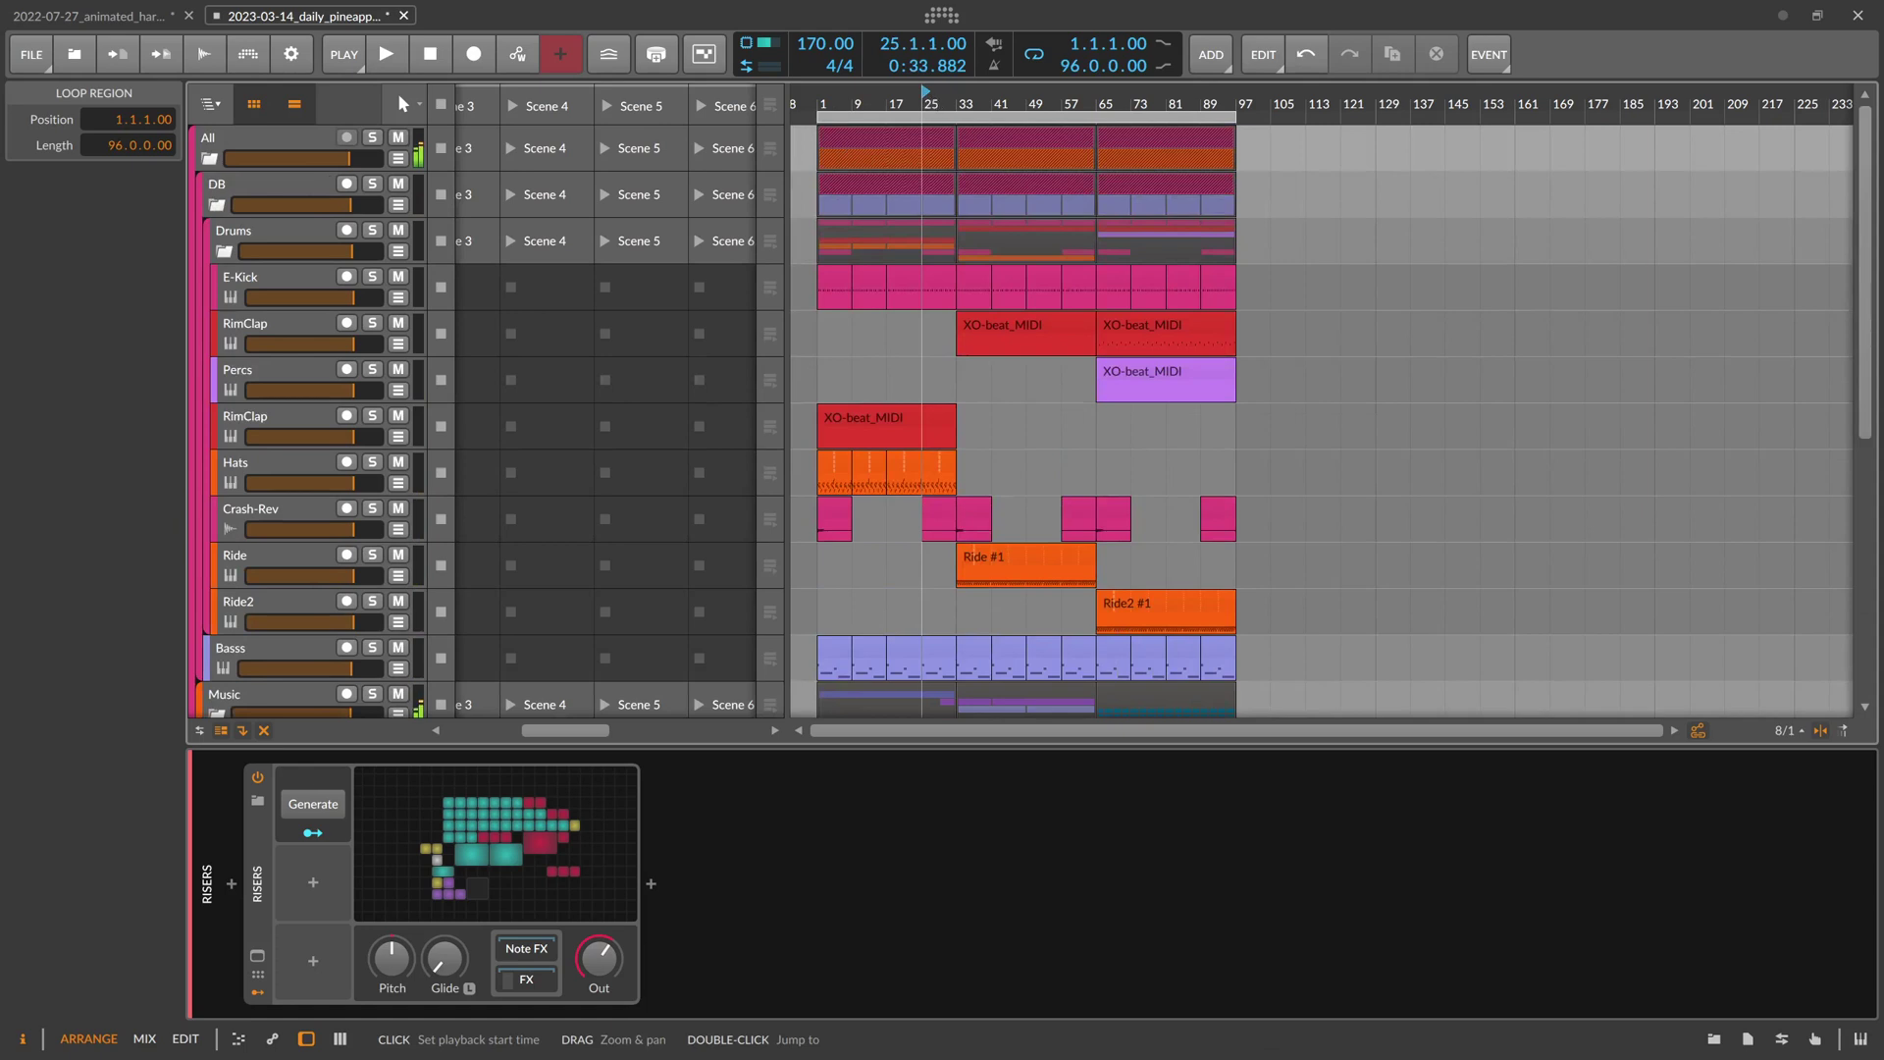
Play the arrangement from bar 25 and look through its tracks from the drums down to the Master
drag(966, 103, 966, 123)
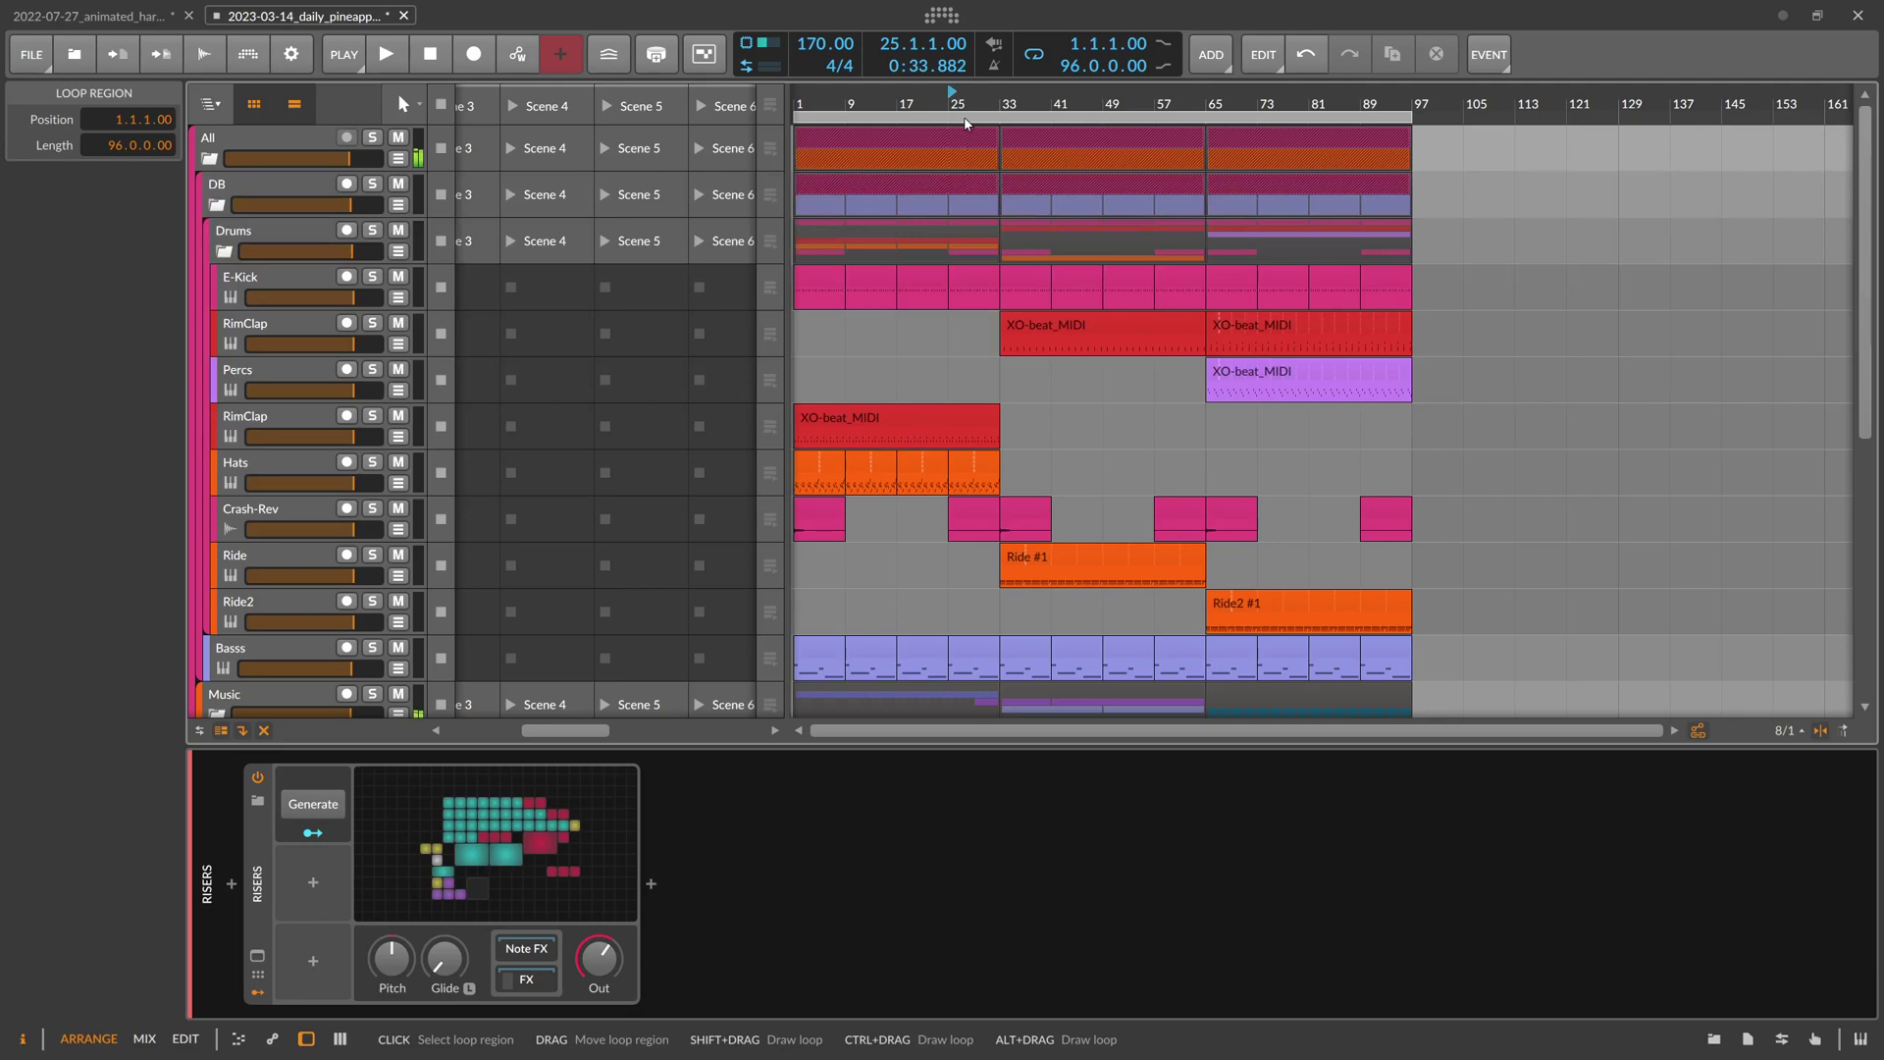
mouse_move(966, 119)
mouse_down()
mouse_move(965, 102)
mouse_move(969, 147)
mouse_up()
scroll(418, 304, down, 5)
key(space)
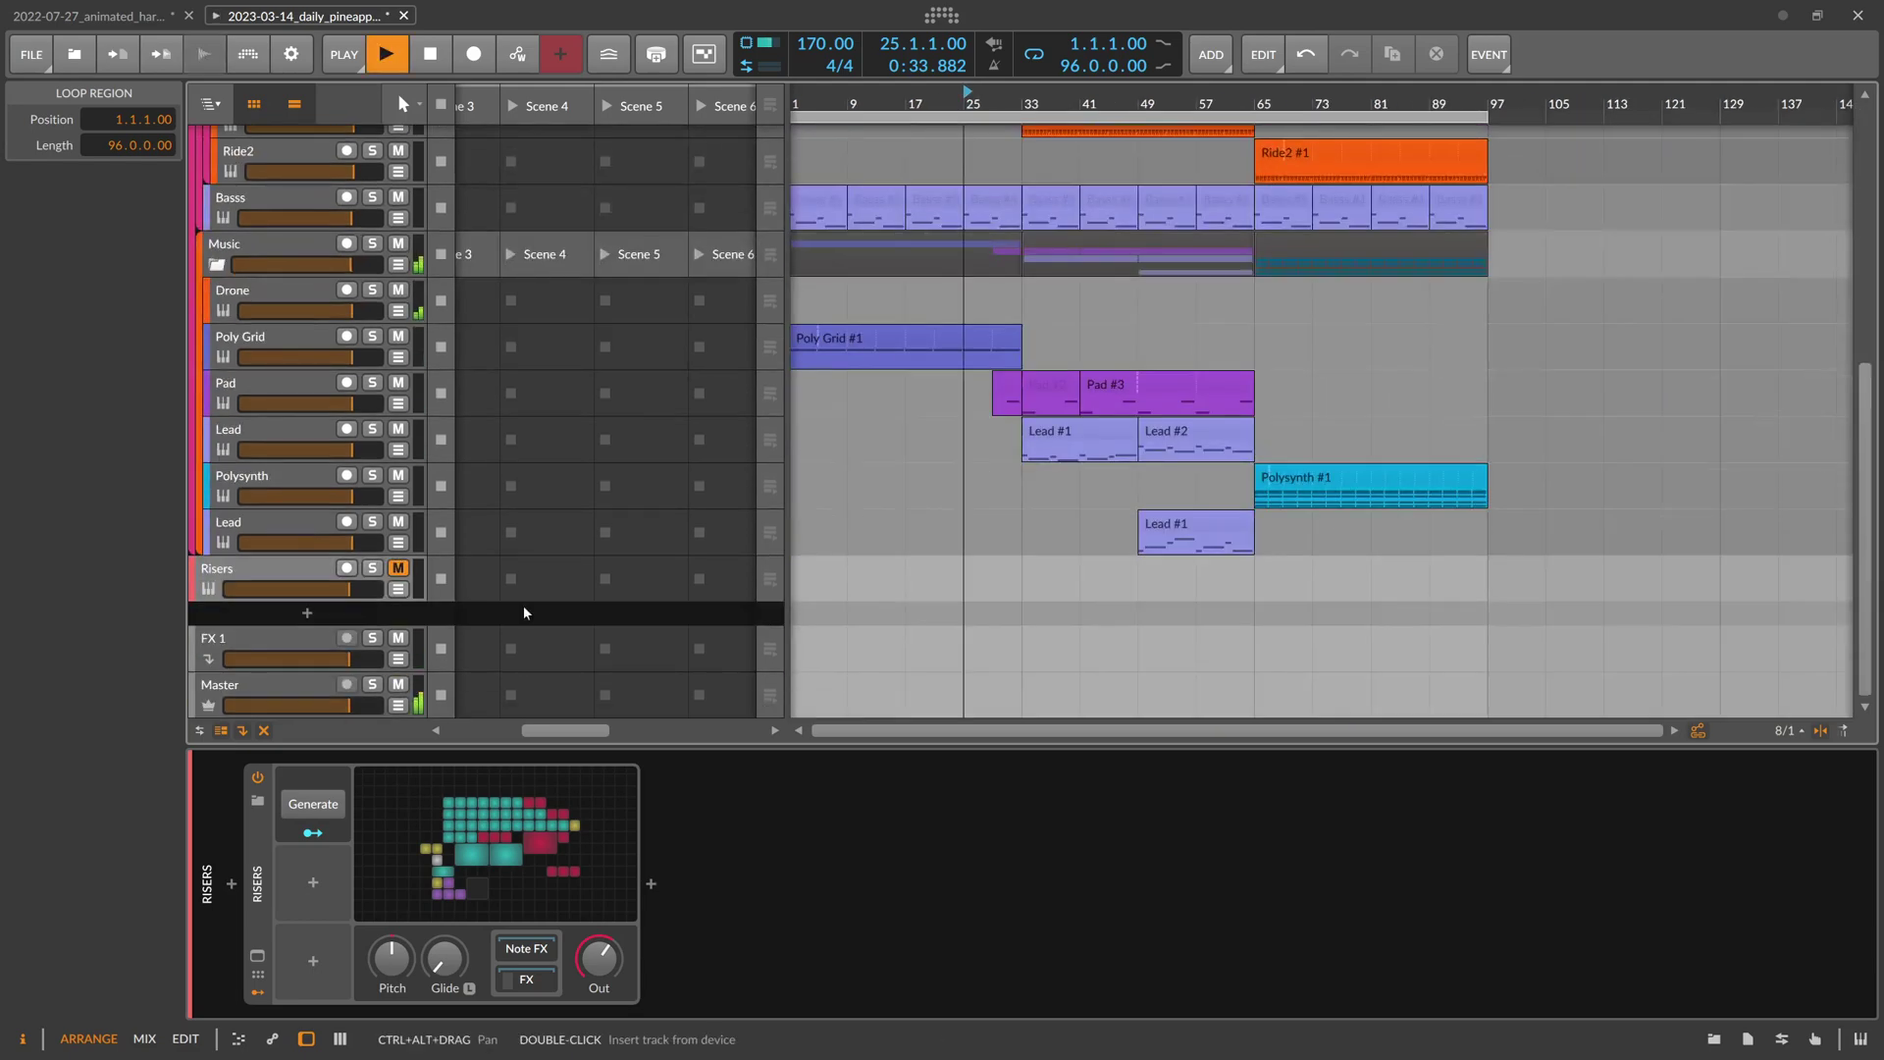
scroll(891, 427, up, 1)
scroll(891, 427, up, 8)
scroll(1029, 301, up, 2)
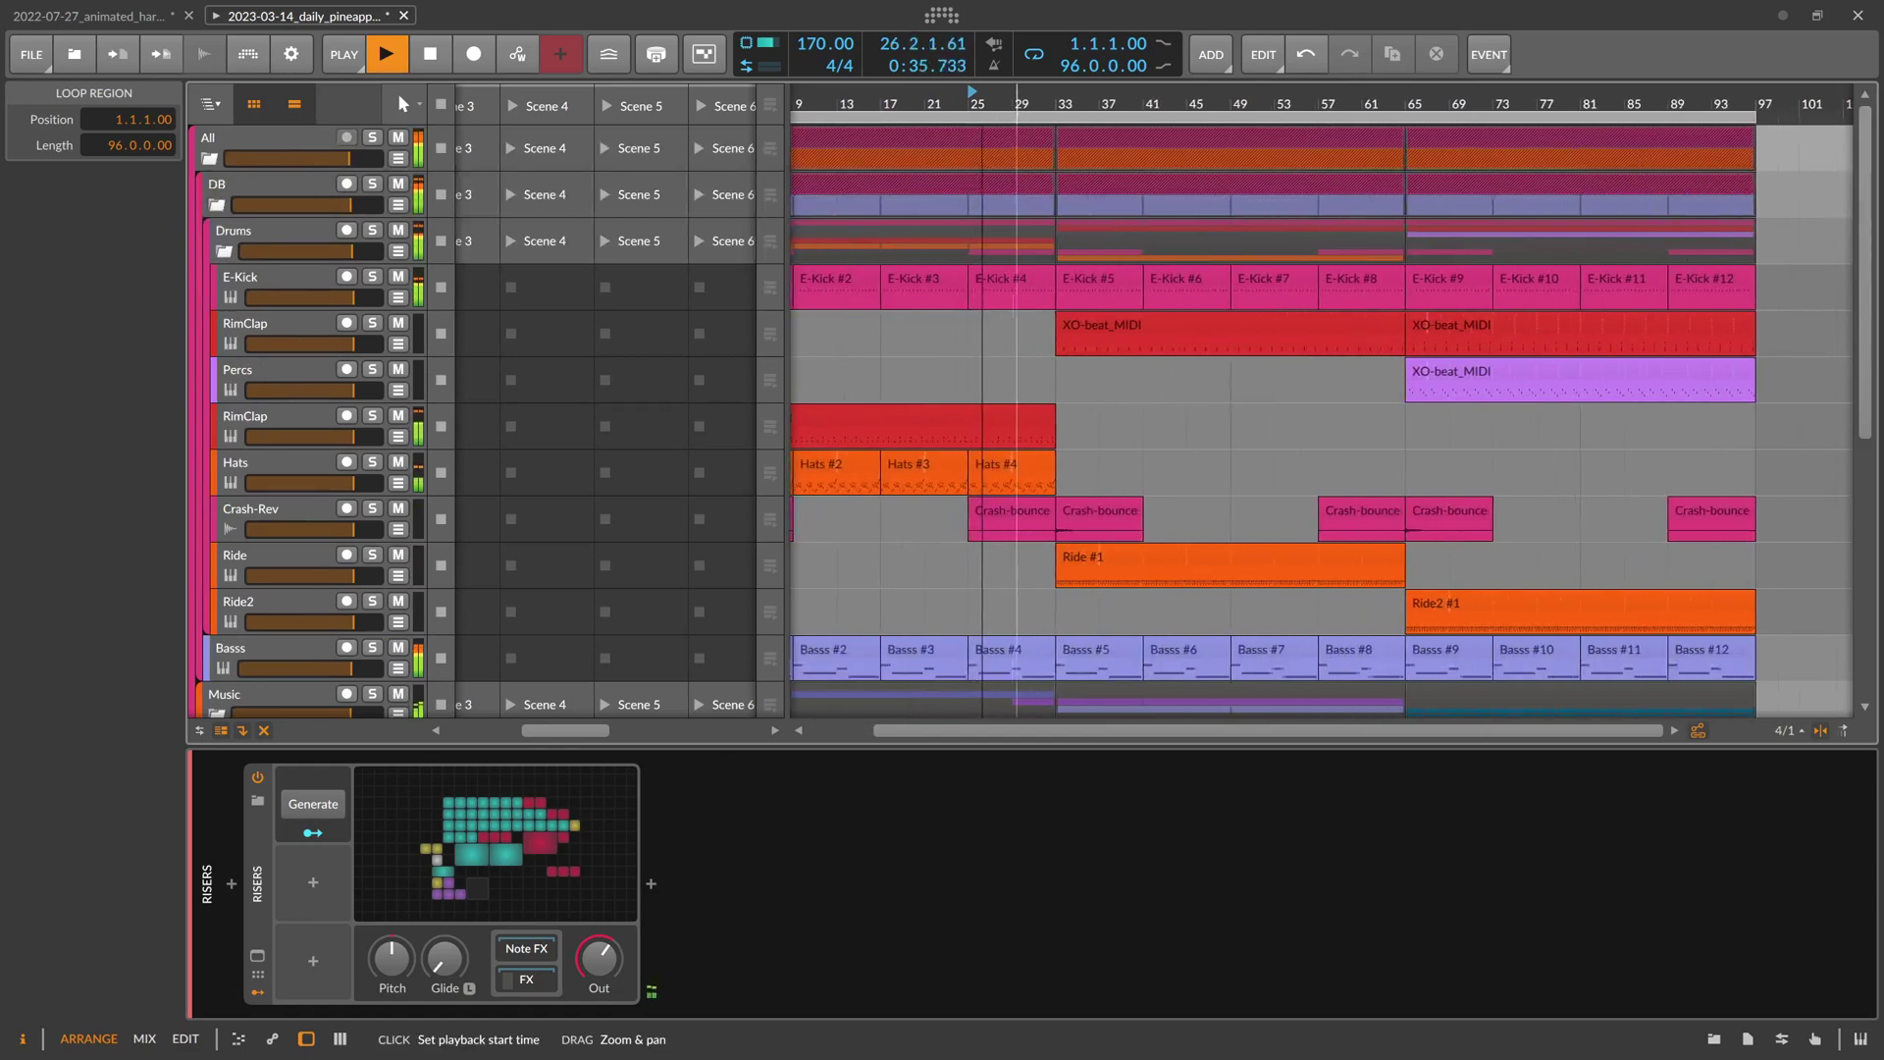
Hide the clip launcher, use compact track rows with the whole arrangement fitted in view, and stop playback
click(254, 104)
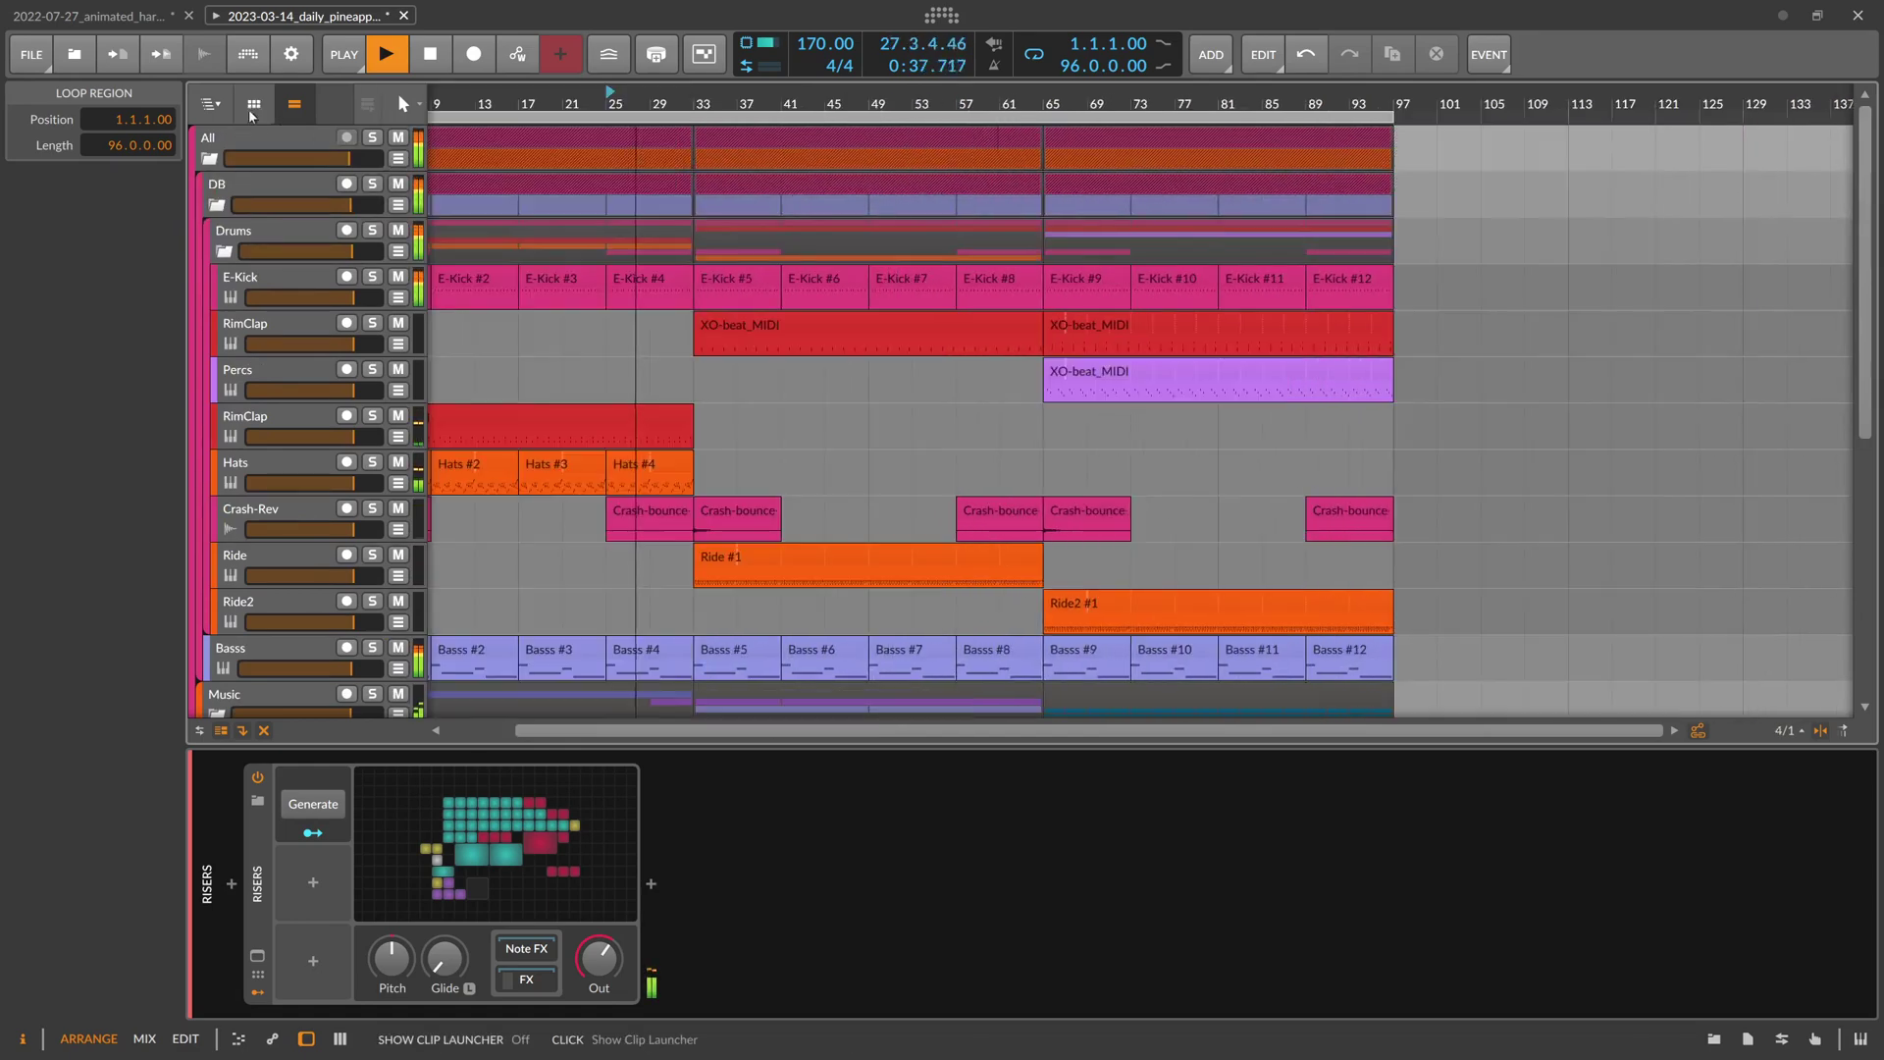
scroll(599, 250, up, 3)
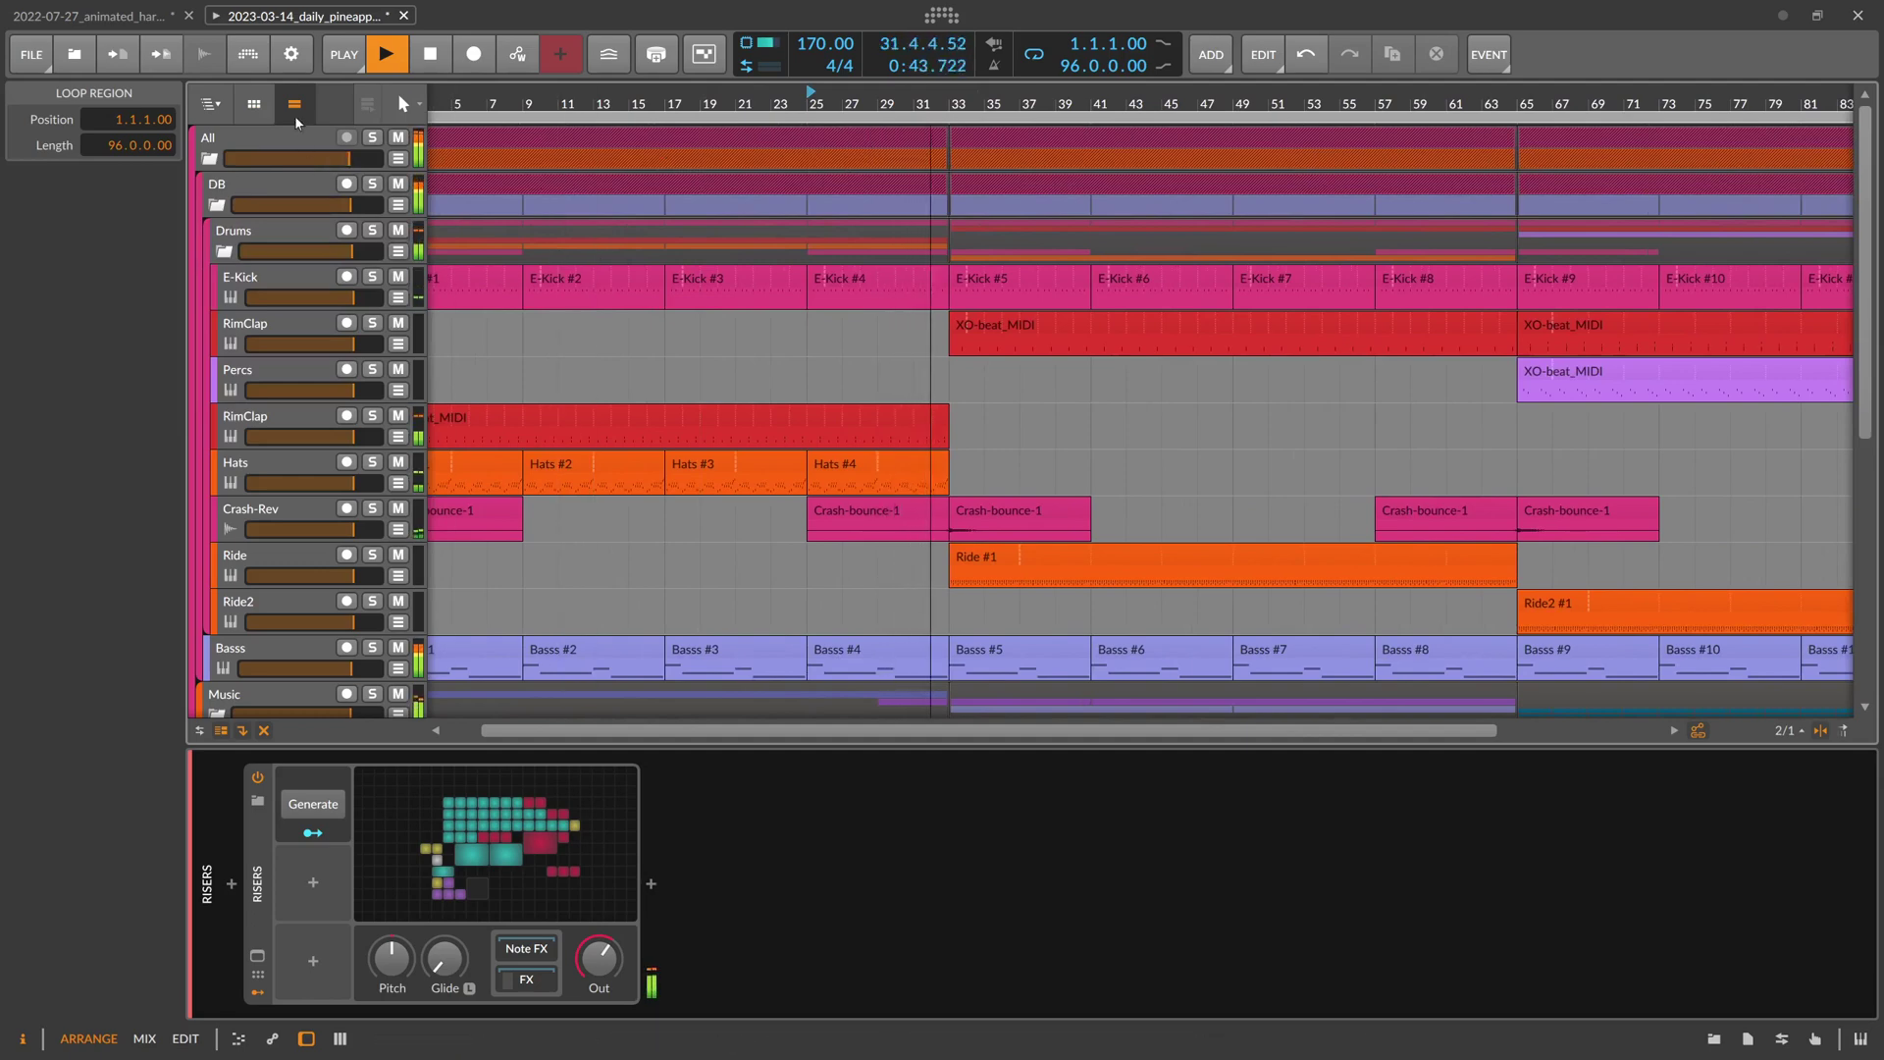
click(220, 731)
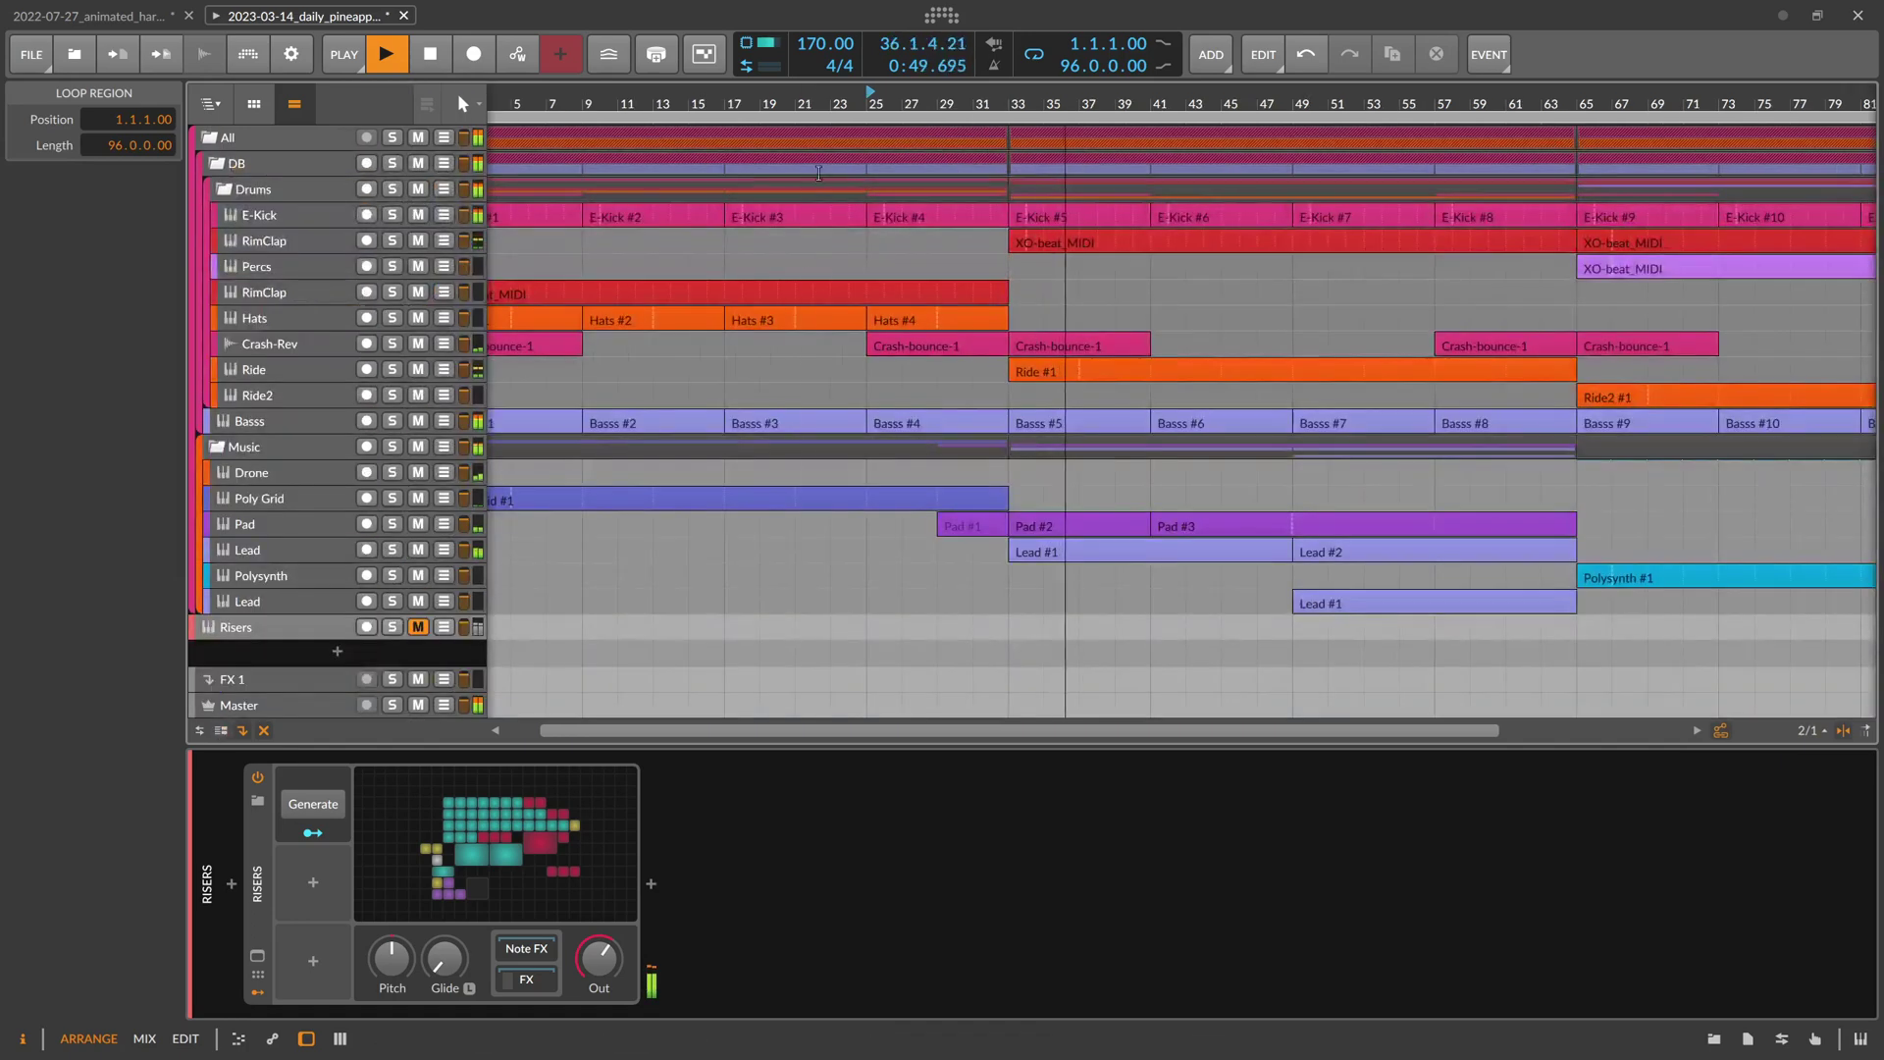
key(z)
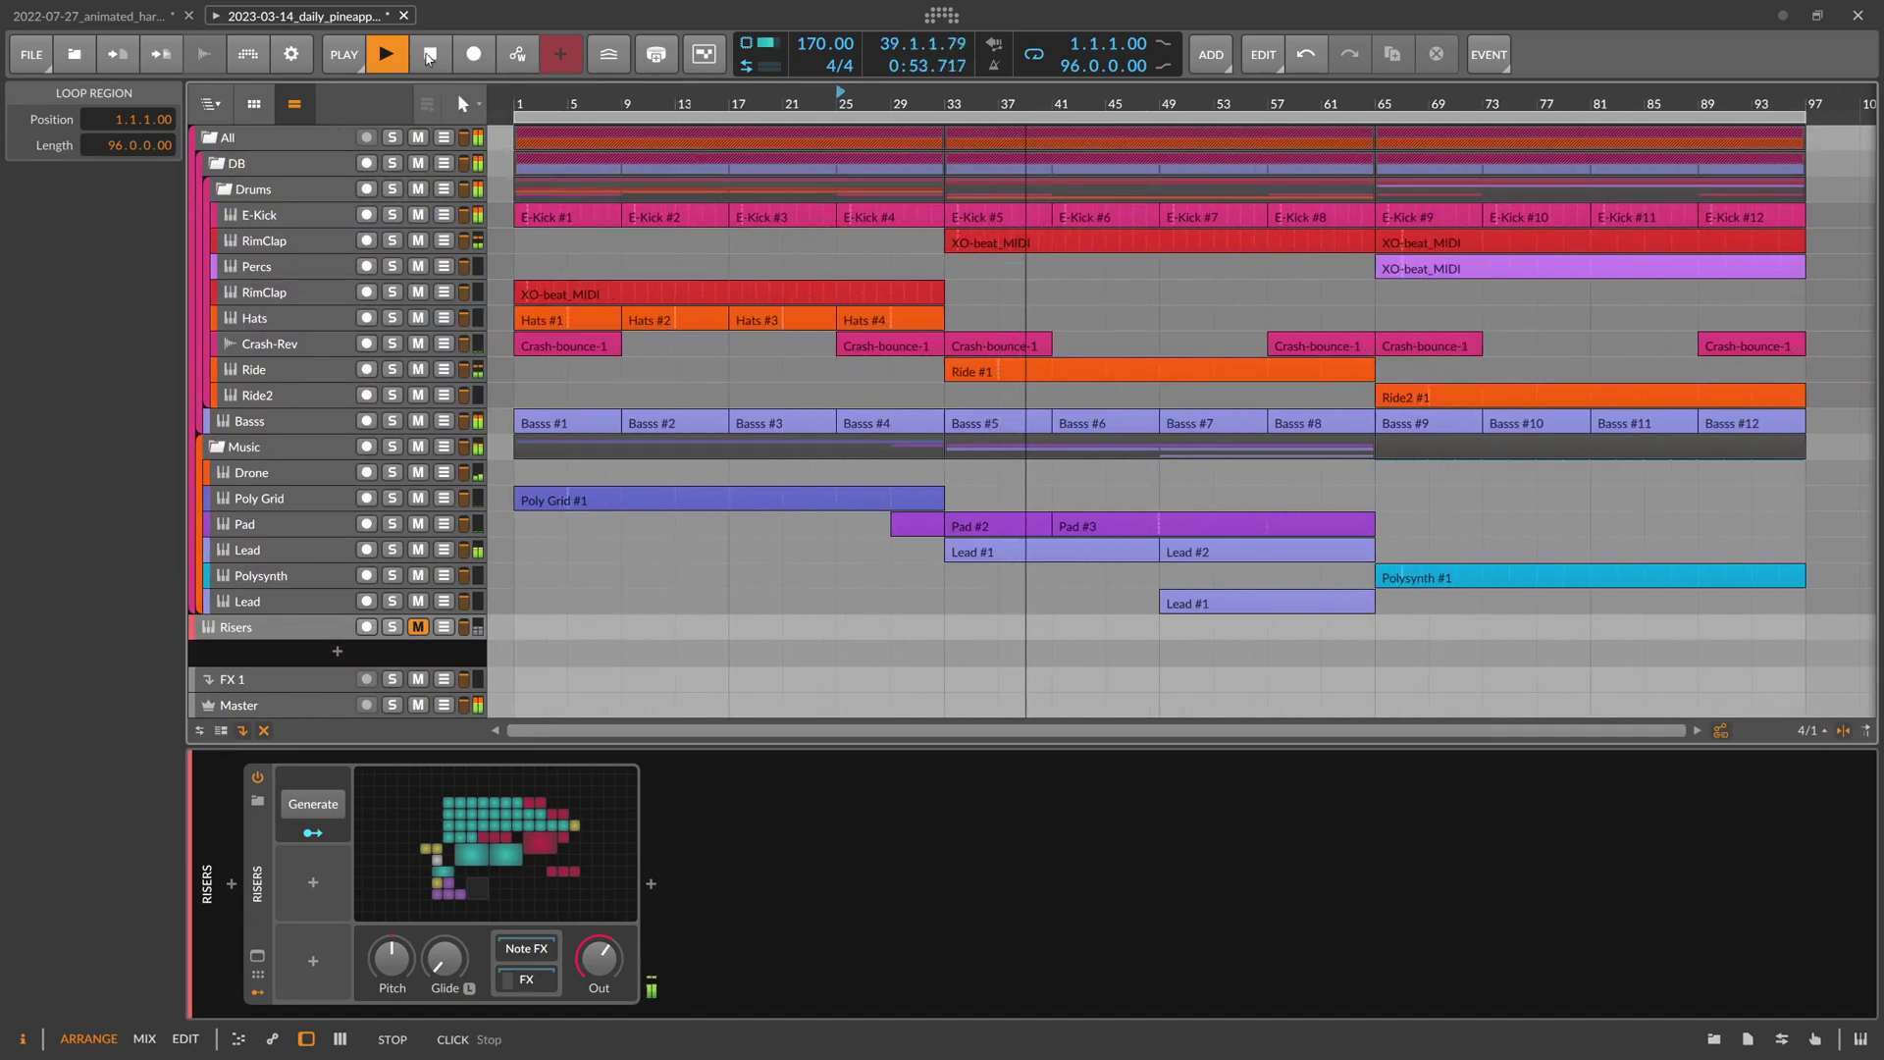
click(430, 56)
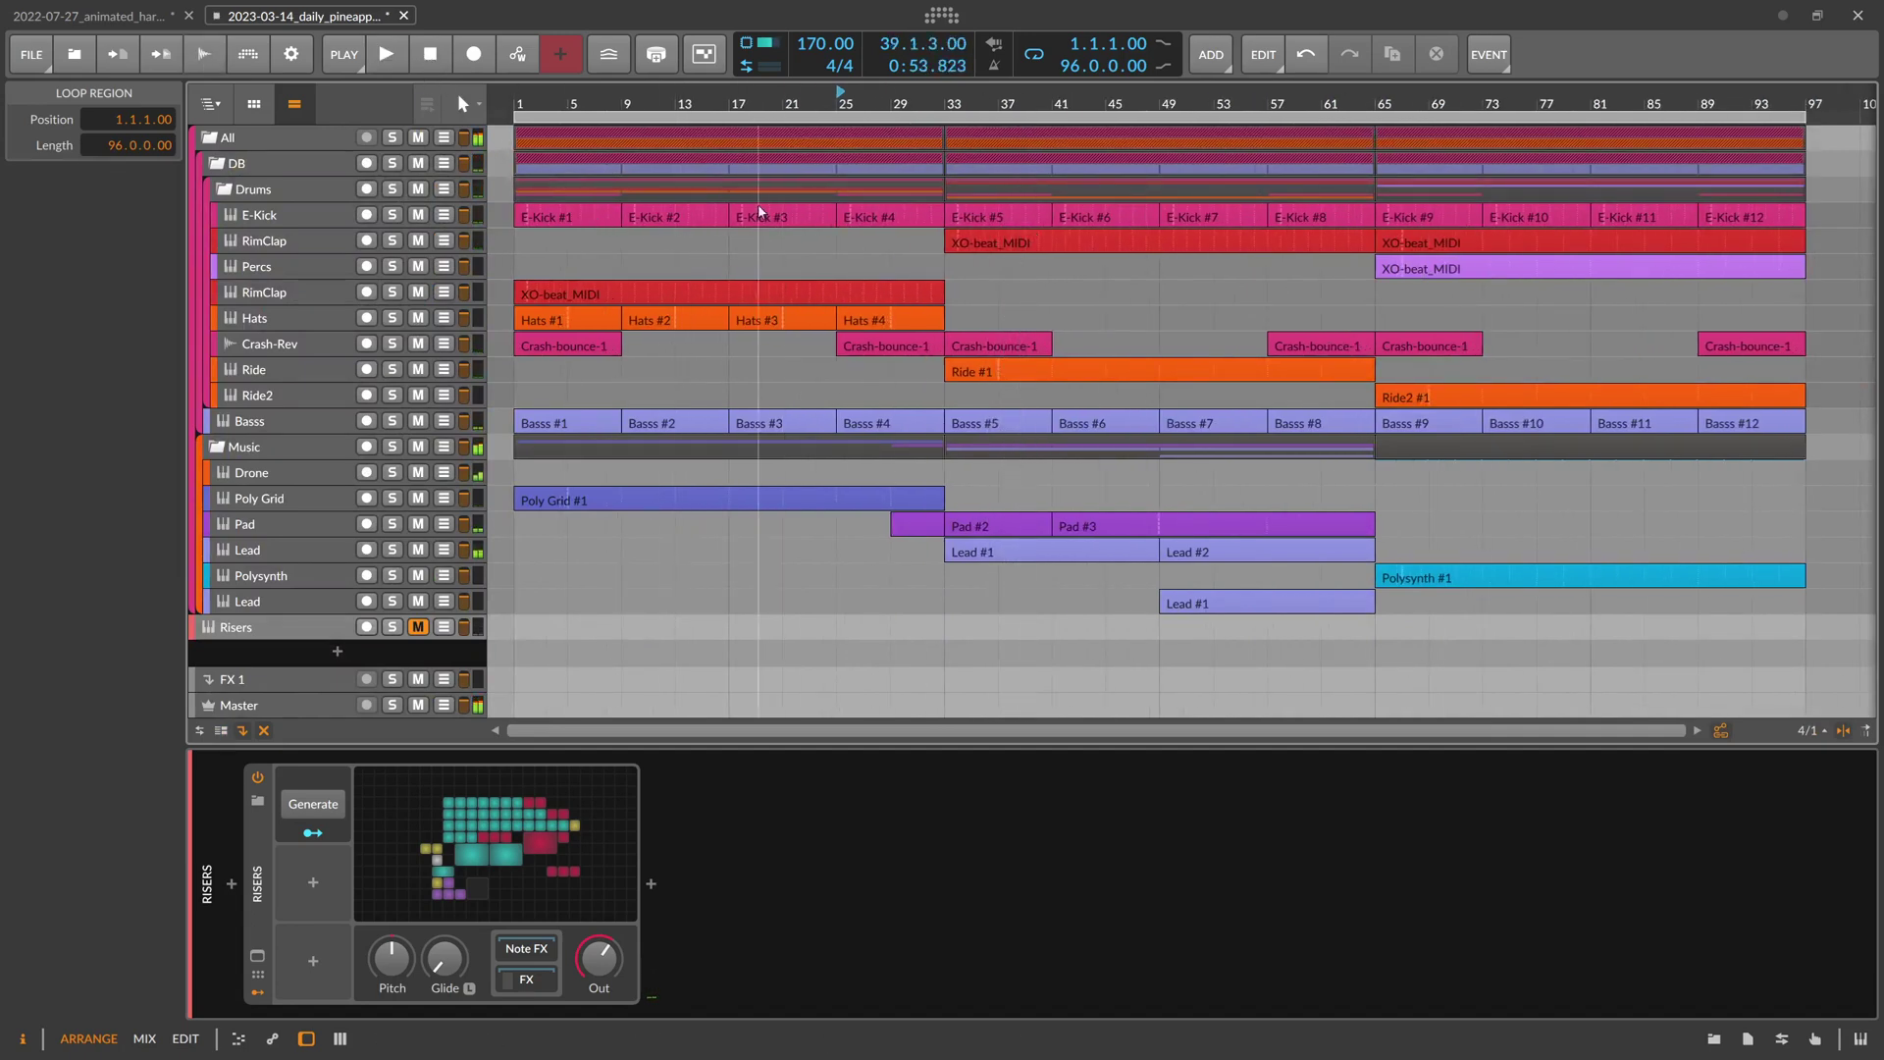
Select the clips of the All group's first section and set the playback start to bar 33
click(821, 144)
click(826, 132)
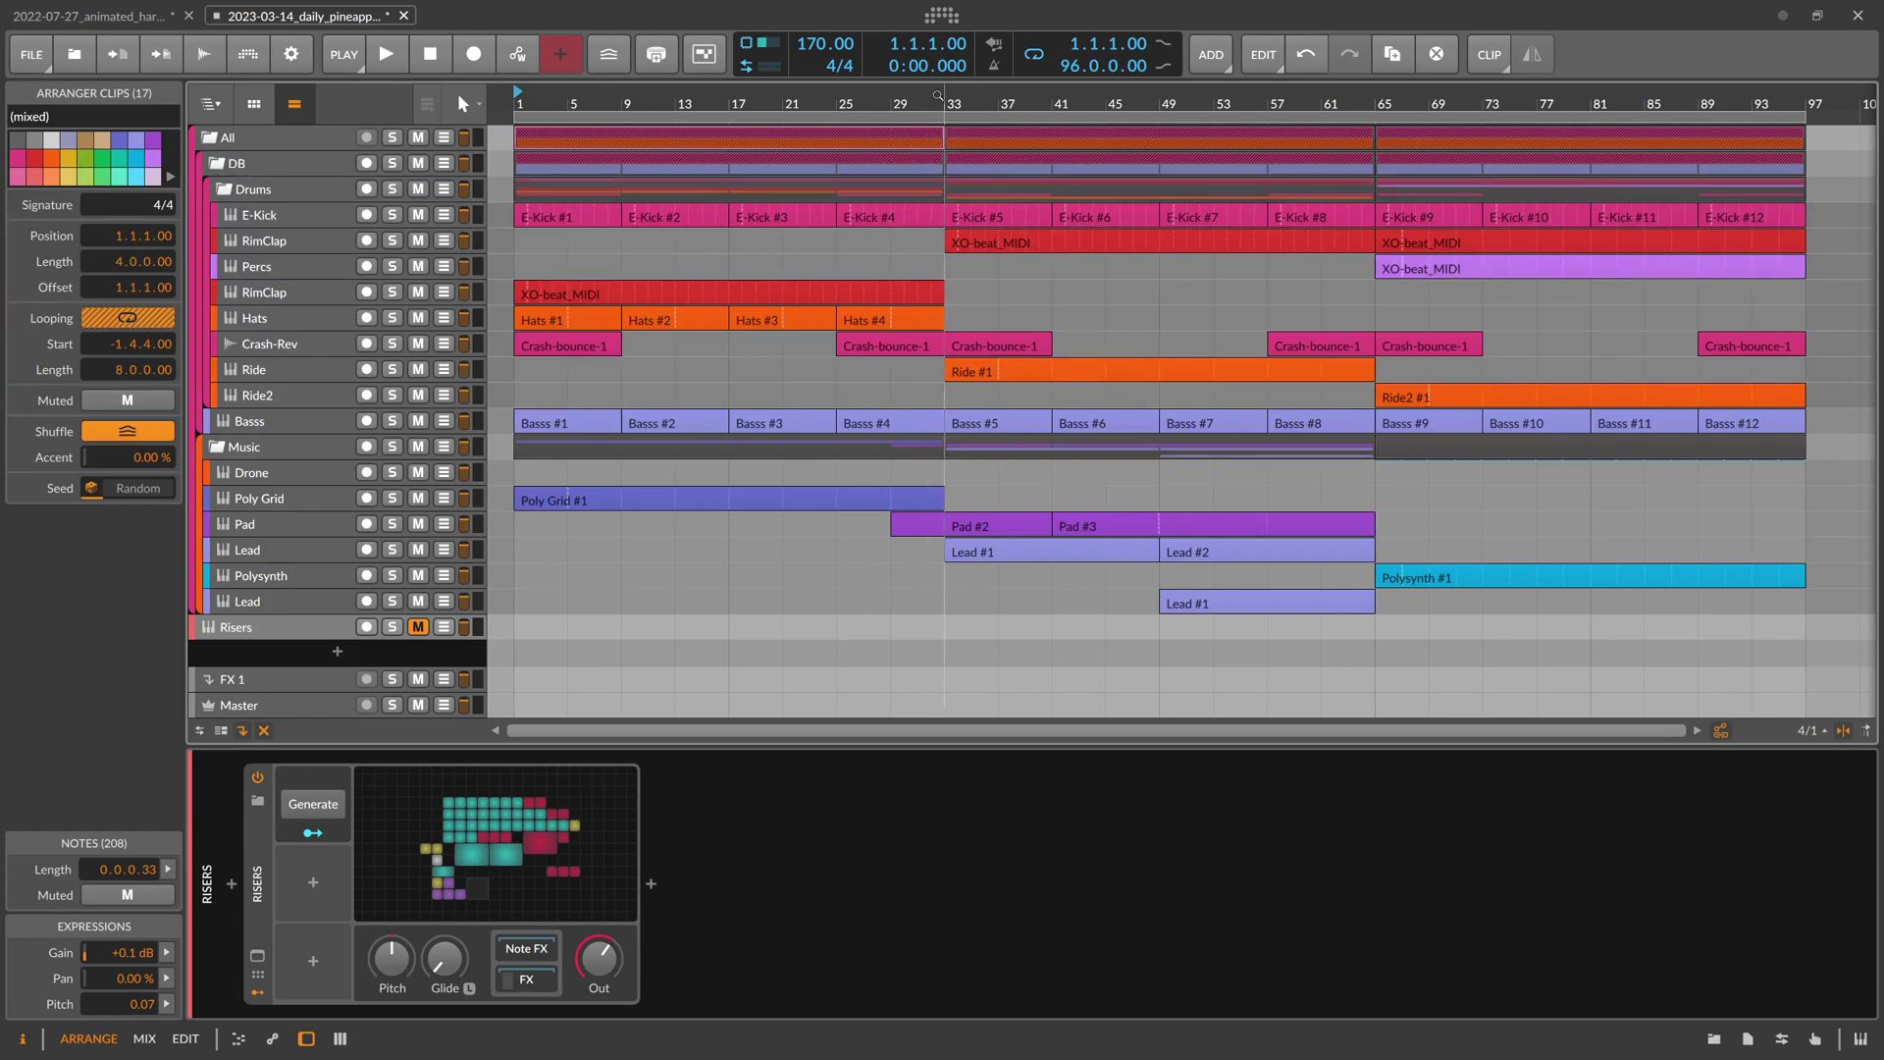
click(945, 98)
scroll(945, 98, up, 1)
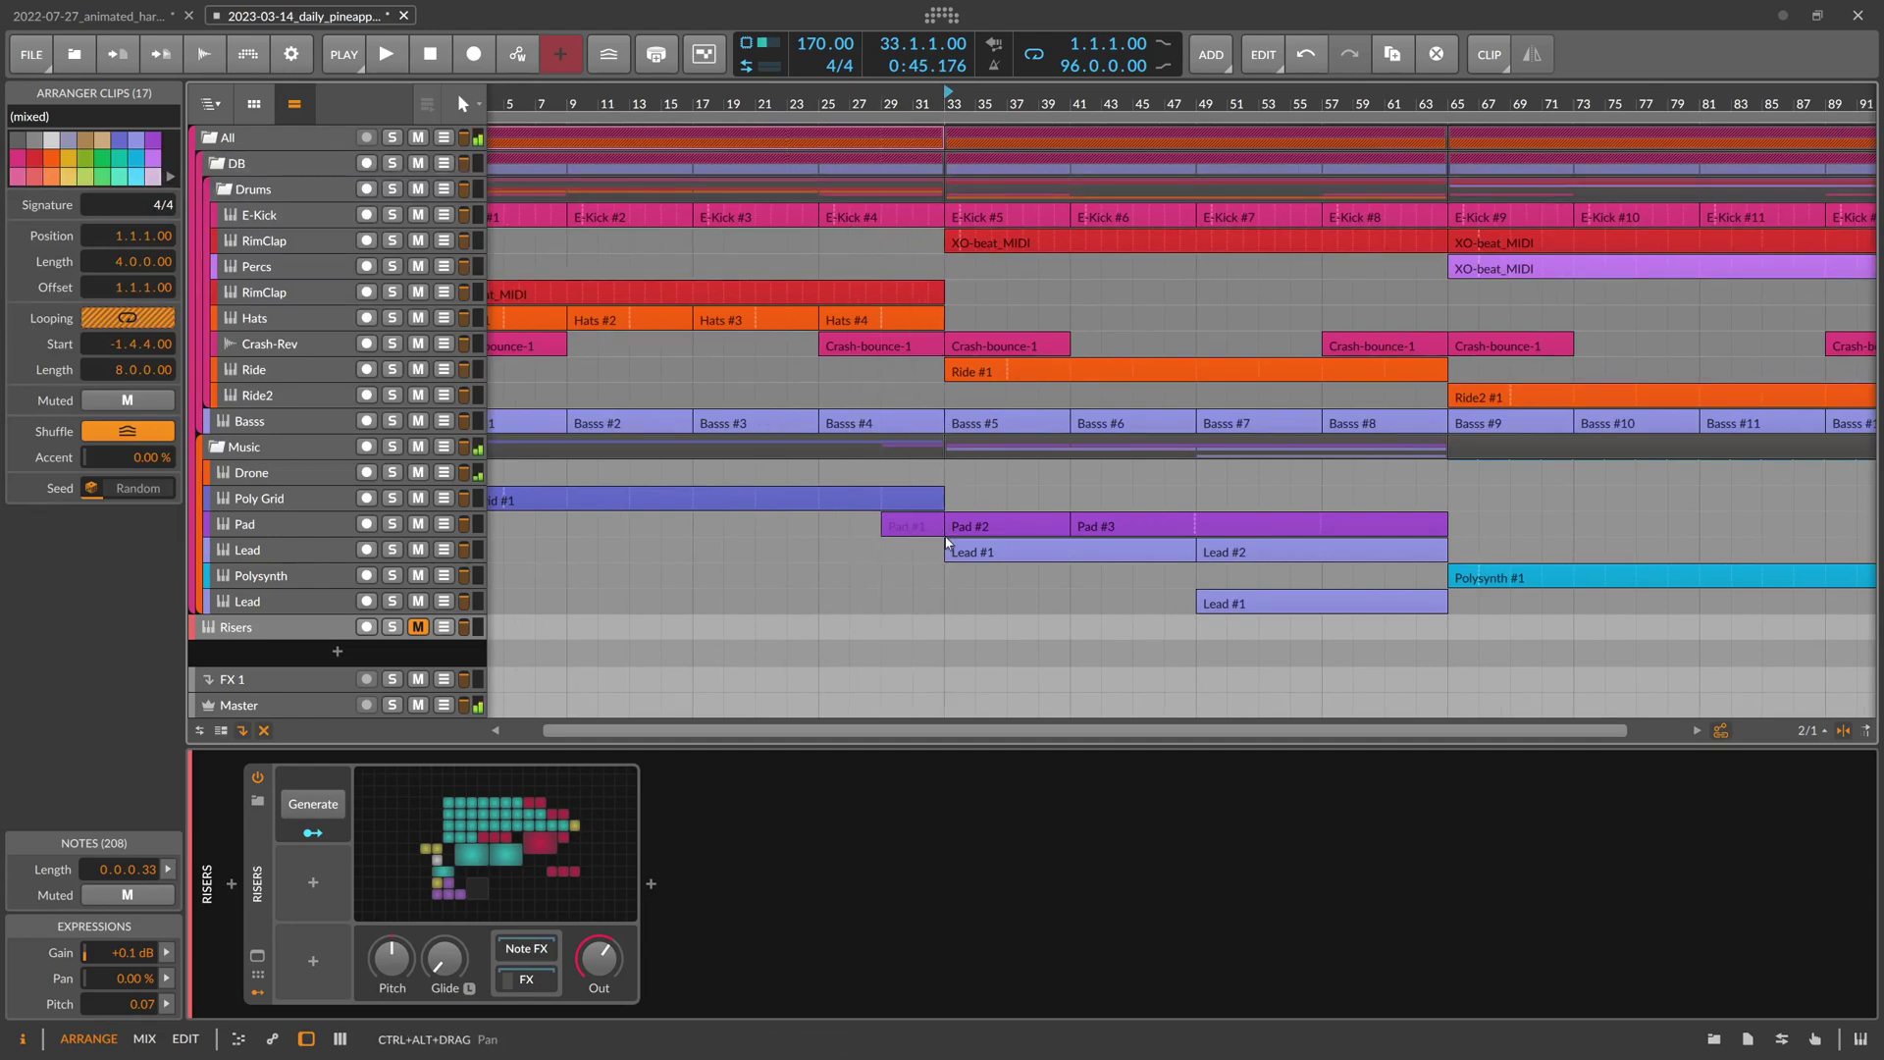
Unmute the Risers track and play the arrangement from bar 29
click(458, 658)
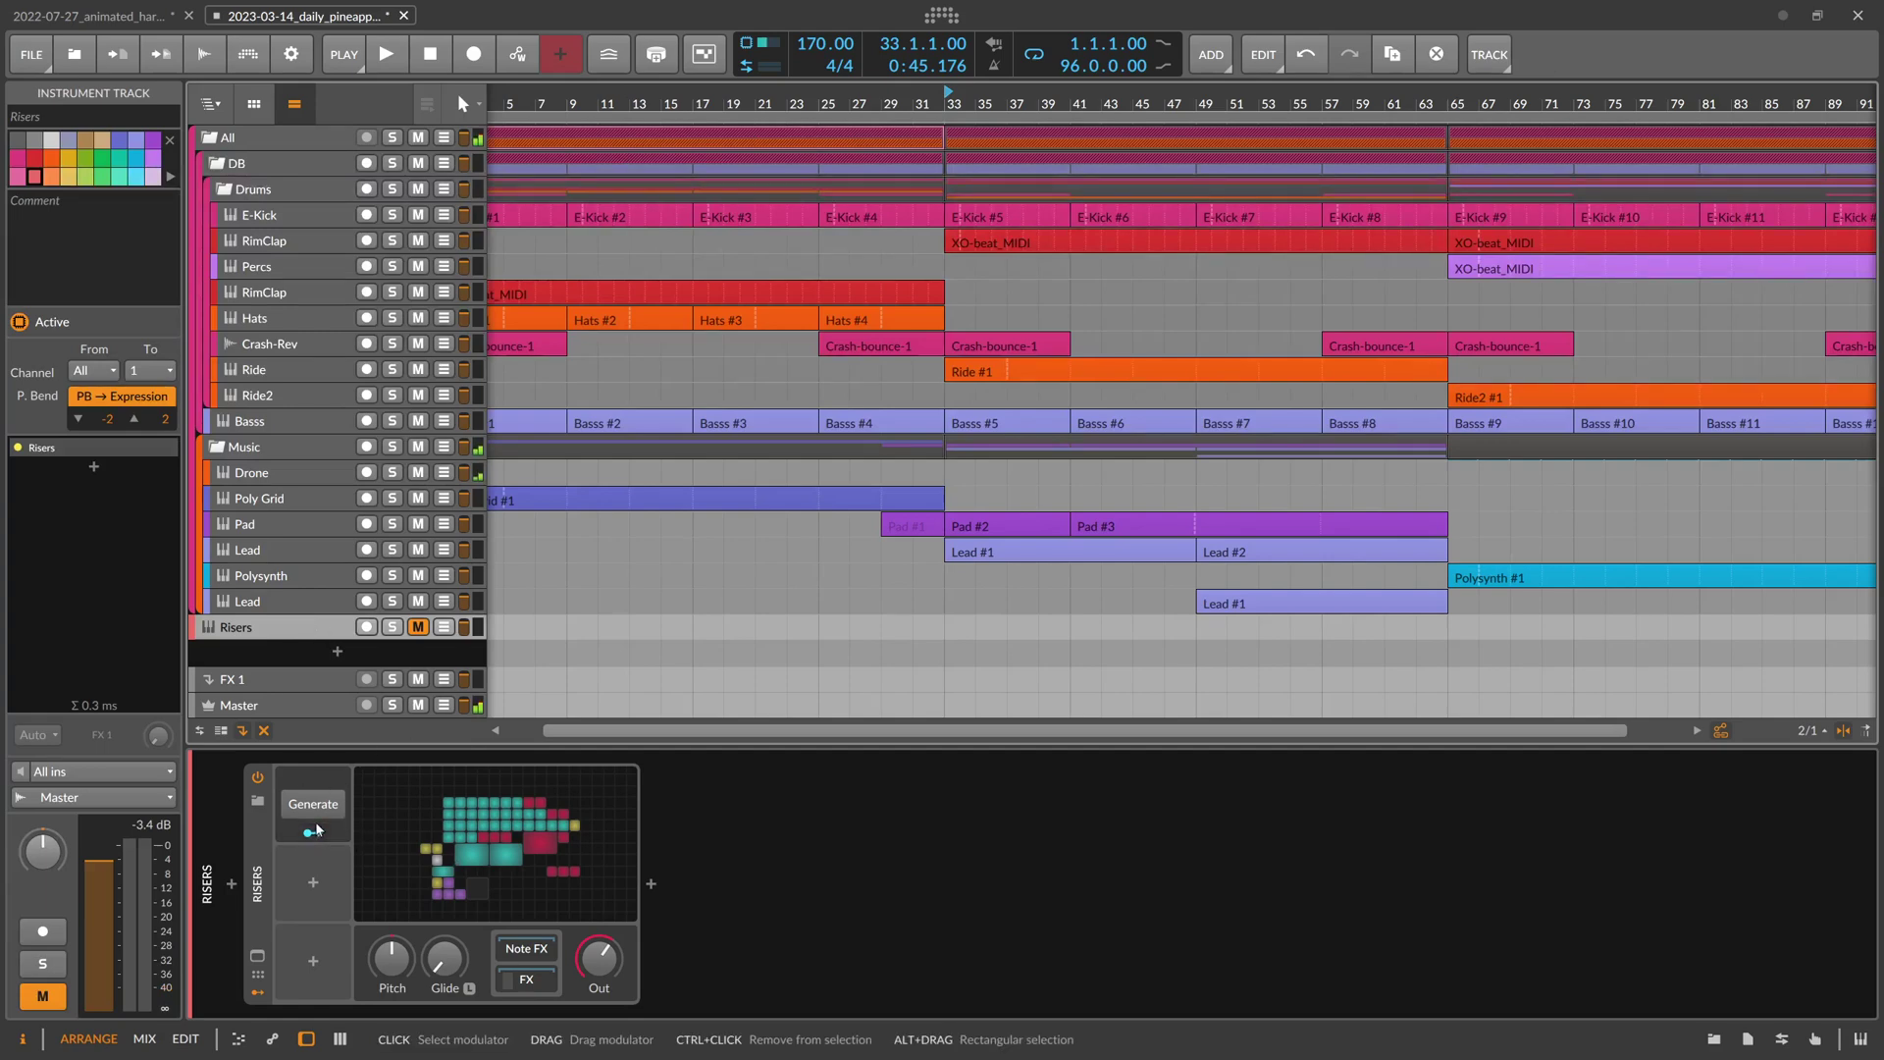
click(907, 149)
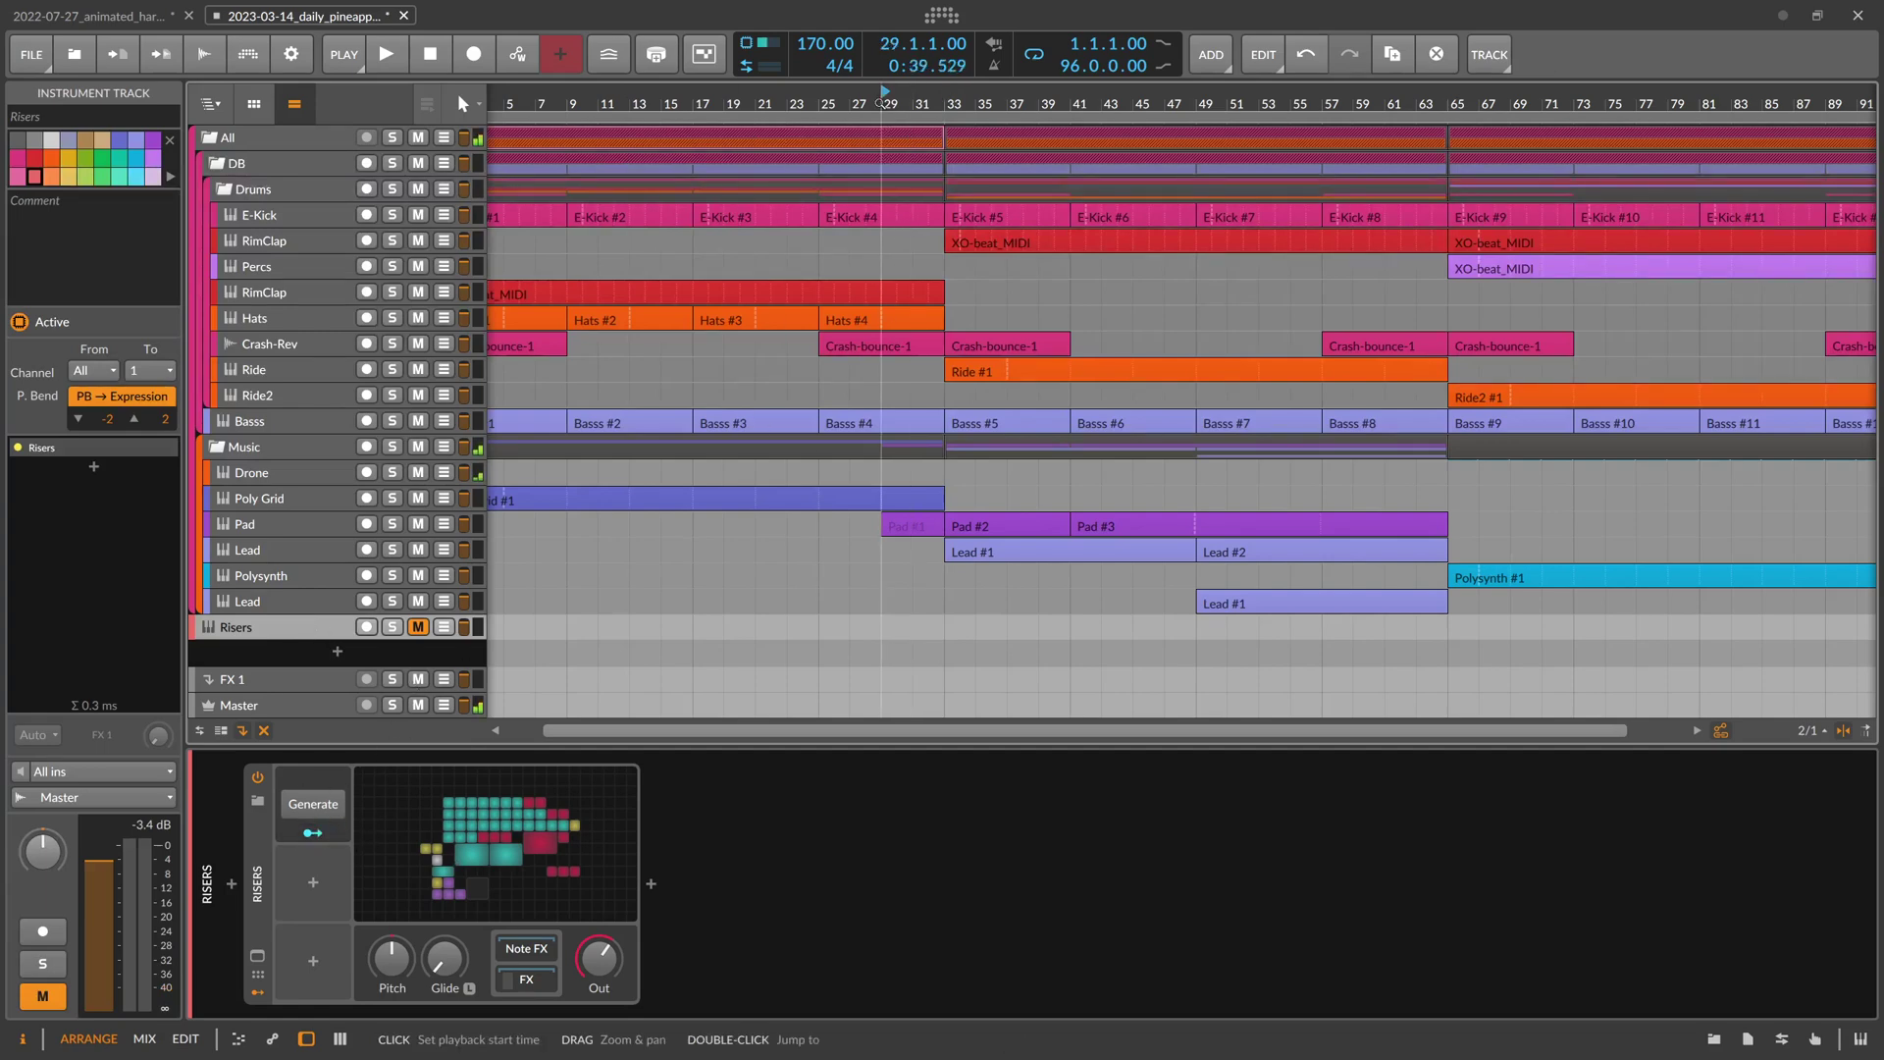
click(419, 627)
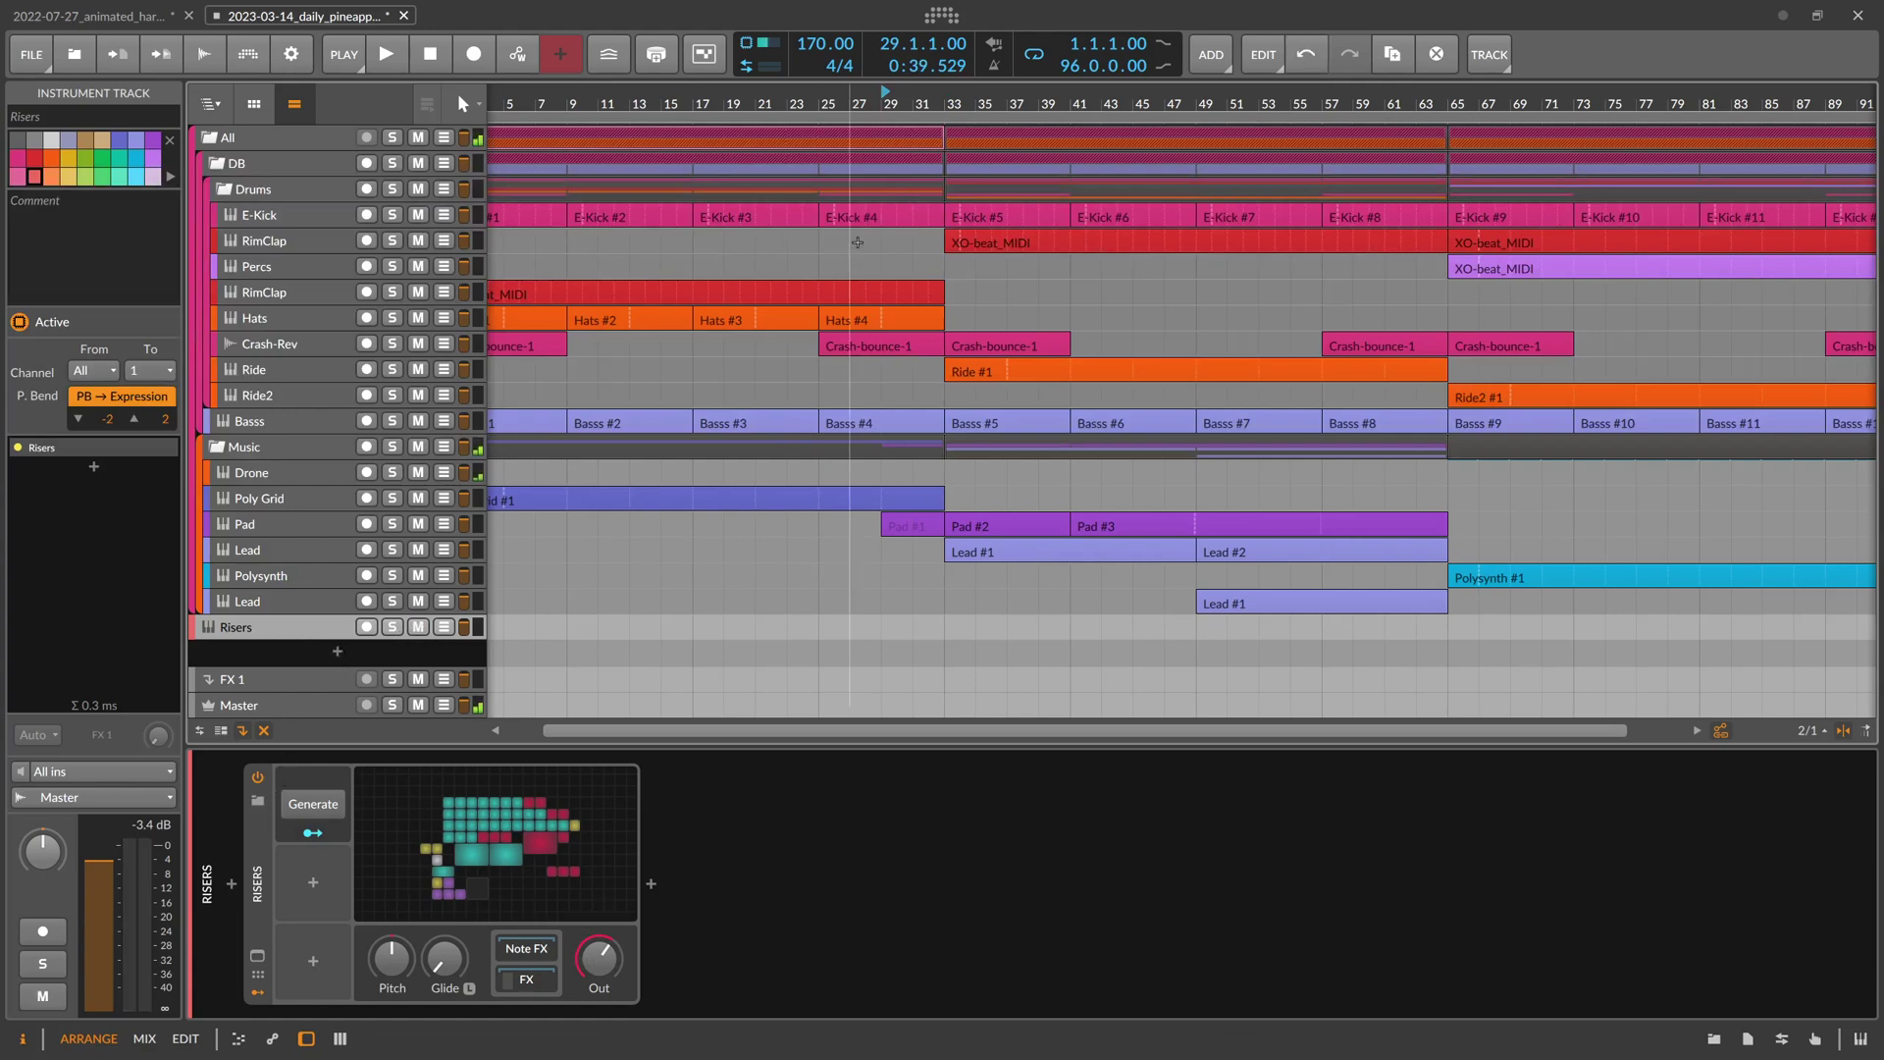
key(space)
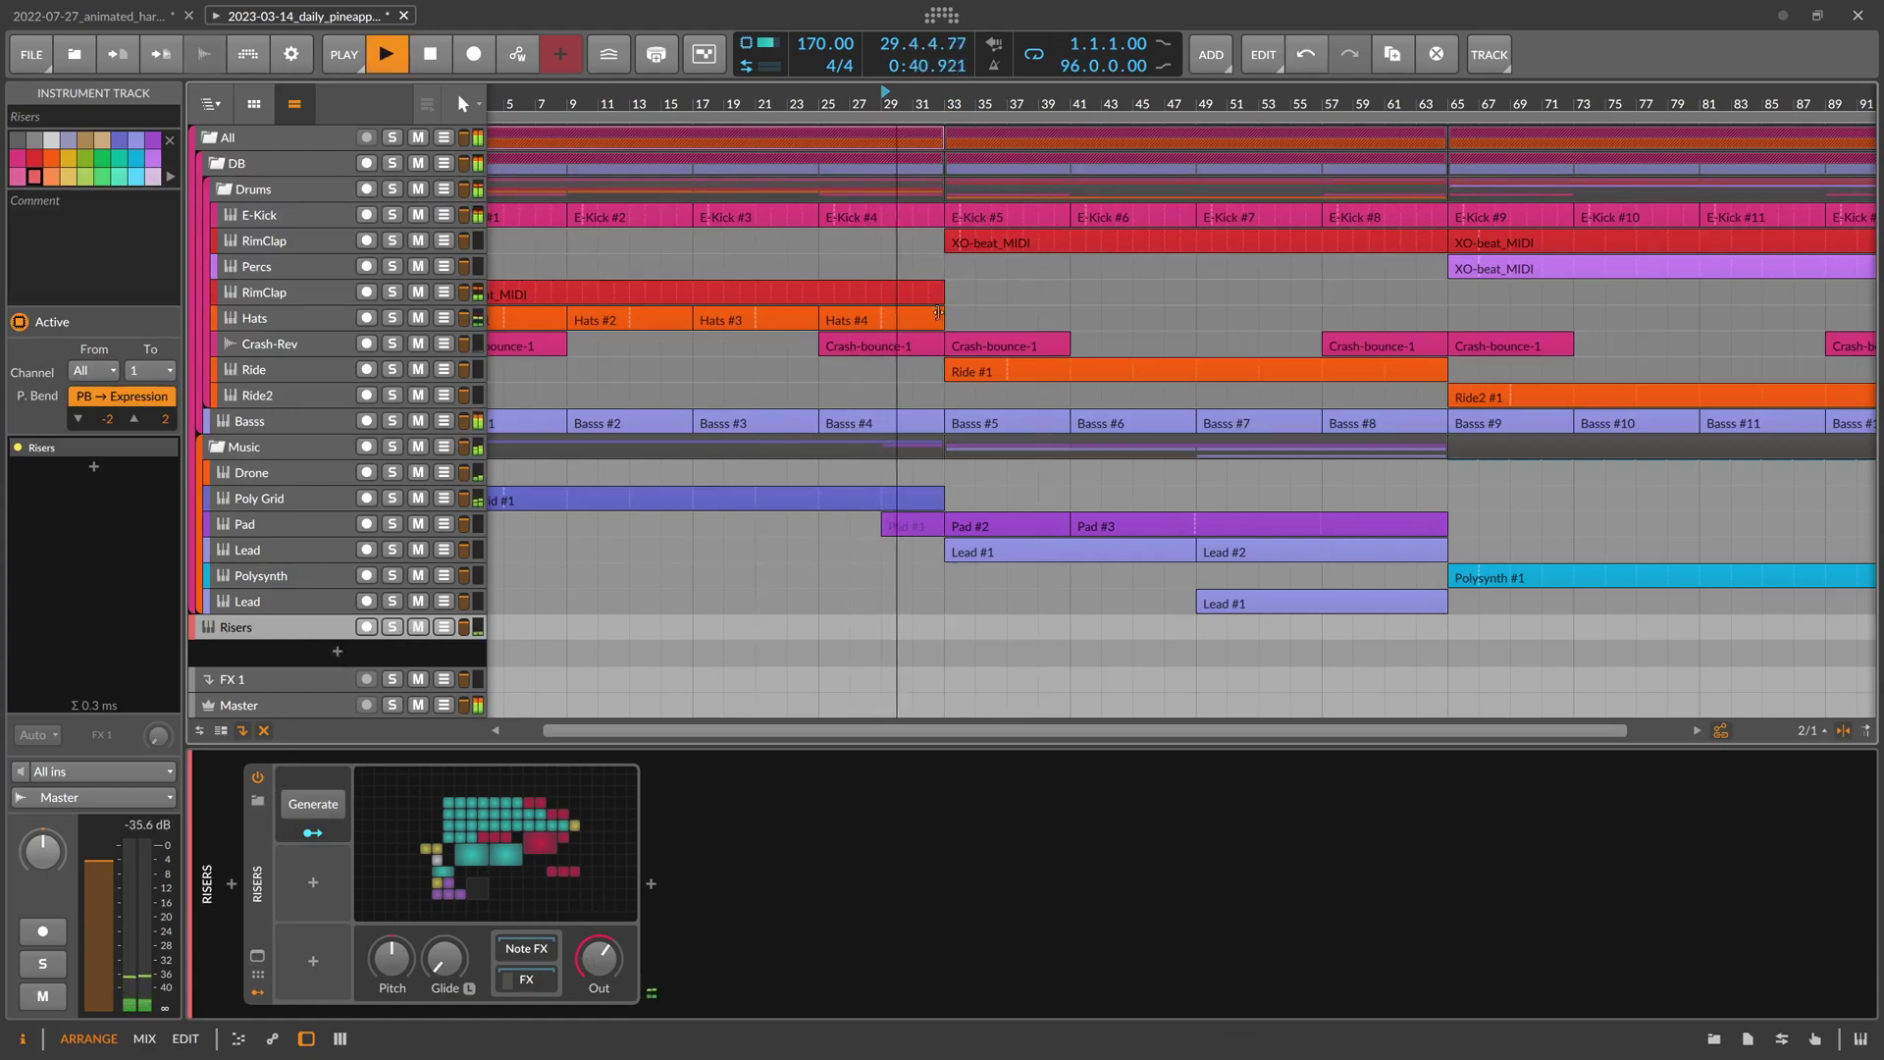
Set the loop region to start at bar 29 with a length of six bars
drag(891, 149, 998, 144)
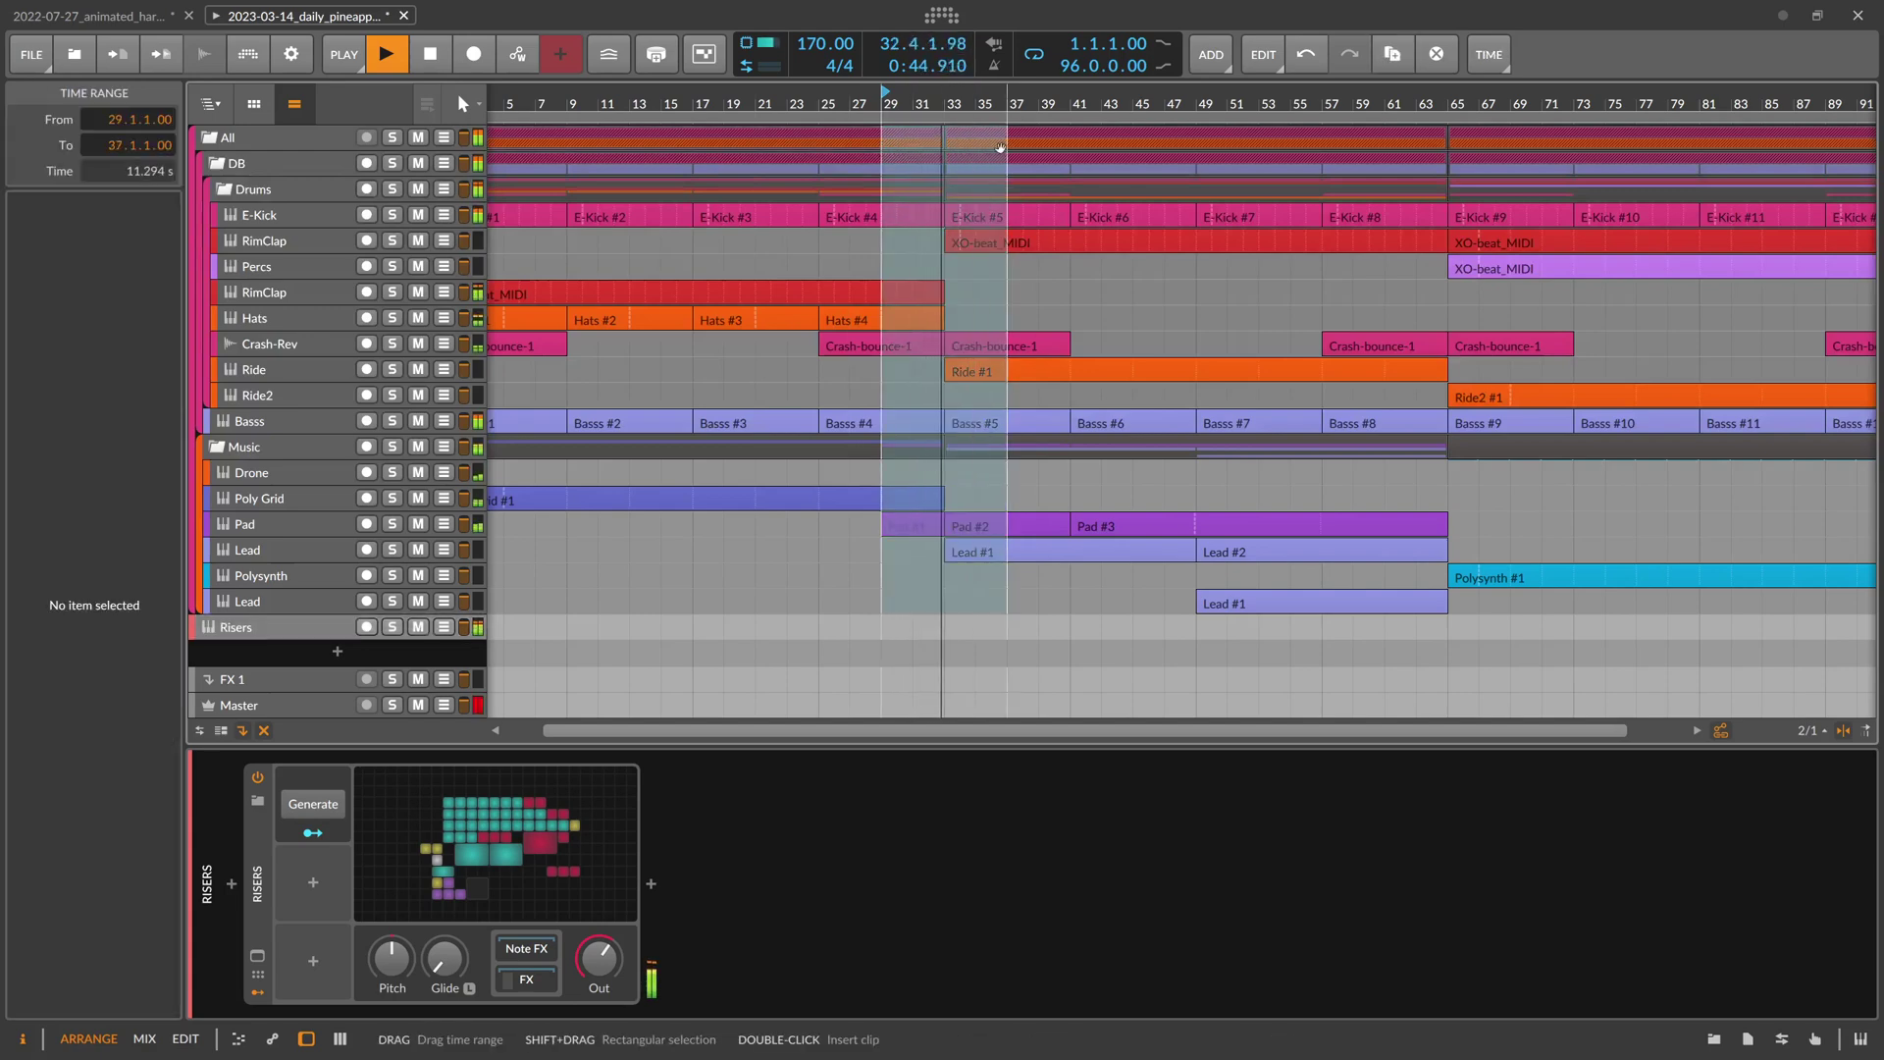
key(ctrl+l)
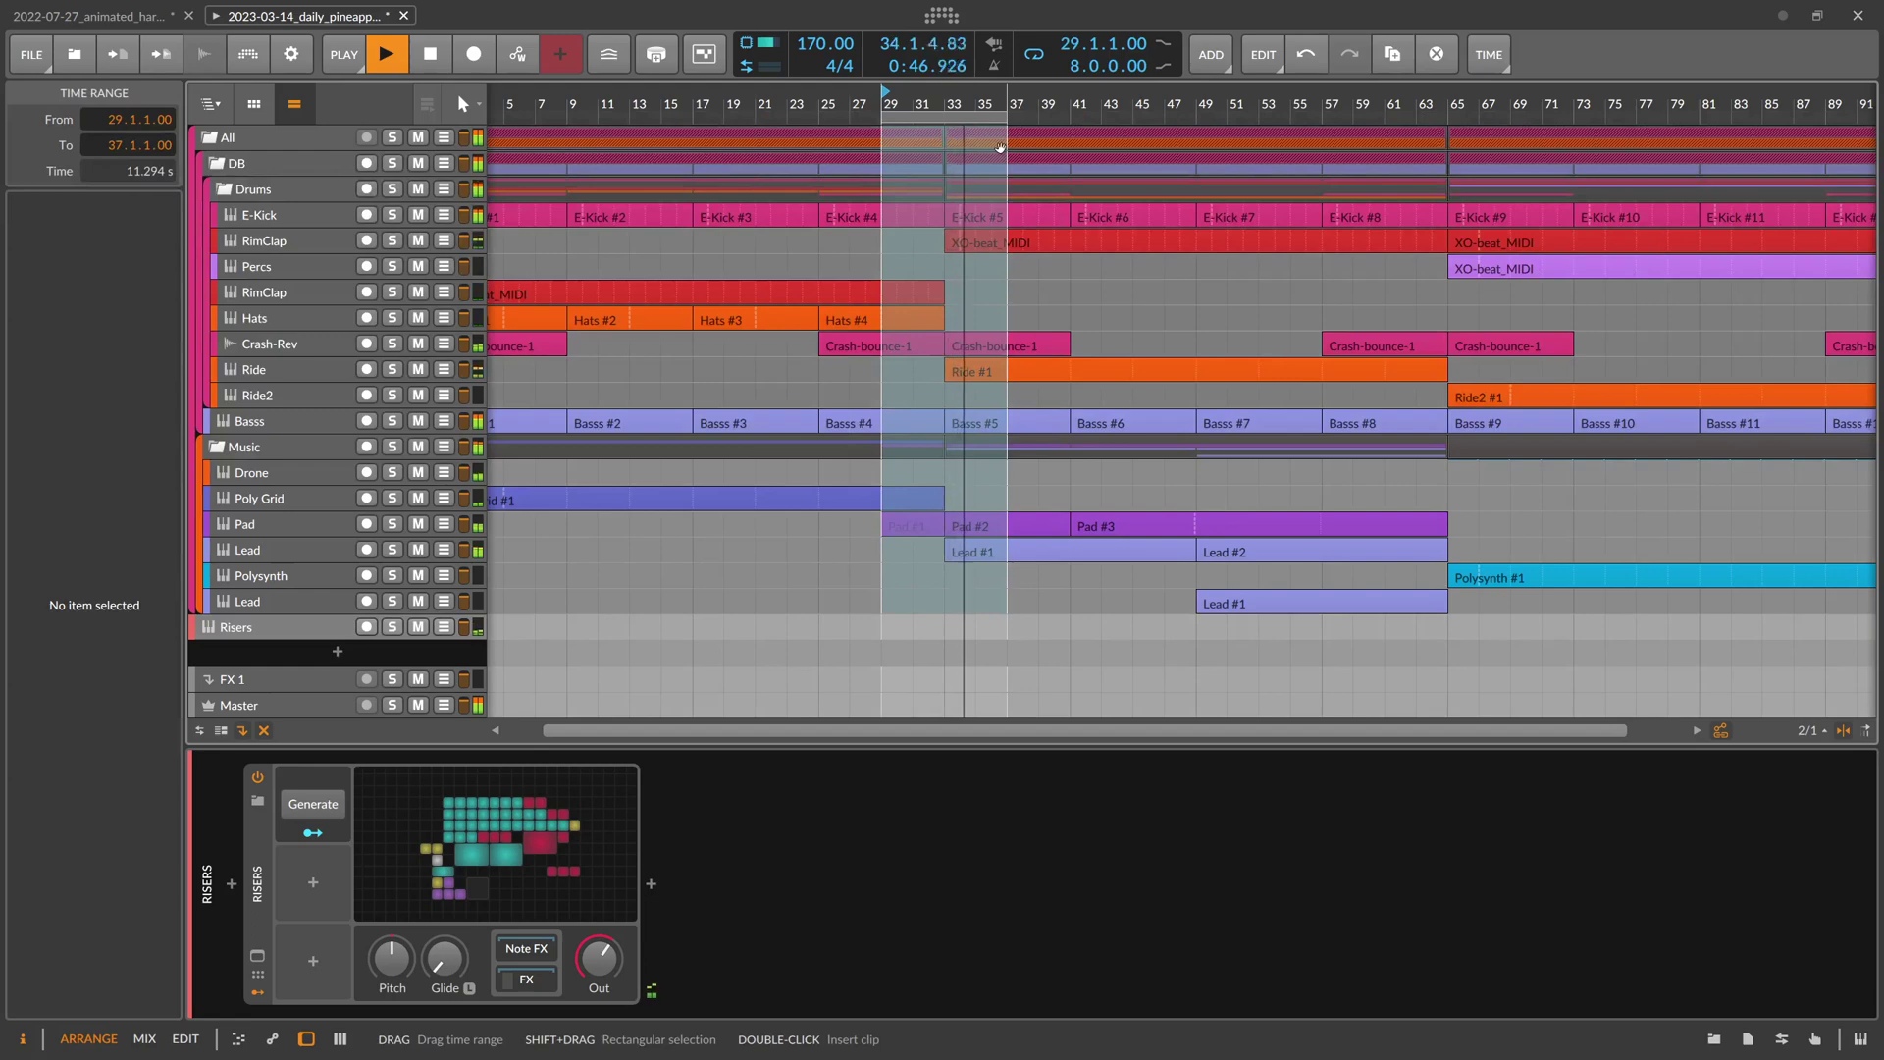
click(343, 624)
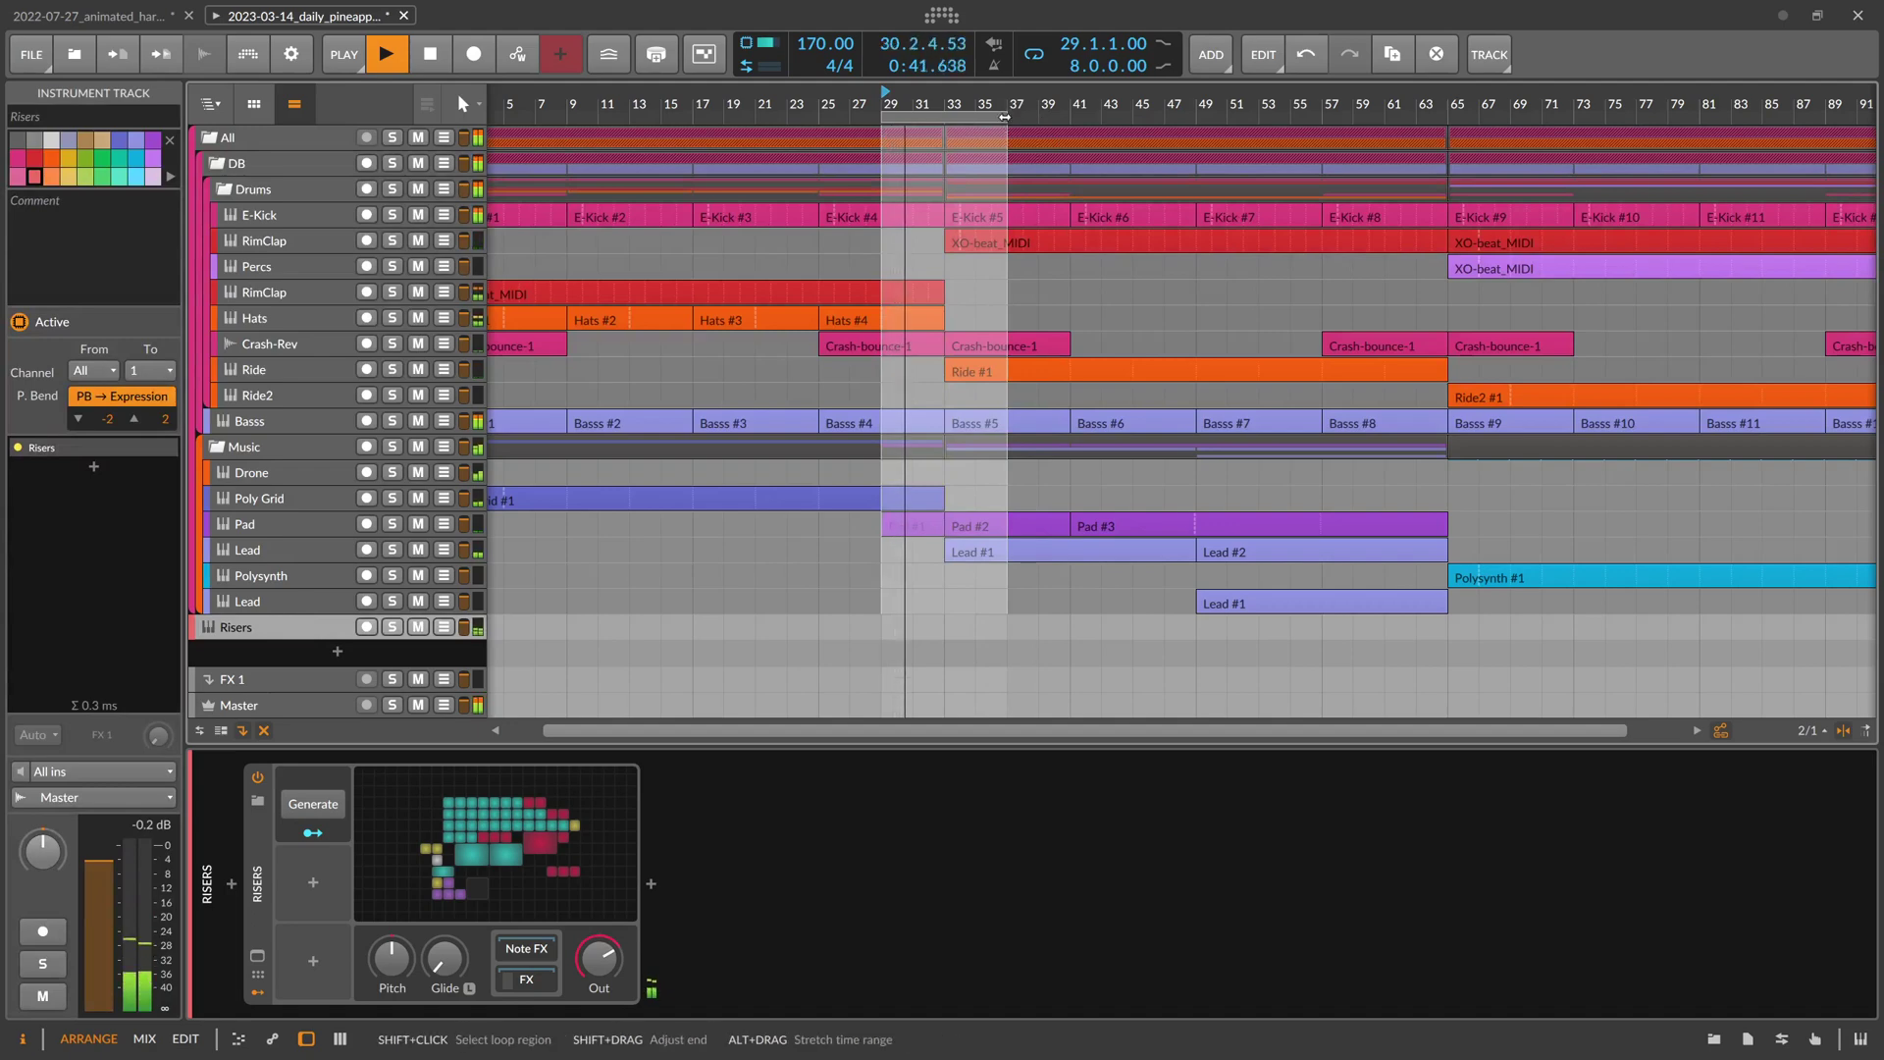
drag(1005, 117, 972, 121)
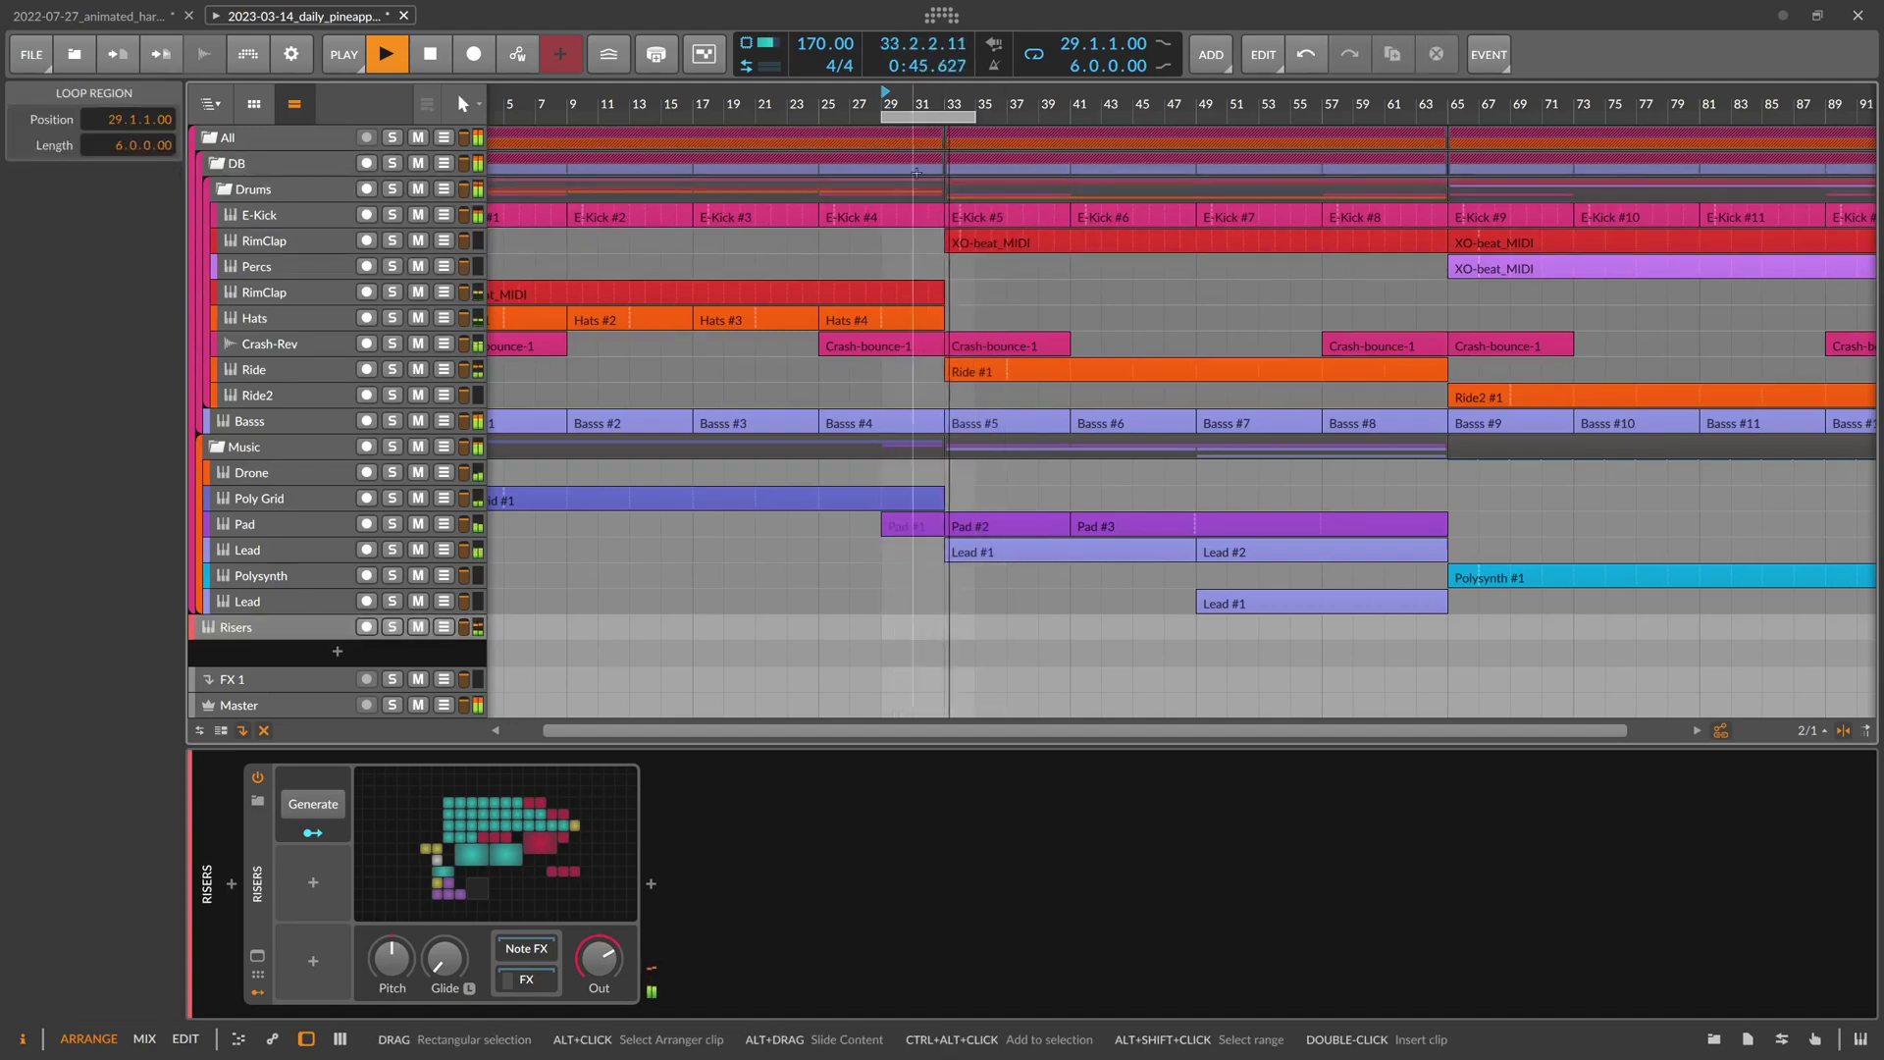
Solo the Risers track and audition the riser repeatedly over the transition into bar 33
key(space)
click(393, 626)
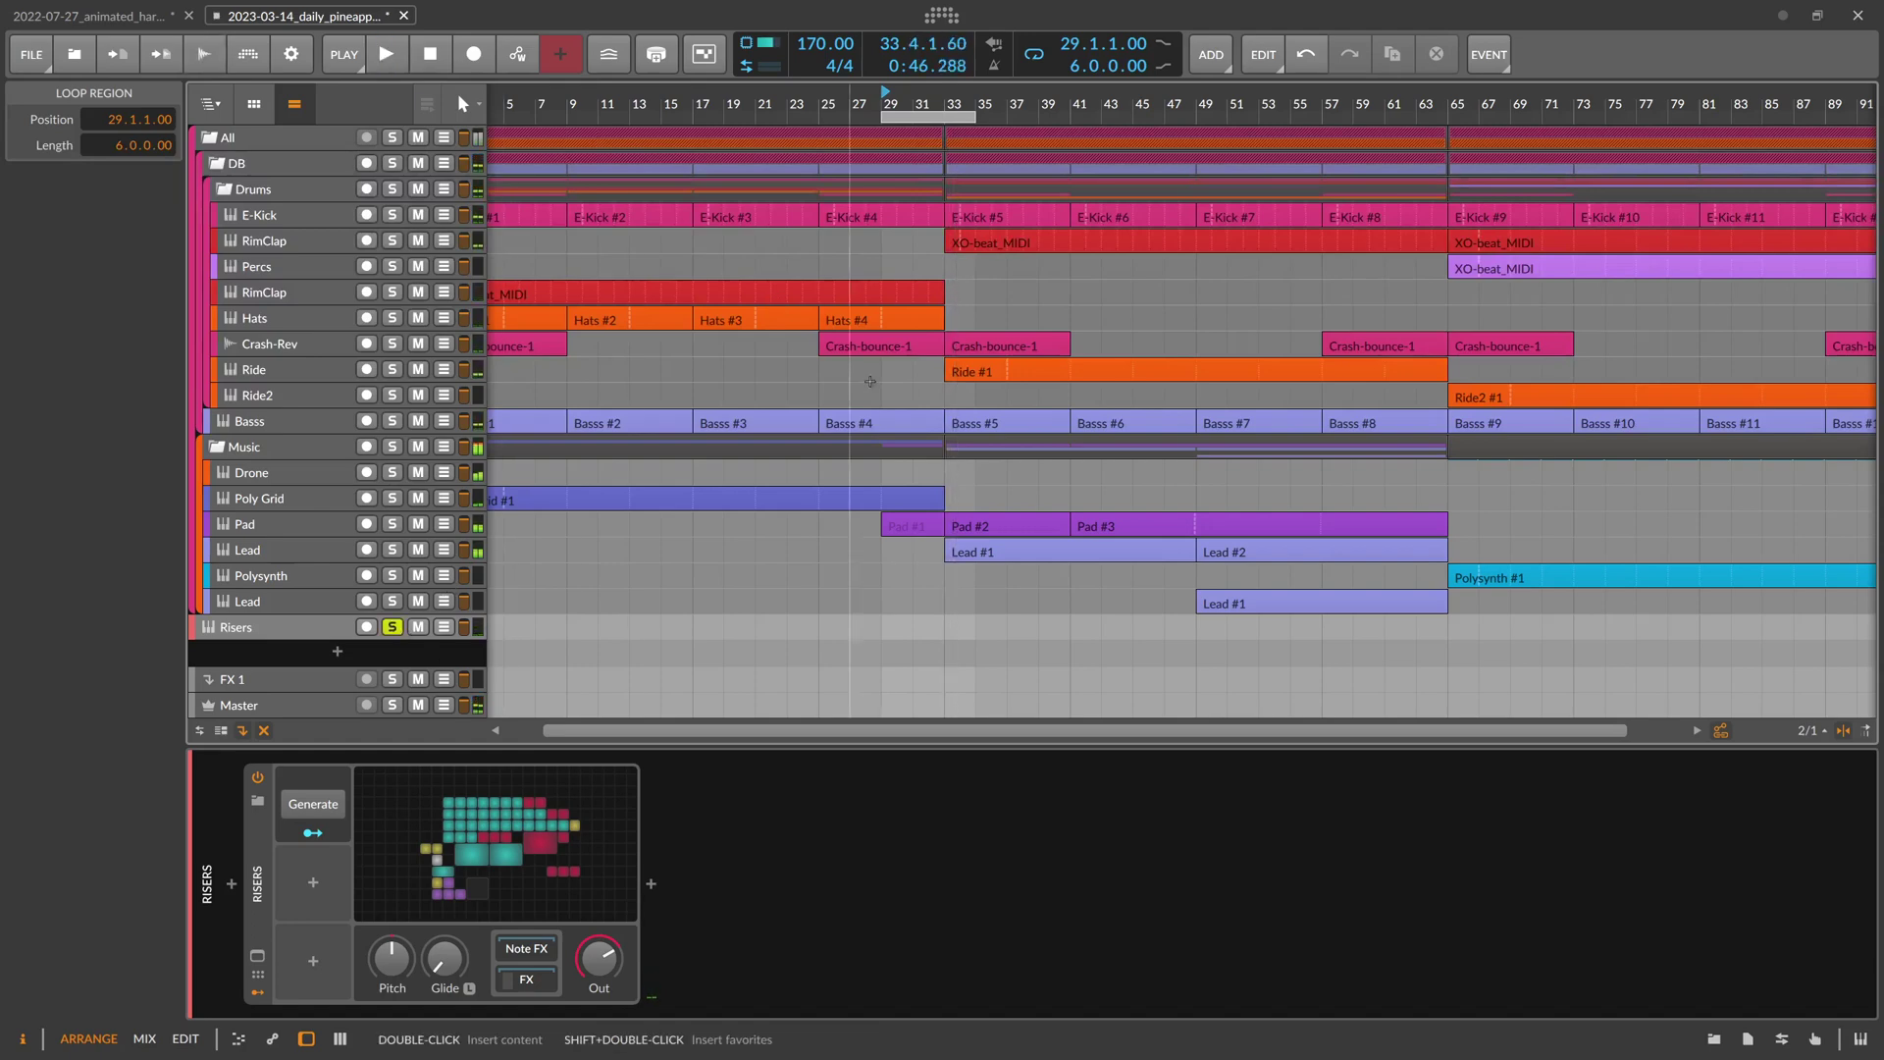
key(space)
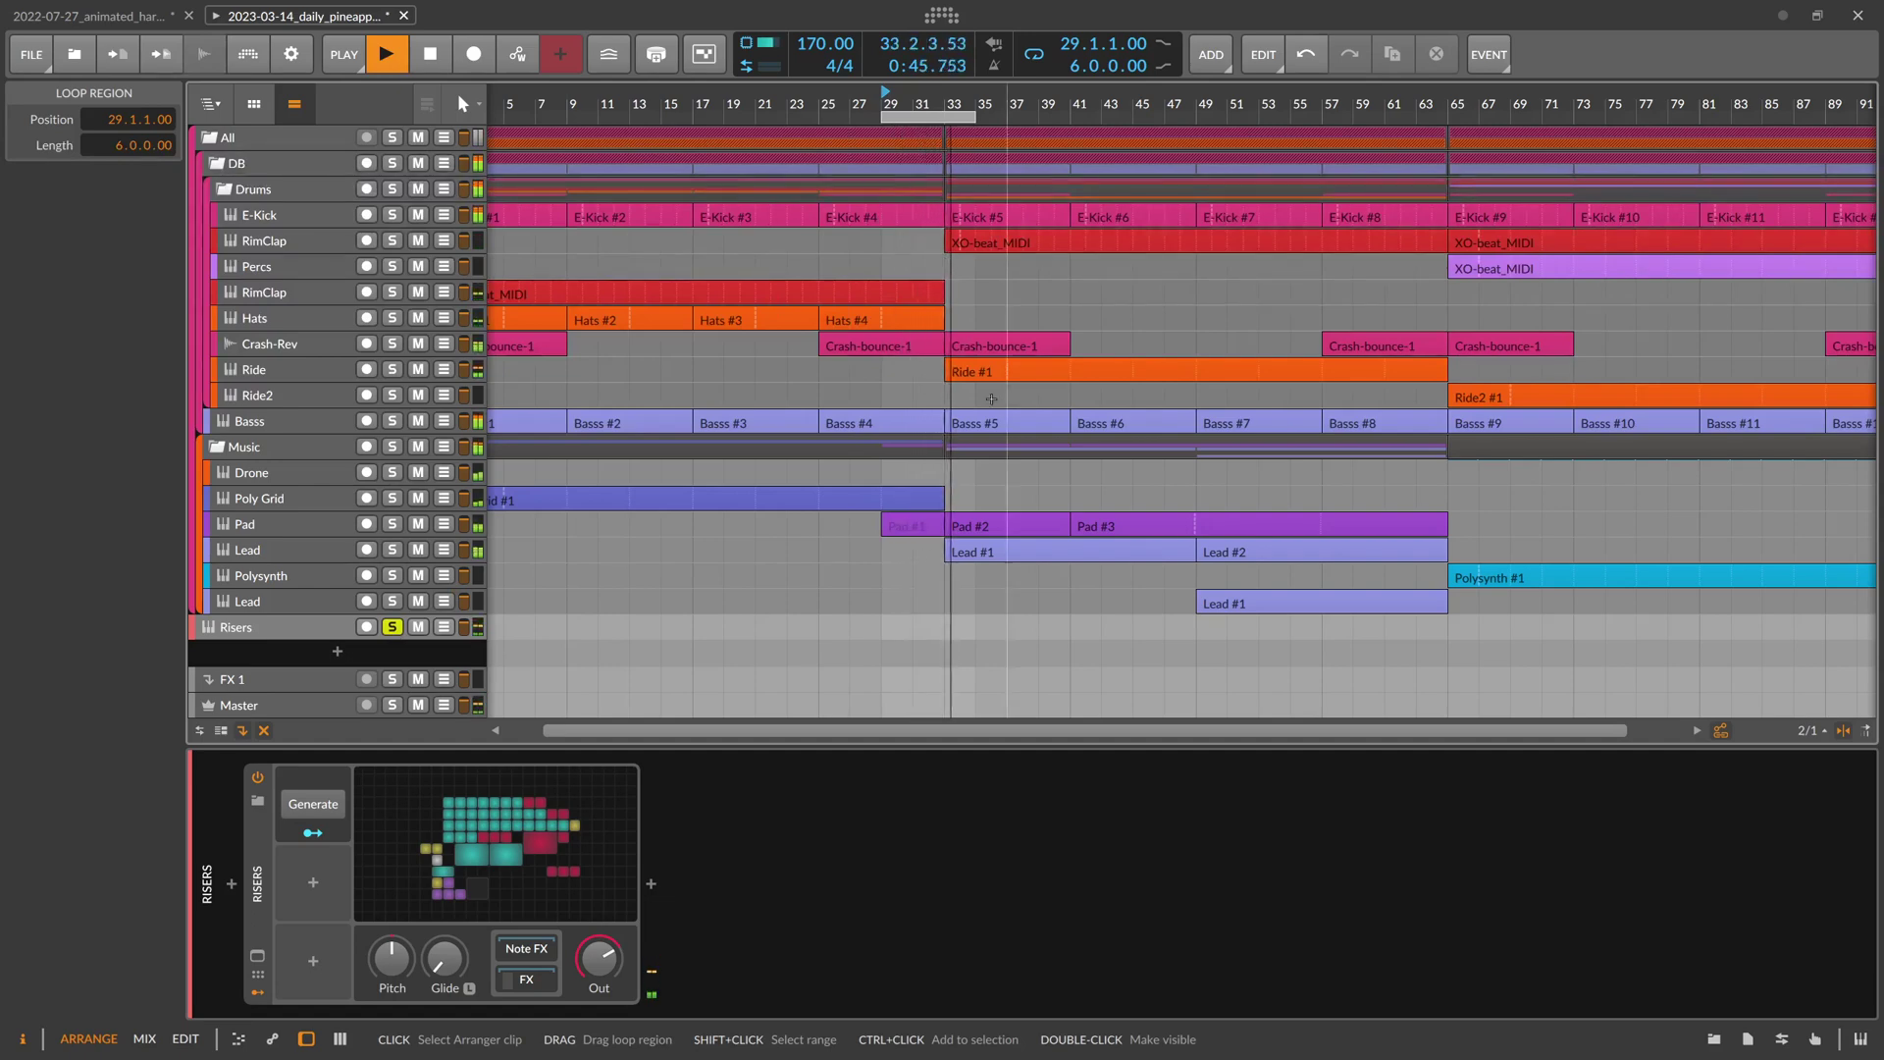
key(space)
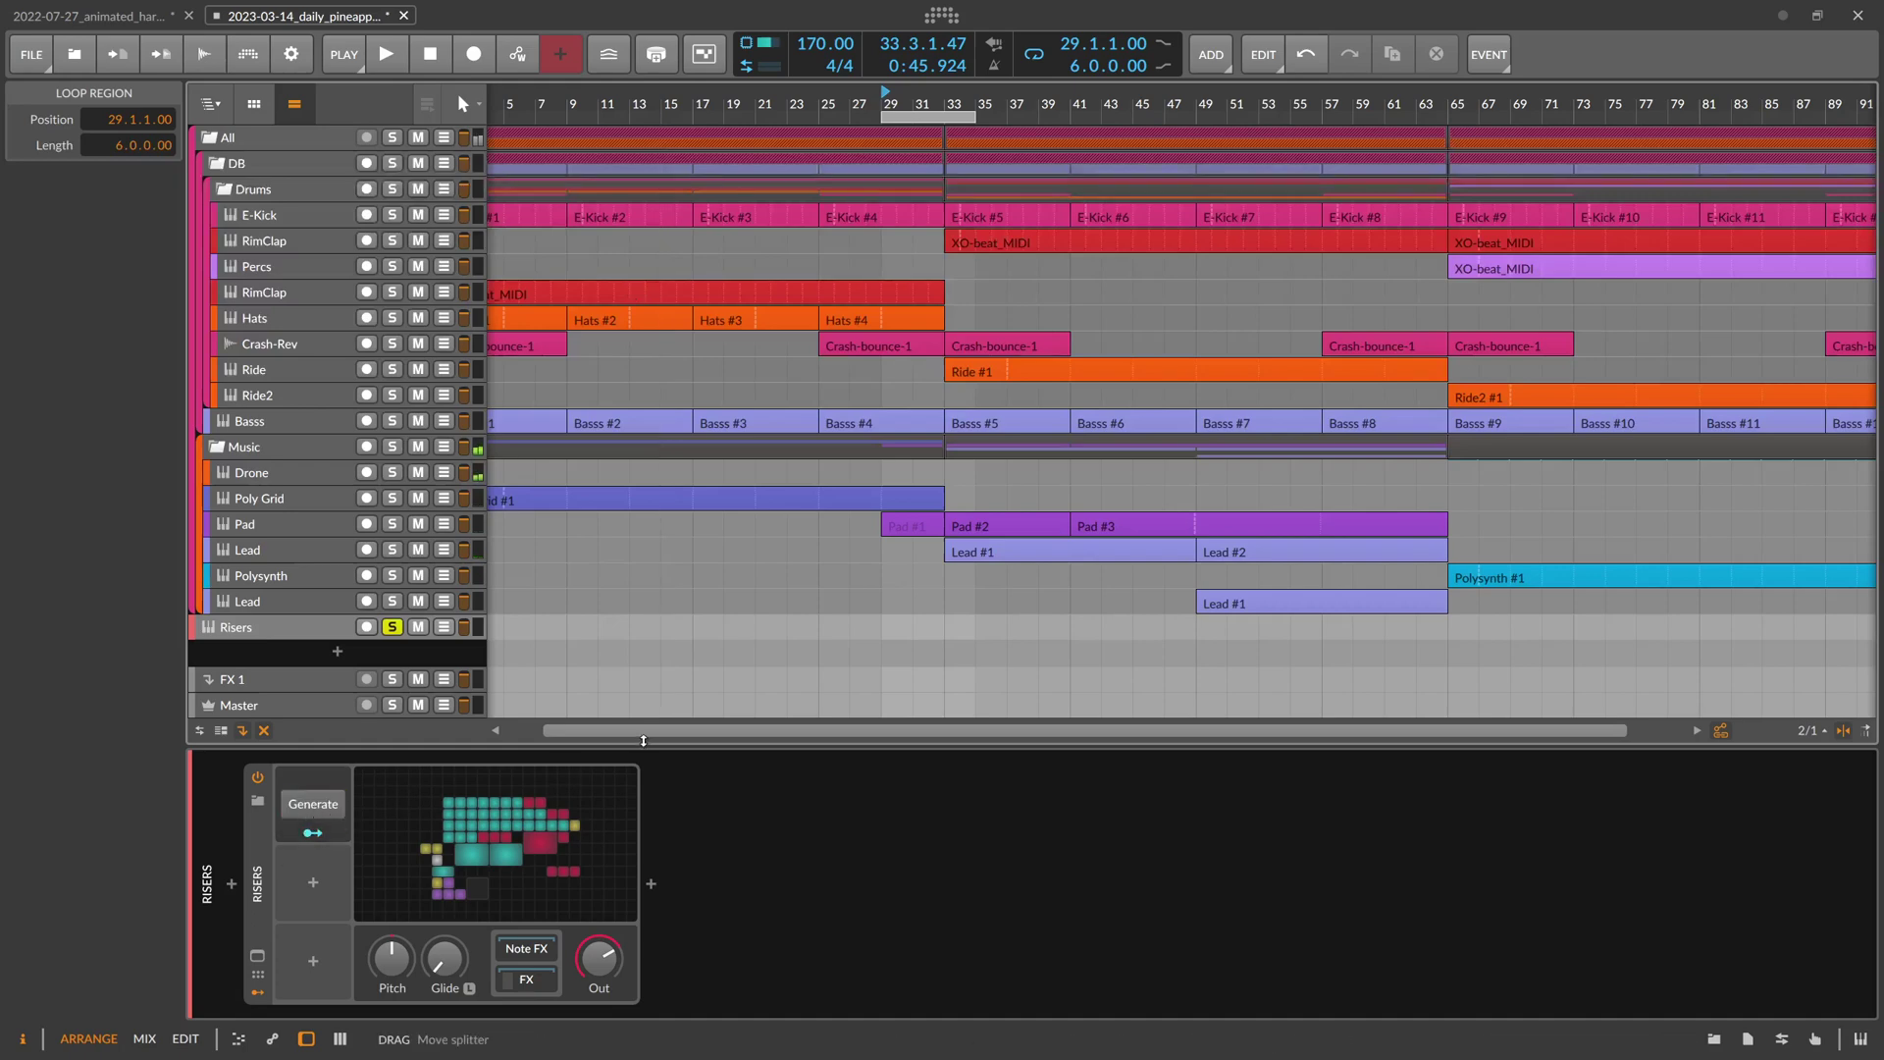
key(space)
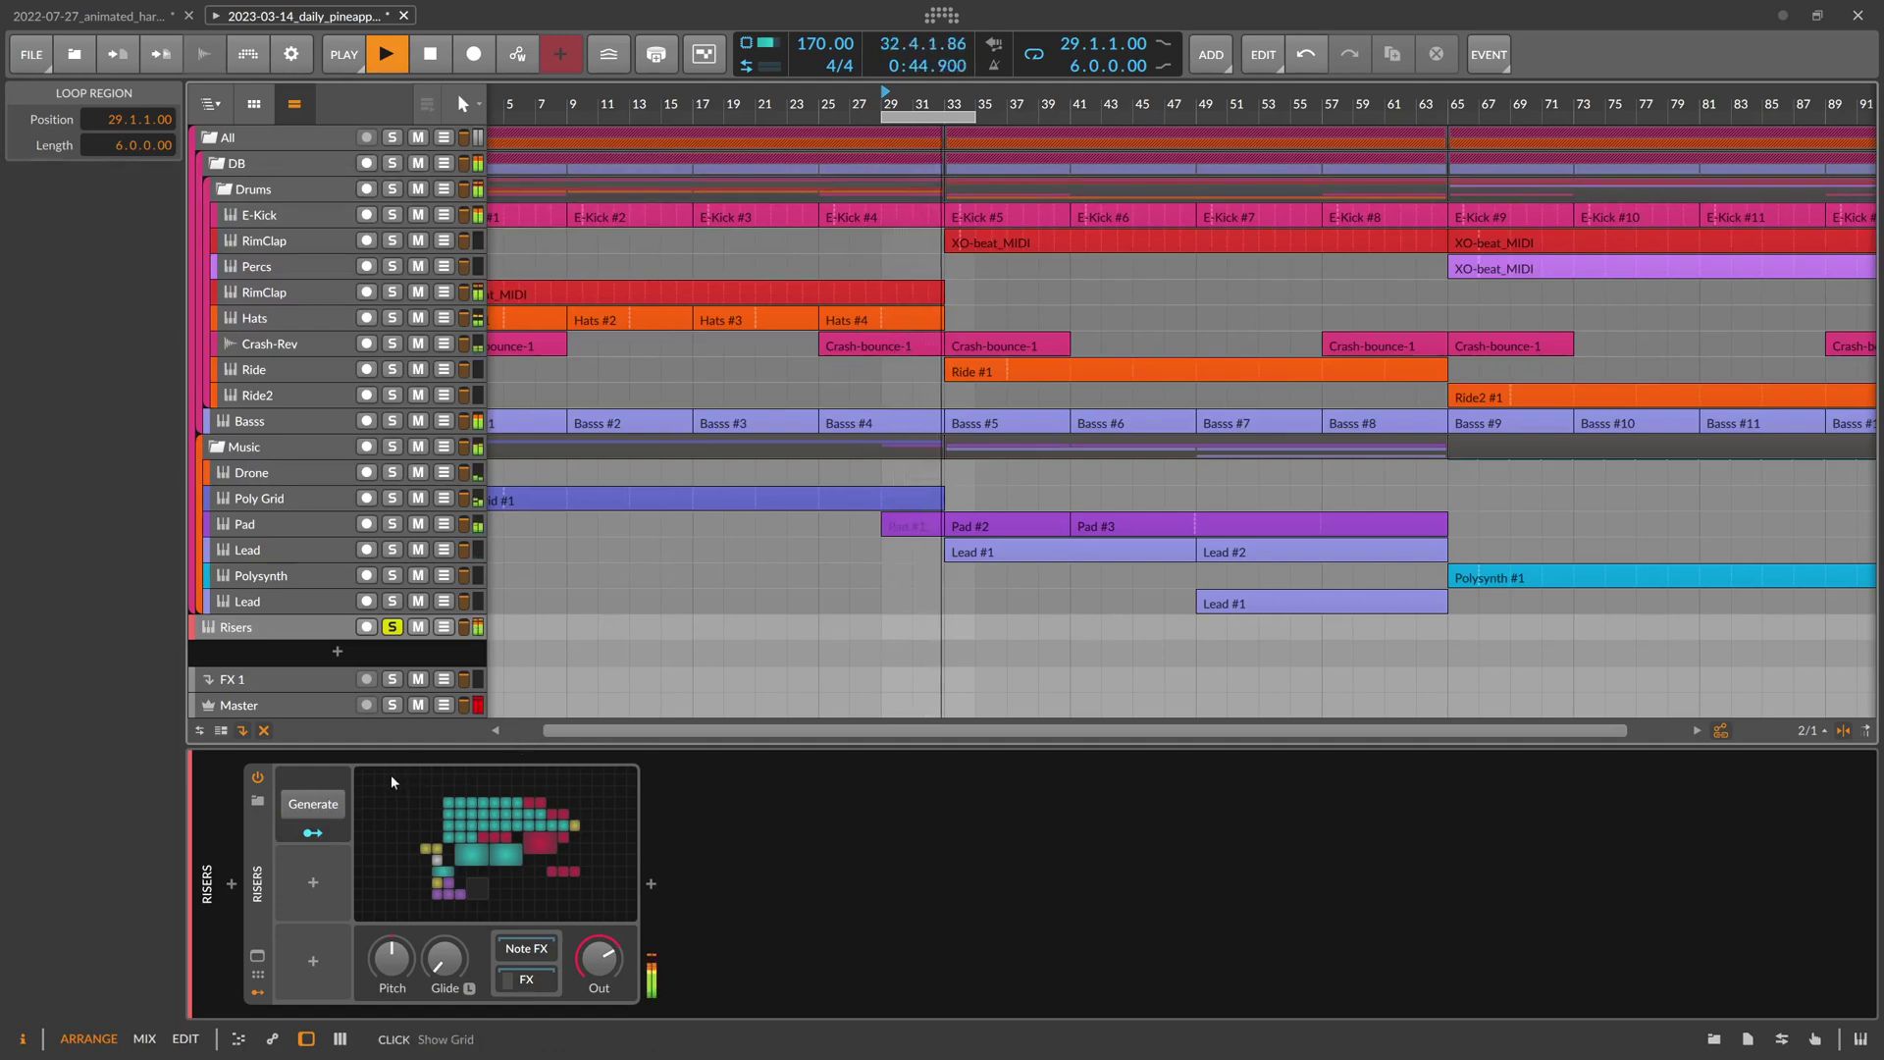
key(space)
Generate new riser variations with the Risers device's Generate control and audition them from bar 29
click(335, 814)
click(334, 815)
key(space)
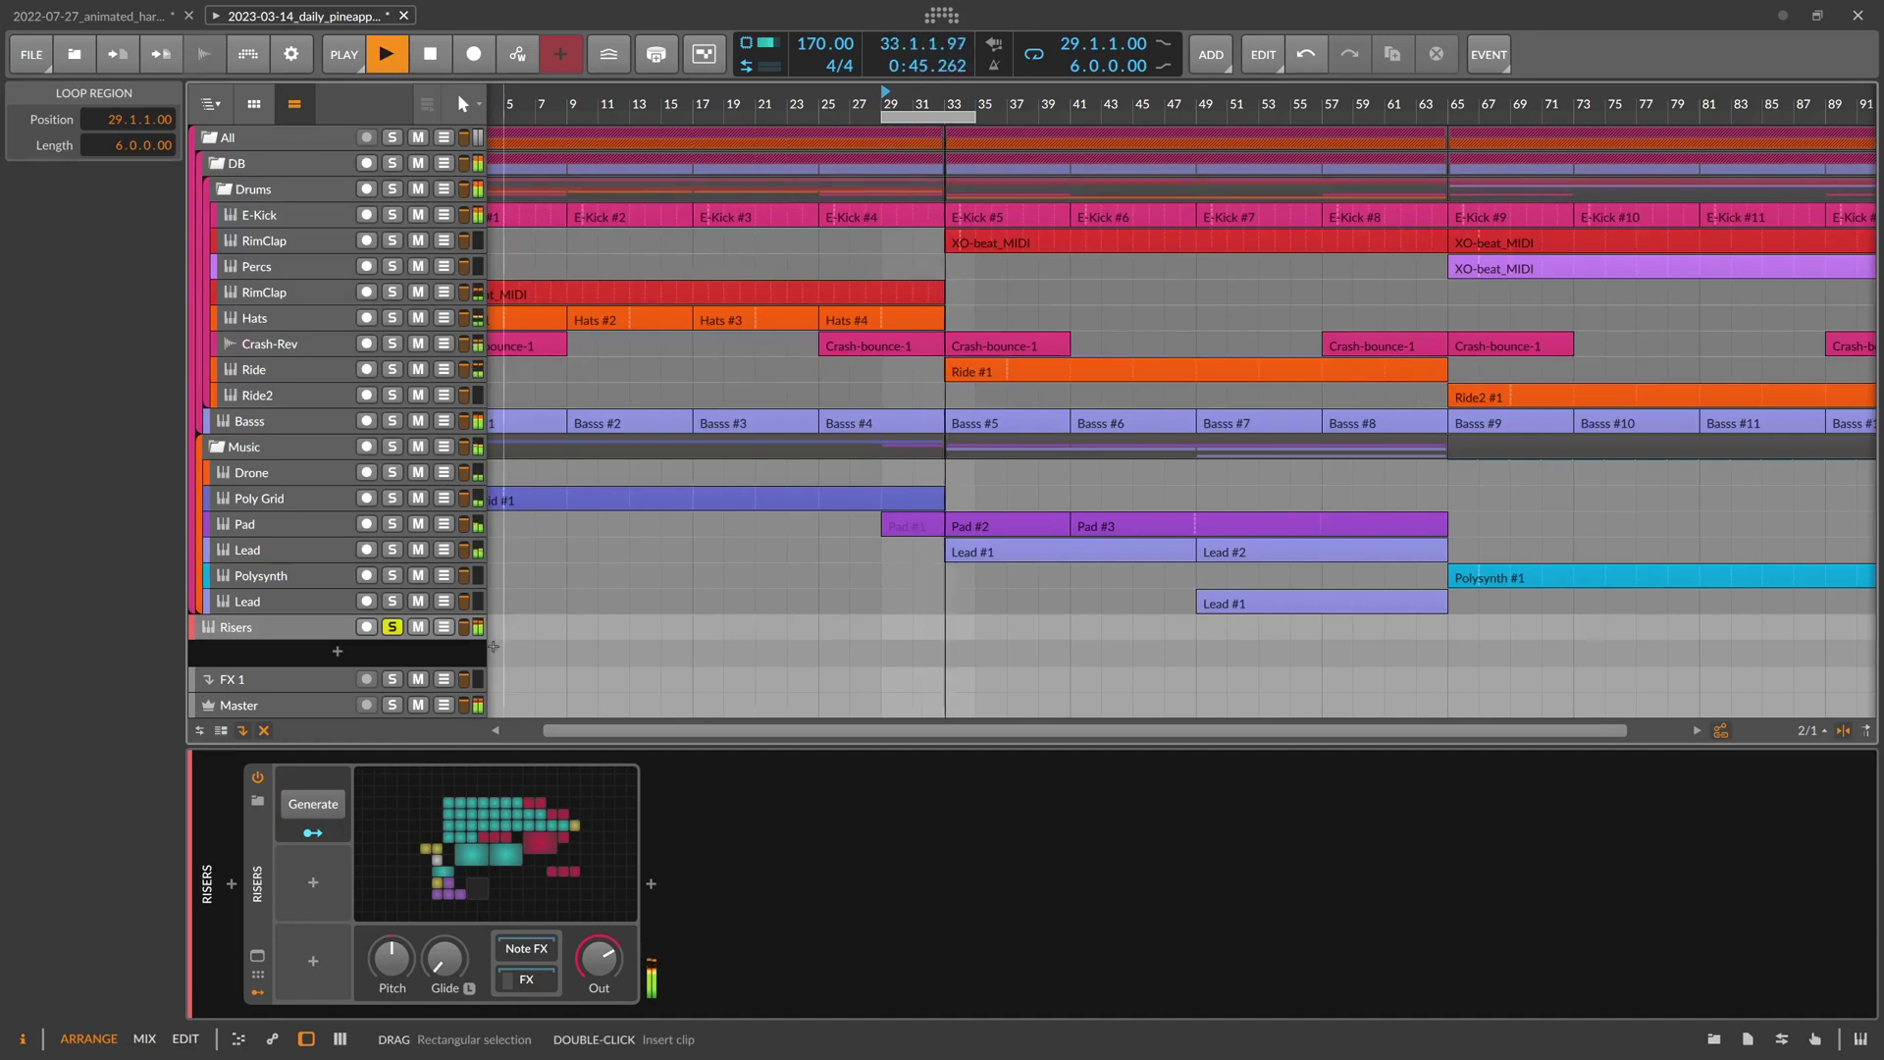
click(312, 803)
click(312, 803)
key(space)
key(space)
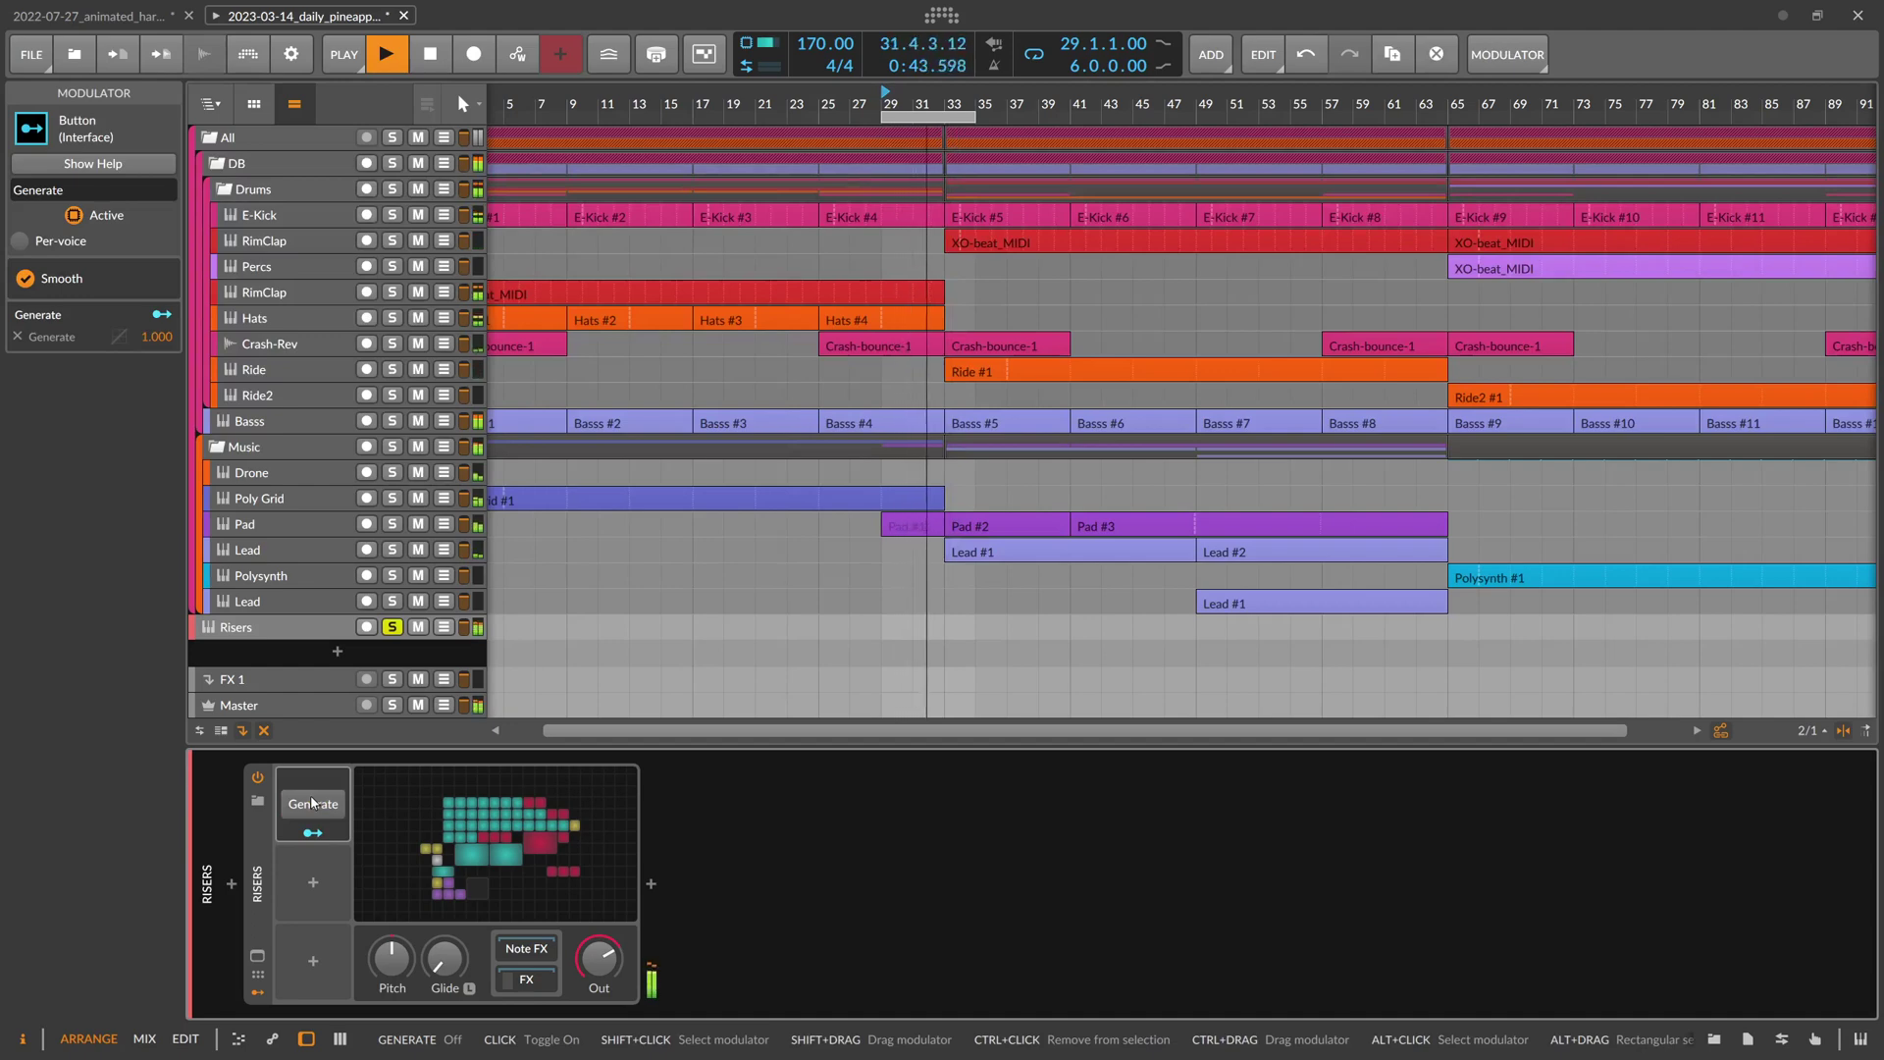
key(space)
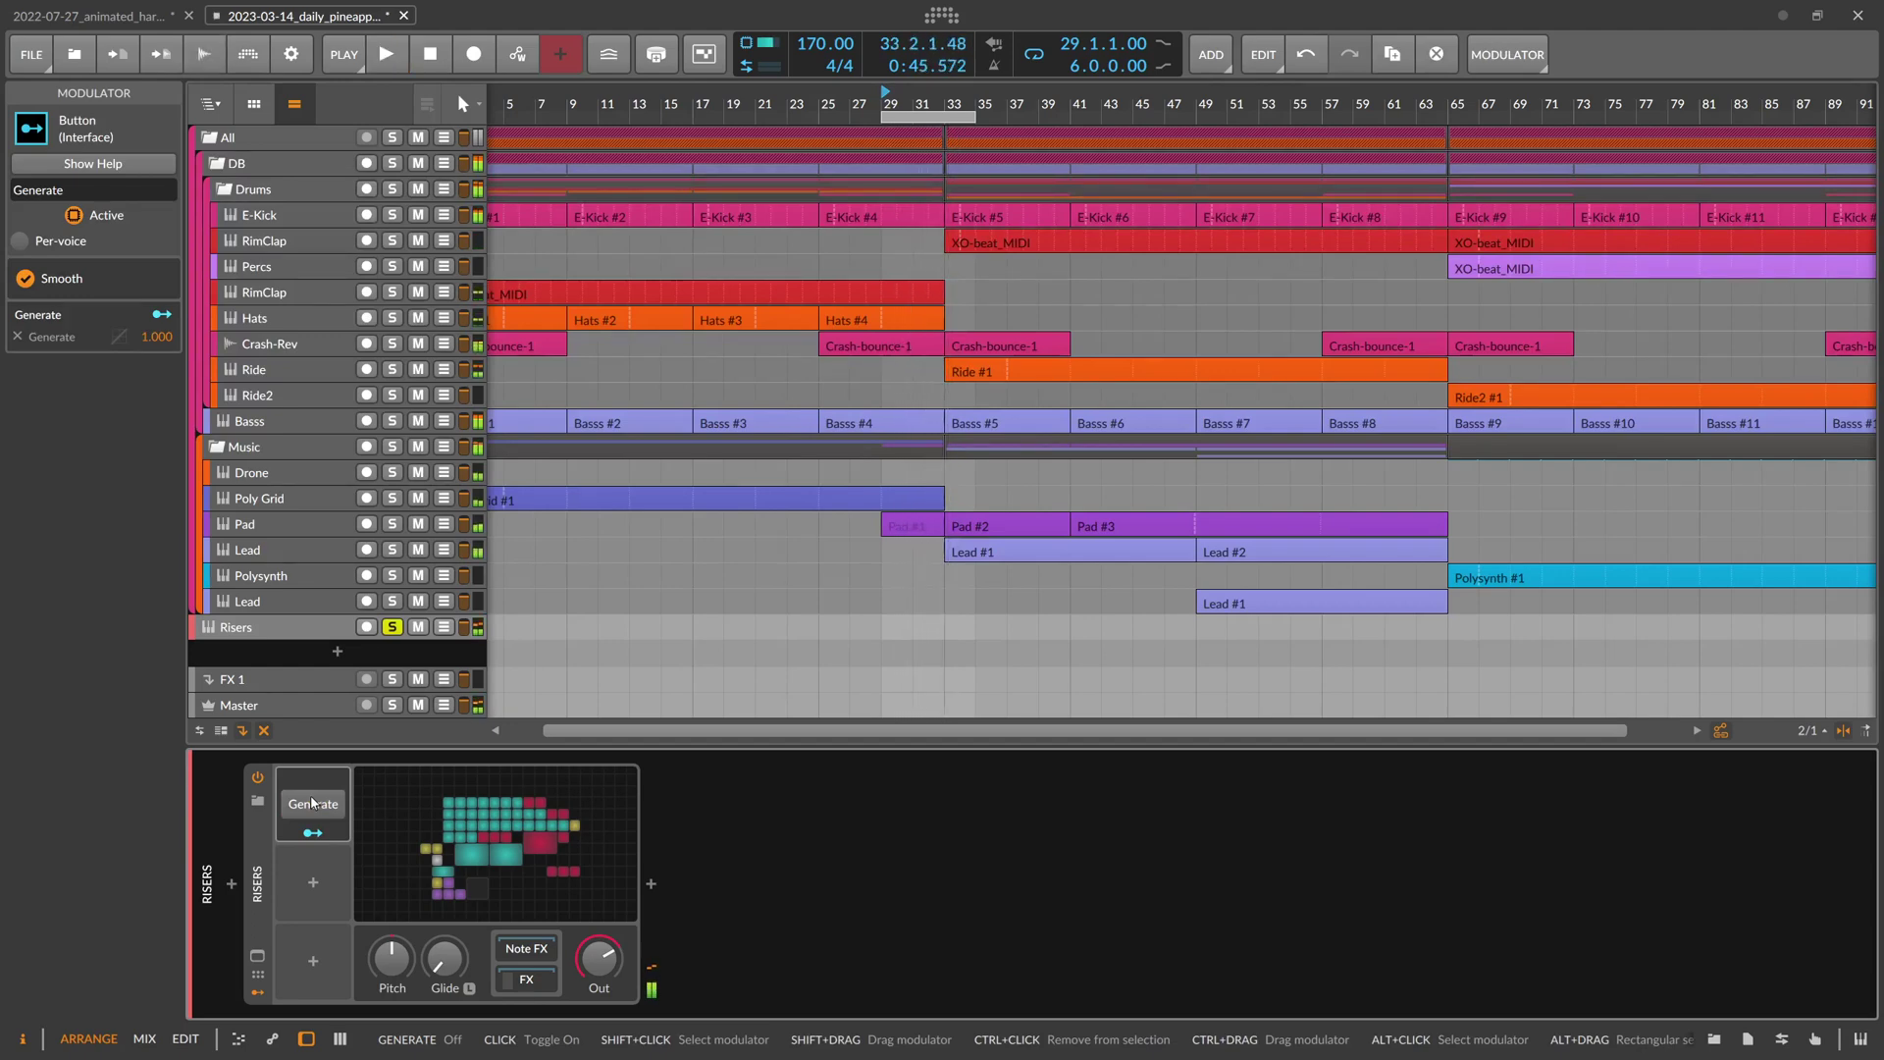
Bounce bars 27 to 33 of the Risers track to a new audio track, using the Post-Fader source and 32-bit floating-point depth
click(672, 588)
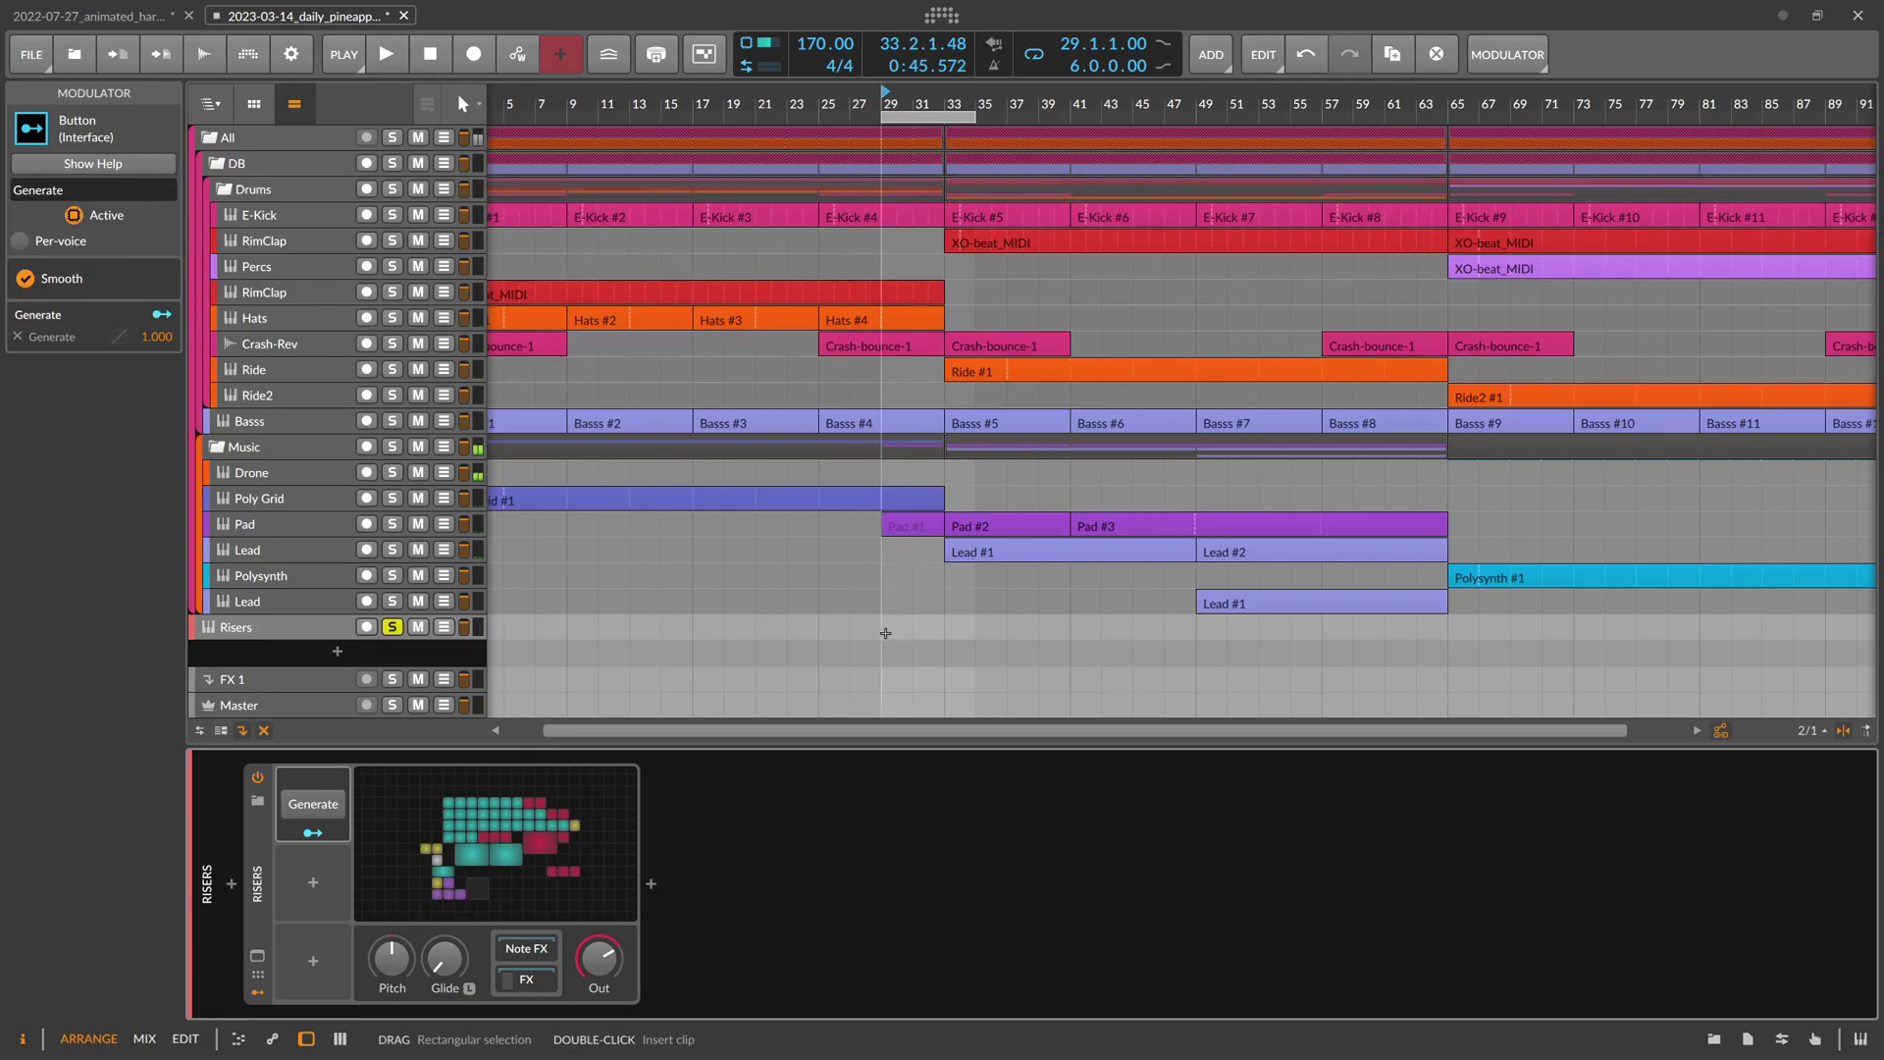
click(877, 629)
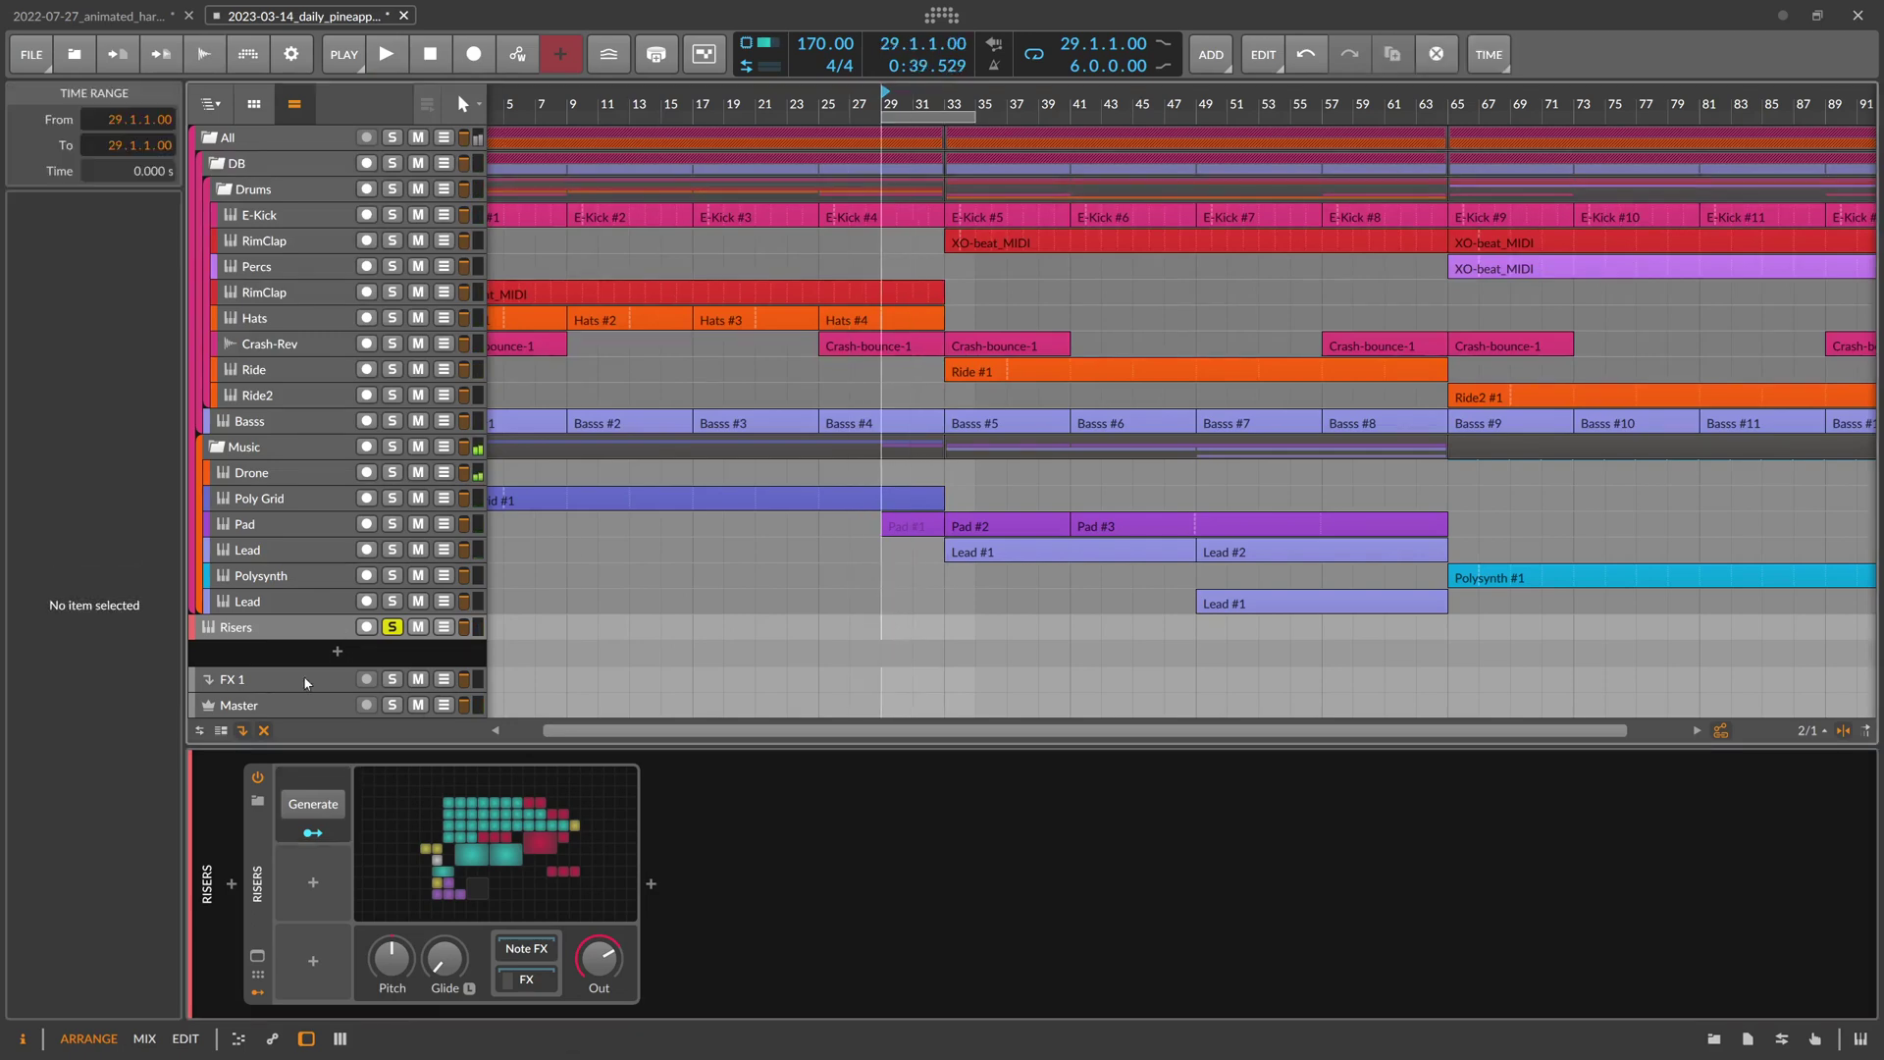
click(220, 730)
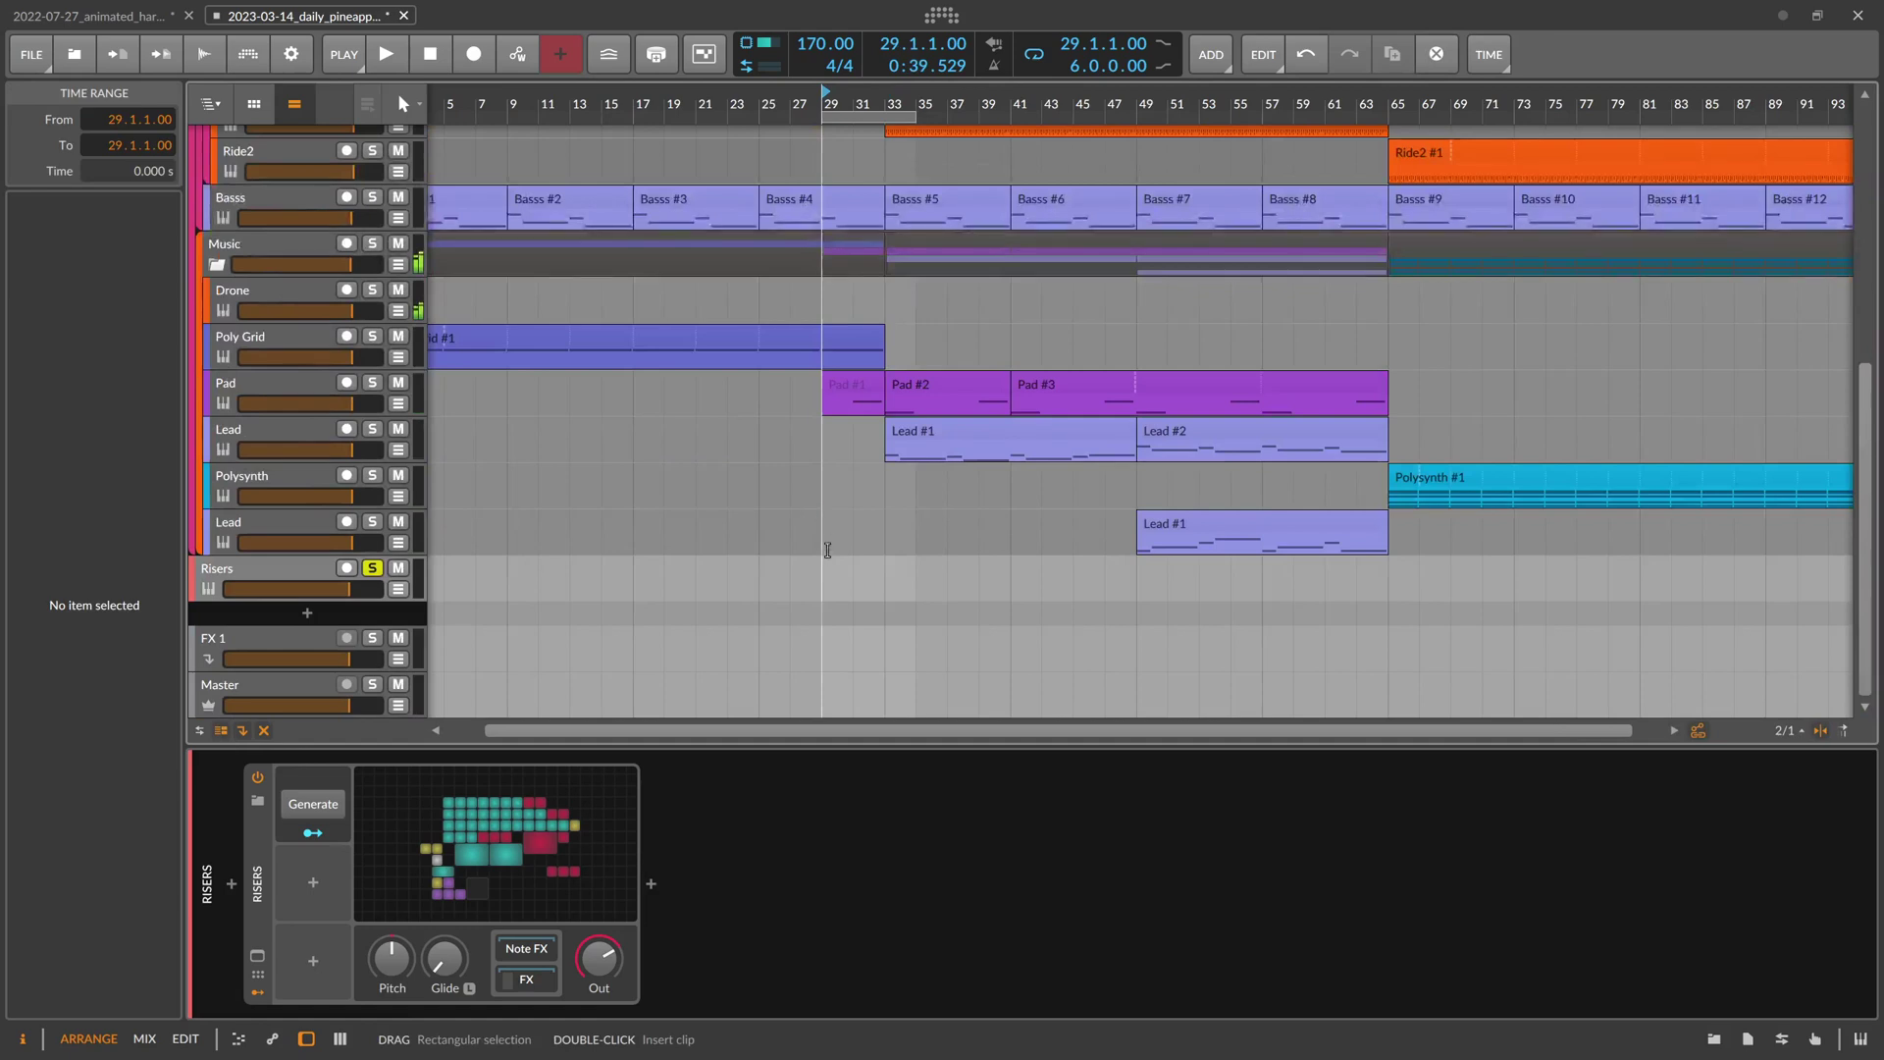
drag(827, 583, 878, 586)
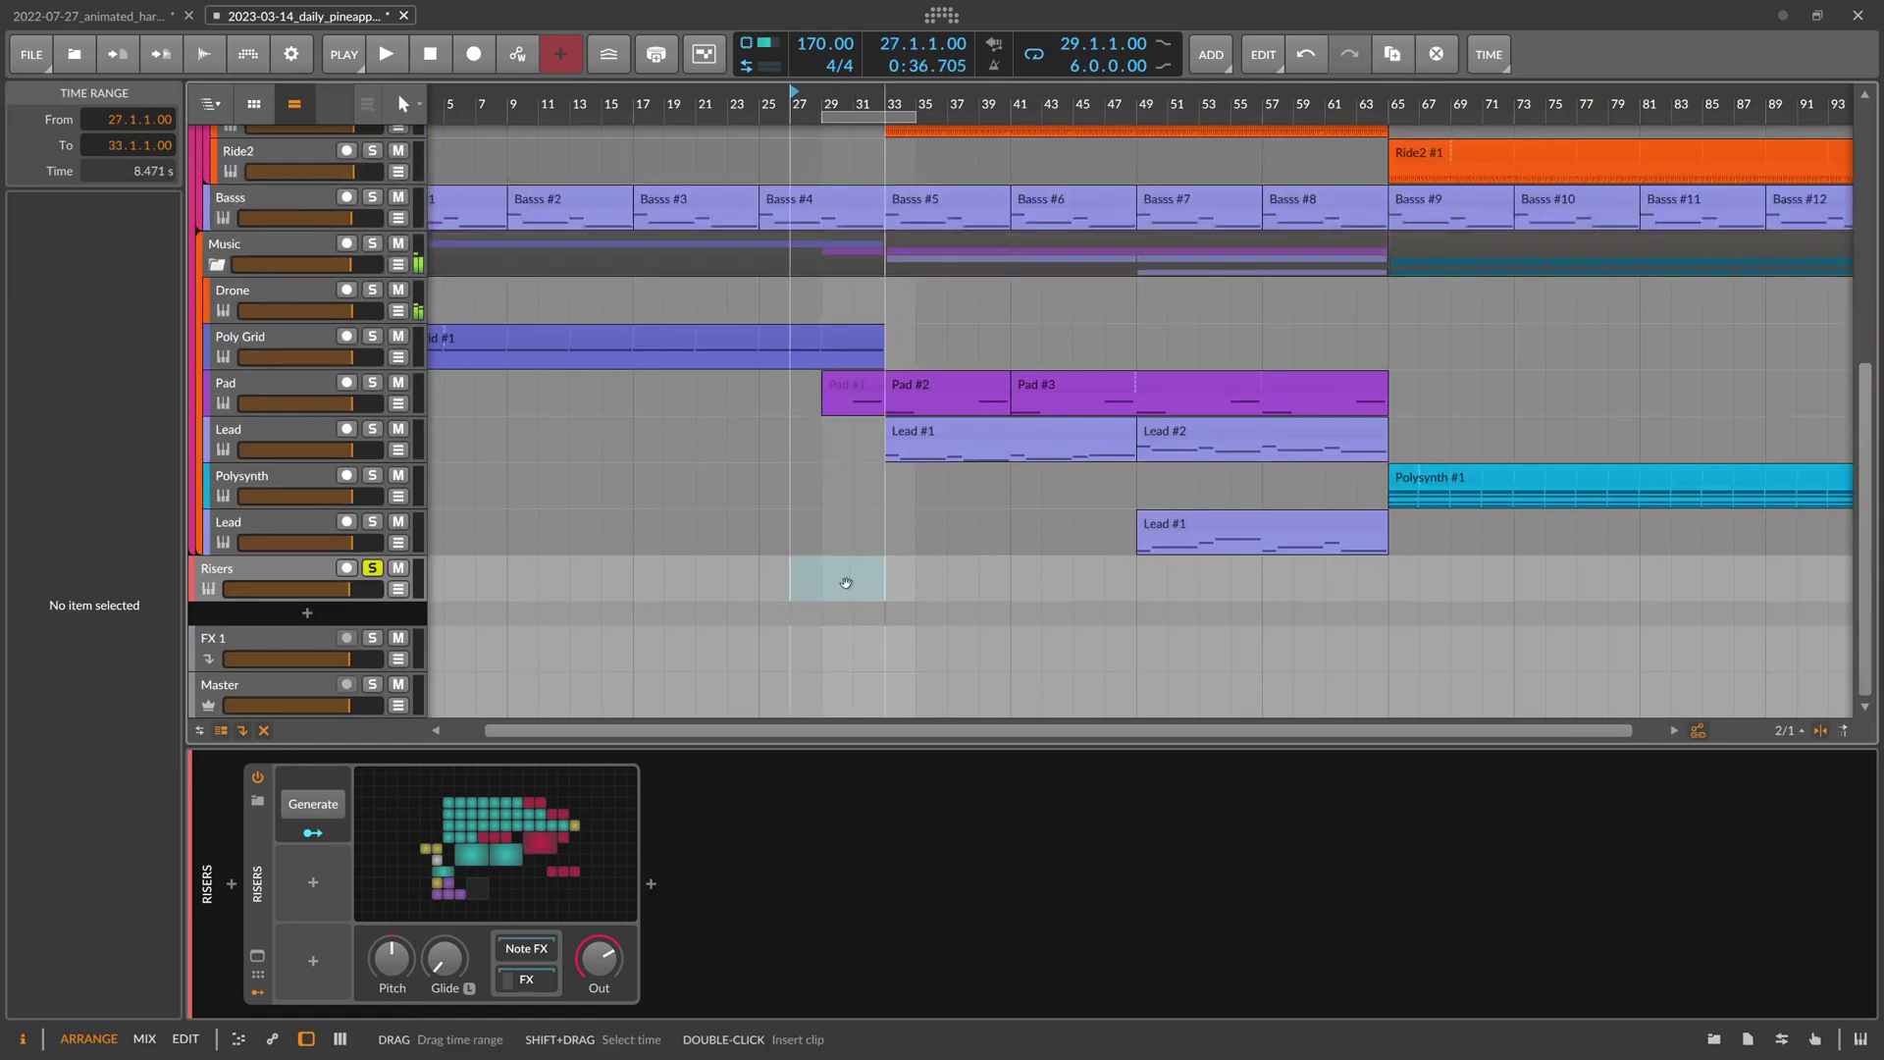
right_click(845, 579)
click(898, 736)
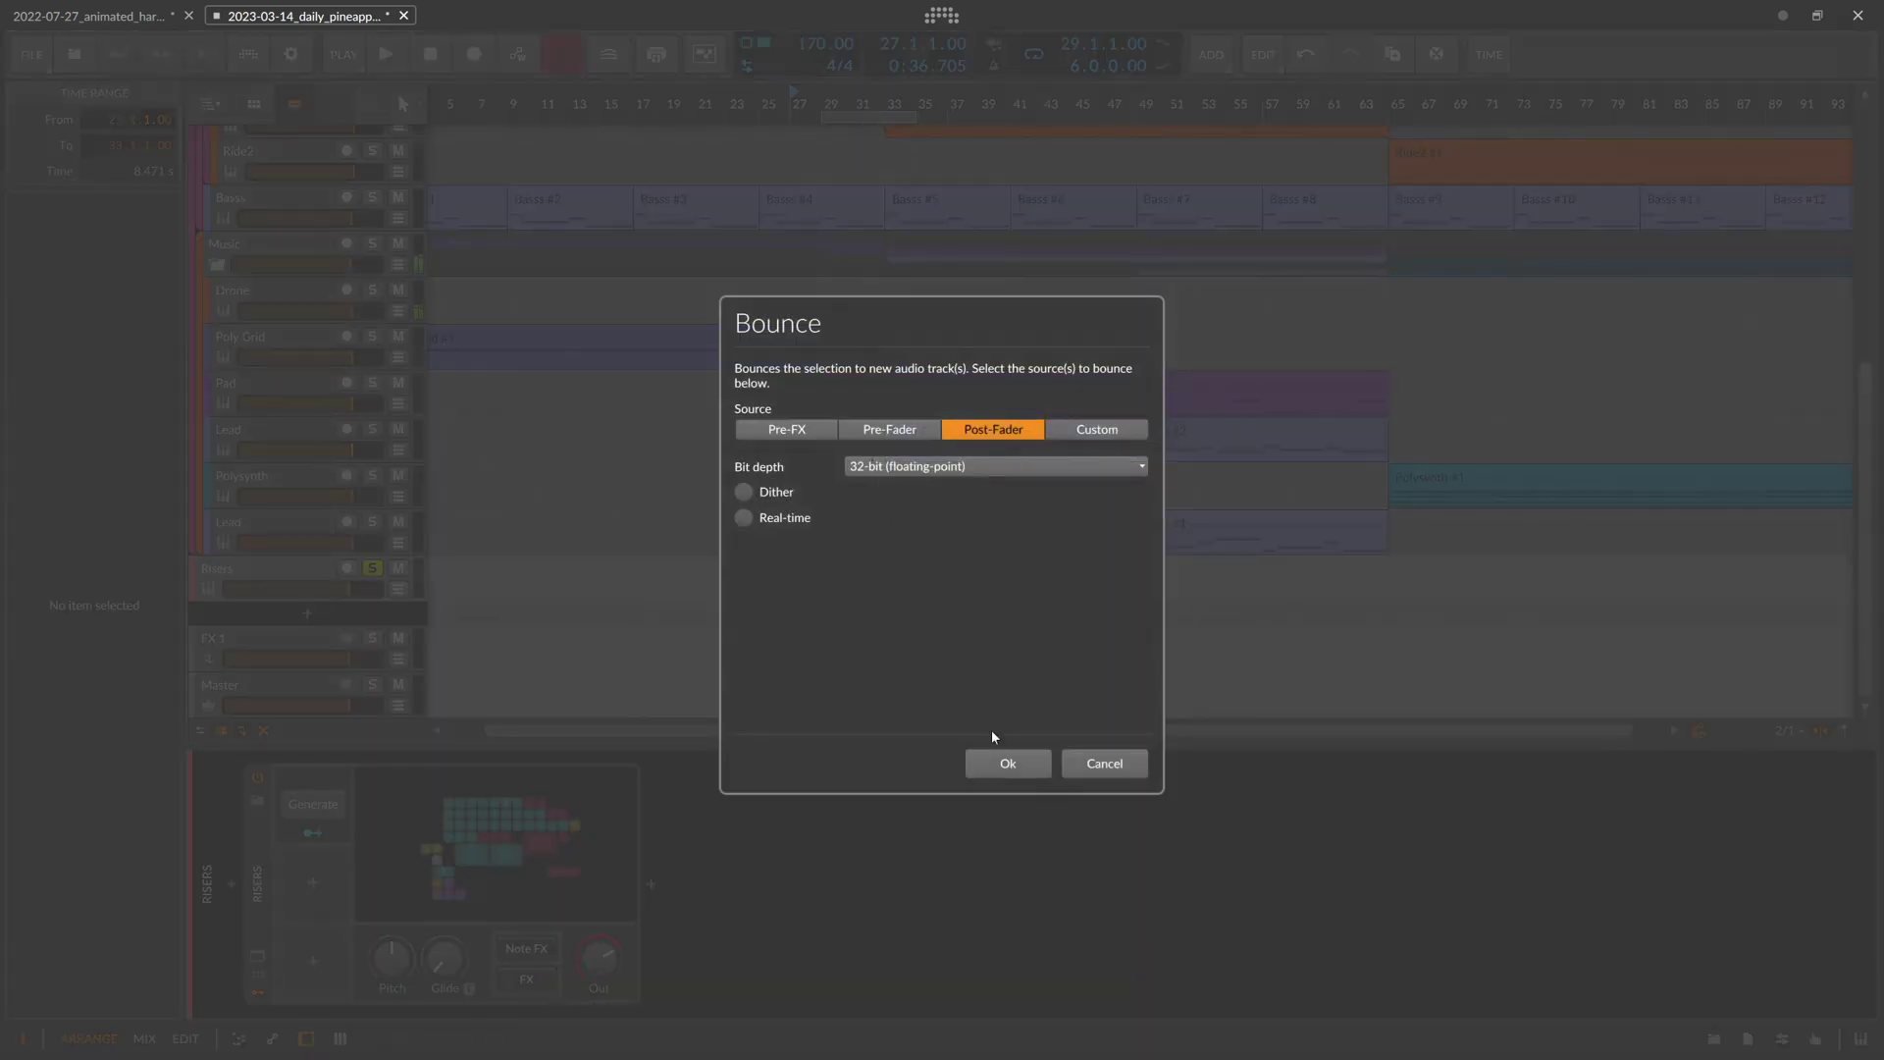
click(999, 762)
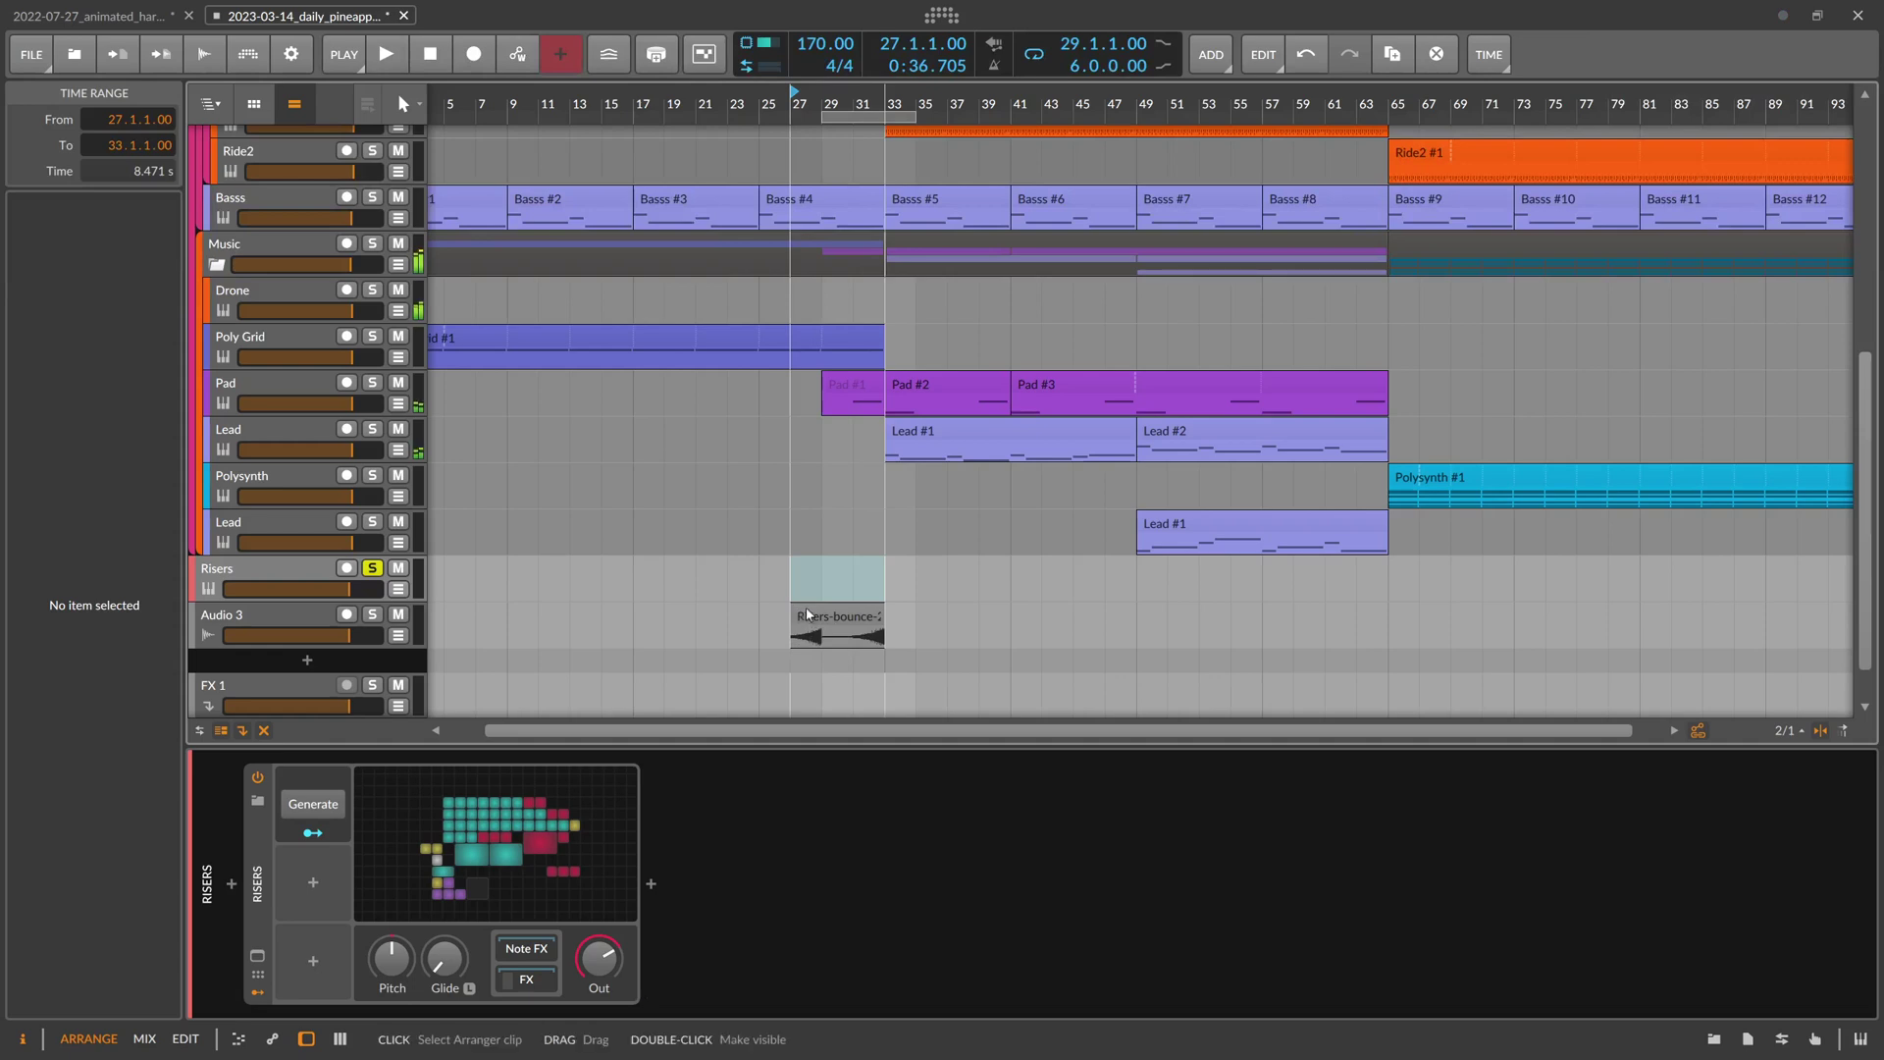
Trim the start of the bounced riser clip to bar 29 and audition its audio track soloed from bar 32
drag(804, 606, 829, 613)
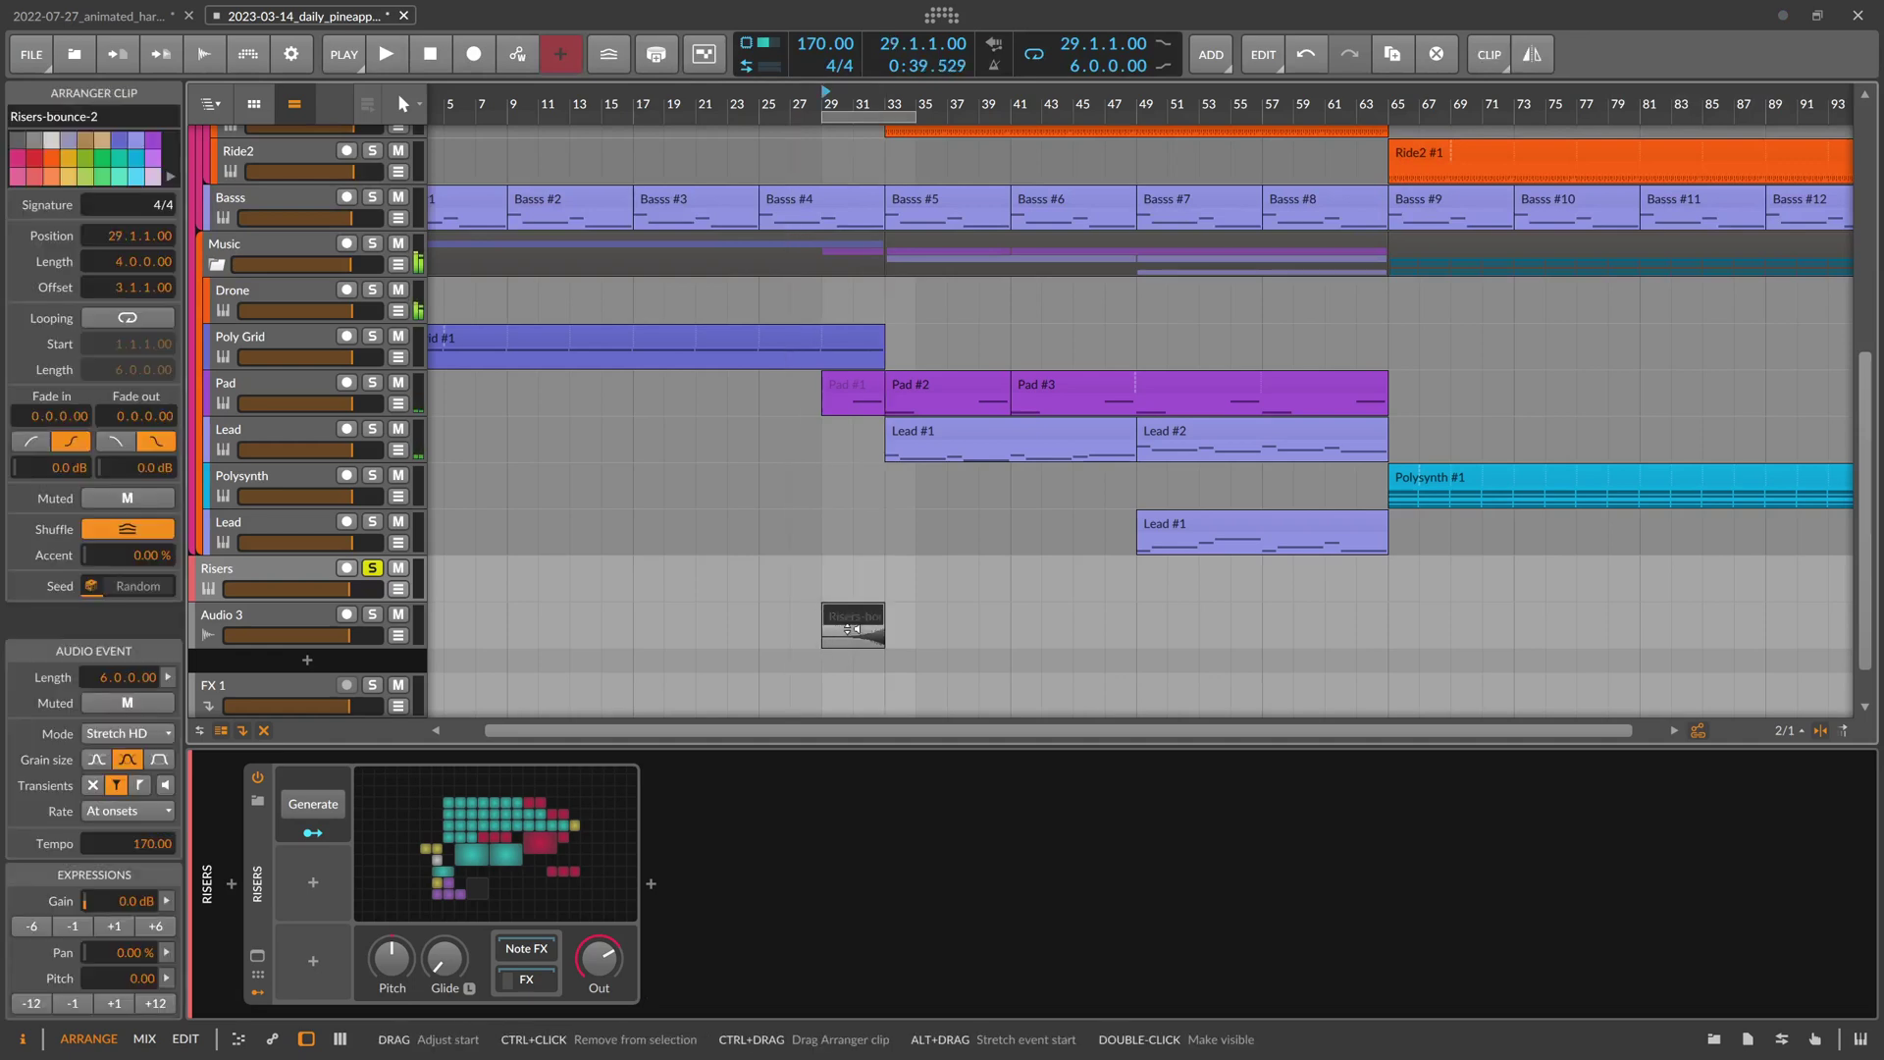
click(371, 614)
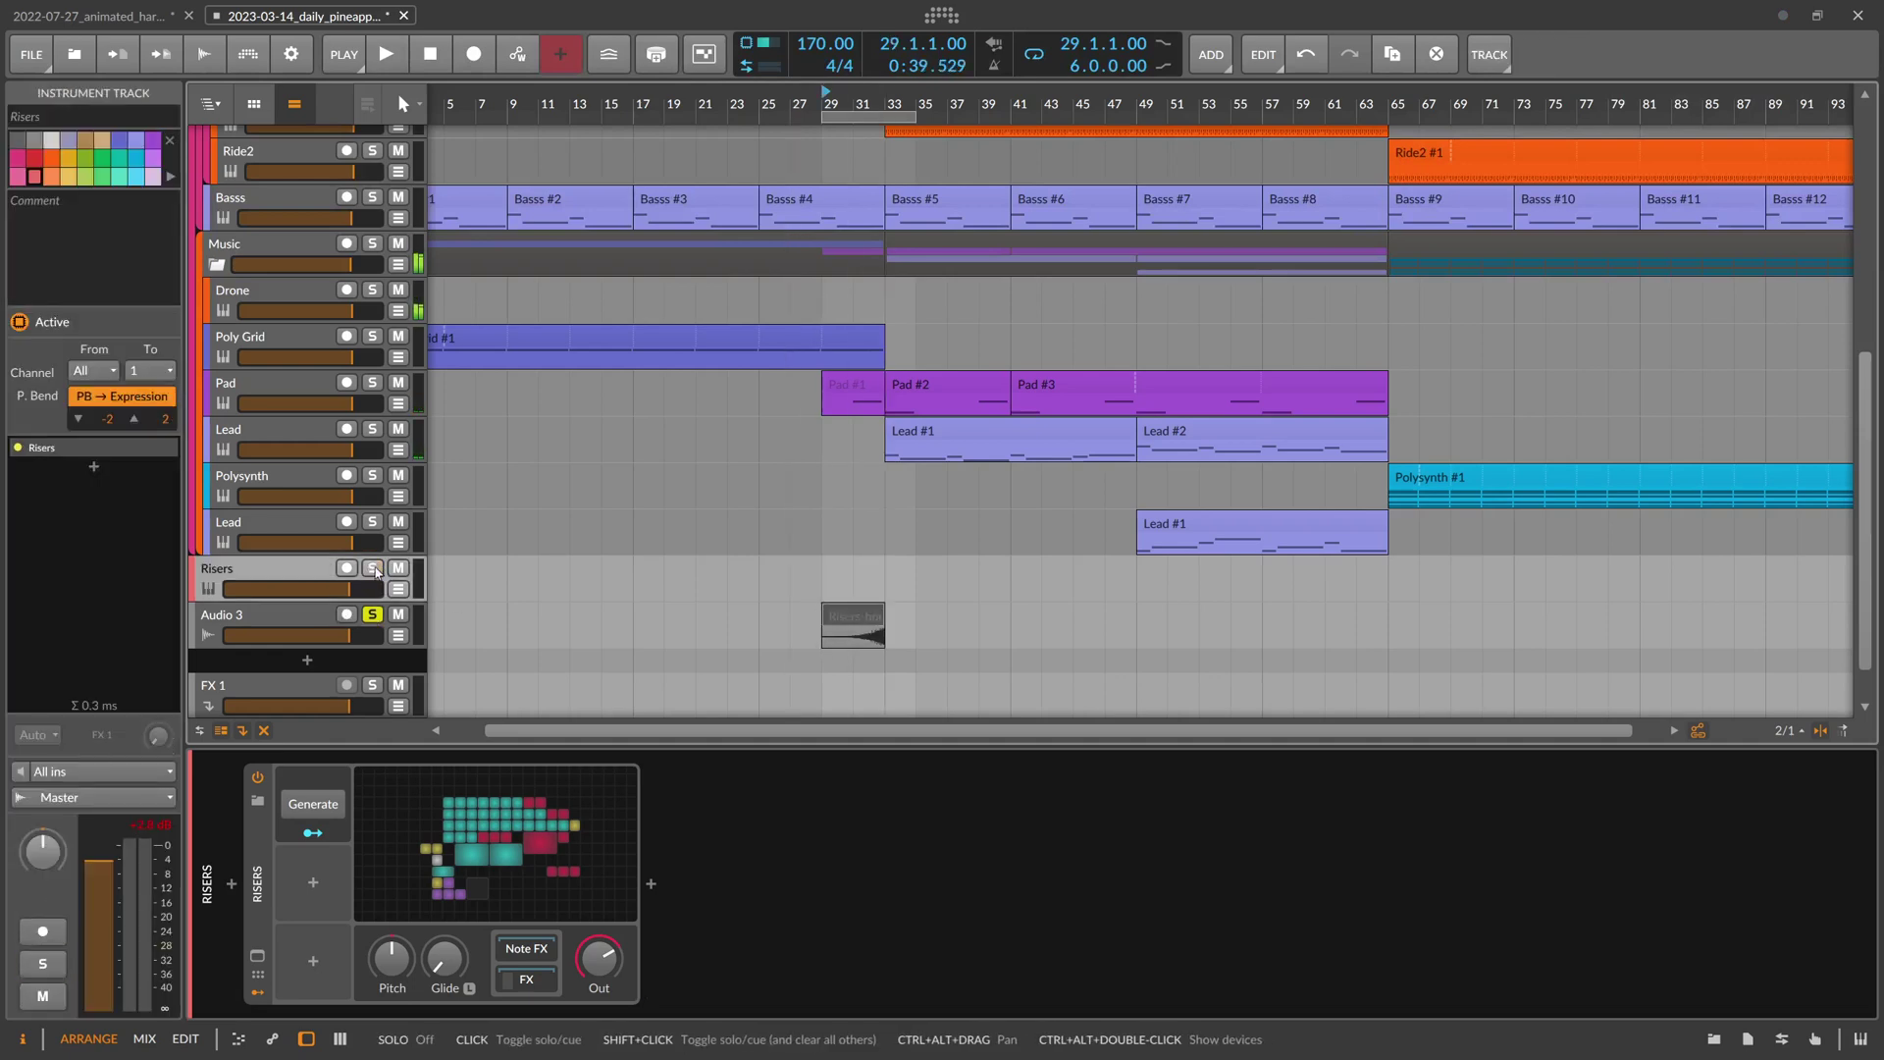
drag(854, 102, 896, 122)
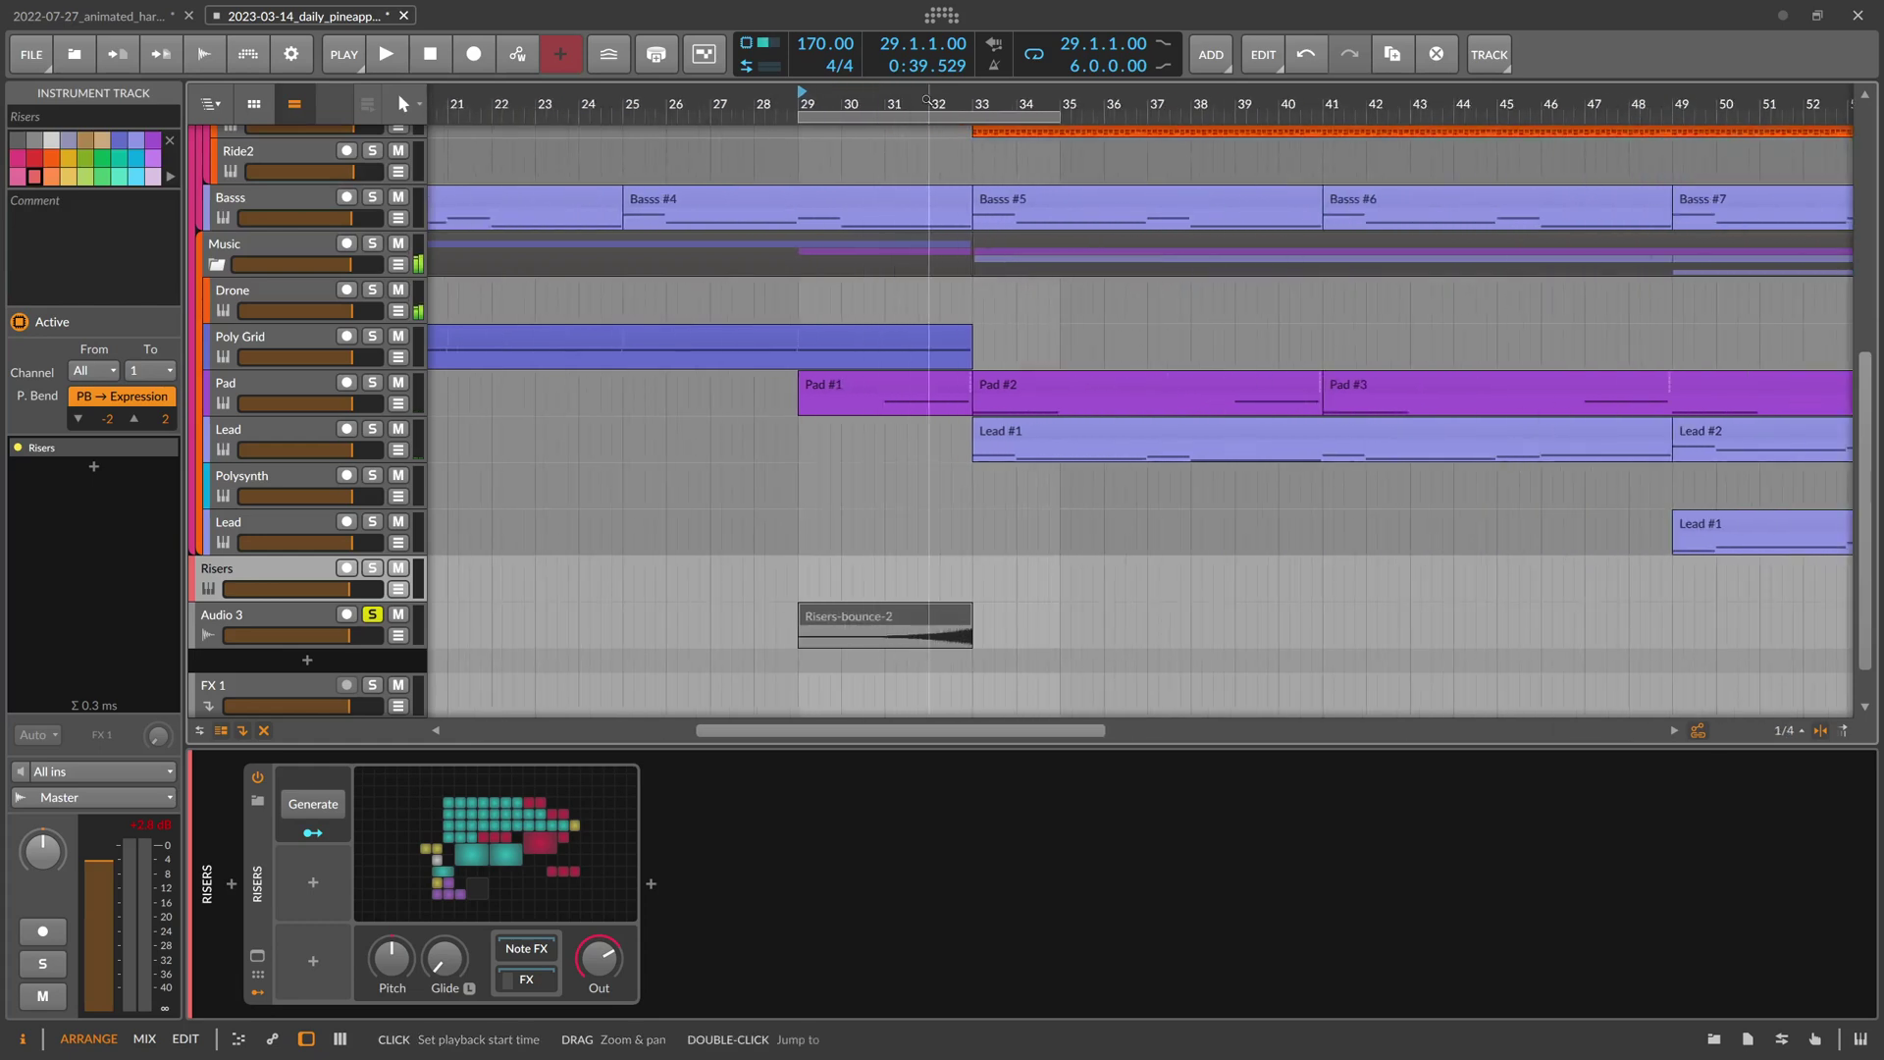
double_click(930, 106)
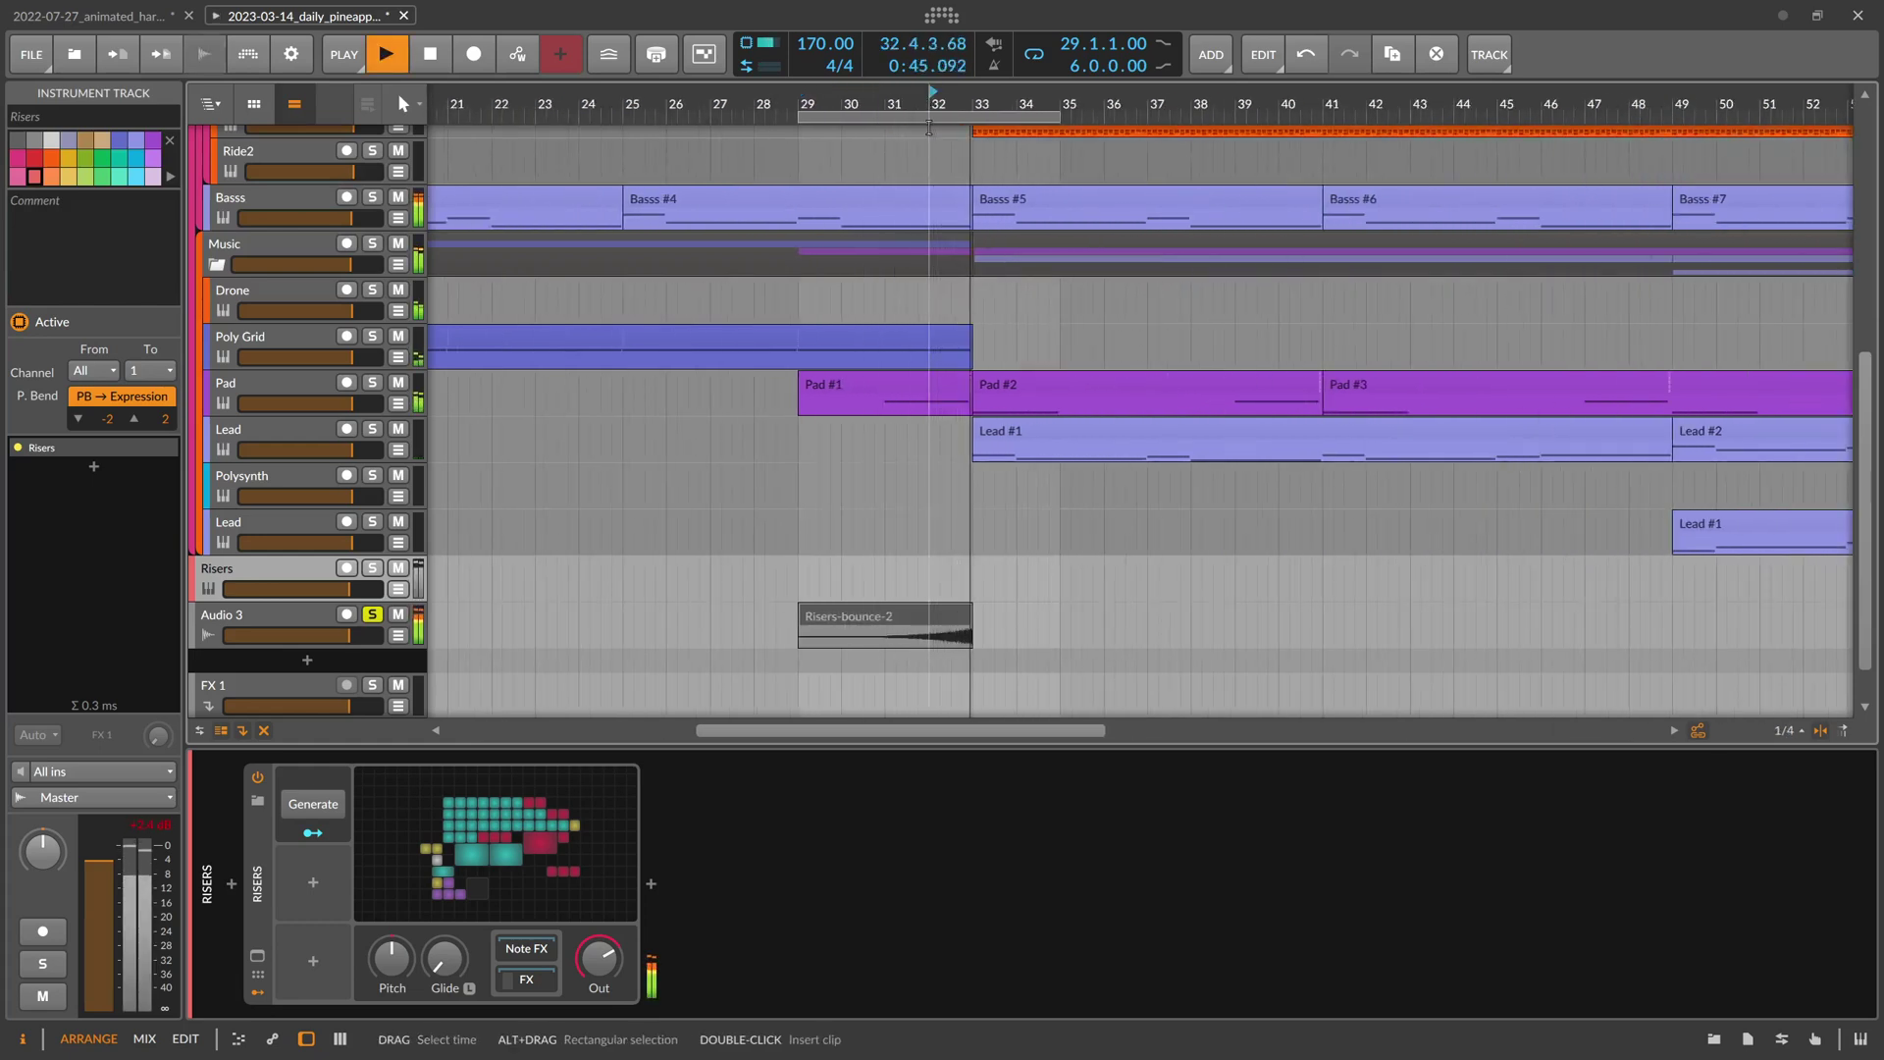
Stop playback and bounce bars 29 to 33 of the Risers track to a new audio track, using the Post-Fader source and 32-bit floating-point depth
key(space)
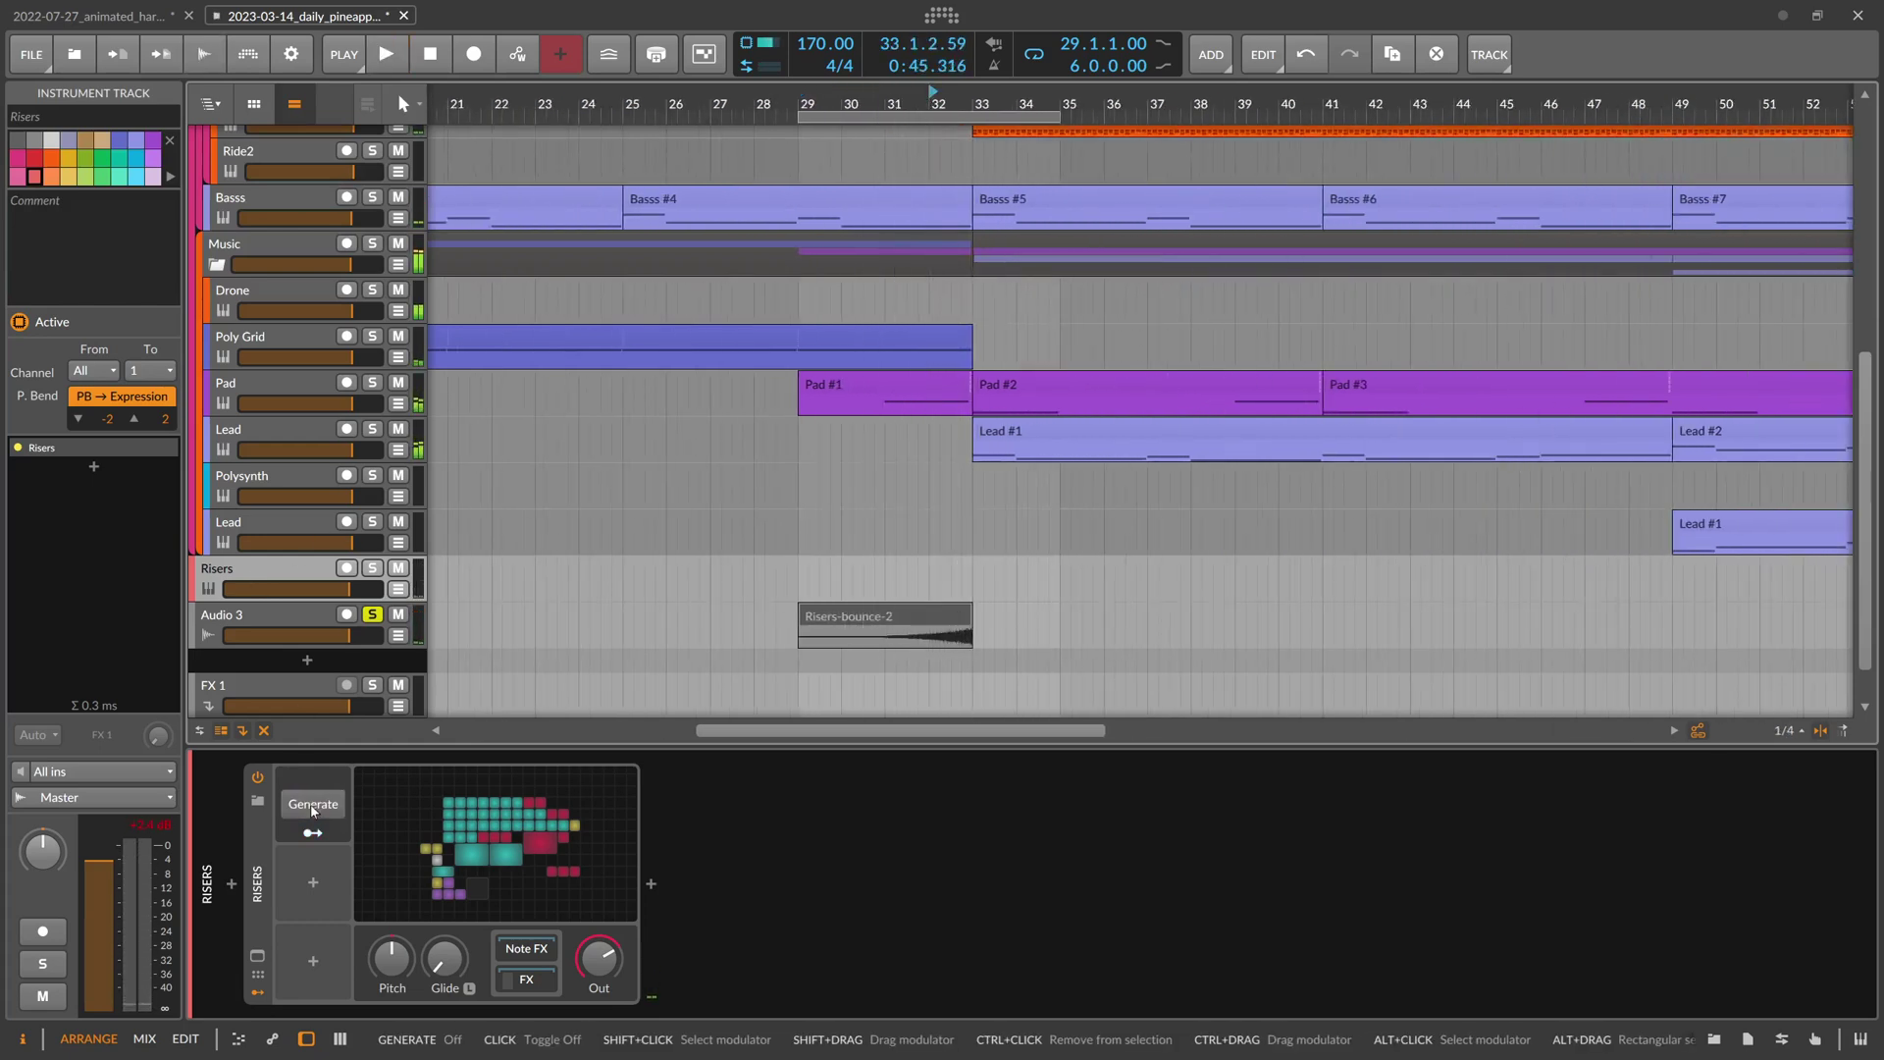
drag(799, 587, 972, 586)
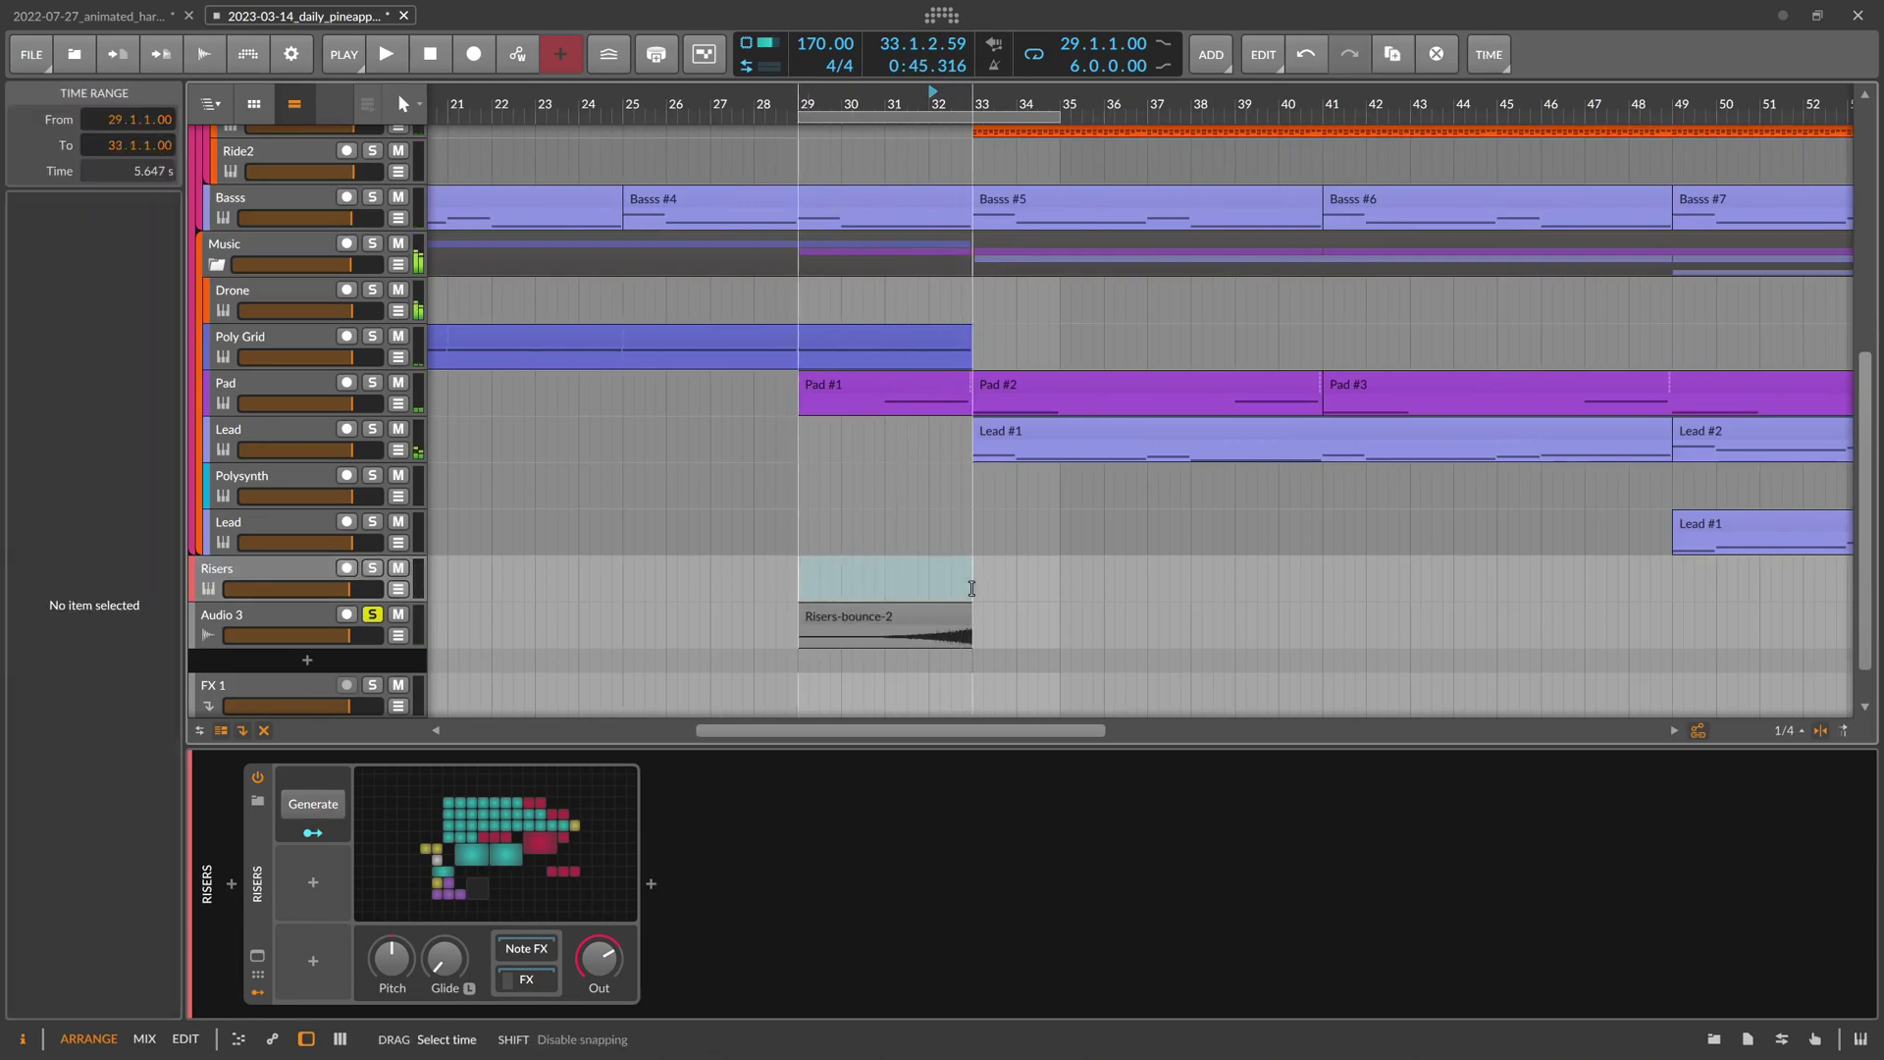
right_click(980, 587)
click(996, 737)
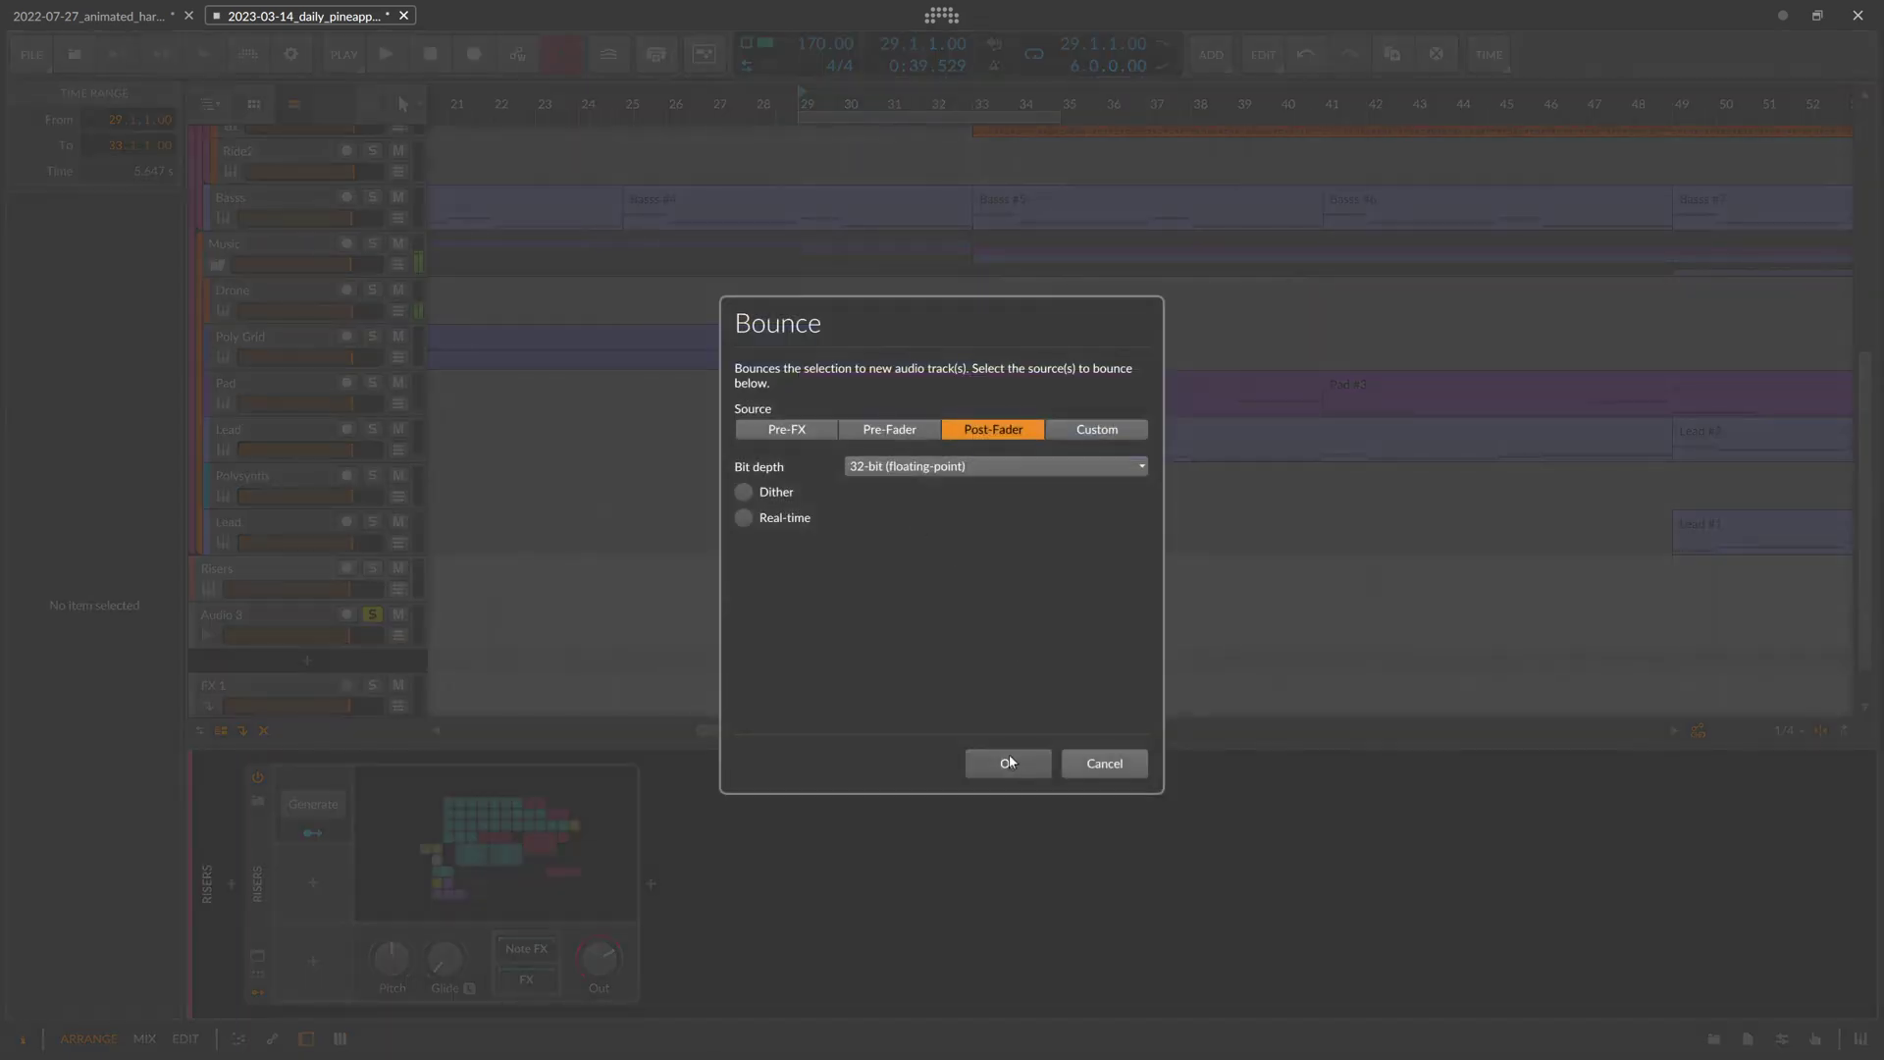
click(1007, 762)
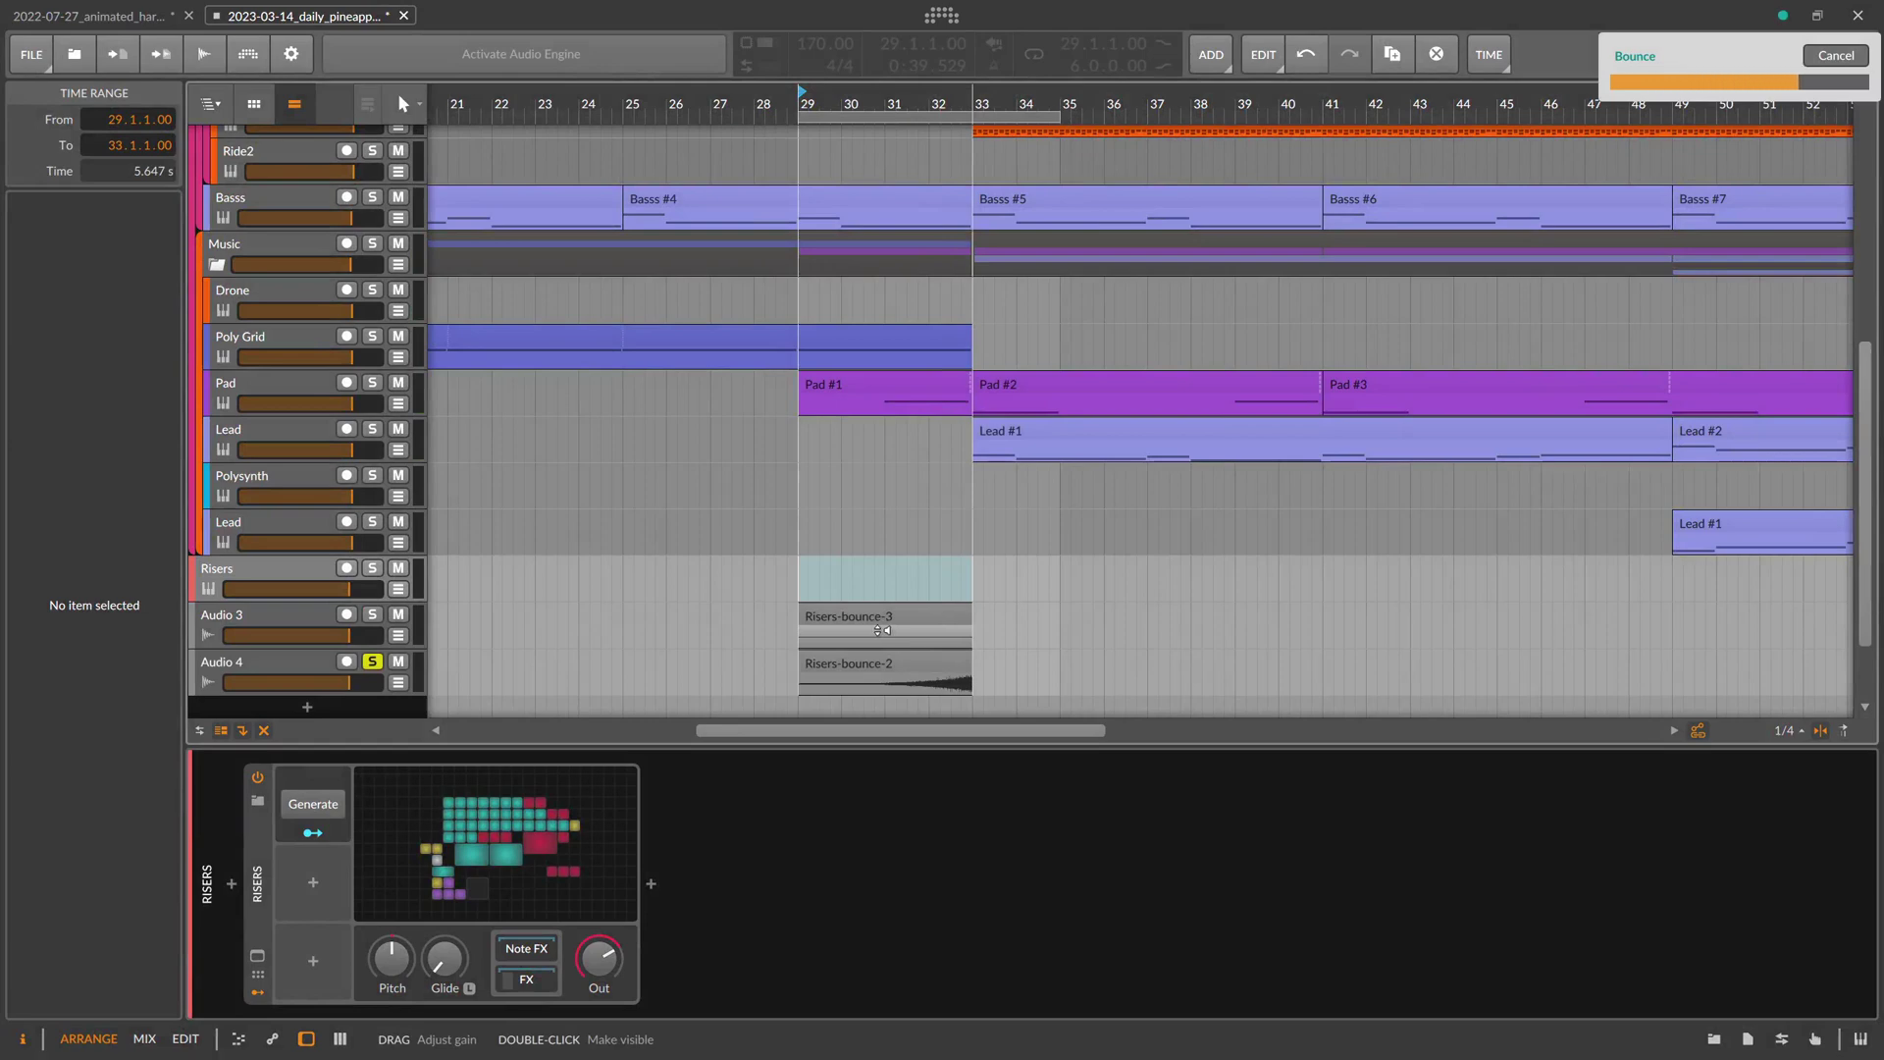
Solo the Risers track and delete the Risers-bounce-3 clip
shift+click(371, 569)
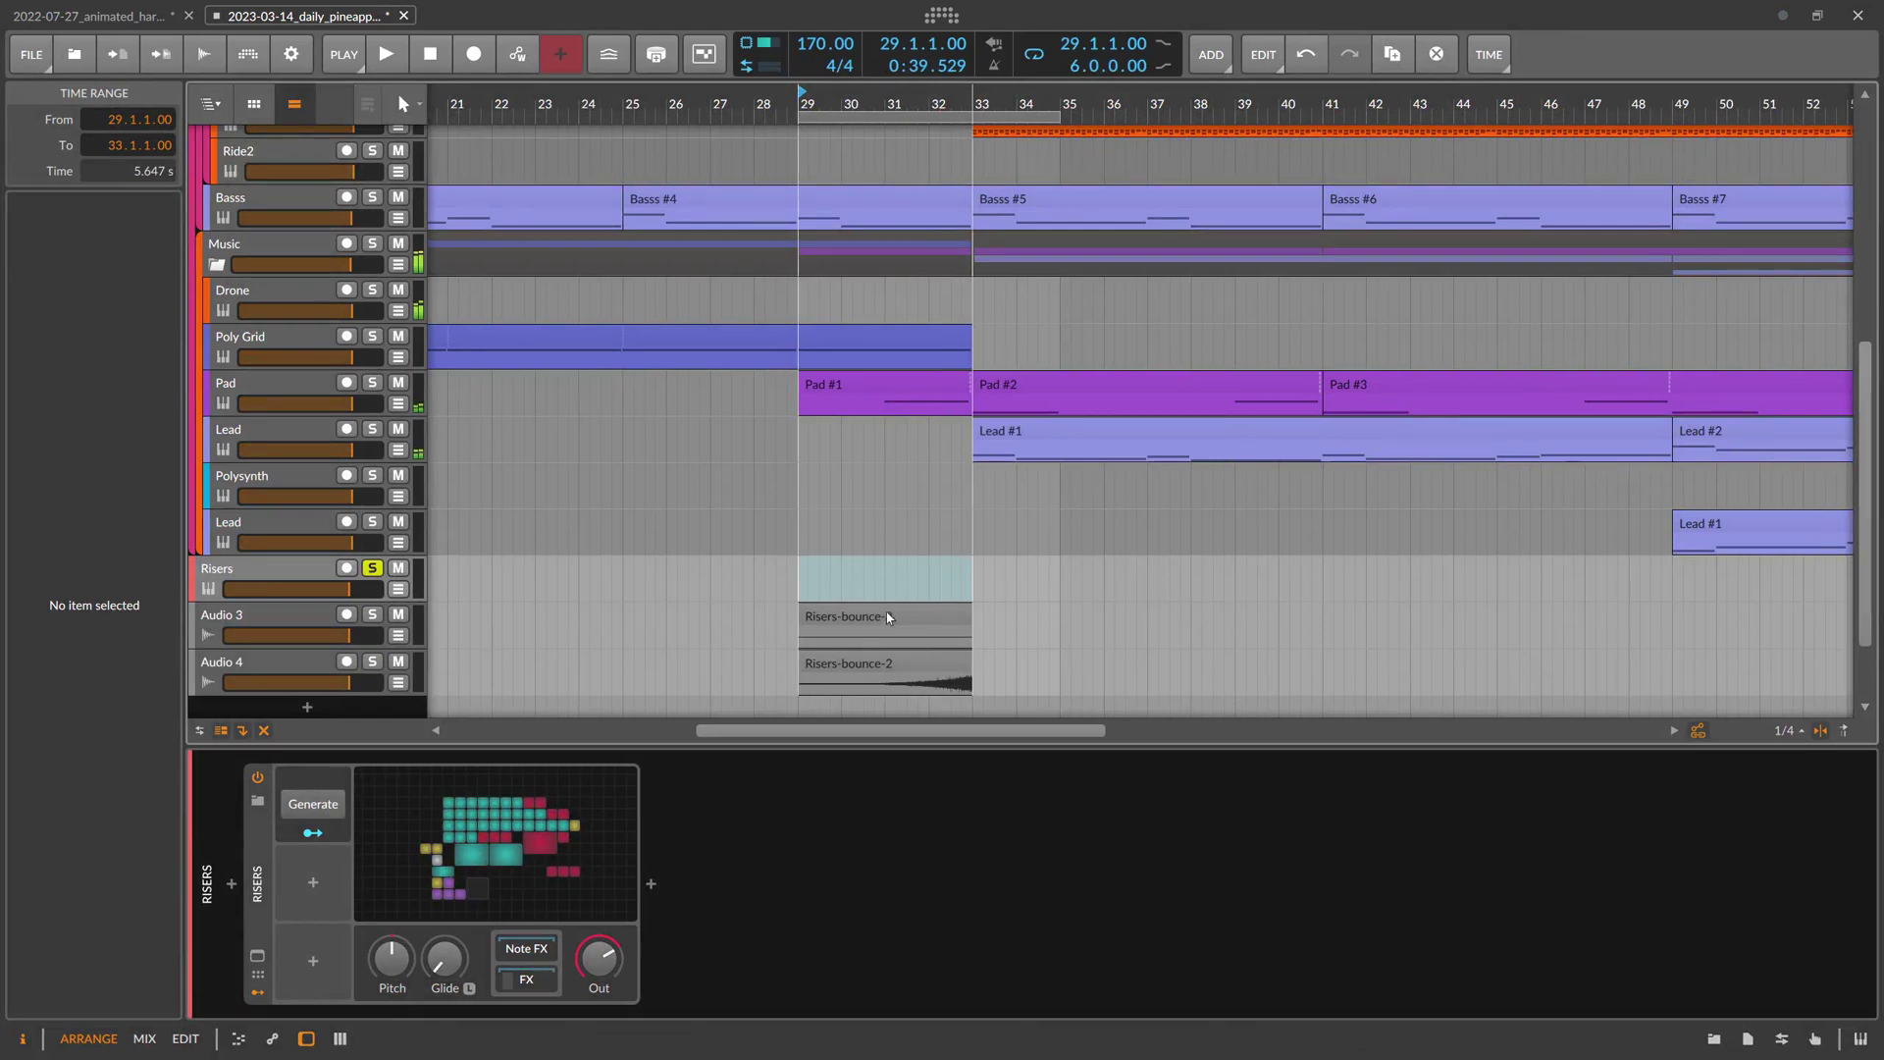
click(842, 589)
click(805, 585)
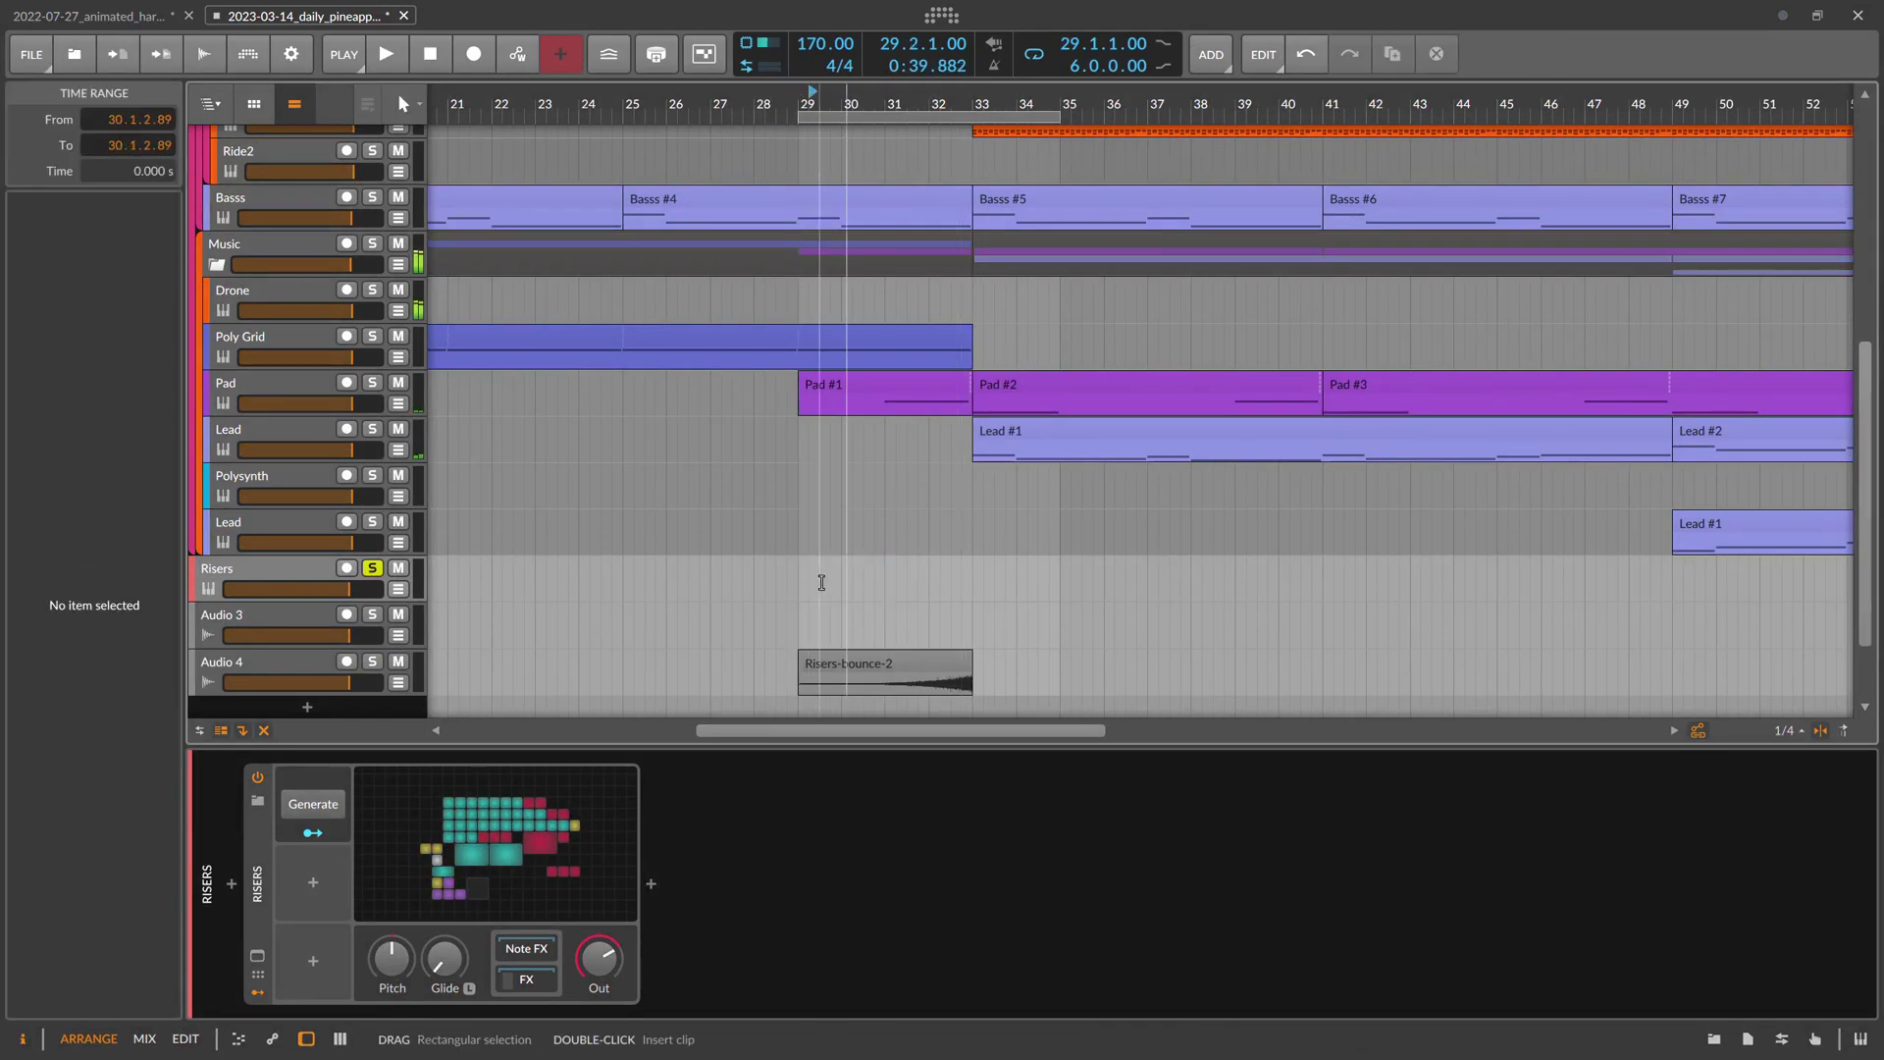
Bounce bars 29 to 33 of the soloed Risers track to another new audio track
drag(811, 584, 972, 591)
right_click(959, 608)
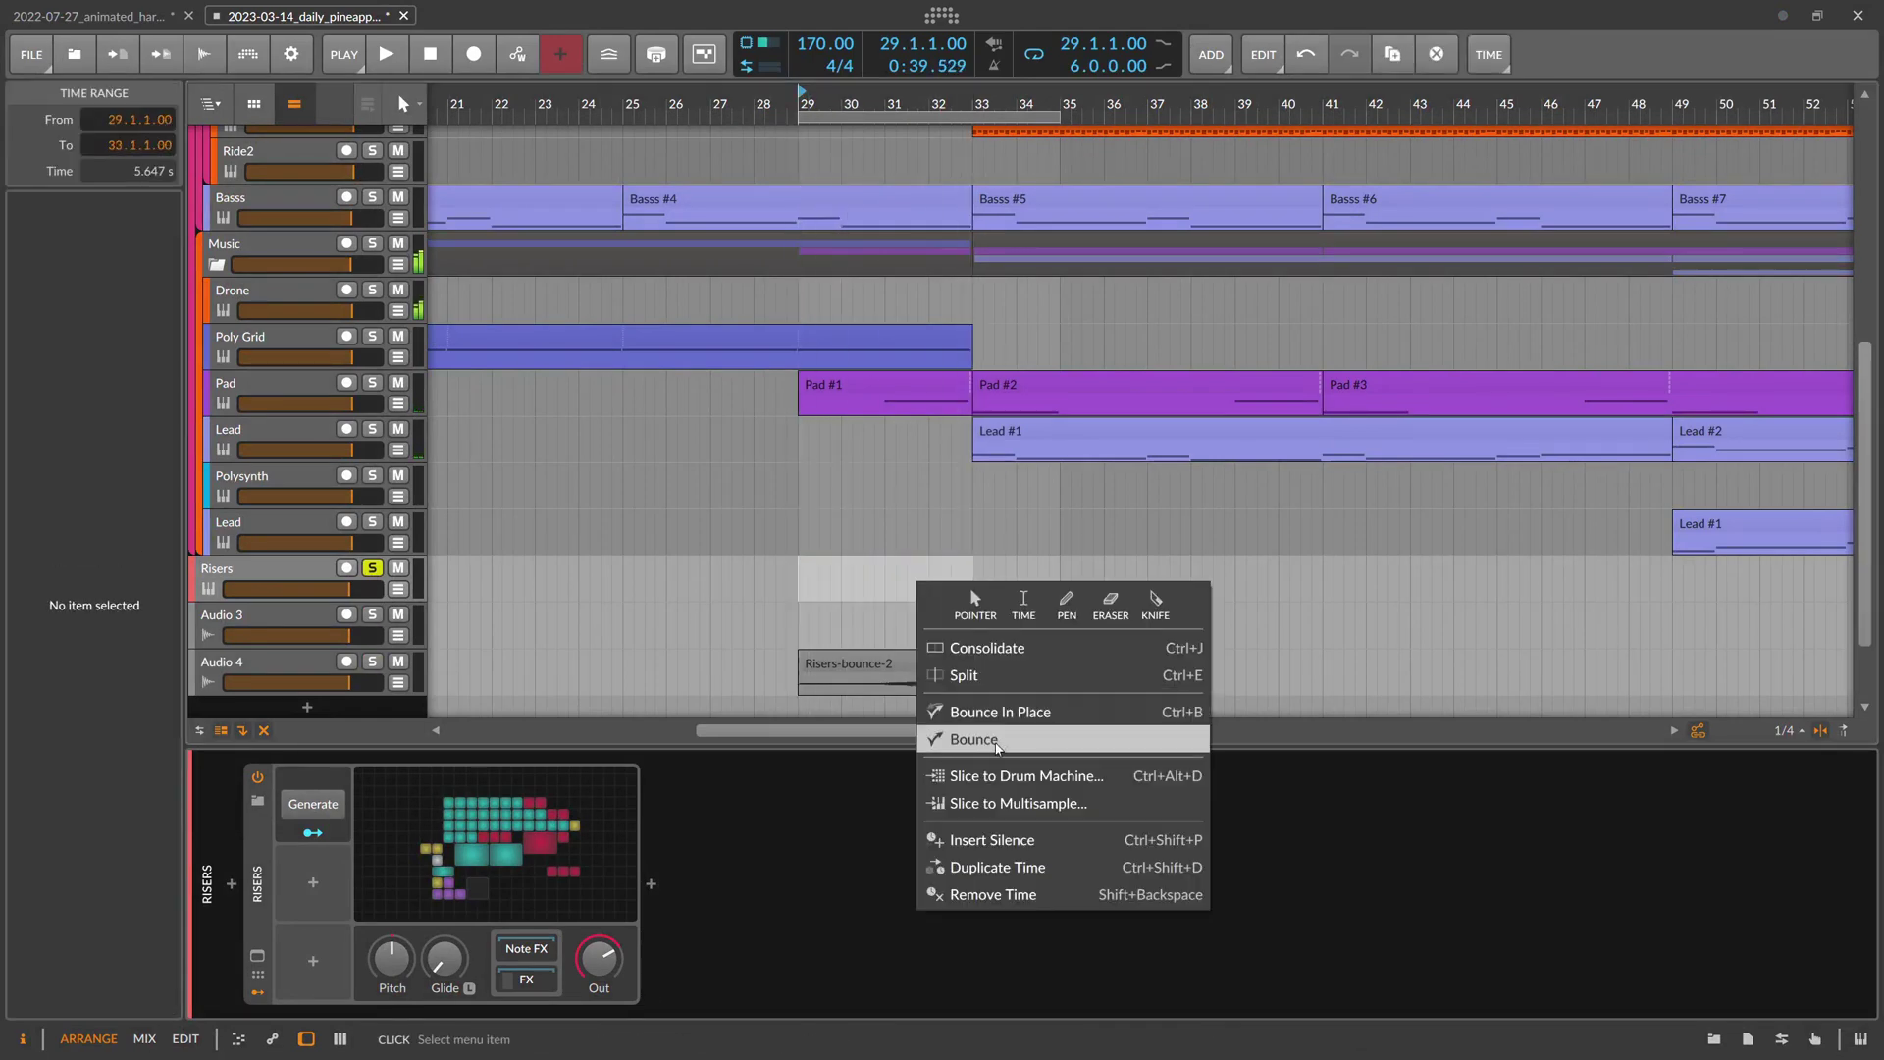
click(976, 738)
click(1042, 753)
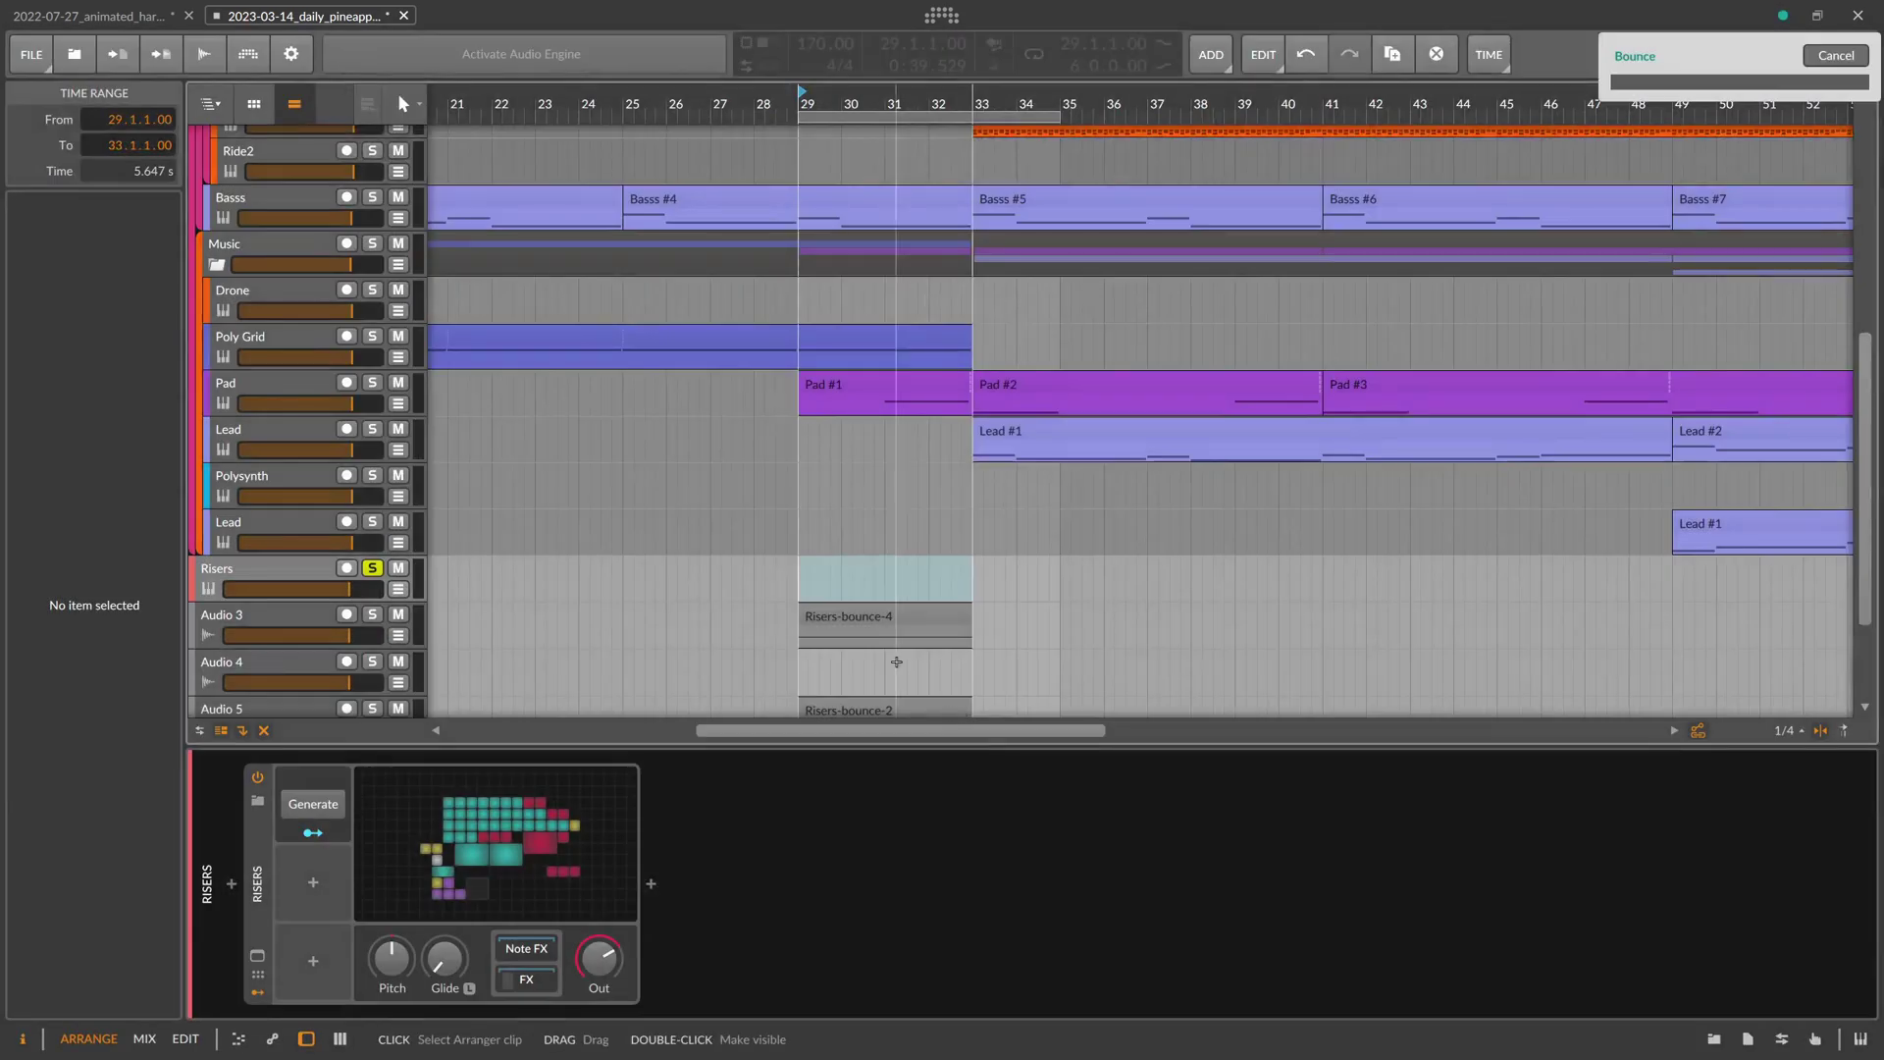
Audition the Risers-bounce-4 clip with Audio 3 soloed and lower the clip's gain to -9.3 dB
scroll(878, 628, down, 3)
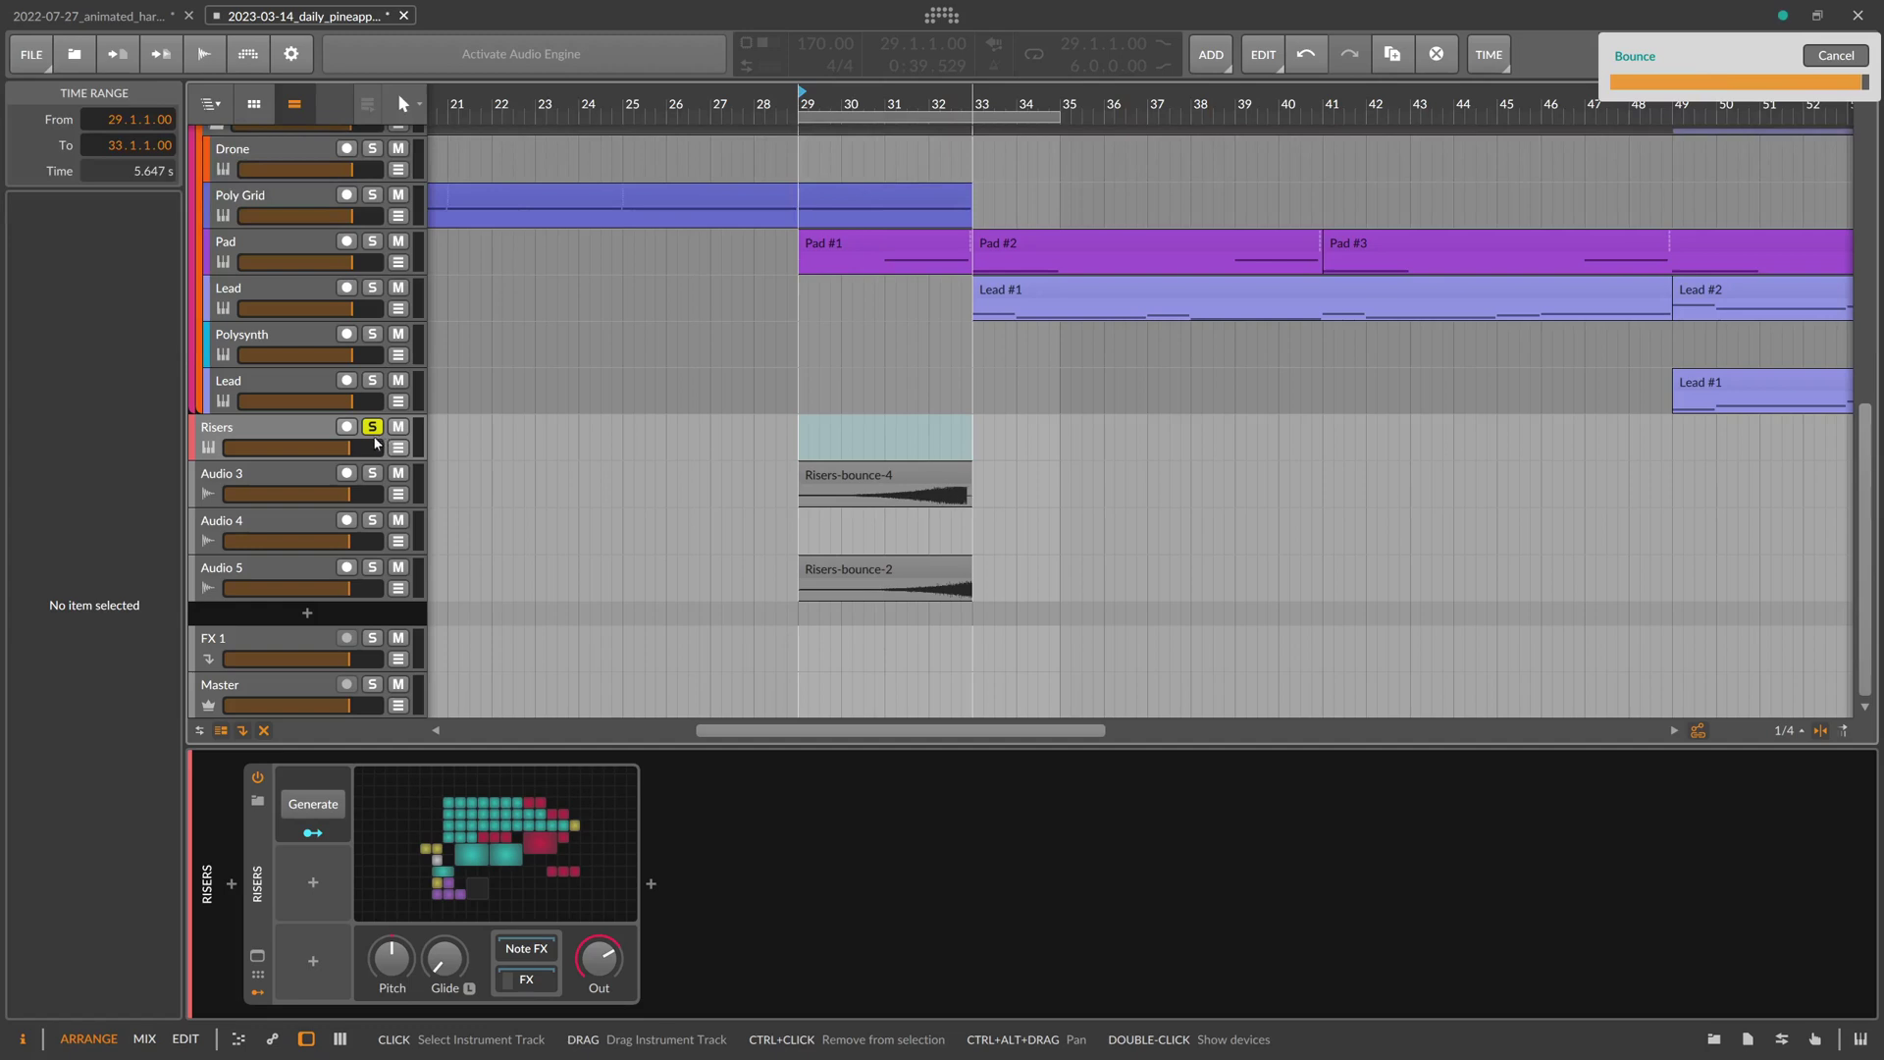
click(942, 481)
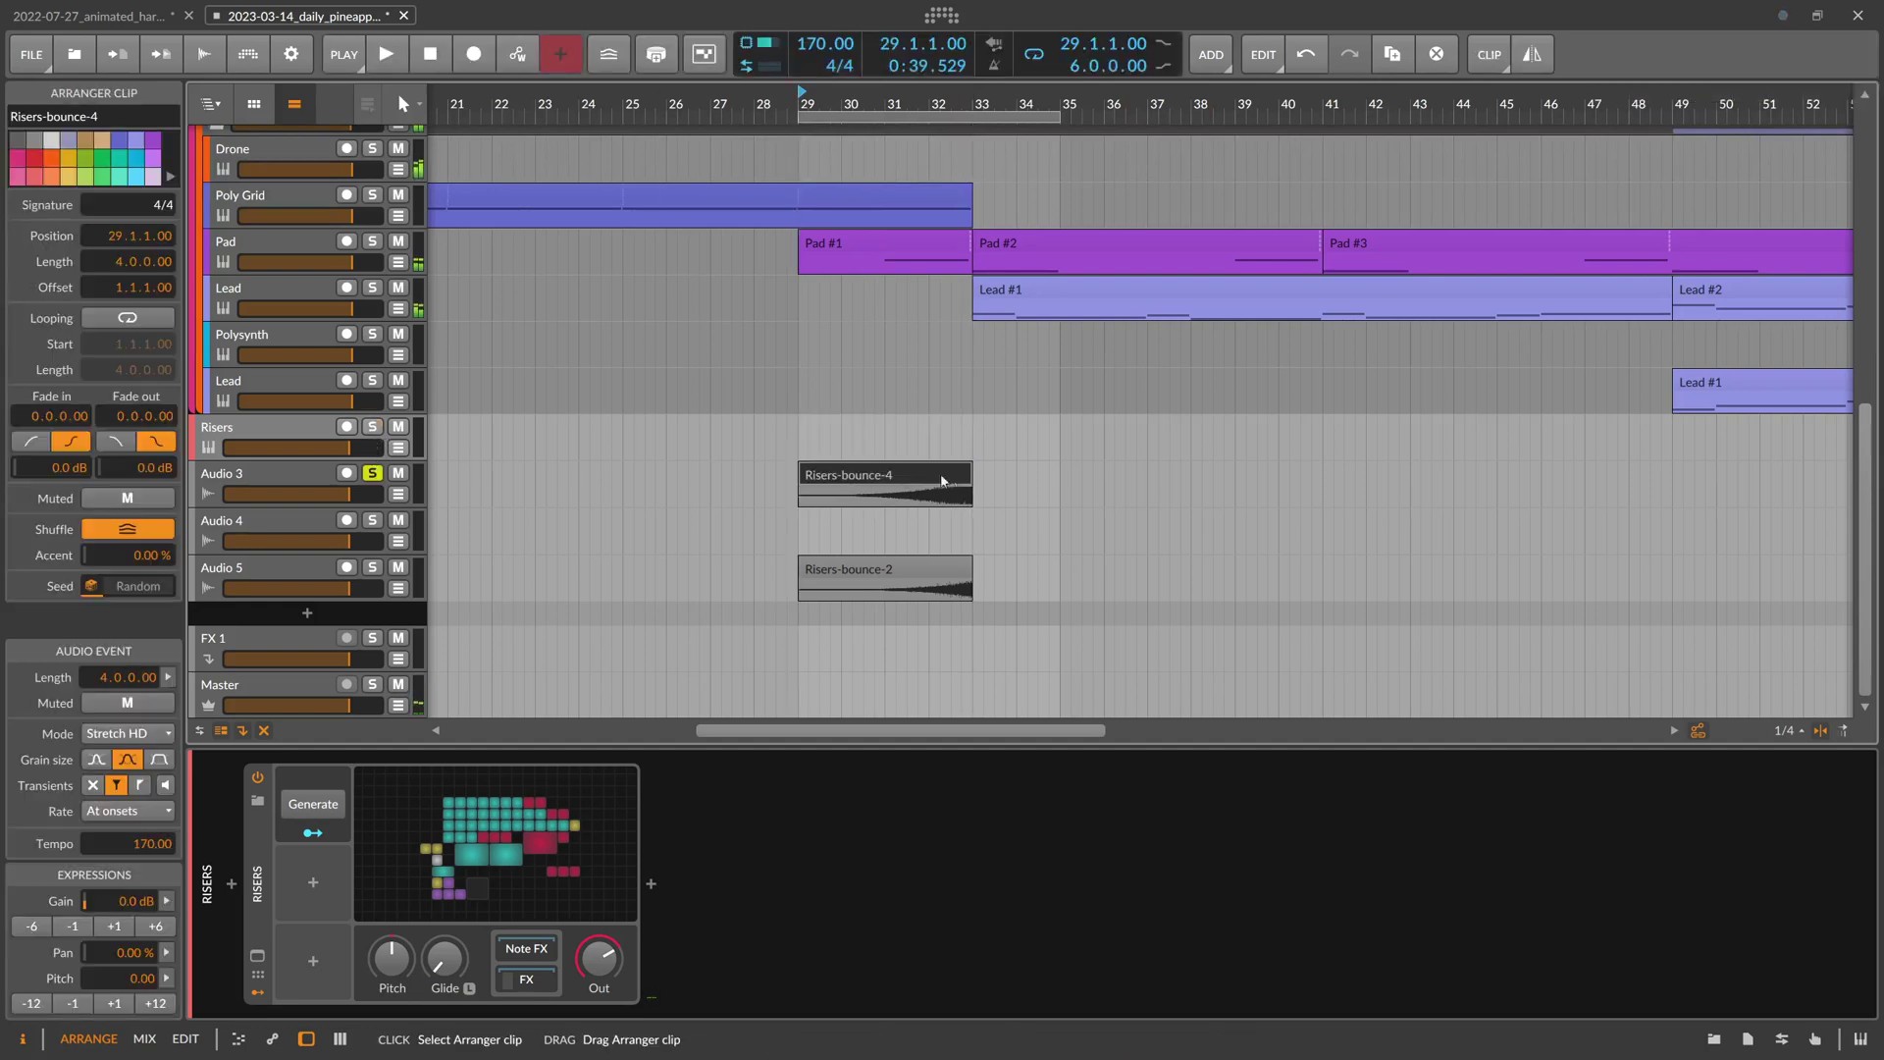
key(space)
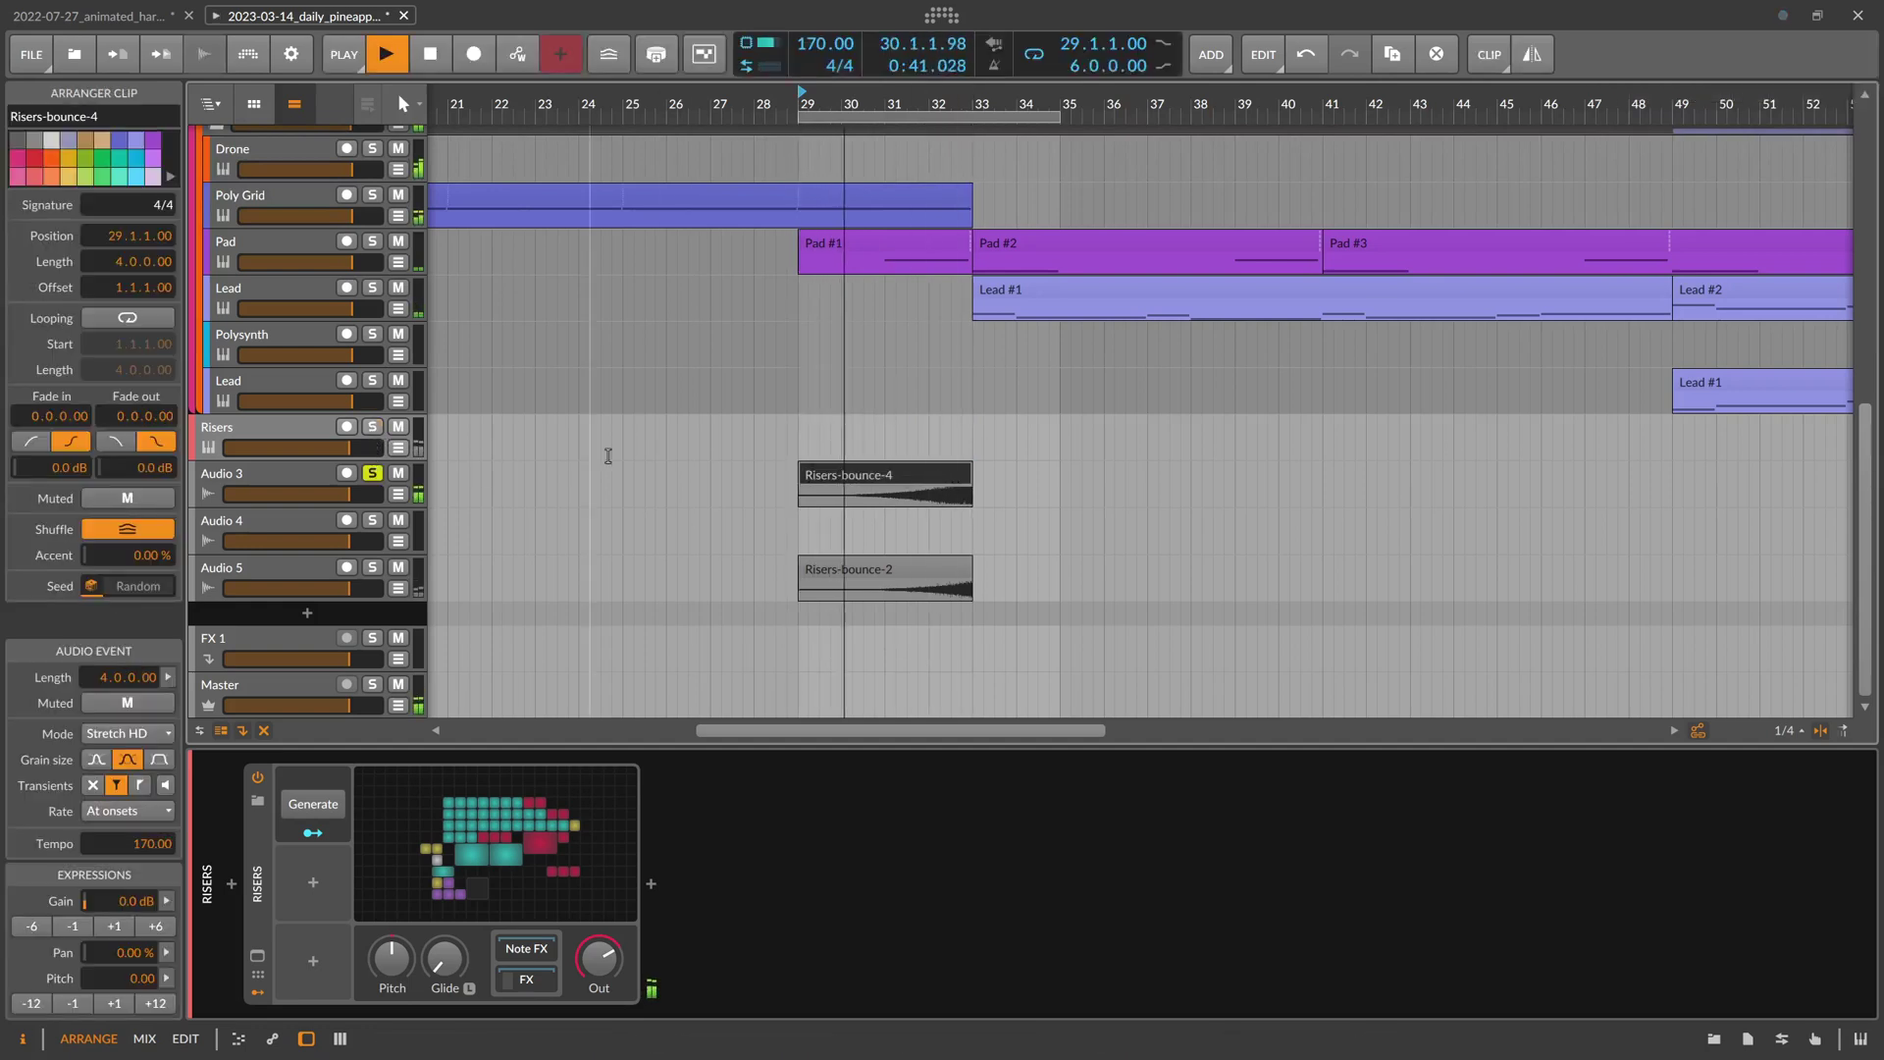
drag(836, 483, 836, 502)
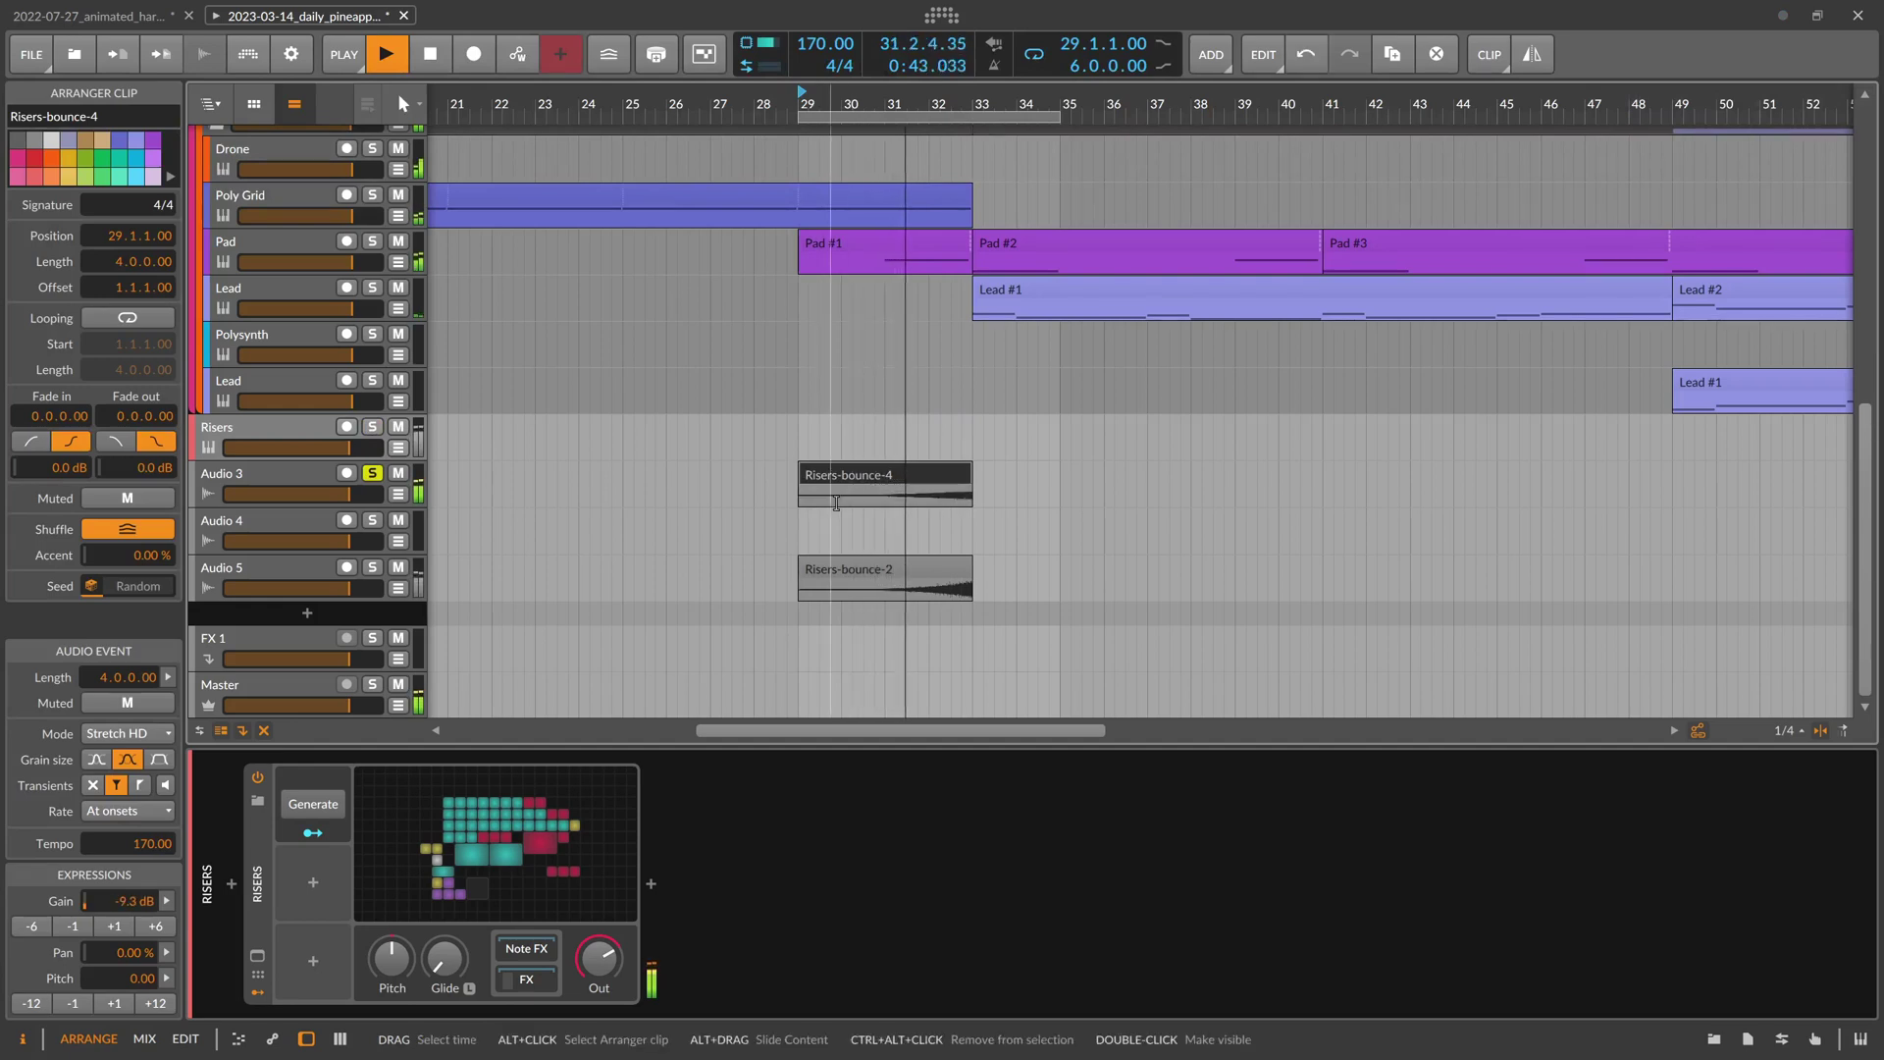
Mute the Risers track and unsolo Audio 3 to hear the transition into bar 33 in the full mix
click(397, 426)
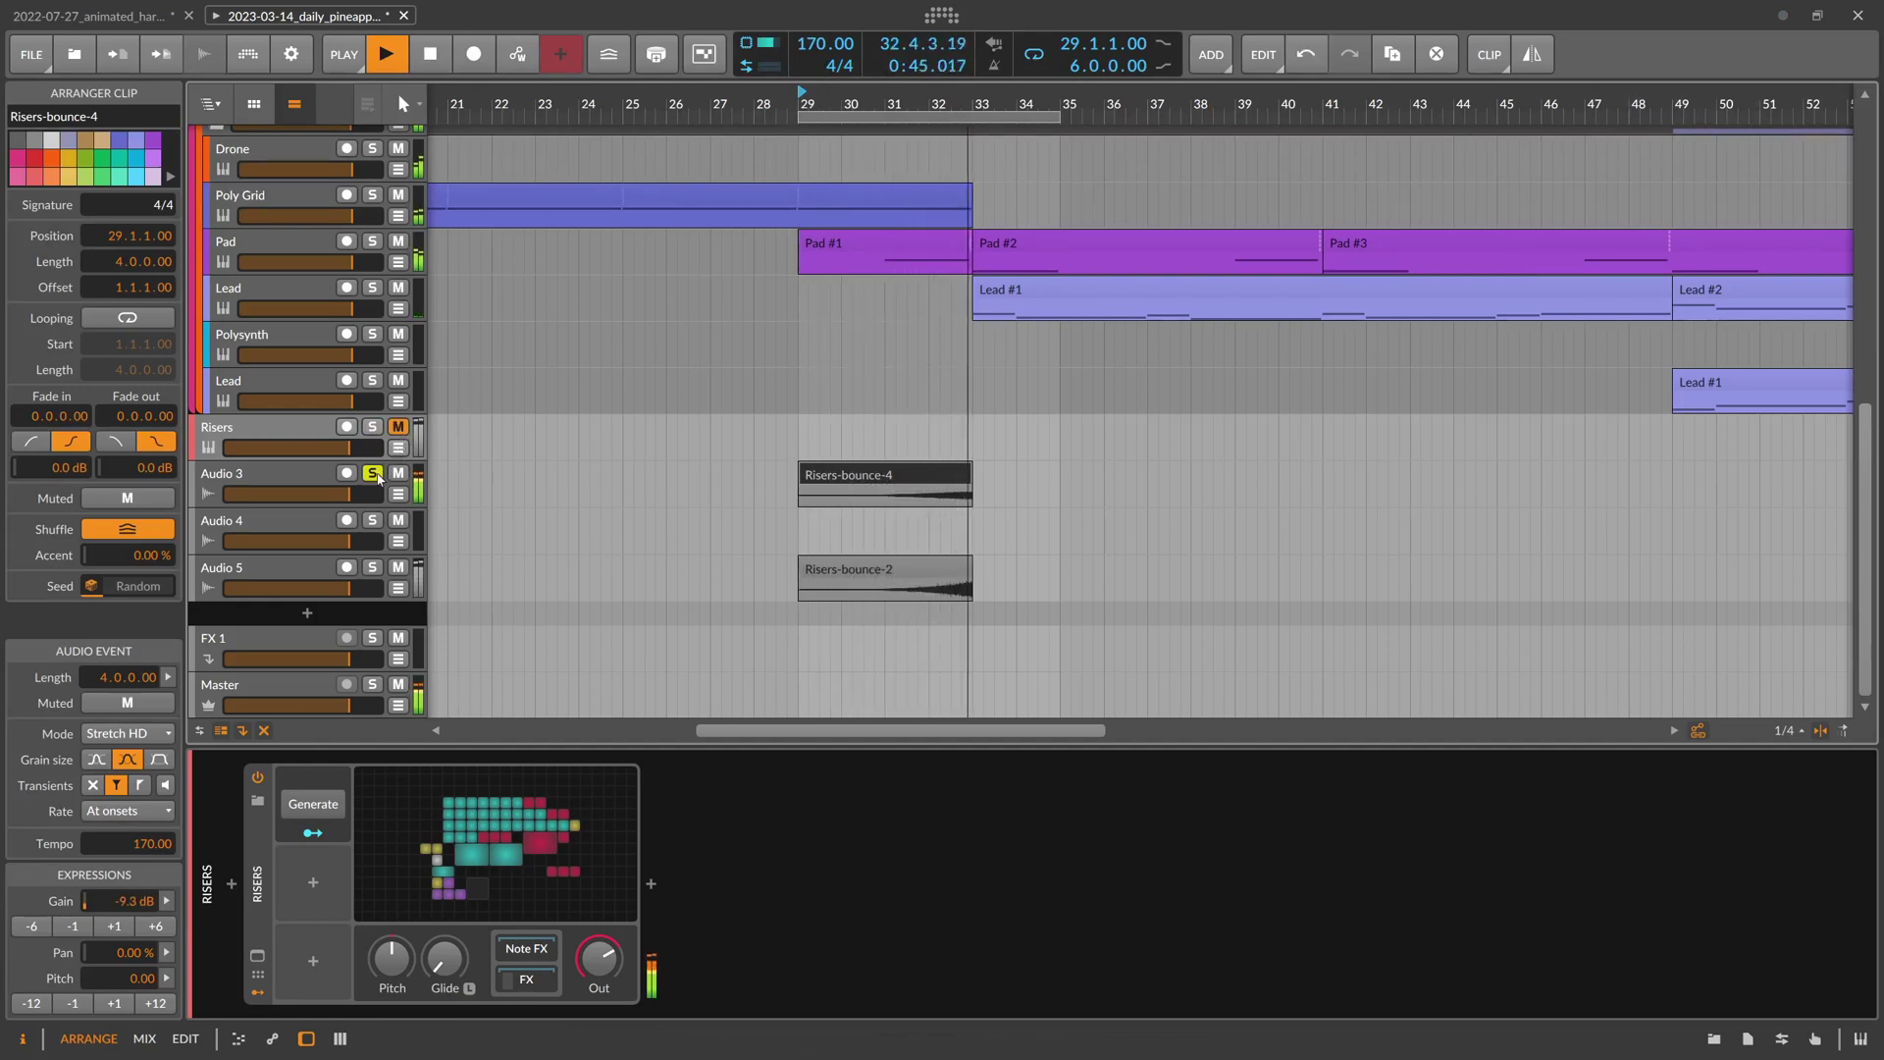
click(378, 478)
key(space)
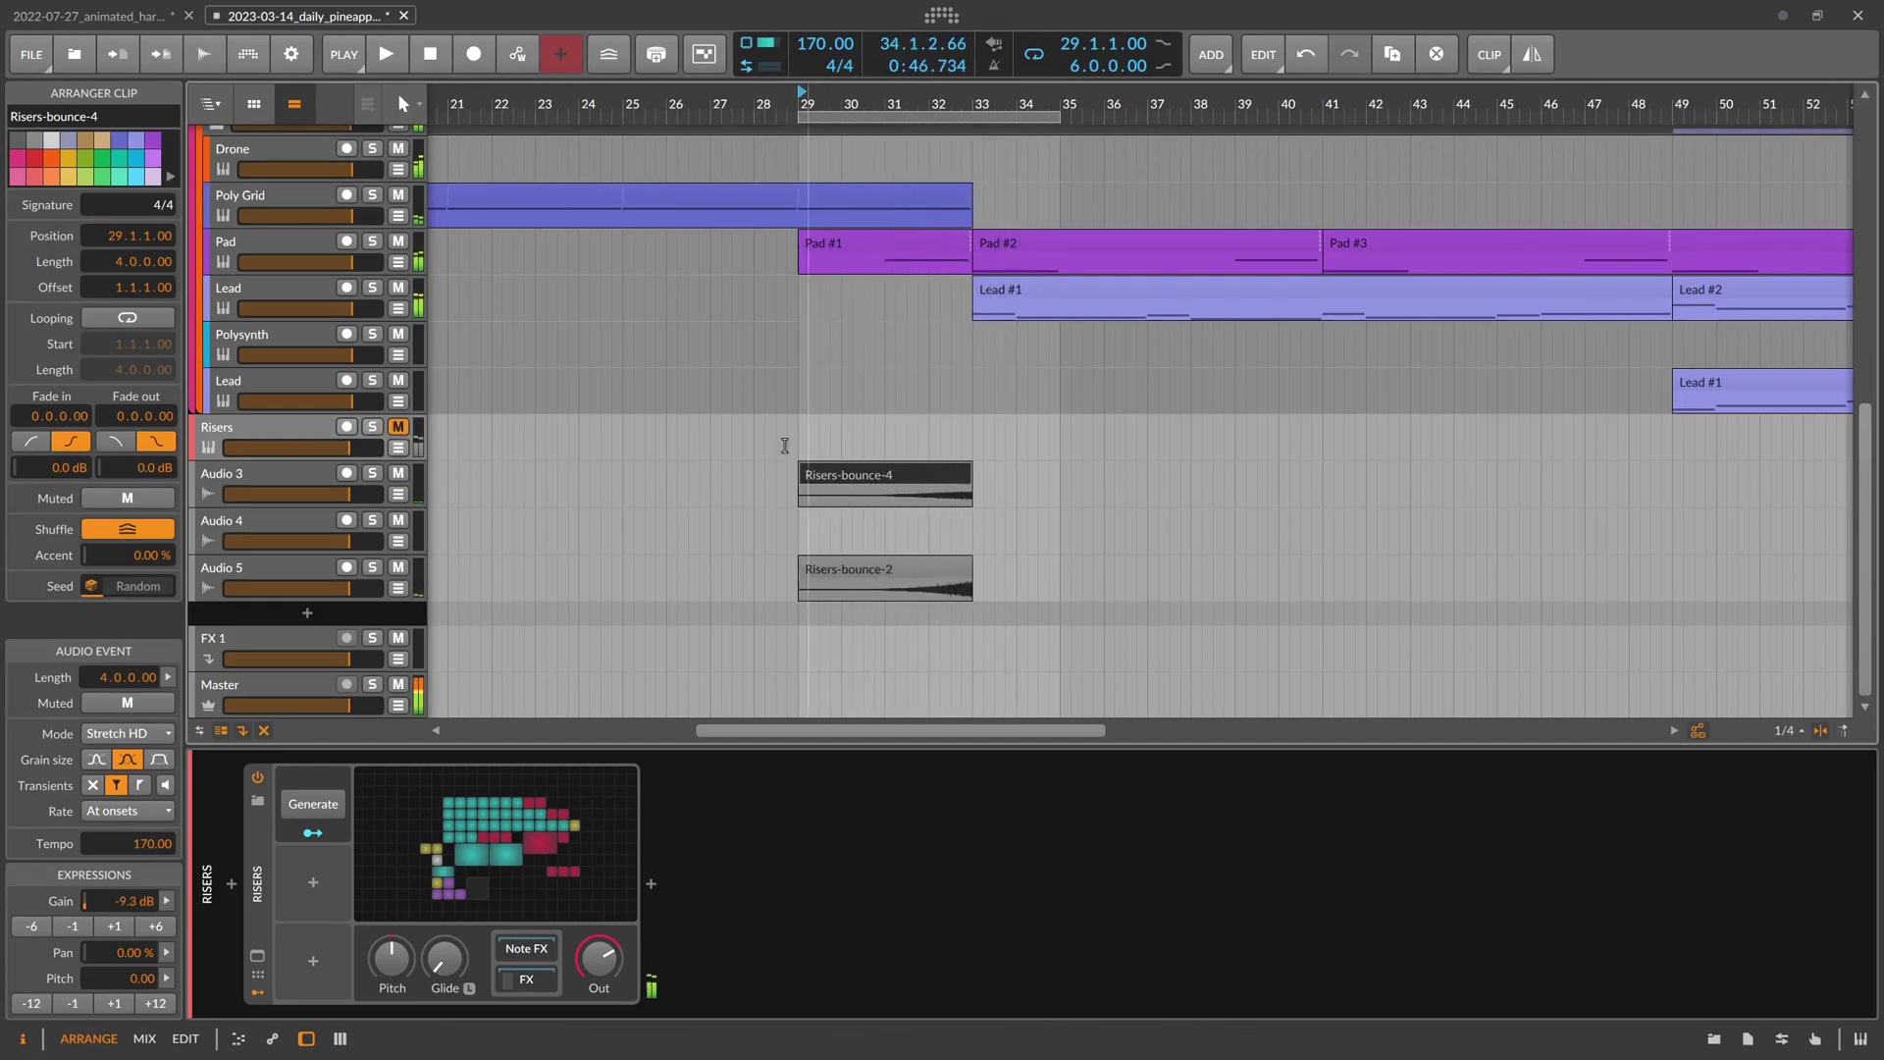
Delete the three bounced audio tracks below the Risers track
click(287, 566)
key(Delete)
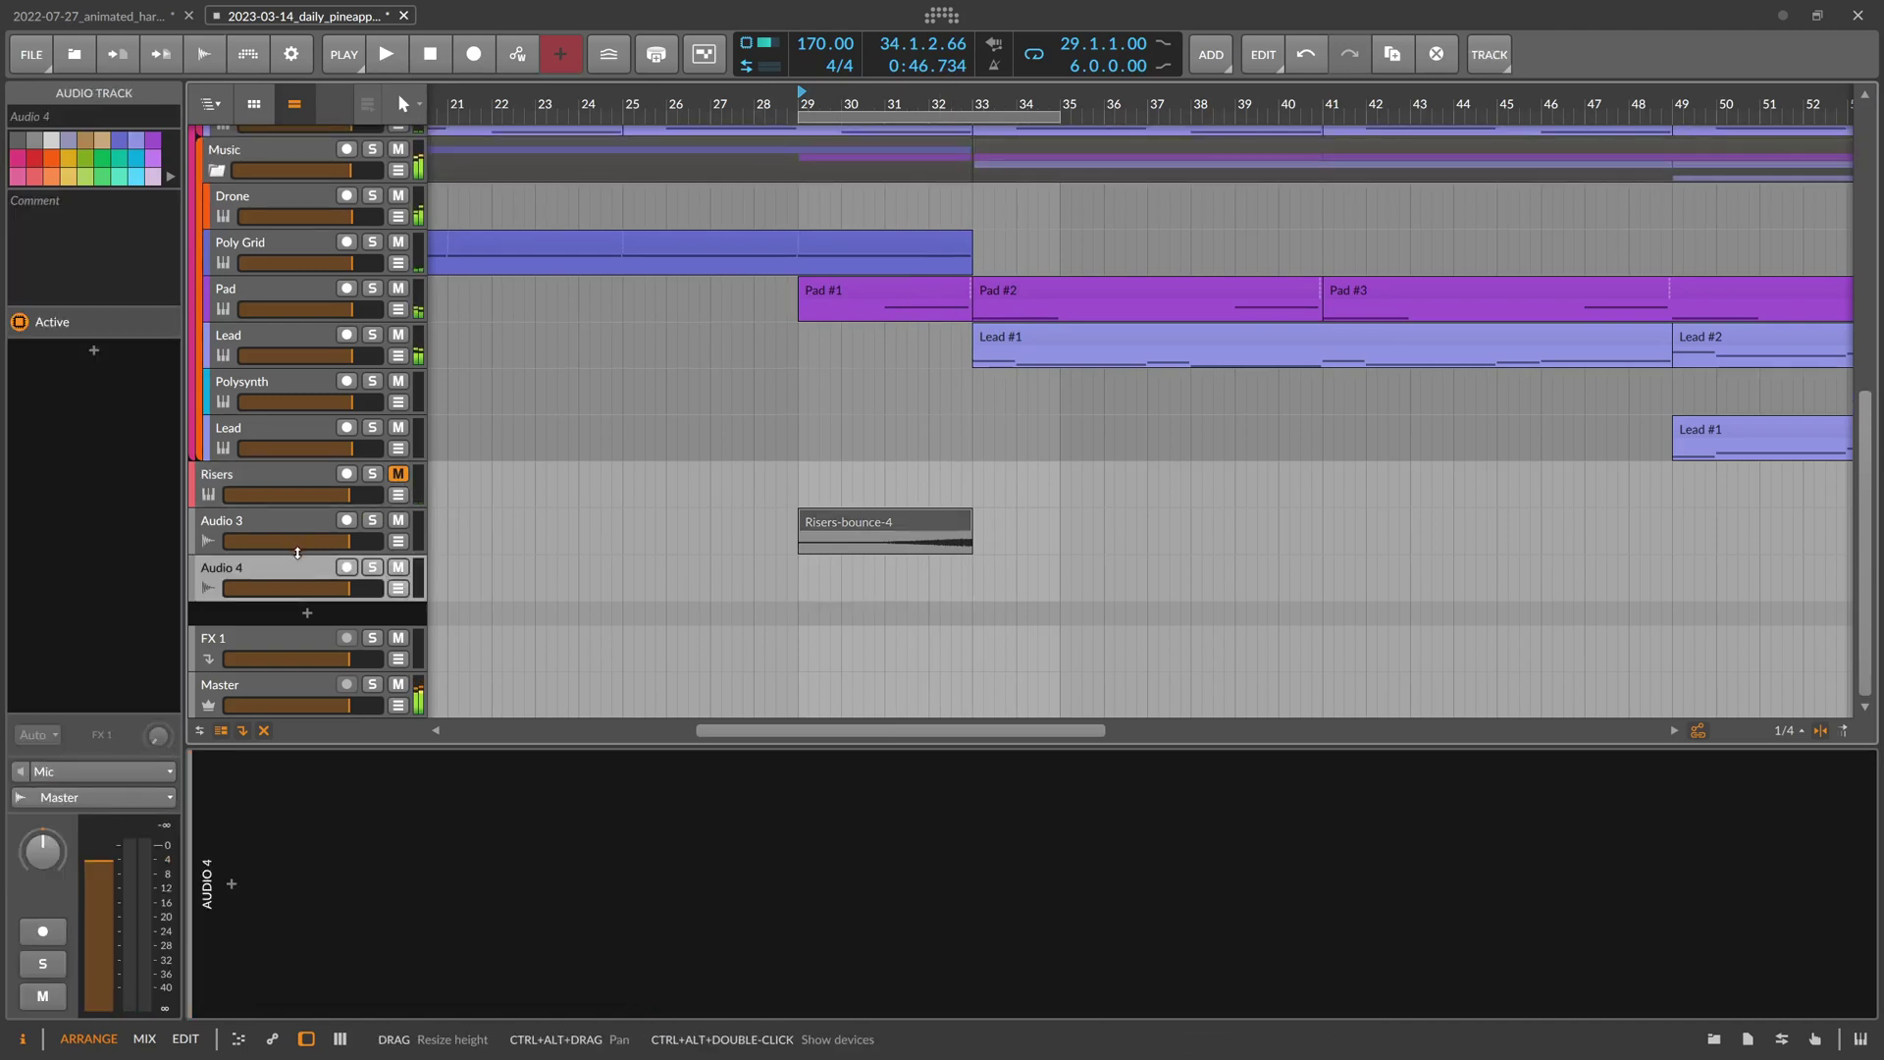
key(Delete)
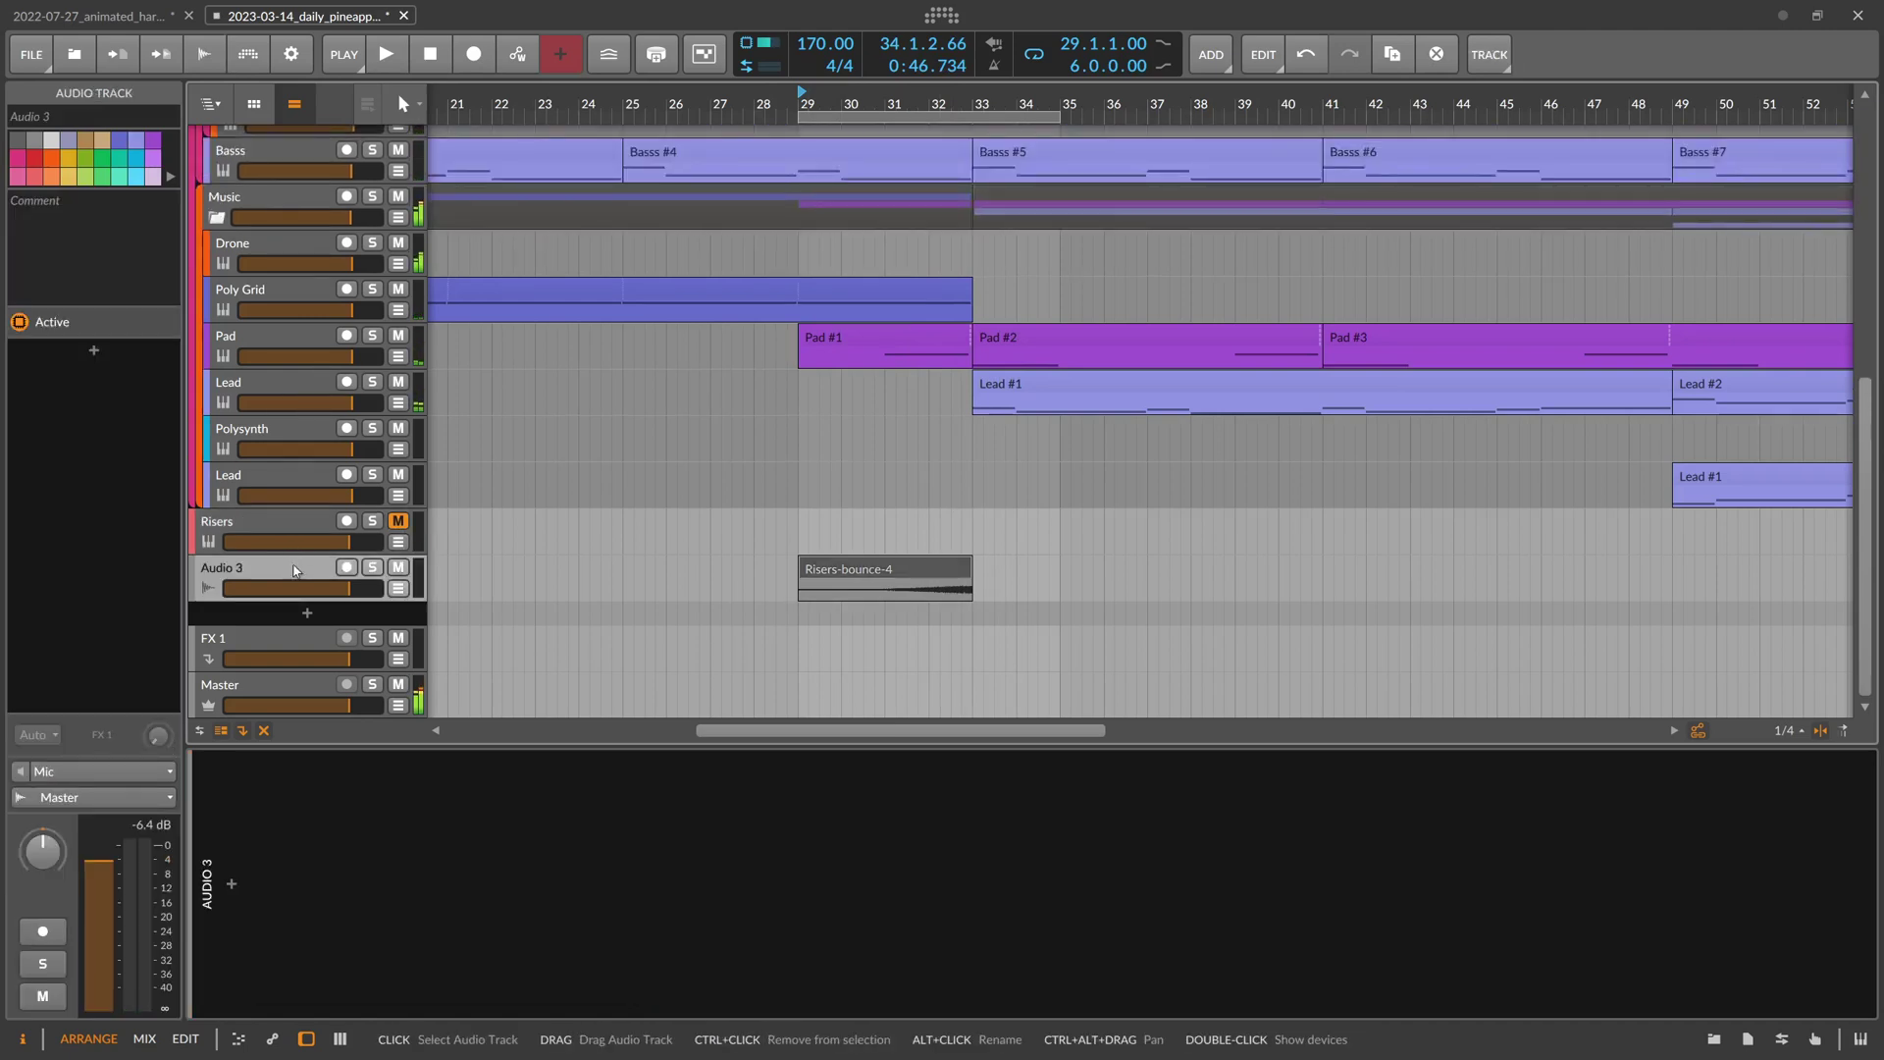
key(Delete)
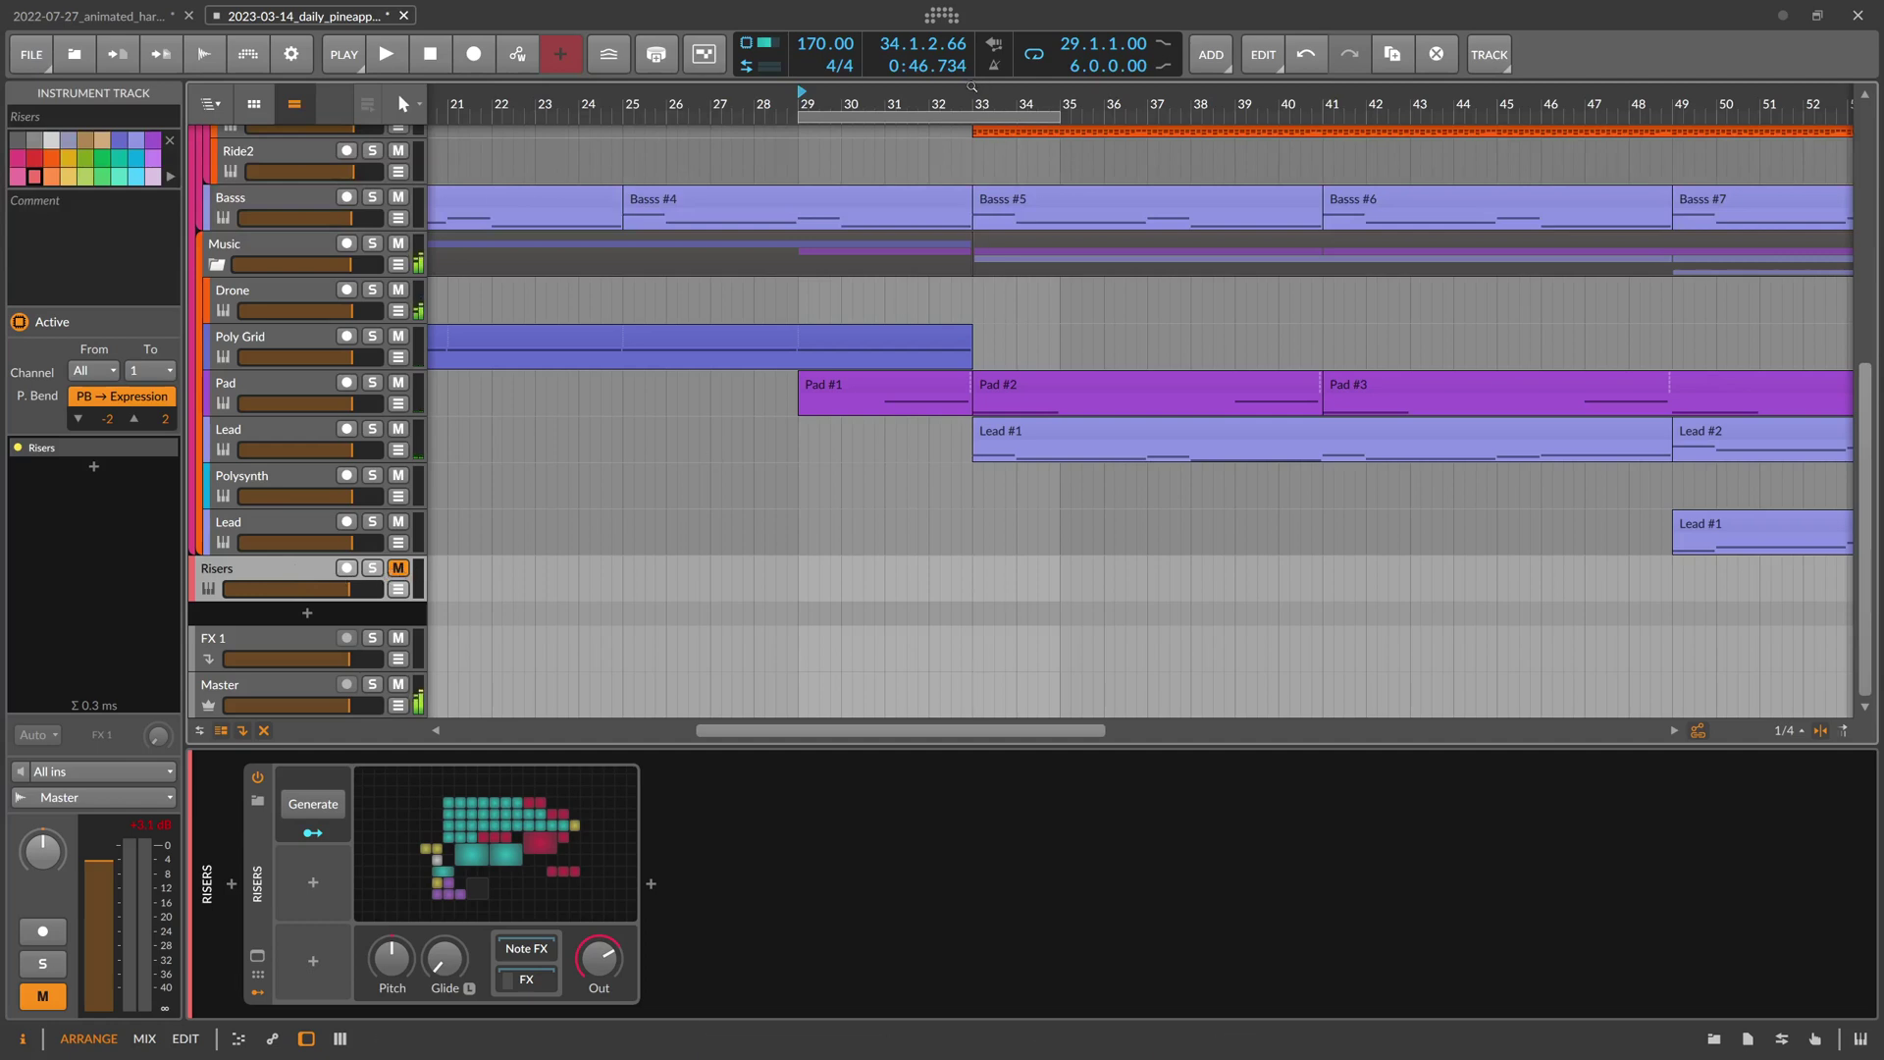
Collapse the All group track in the arranger
scroll(837, 307, down, 1)
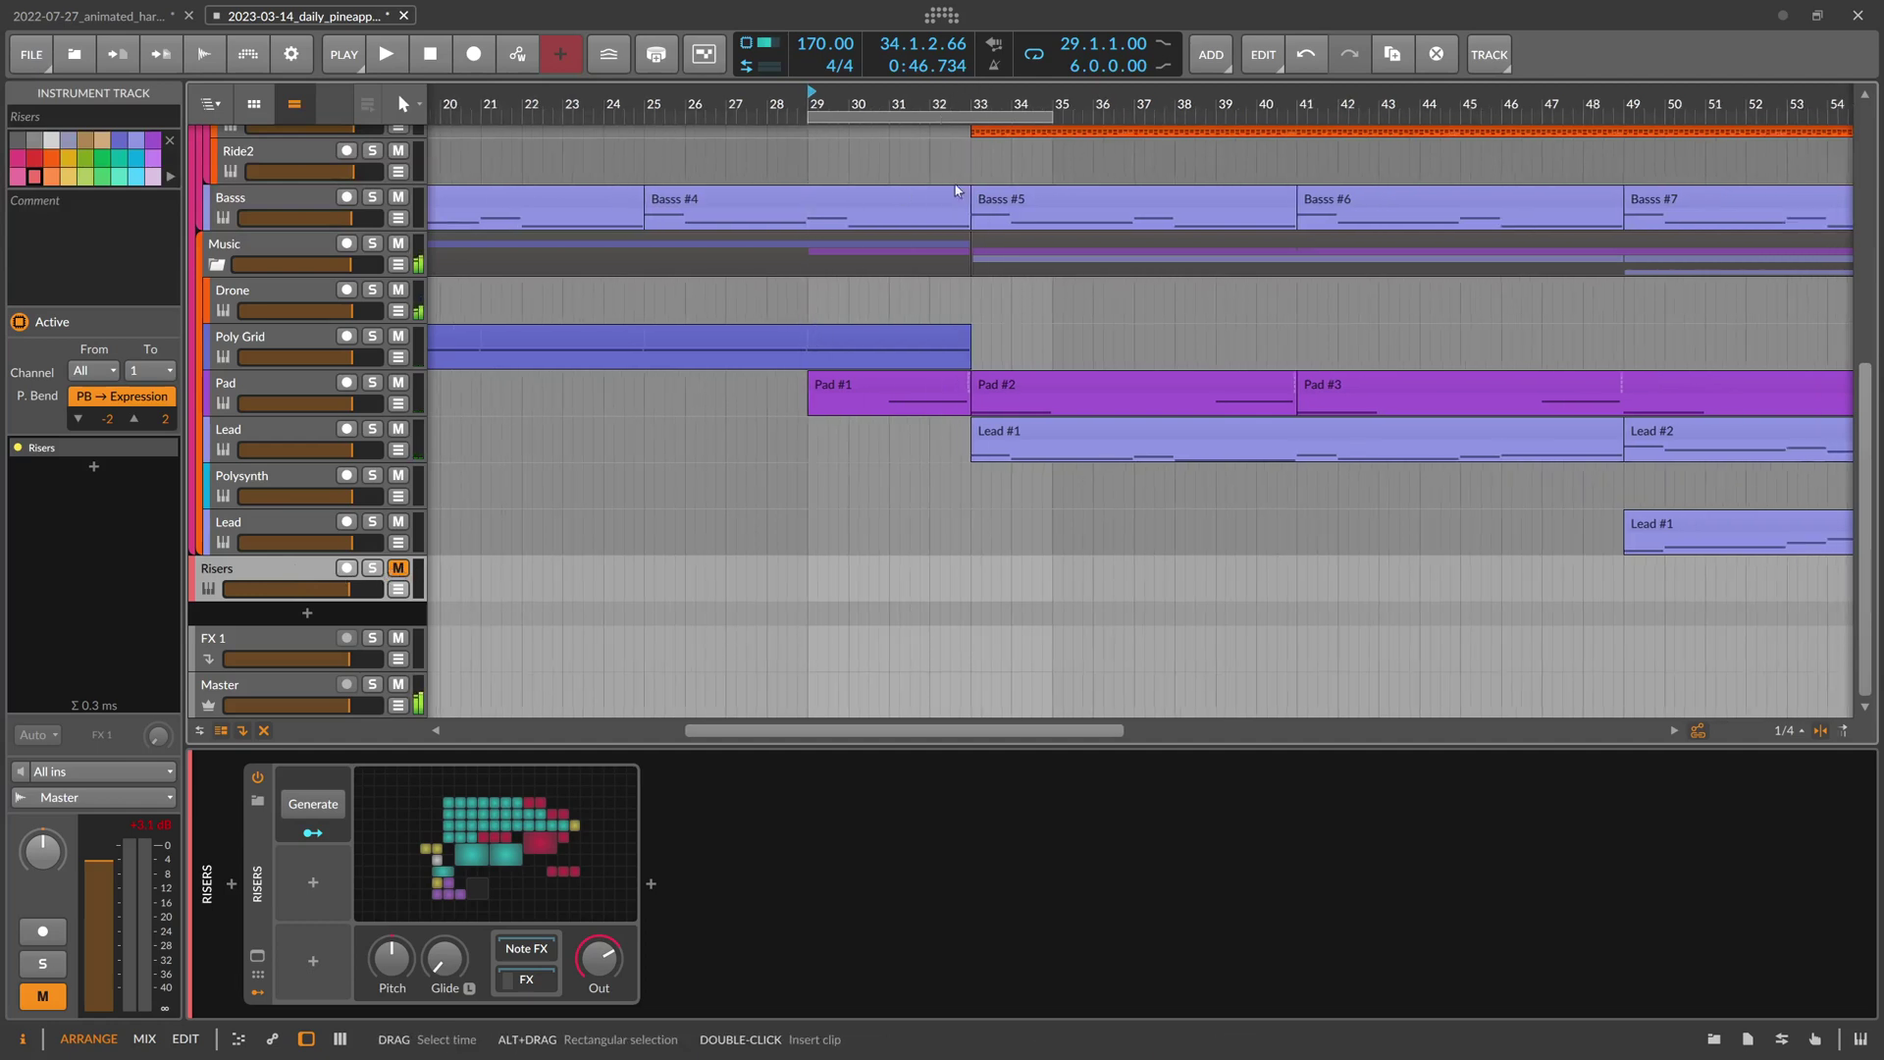
scroll(945, 196, down, 1)
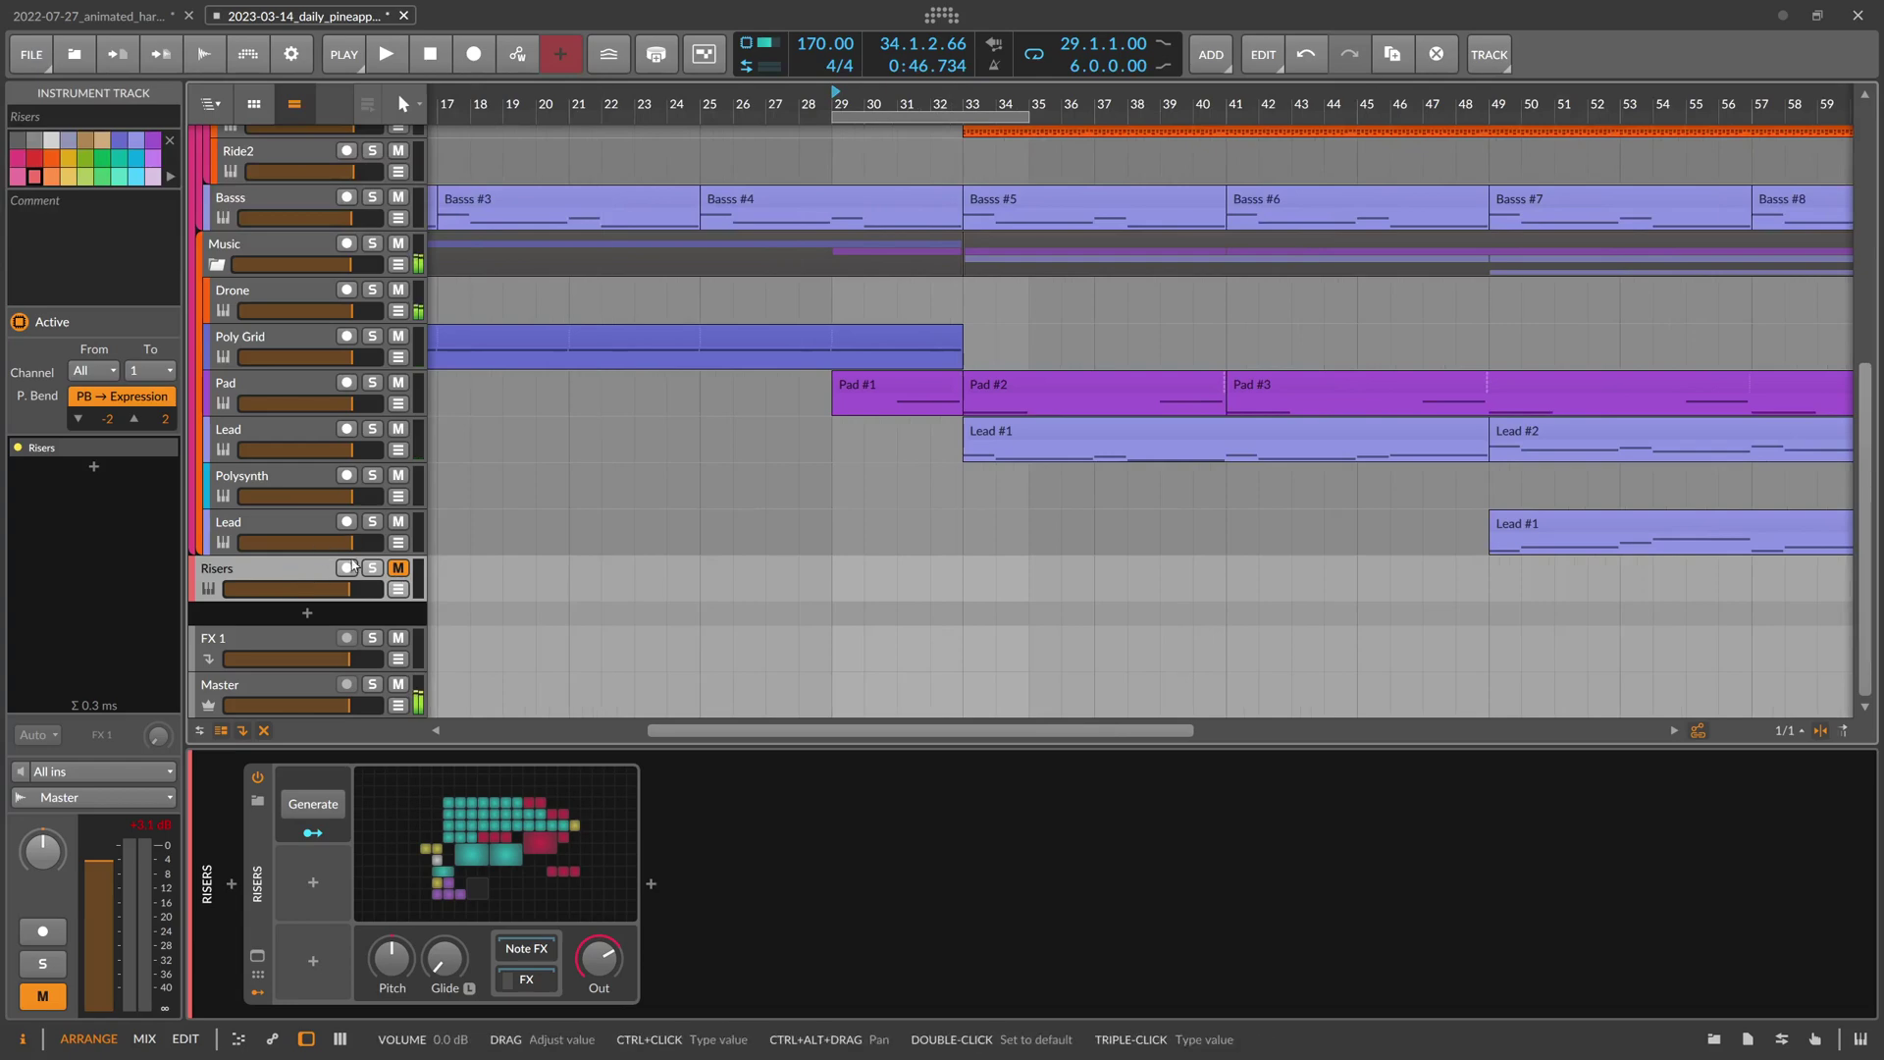
scroll(387, 518, up, 5)
click(208, 159)
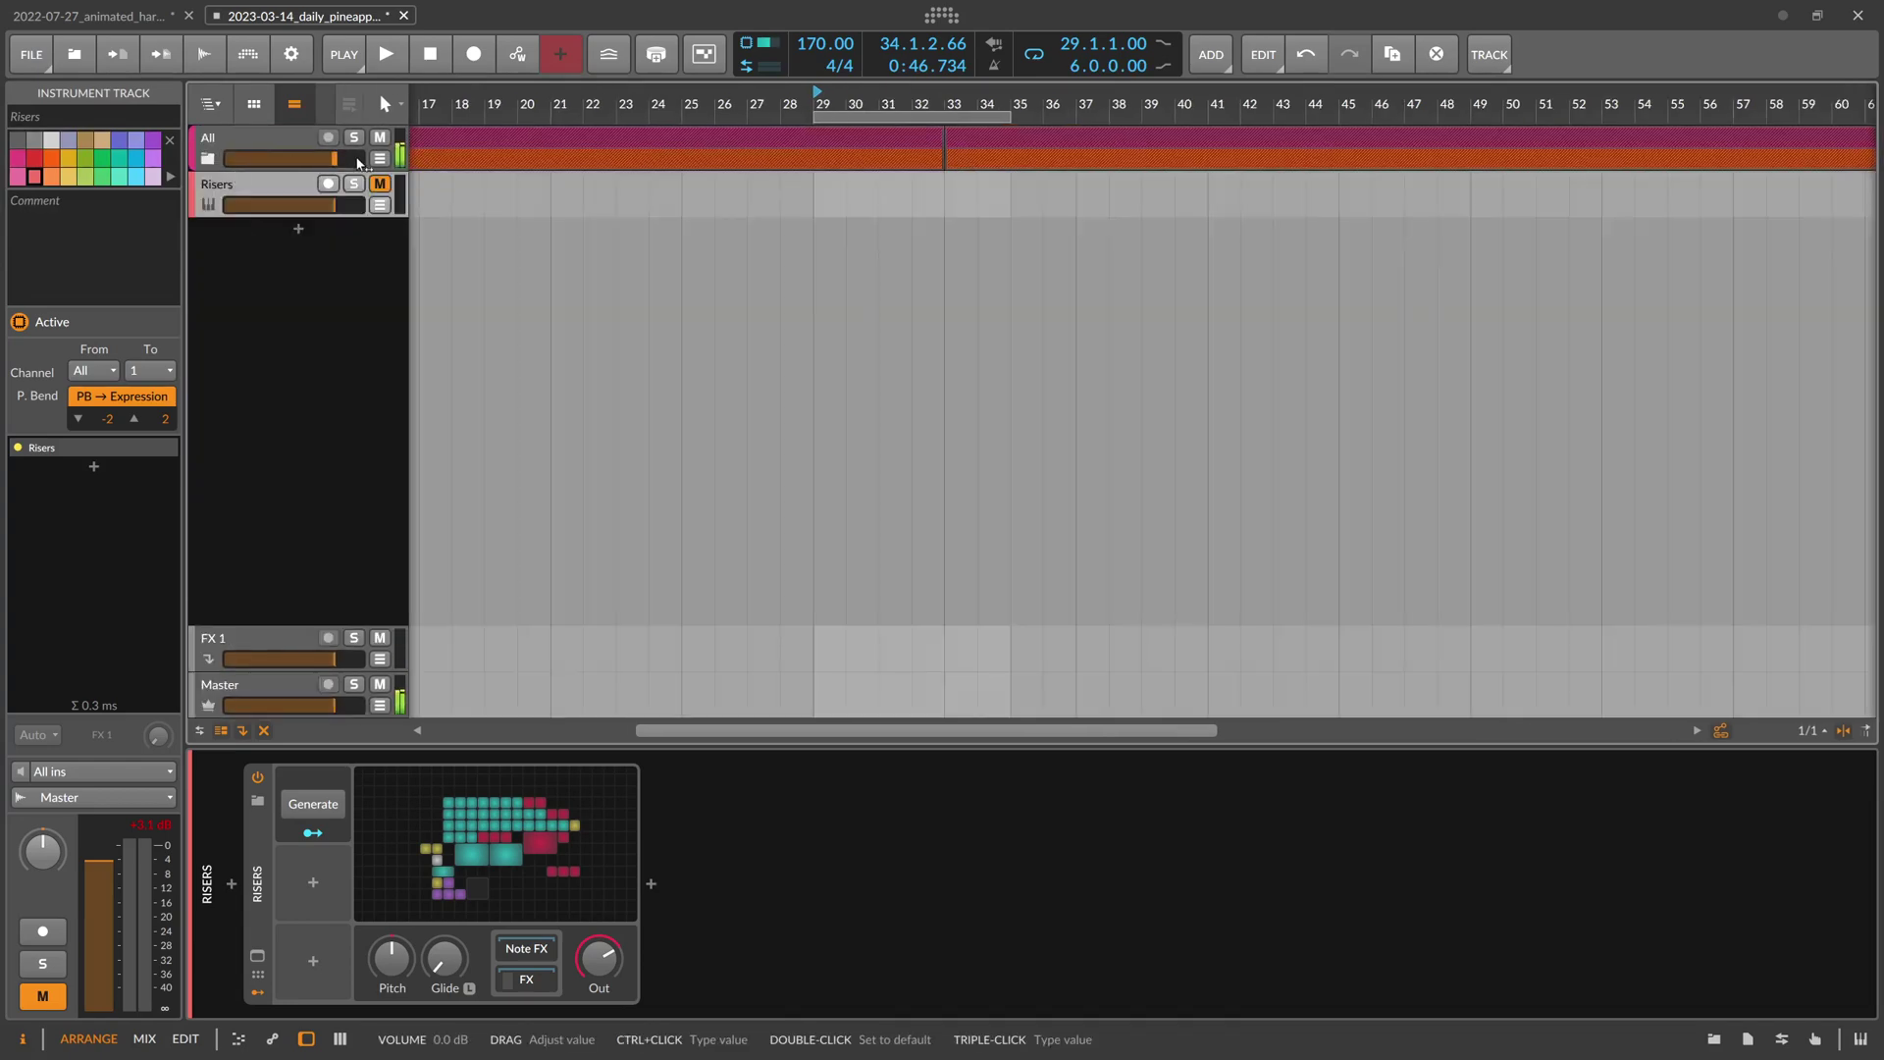
Create a new project with its audio engine active and delete the Audio 2 track
click(32, 54)
click(78, 67)
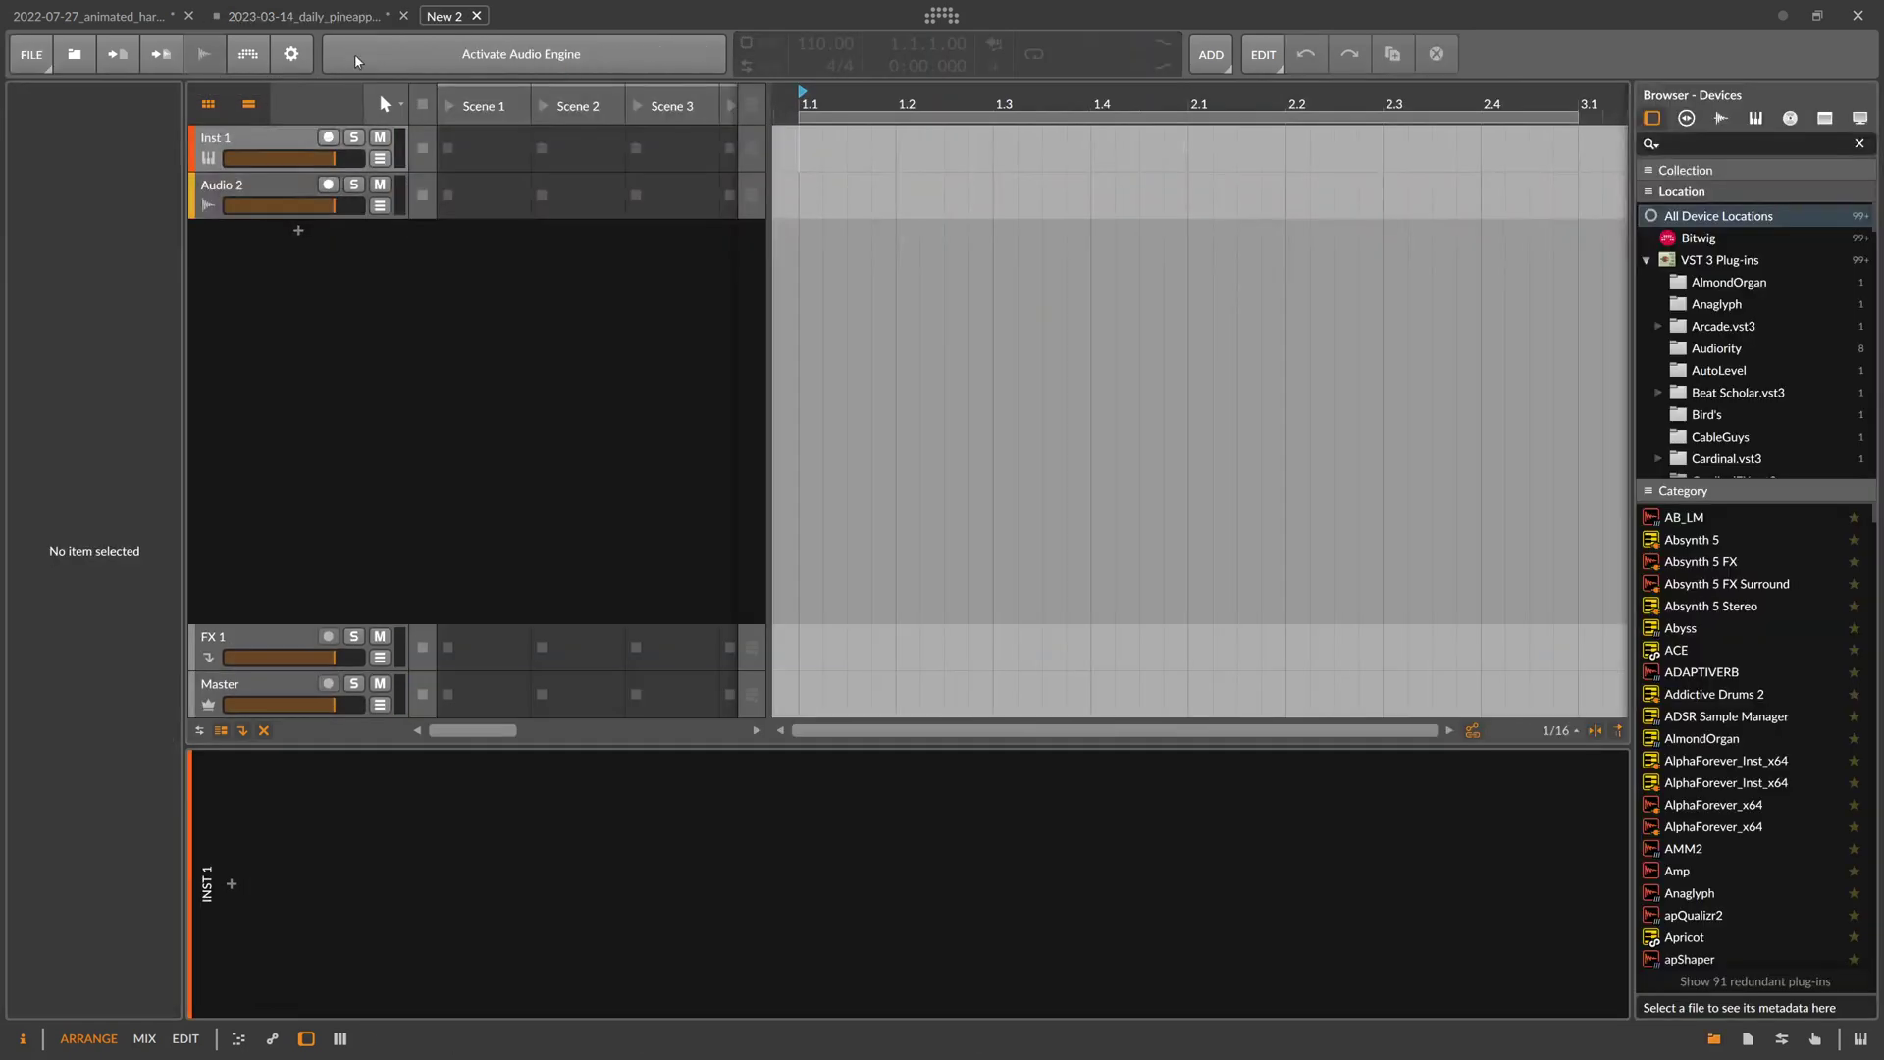
click(358, 61)
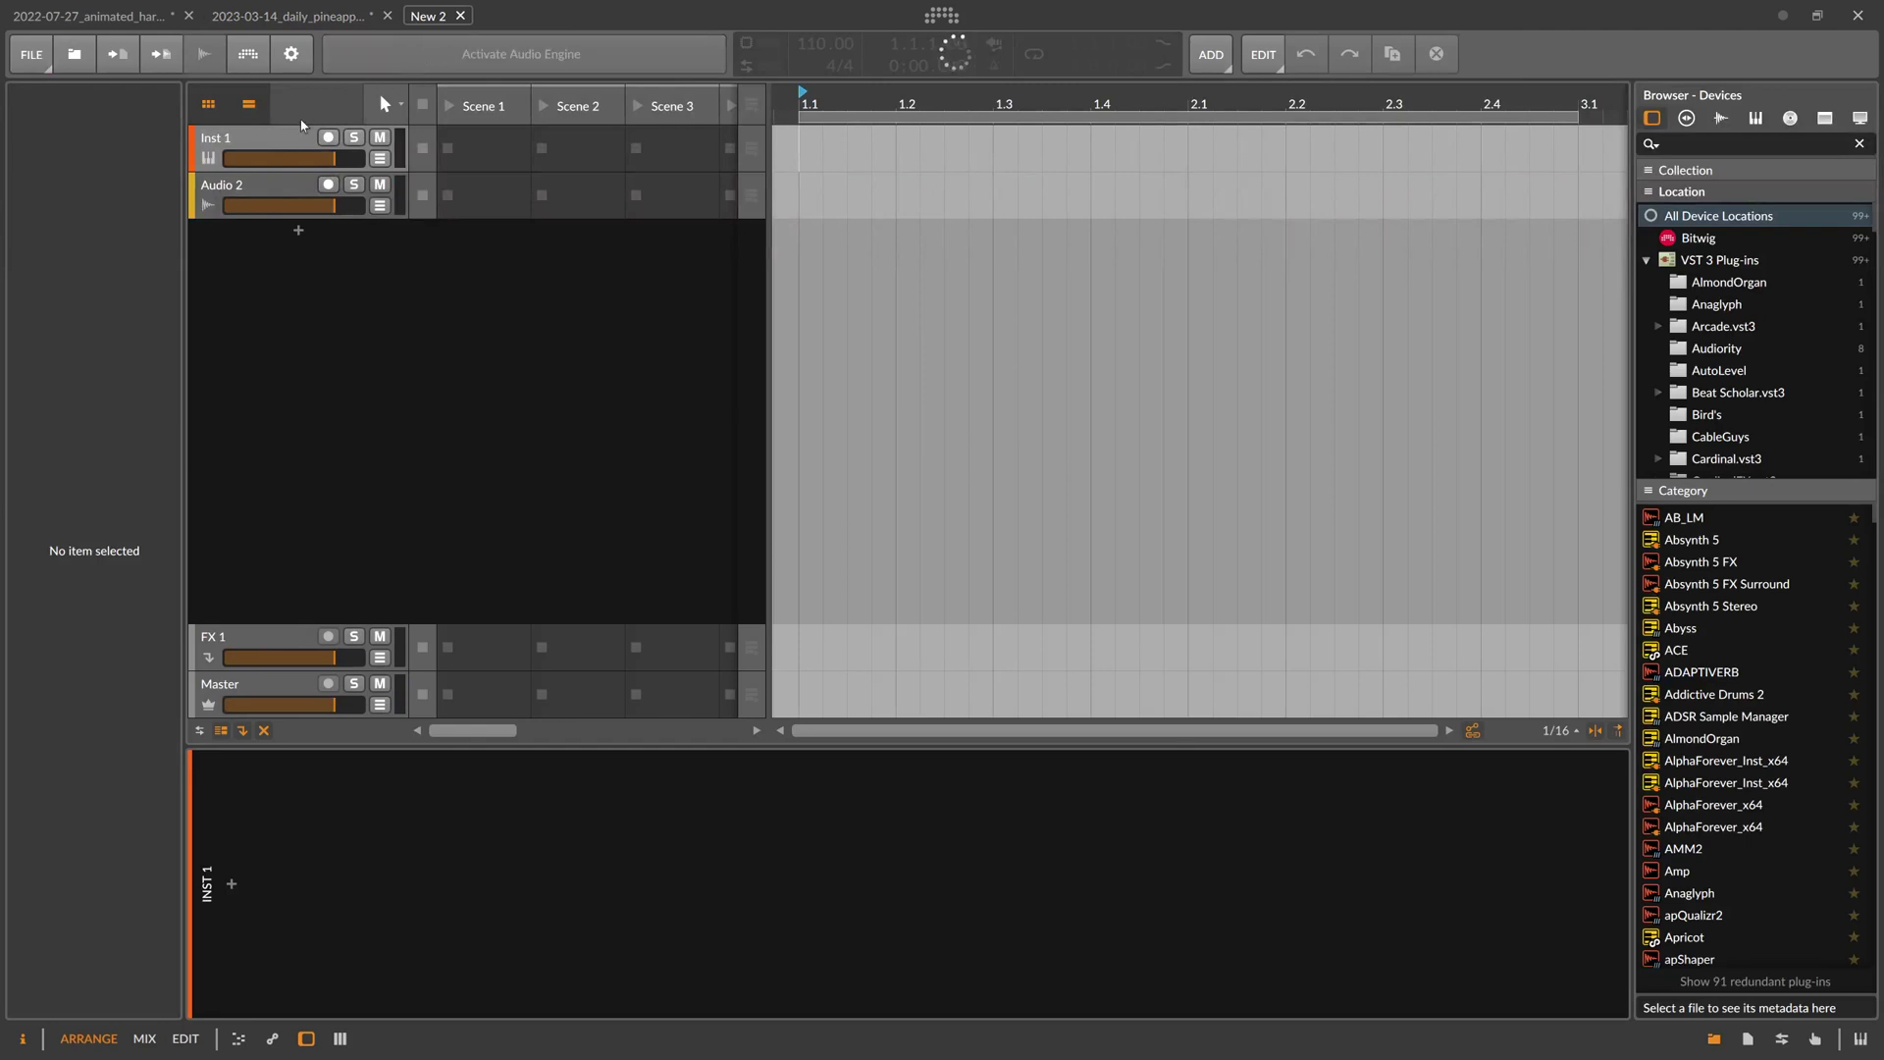
click(288, 196)
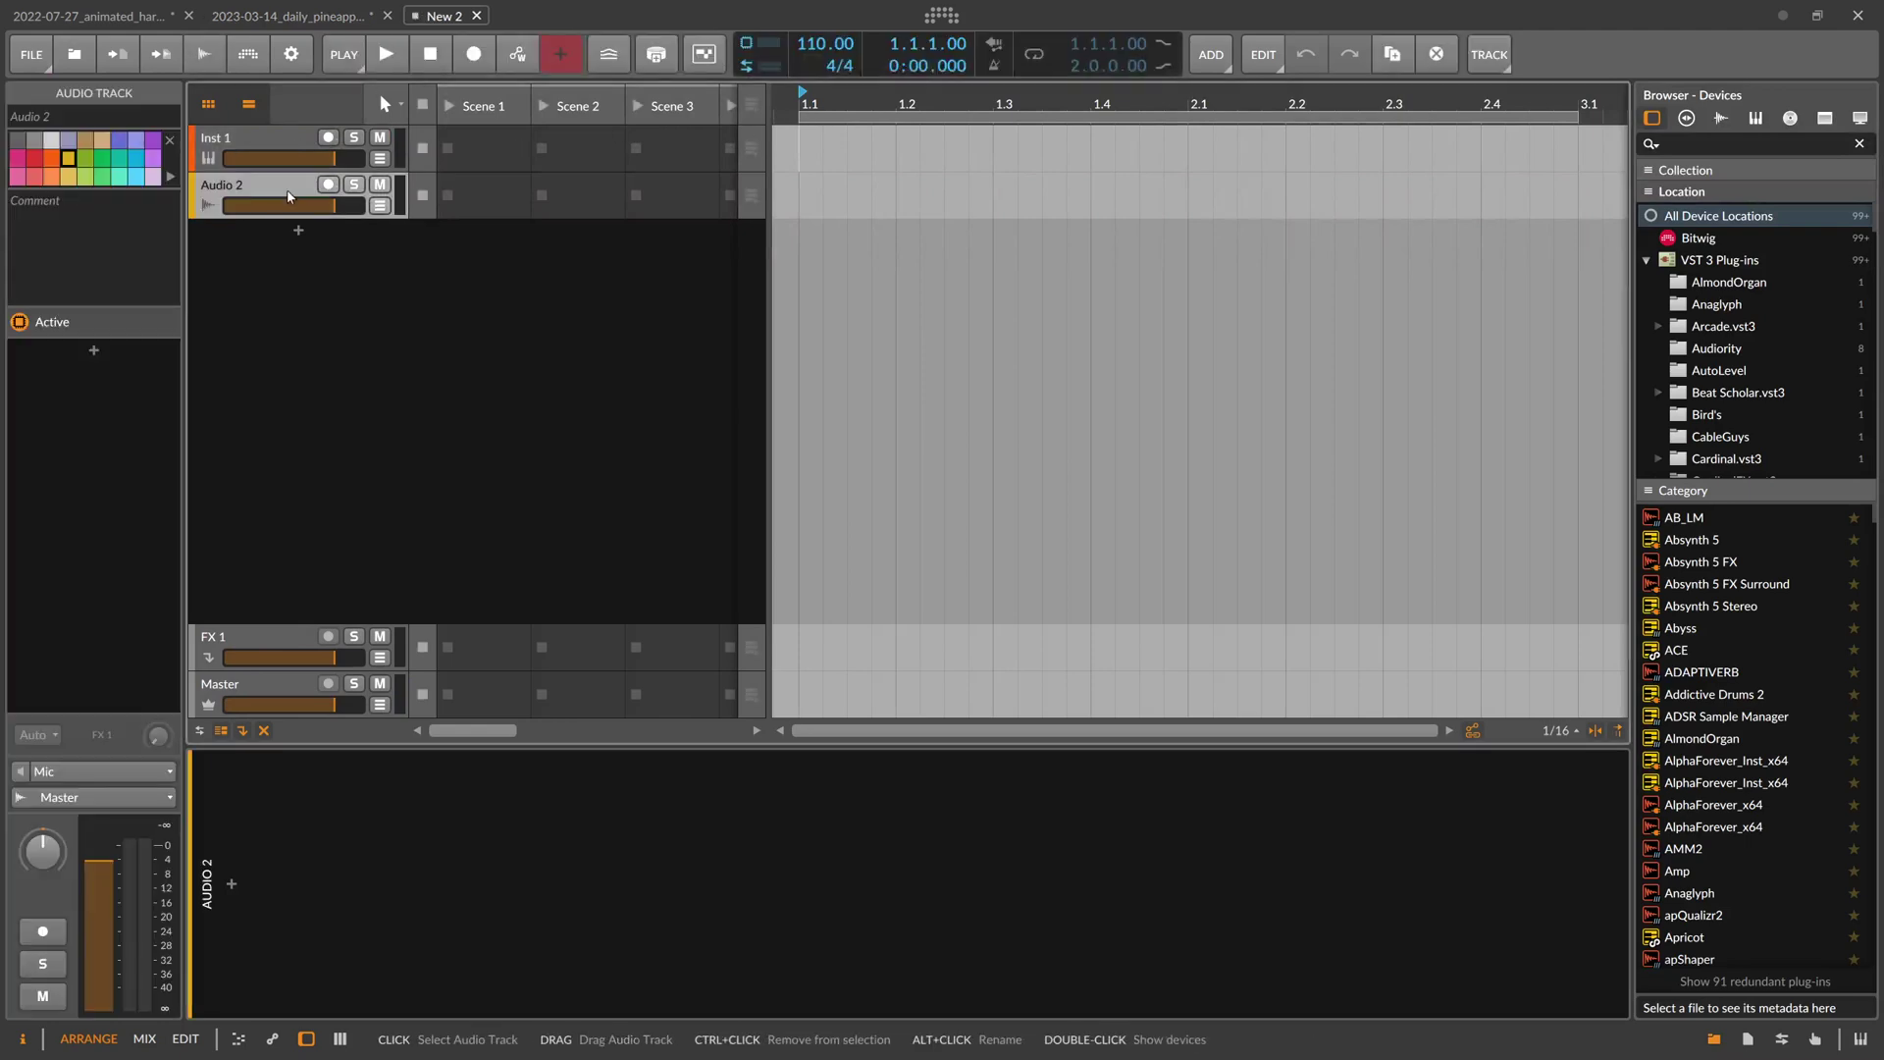
key(Delete)
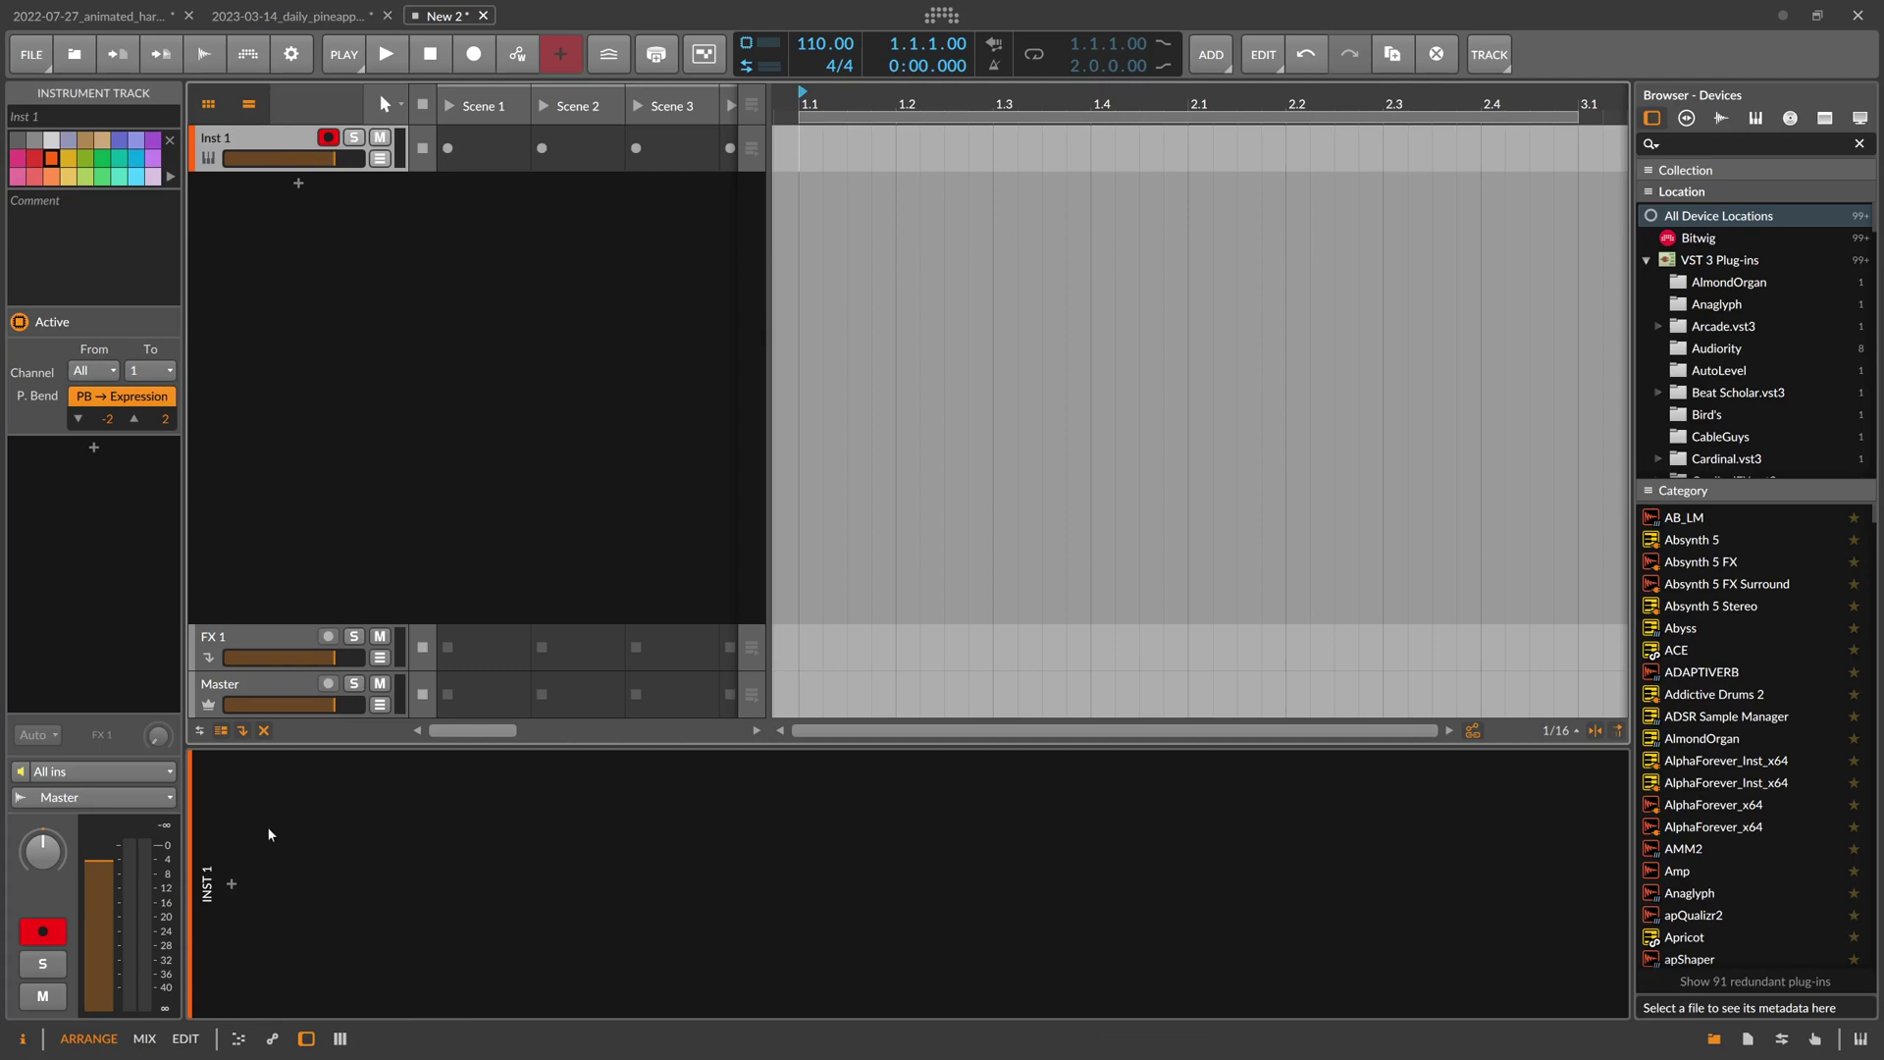
Find the Poly Grid device with the search term "poly" and insert it on the Inst 1 track
click(232, 883)
text(poly)
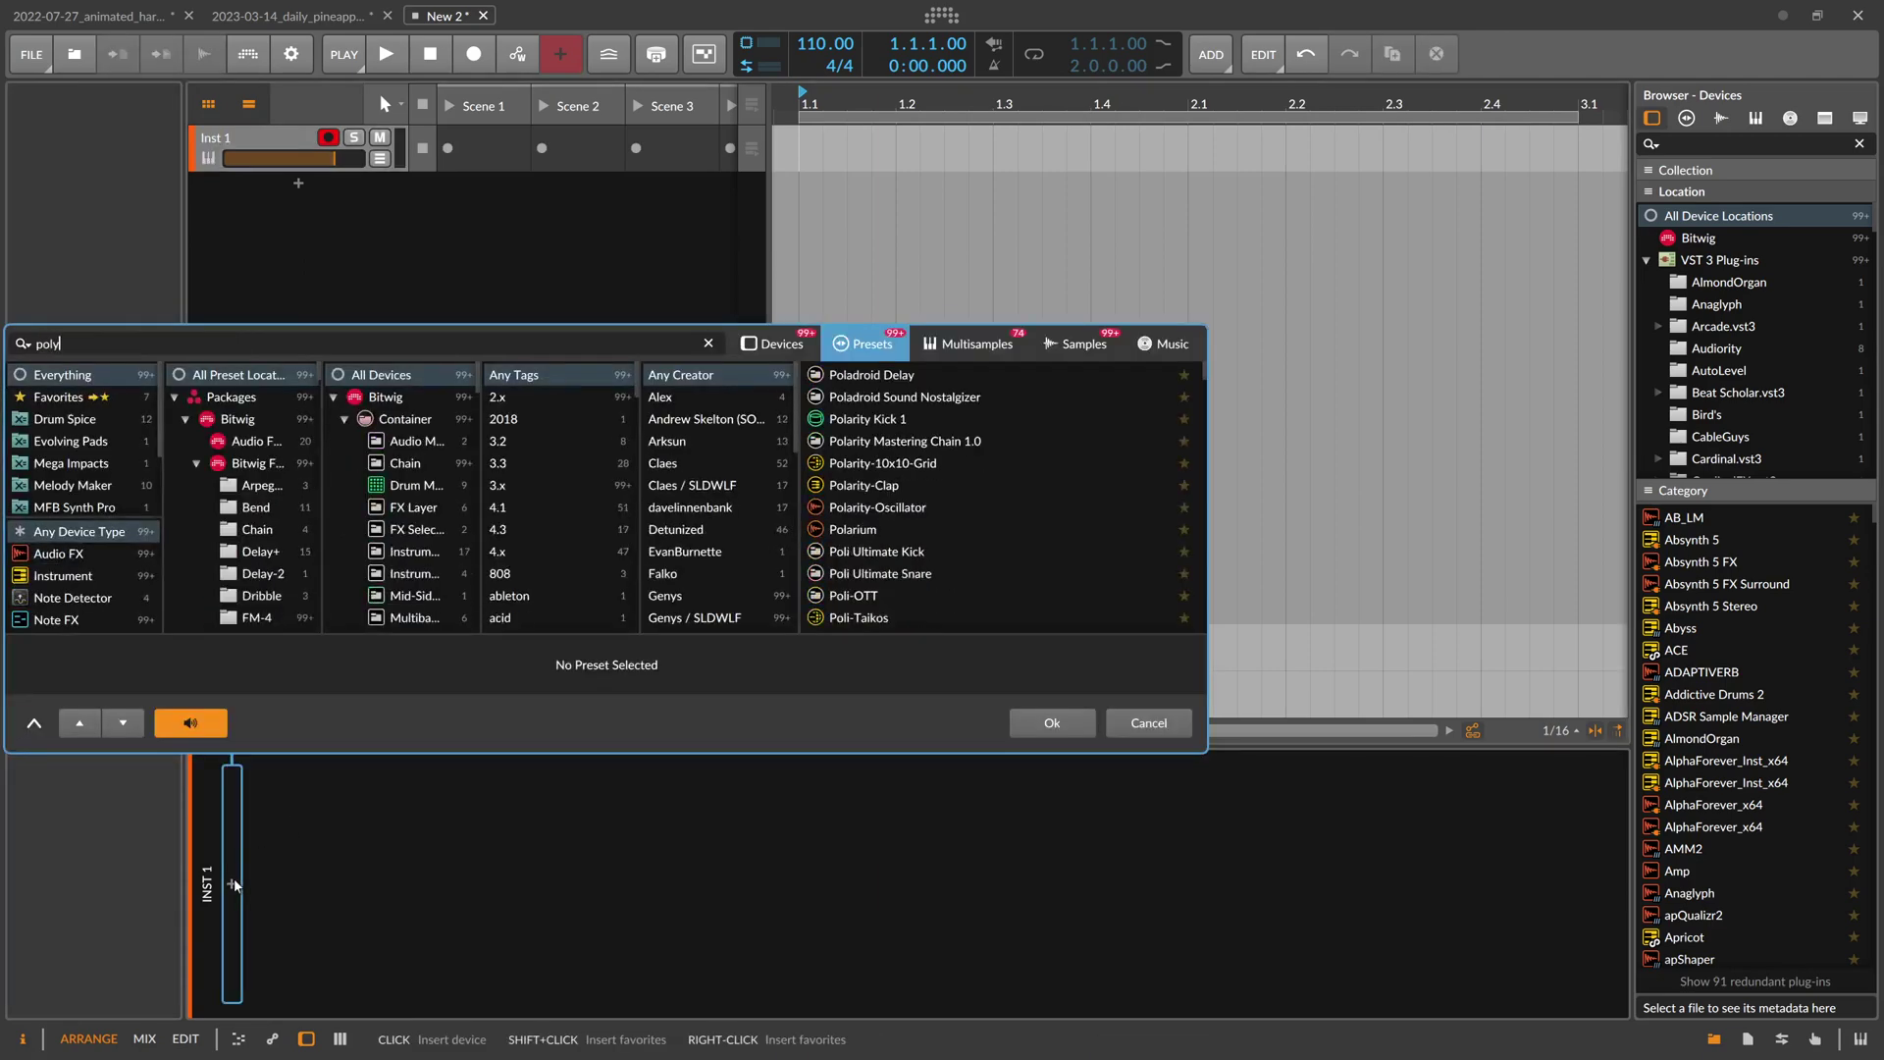
click(796, 348)
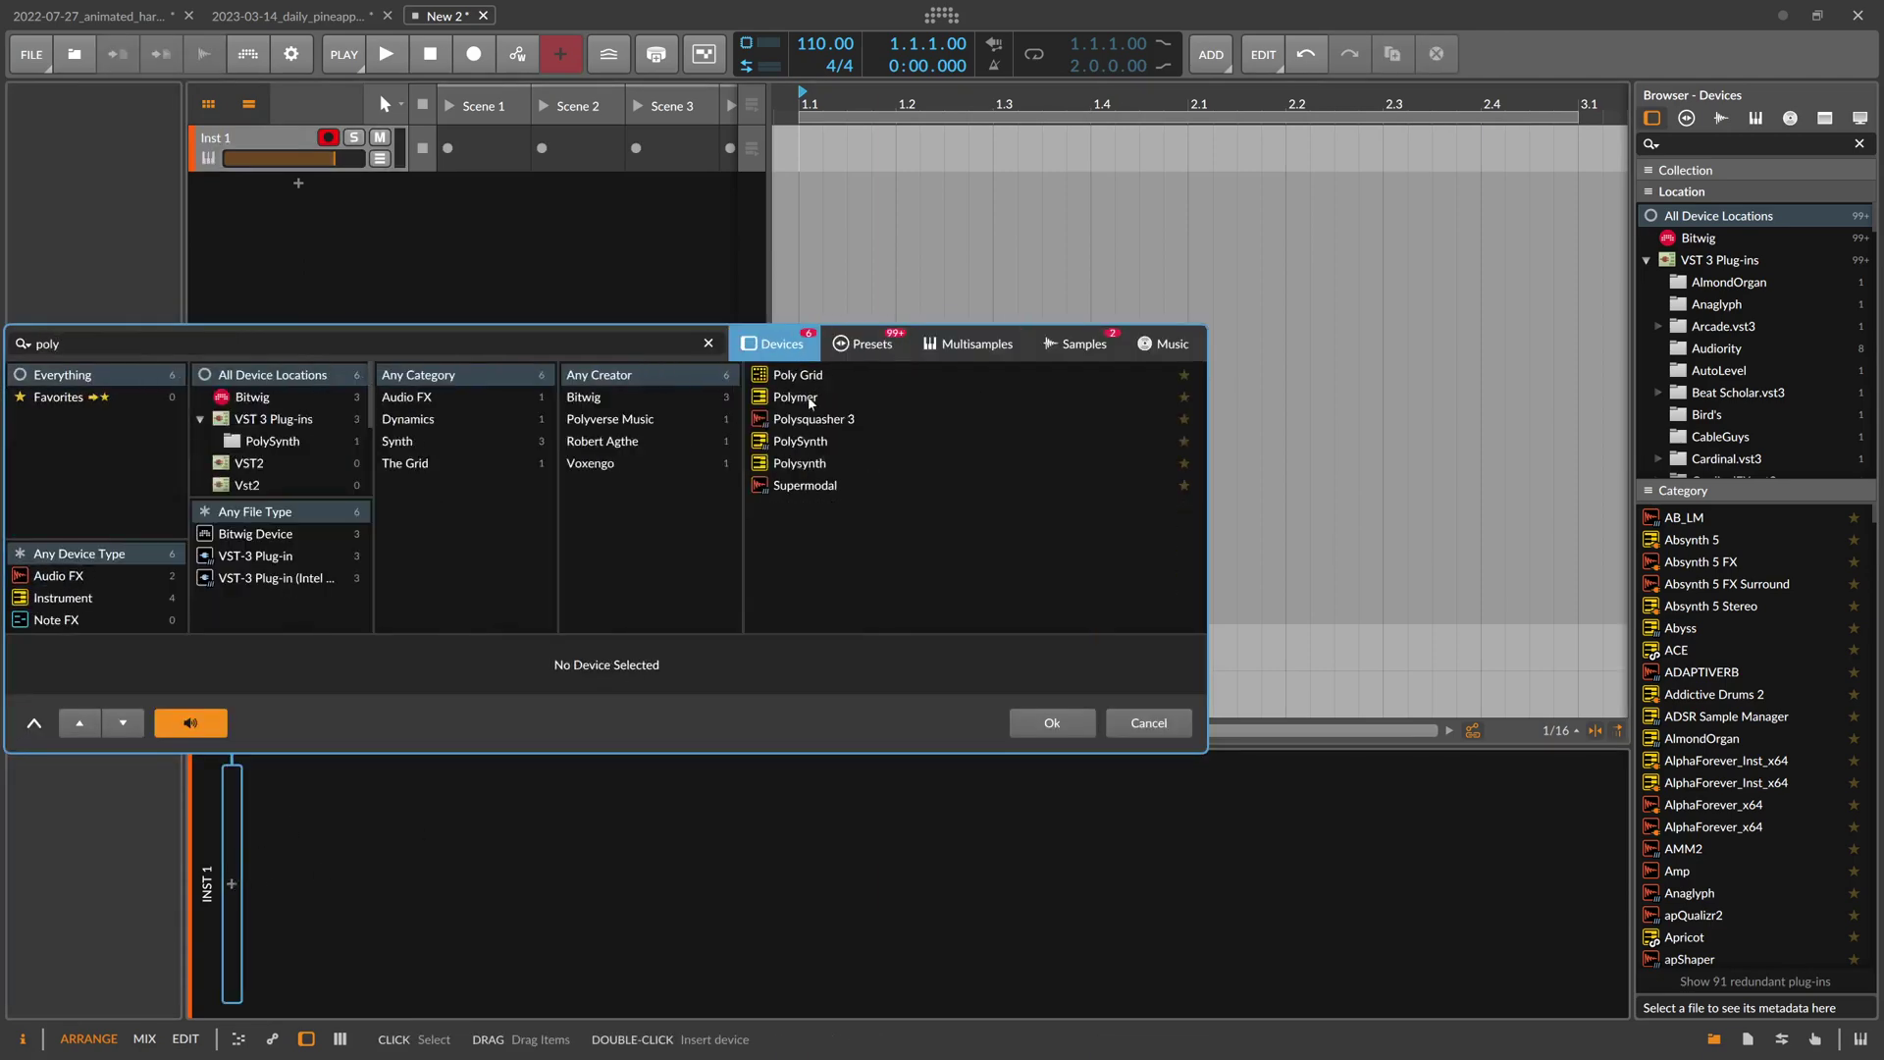
double_click(797, 374)
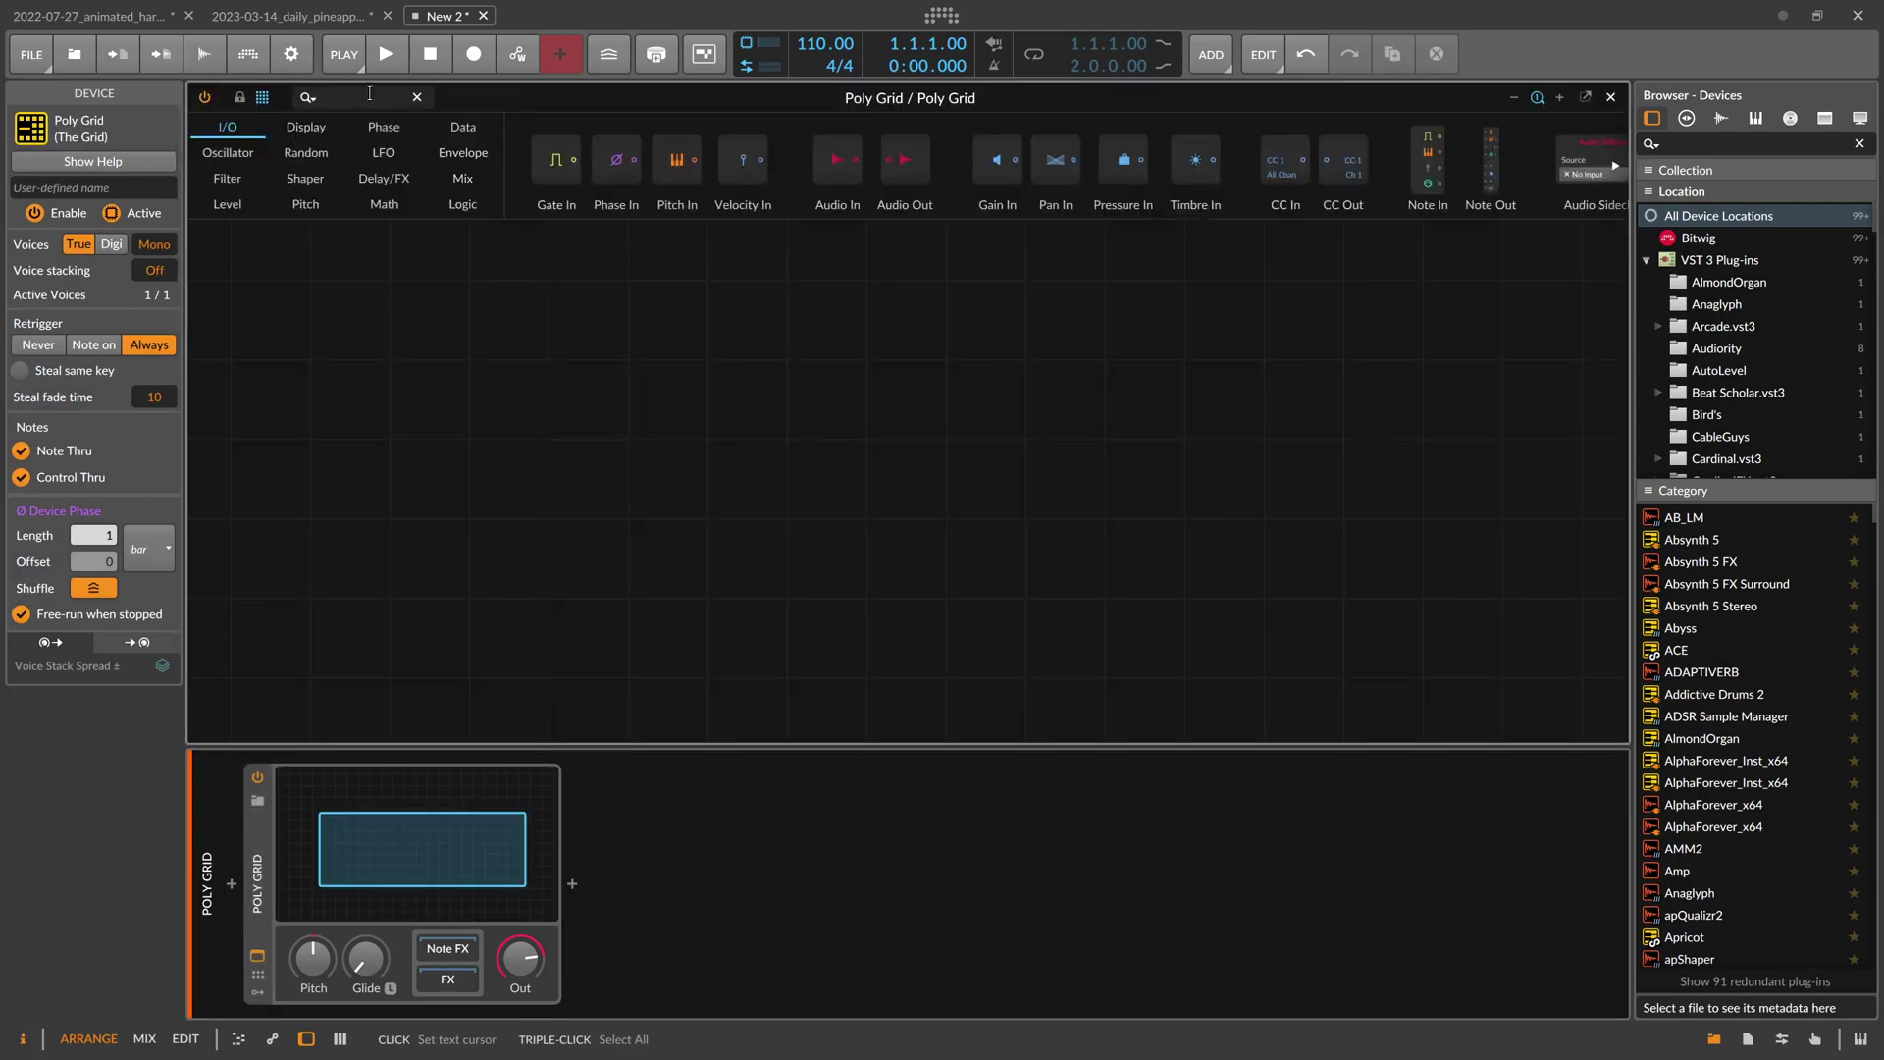
Search the grid modules for "phase" and place a Phase In module in the empty Poly Grid patch
text(phas)
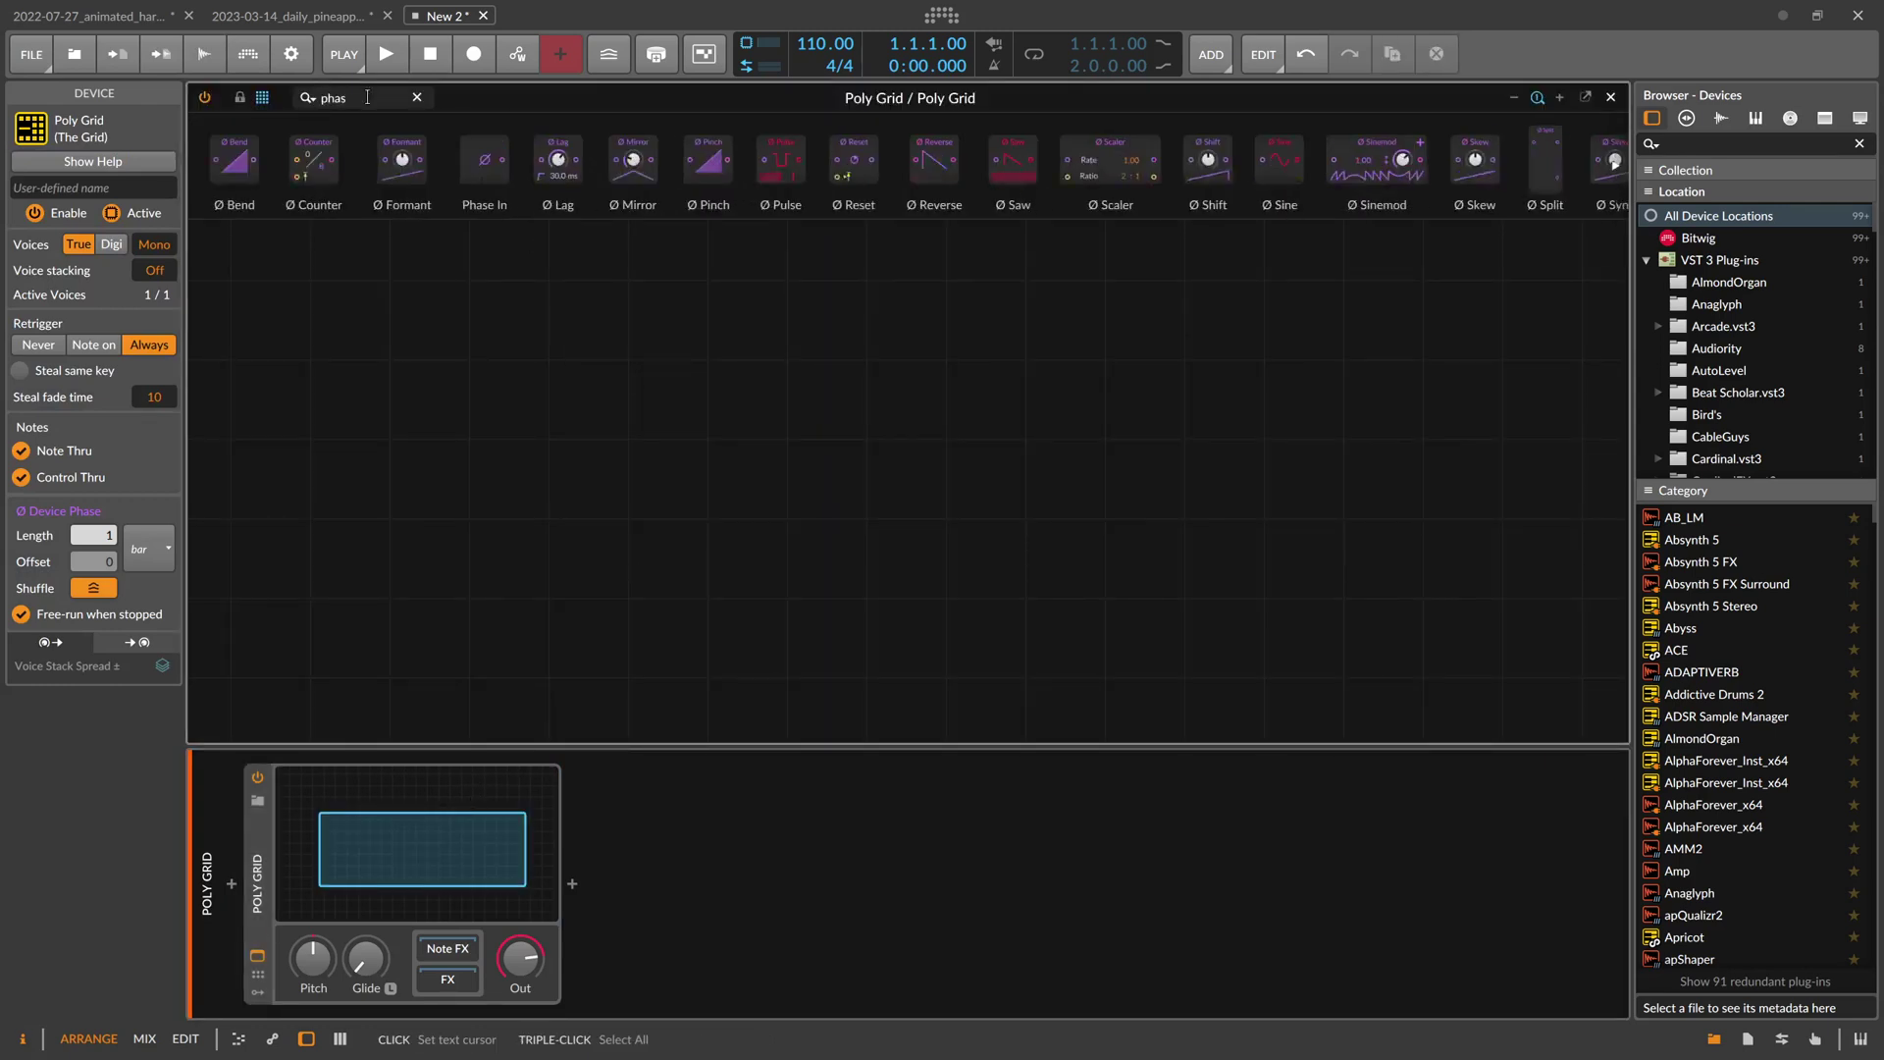
text(e)
drag(491, 206, 667, 478)
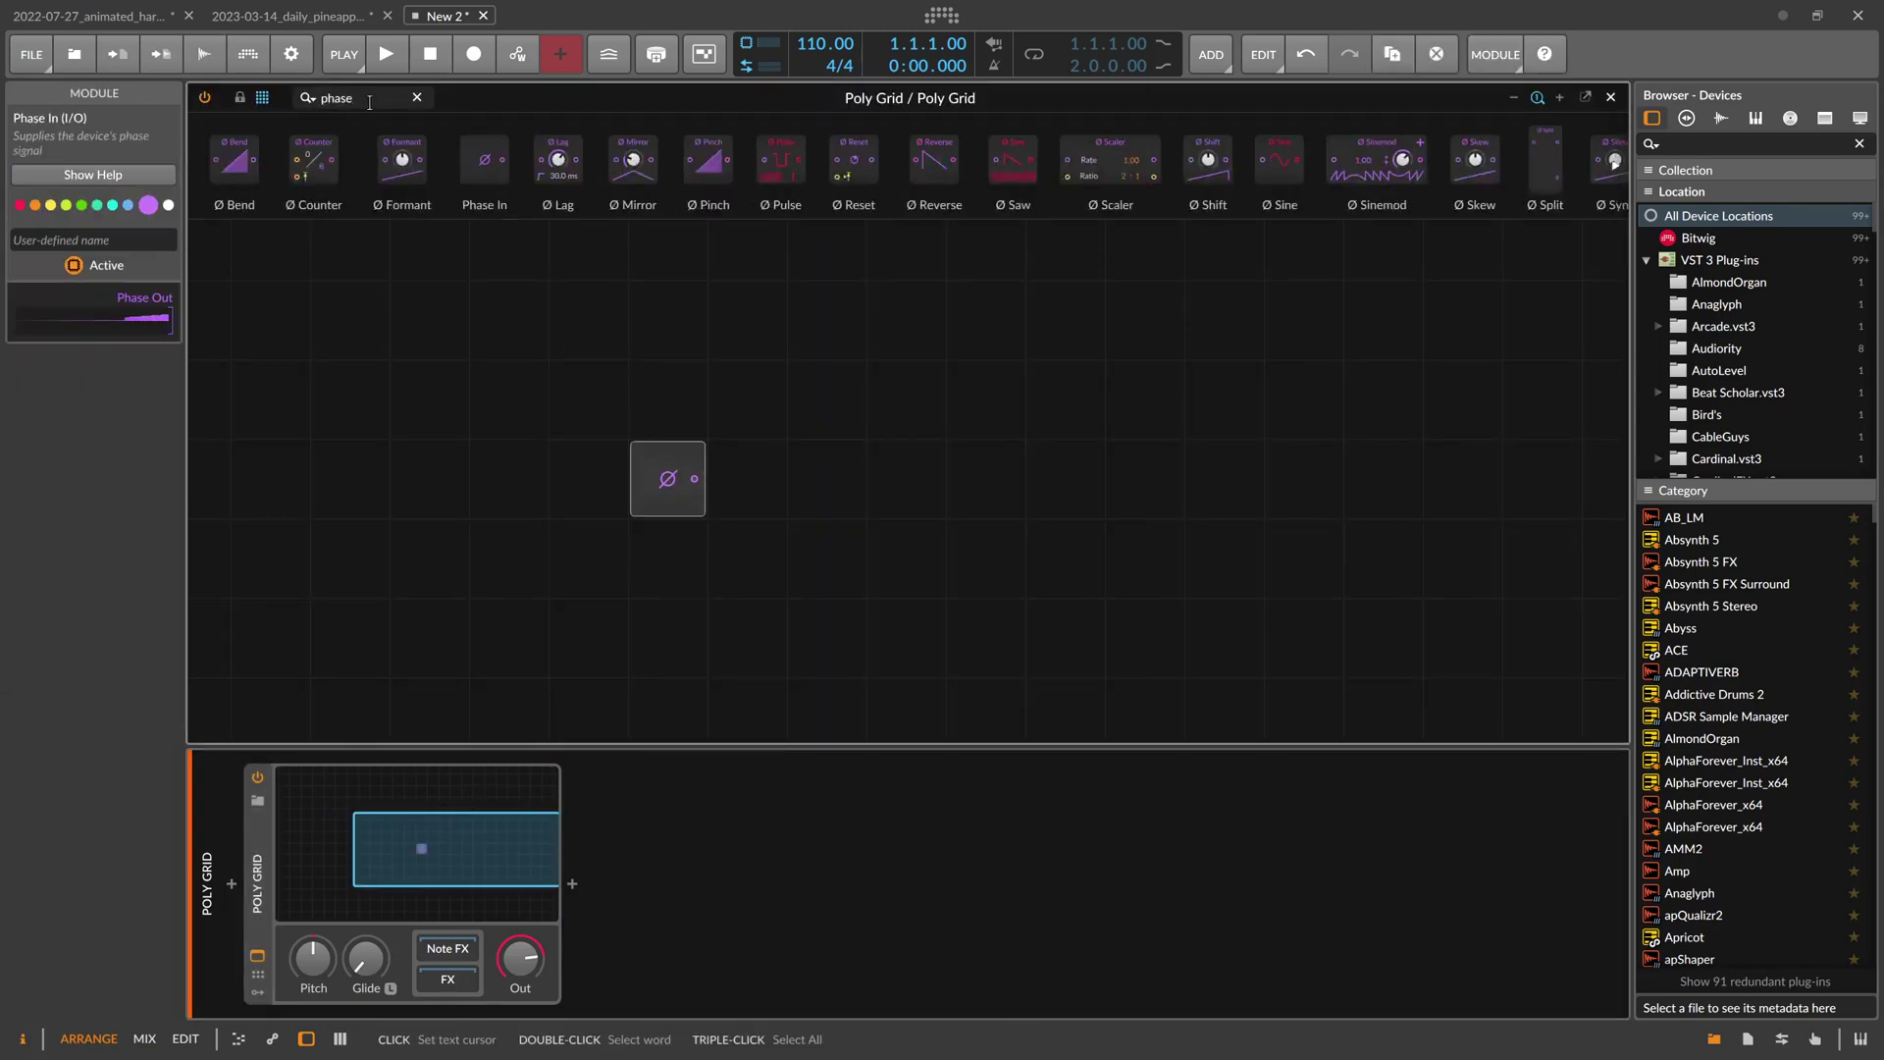
Add an Oscilloscope module directly beside Phase In so that the phase signal feeds its first signal input
text(osc)
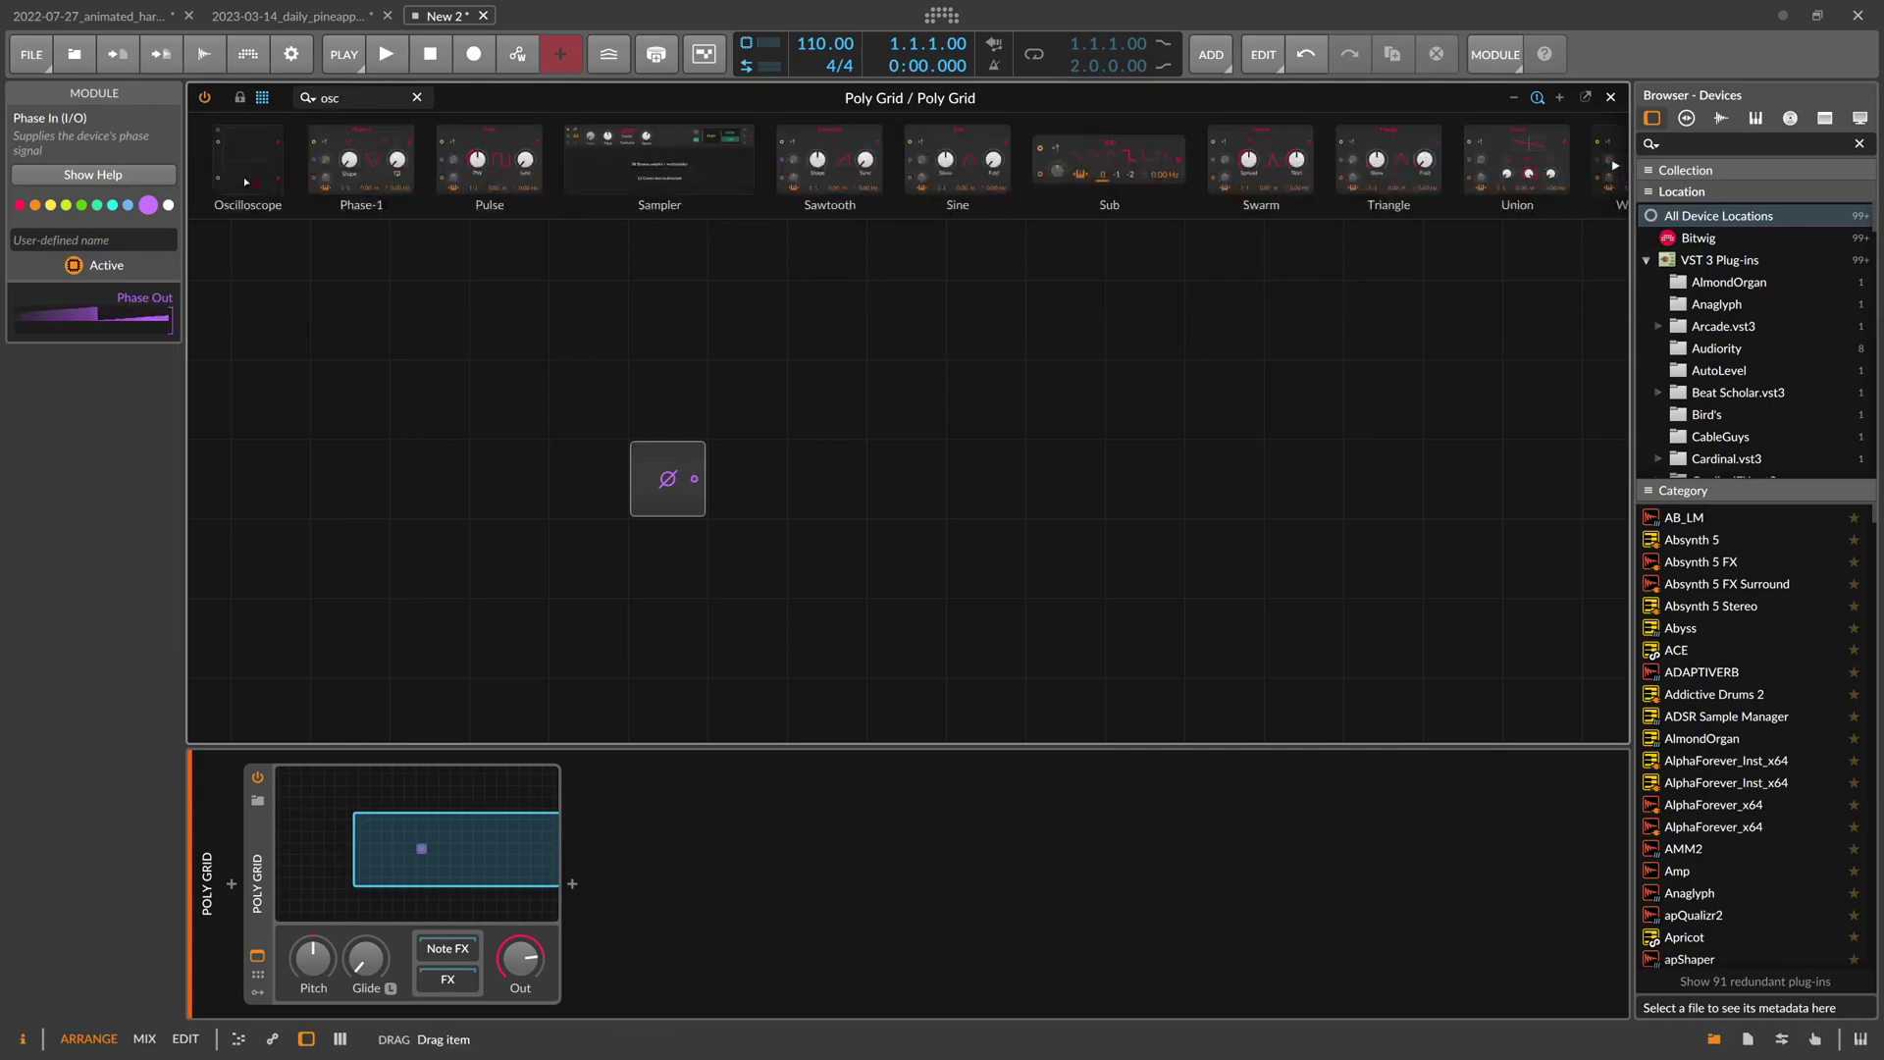
drag(245, 182, 717, 481)
click(693, 503)
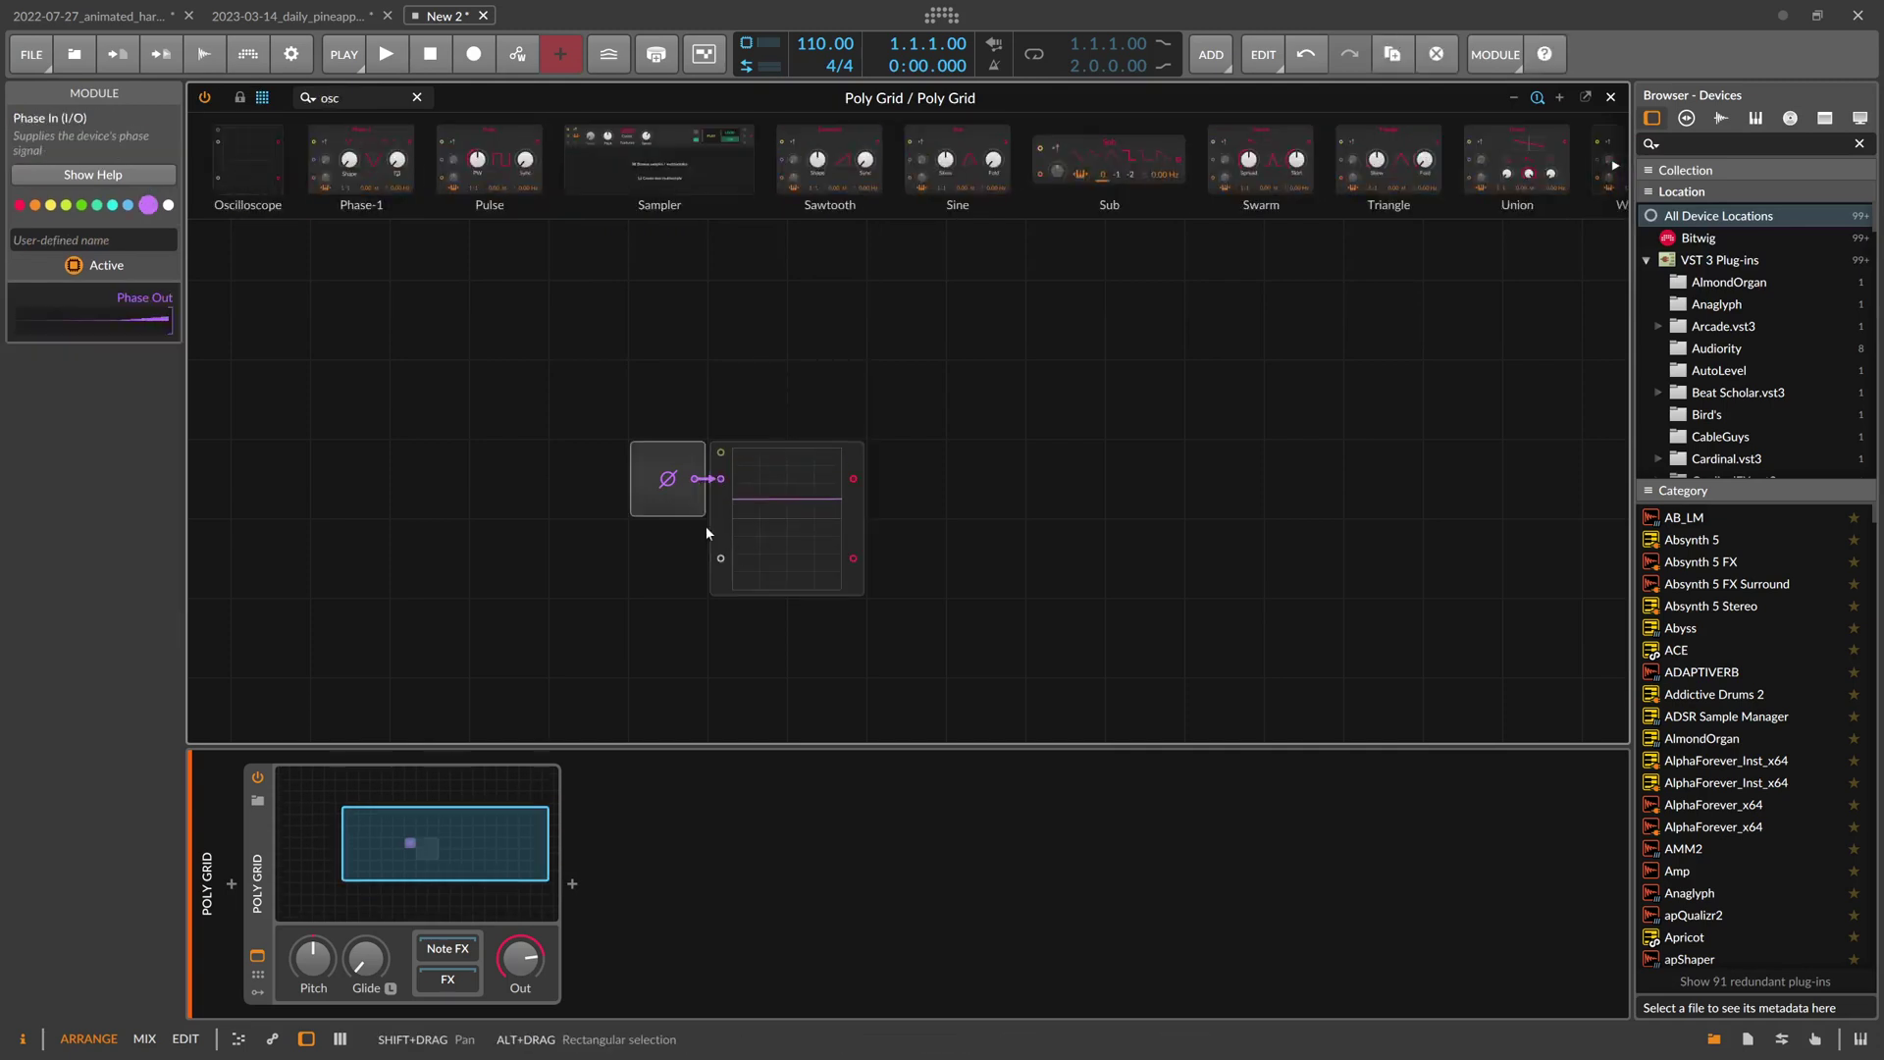
Set the Oscilloscope to Slow mode and widen its display to about three times its original width
click(711, 528)
click(39, 306)
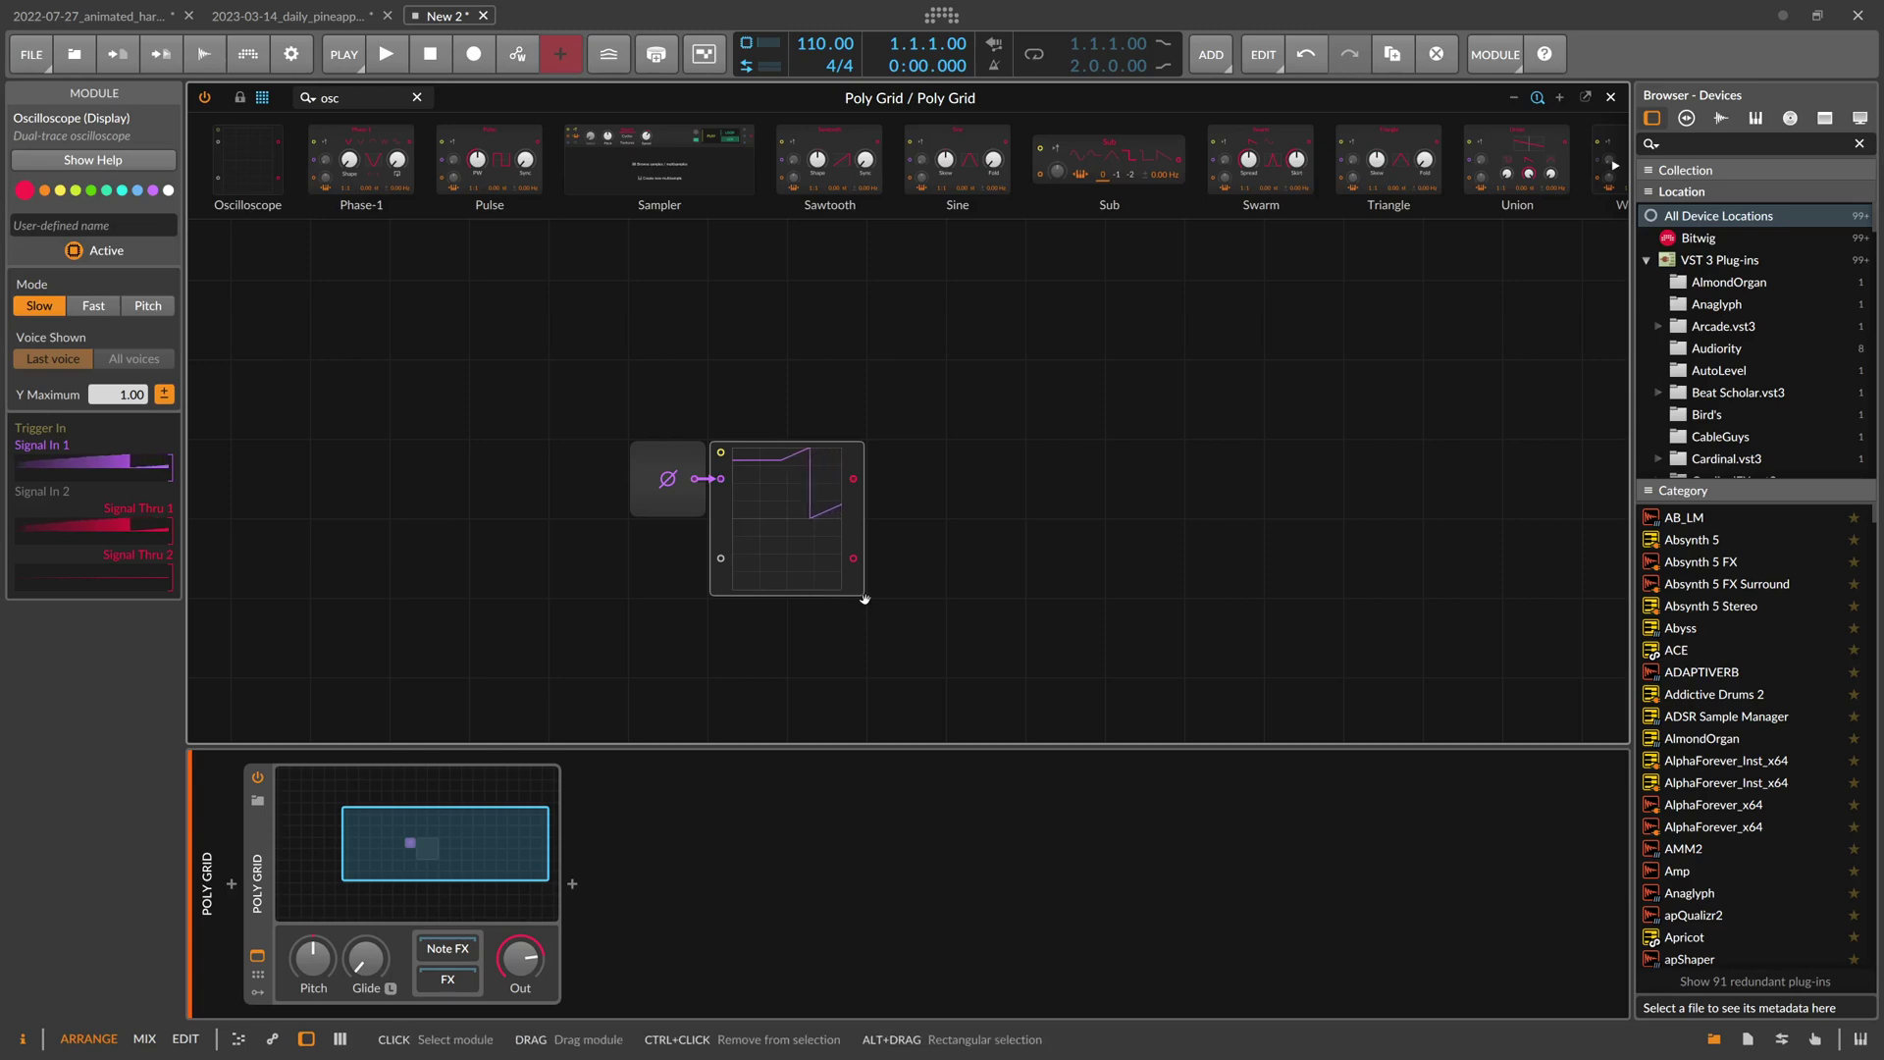
drag(862, 593, 1153, 621)
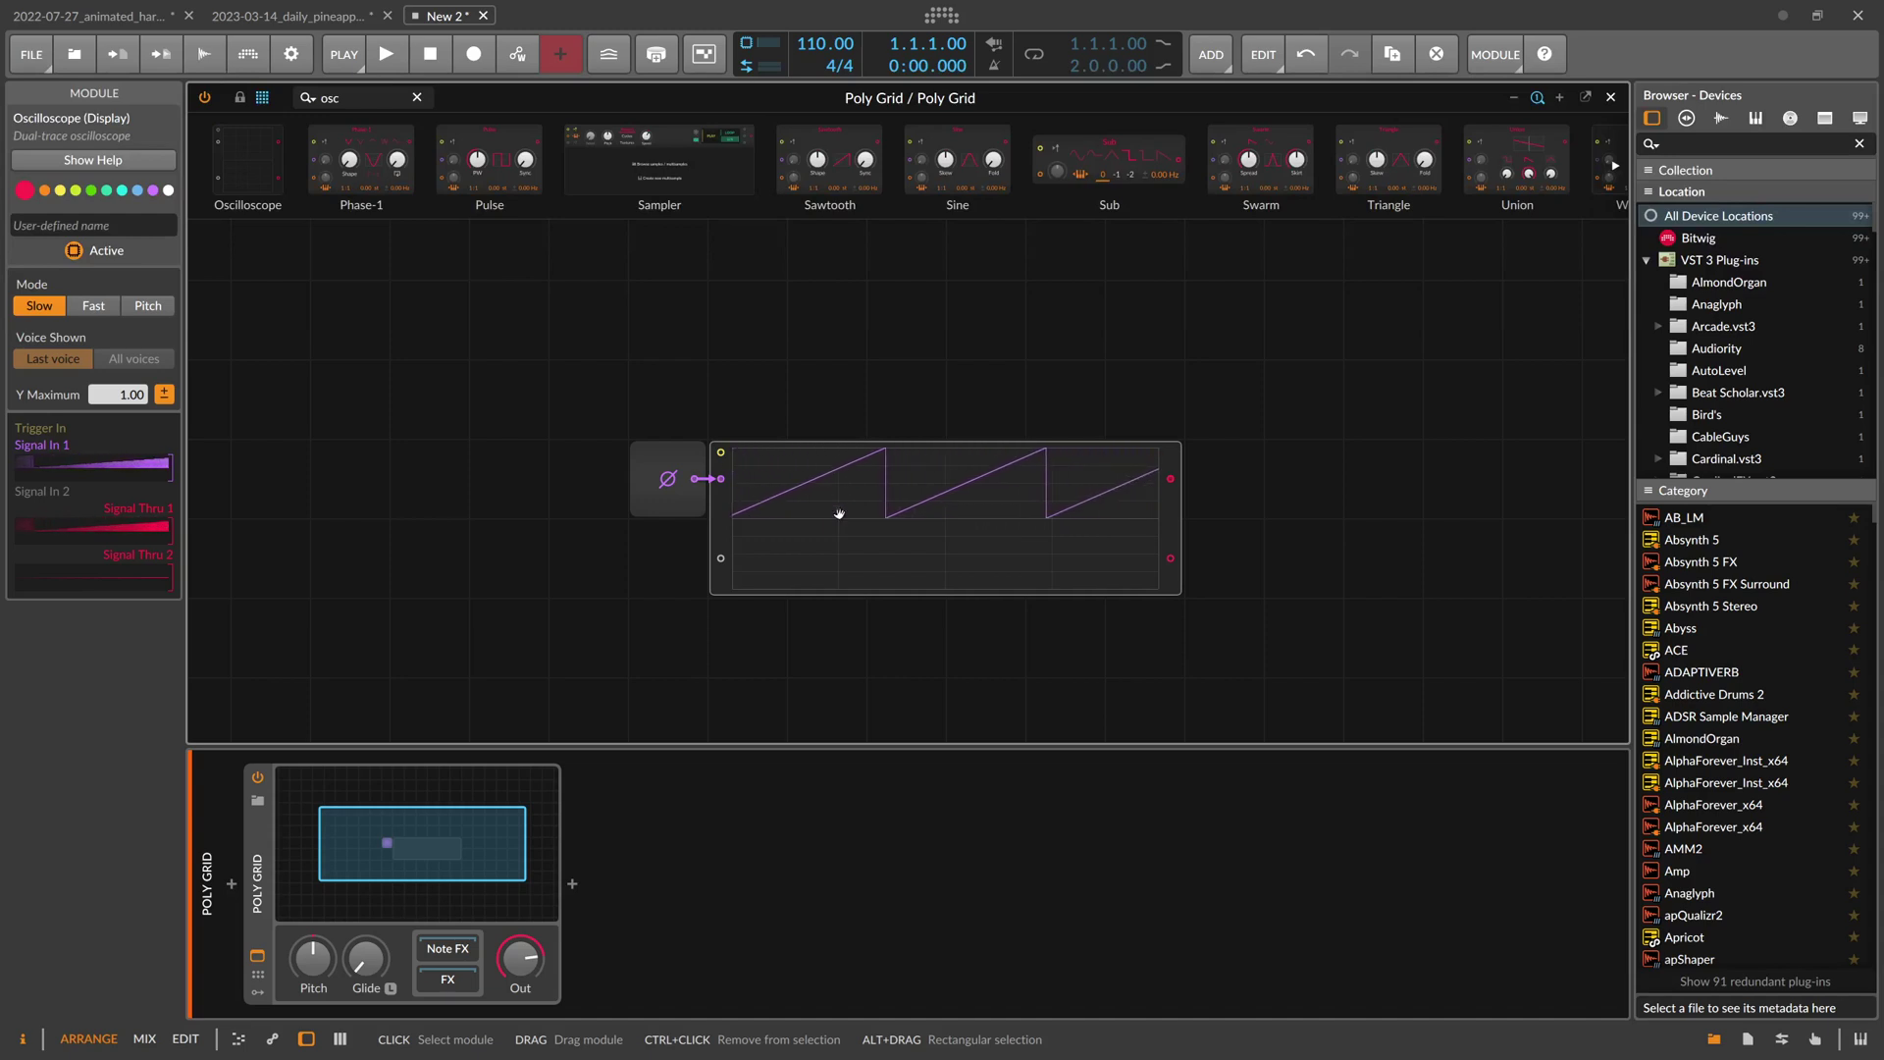
click(598, 495)
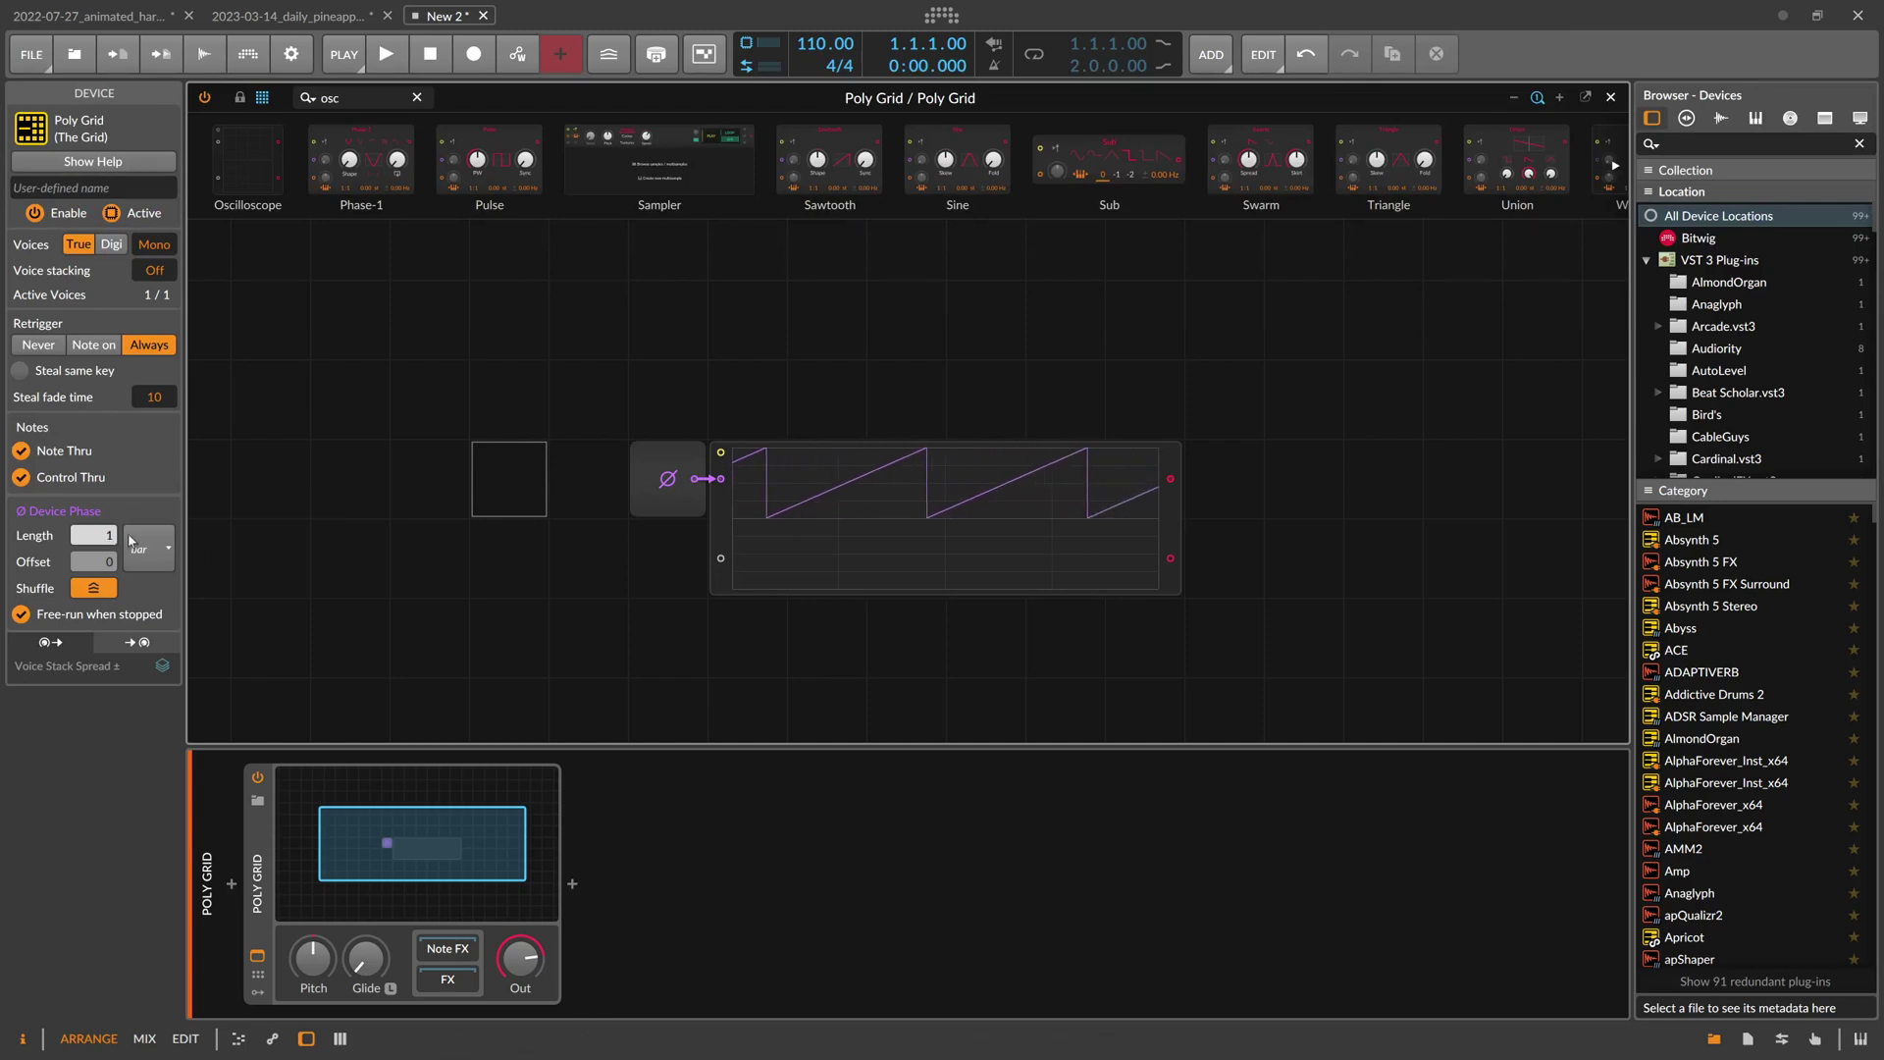
scroll(113, 540, up, 1)
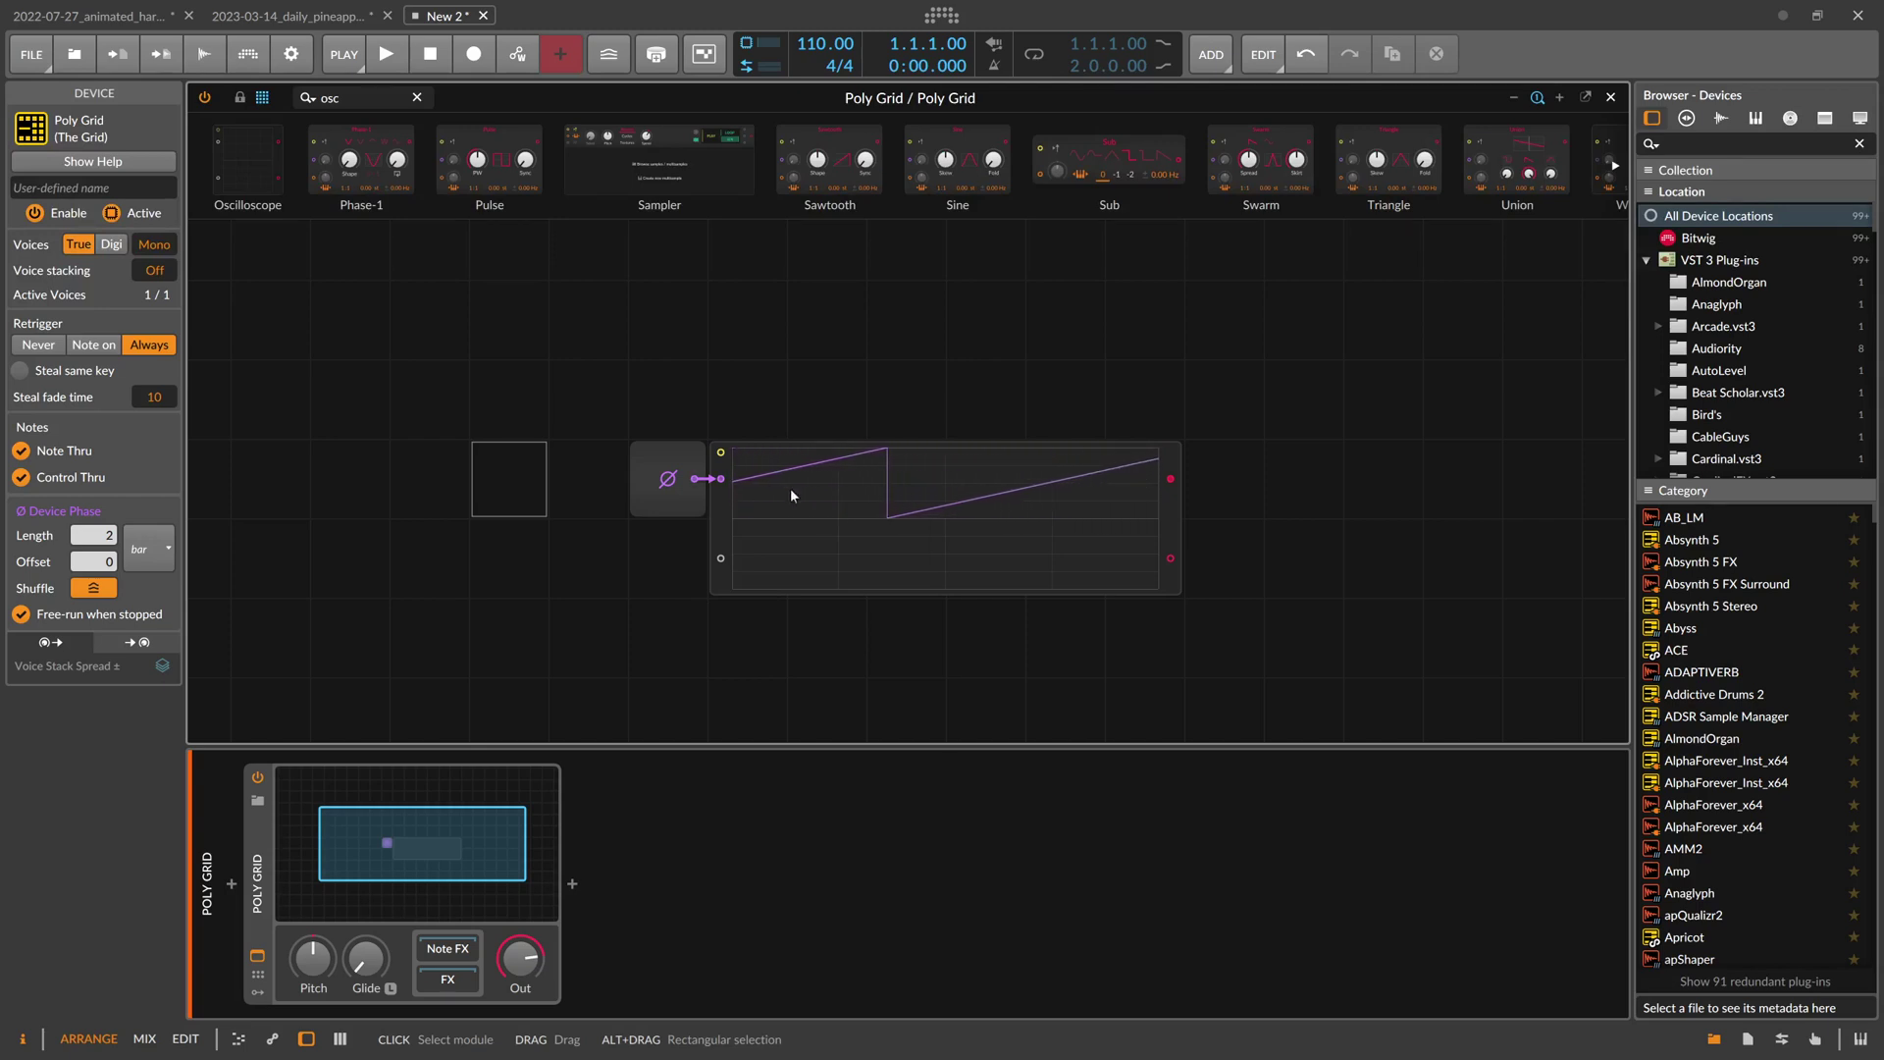
Move Phase In away from the Oscilloscope, insert a Ø Bend module between them and bend it into an exponential rise
drag(692, 464, 533, 464)
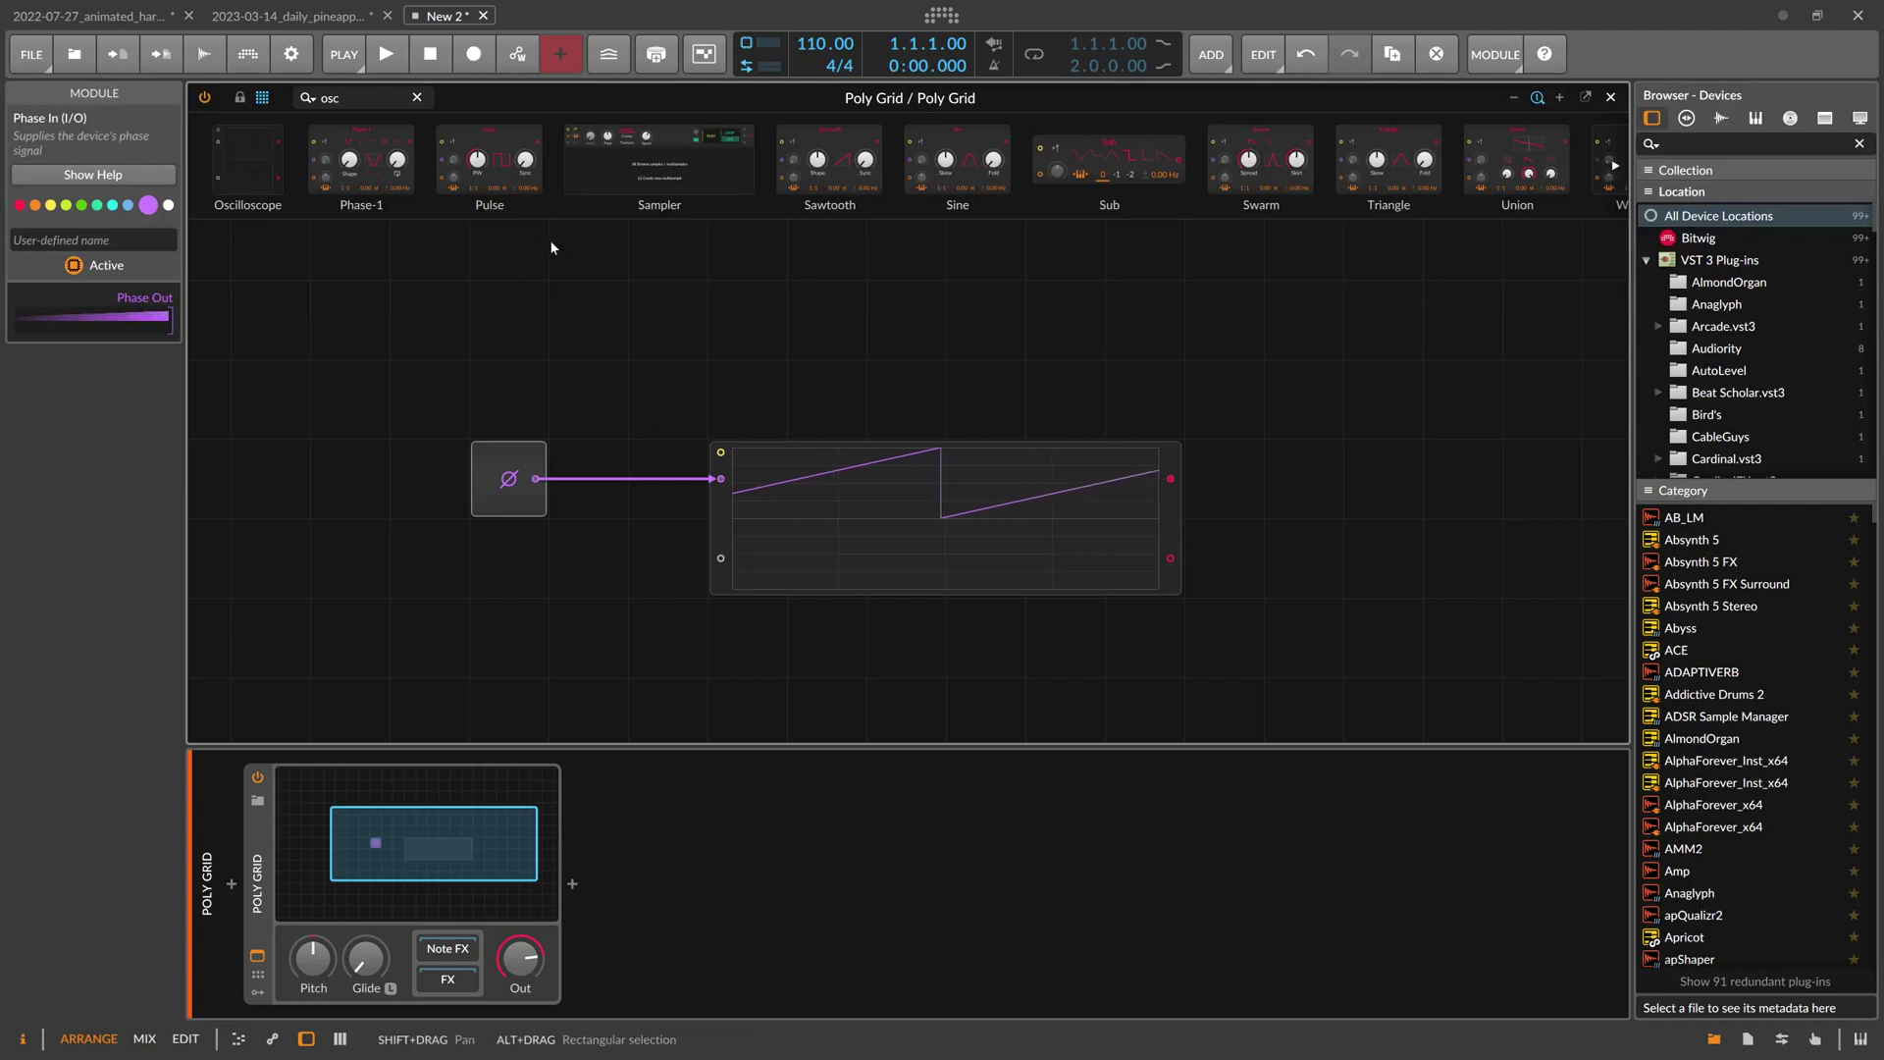
click(334, 97)
key(BackSpace)
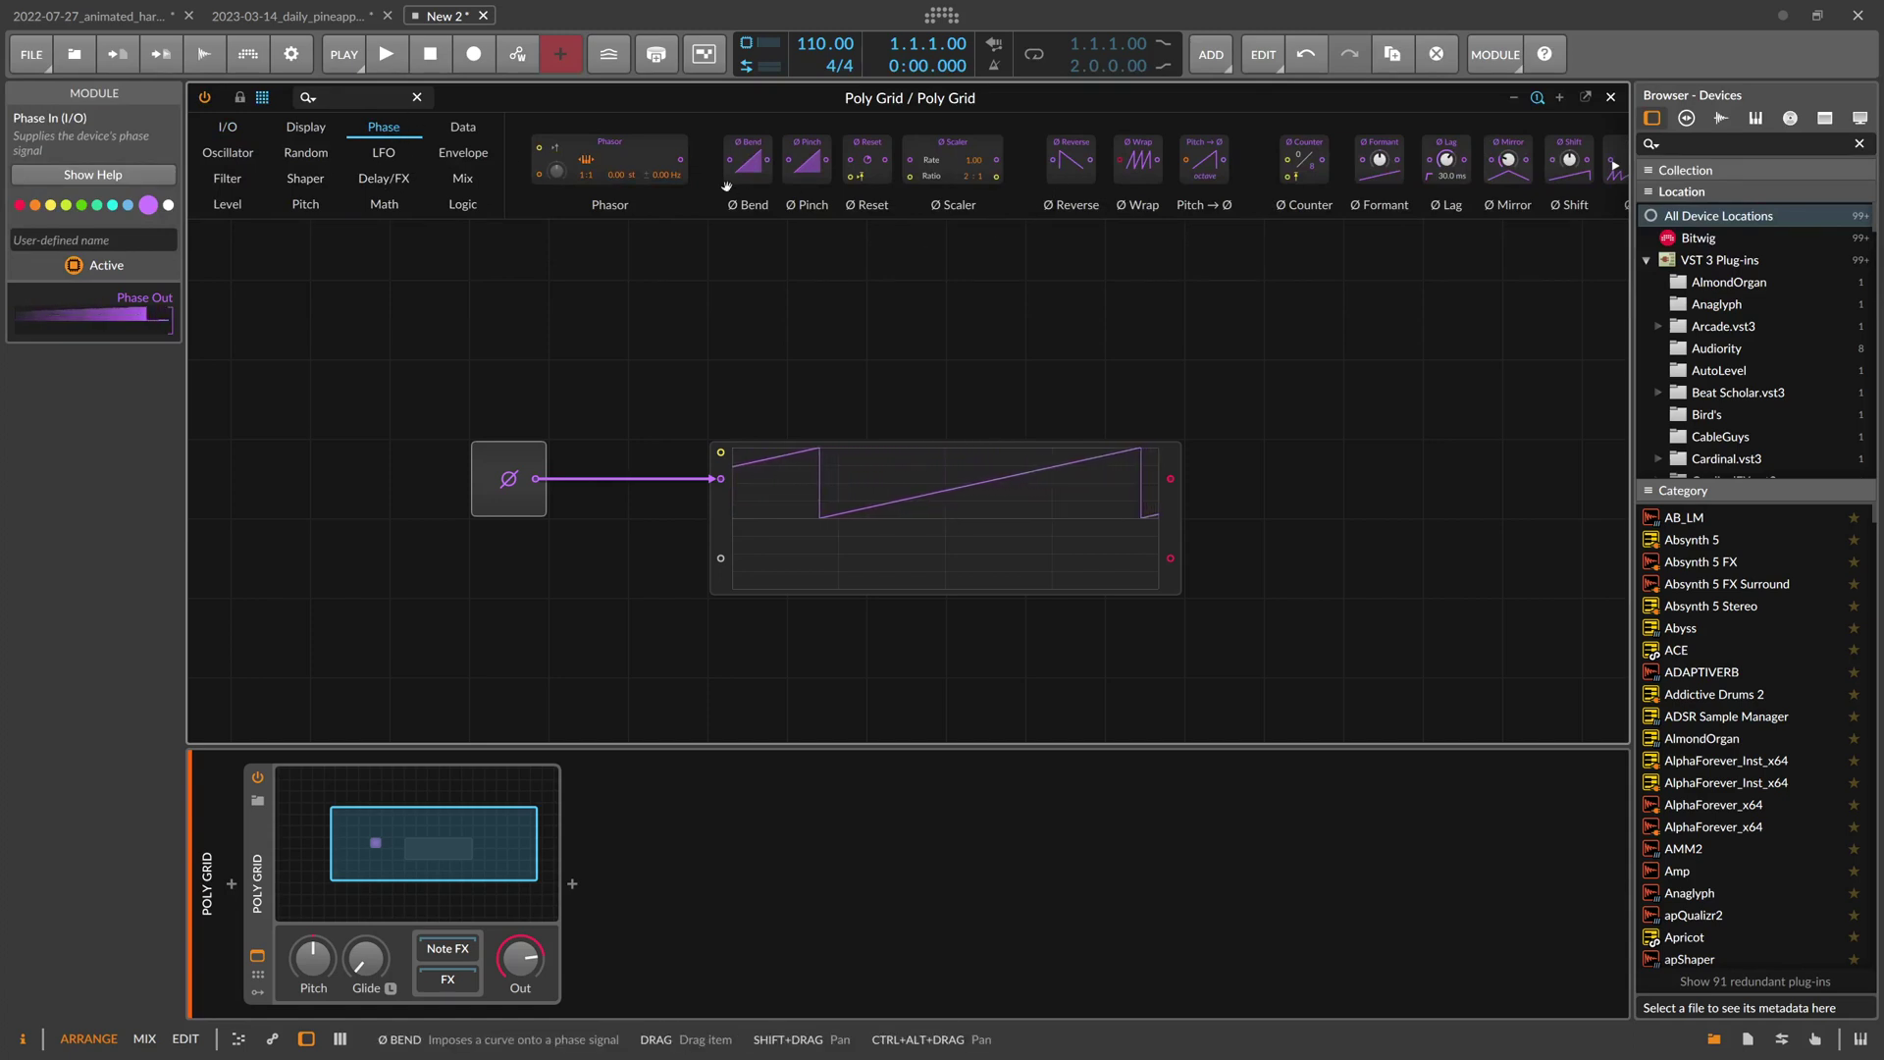
drag(749, 160, 569, 478)
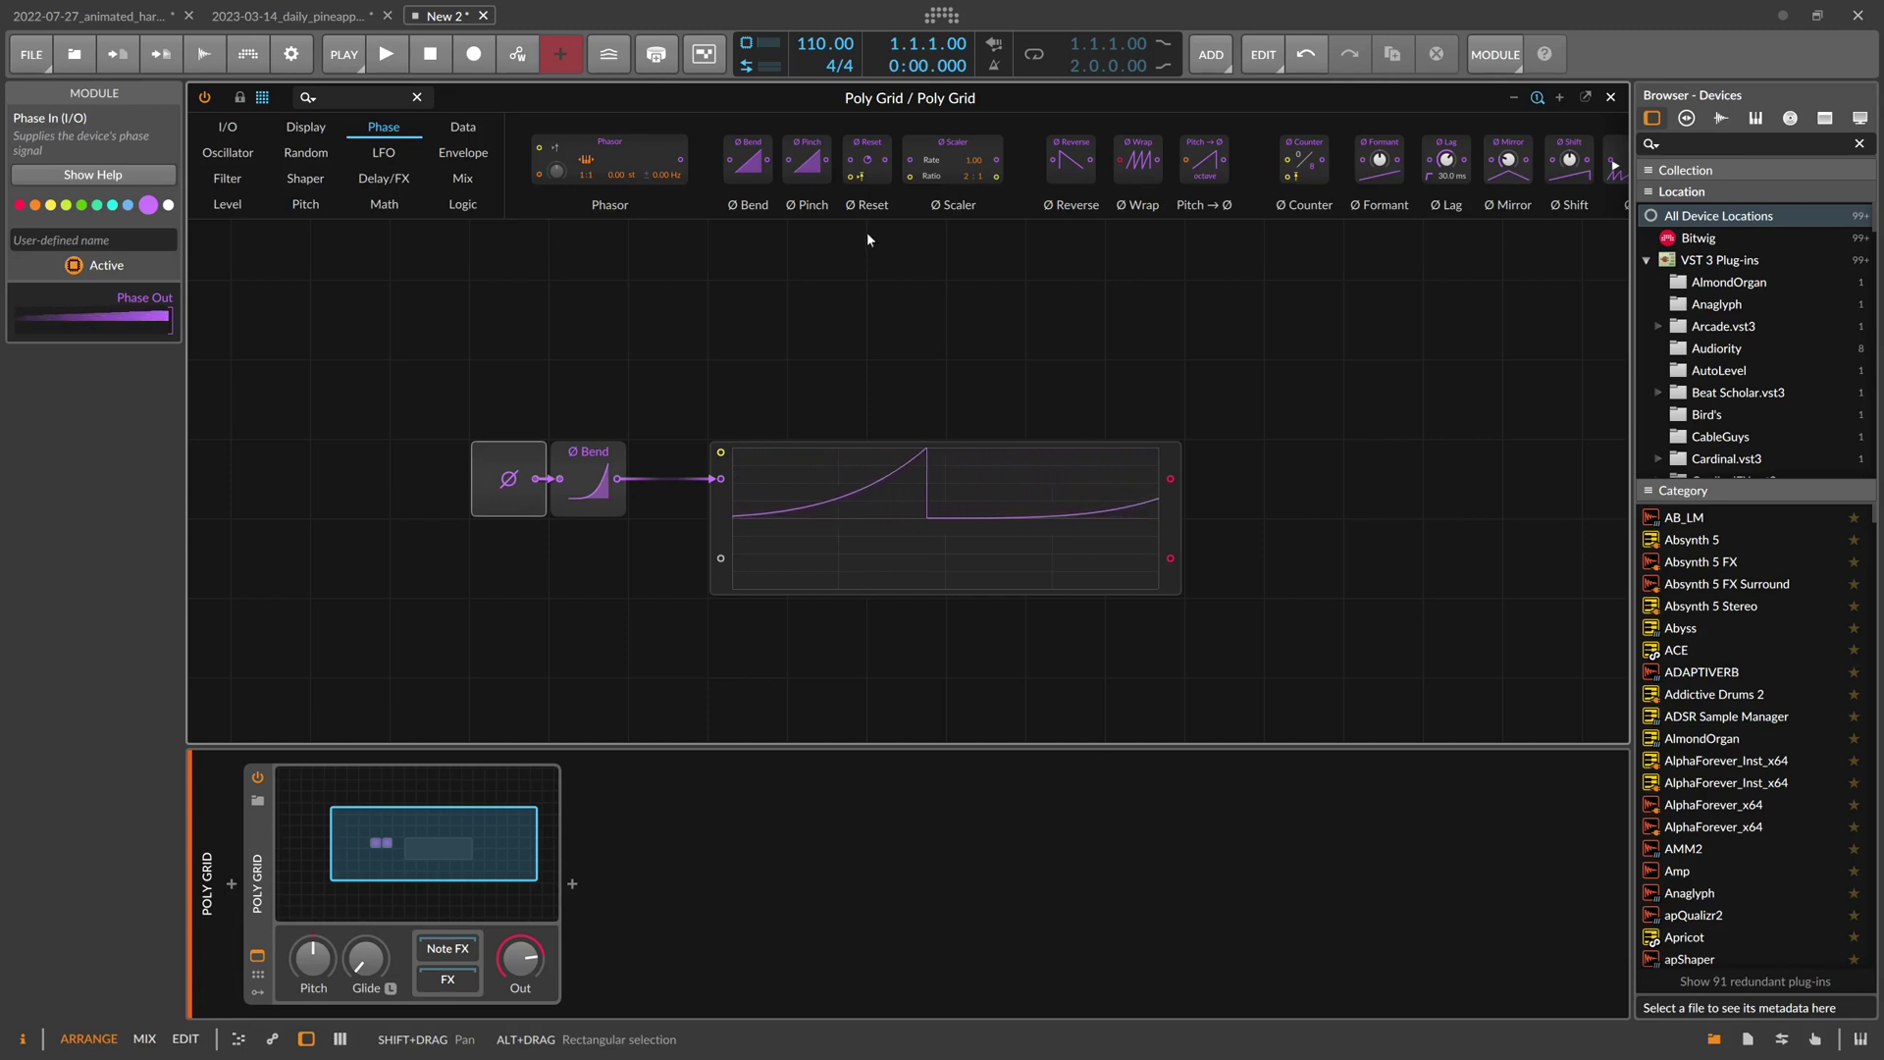
Make room after Phase In and insert a Ø Reverse module between it and Ø Bend
drag(526, 463, 448, 464)
click(569, 457)
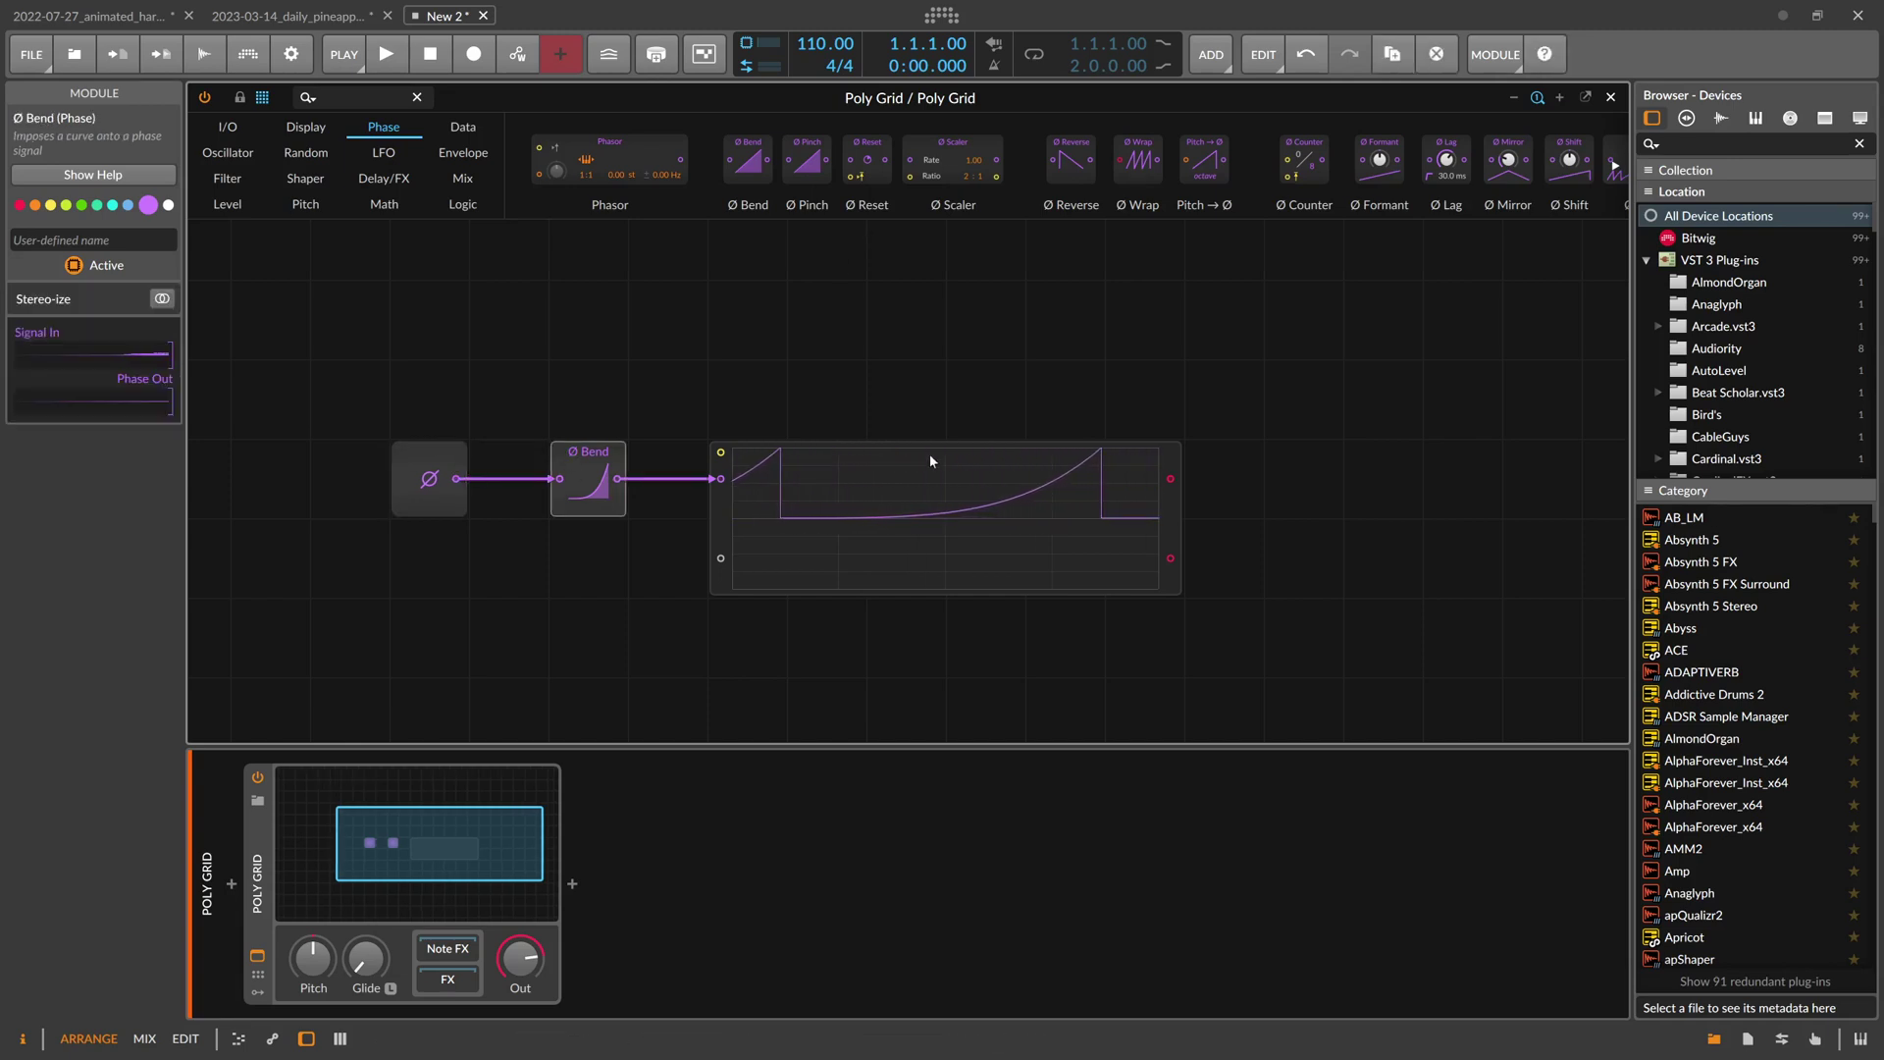
drag(1070, 159, 481, 476)
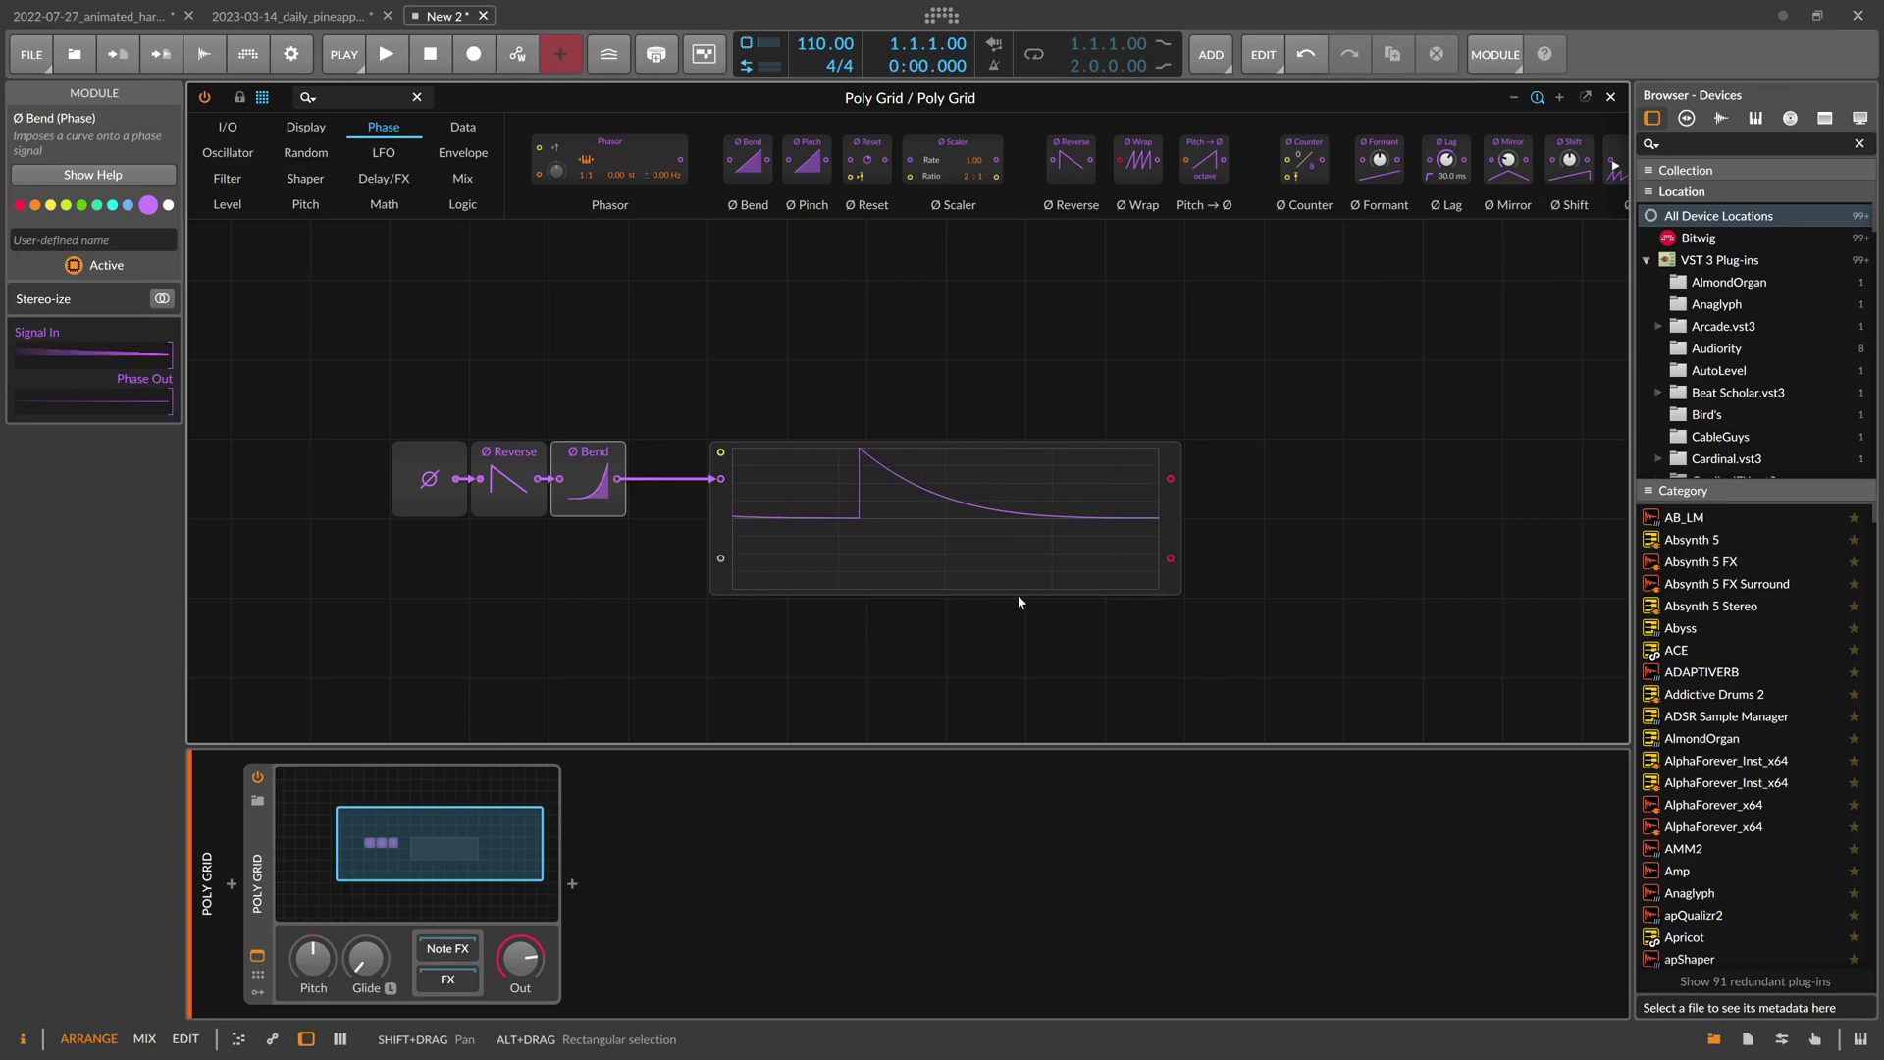
scroll(839, 465, left, 3)
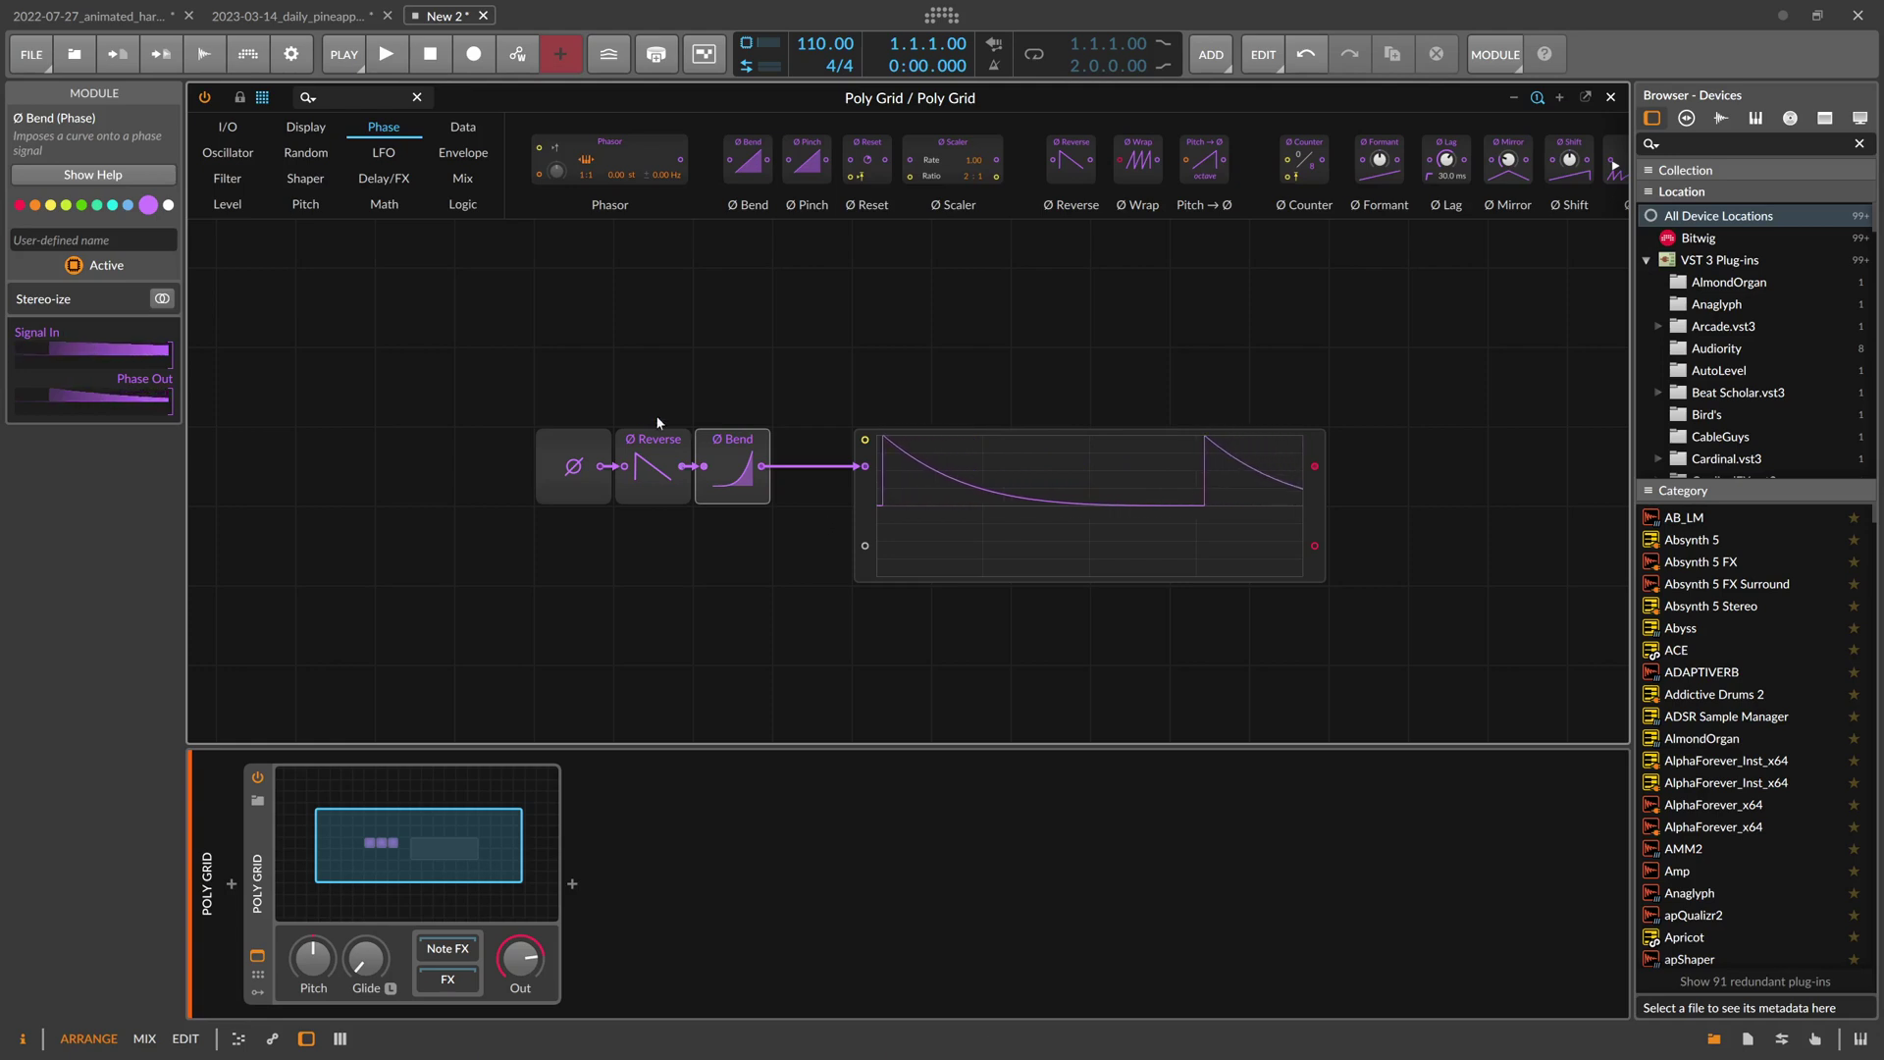
Insert a Select module before Ø Bend, feeding its first input from Phase In and its second from Ø Reverse placed below
drag(578, 462, 498, 462)
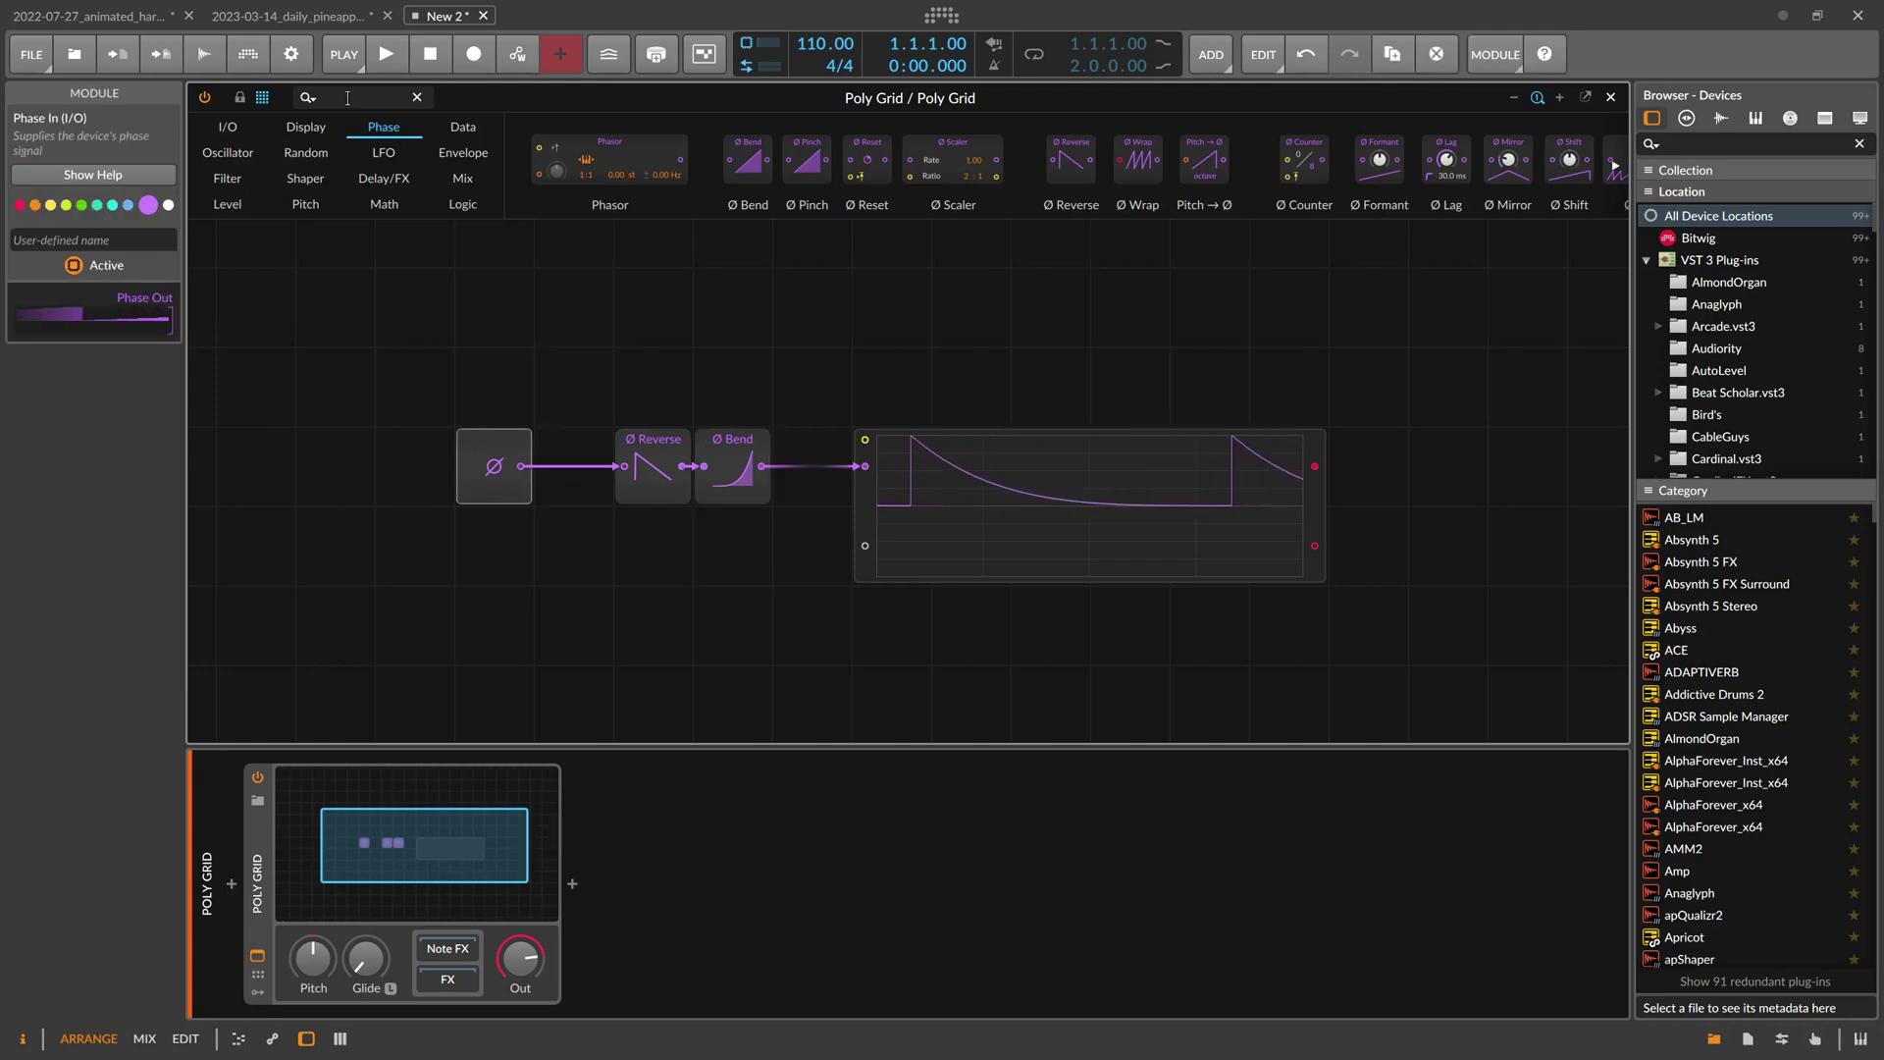
text(se)
drag(238, 167, 702, 473)
drag(665, 487, 706, 493)
drag(577, 559, 657, 559)
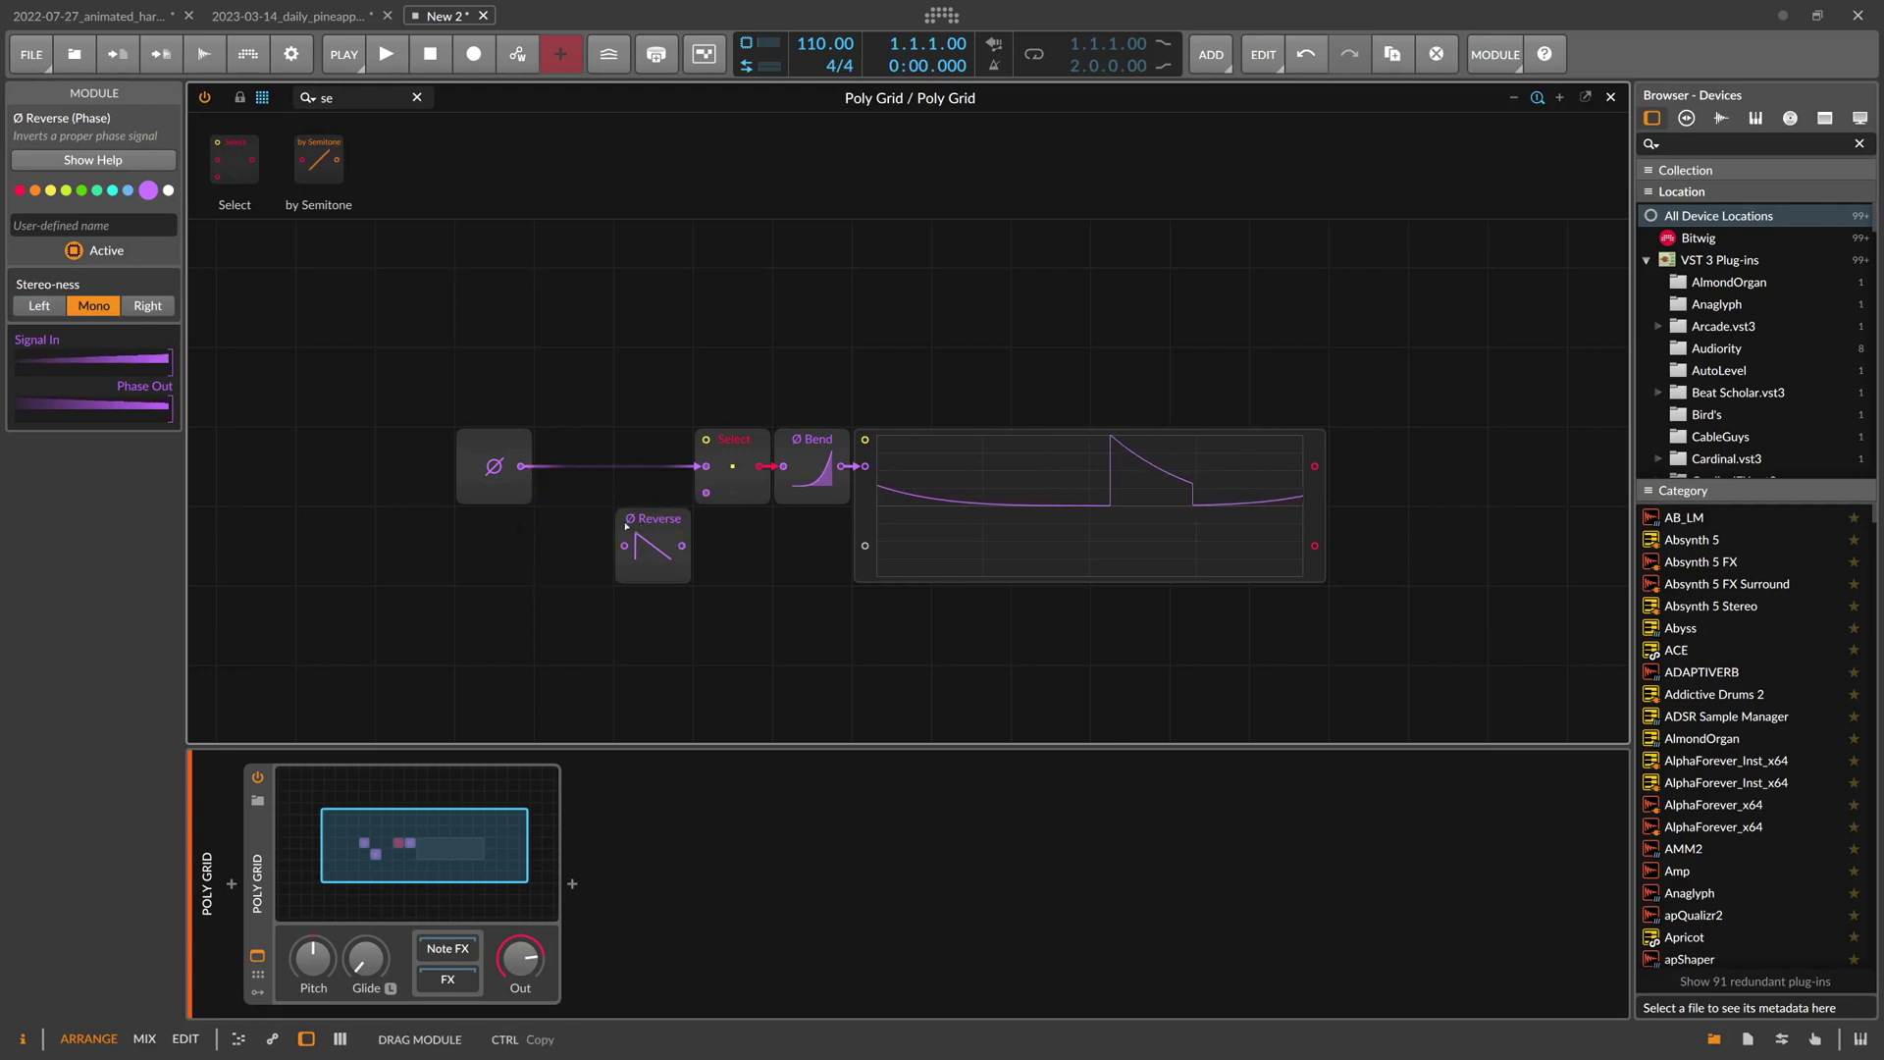
Search the grid modules for "butt" and place a Button above Select so that it drives the select input
click(633, 403)
key(BackSpace)
key(BackSpace)
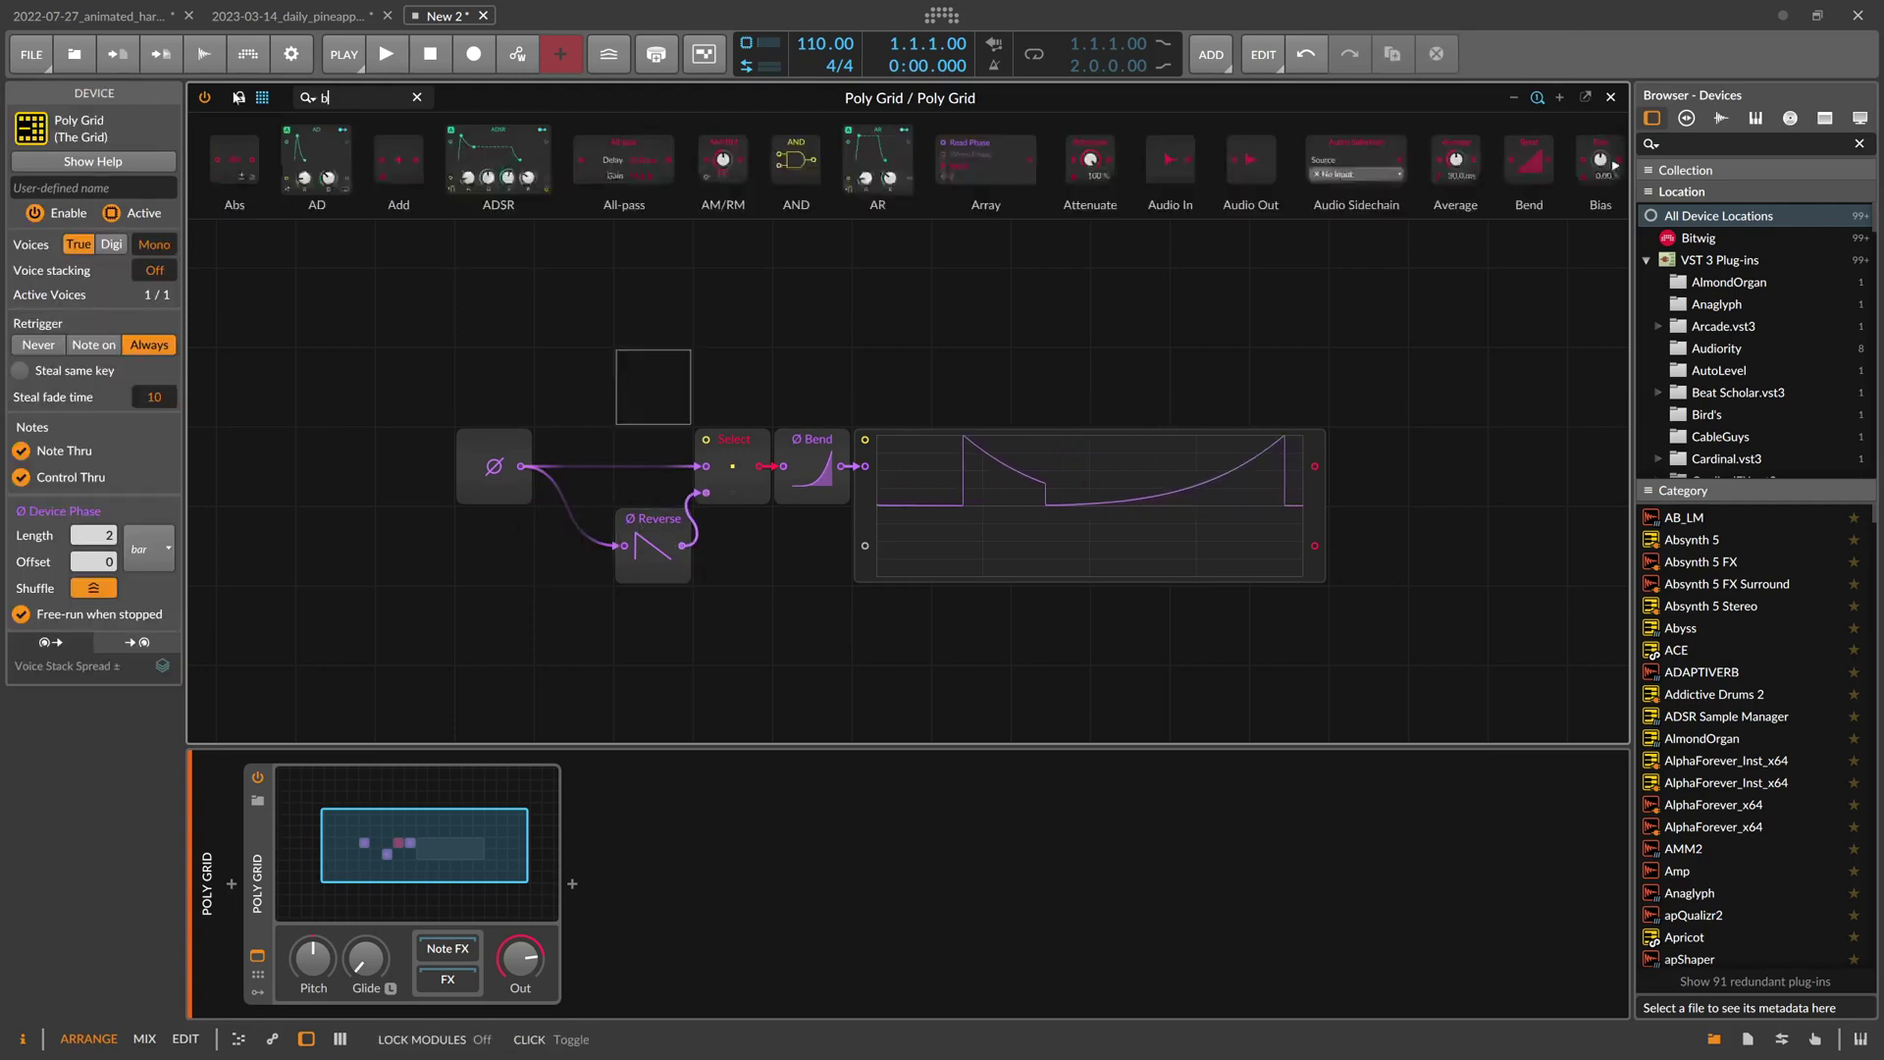
text(butt)
drag(236, 157, 705, 438)
click(734, 475)
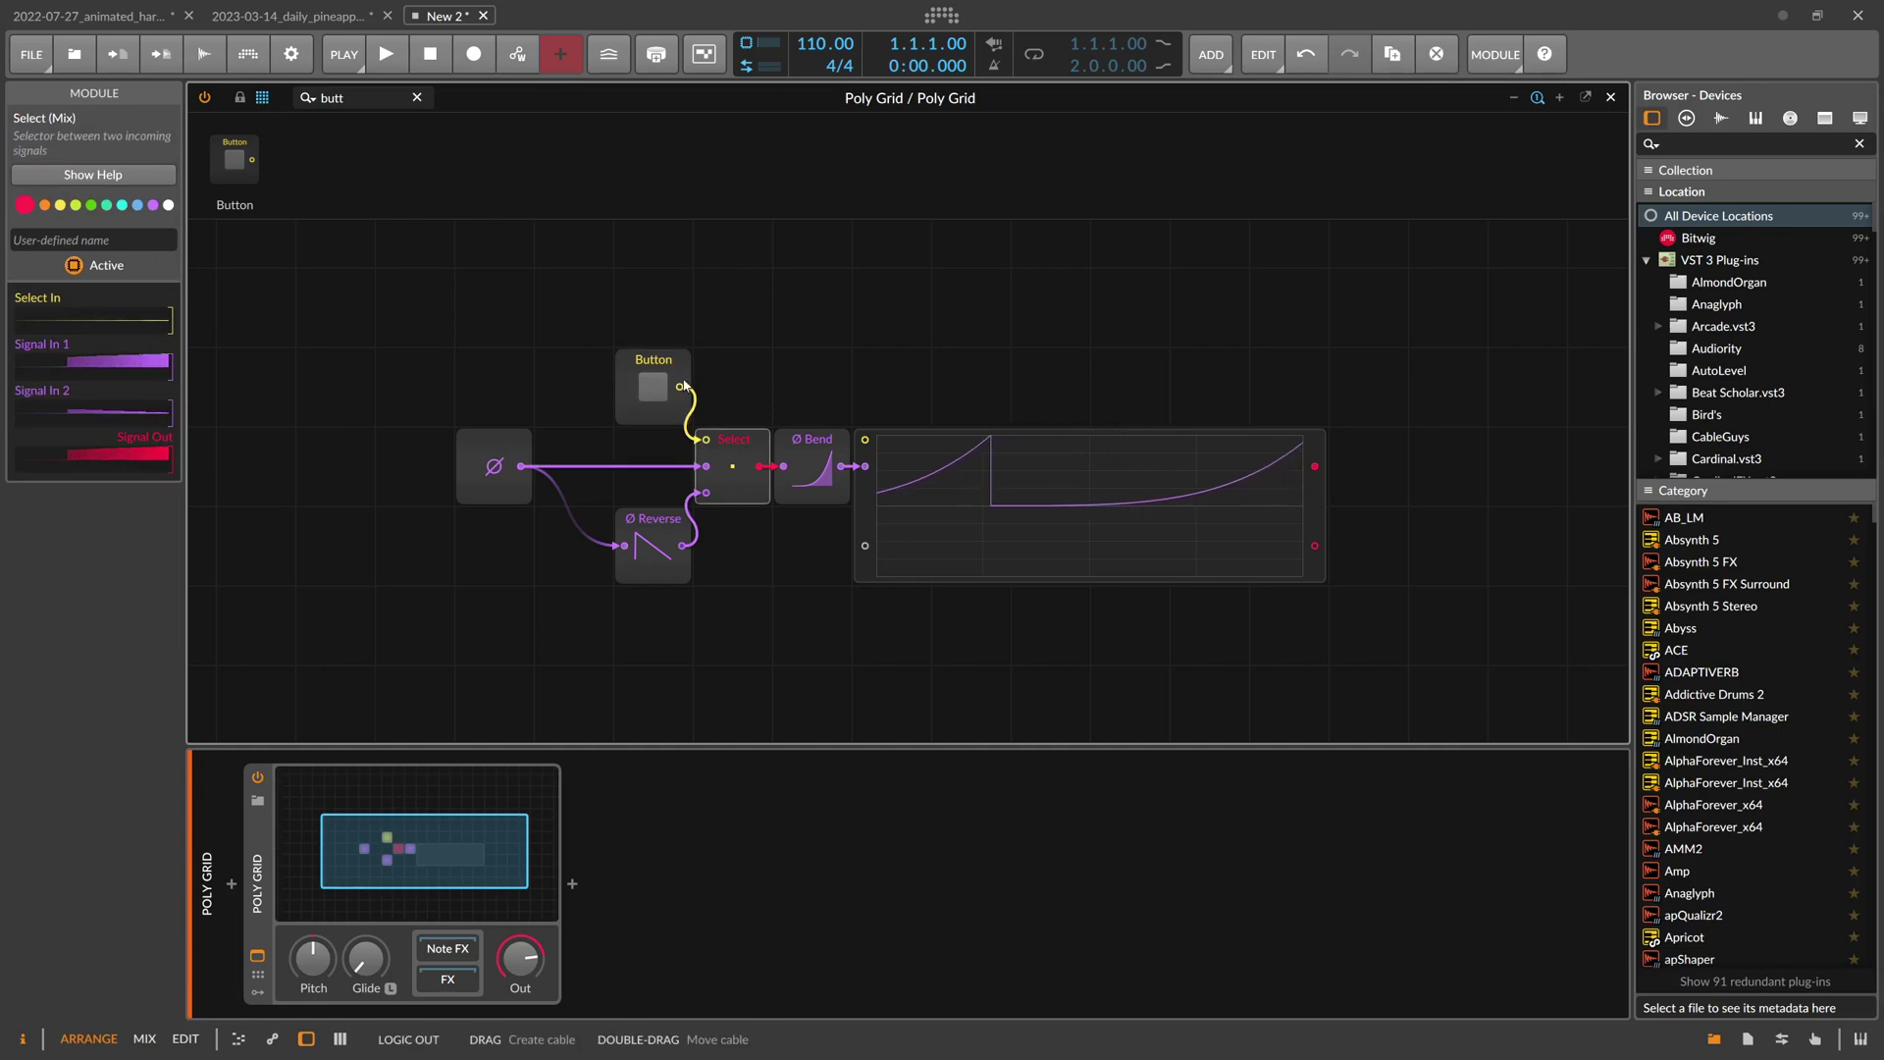
Name the Button module Direction, label its on state Impact and off state Riser, and switch it to Impact
click(652, 404)
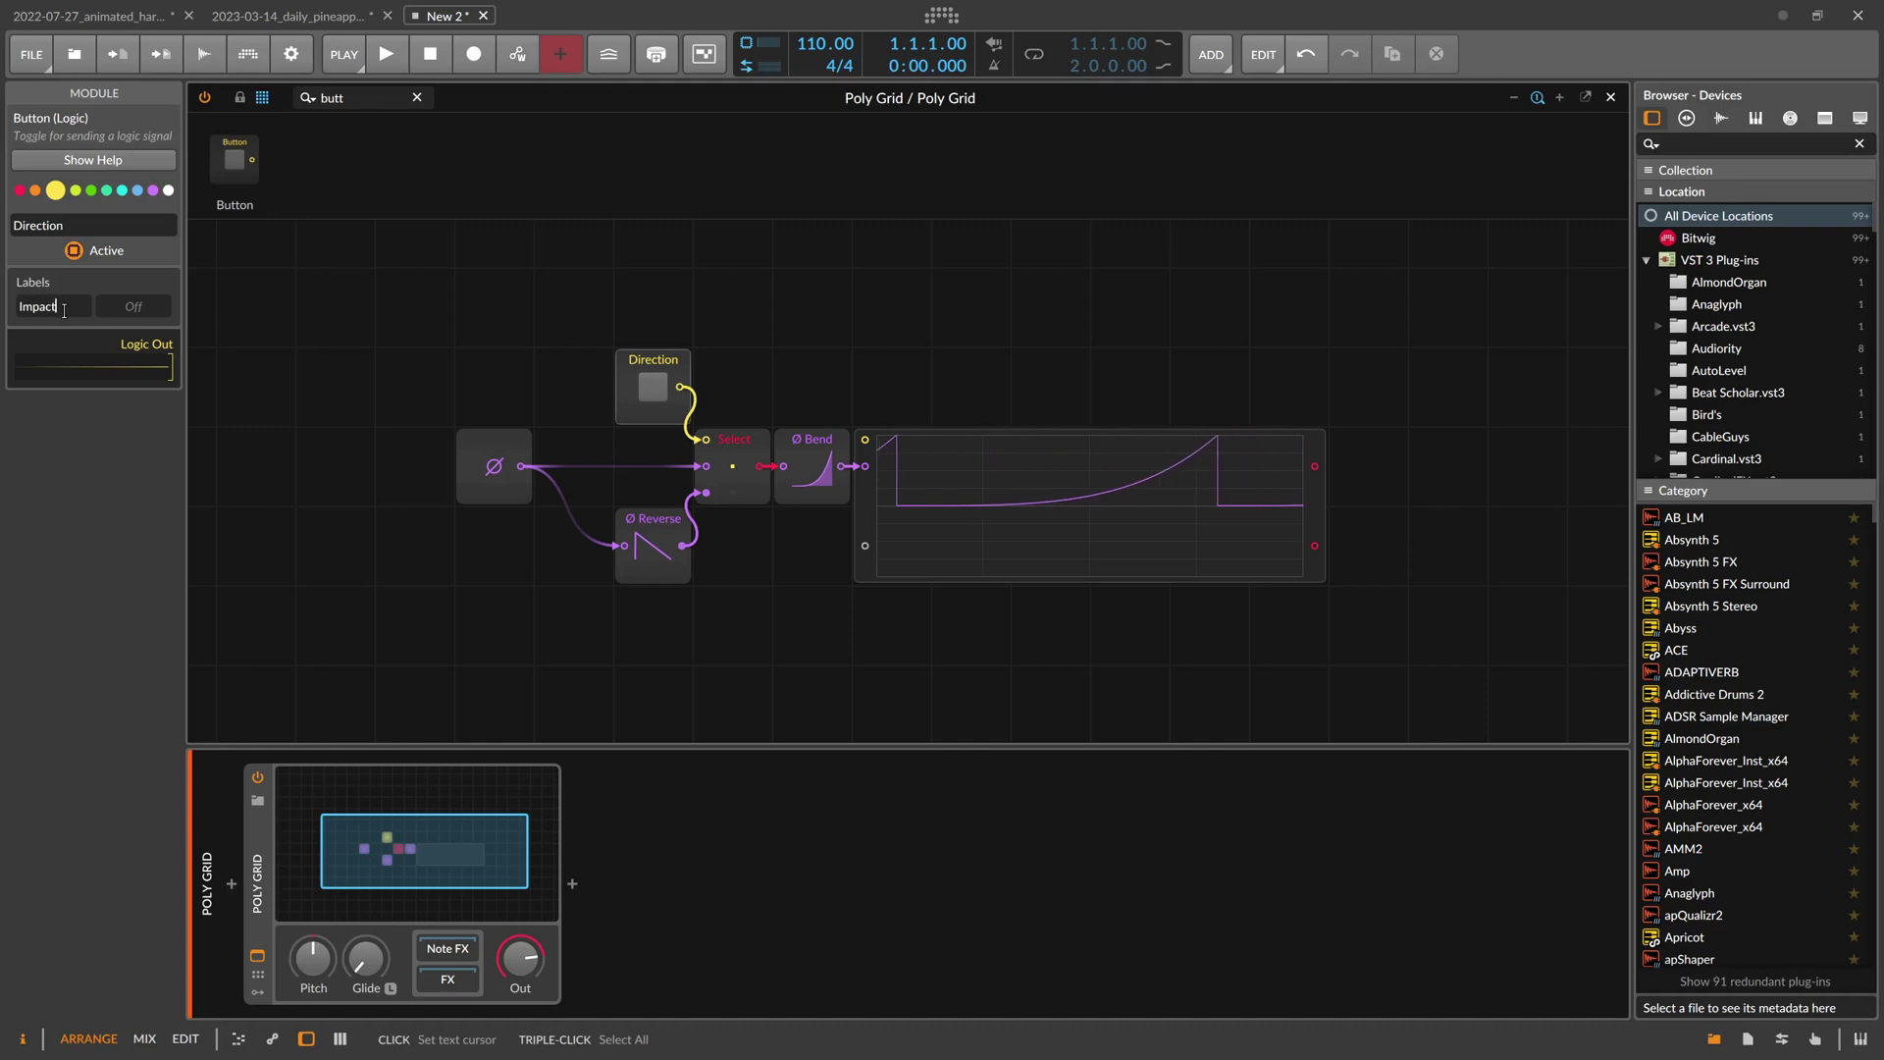
key(Return)
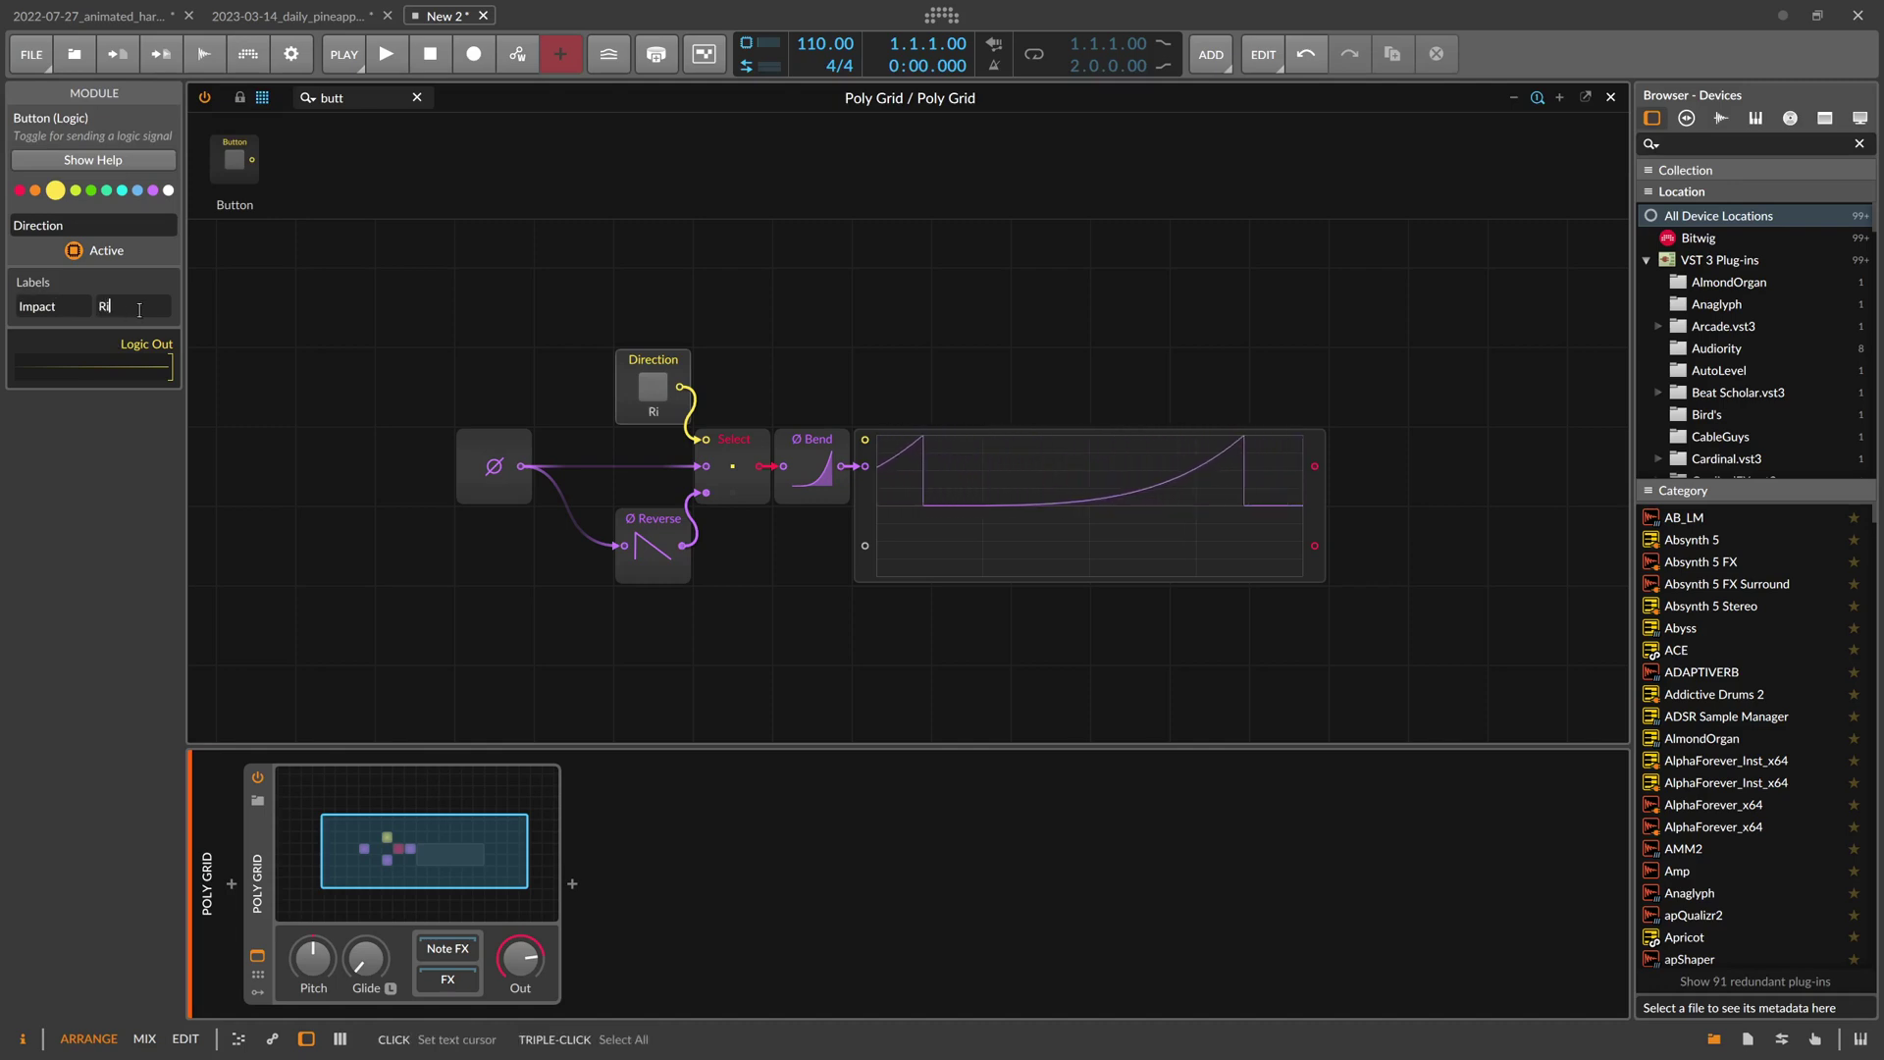
click(738, 362)
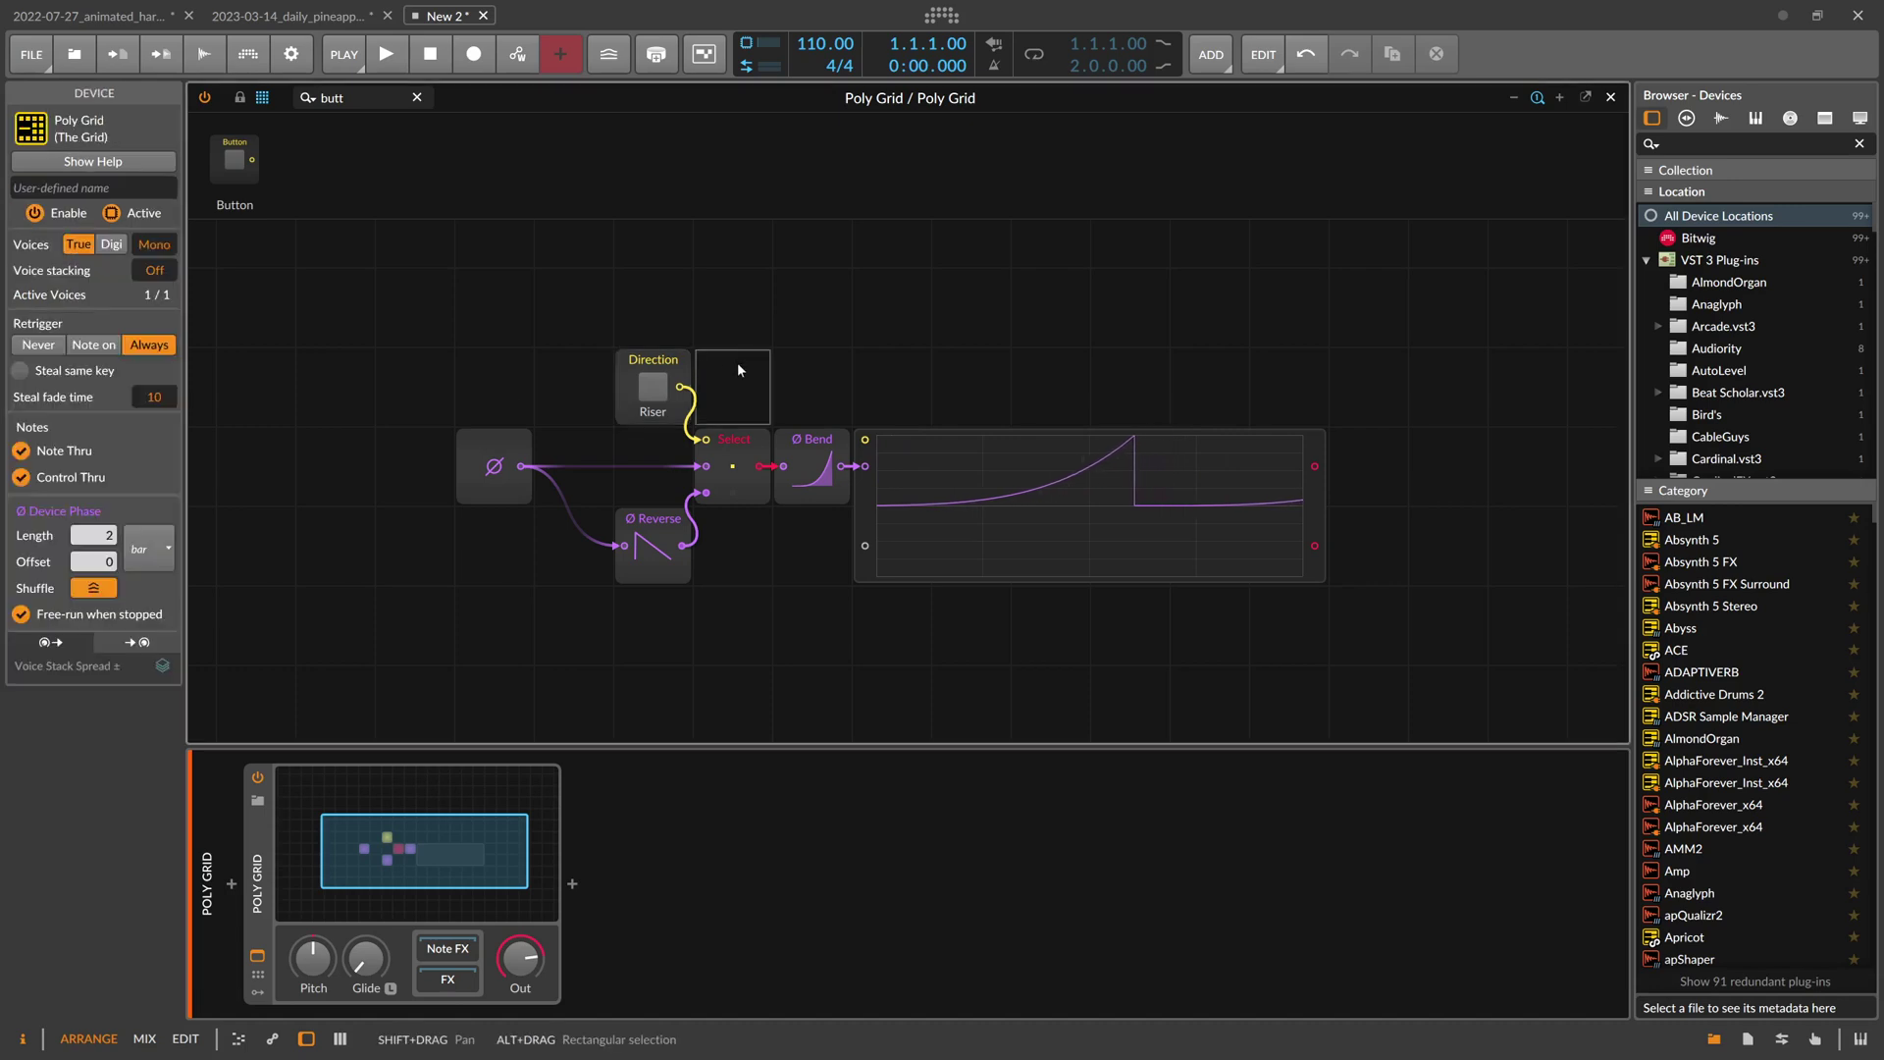
click(652, 386)
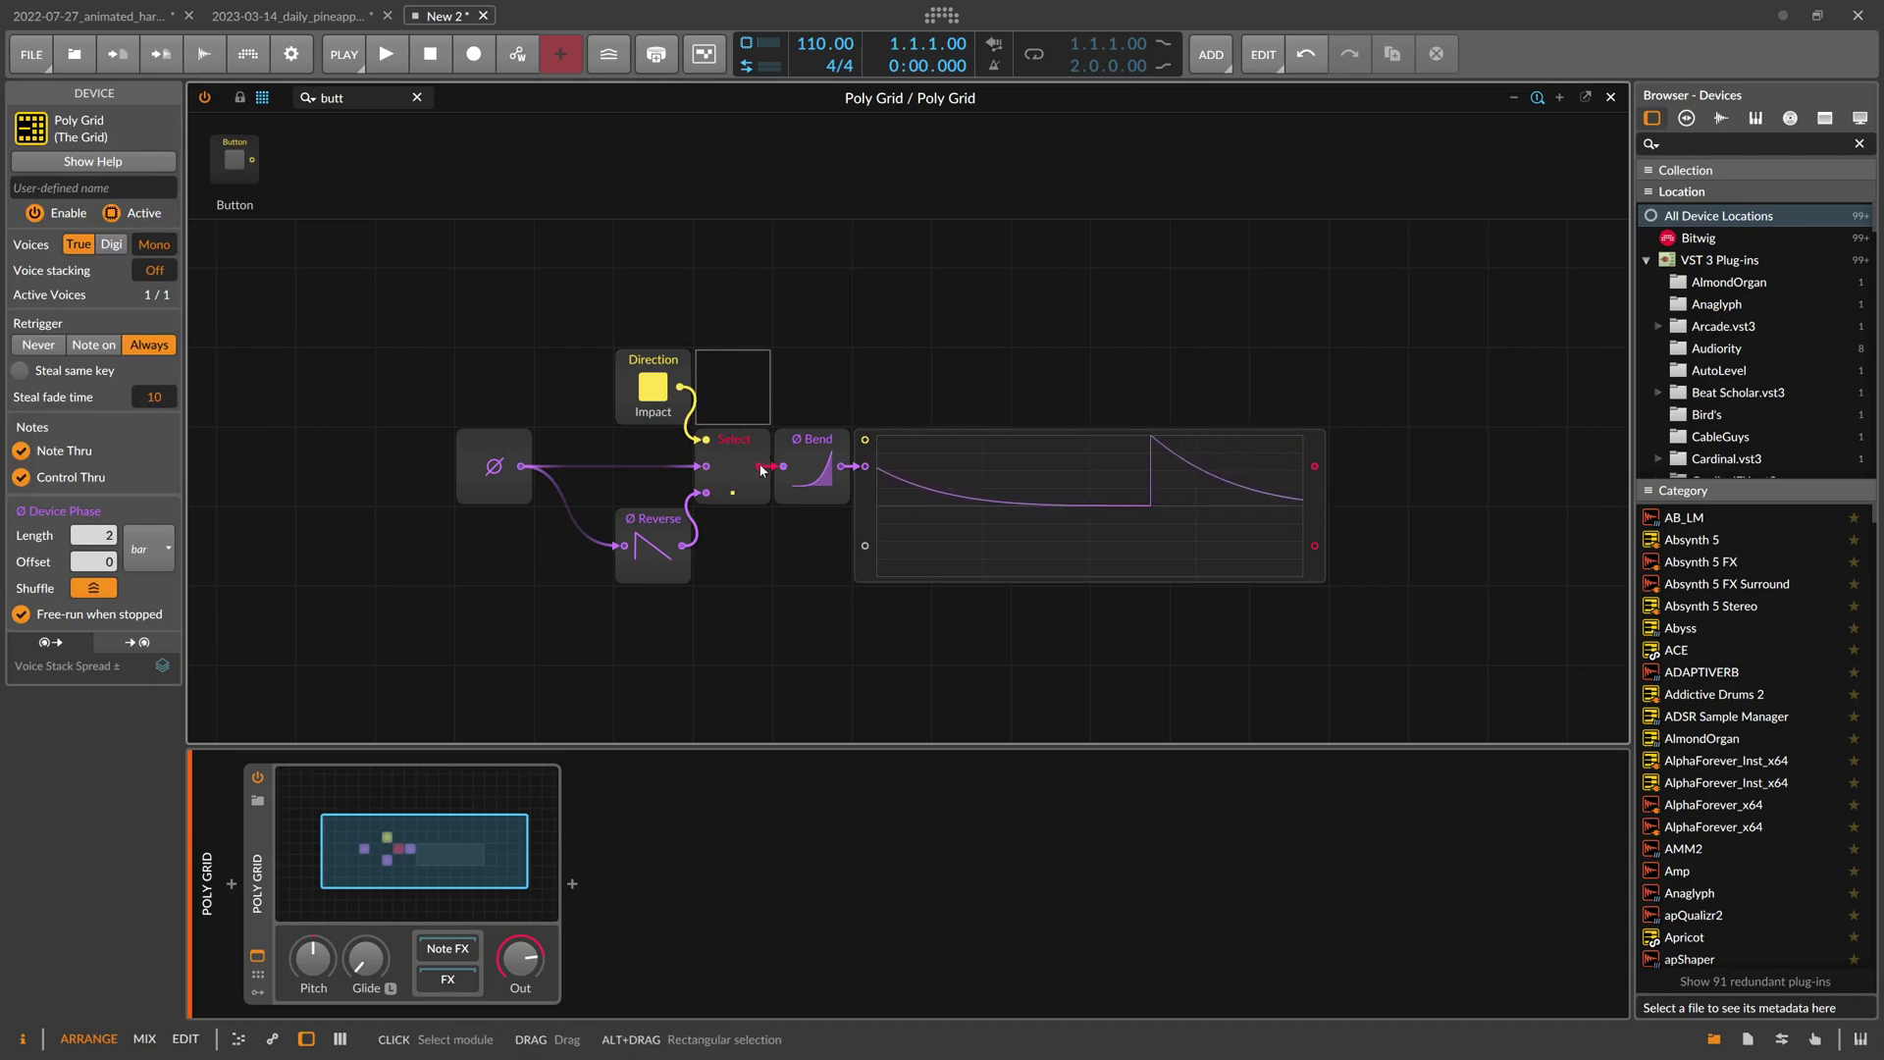
Add a Macro modulator named Bend to the Poly Grid and map it to the Ø Bend amount at 1.000
click(791, 485)
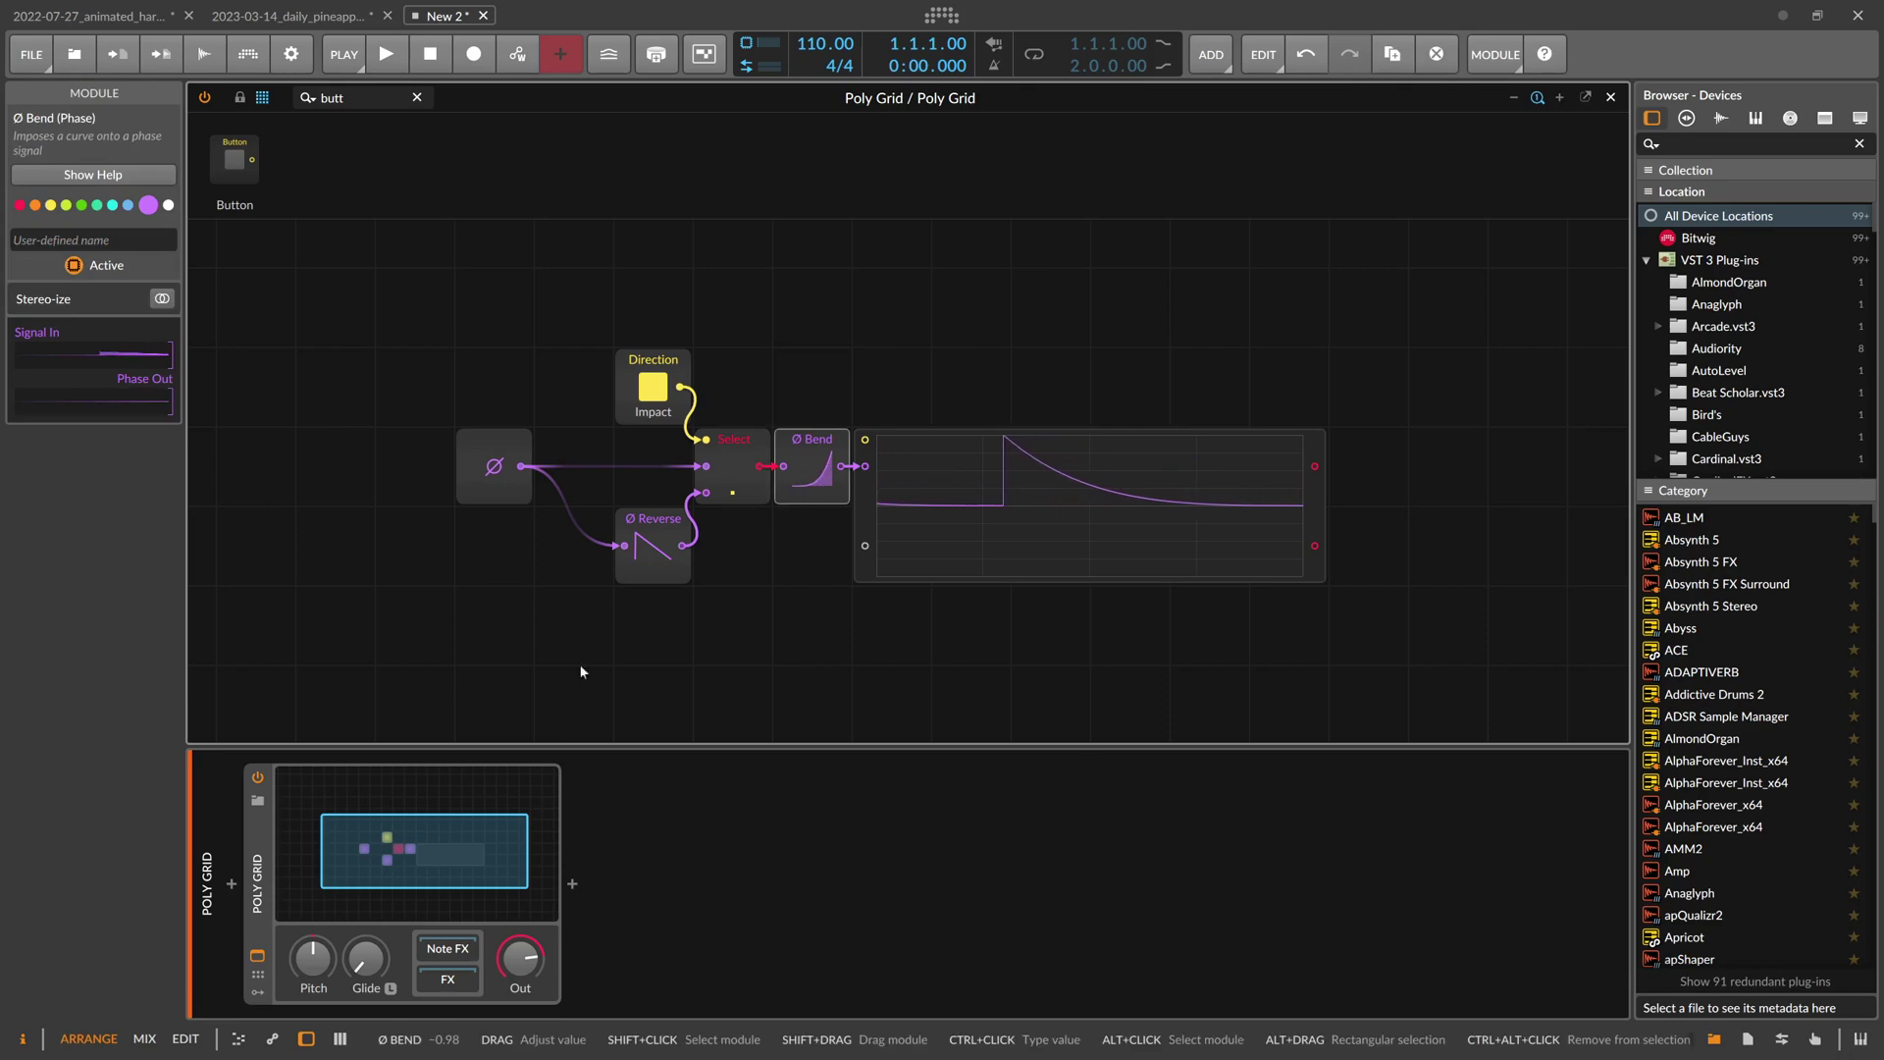
click(292, 805)
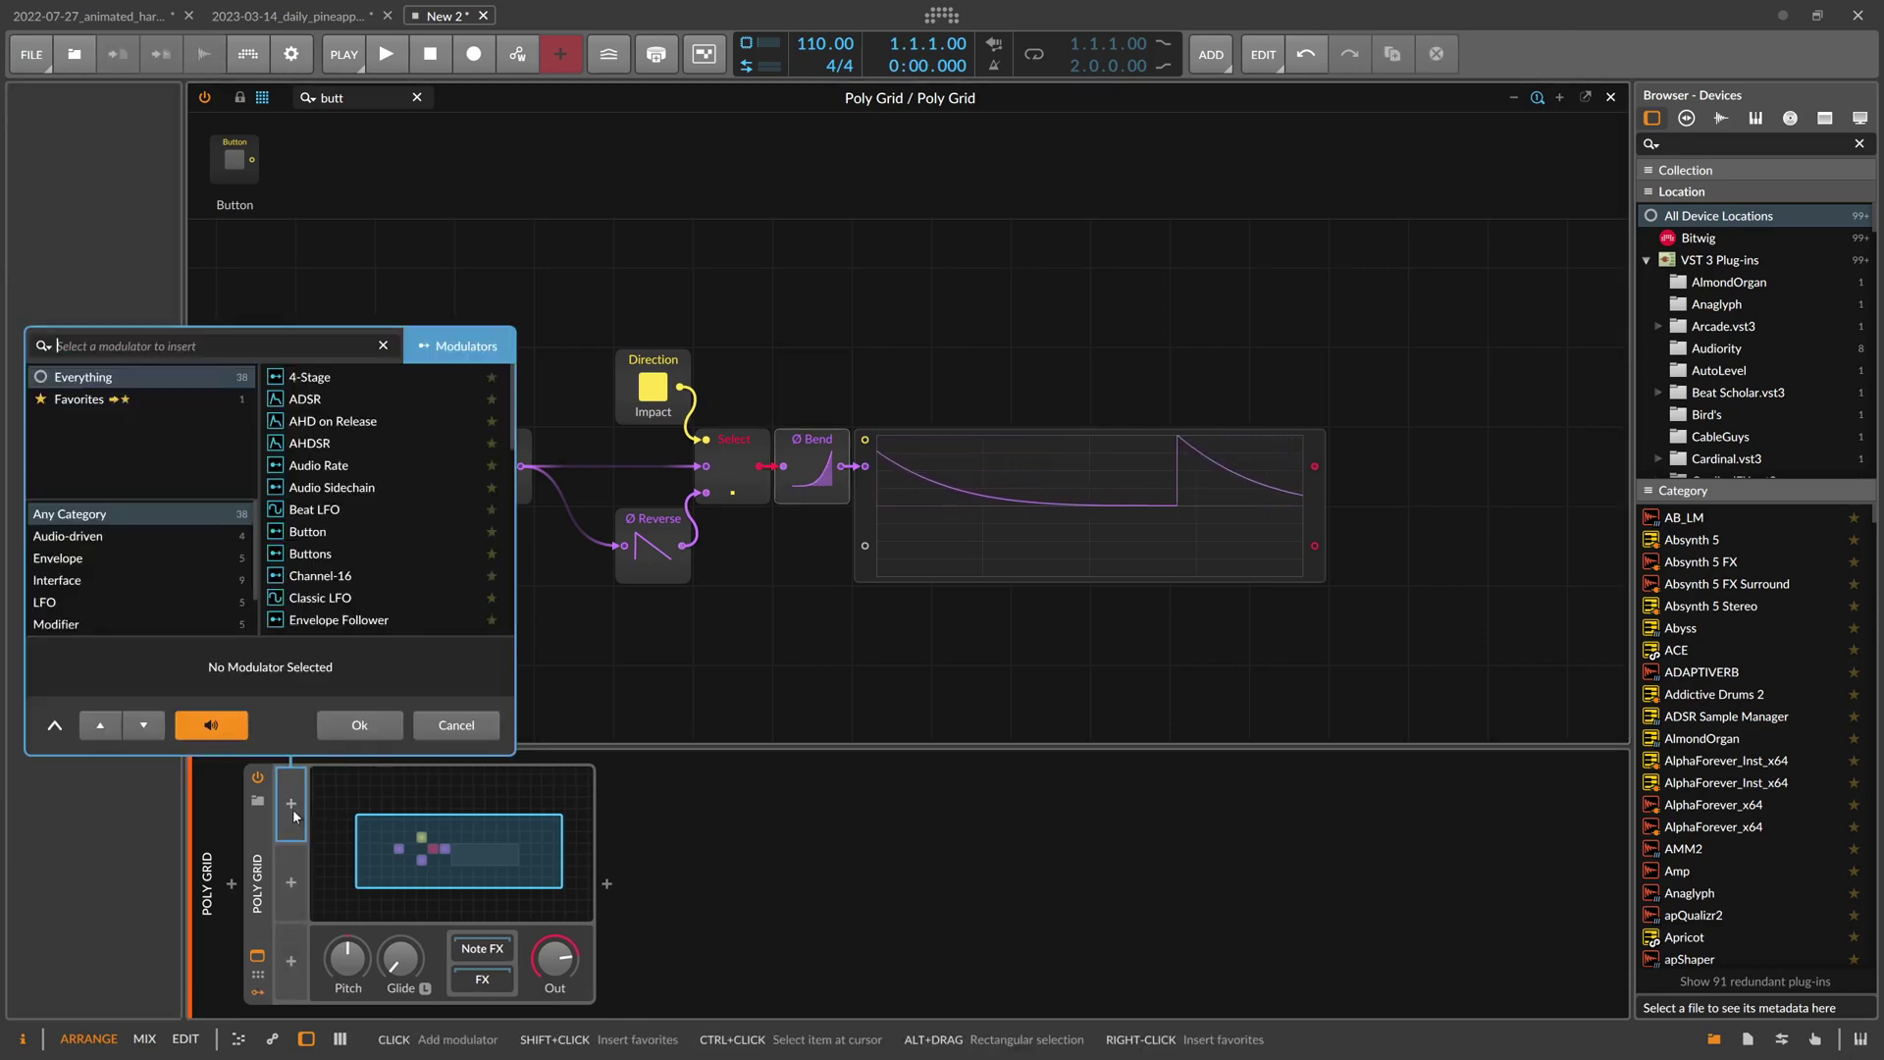
text(macro)
key(Return)
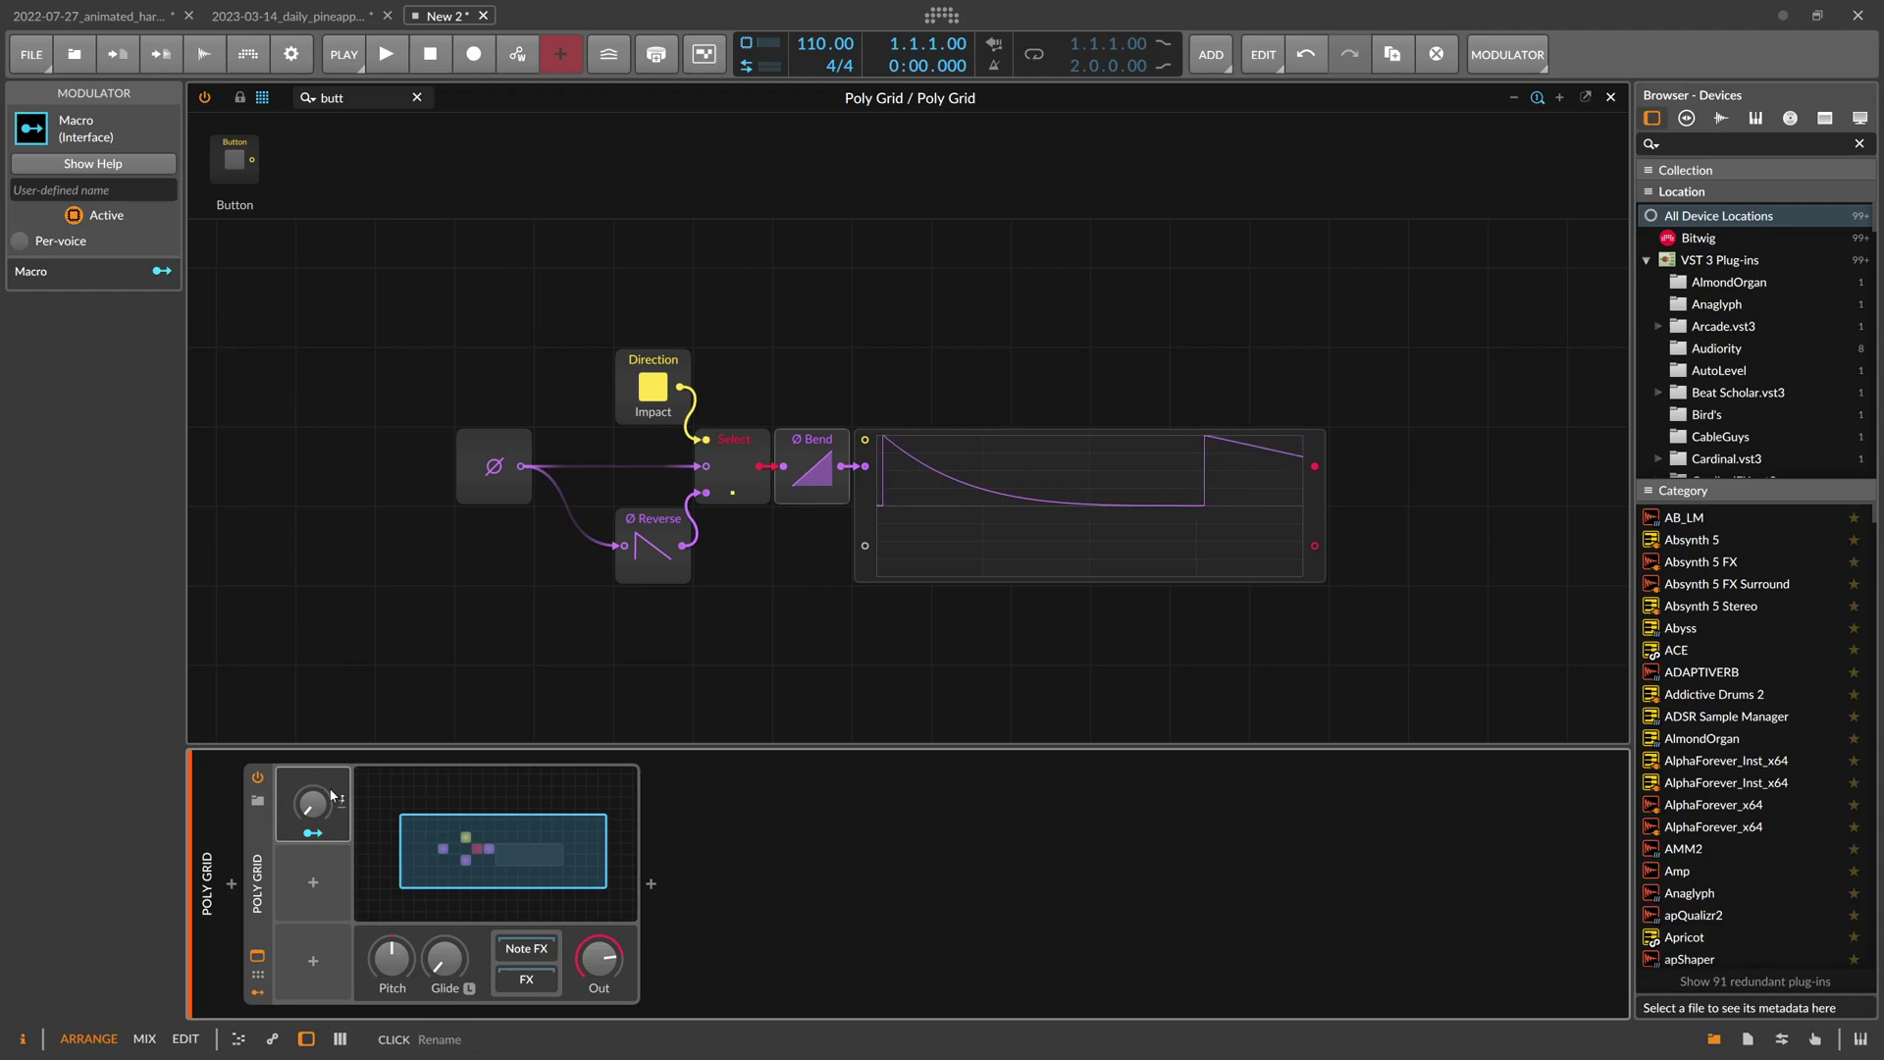
drag(312, 832, 813, 407)
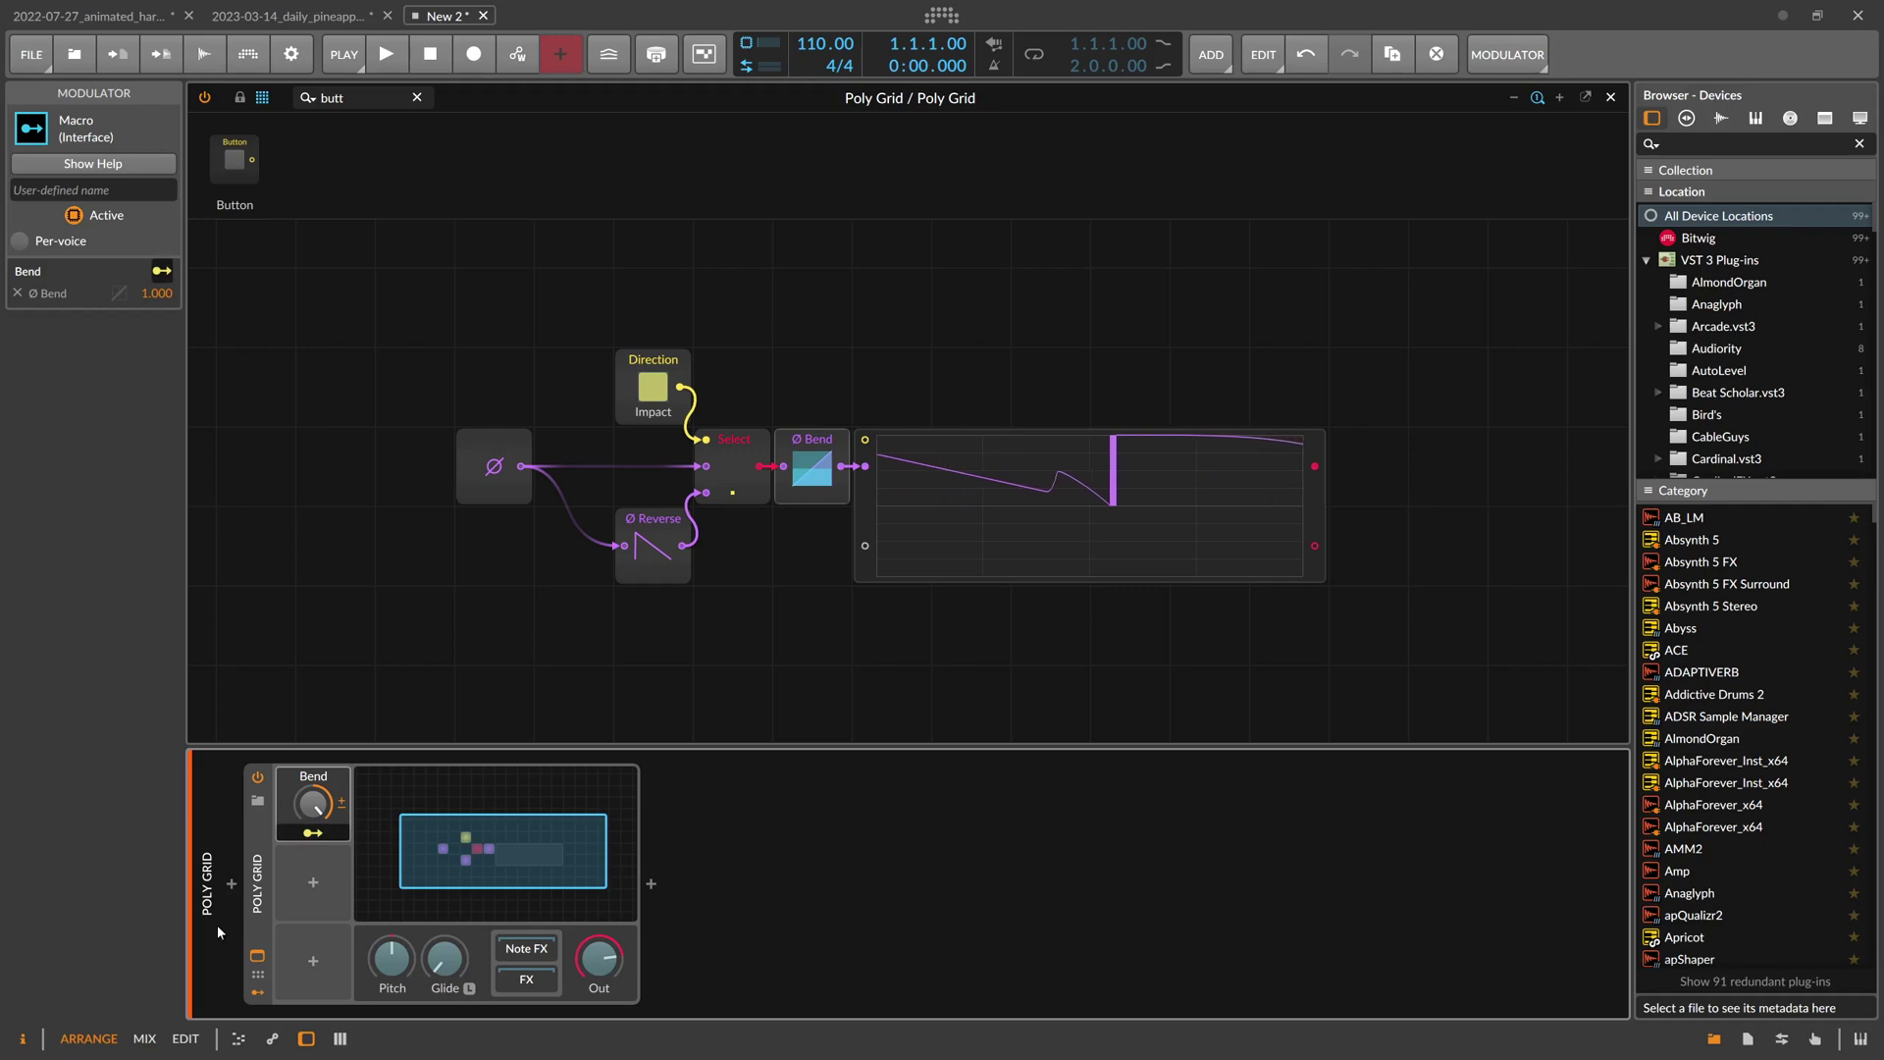
drag(317, 806, 317, 802)
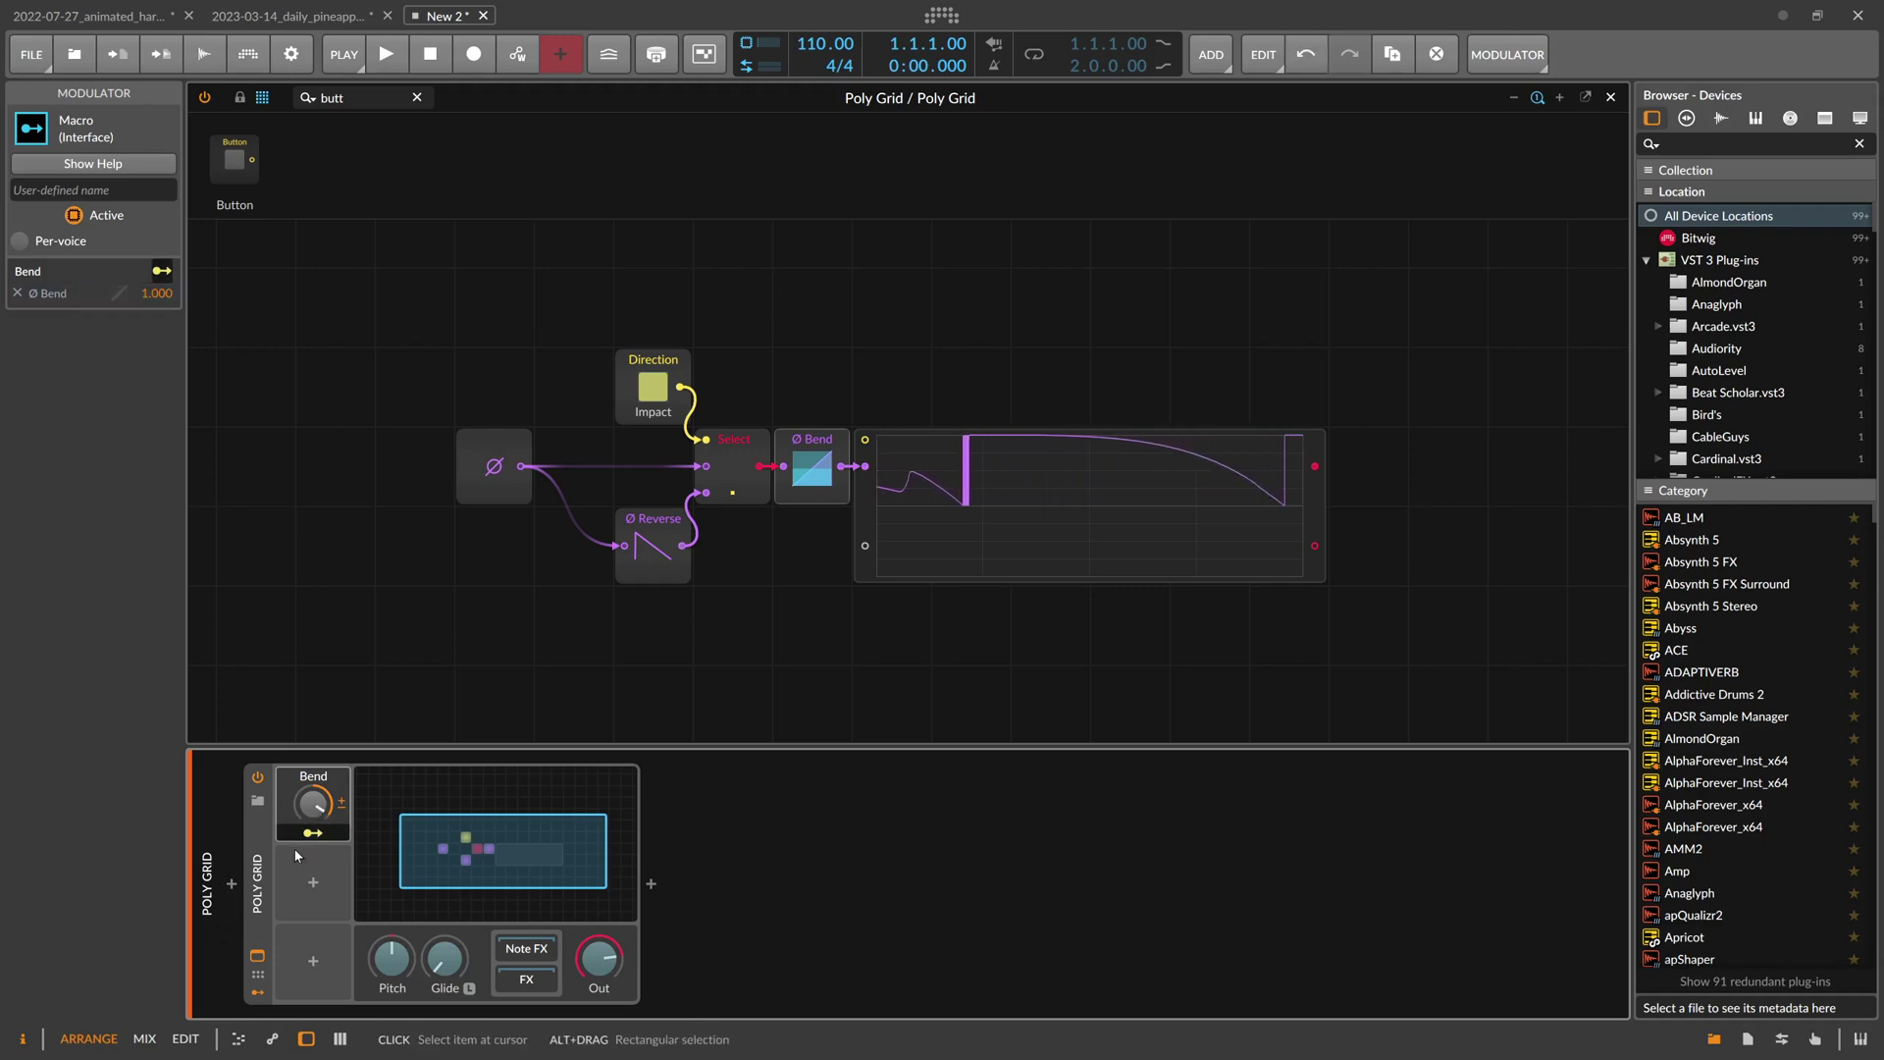
Add a Button modulator in the slot below the Bend macro and map it to the grid's Direction button at 1.000
click(315, 880)
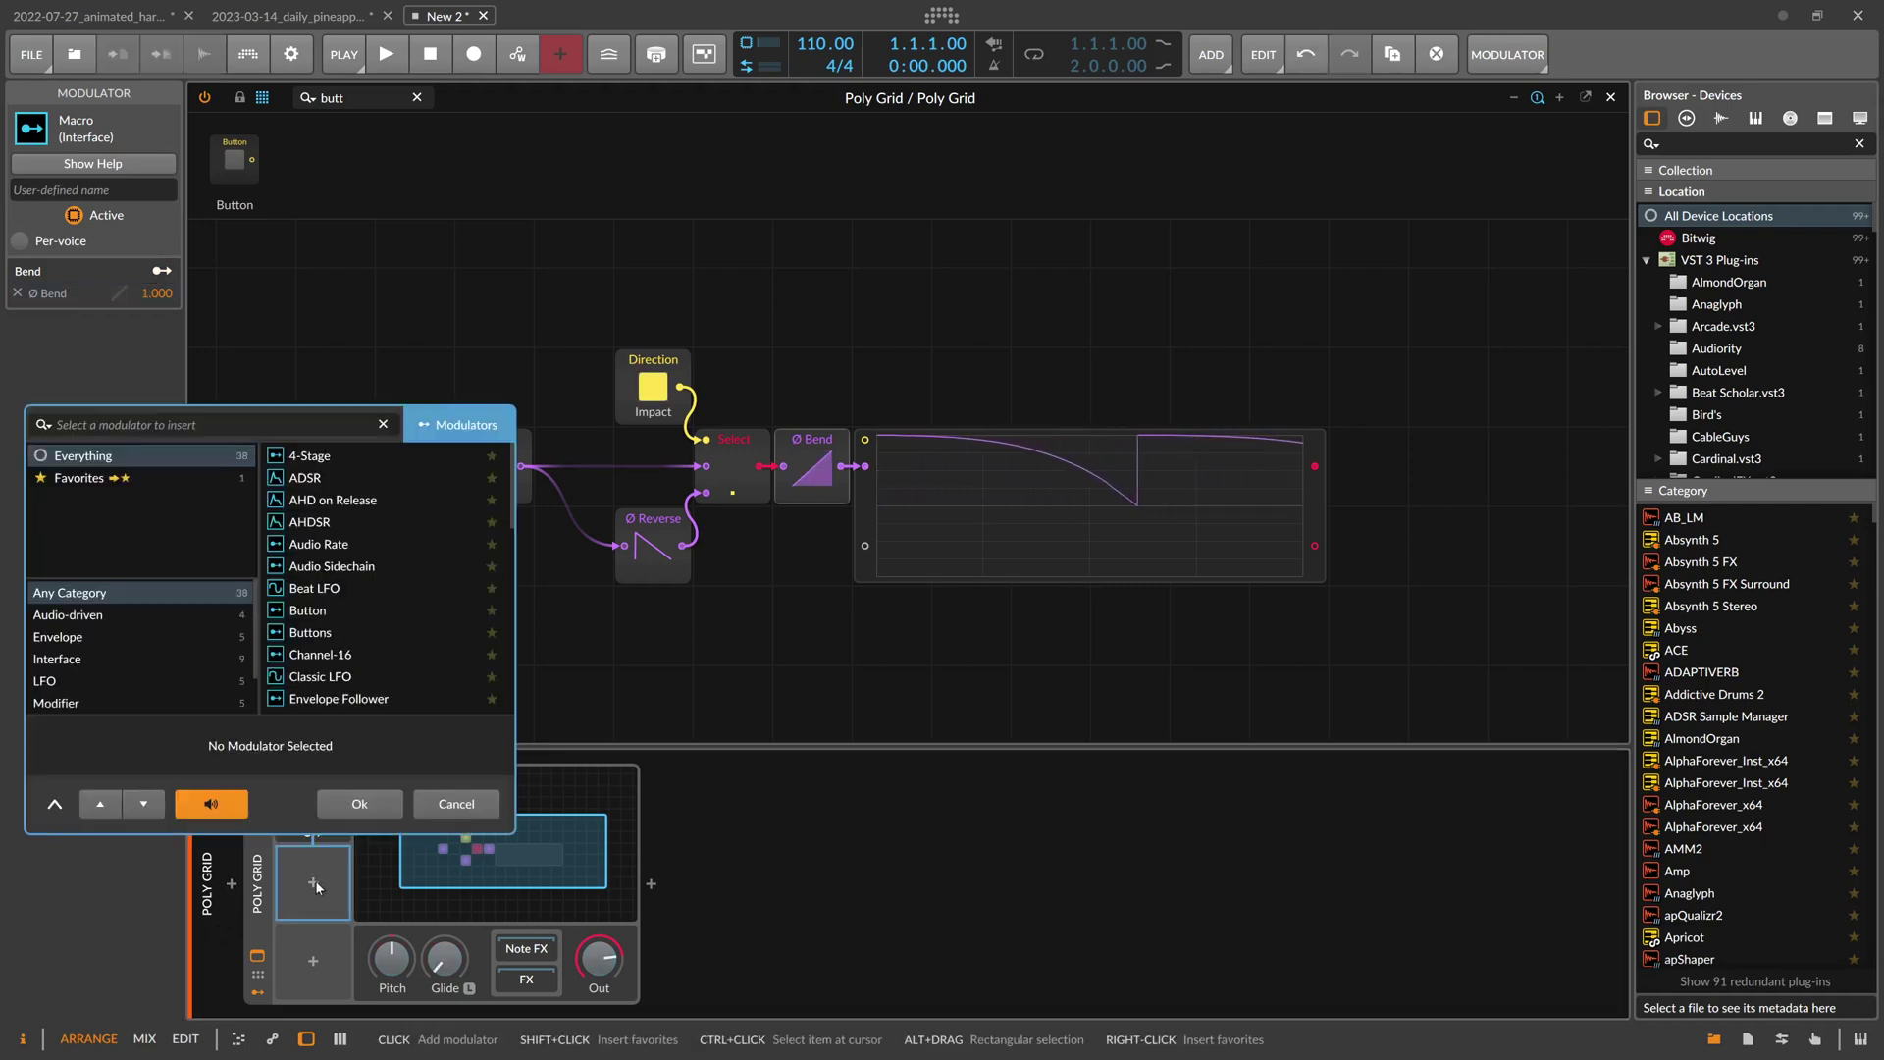
text(butt)
key(Down)
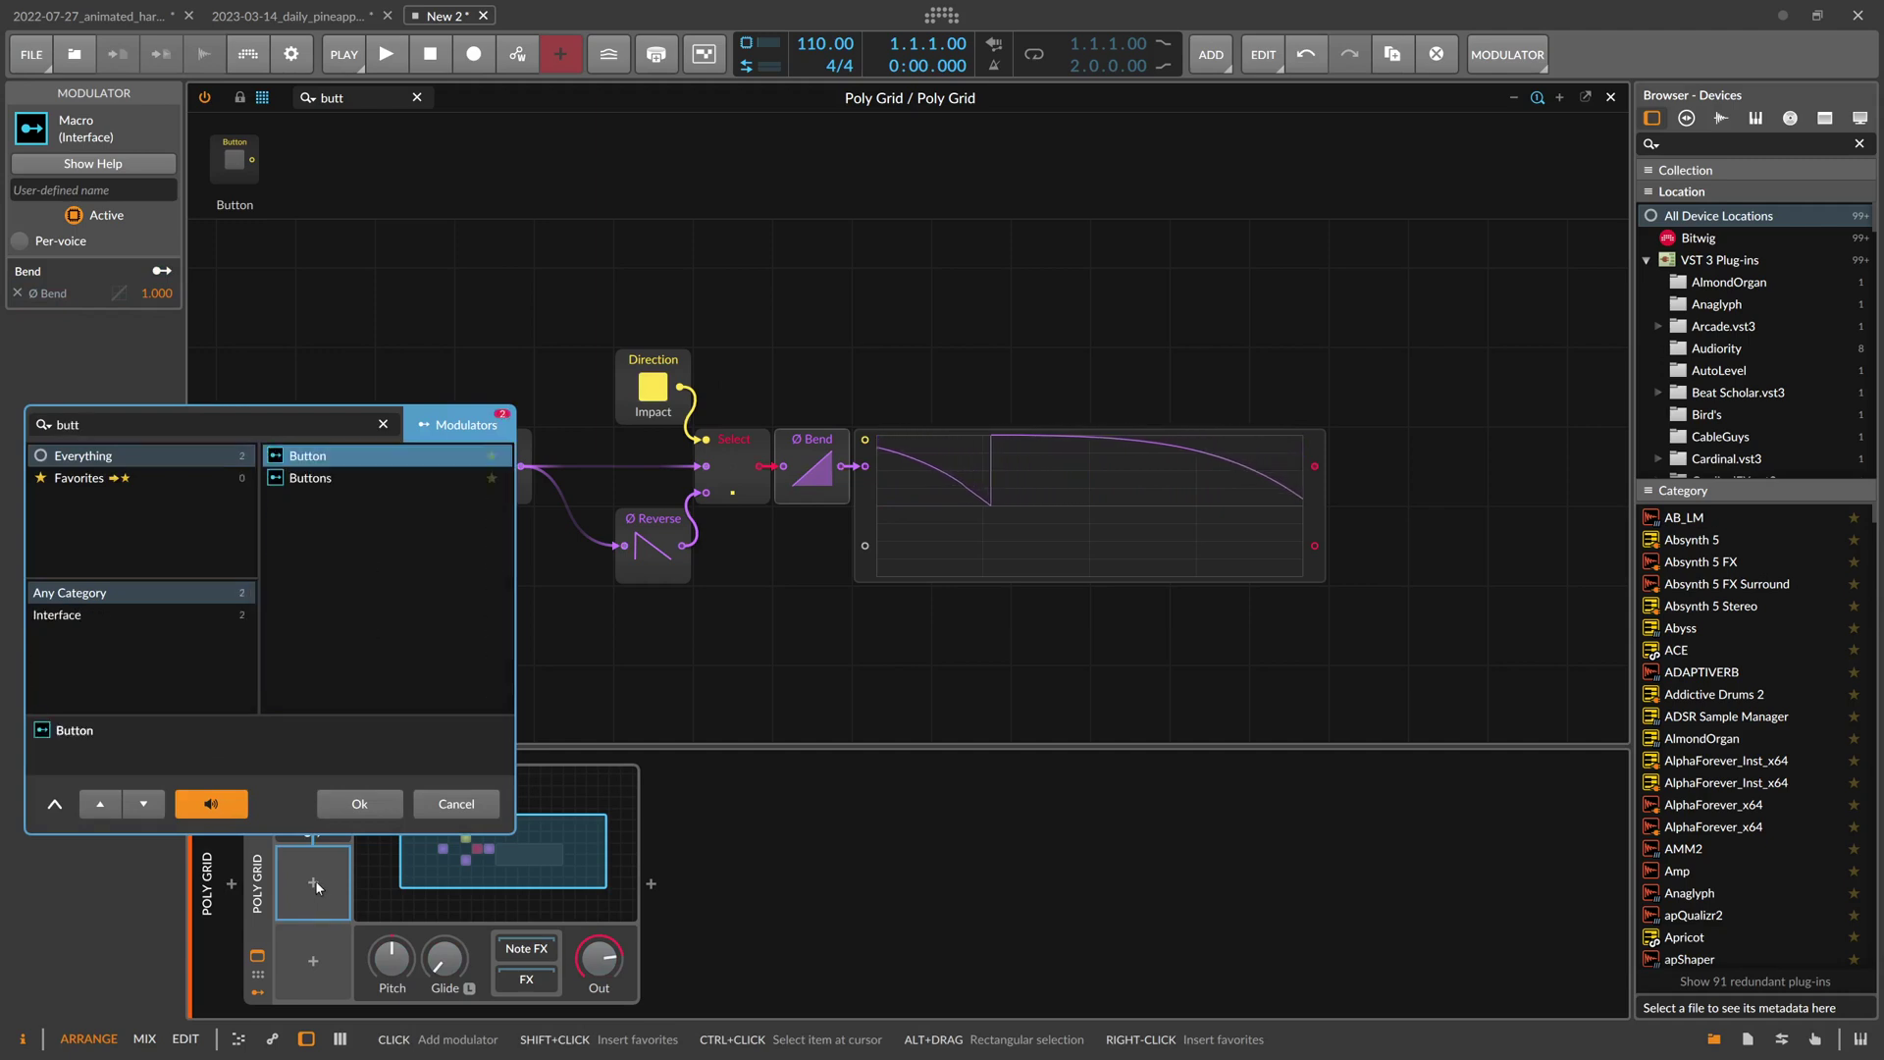
key(Return)
click(652, 385)
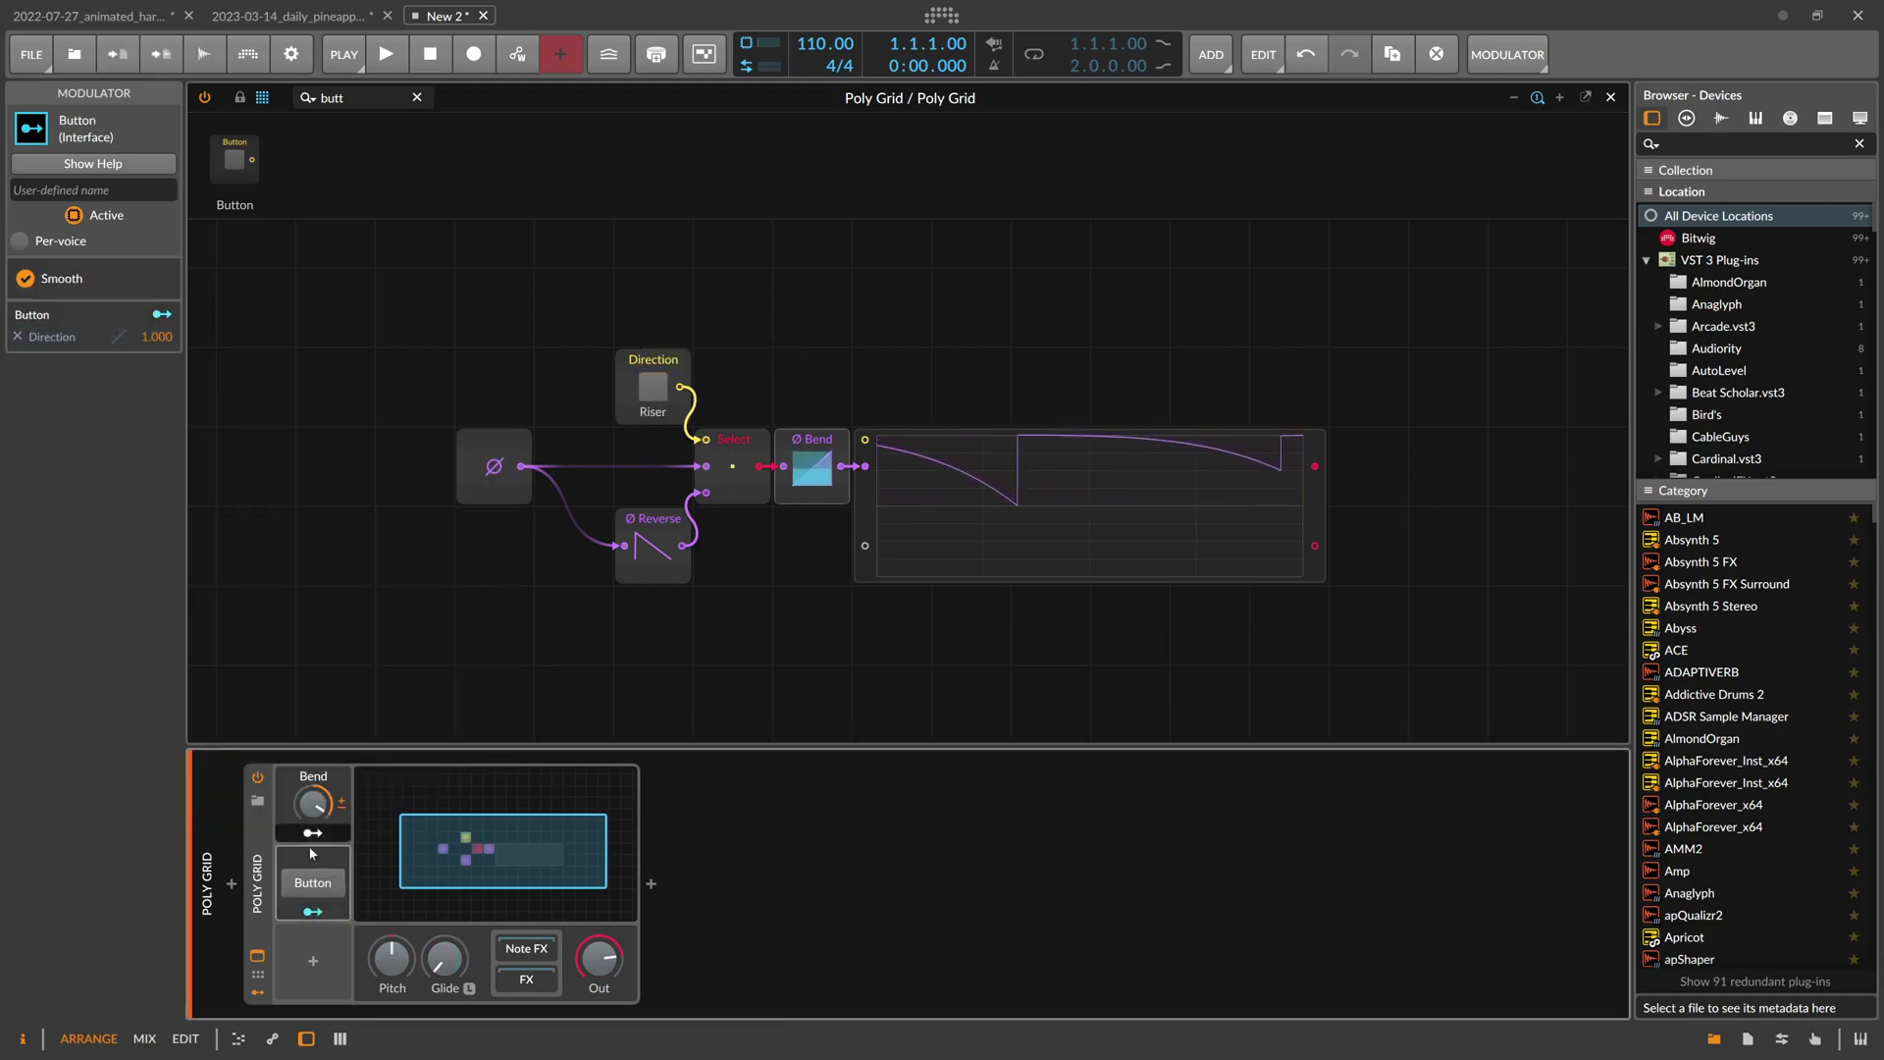
Rename the Button modulator as Direction and toggle it to test switching between riser and impact
click(310, 871)
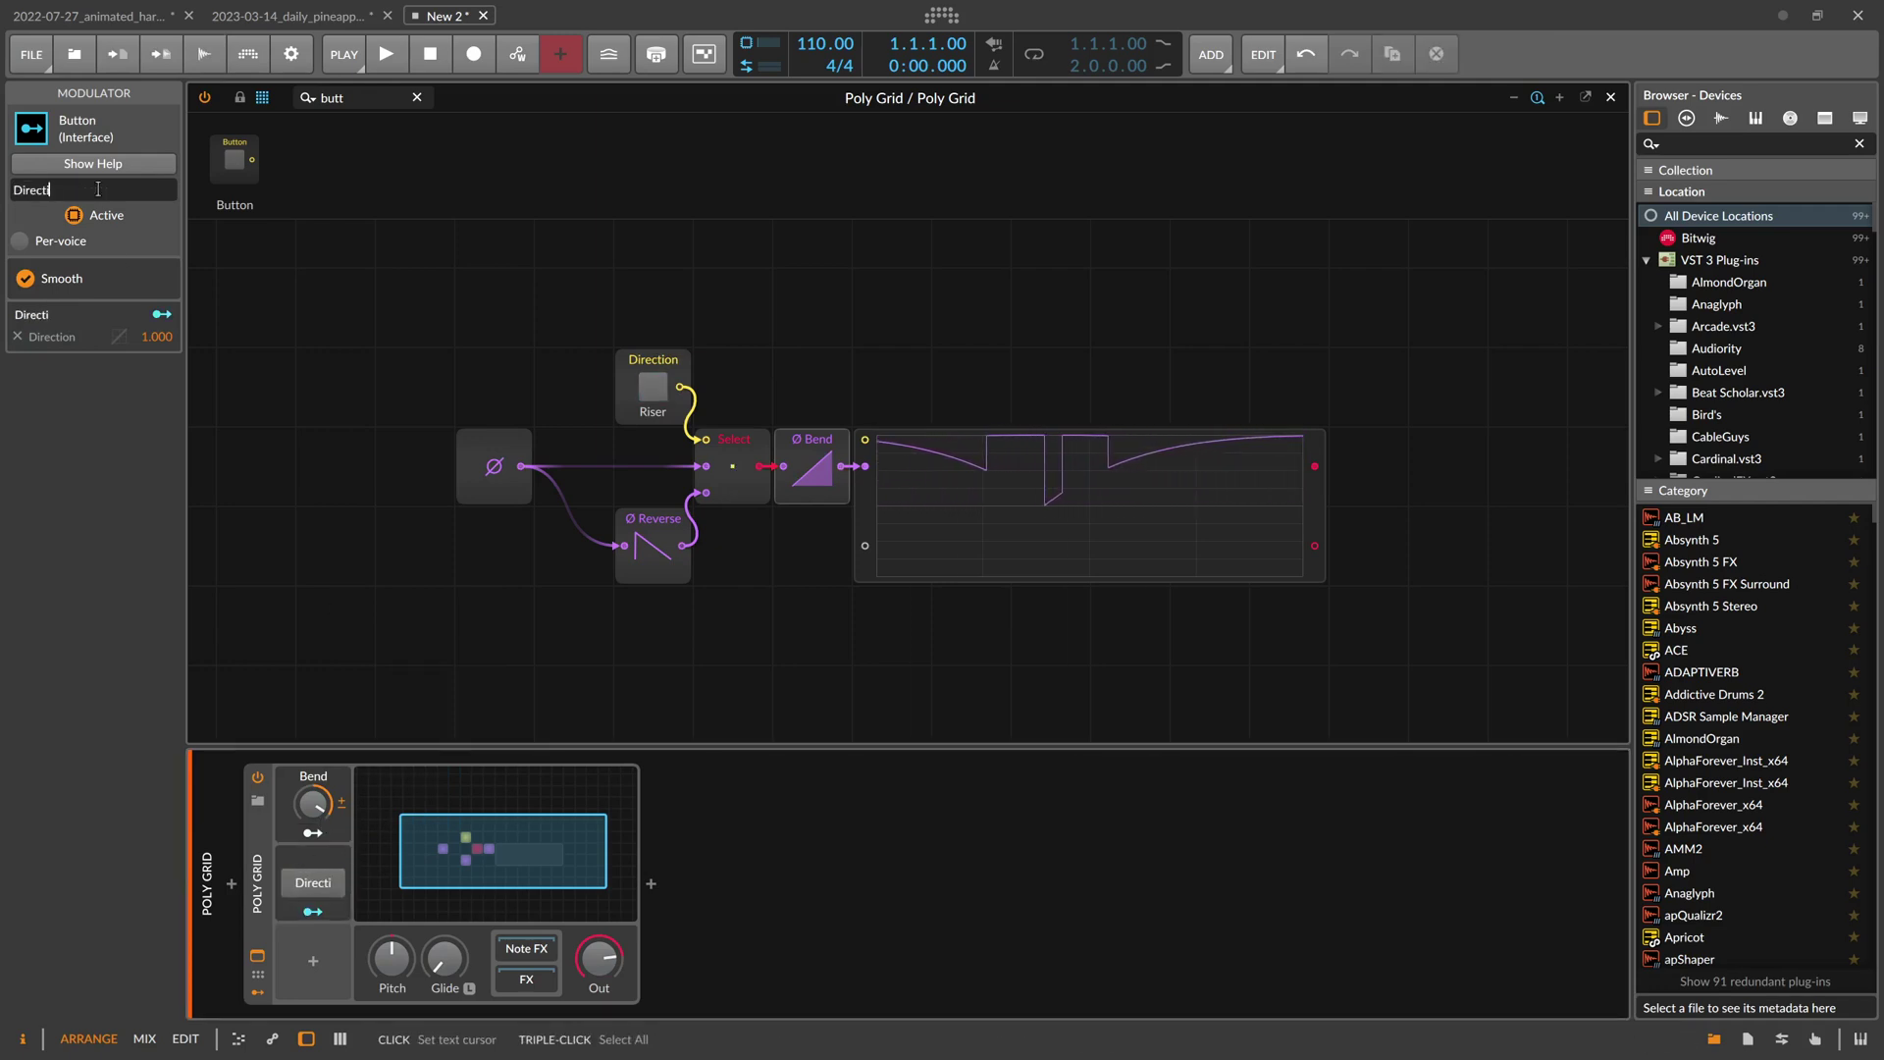
click(324, 888)
click(329, 889)
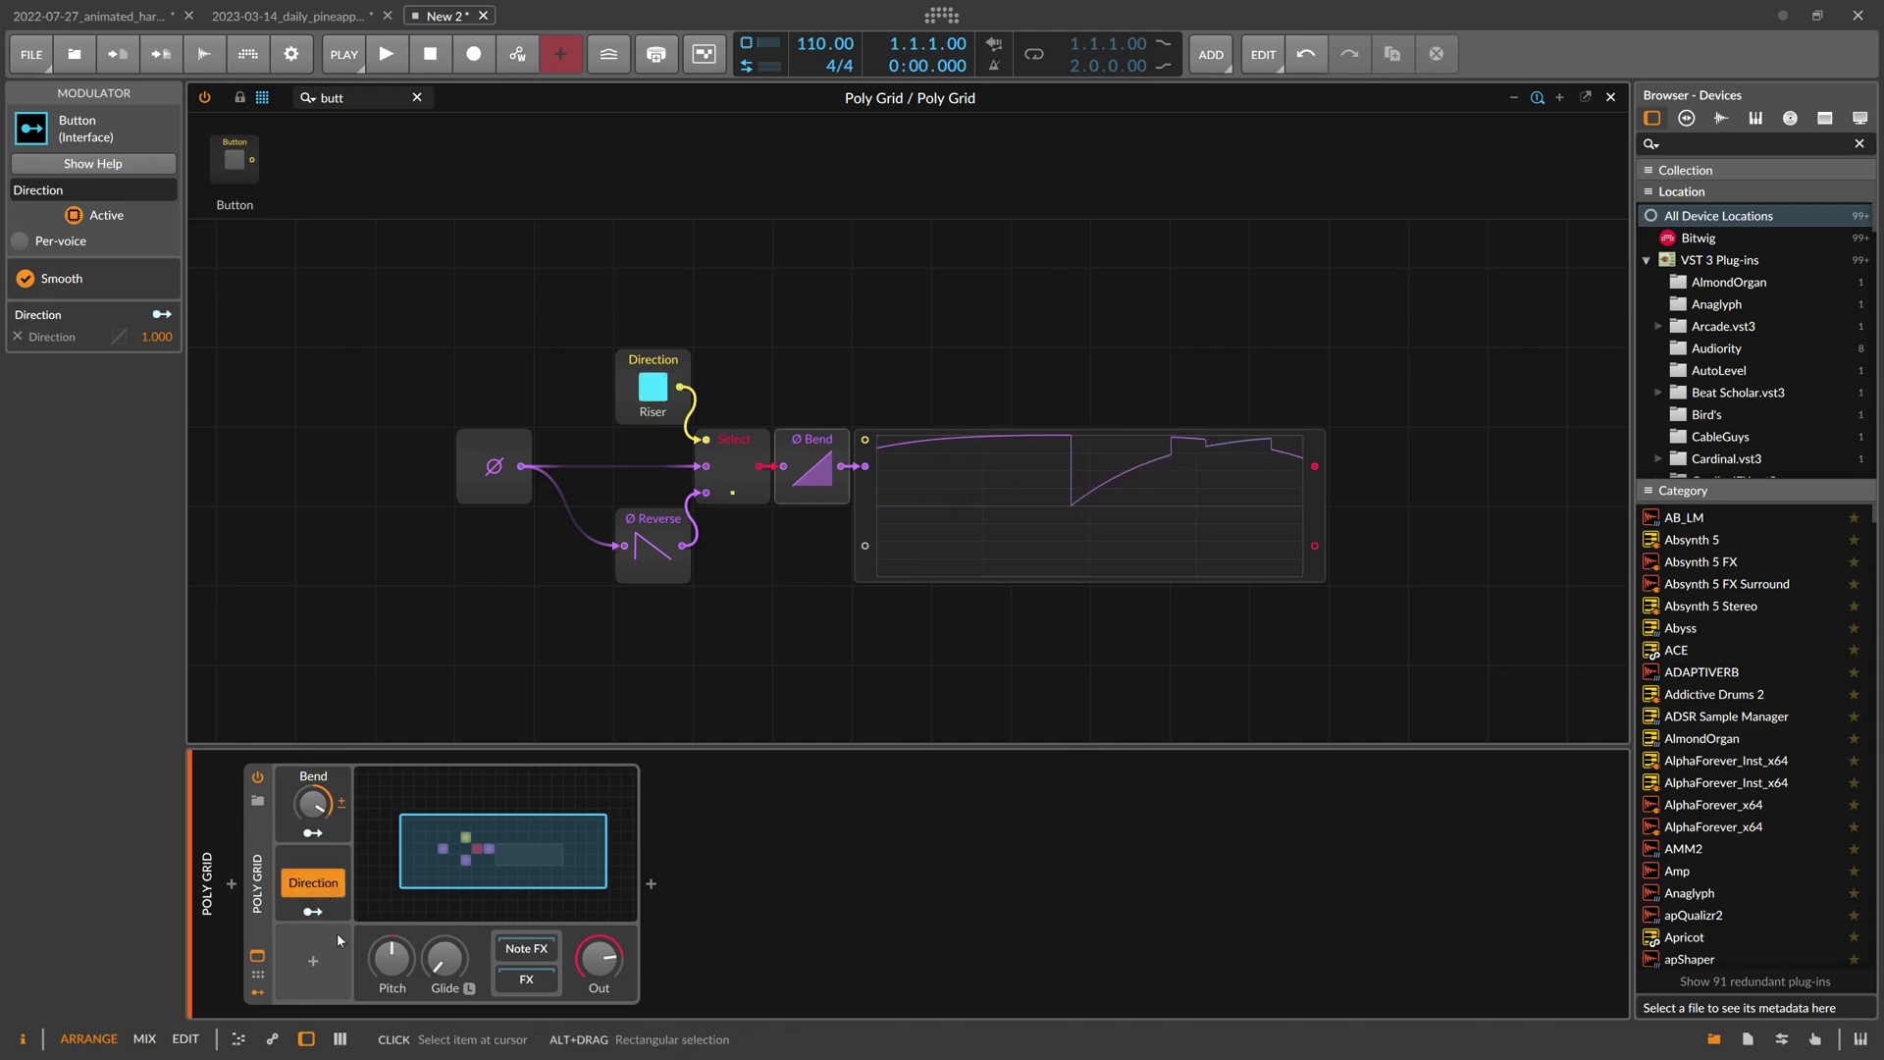
click(316, 862)
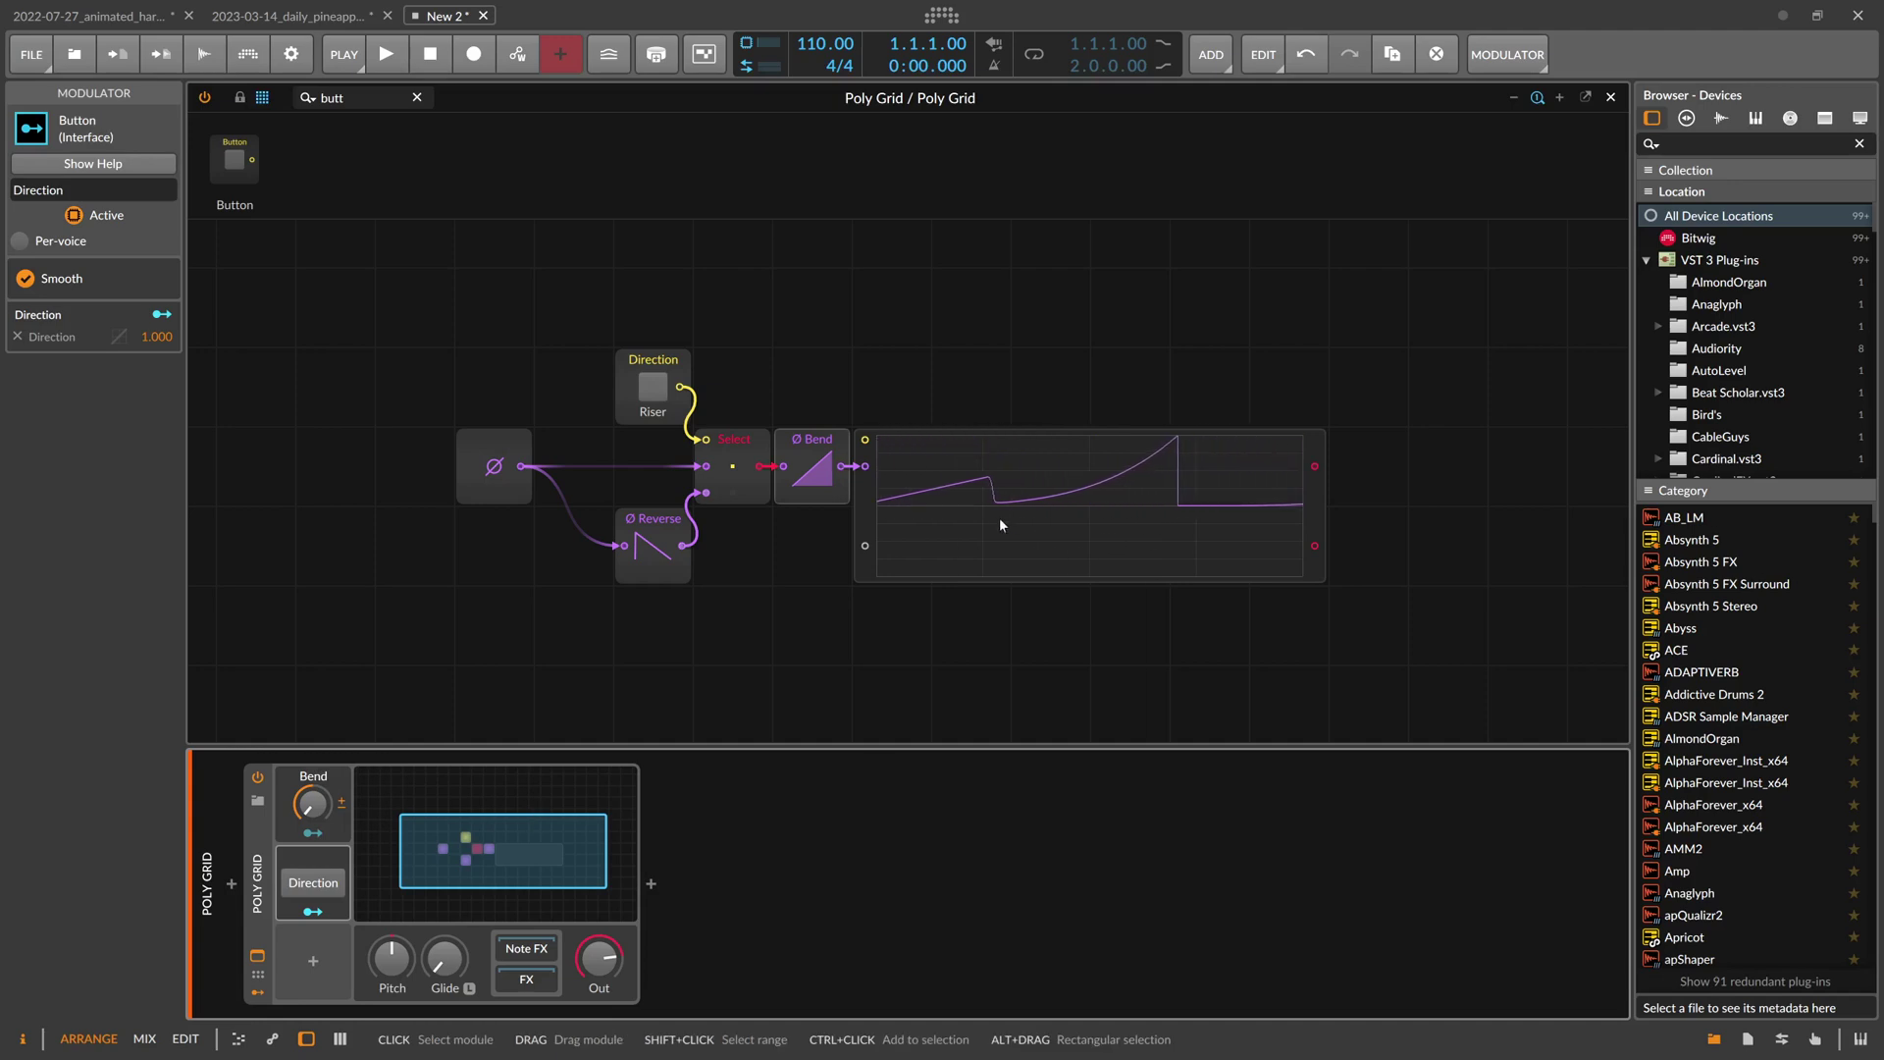
Move the phase, direction, select and bend modules together to a free area and place the Oscilloscope directly beside Ø Bend
drag(514, 481, 594, 471)
drag(791, 596, 596, 373)
drag(569, 450, 331, 370)
click(754, 380)
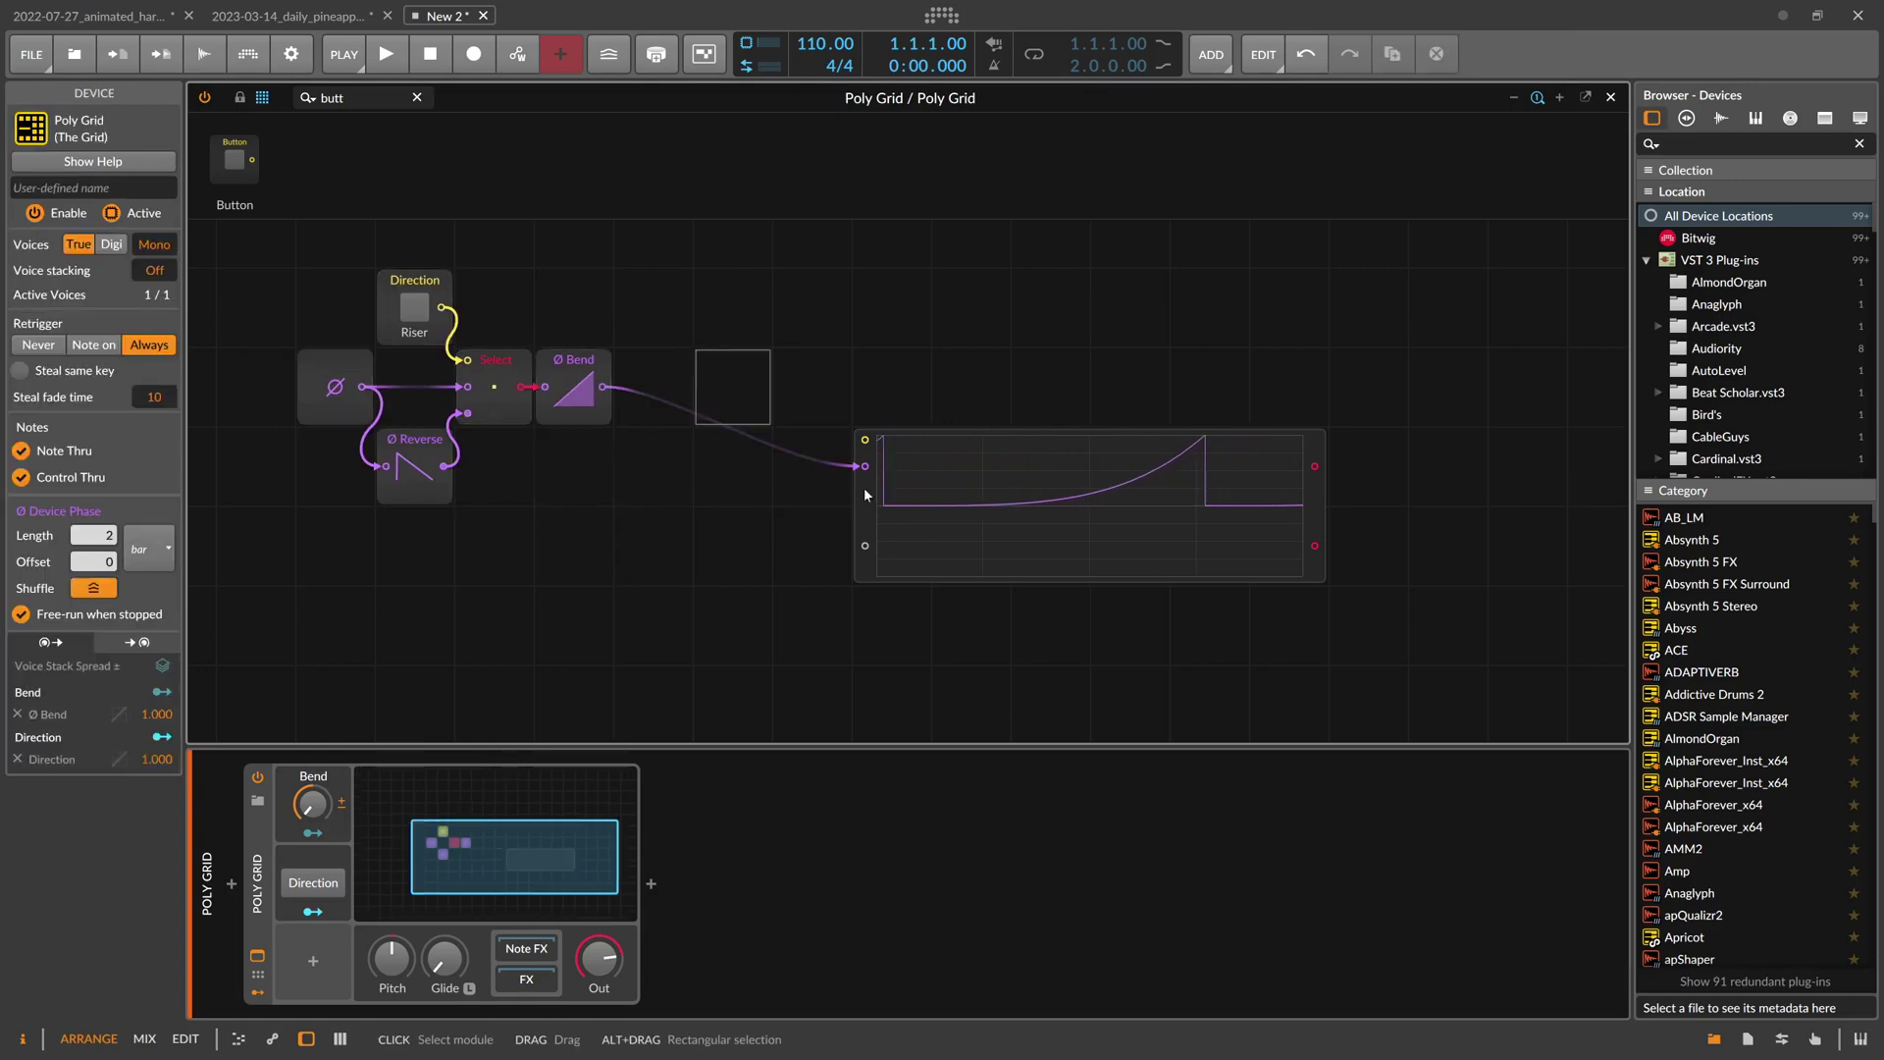
drag(865, 469, 626, 391)
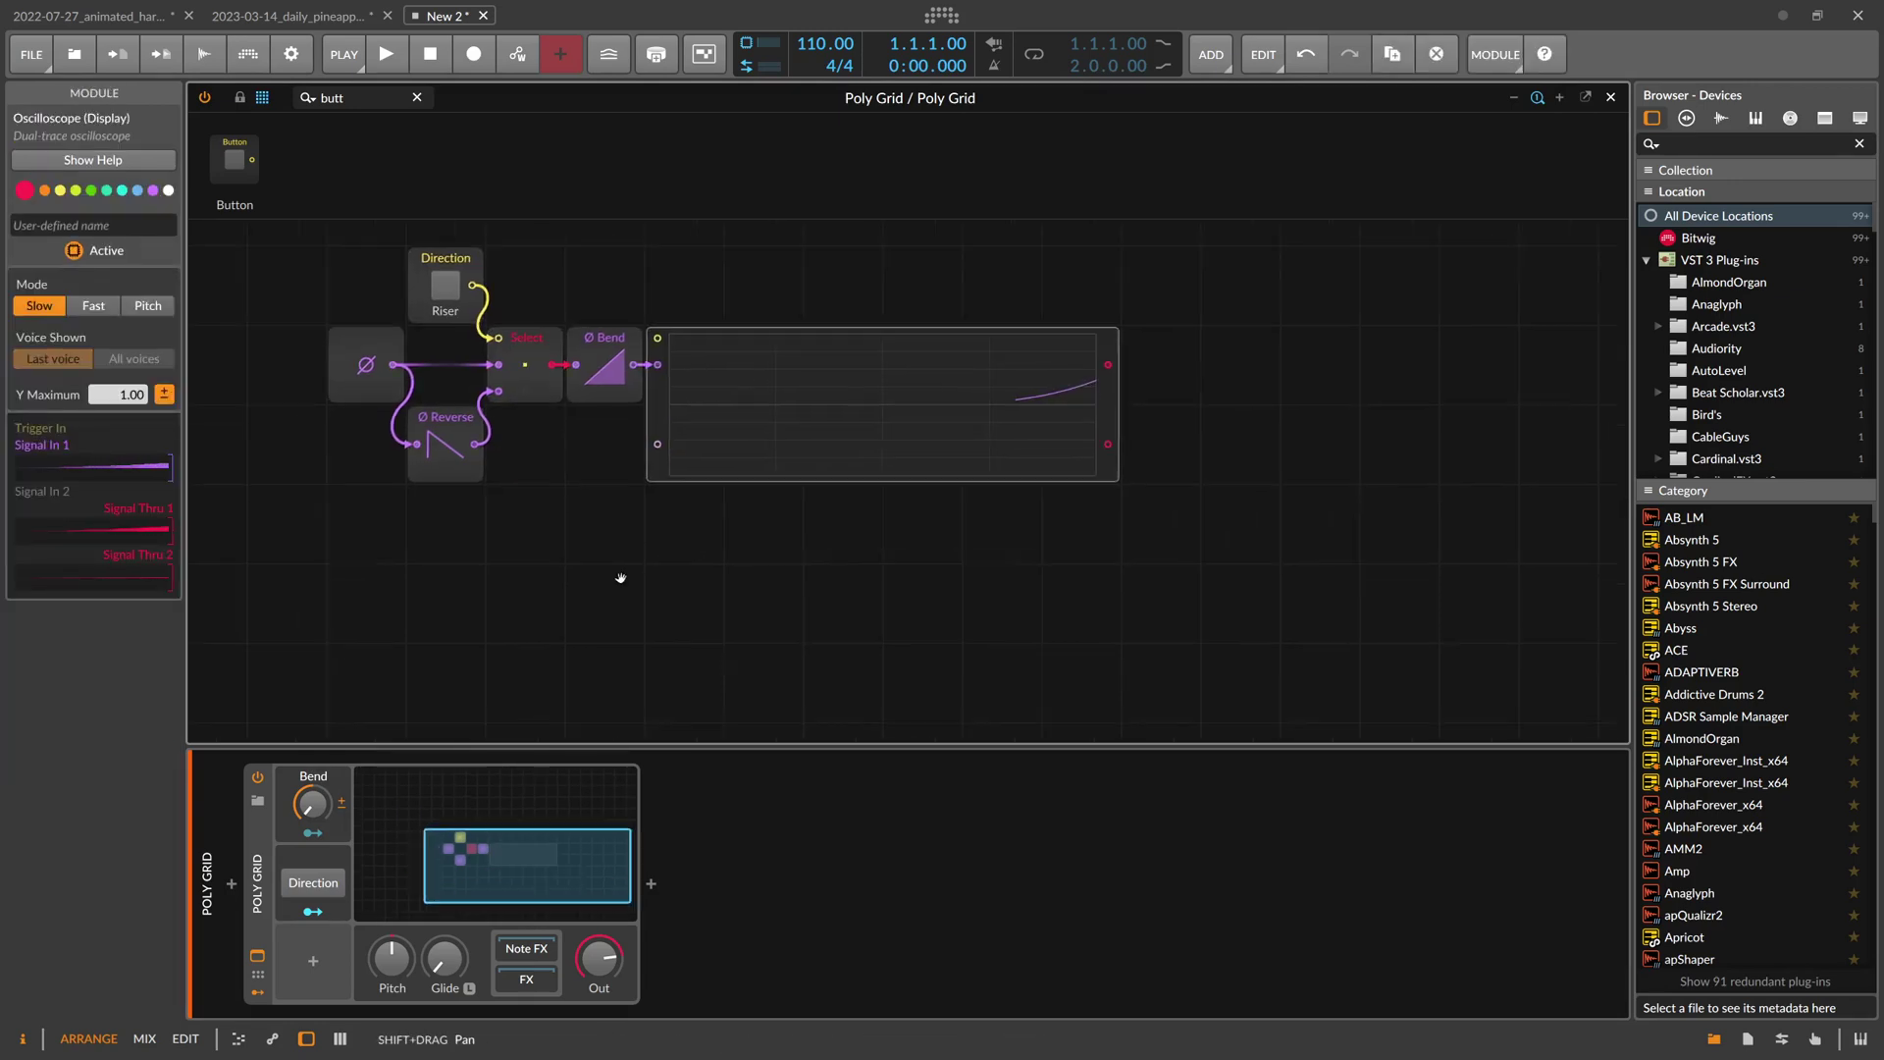
Search the grid modules for noise and place a Noise module in the empty area below the phase section
text(n)
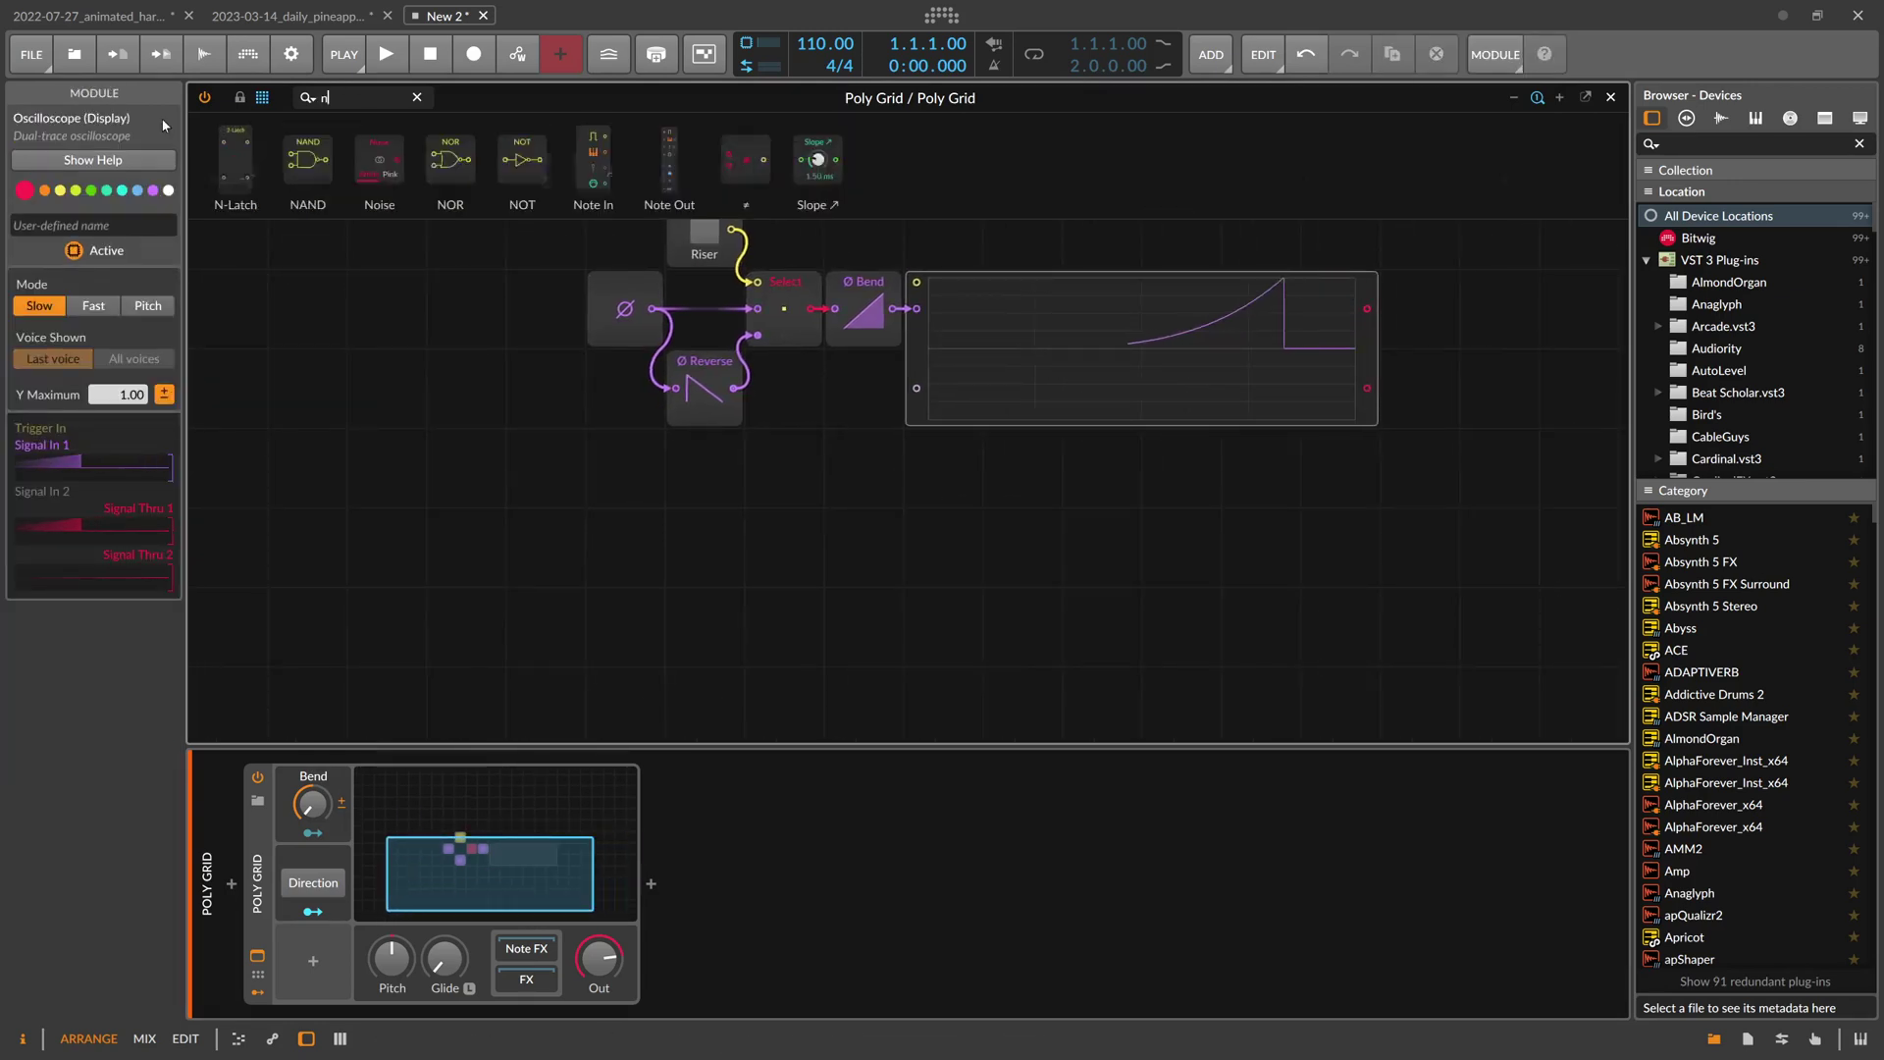
text(ouis)
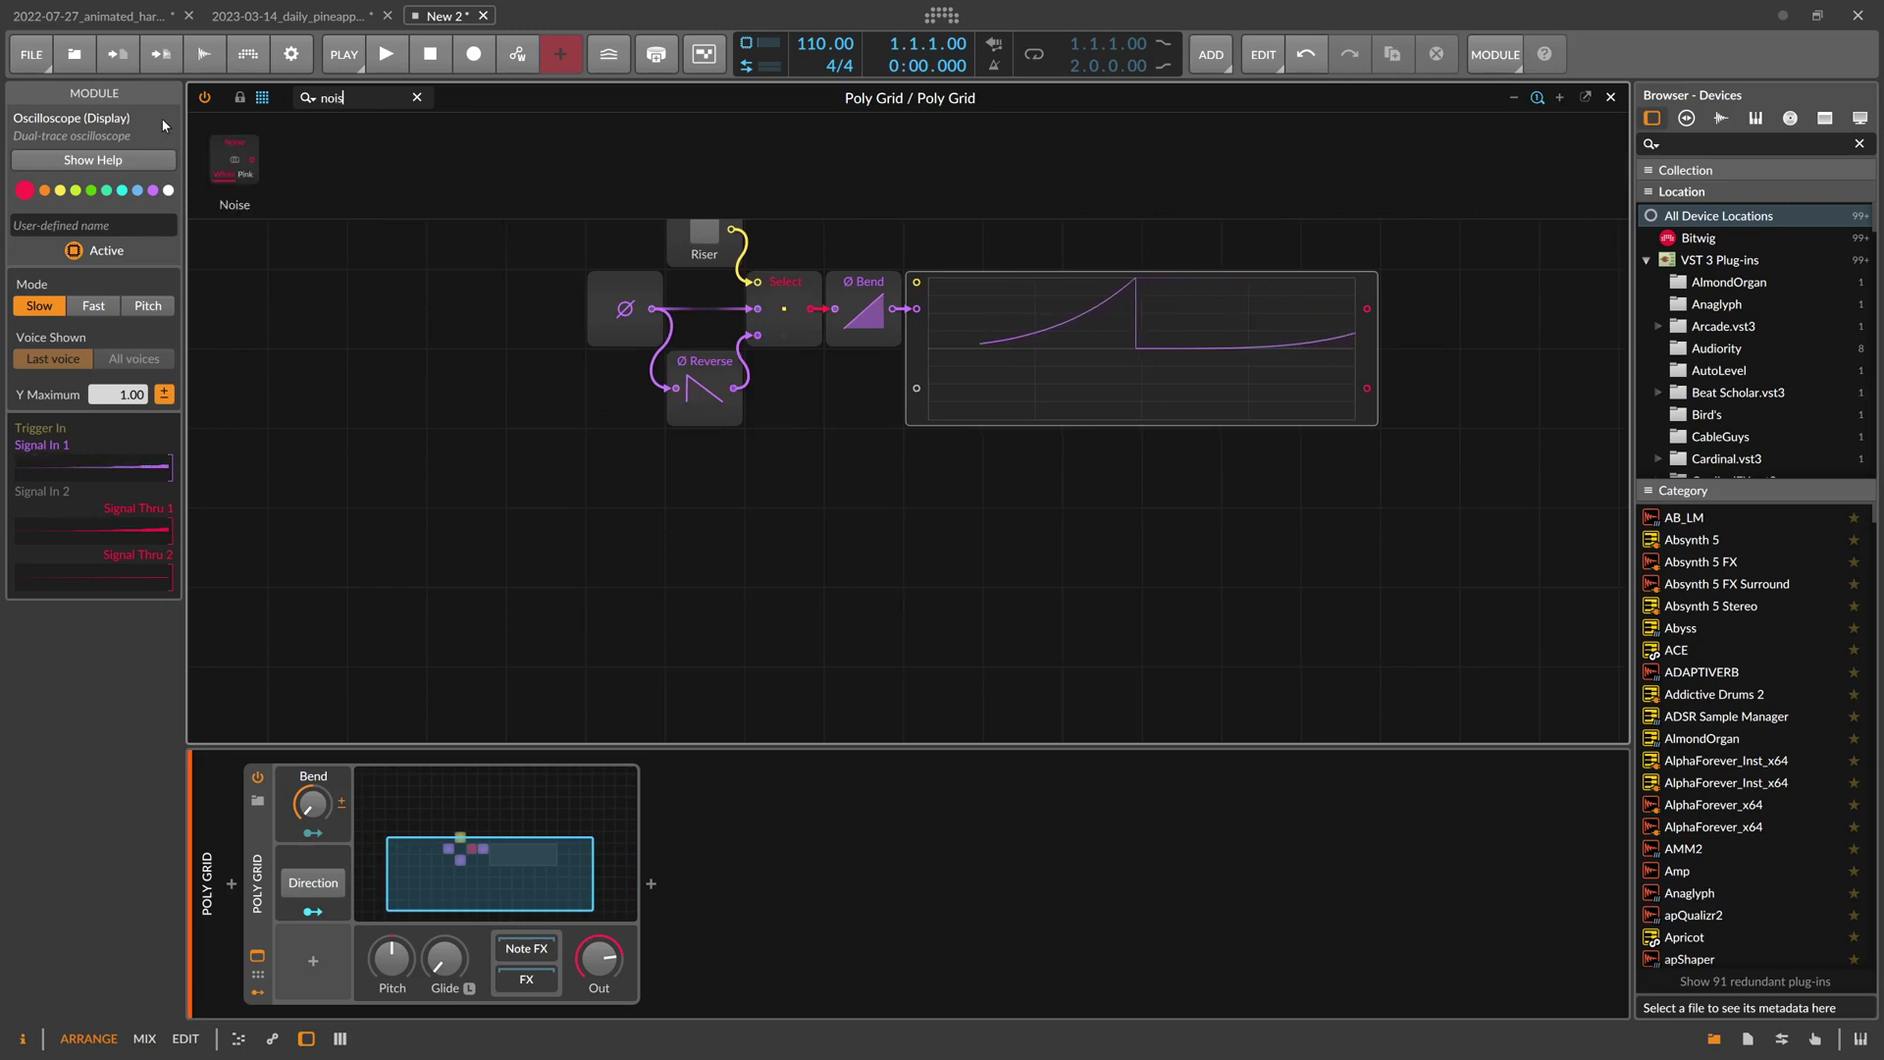
drag(235, 162, 784, 628)
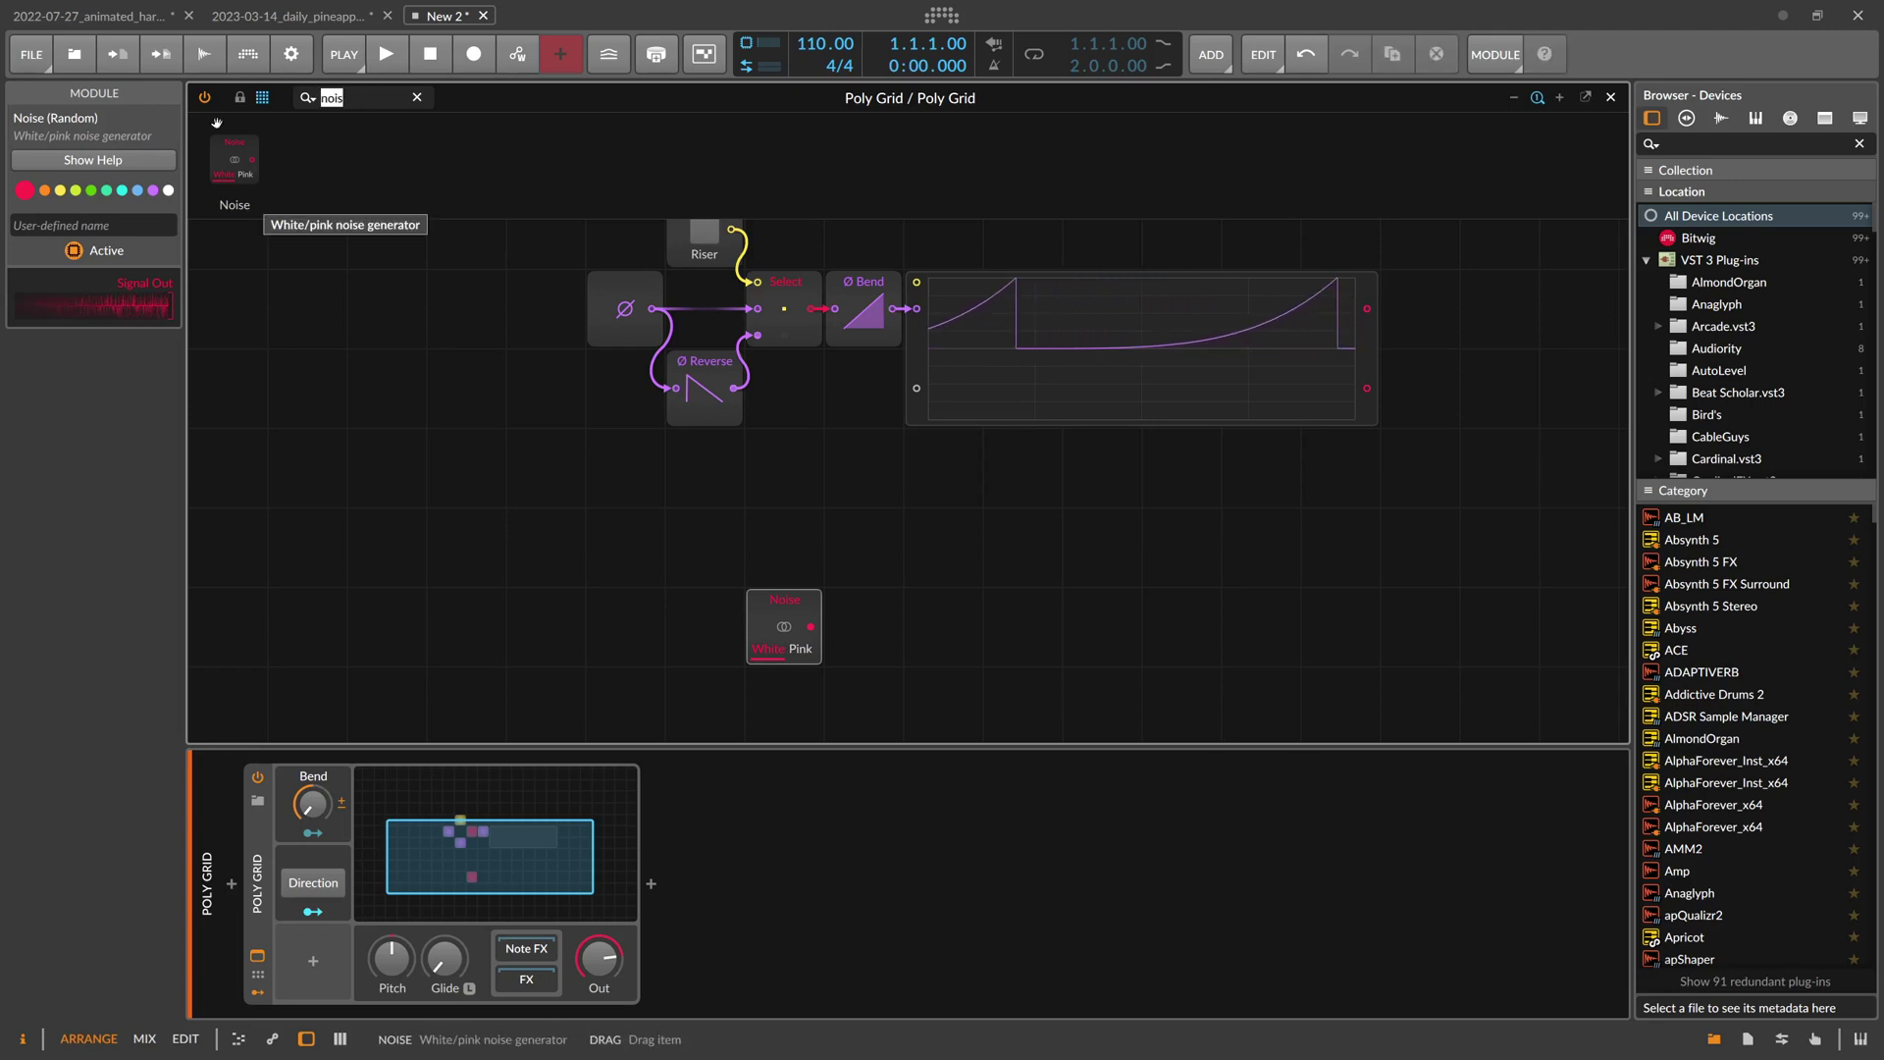
Add an SVF filter beside Noise and set it to high-pass with a 262 Hz cutoff and 0 % key tracking
text(sv)
drag(263, 162, 997, 511)
click(1032, 630)
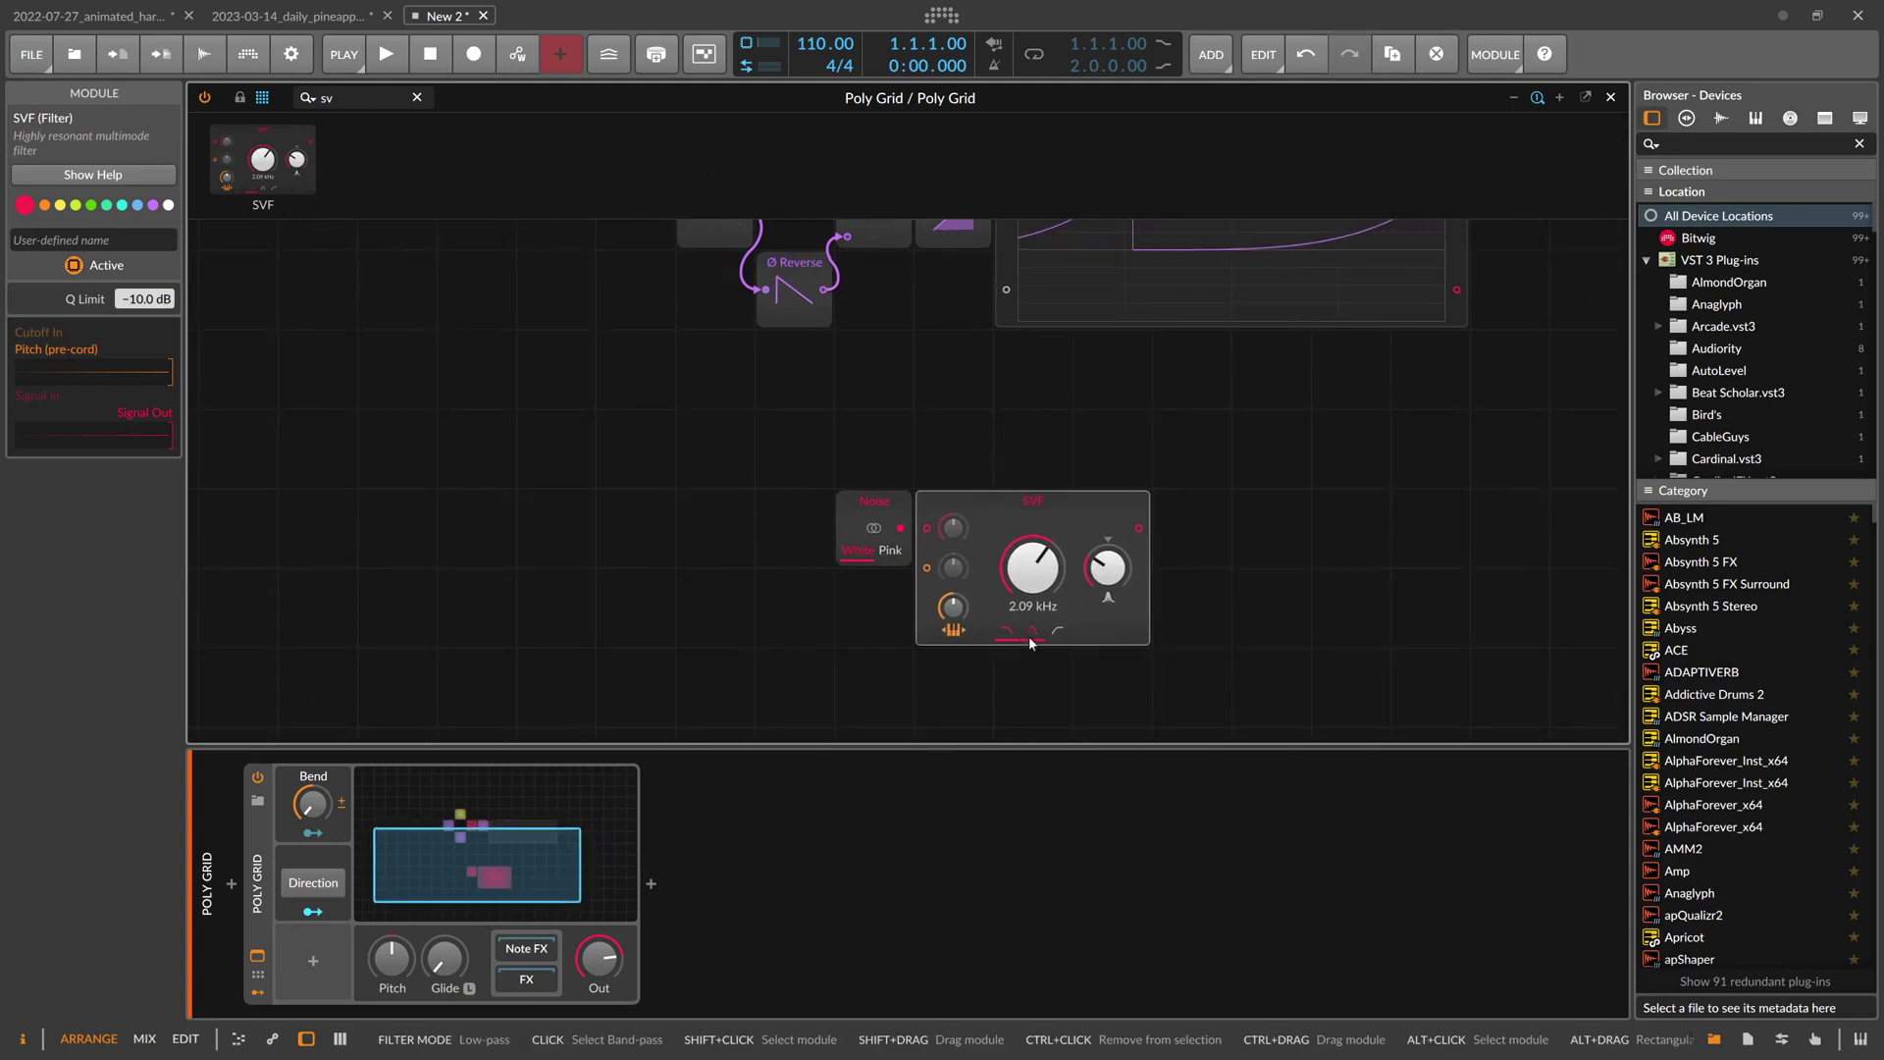
click(1056, 636)
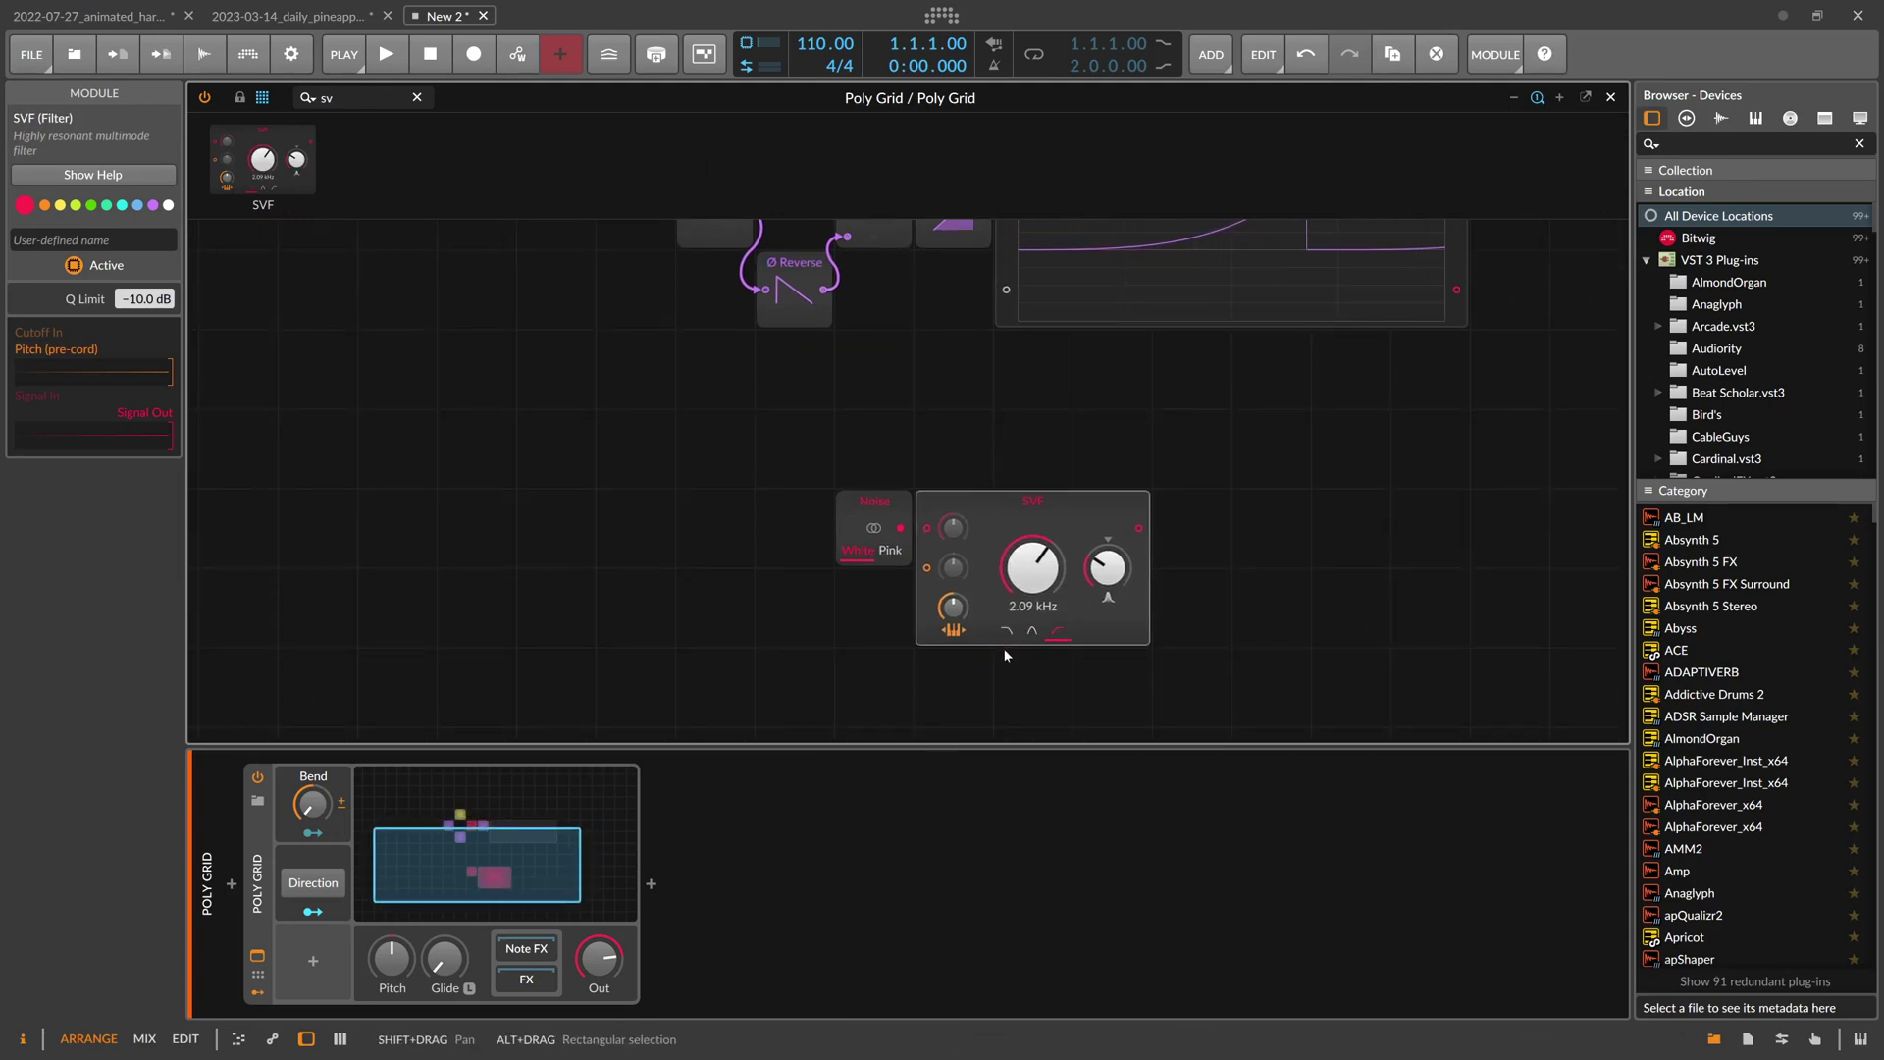
drag(1032, 605, 988, 625)
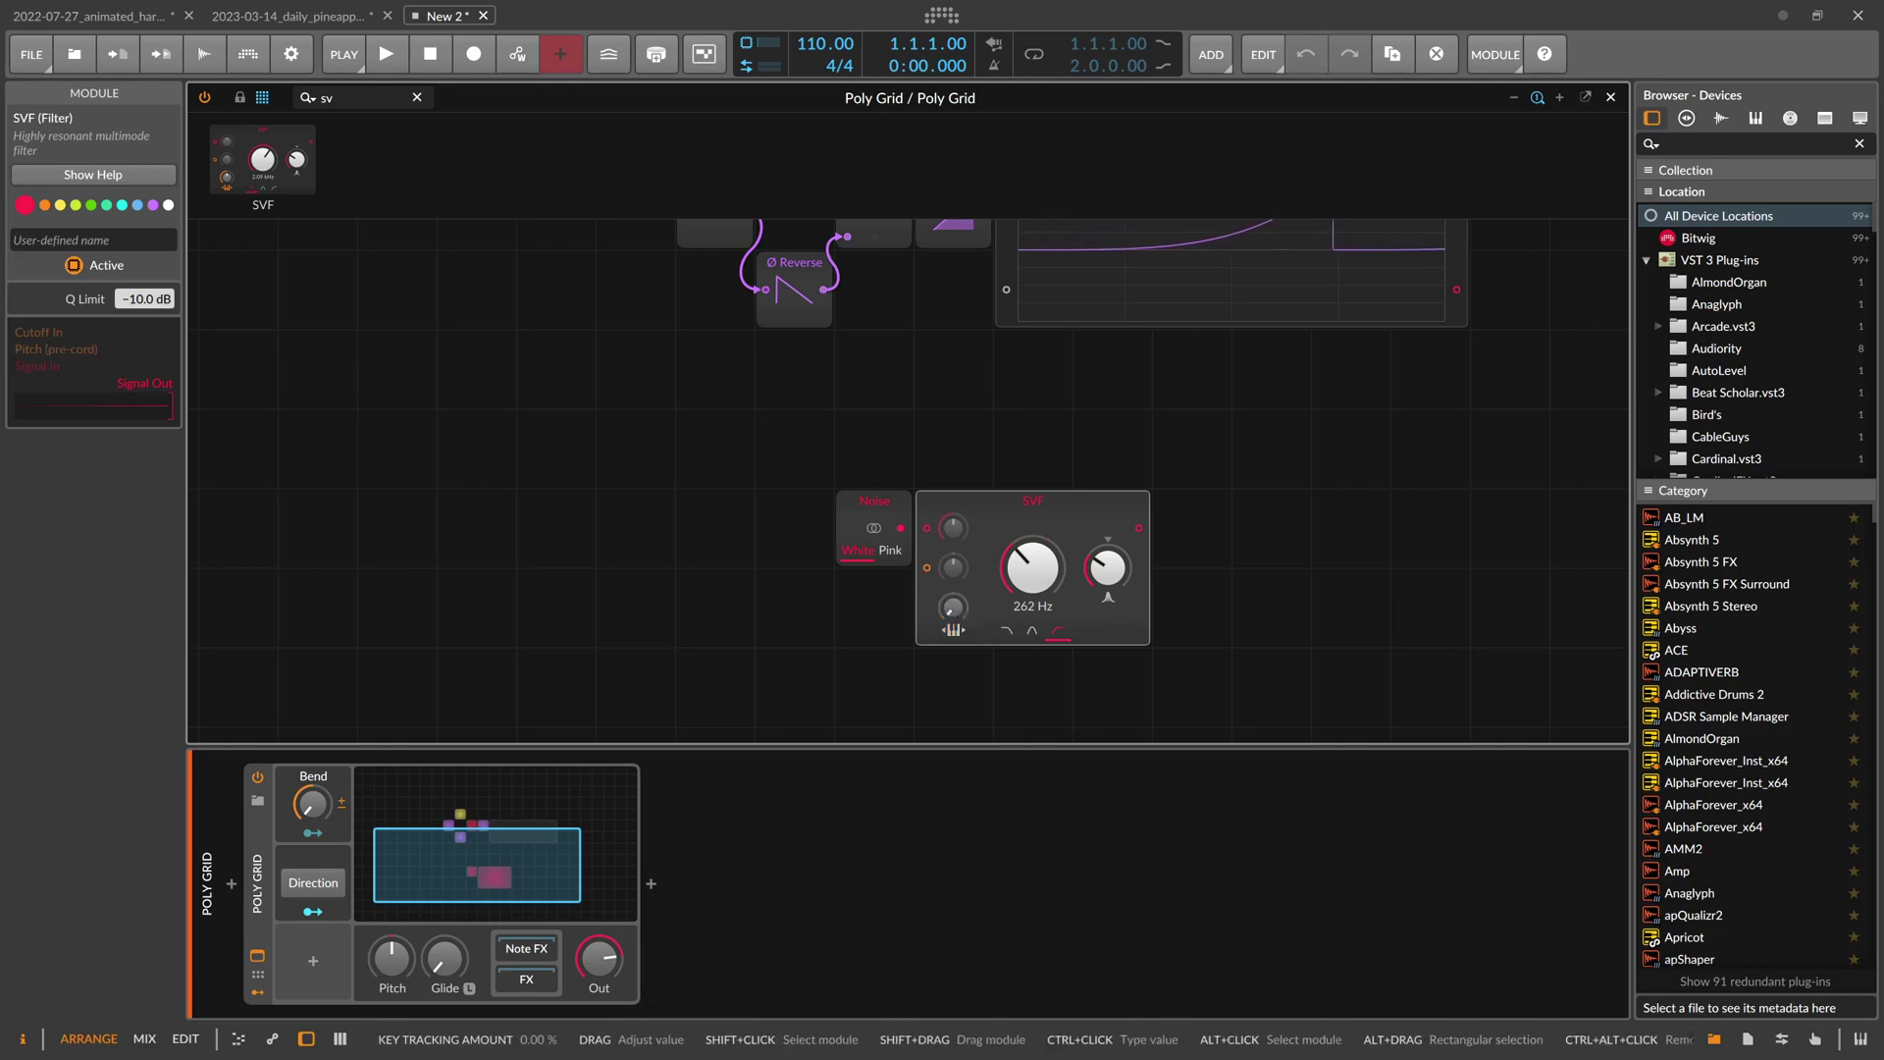
Move the Noise module one slot away from the SVF and connect Ø Bend's output to the SVF's cutoff input
drag(873, 535, 793, 535)
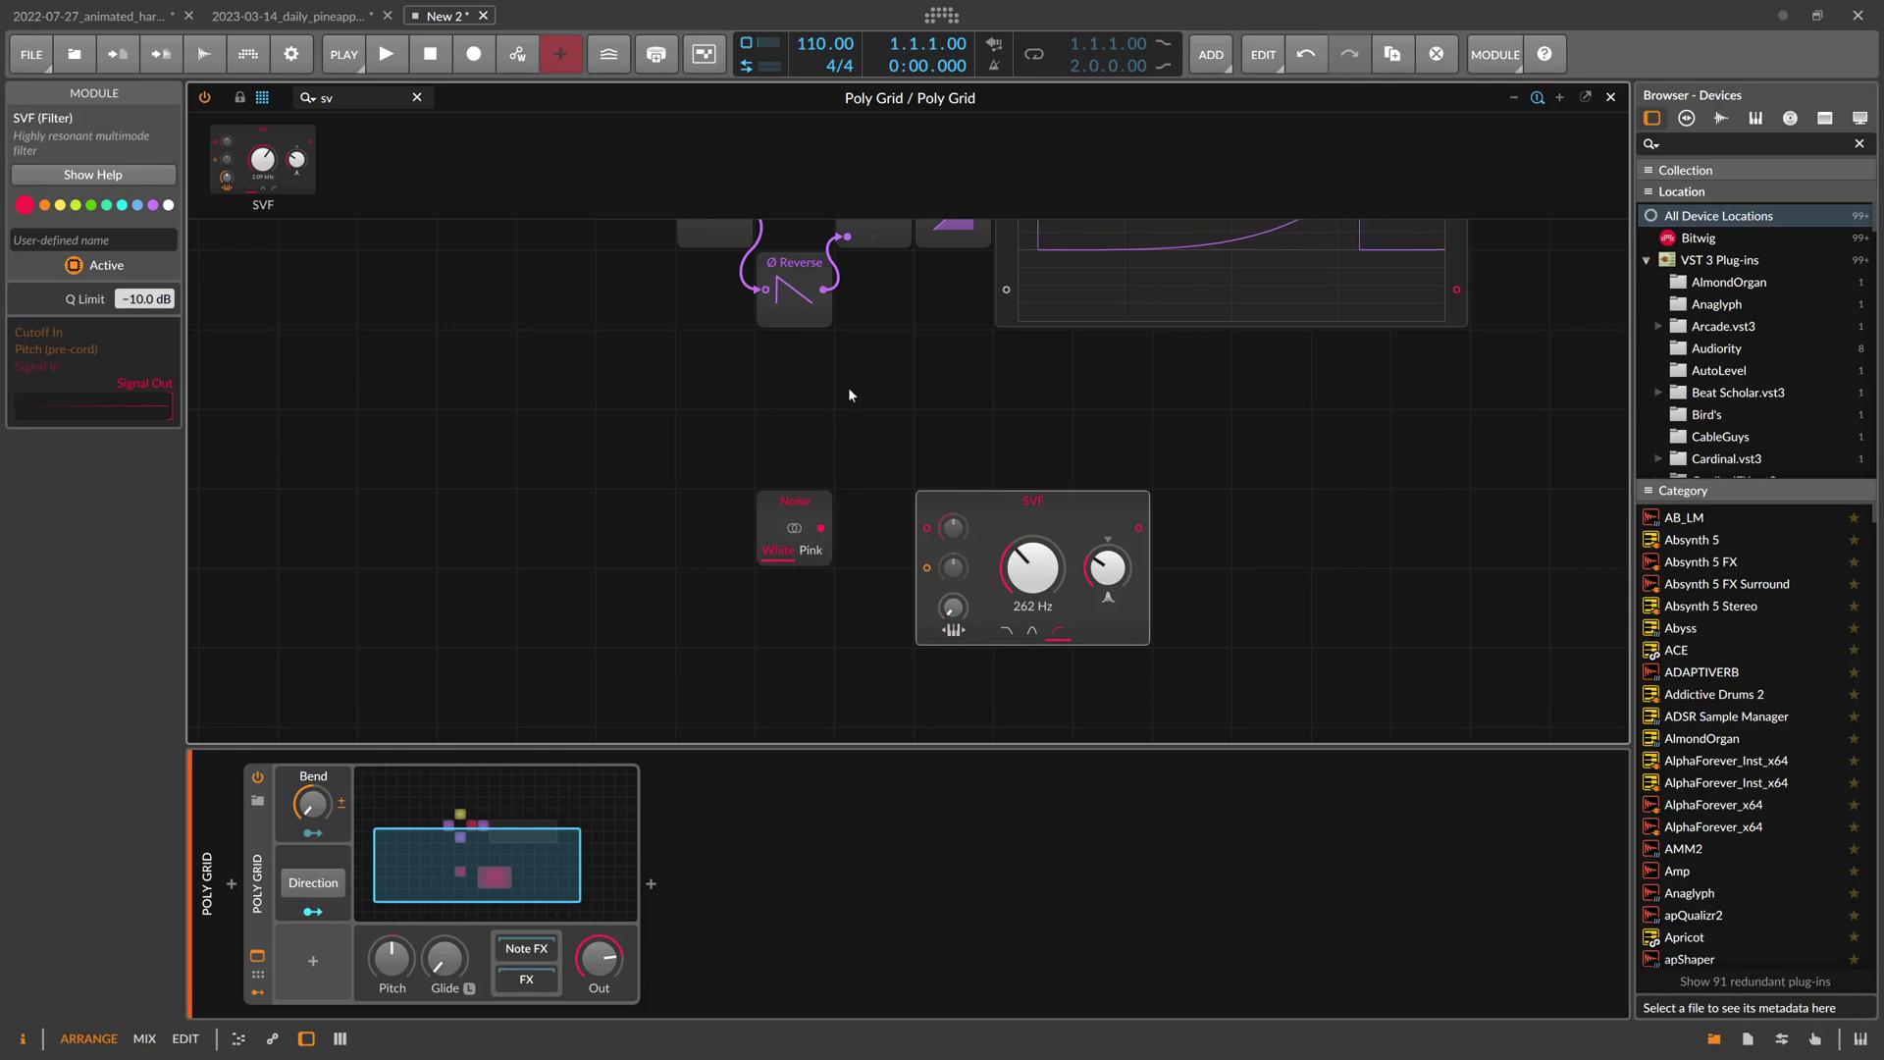
scroll(847, 386, up, 2)
drag(982, 288, 969, 331)
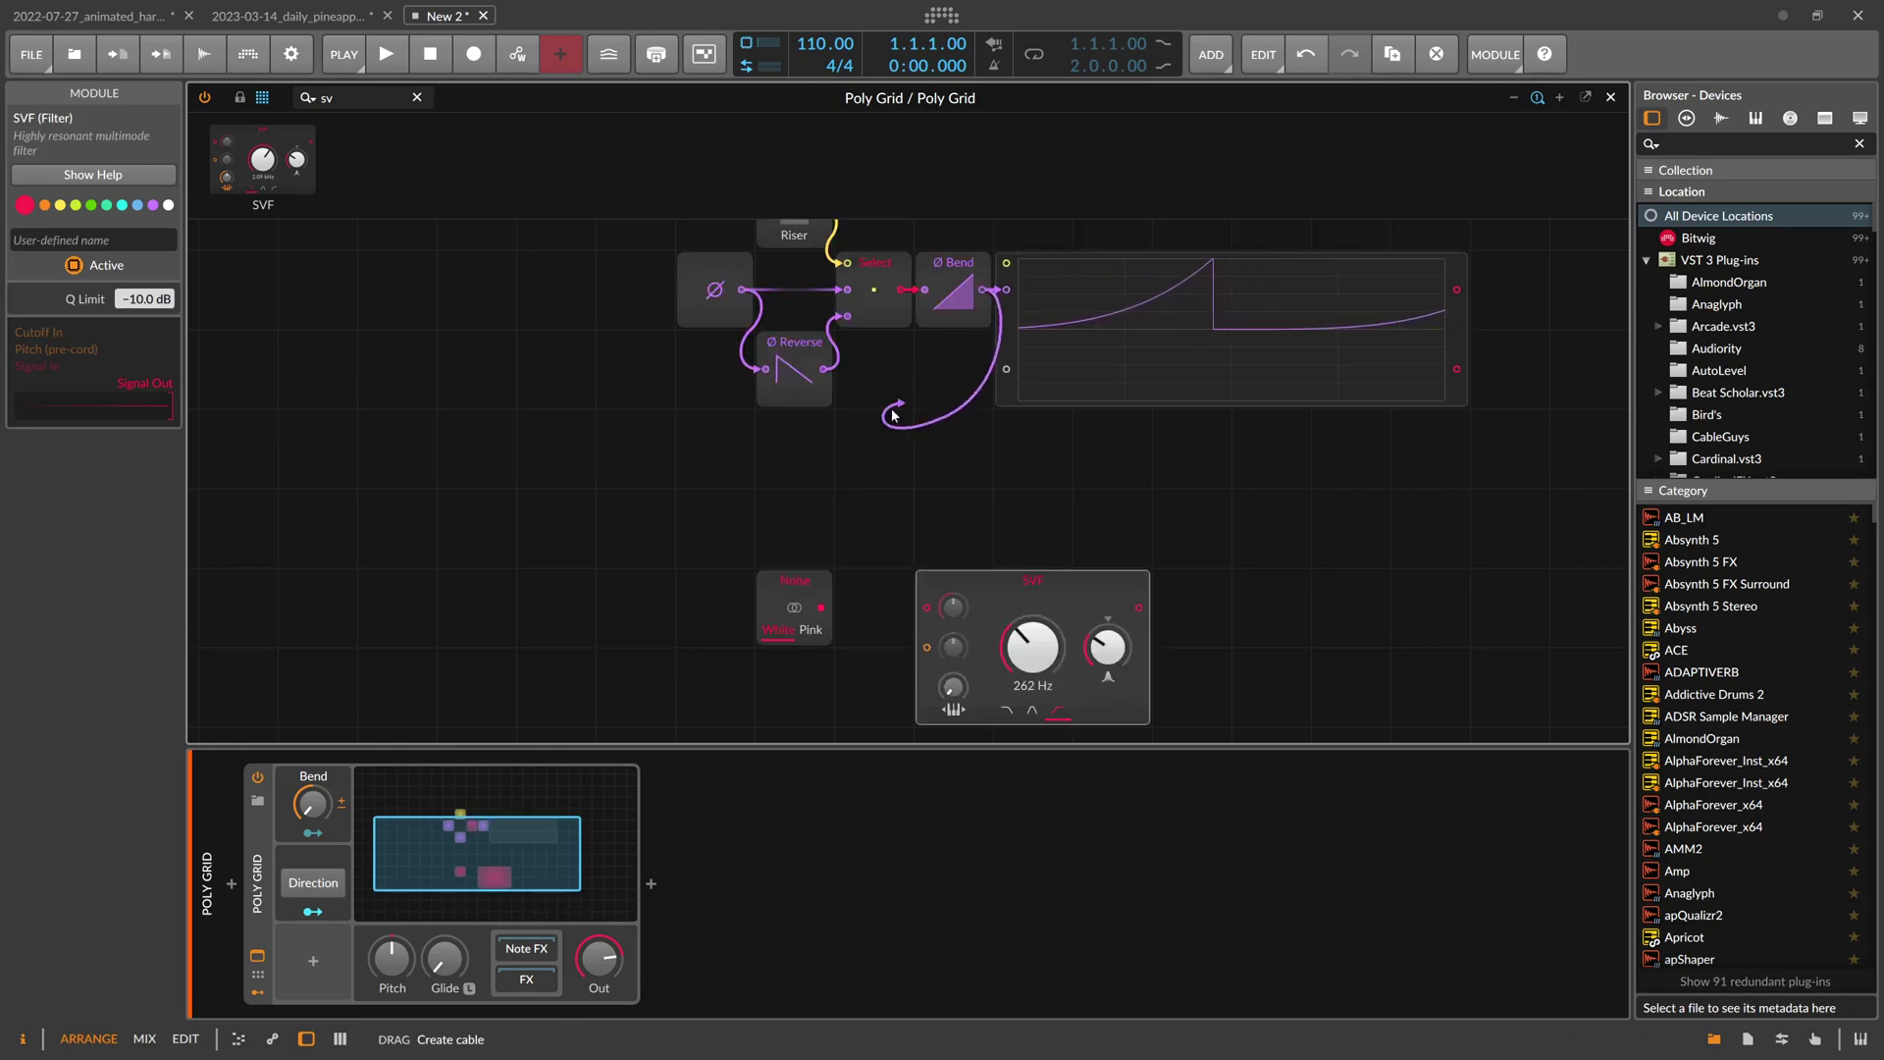
drag(893, 414, 927, 647)
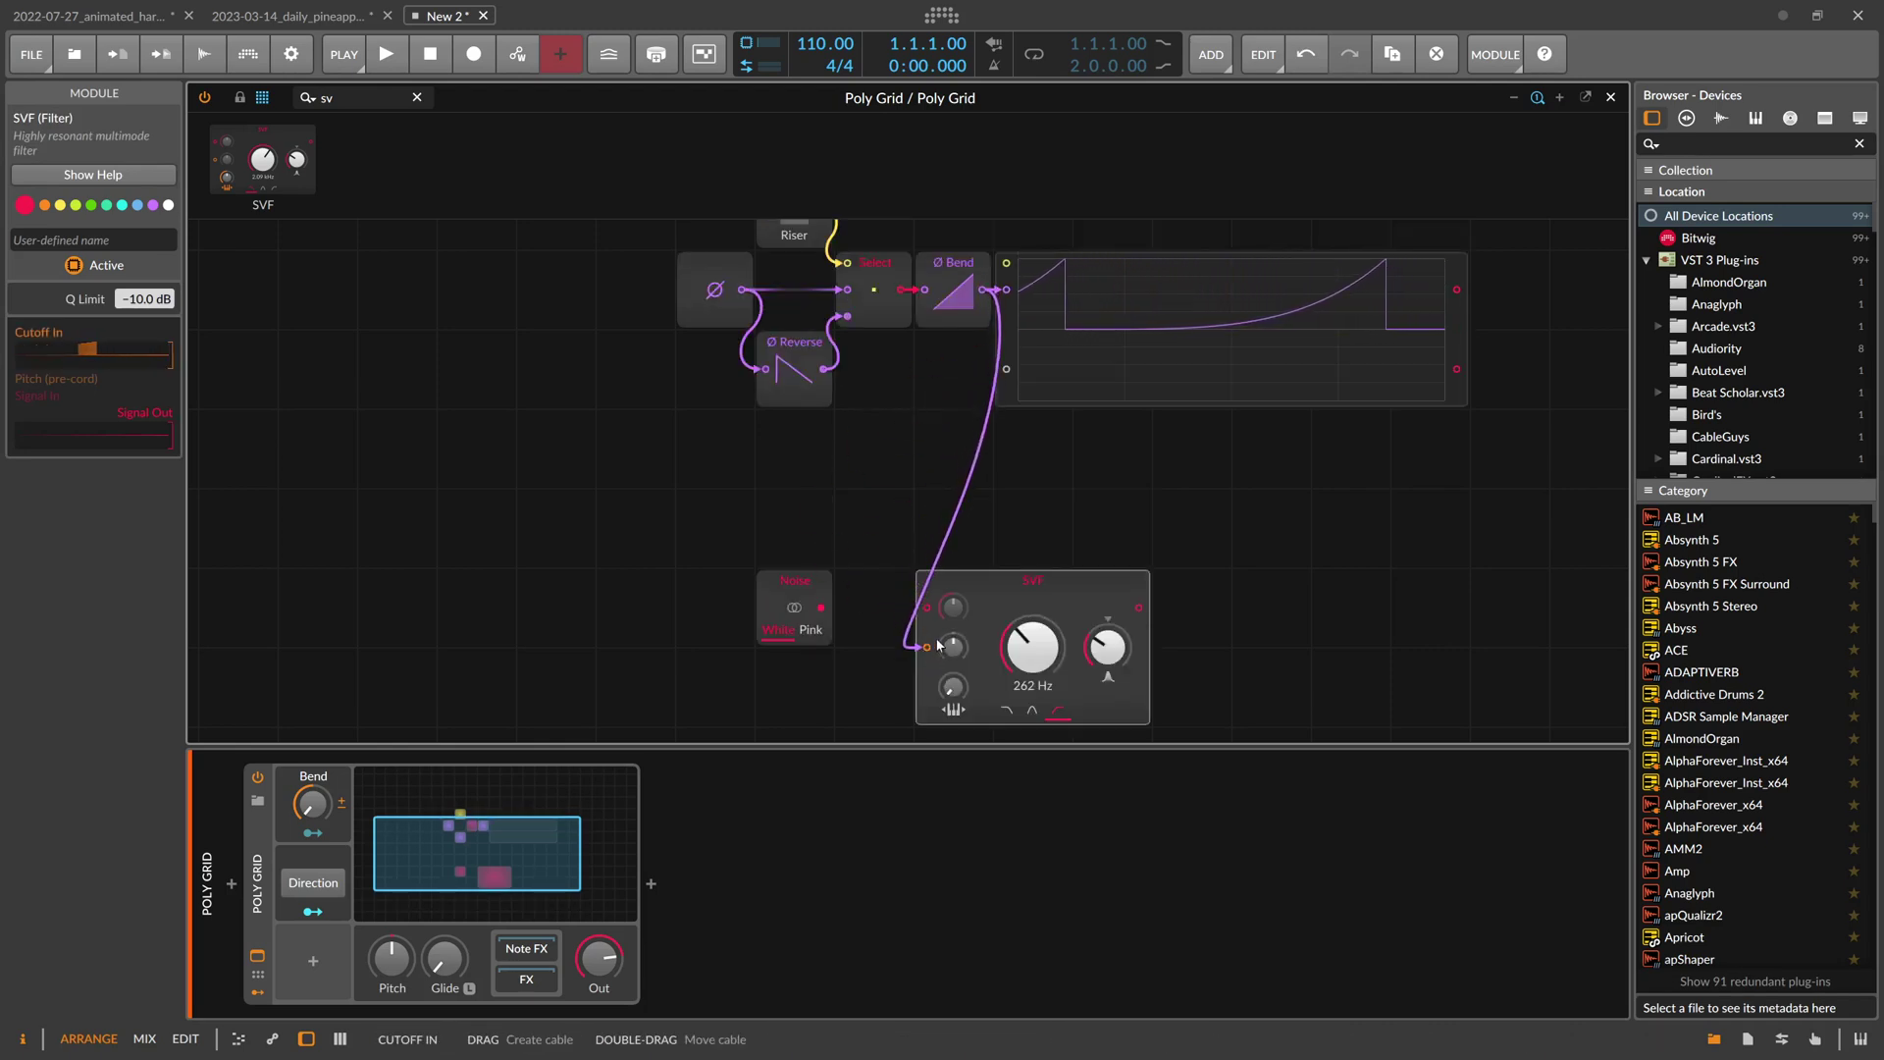
Set the SVF's cutoff frequency to C1 and turn its resonance down to minimum
drag(1030, 648, 1035, 660)
ctrl+click(1035, 661)
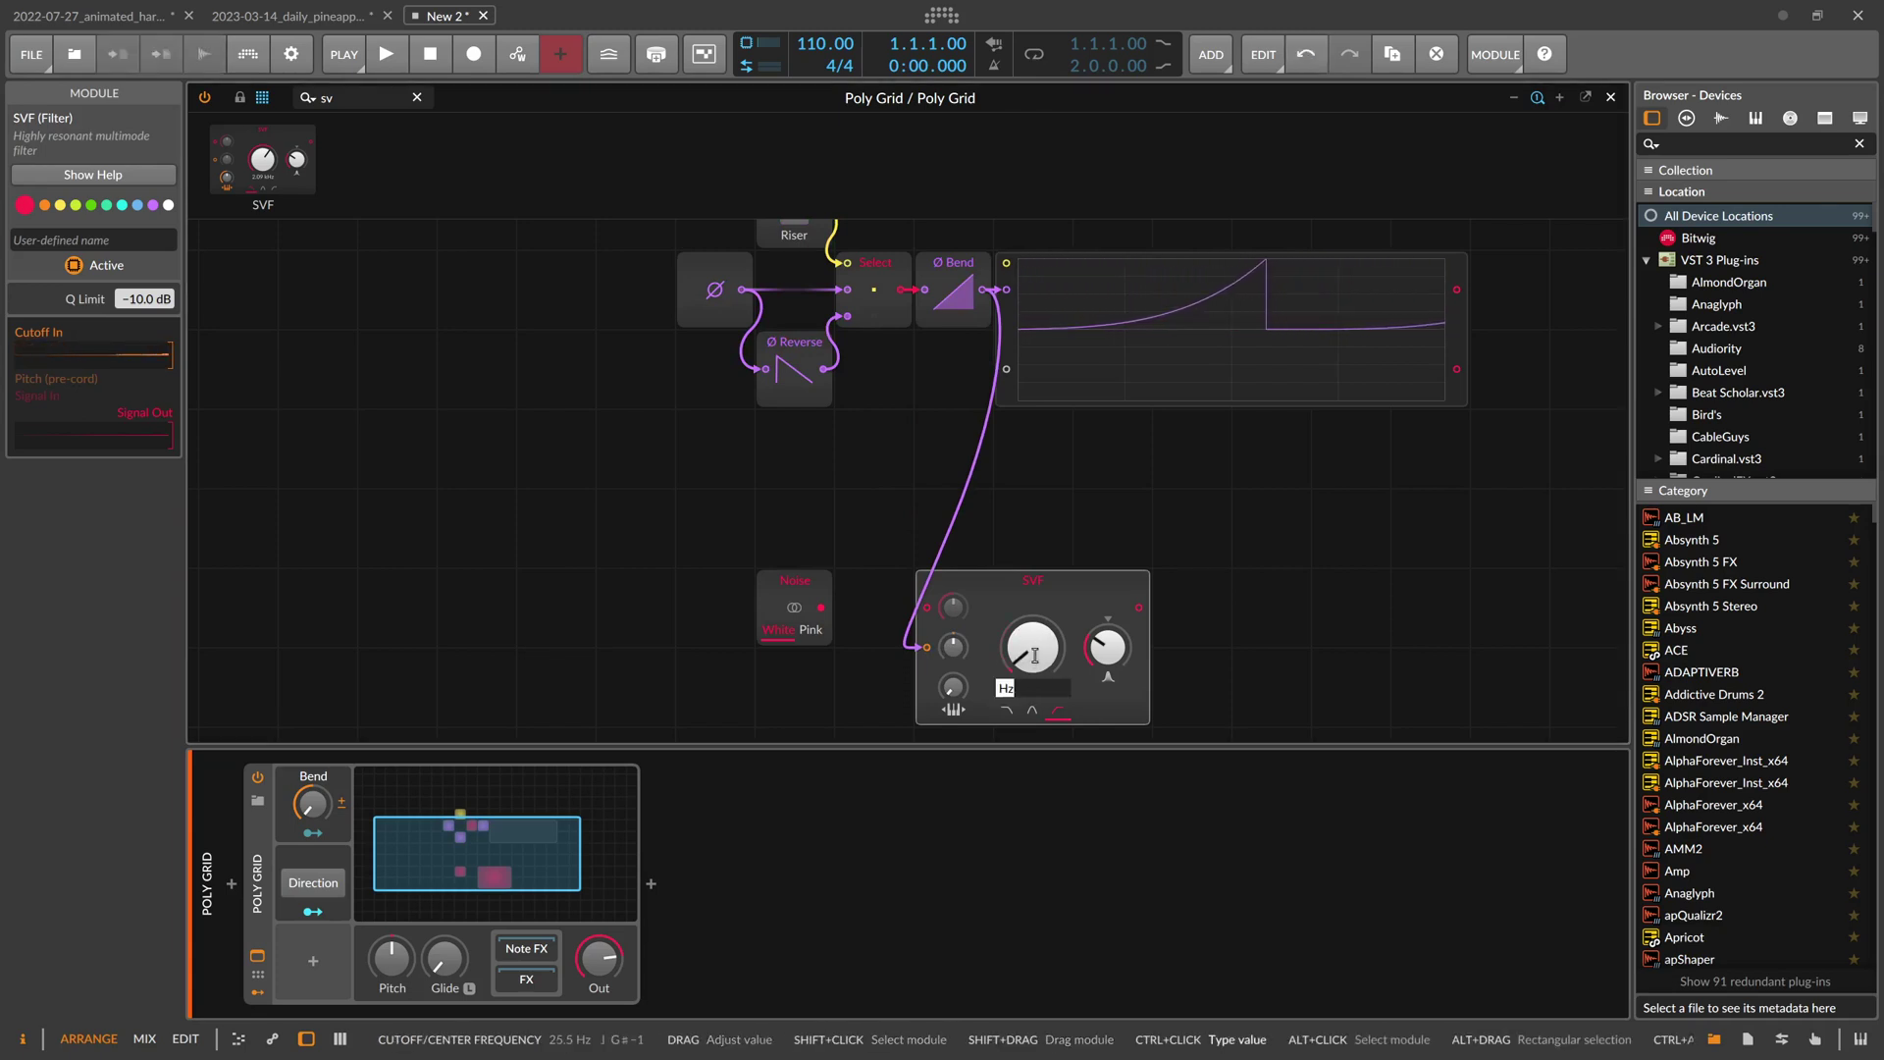
text(C1)
key(Return)
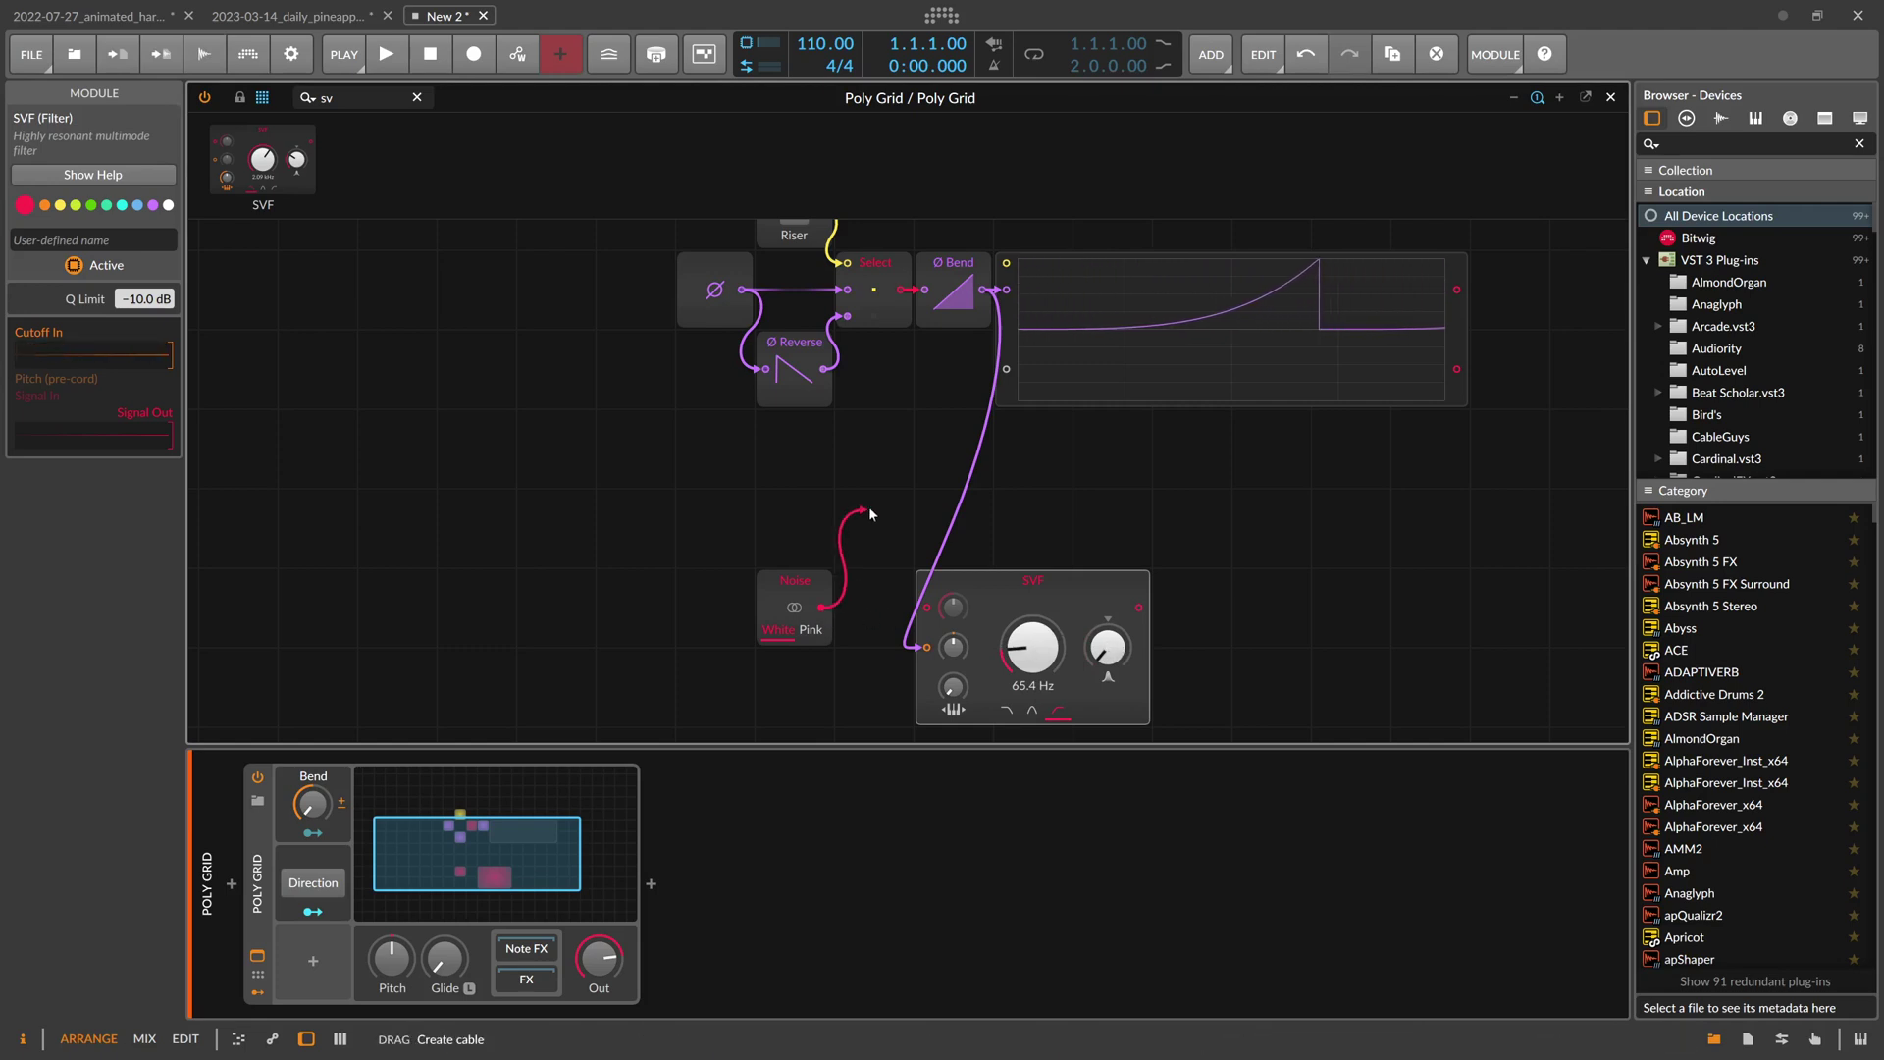
Connect Noise to the SVF's signal input and place an Audio Out module directly after the SVF
drag(867, 569, 926, 608)
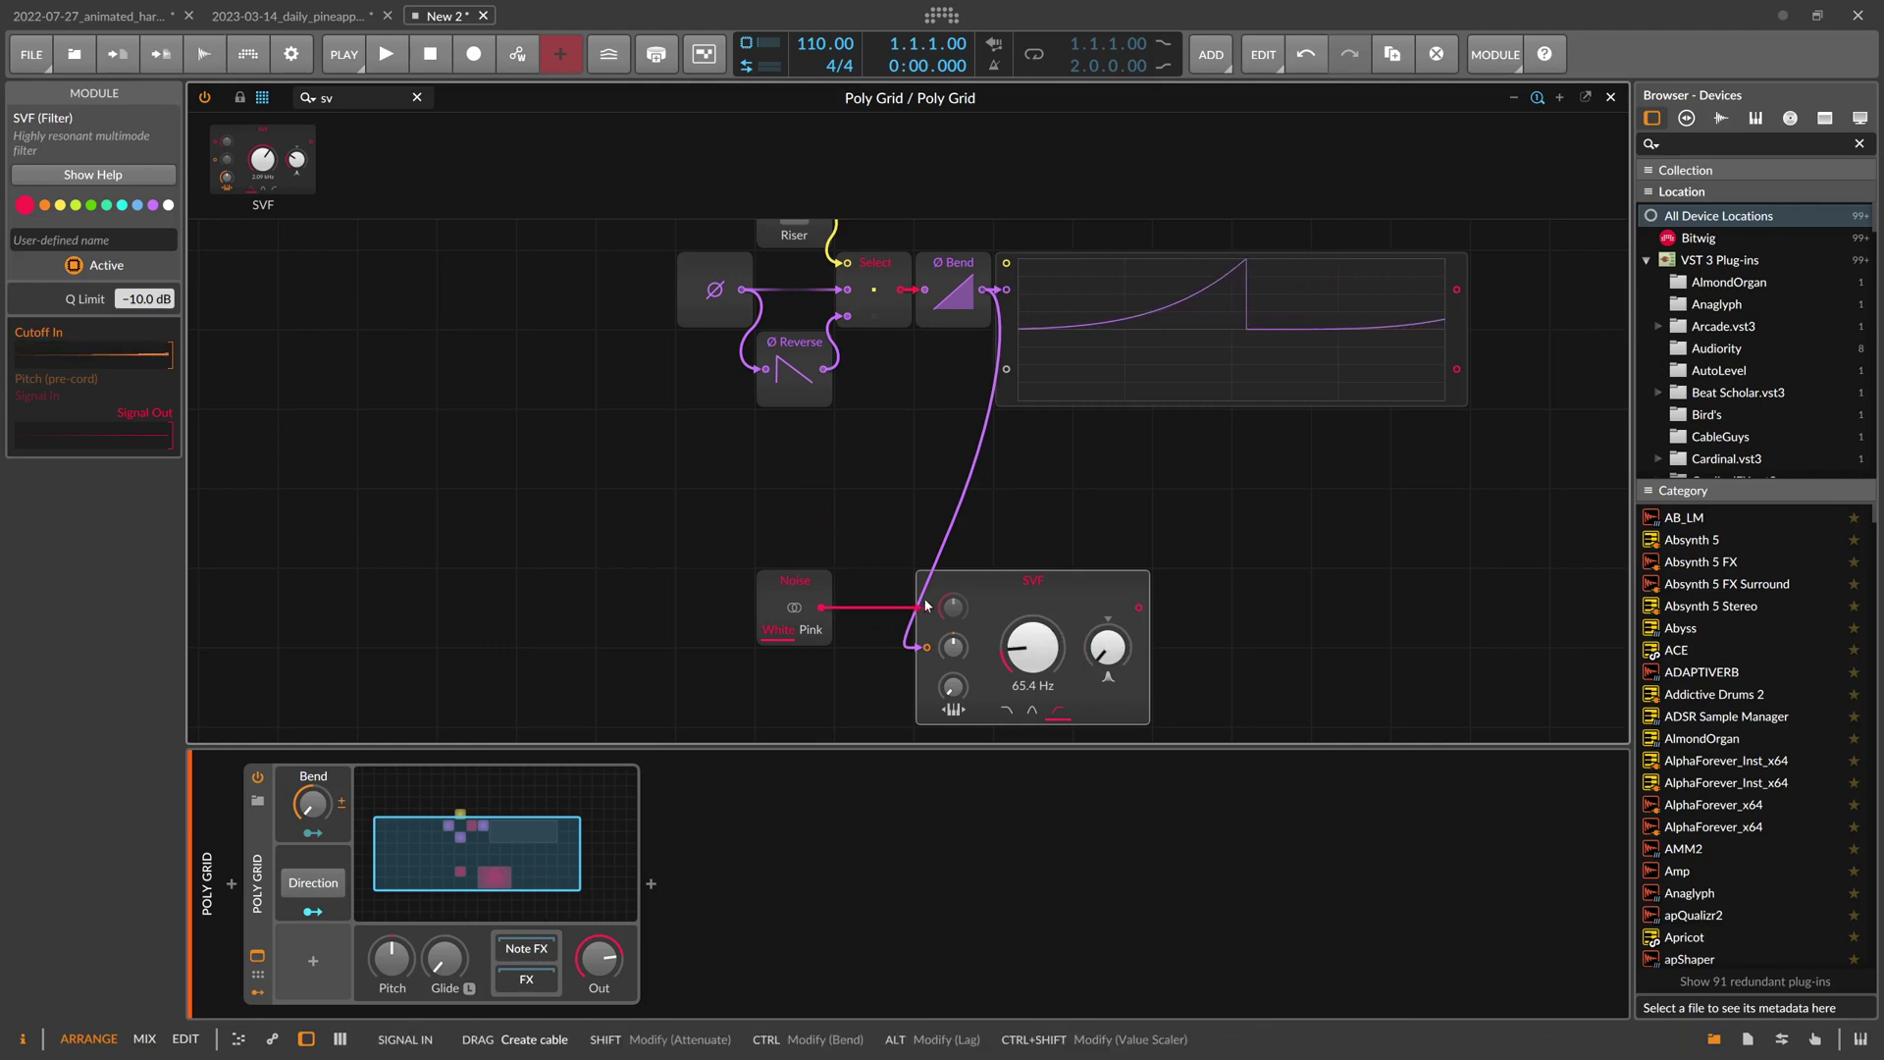
double_click(374, 98)
text(out)
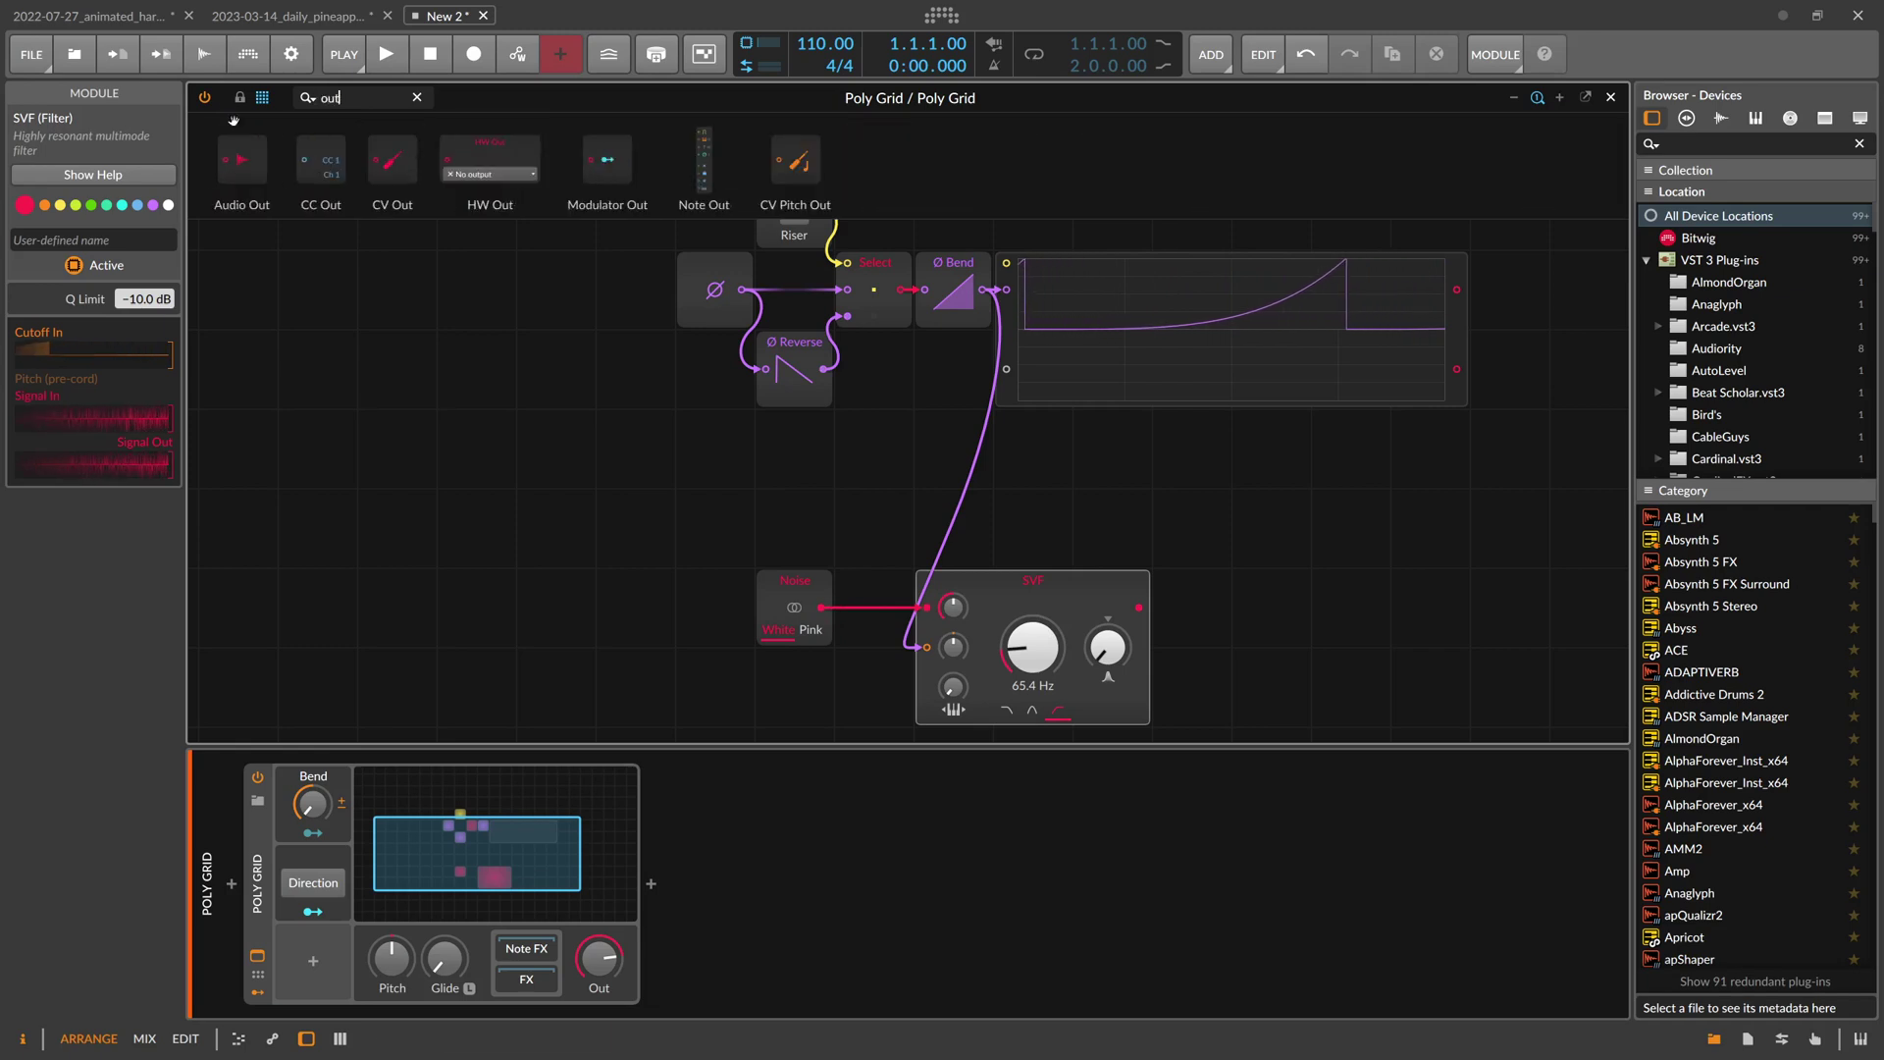
drag(234, 119, 1192, 606)
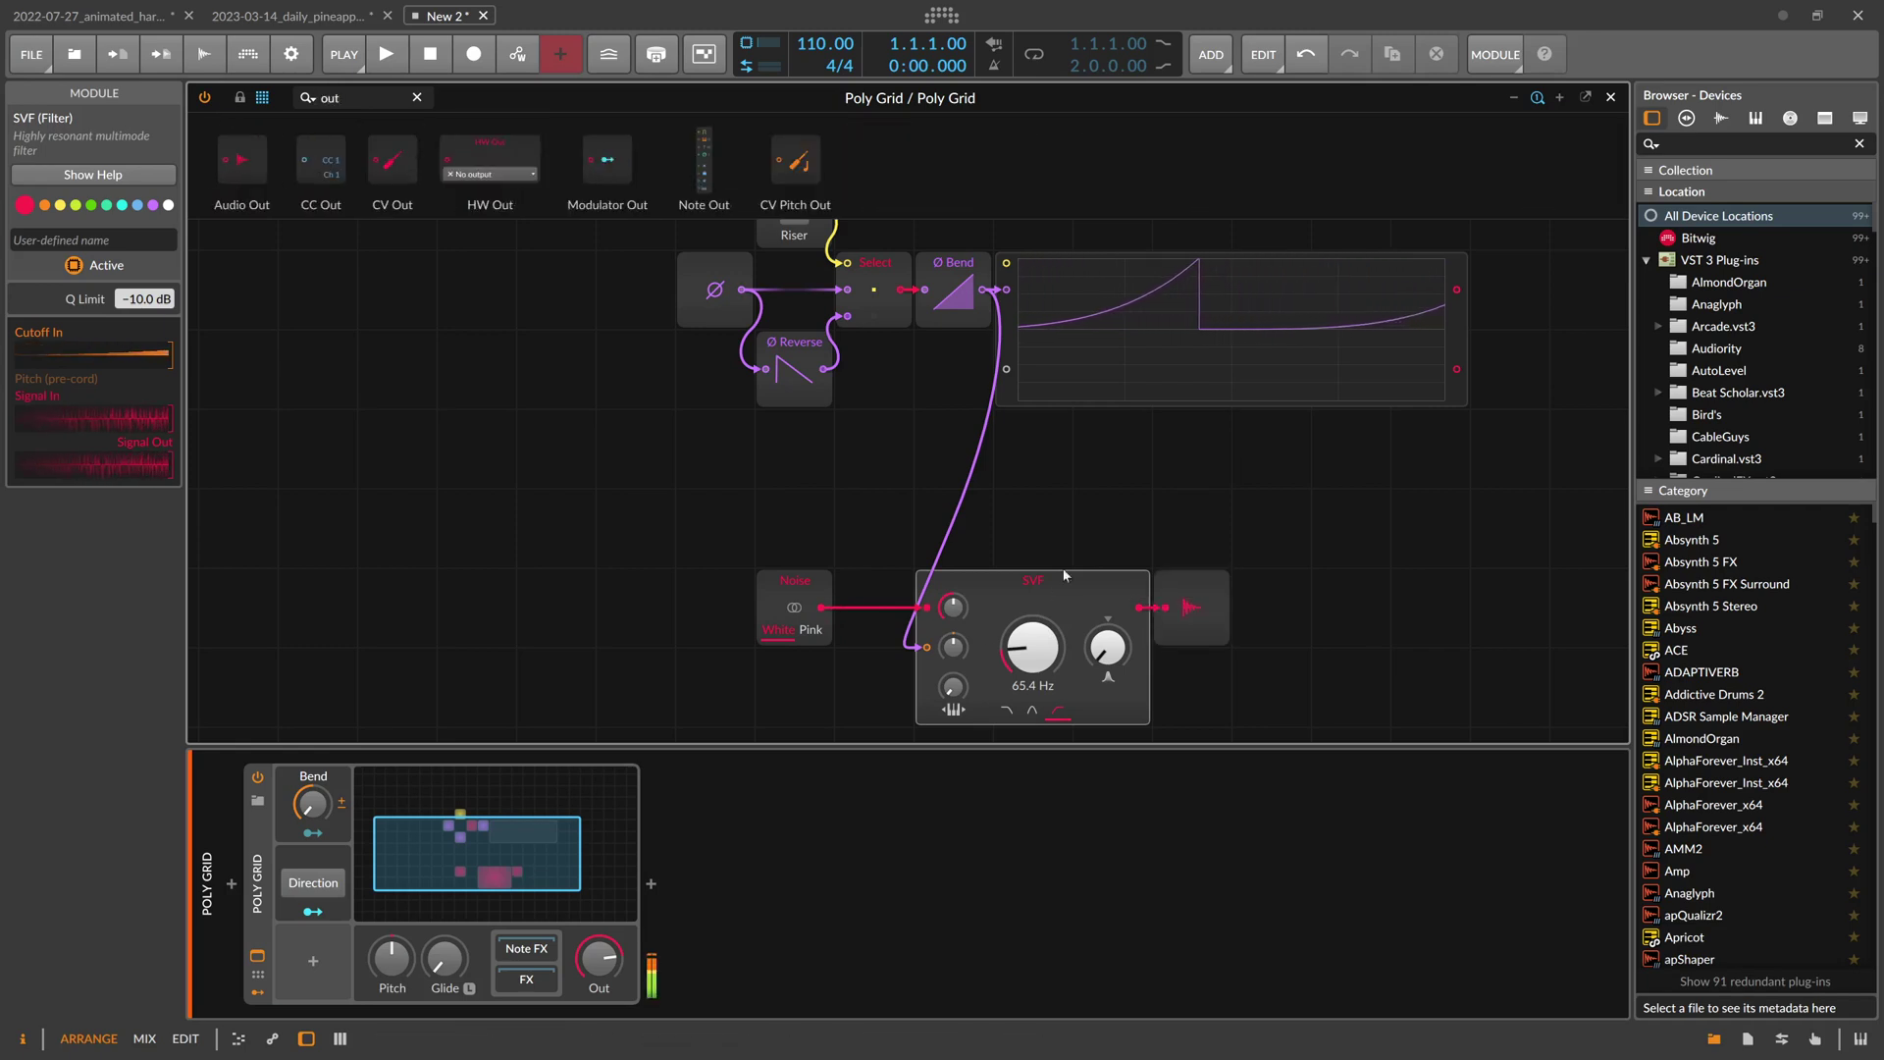
Raise the SVF's cutoff modulation amount, switch it to band-pass and try out different resonance amounts
mouse_move(952, 608)
drag(953, 647, 953, 626)
click(1033, 710)
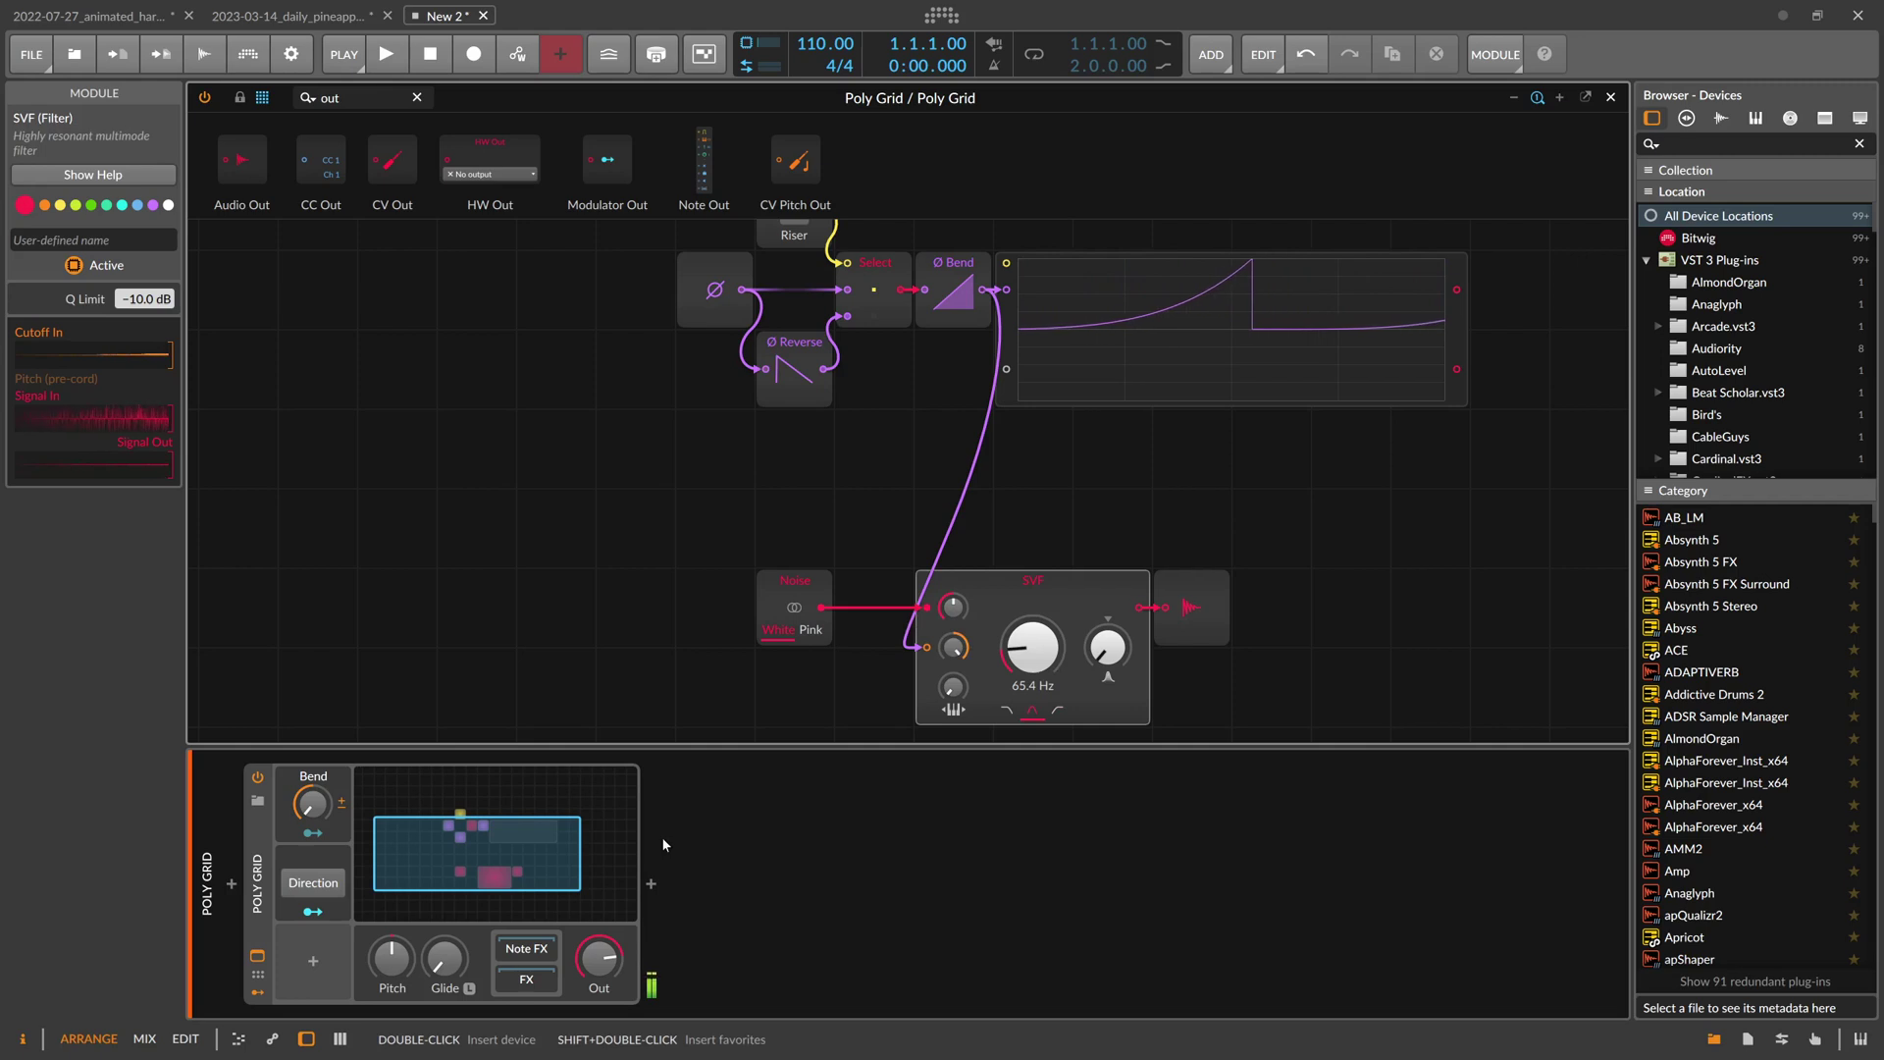
drag(1106, 648, 1107, 648)
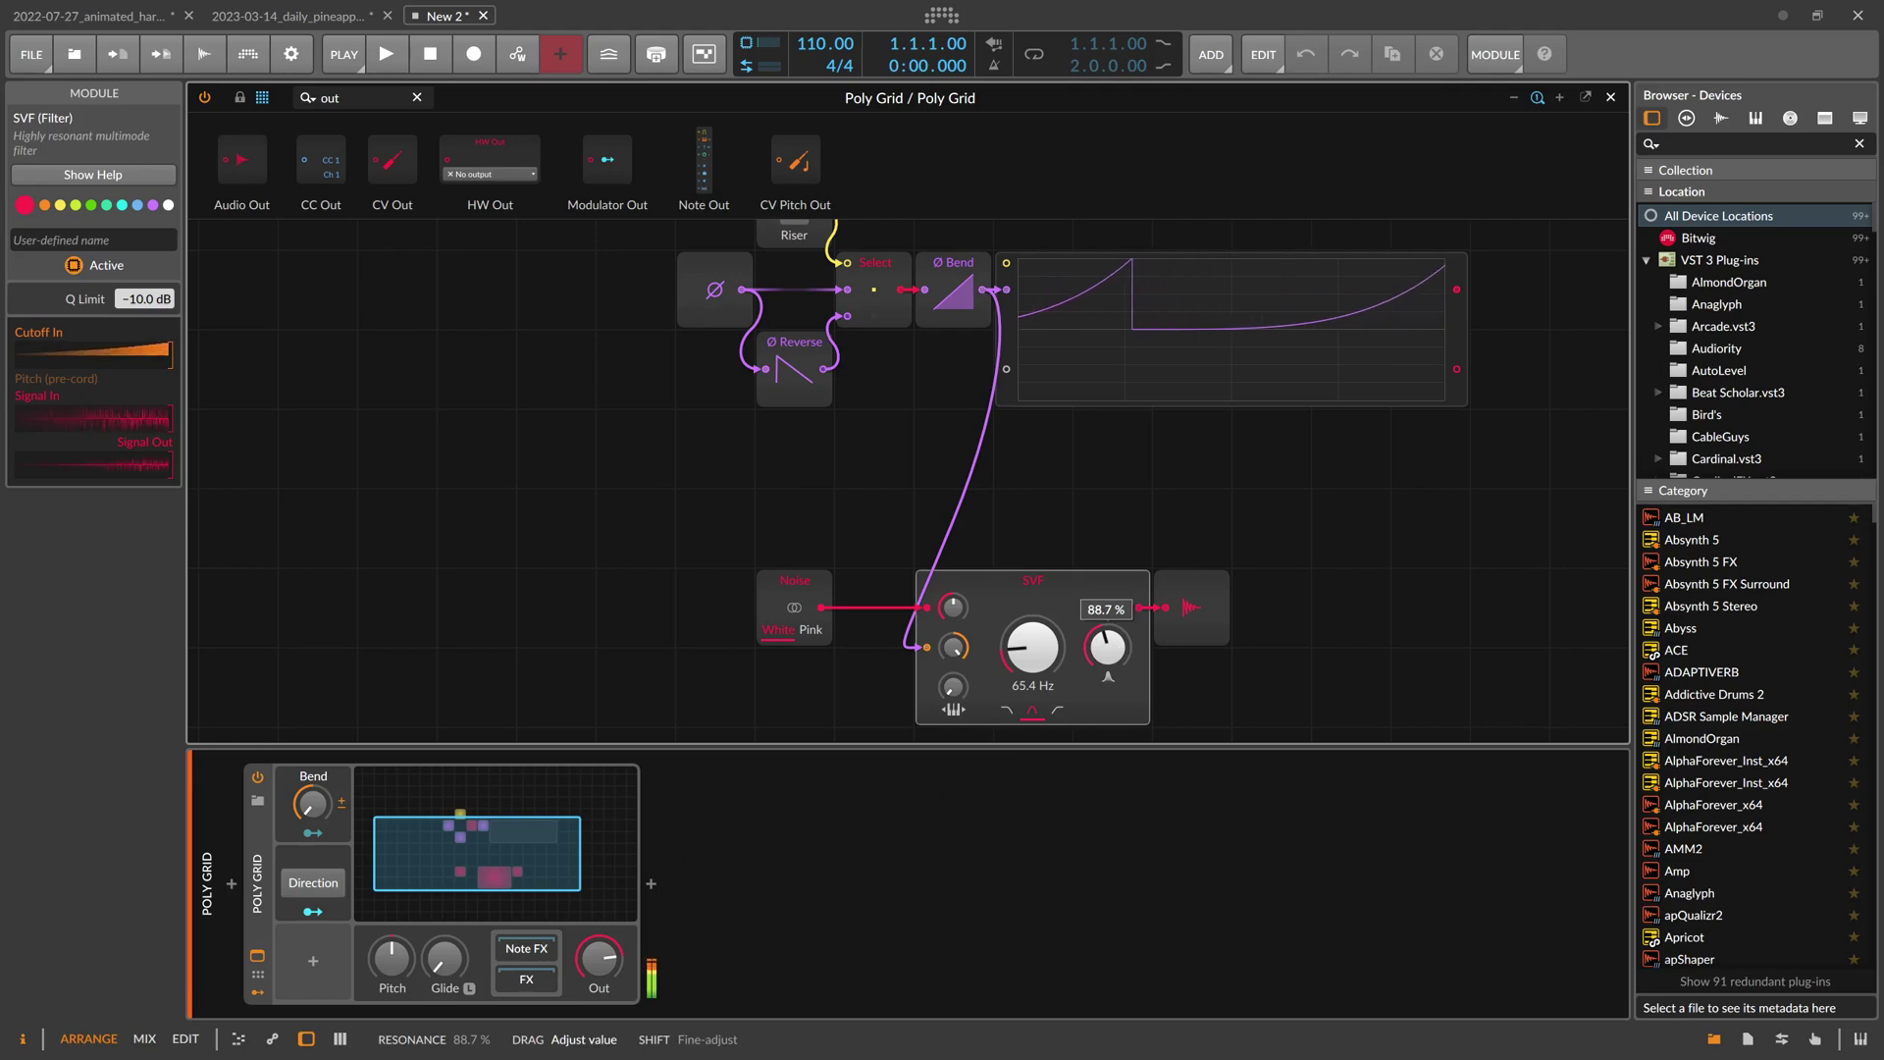
drag(1106, 647, 1096, 663)
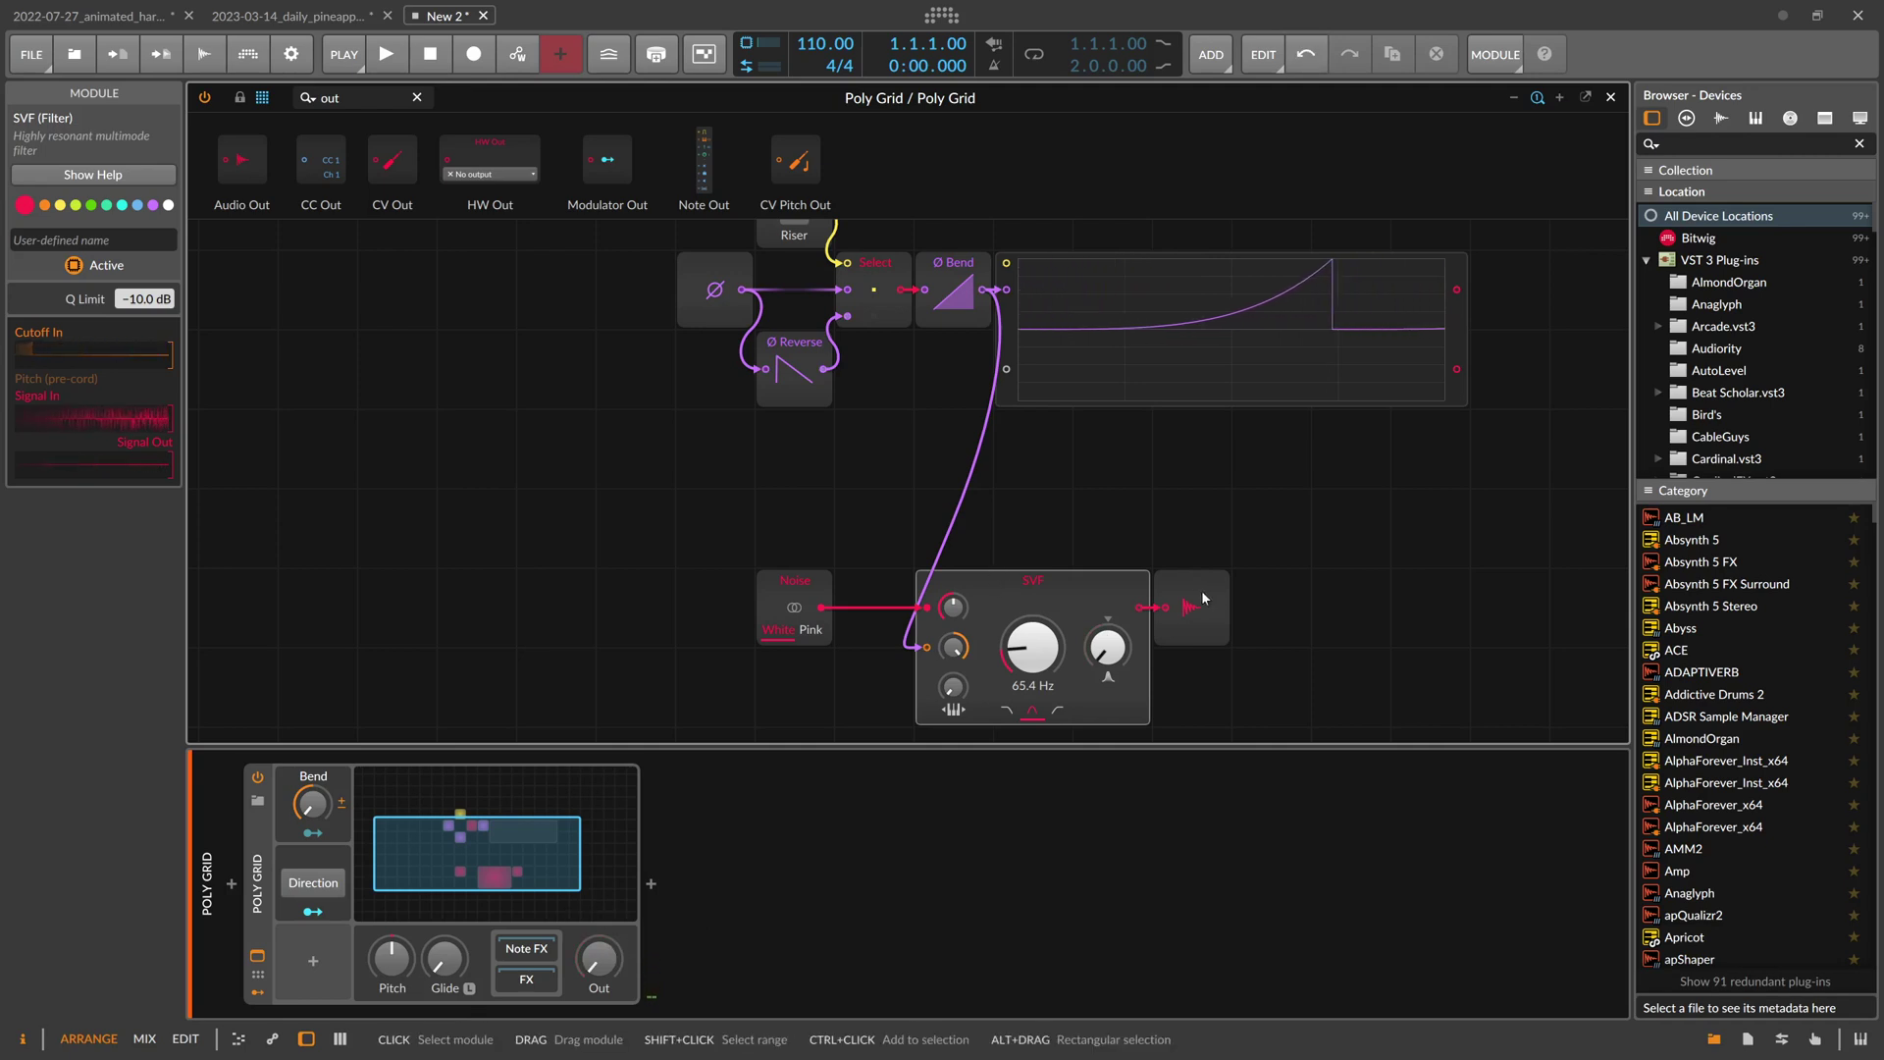
Insert a Multiply module between the SVF and Audio Out and feed Ø Bend's output into its second input
drag(1202, 593, 1358, 592)
click(1167, 544)
click(371, 104)
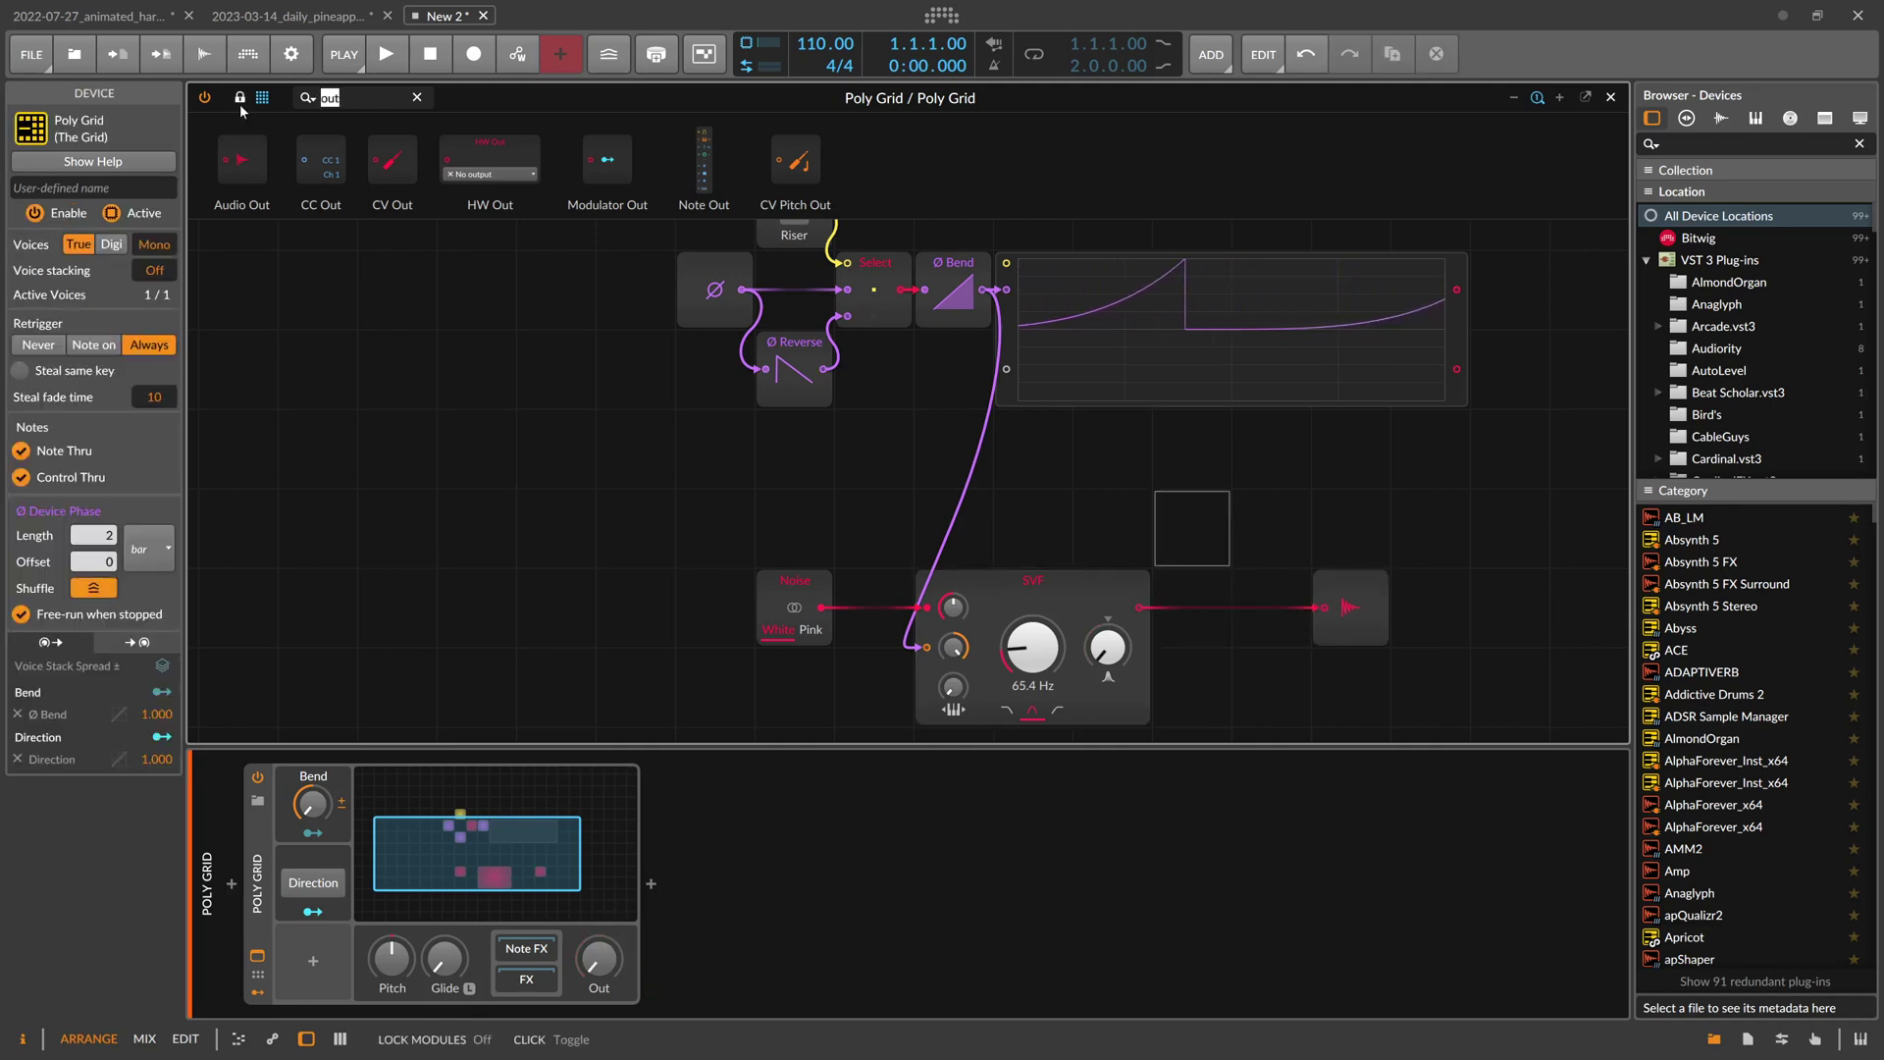
text(mut)
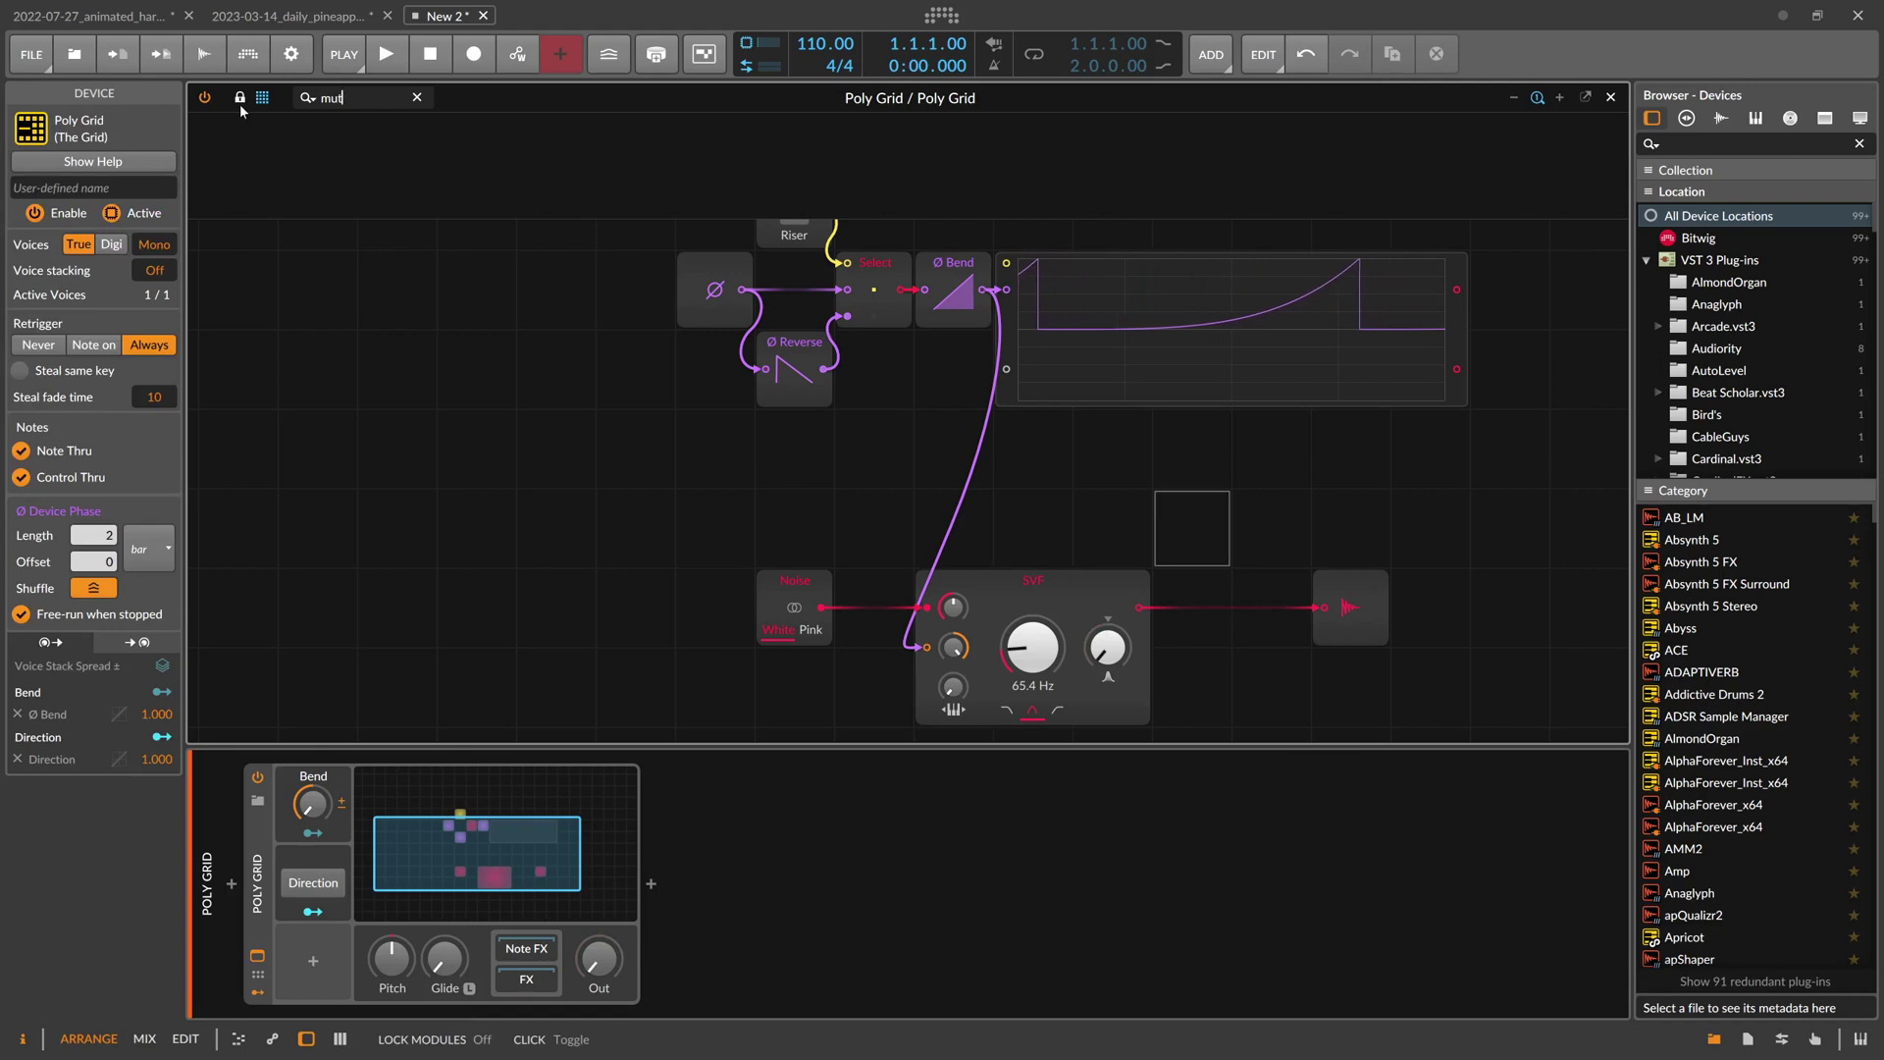
key(BackSpace)
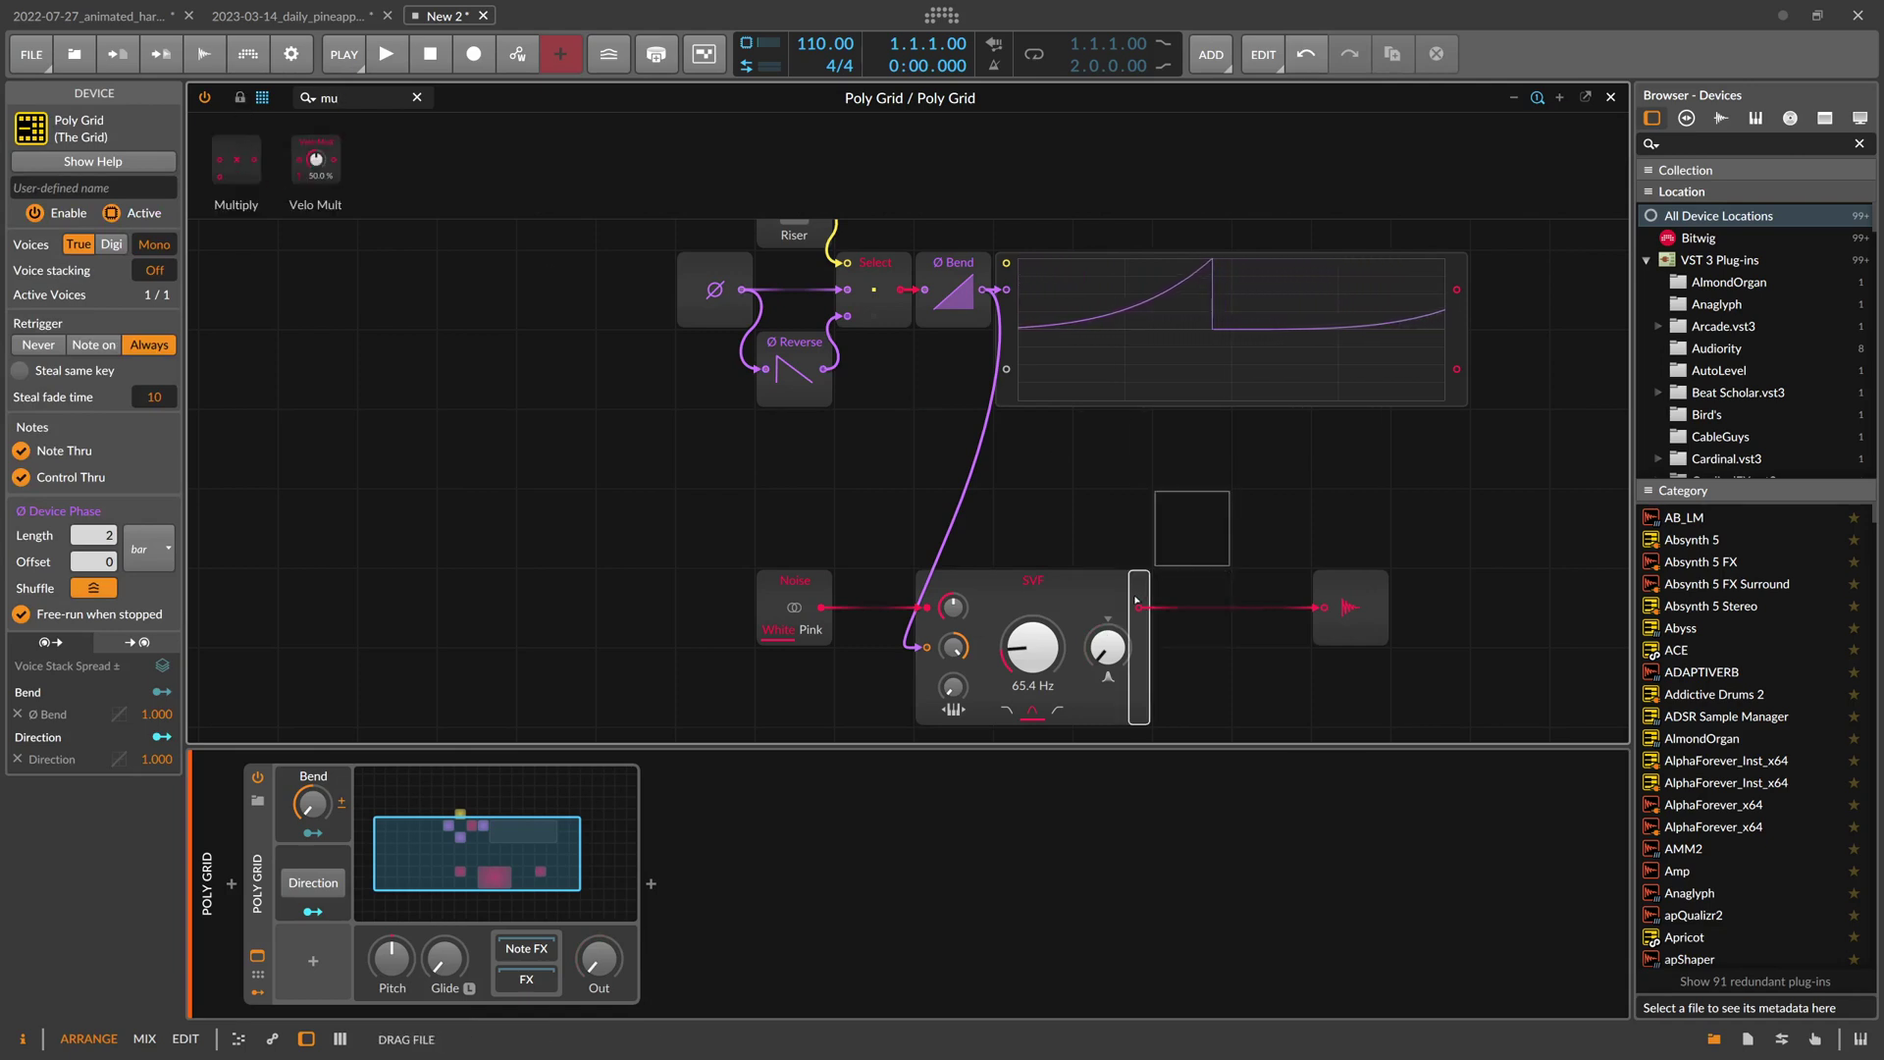
drag(1136, 600, 1149, 552)
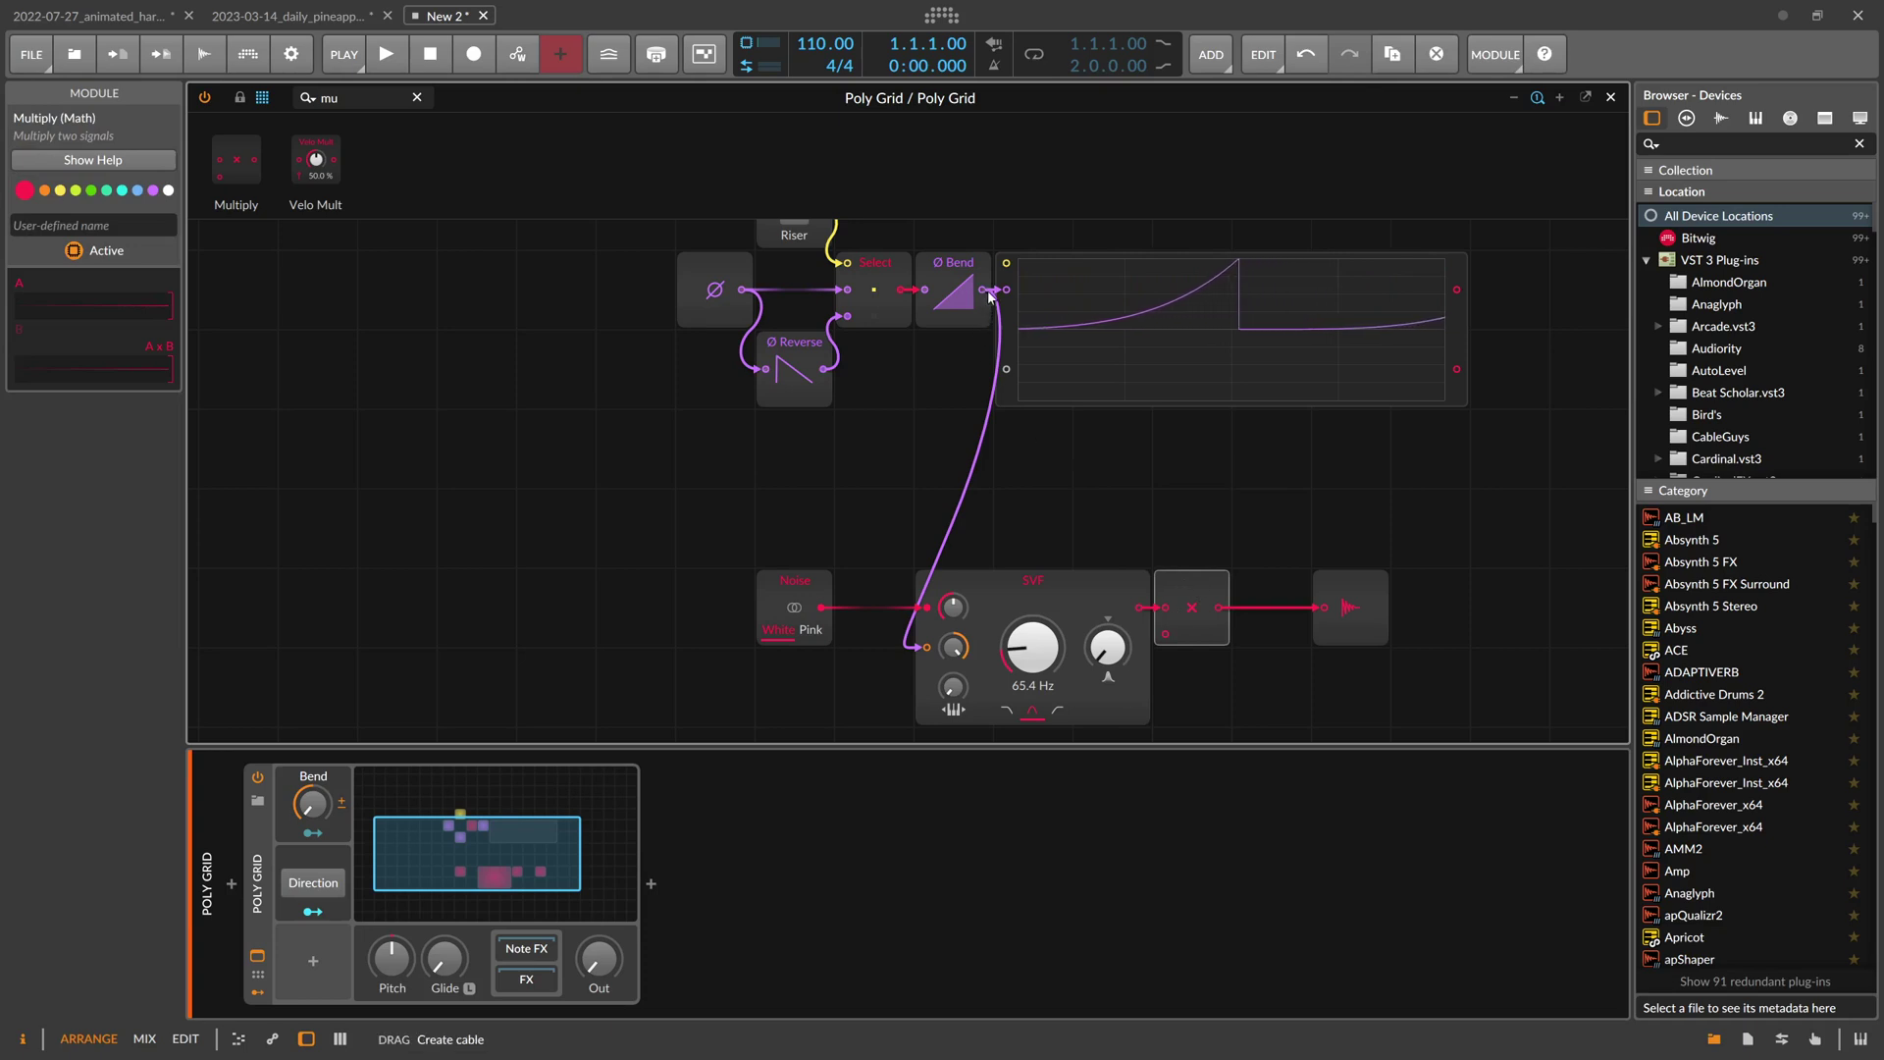
drag(955, 409, 1164, 633)
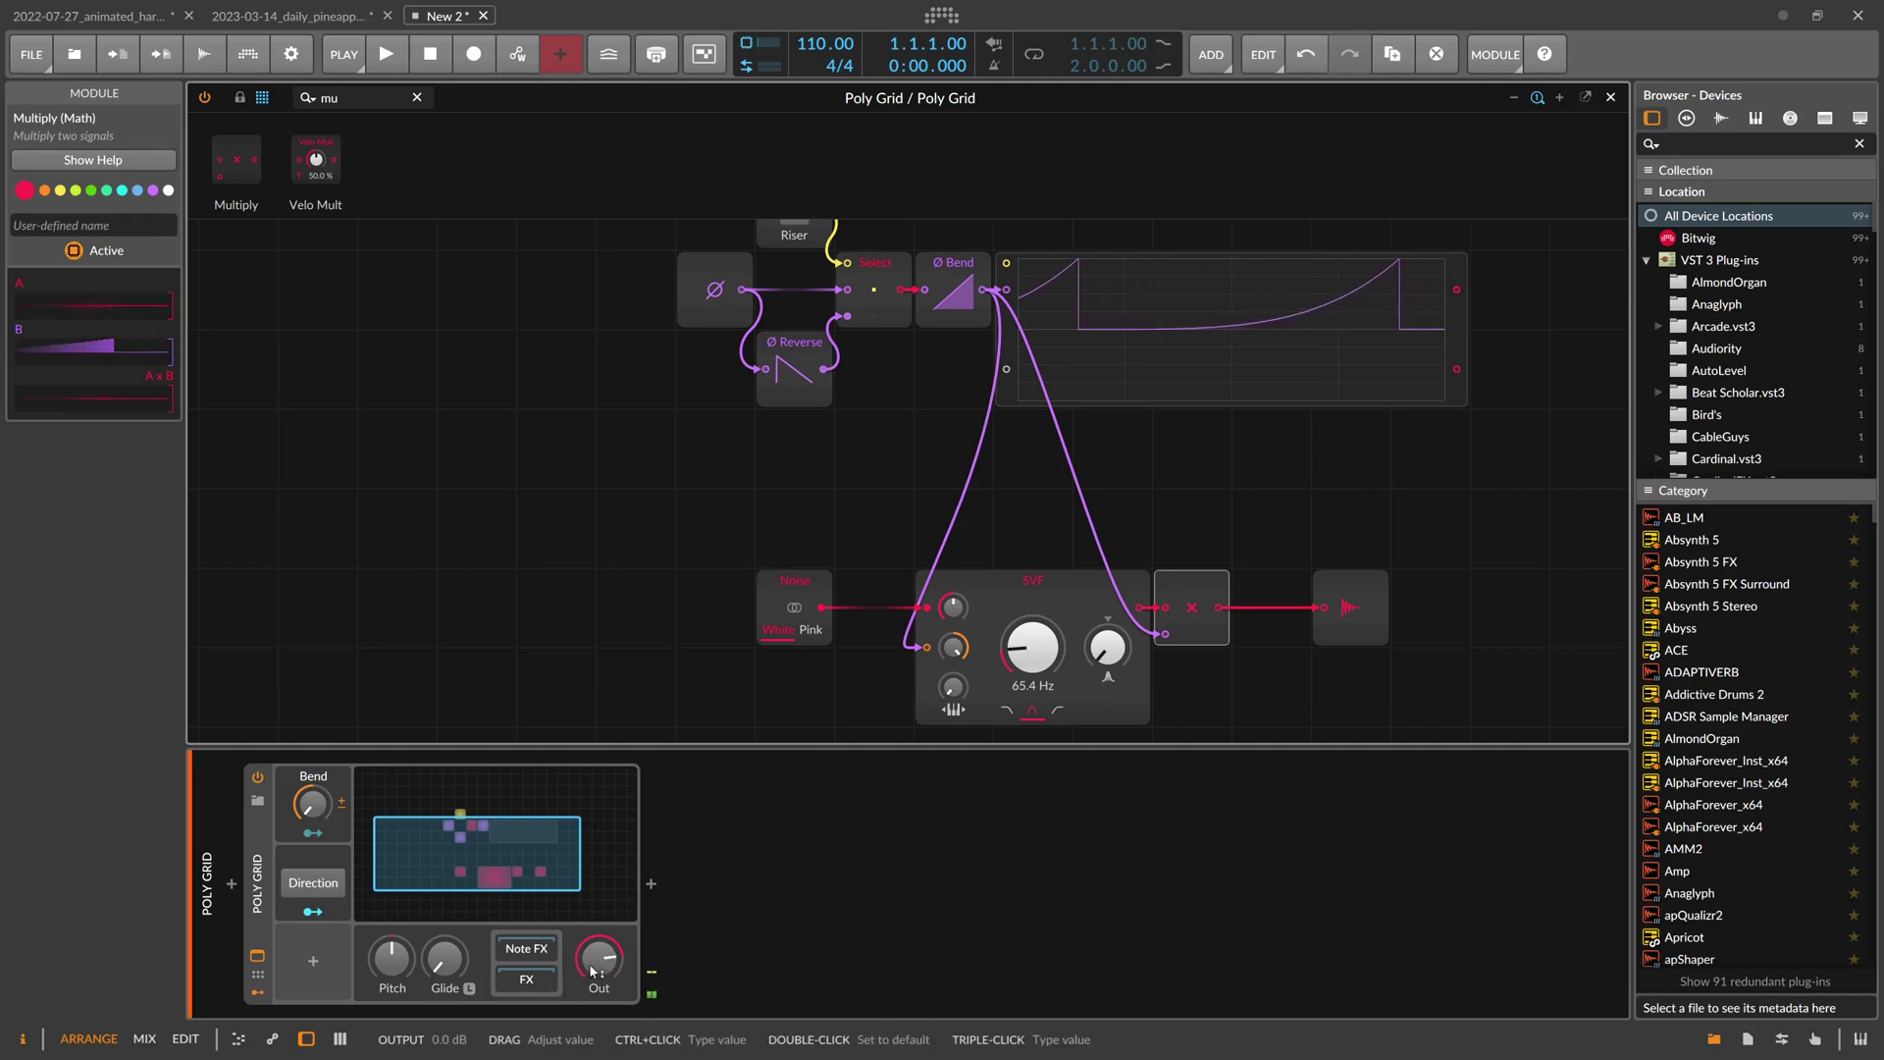
drag(589, 962, 589, 1040)
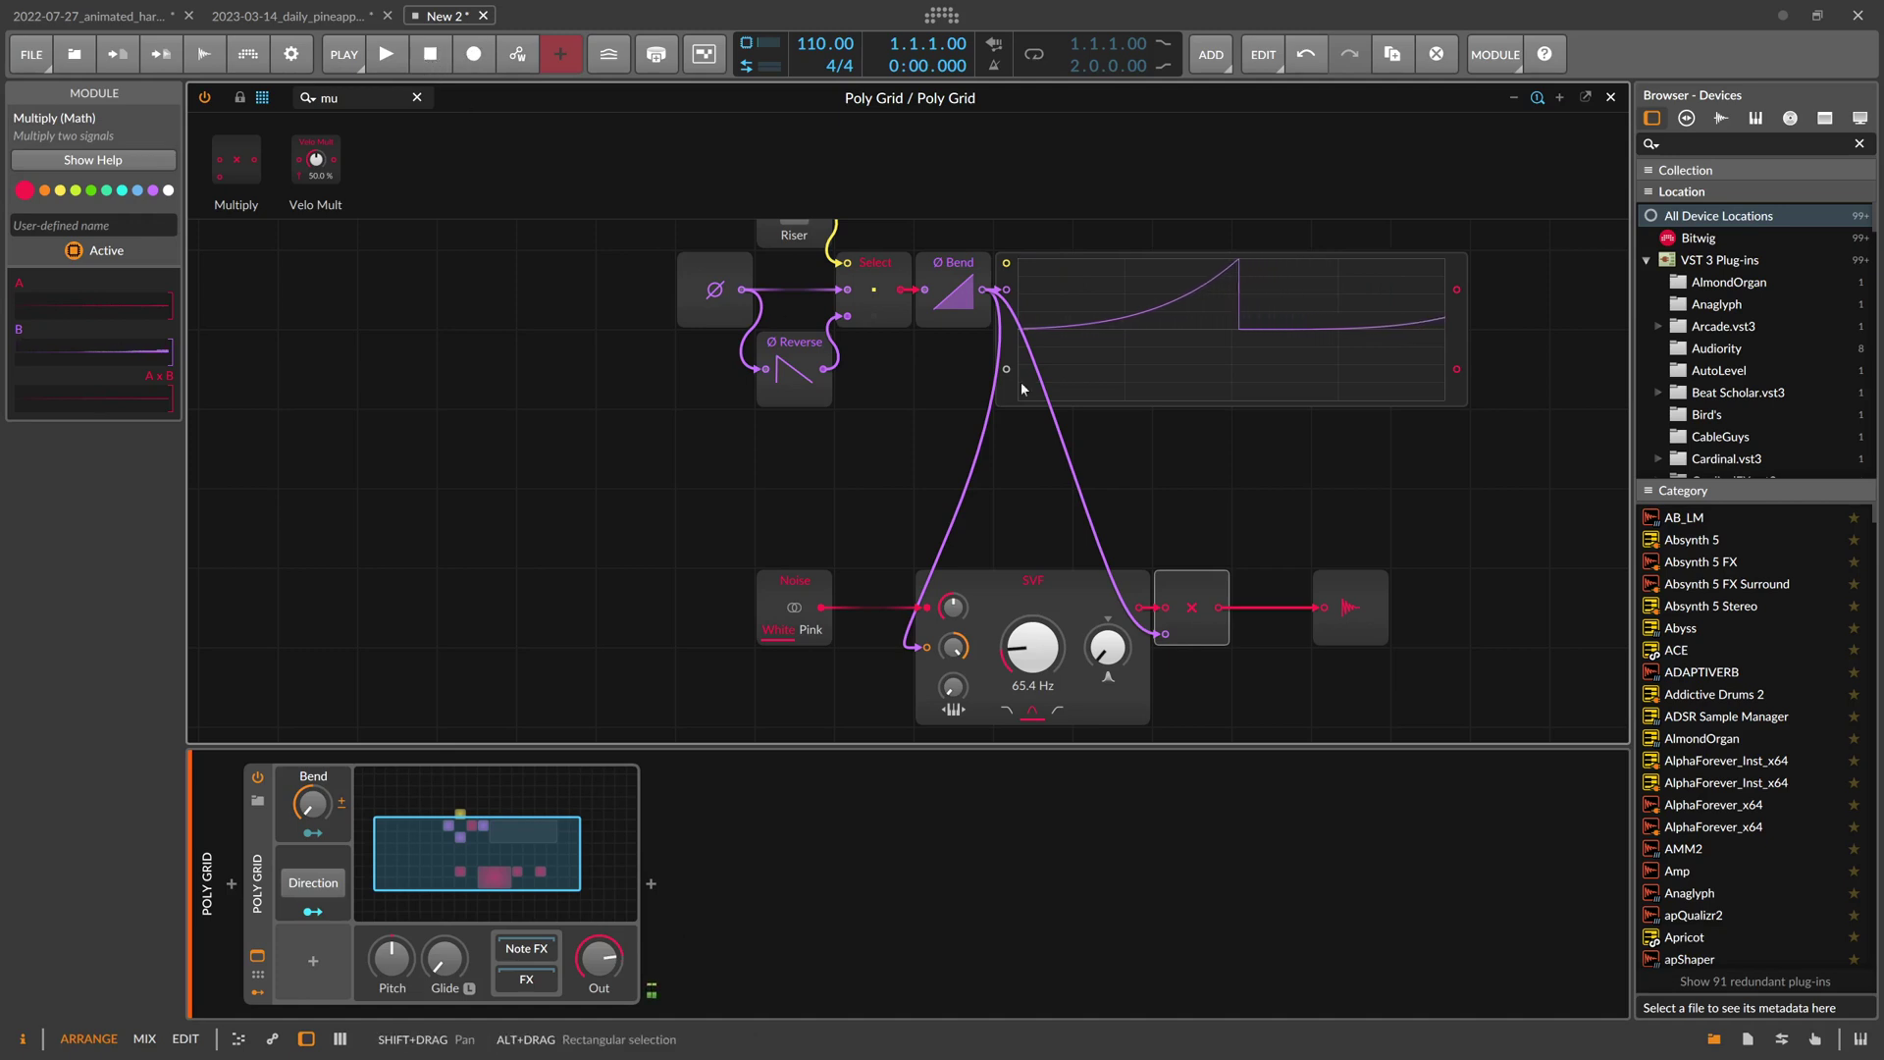
Insert a Select module between Multiply and Audio Out, with Multiply's output feeding its second signal input
click(328, 97)
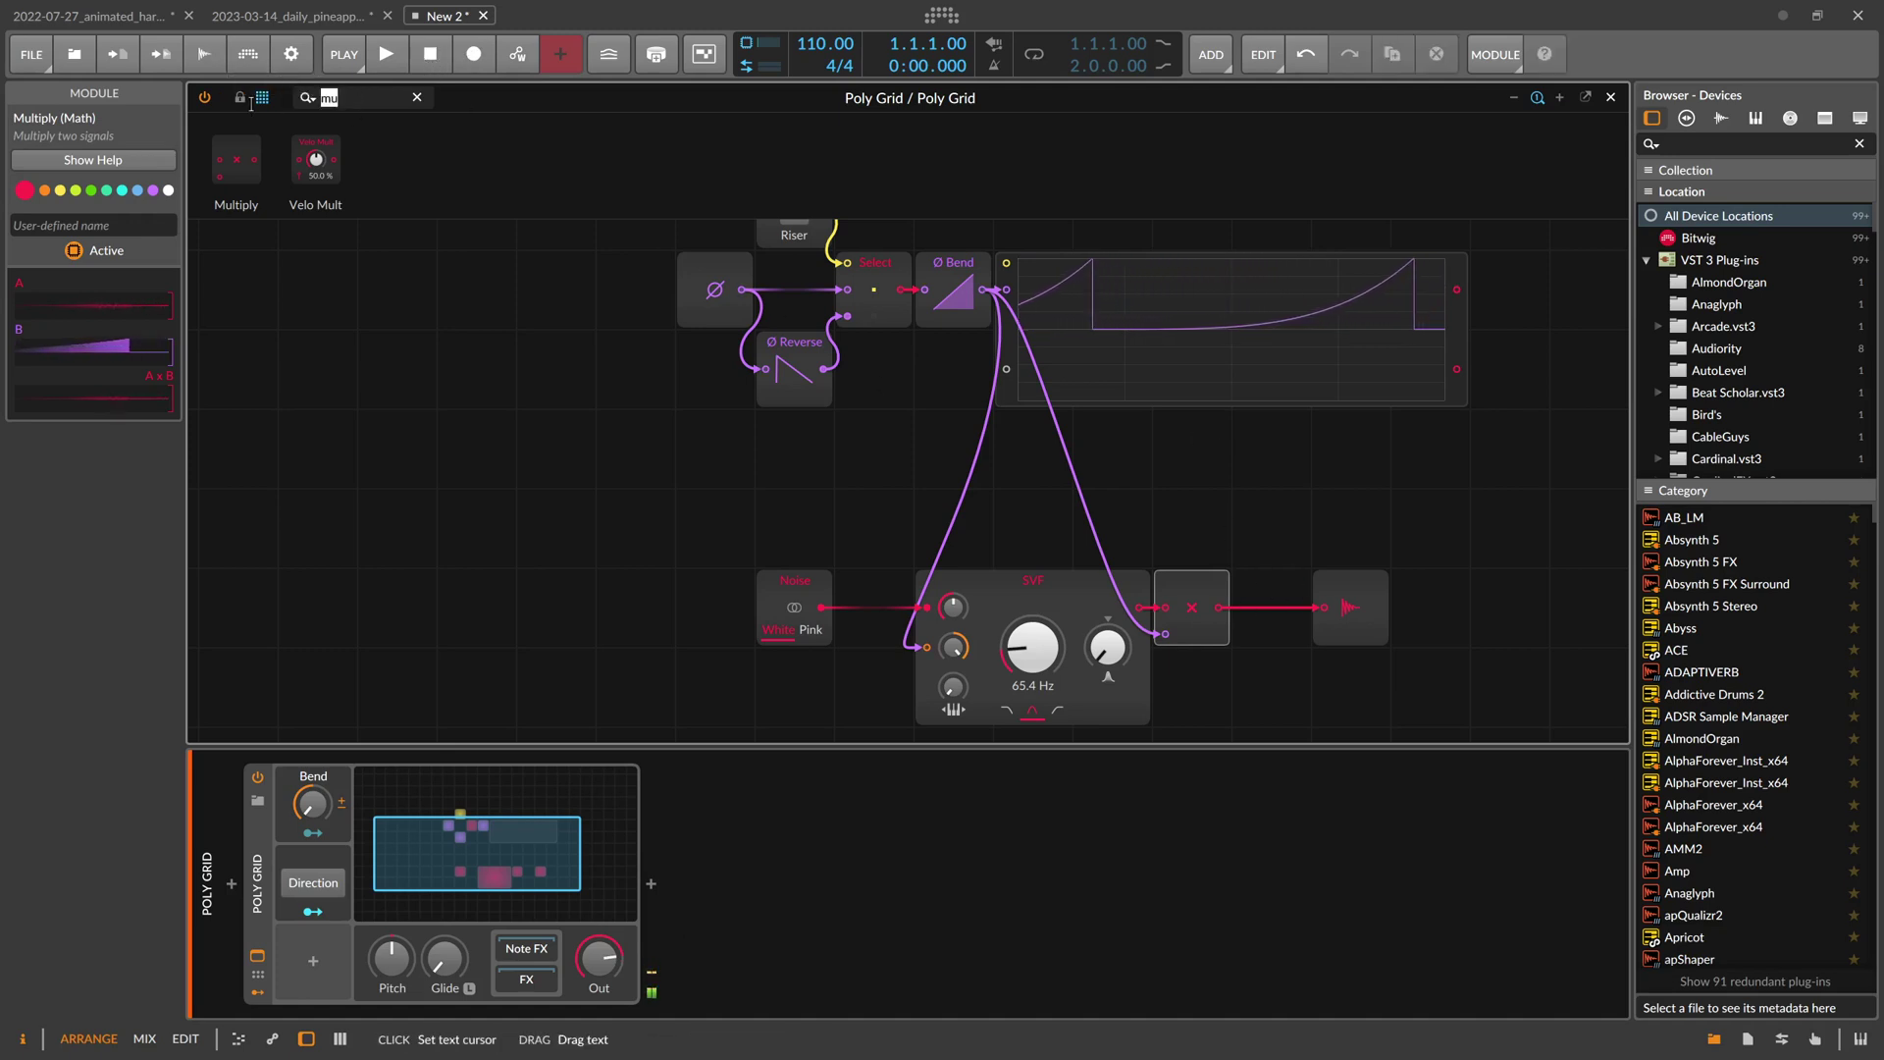
text(se)
drag(235, 157, 1242, 613)
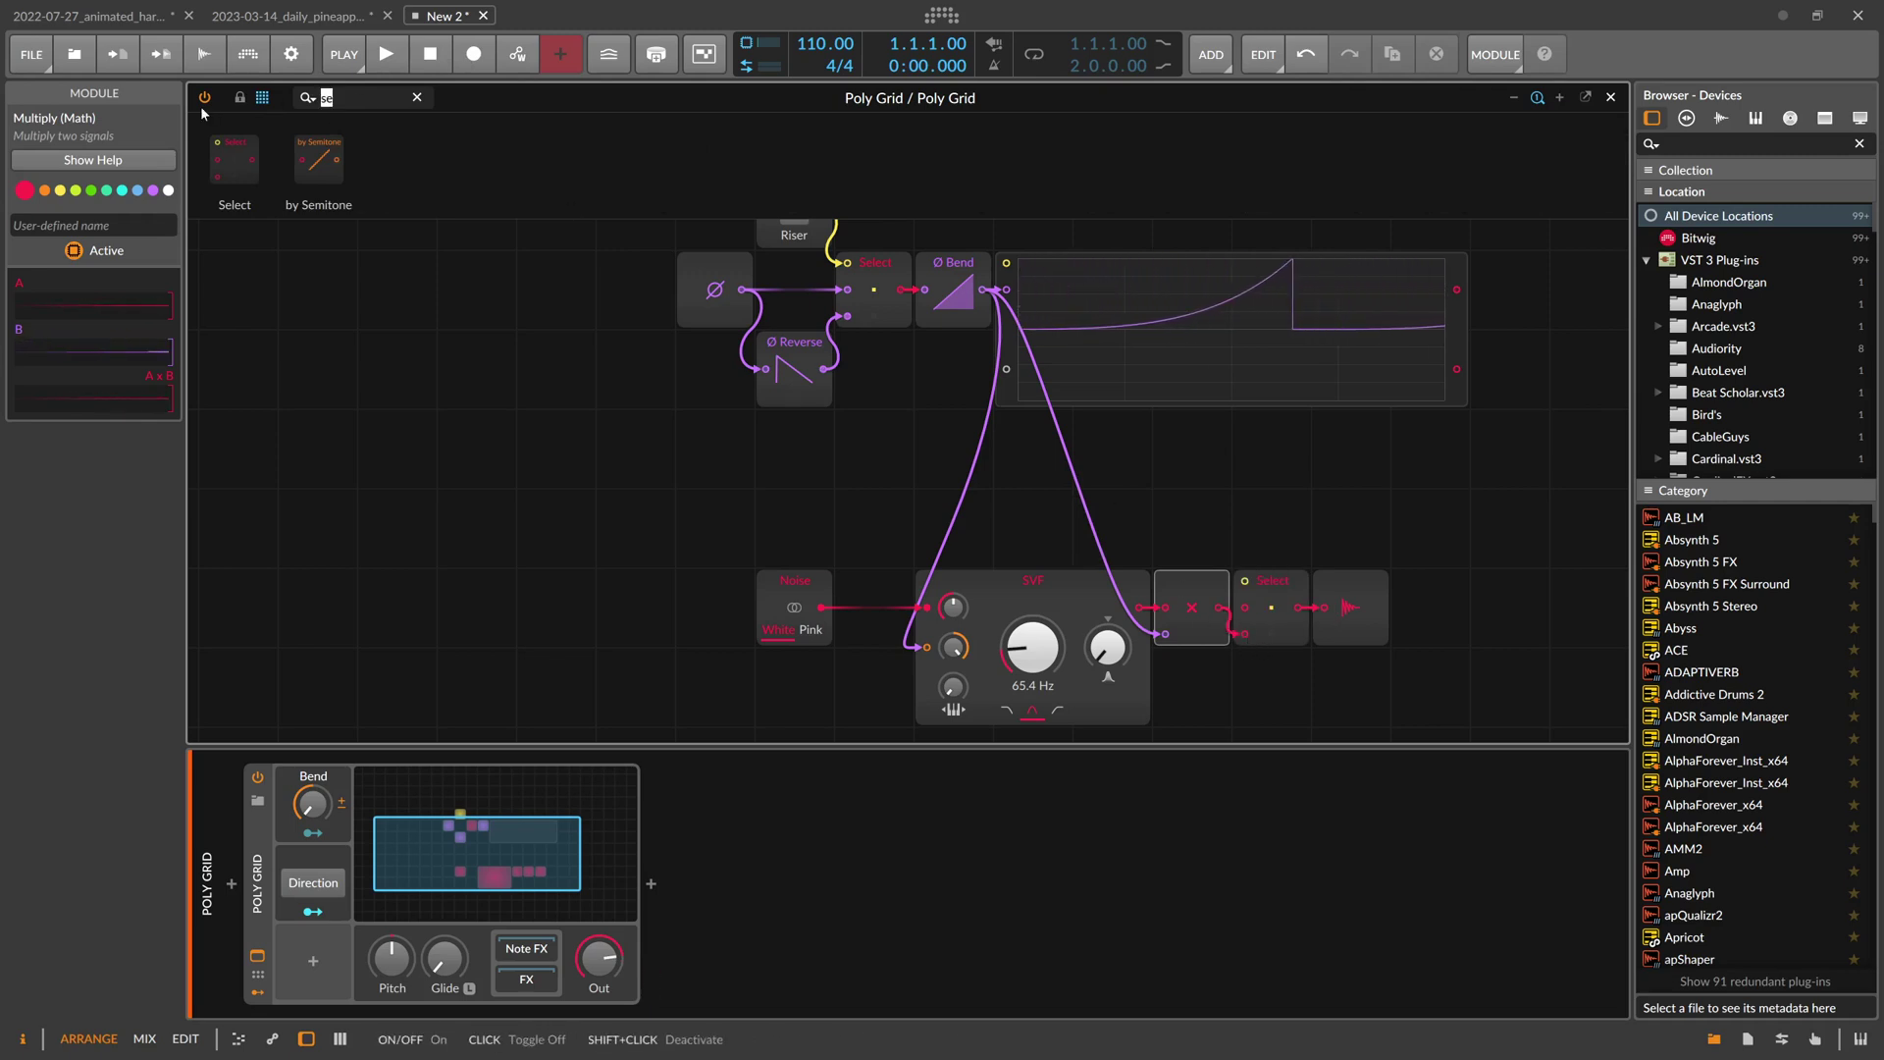
Add a Transport Playing module above Multiply and connect its status output to the new Select module's control input
key(BackSpace)
key(BackSpace)
text(play)
drag(260, 159, 1197, 528)
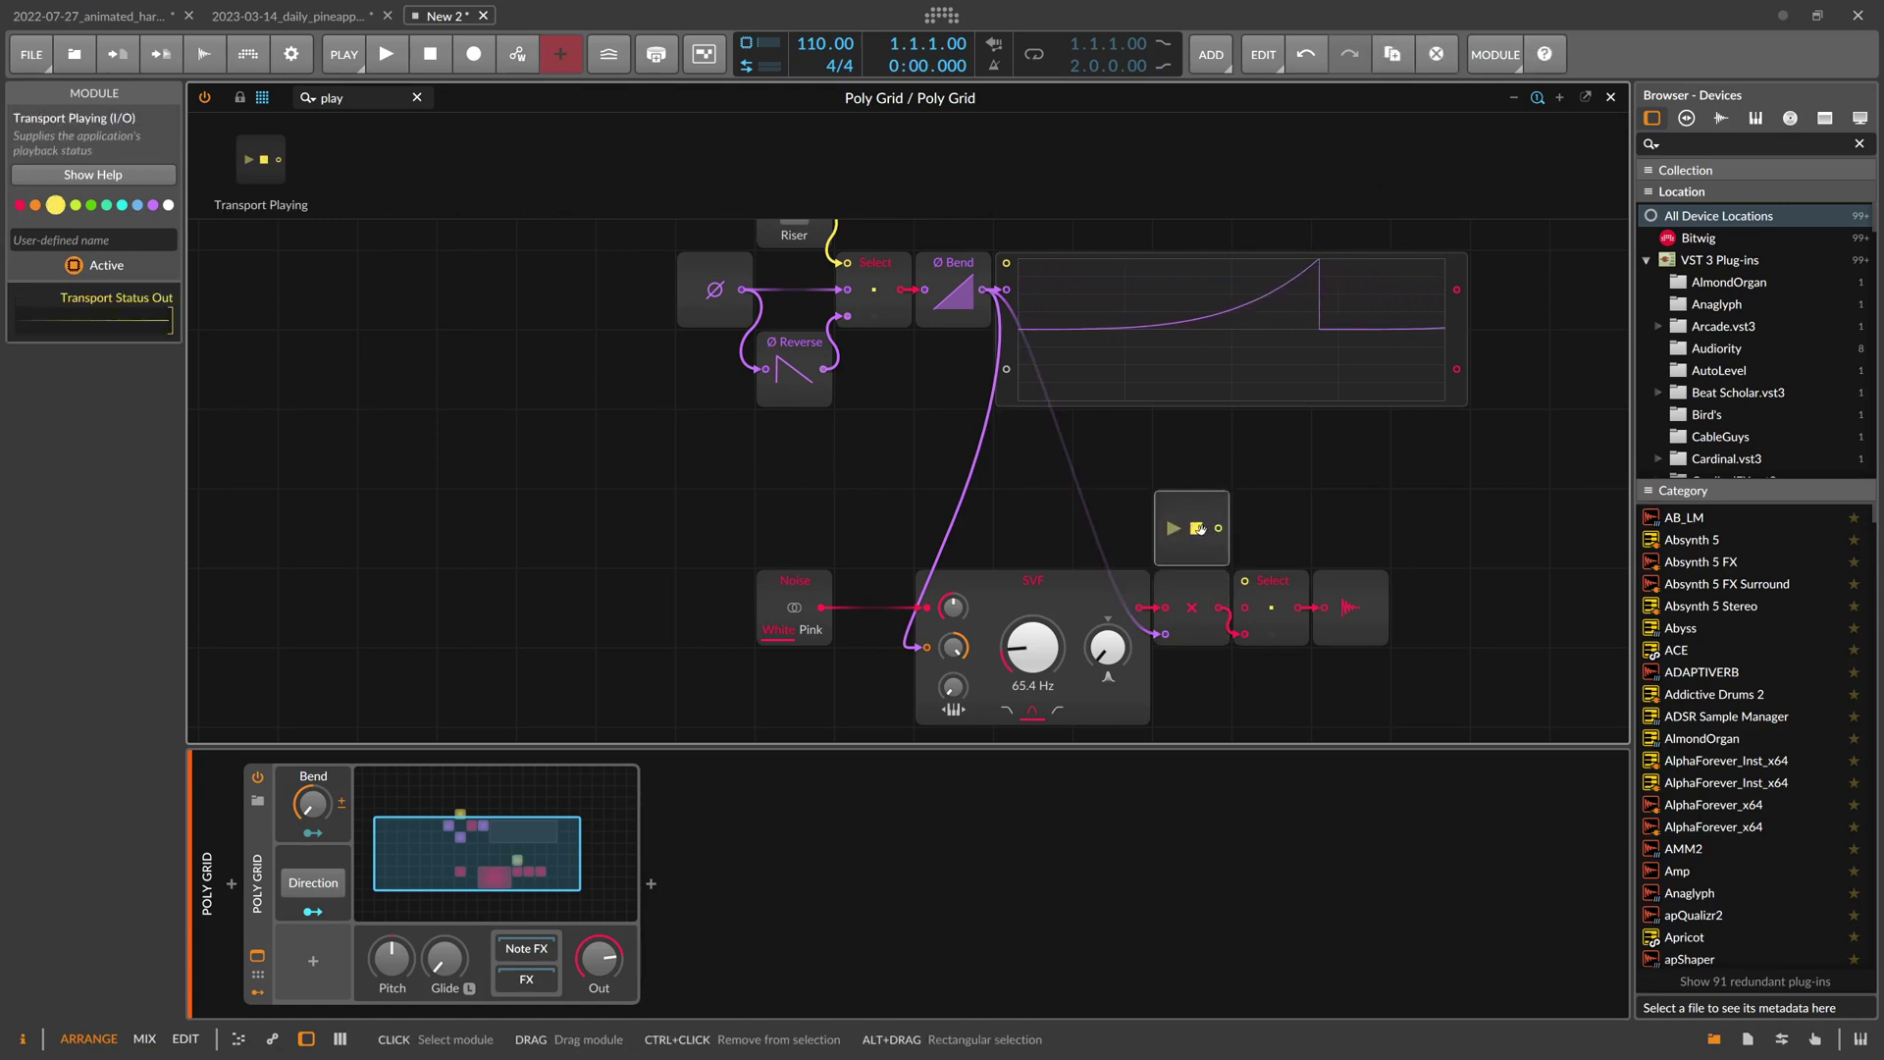
drag(1219, 528, 1244, 580)
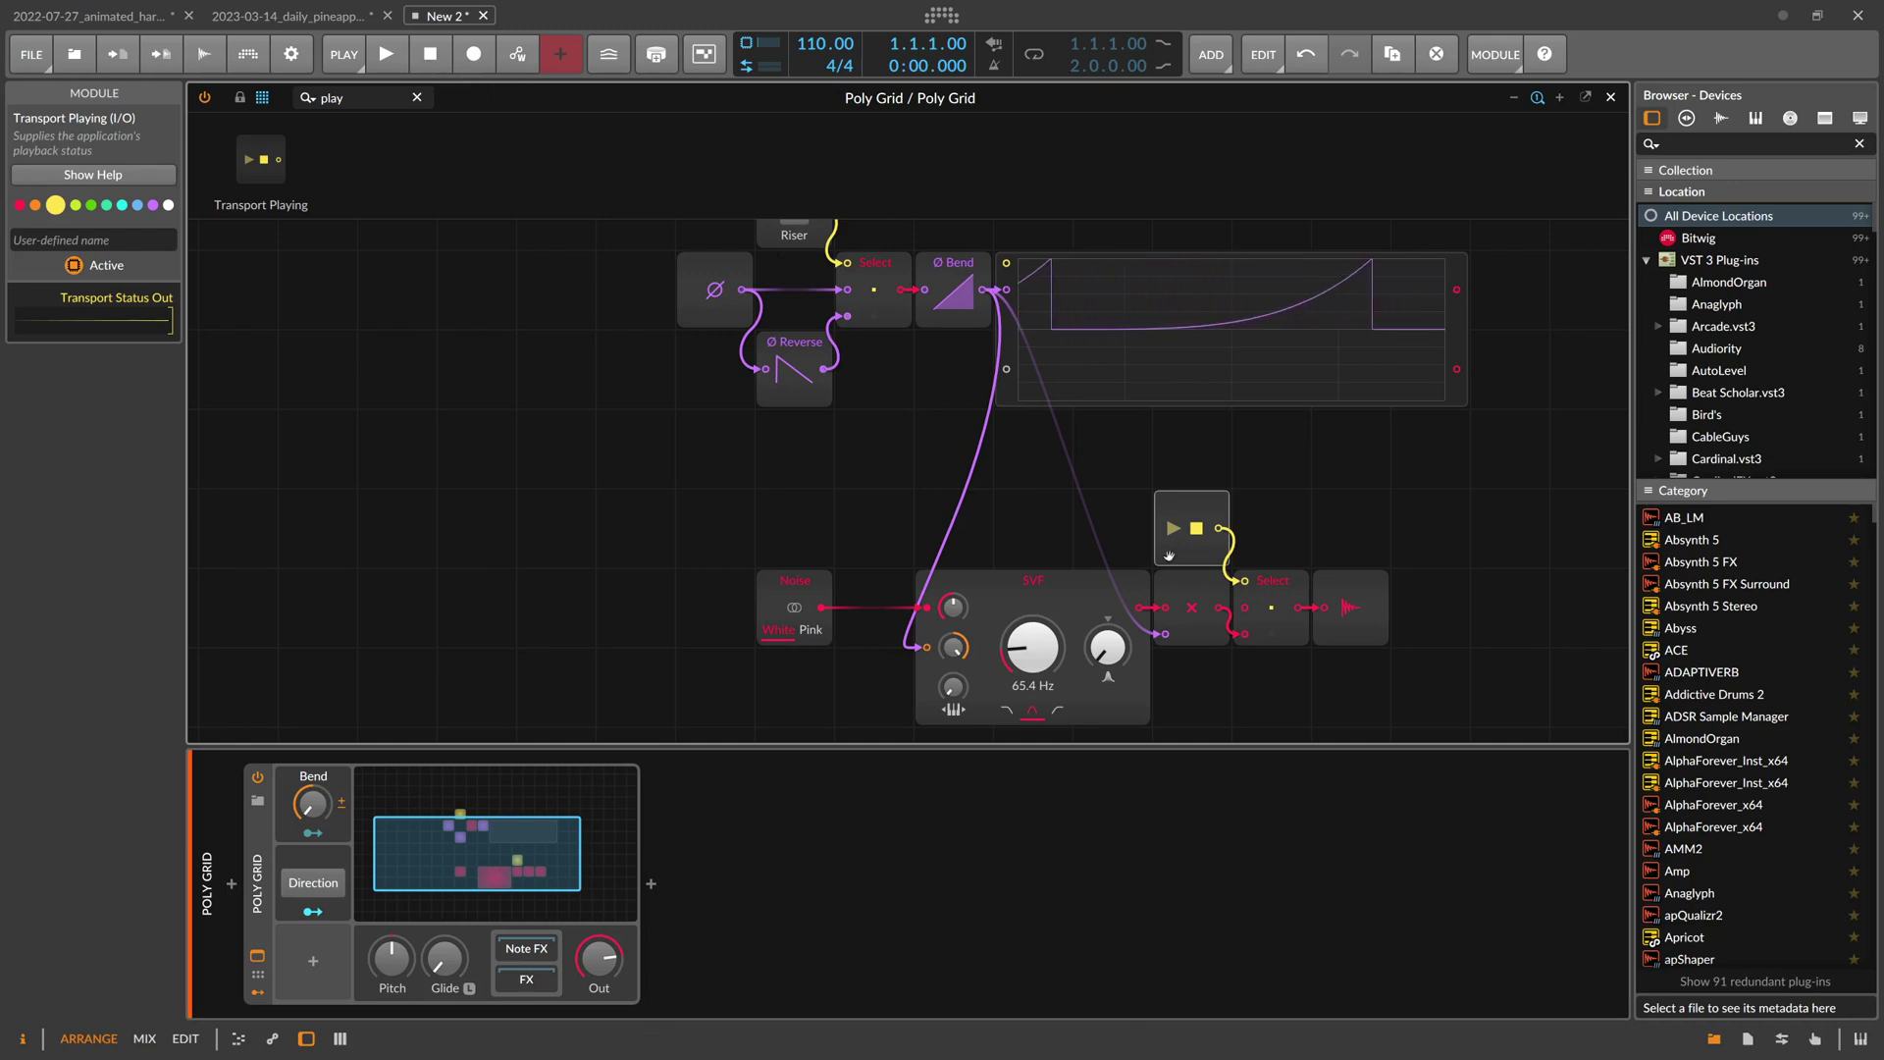
Start and stop playback to test the transport gating, and set the SVF's resonance to 85.3 %
click(399, 54)
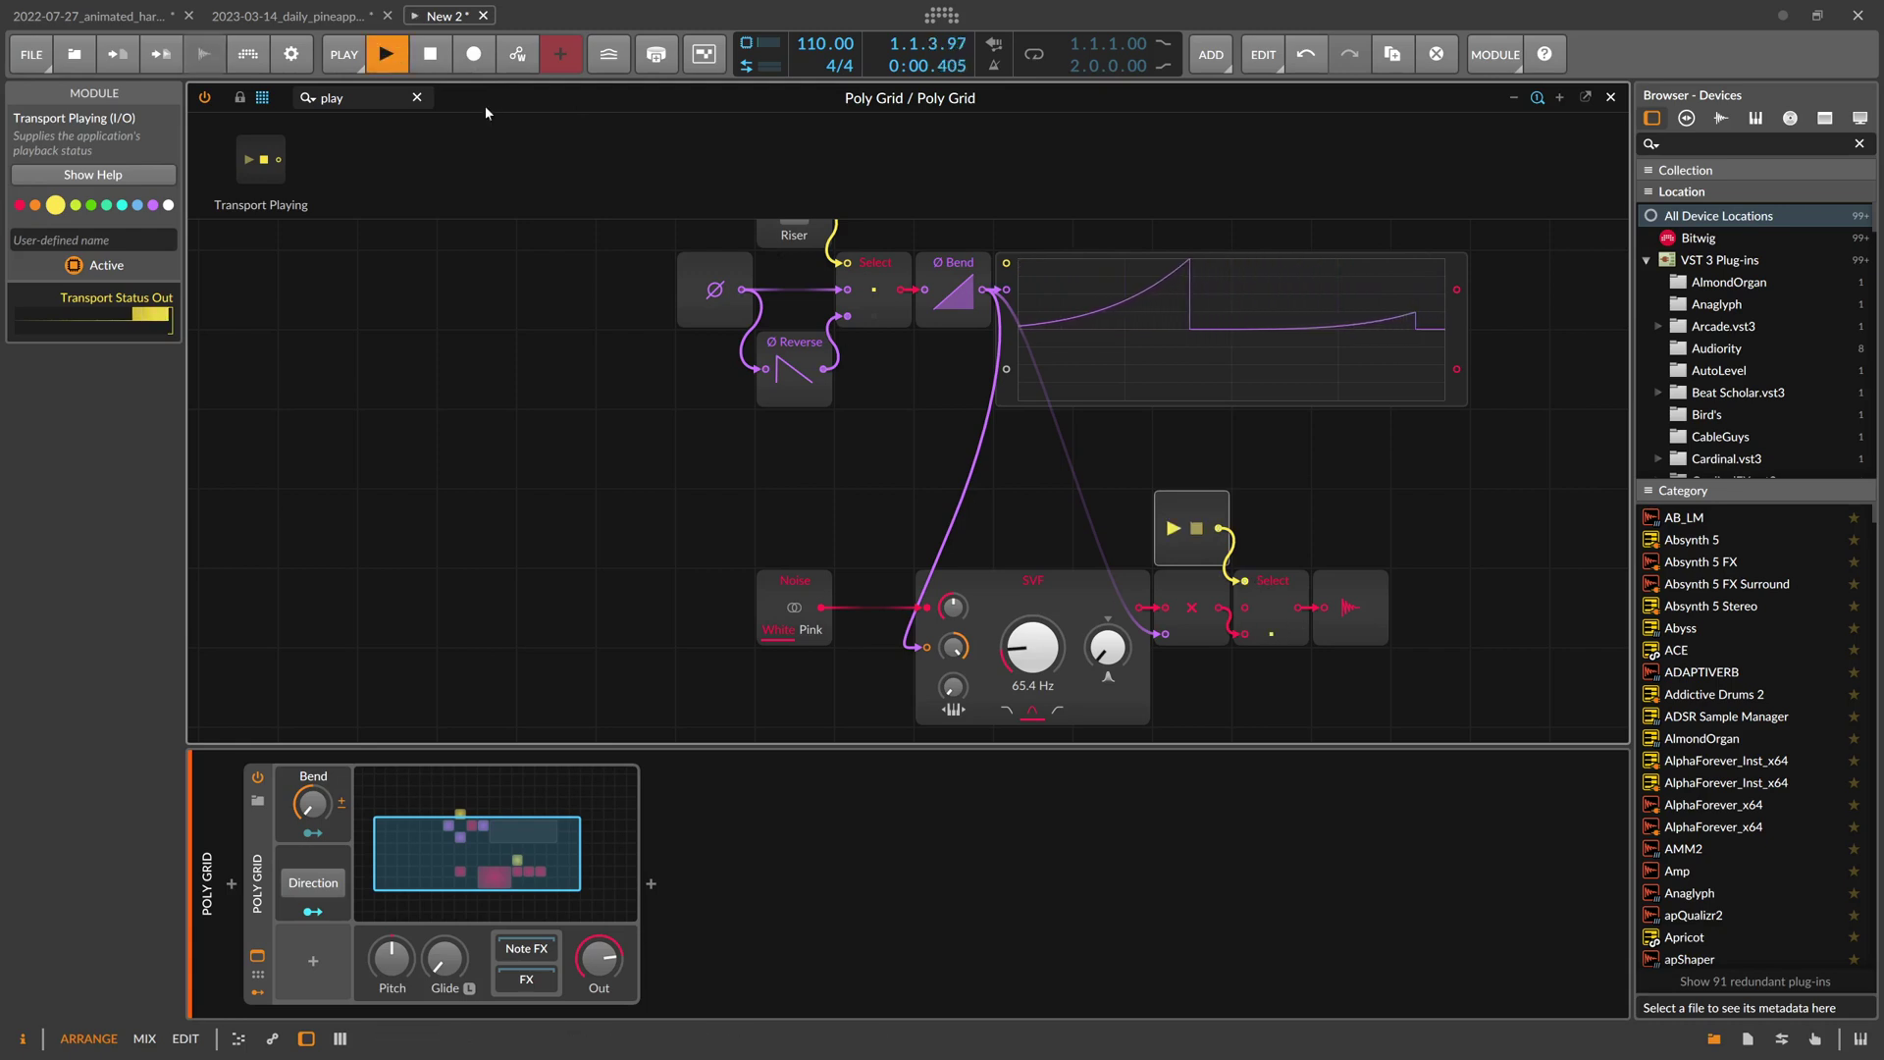
click(430, 56)
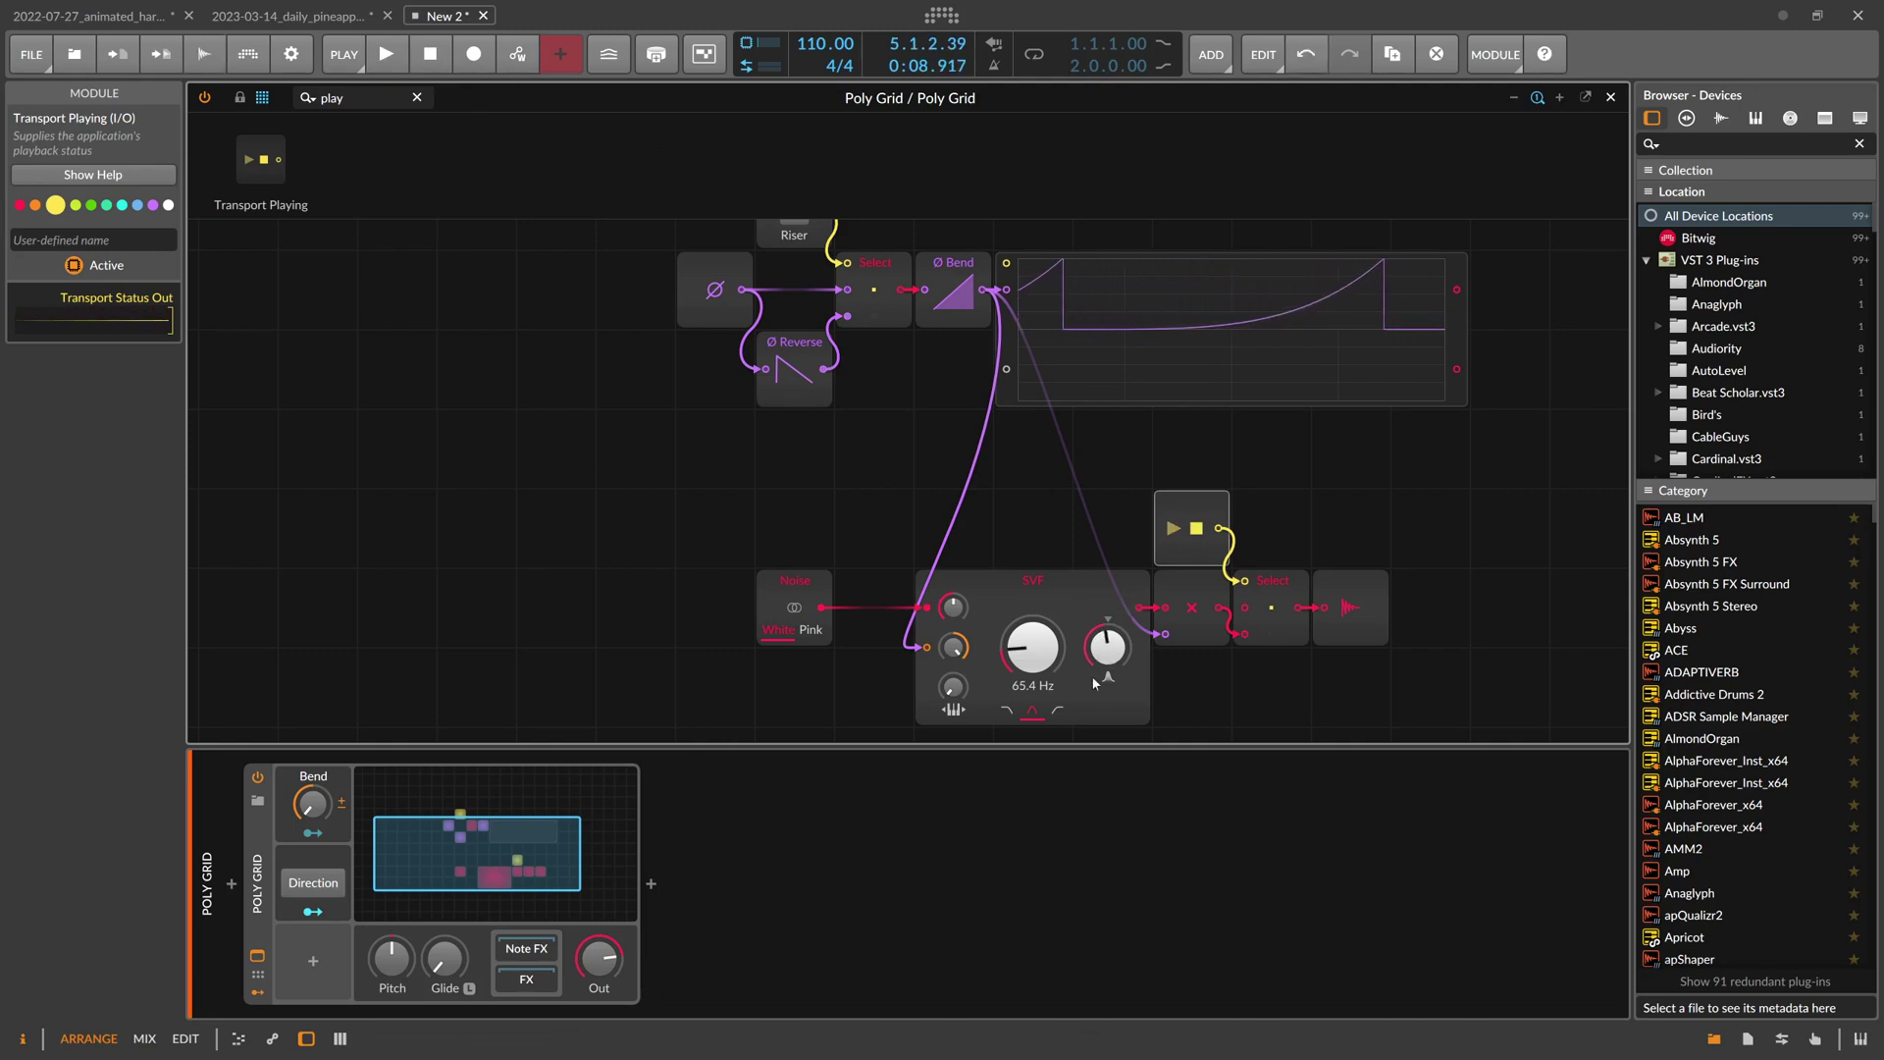
drag(1106, 651, 1107, 644)
key(space)
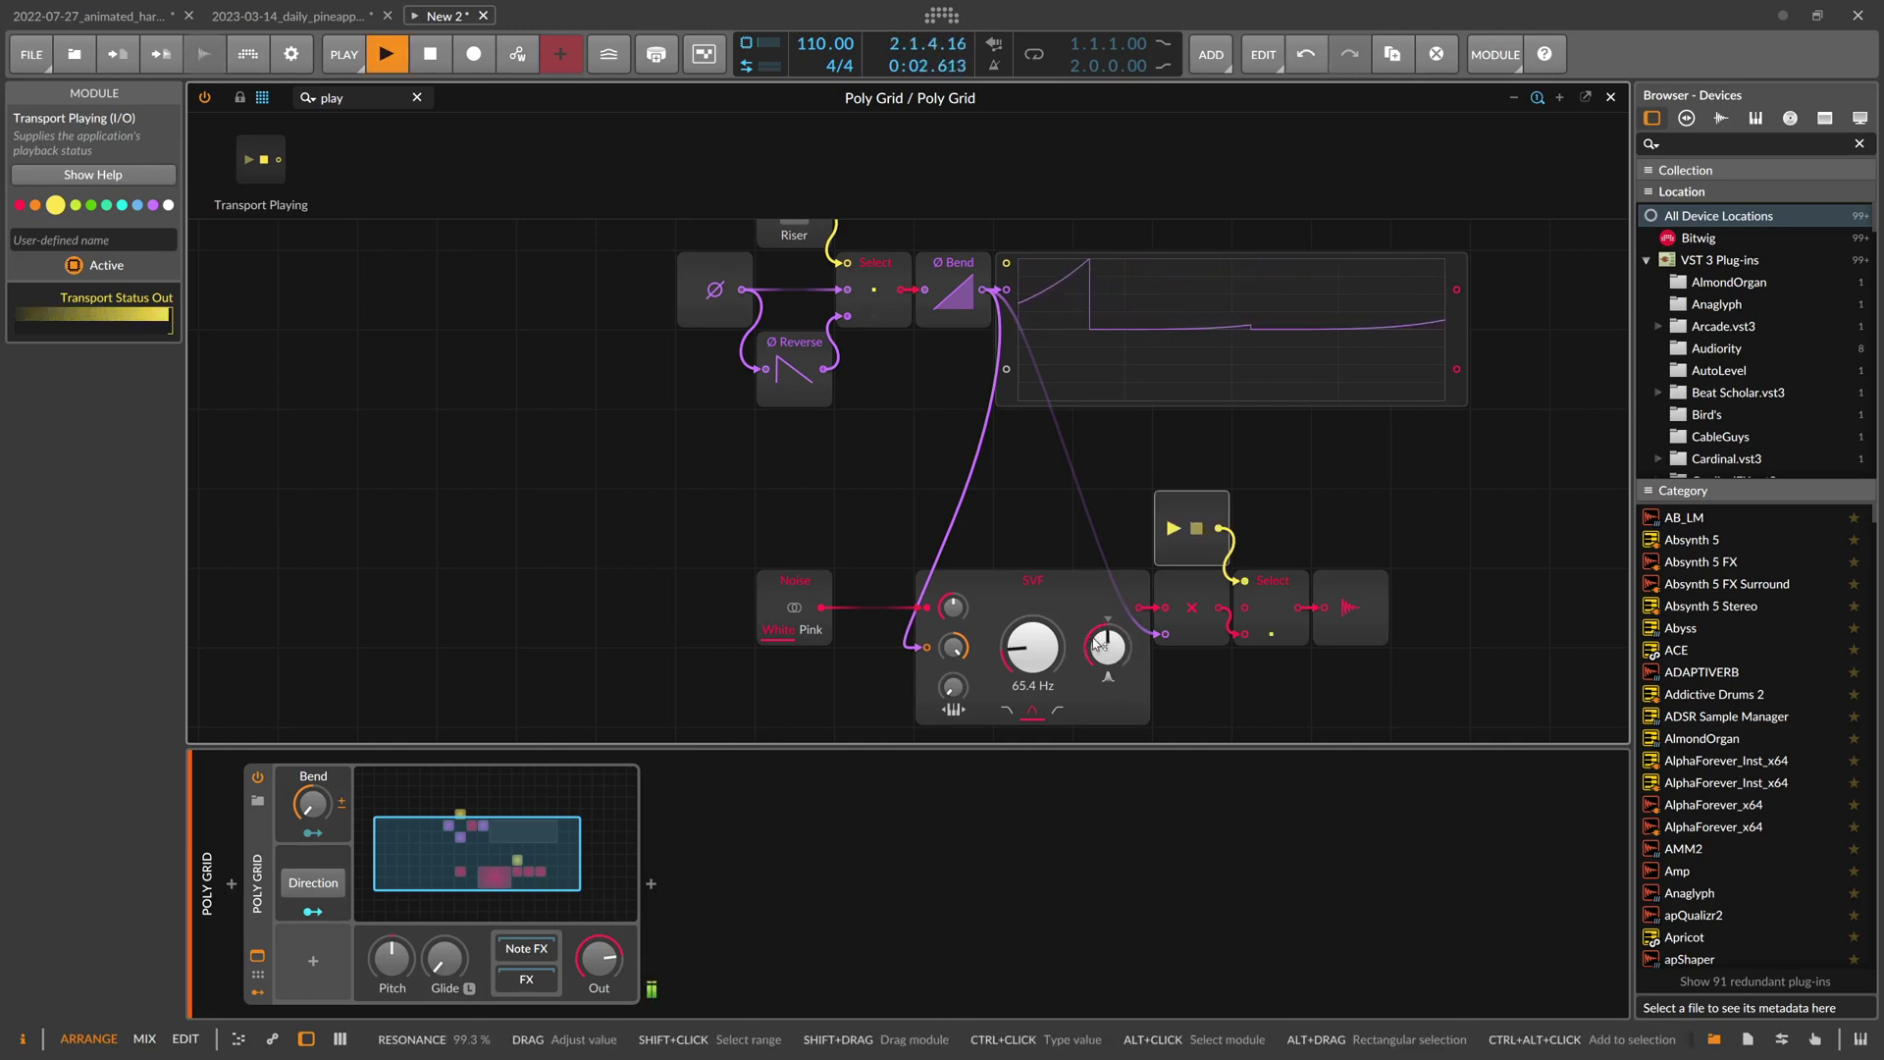
drag(1095, 645, 1096, 648)
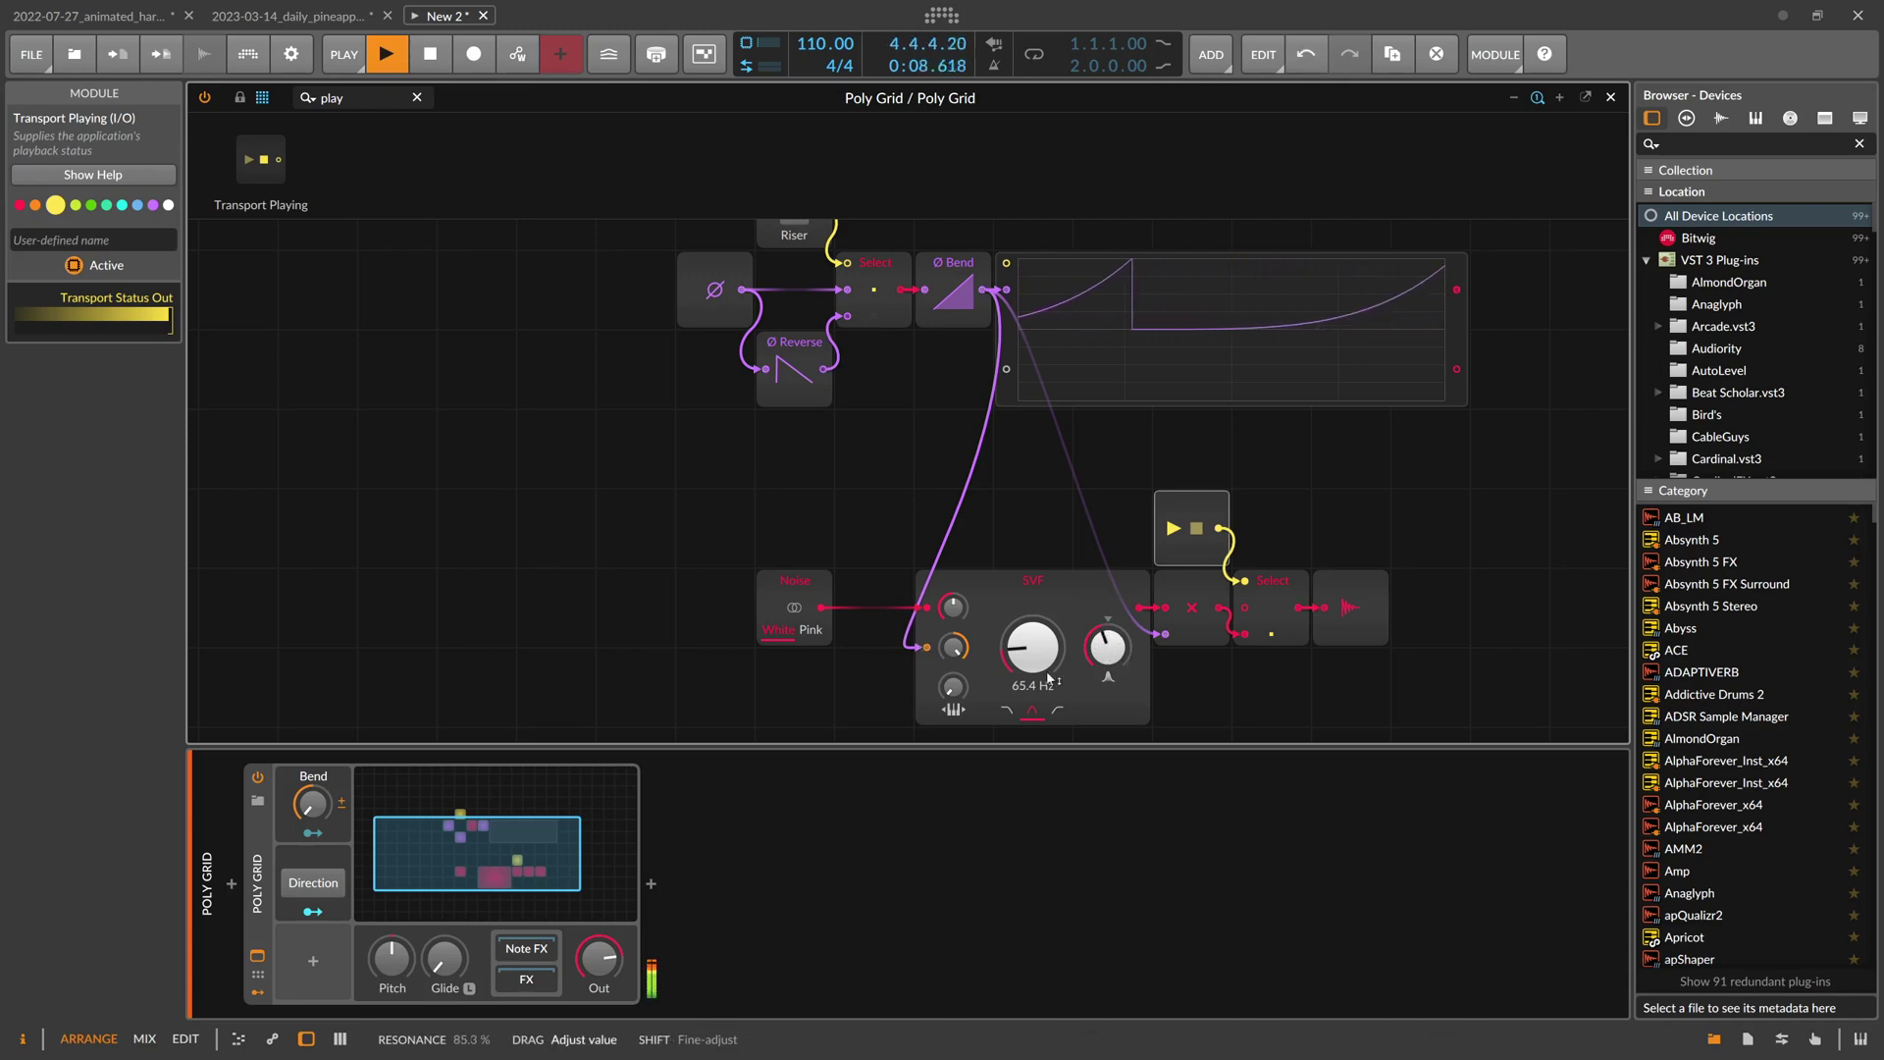
key(space)
Bounce the first bar of the Poly Grid track in the arranger to a new audio track, using Post-Fader at 32-bit floating-point
click(542, 767)
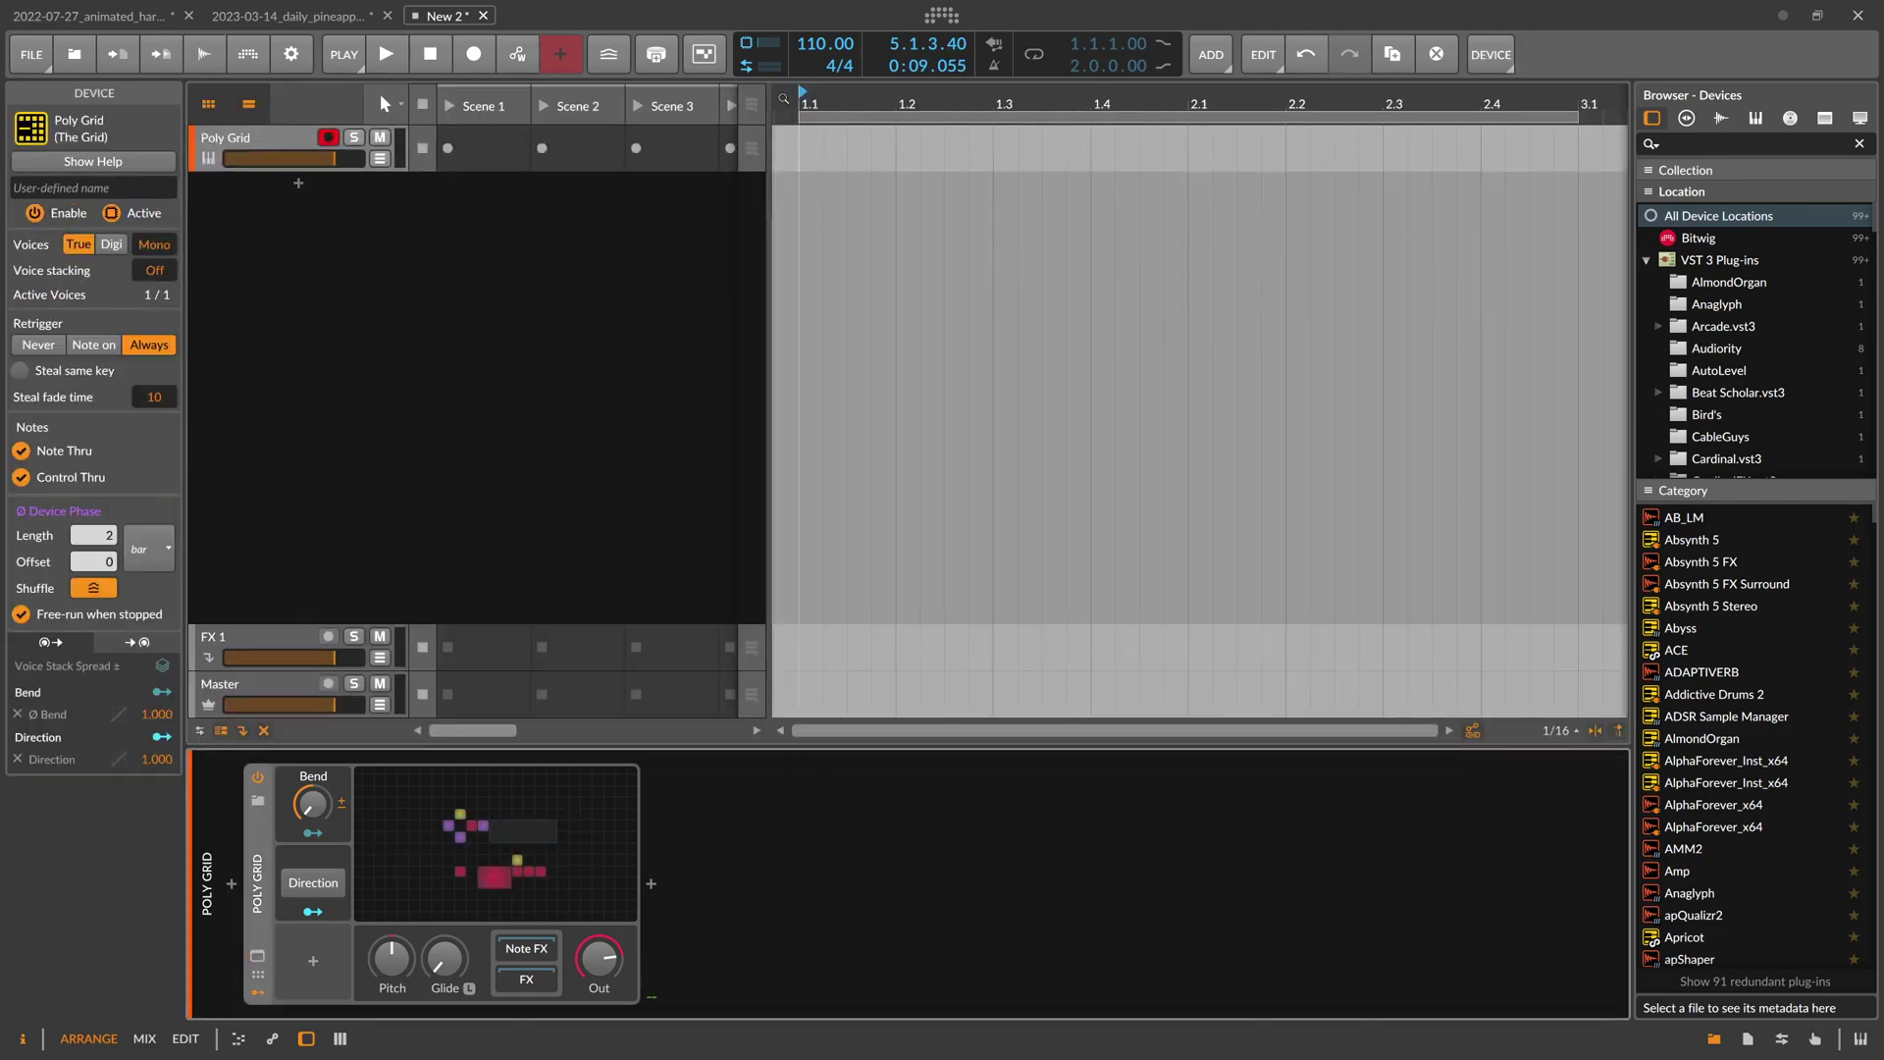
drag(808, 149, 912, 154)
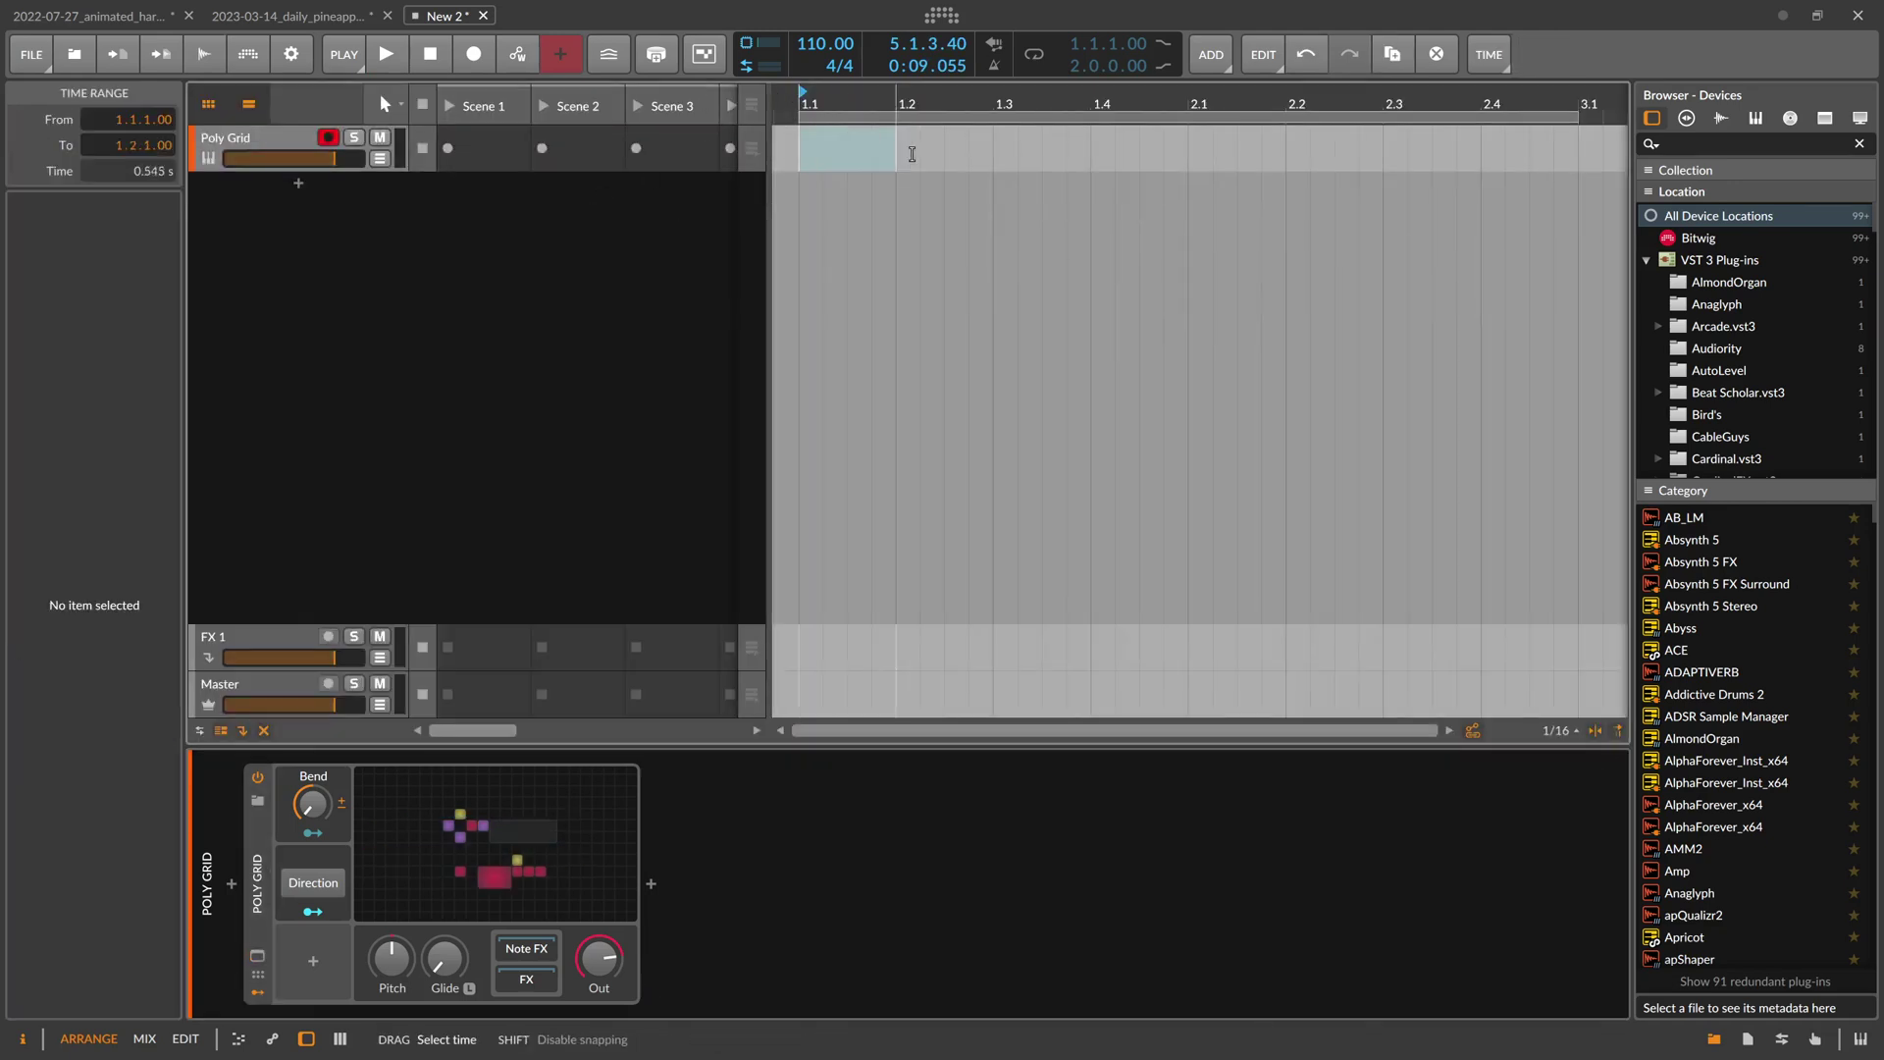
drag(1168, 152, 1187, 152)
right_click(1080, 149)
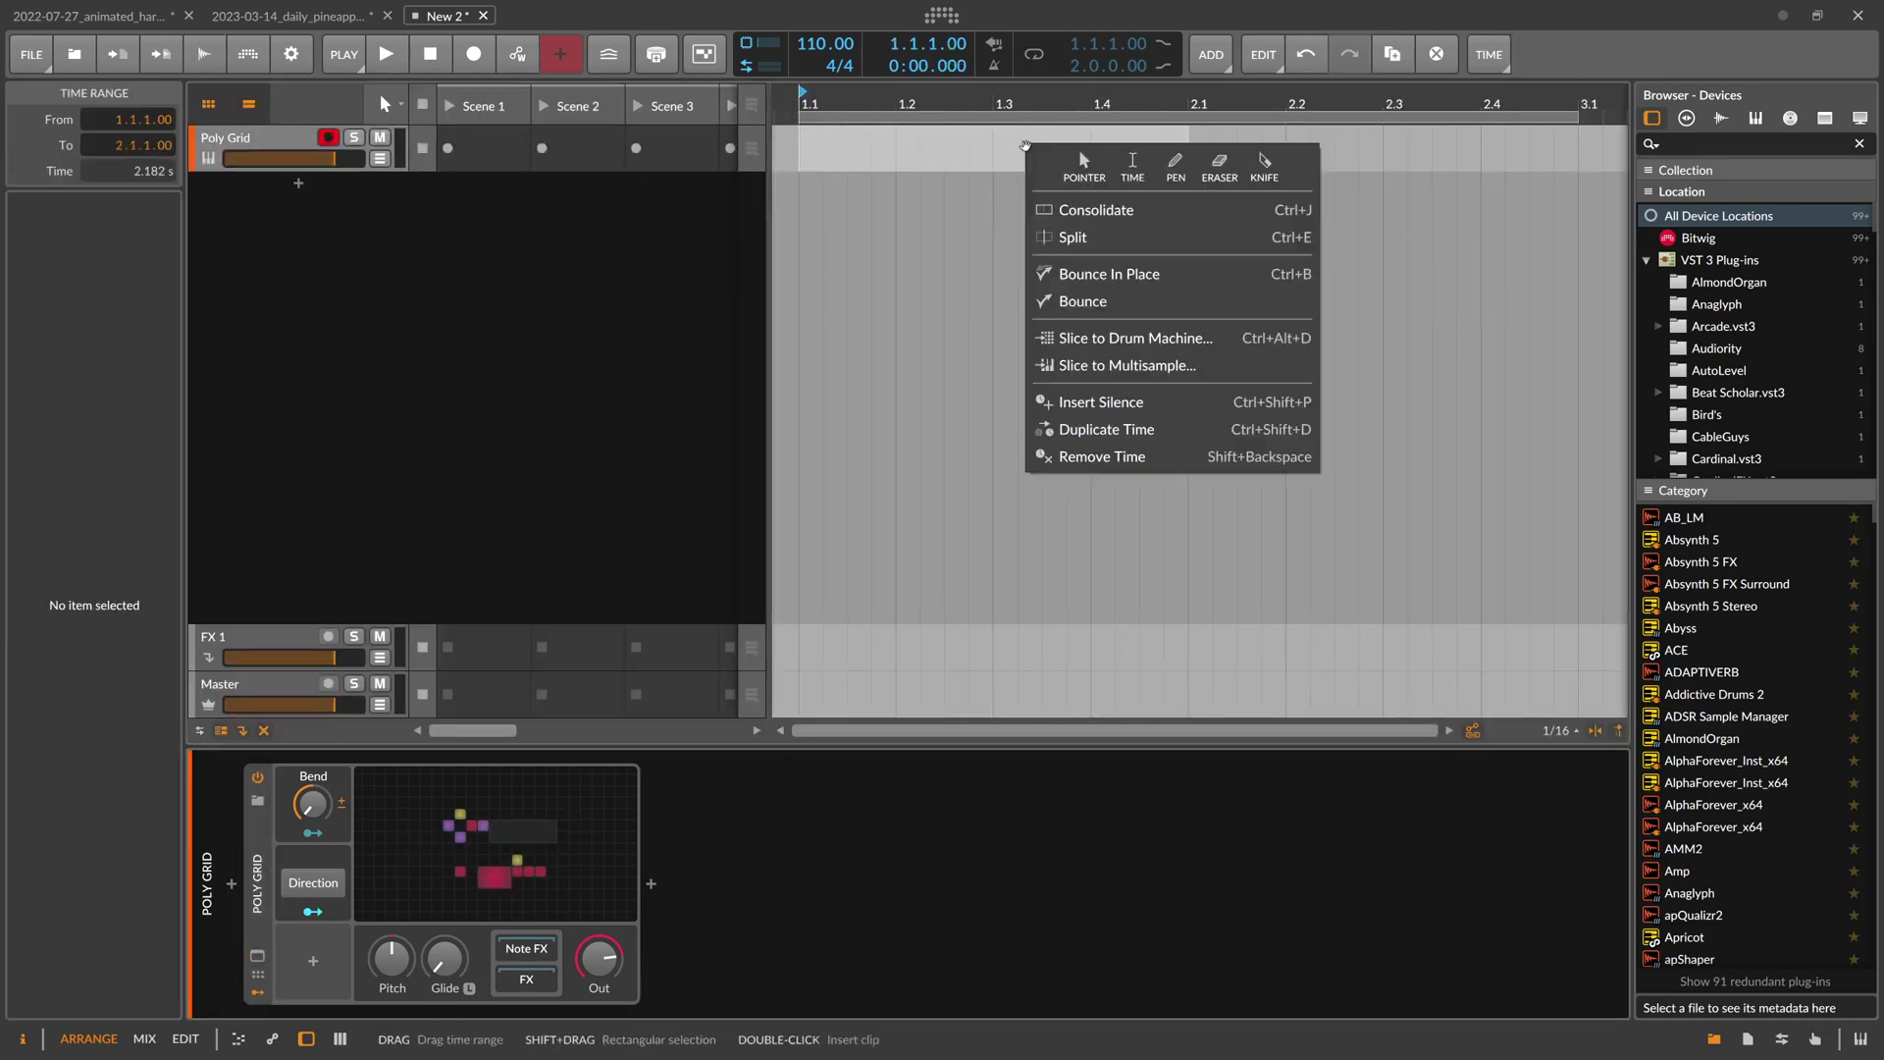
click(1072, 298)
click(993, 428)
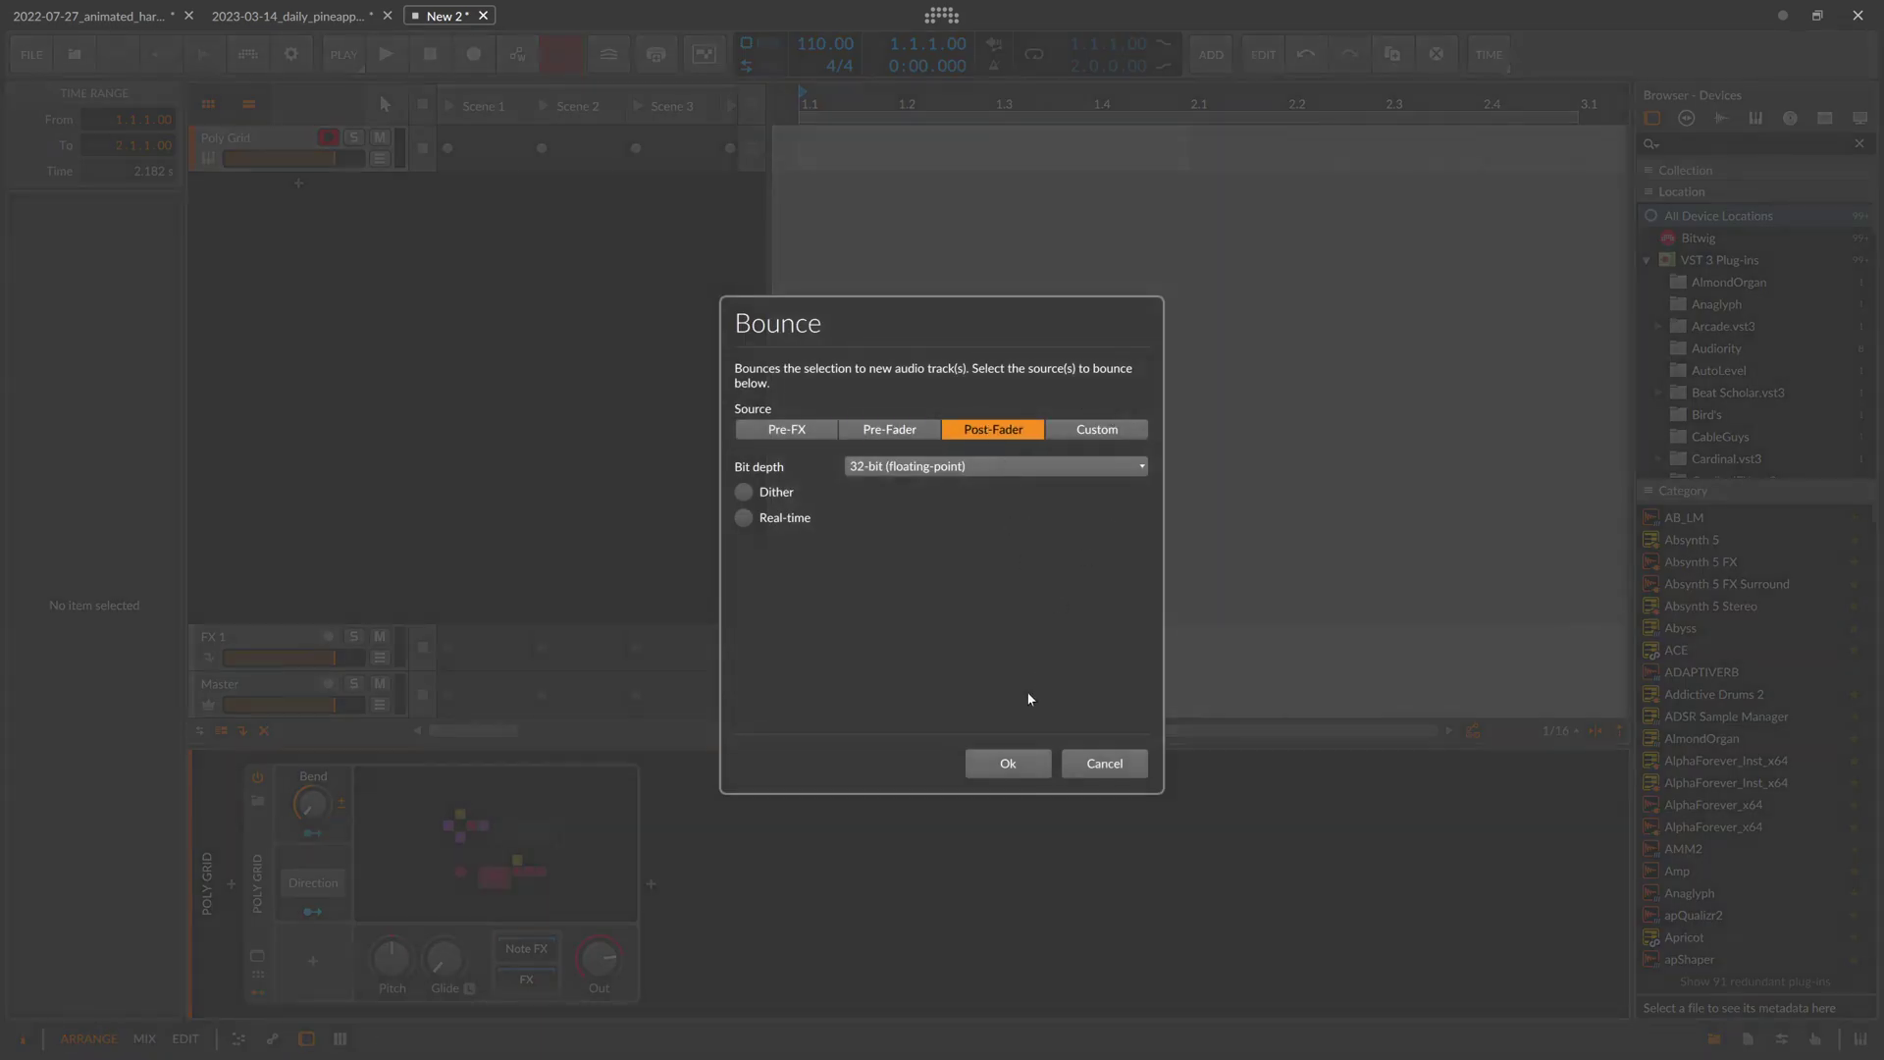
click(1008, 763)
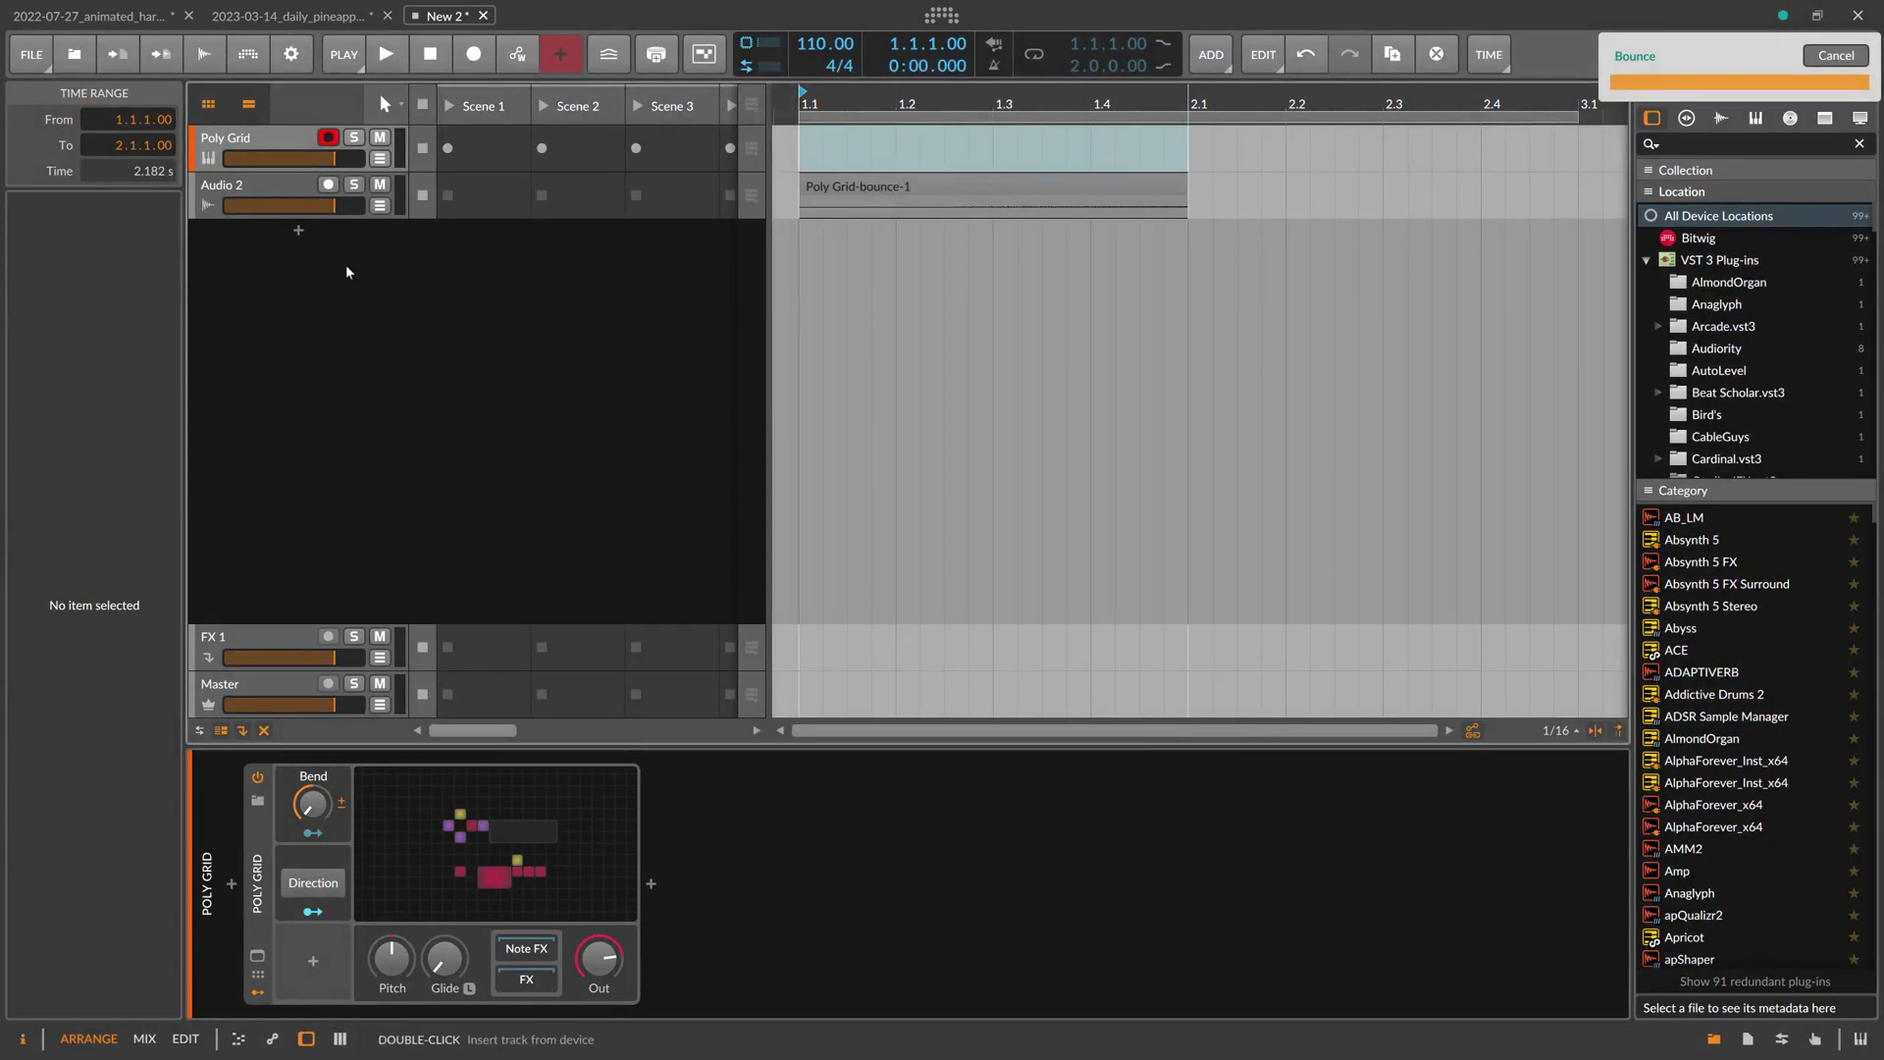
Select the Poly Grid track in the arranger and disarm it for recording
click(575, 787)
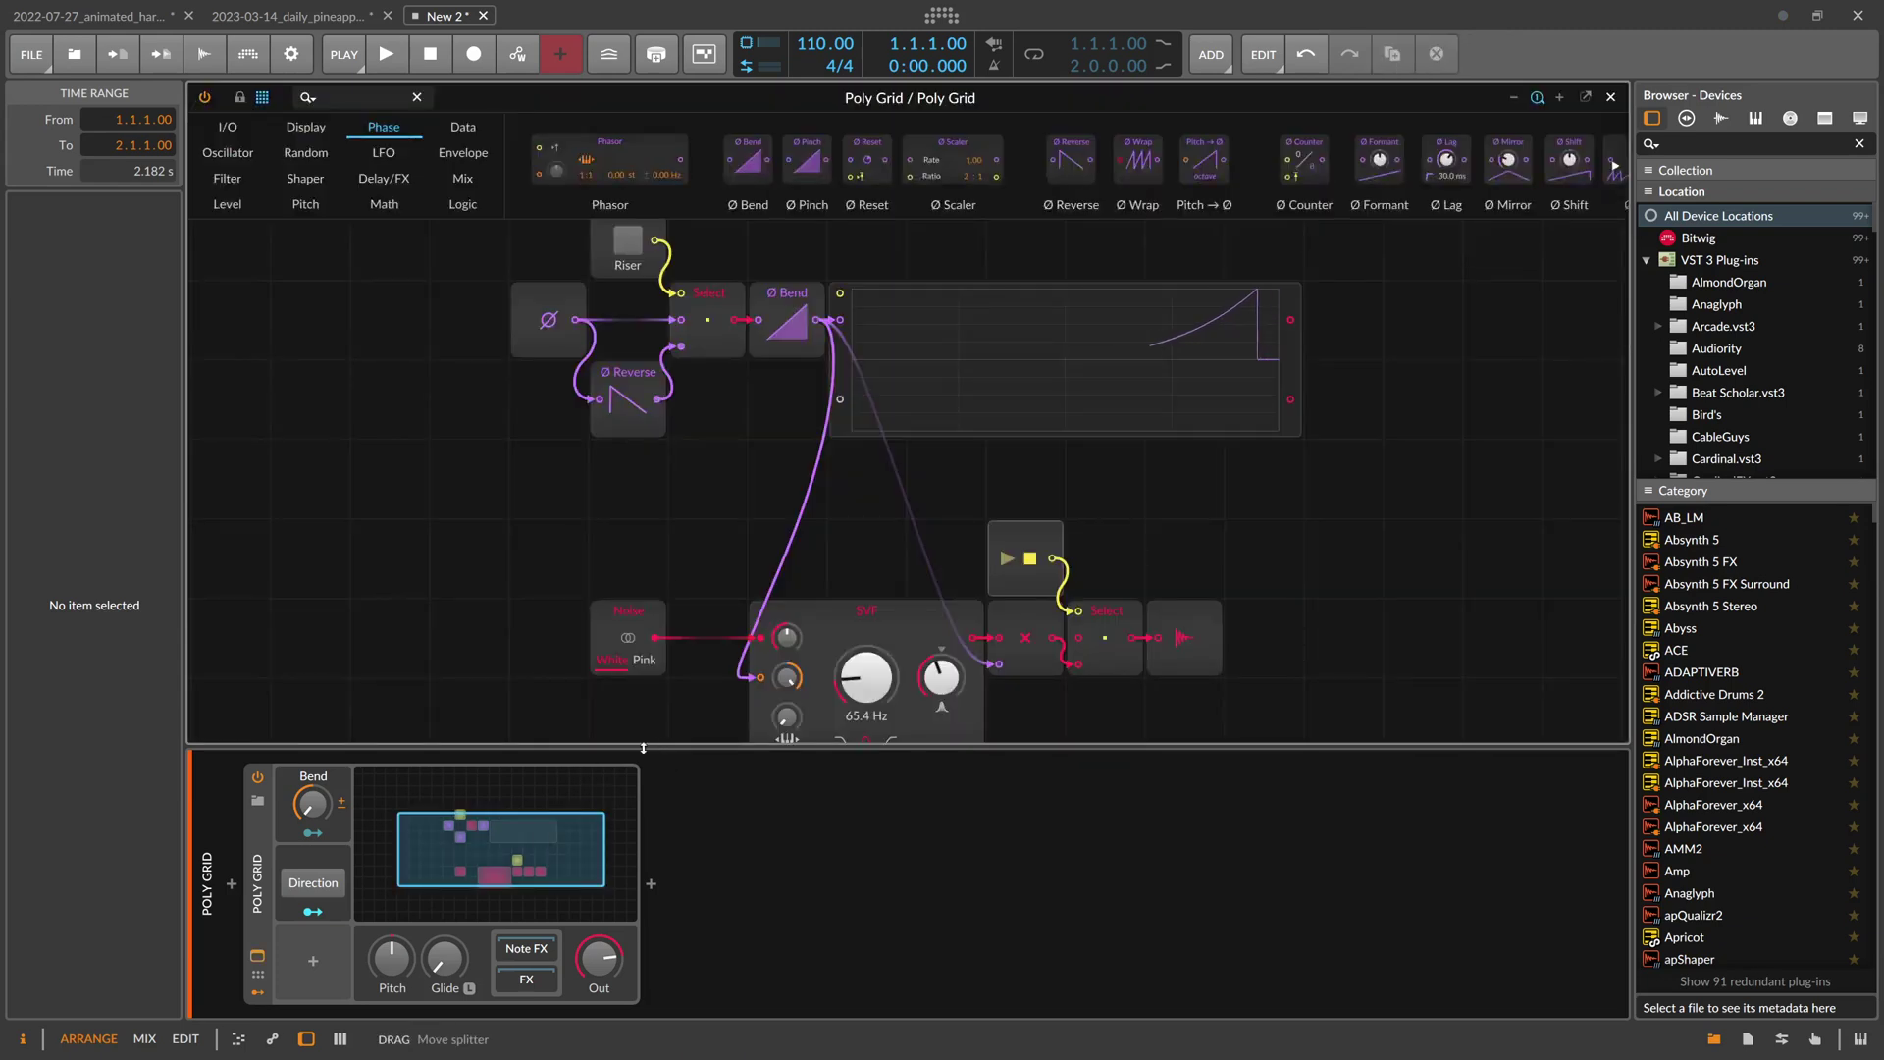
click(1610, 97)
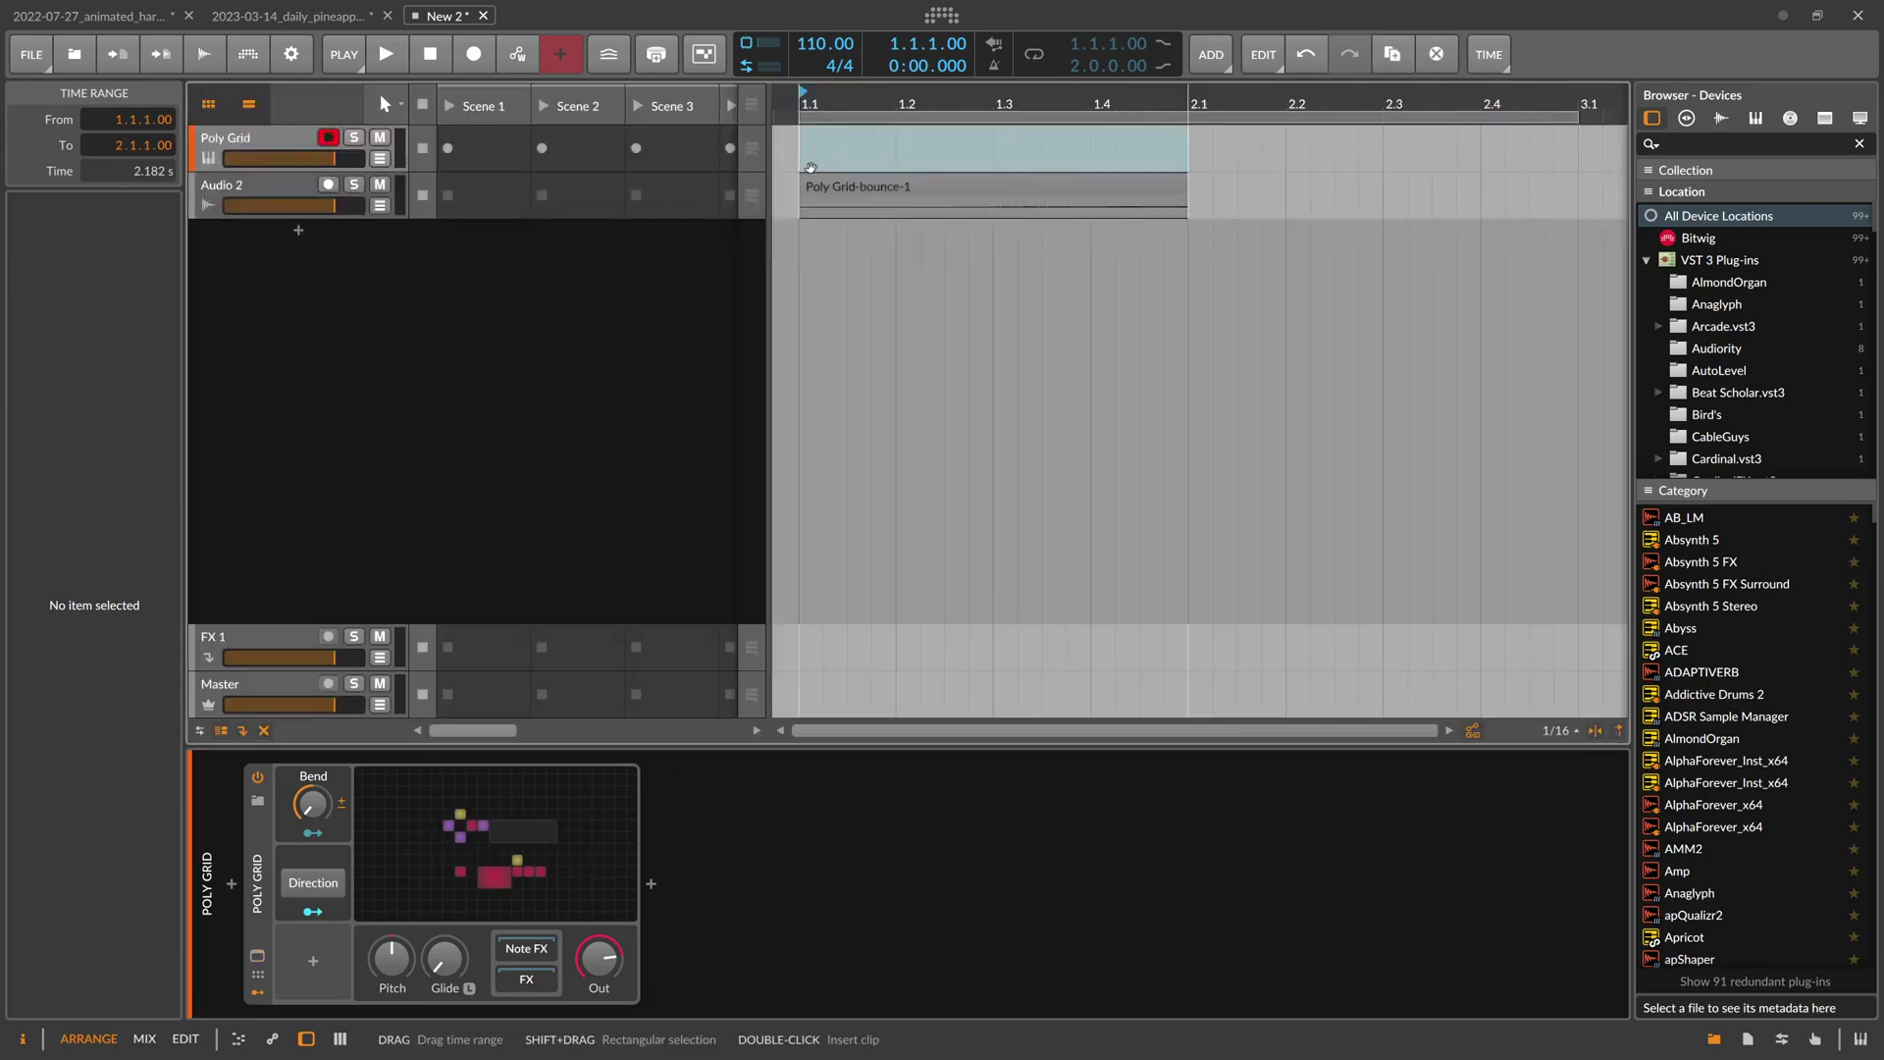
click(990, 186)
click(628, 329)
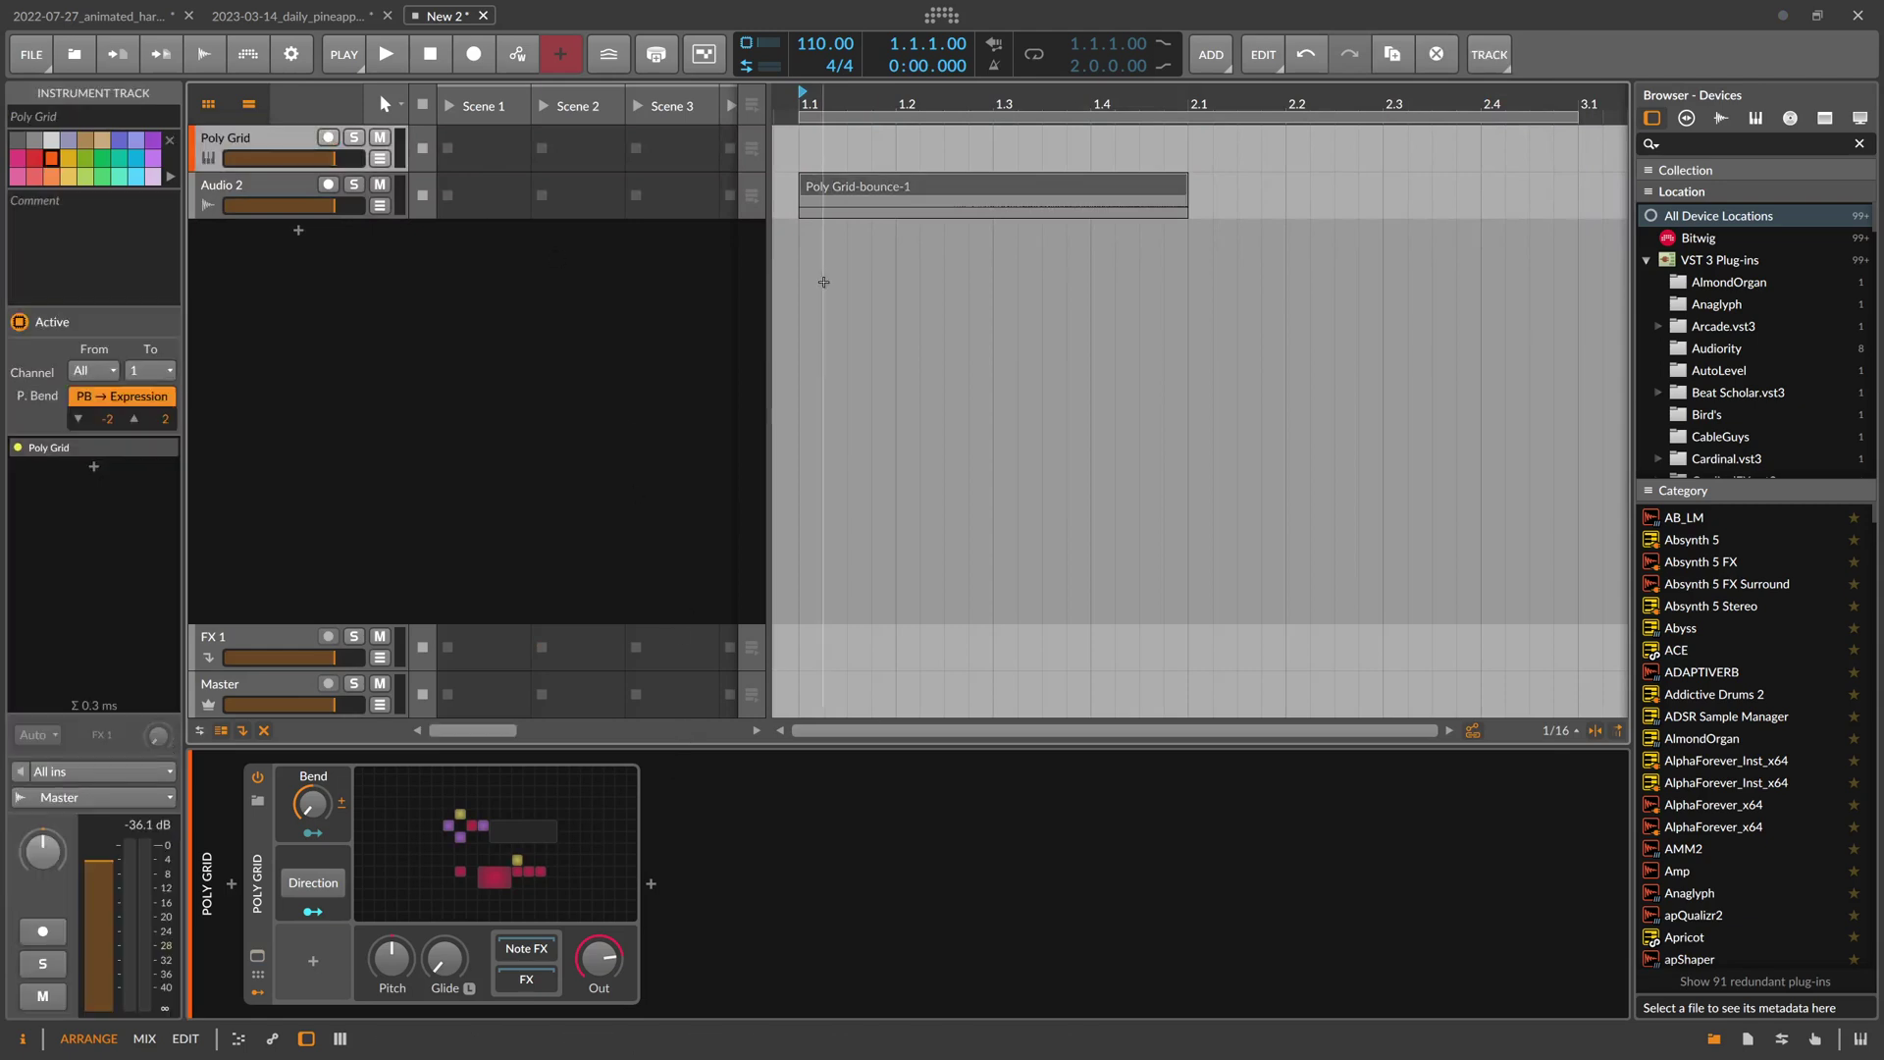
Delete the Poly Grid-bounce-1 clip from the Audio 2 track and play the arrangement from the start
click(840, 187)
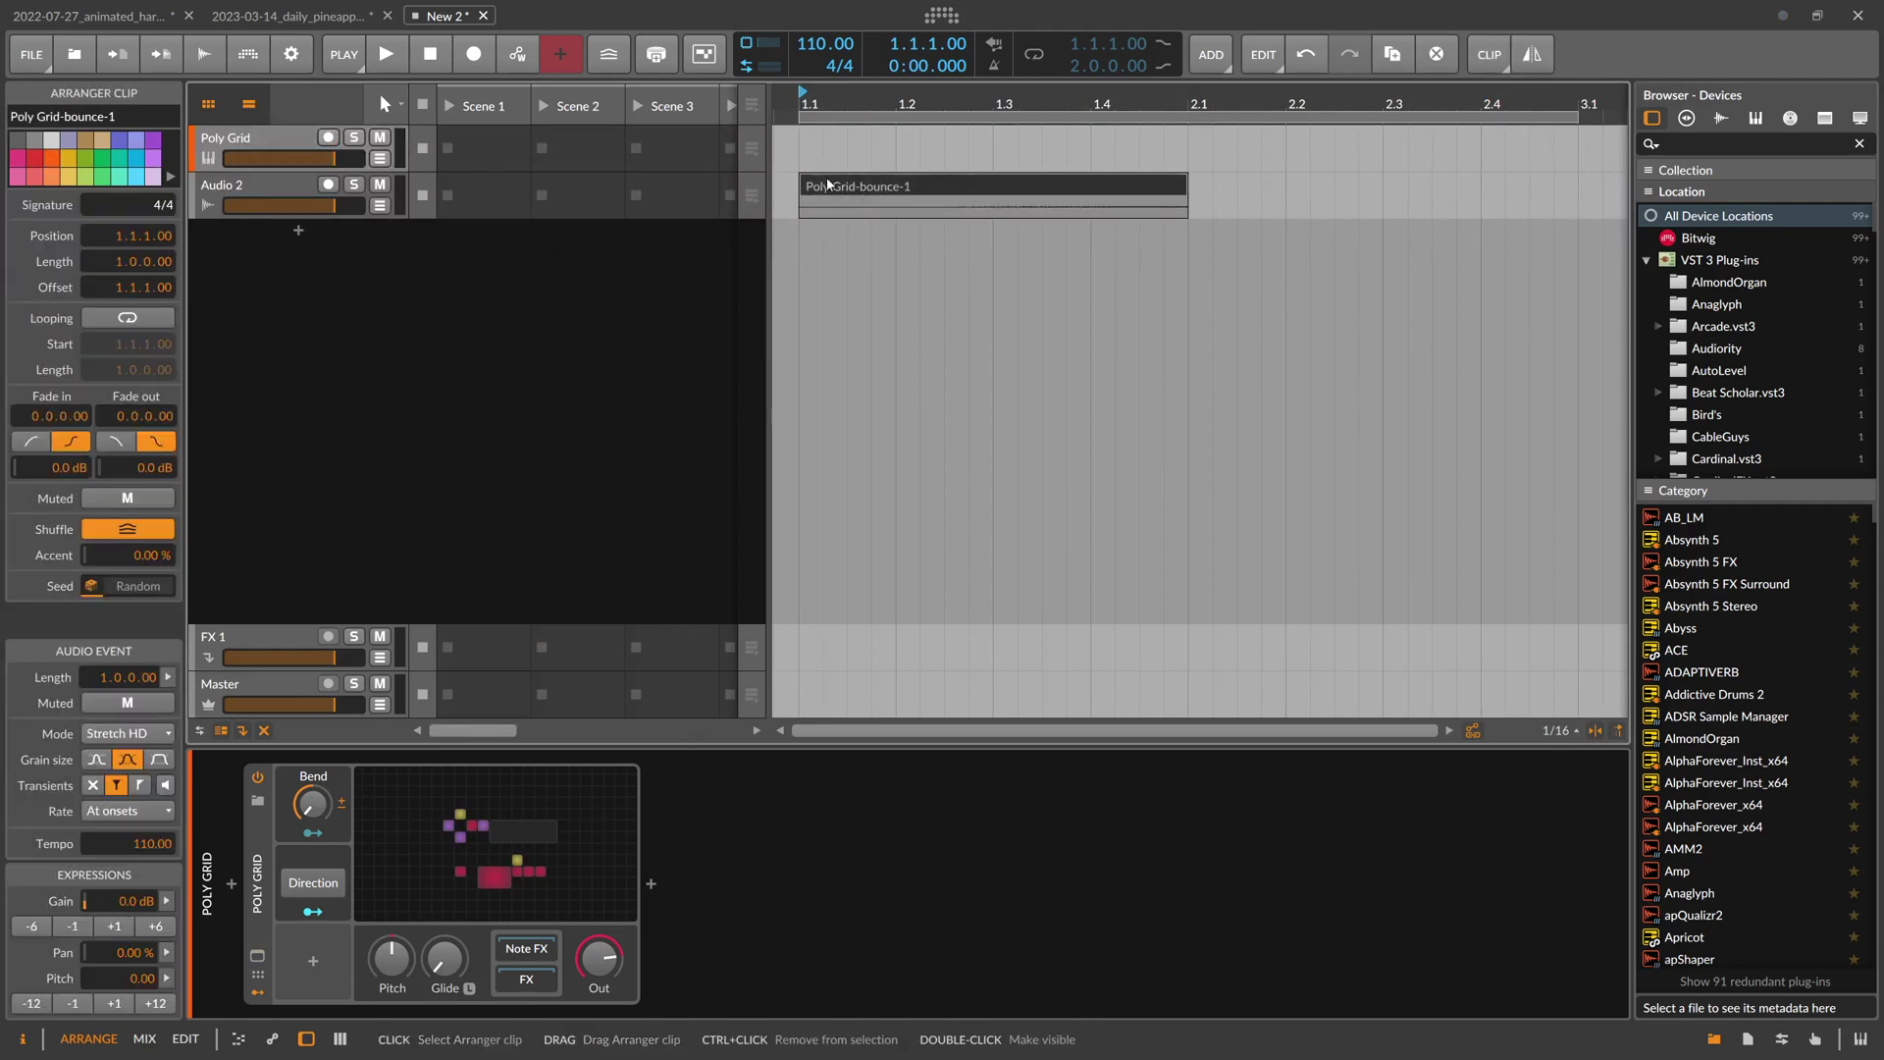
key(Delete)
click(829, 101)
key(space)
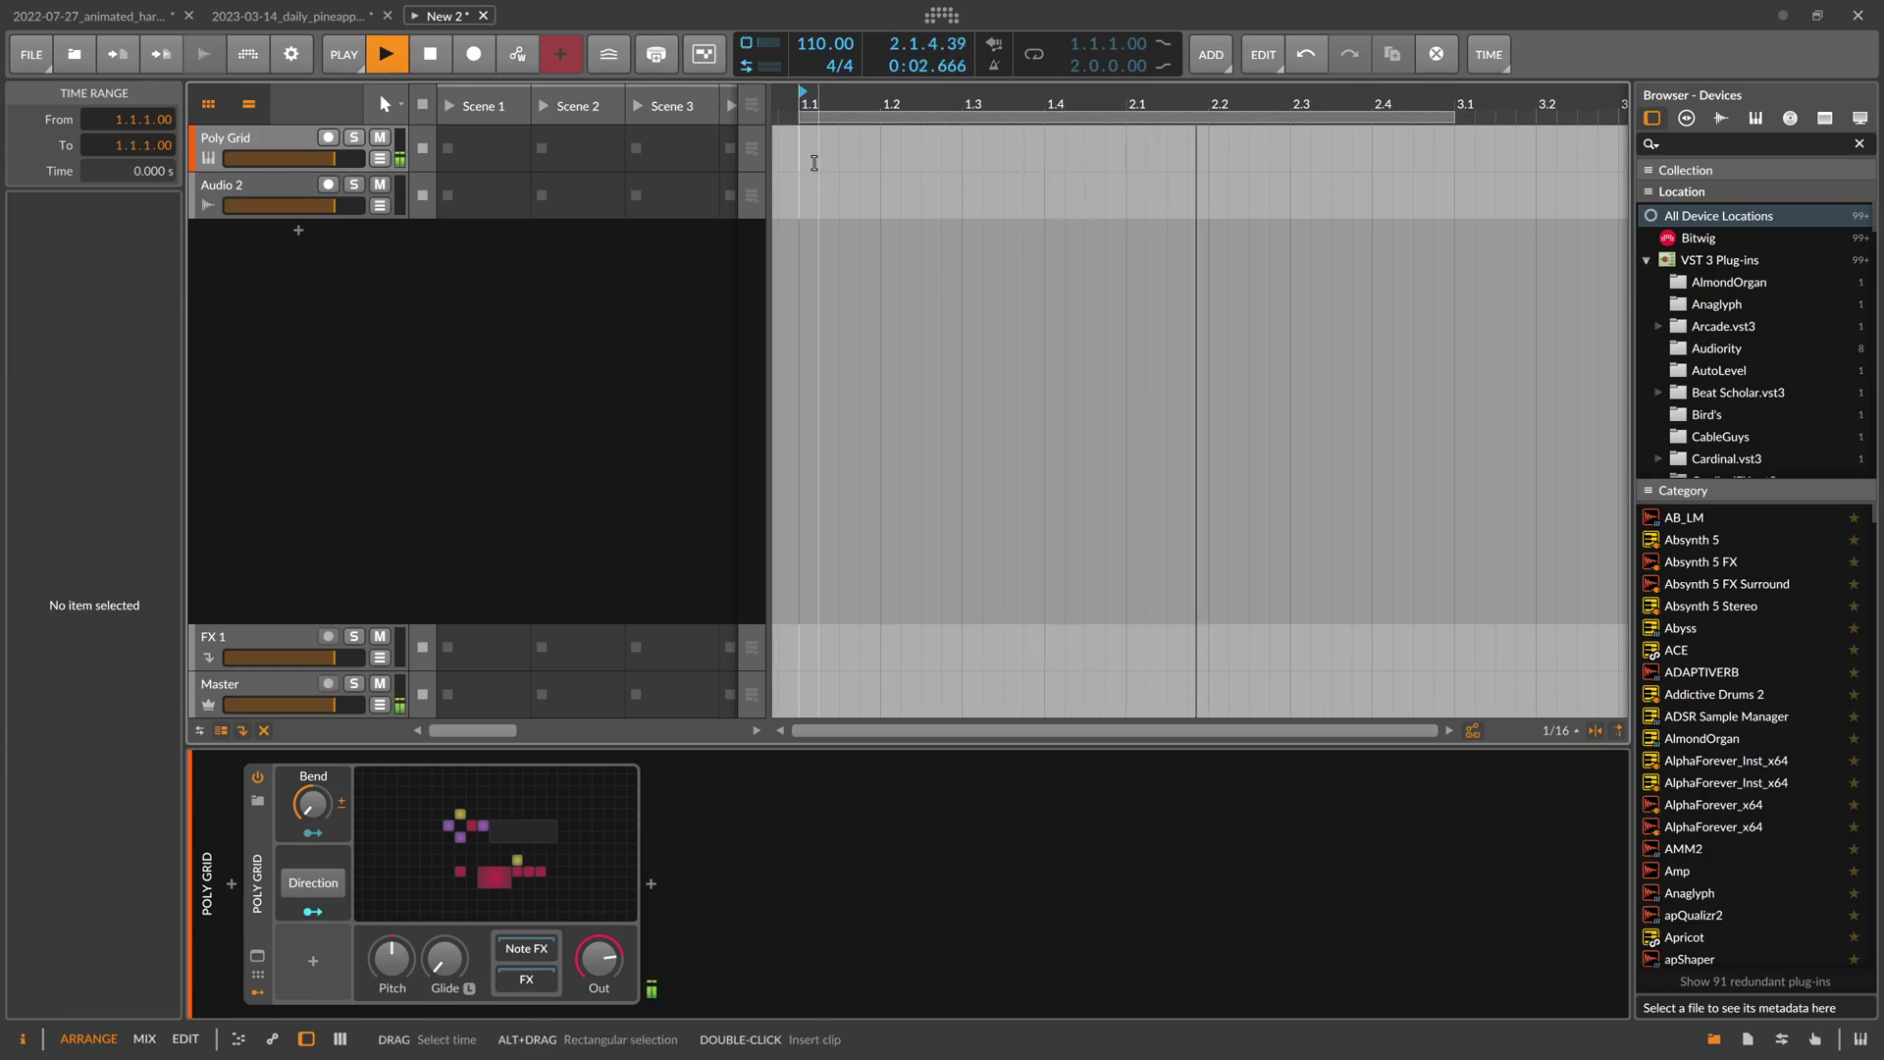
Stop playback, extend the arranger loop to 4 bars, and bounce bars 1–4 of the Poly Grid track using Post-Fader at 32-bit floating-point
scroll(864, 152, down, 3)
key(space)
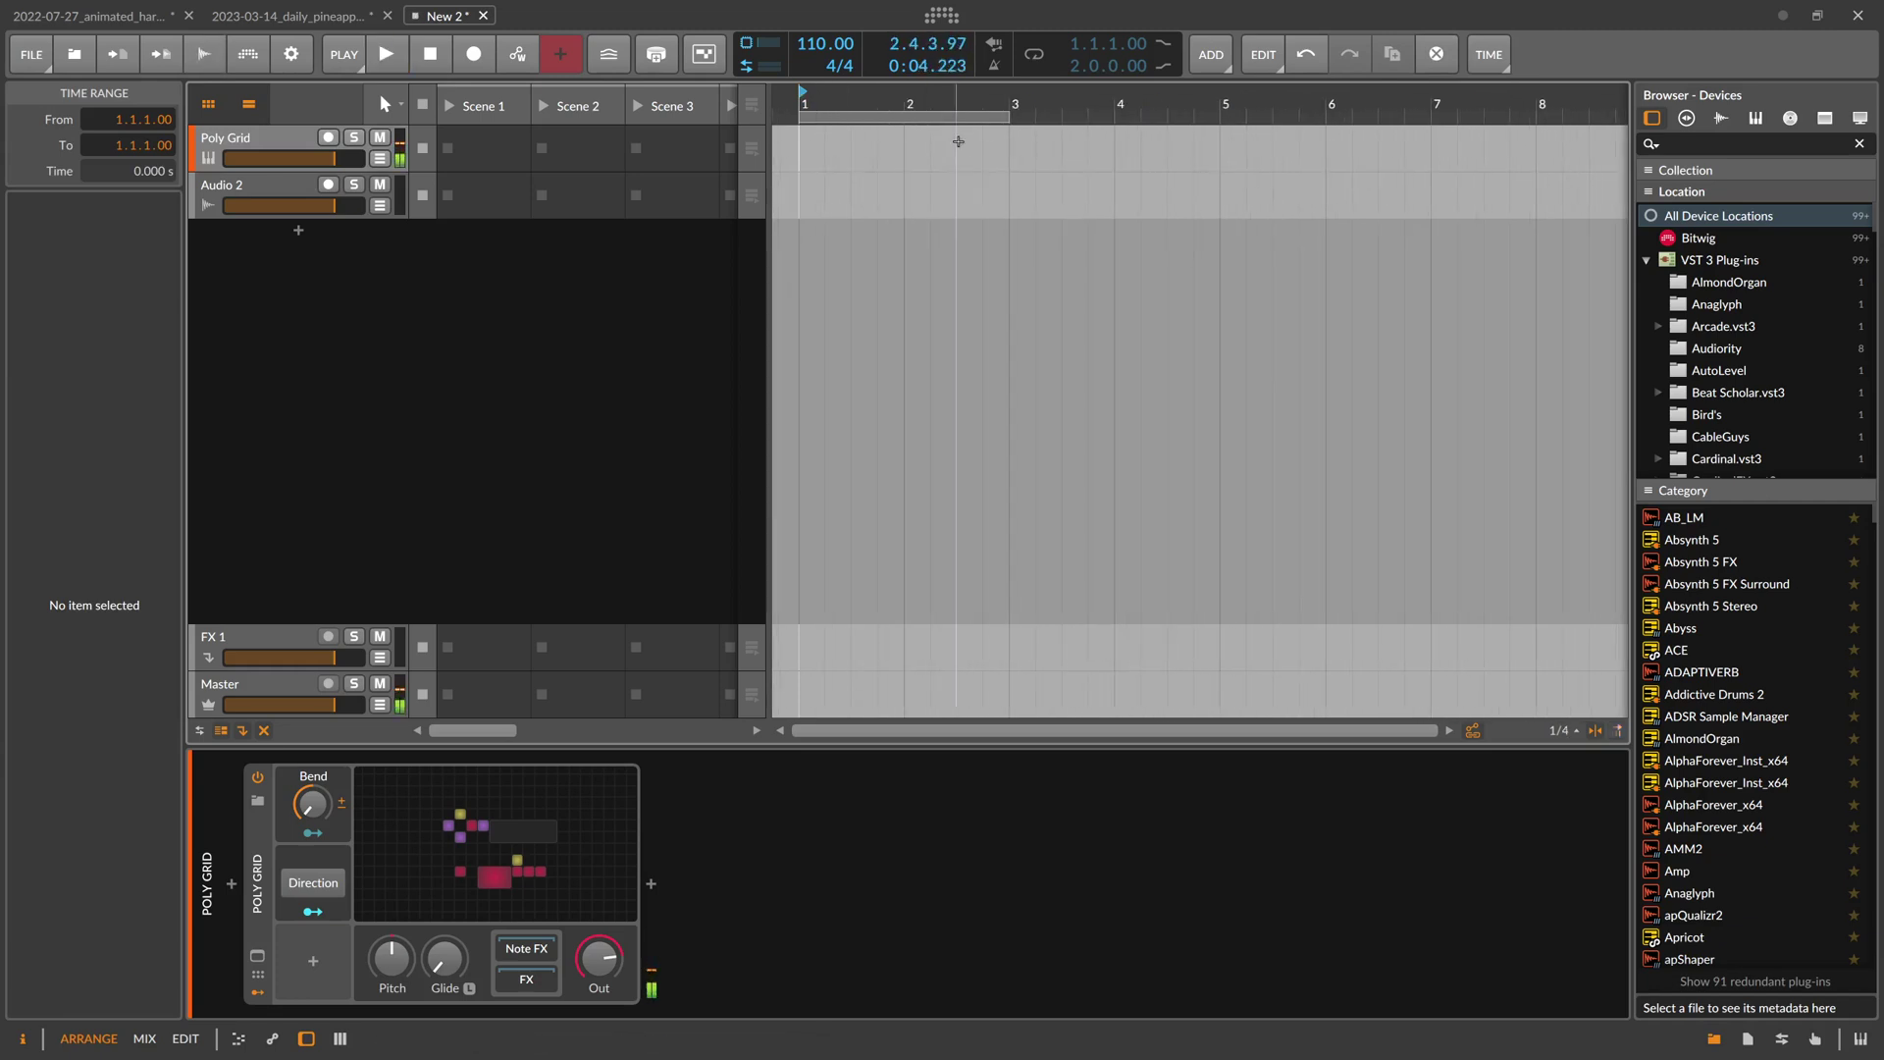
drag(1010, 133, 1214, 137)
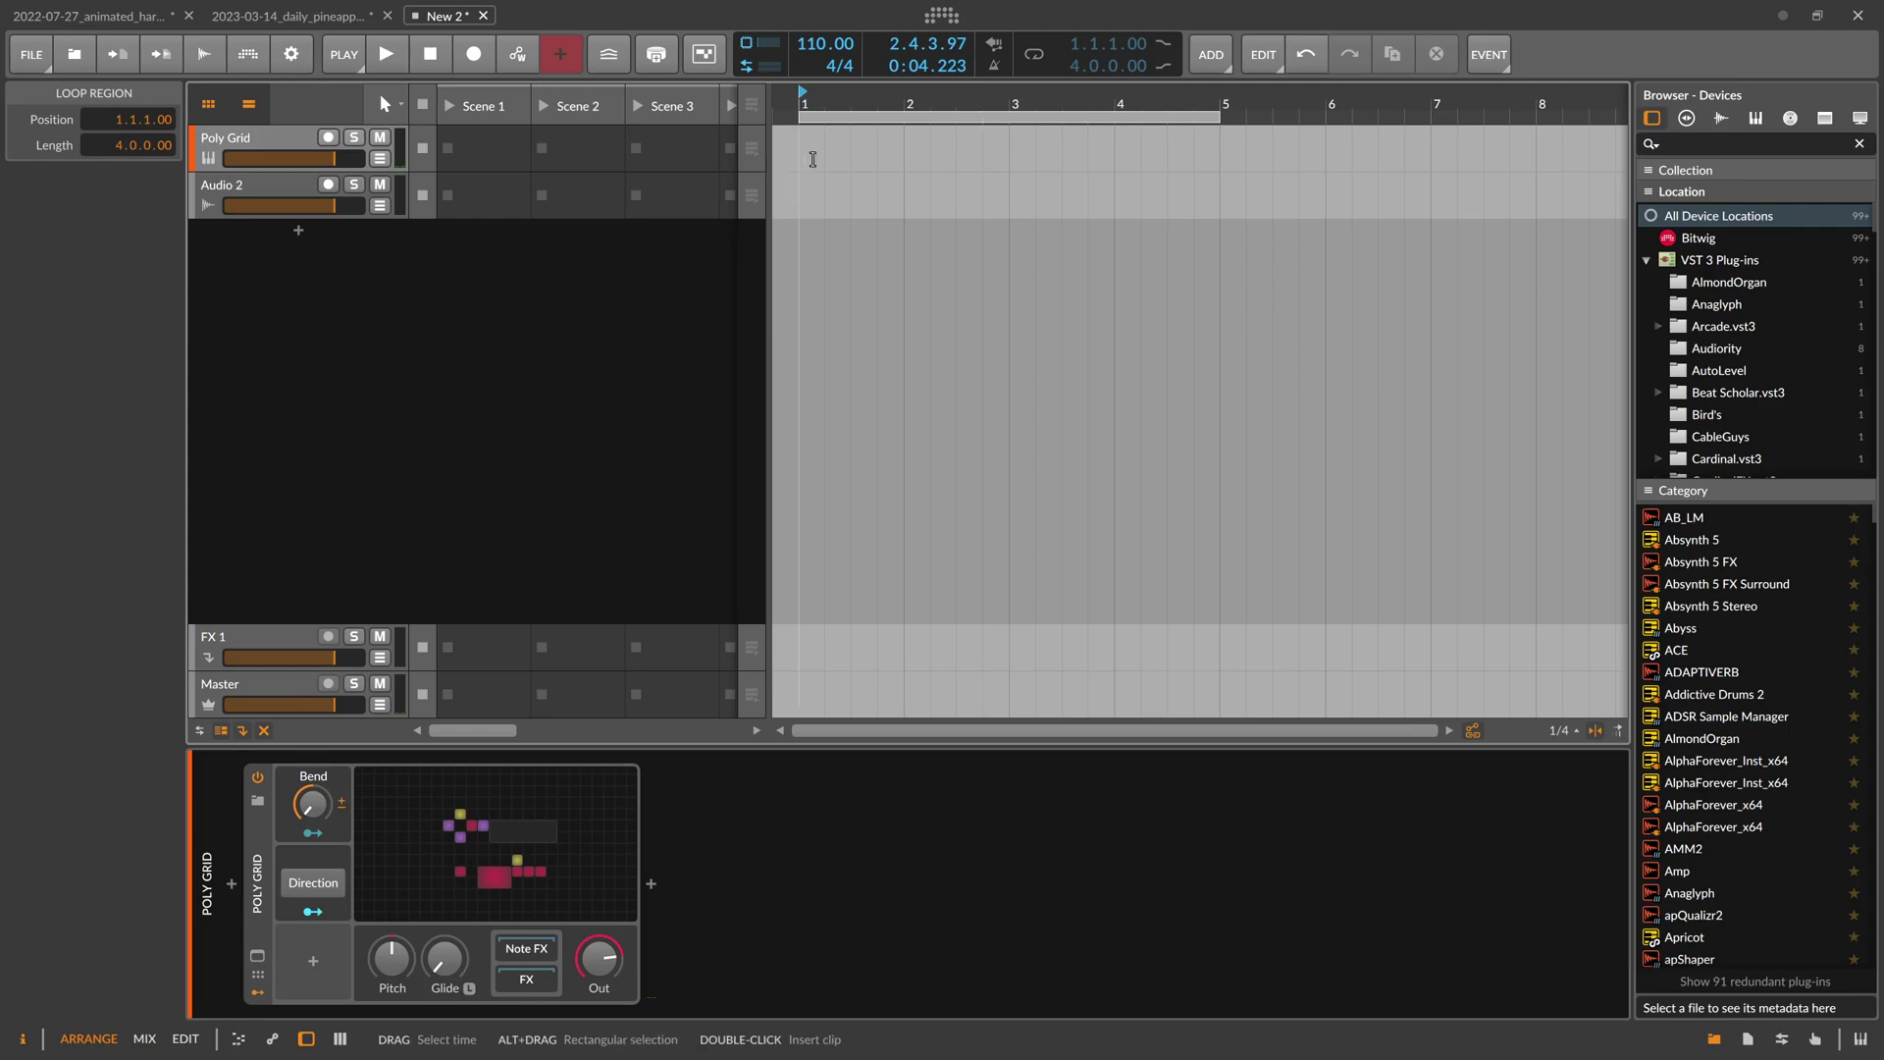
drag(802, 157, 1154, 159)
right_click(1140, 155)
click(1129, 306)
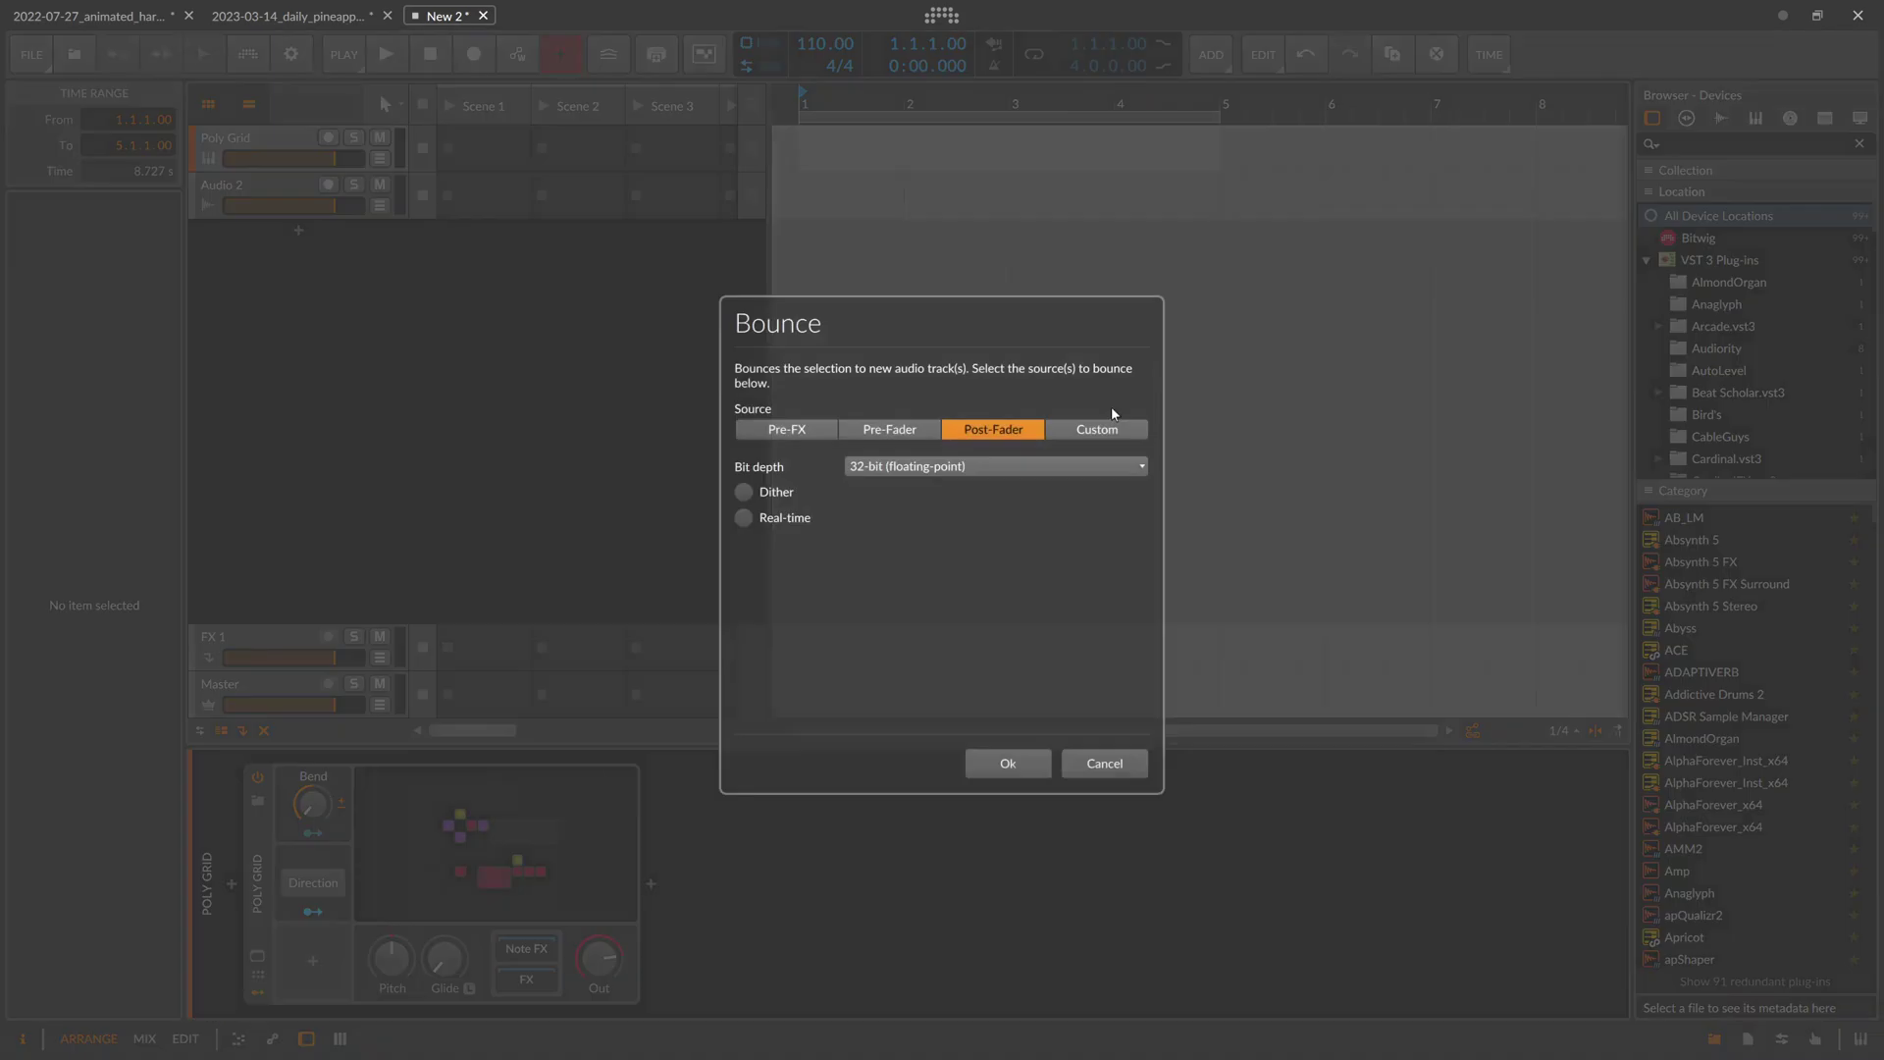
click(1002, 763)
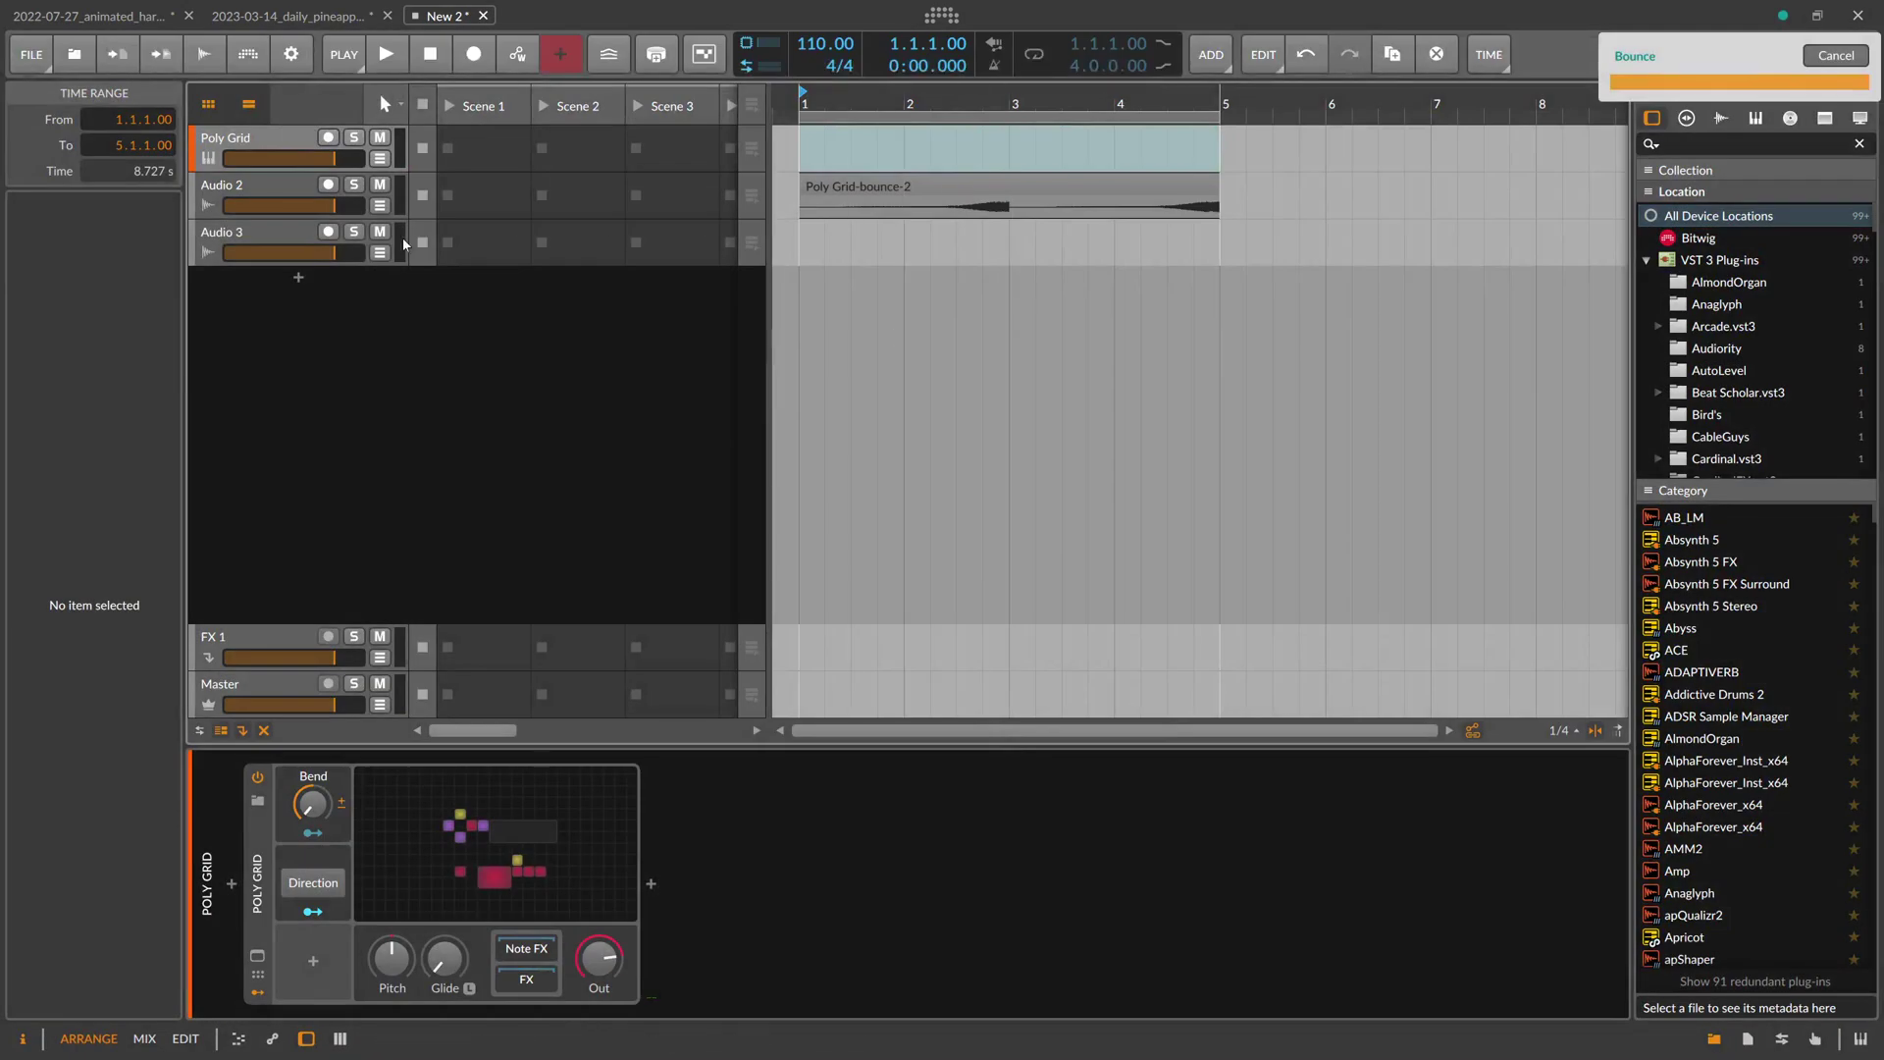
Delete the empty Audio 3 track and increase the height of the Audio 2 track holding the Poly Grid-bounce-2 clip
click(292, 237)
key(Delete)
click(1016, 186)
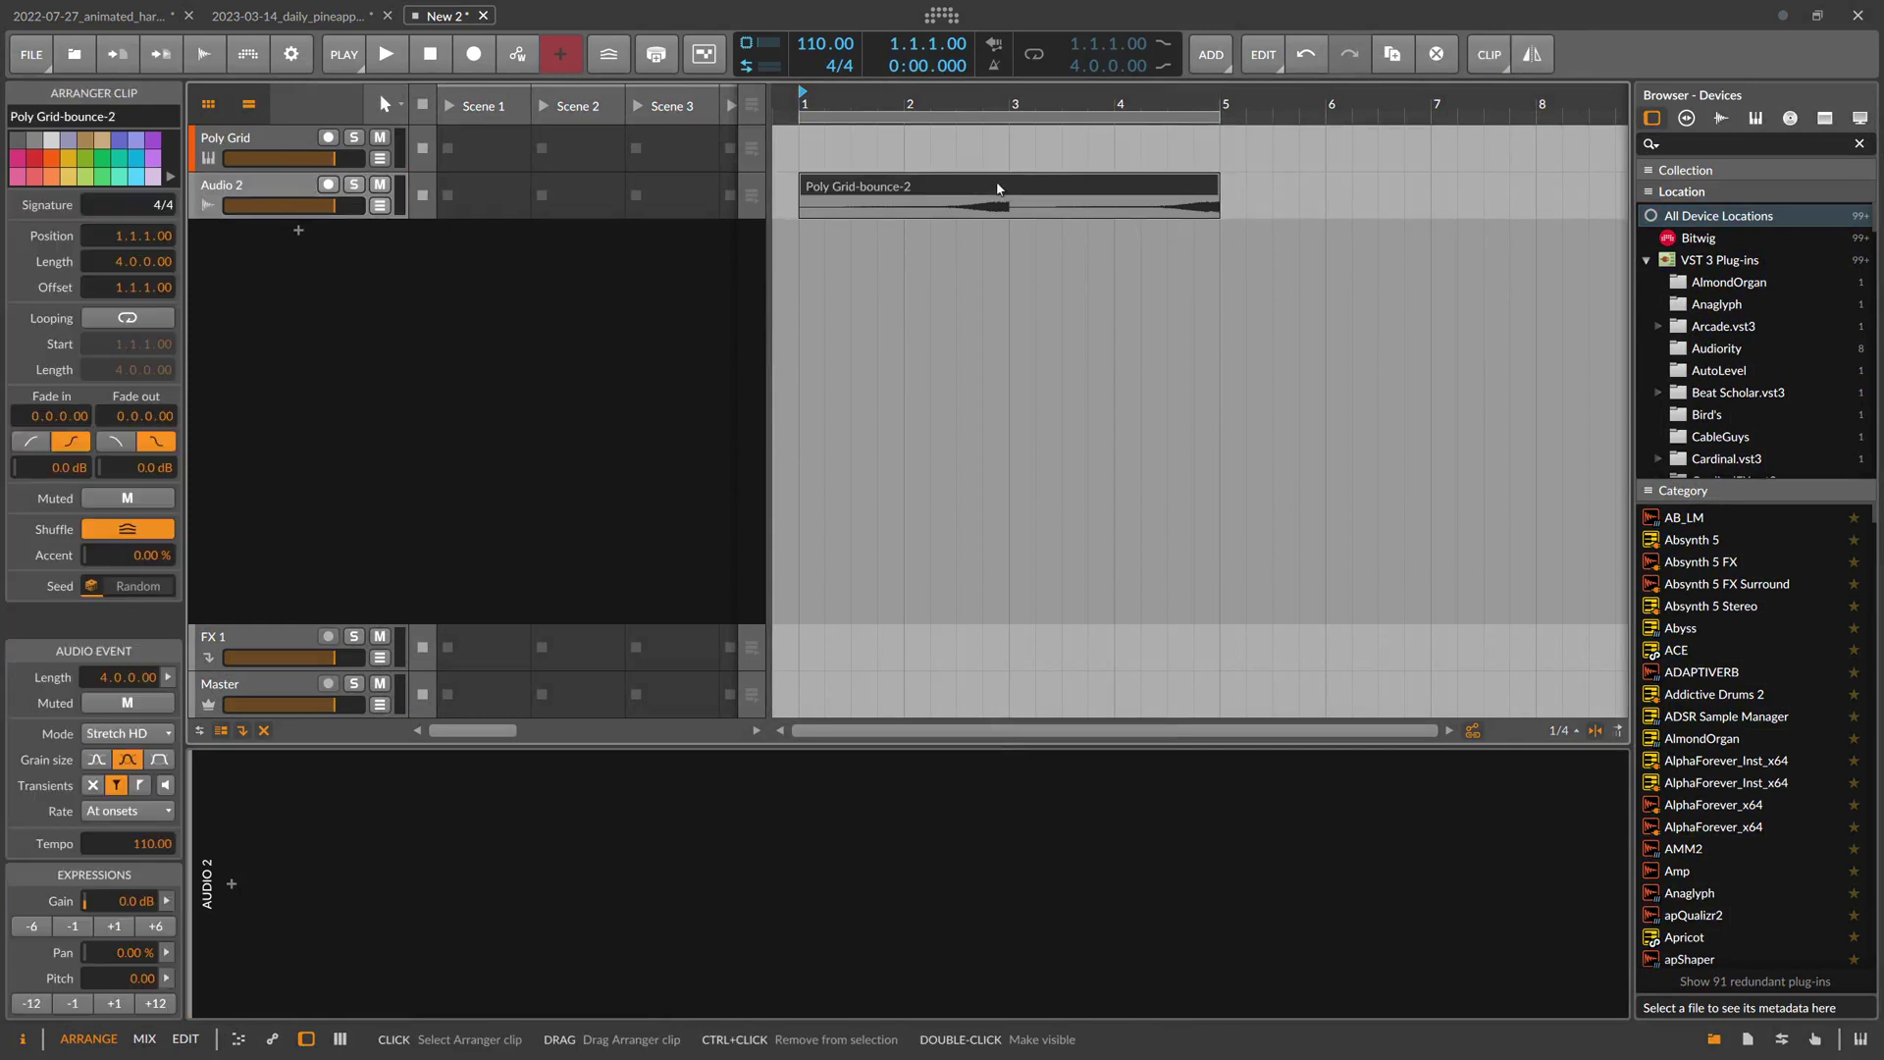
scroll(1009, 103, up, 5)
scroll(1008, 103, up, 5)
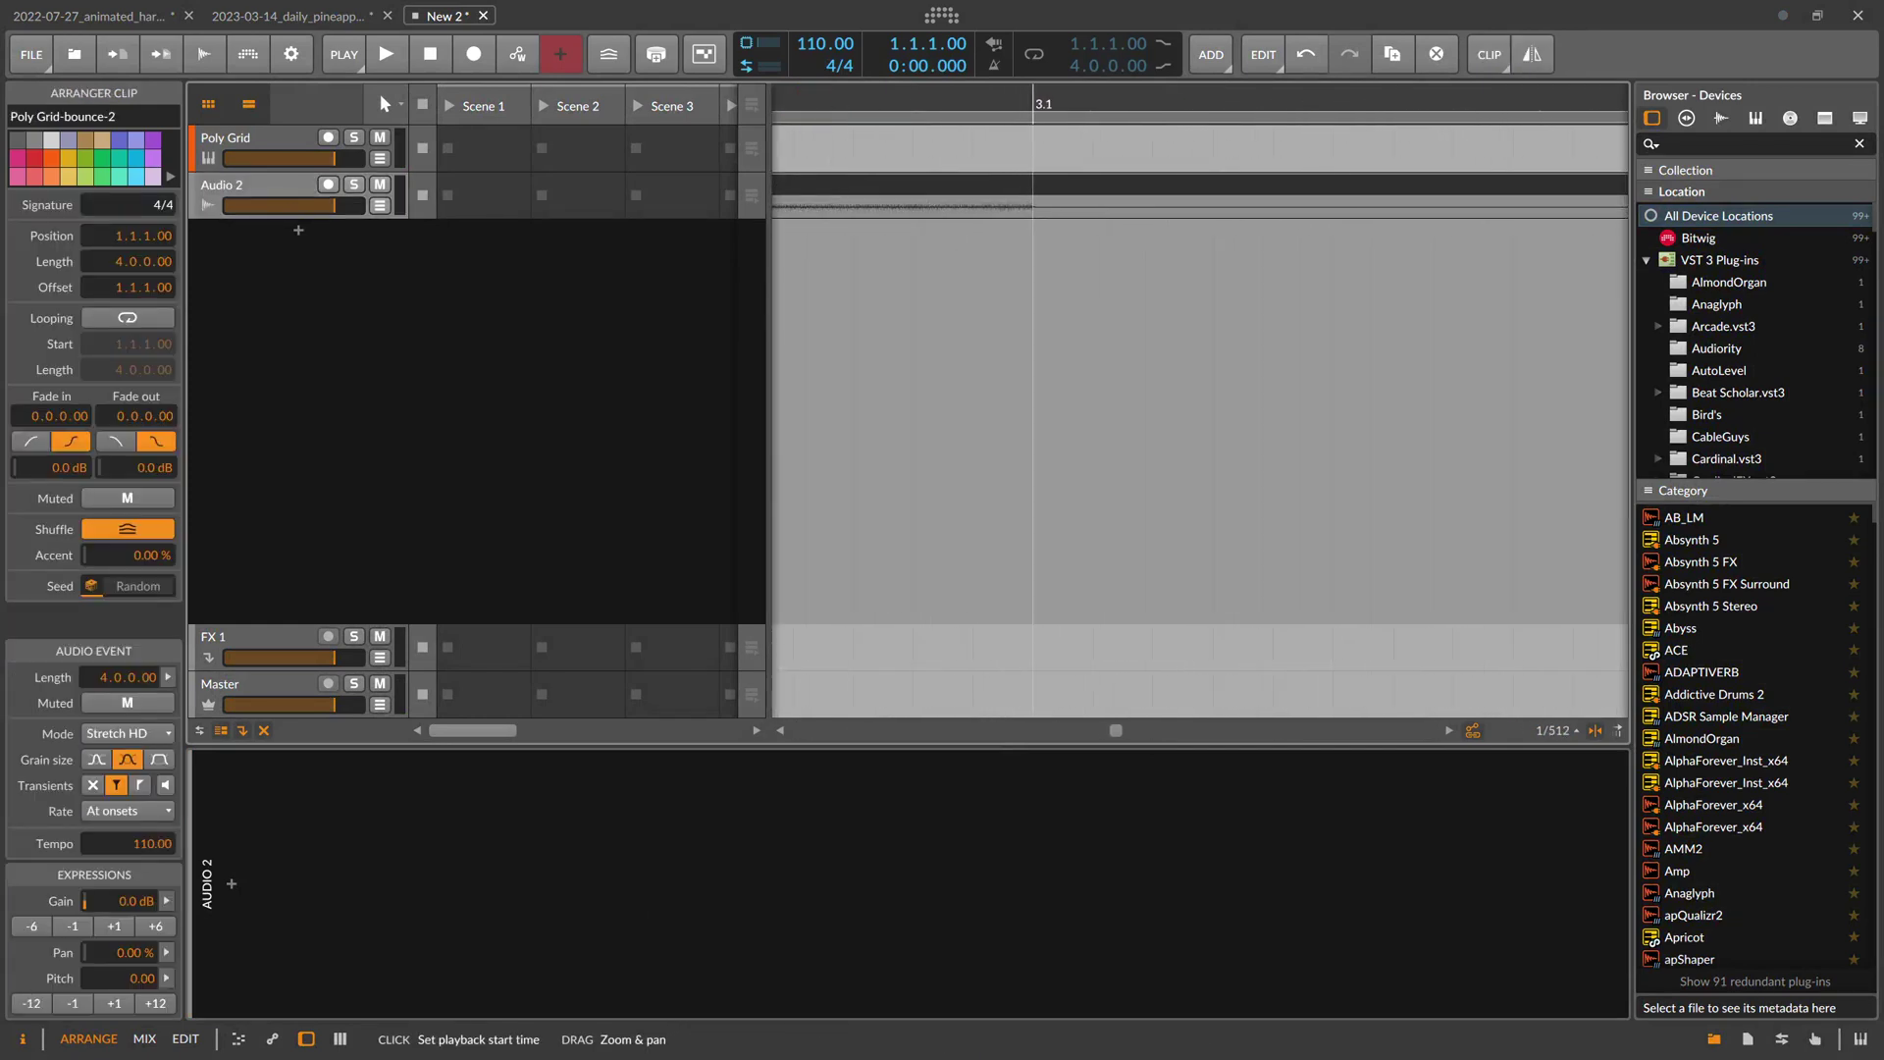
scroll(1020, 103, down, 10)
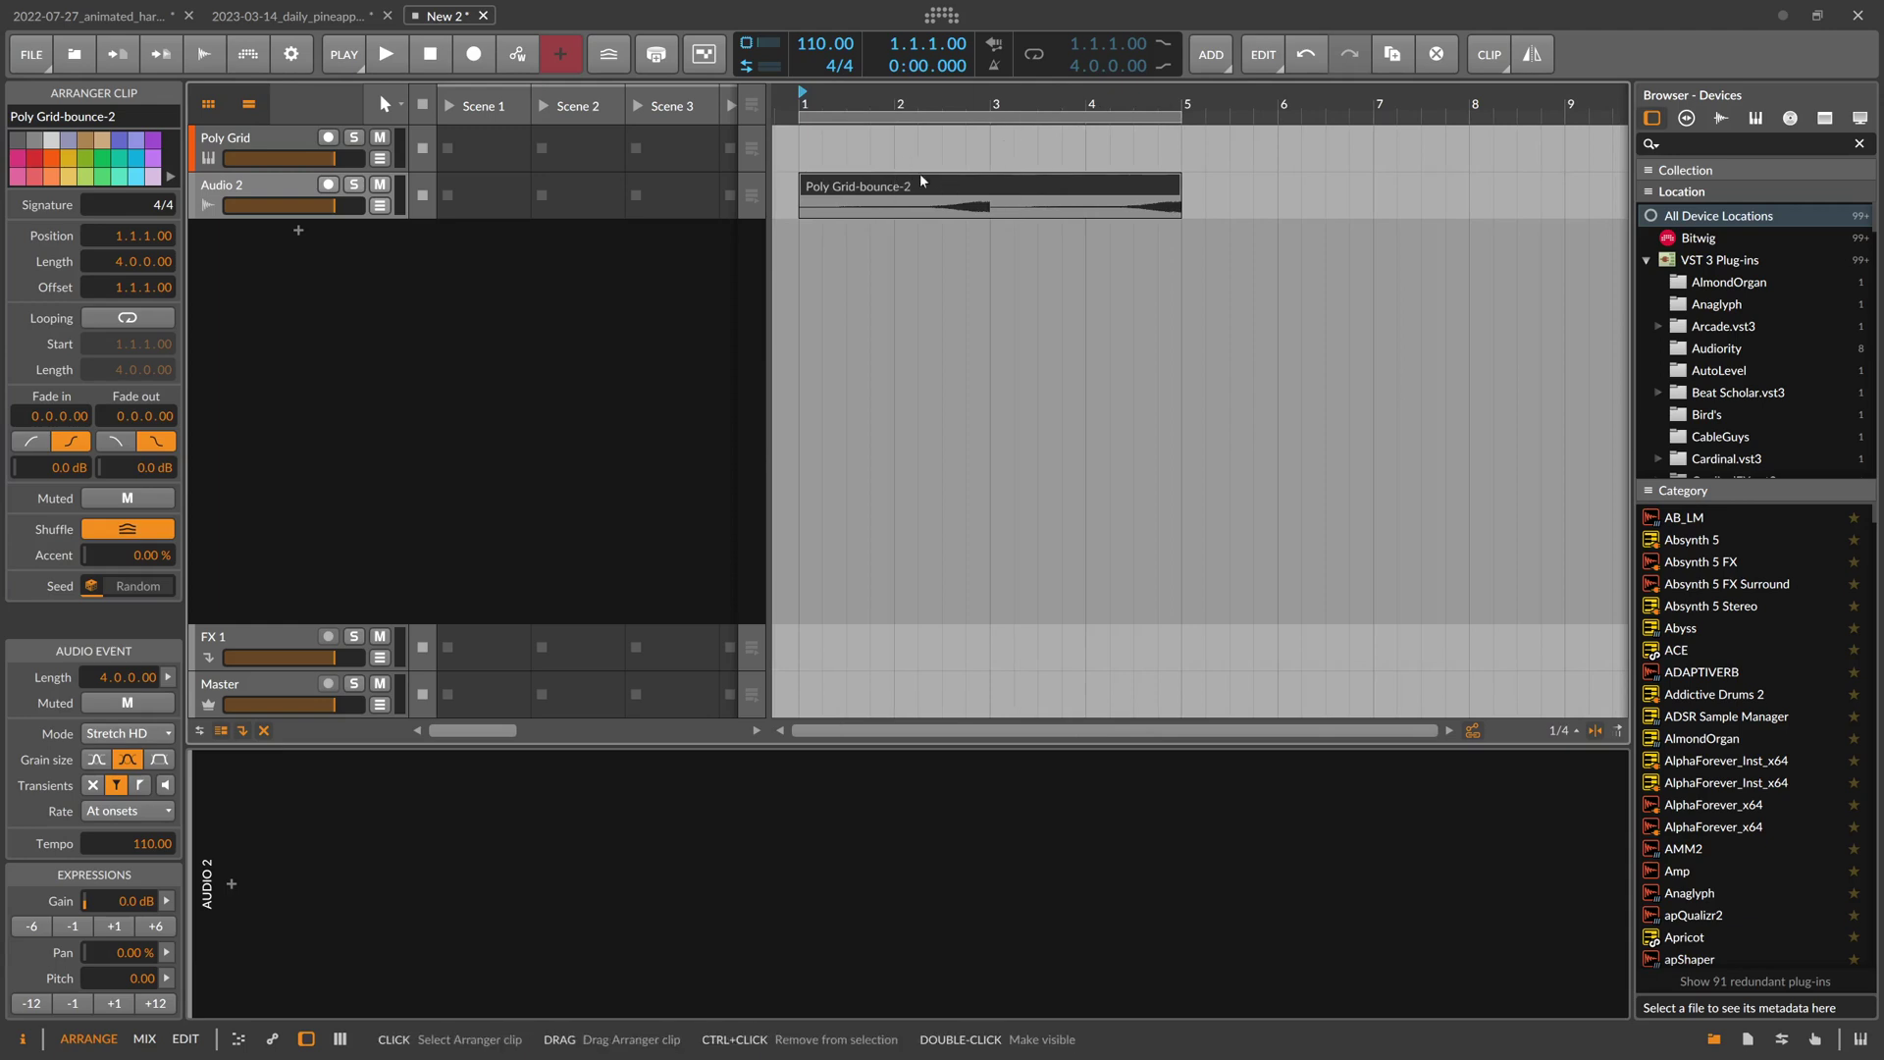
drag(350, 225, 351, 270)
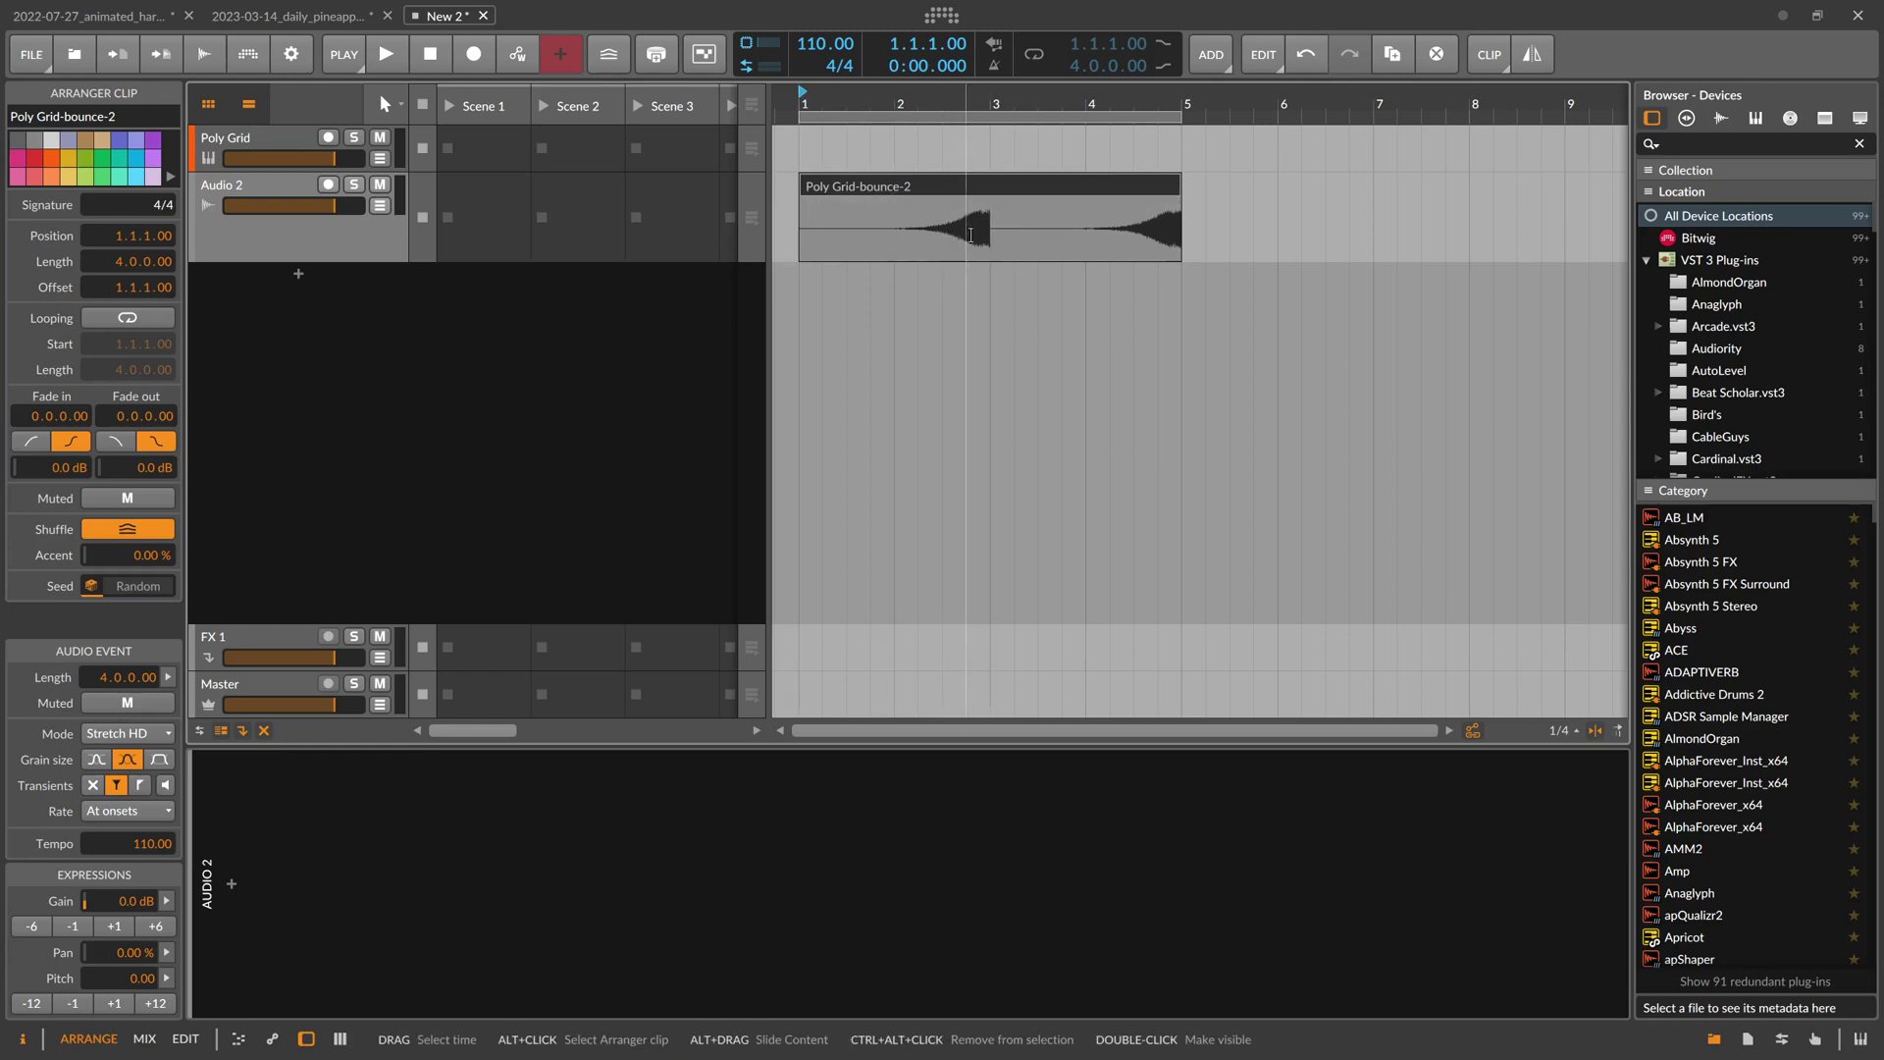
click(352, 160)
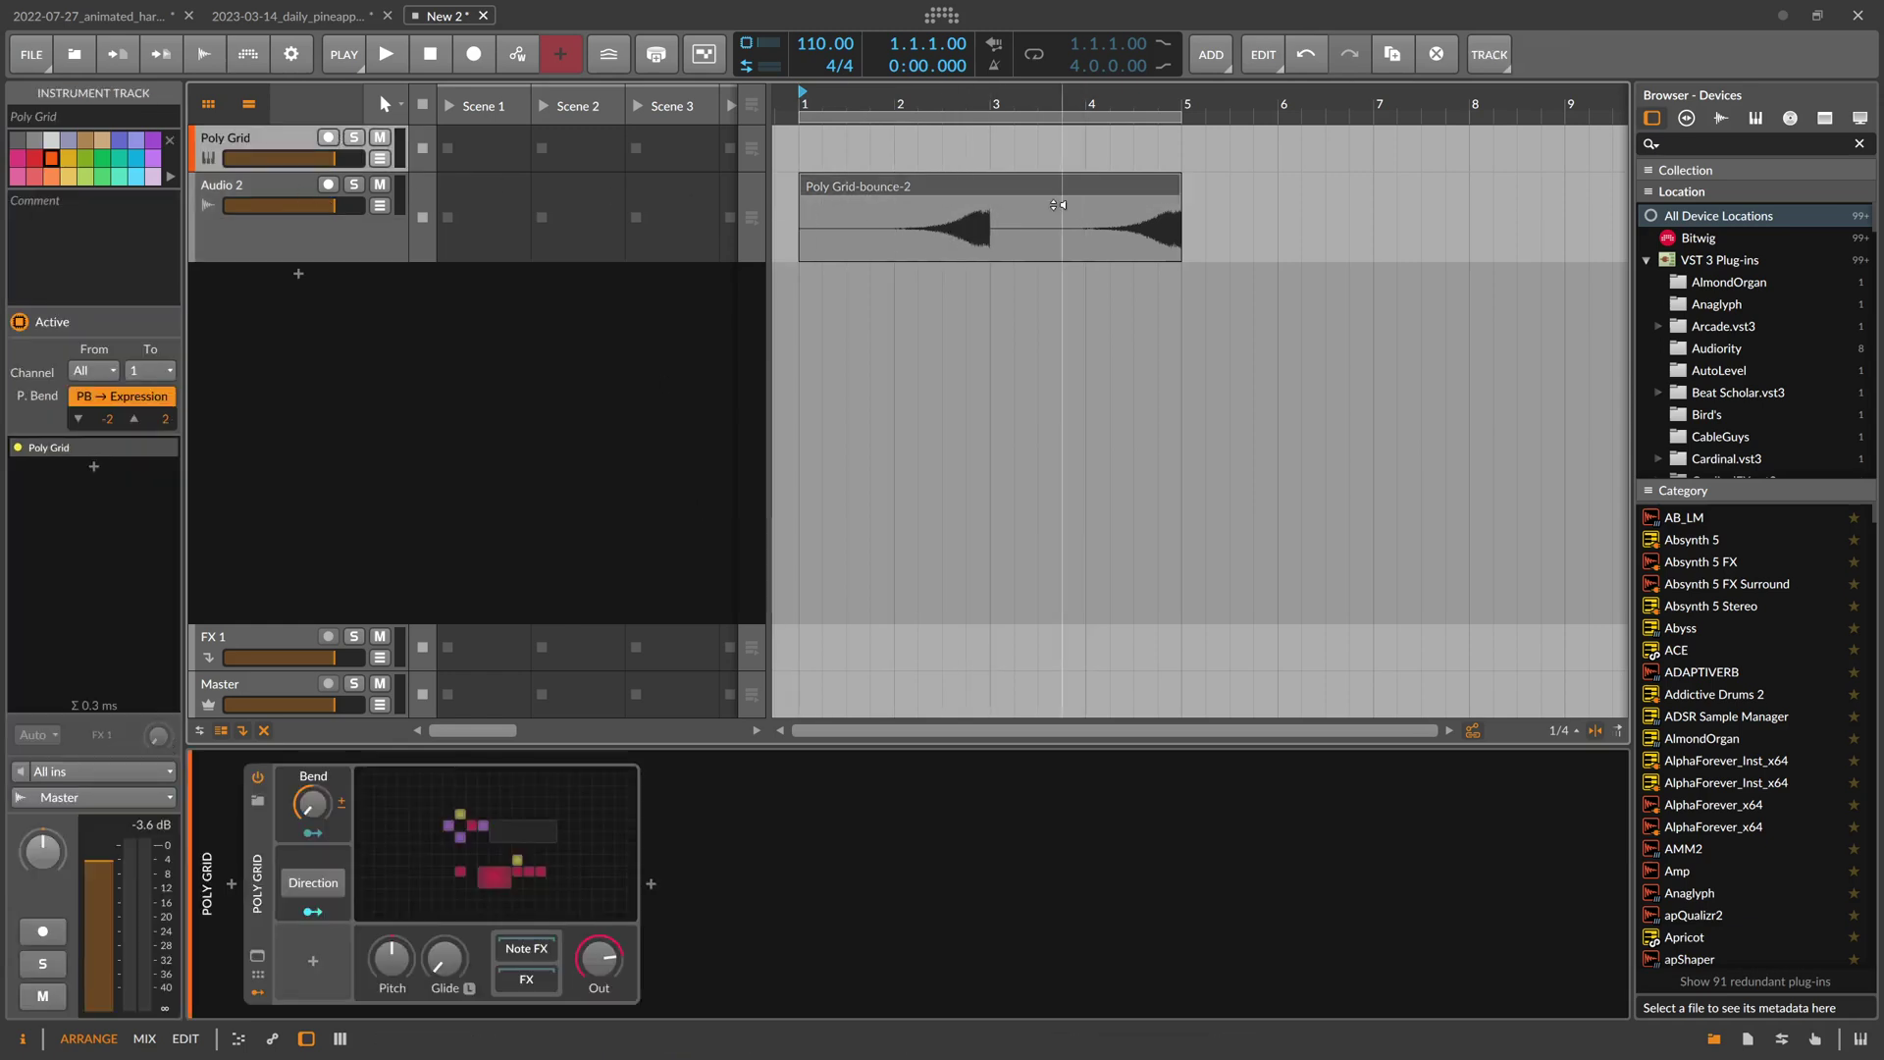
click(335, 844)
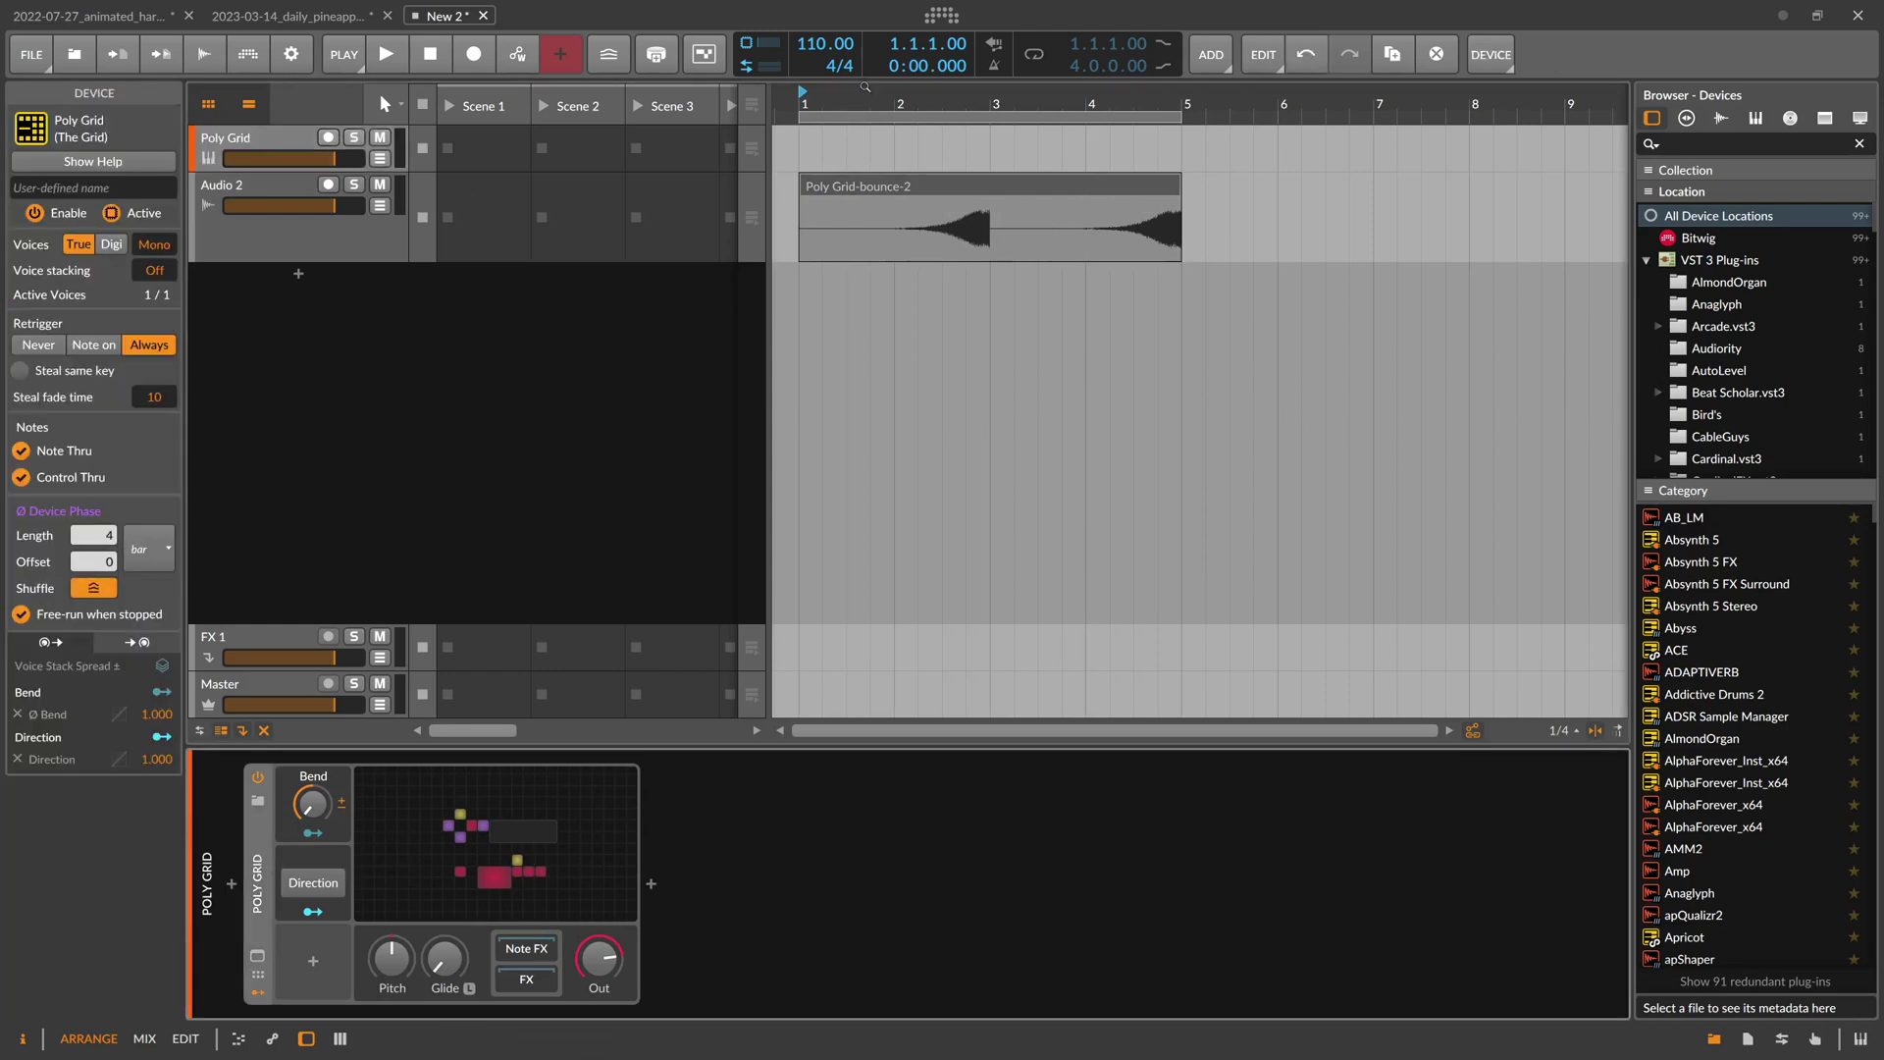
scroll(939, 116, down, 3)
drag(939, 116, 1097, 130)
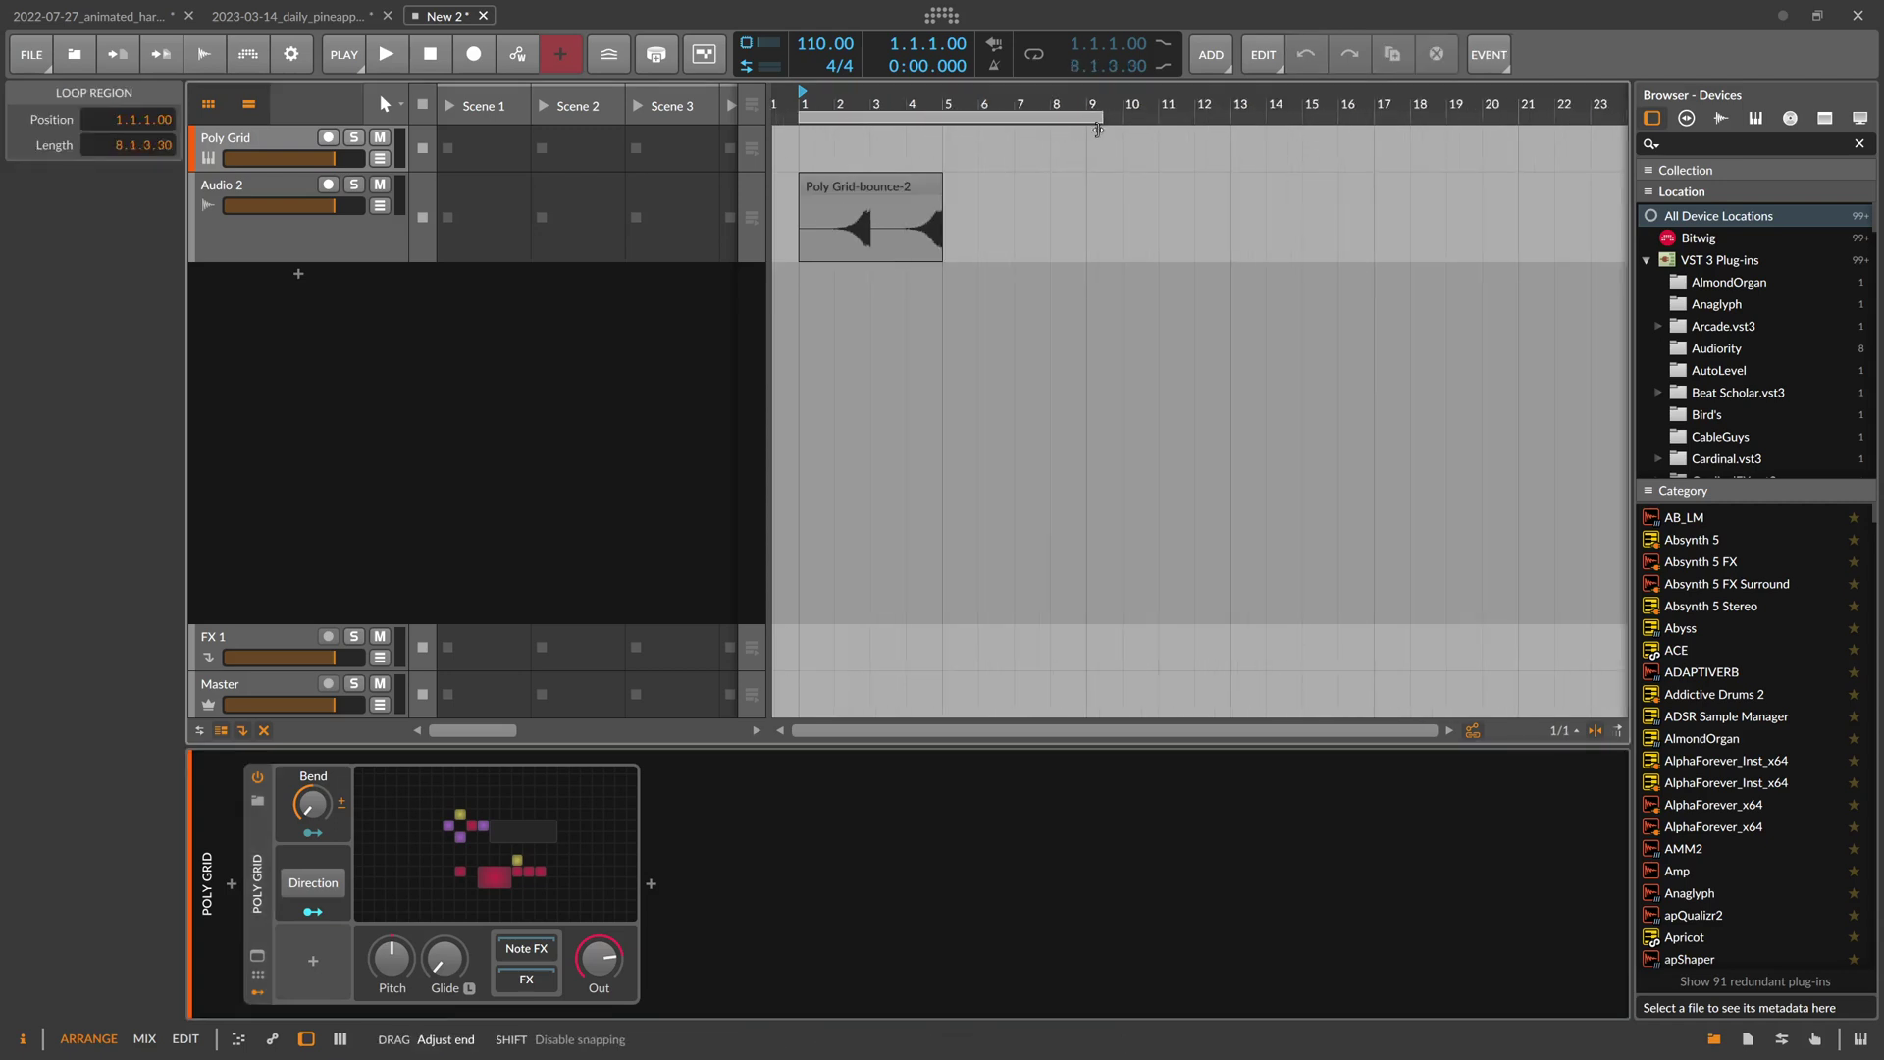
Bounce the first 8 bars of the Poly Grid track to a new audio track, using Post-Fader at 32-bit floating-point
drag(803, 152, 1112, 152)
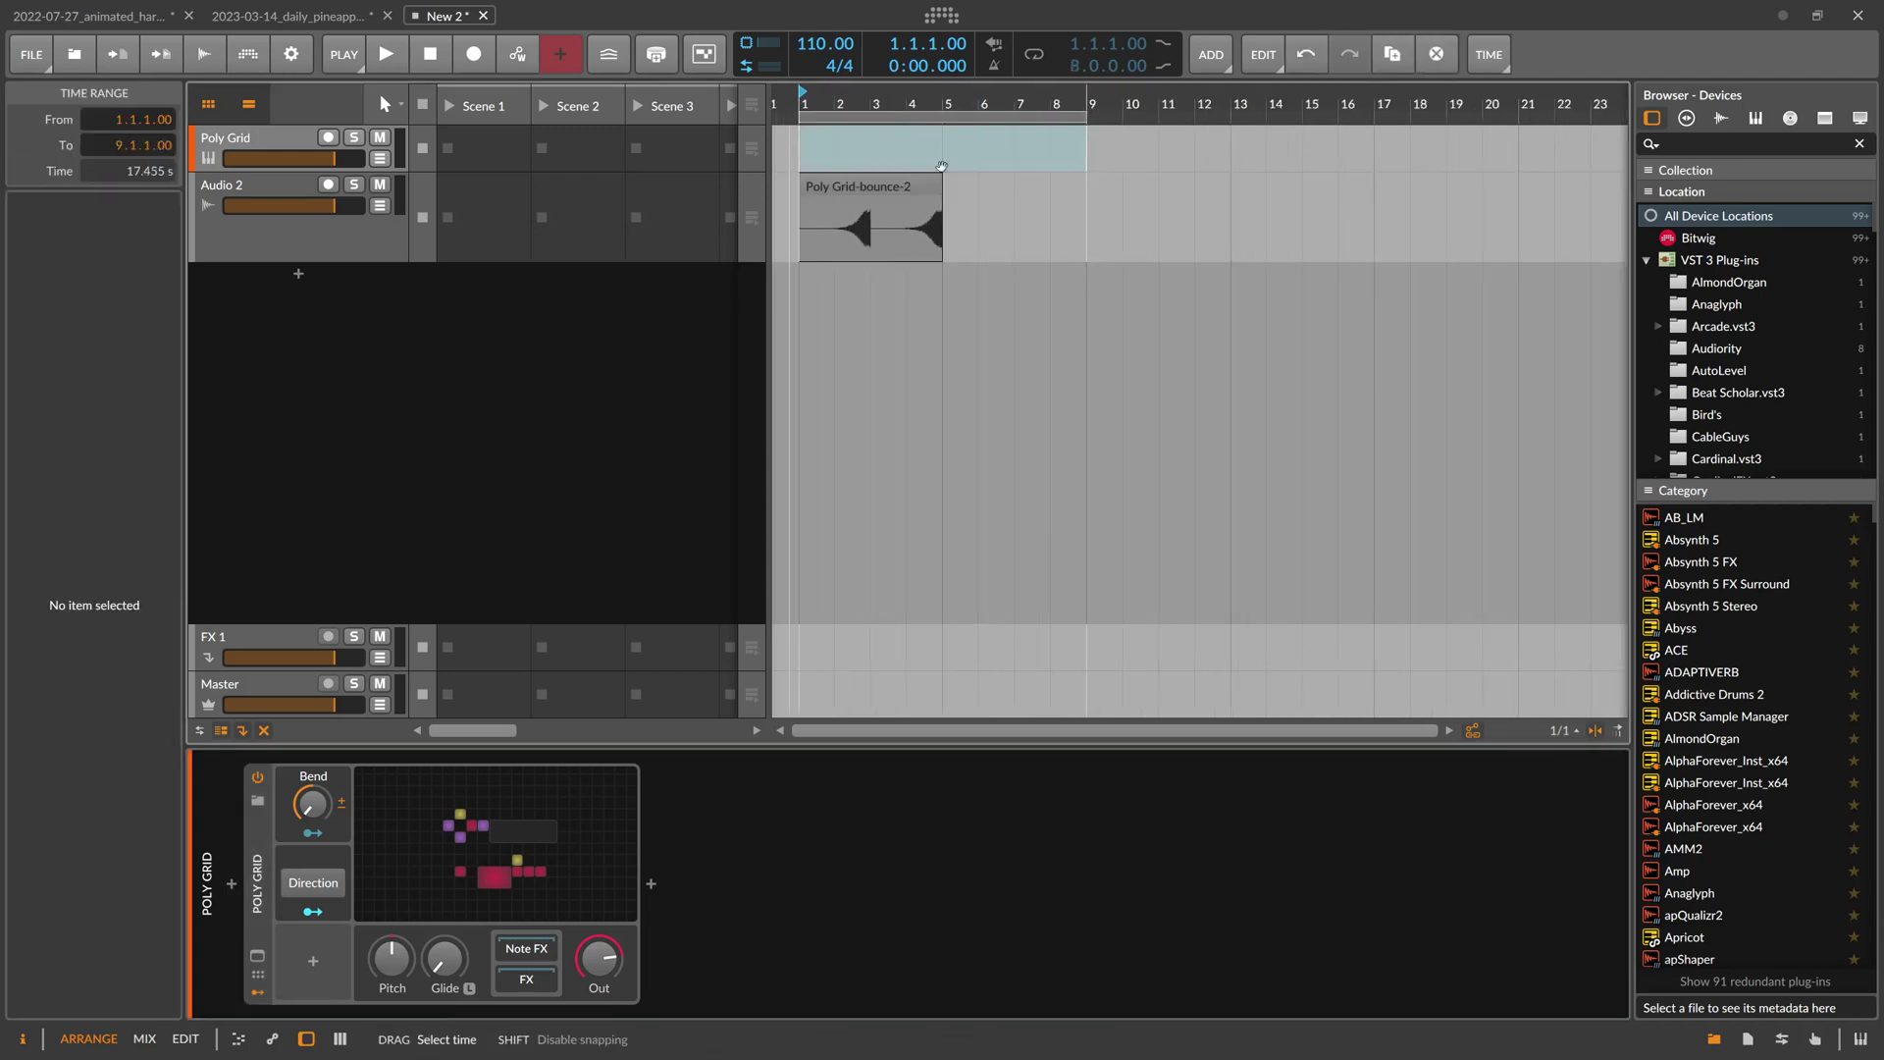
right_click(883, 151)
click(916, 306)
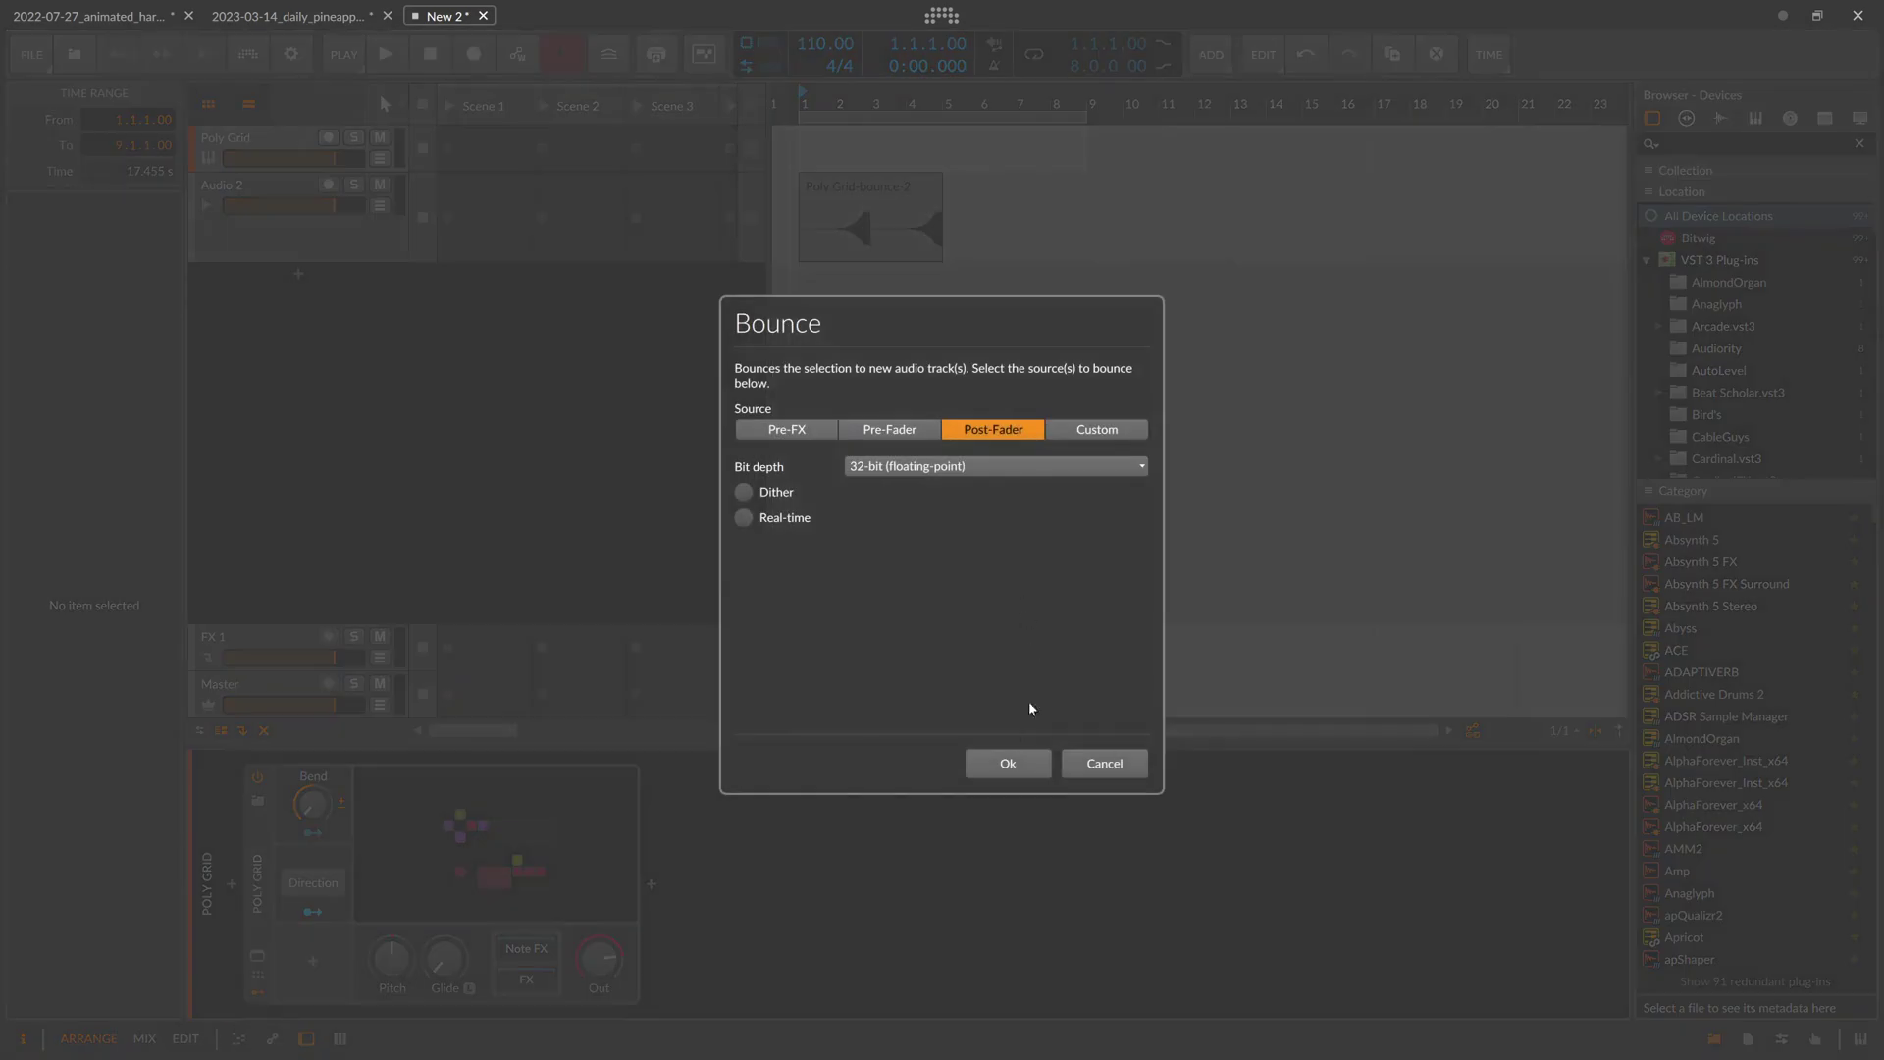
click(1010, 766)
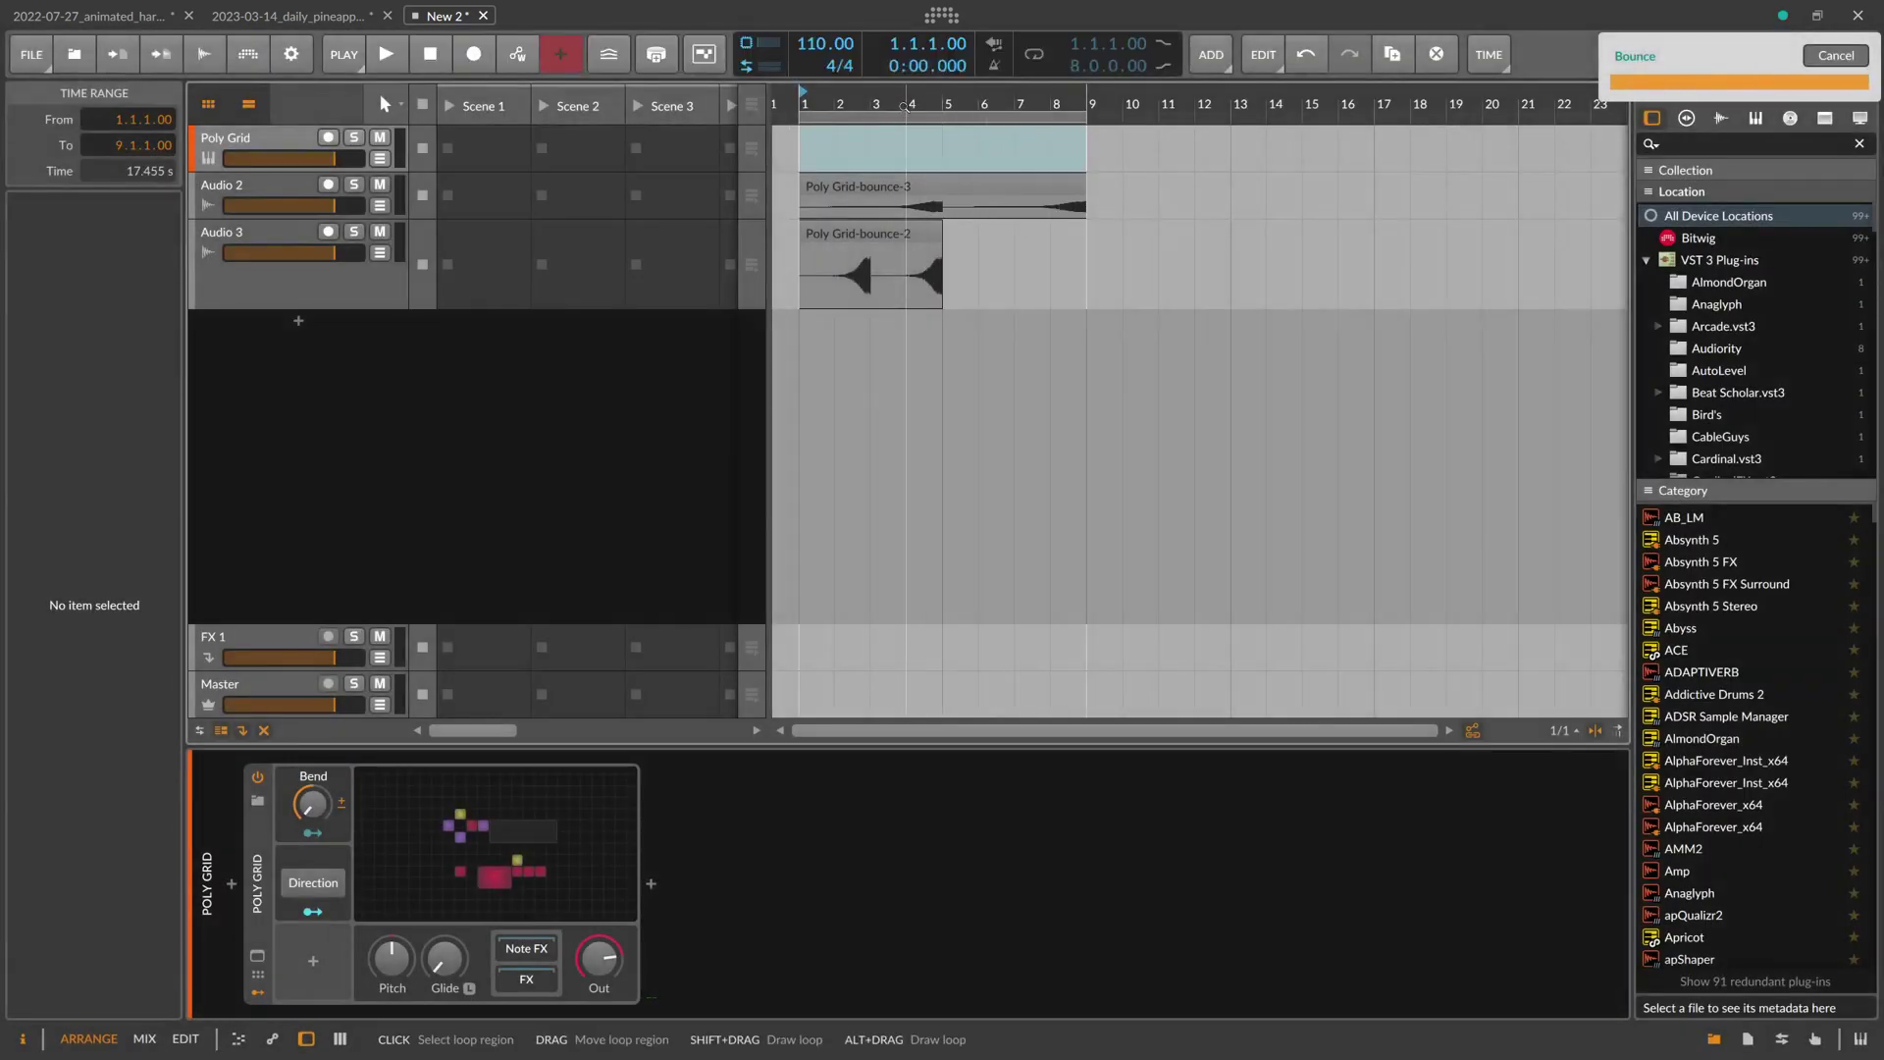
drag(904, 106, 1242, 207)
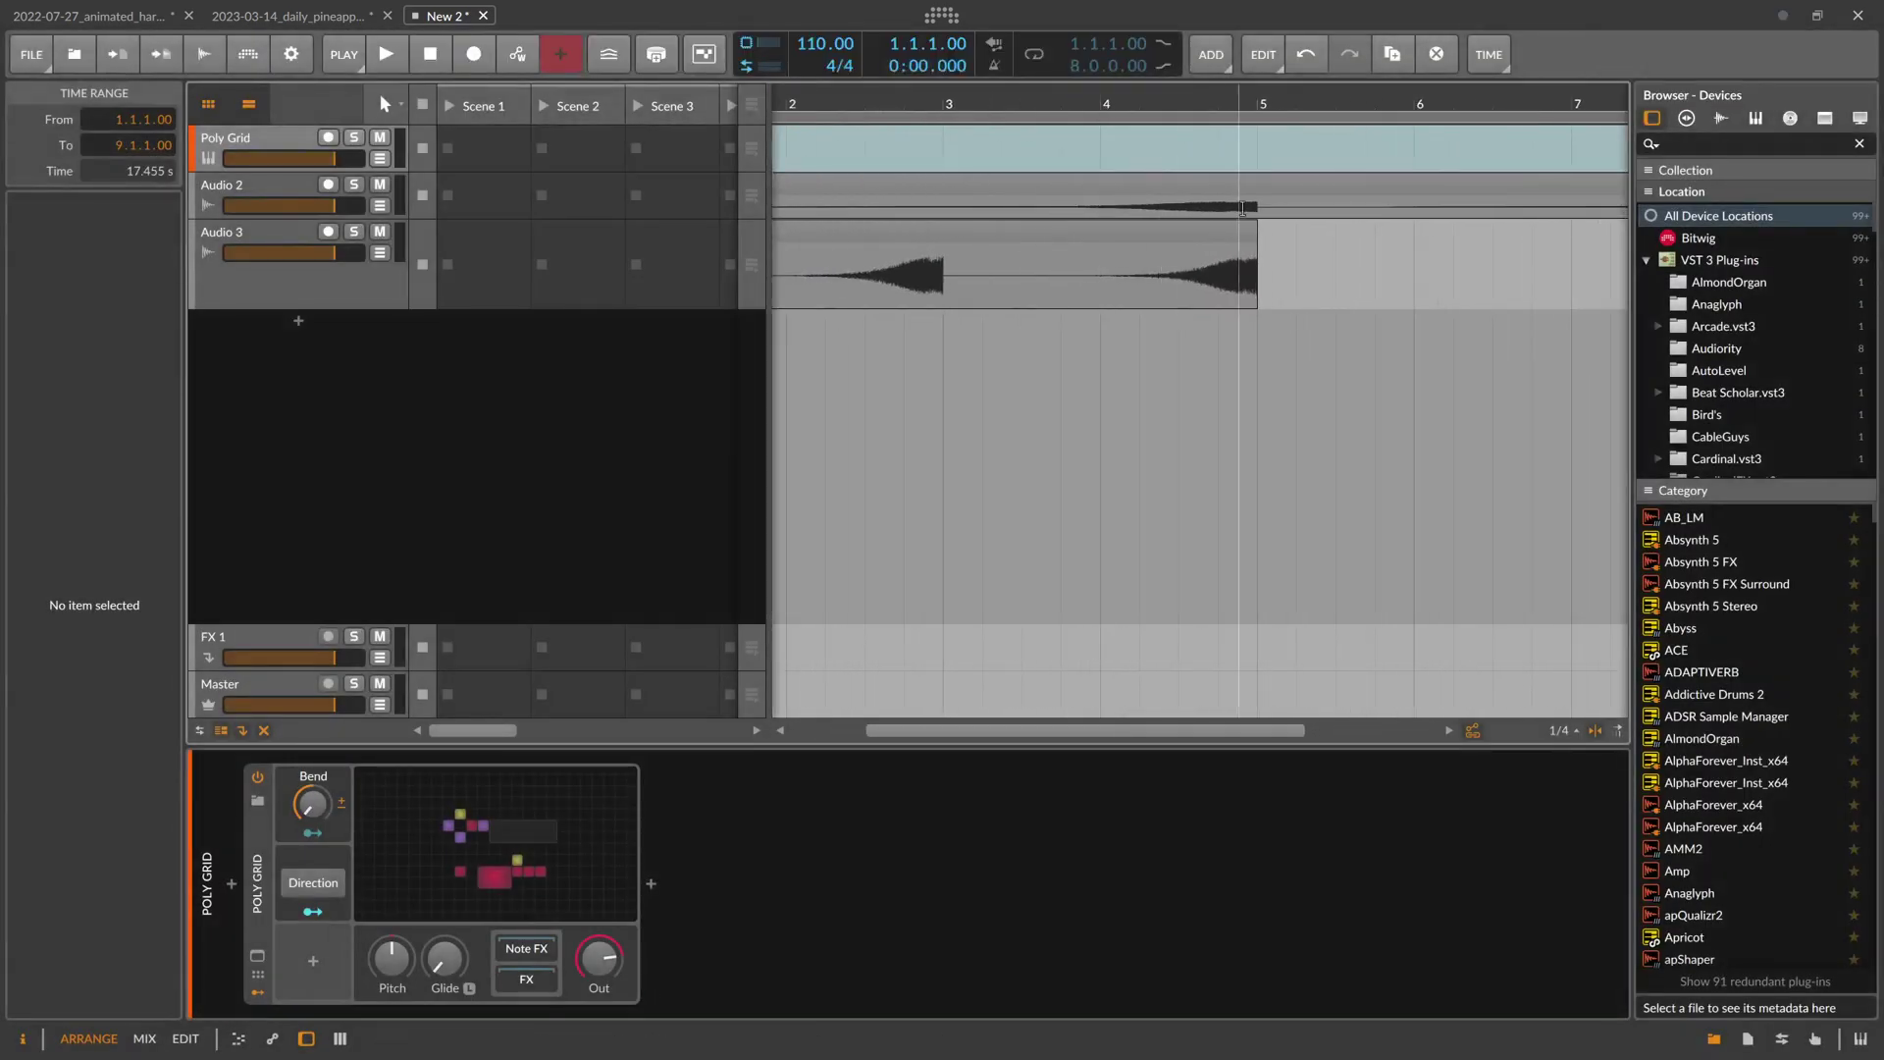
drag(1178, 104, 1158, 29)
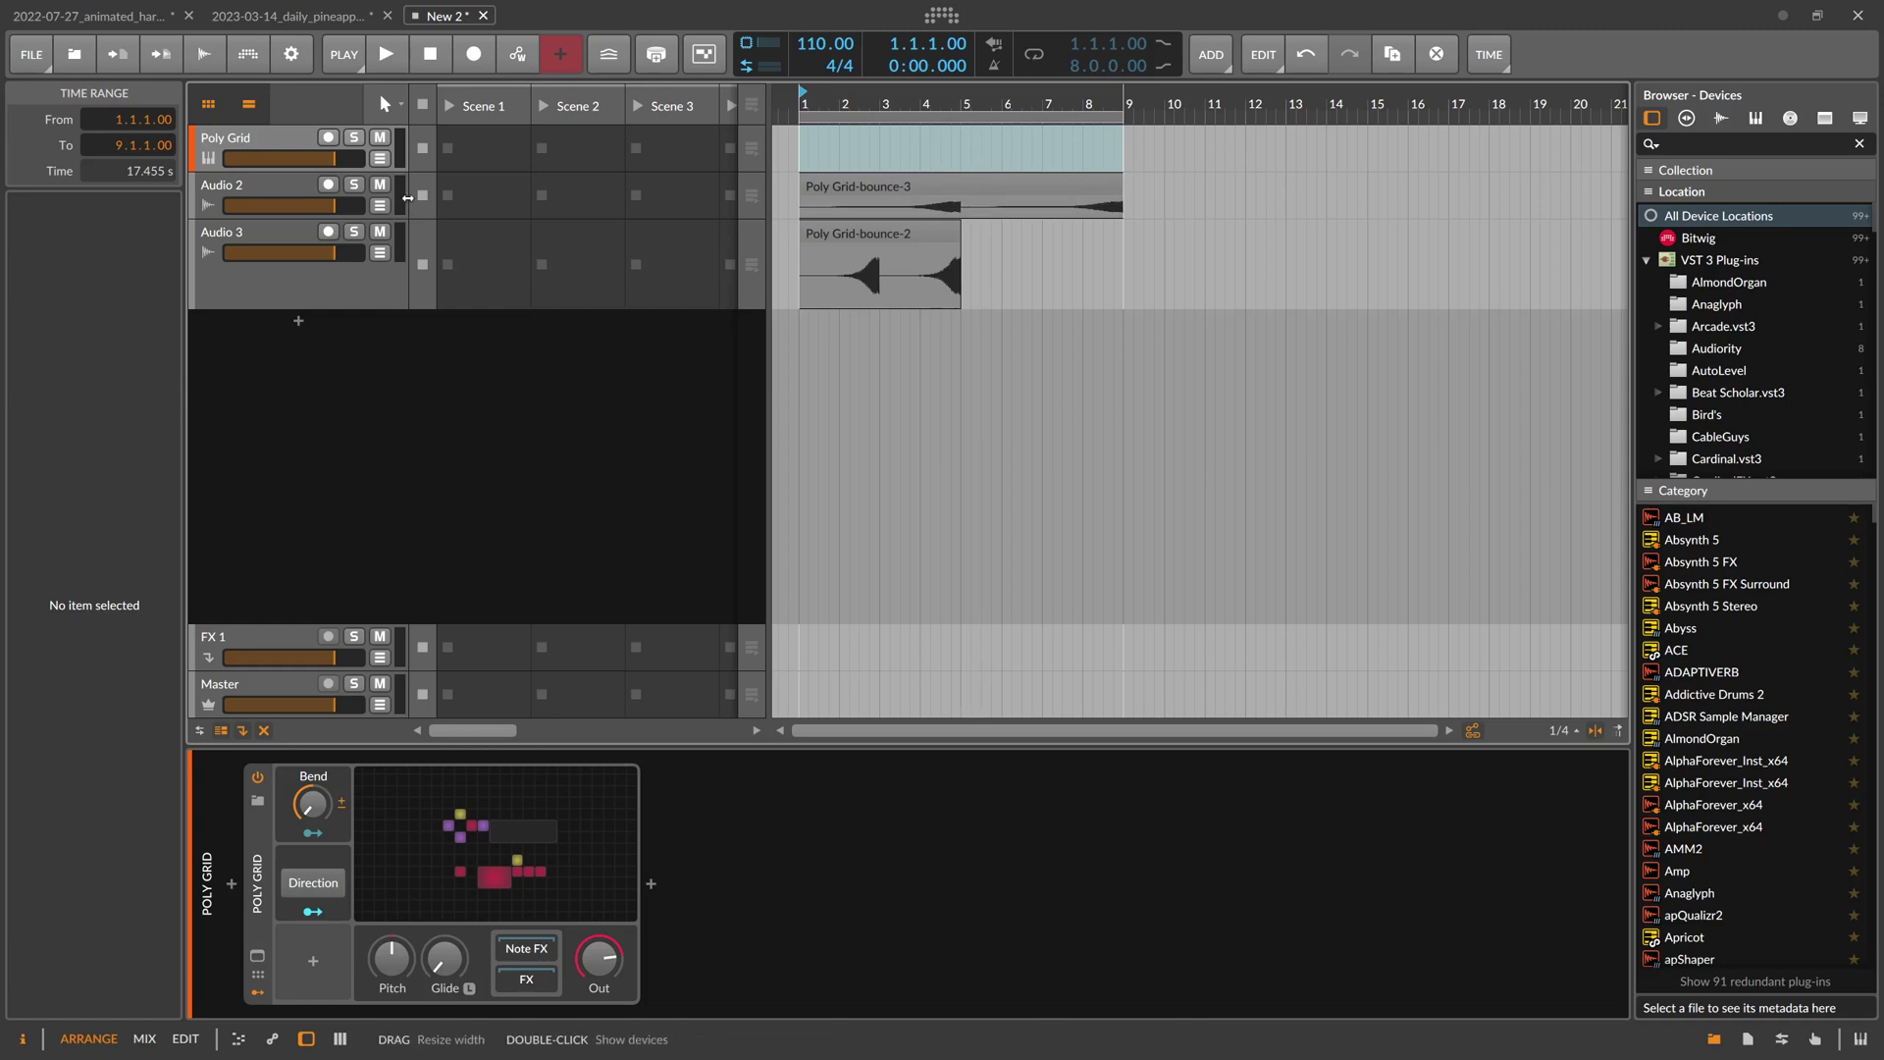
click(260, 849)
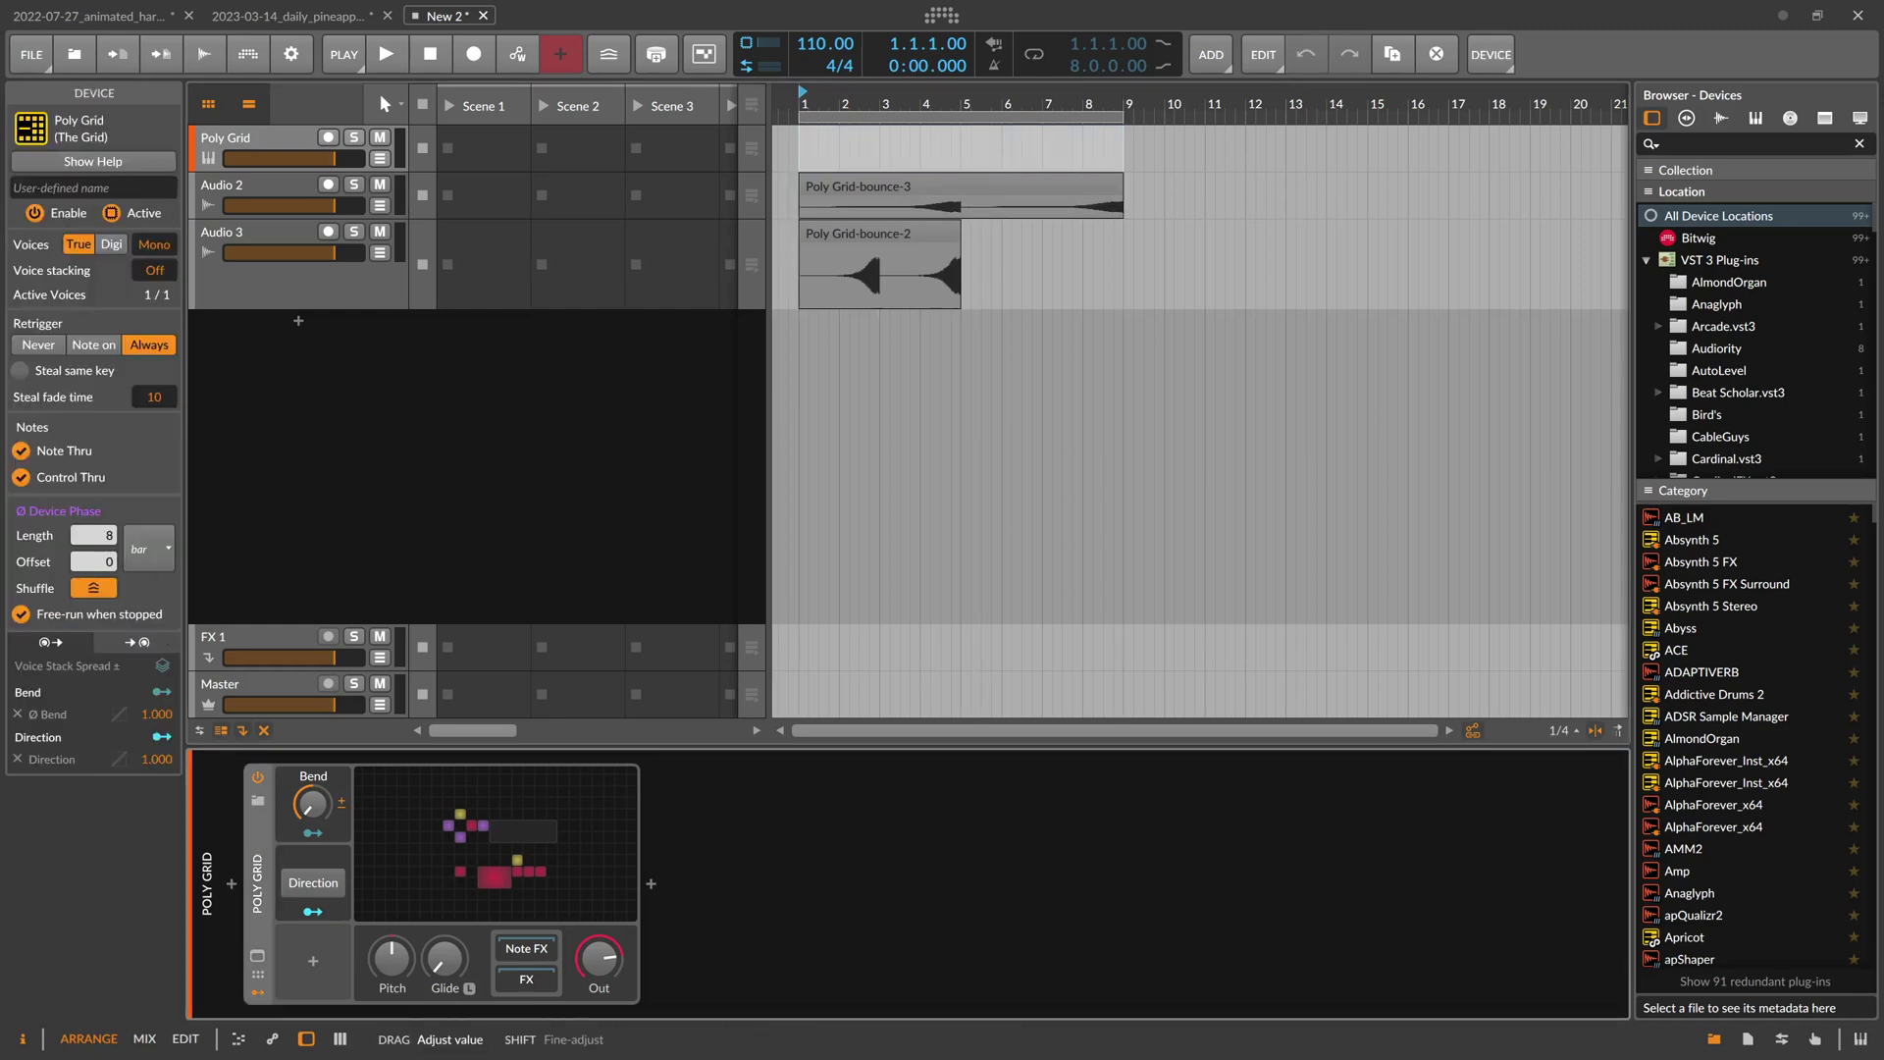
scroll(856, 143, down, 5)
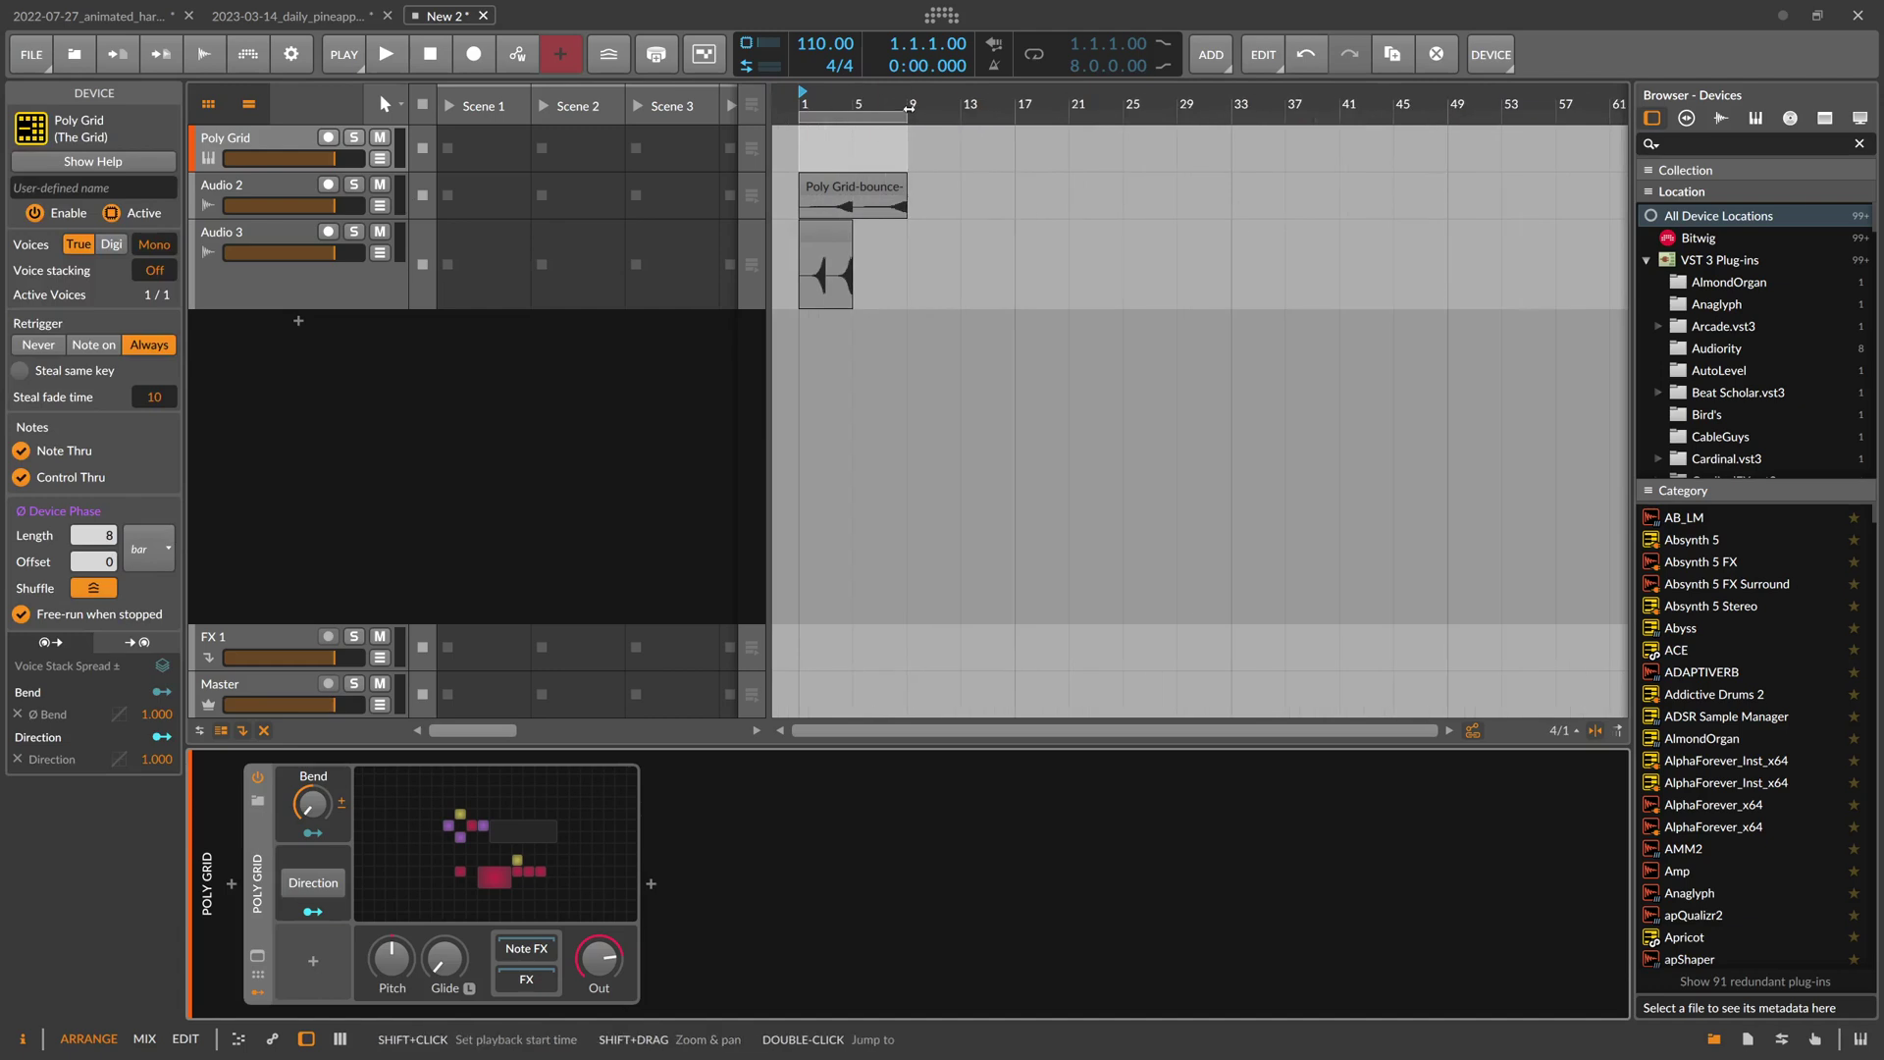
click(903, 116)
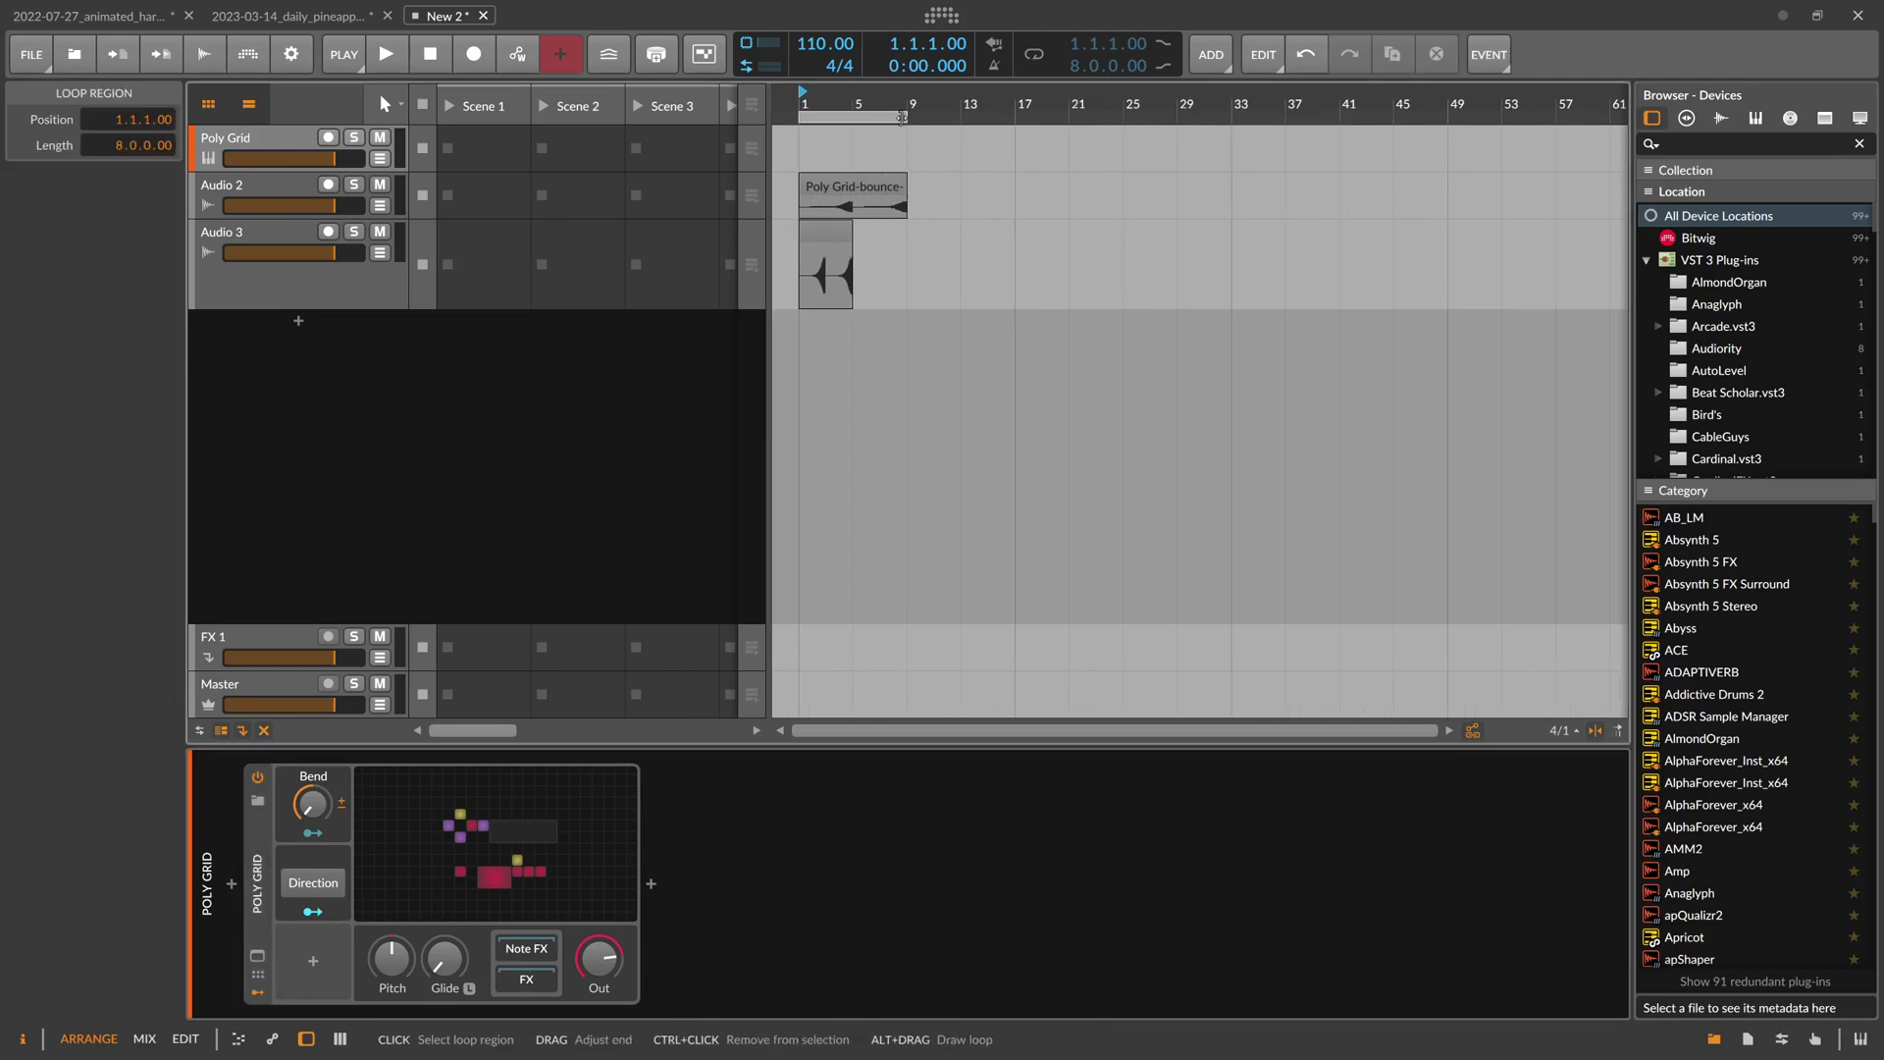
Select the first 16 bars of the Poly Grid track and bounce them to a new audio track
drag(827, 141, 1004, 157)
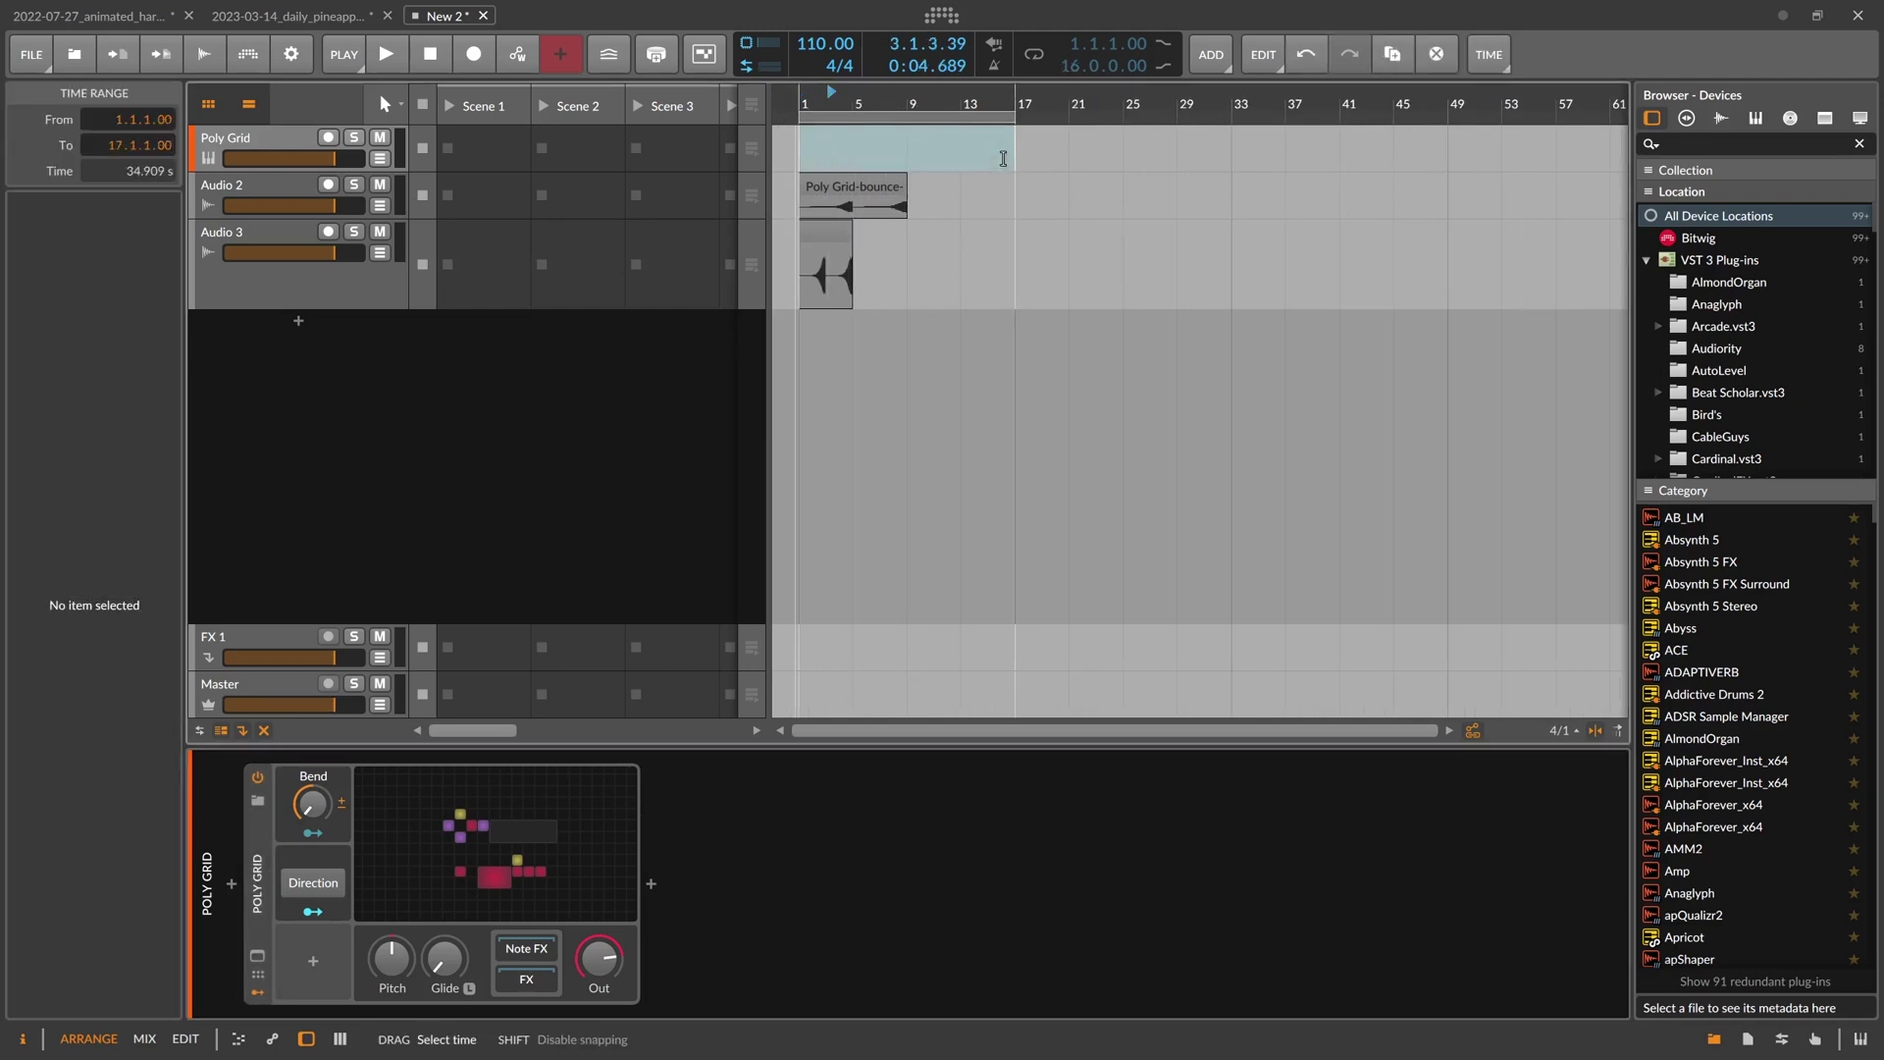
right_click(911, 147)
click(1024, 332)
click(1010, 762)
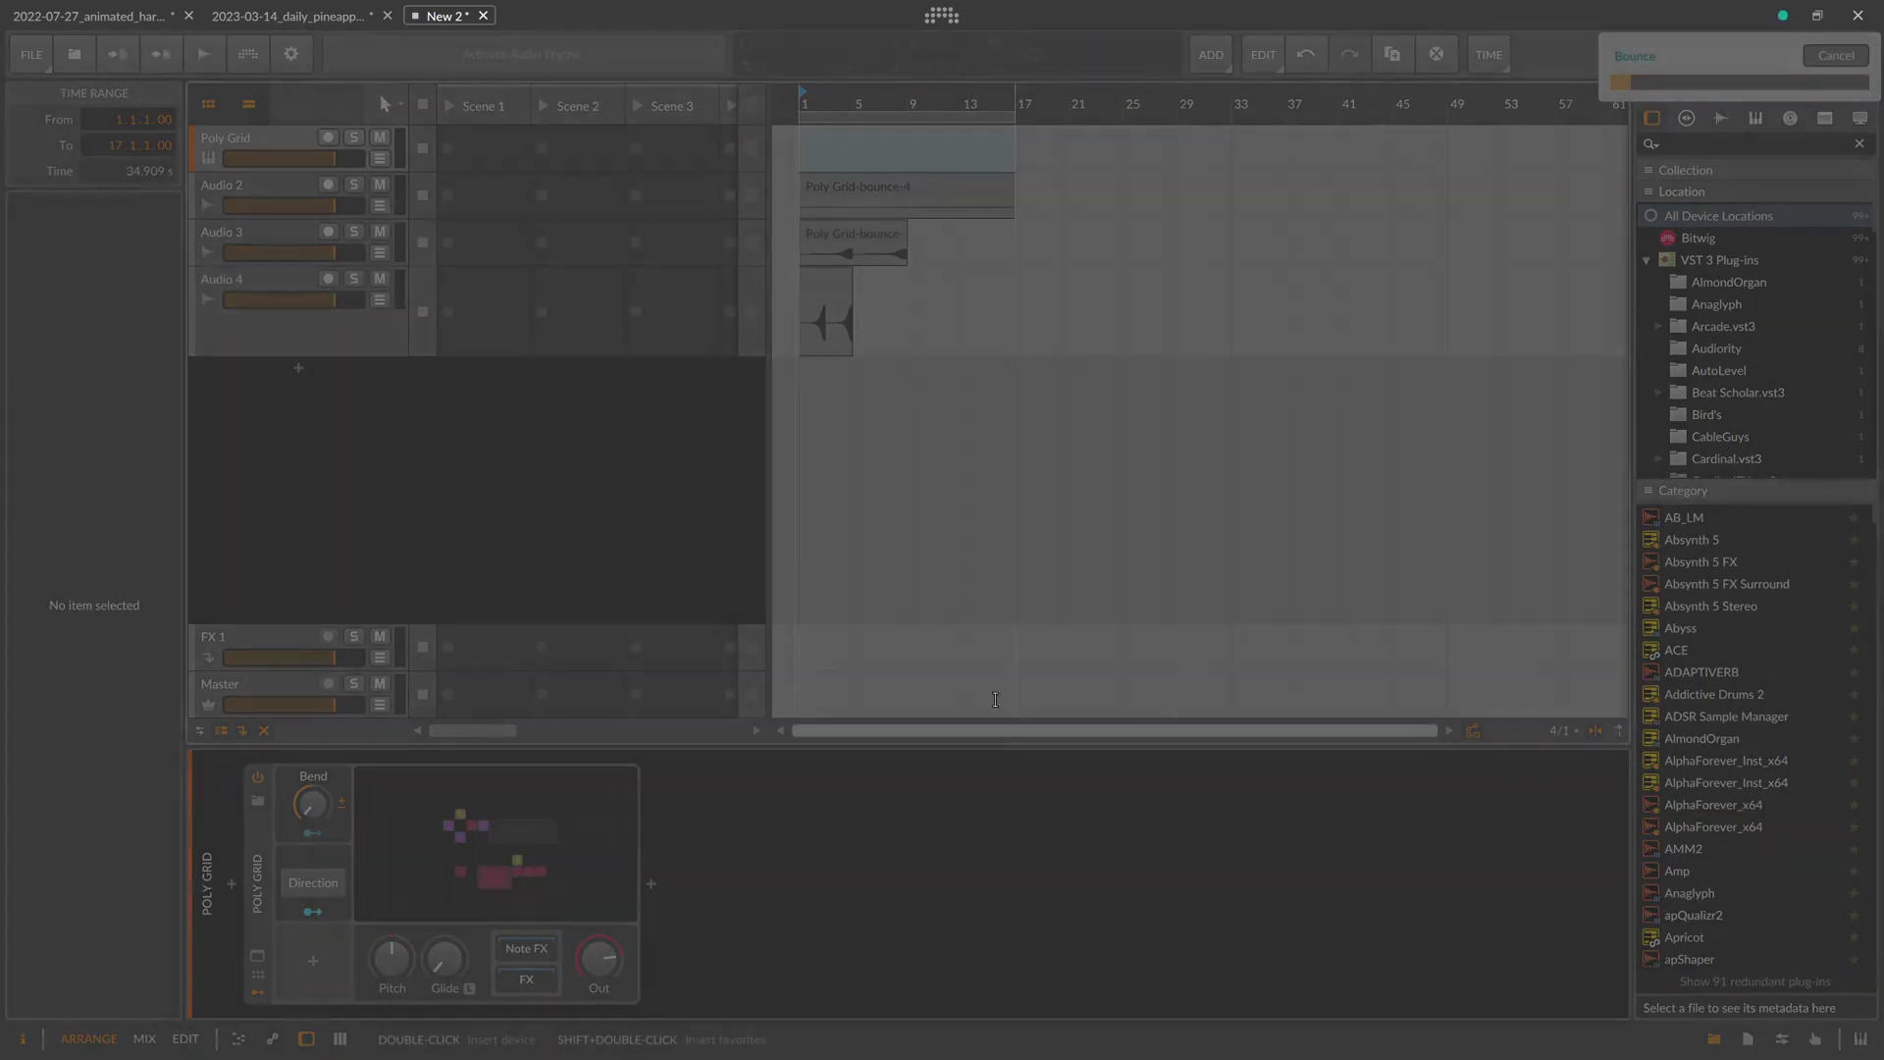
drag(805, 104, 975, 118)
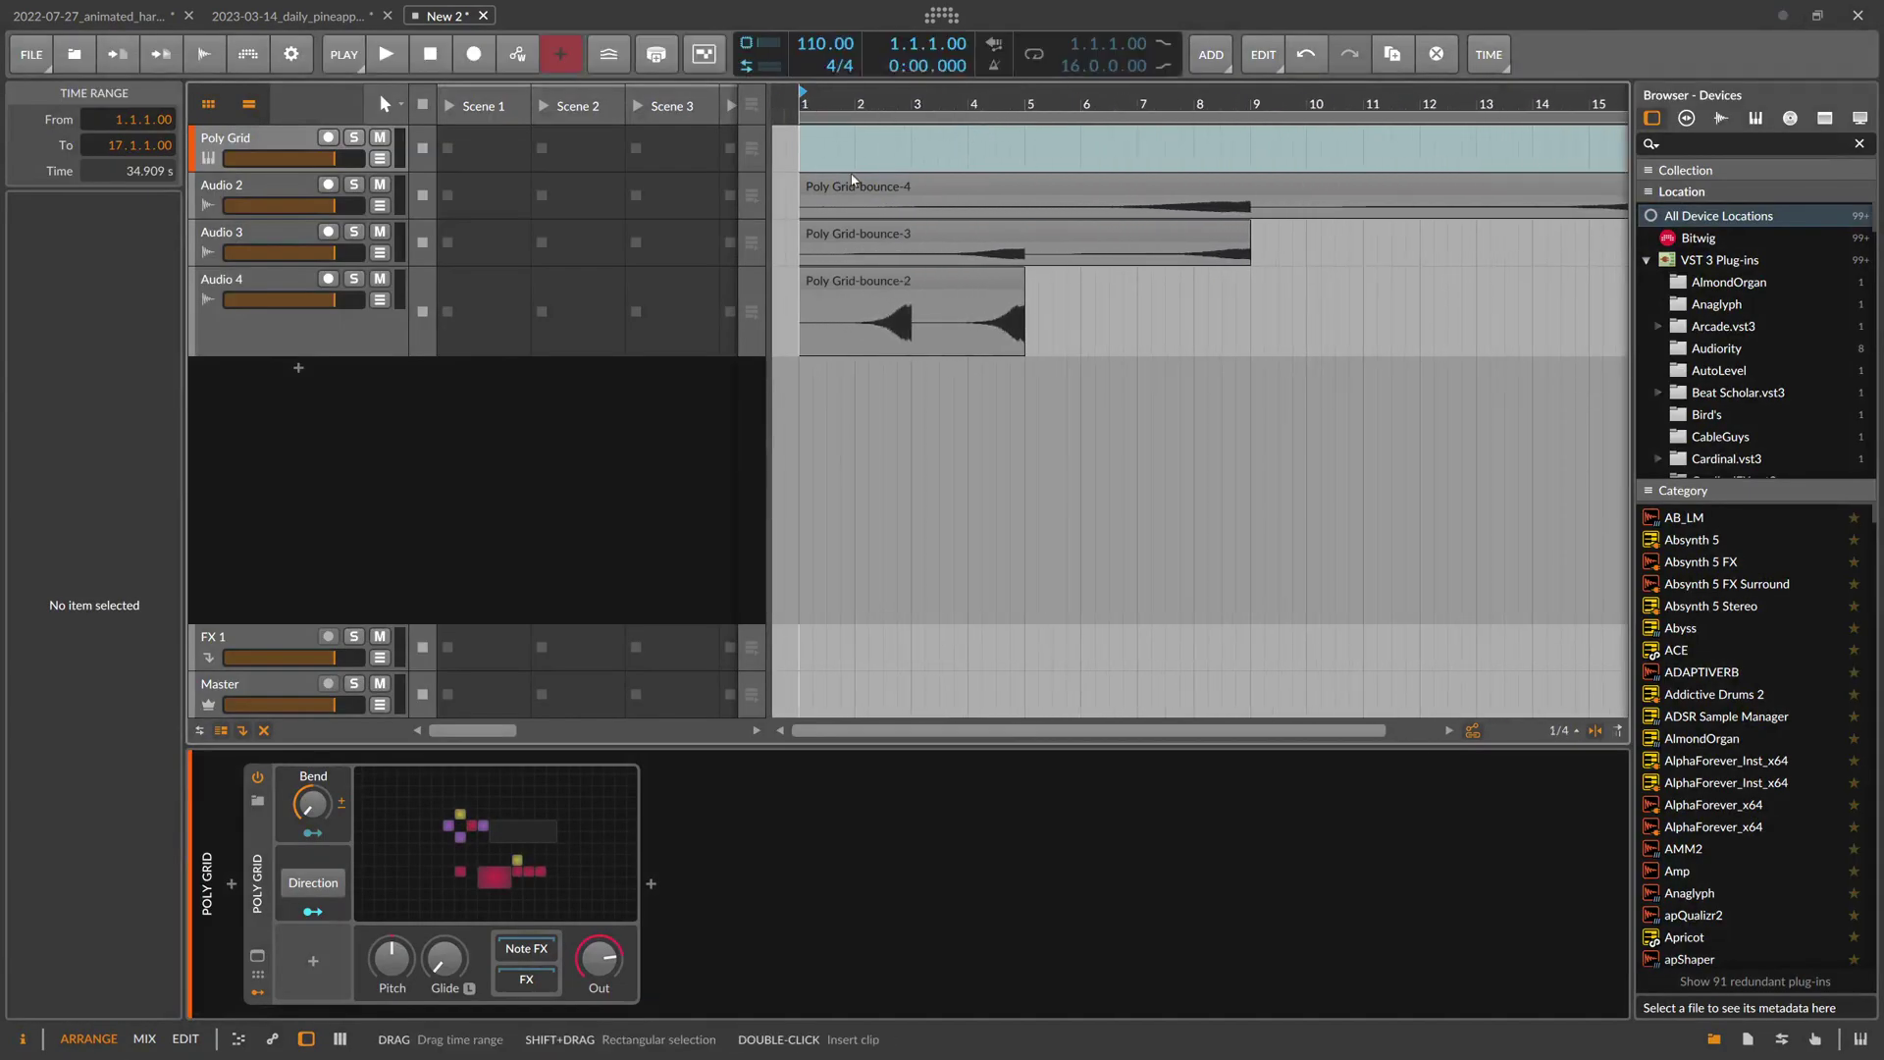
In the Poly Grid patch, insert a second Ø Bend module with a steep, late-rising curve between the first Ø Bend and the Oscilloscope
click(510, 832)
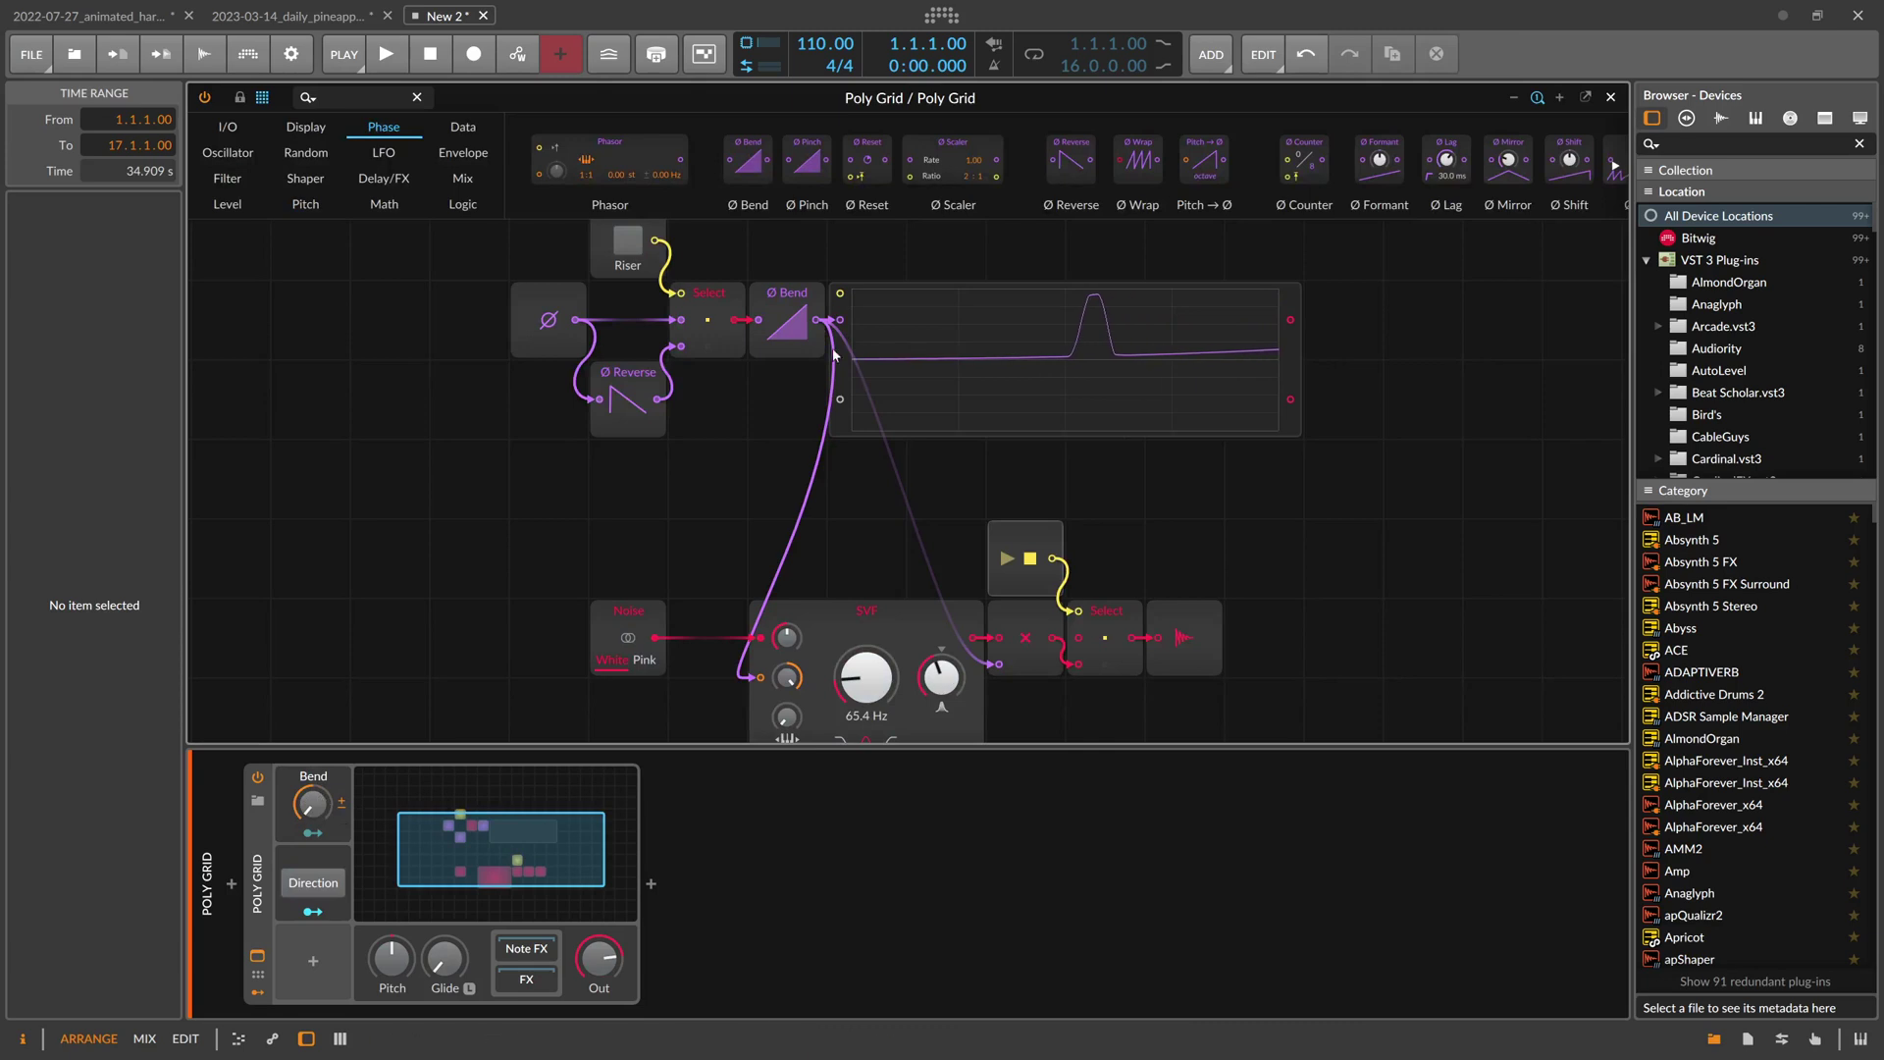
drag(844, 328, 885, 326)
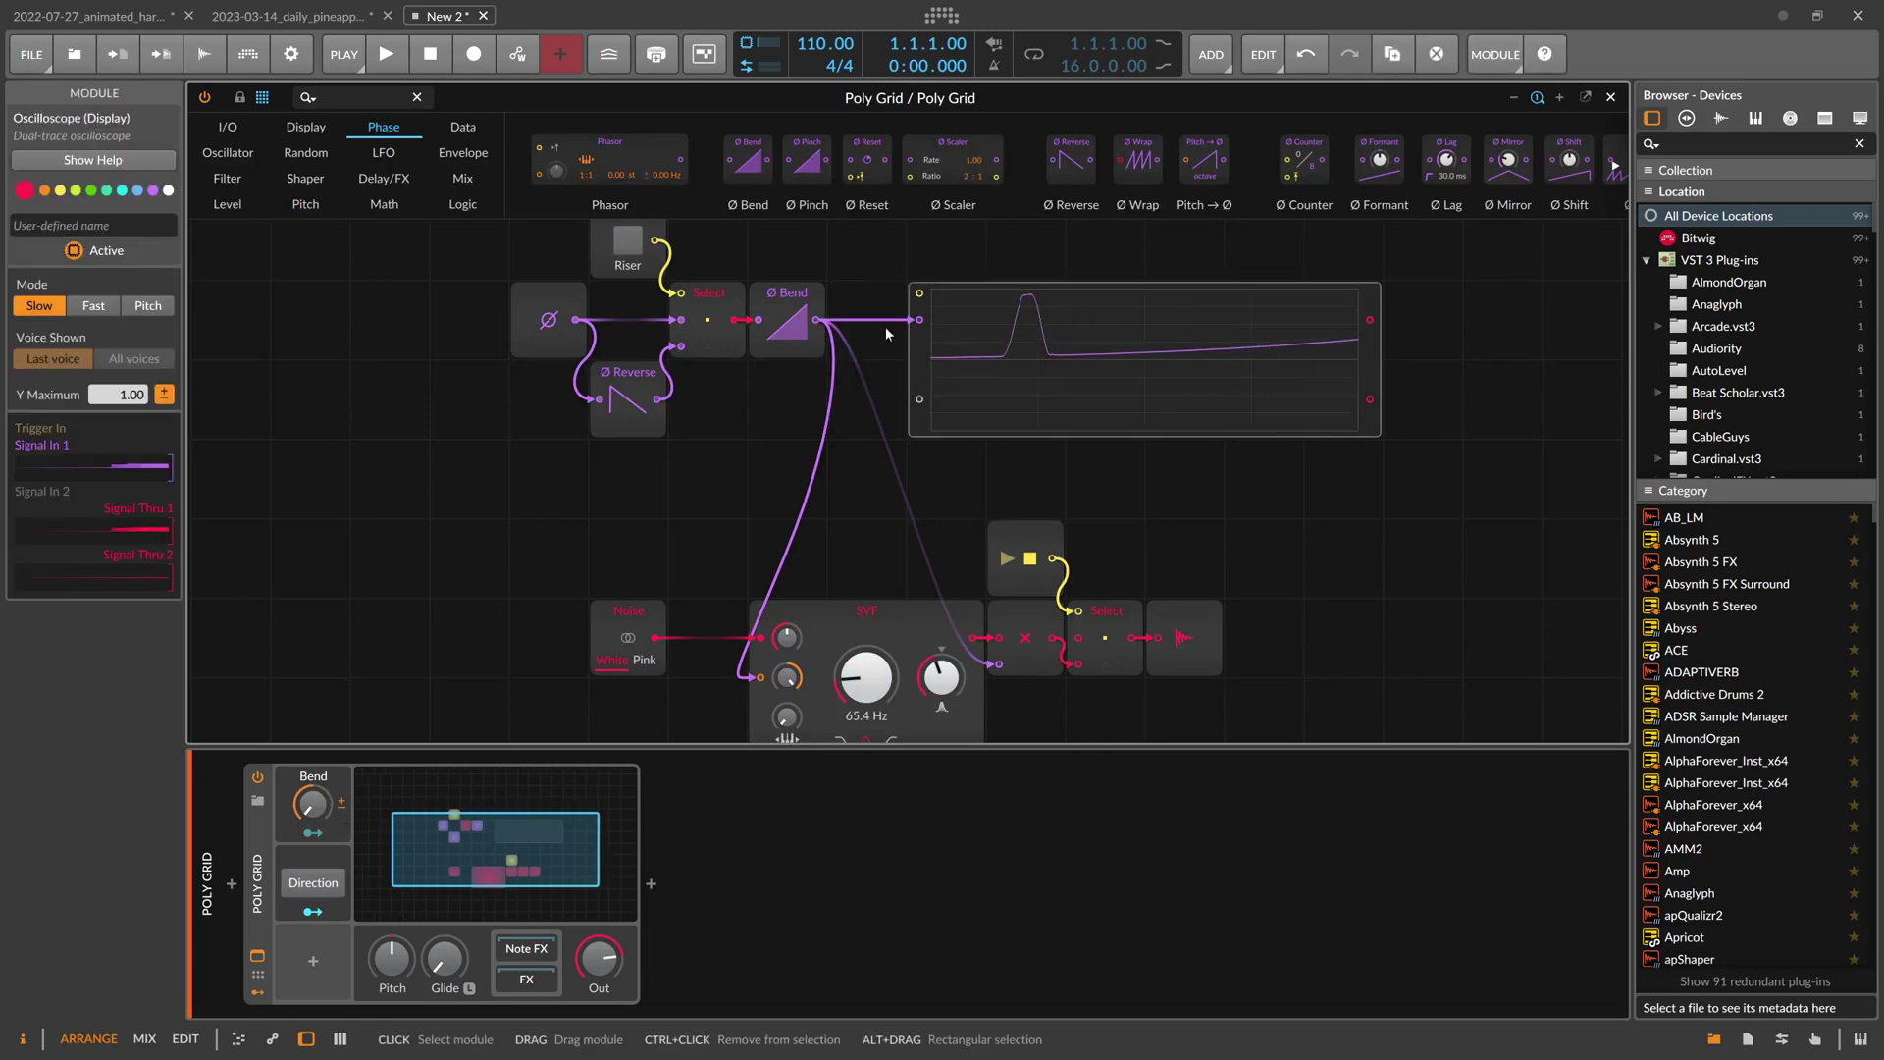
click(369, 95)
text(bend)
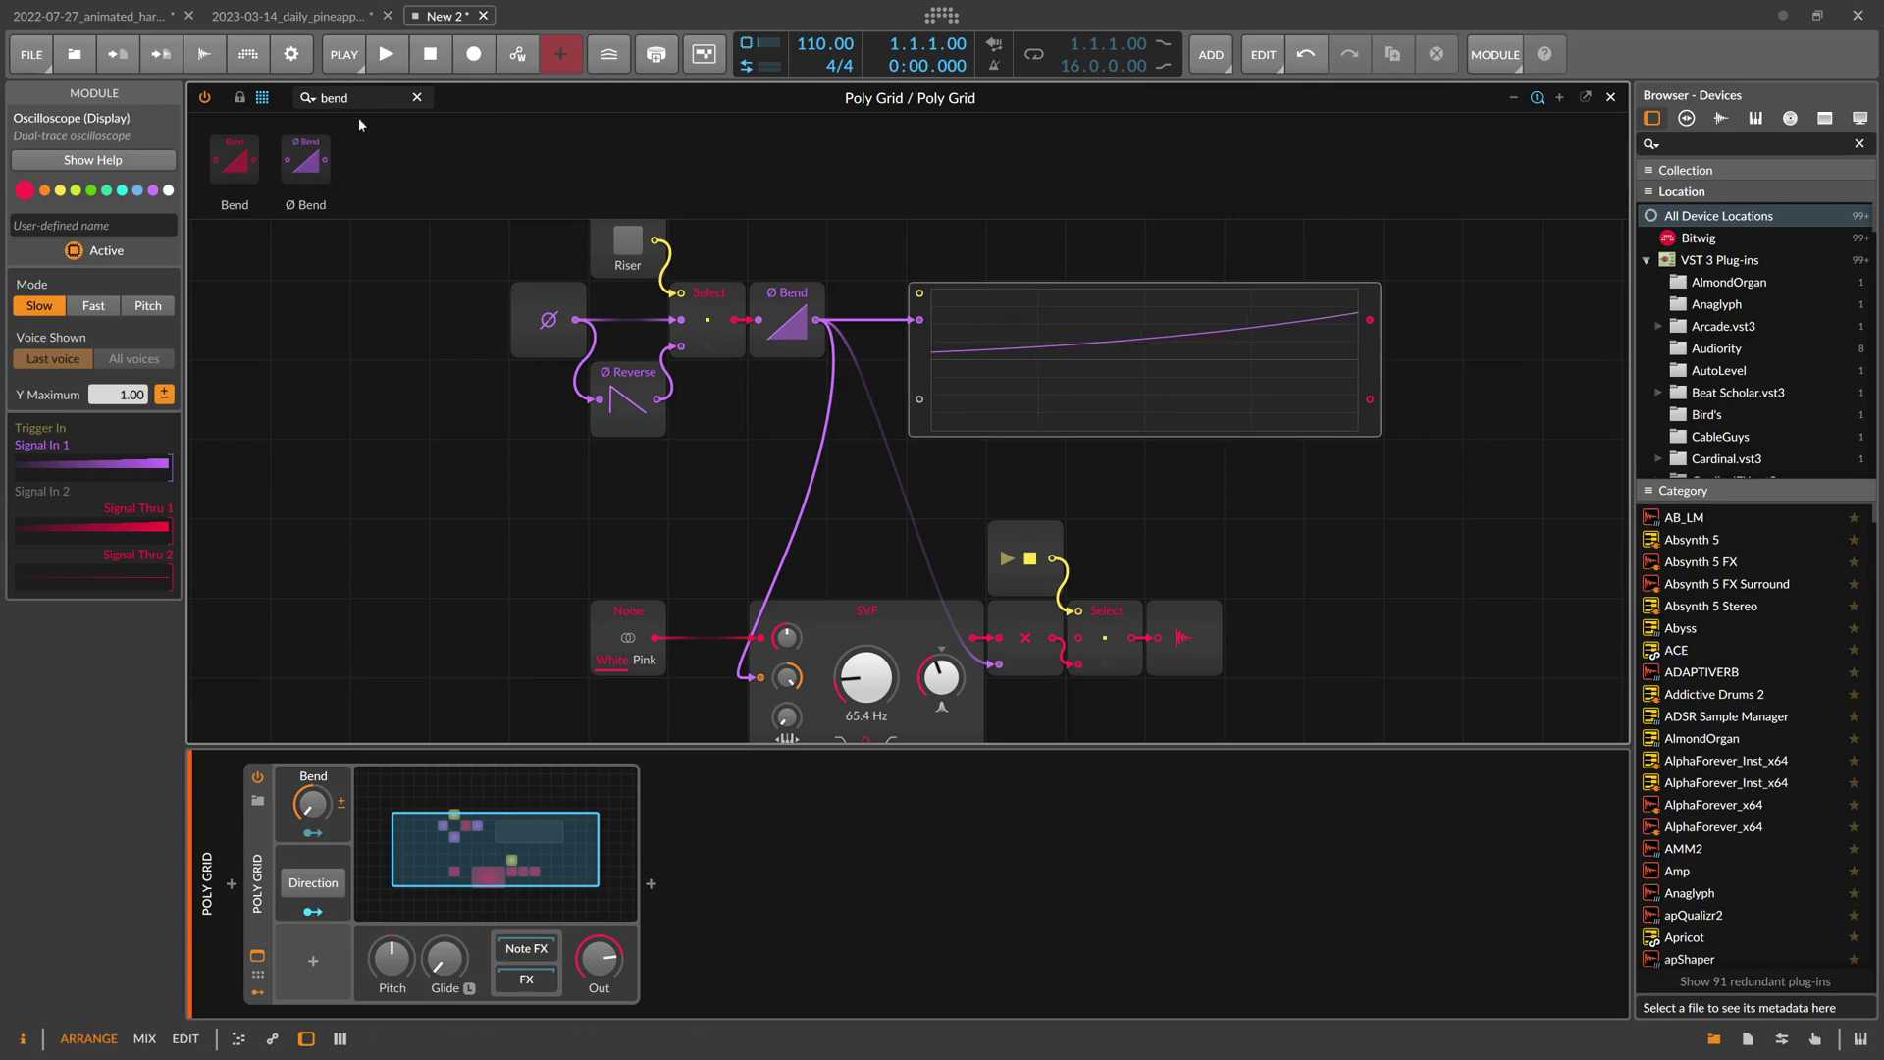
mouse_move(305, 162)
mouse_down()
mouse_move(864, 323)
mouse_move(848, 345)
mouse_move(868, 421)
mouse_up()
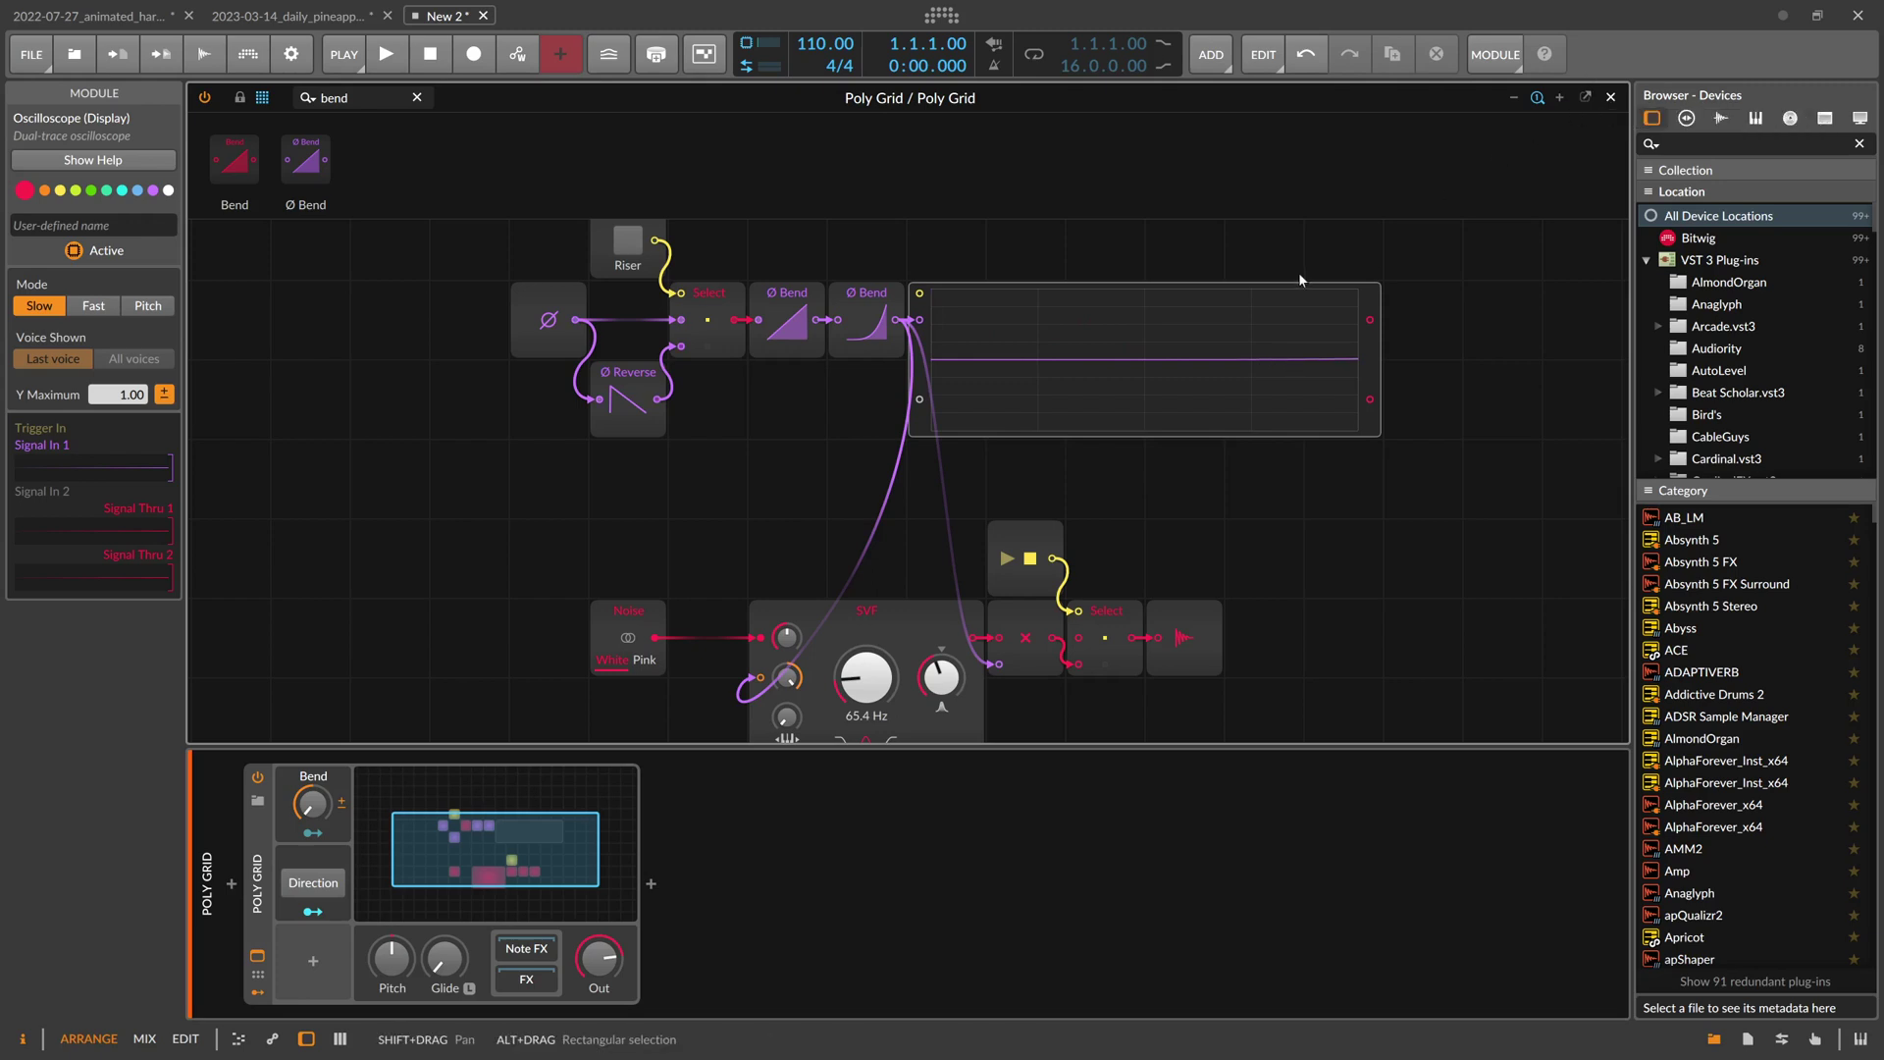
click(1610, 97)
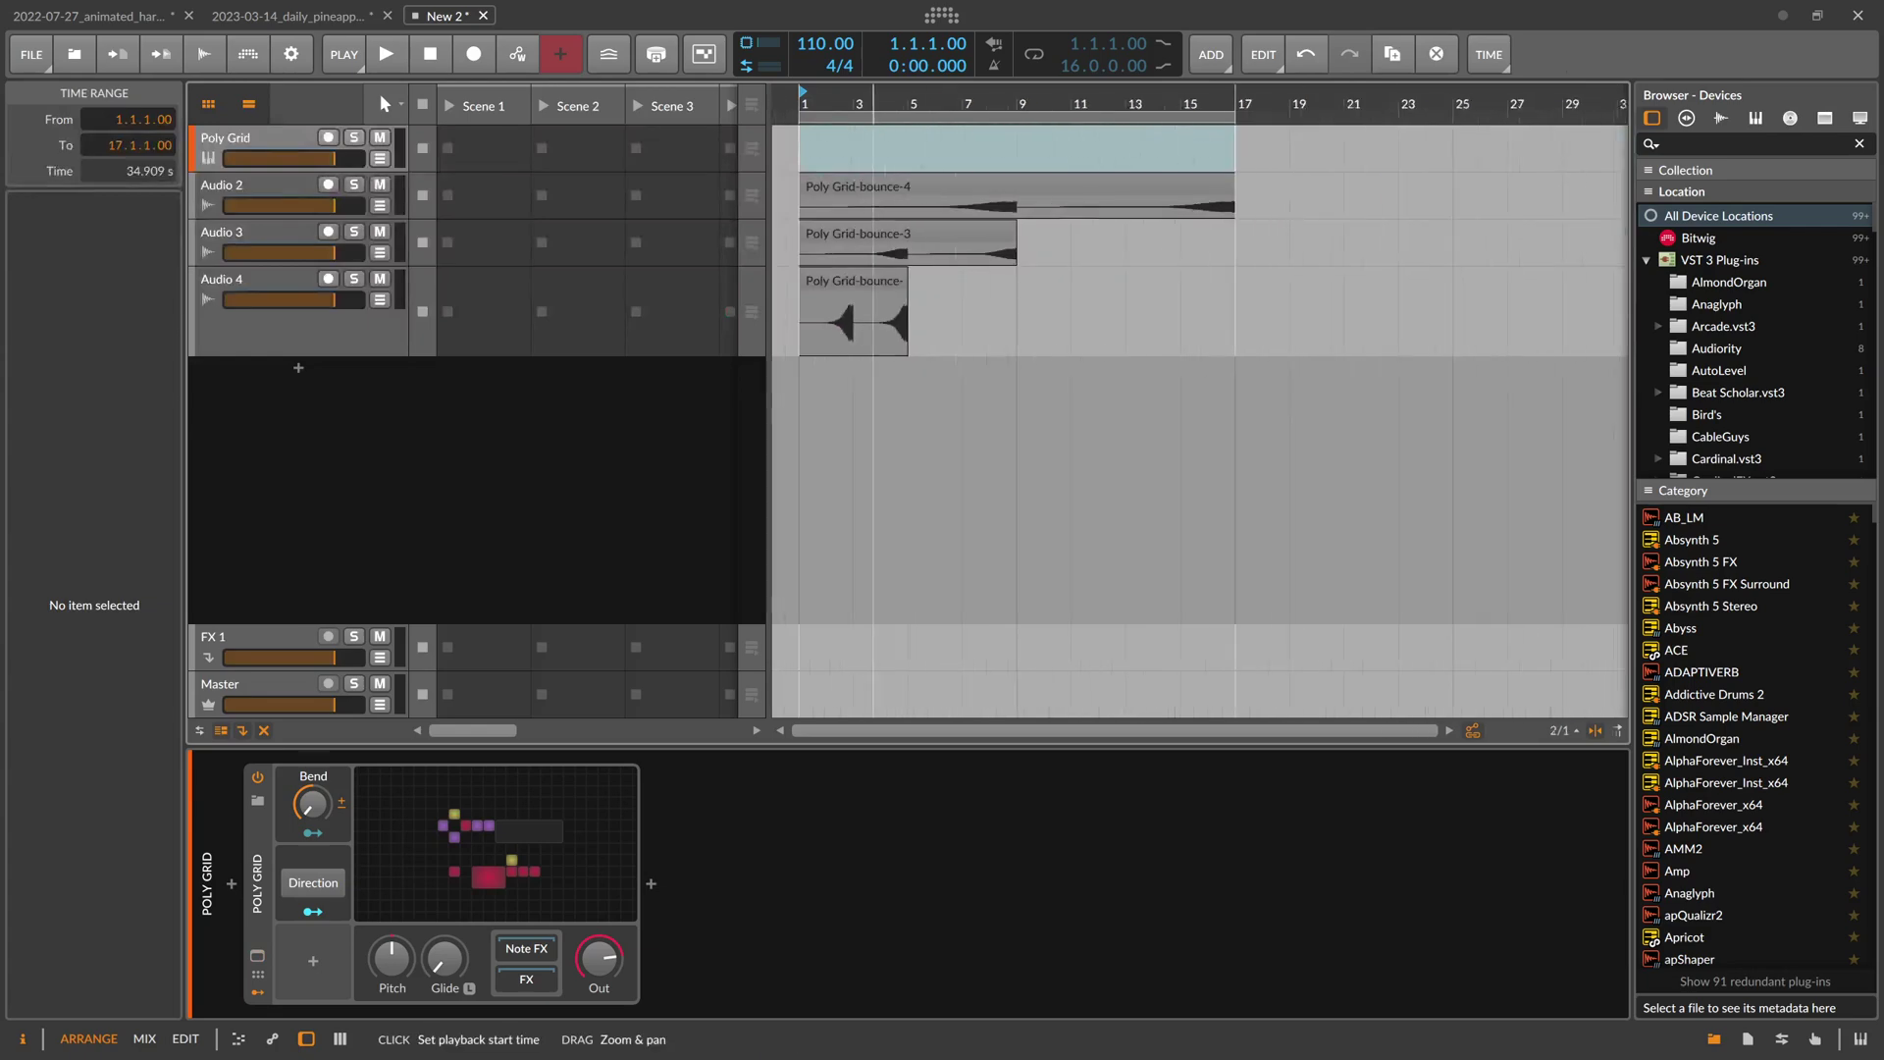
Bounce bars 1–16 of the Poly Grid track again, Post-Fader at 32-bit floating-point, and increase the new Audio 2 track's height
drag(799, 151, 1218, 146)
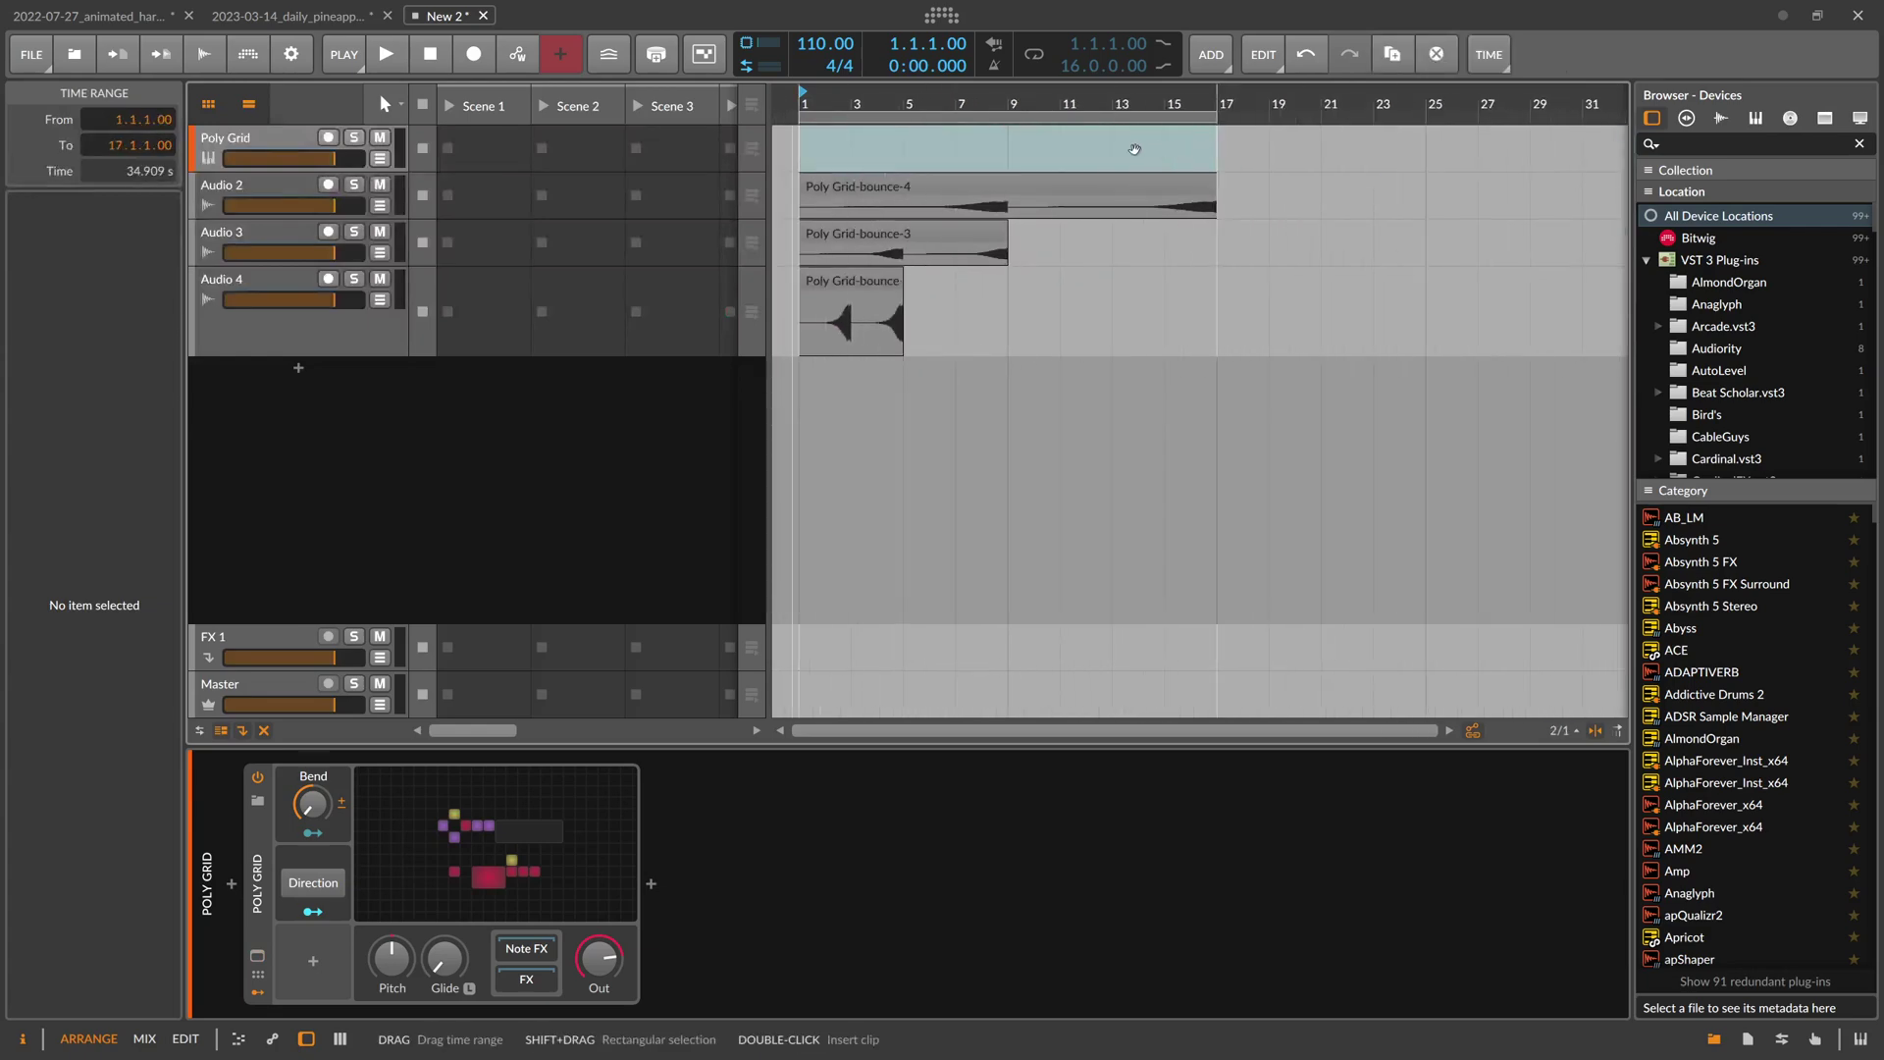
right_click(1120, 145)
click(1182, 301)
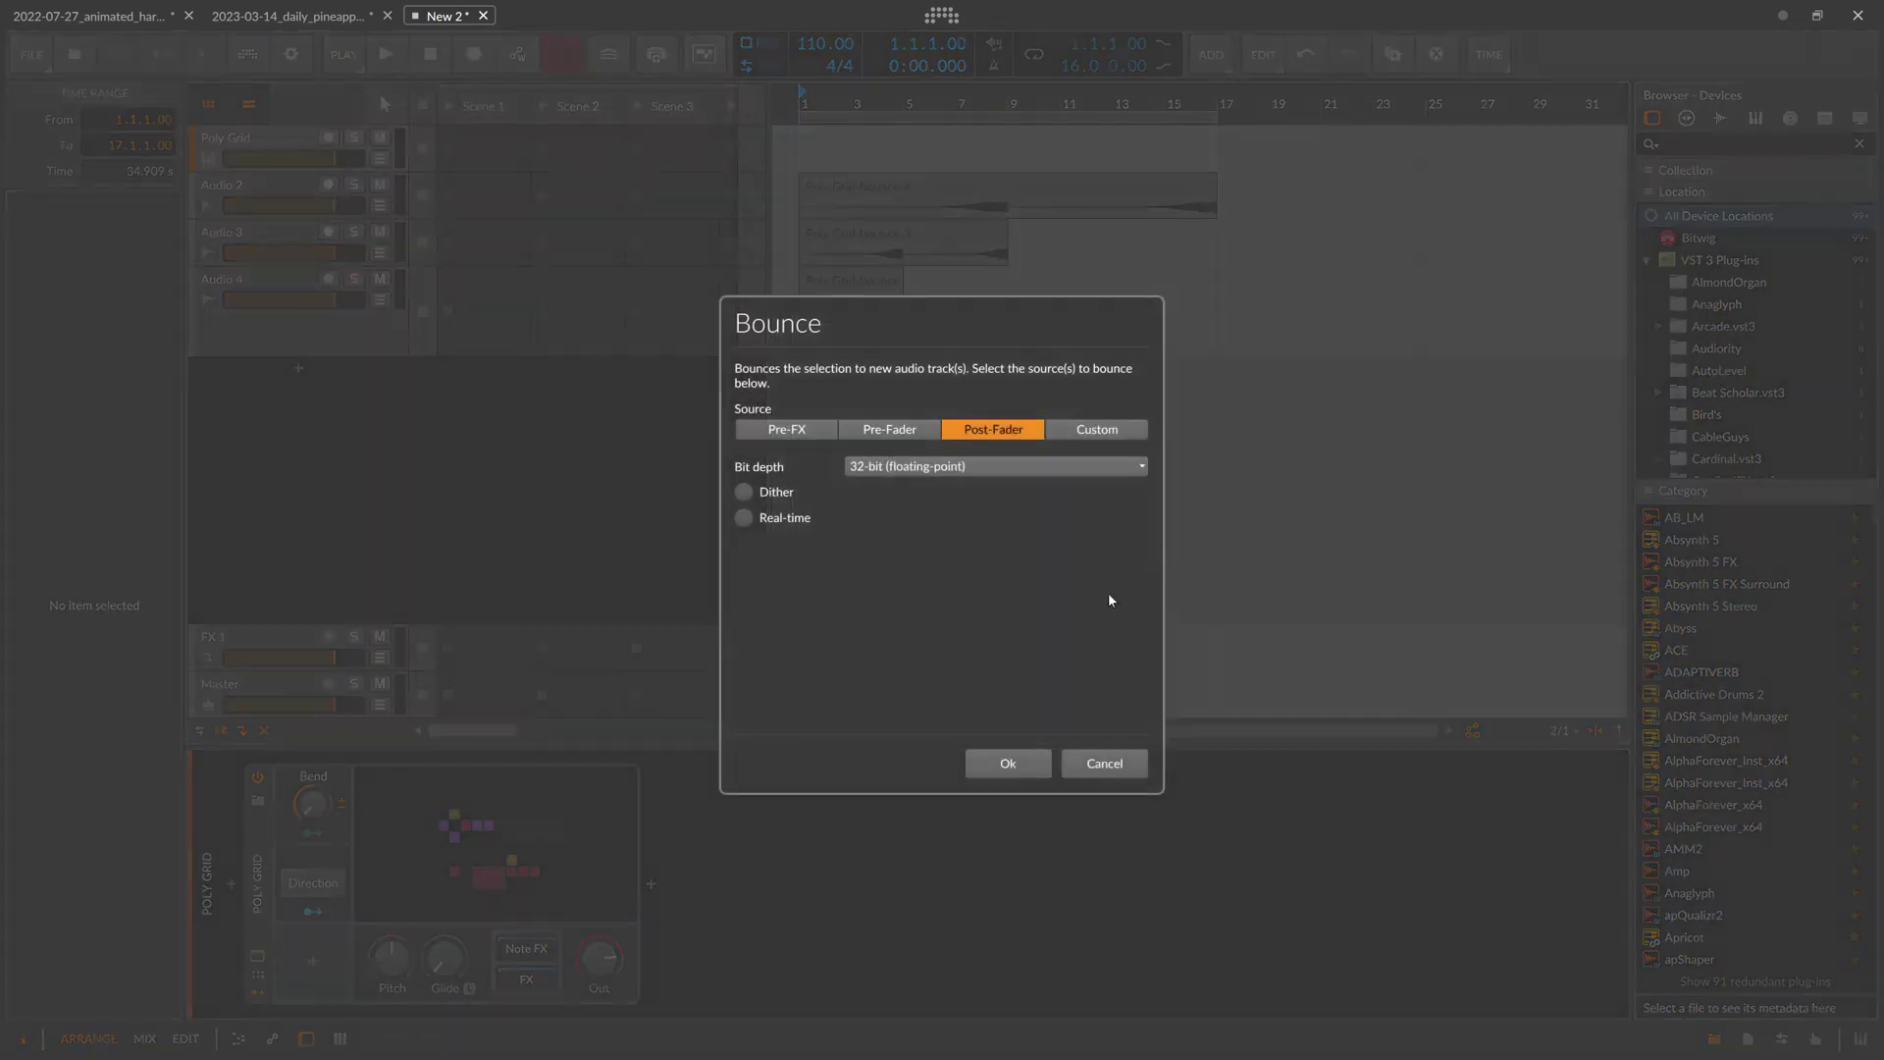
click(1004, 762)
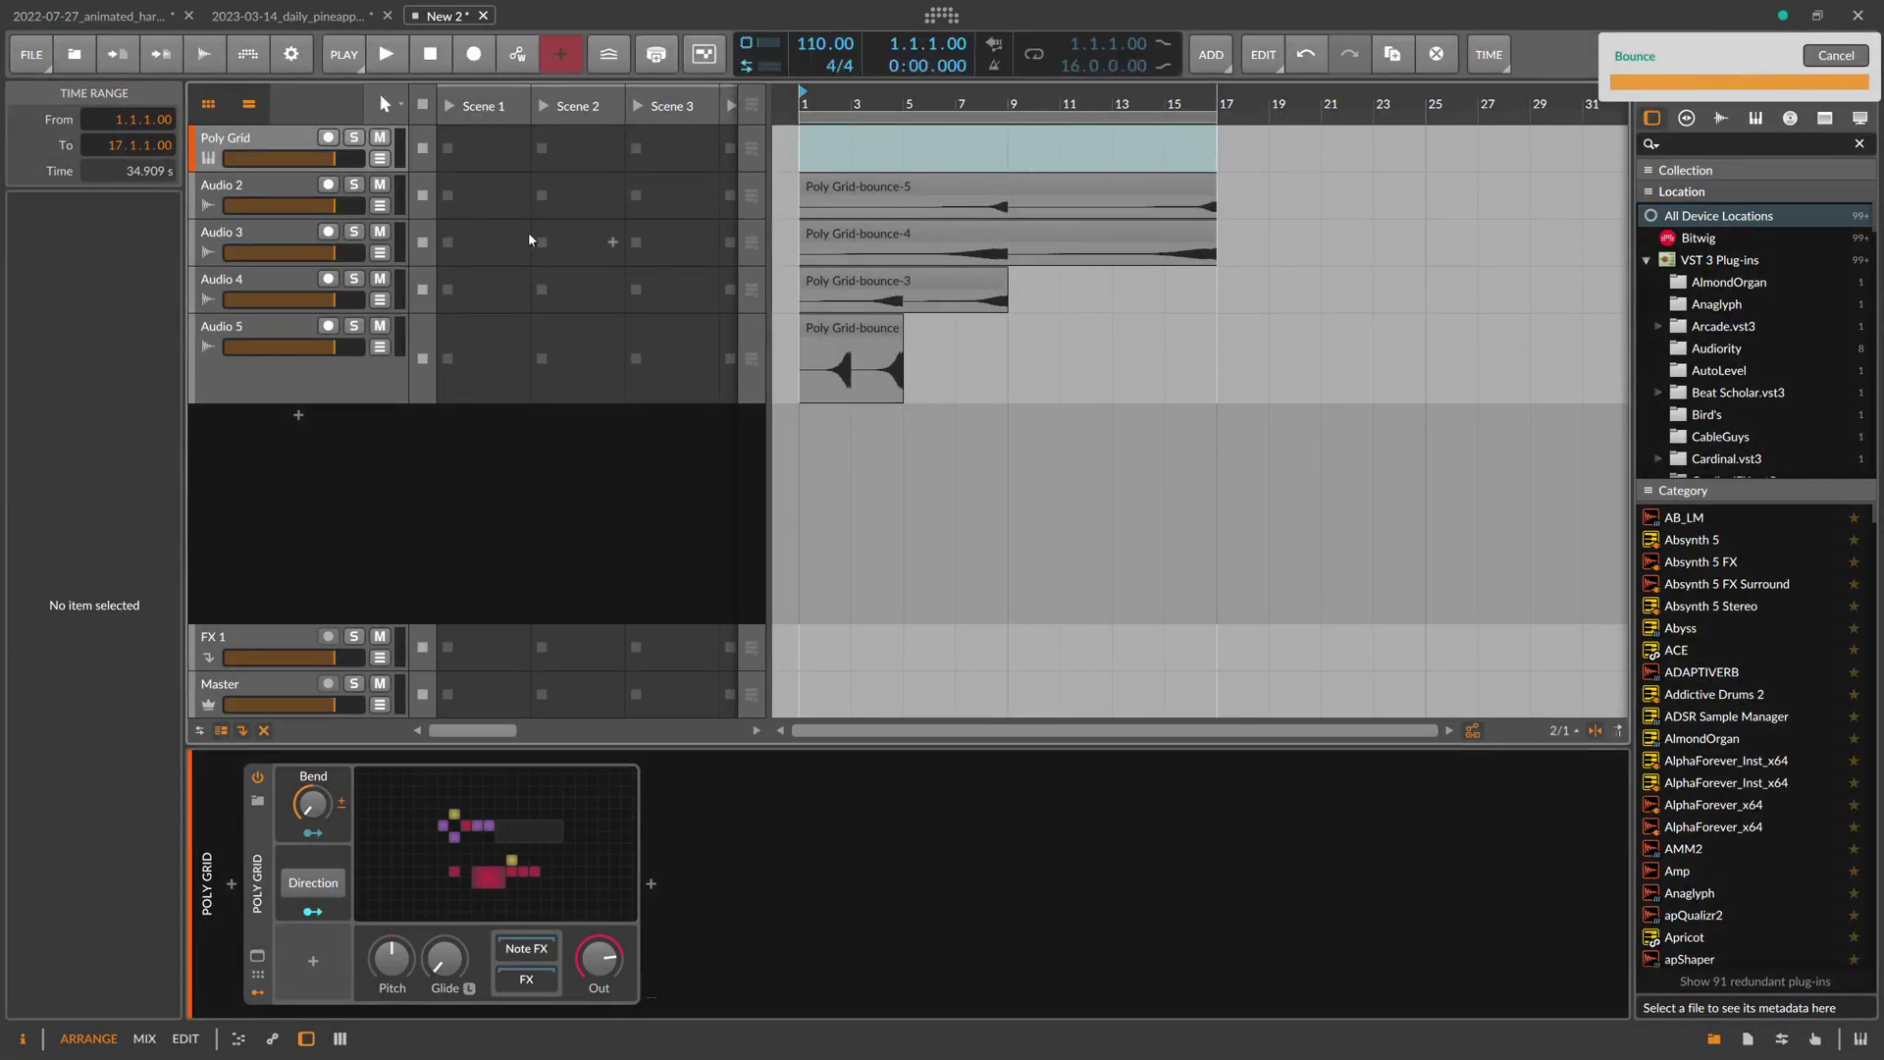
drag(969, 219, 973, 365)
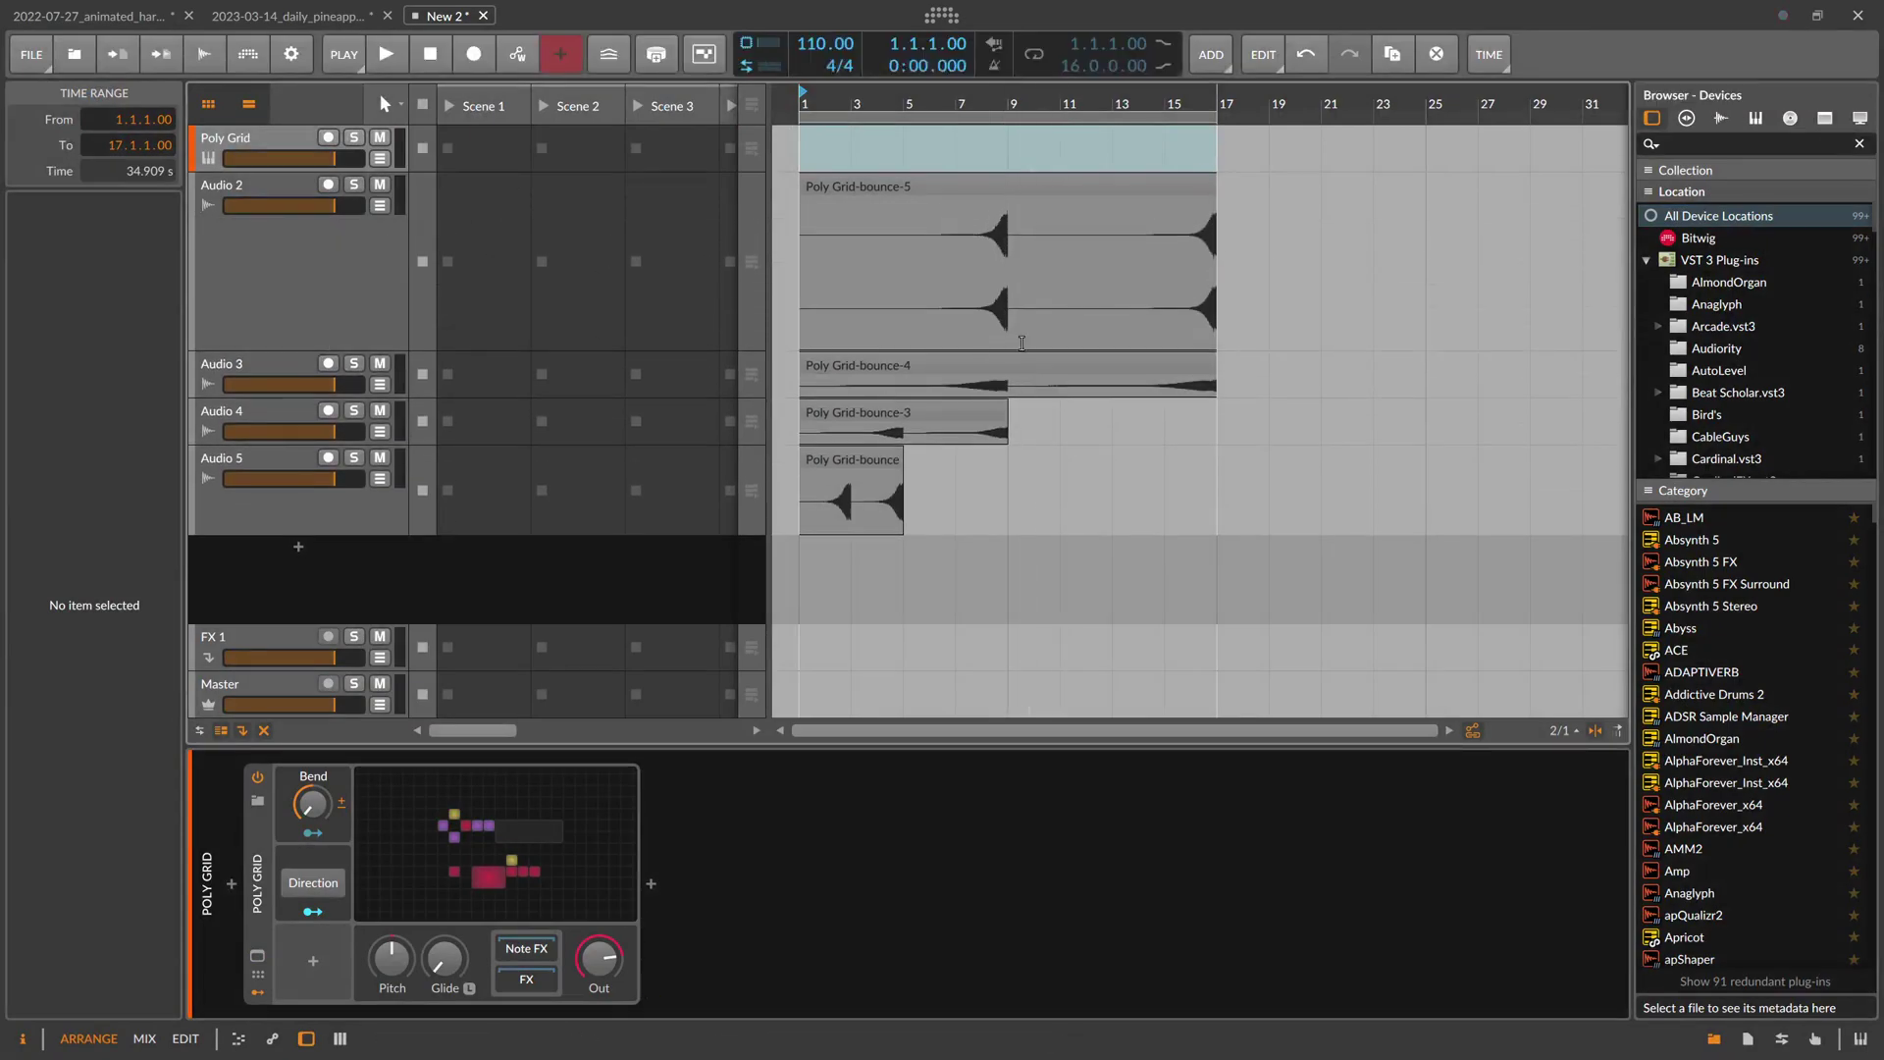
Solo the Audio 2 track and play the end of its first riser, from about halfway through bar 8 to just past bar 9
scroll(1025, 329, up, 5)
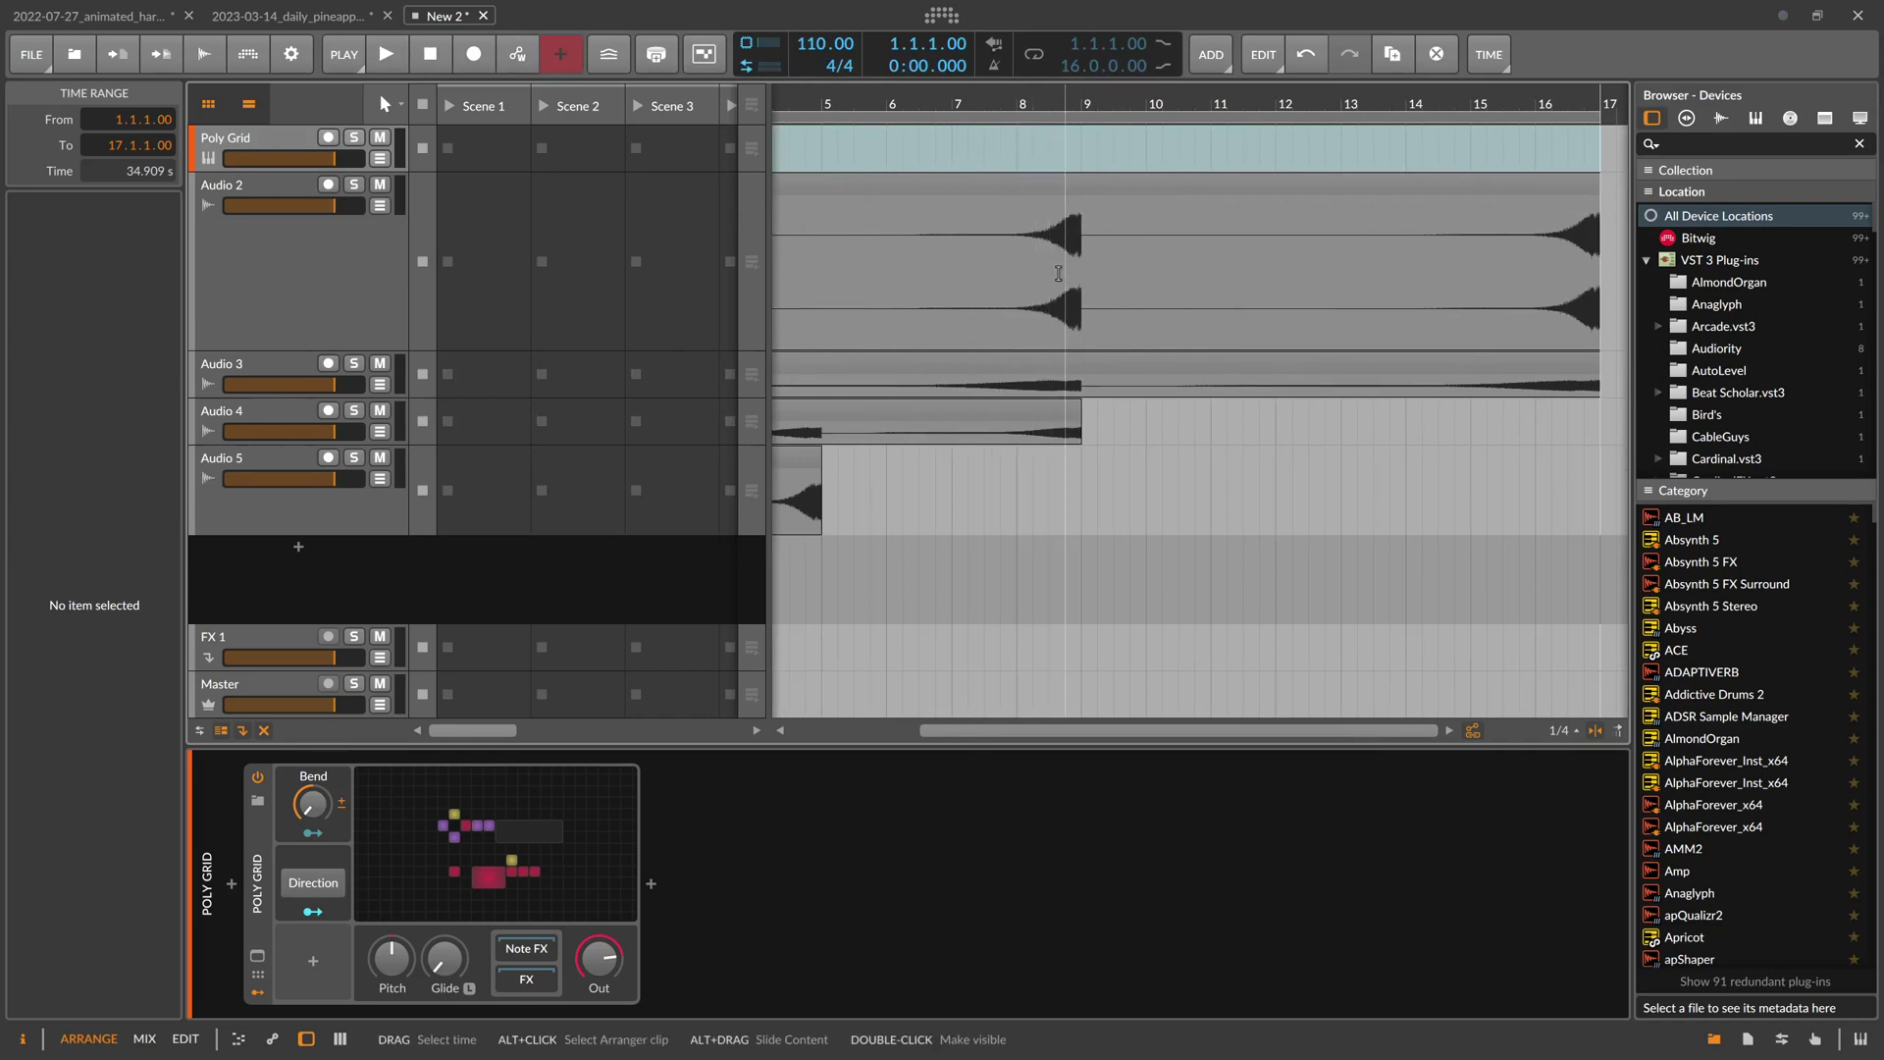
click(1056, 152)
click(354, 184)
key(space)
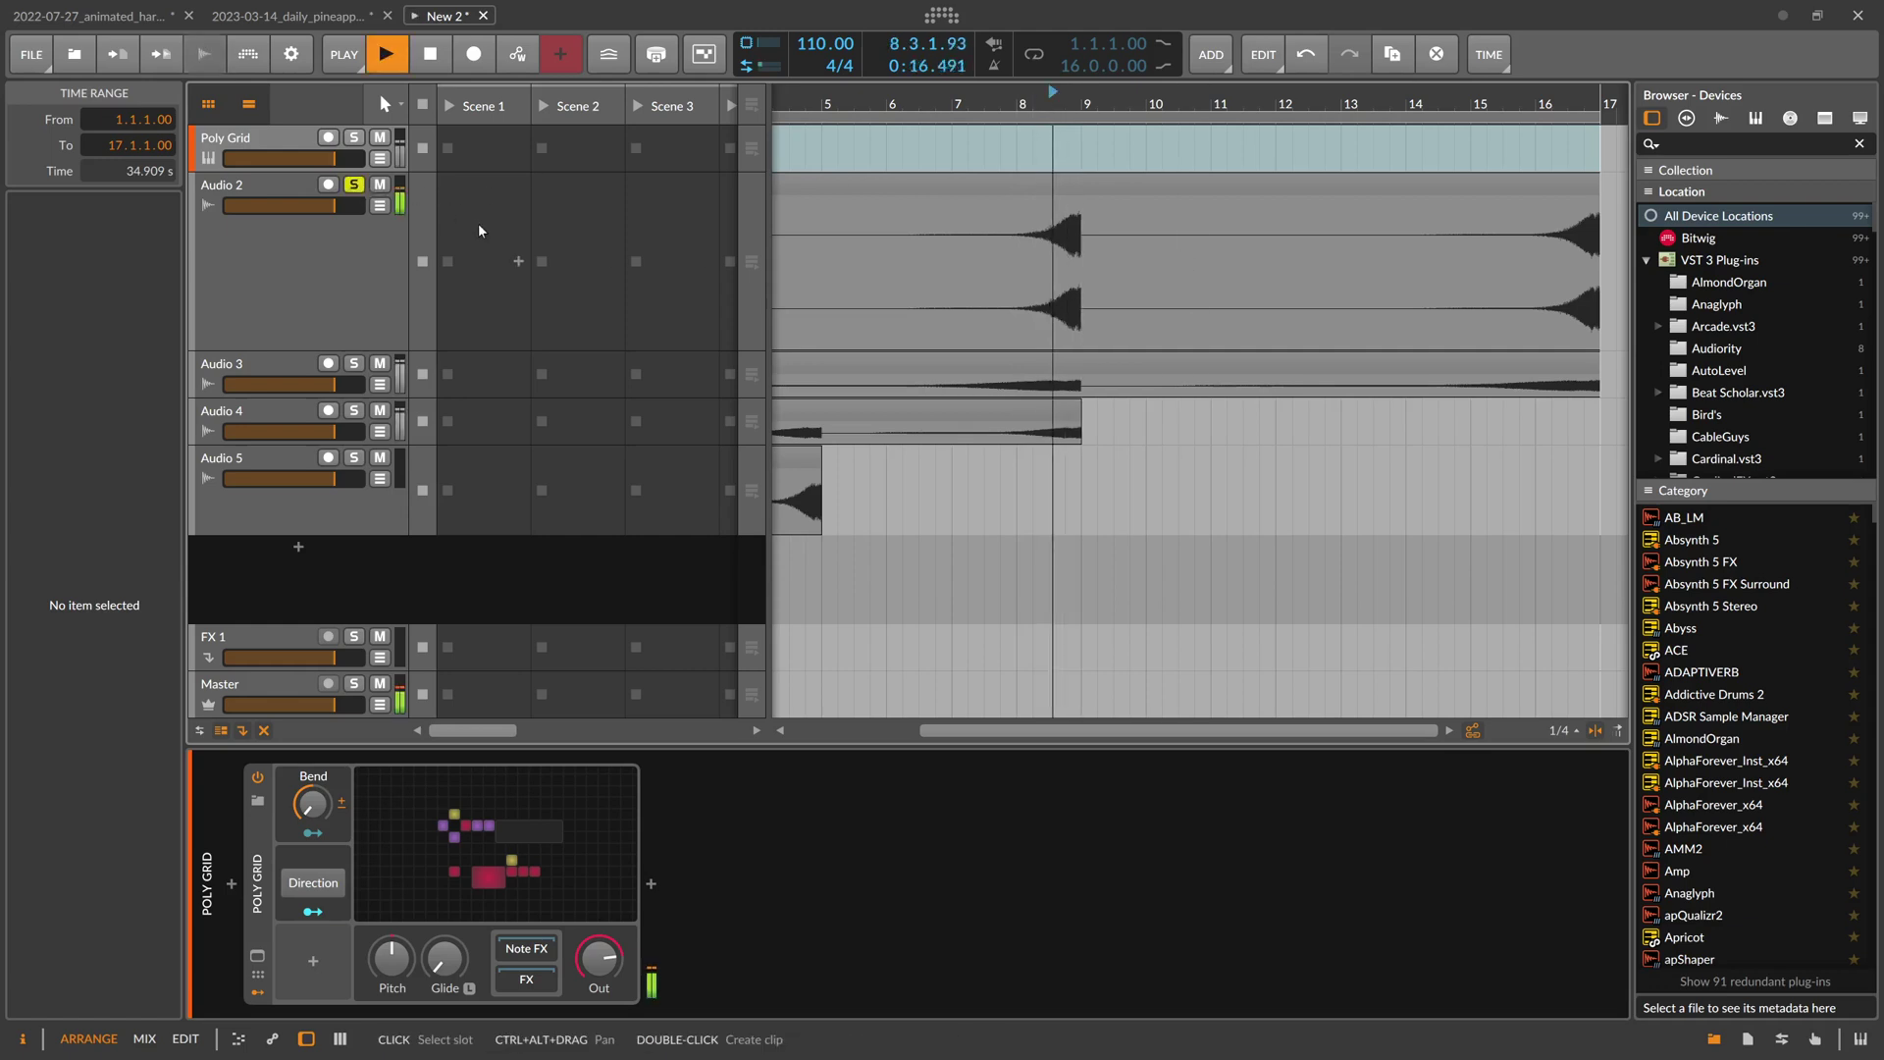
key(space)
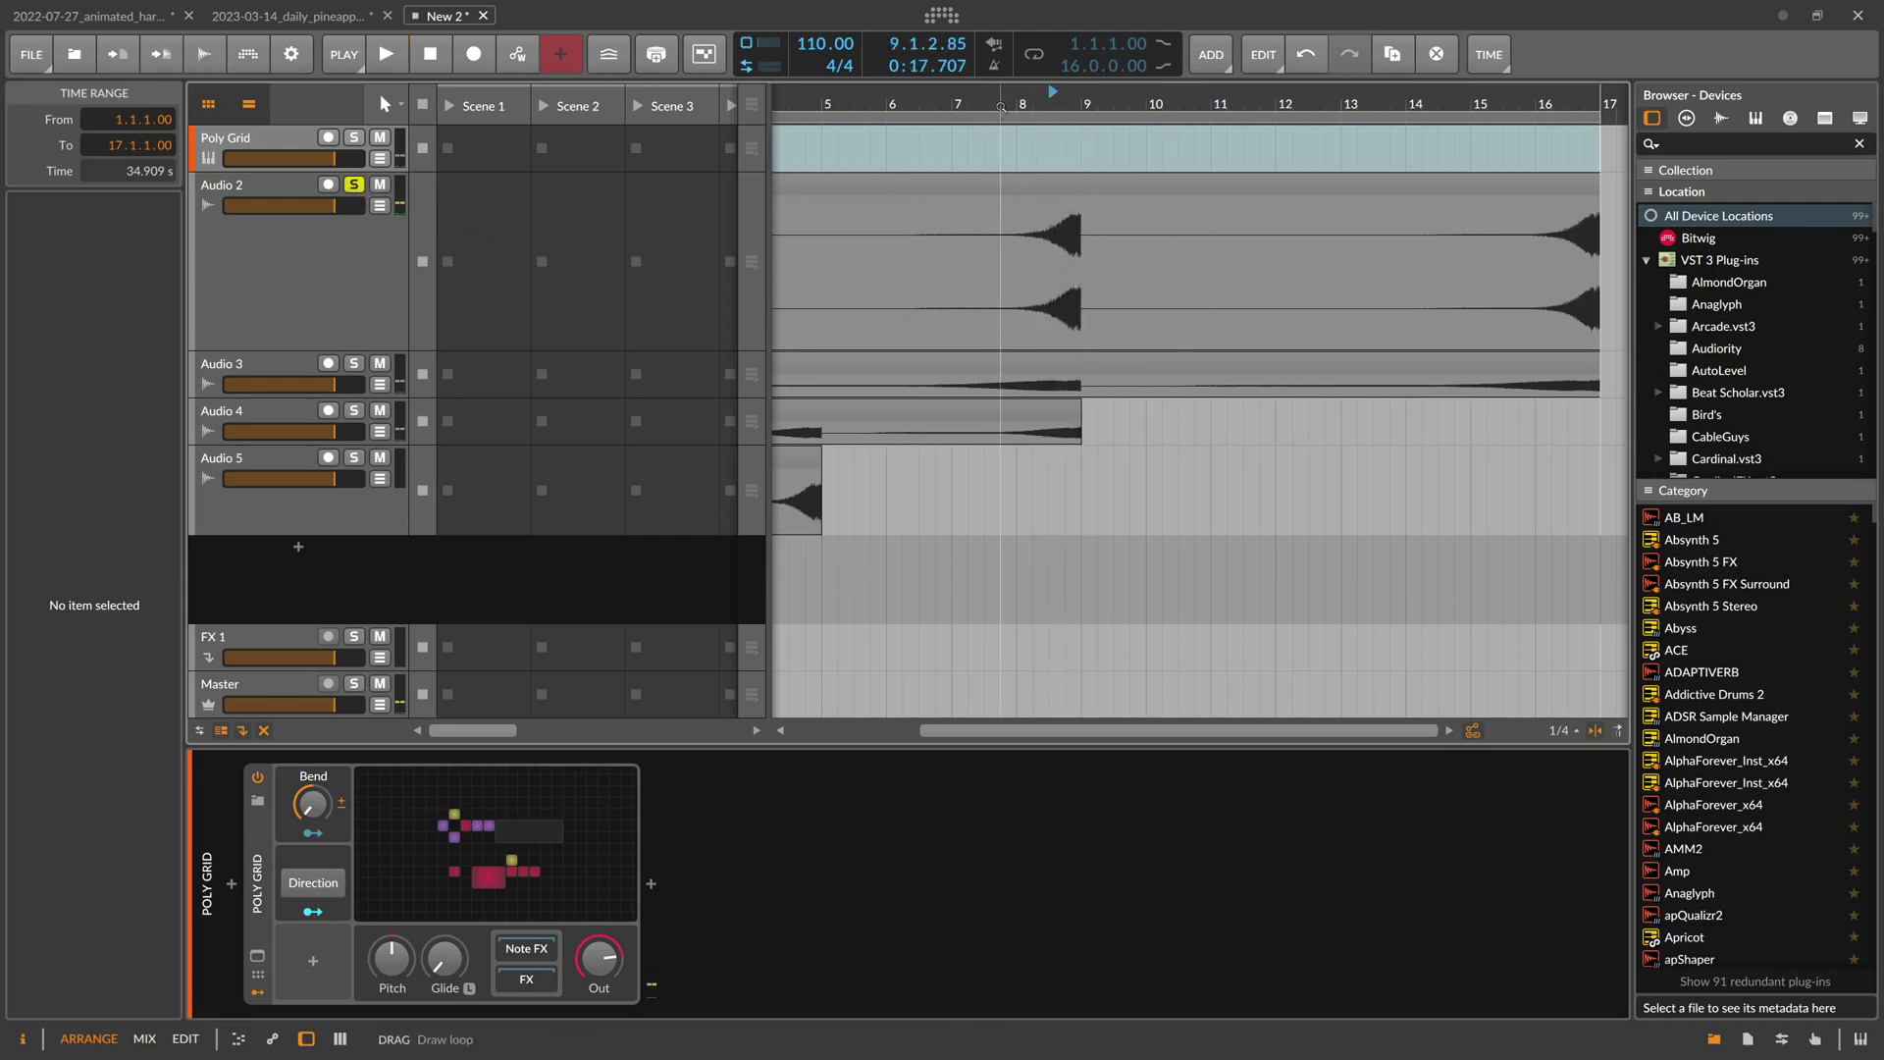
scroll(1001, 106, down, 3)
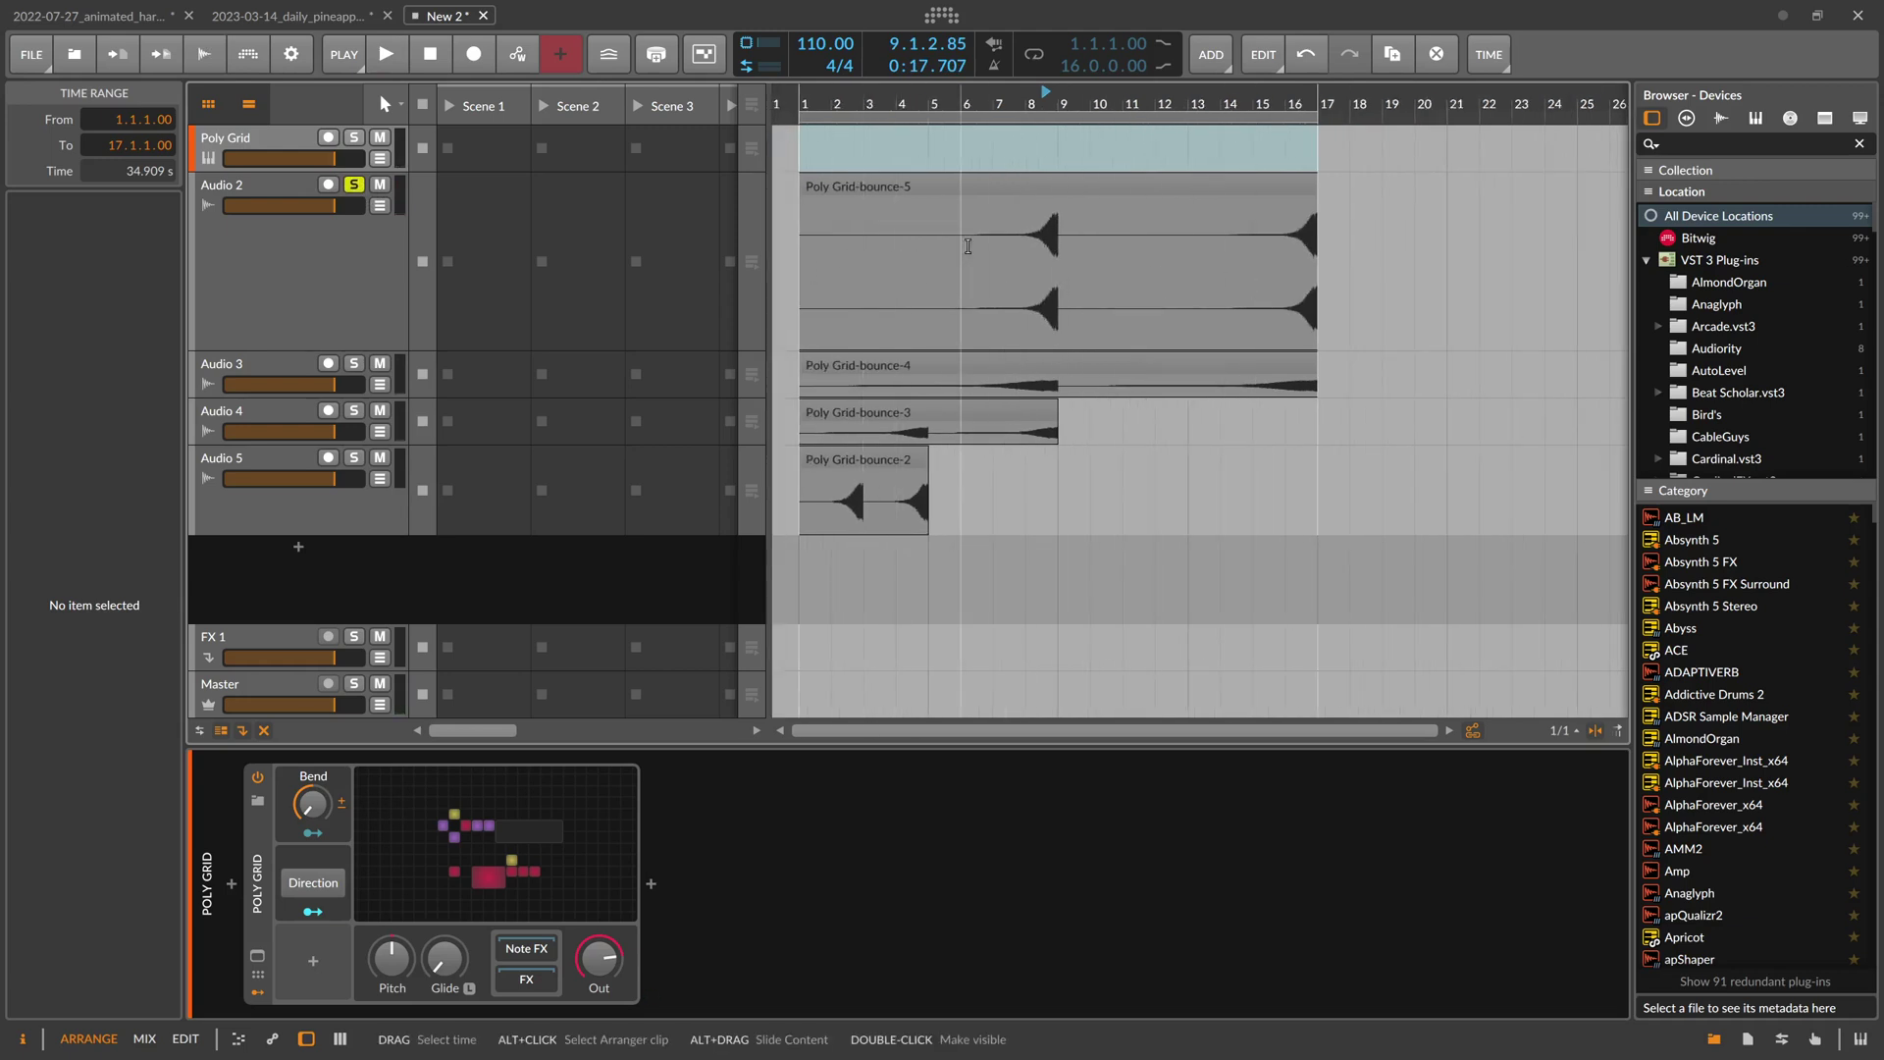
Delete the four bounced audio tracks, Audio 2 to Audio 5, keeping only the Poly Grid track
click(283, 195)
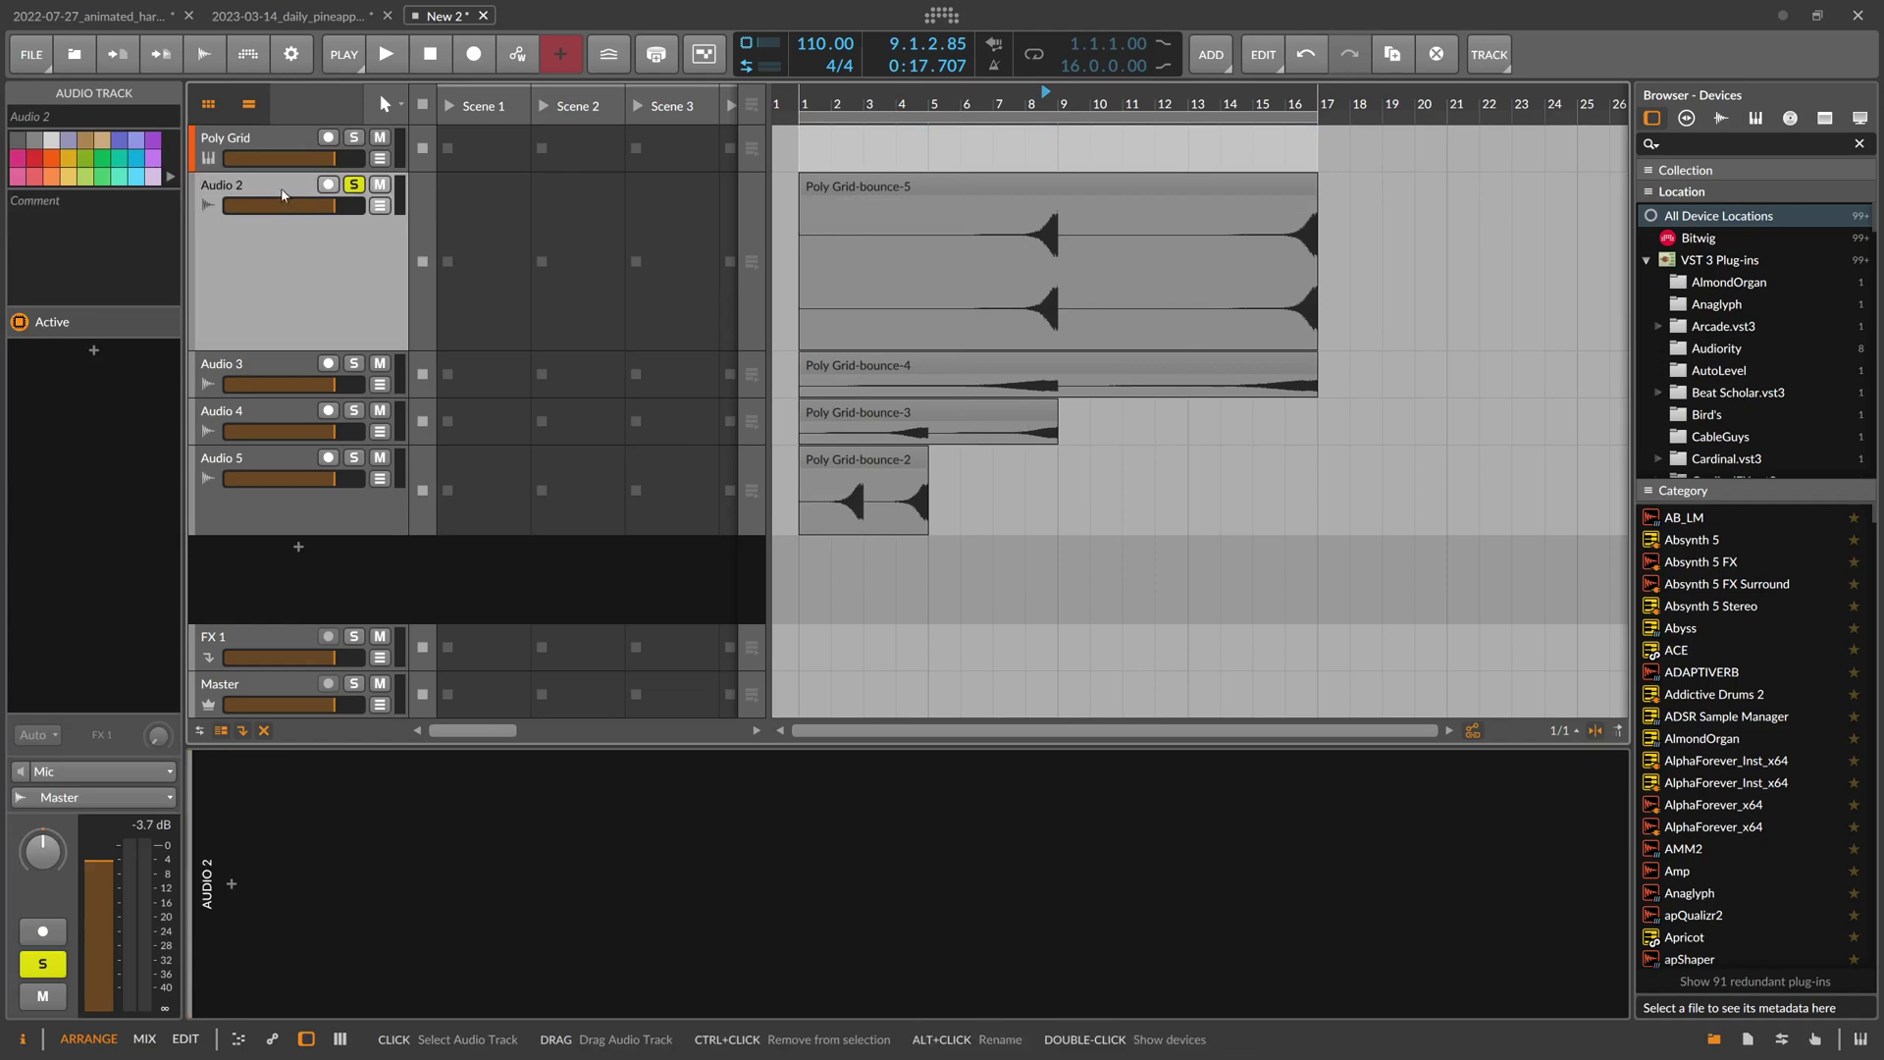
key(Delete)
key(Delete)
key(Delete)
key(Delete)
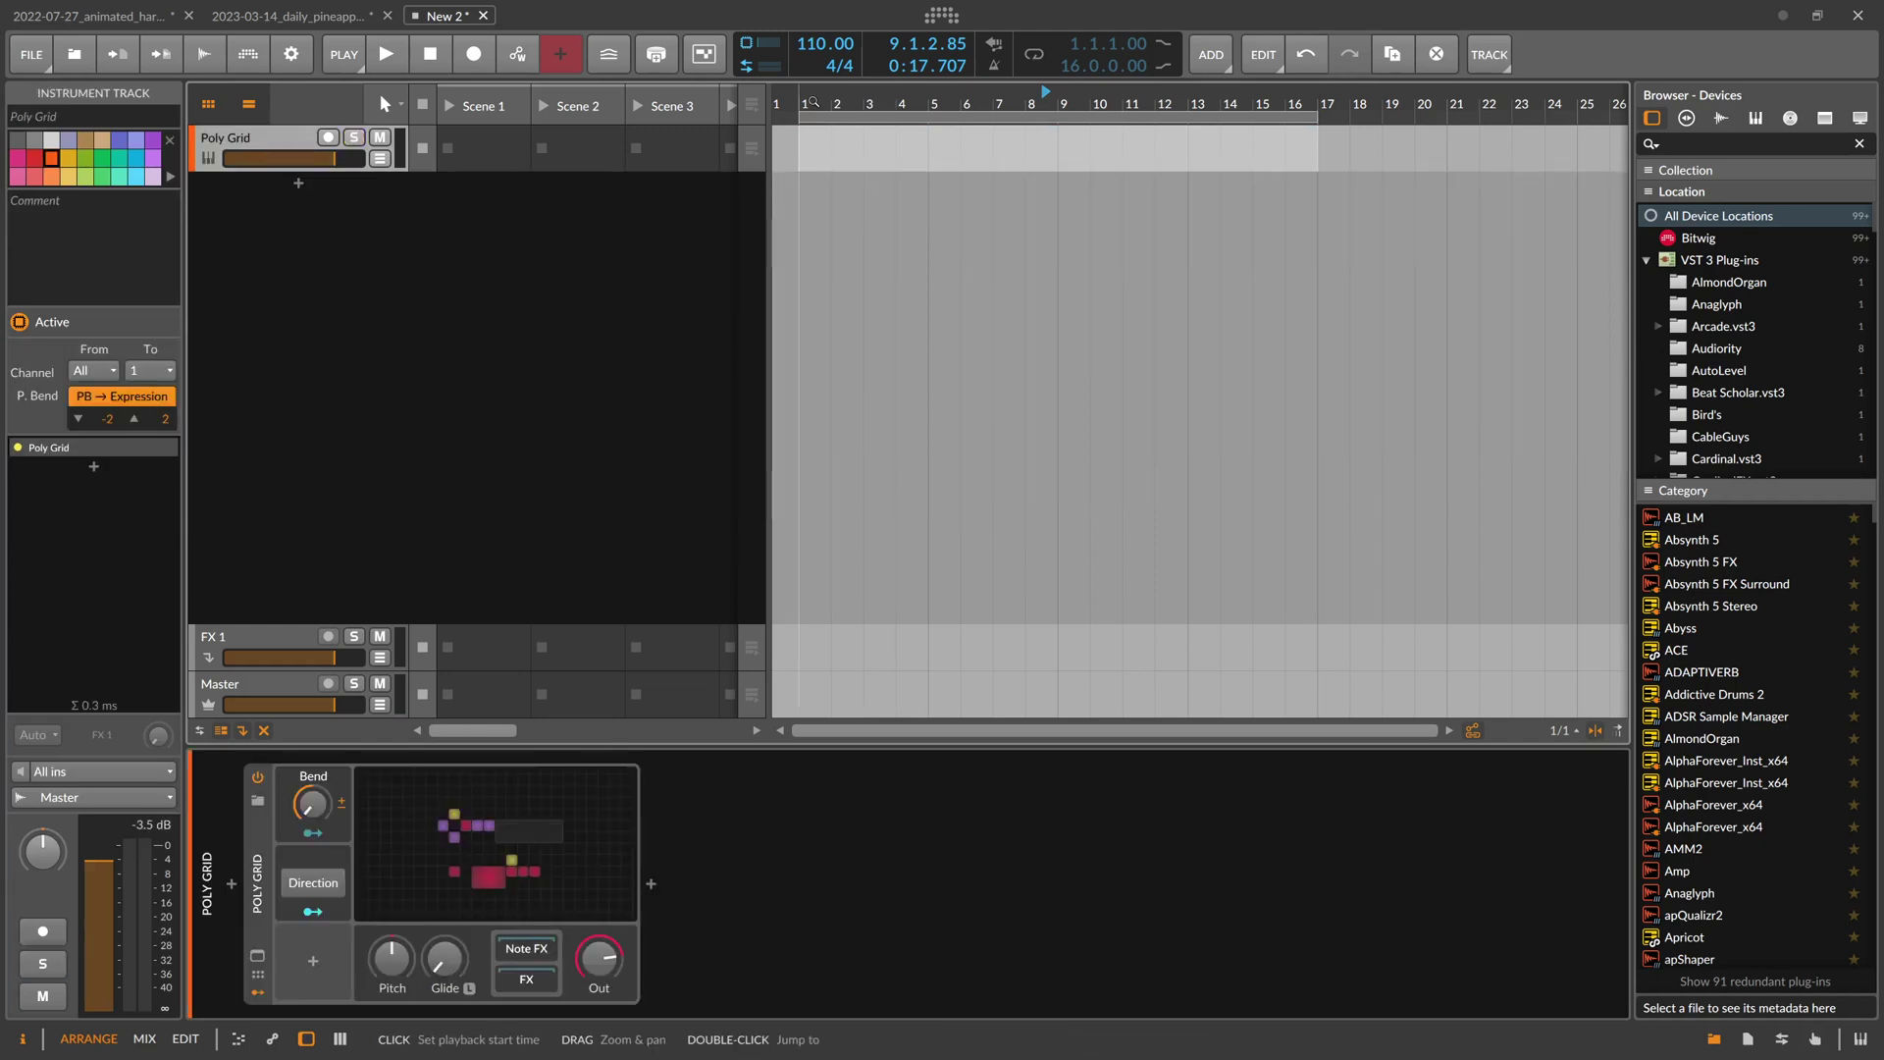
In the Poly Grid patch, add an LFO module directly below the SVF filter and set its timebase to 16th note
click(498, 843)
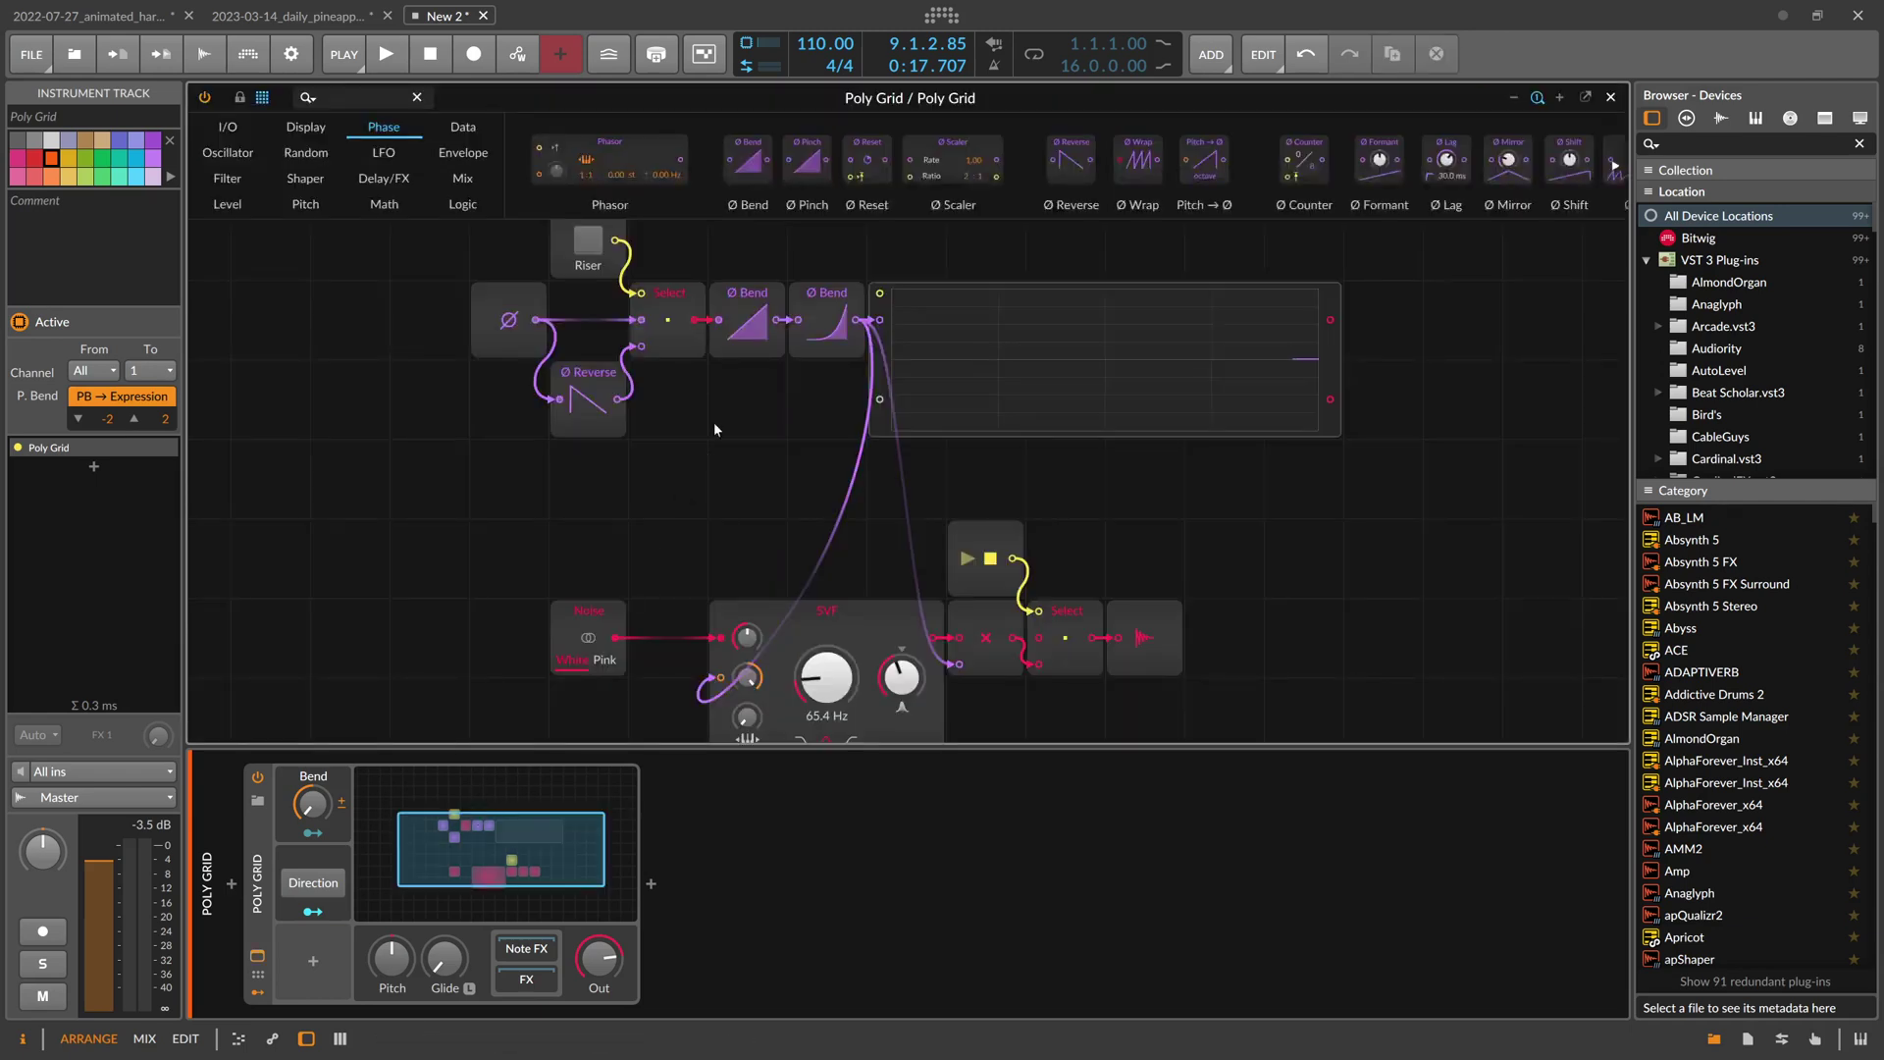
click(495, 312)
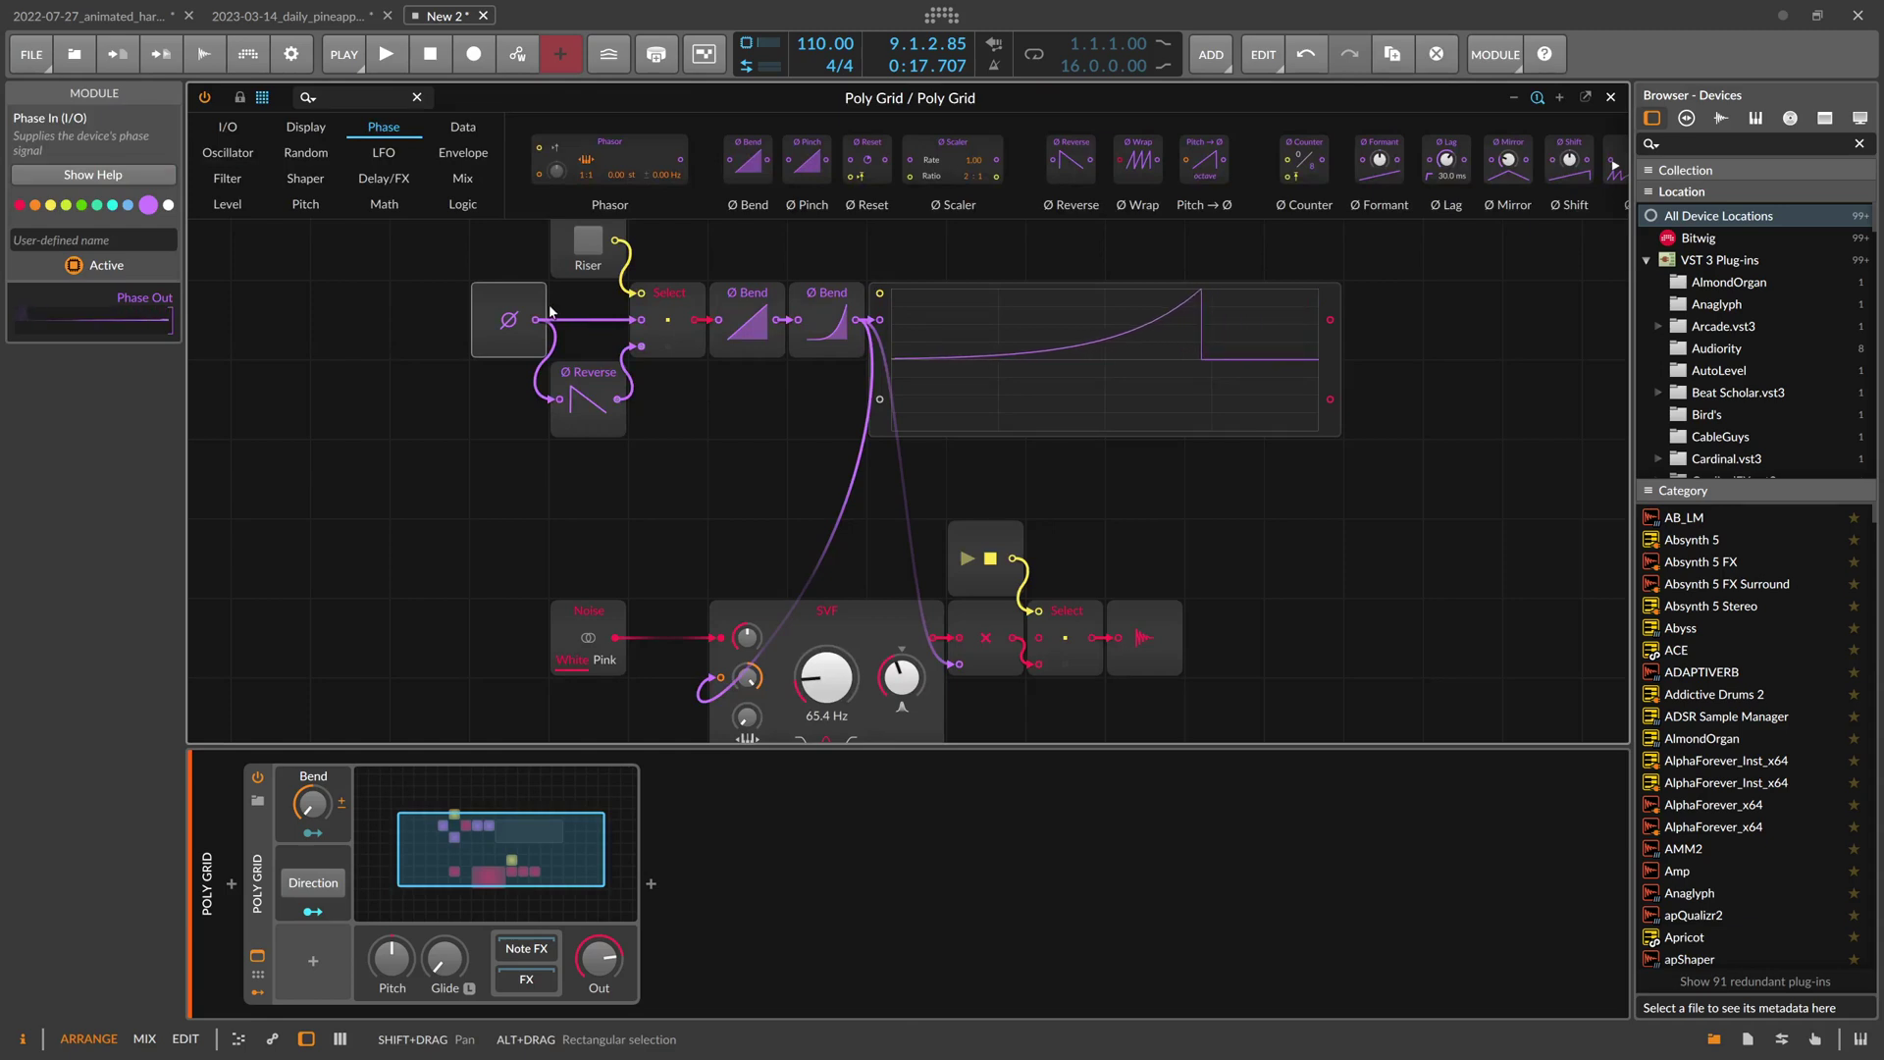
click(429, 373)
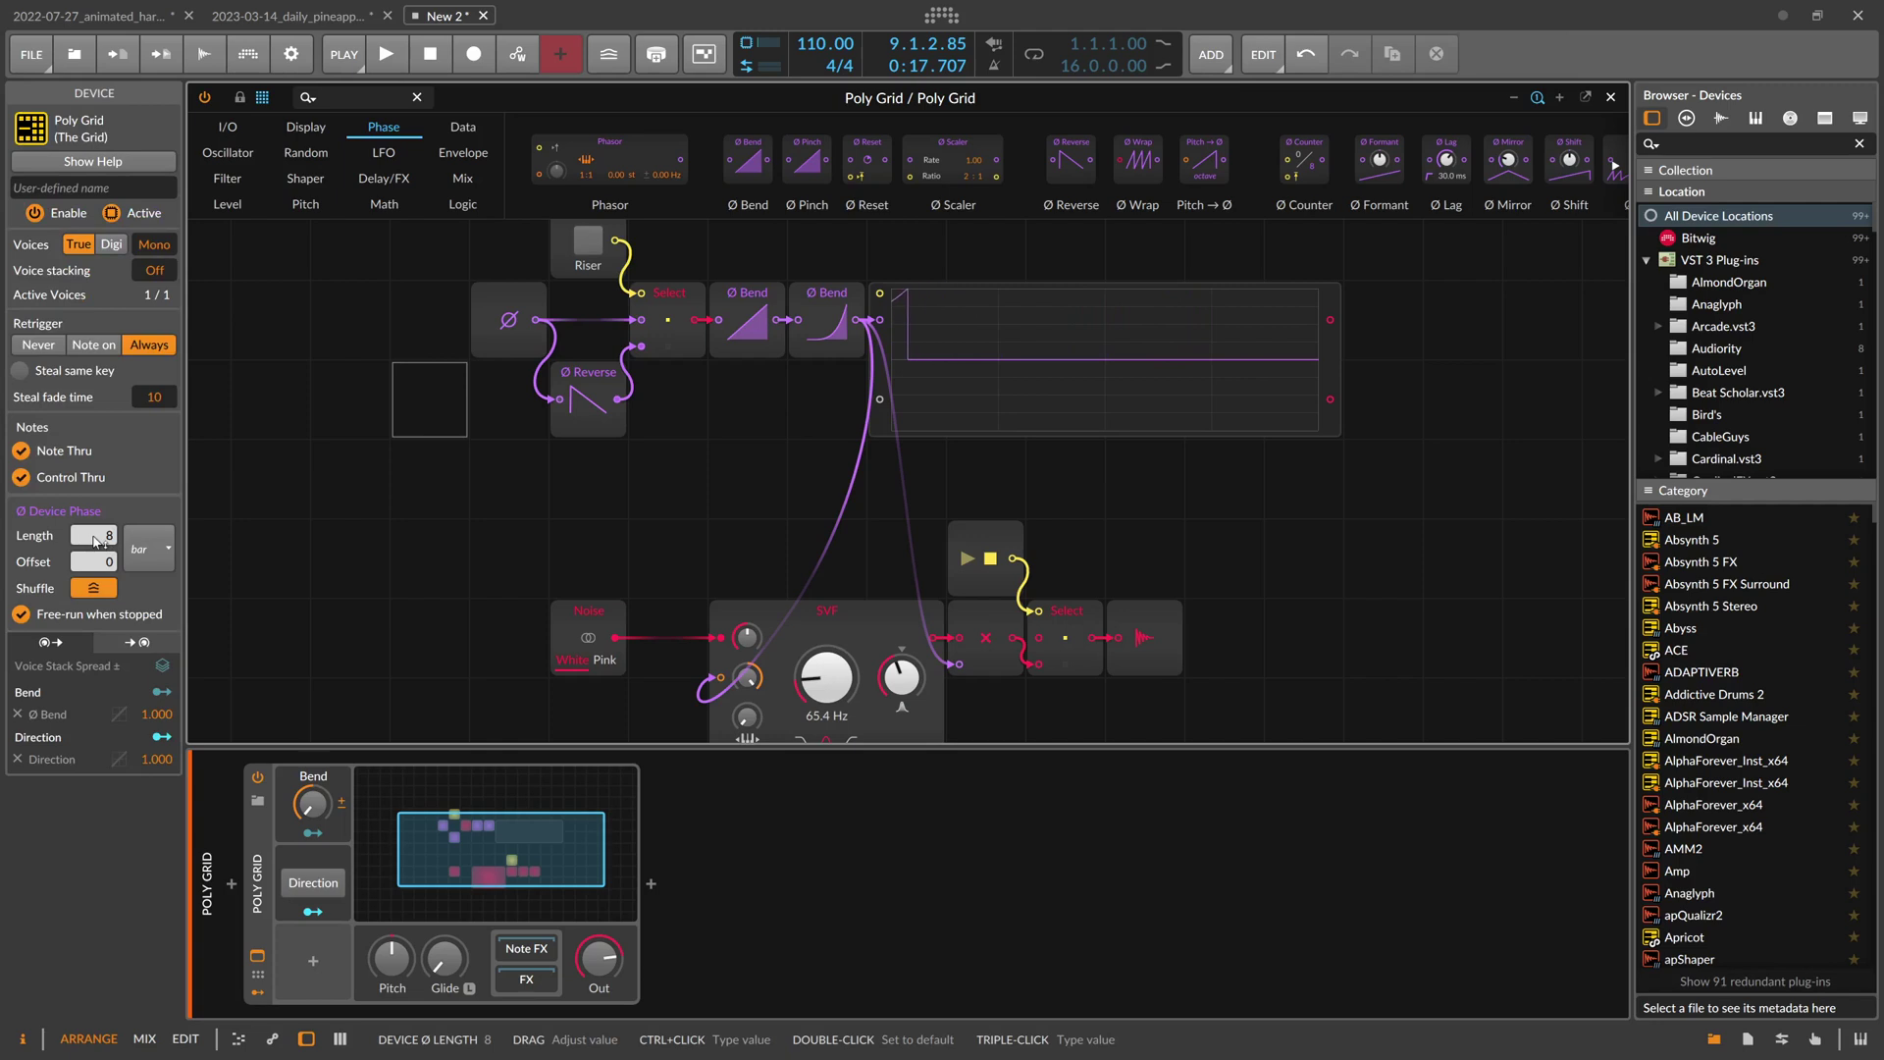
scroll(422, 520, down, 2)
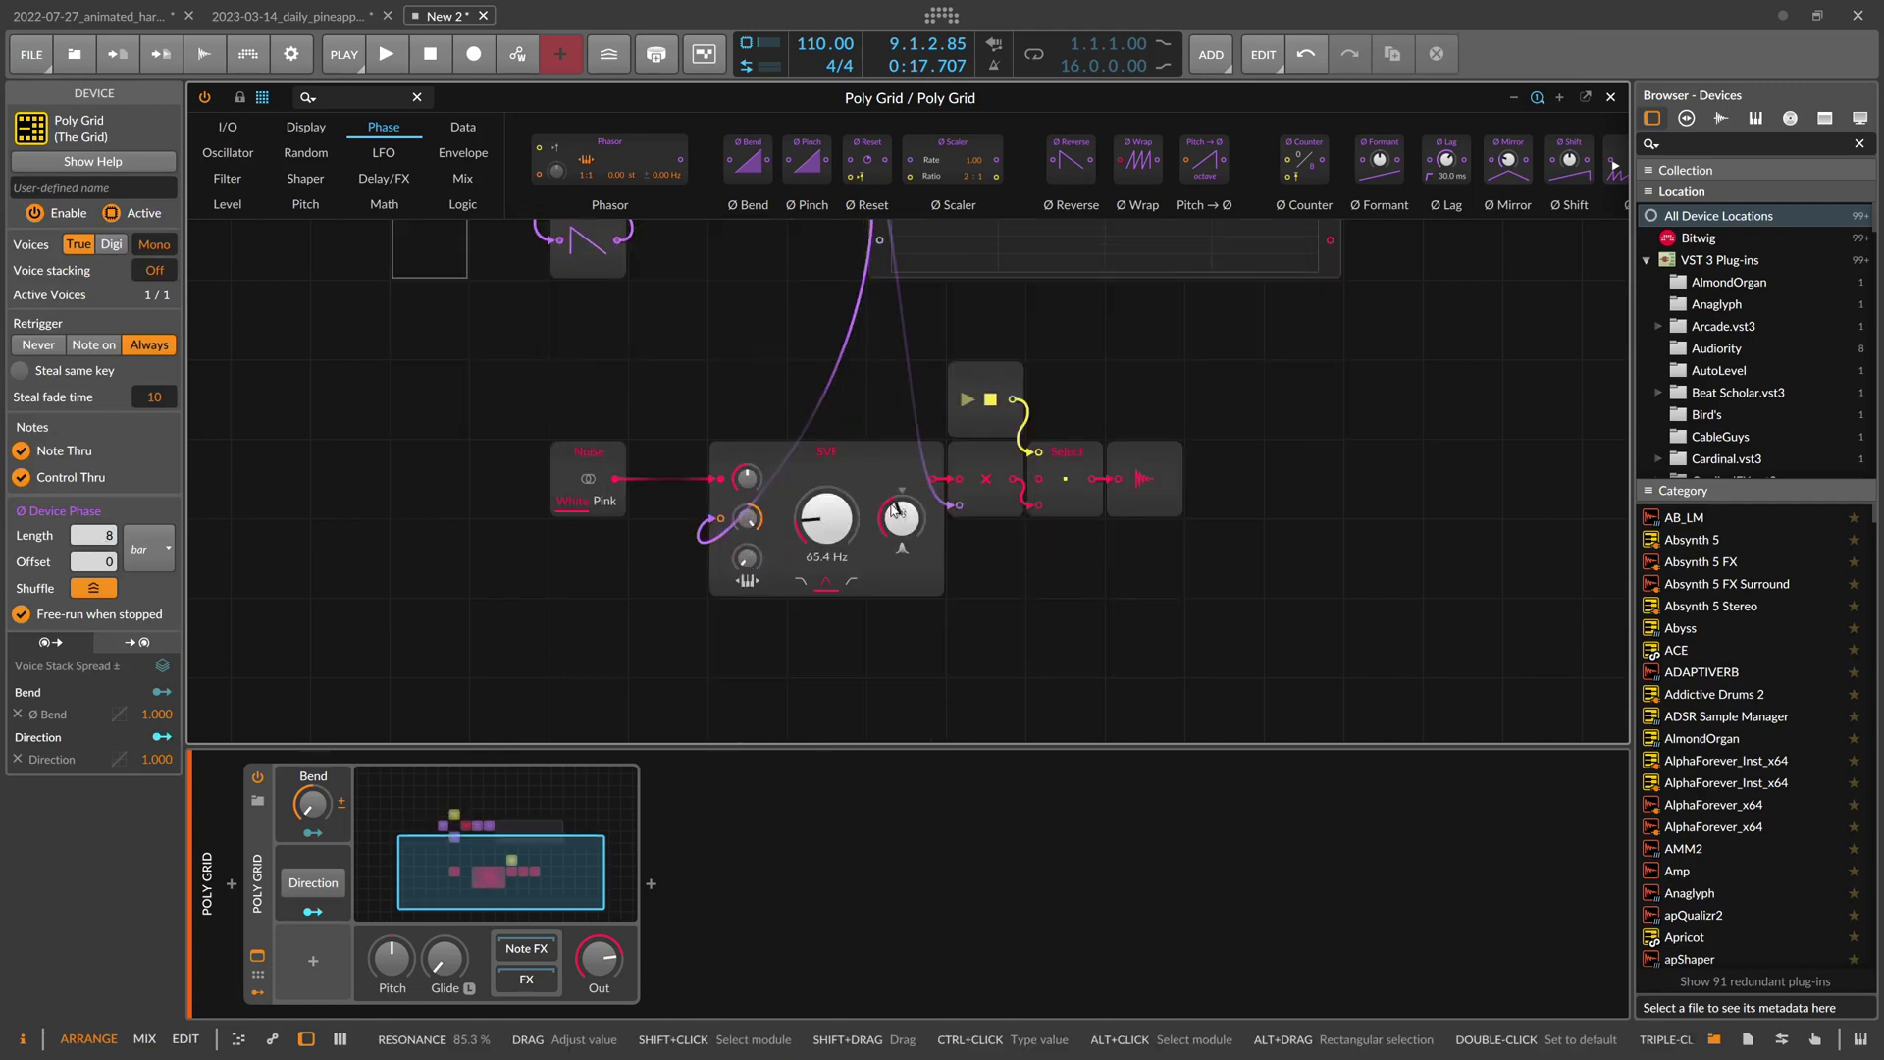
drag(901, 518, 901, 508)
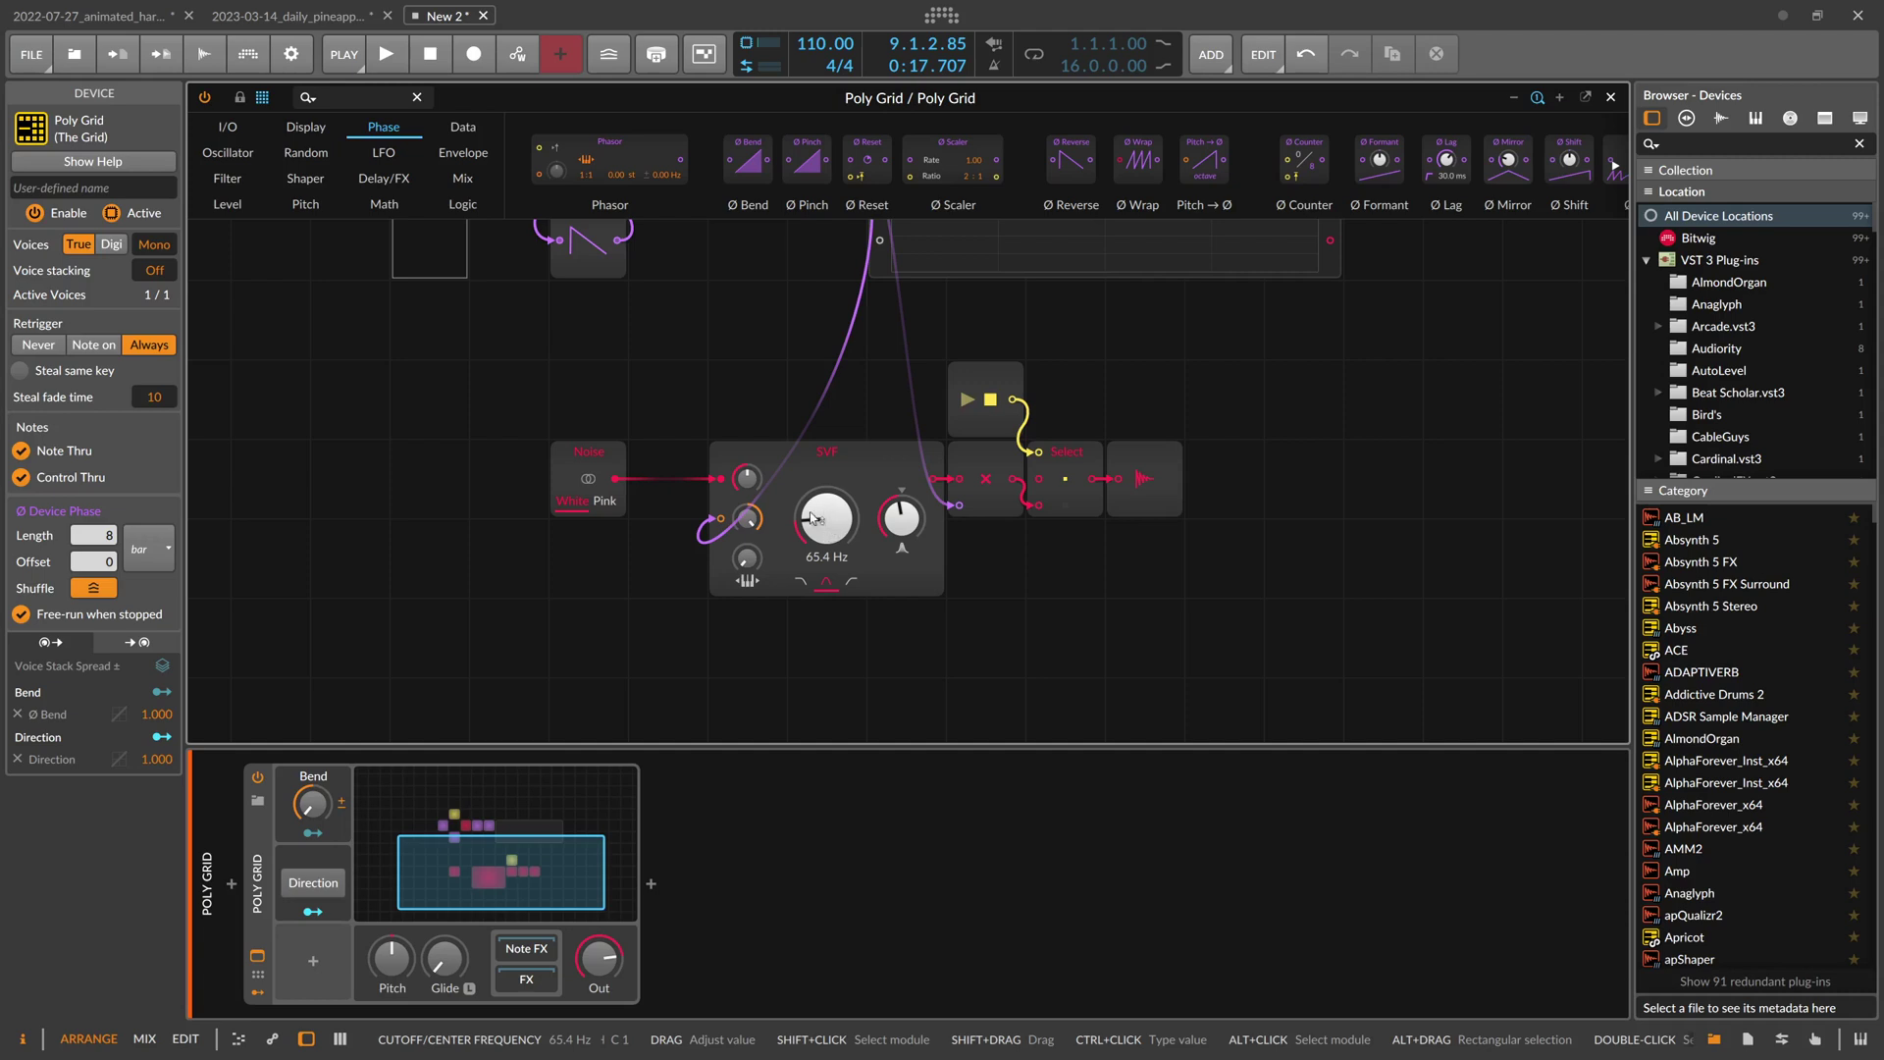
click(373, 98)
text(lfo)
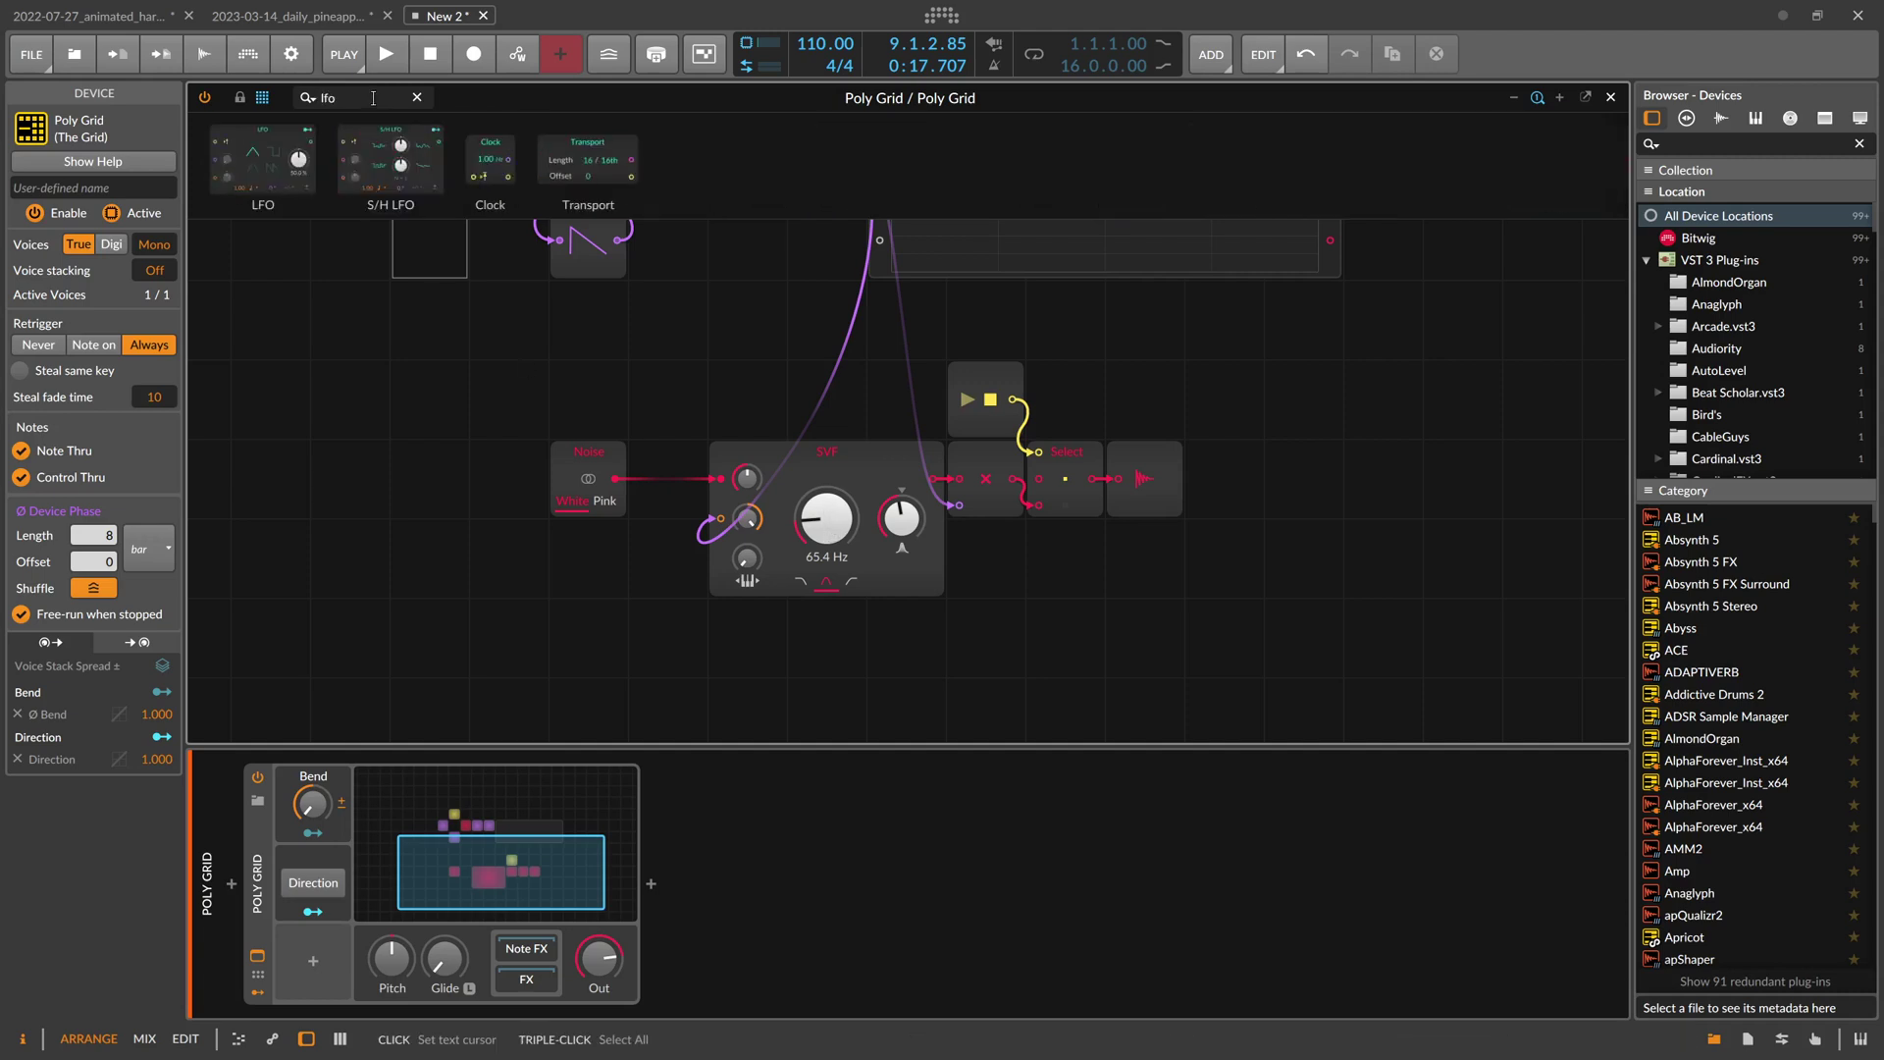
drag(392, 129, 843, 648)
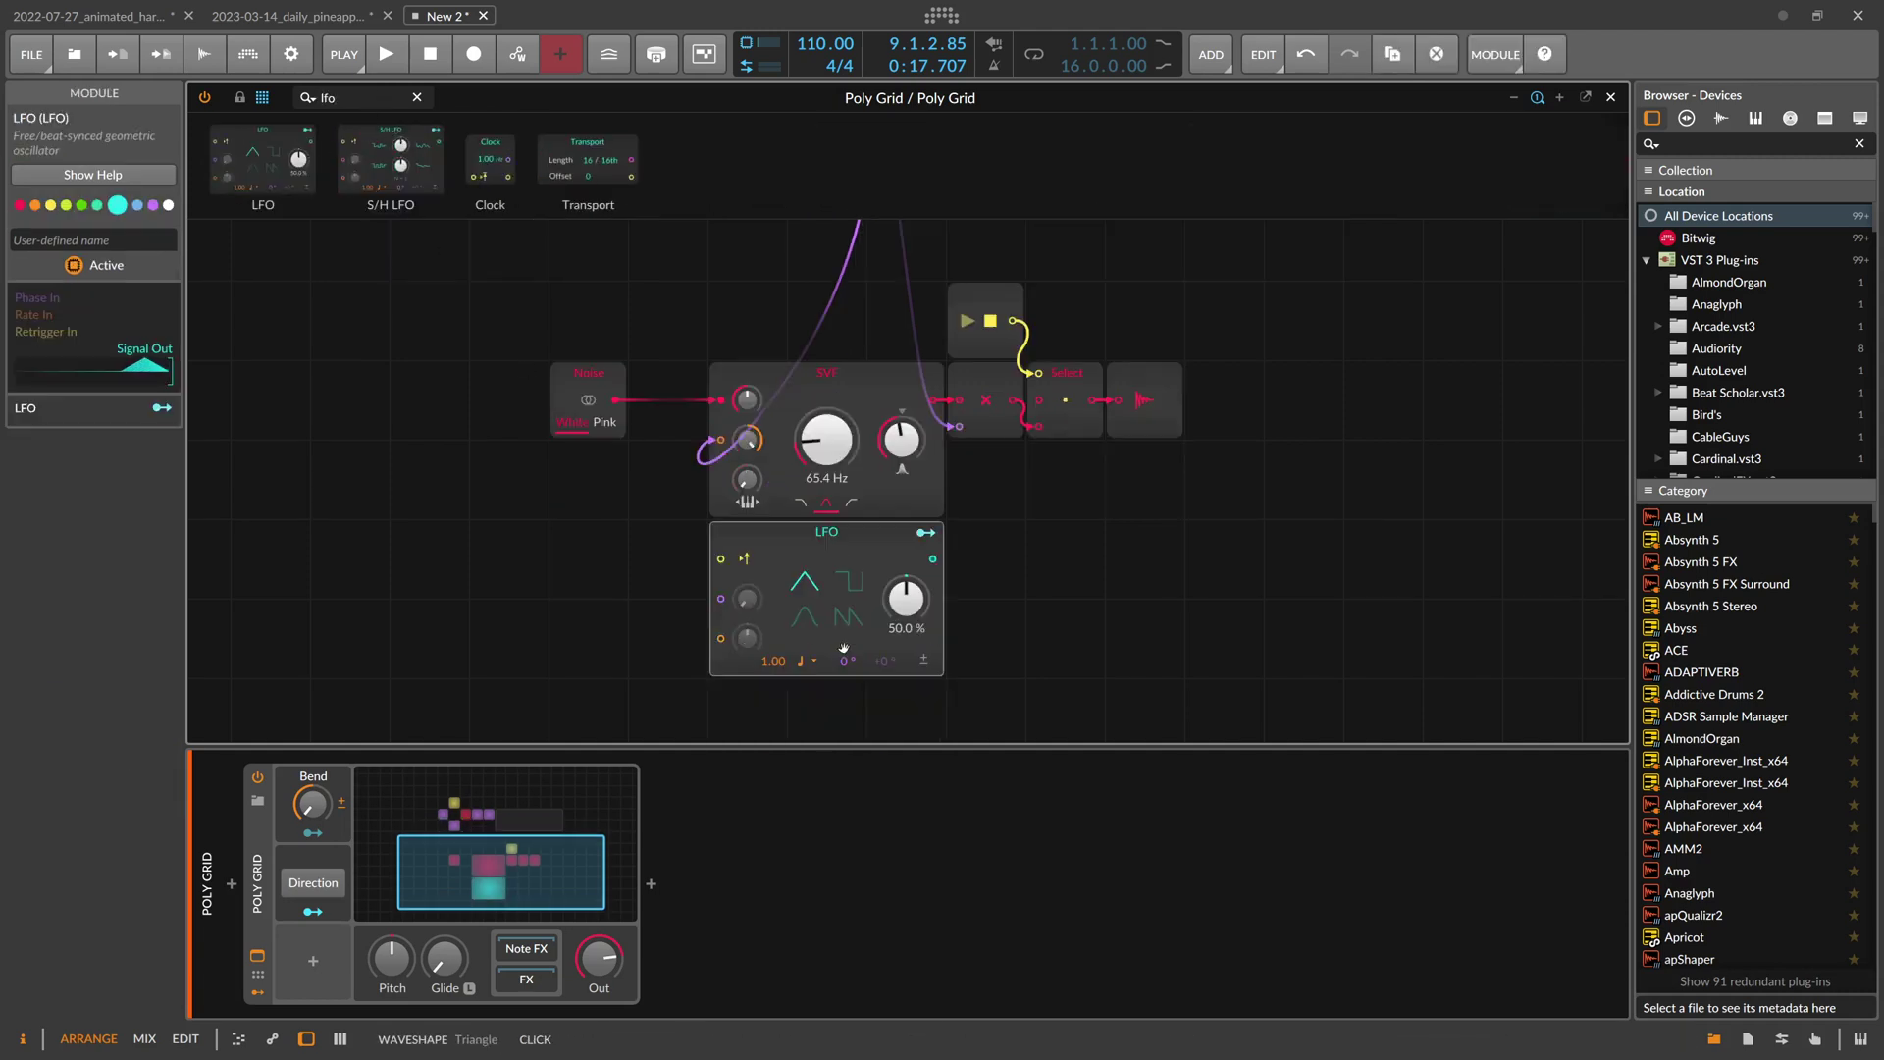
click(811, 663)
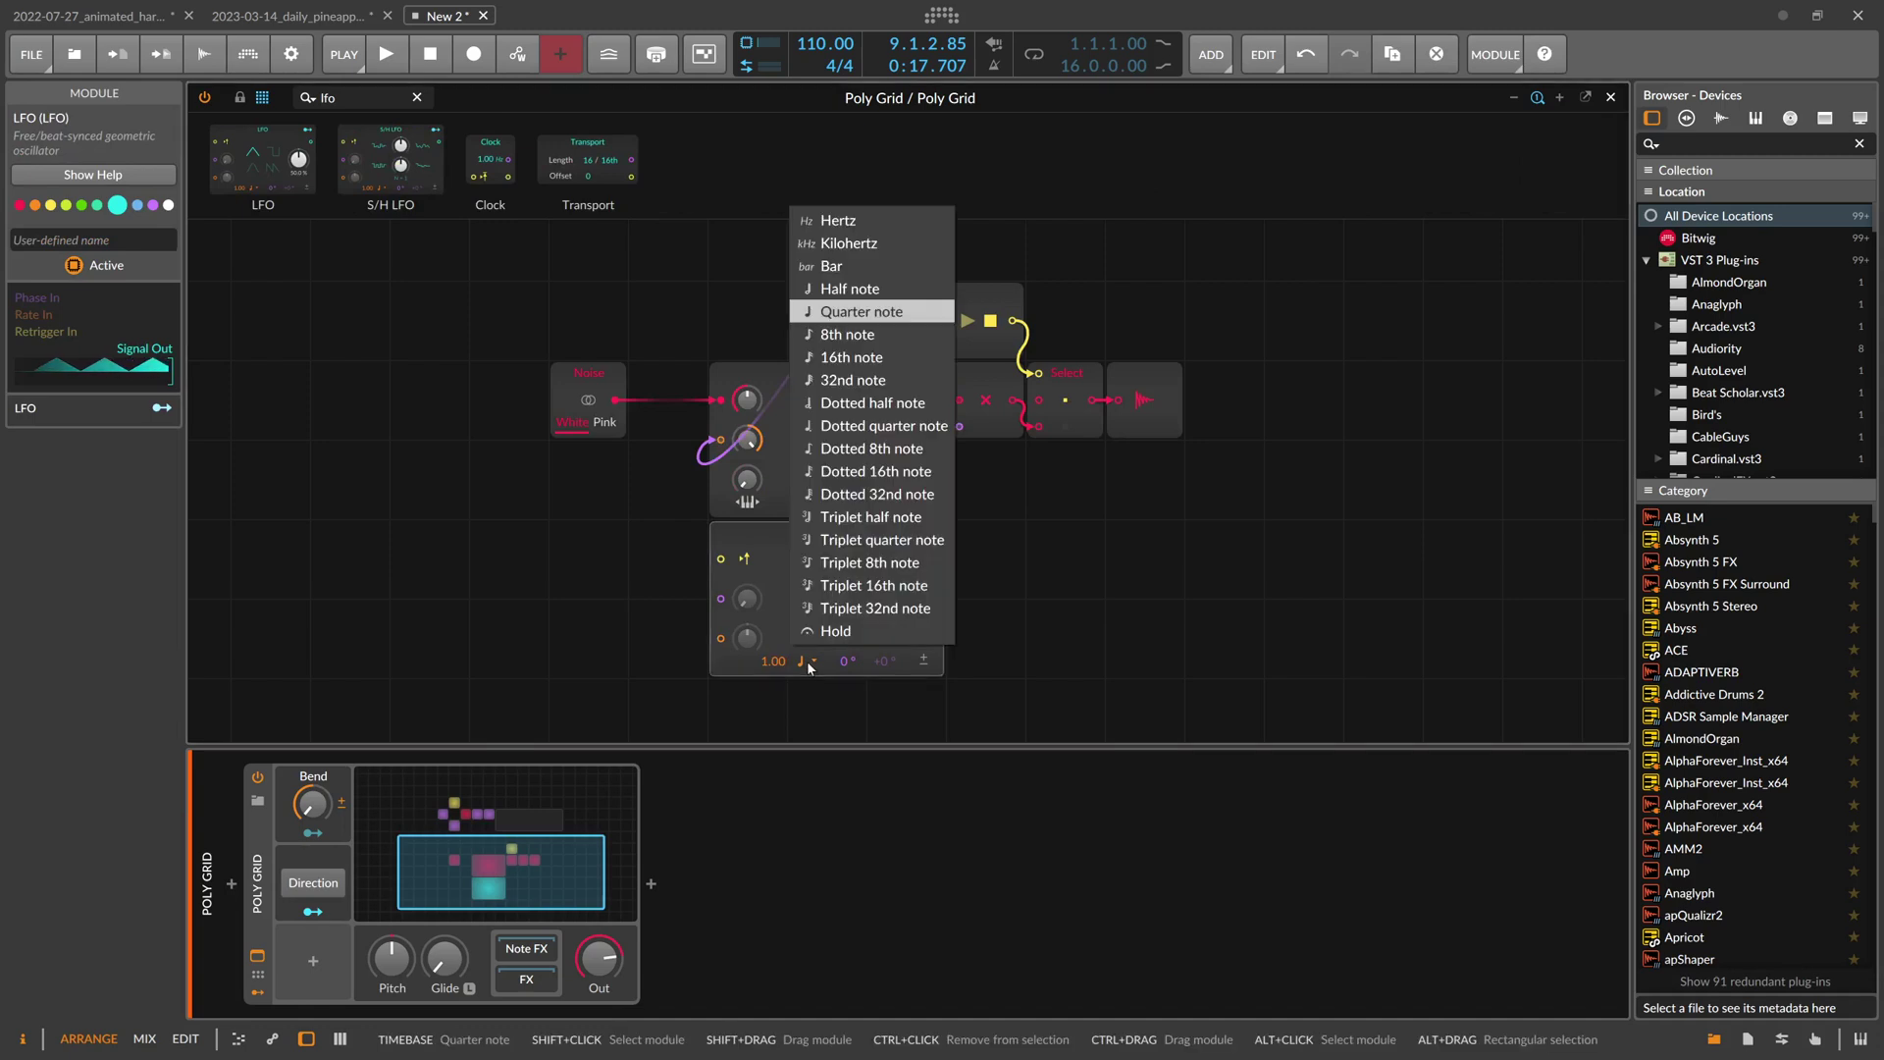
click(883, 357)
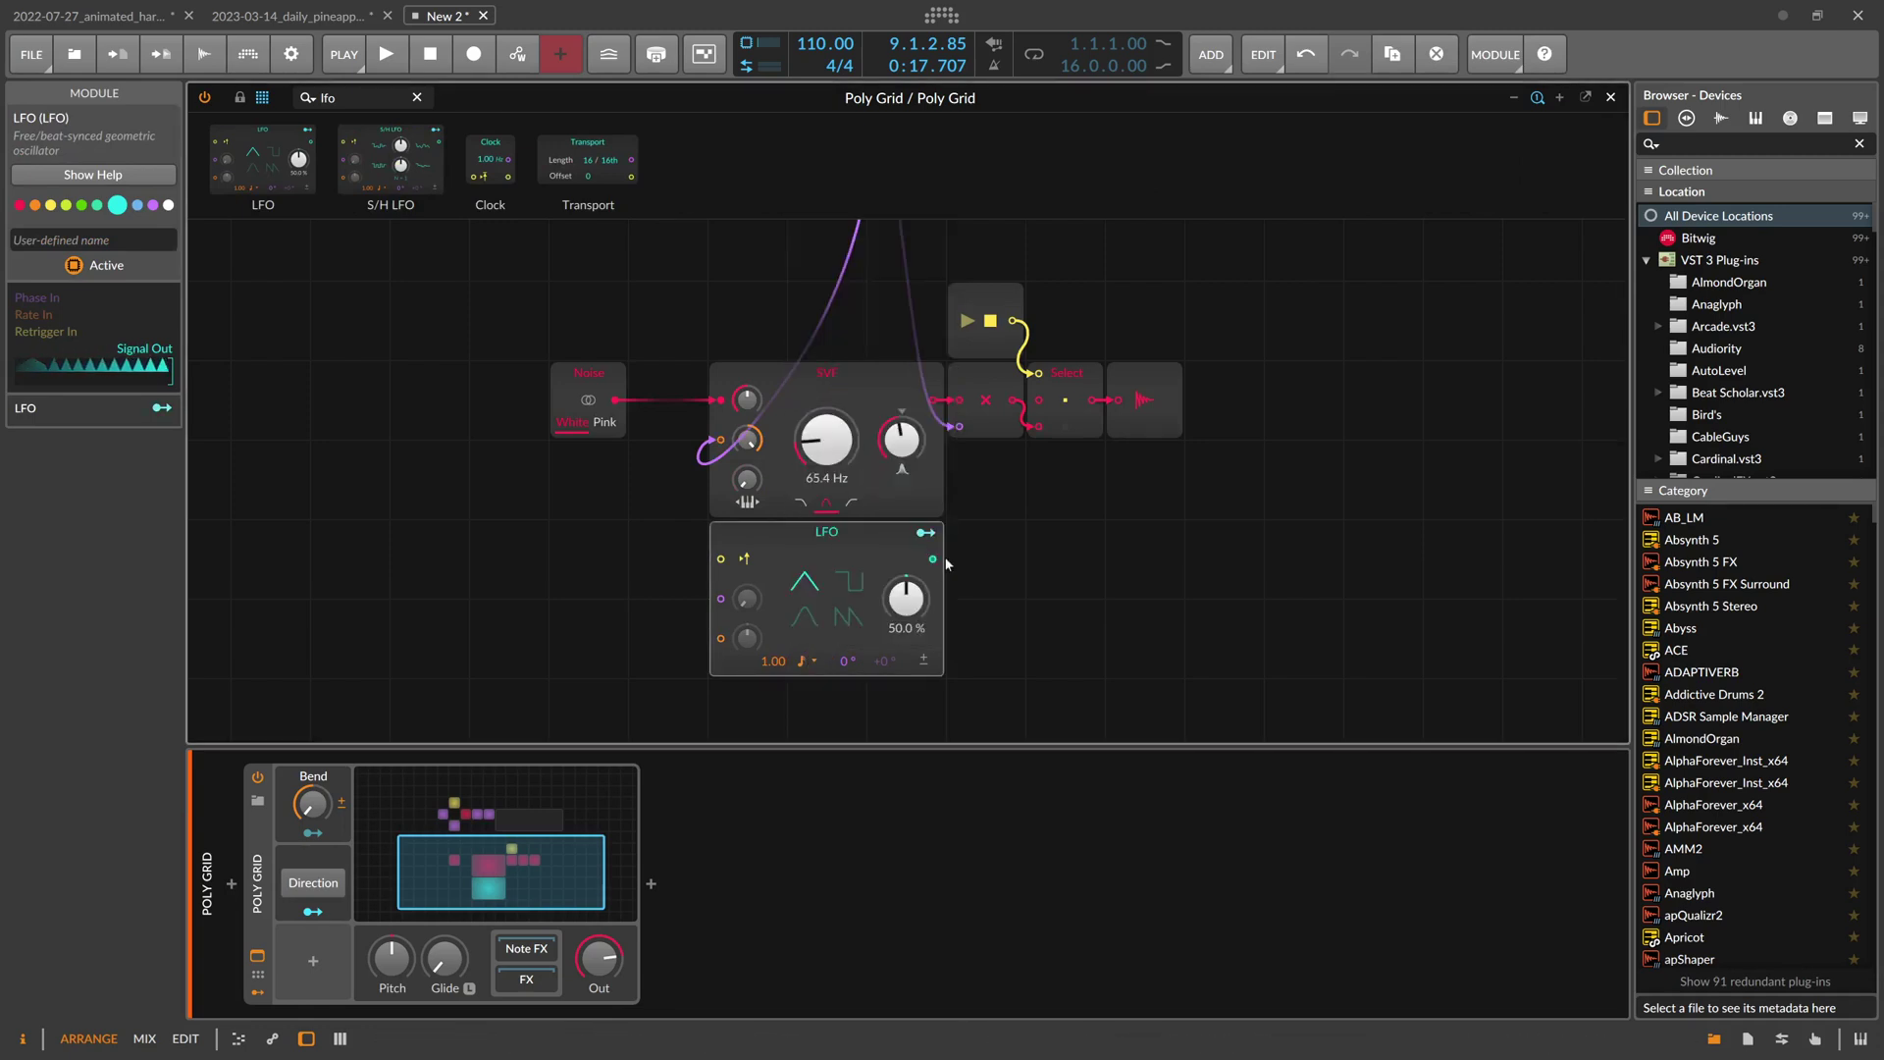
Lower the SVF's resonance to minimum and modulate it from the LFO with an amount of 0.987
click(371, 107)
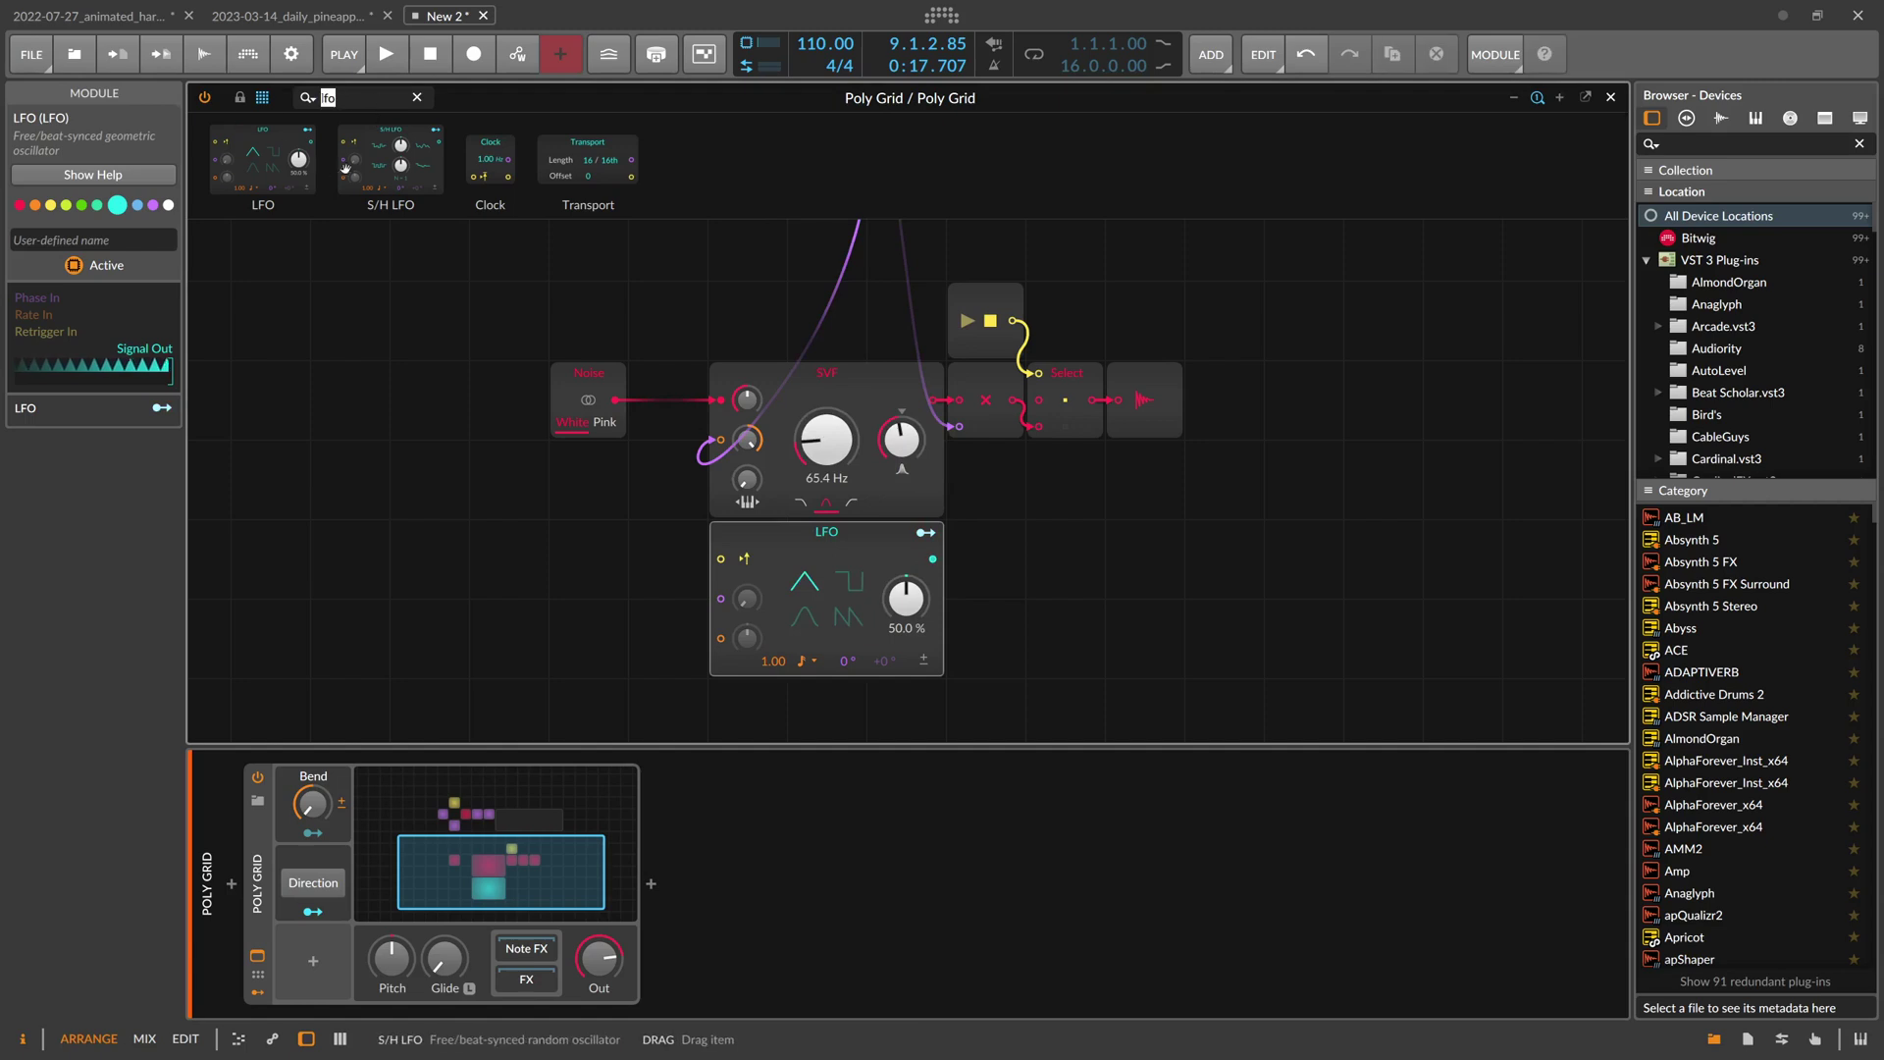
key(Escape)
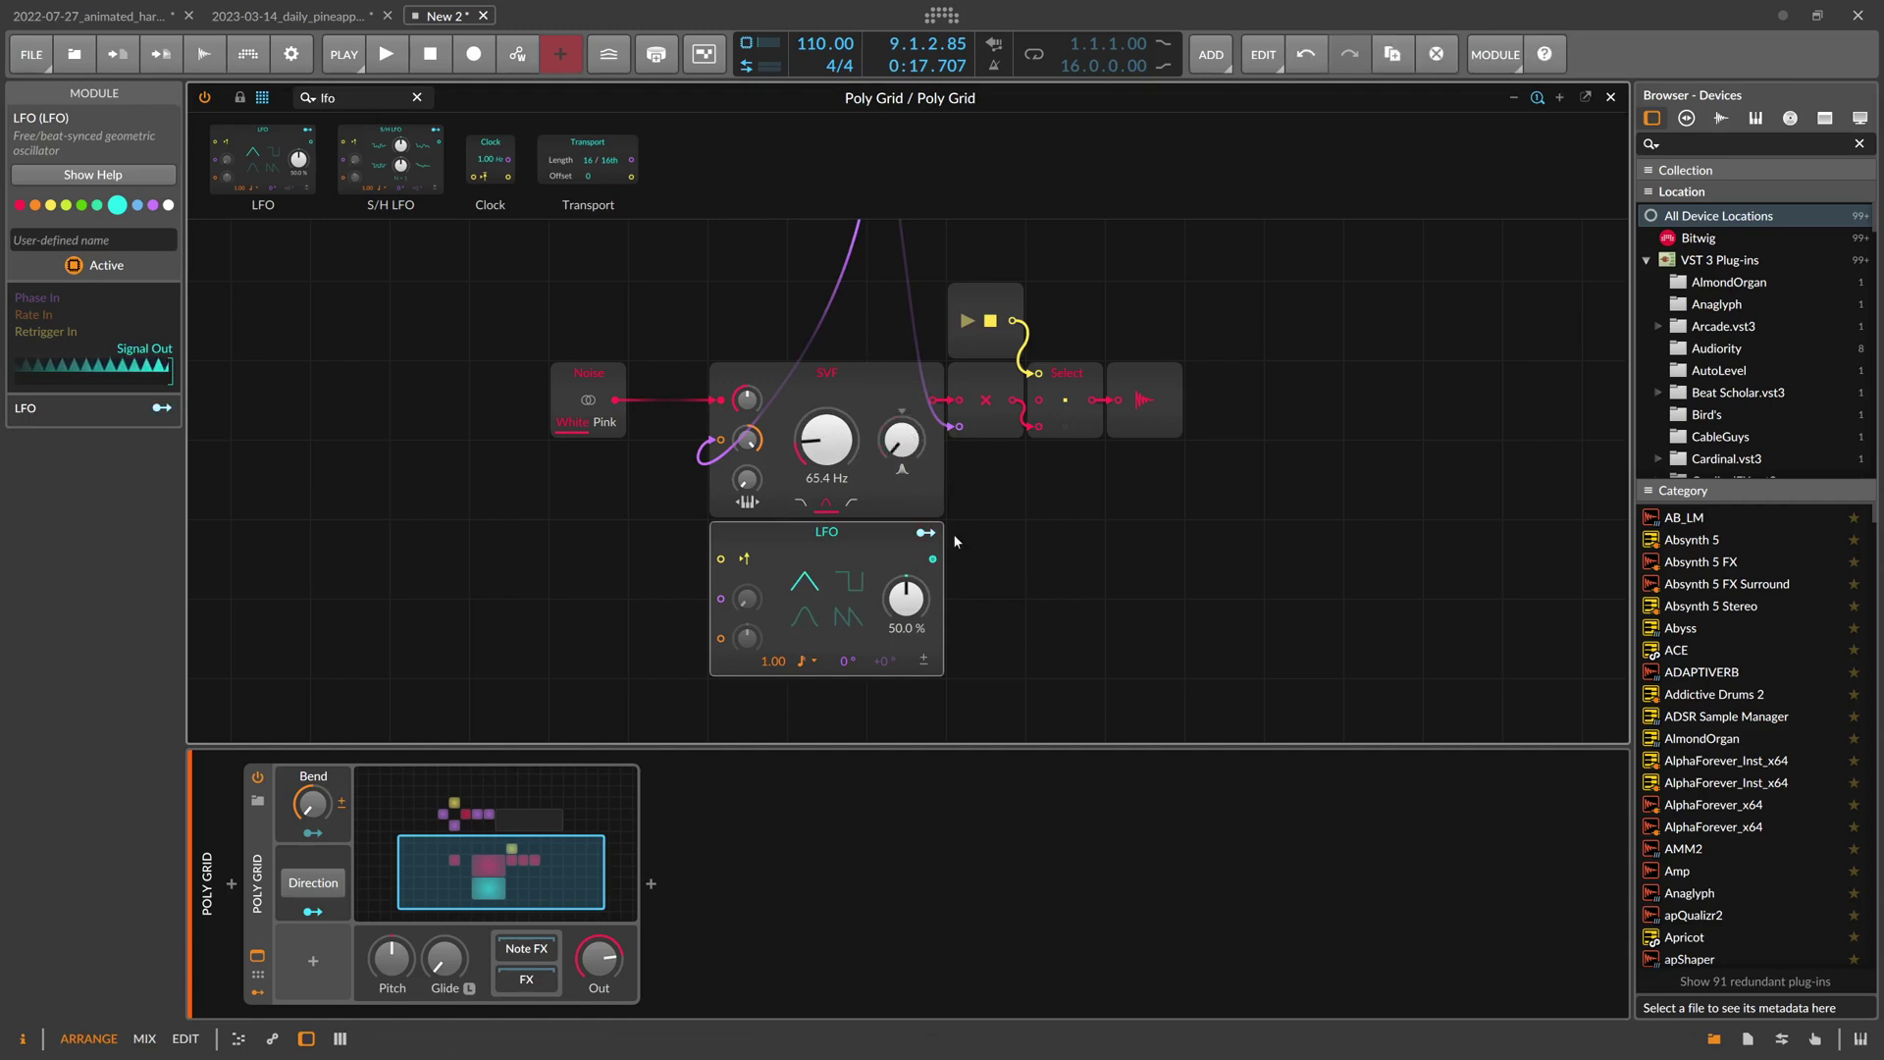
click(925, 532)
drag(901, 441, 900, 403)
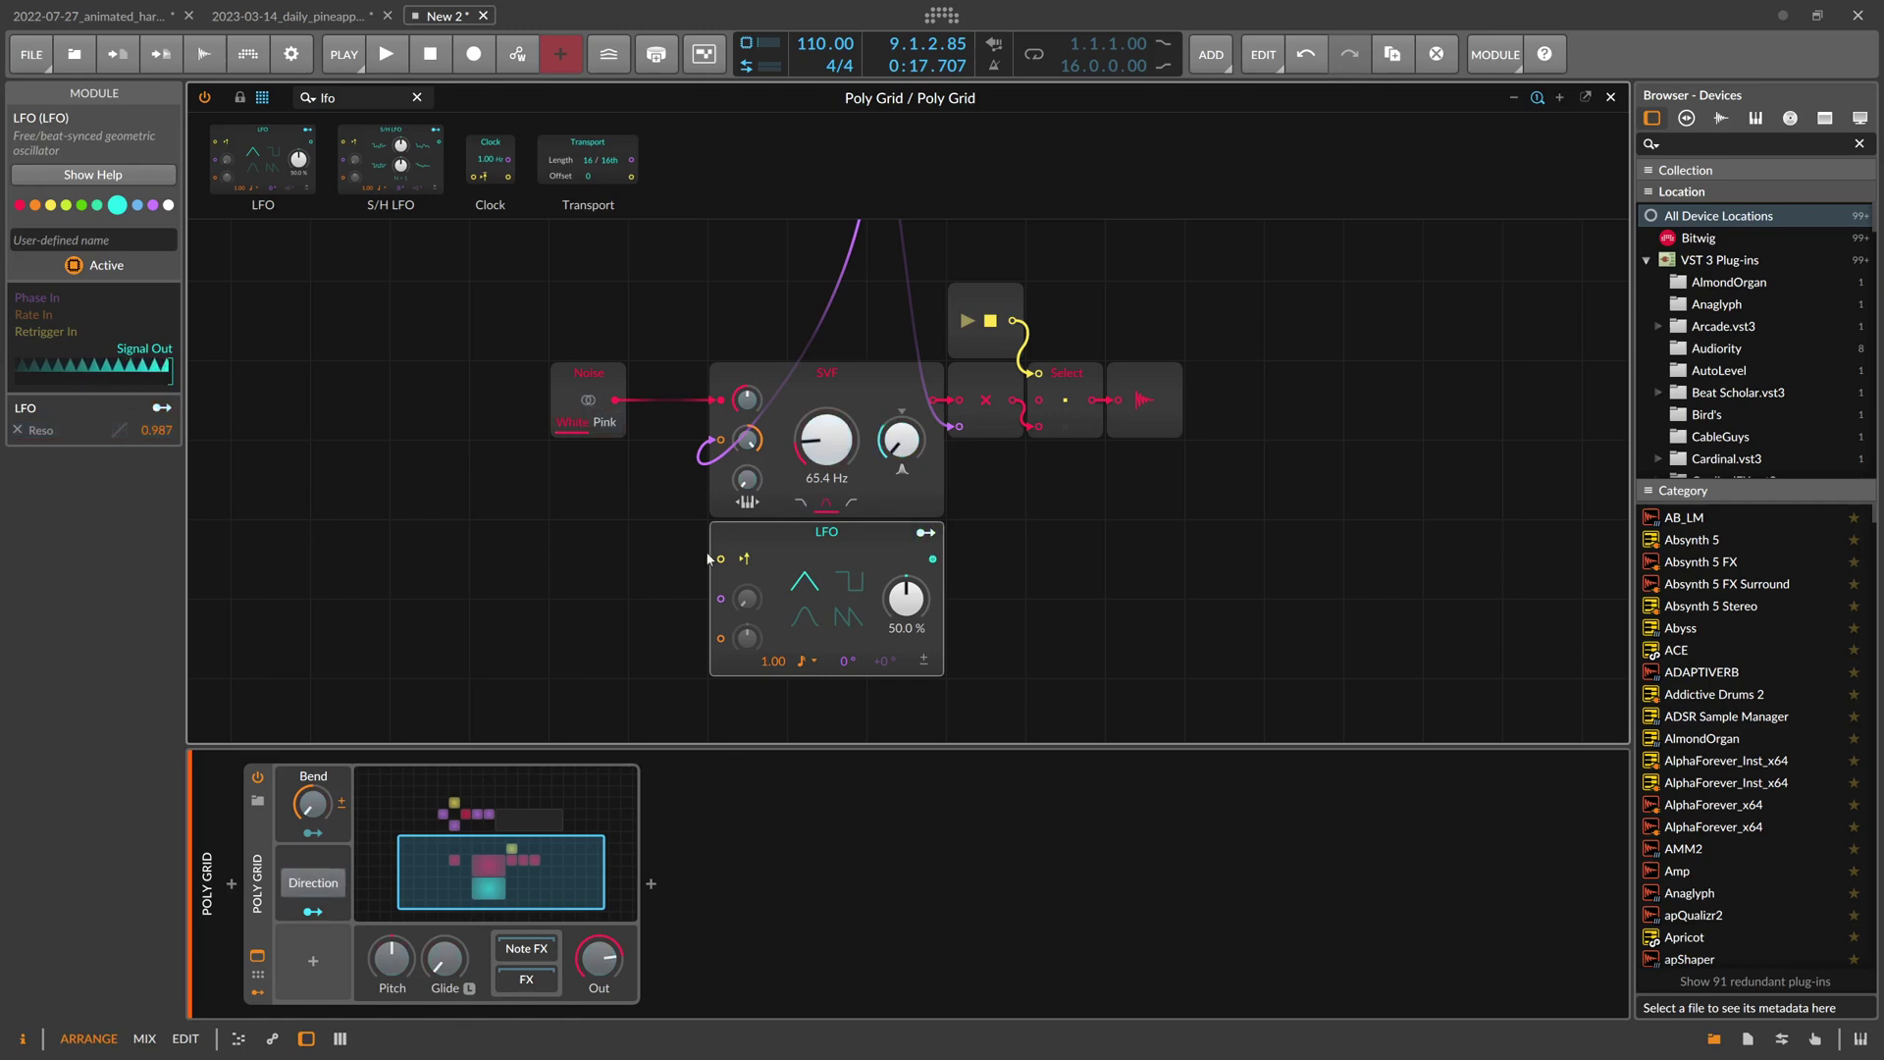
click(261, 560)
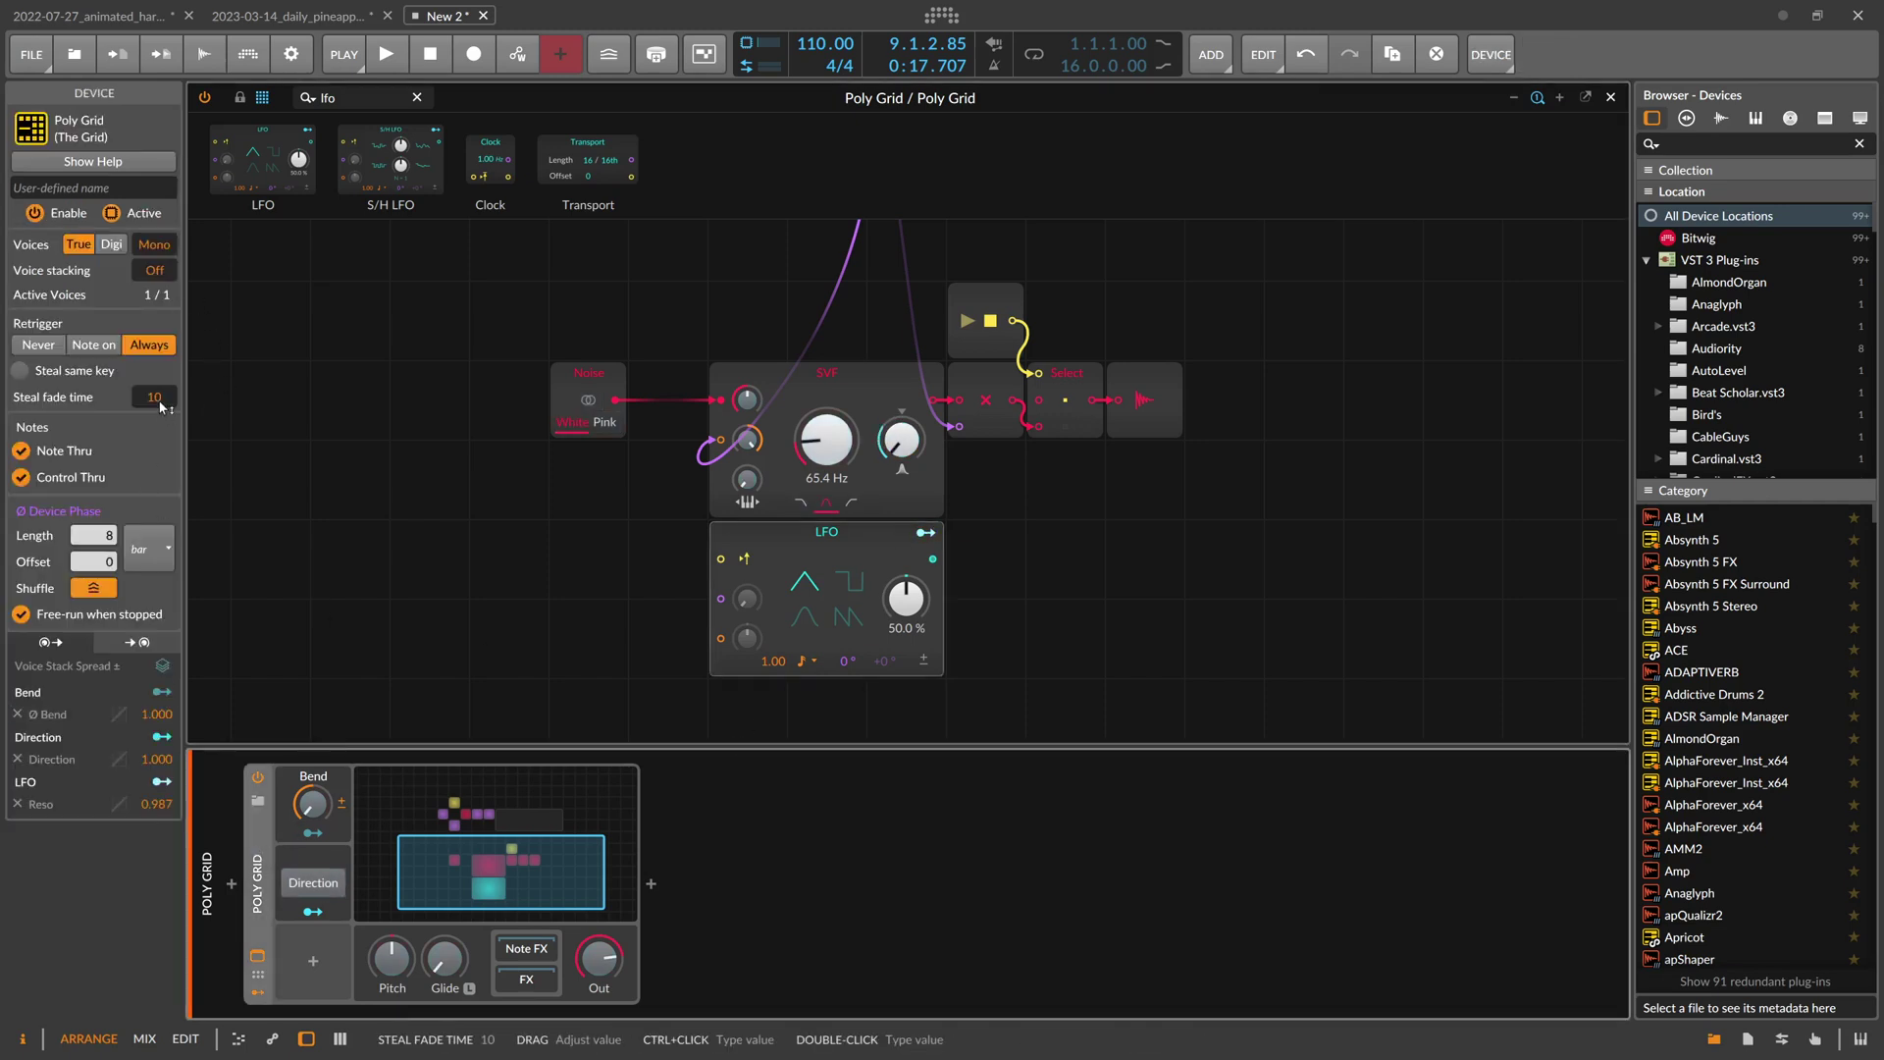
mouse_move(98, 535)
mouse_down()
mouse_move(98, 564)
mouse_move(98, 545)
mouse_up()
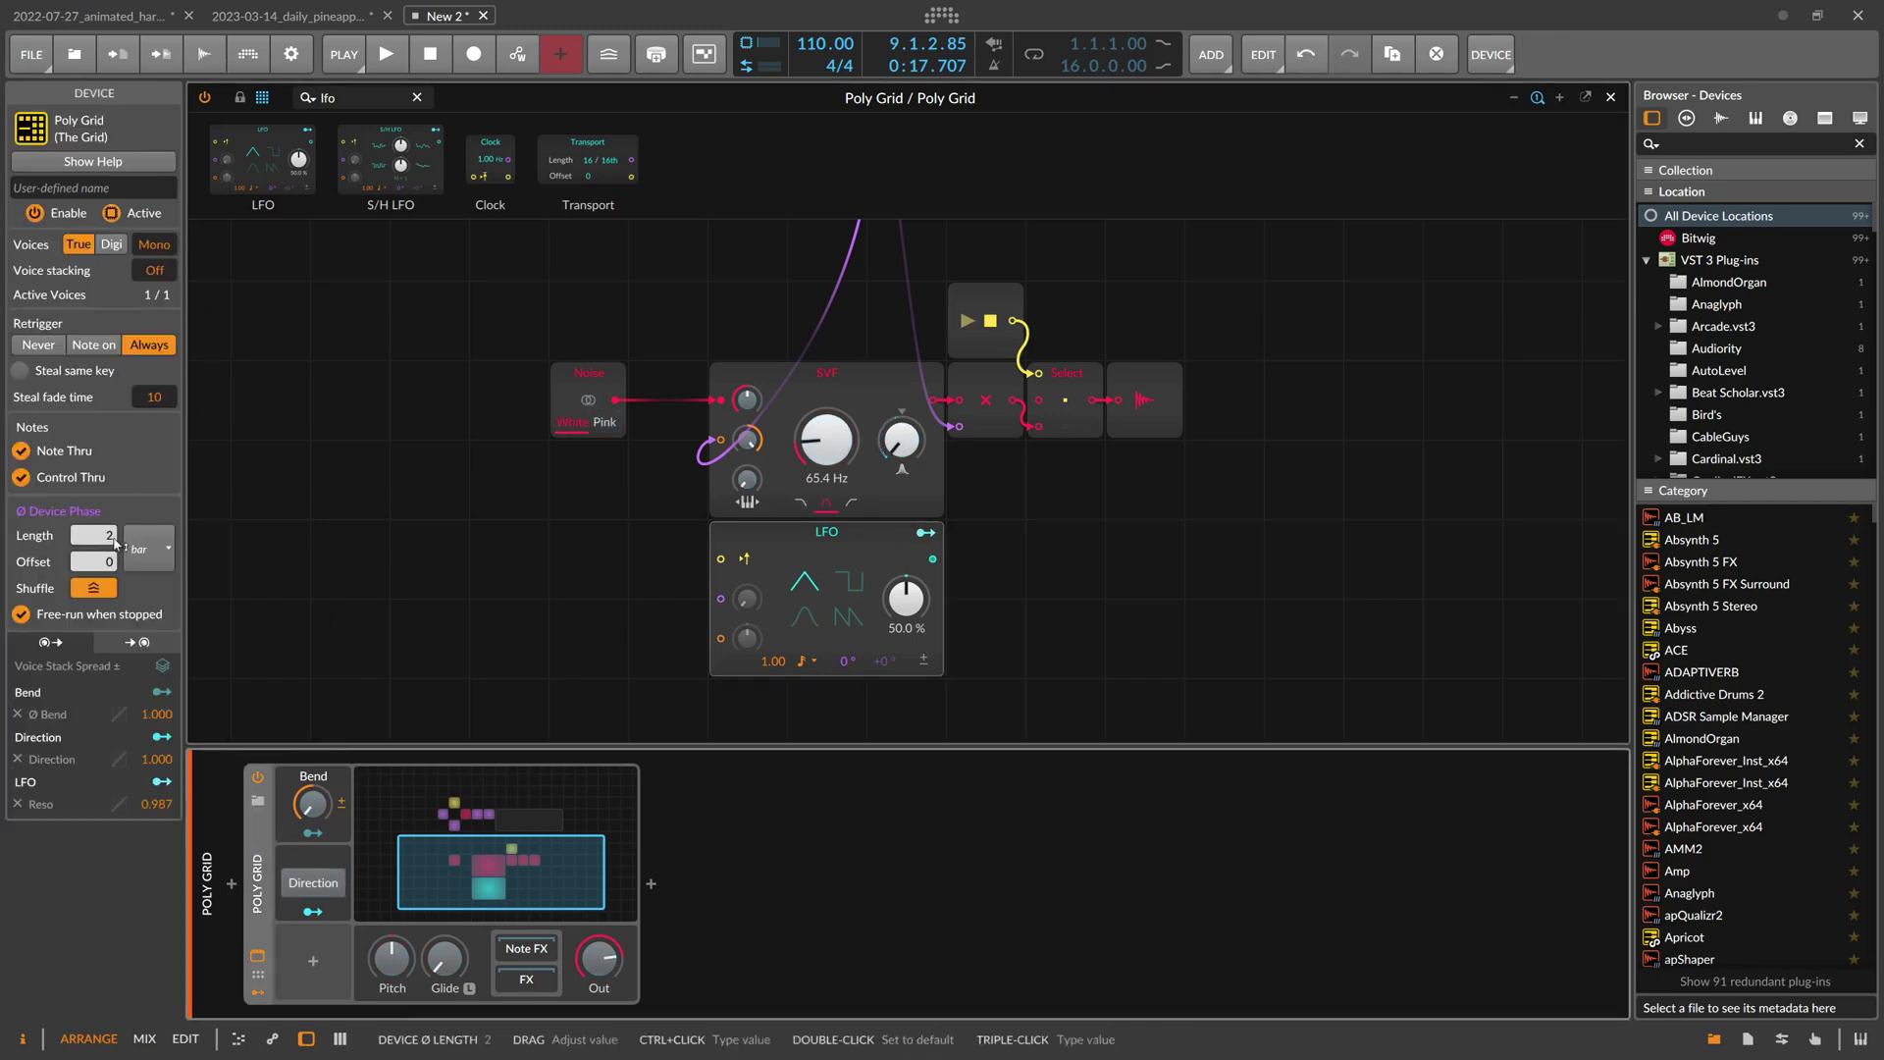
key(space)
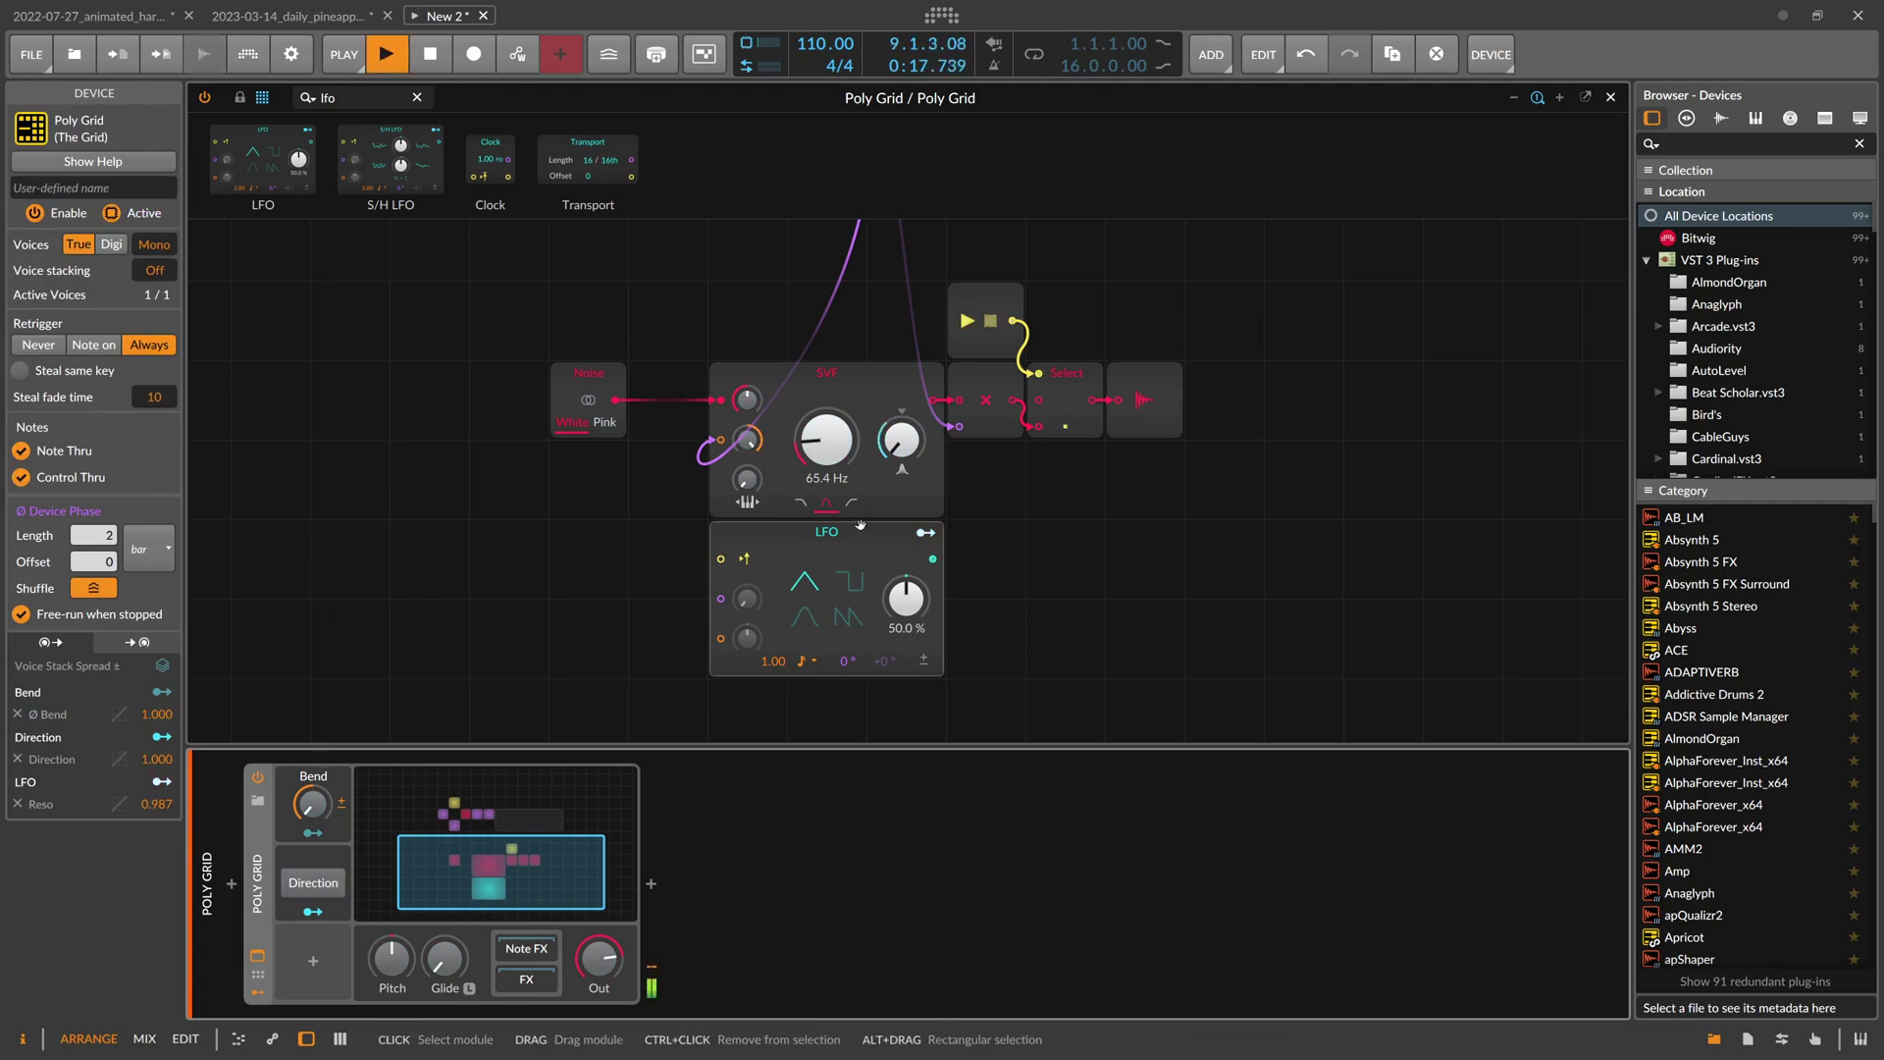
Close the patch editor, move the play start to bar 1 and play the riser to just past bar 3
click(1610, 98)
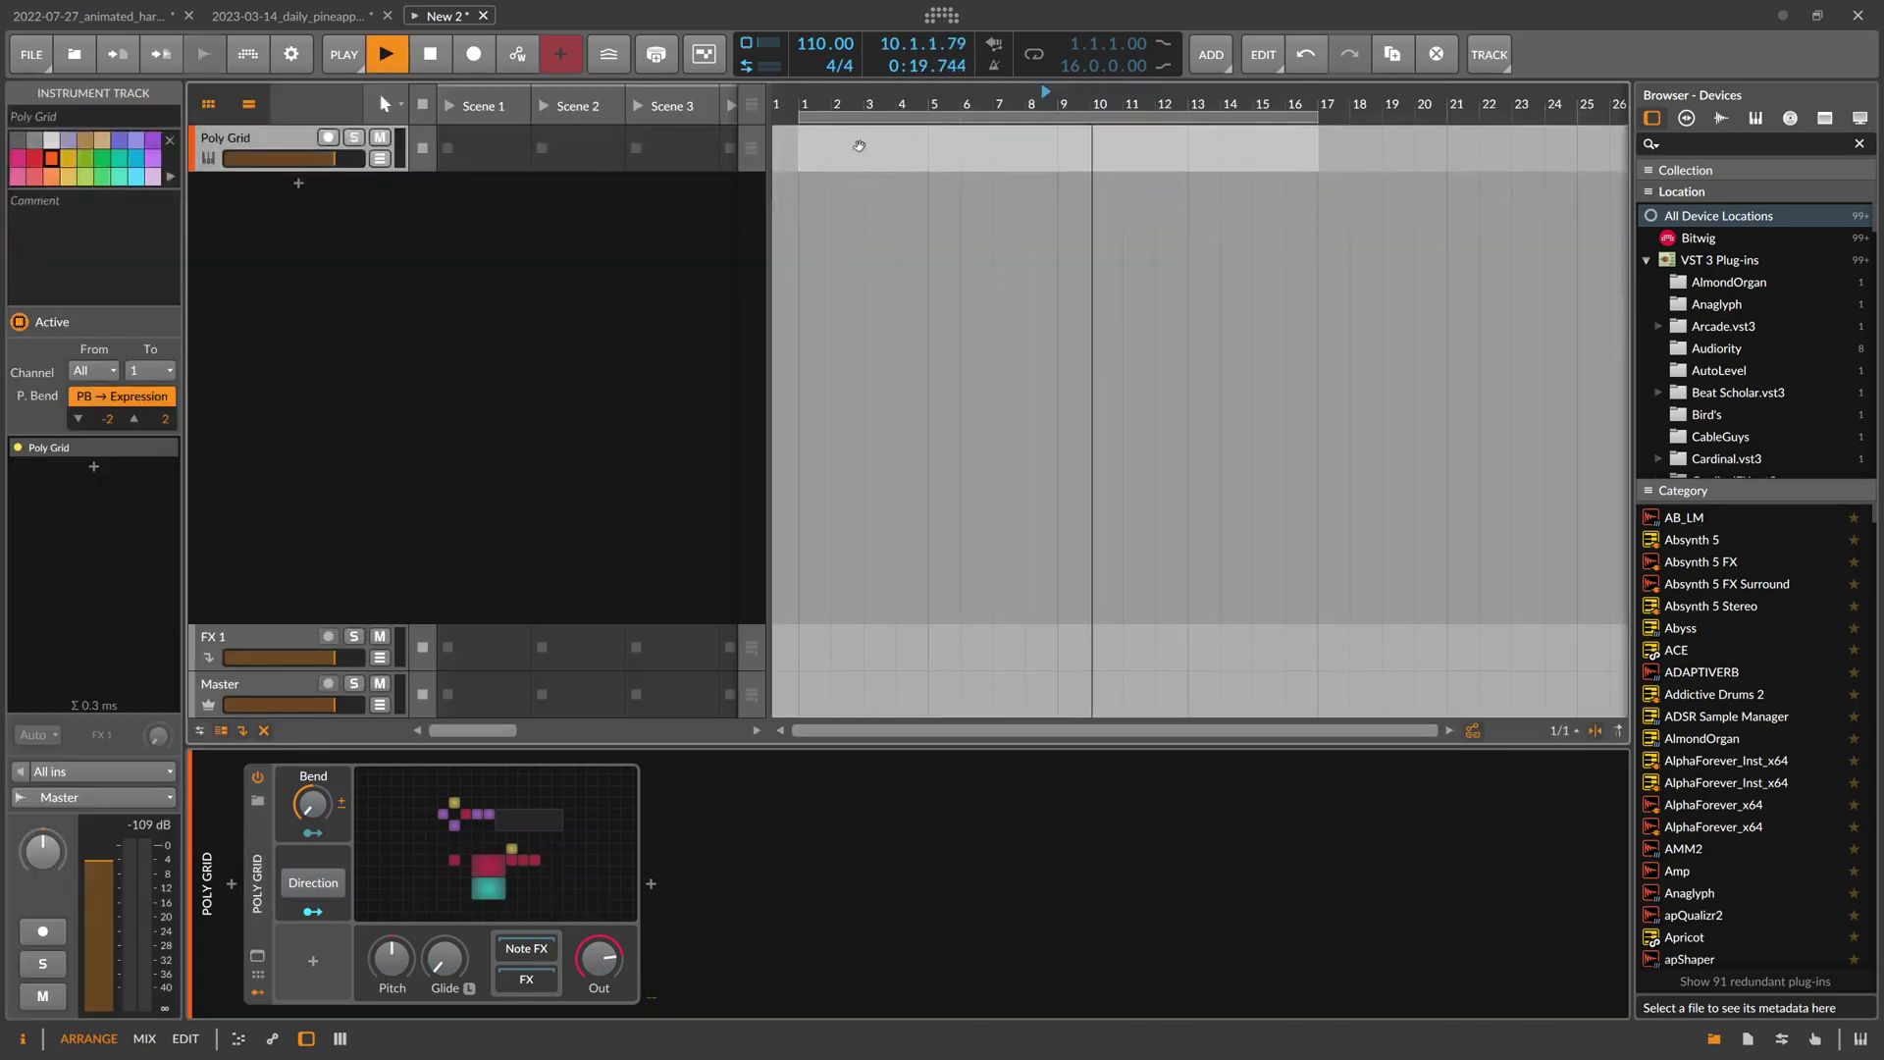
key(space)
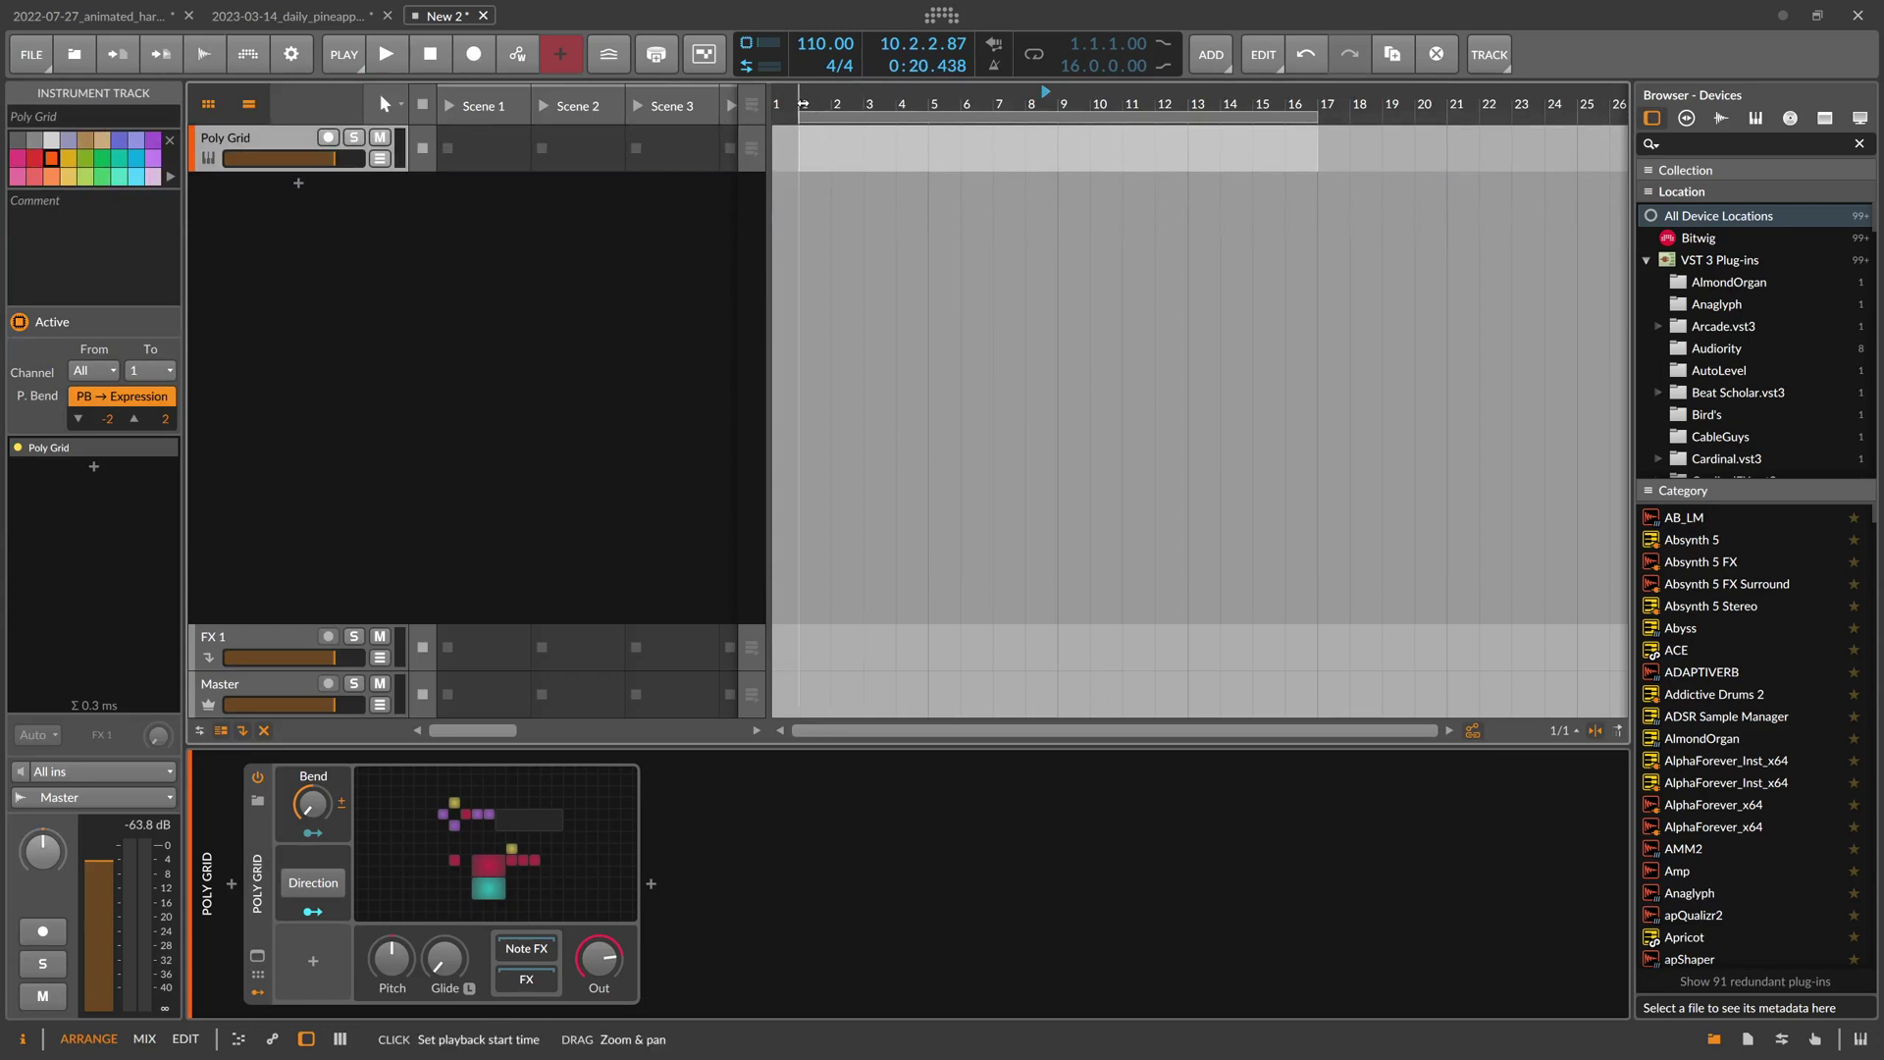
key(space)
scroll(832, 104, up, 2)
key(space)
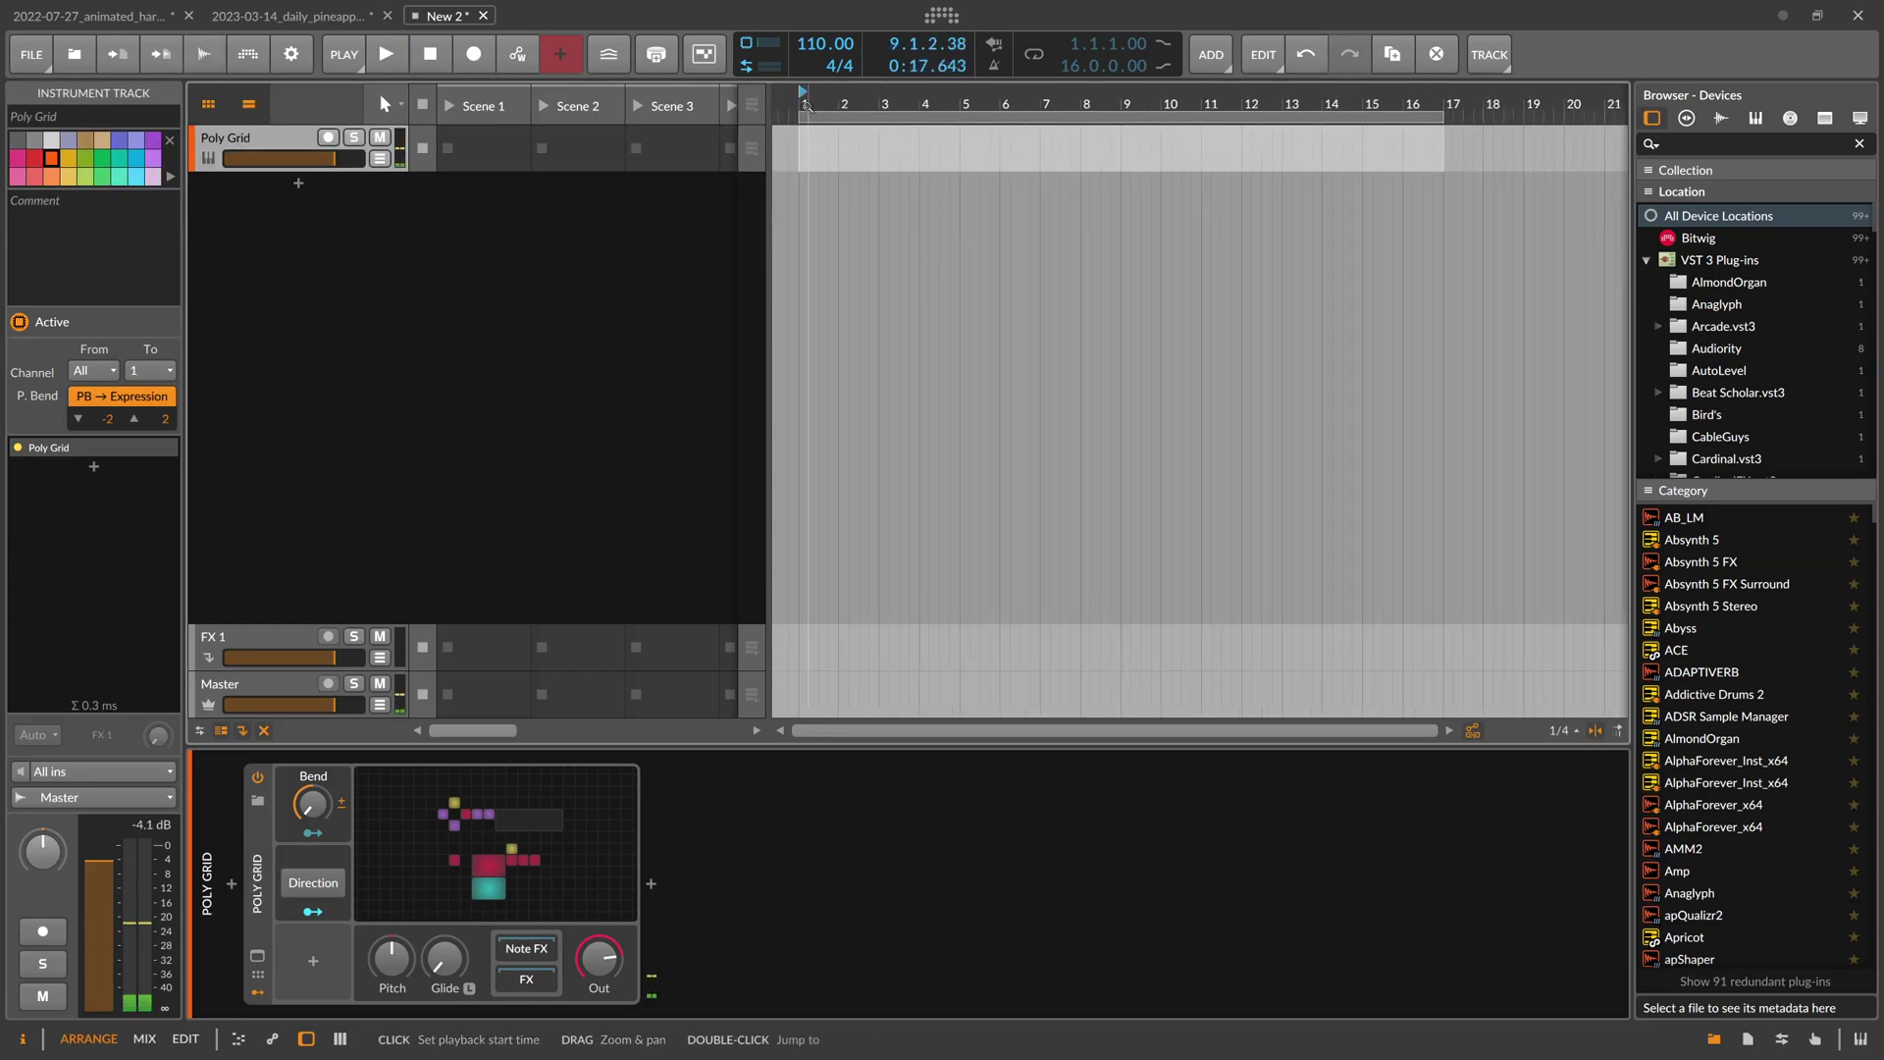
key(space)
drag(813, 104, 813, 134)
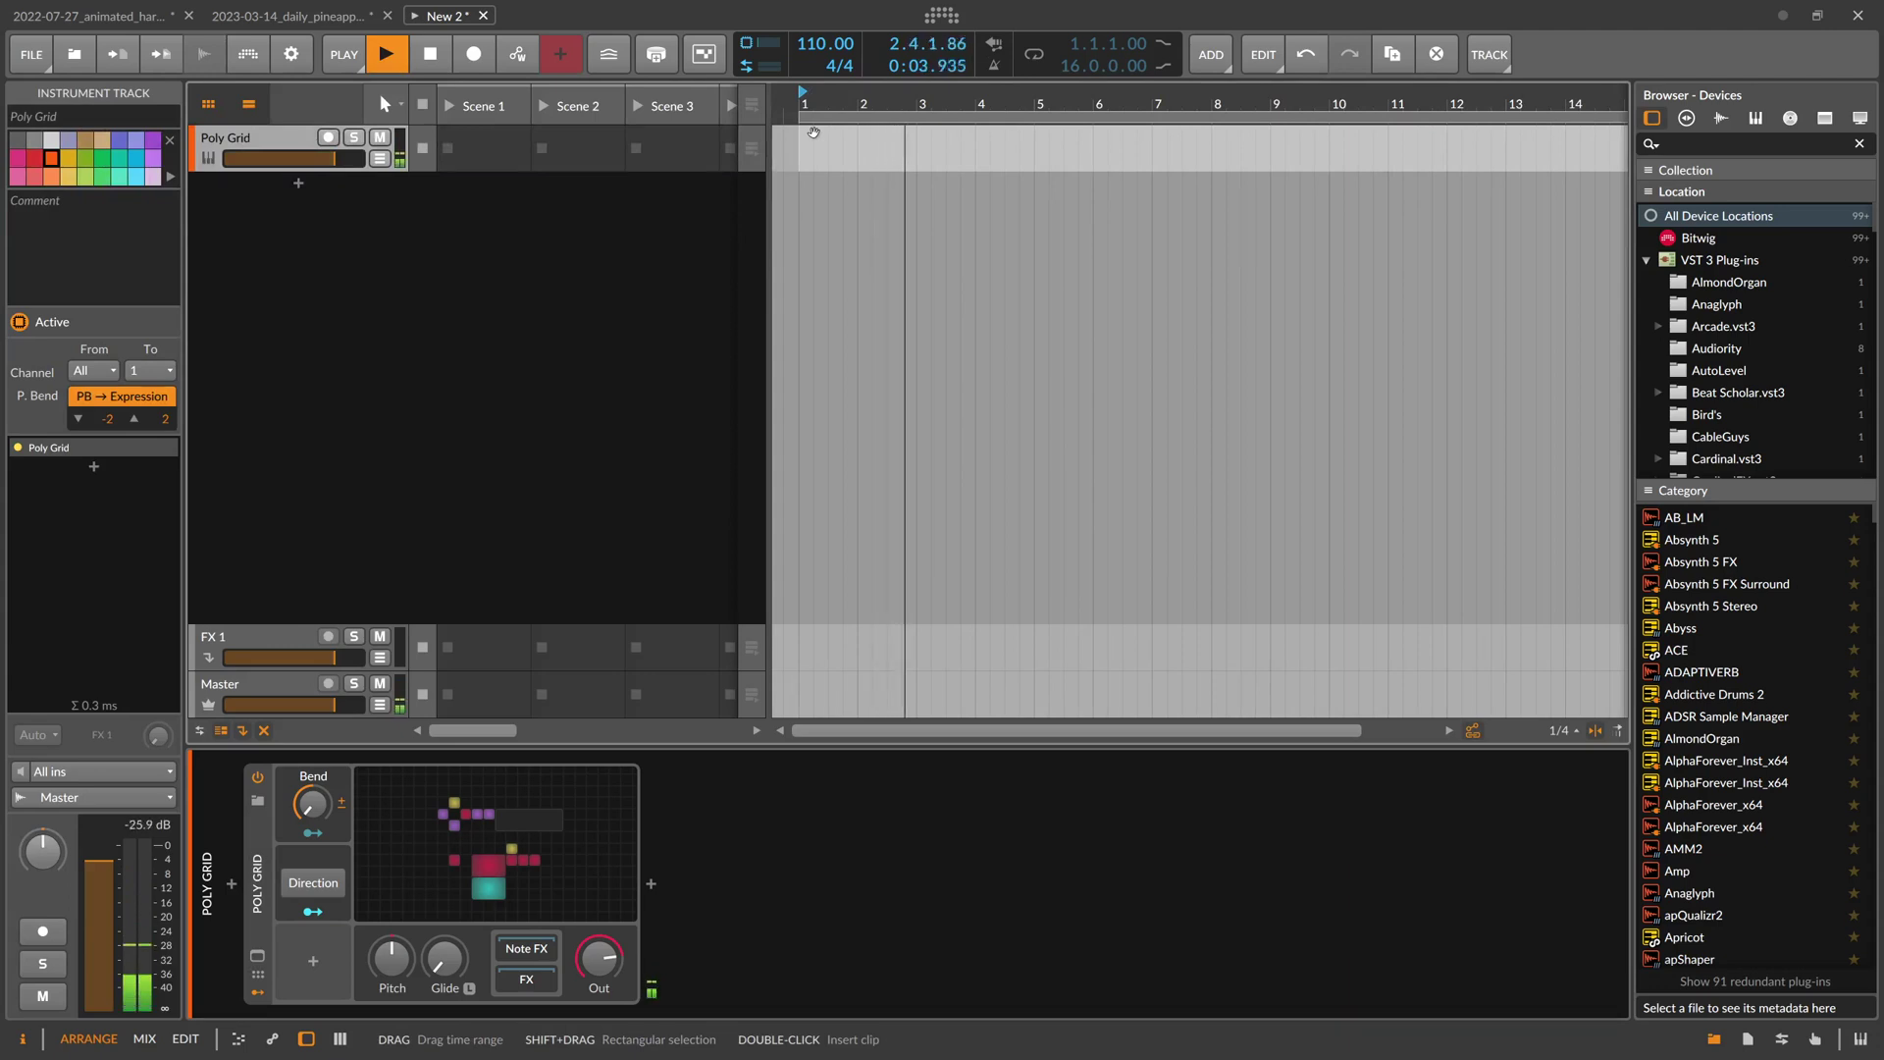
key(space)
Duplicate the LFO module in the Poly Grid patch and place the copy directly beside the original
click(543, 834)
mouse_move(383, 127)
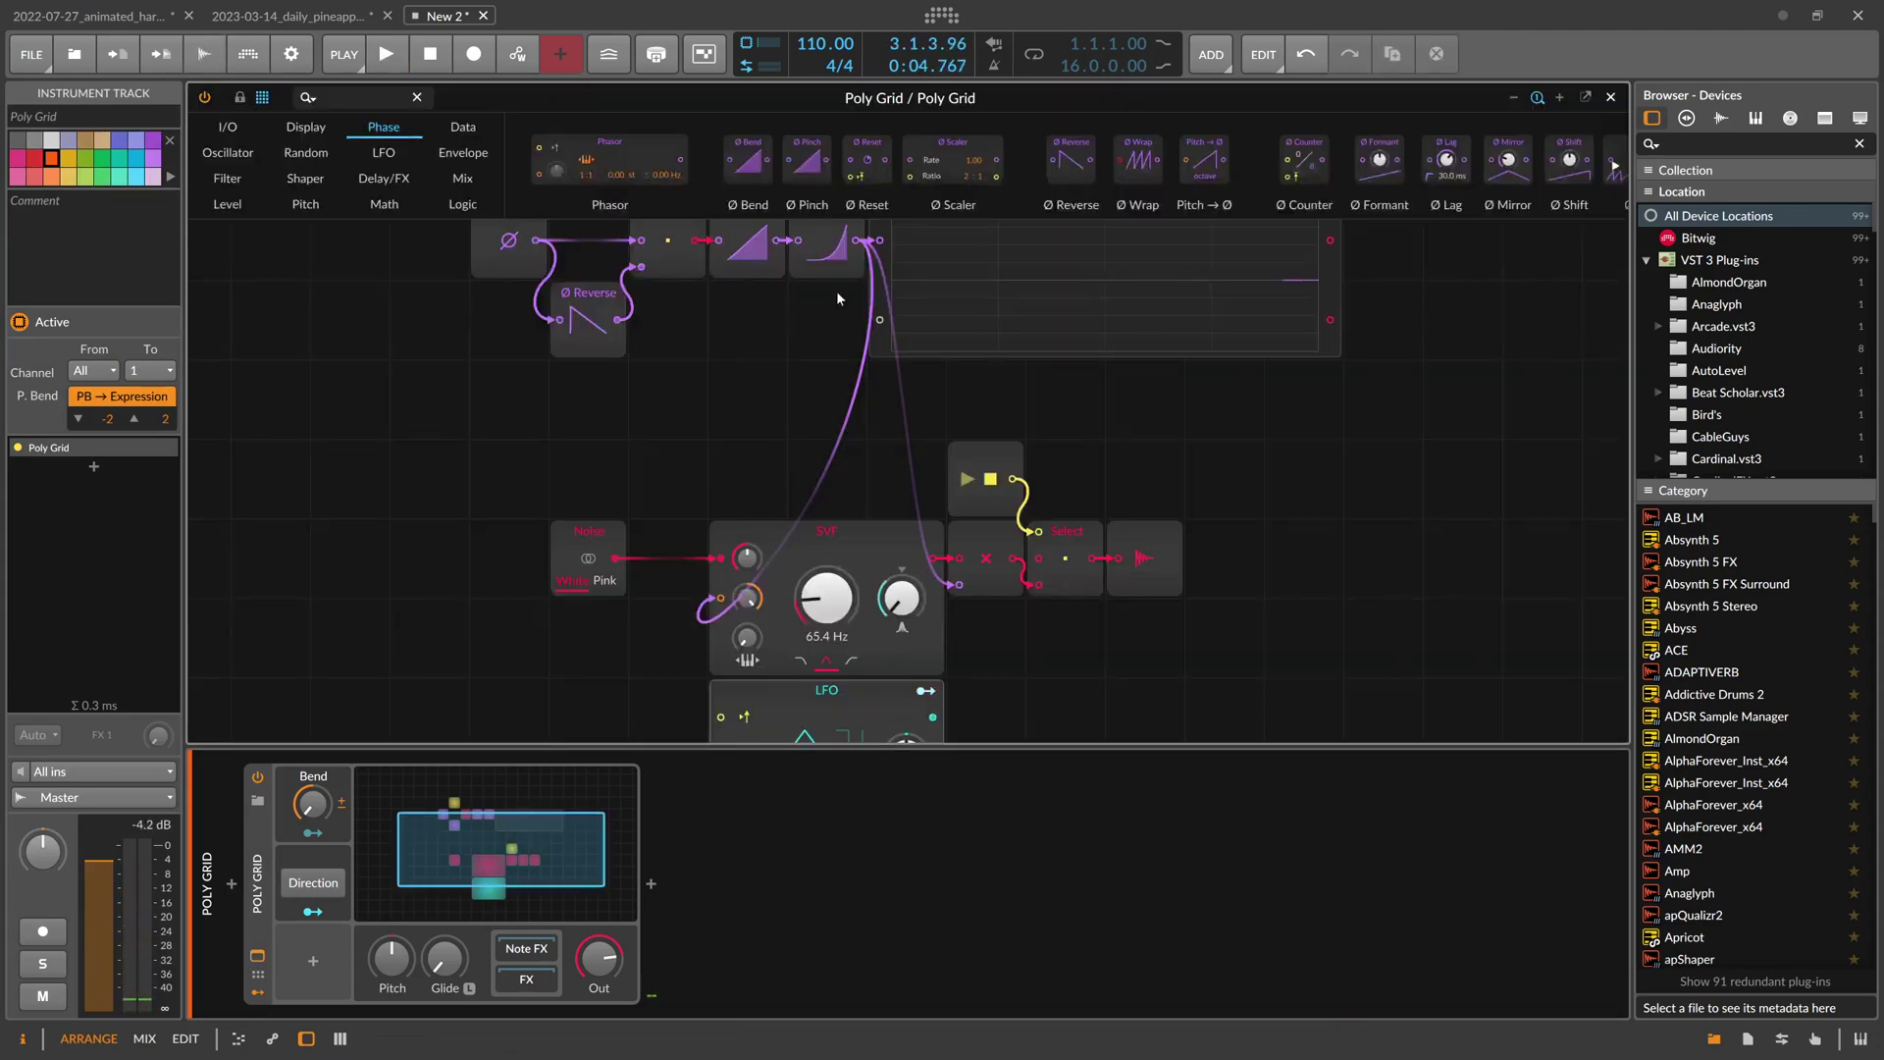
scroll(856, 441, down, 3)
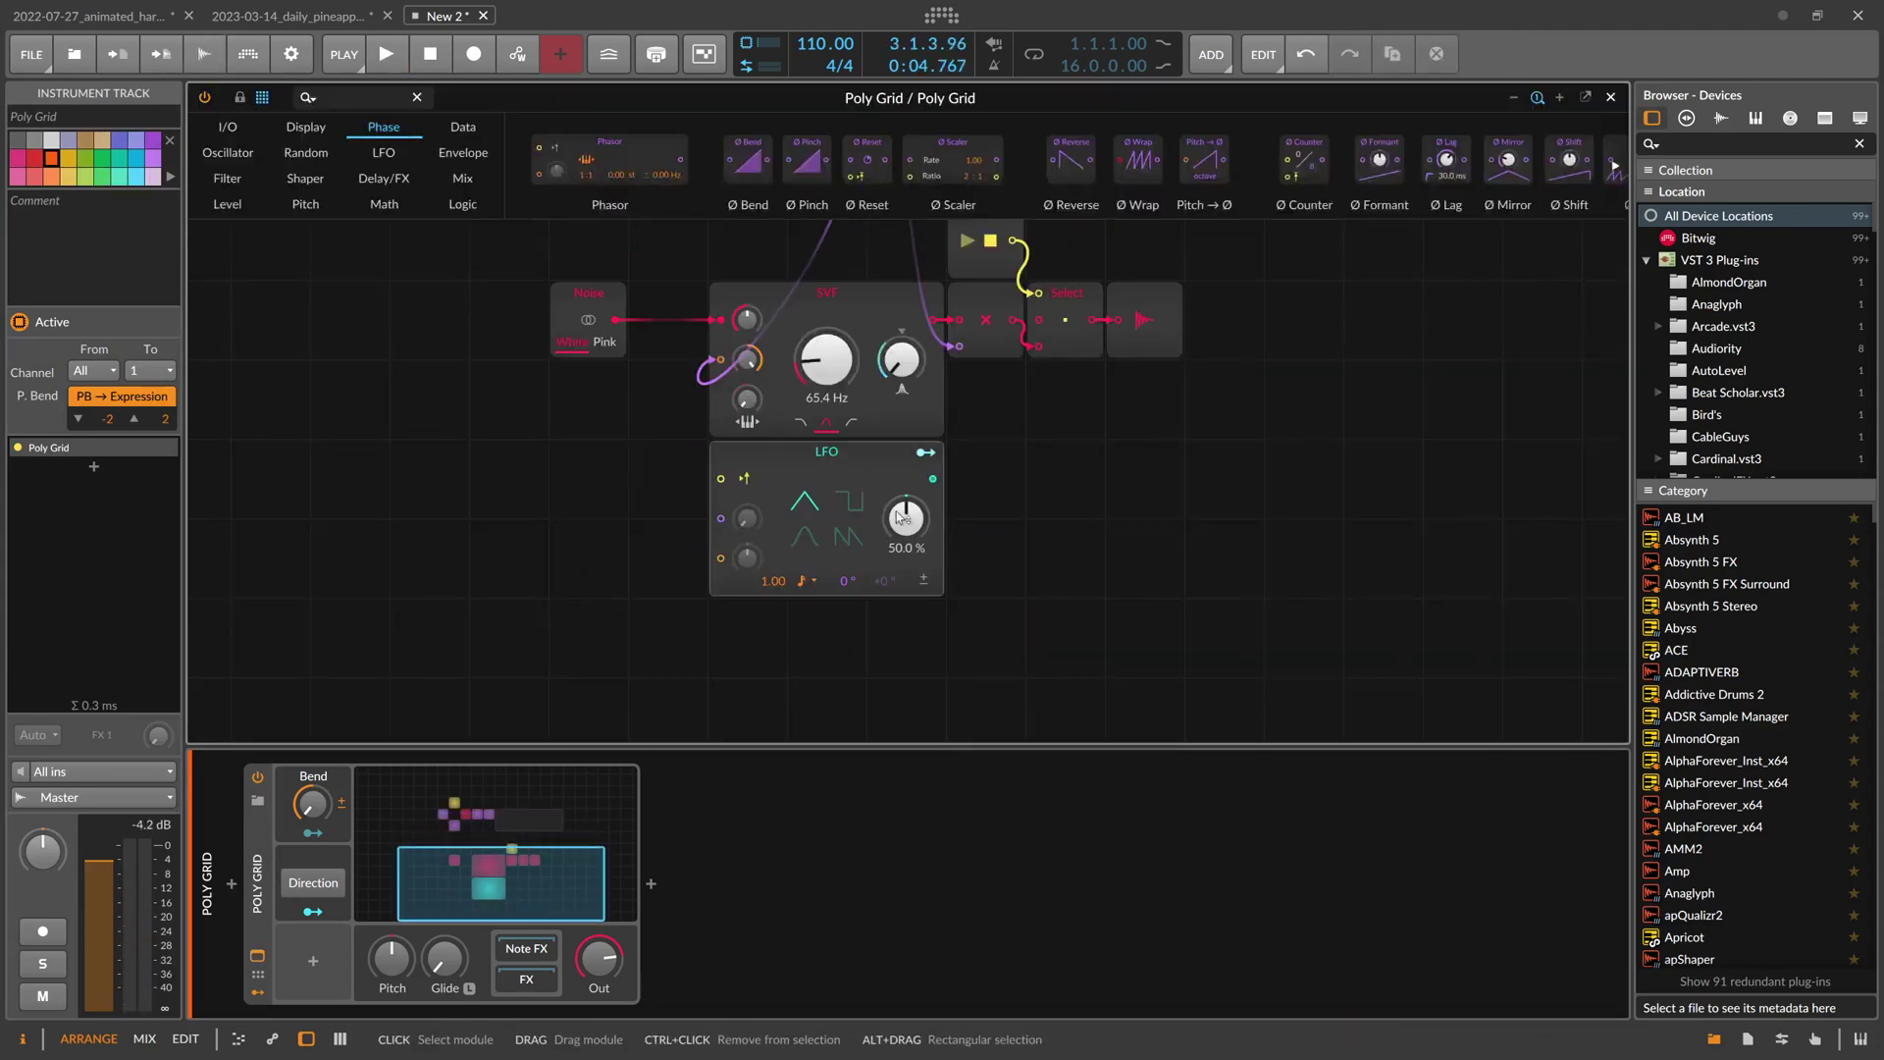
click(854, 464)
key(ctrl+d)
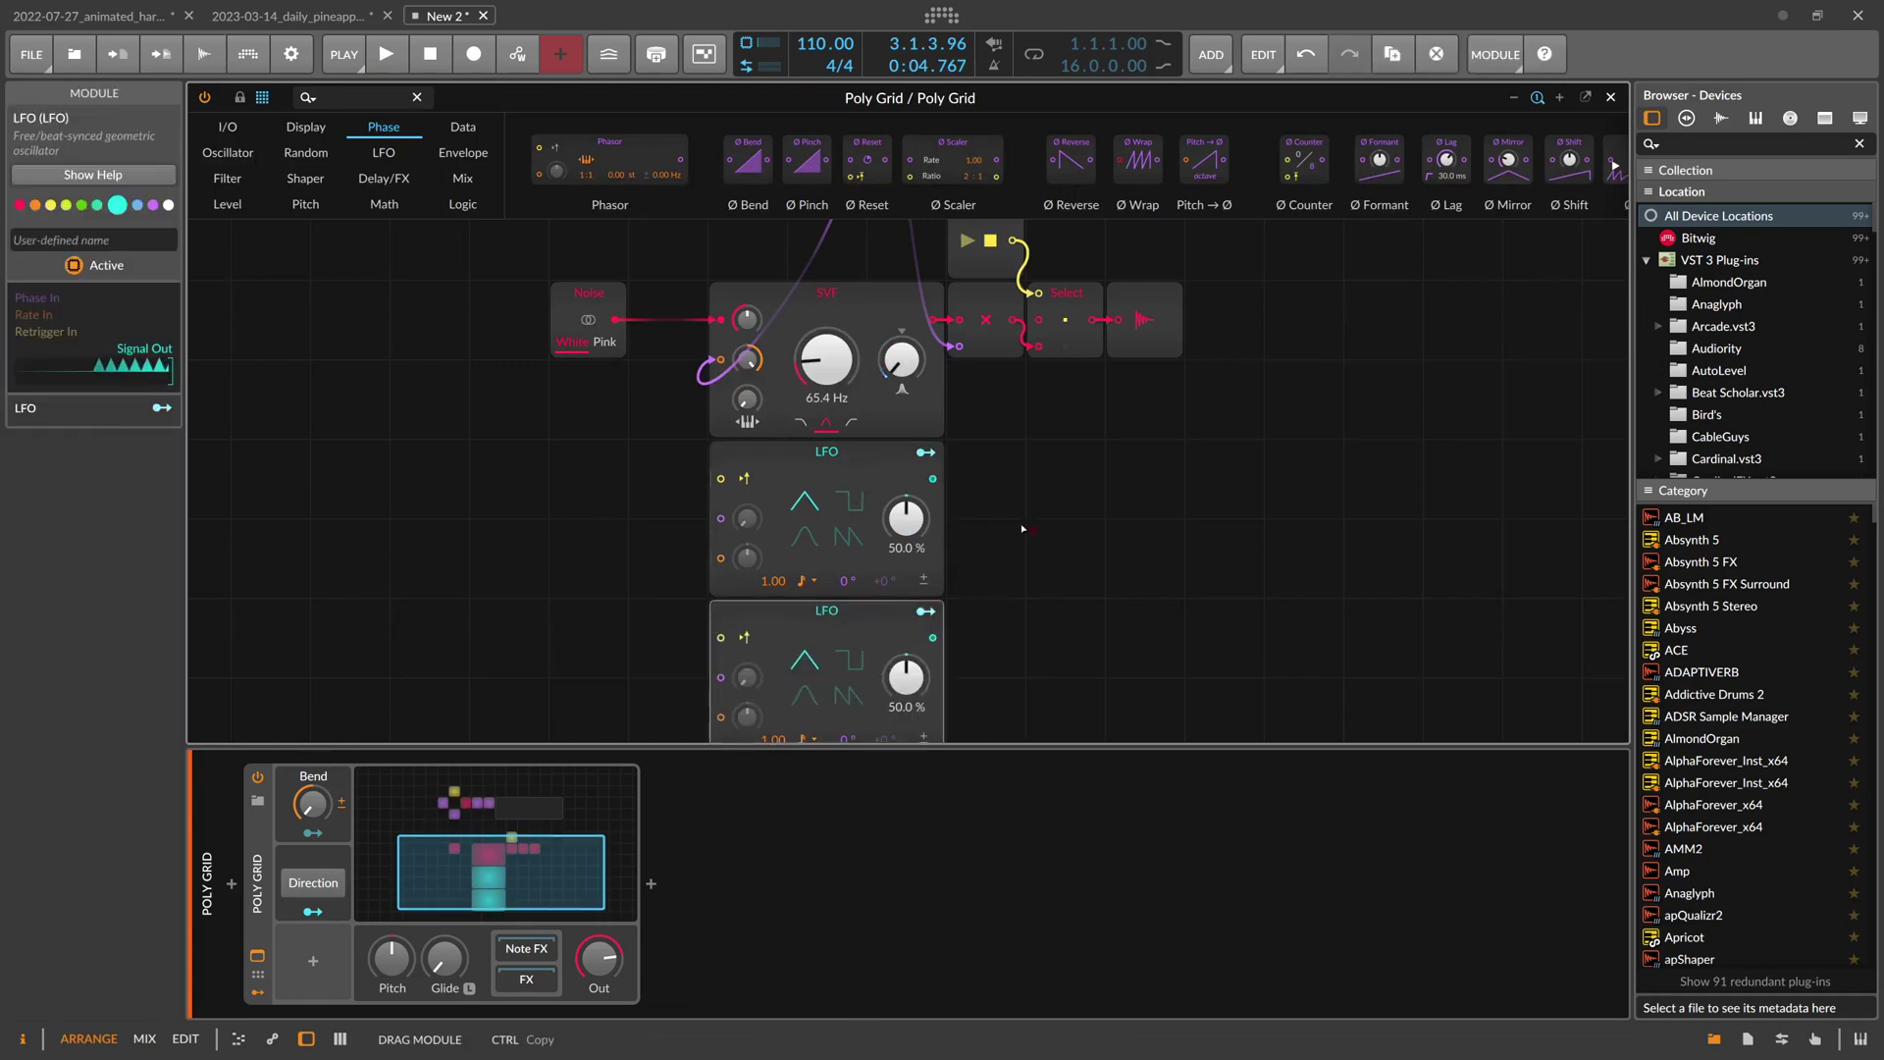
drag(1021, 529, 1004, 466)
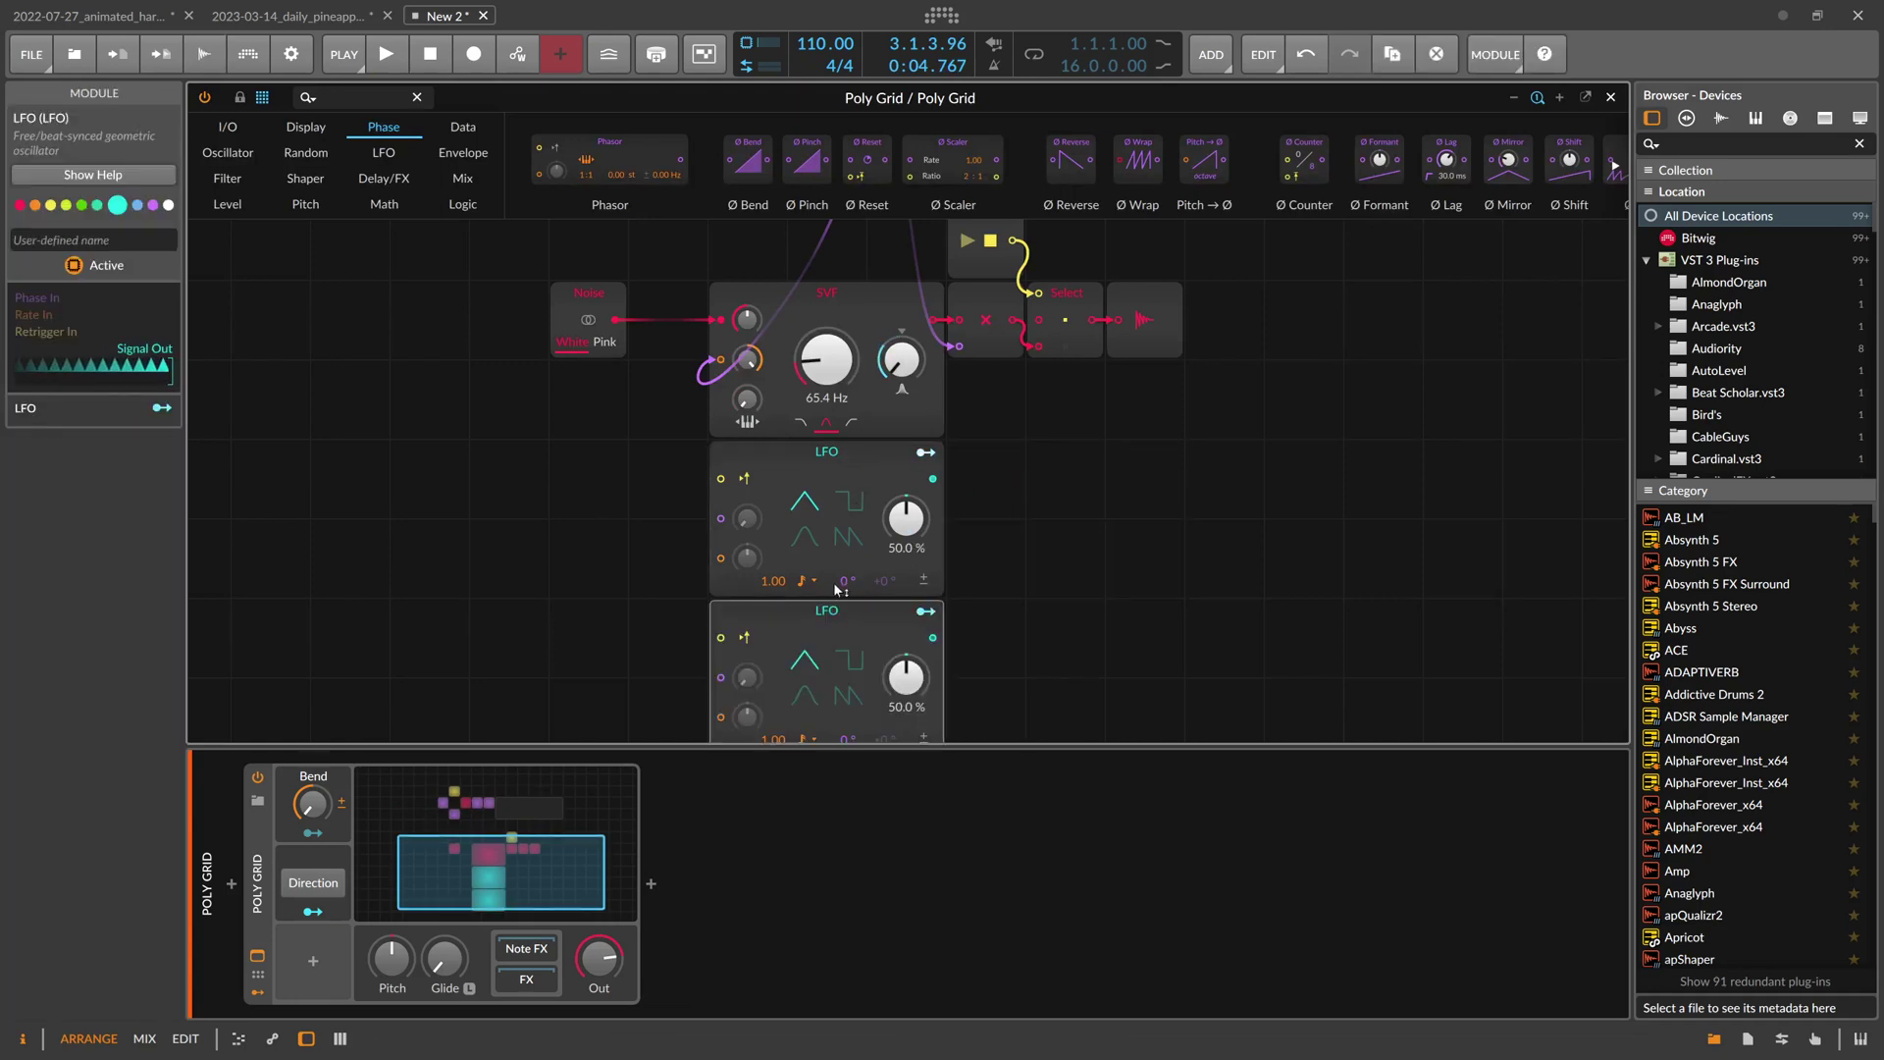
drag(839, 616, 1074, 481)
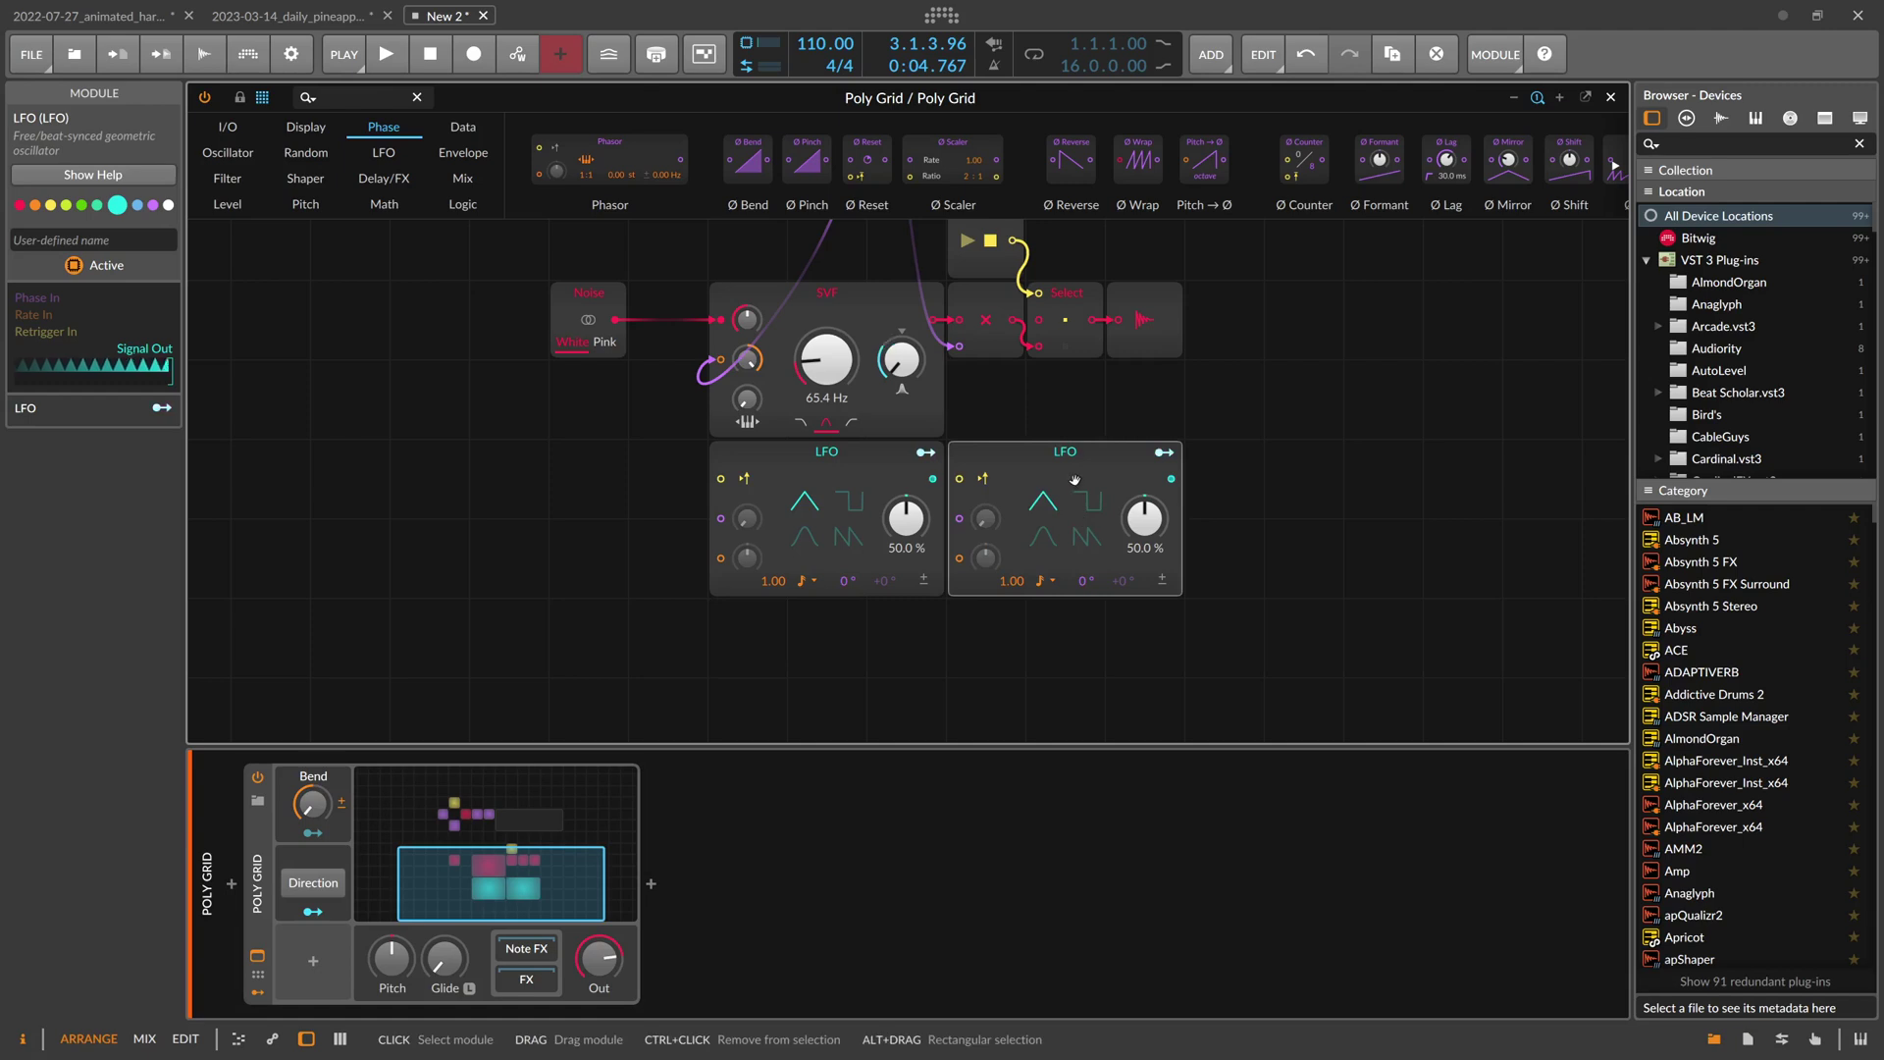
Modulate the SVF's cutoff from the second LFO with an amount of 25.00
click(1164, 453)
drag(825, 359, 825, 321)
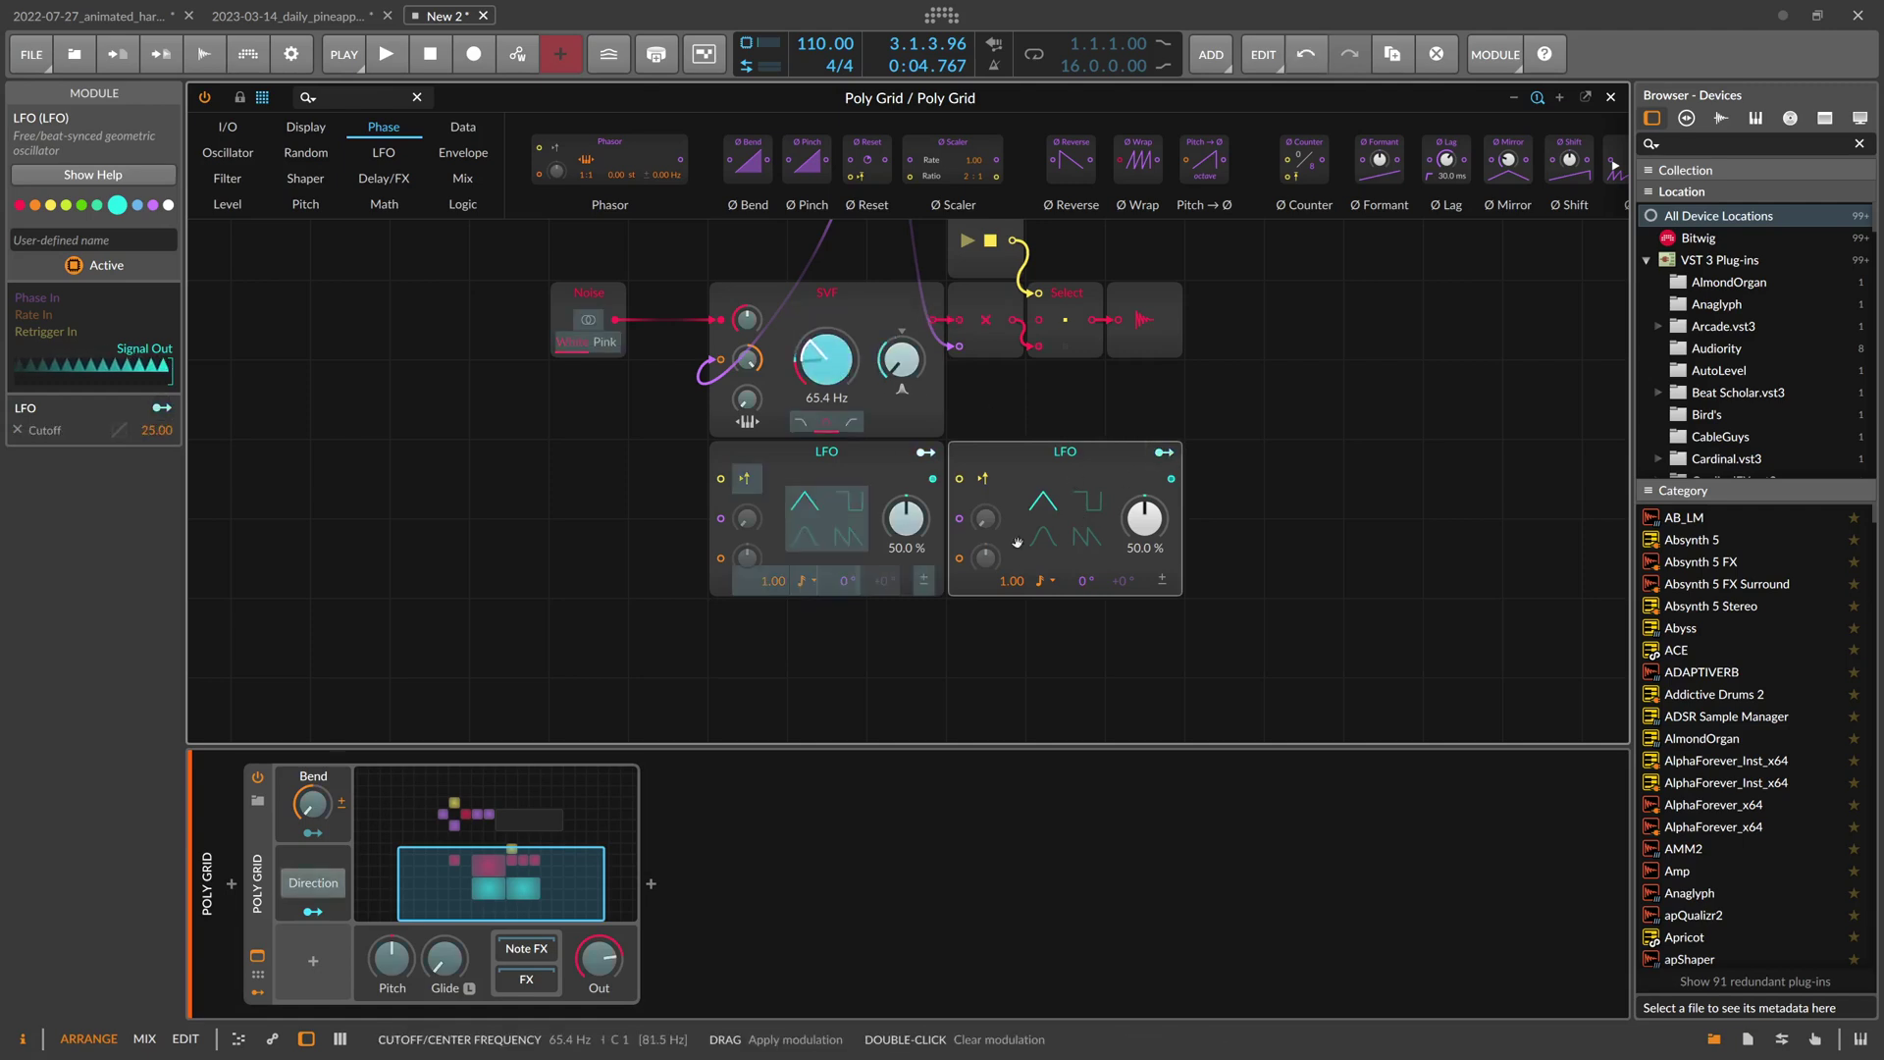
click(1040, 581)
click(1097, 726)
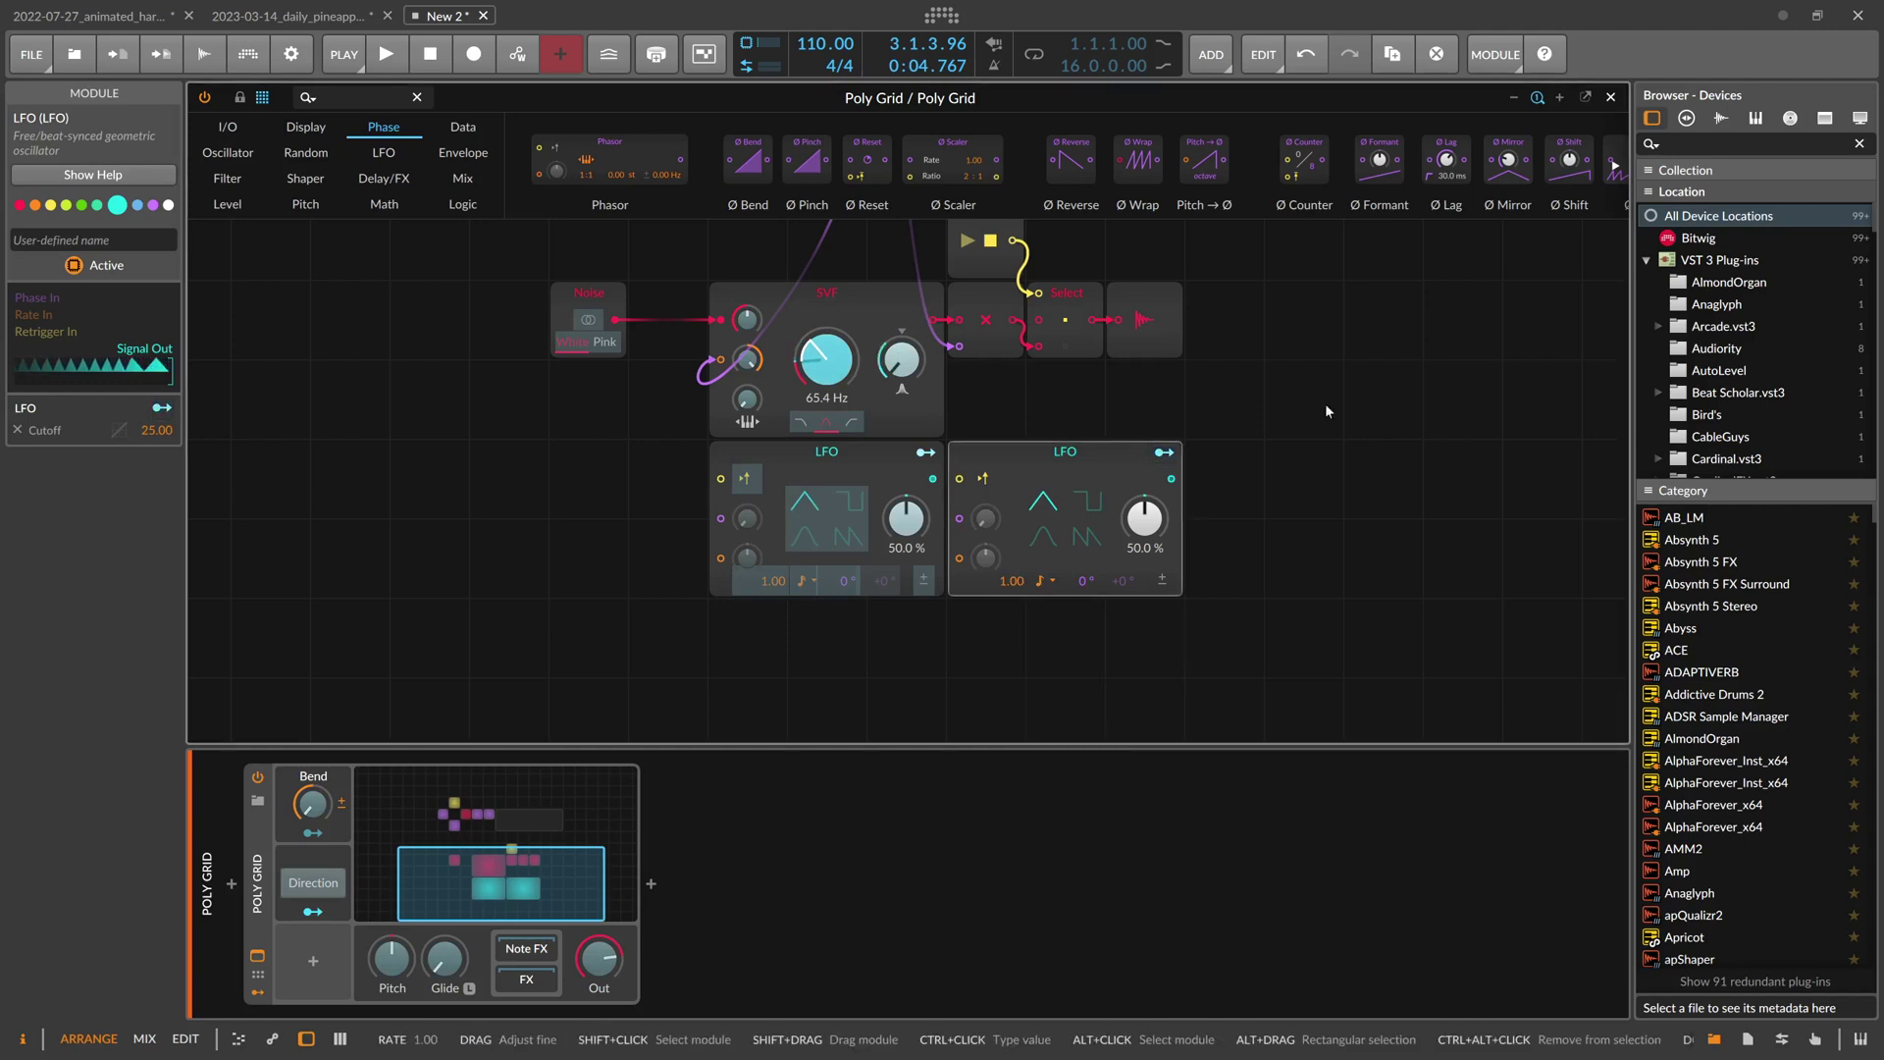
Close the patch editor and play the riser with both LFO modulations from bar 1 to just past bar 3
click(1610, 97)
key(space)
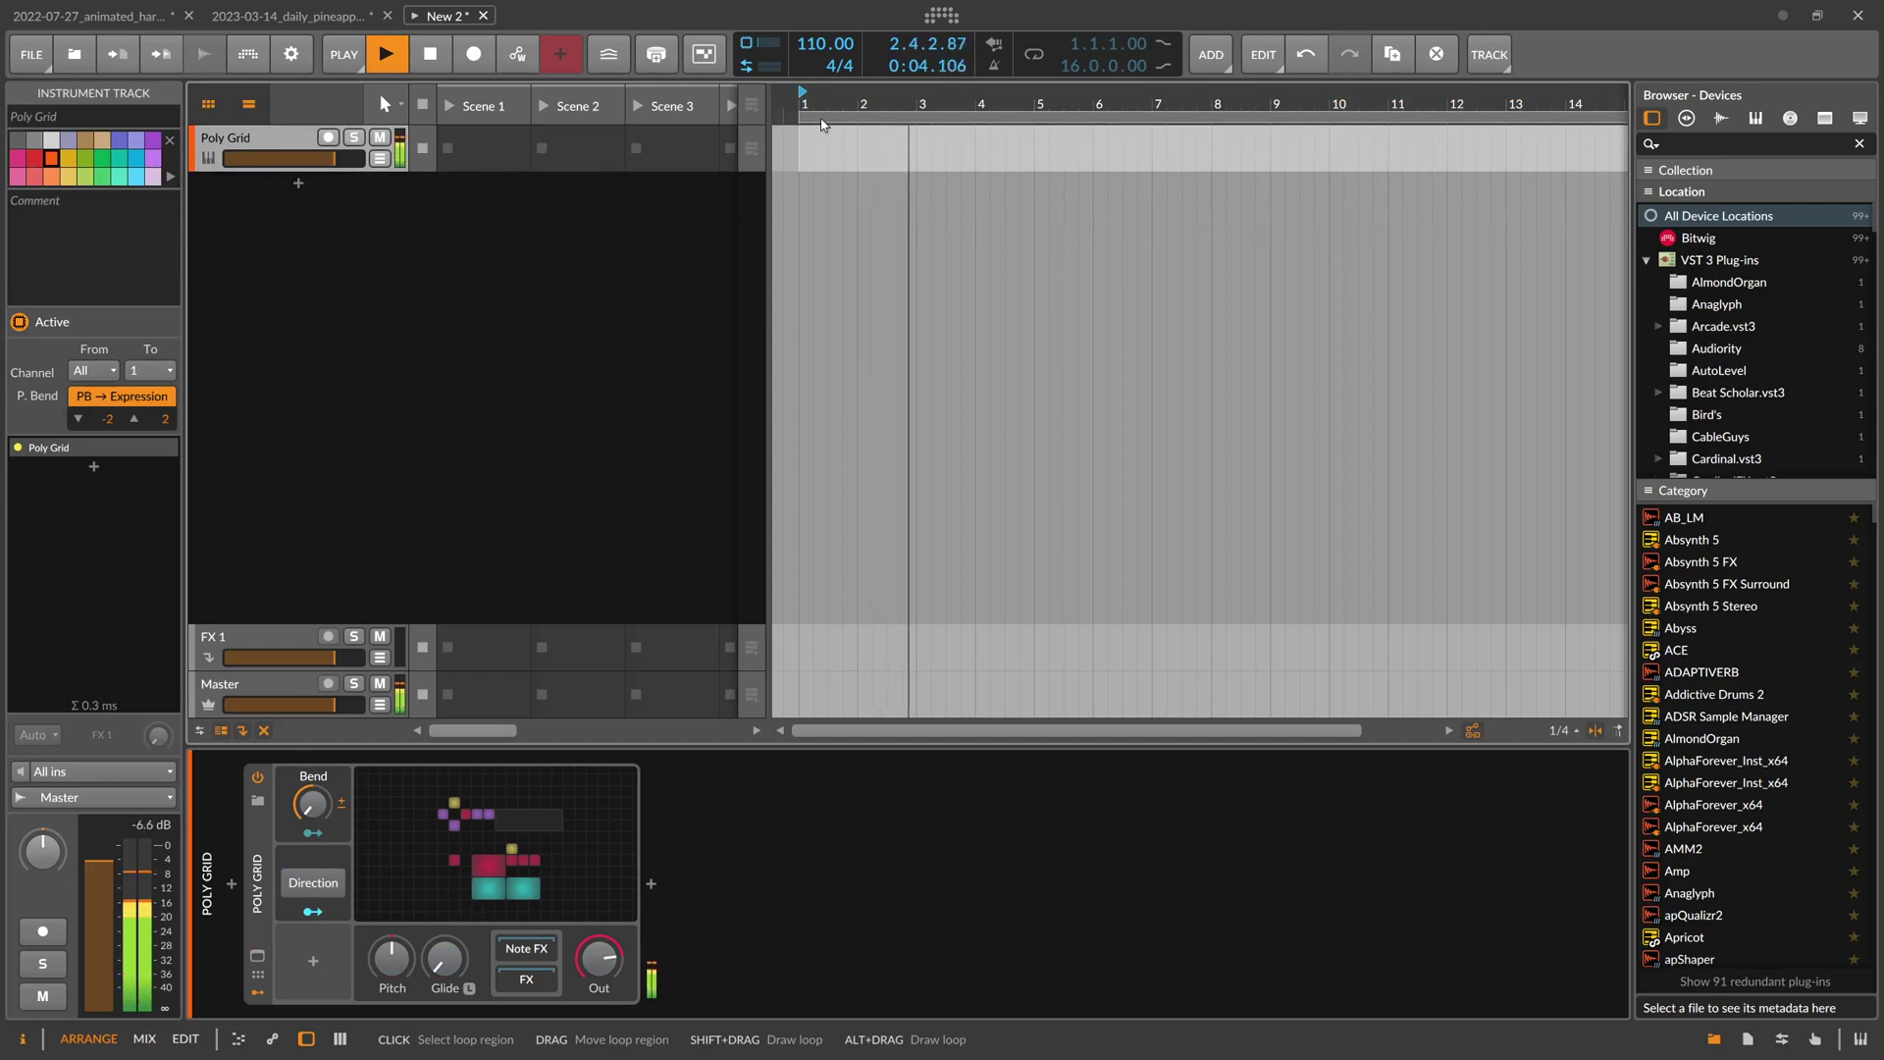
key(space)
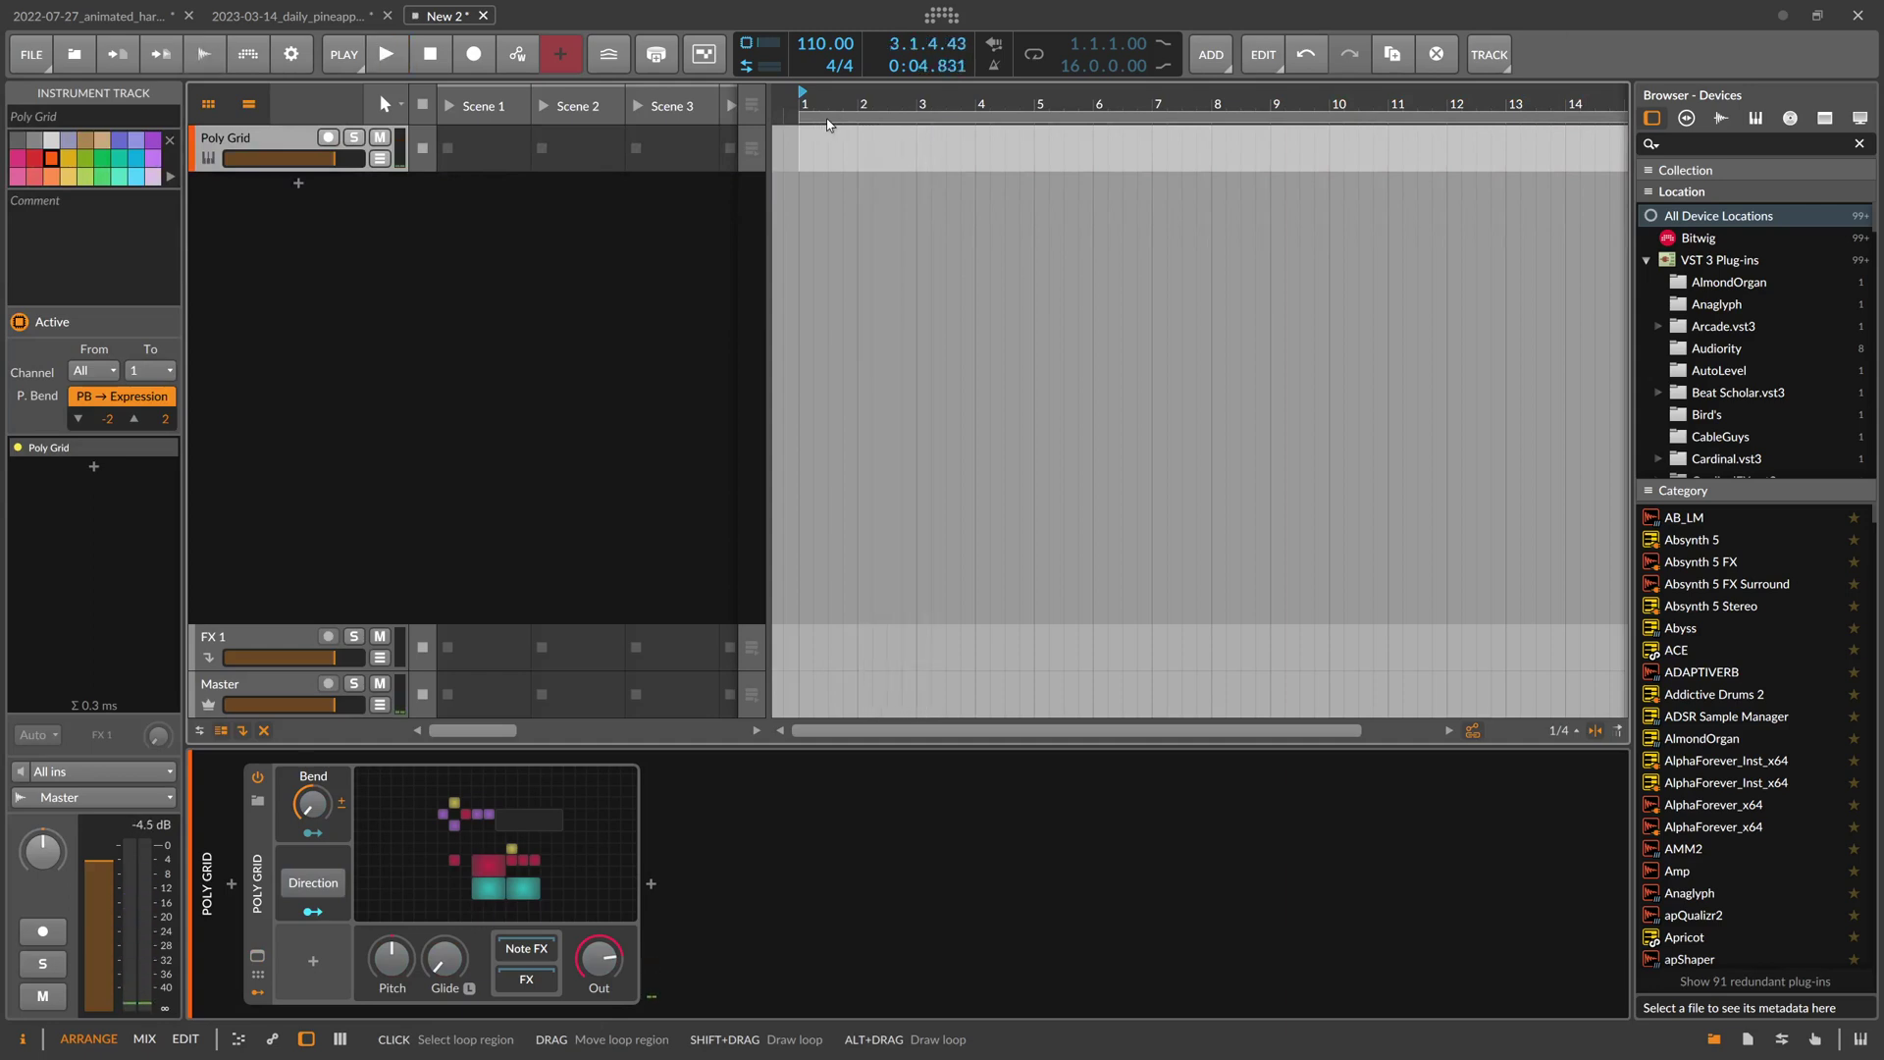
In the Poly Grid patch, add a Trigger module in the free area beside the SVF and connect its output to a new Dice module
click(510, 815)
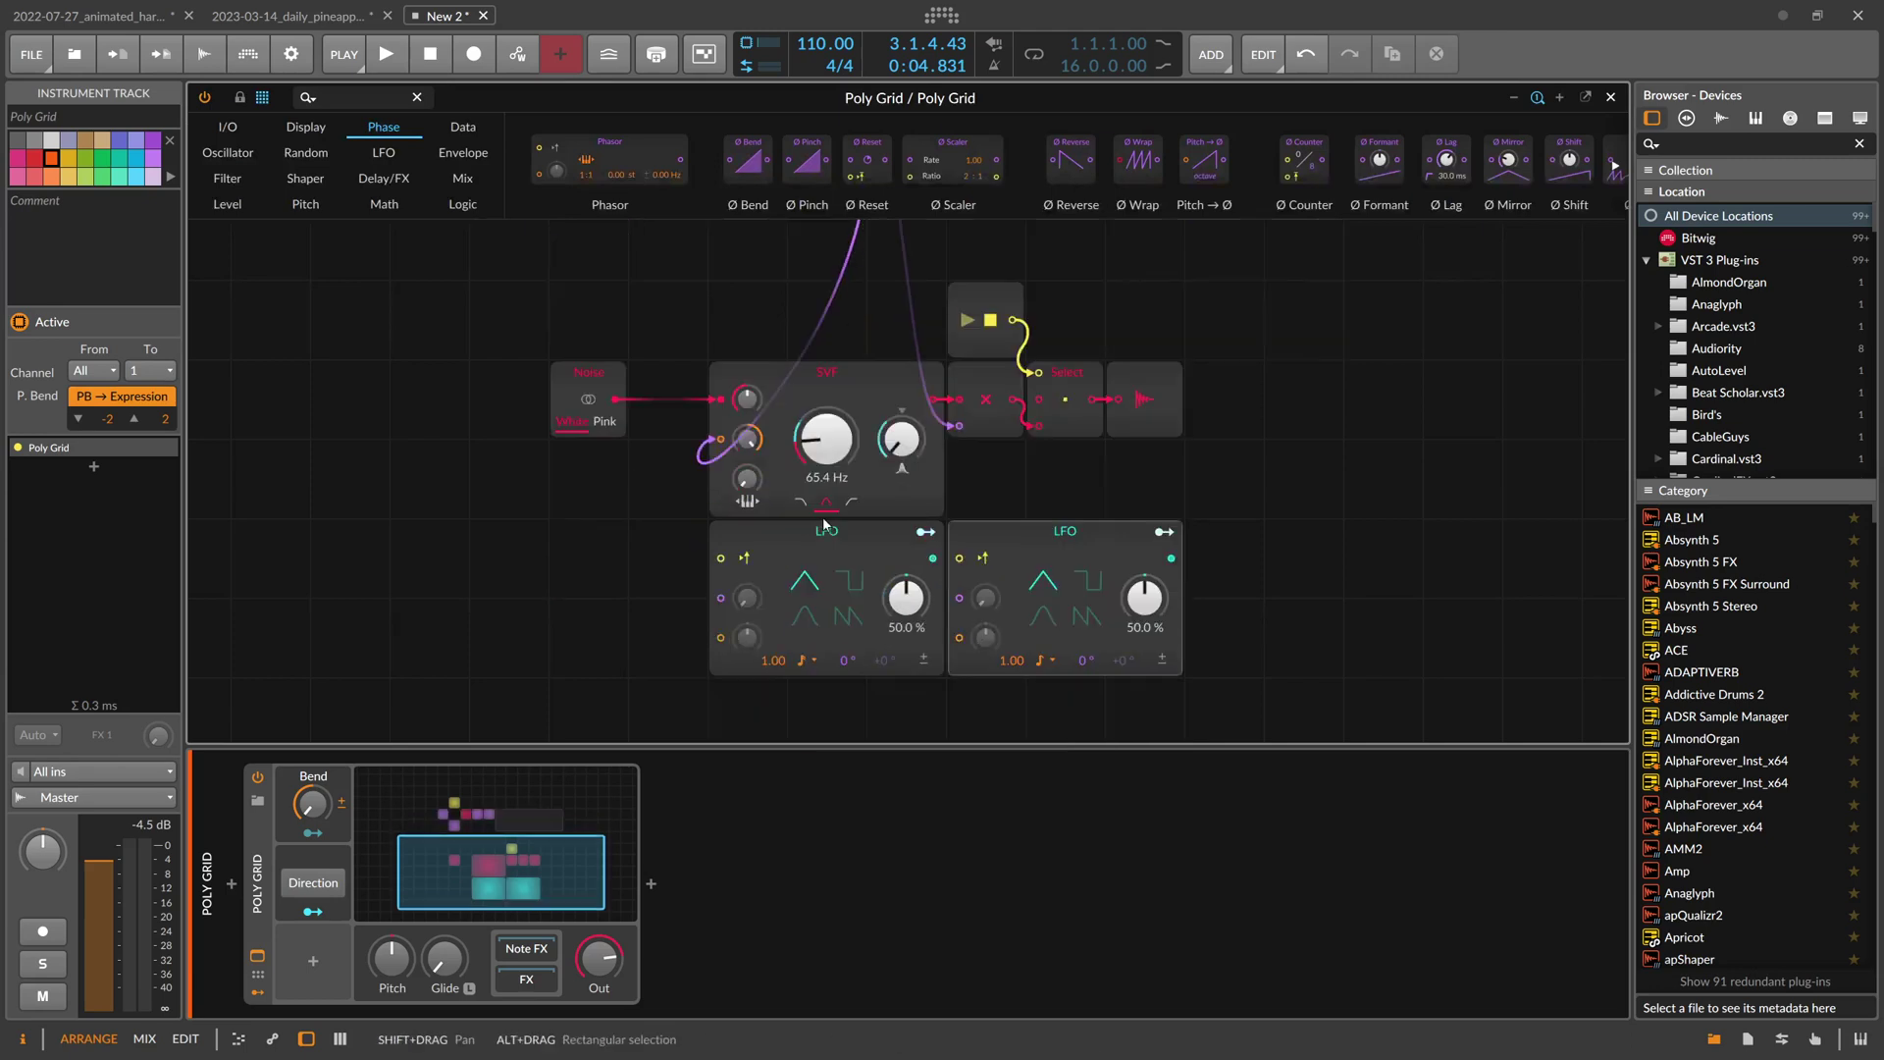
drag(448, 908, 444, 903)
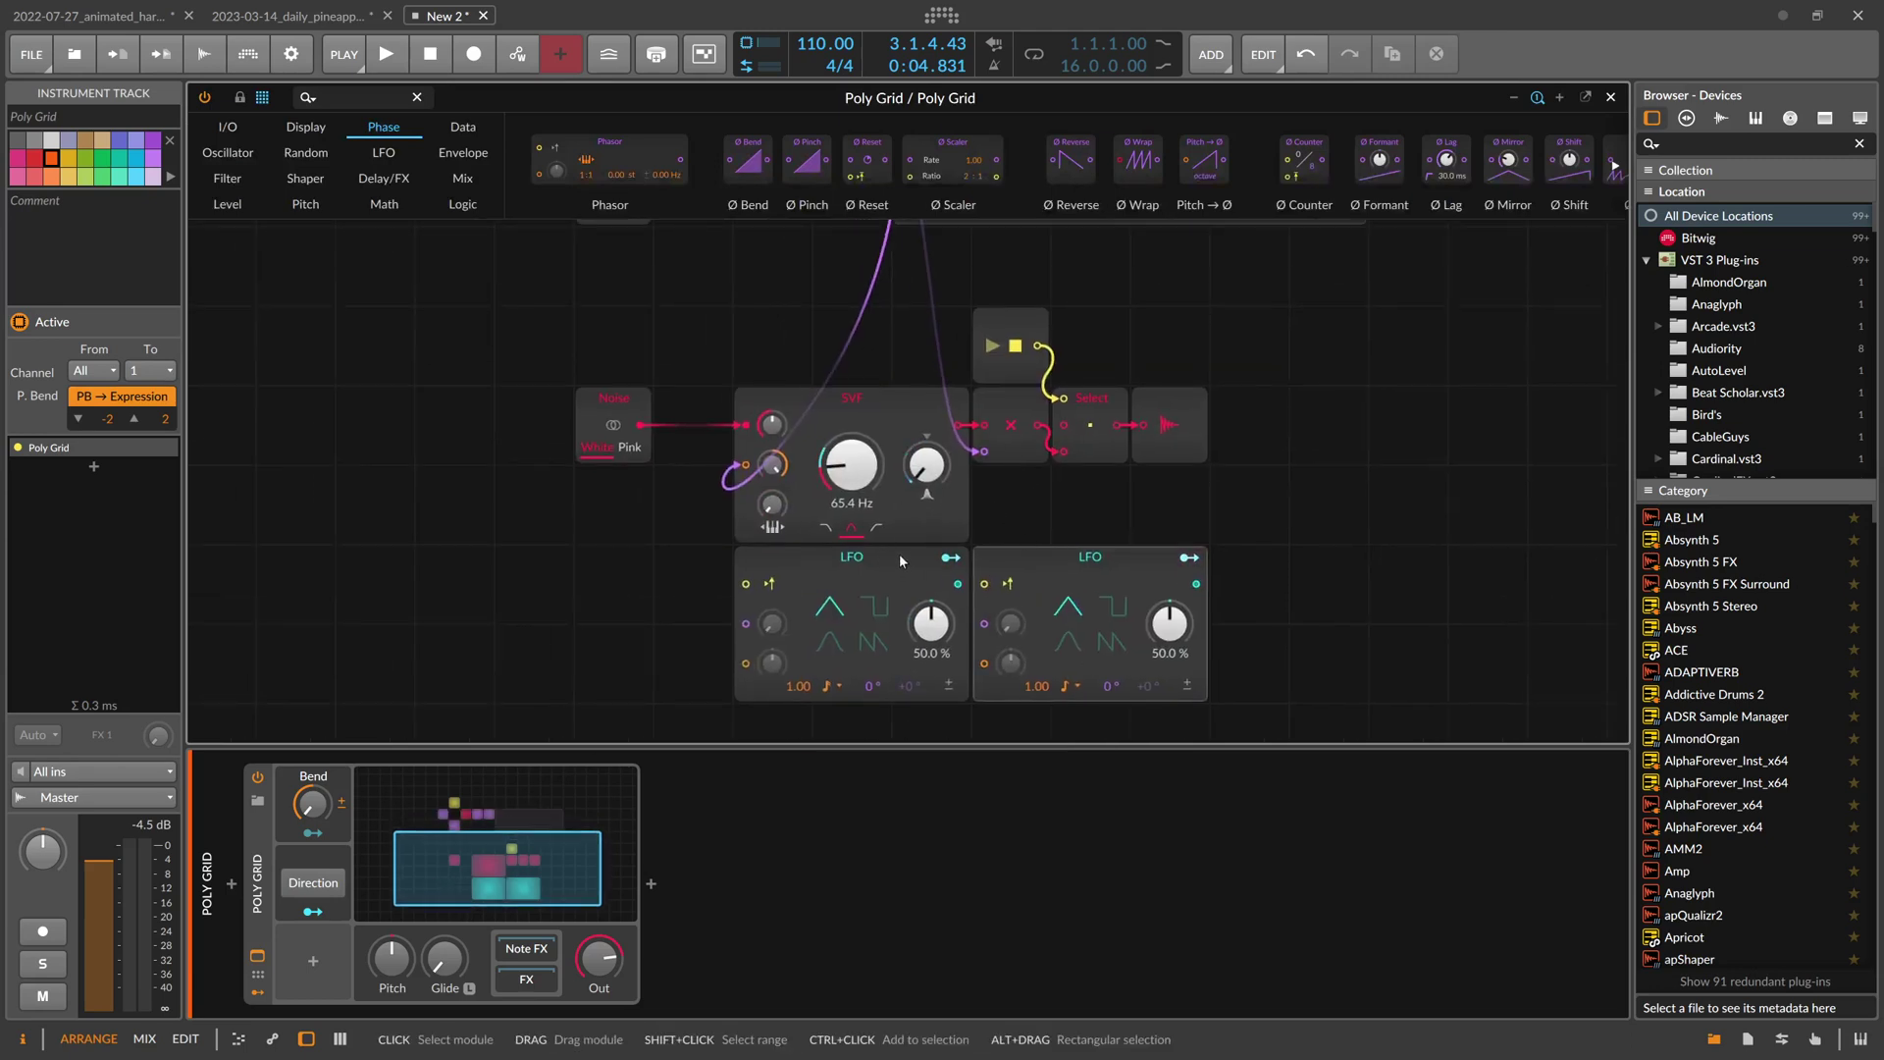
click(359, 98)
text(trigger)
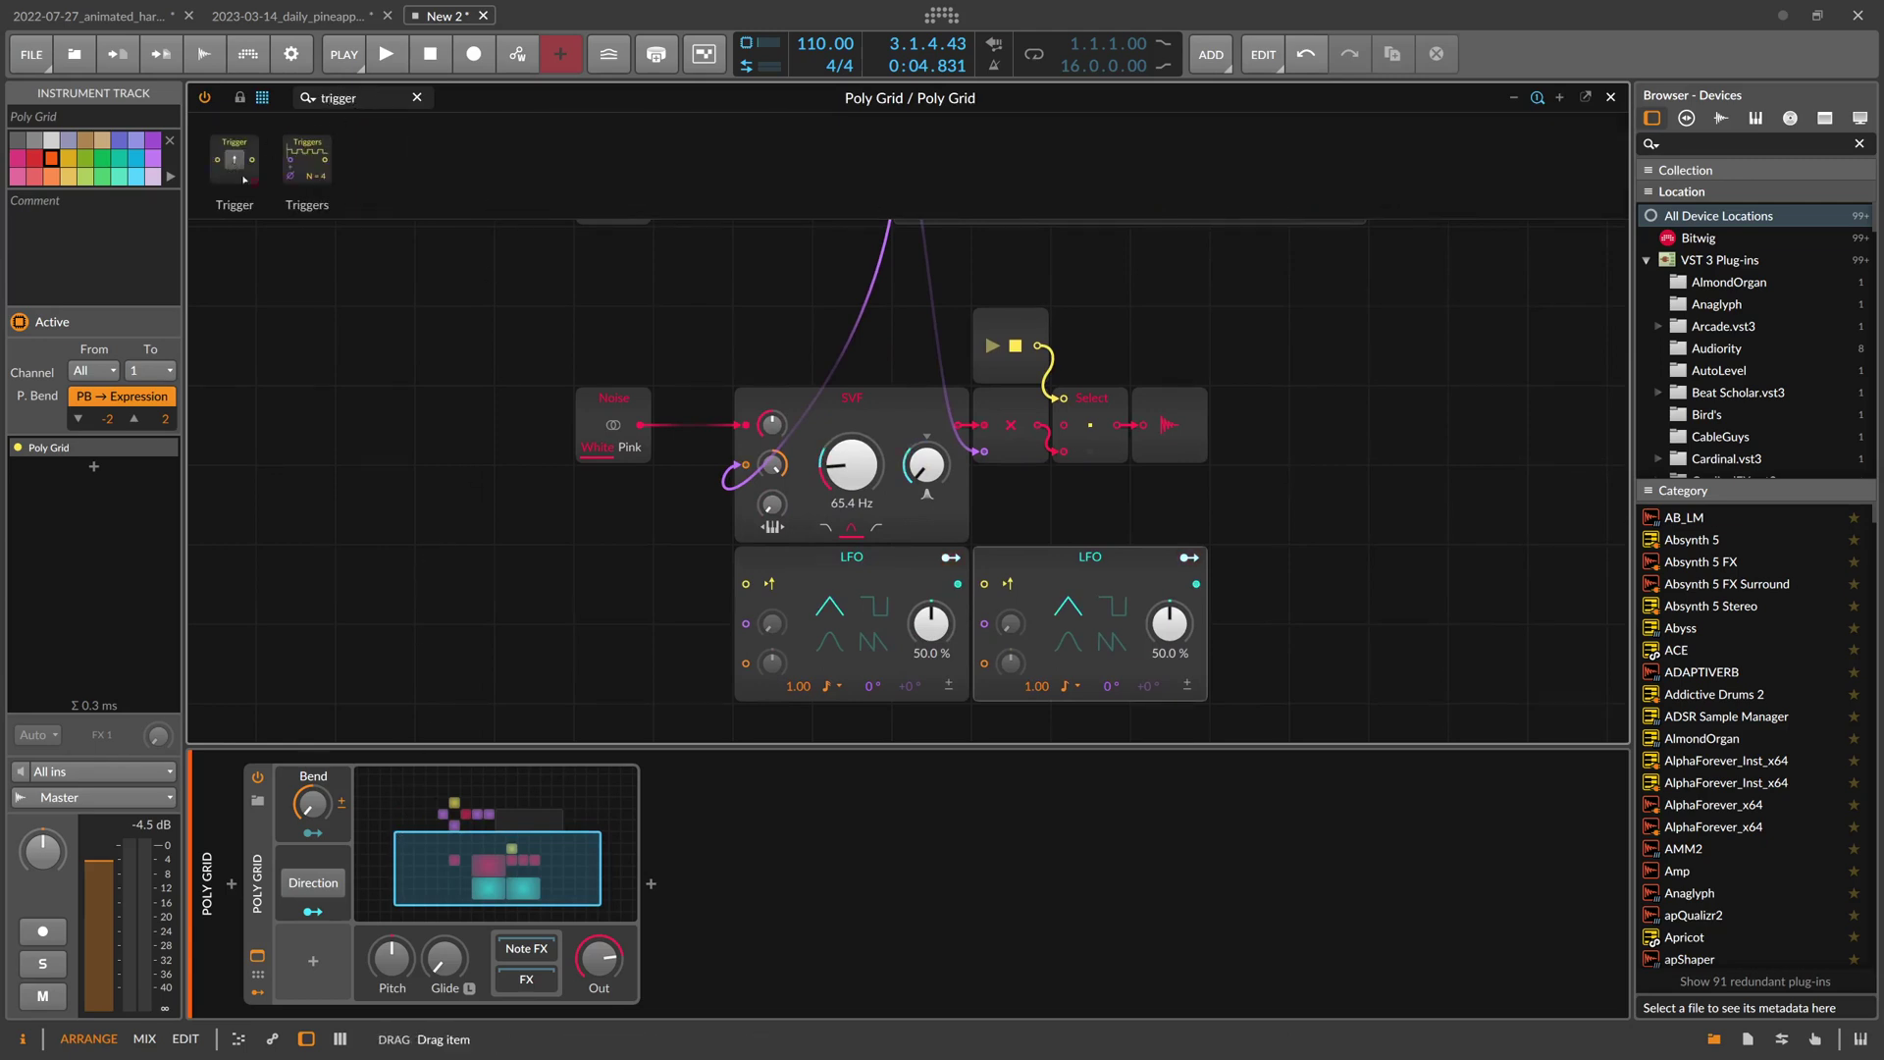
key(Return)
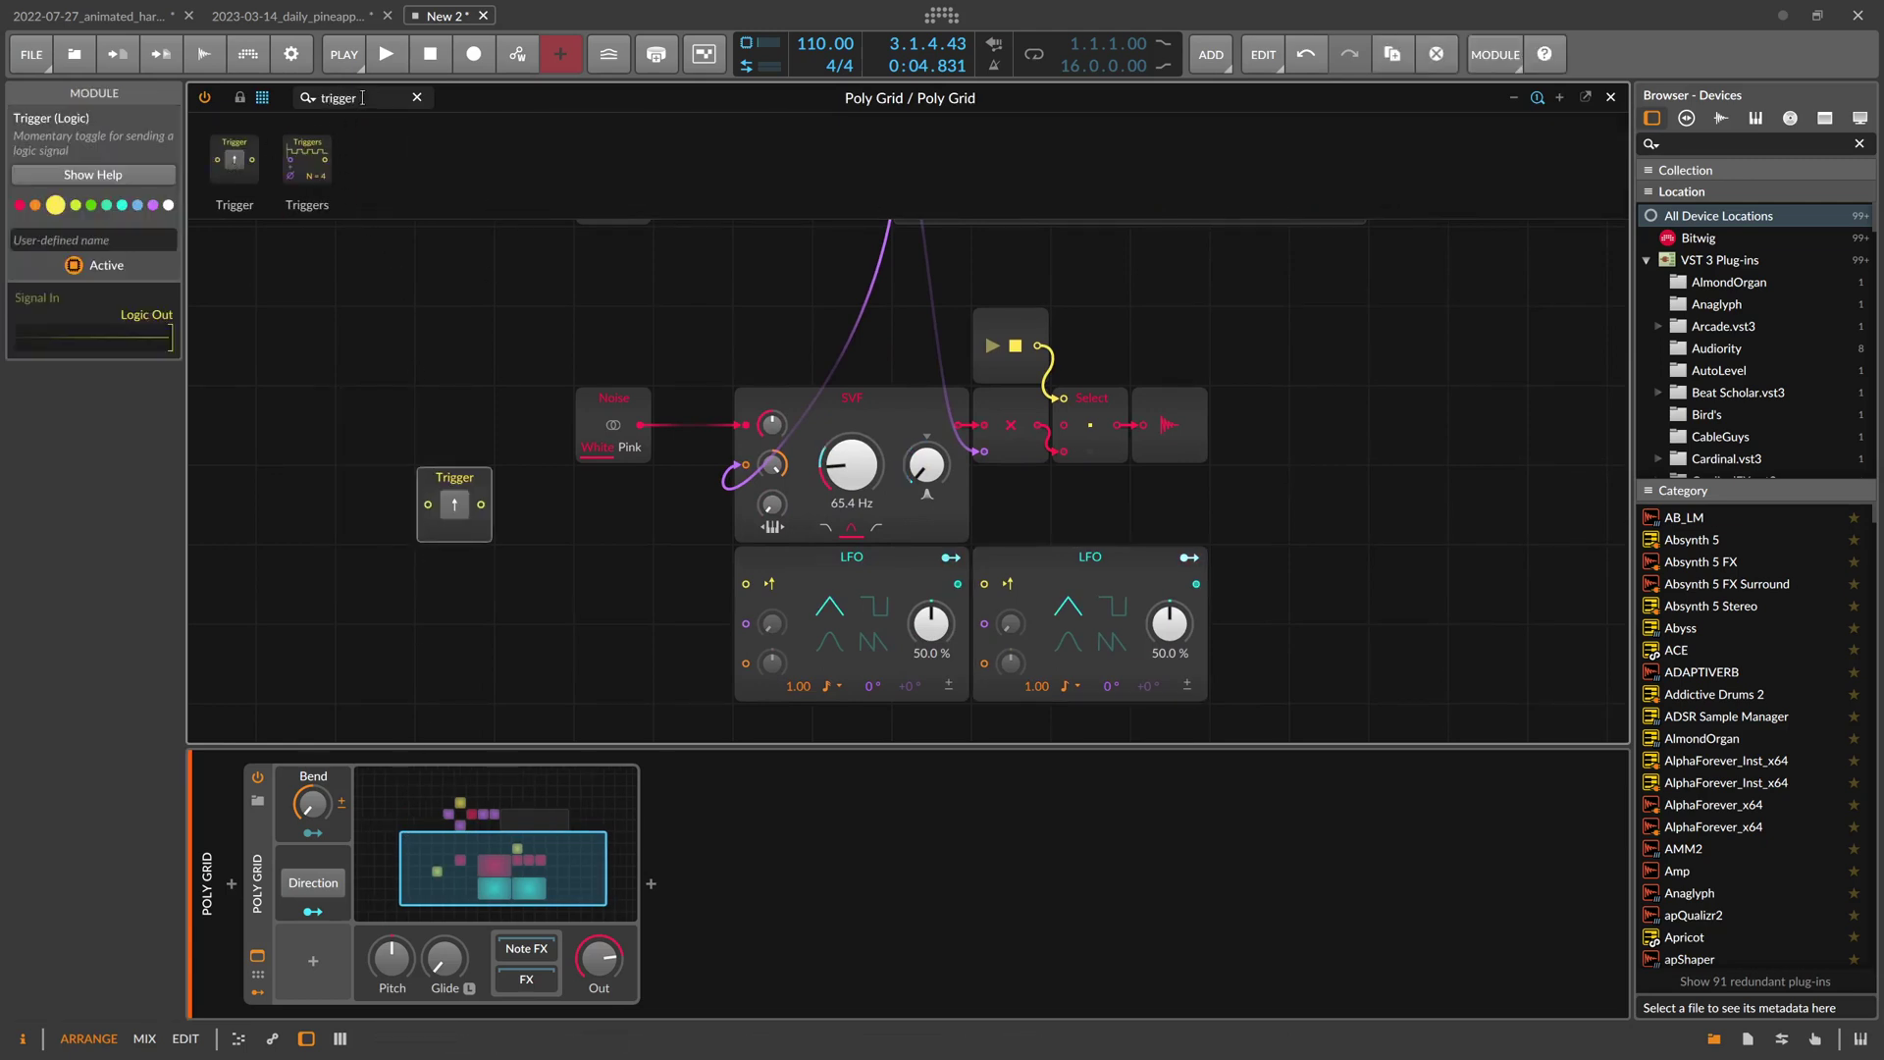
text(dice)
drag(234, 159, 512, 496)
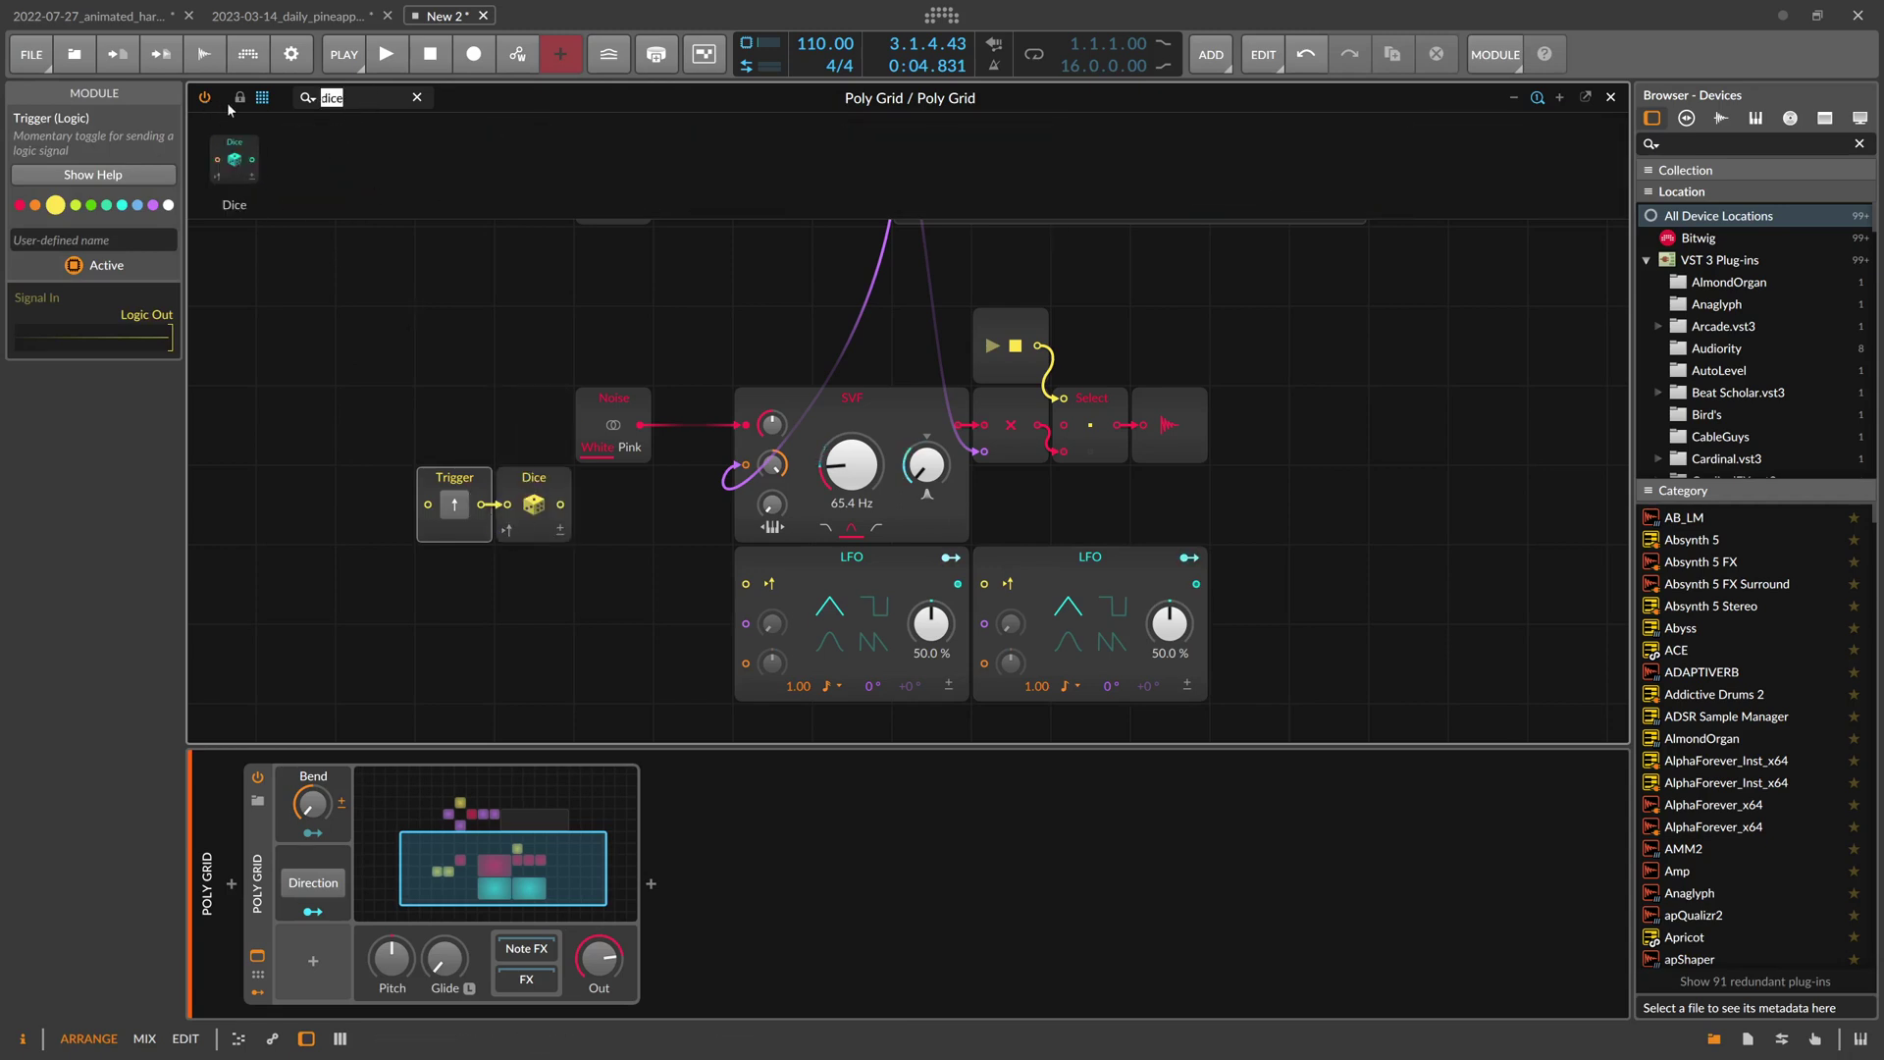
Add a Modulator Out module beside the Dice and feed it from the Dice's output
text(mod)
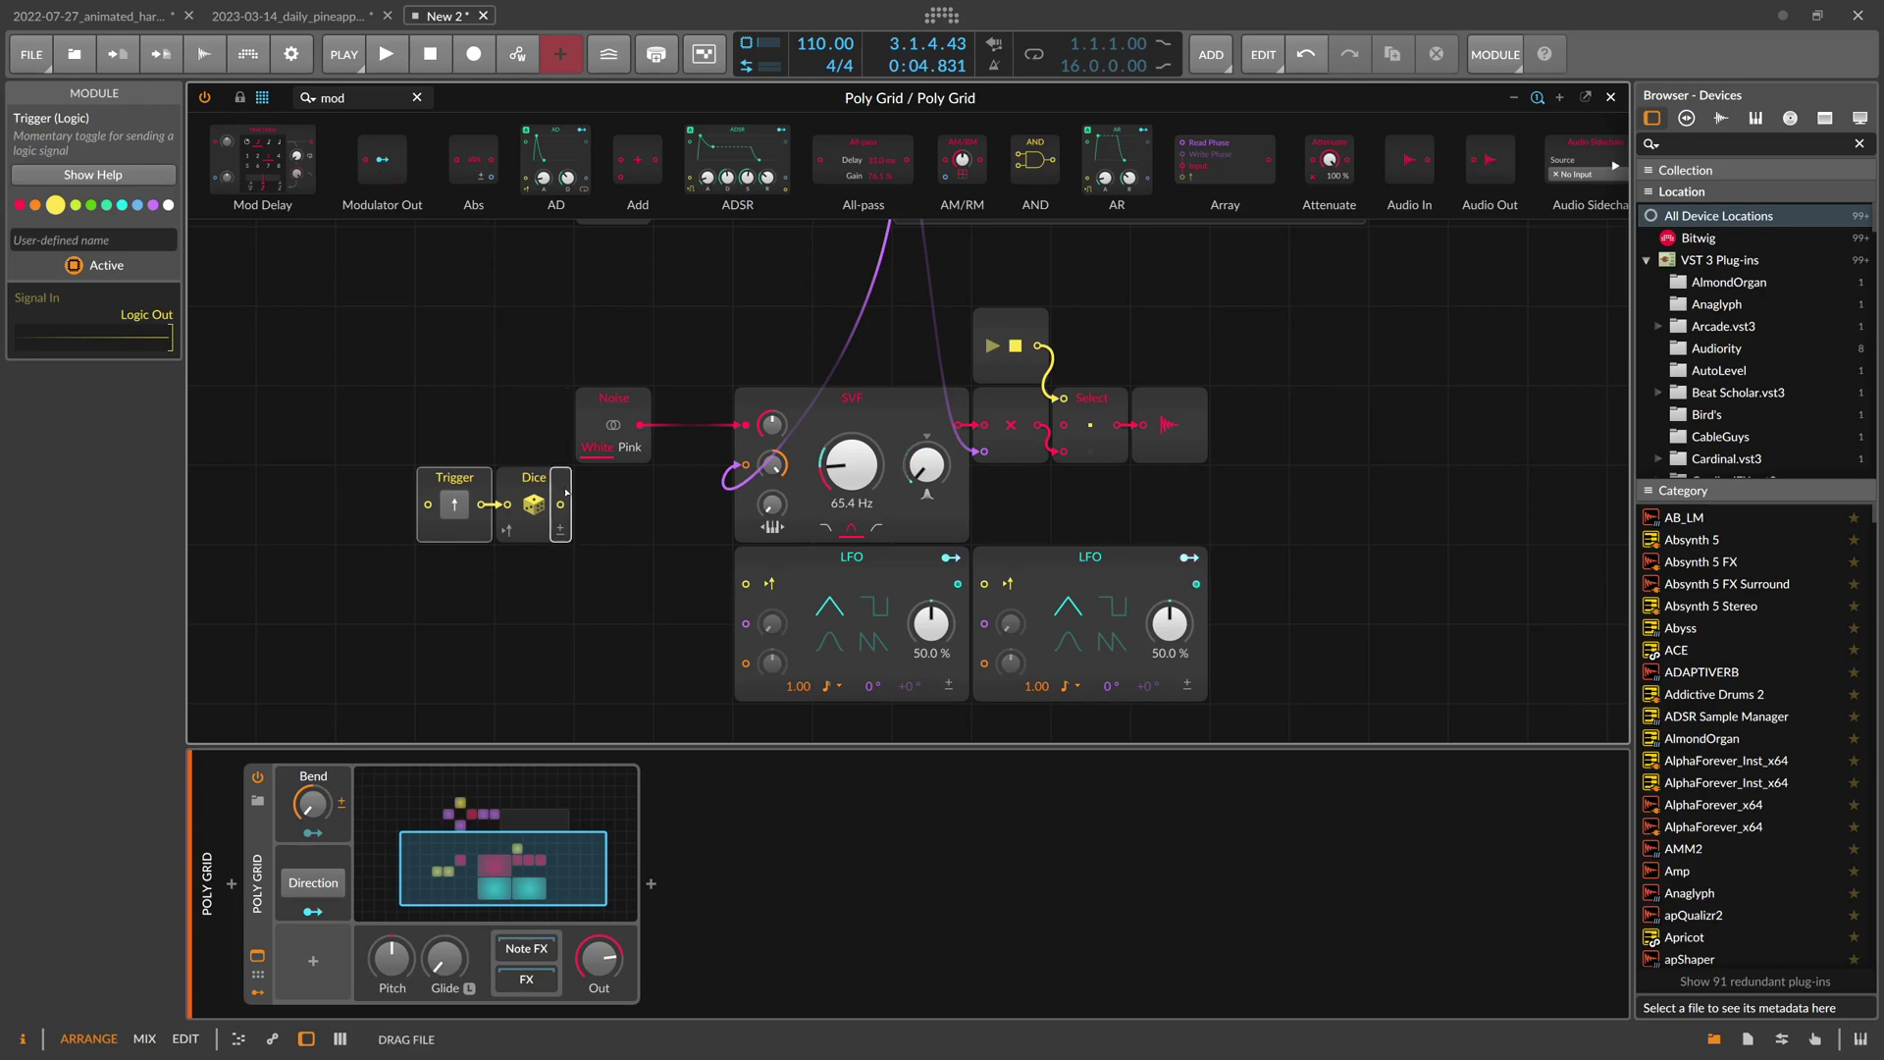
drag(566, 493, 566, 492)
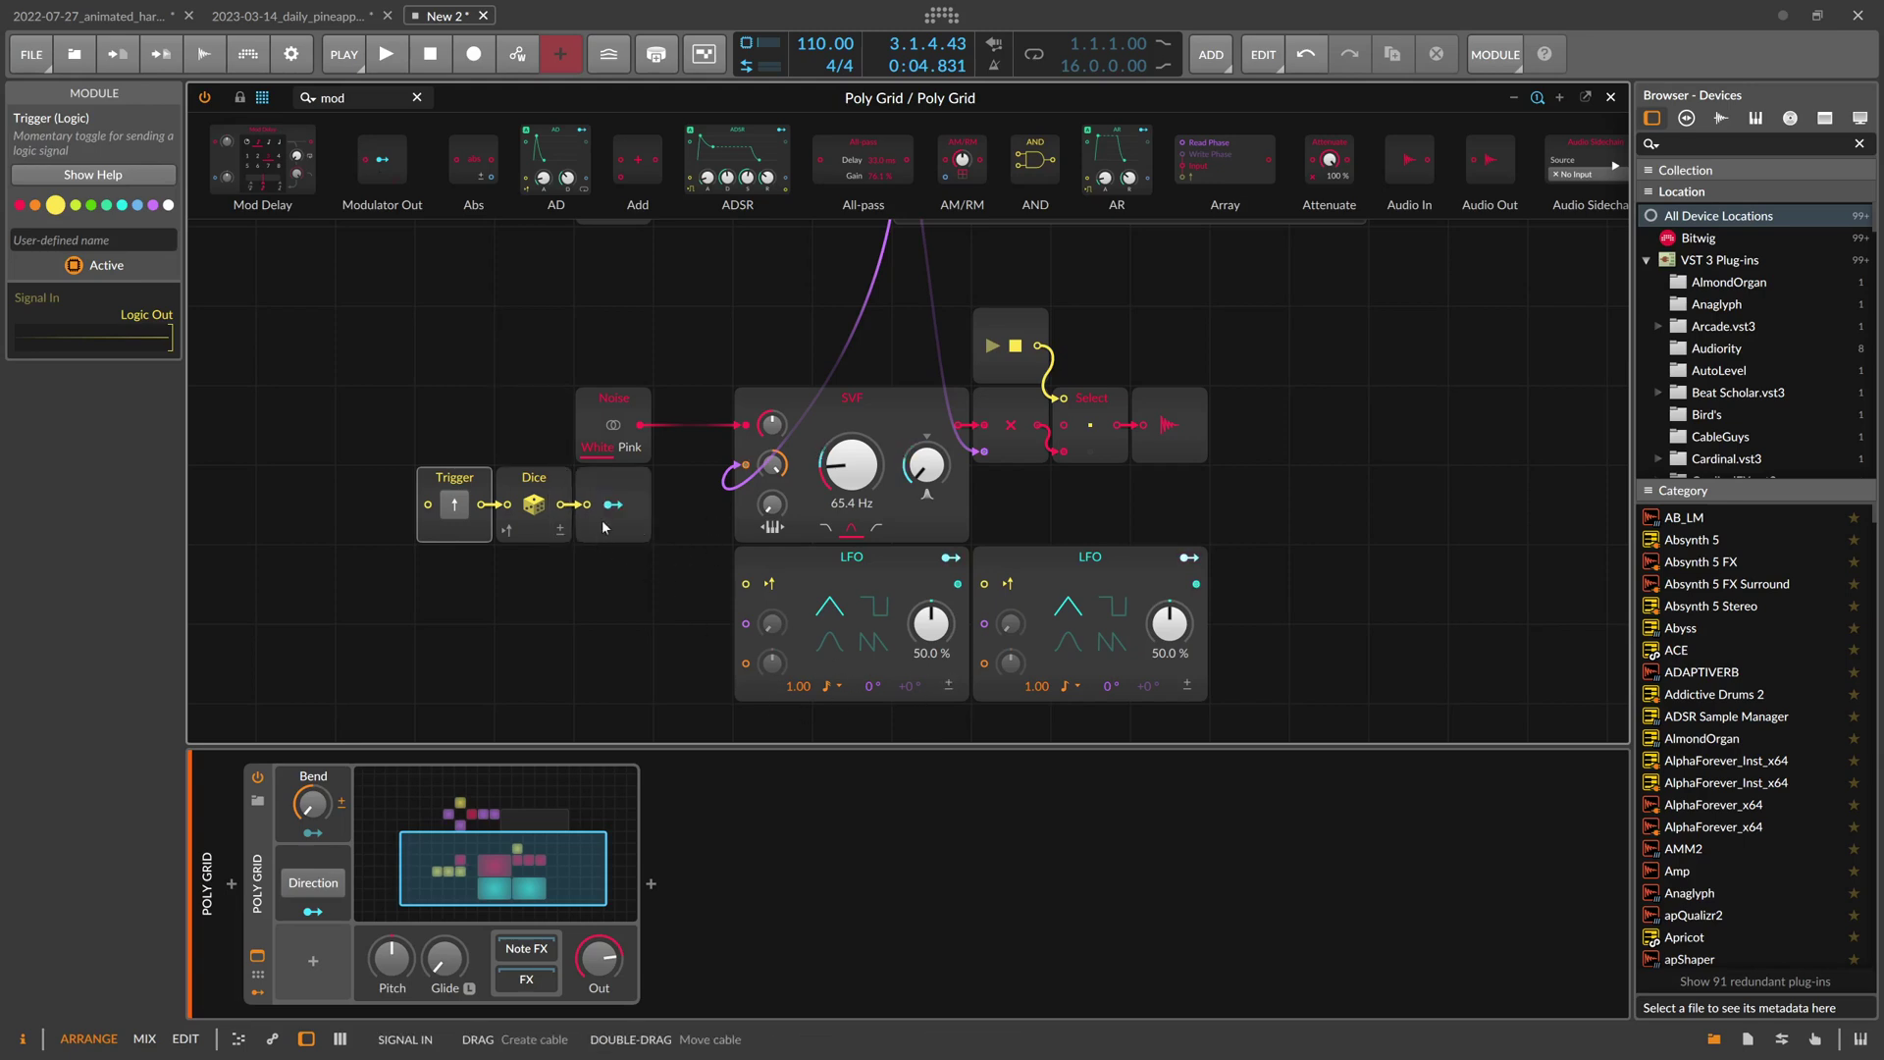
click(610, 506)
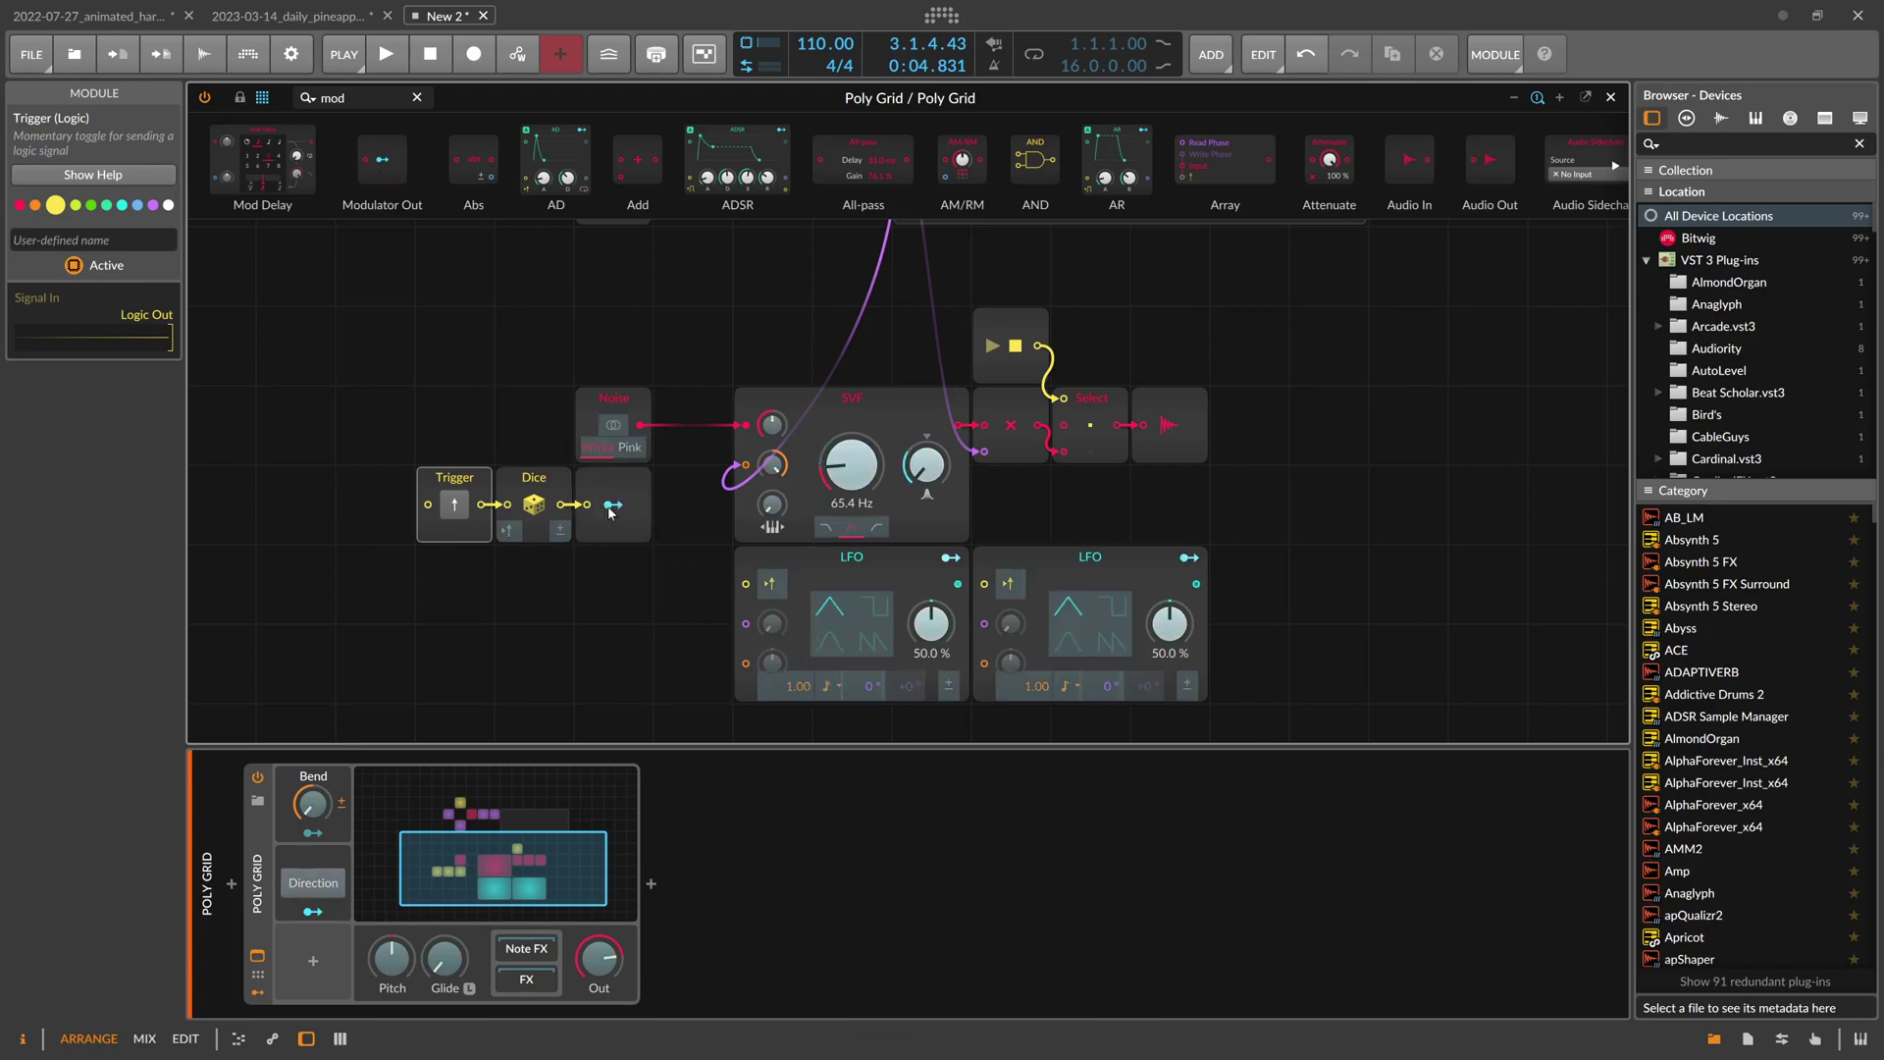
Set the first LFO's timebase to Half note and modulate that timebase from the Dice's Modulator Out
click(832, 686)
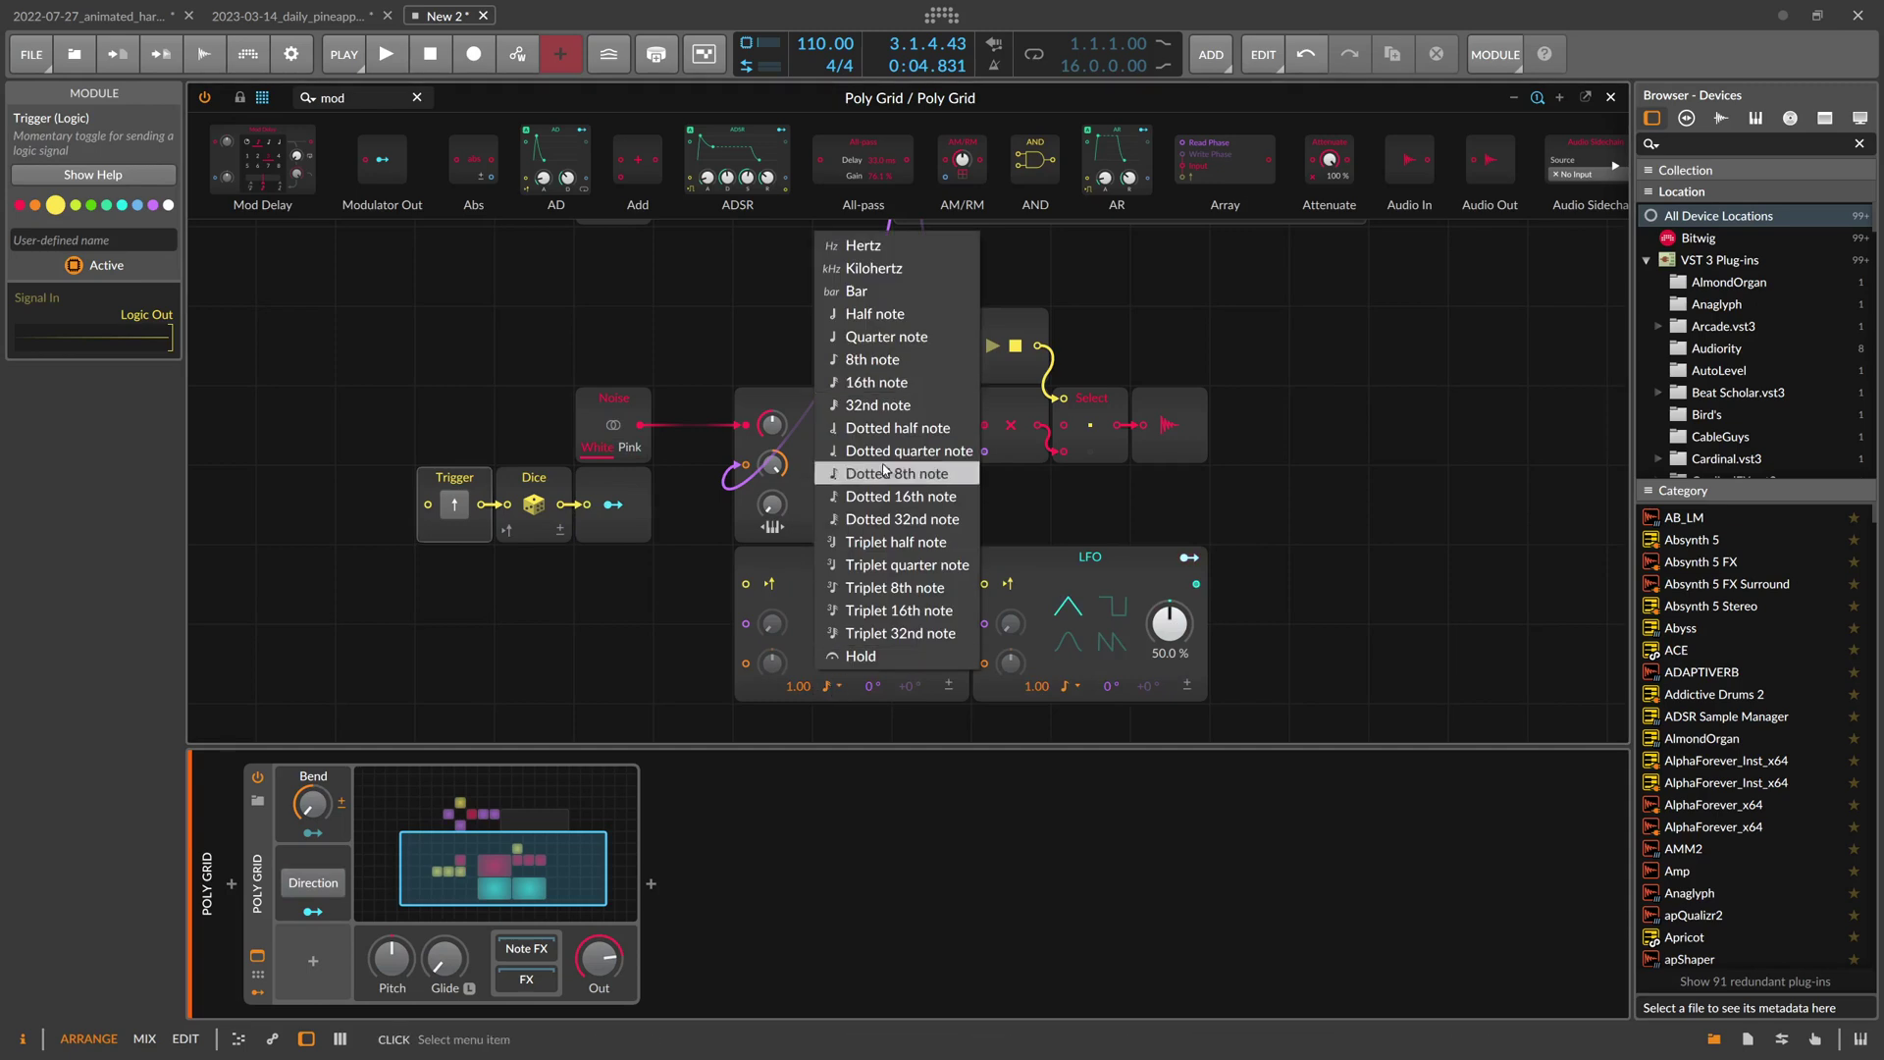
click(899, 316)
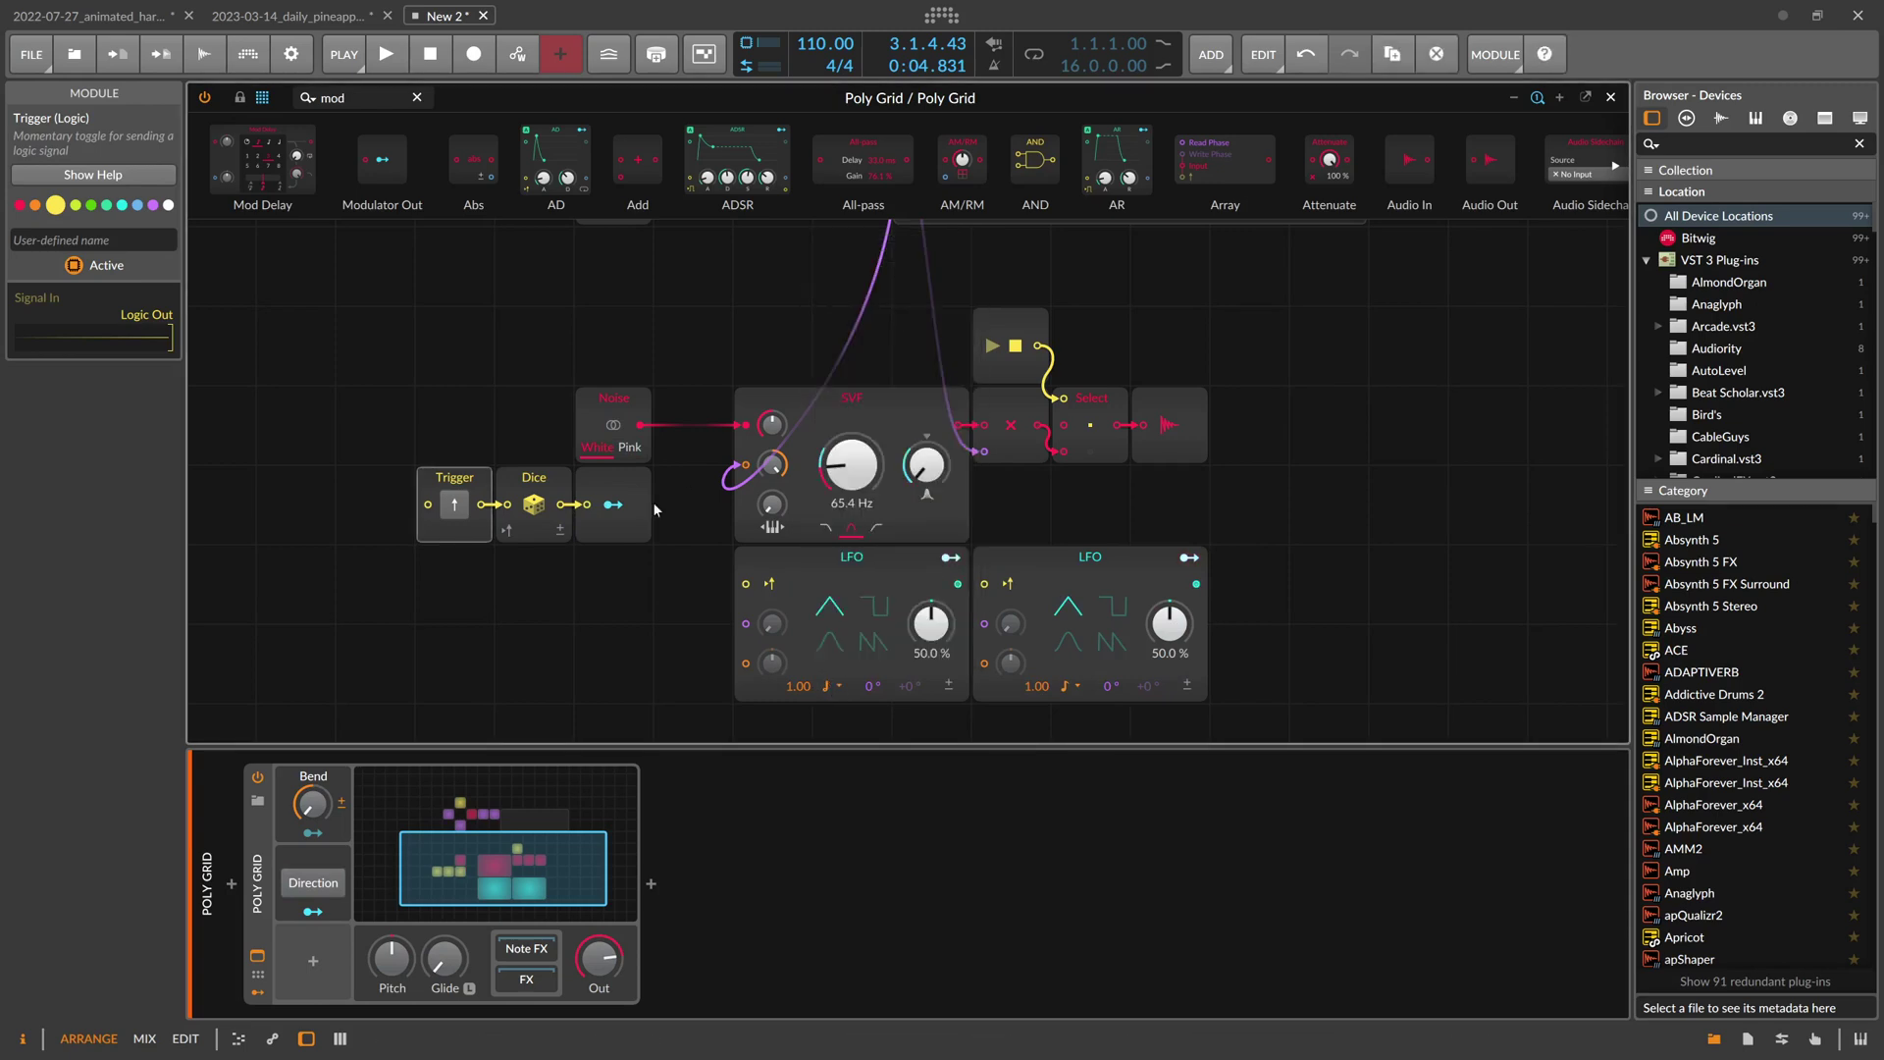
drag(829, 687, 829, 667)
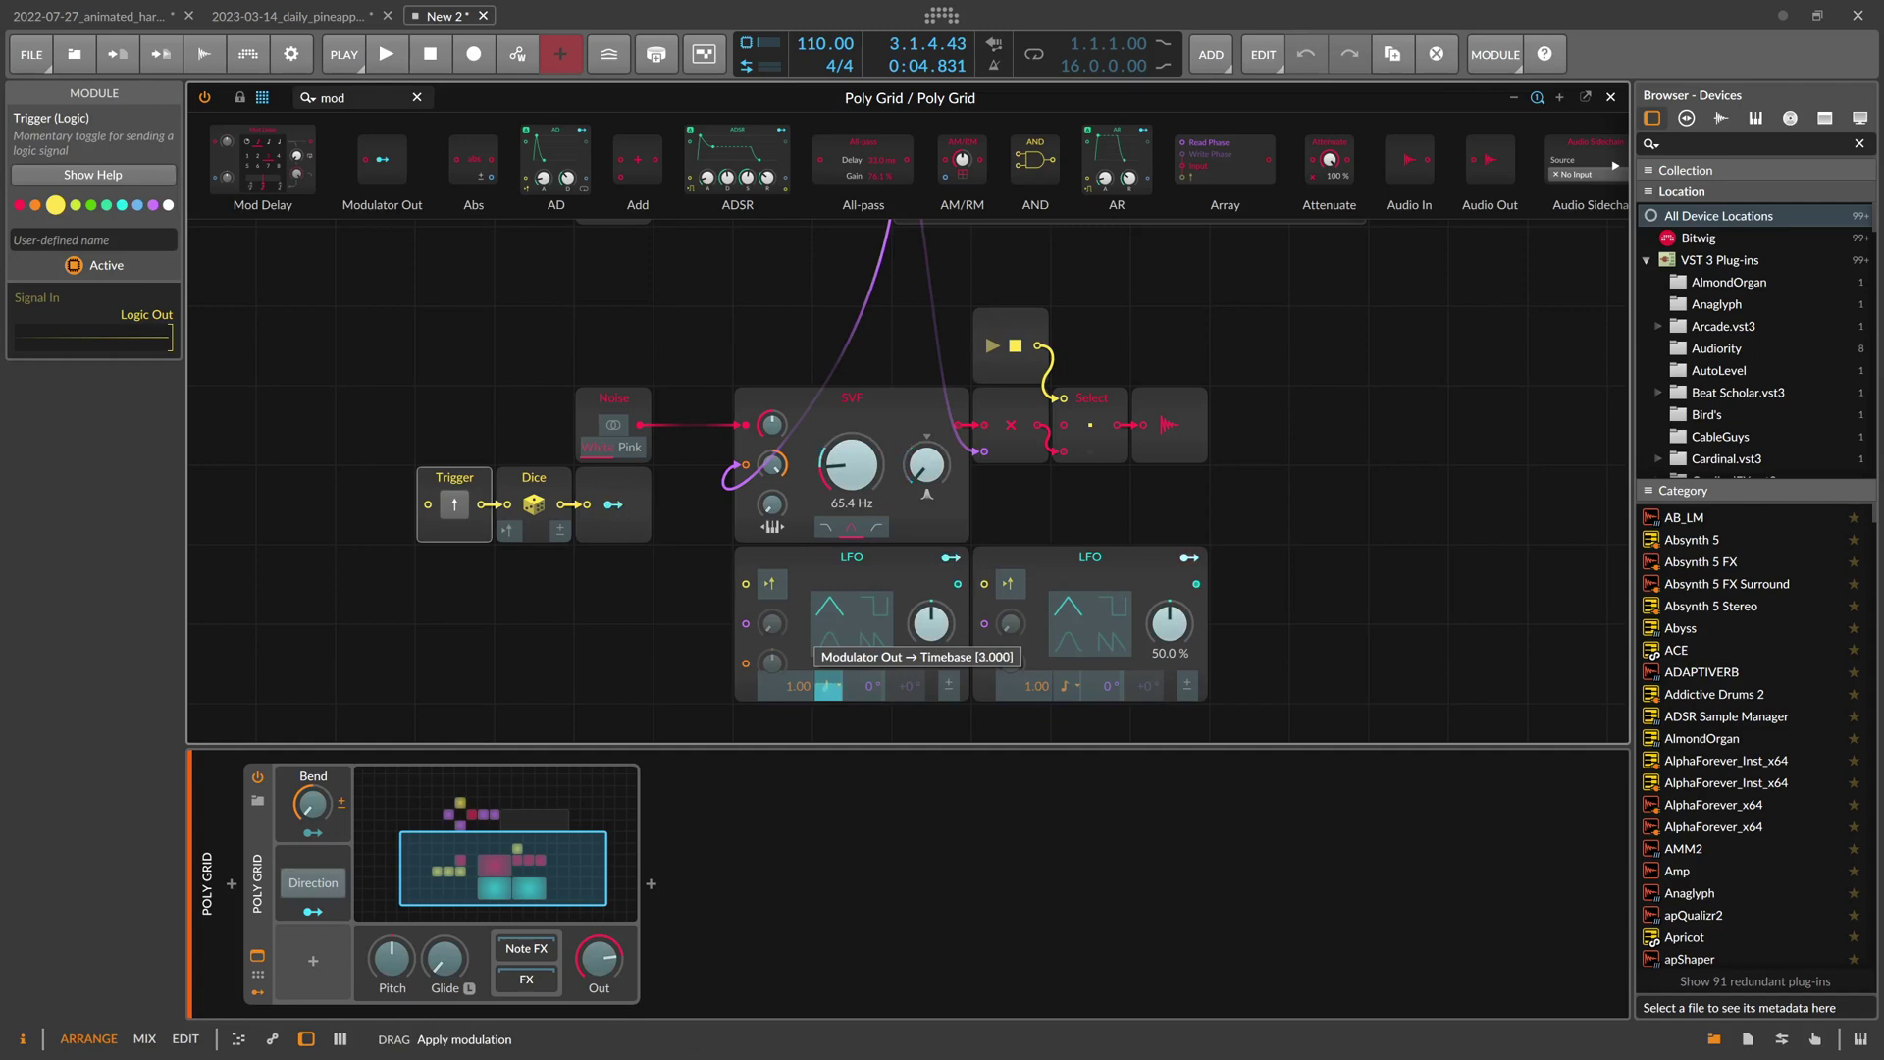
drag(829, 687, 834, 695)
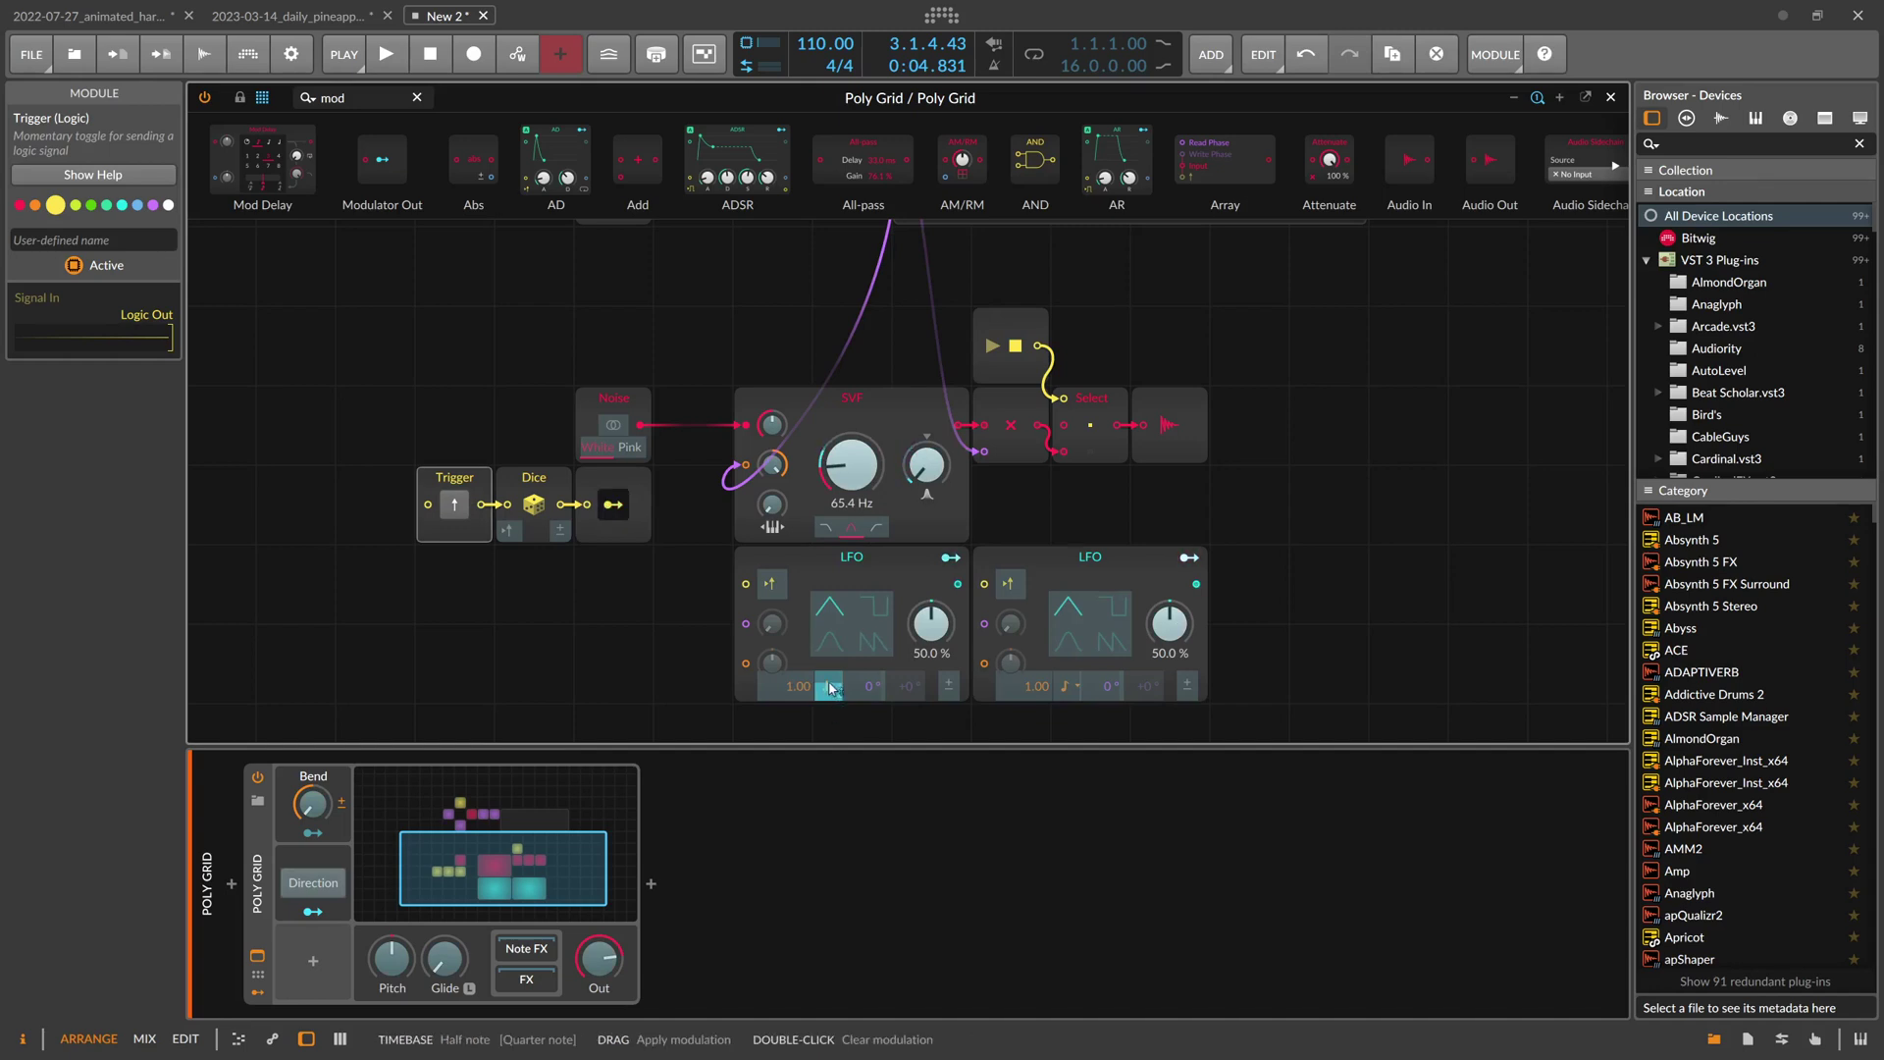
click(829, 688)
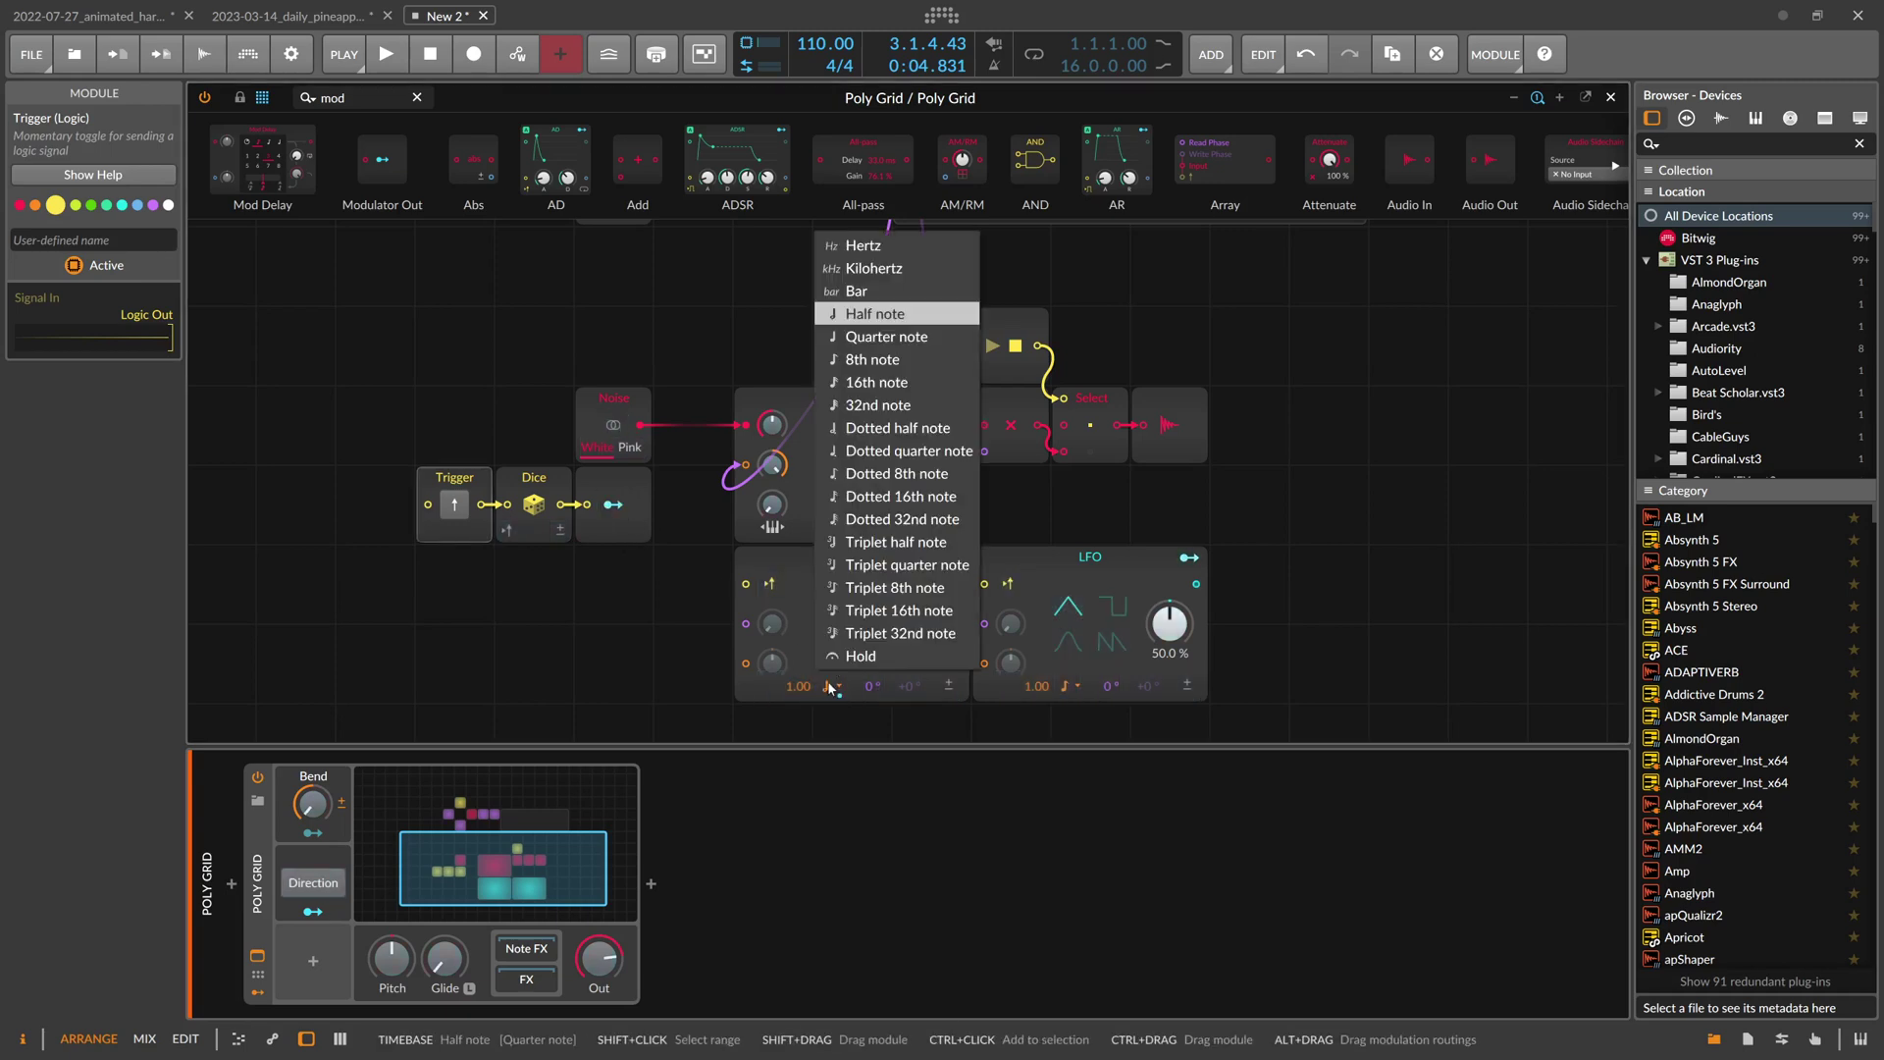
click(829, 688)
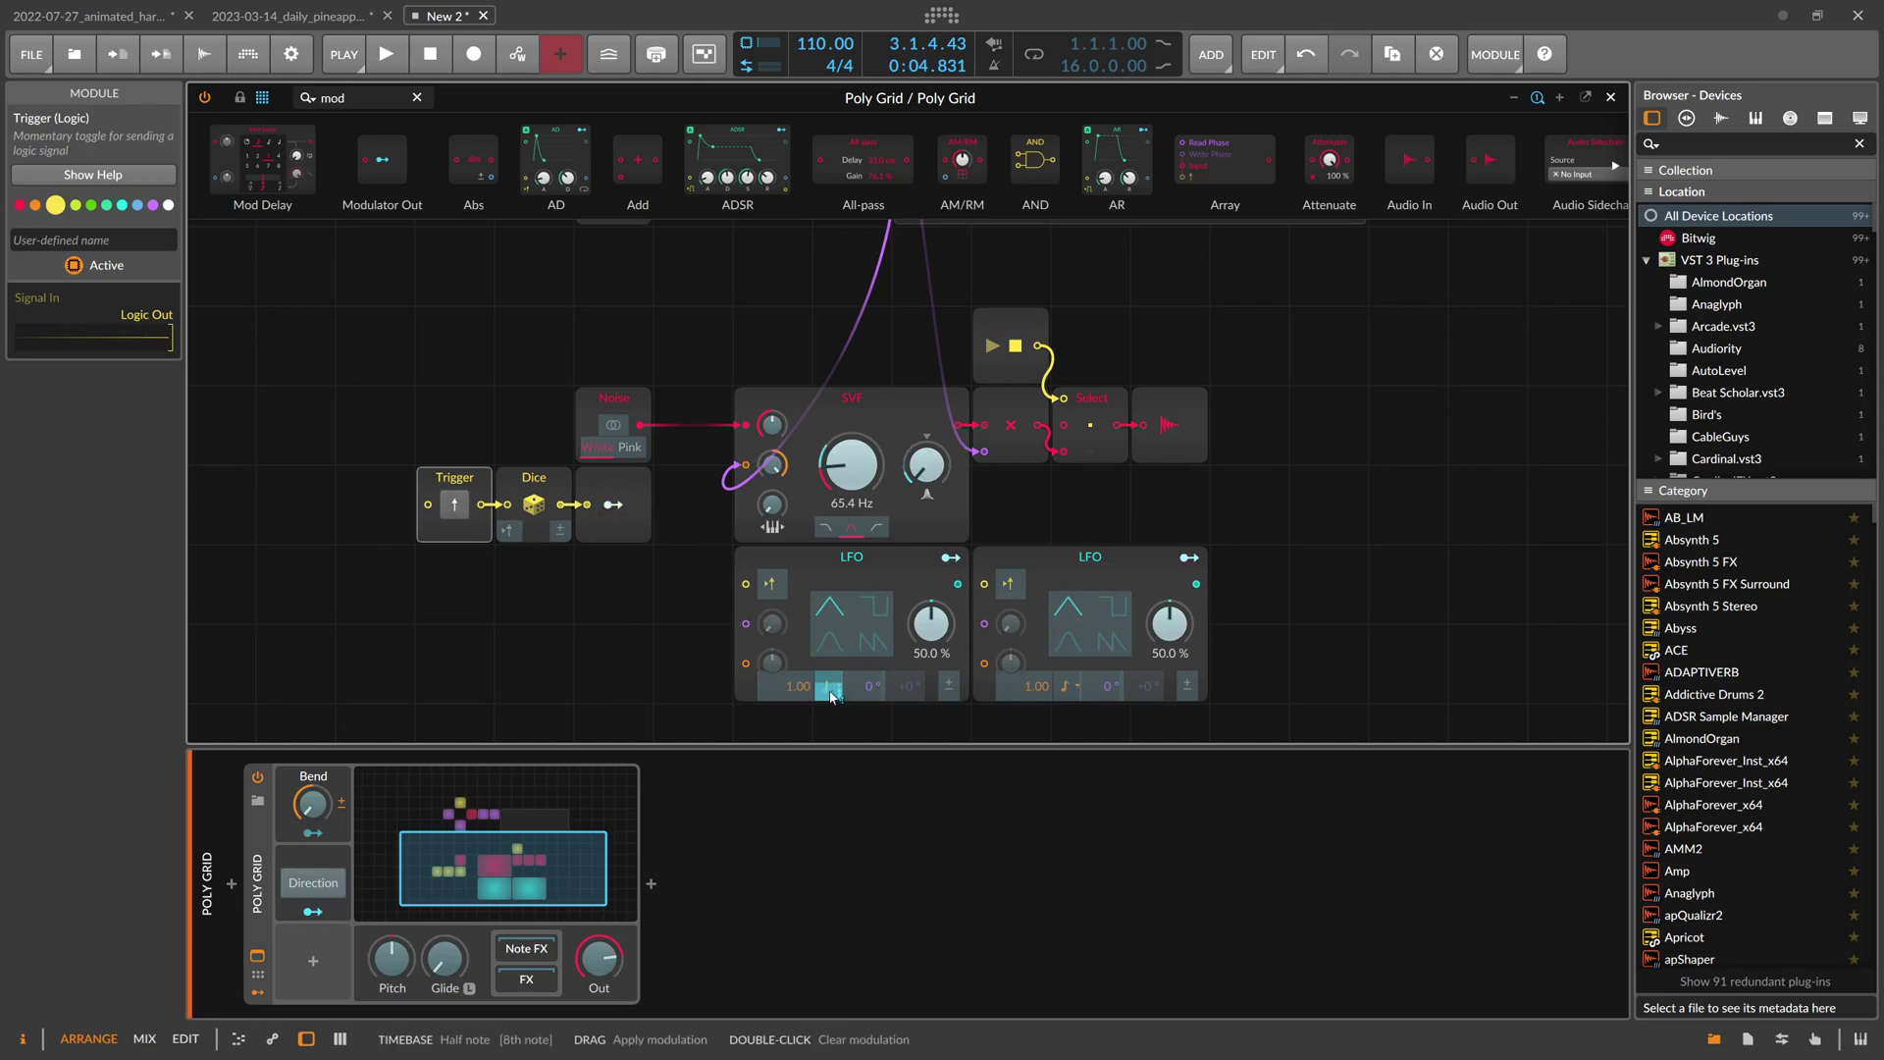
drag(831, 696, 831, 672)
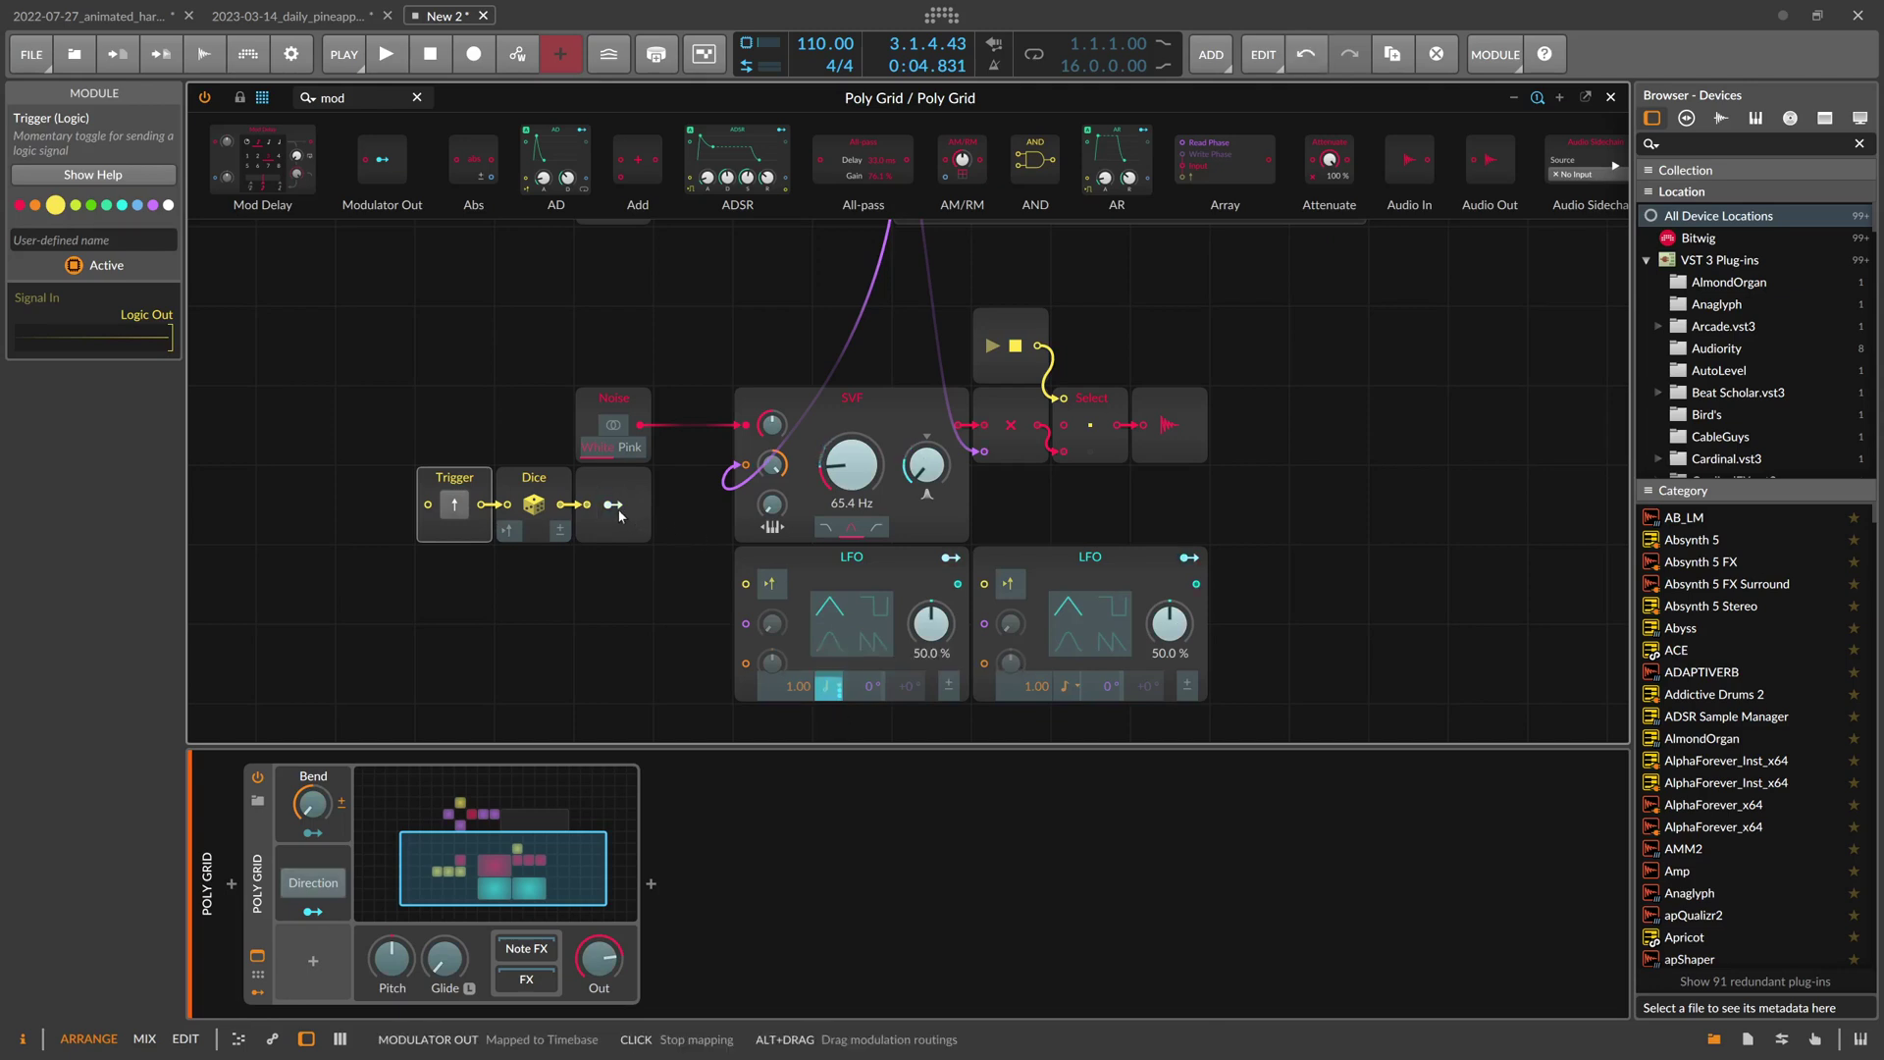
Duplicate the Dice and Modulator Out pair, then set the second LFO's timebase to Half note and modulate it from the copy
drag(658, 588, 543, 569)
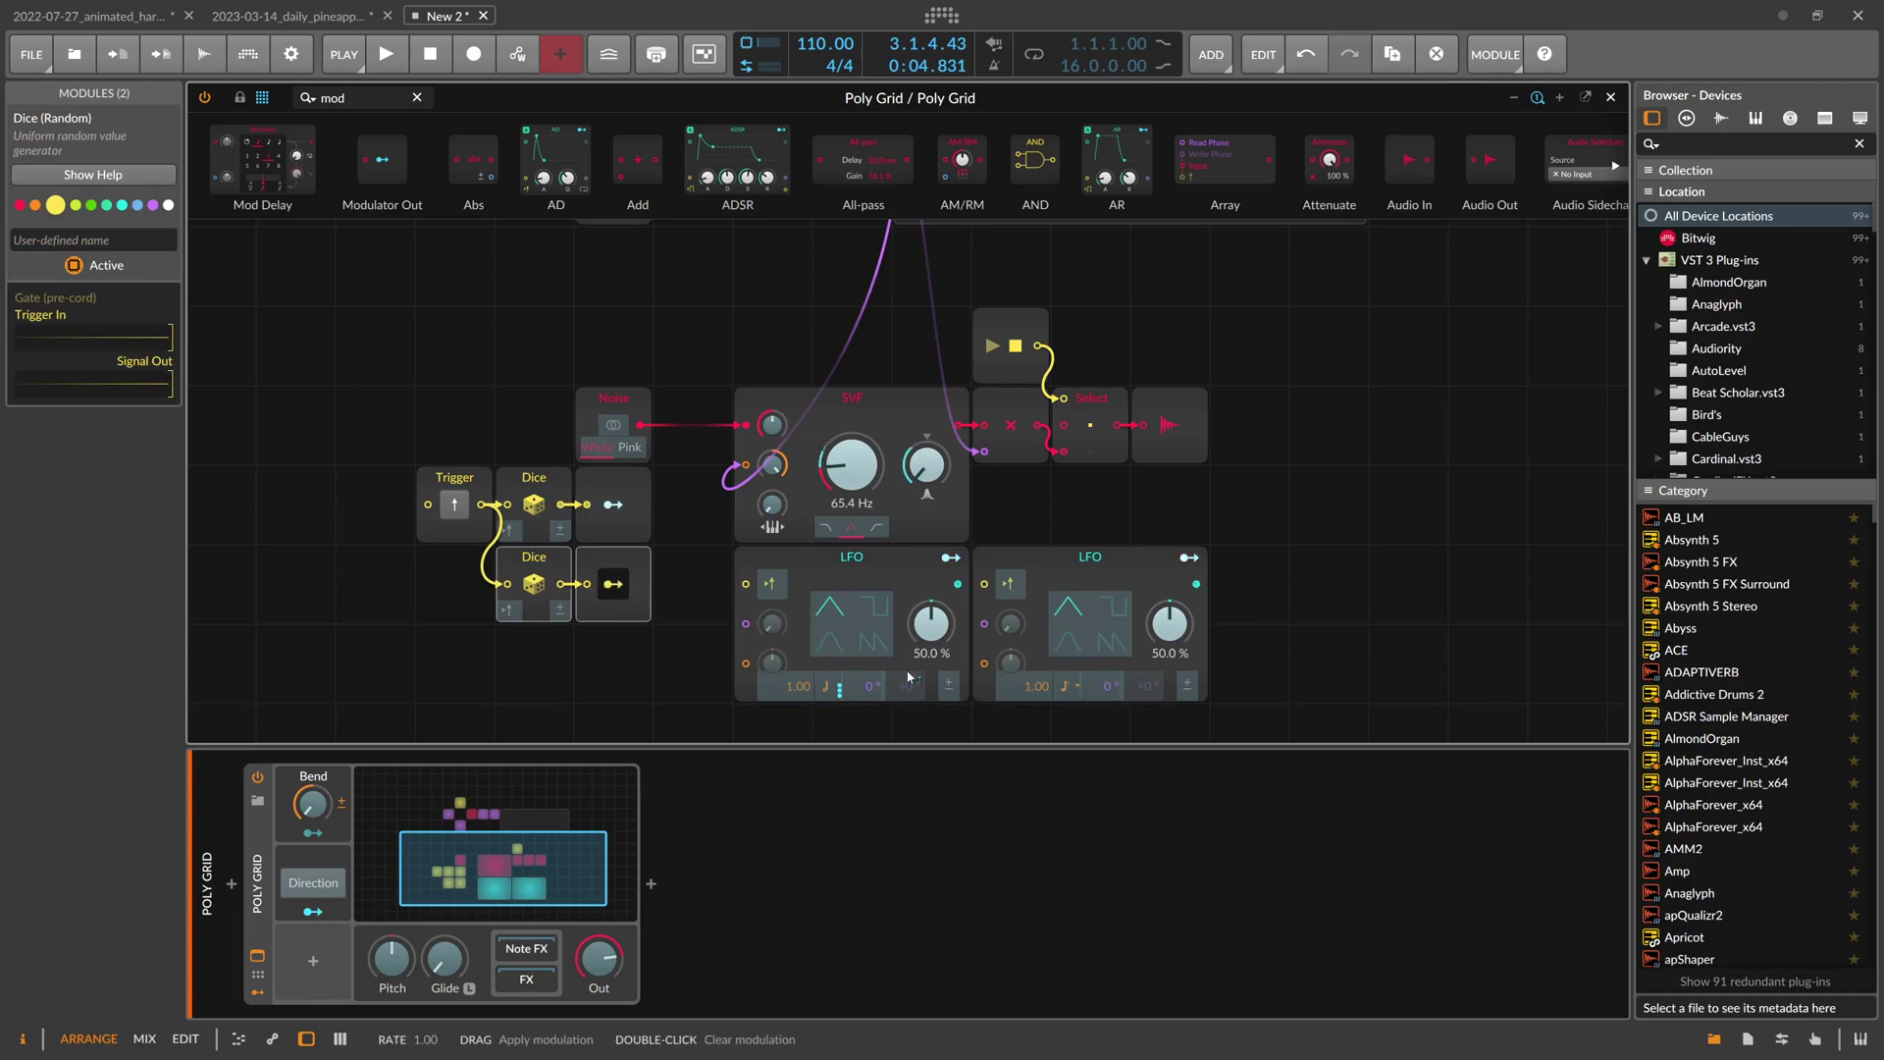
click(1062, 691)
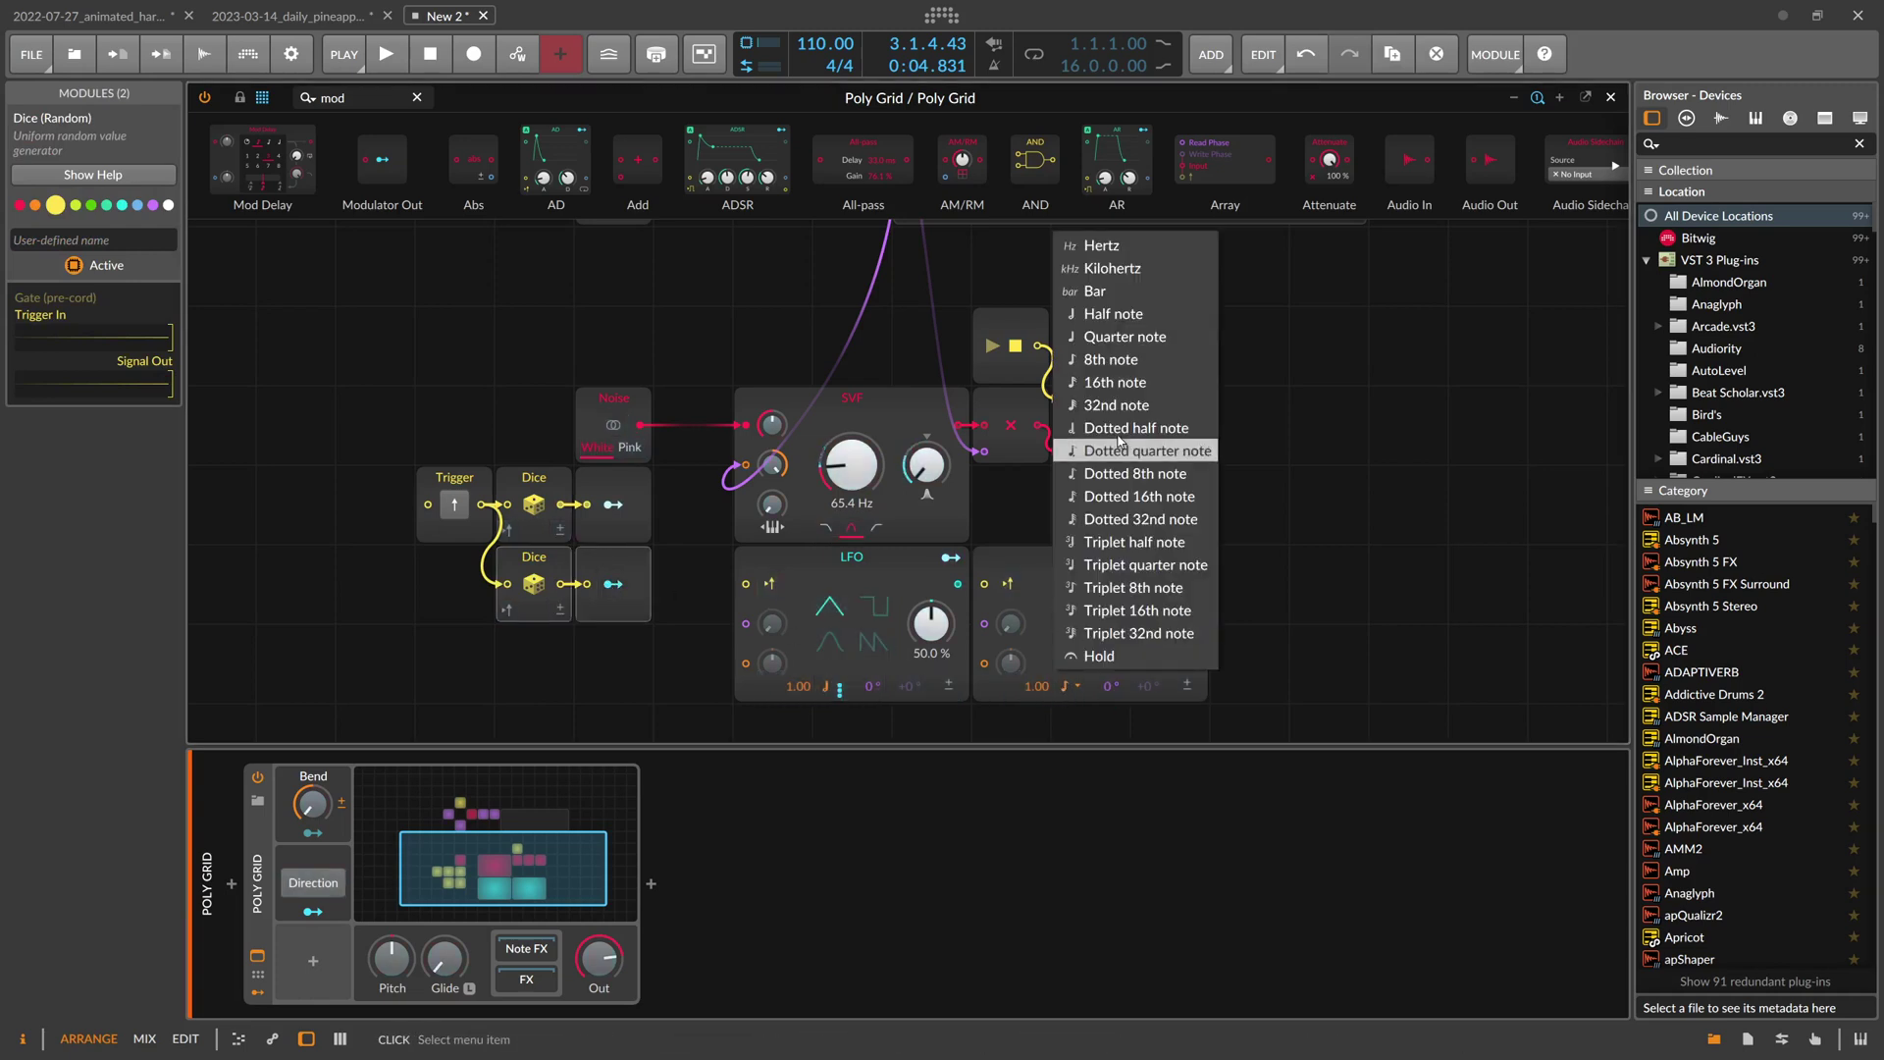
click(1129, 312)
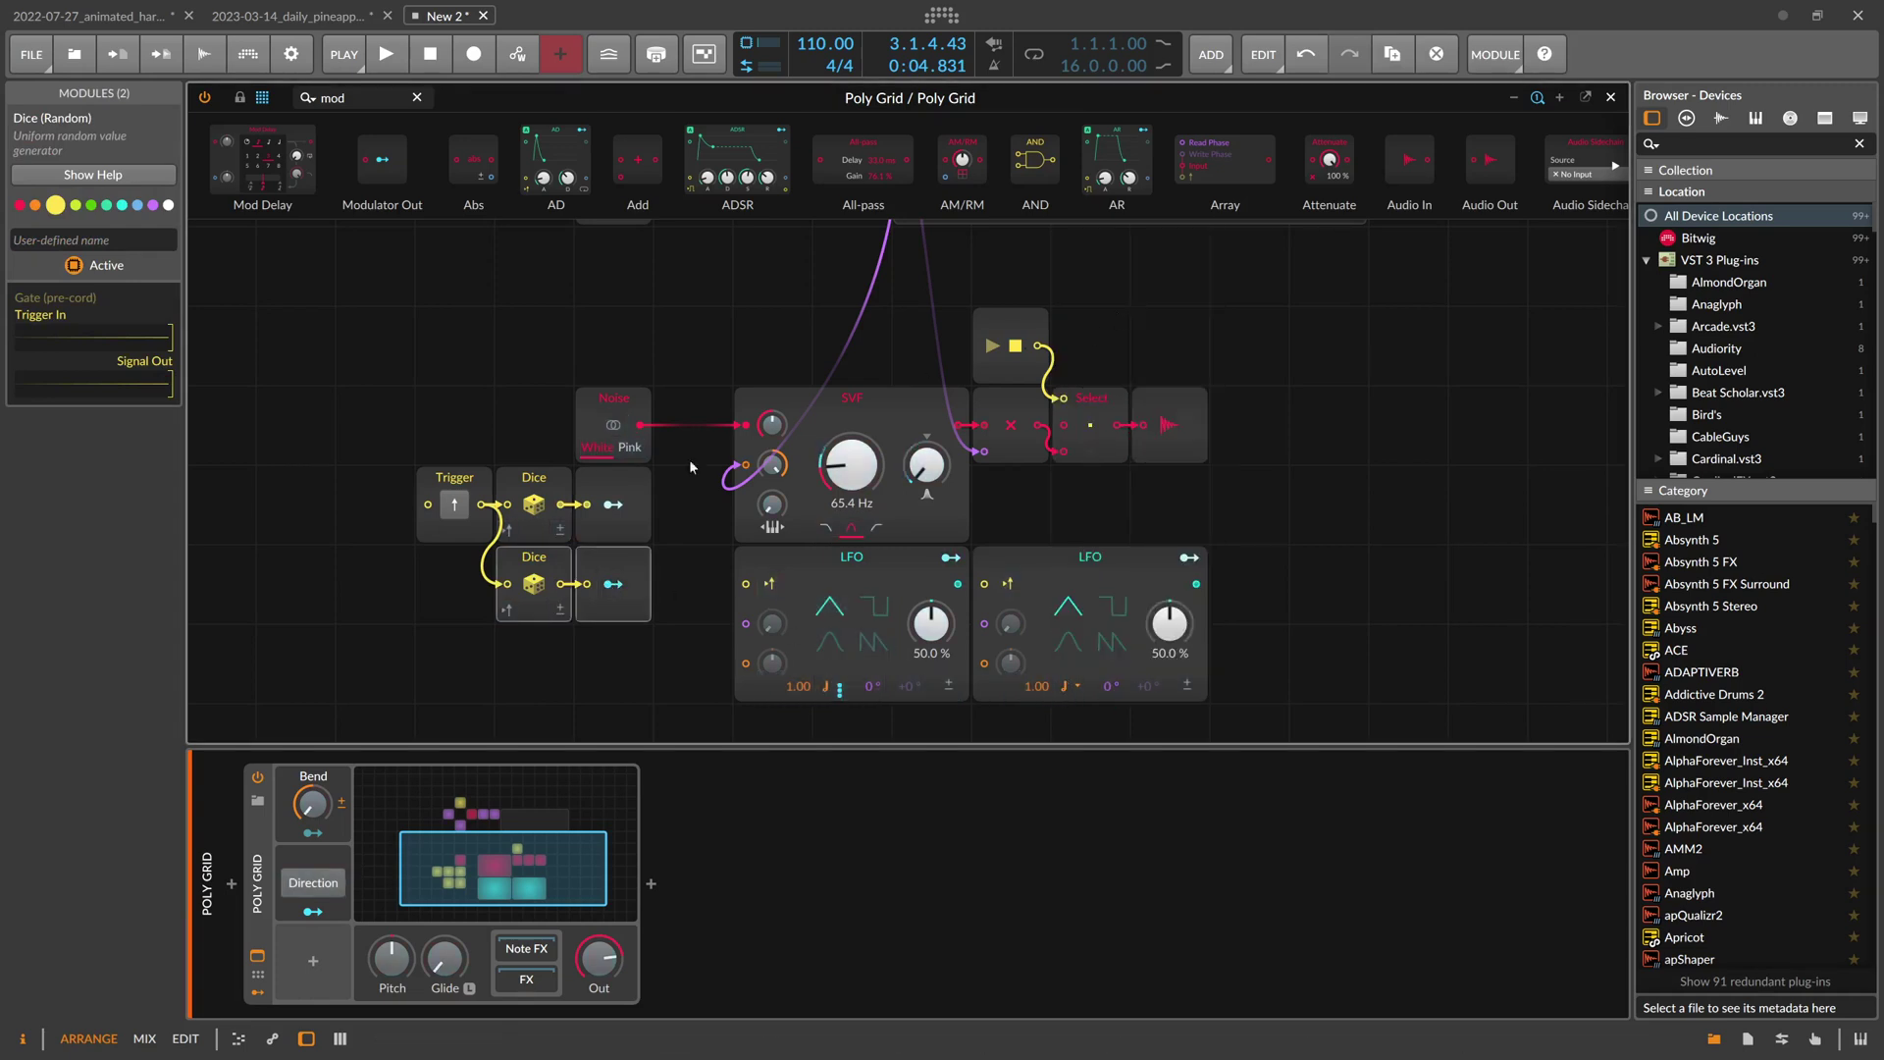
drag(609, 585, 1066, 687)
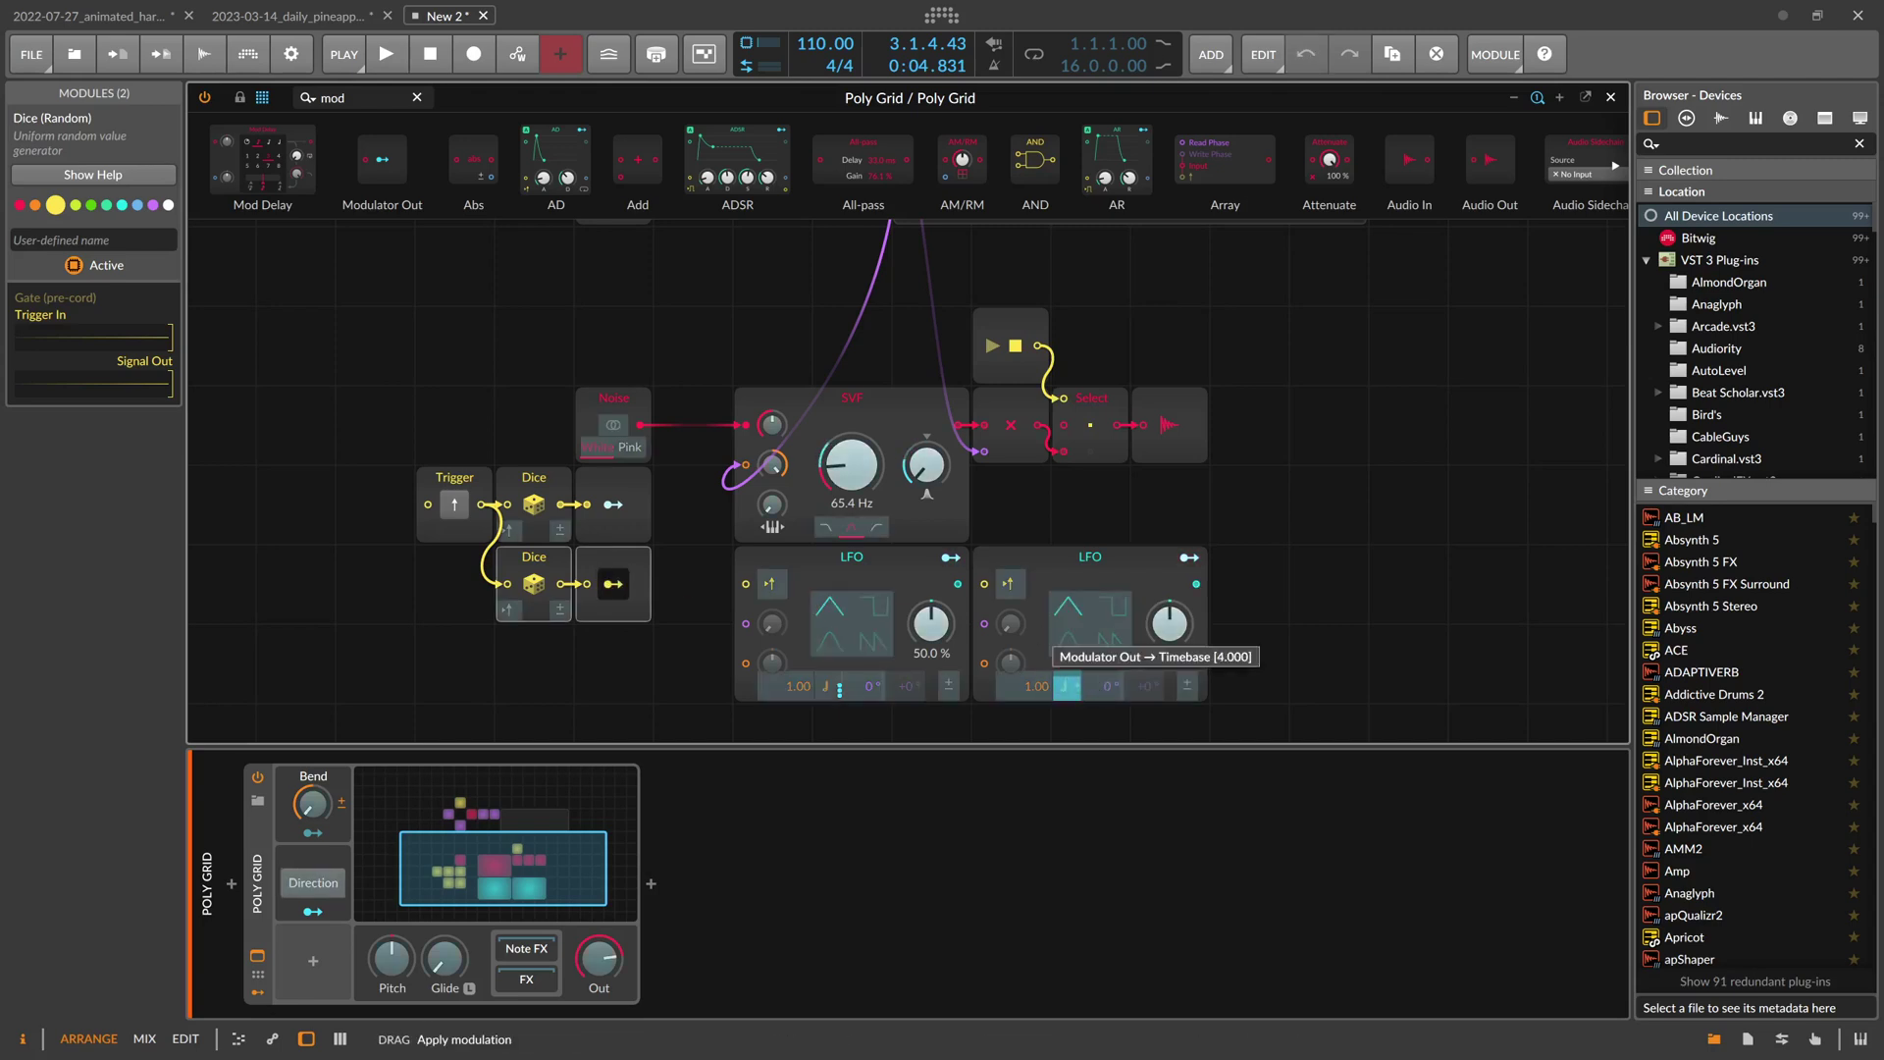
drag(1066, 686, 1067, 687)
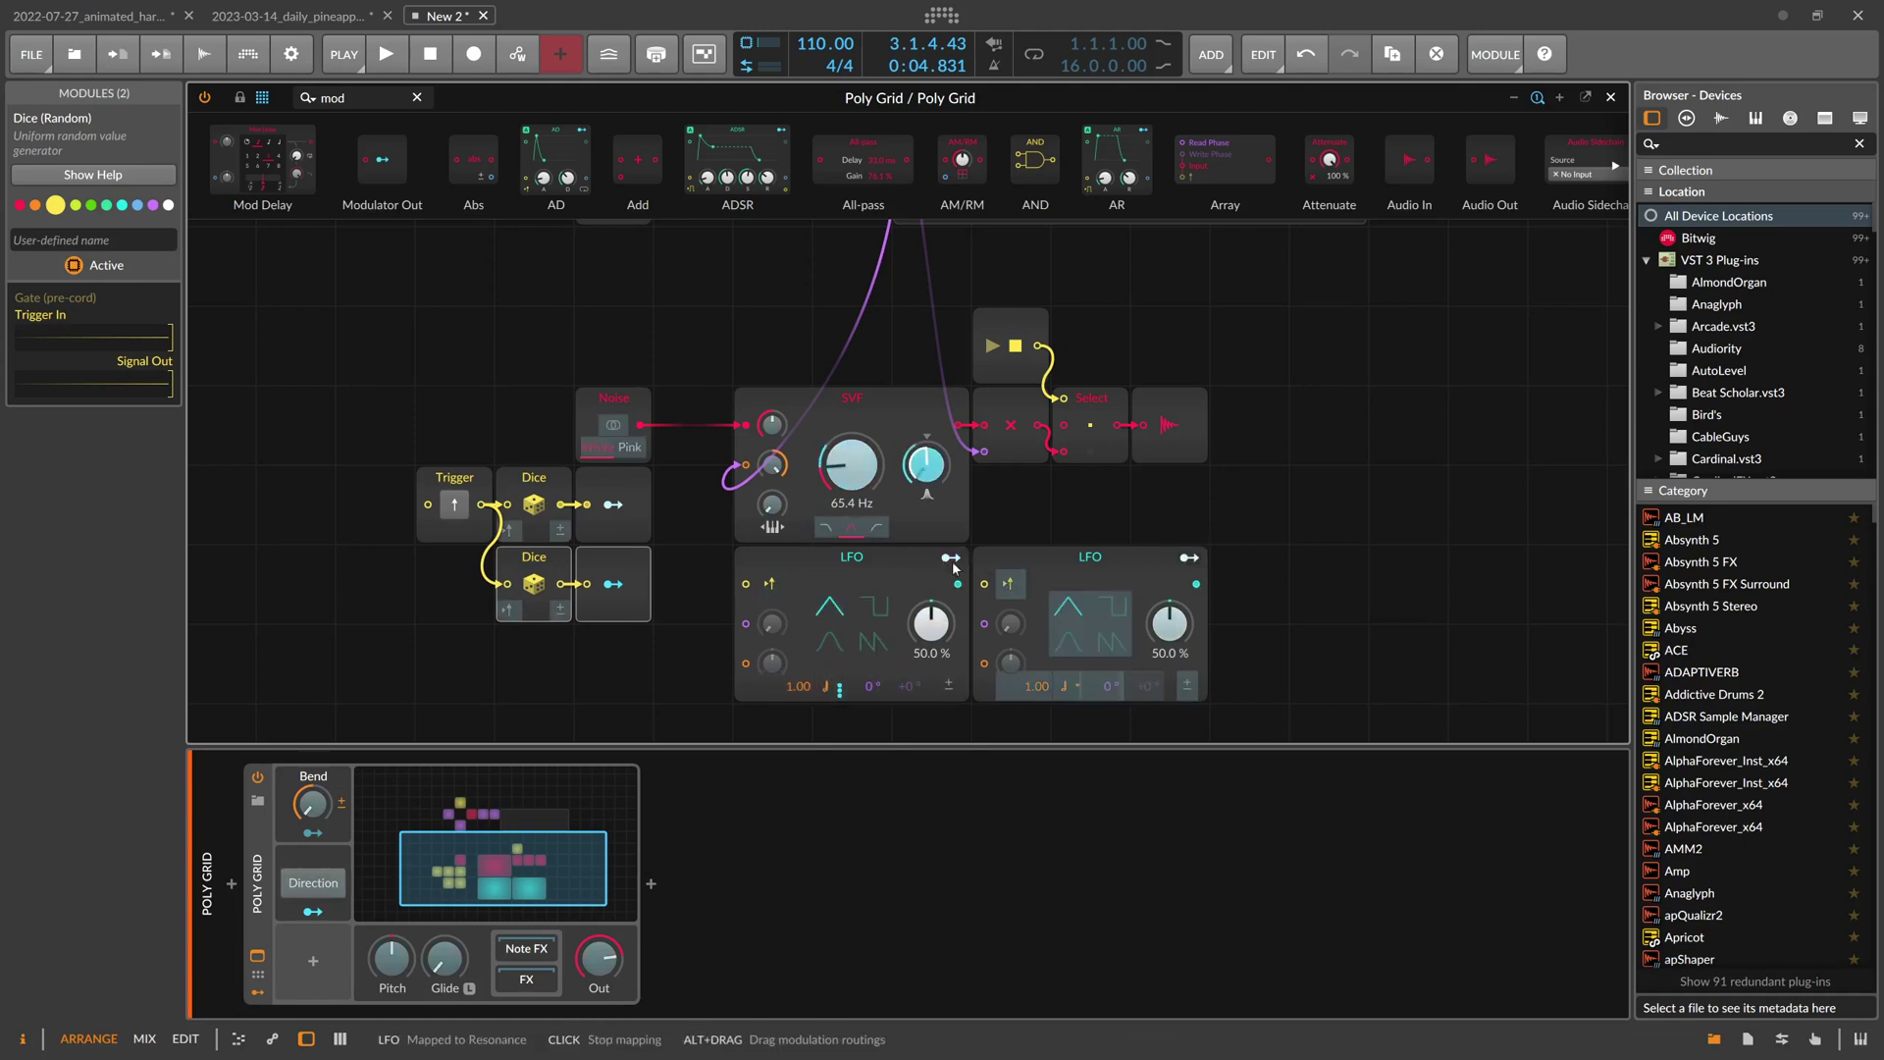
Move both LFOs down one row and remove their direct modulations from the SVF's resonance and cutoff
drag(1287, 638, 856, 637)
drag(925, 465, 926, 485)
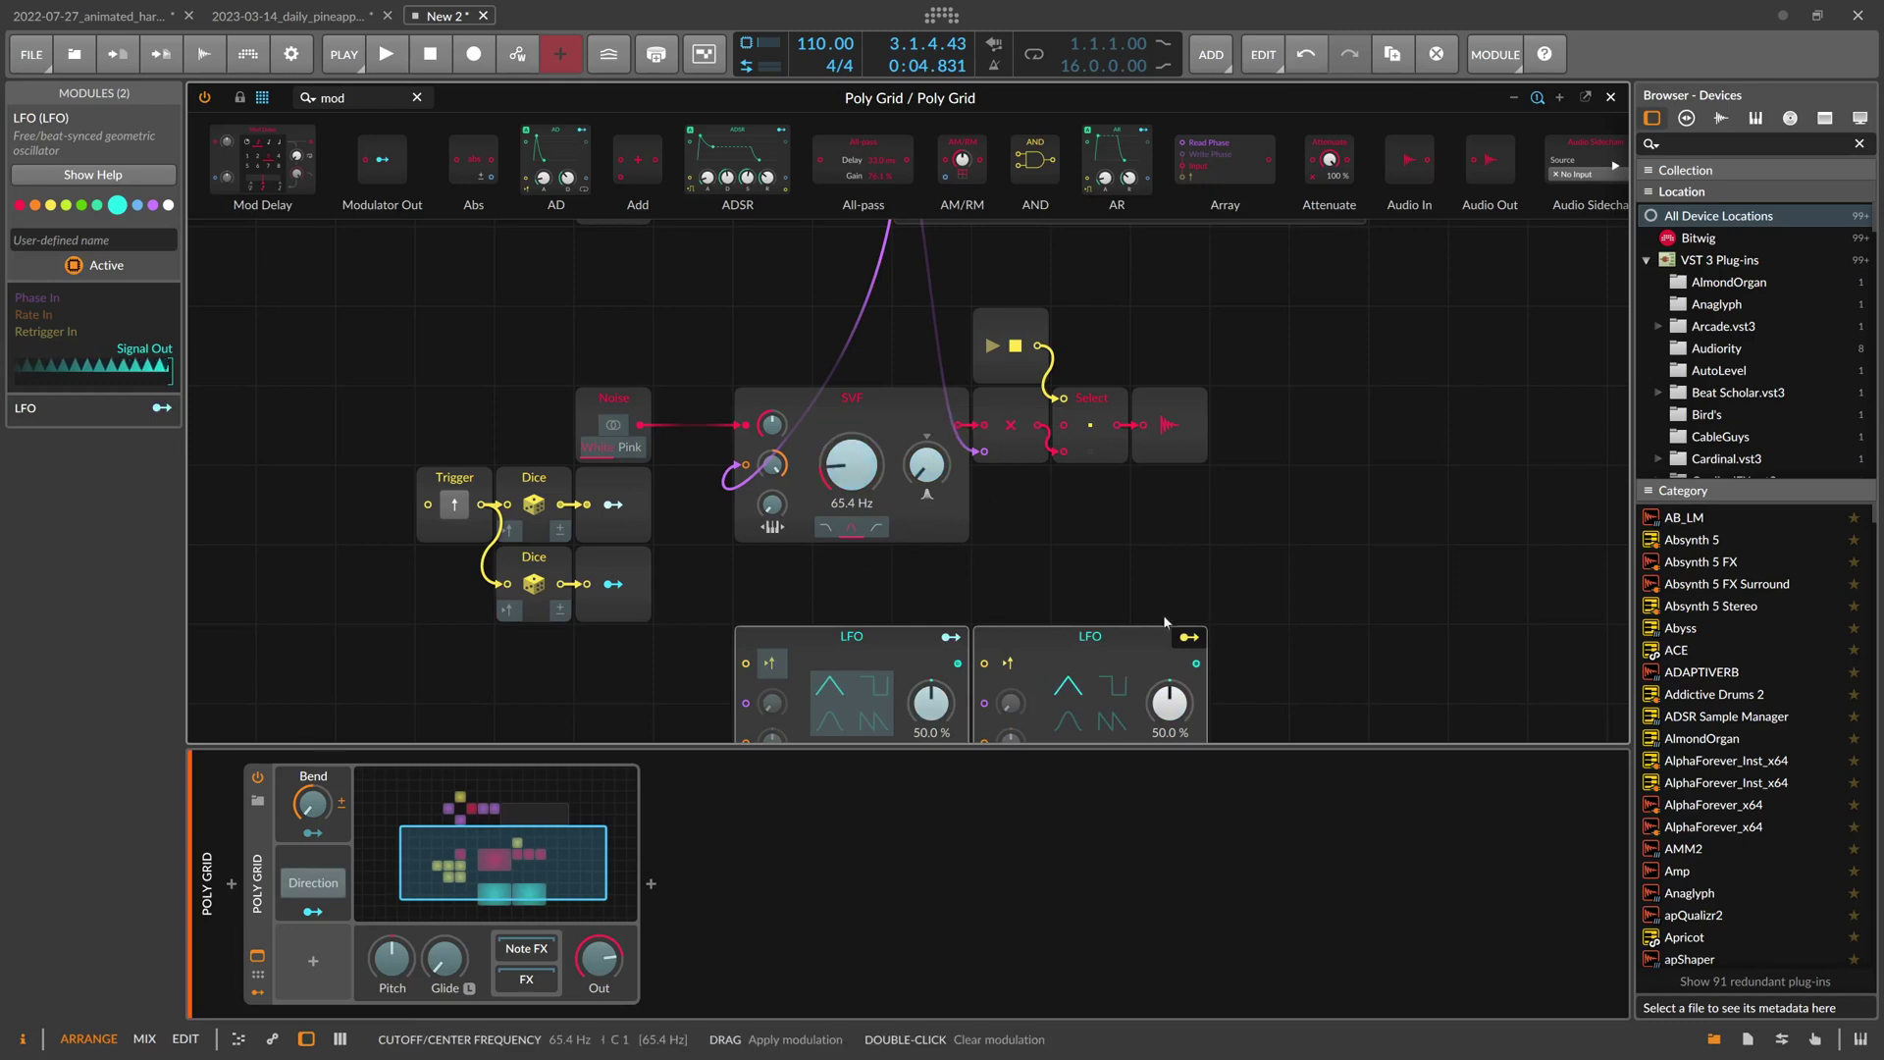
Place an Attenuate module above each of the two LFOs and connect each LFO's output to its Attenuate input
double_click(381, 98)
text(atzt)
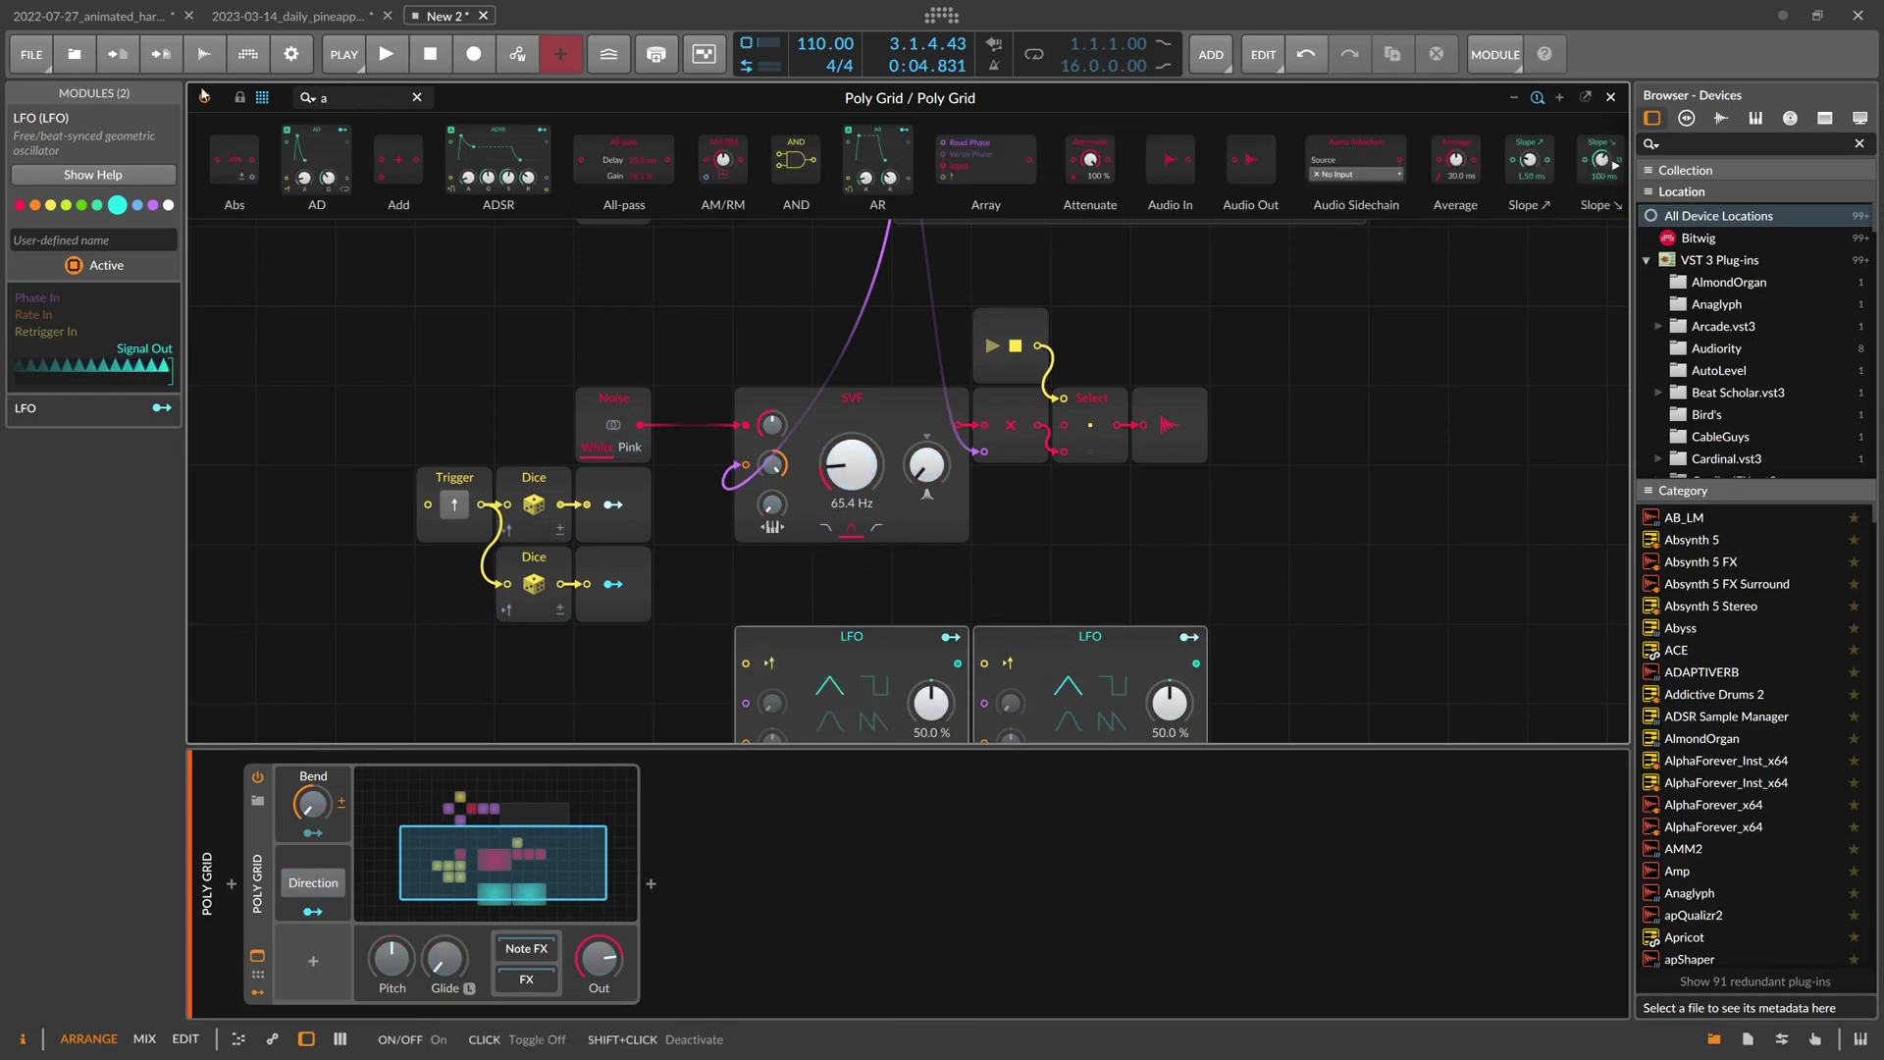
key(BackSpace)
key(BackSpace)
key(BackSpace)
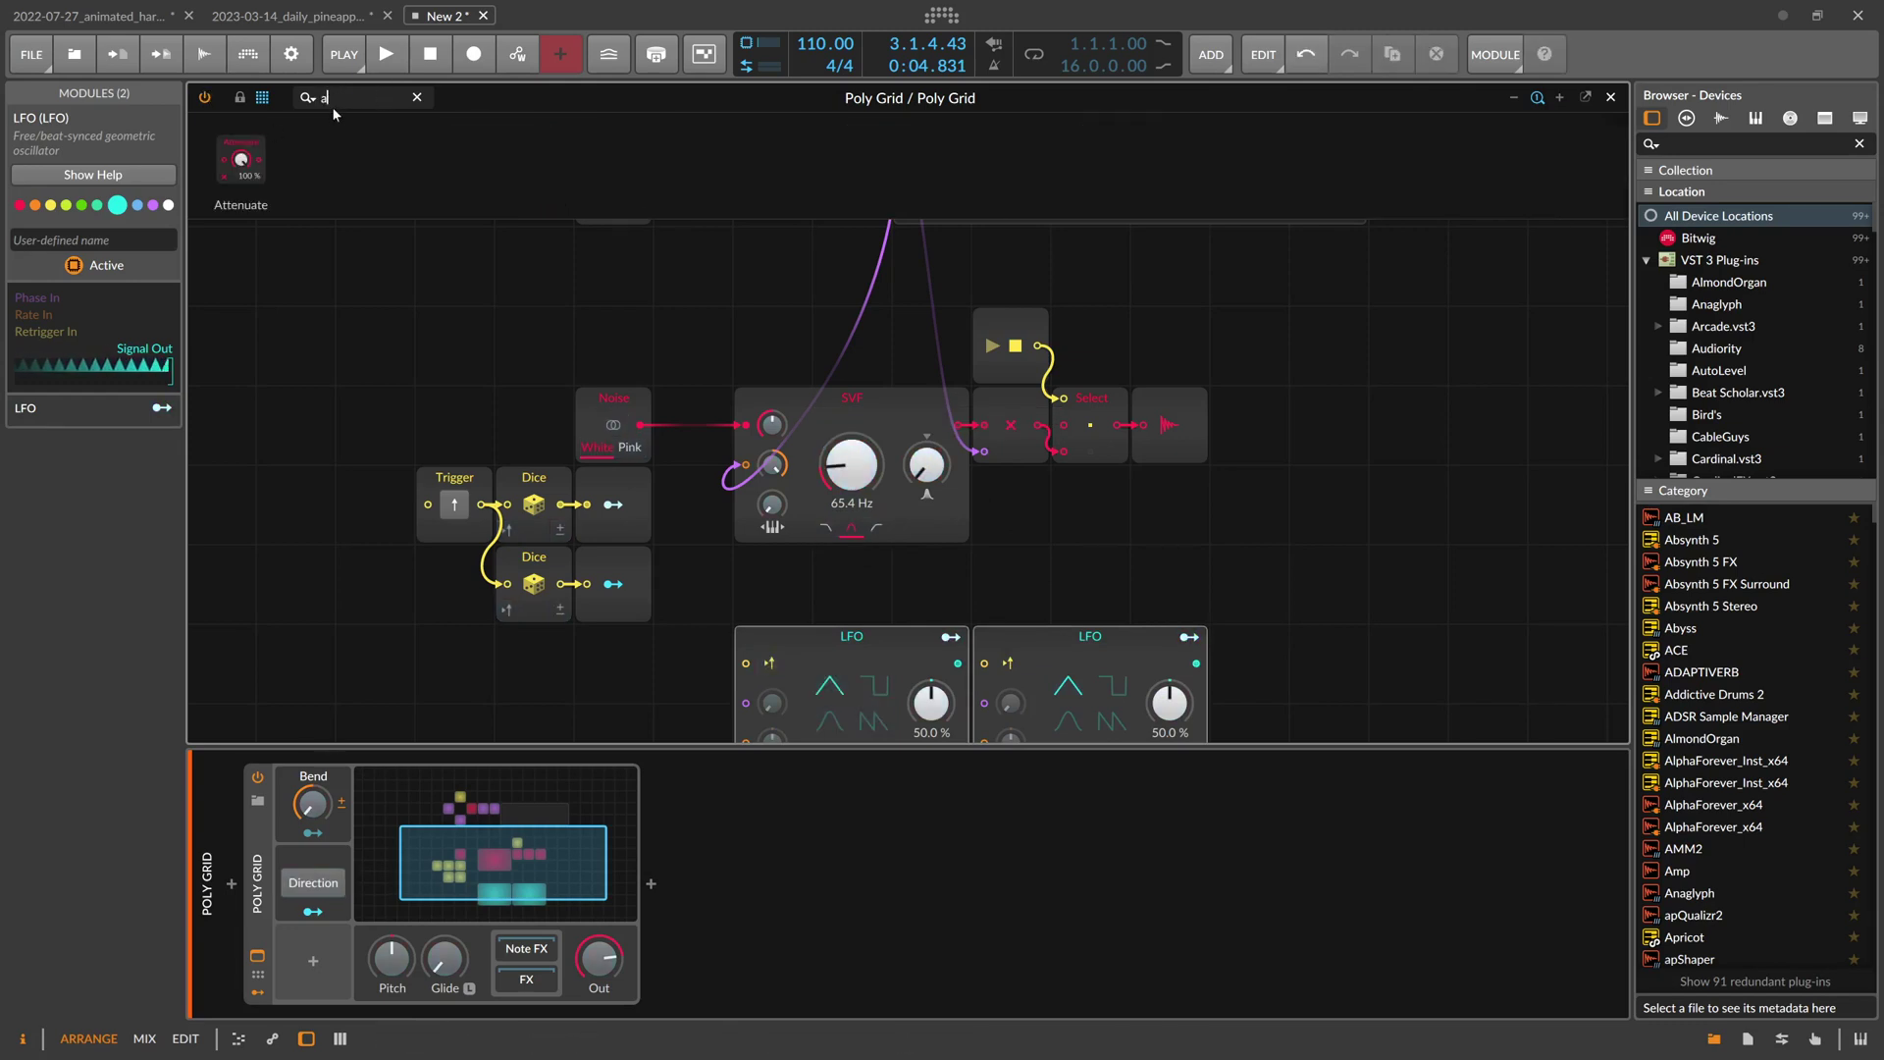
text(at)
key(BackSpace)
text(t)
key(Return)
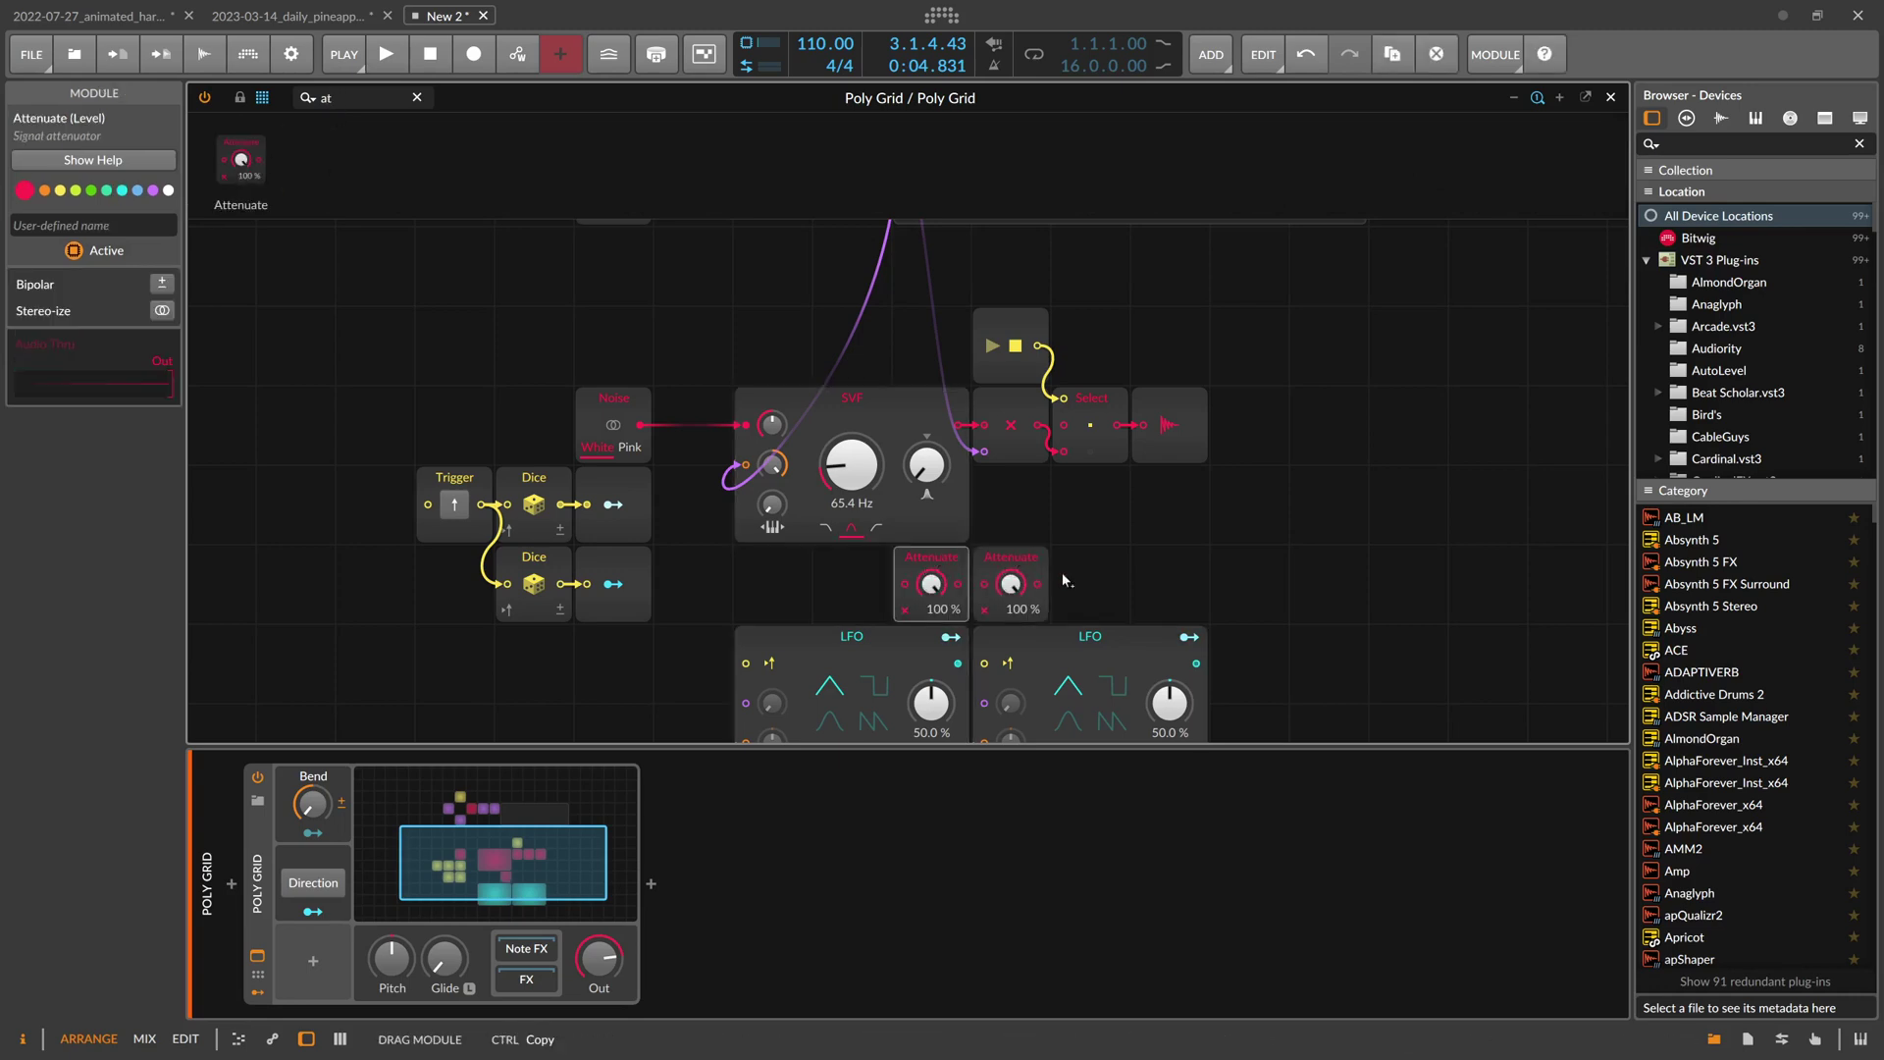
drag(922, 606, 904, 584)
drag(1196, 665, 1142, 584)
Add a Modulator Out module to the output of each Attenuate
triple_click(353, 98)
text(mod)
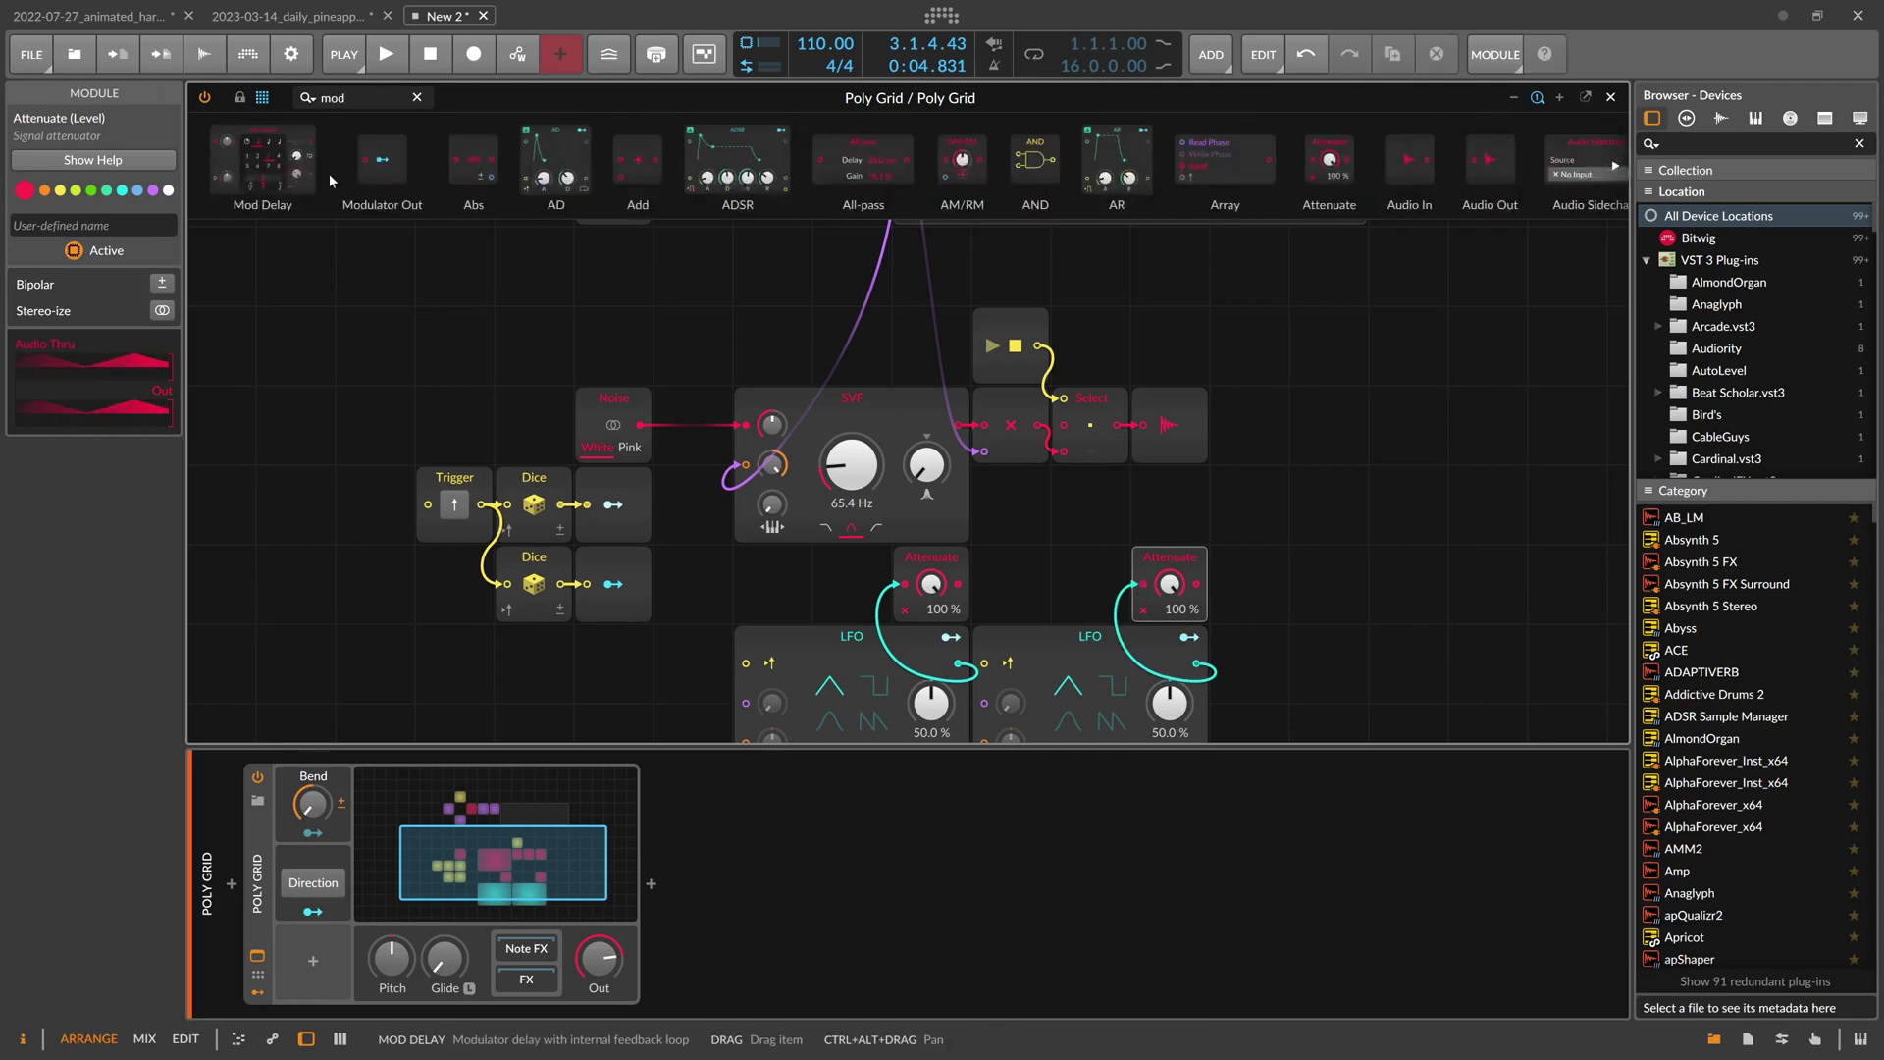
drag(381, 165, 1010, 584)
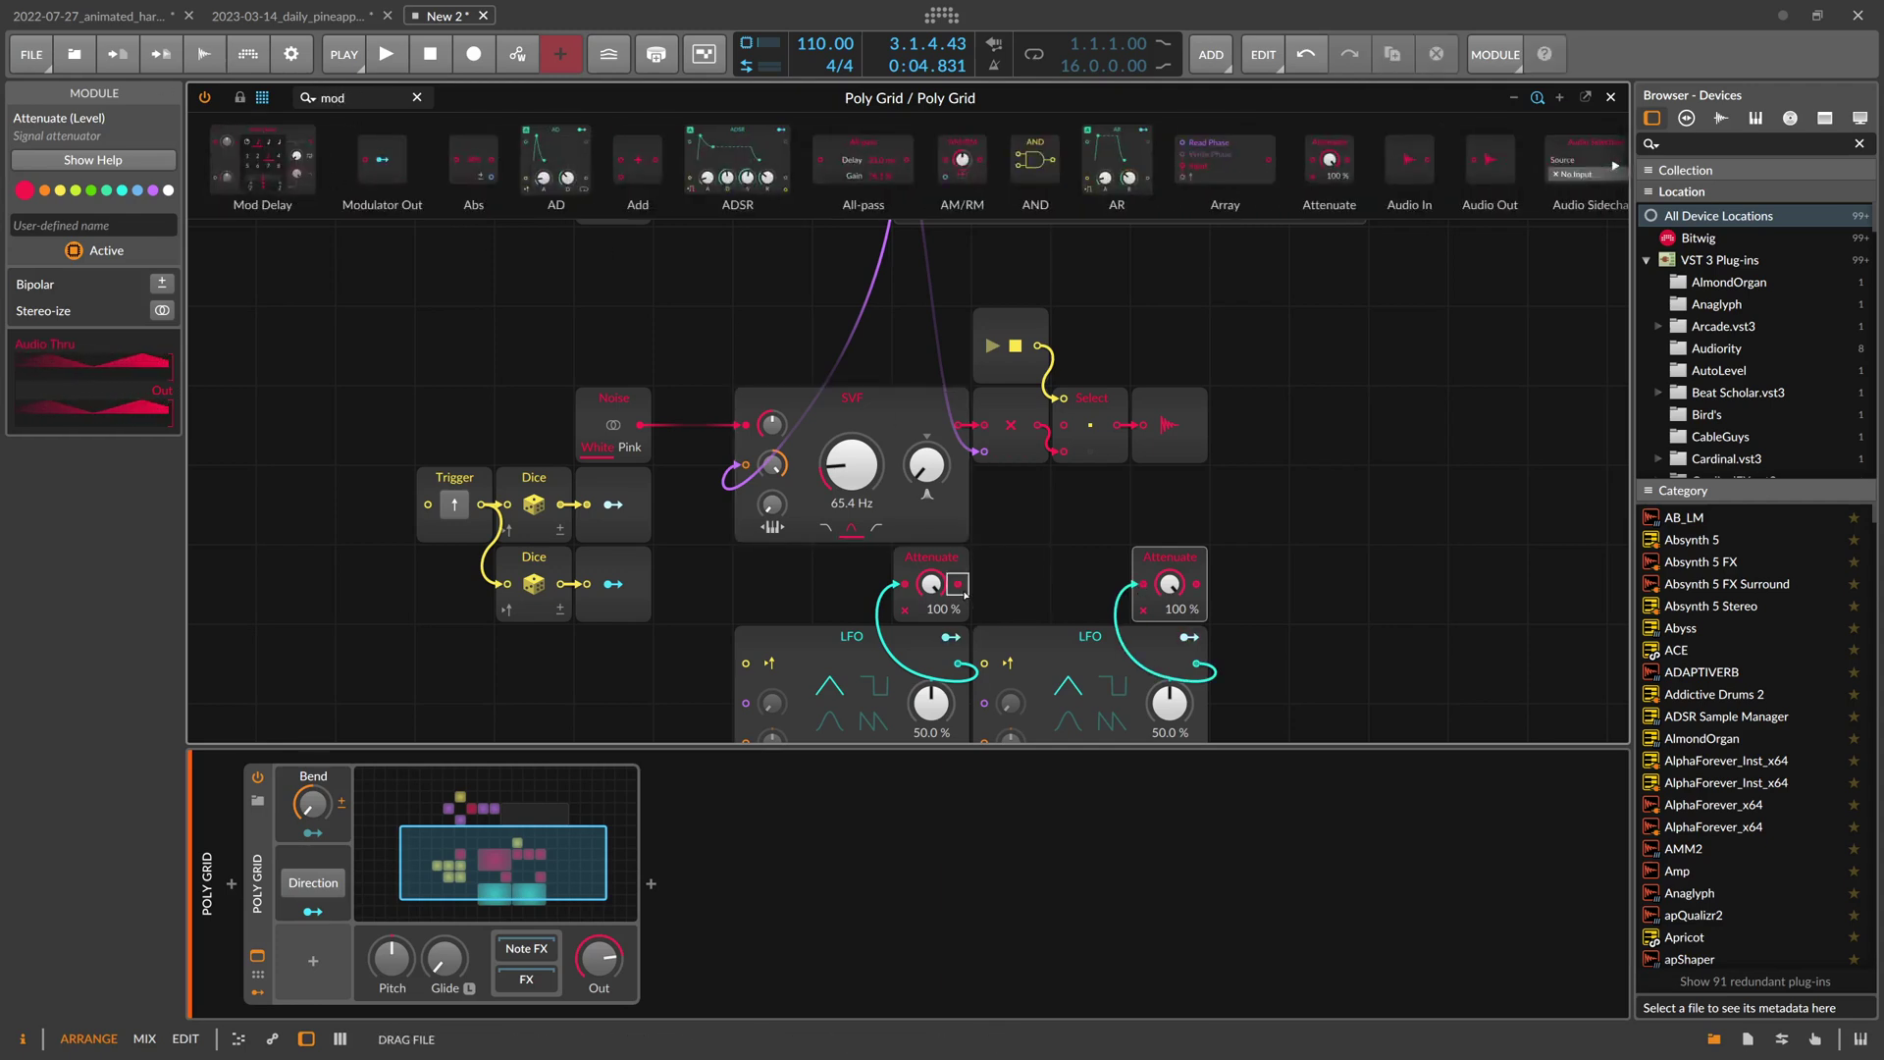
drag(381, 165, 1248, 583)
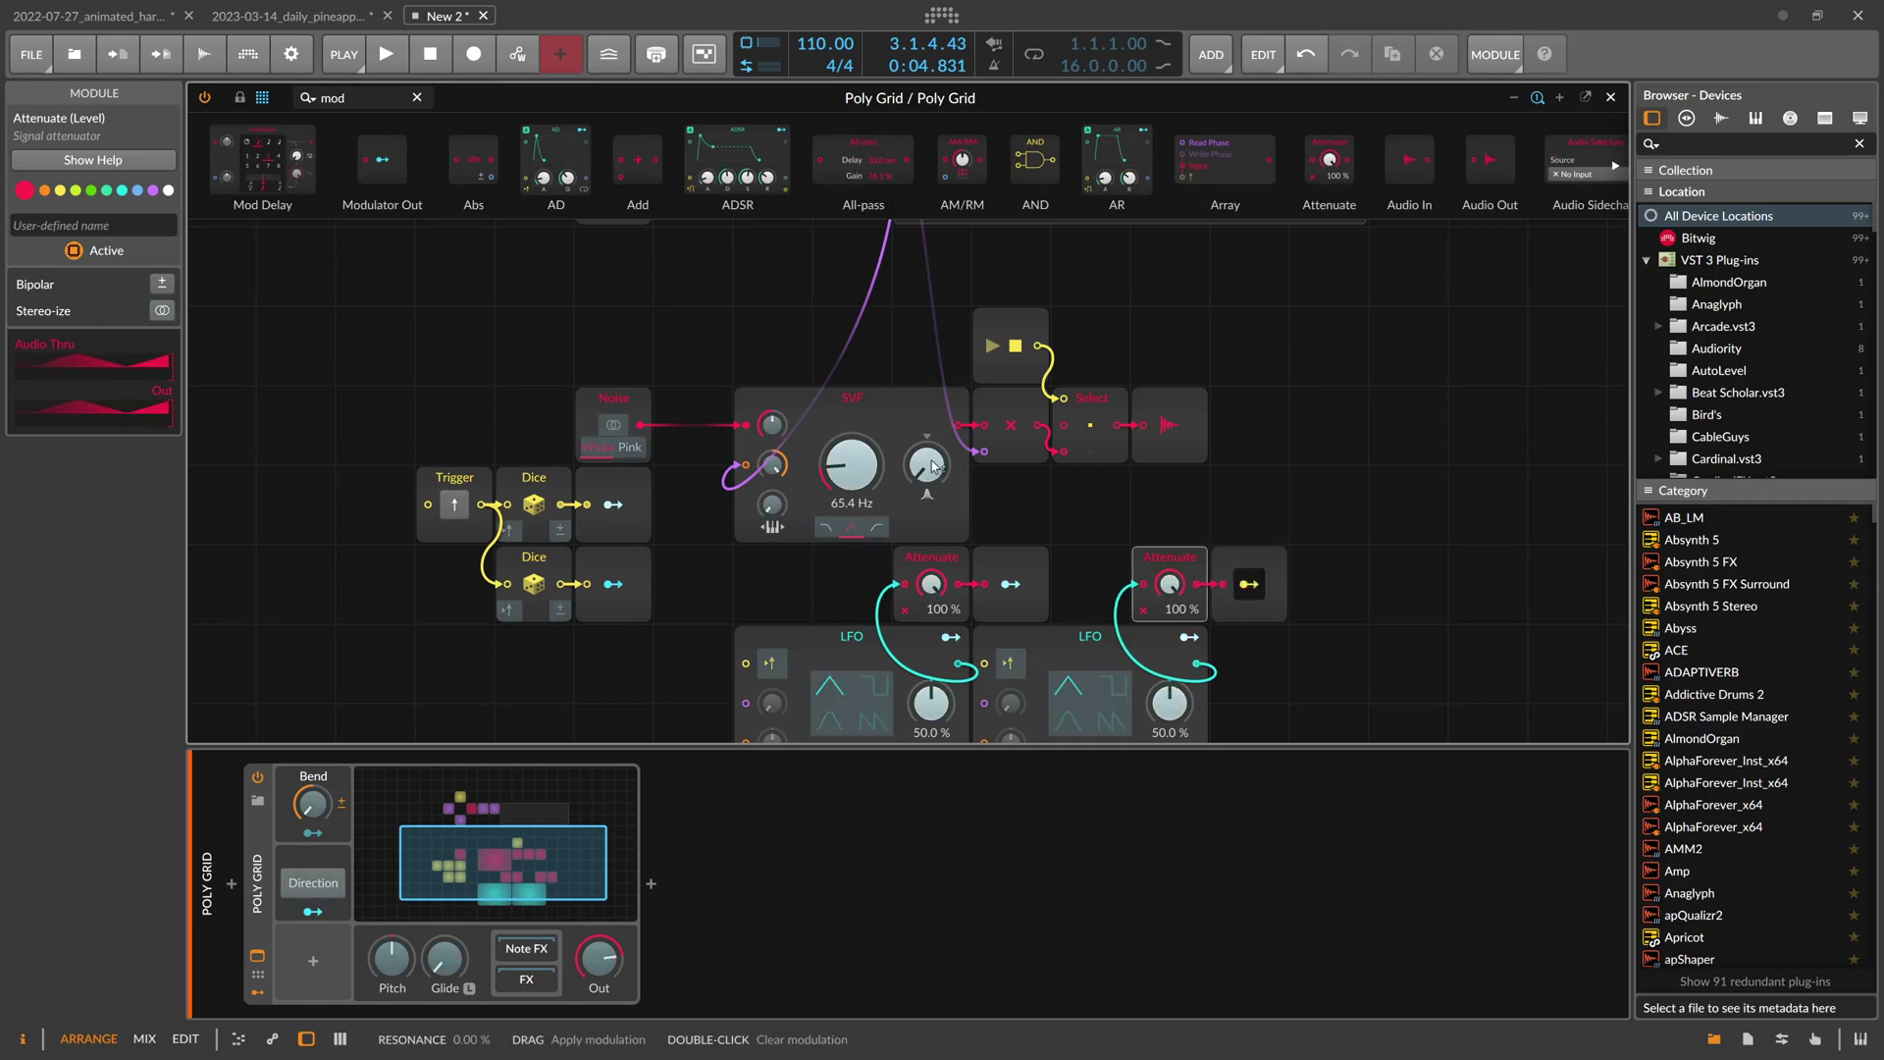
Modulate the SVF's cutoff from the second Attenuate's Modulator Out with an amount of 48.00
drag(872, 461, 872, 432)
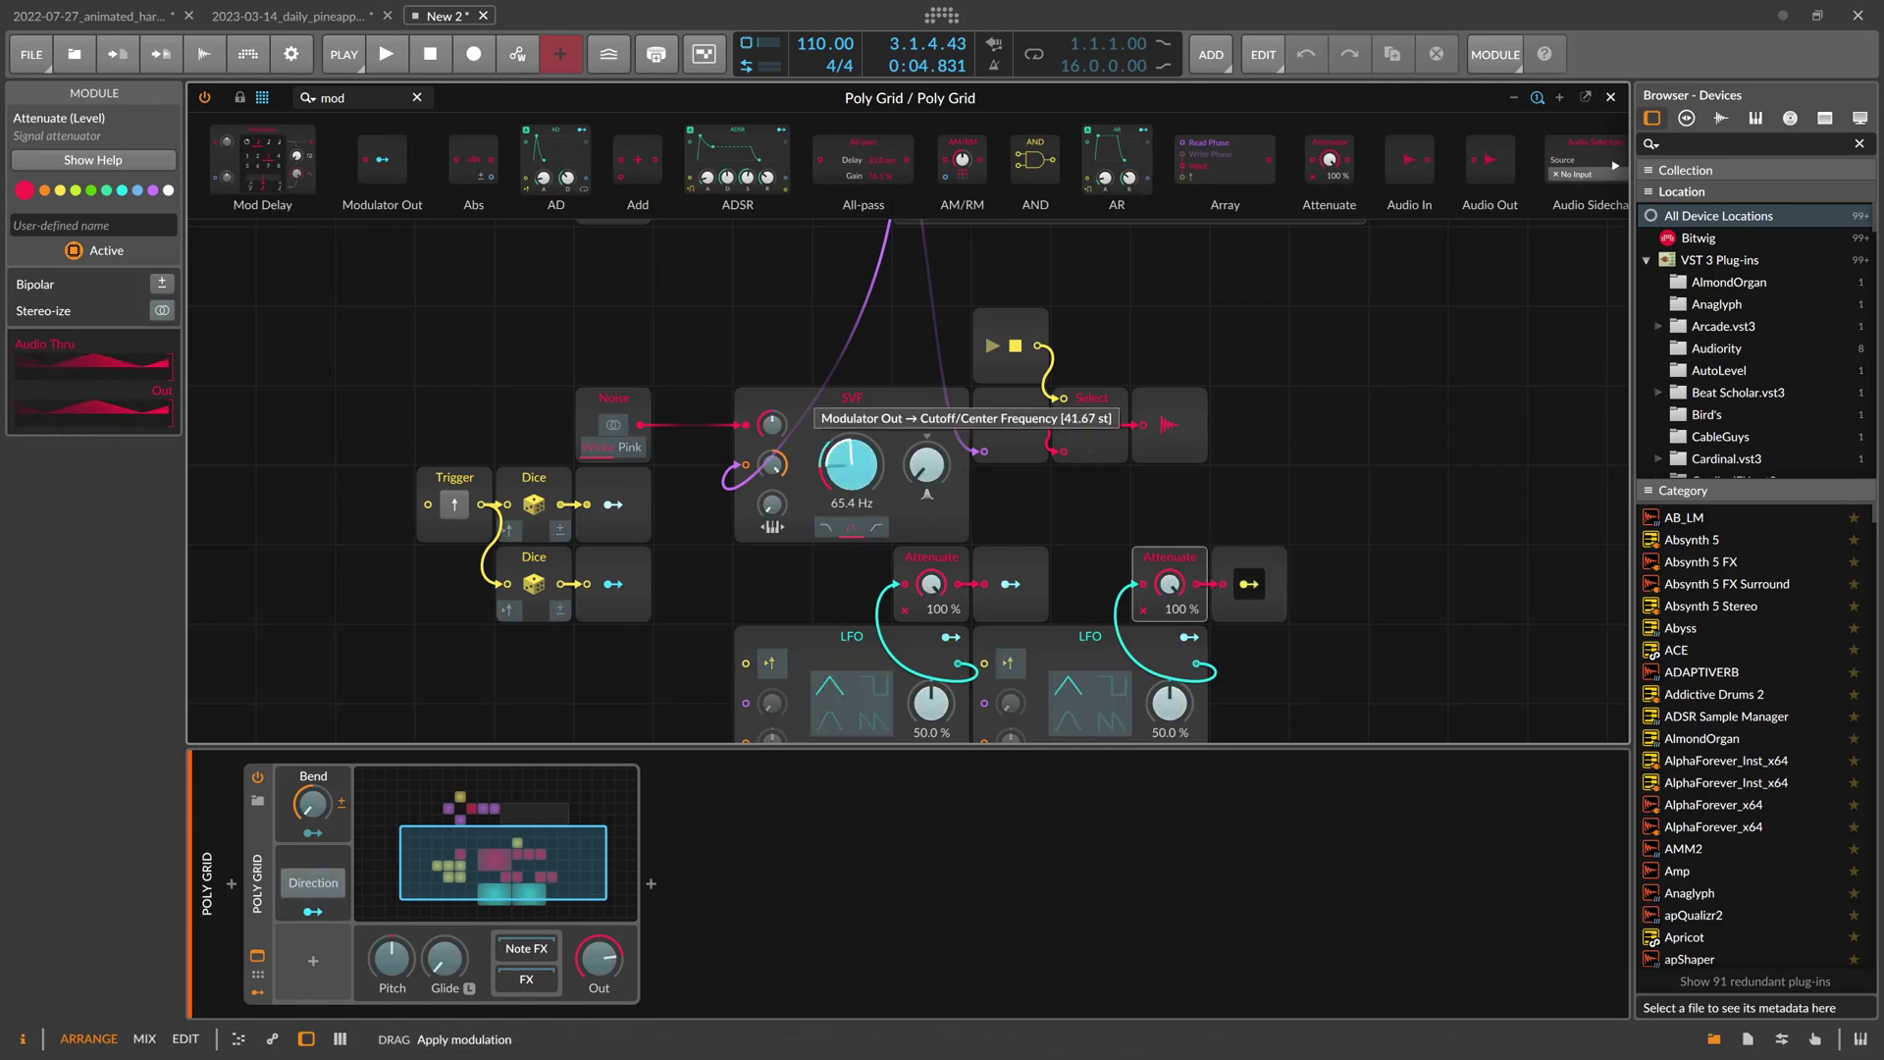
click(1264, 571)
double_click(161, 379)
text(48)
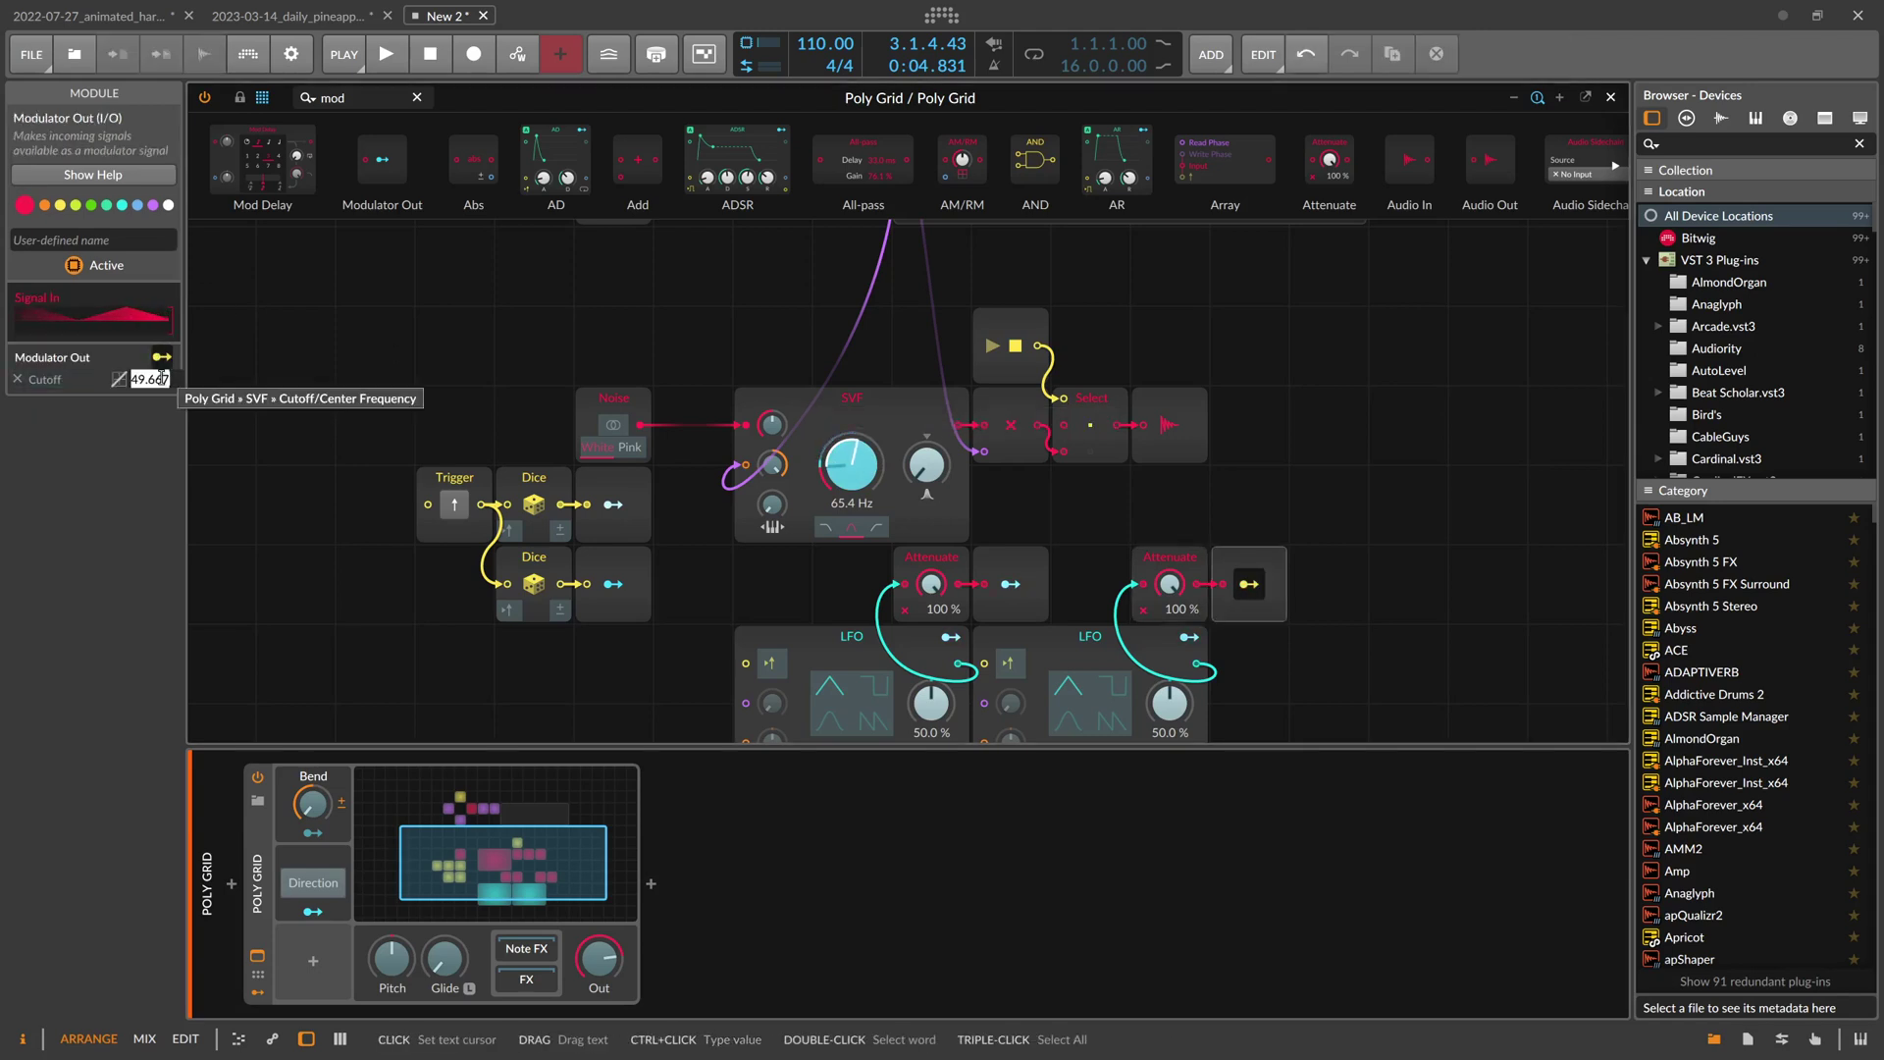
key(Return)
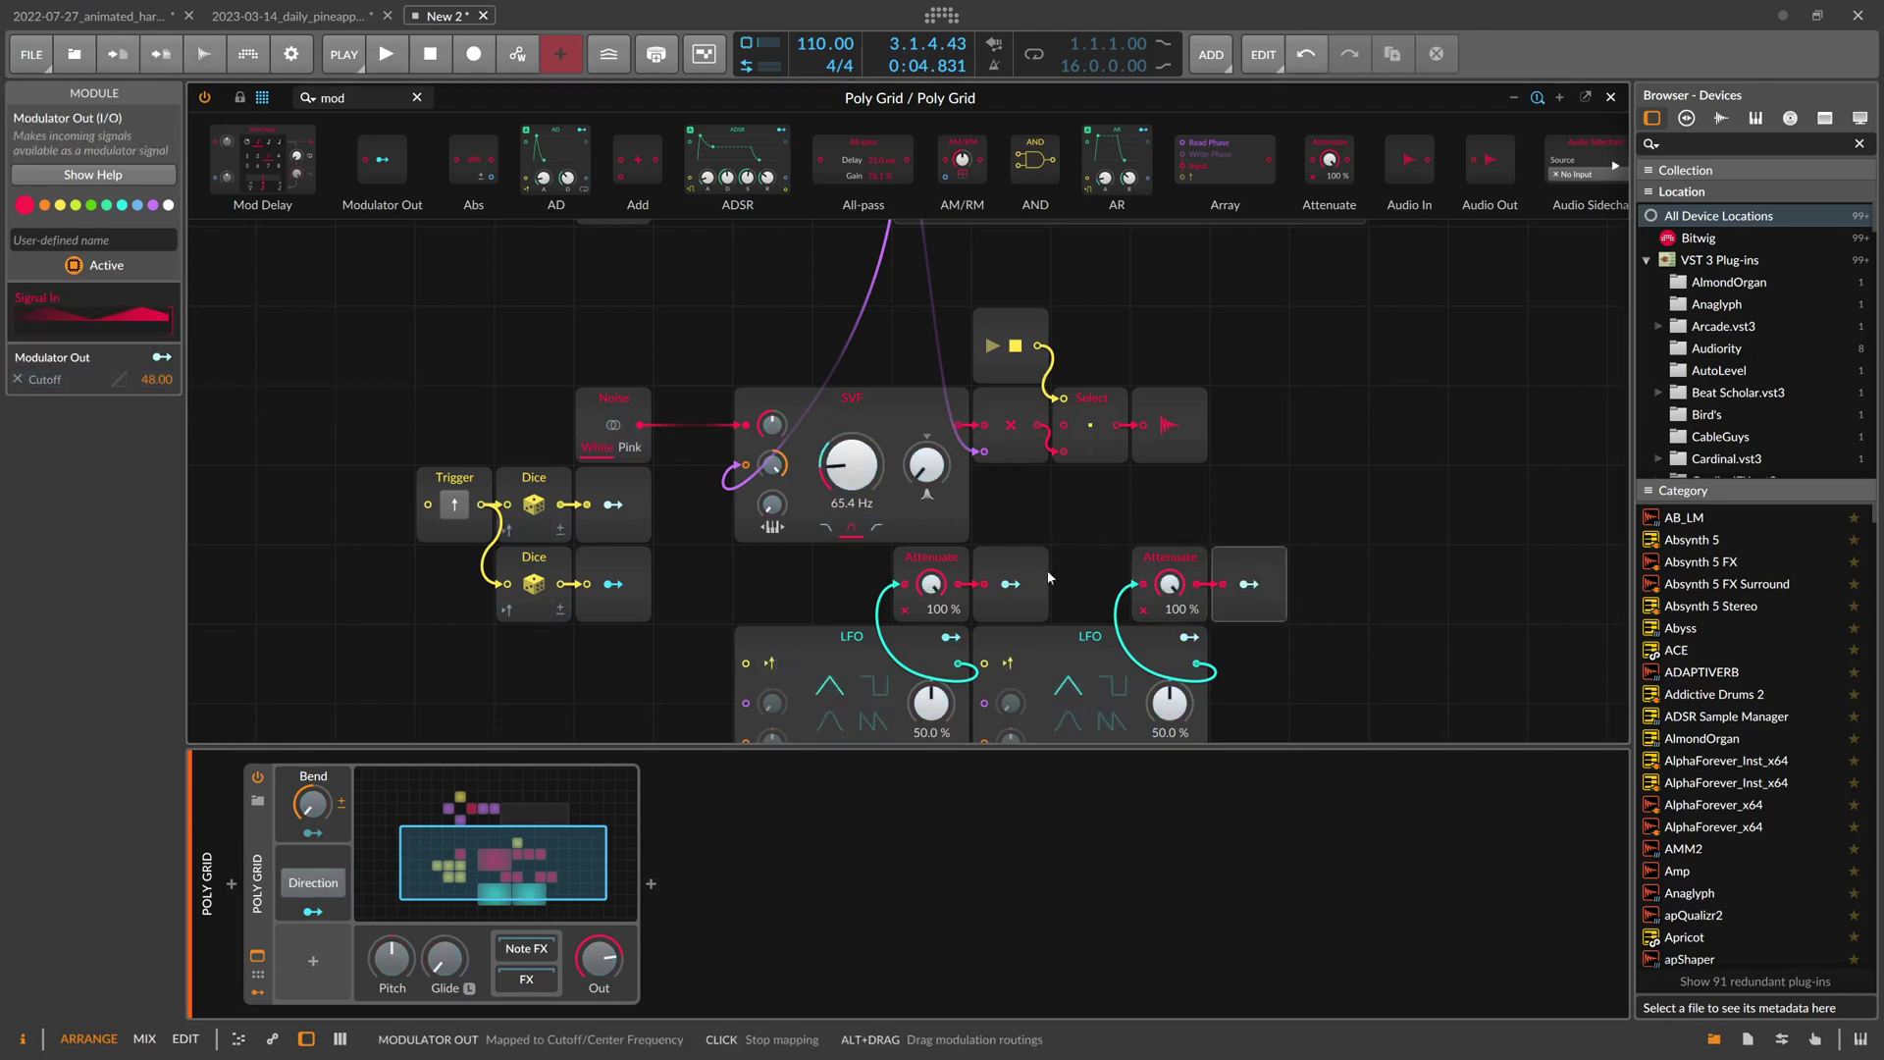
Modulate the SVF's resonance from the first Attenuate's Modulator Out with an amount of 1.000
click(1009, 583)
drag(926, 465, 926, 412)
click(1008, 585)
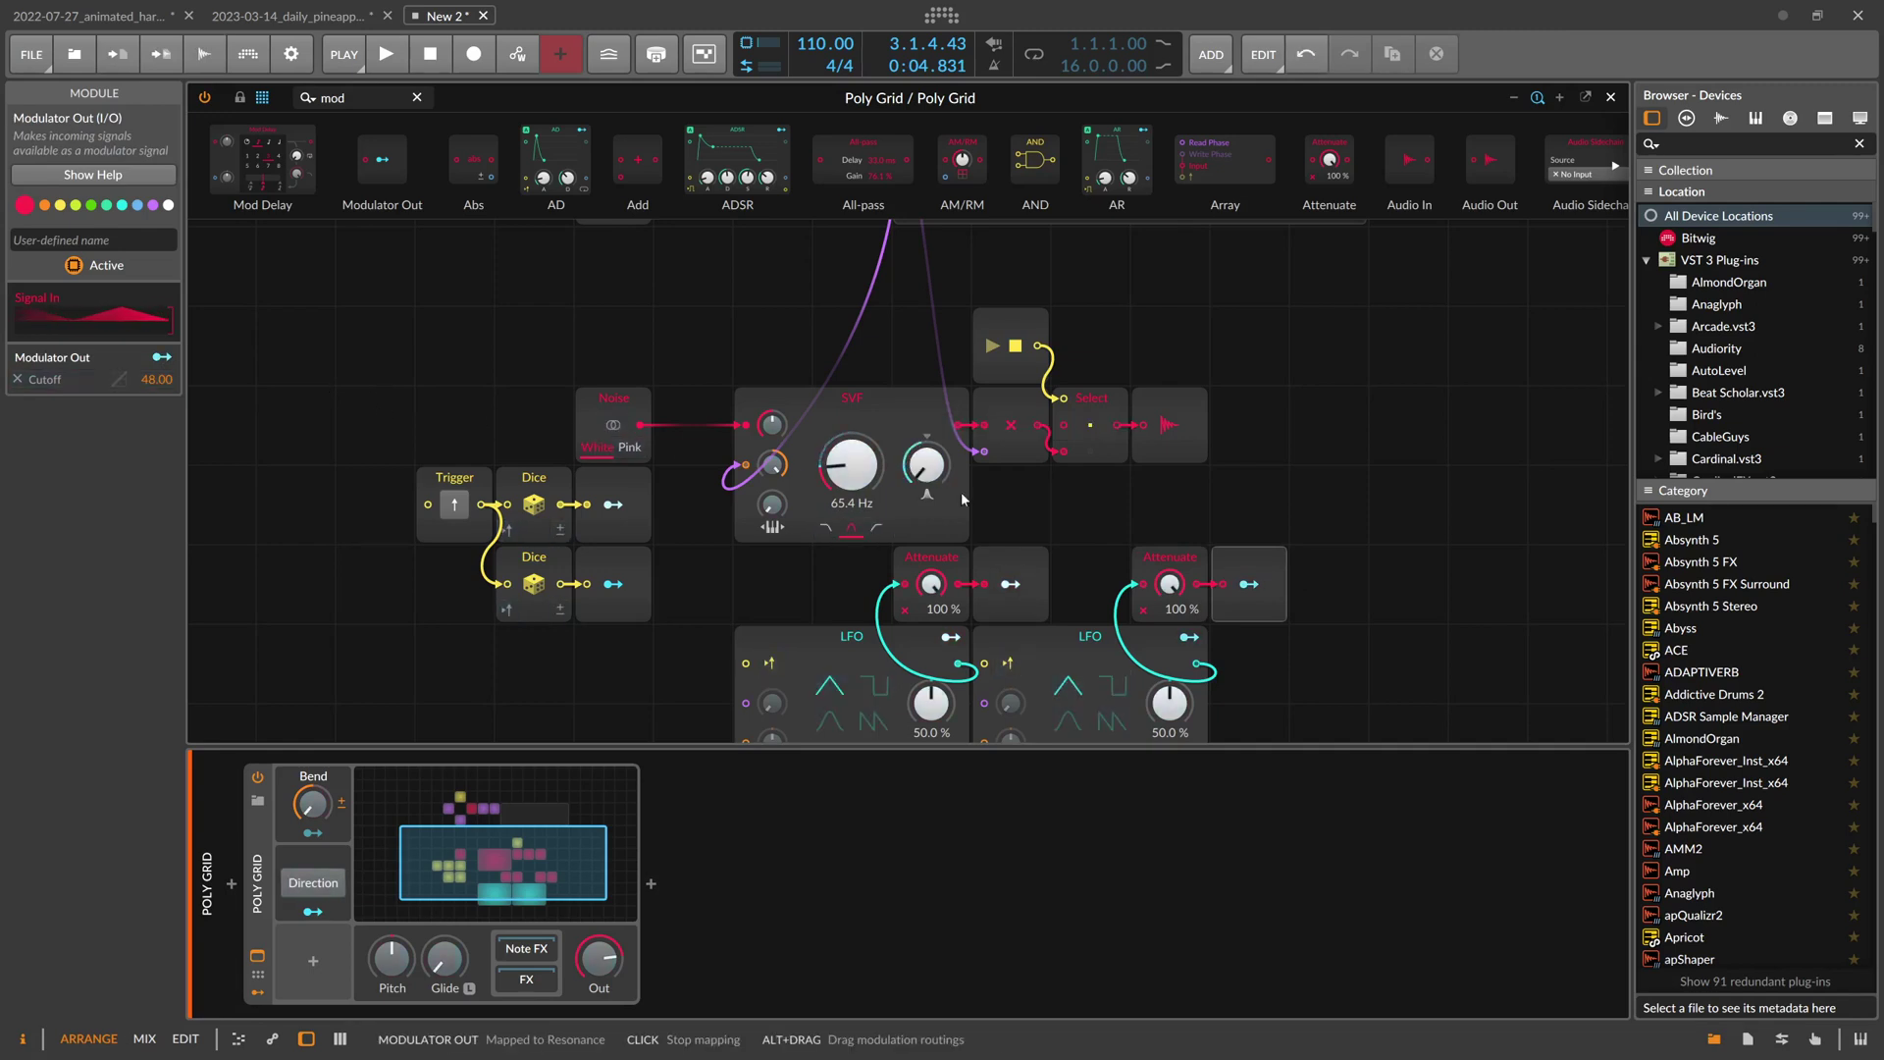
click(1007, 569)
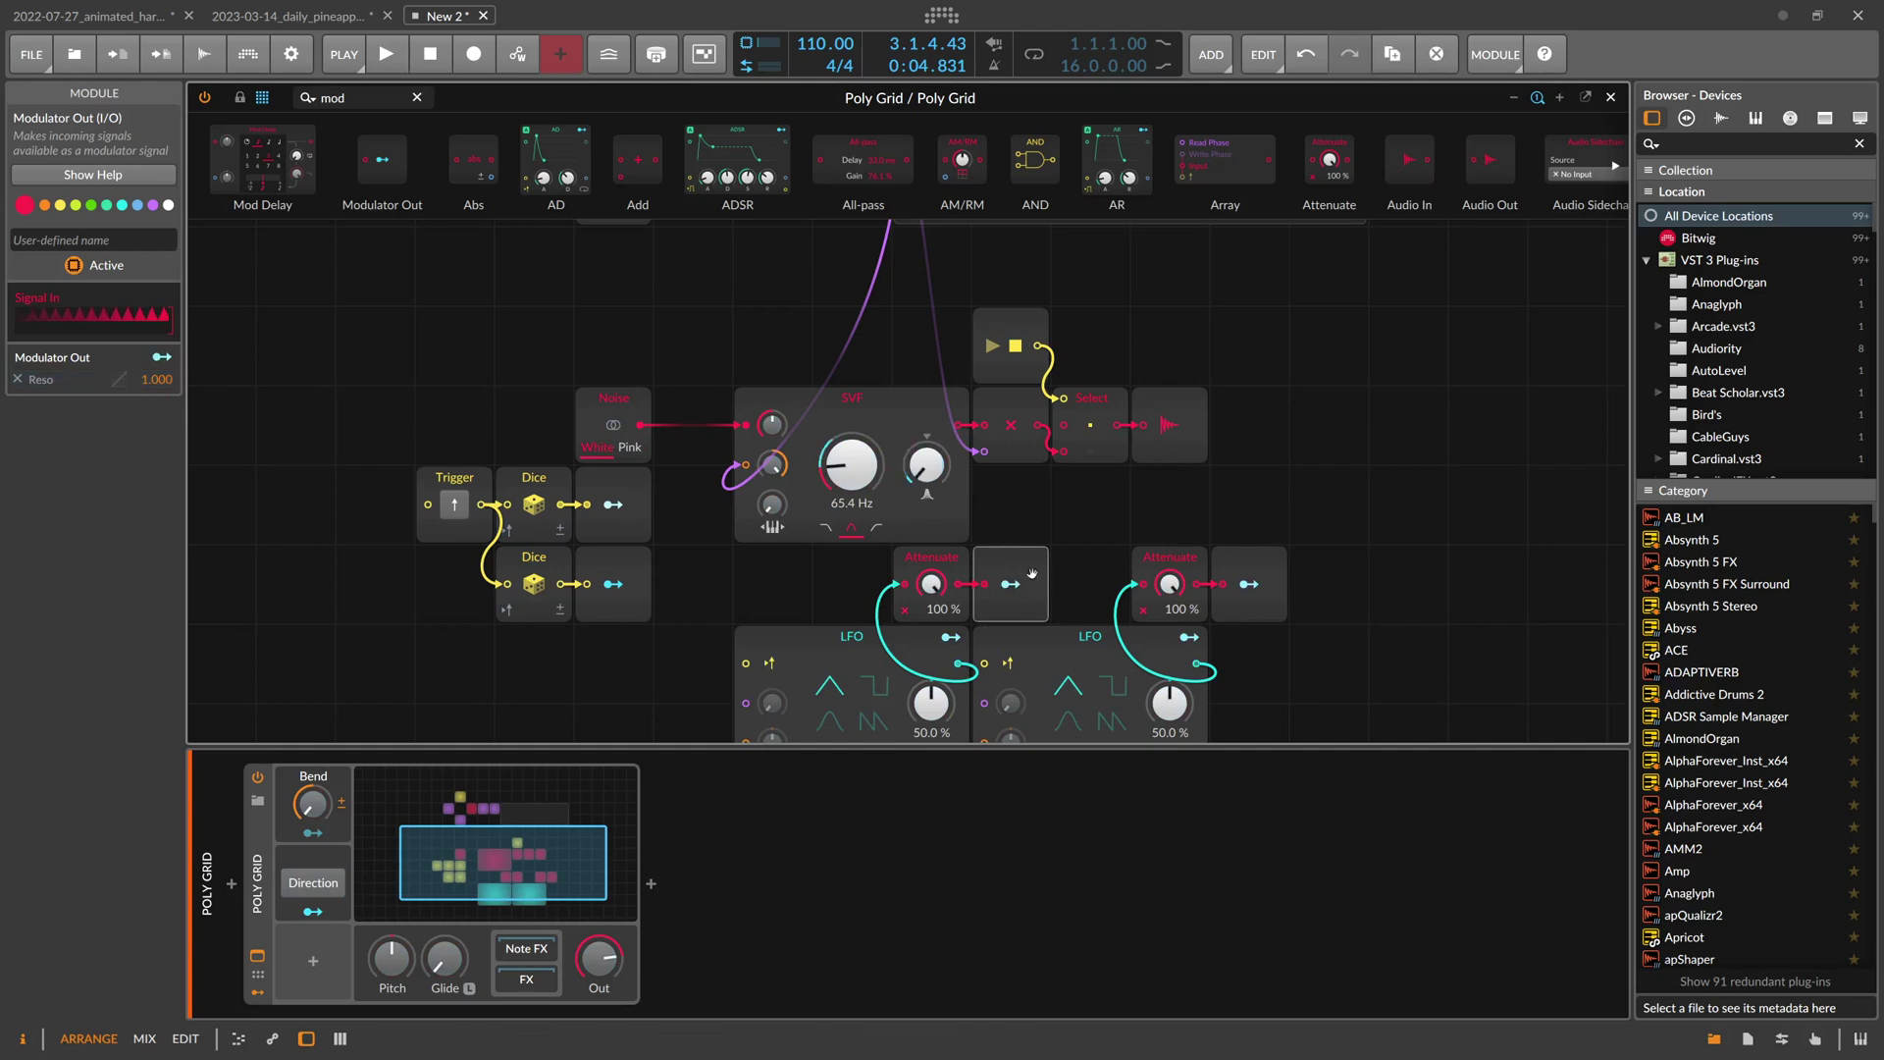
Set both Attenuate levels to 0.00 % and duplicate the Dice and Modulator Out pair twice below the existing ones
drag(930, 584, 930, 686)
drag(1171, 585, 1172, 677)
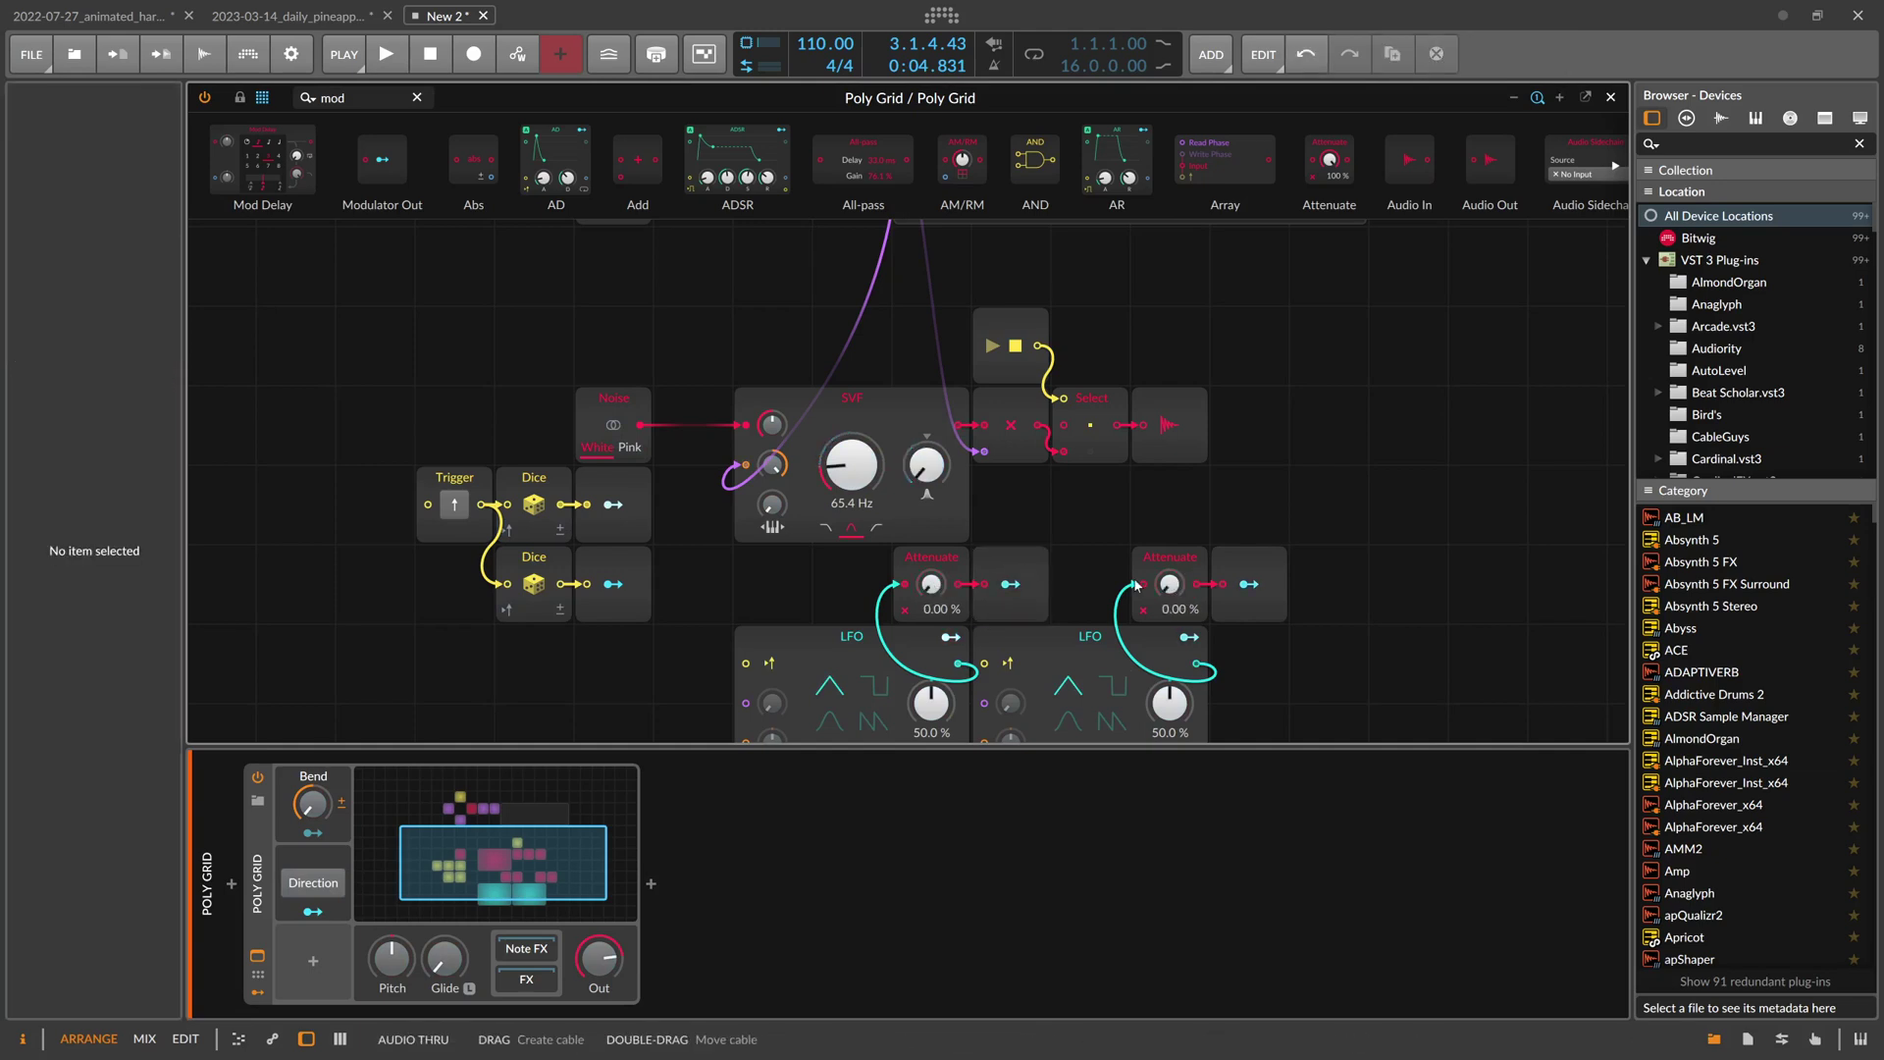
scroll(681, 530, down, 2)
drag(656, 569, 542, 491)
key(ctrl+d)
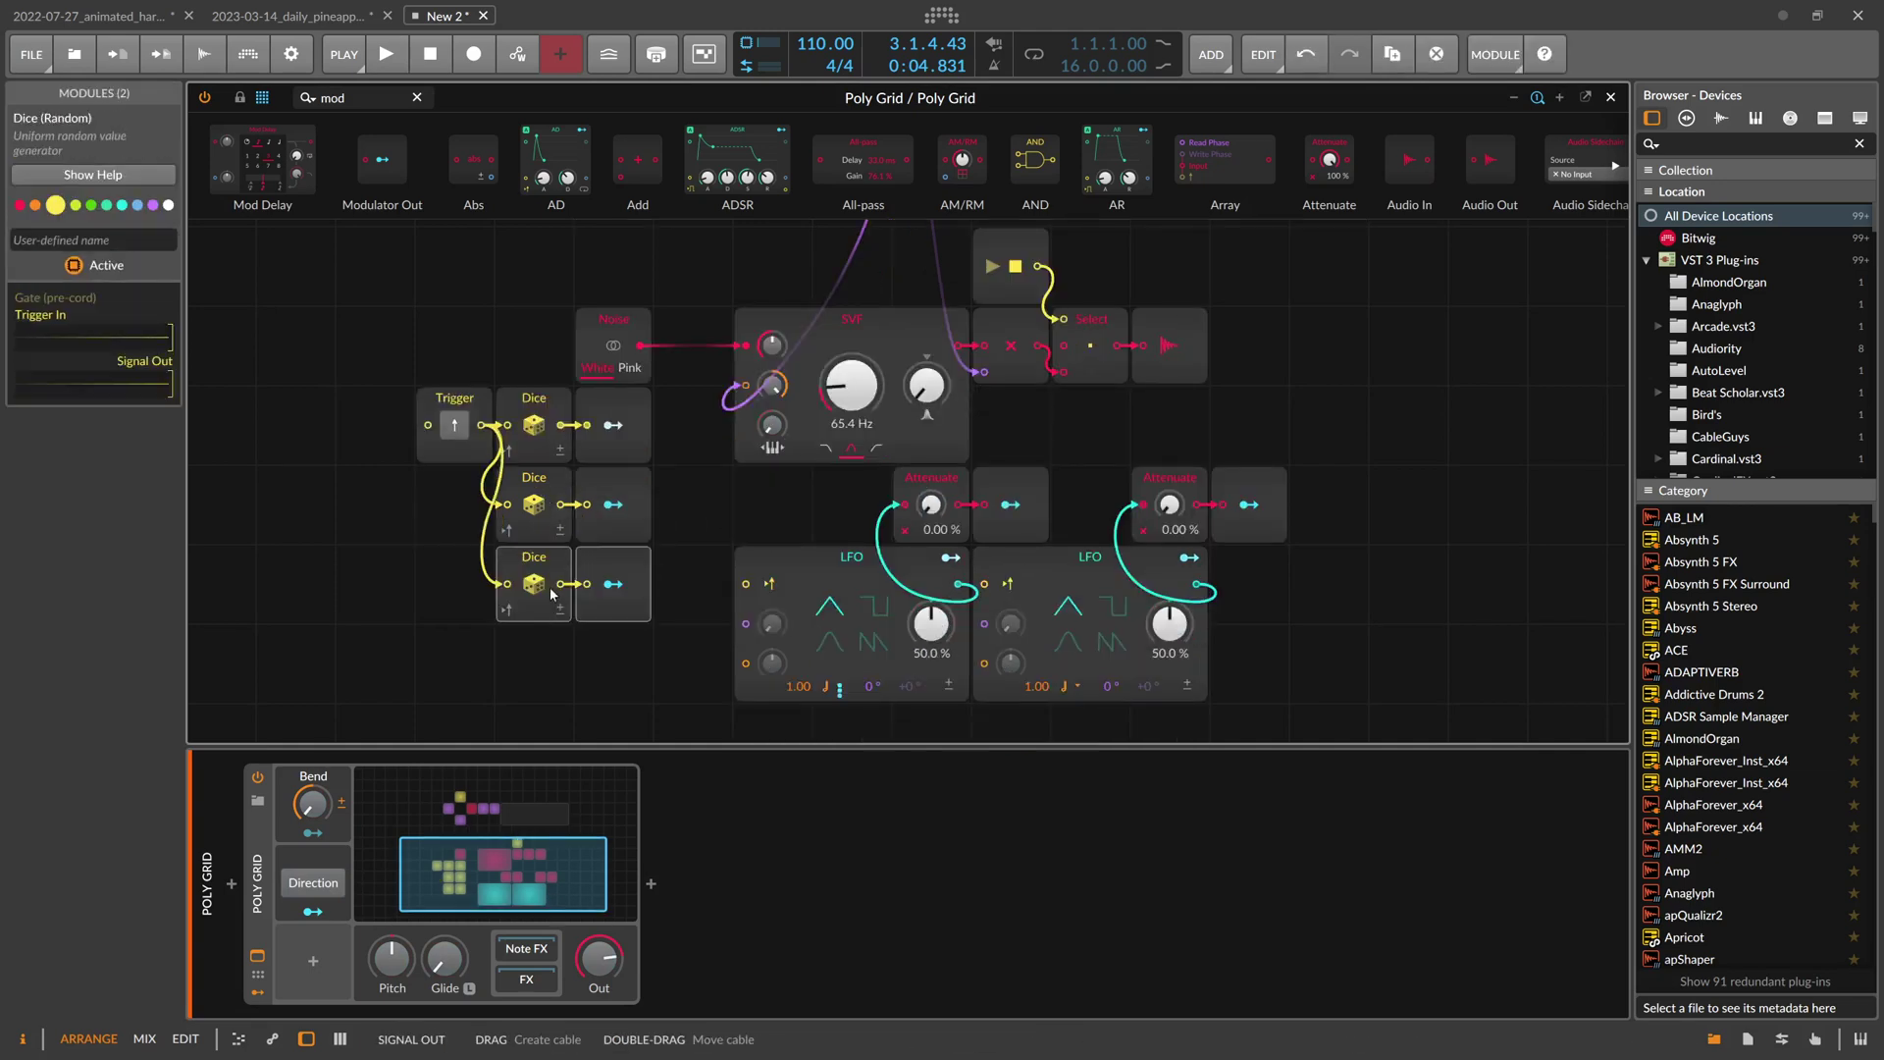
key(ctrl+d)
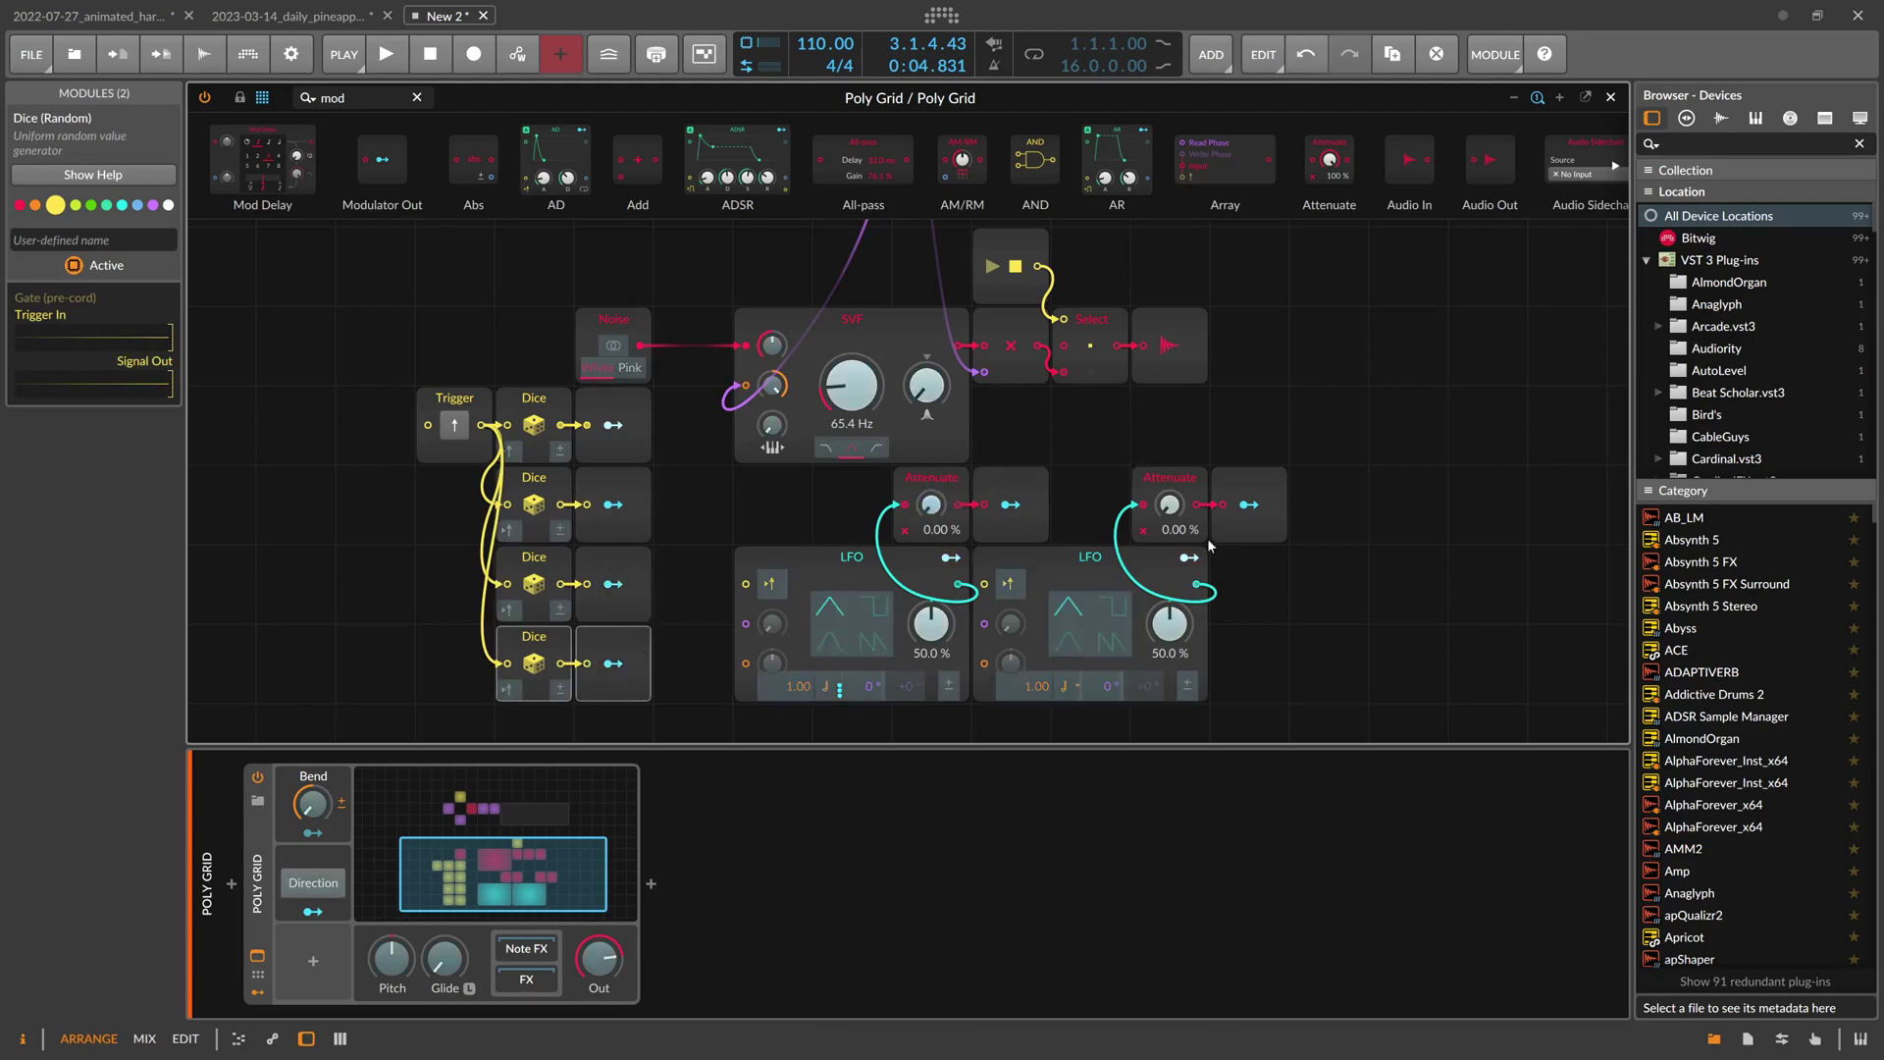
Modulate the two Attenuate levels from the two new Modulator Outs and fire the Trigger to roll new random values
click(1169, 504)
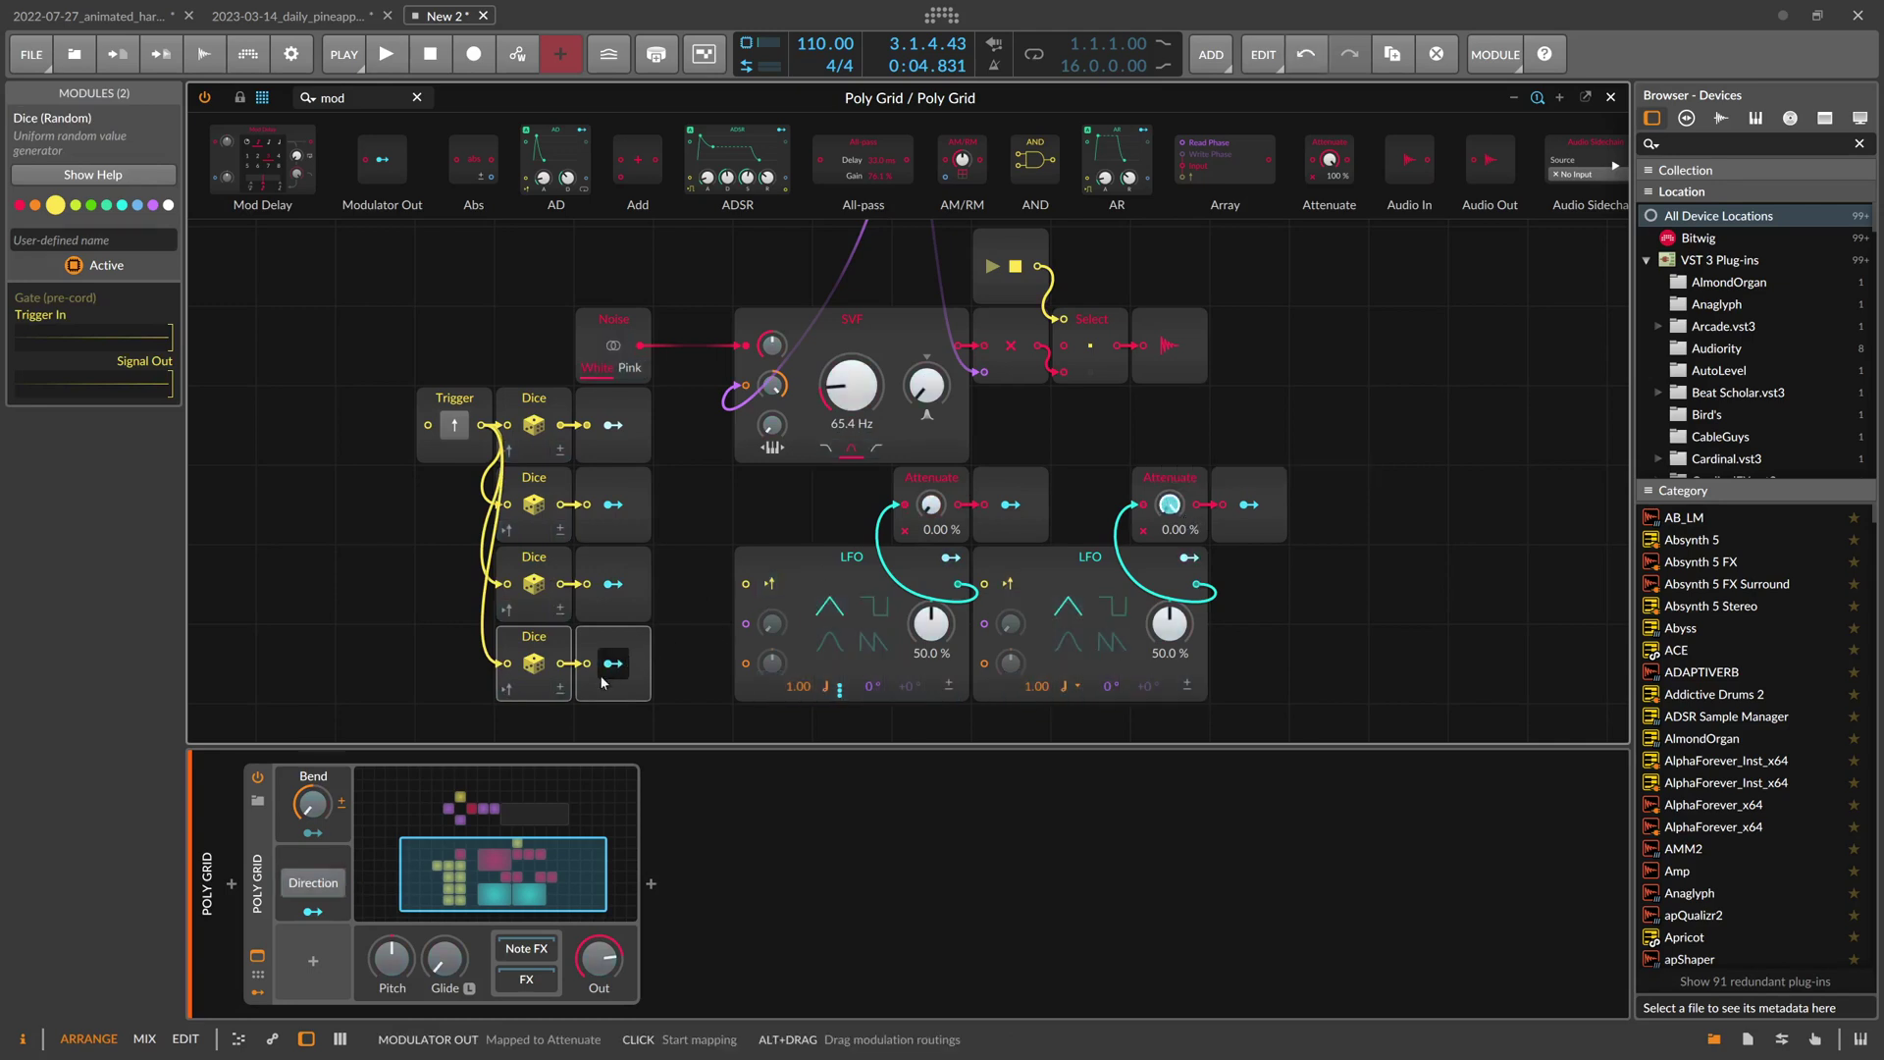
click(461, 421)
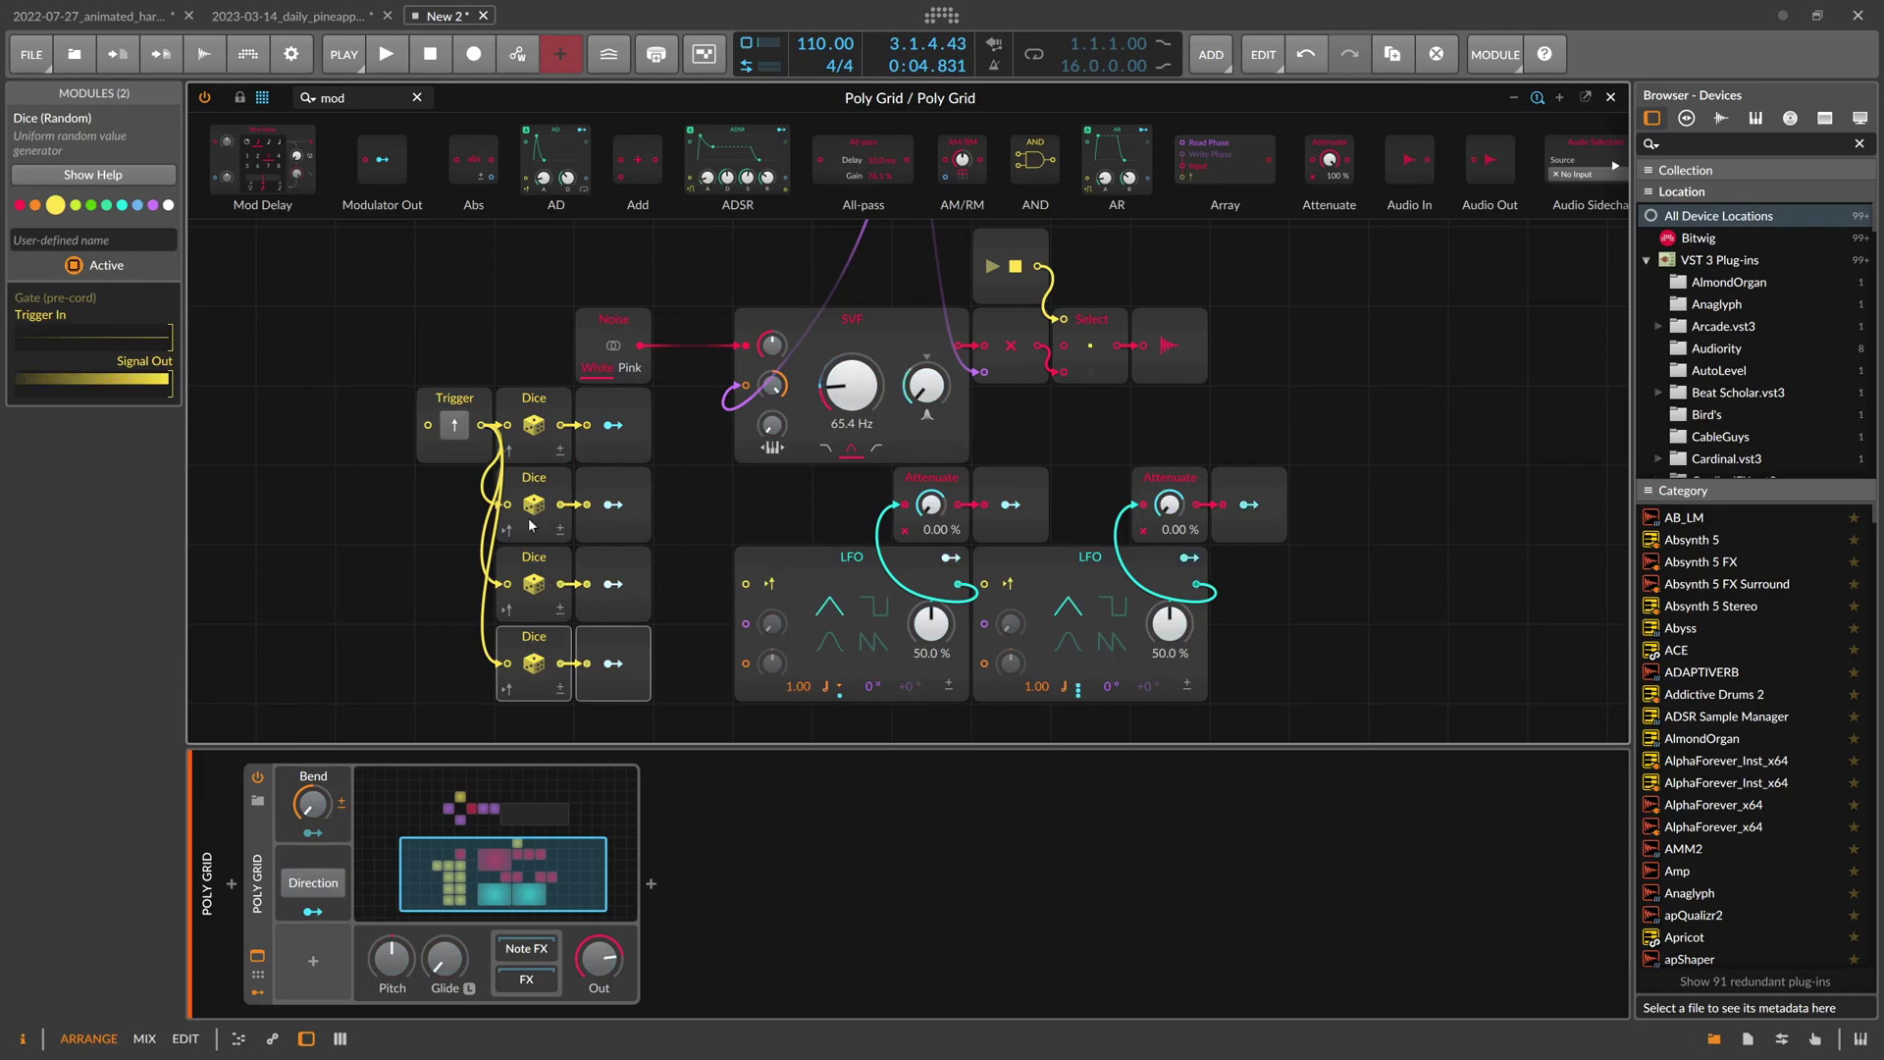
Close the patch editor, play the riser from bar 1 to just past bar 3 and raise the Poly Grid's Out level
scroll(1042, 435, up, 2)
key(Escape)
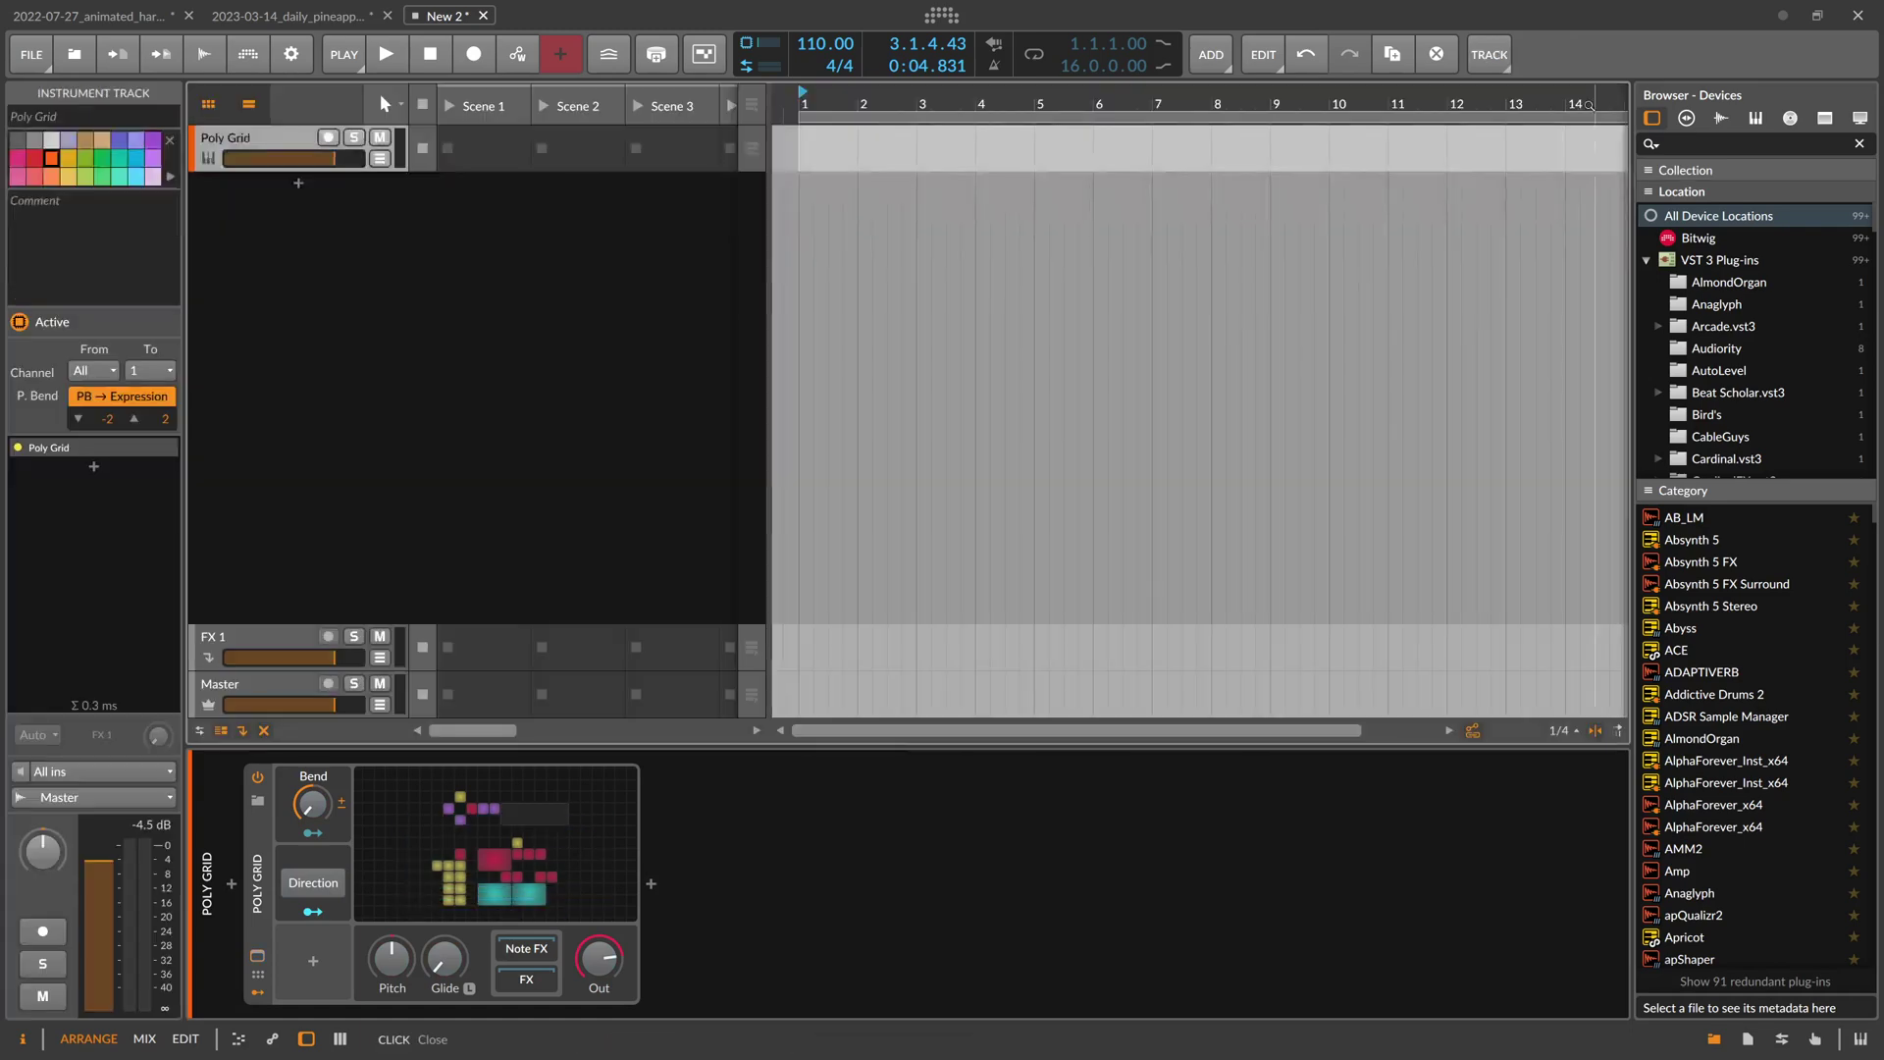
key(space)
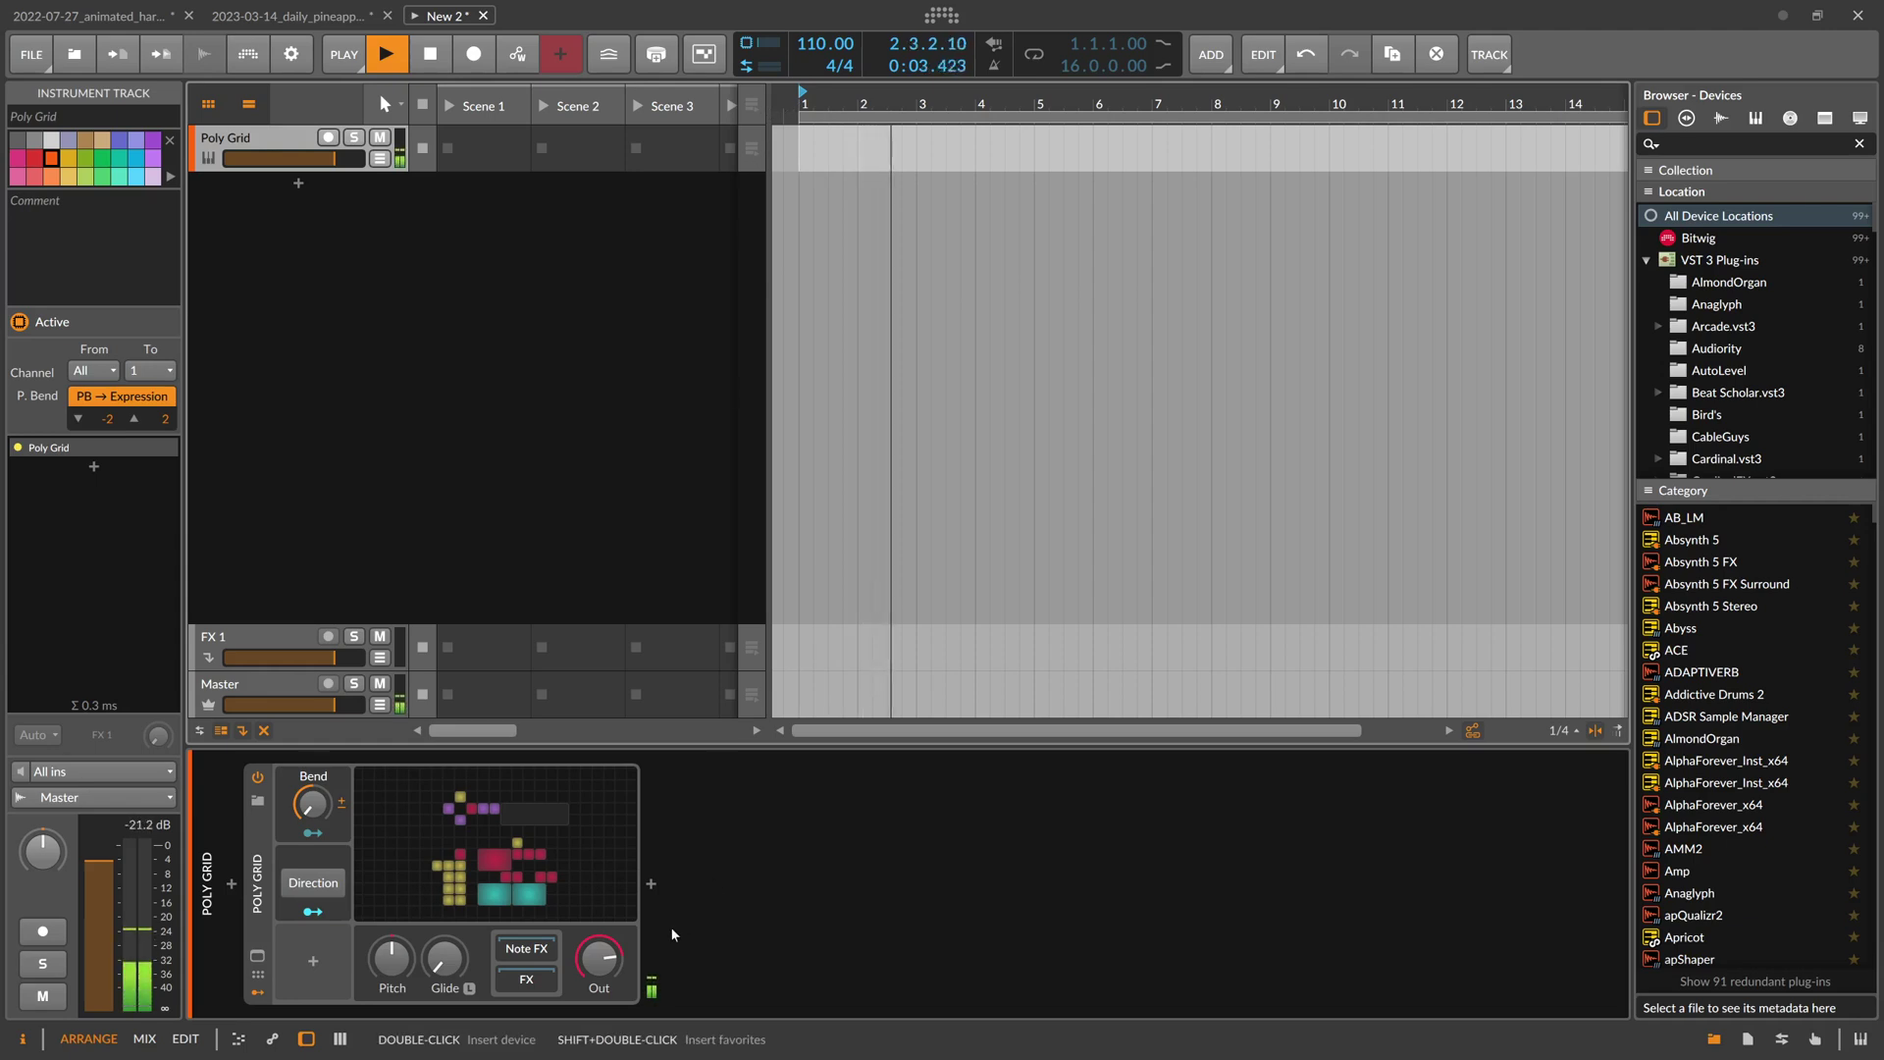
drag(600, 957, 601, 852)
key(space)
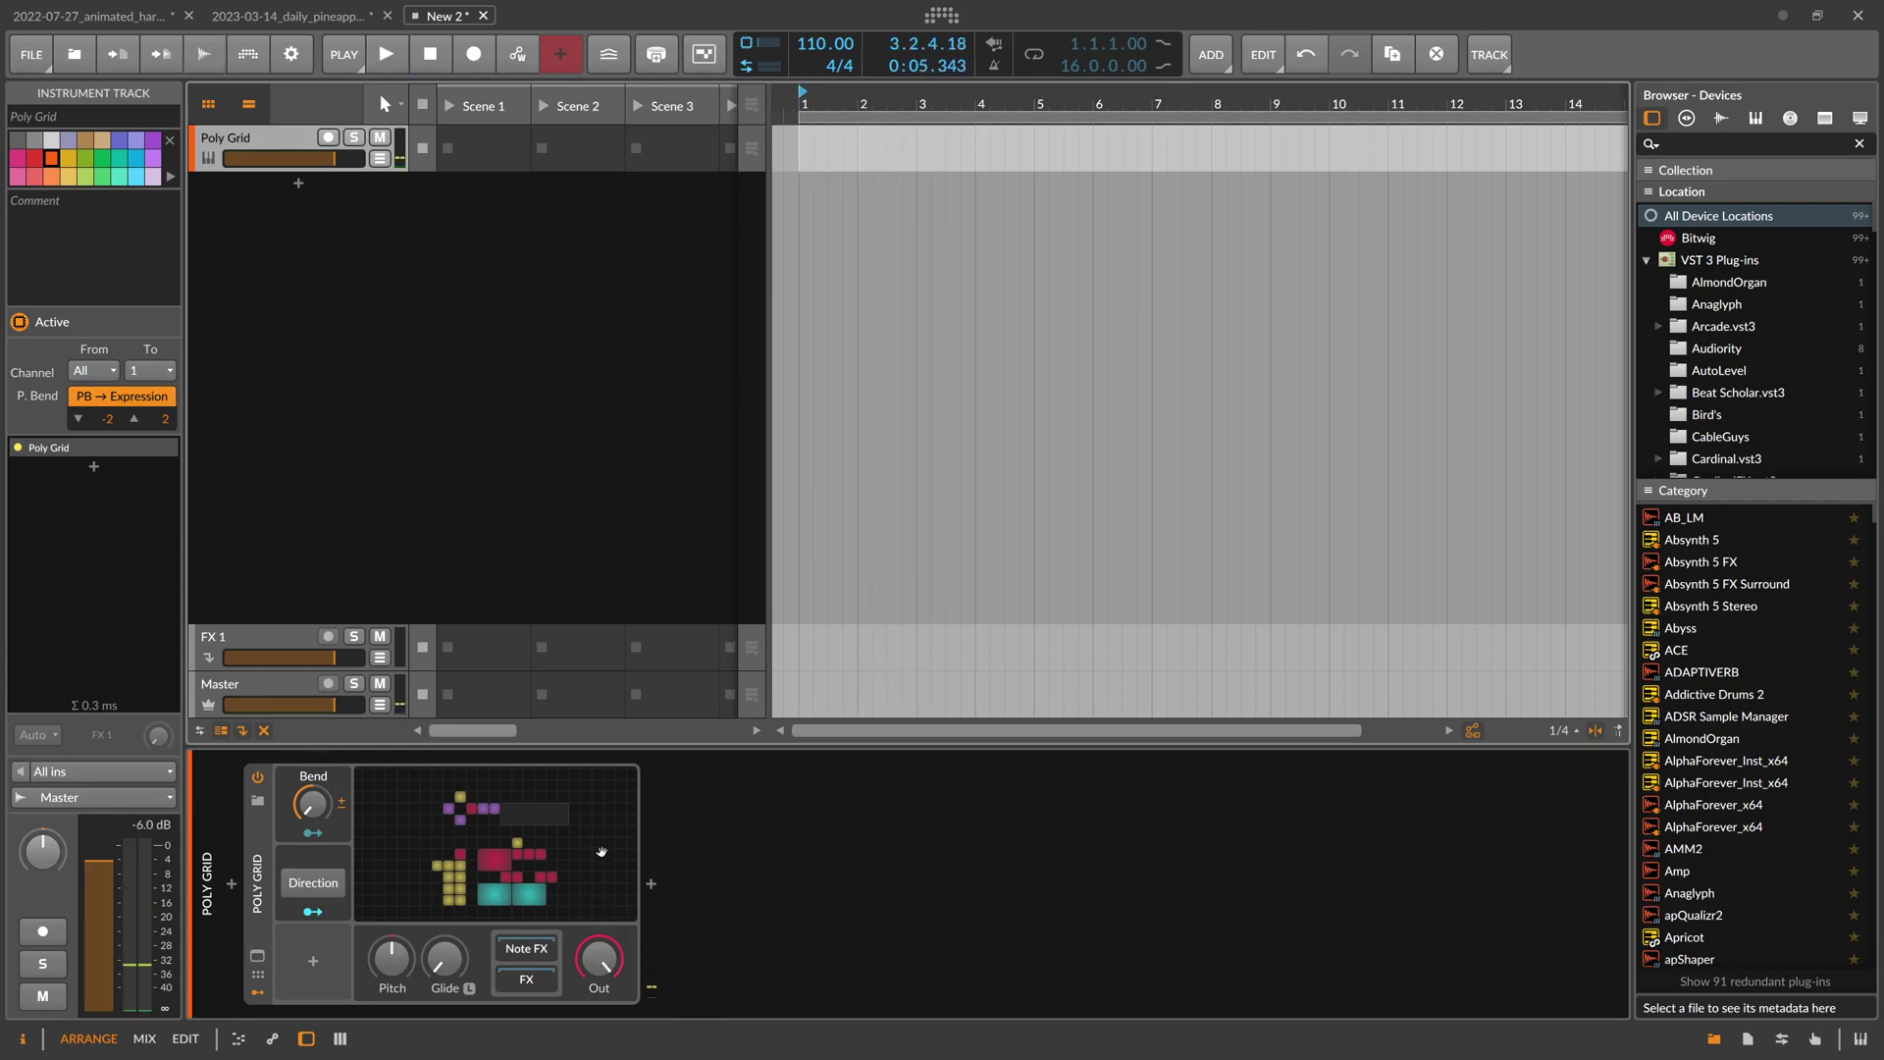
Play the riser past bar 2, open the Poly Grid patch editor and play the riser again while watching the patch
key(space)
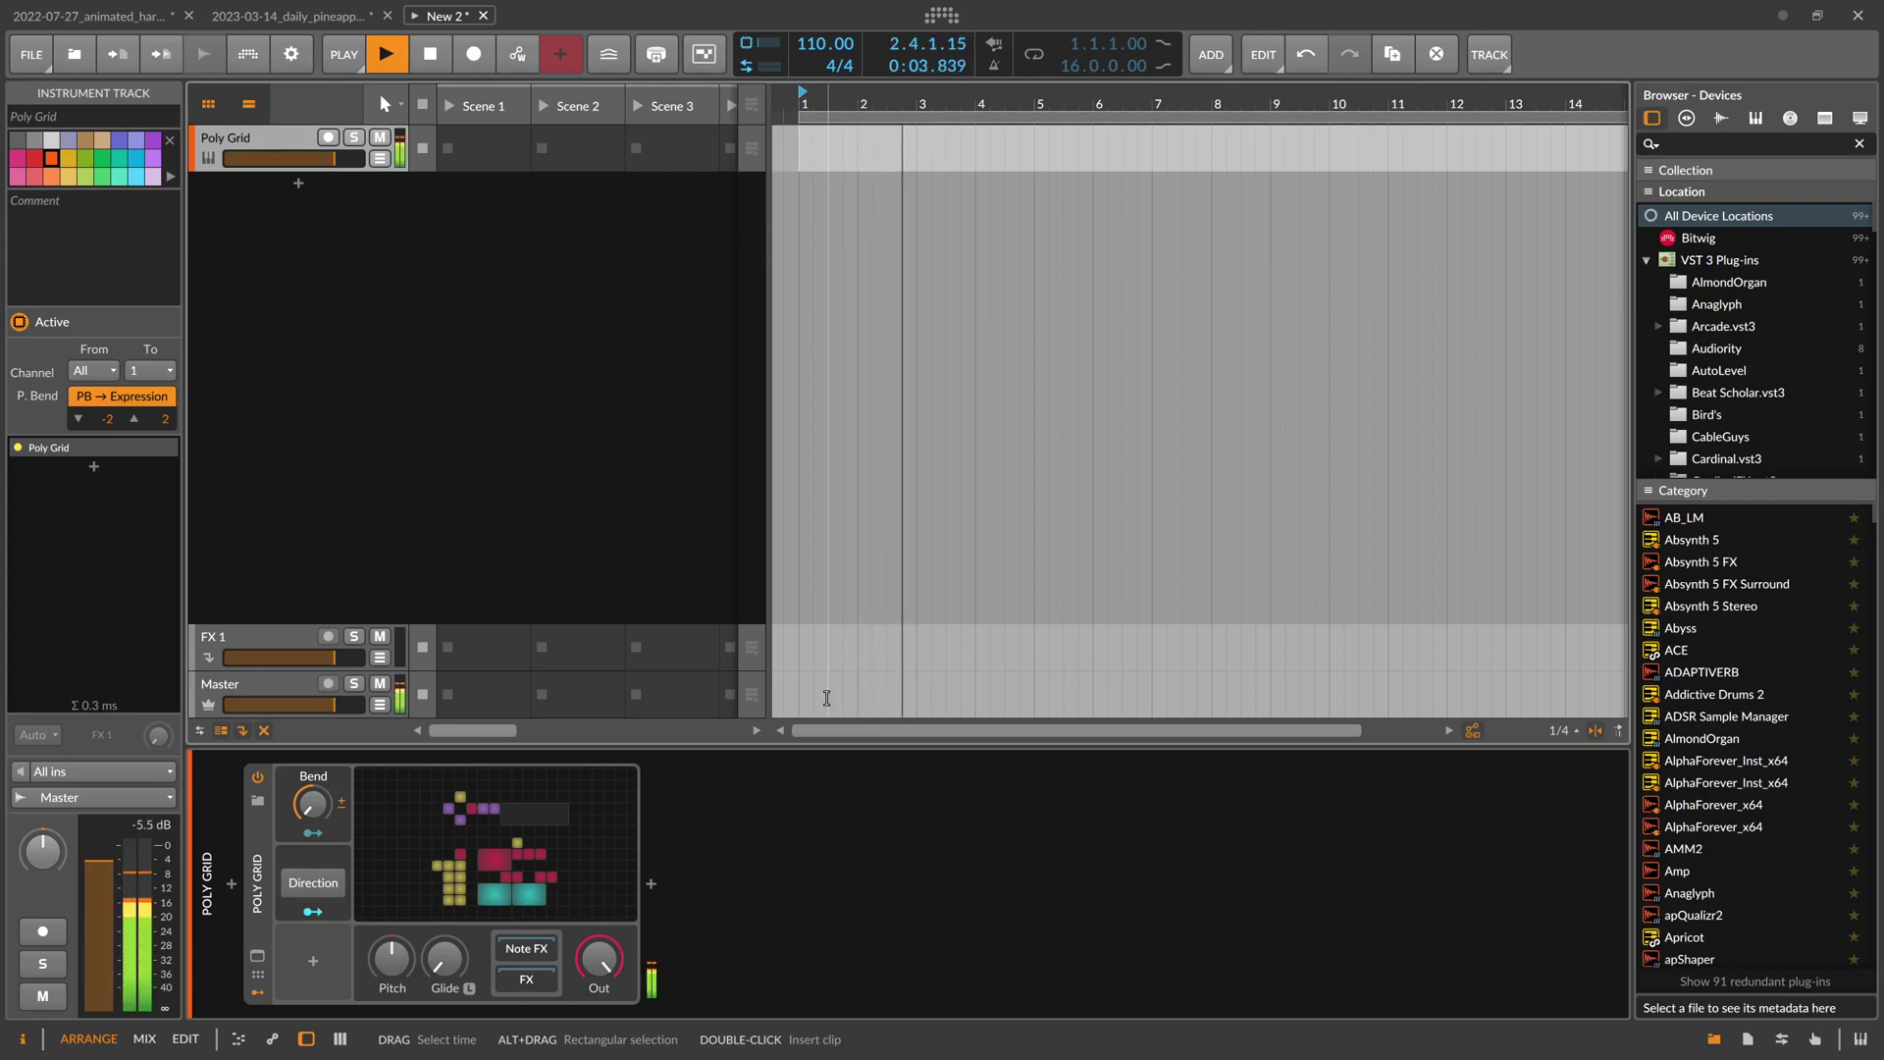
key(space)
click(501, 849)
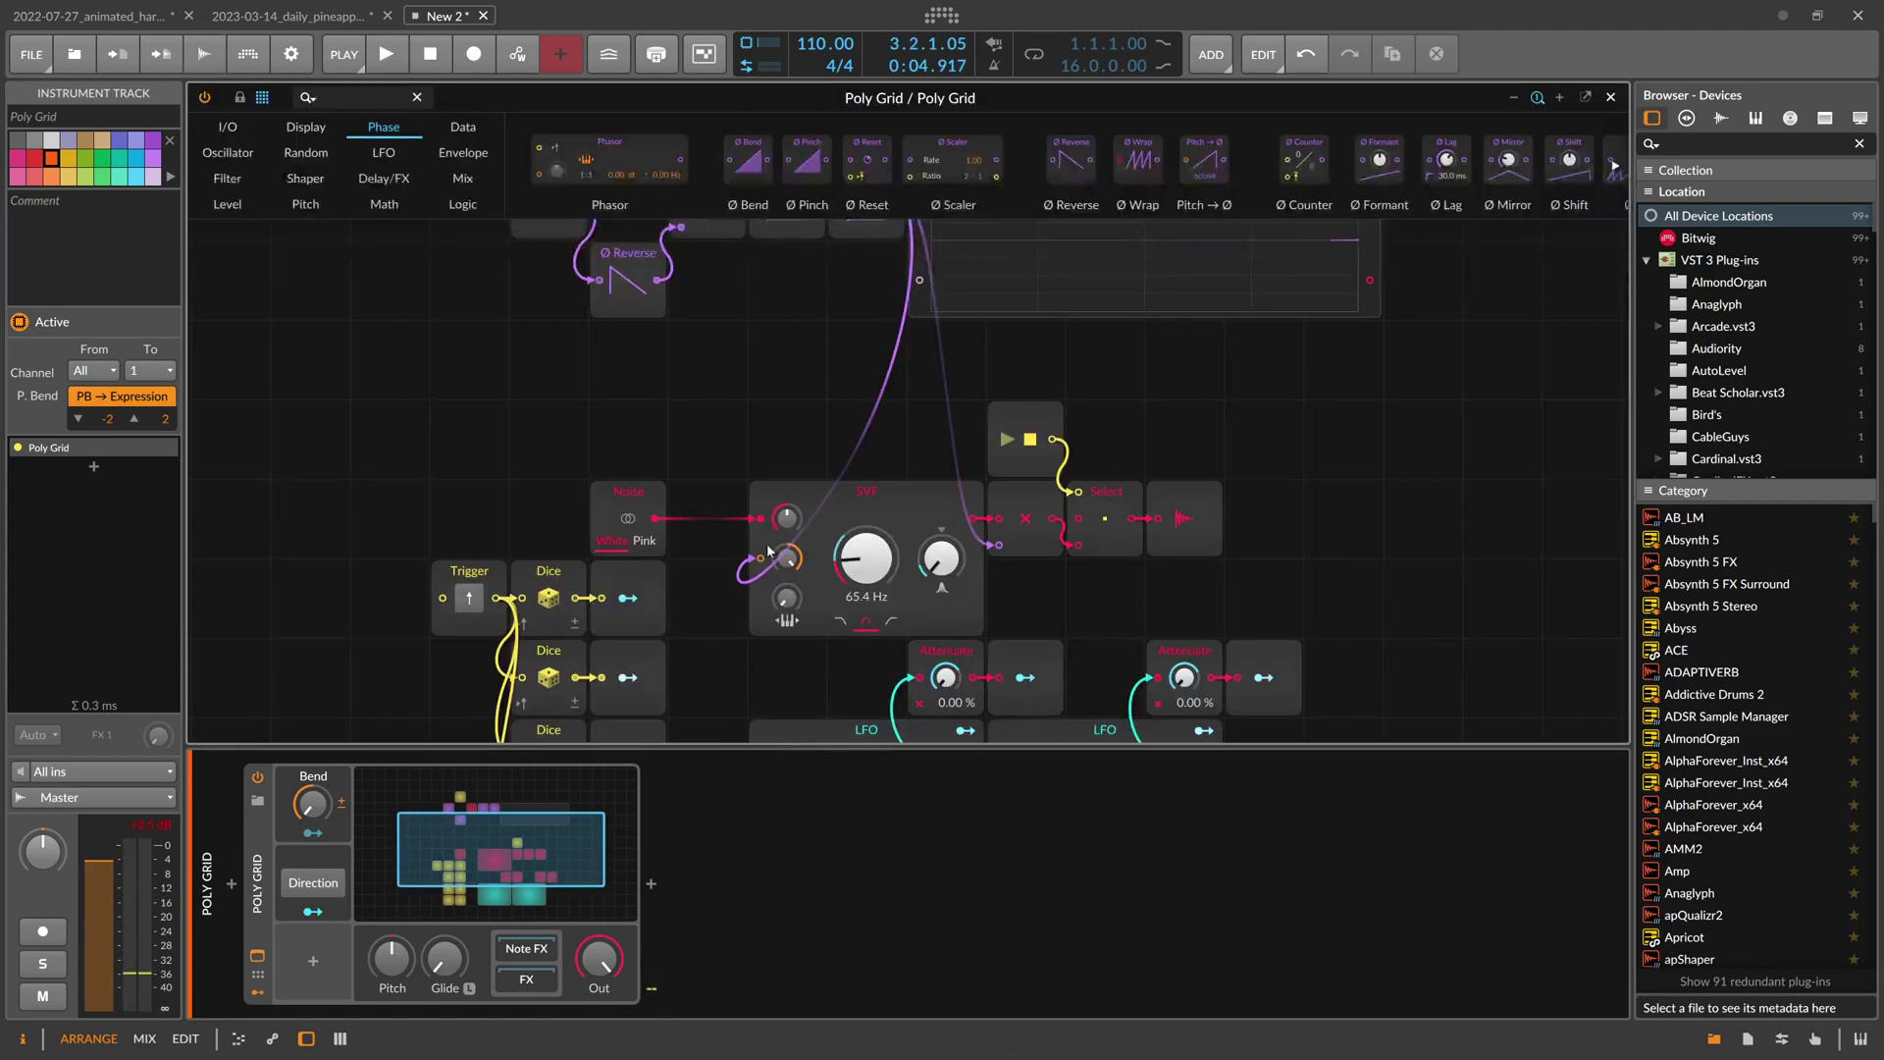
key(space)
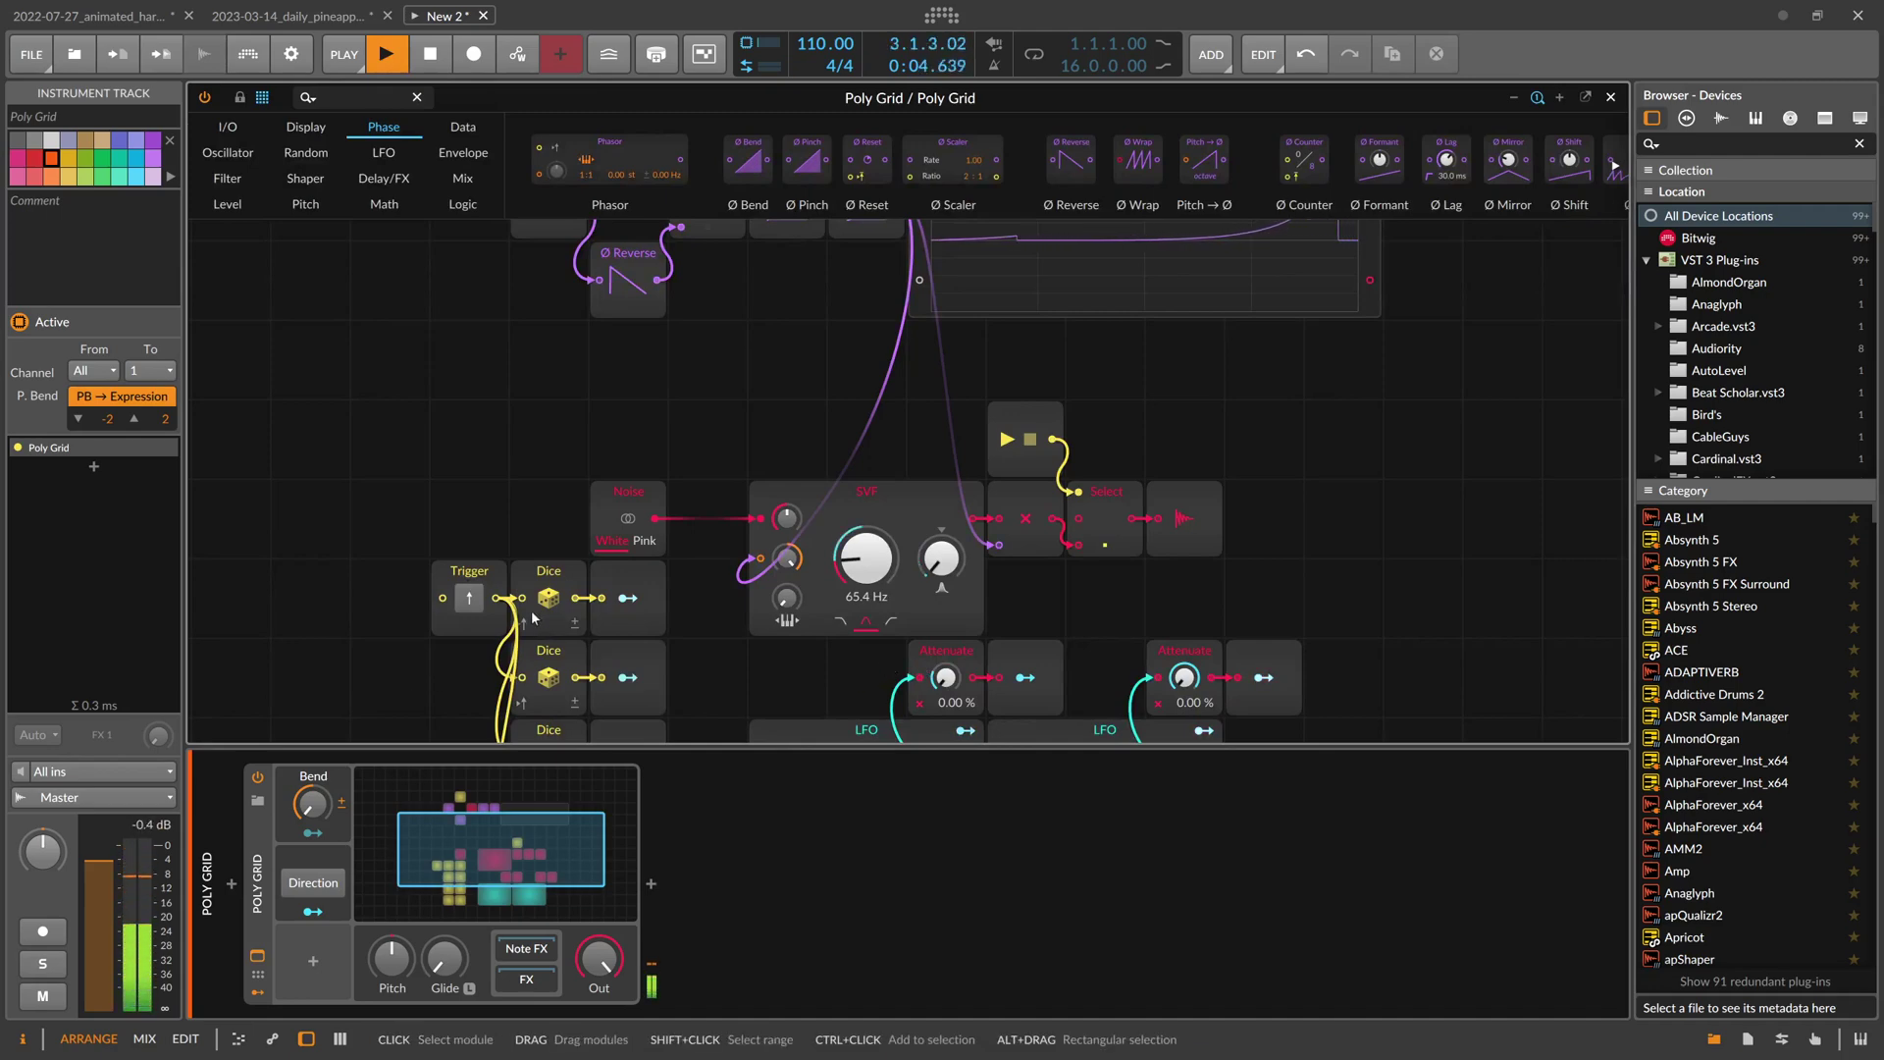
key(space)
Add a Button modulator in the empty slot below Direction and name it Generate
click(316, 963)
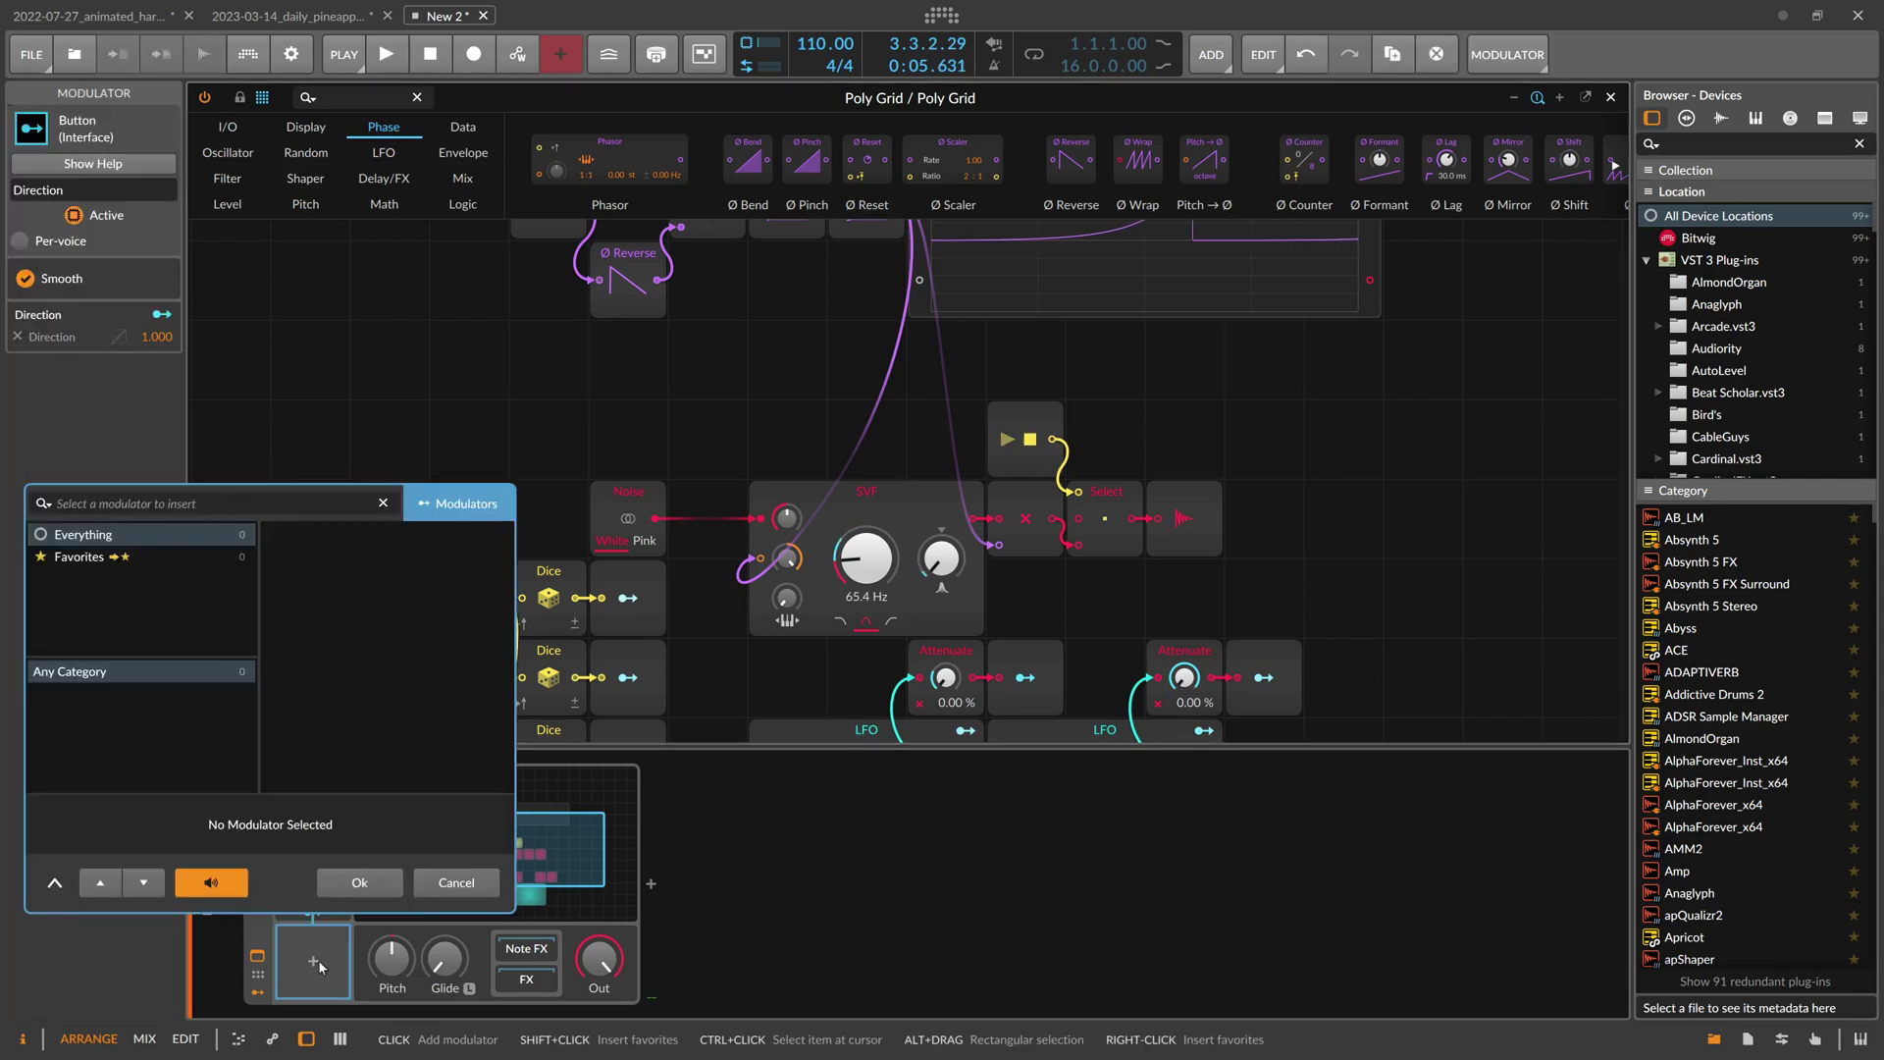
text(button)
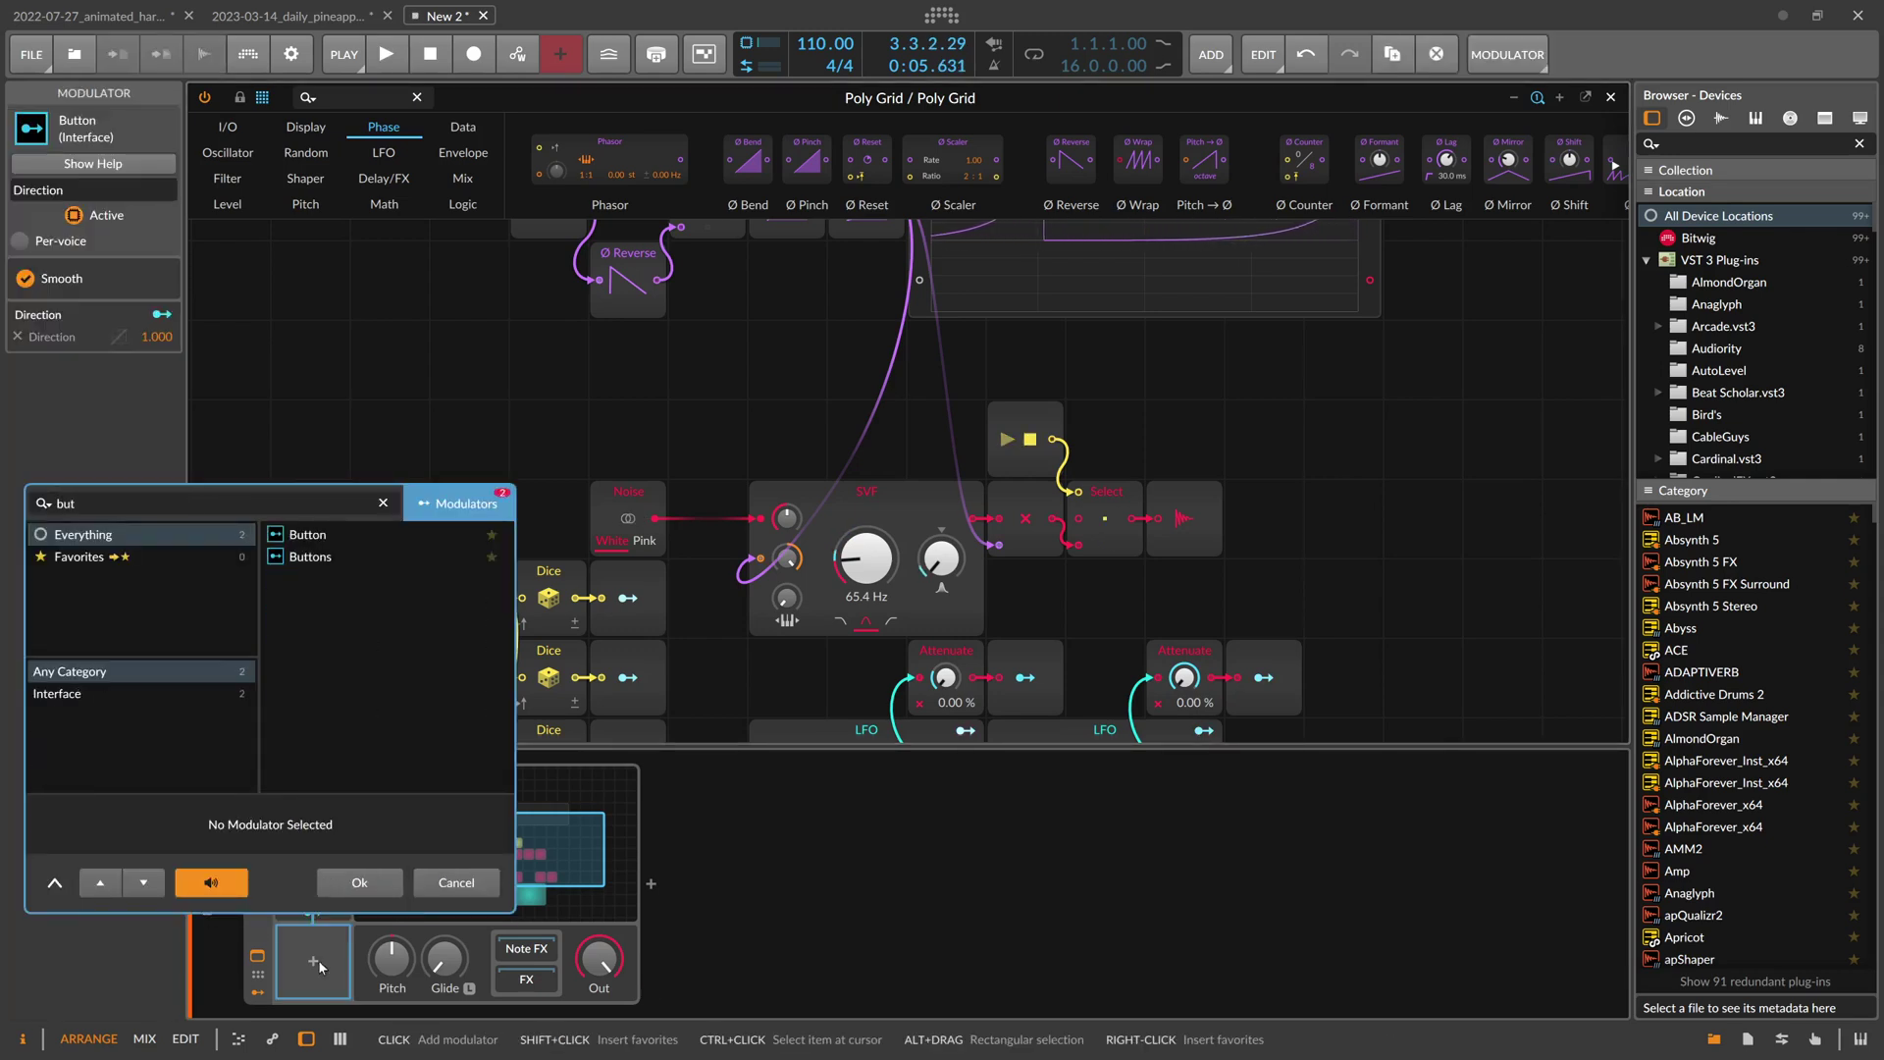
key(Return)
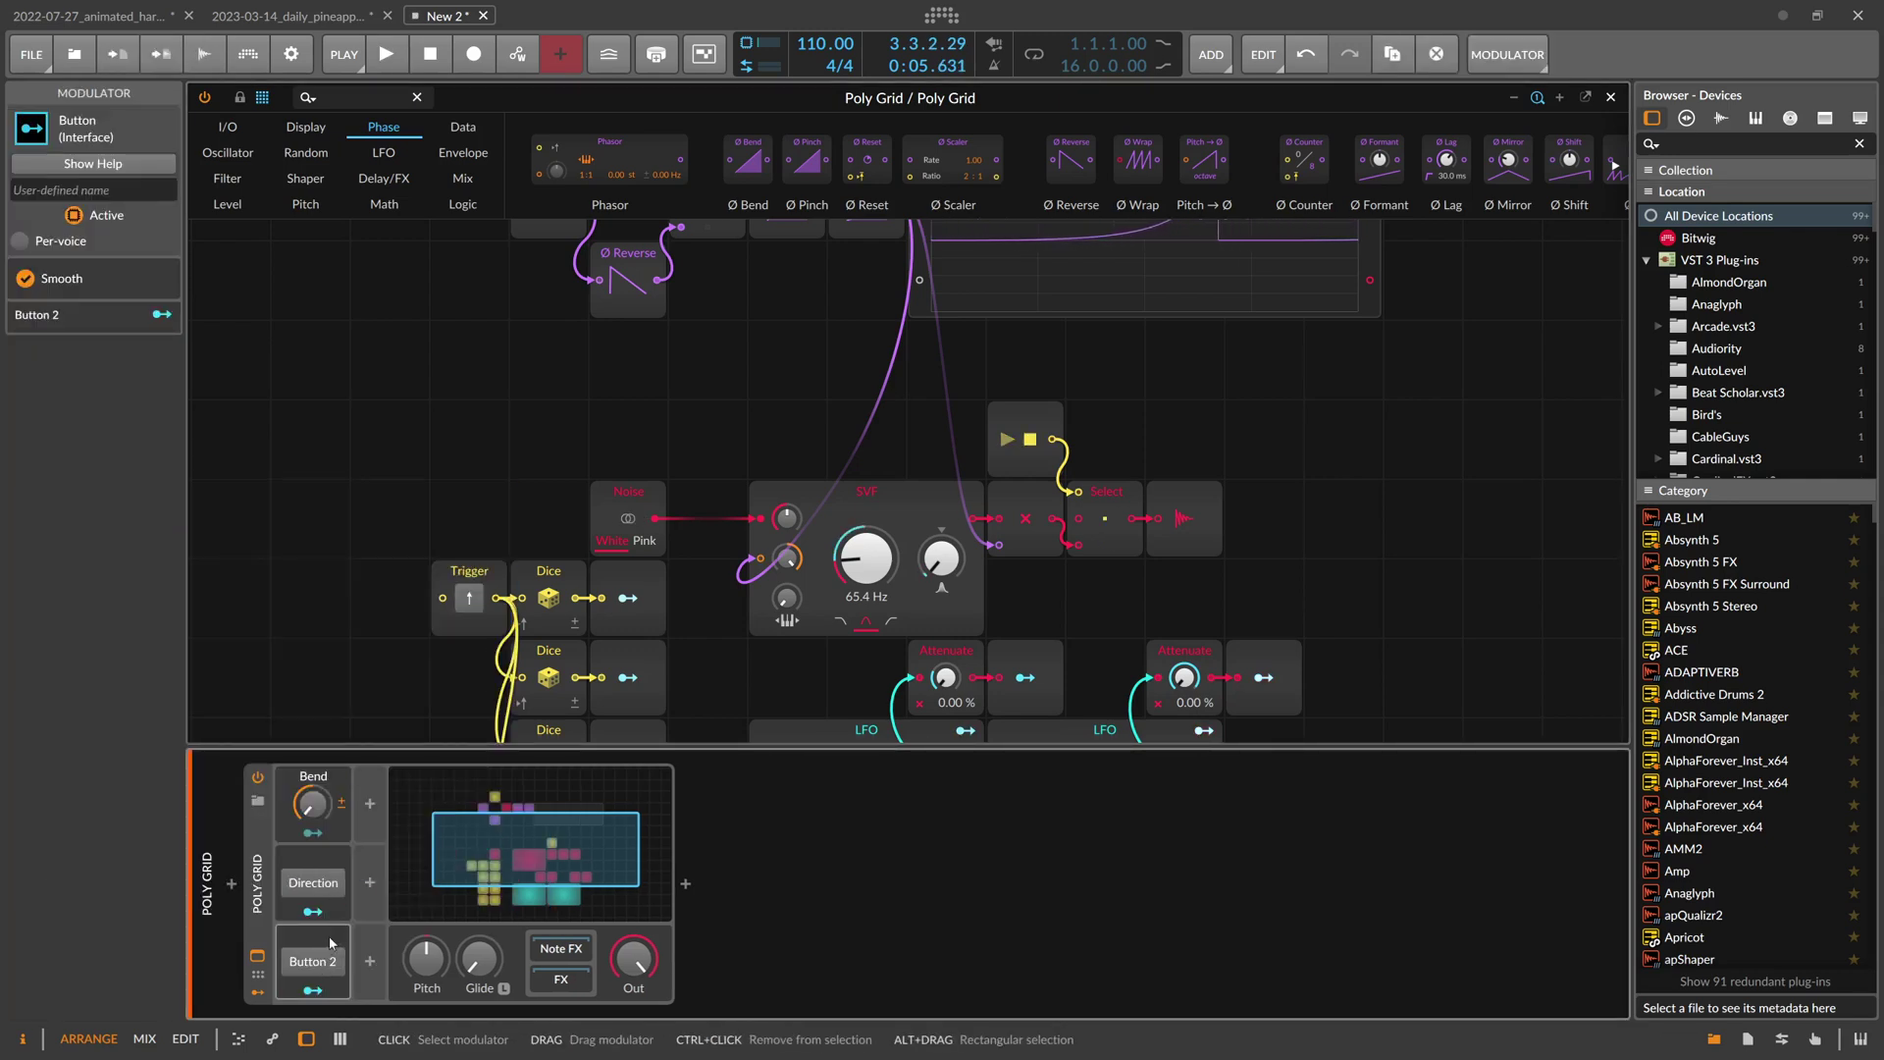
key(a)
key(a)
key(a)
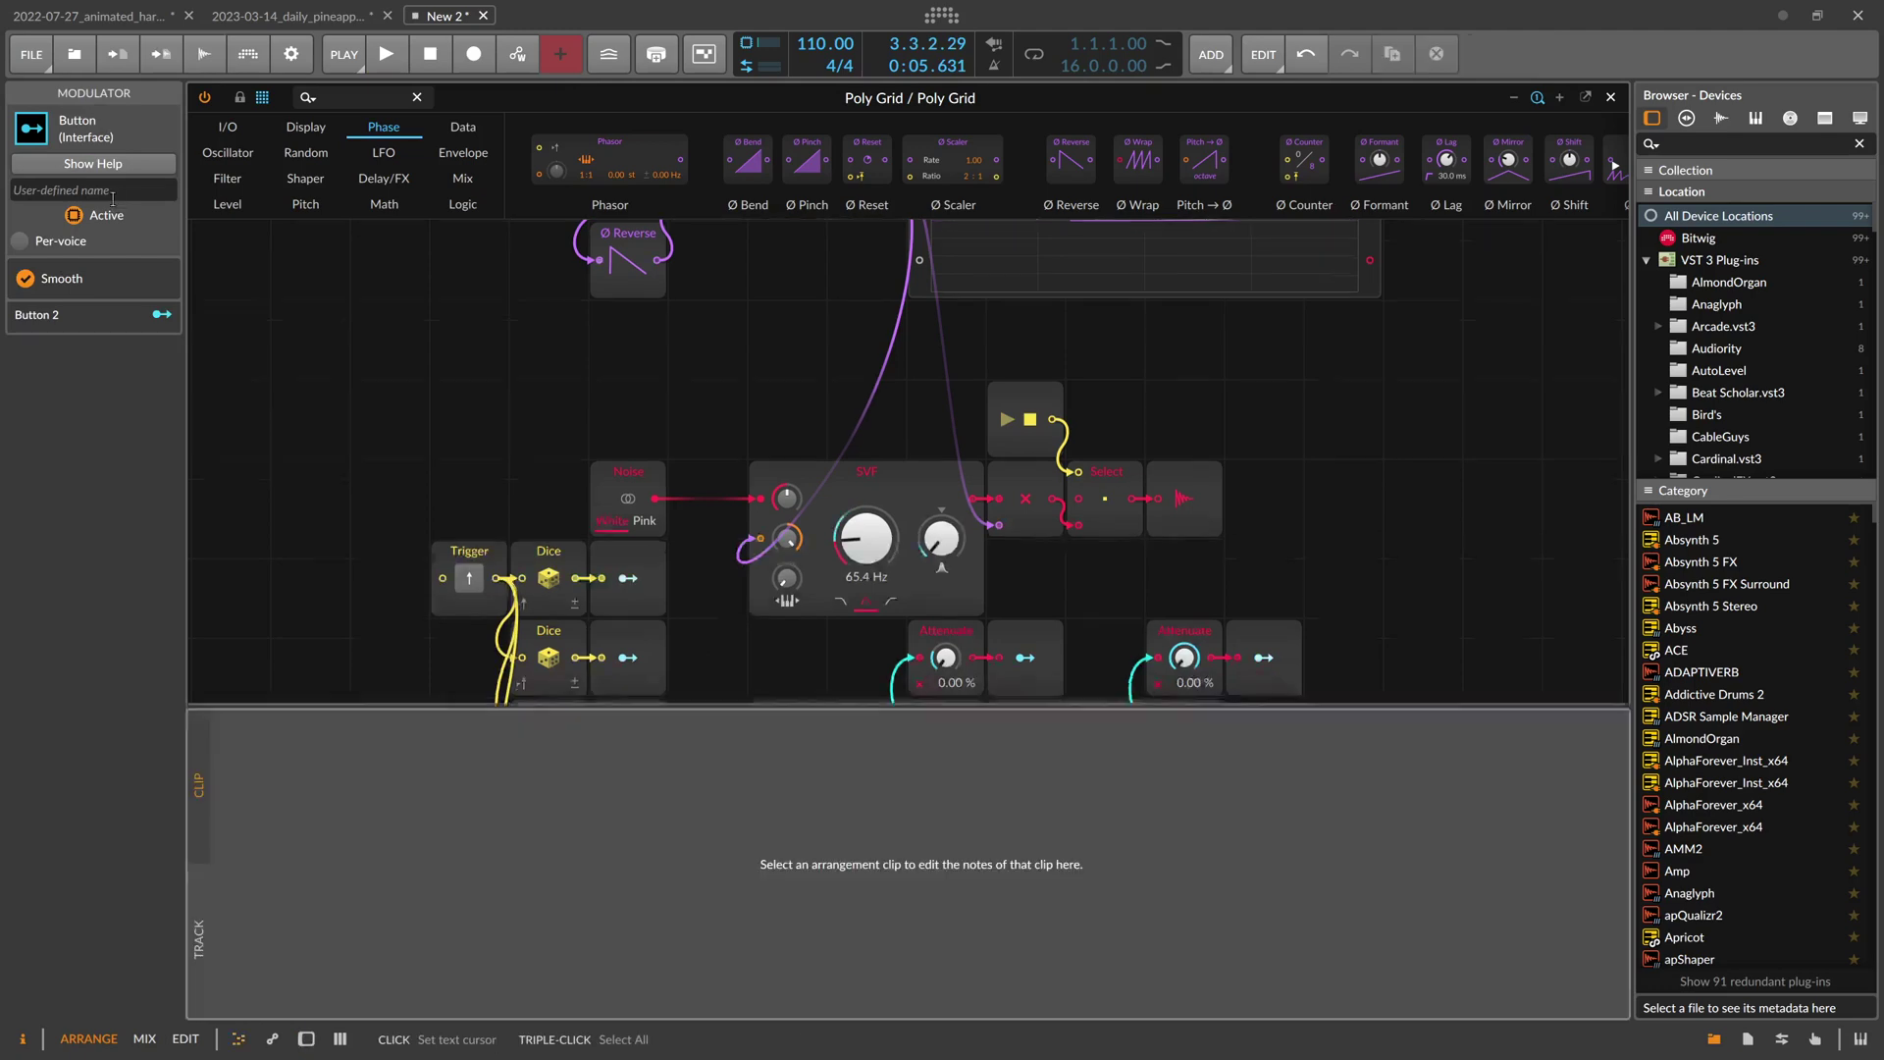
scroll(471, 500, down, 5)
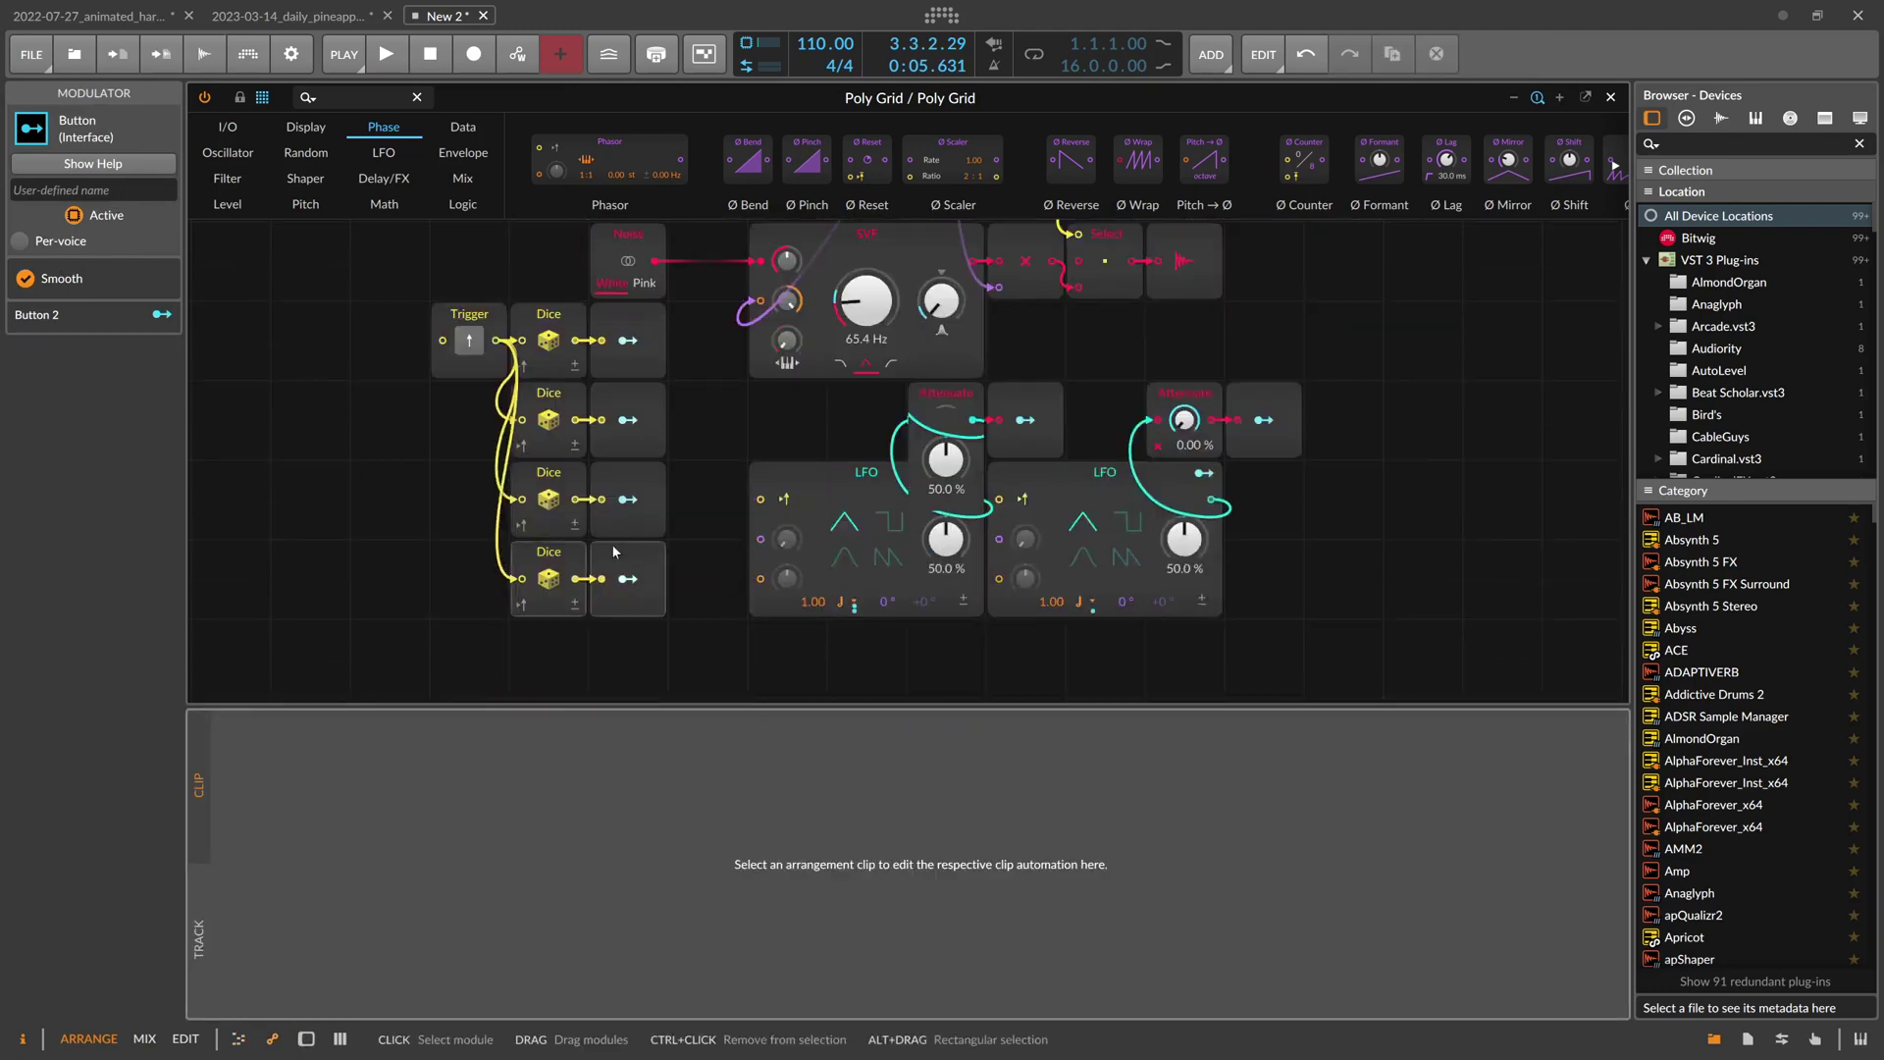
click(453, 597)
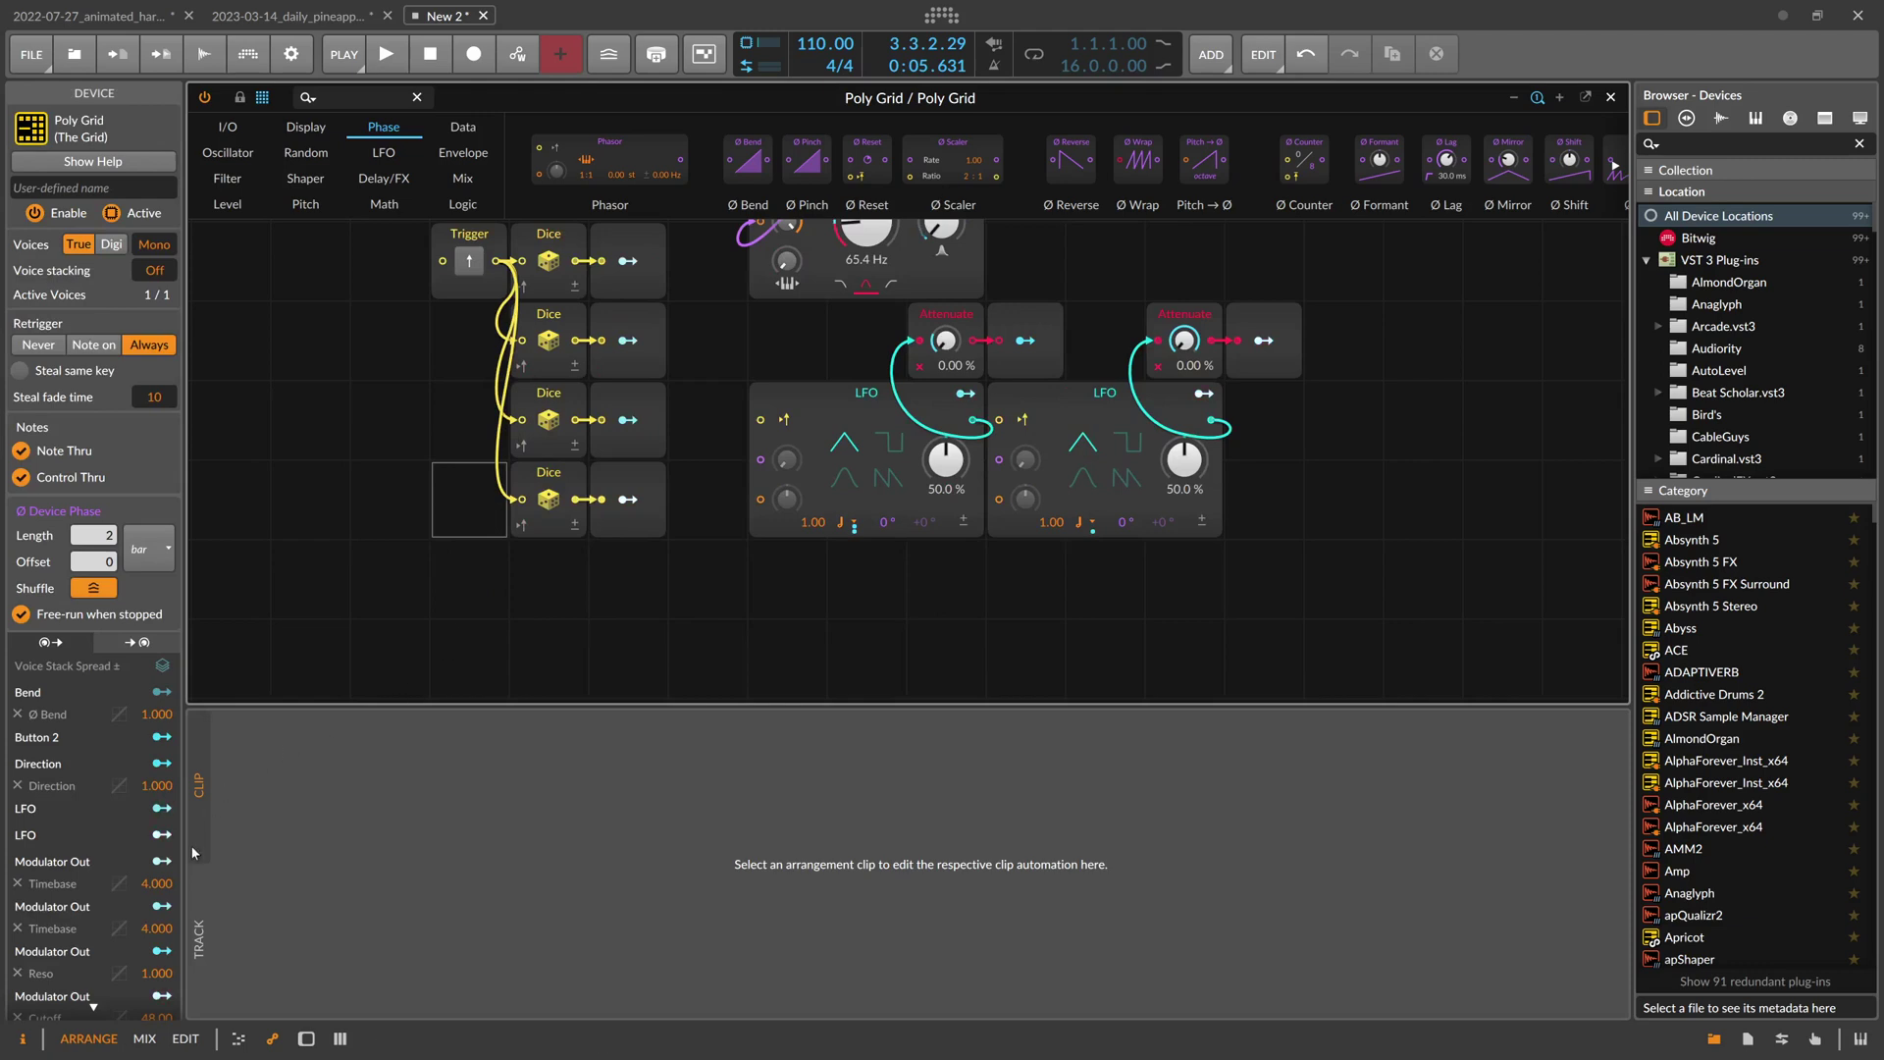
key(e)
key(d)
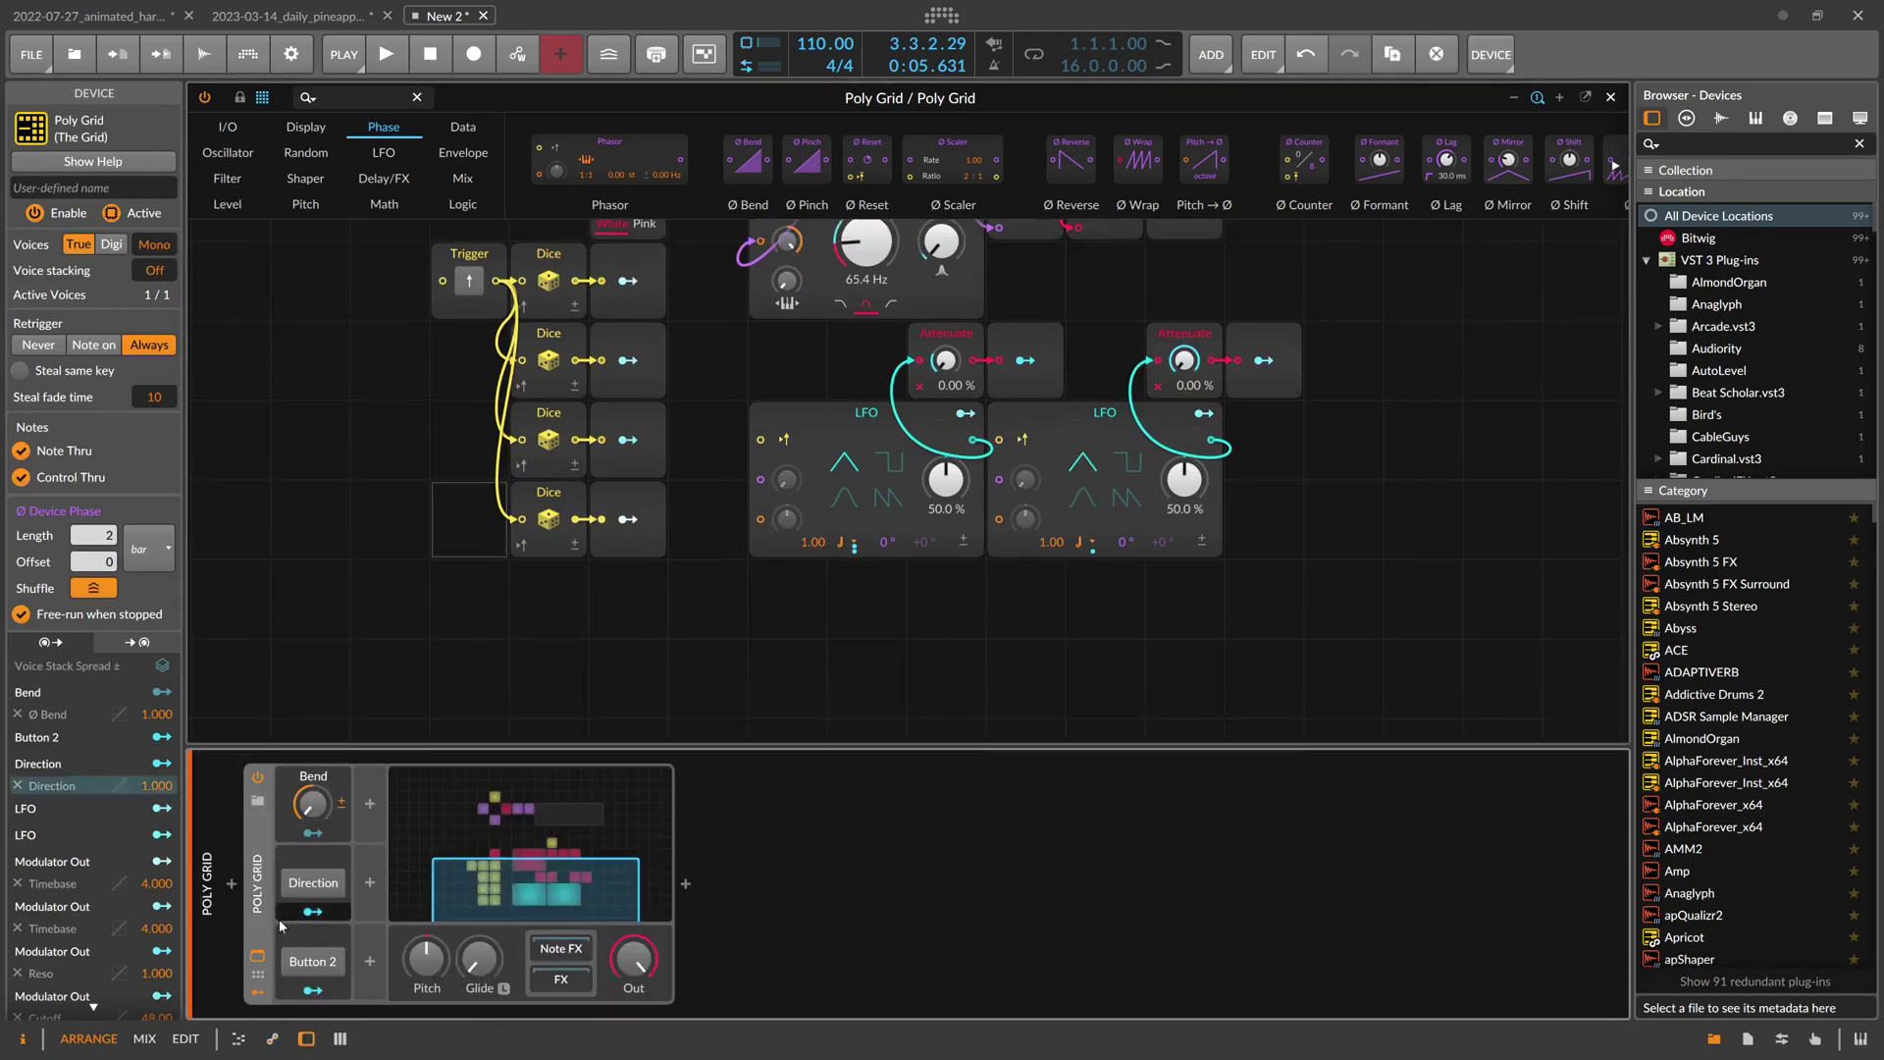
click(299, 947)
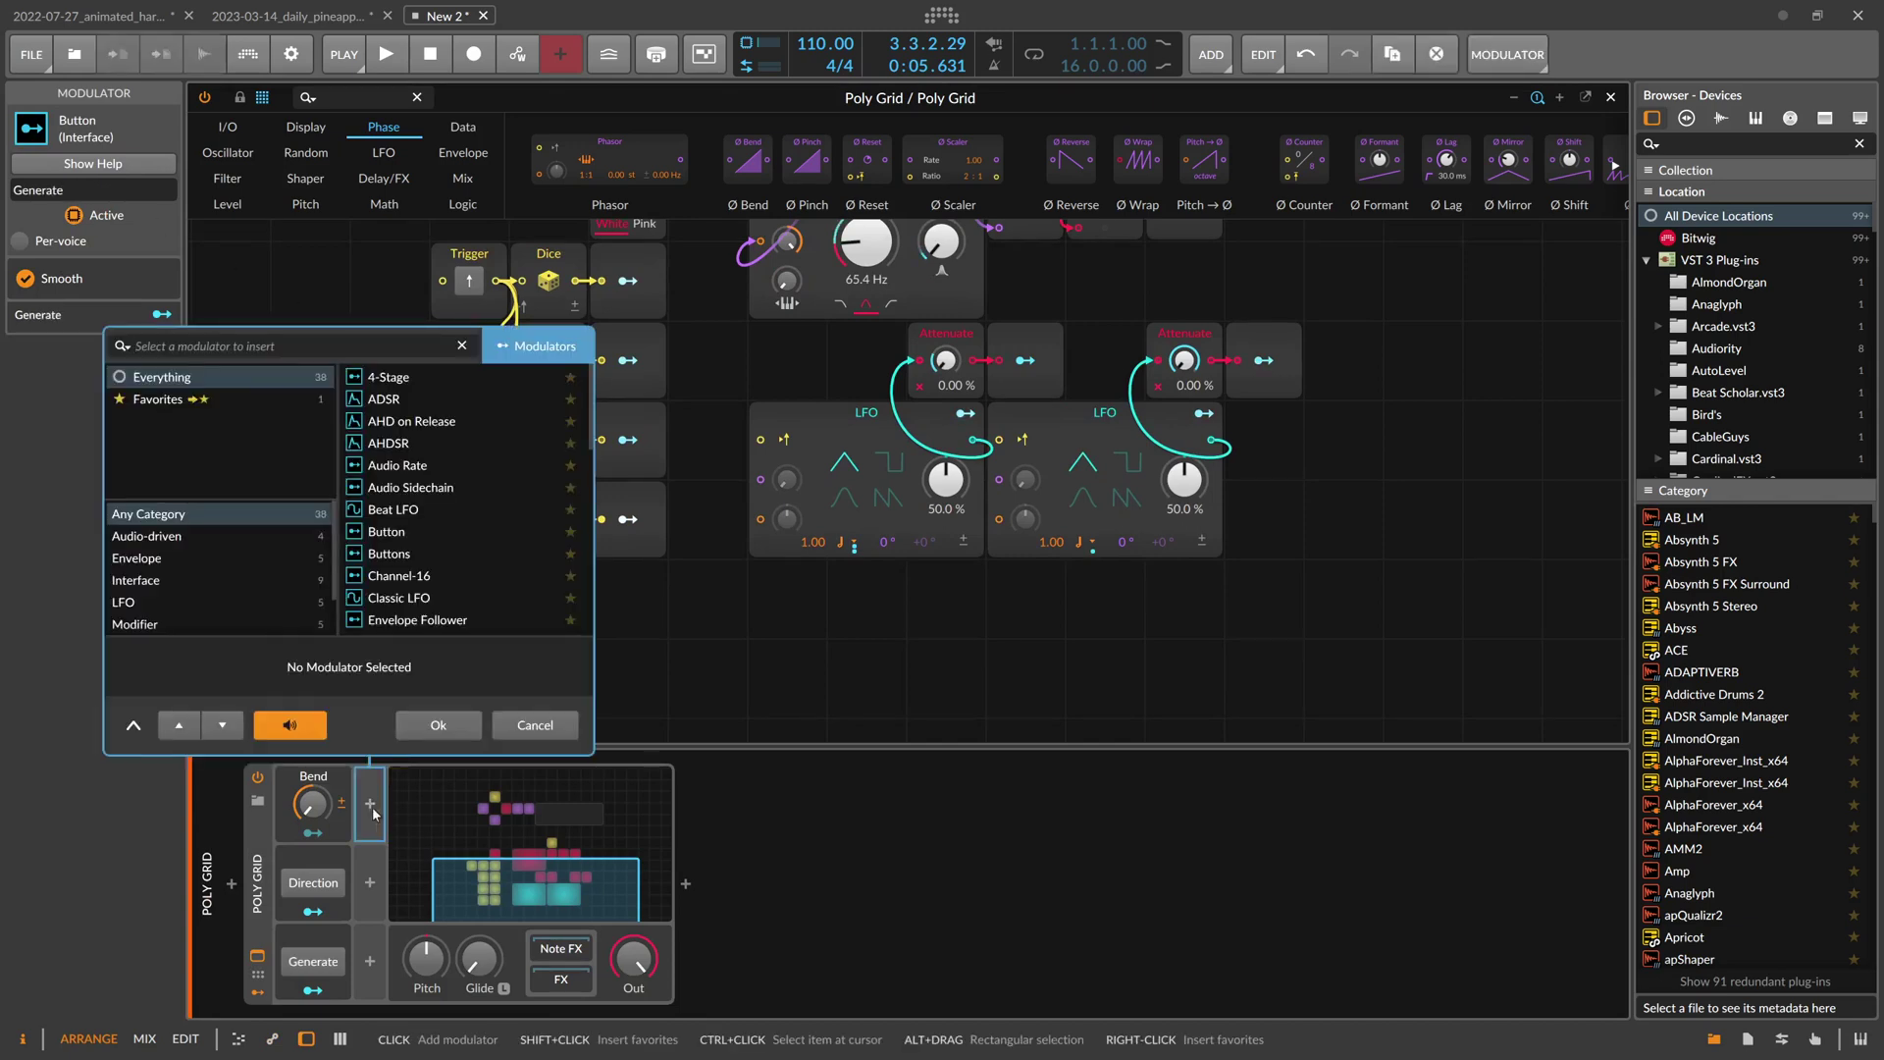
Add another Button modulator to the Poly Grid in the empty slot beside Bend
text(button)
key(Return)
scroll(551, 533, up, 3)
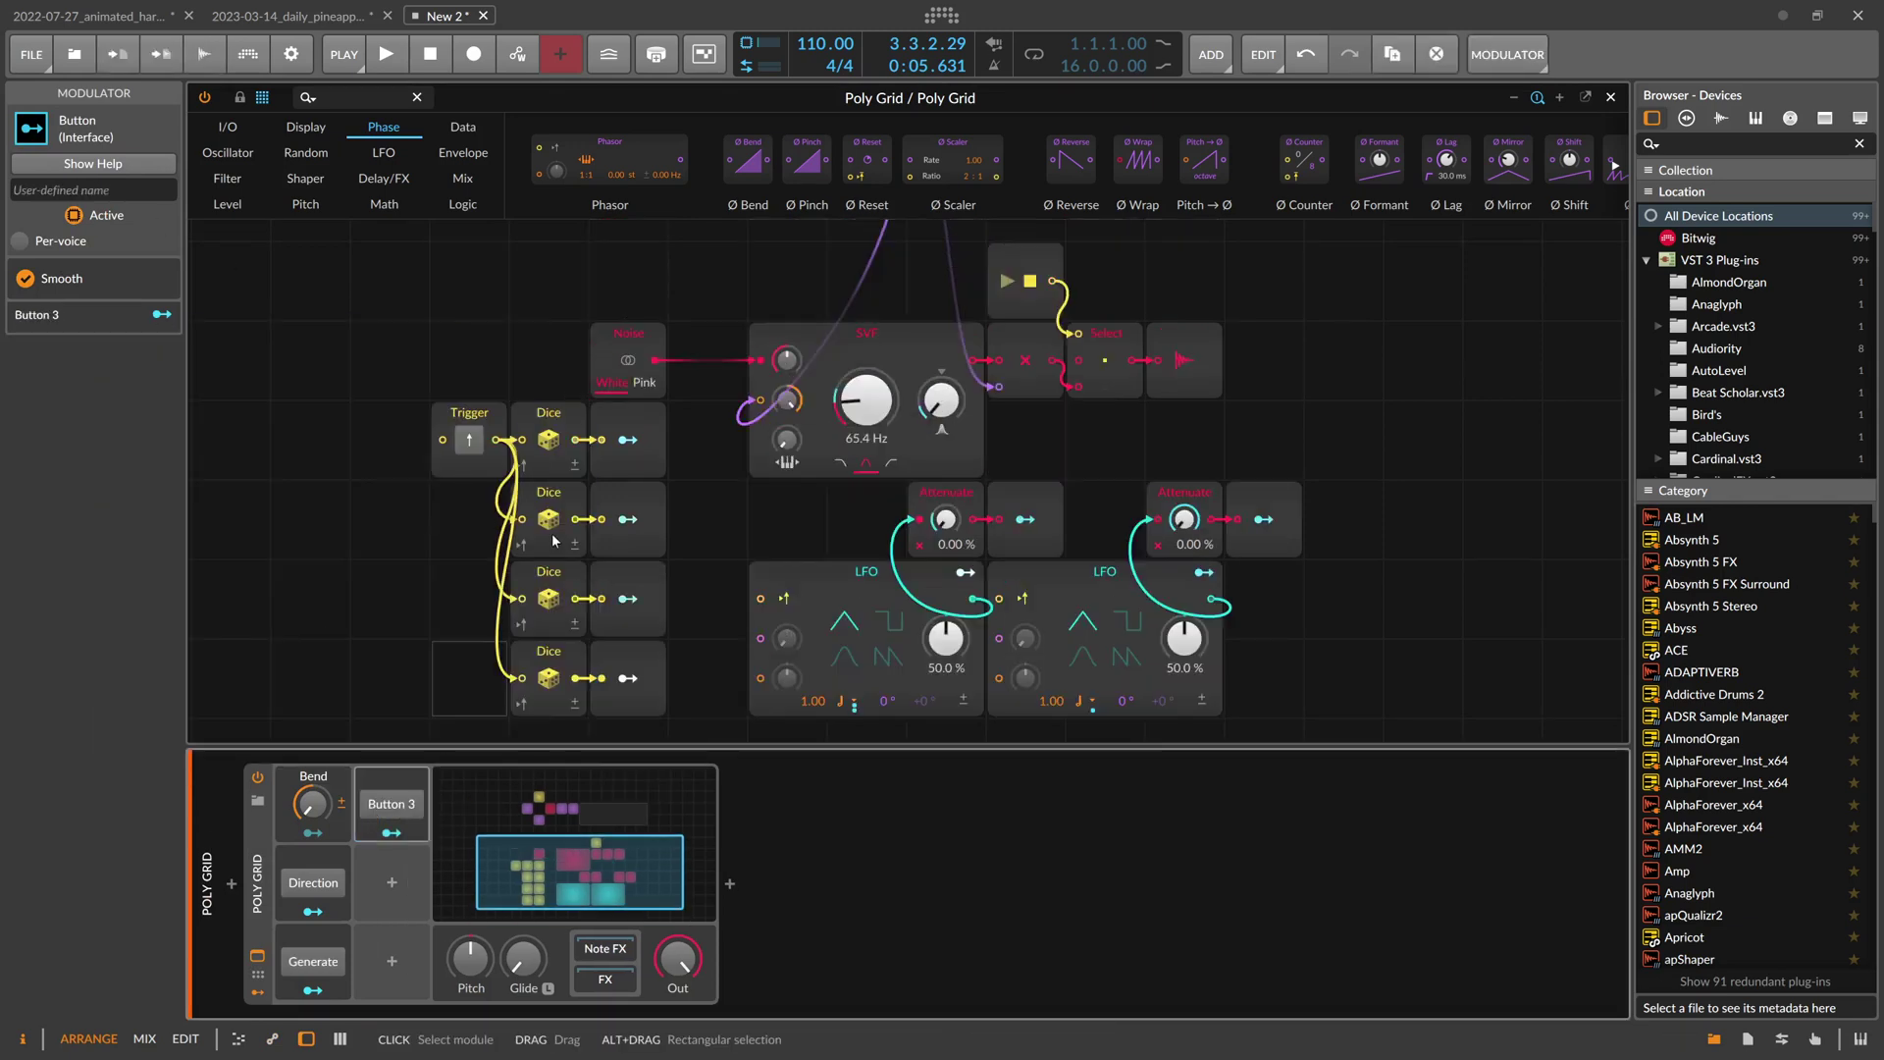
Modulate the Noise module's White/Pink type from the new Button with an amount of 1.000 and name the Button Pink
click(391, 832)
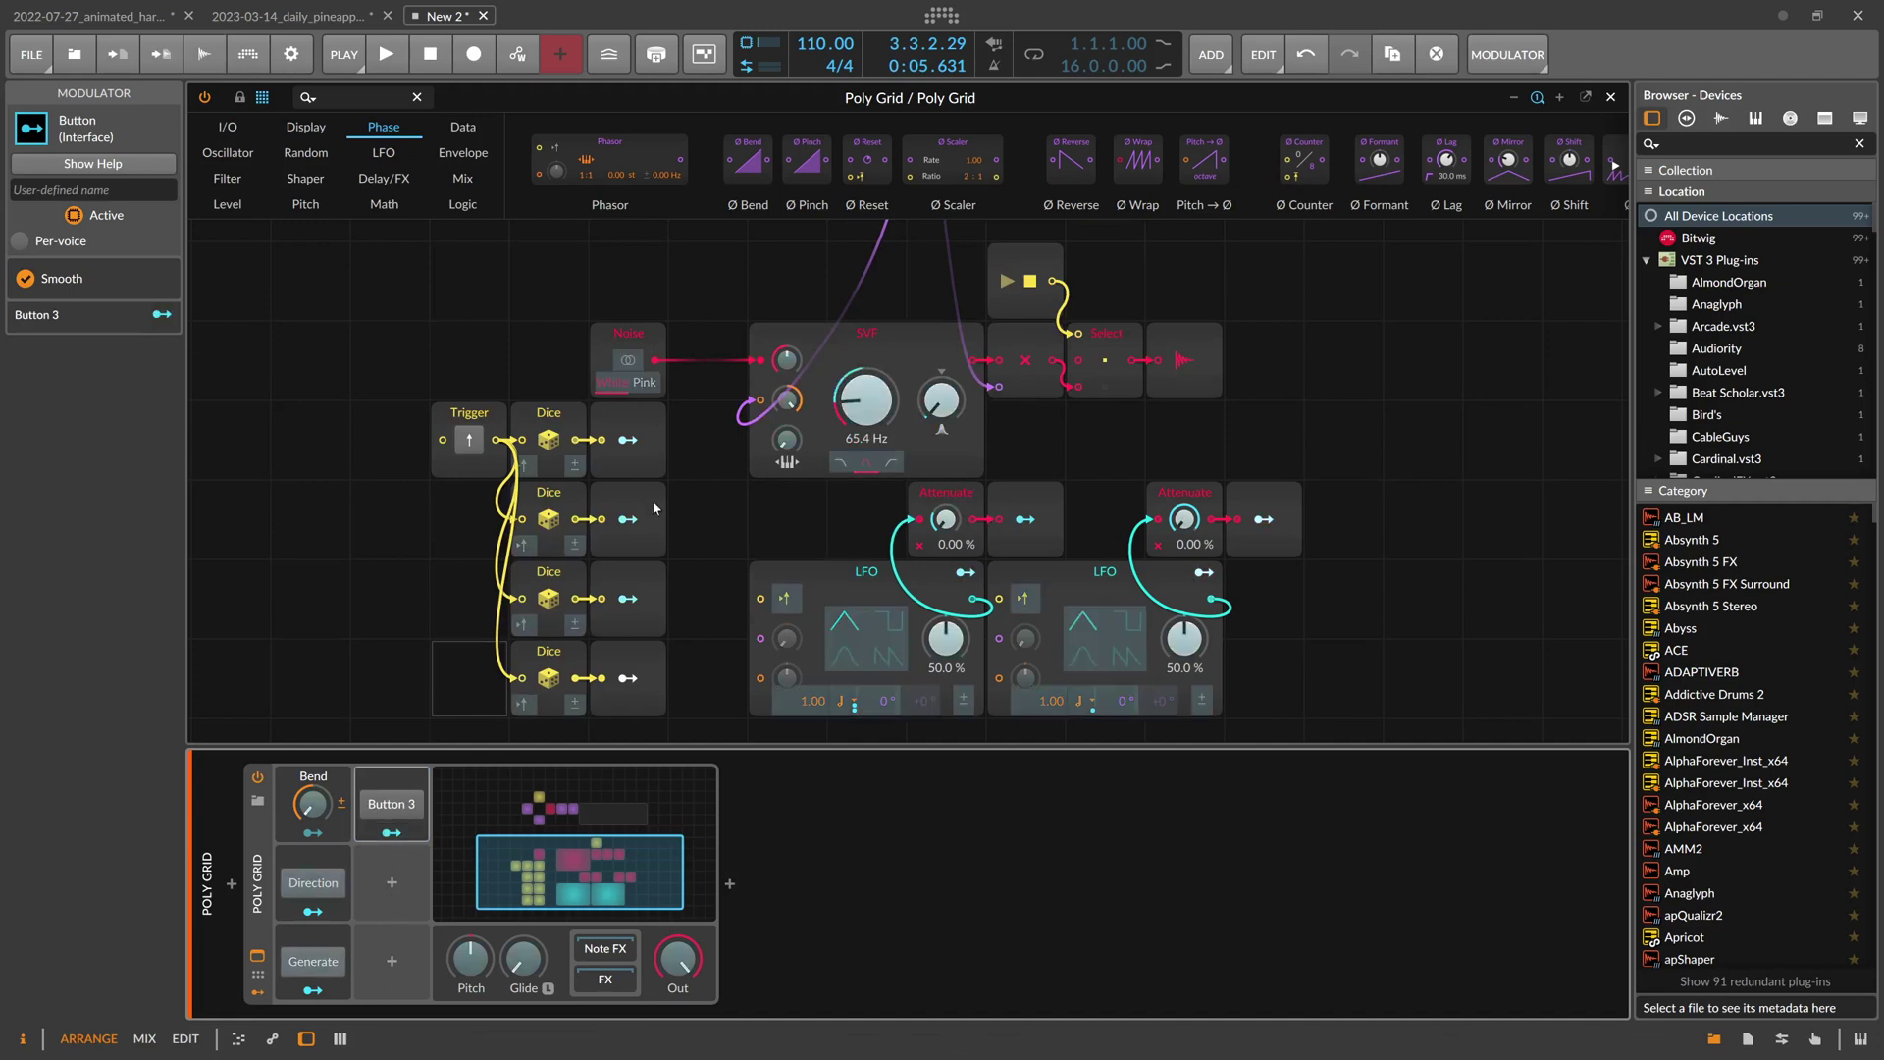
click(628, 381)
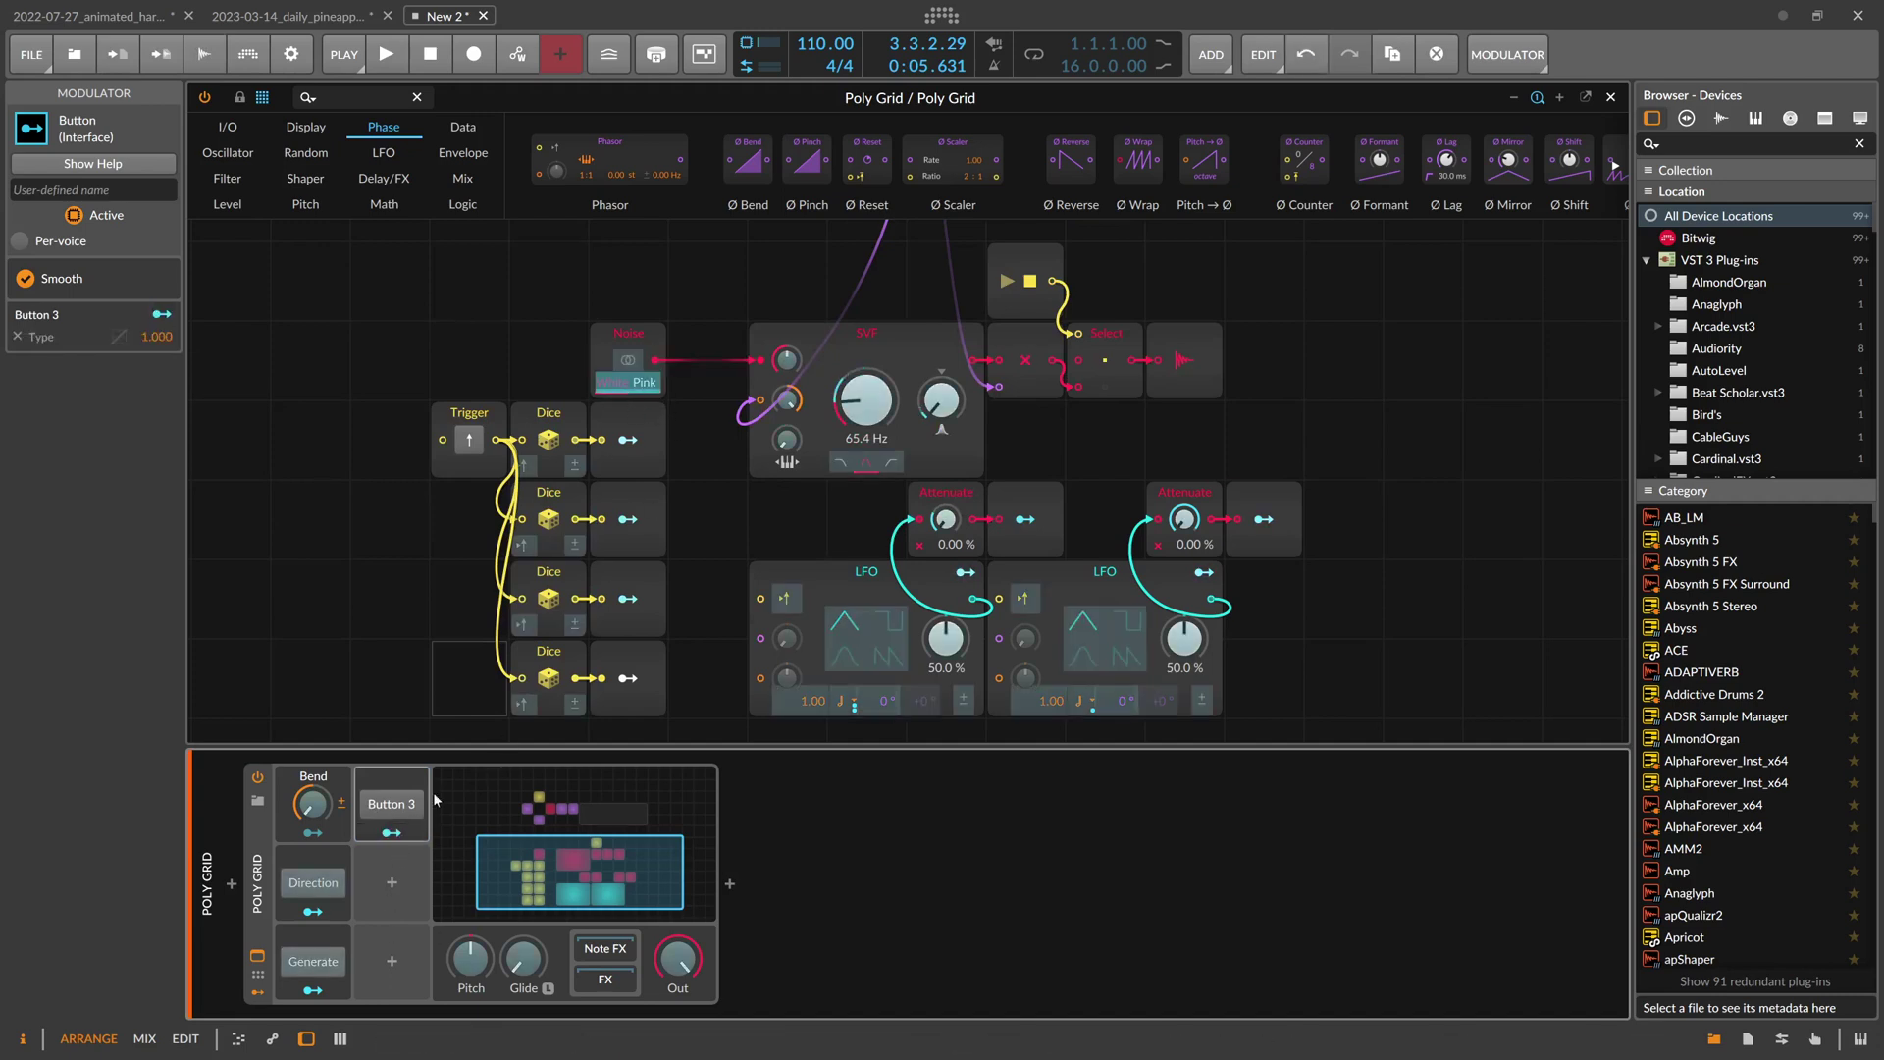
click(113, 191)
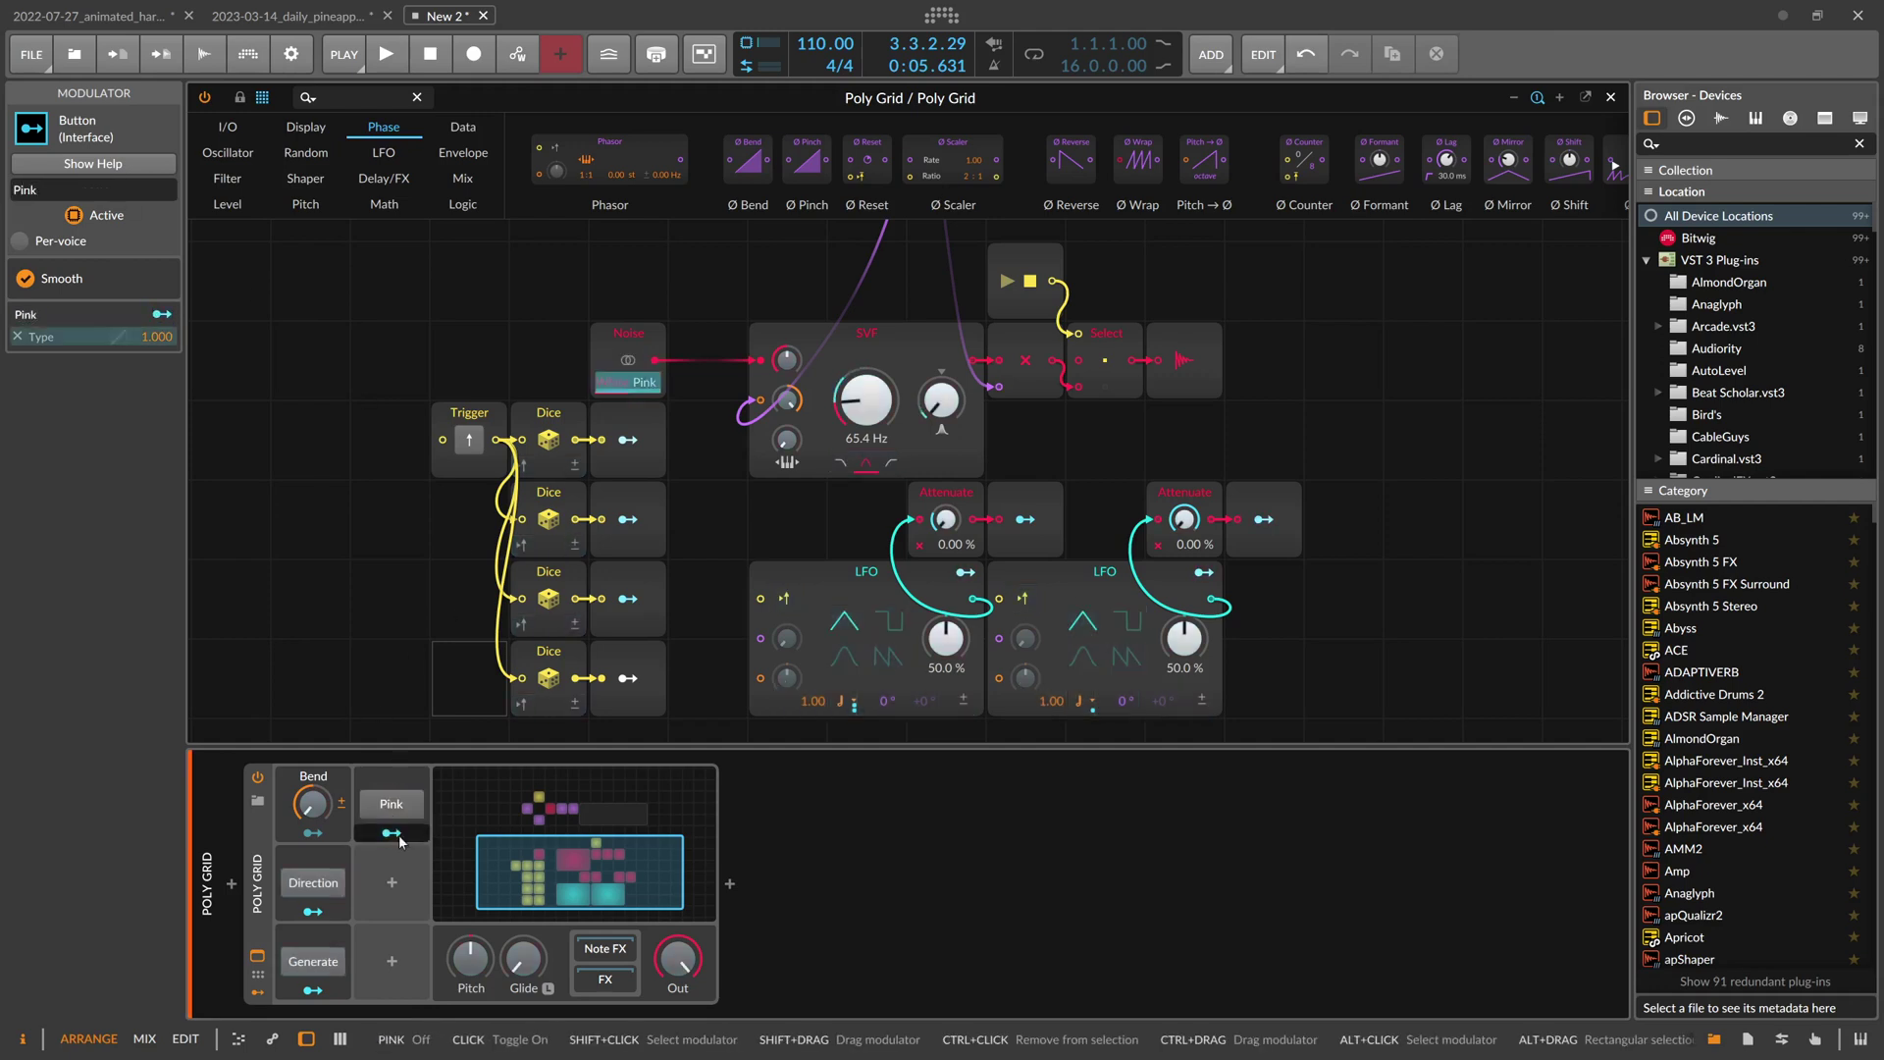
Add a Button modulator to the Poly Grid device and map it to the Noise module's Stereo switch
click(391, 883)
text(butt)
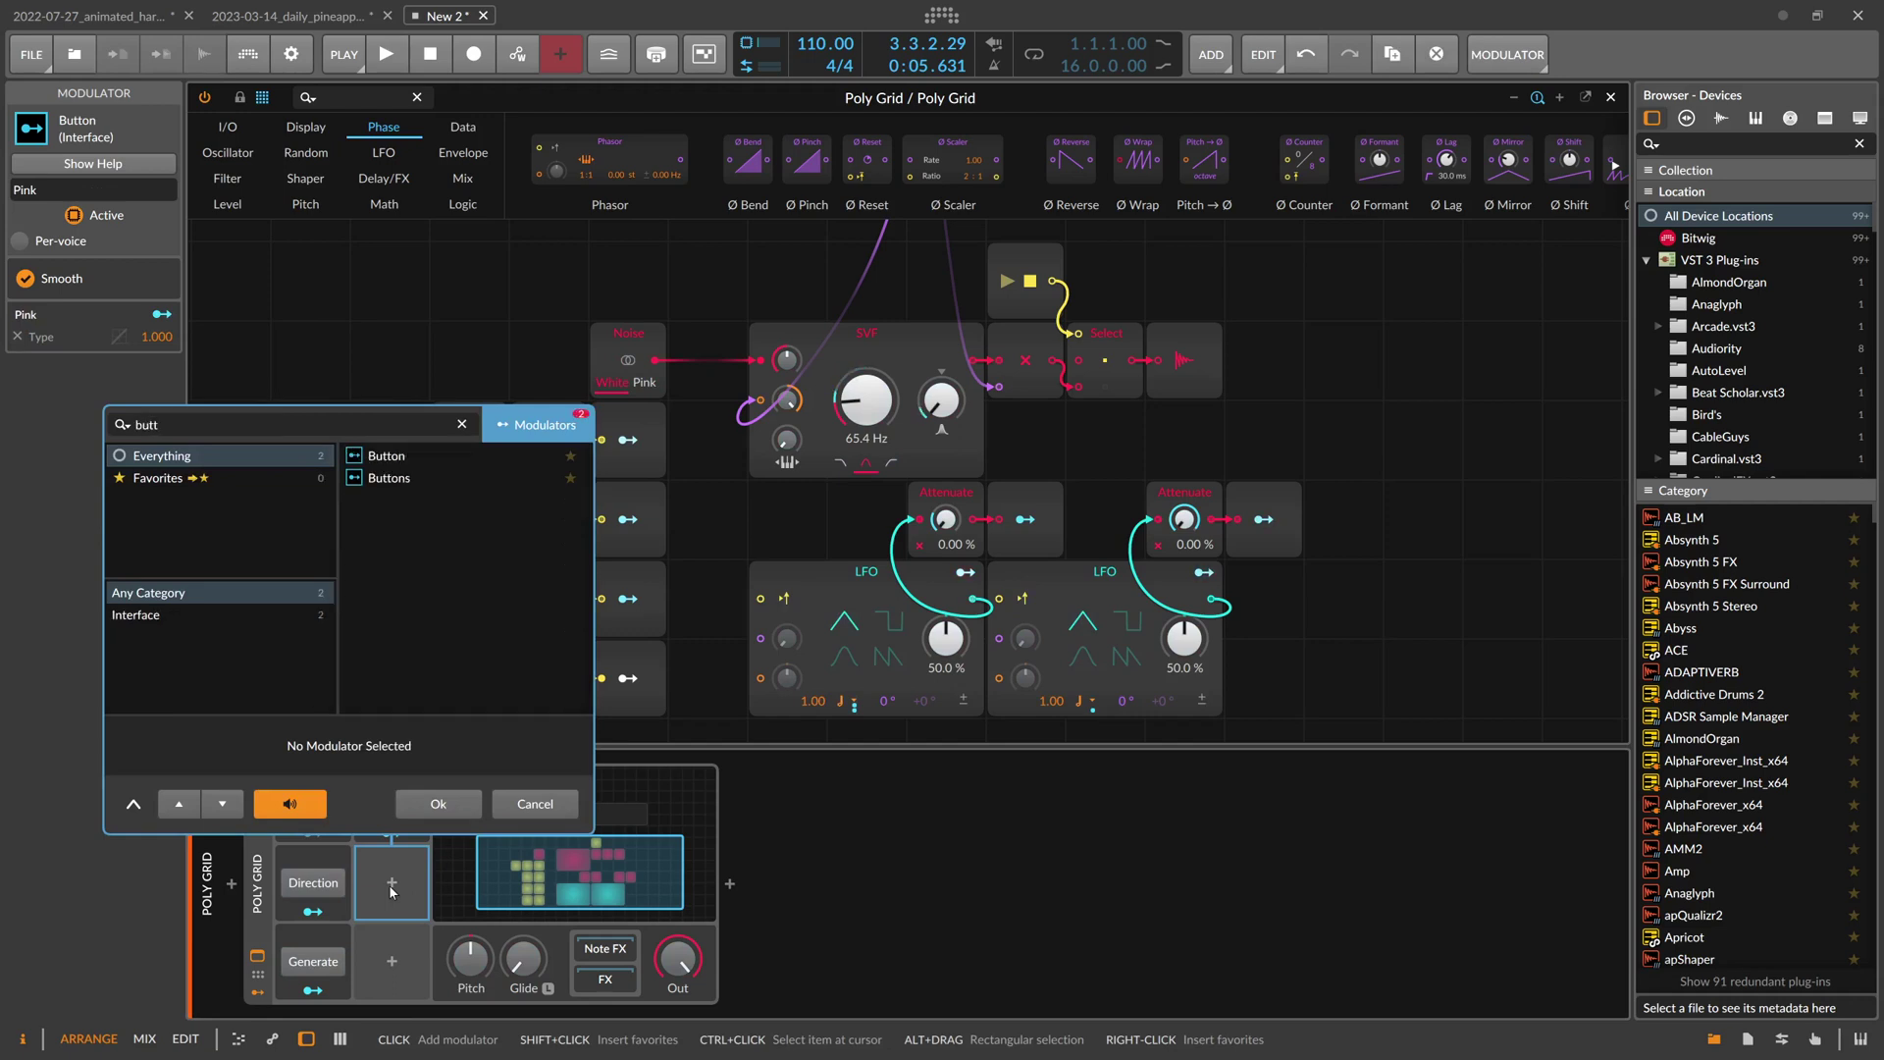
key(Return)
click(391, 911)
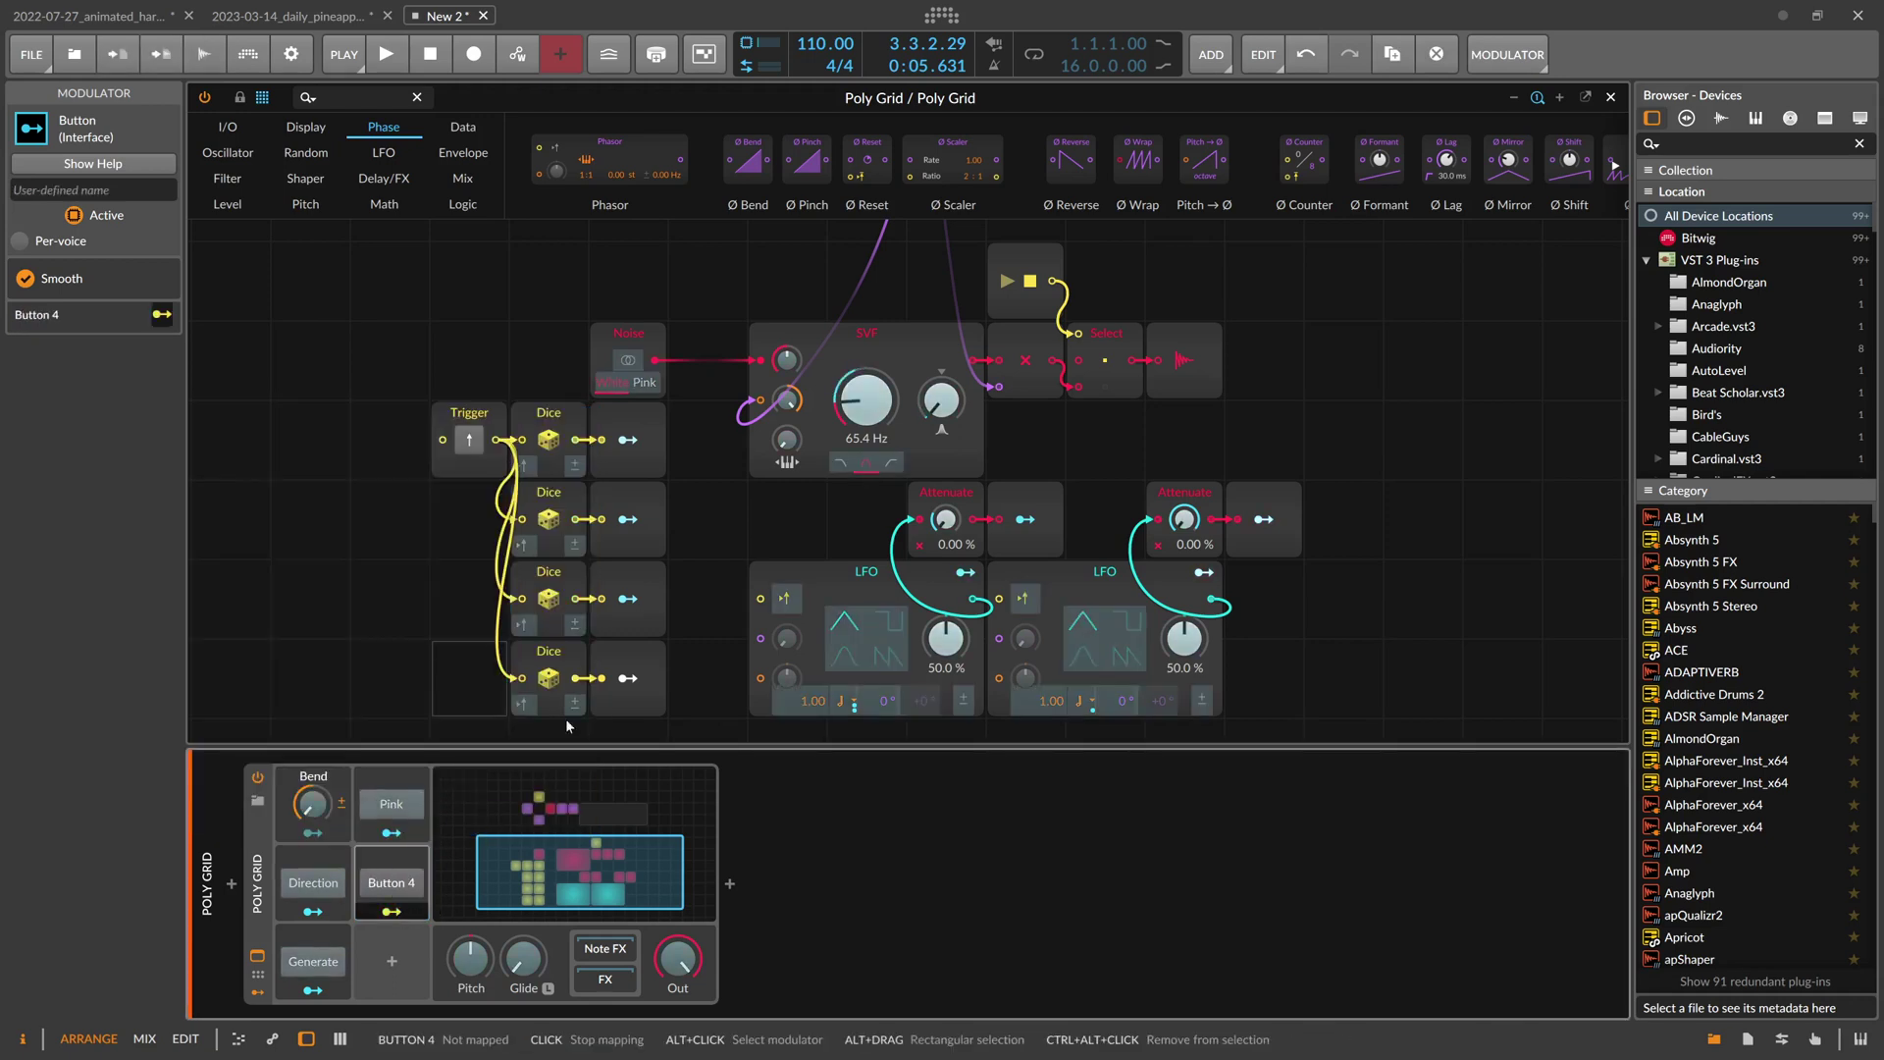
click(628, 359)
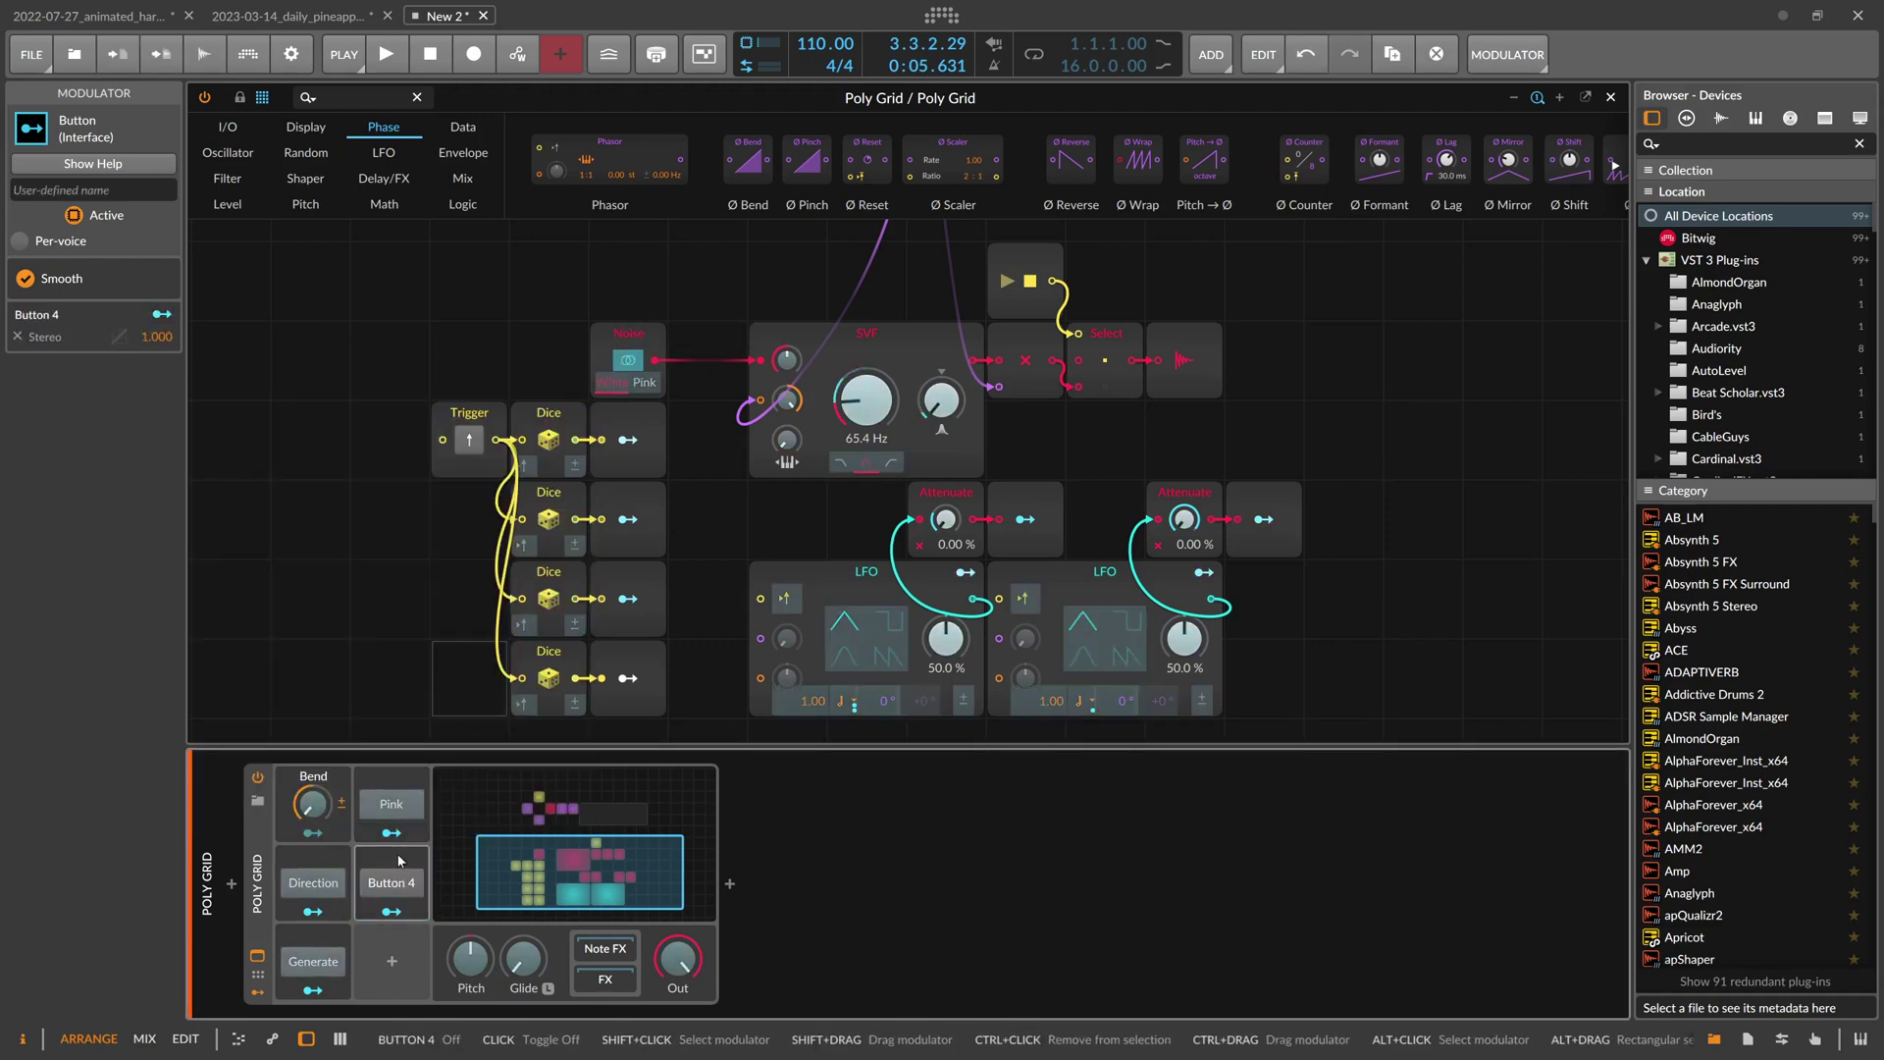
click(162, 314)
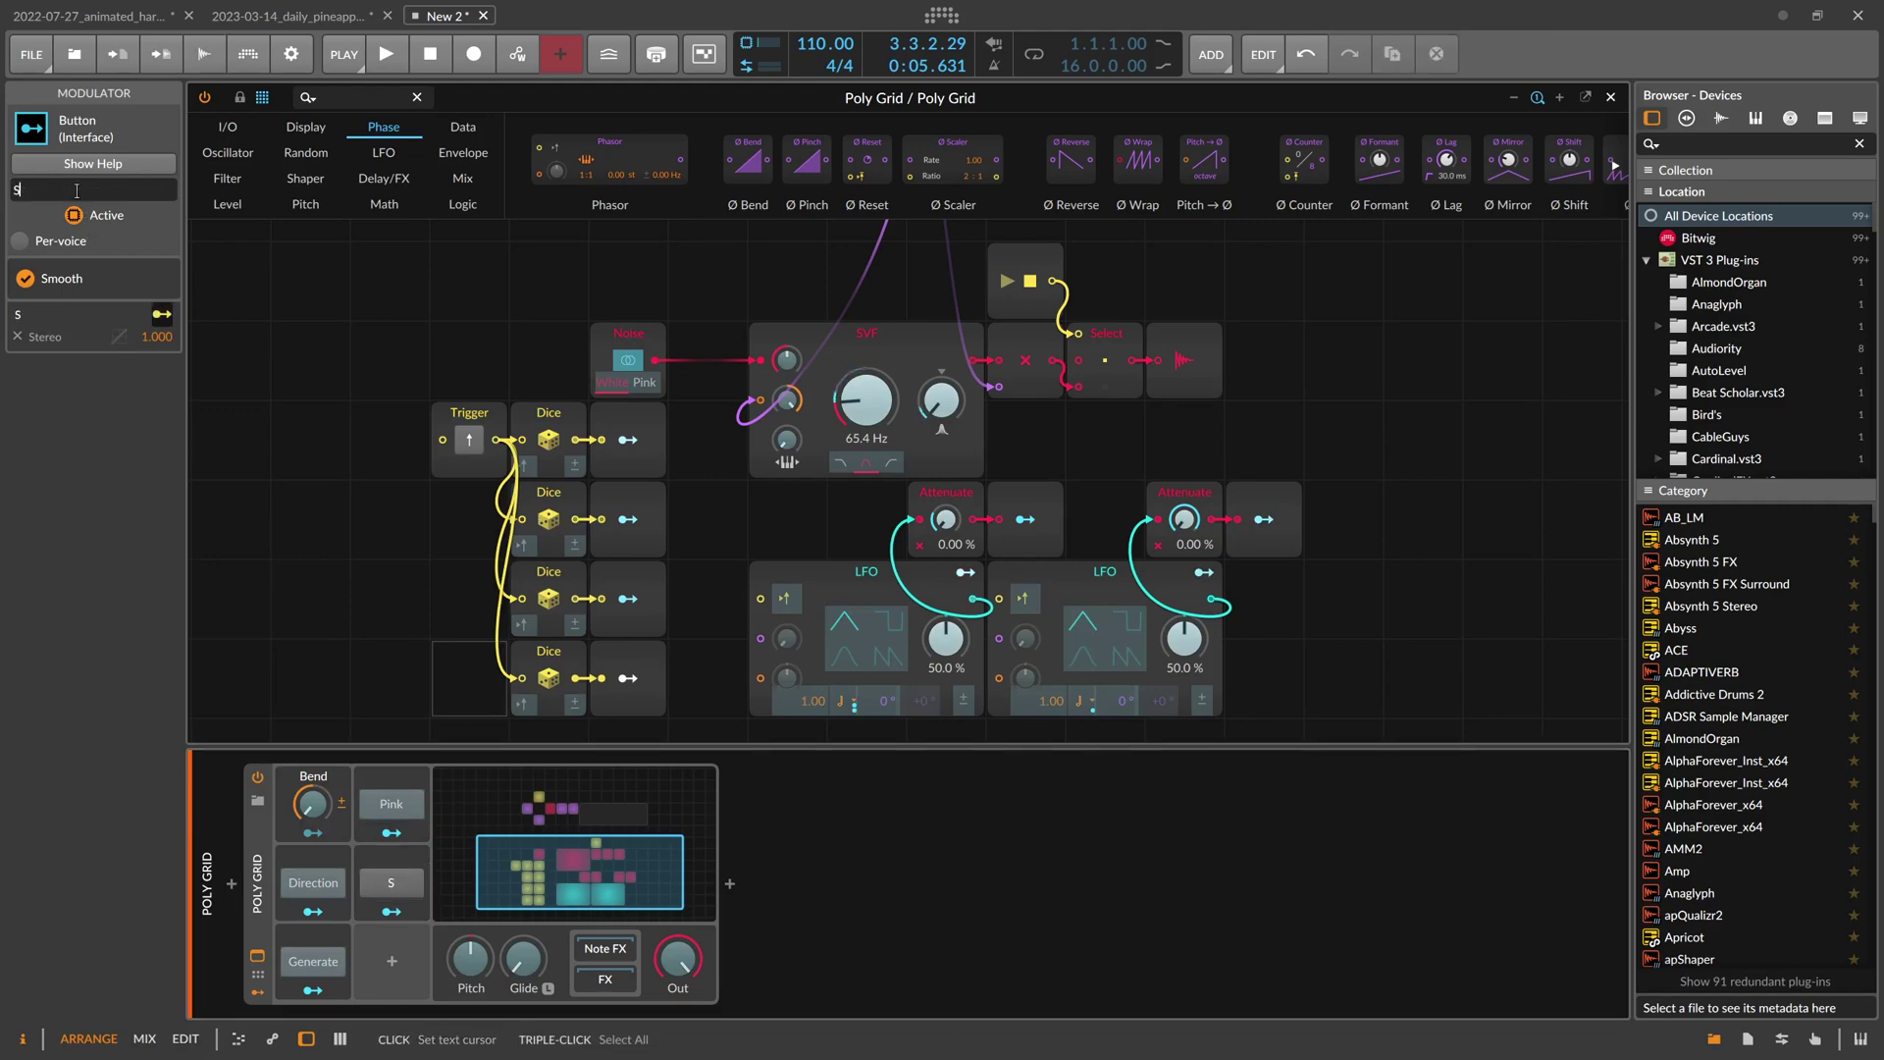
Rename the new button modulator as Stereo Noise
click(76, 191)
text(Stereo Nois)
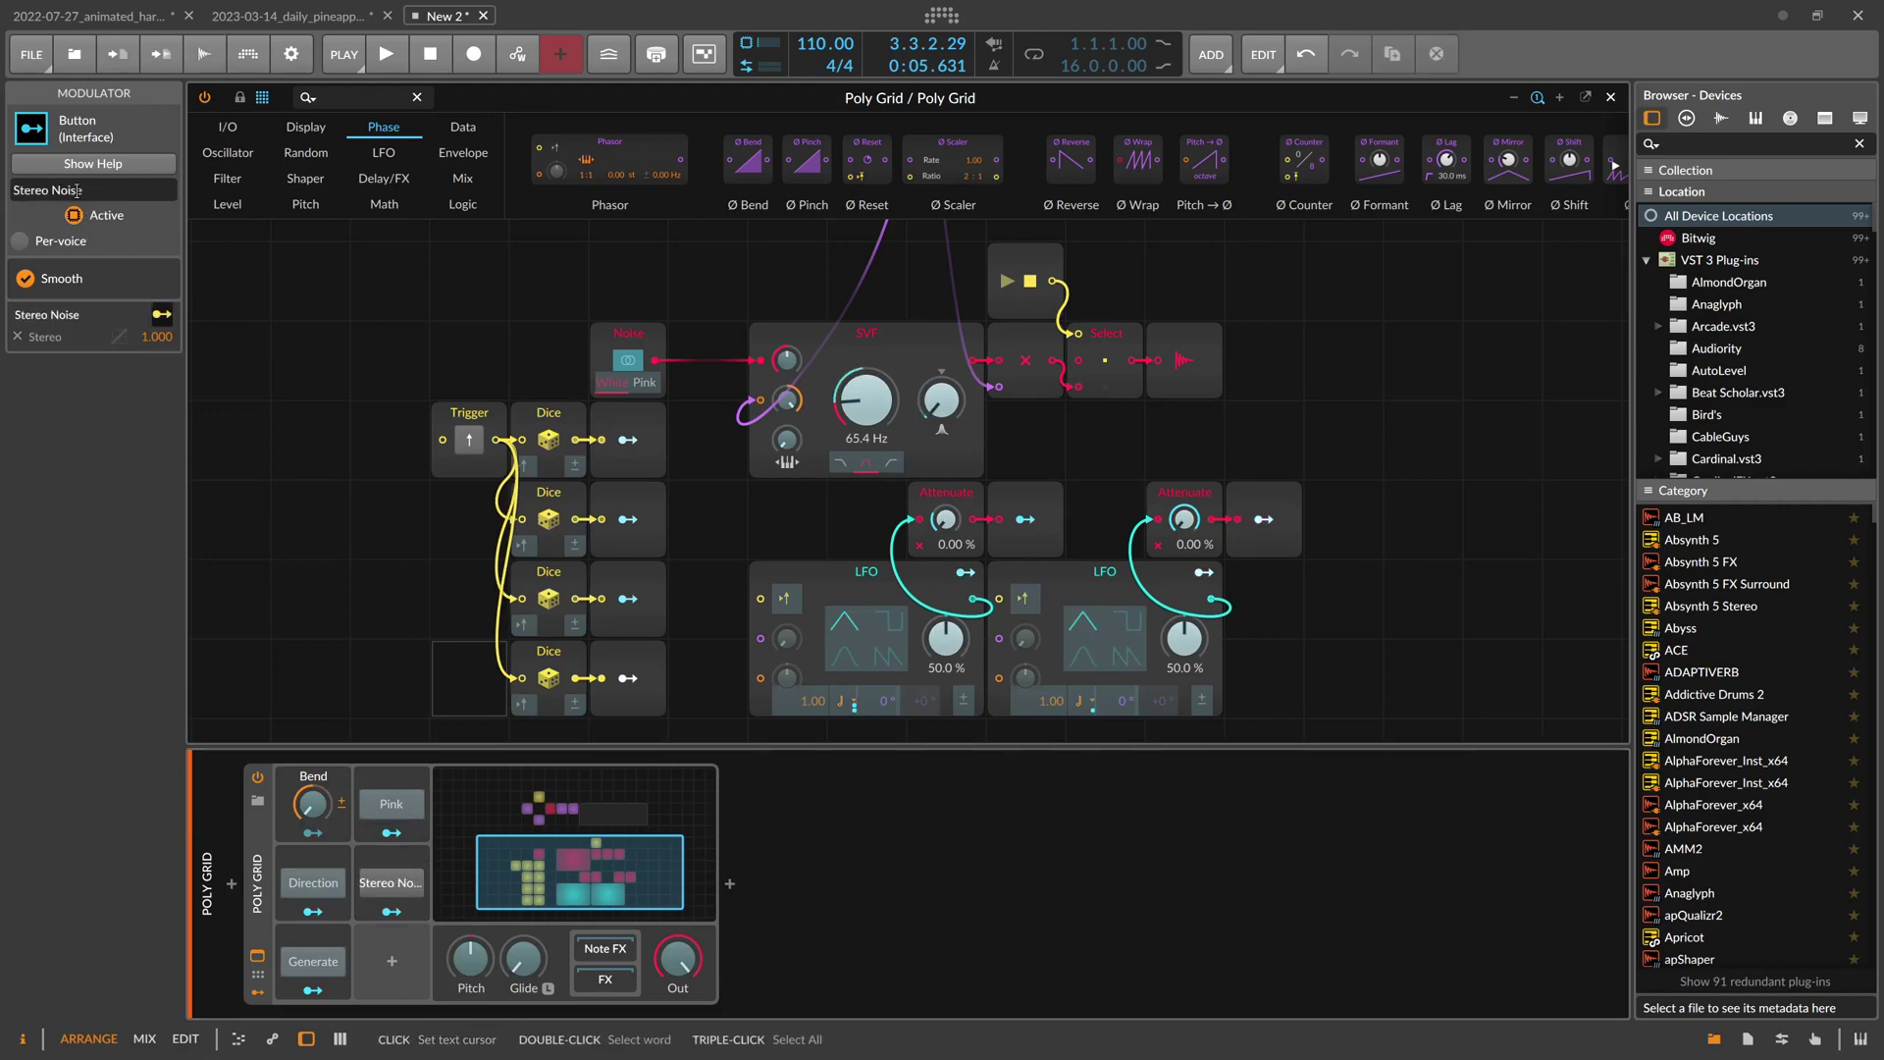
text(e)
key(Return)
Close the grid editor, switch on the Pink and Stereo Noise buttons, and audition the sweep from the start of the arrangement
scroll(886, 476, up, 5)
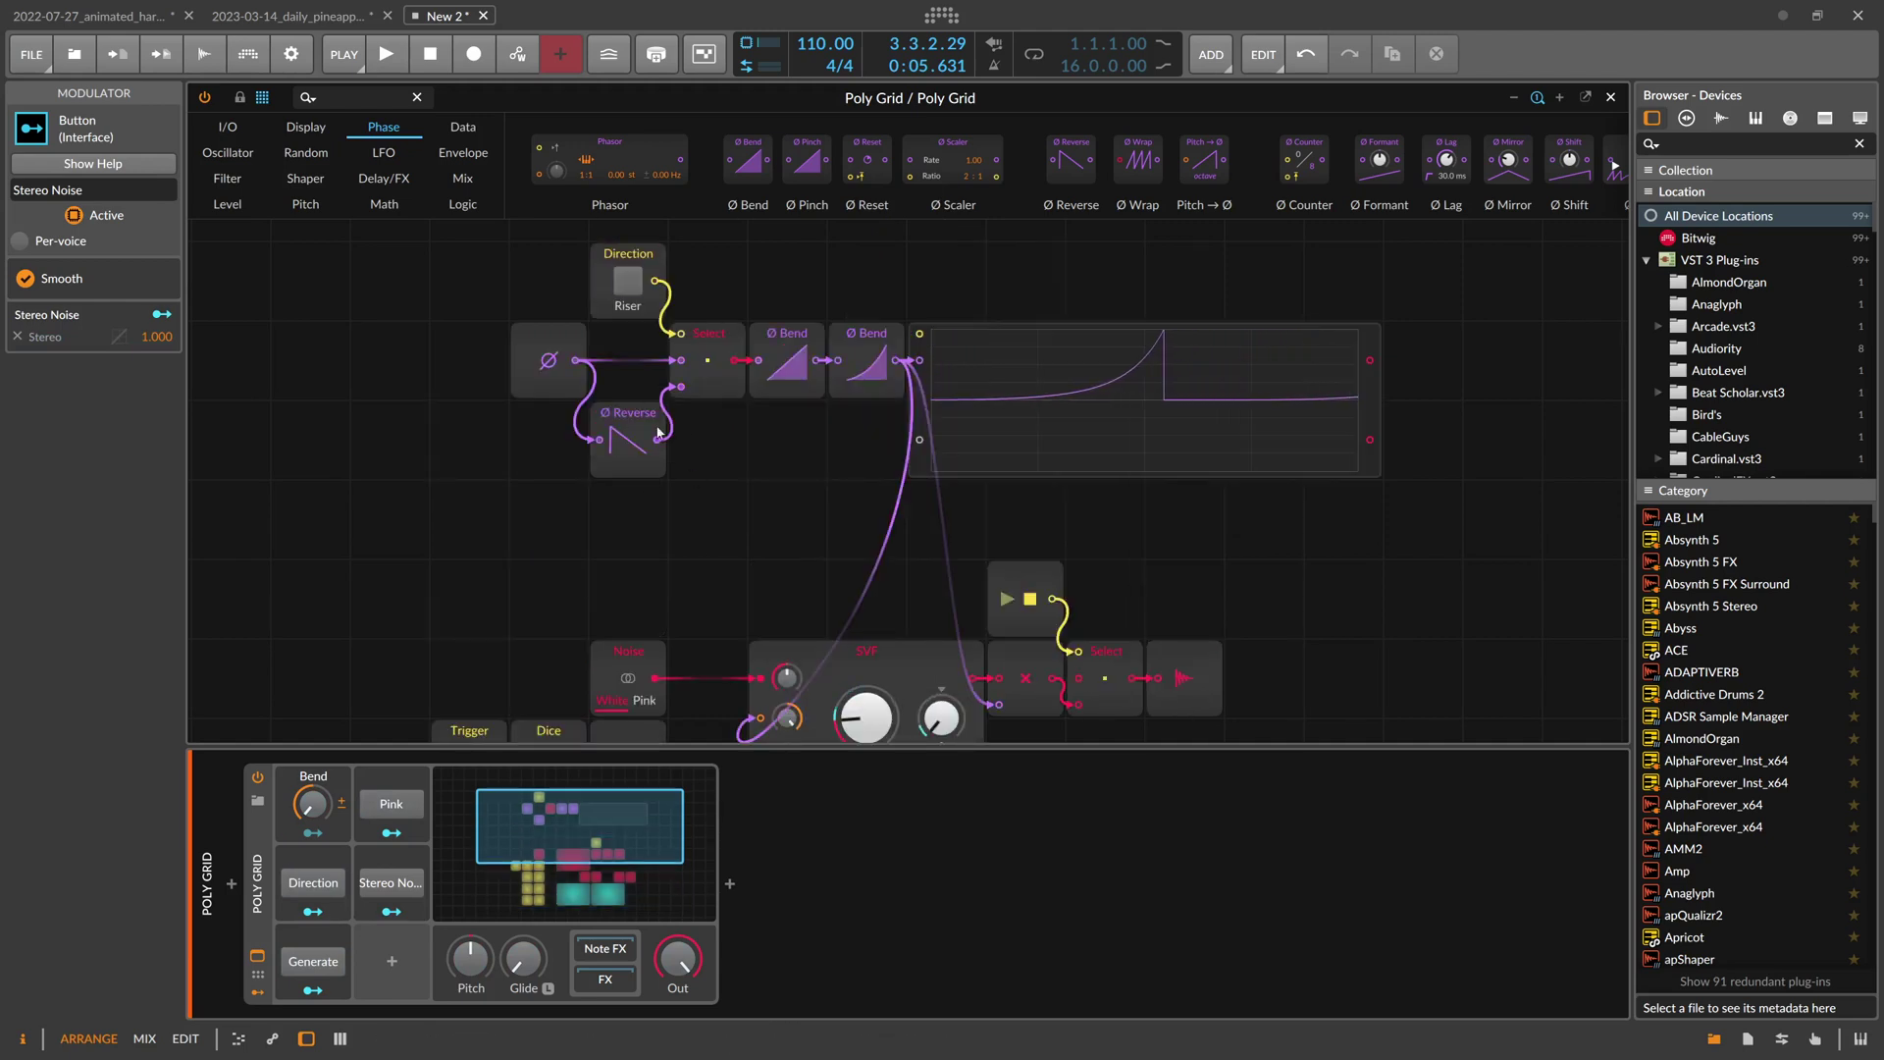
scroll(820, 425, down, 1)
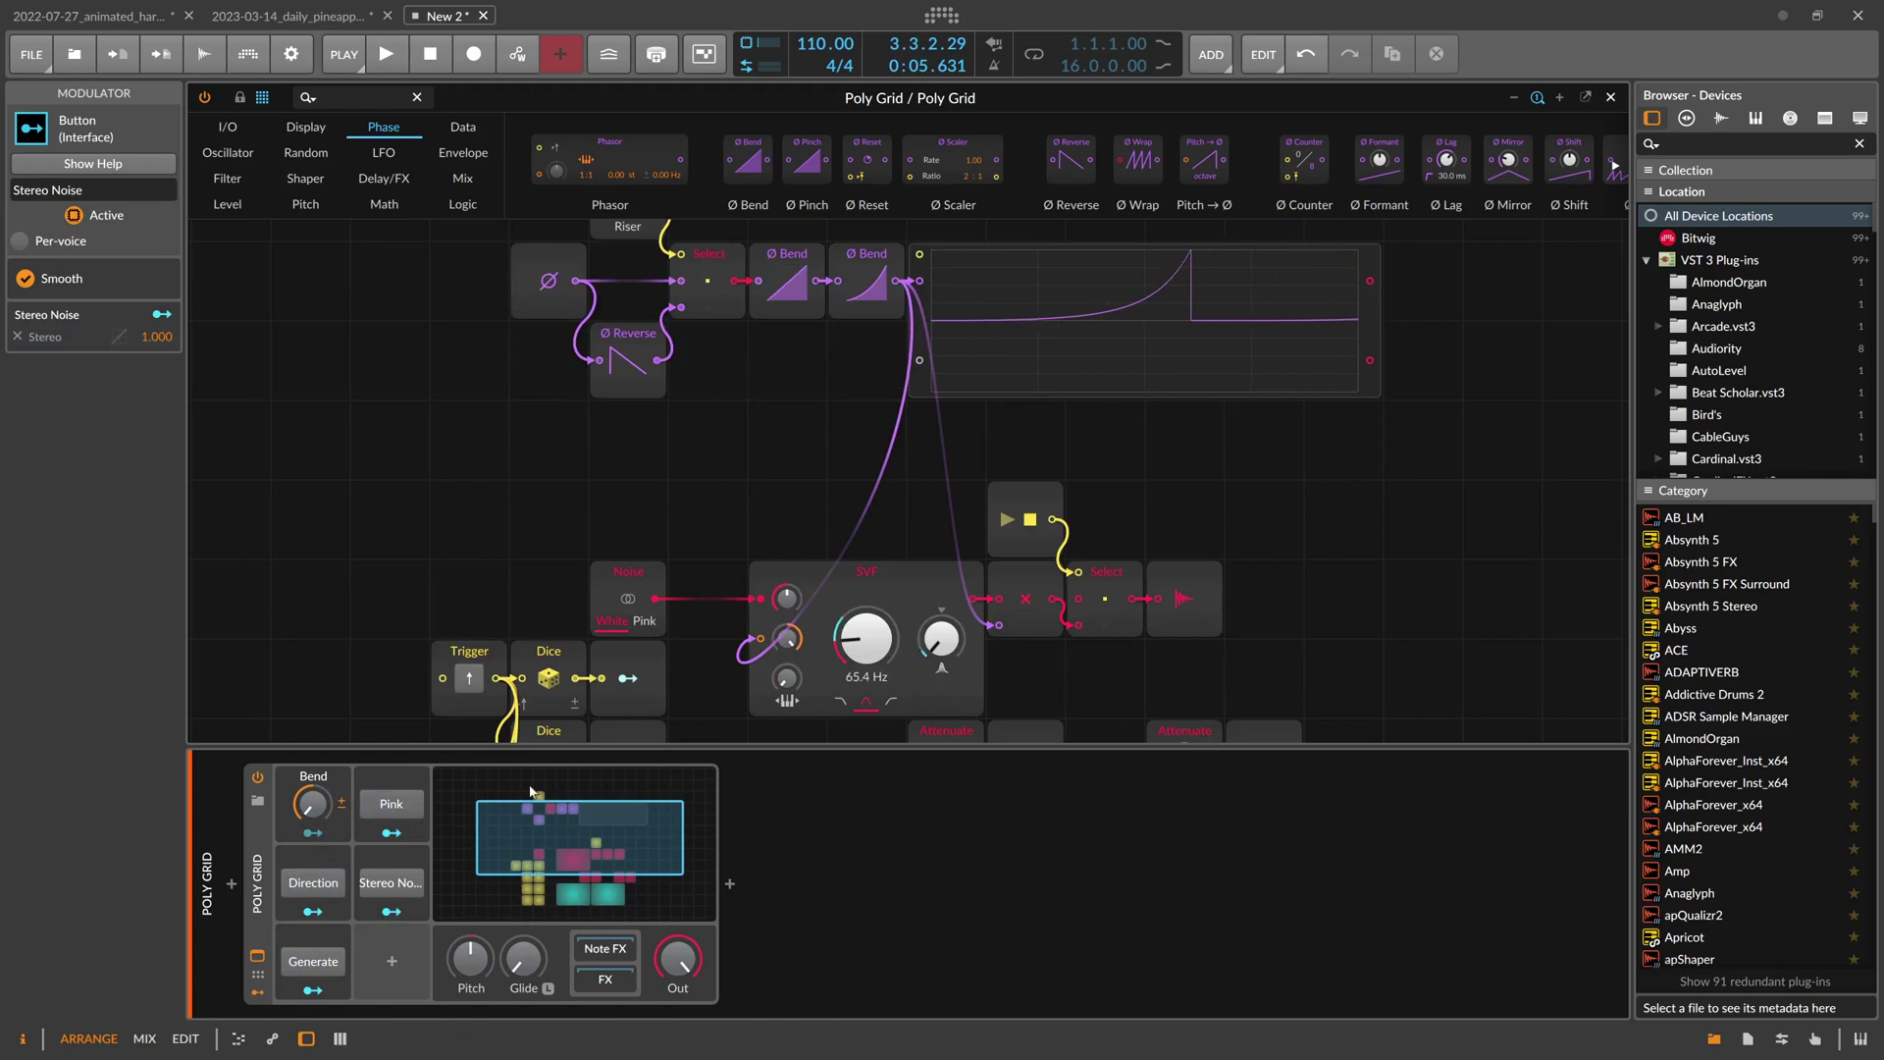
click(1610, 97)
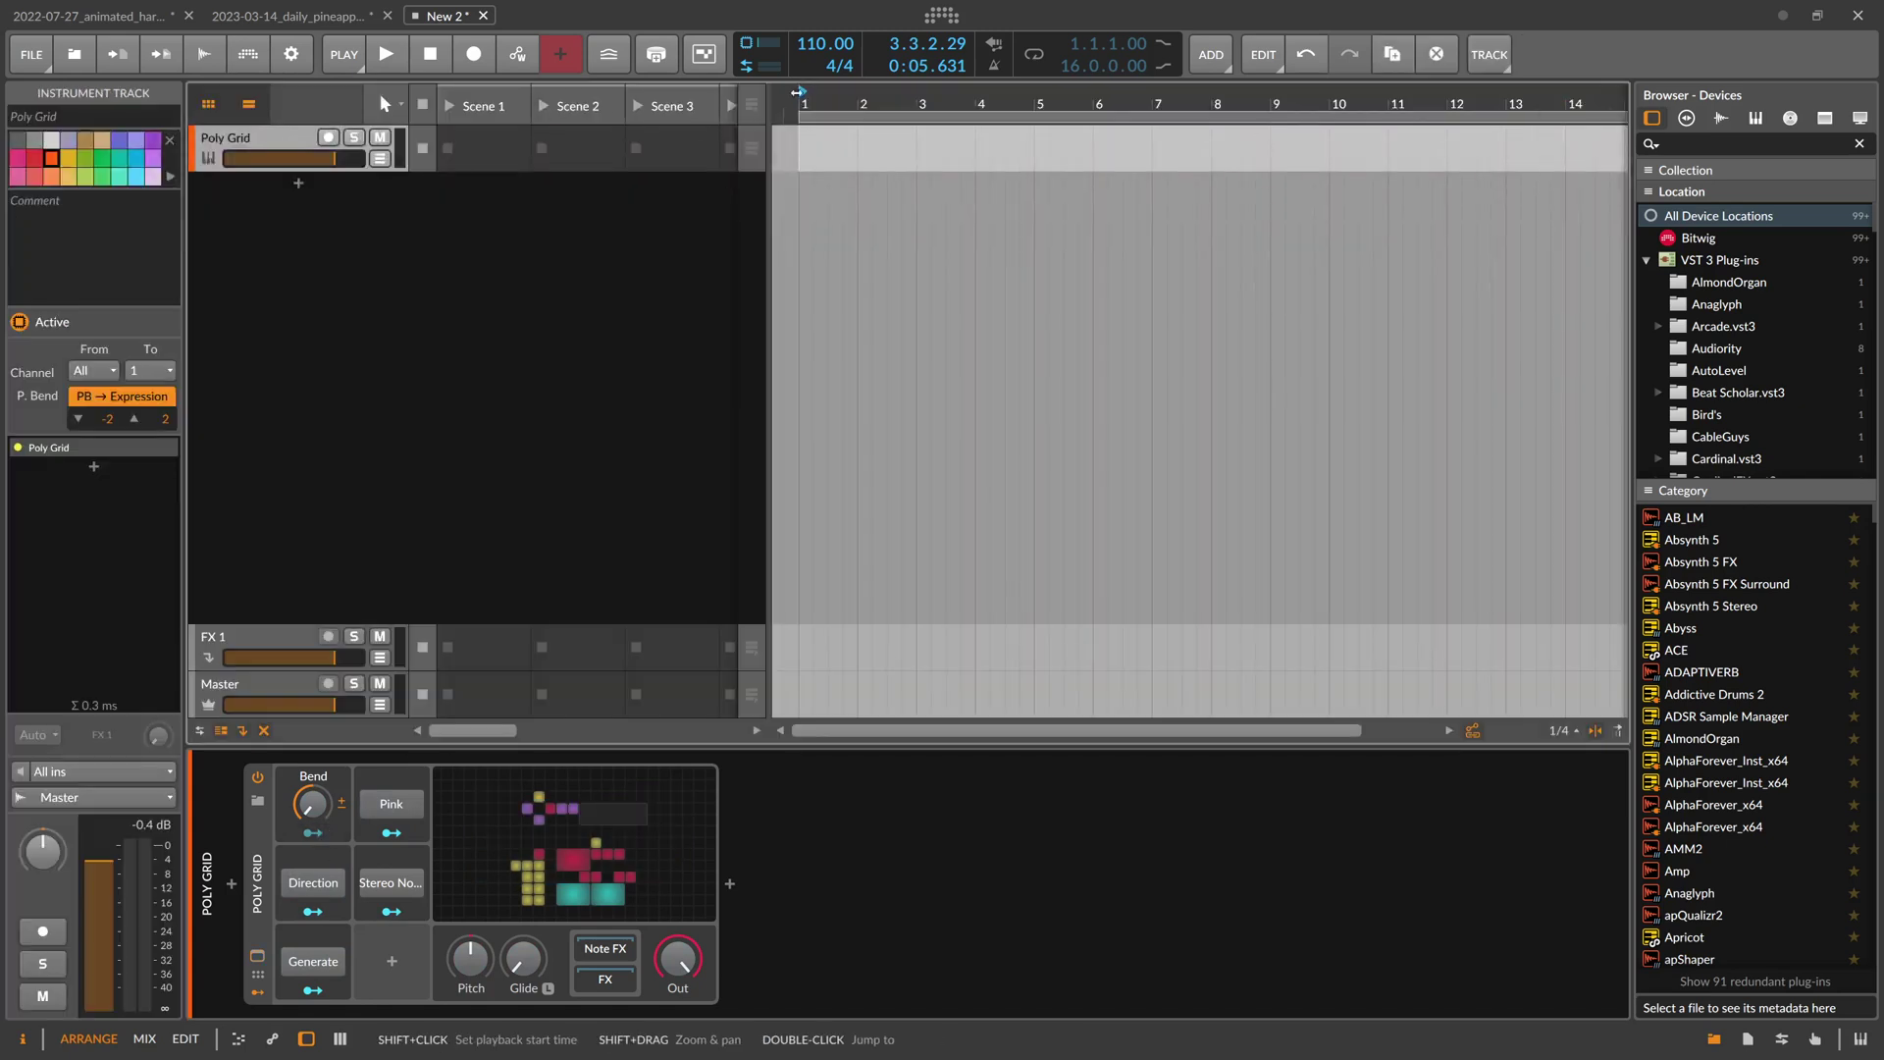
key(space)
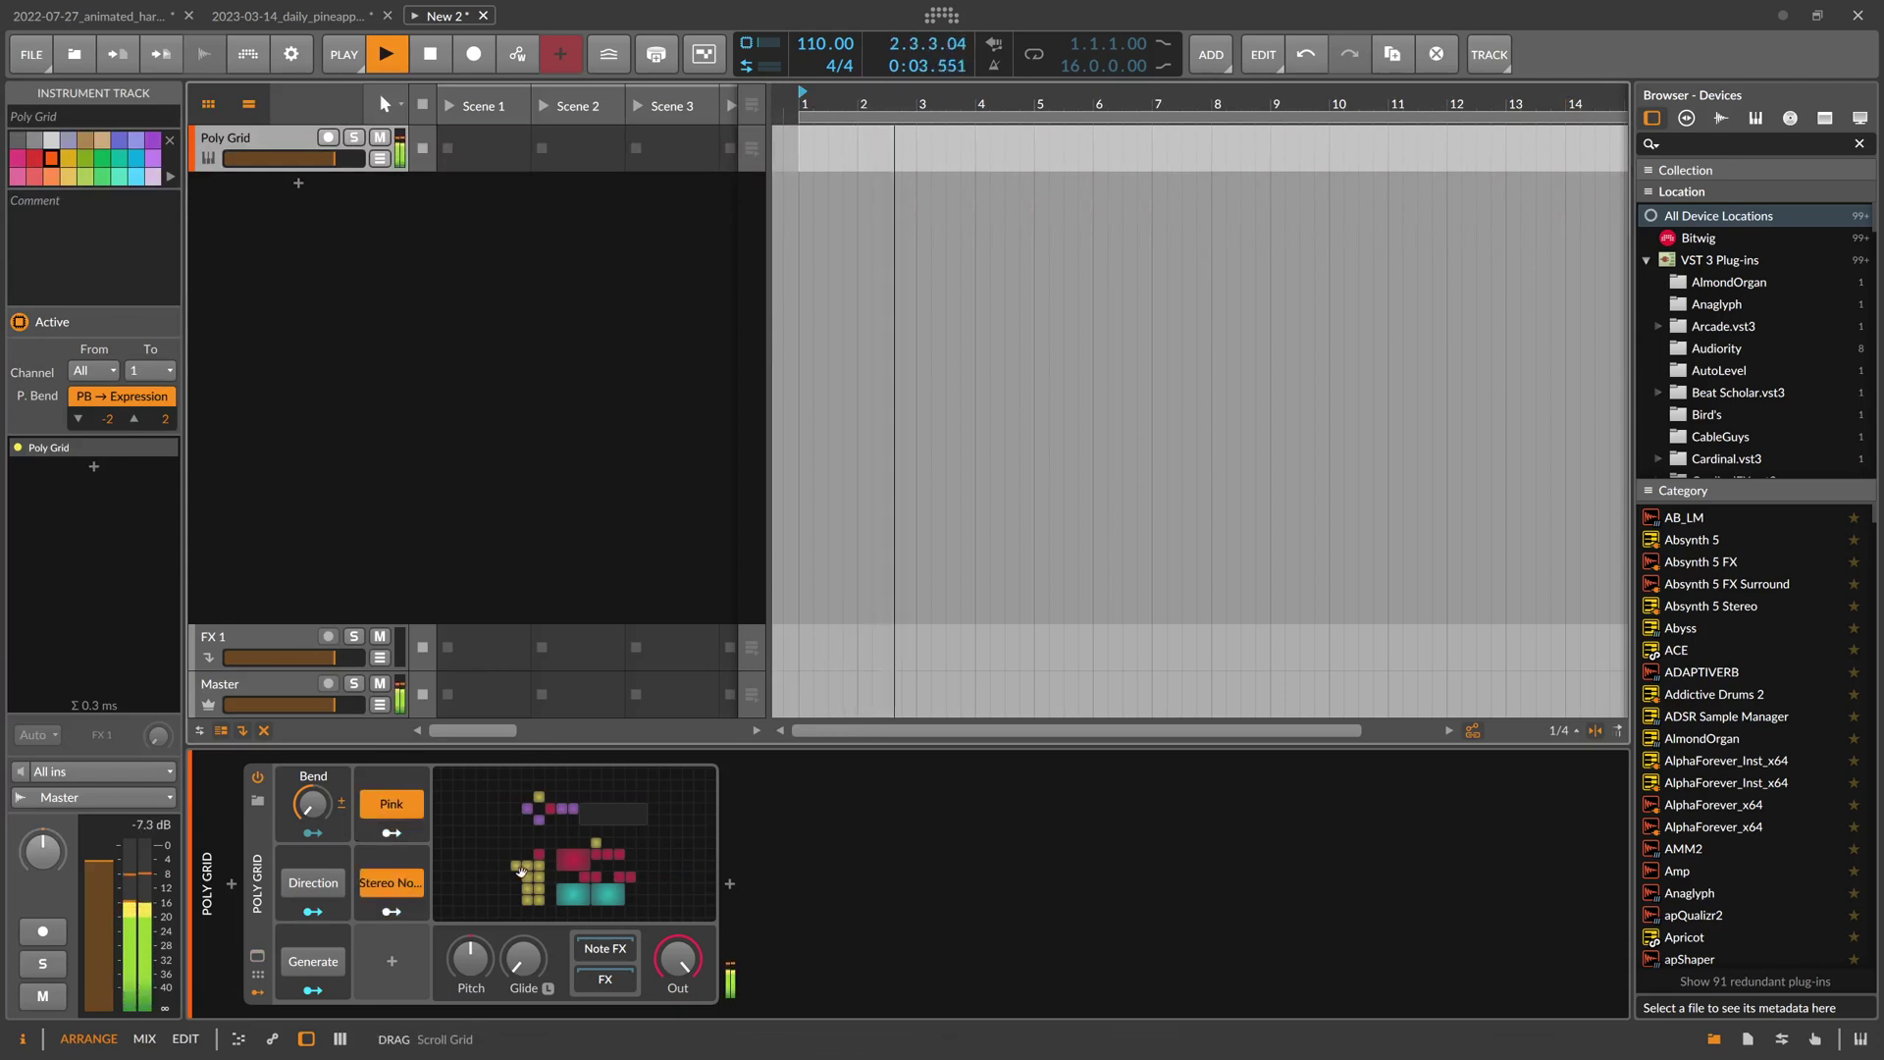
key(space)
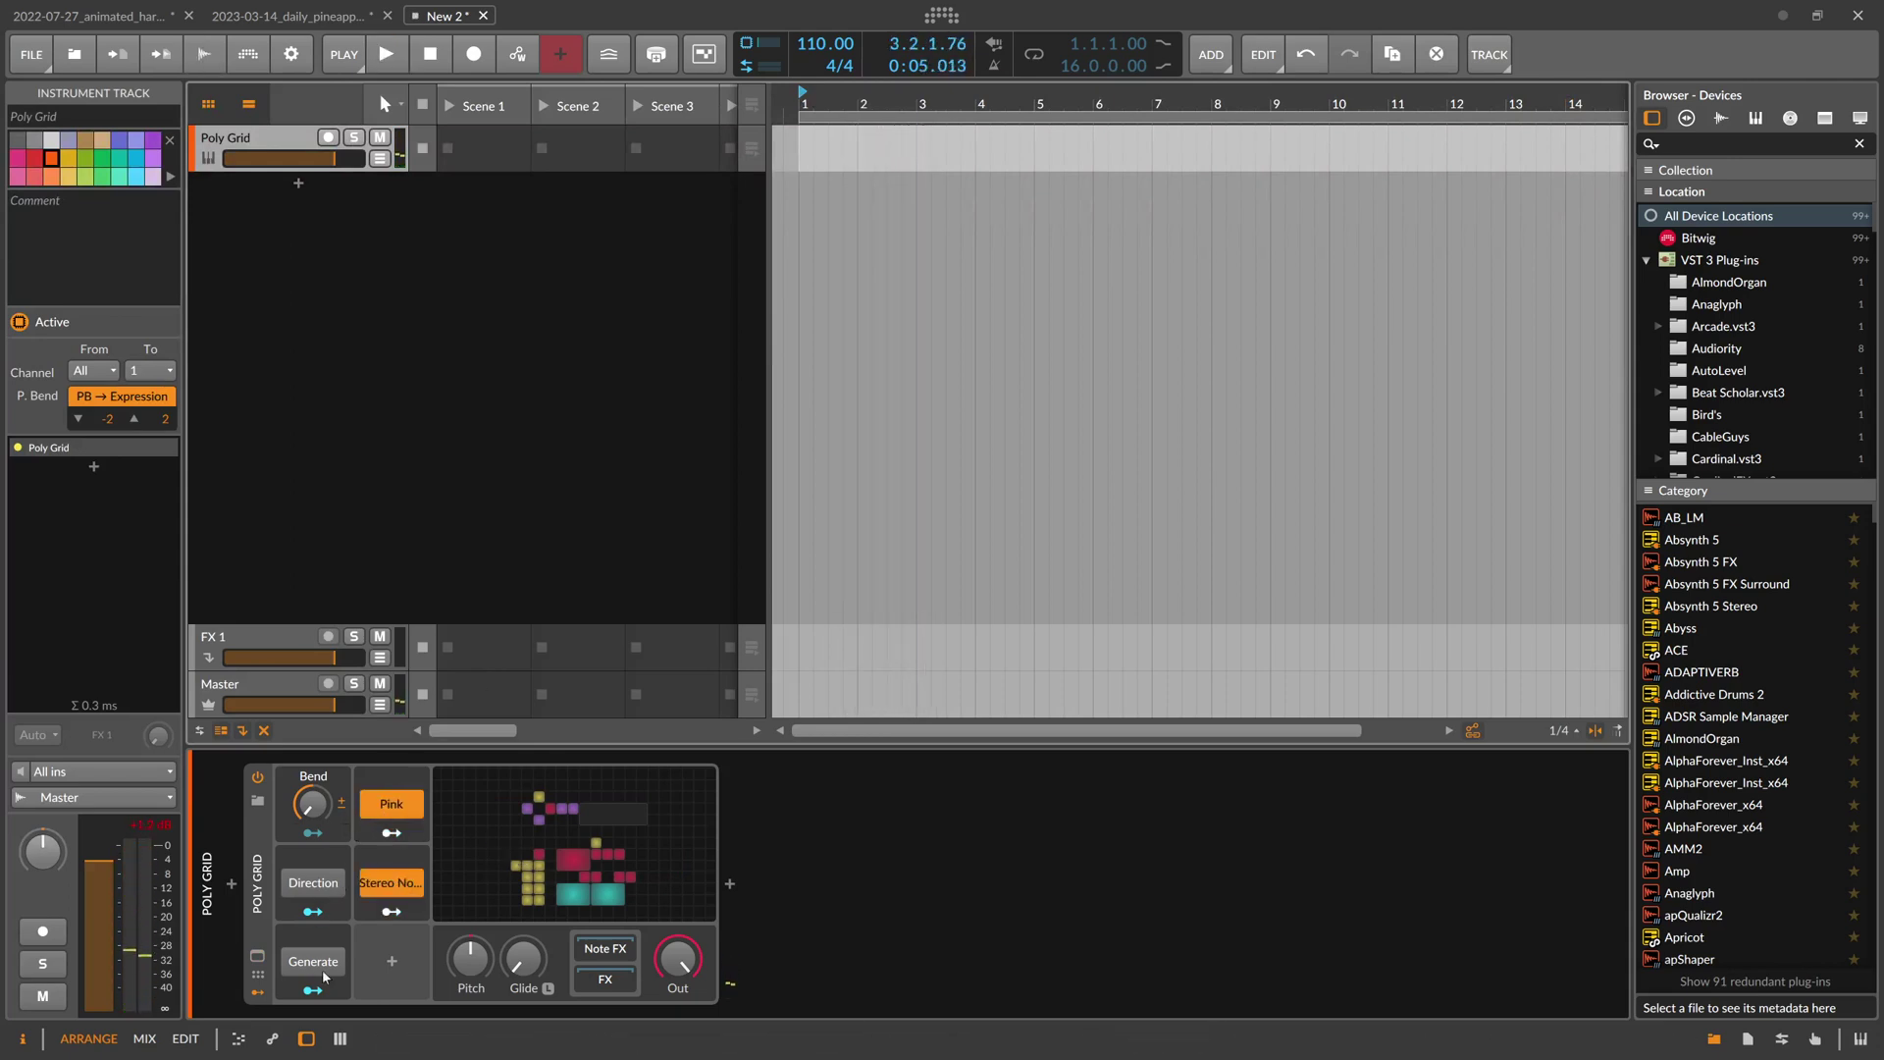
key(space)
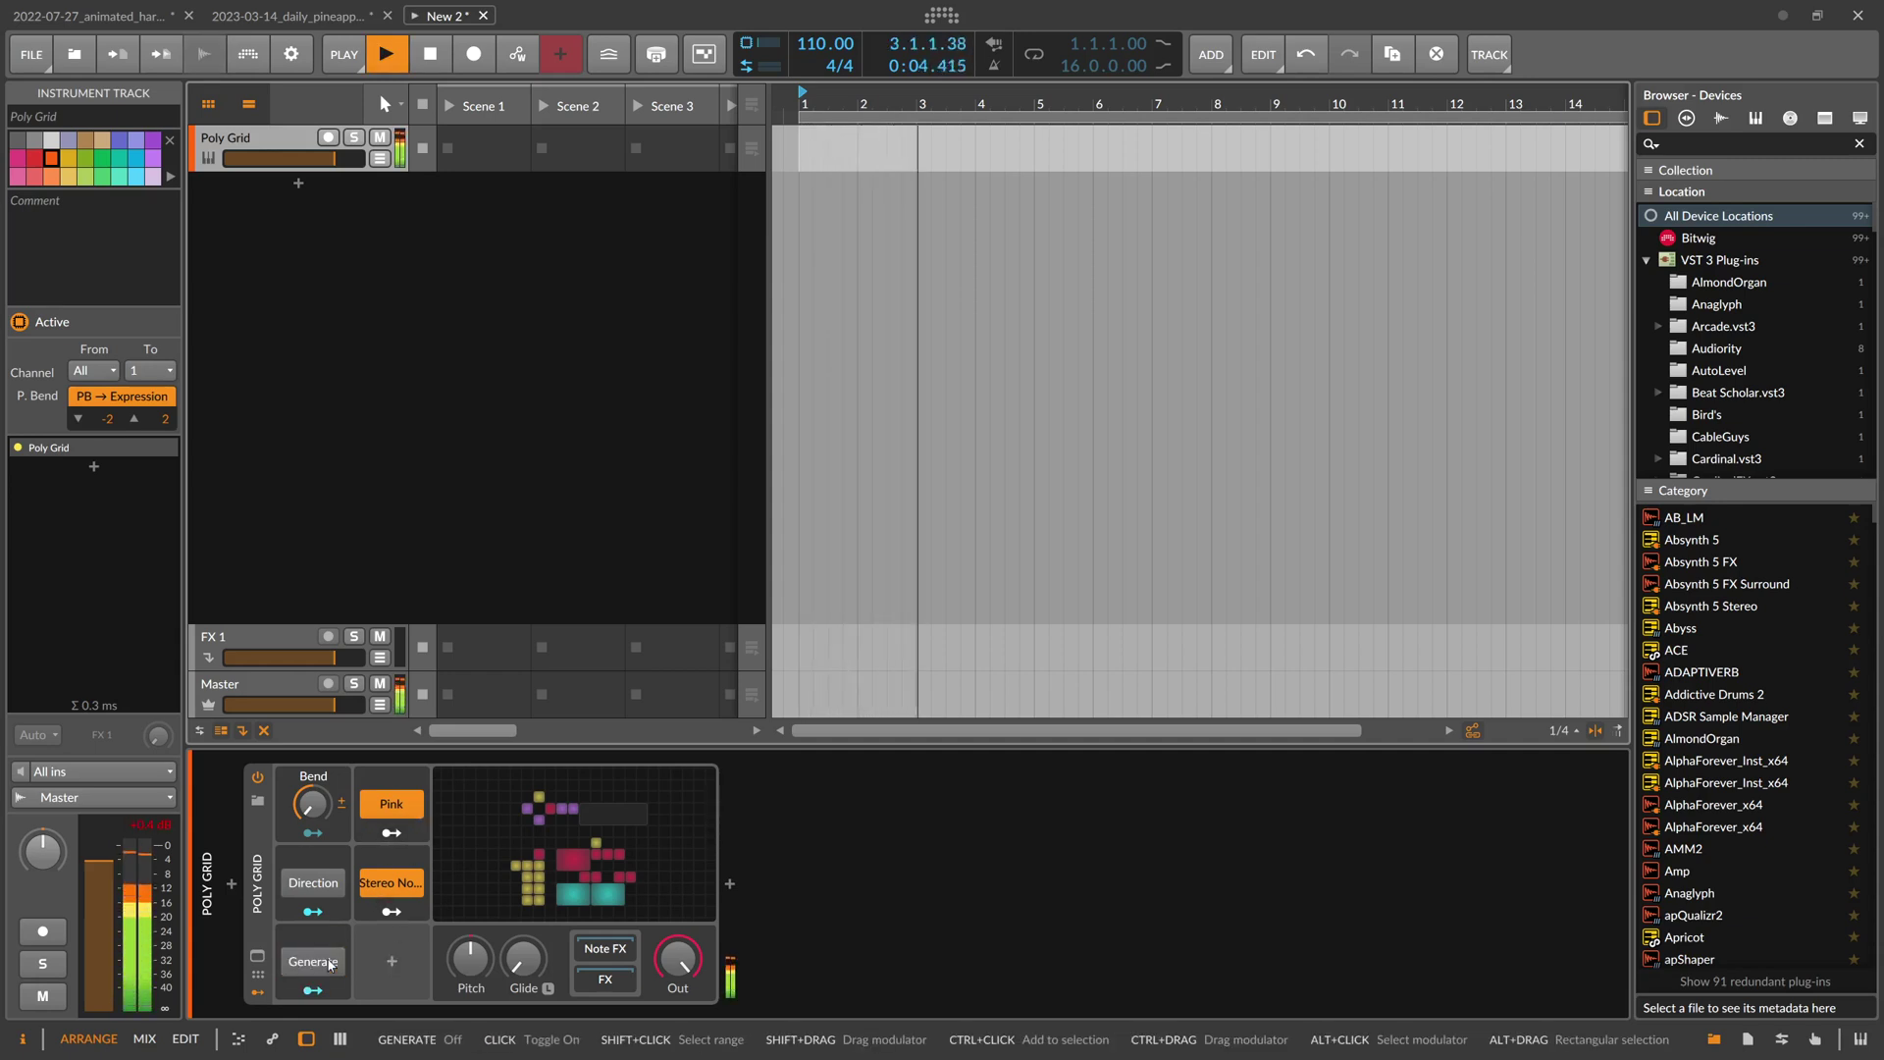
key(space)
key(space)
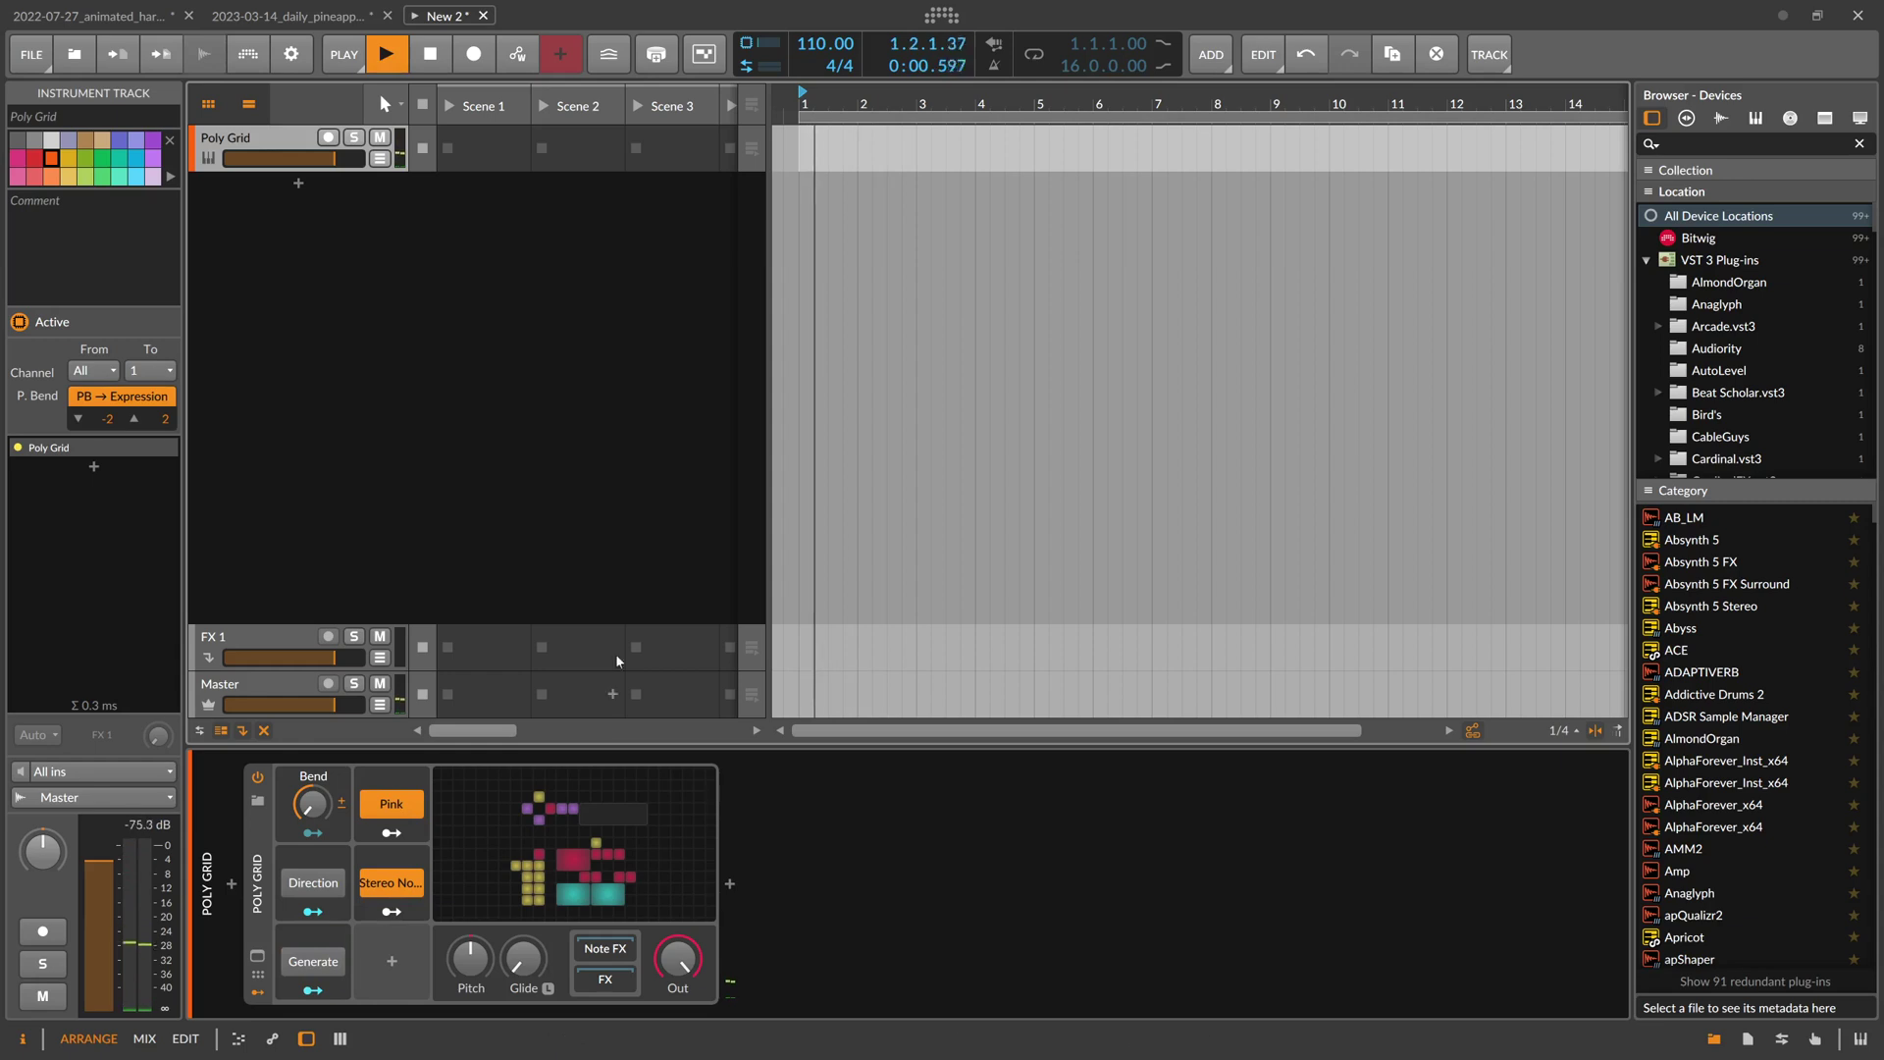
Select the one-bar range from 2.1.1.00 to 3.1.1.00 on the Poly Grid track and set it as the loop
scroll(859, 147, down, 2)
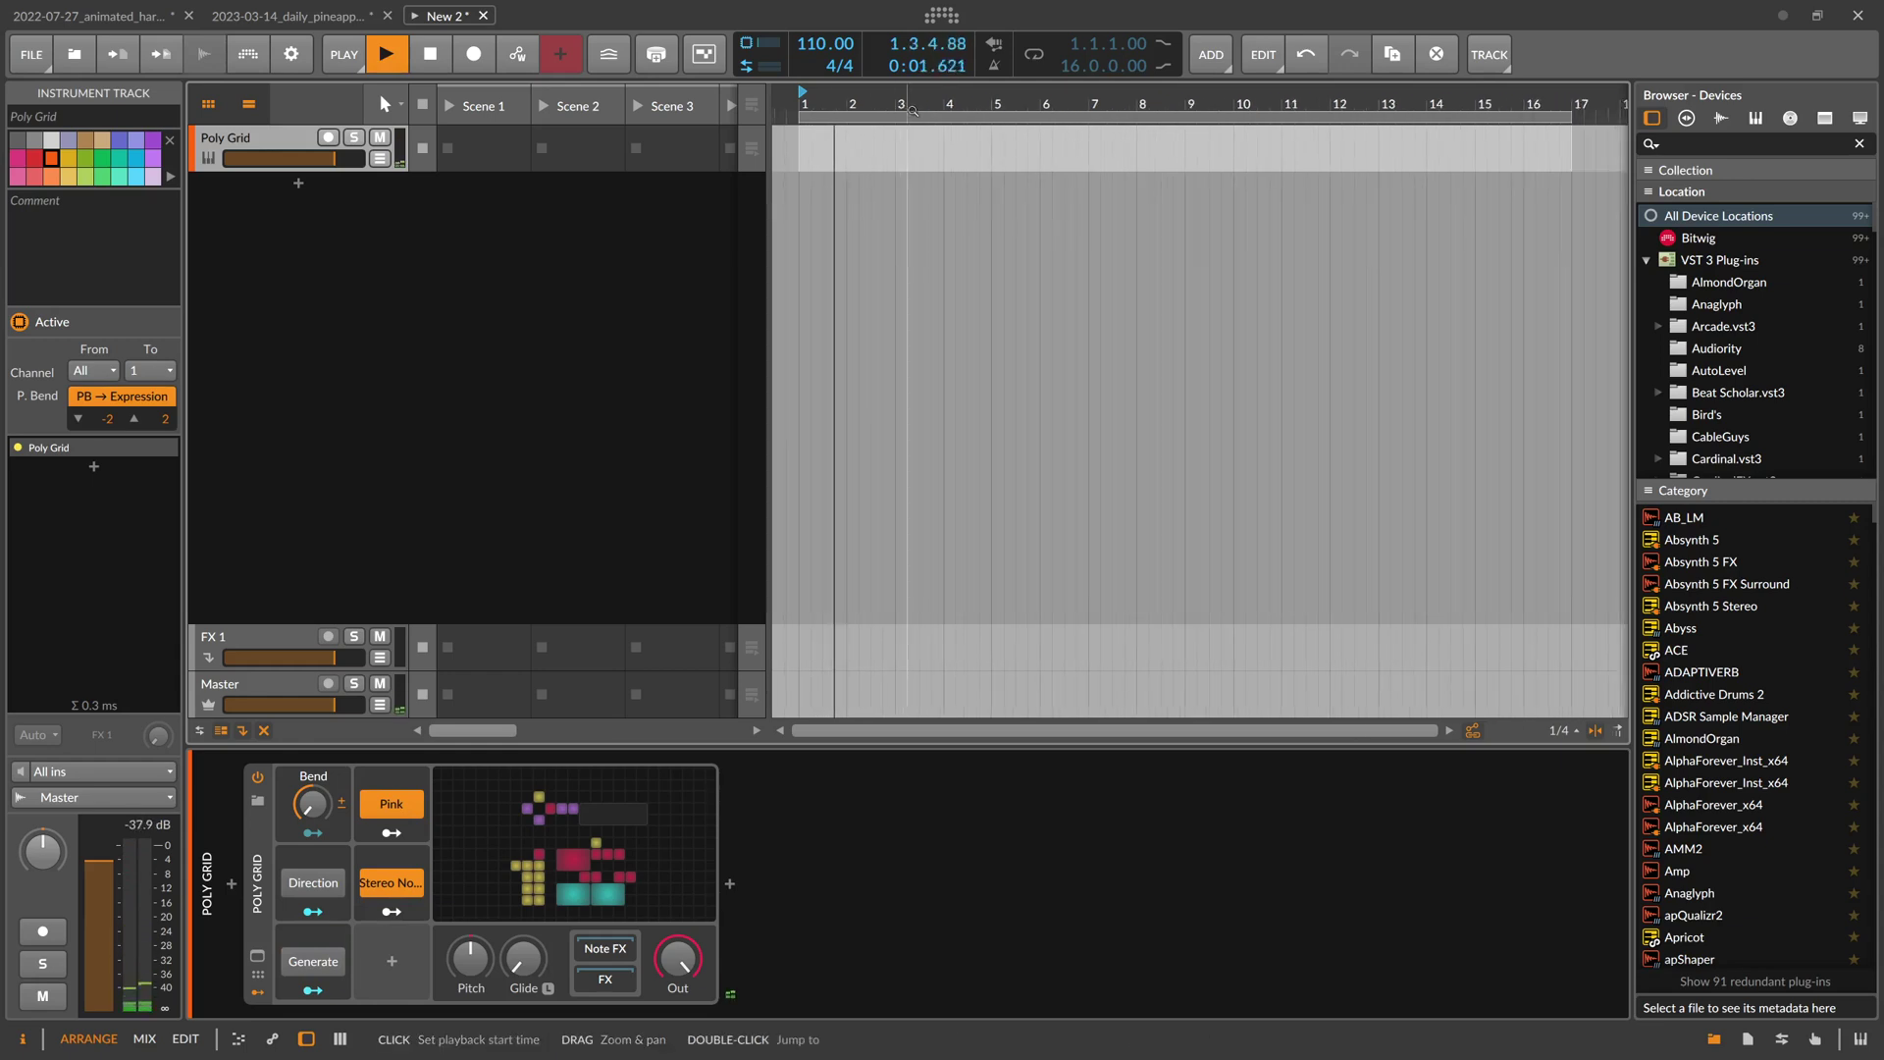
double_click(853, 154)
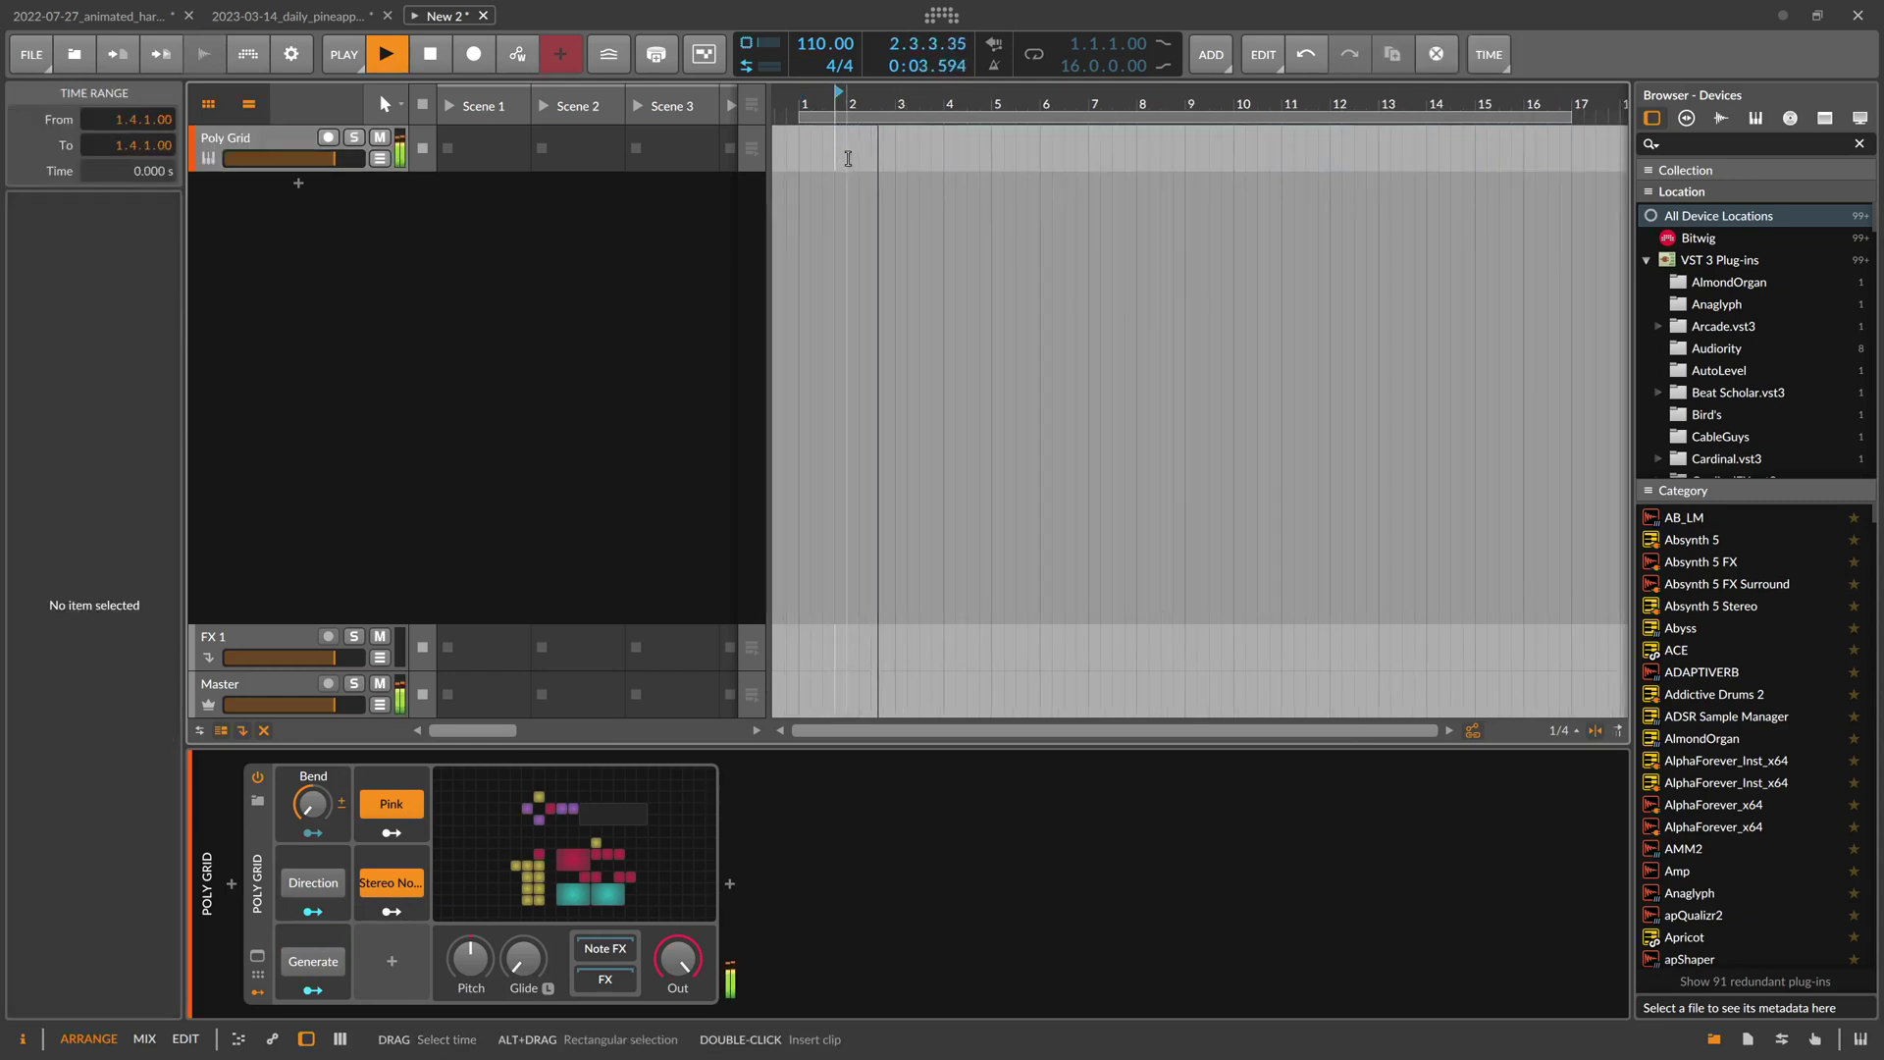
drag(847, 154, 889, 154)
key(ctrl+l)
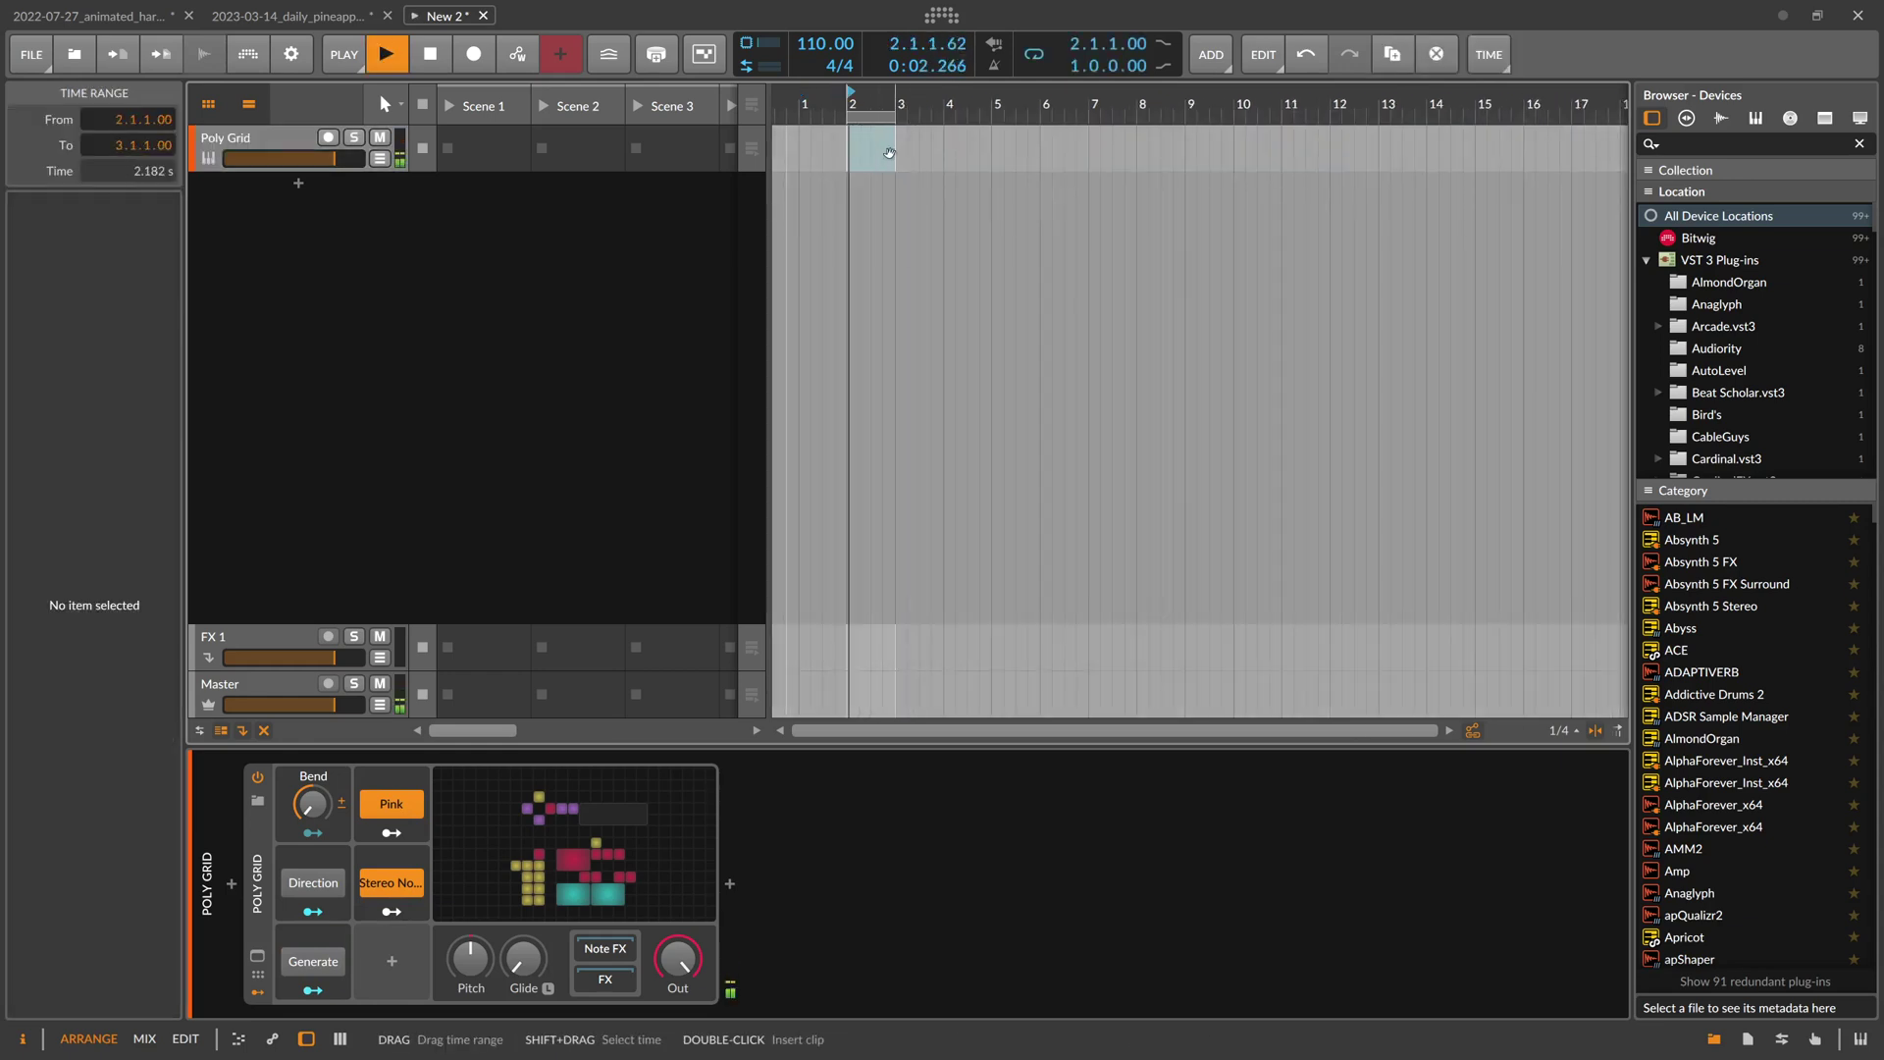
Reopen the grid editor, stop playback, and insert a Button module directly before the Trigger module, feeding its input
double_click(533, 834)
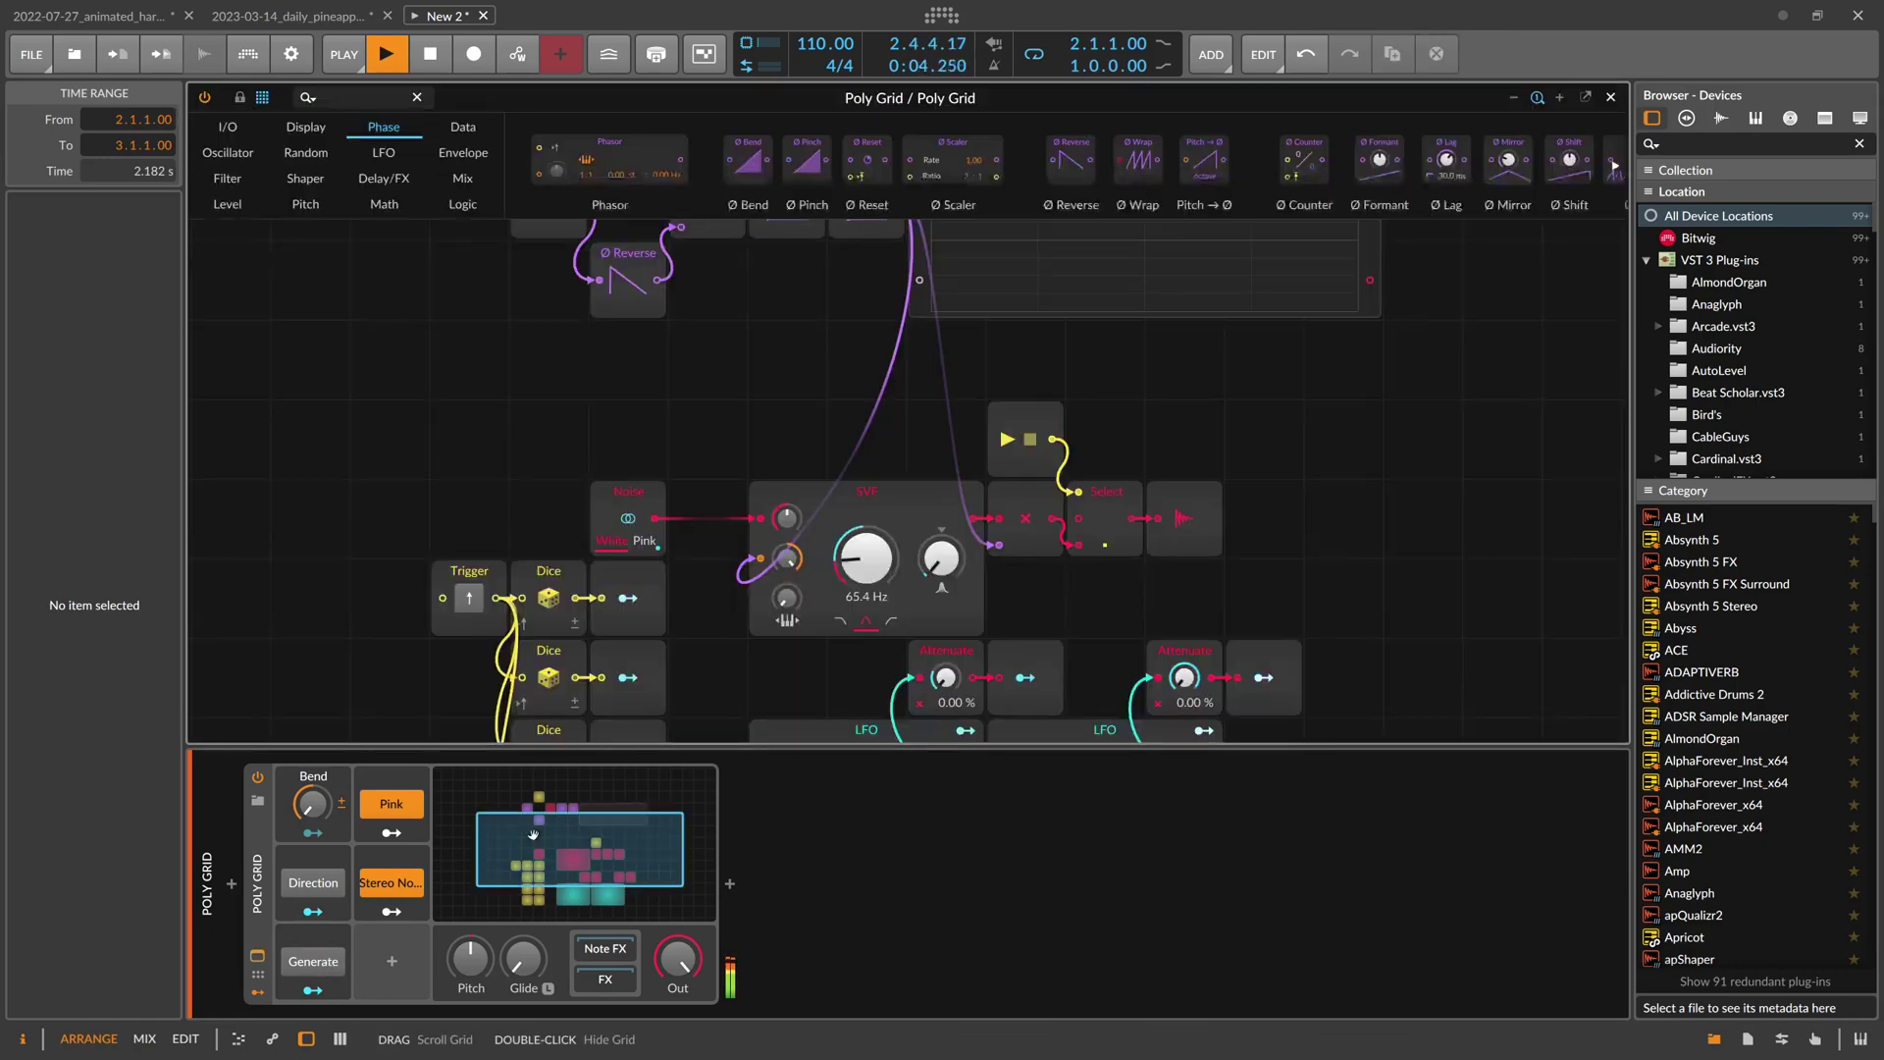
scroll(426, 451, up, 3)
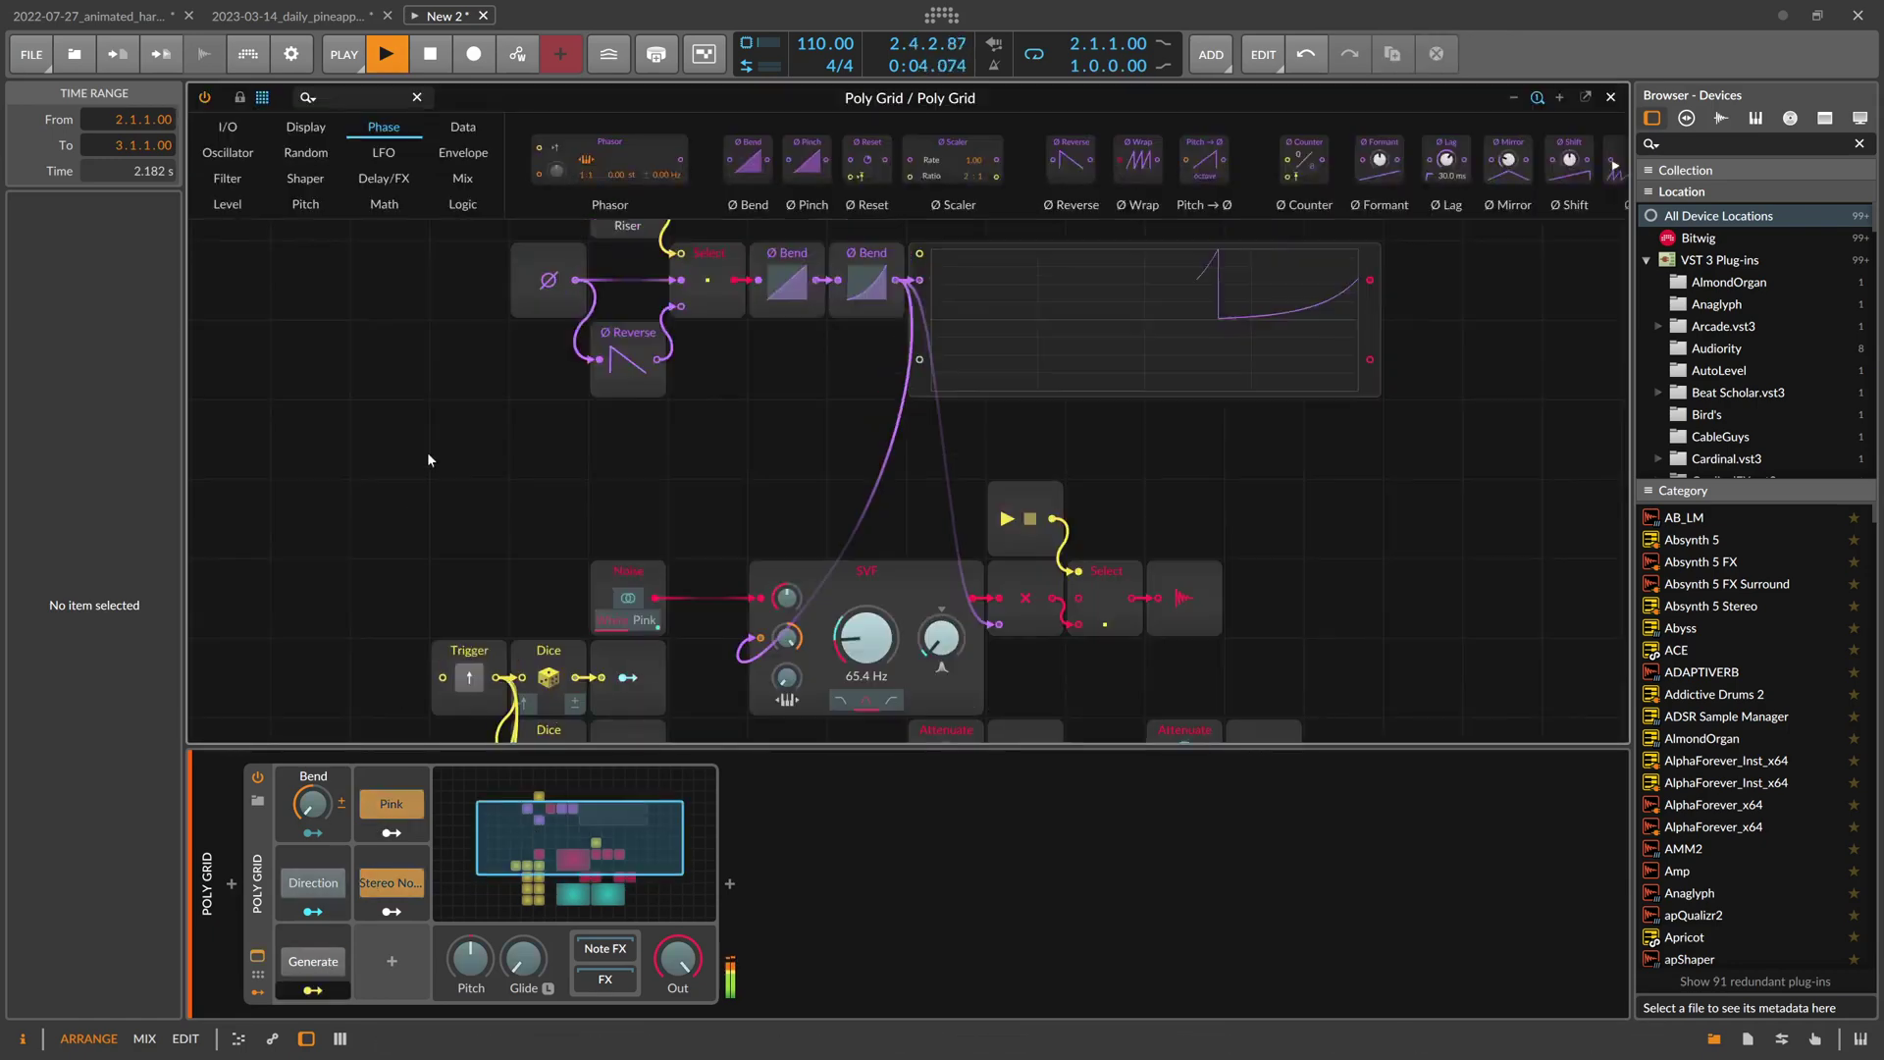
scroll(487, 463, down, 5)
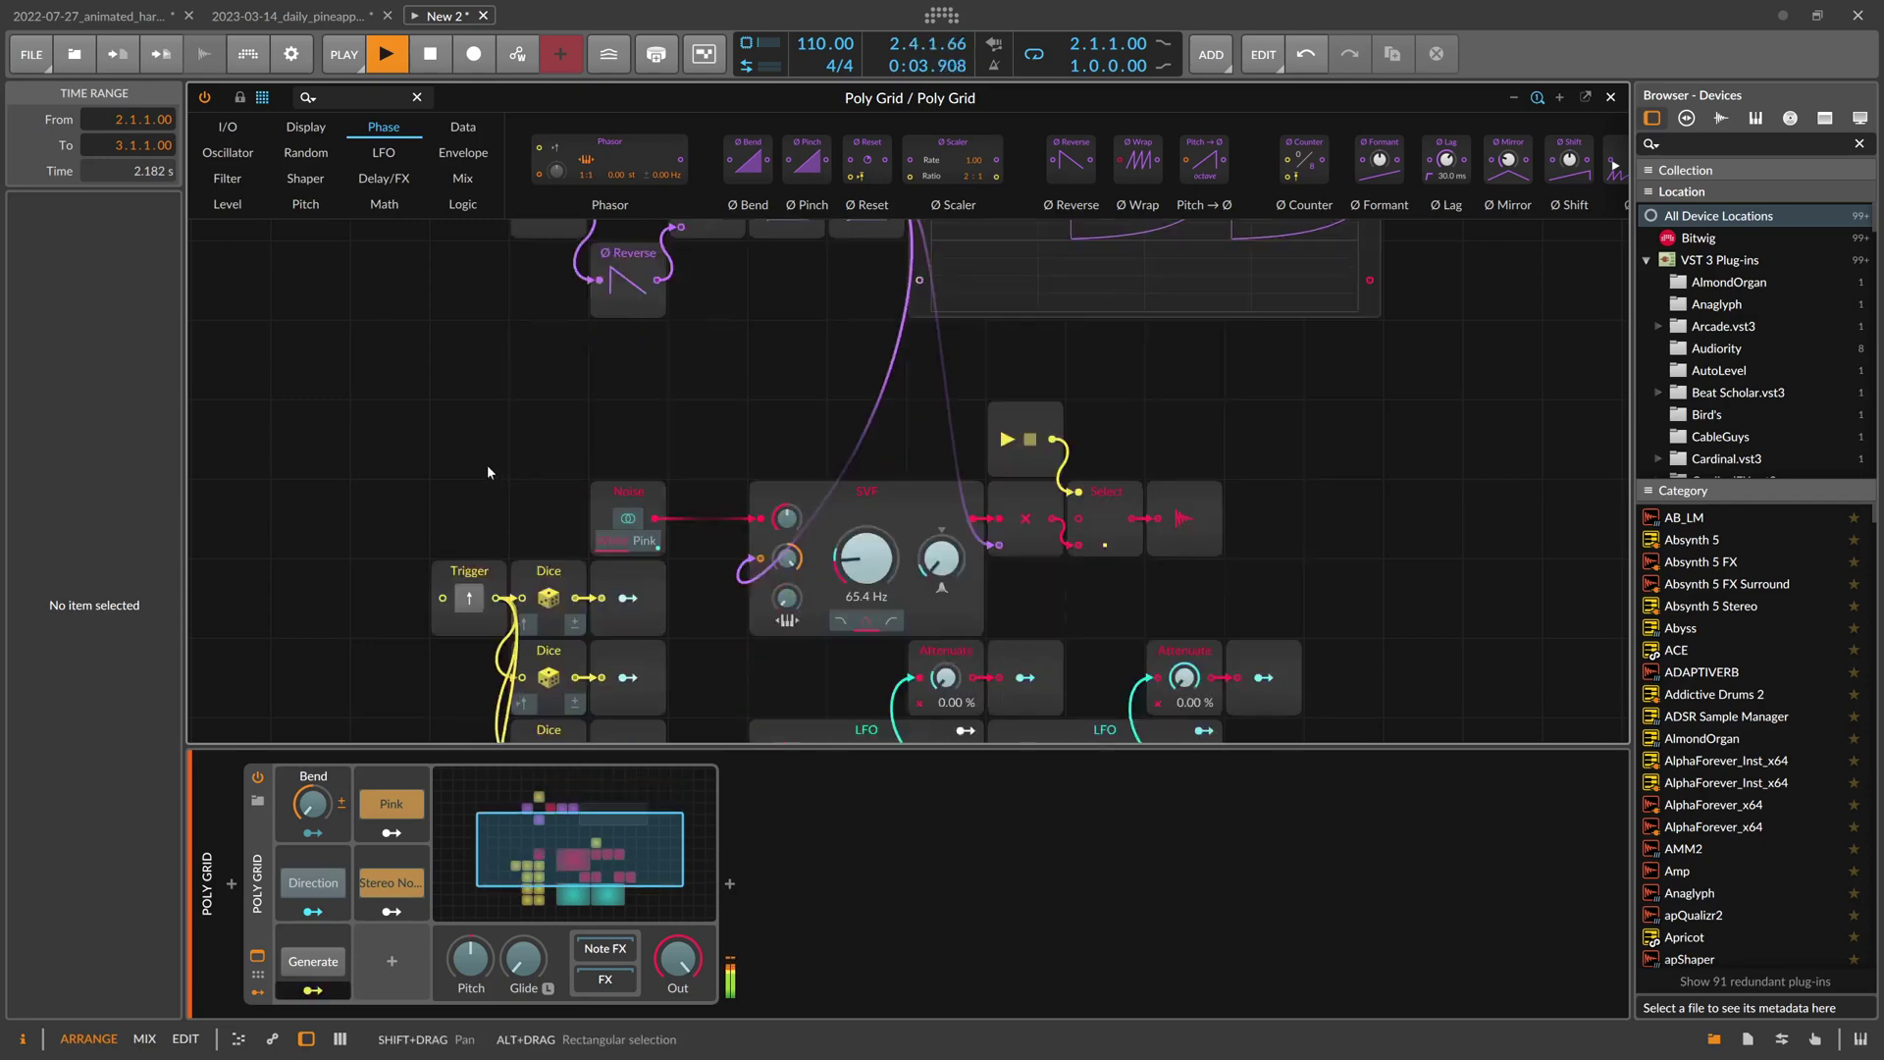
key(space)
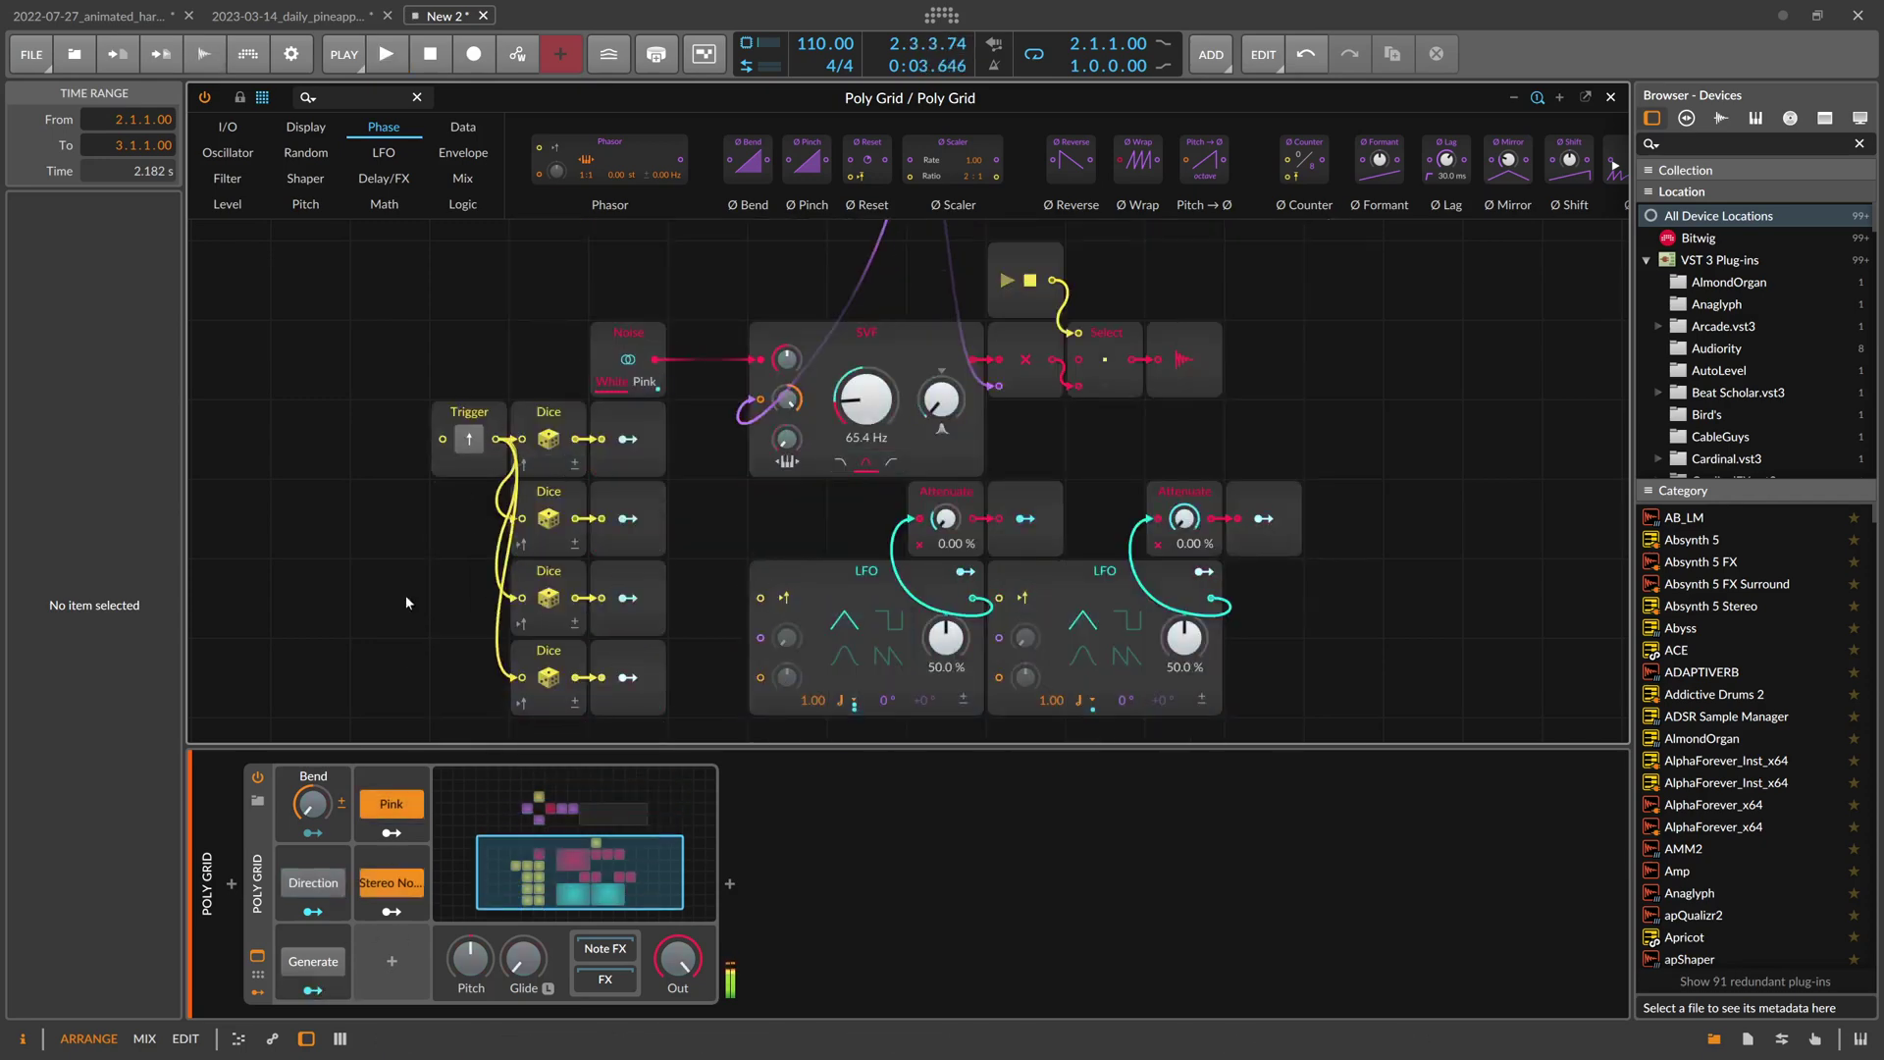
click(391, 518)
click(332, 96)
text(bu)
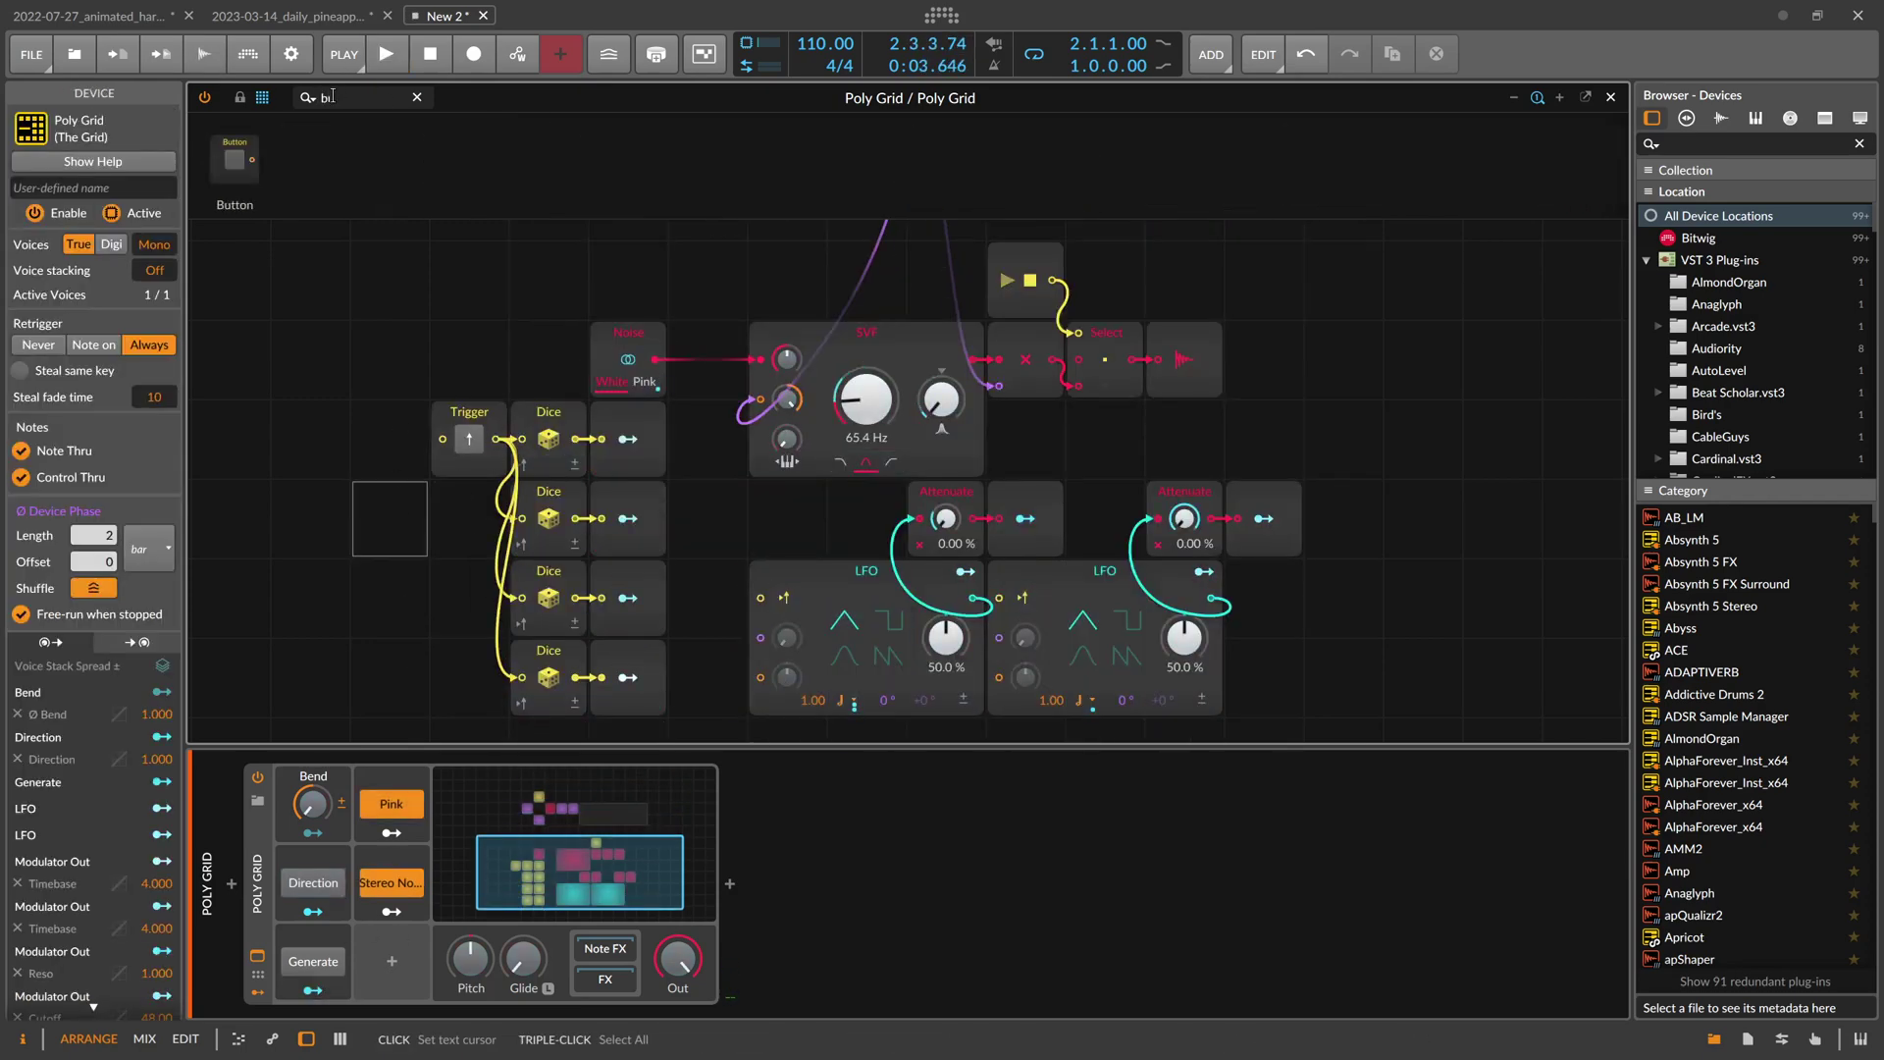
text(tt)
drag(258, 159, 390, 438)
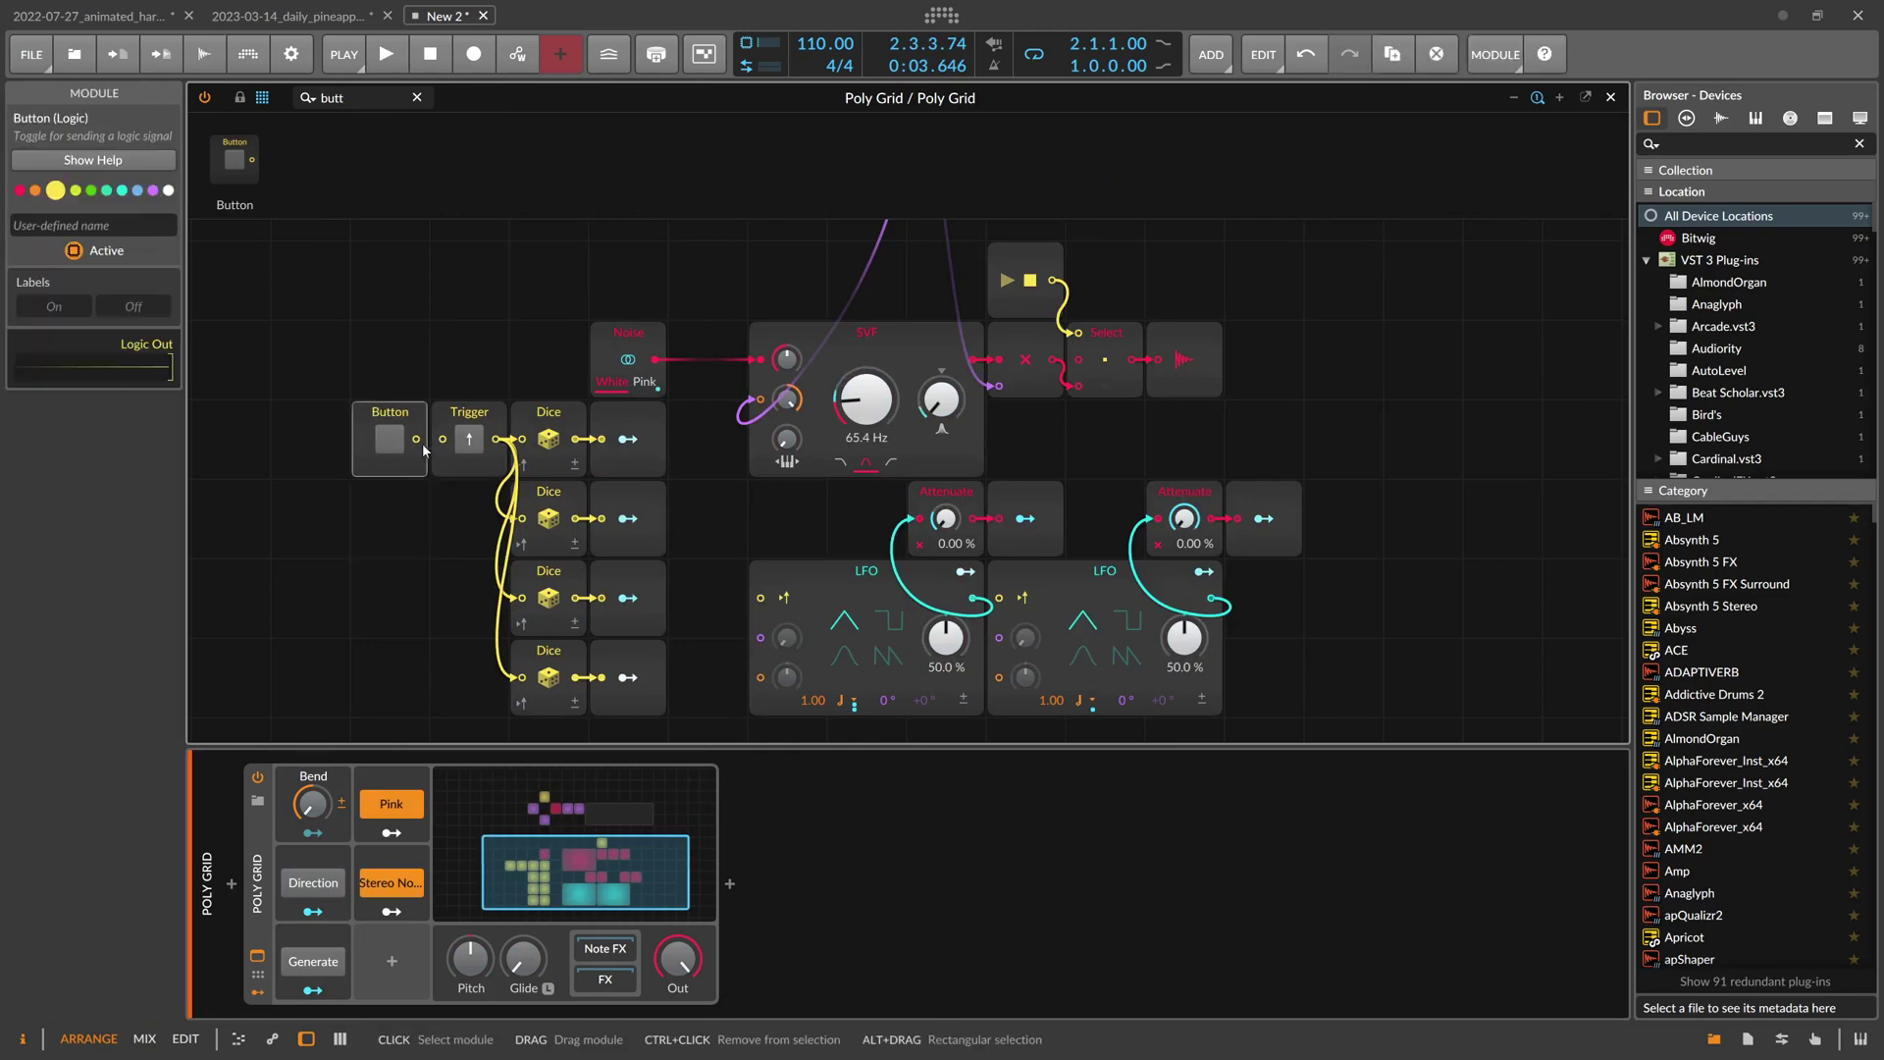
Name the new Button module Randomize, map the Generate modulator to it with an amount of 1.000, and test the Generate button
click(81, 225)
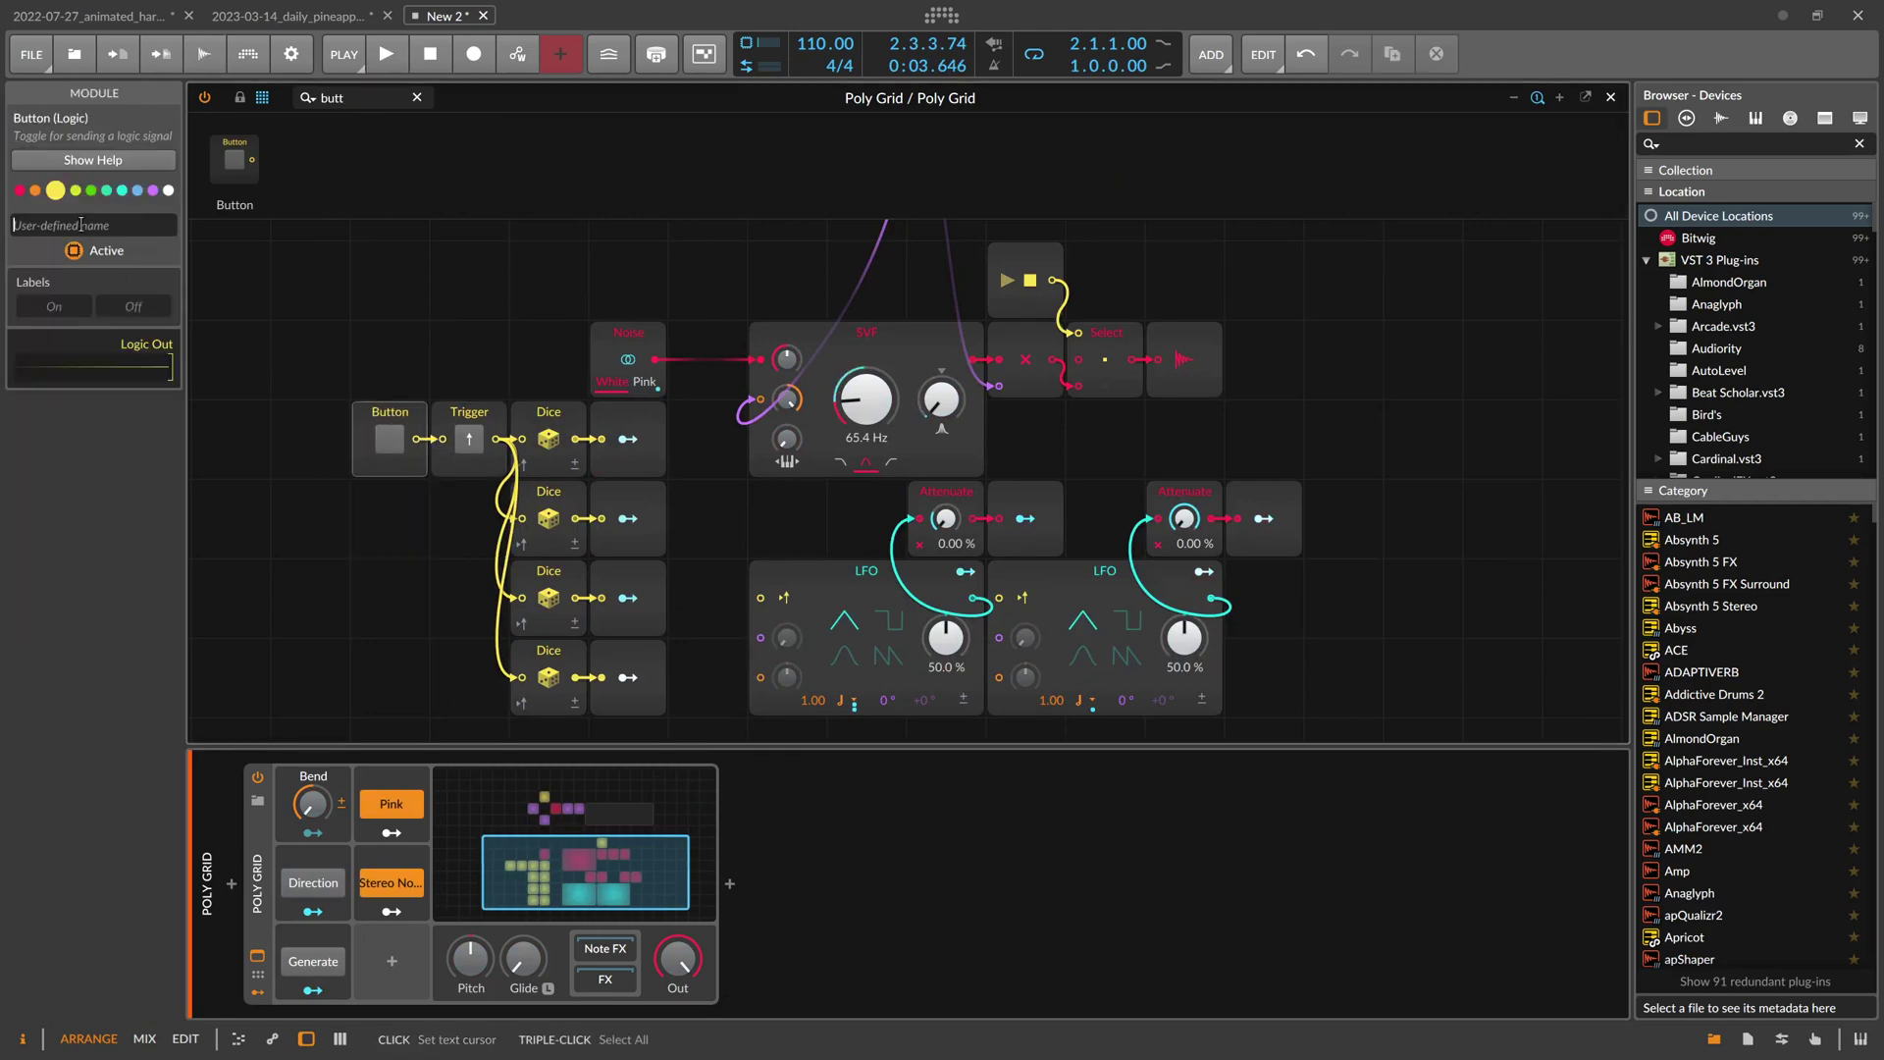
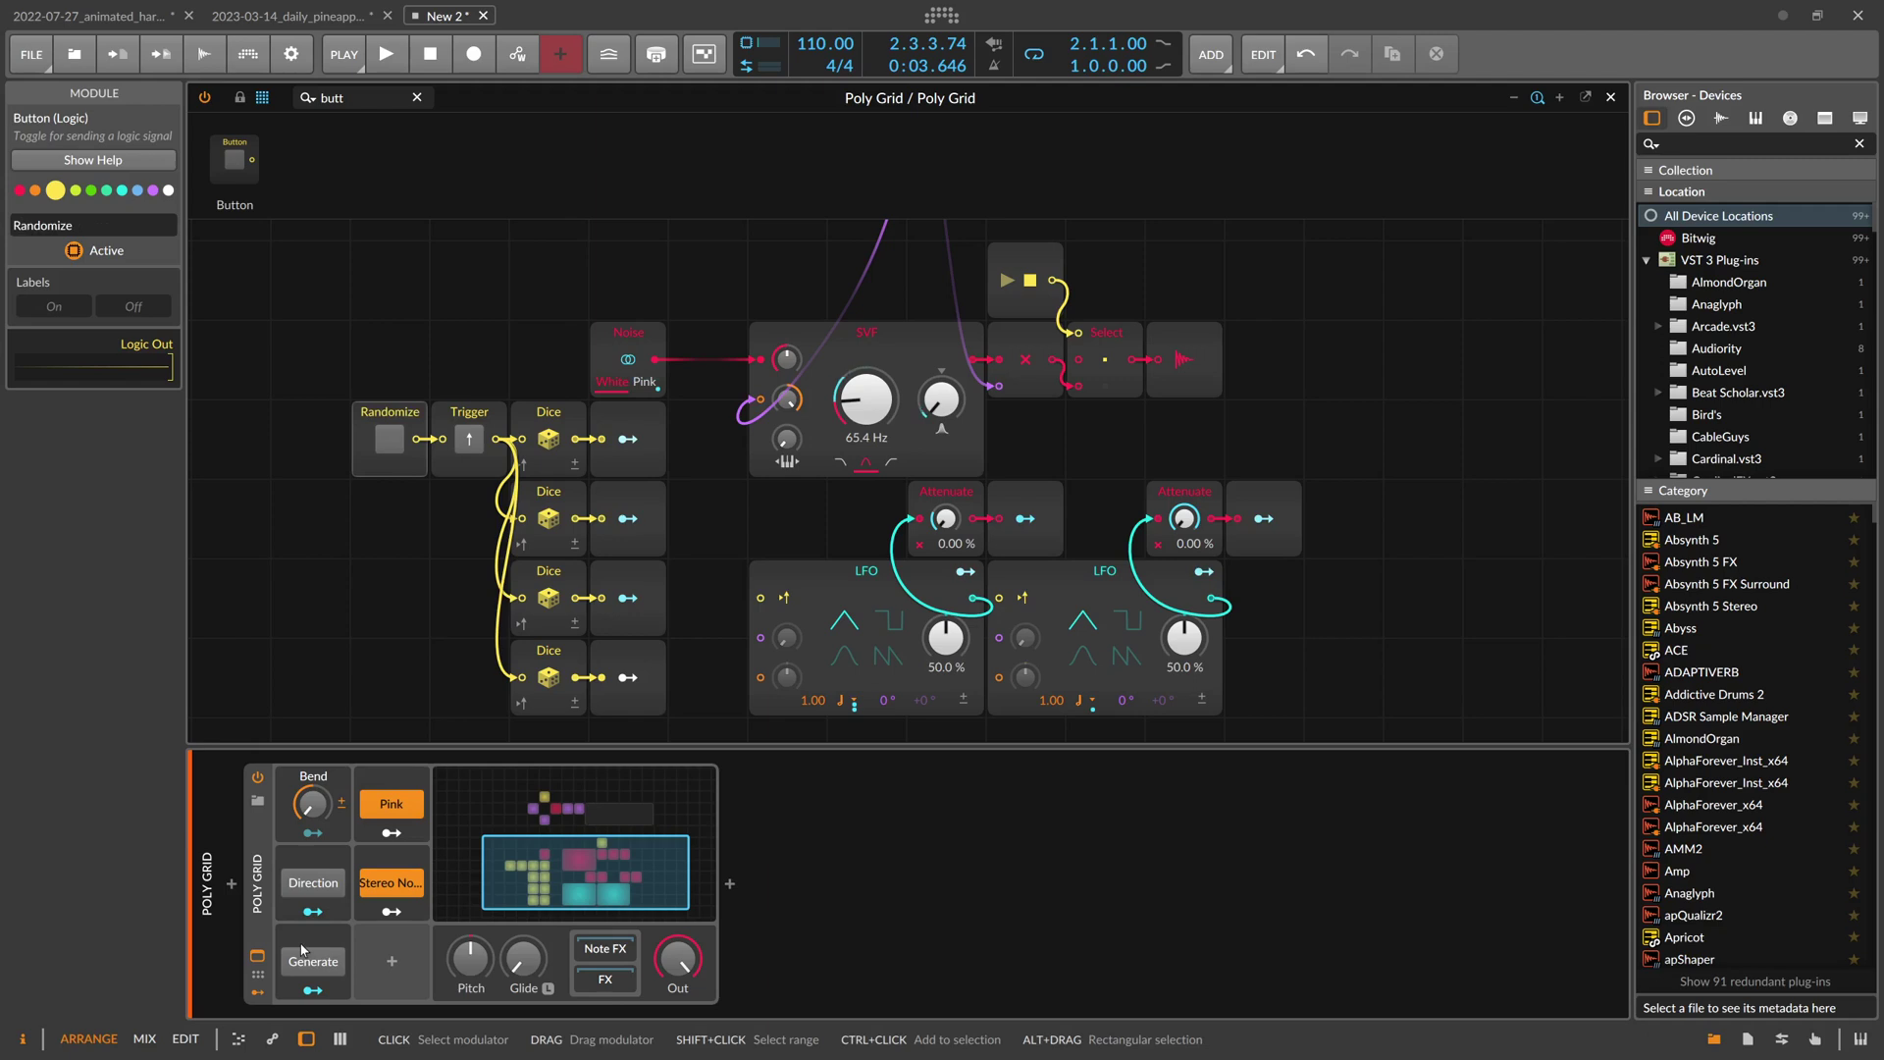
drag(312, 988, 388, 438)
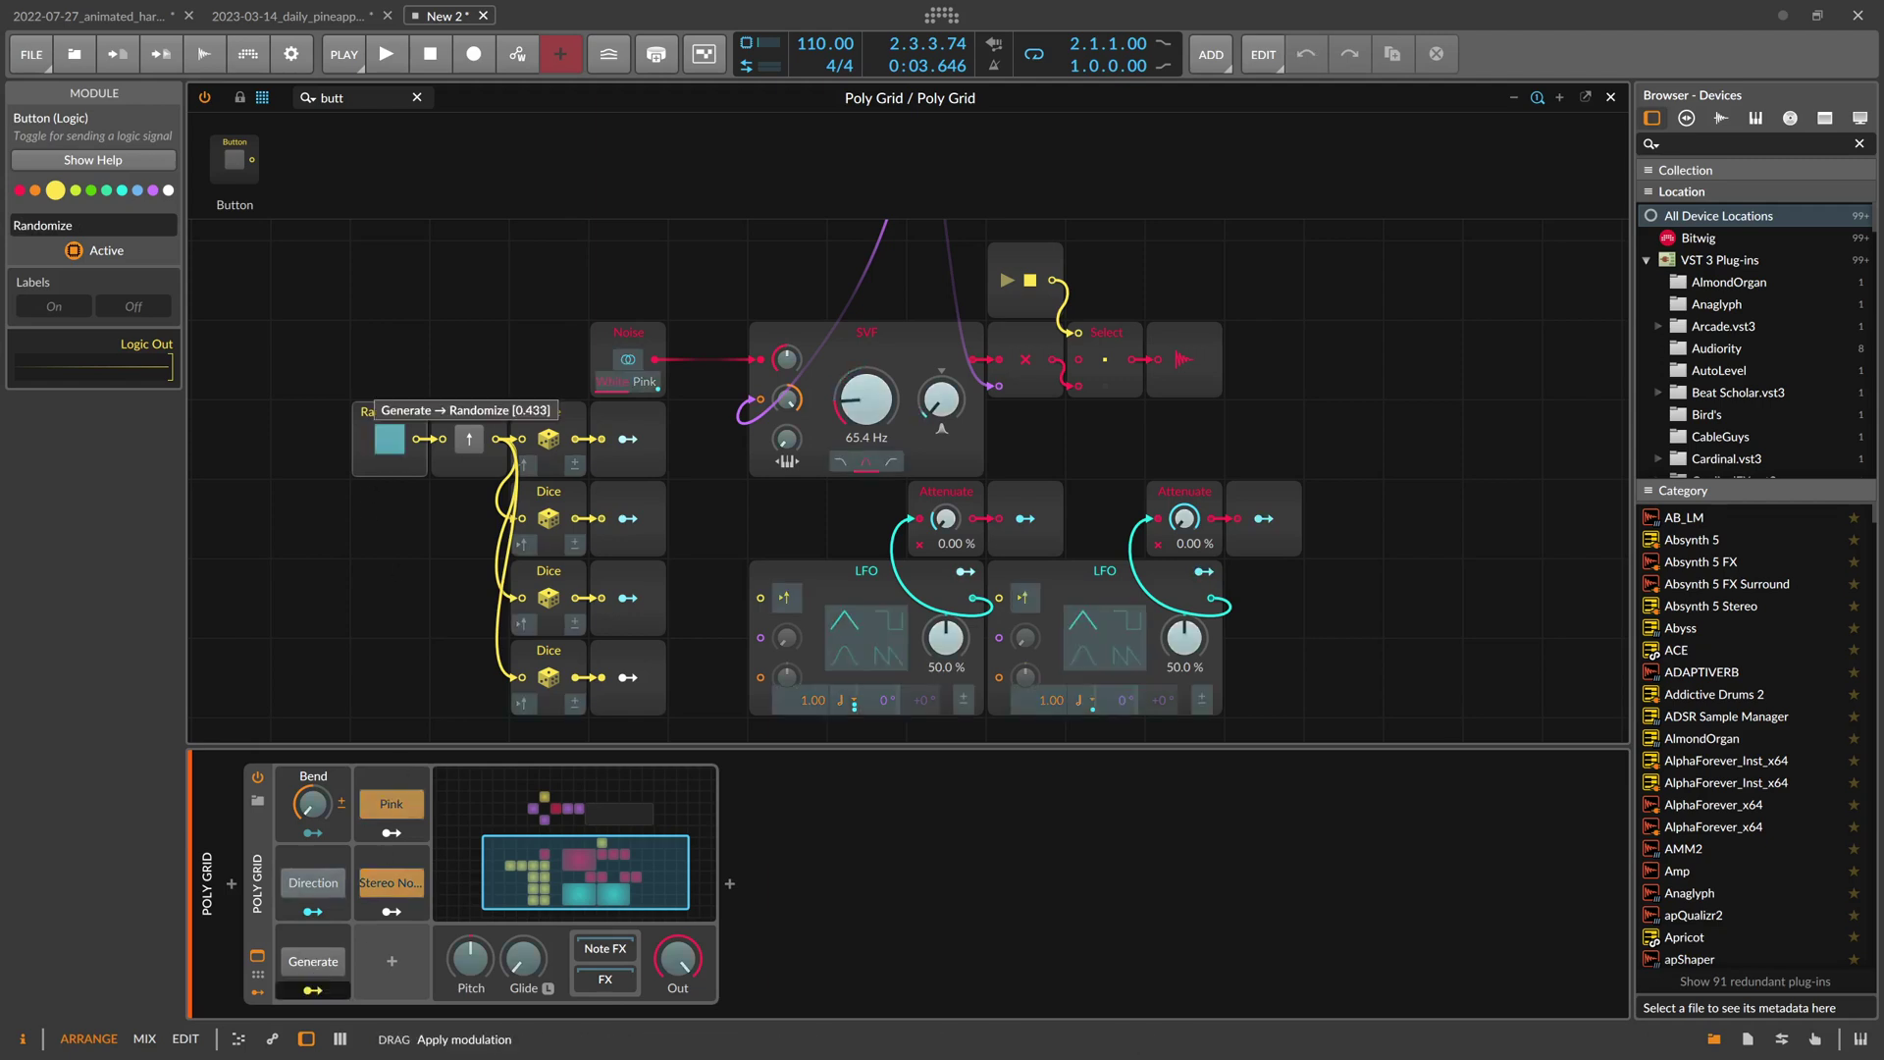
click(336, 994)
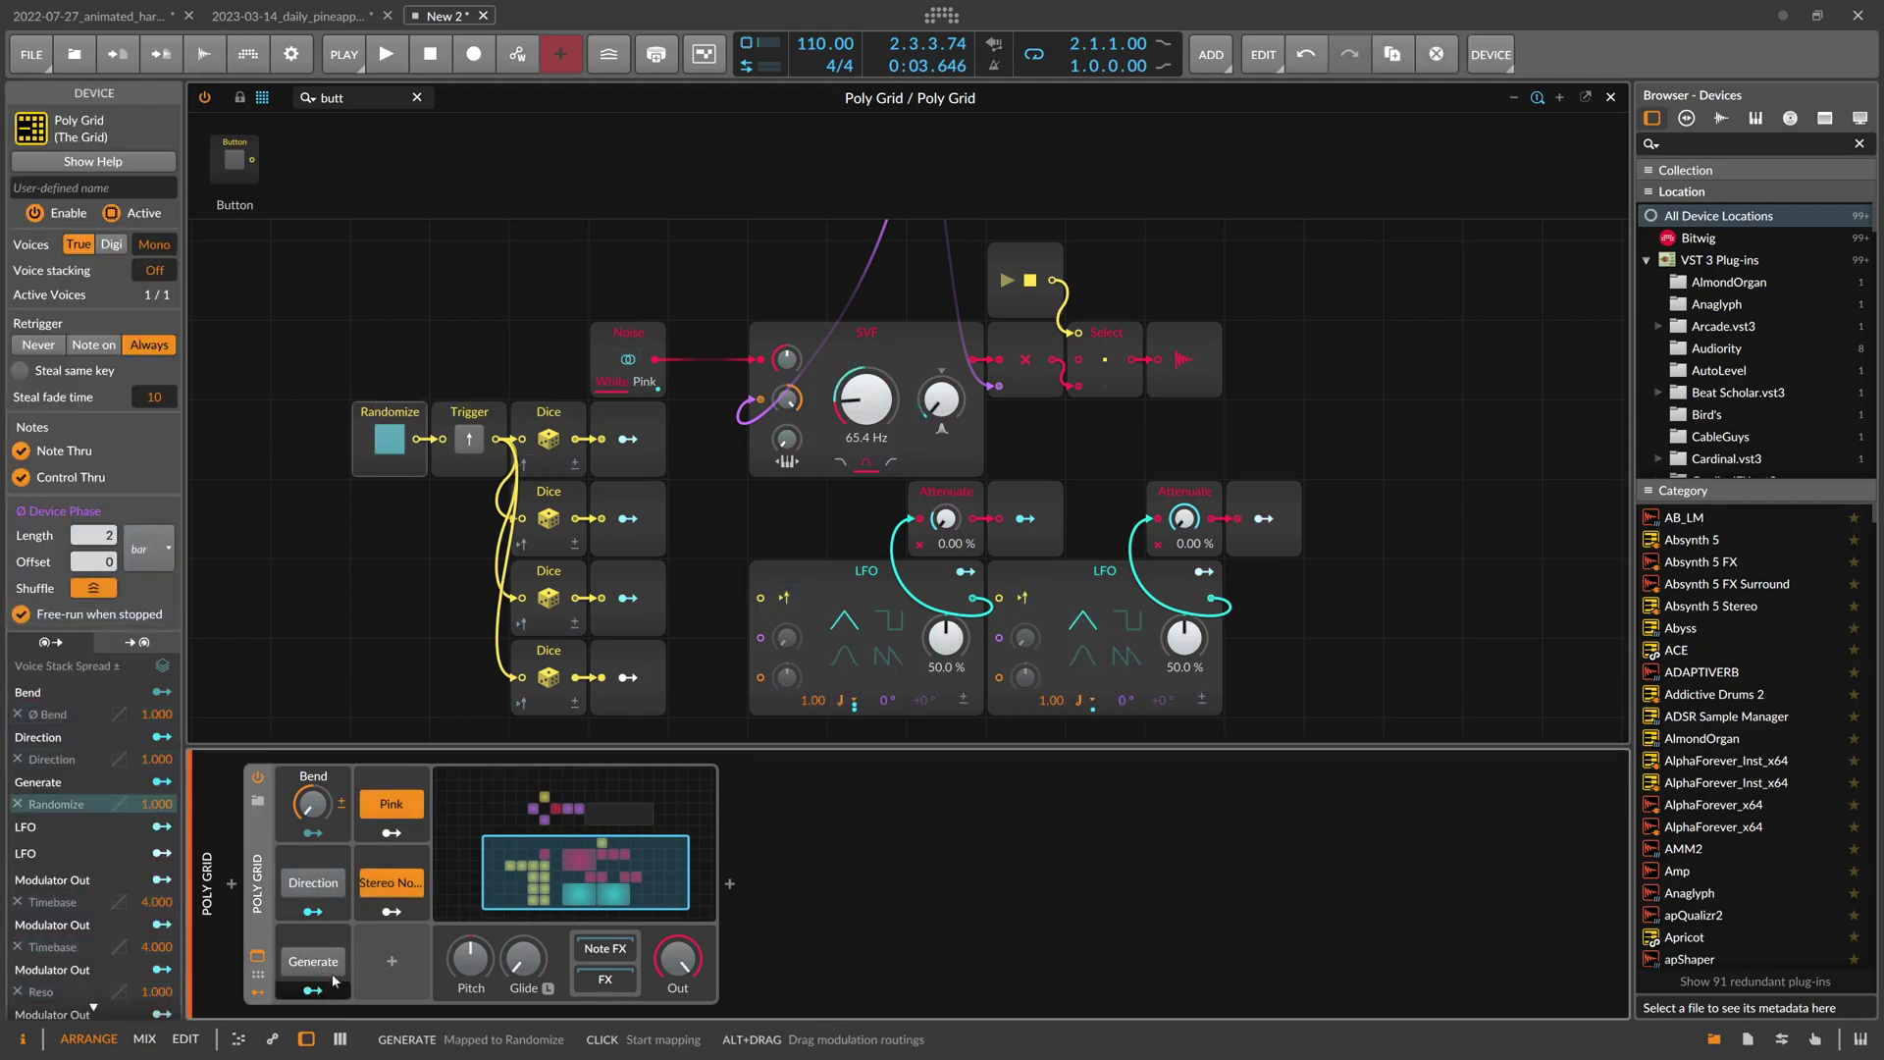
click(321, 967)
click(321, 966)
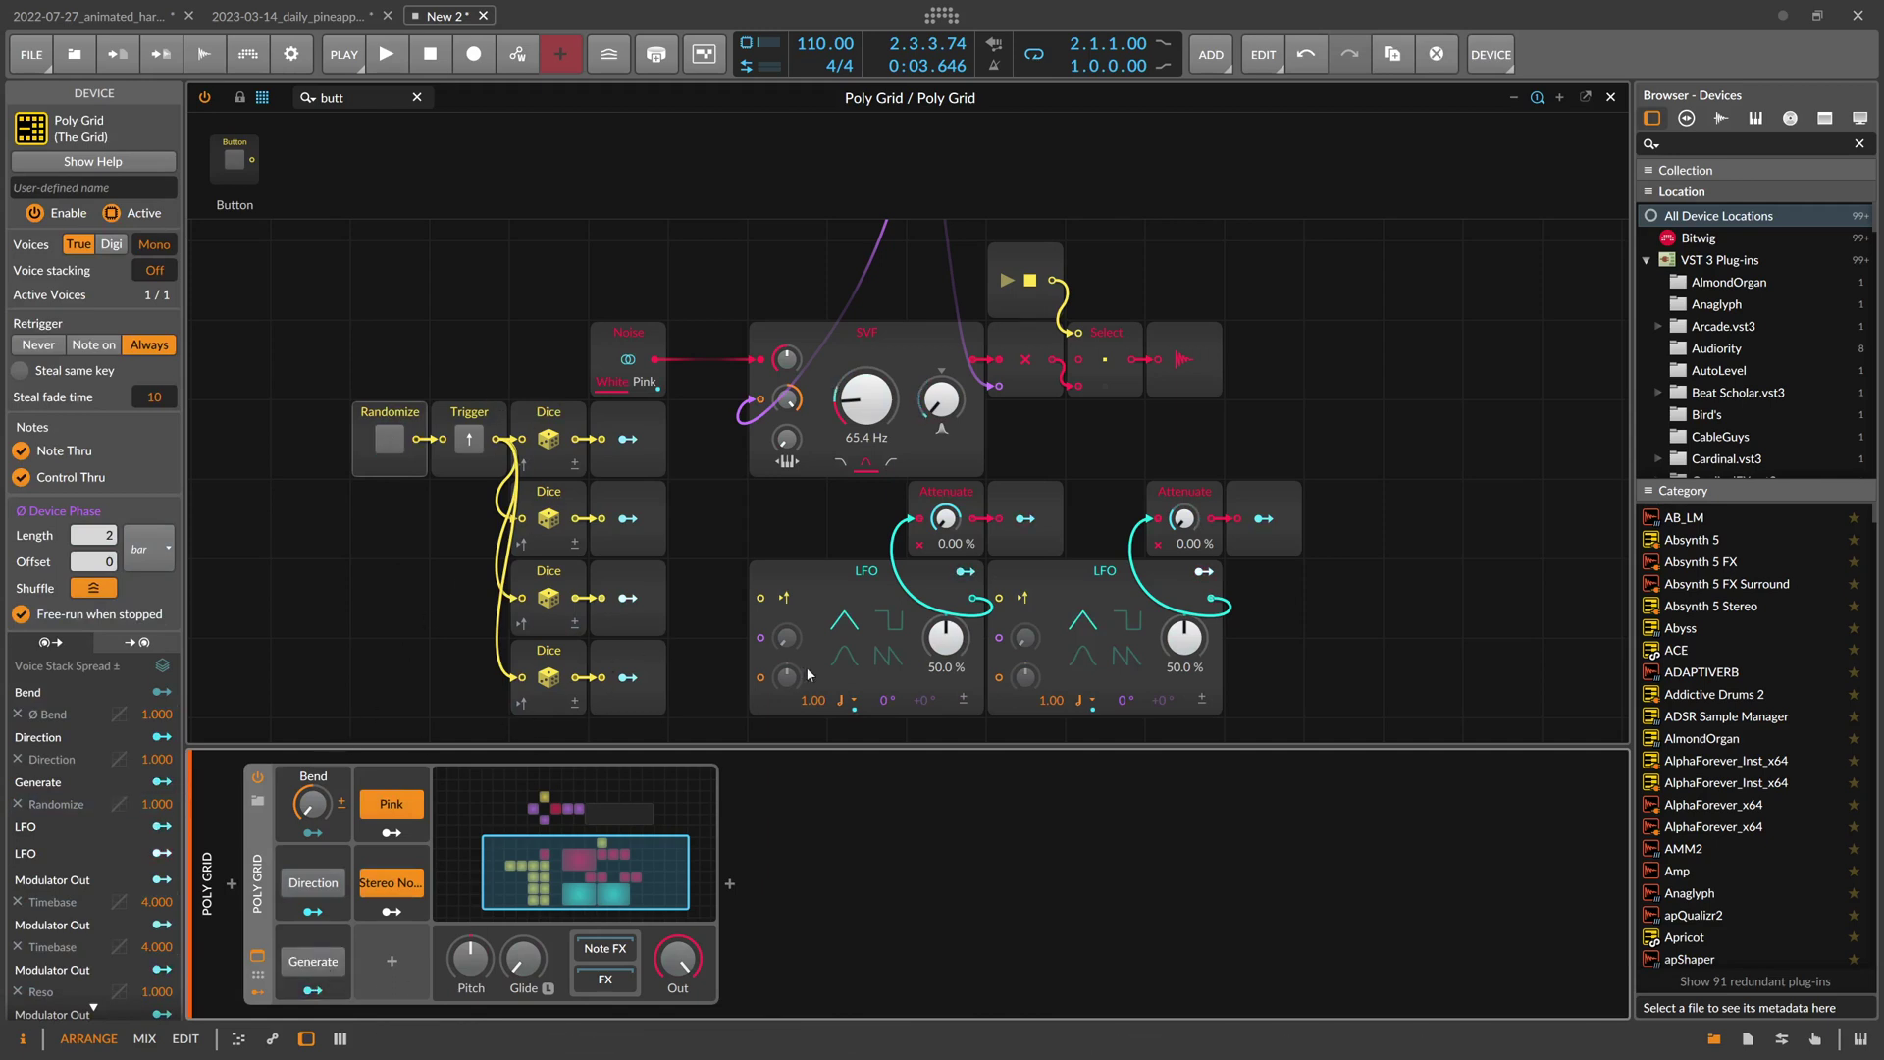
Close the grid editor and audition the sweep repeatedly in the looped bar
click(1610, 97)
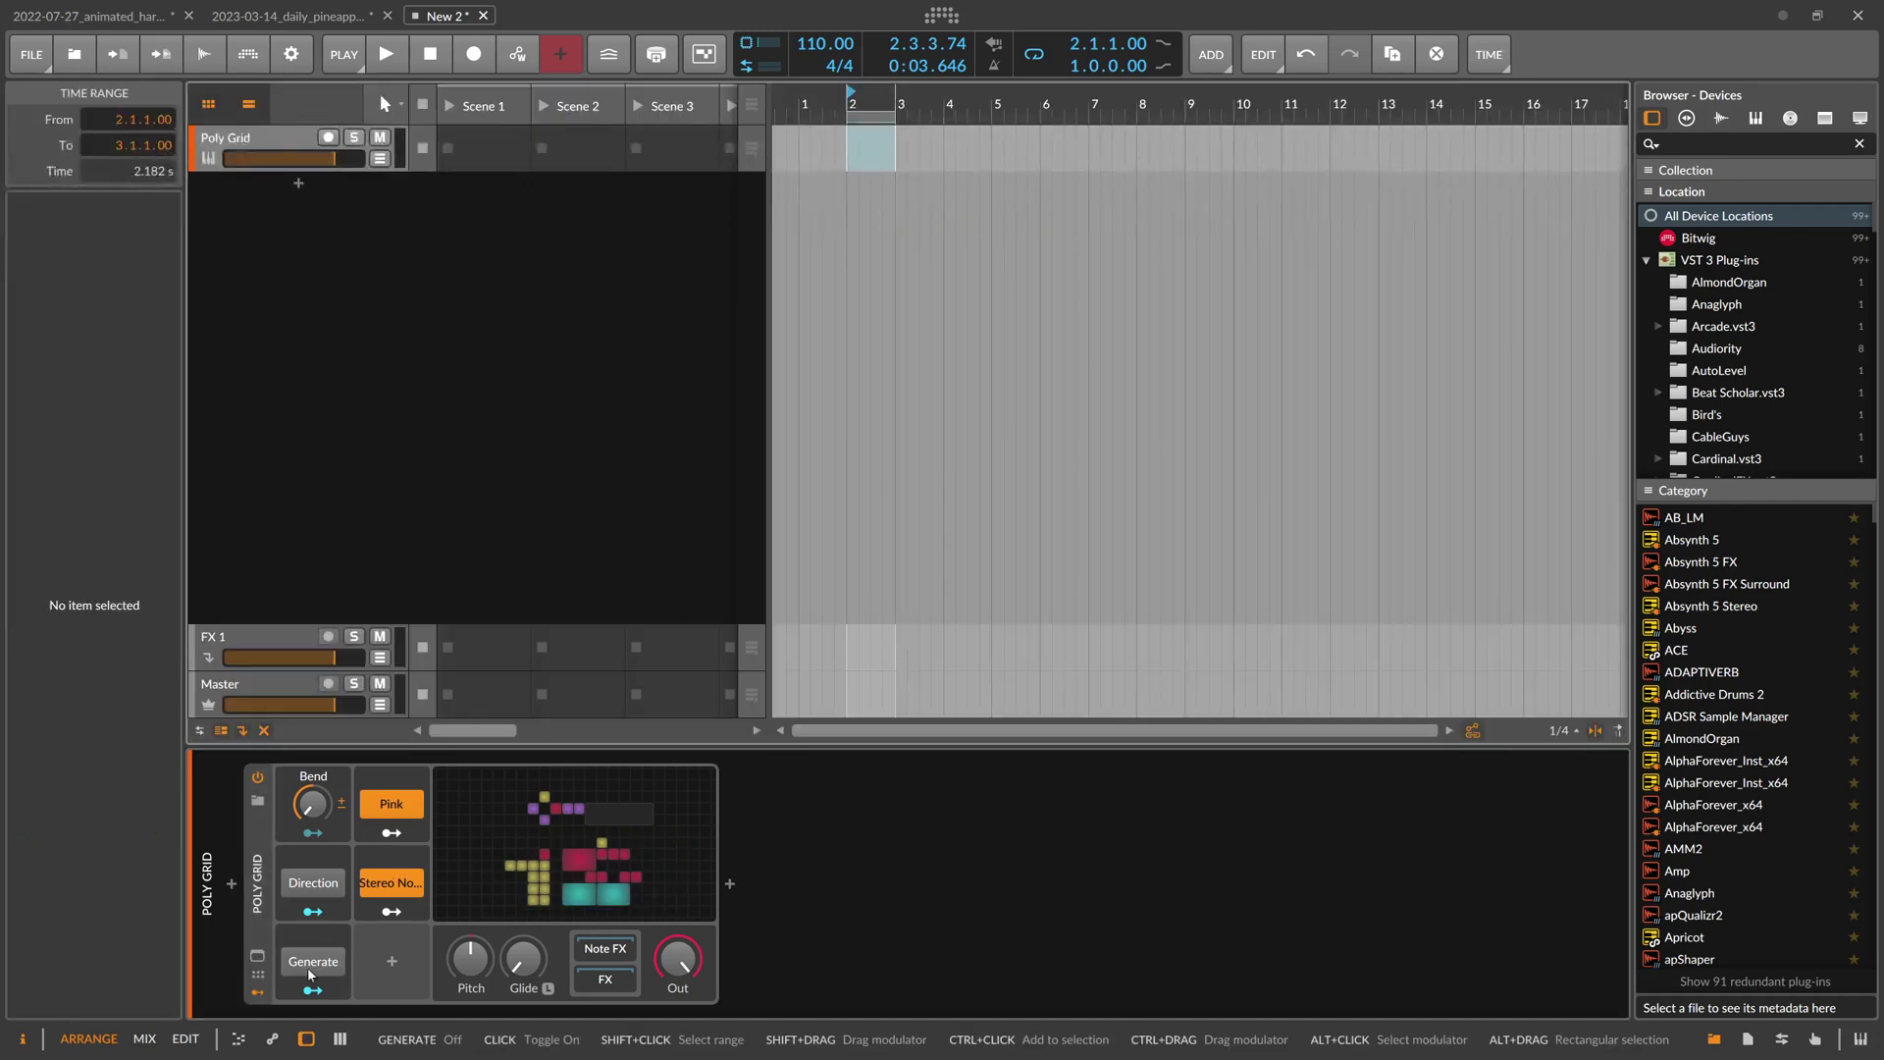
key(space)
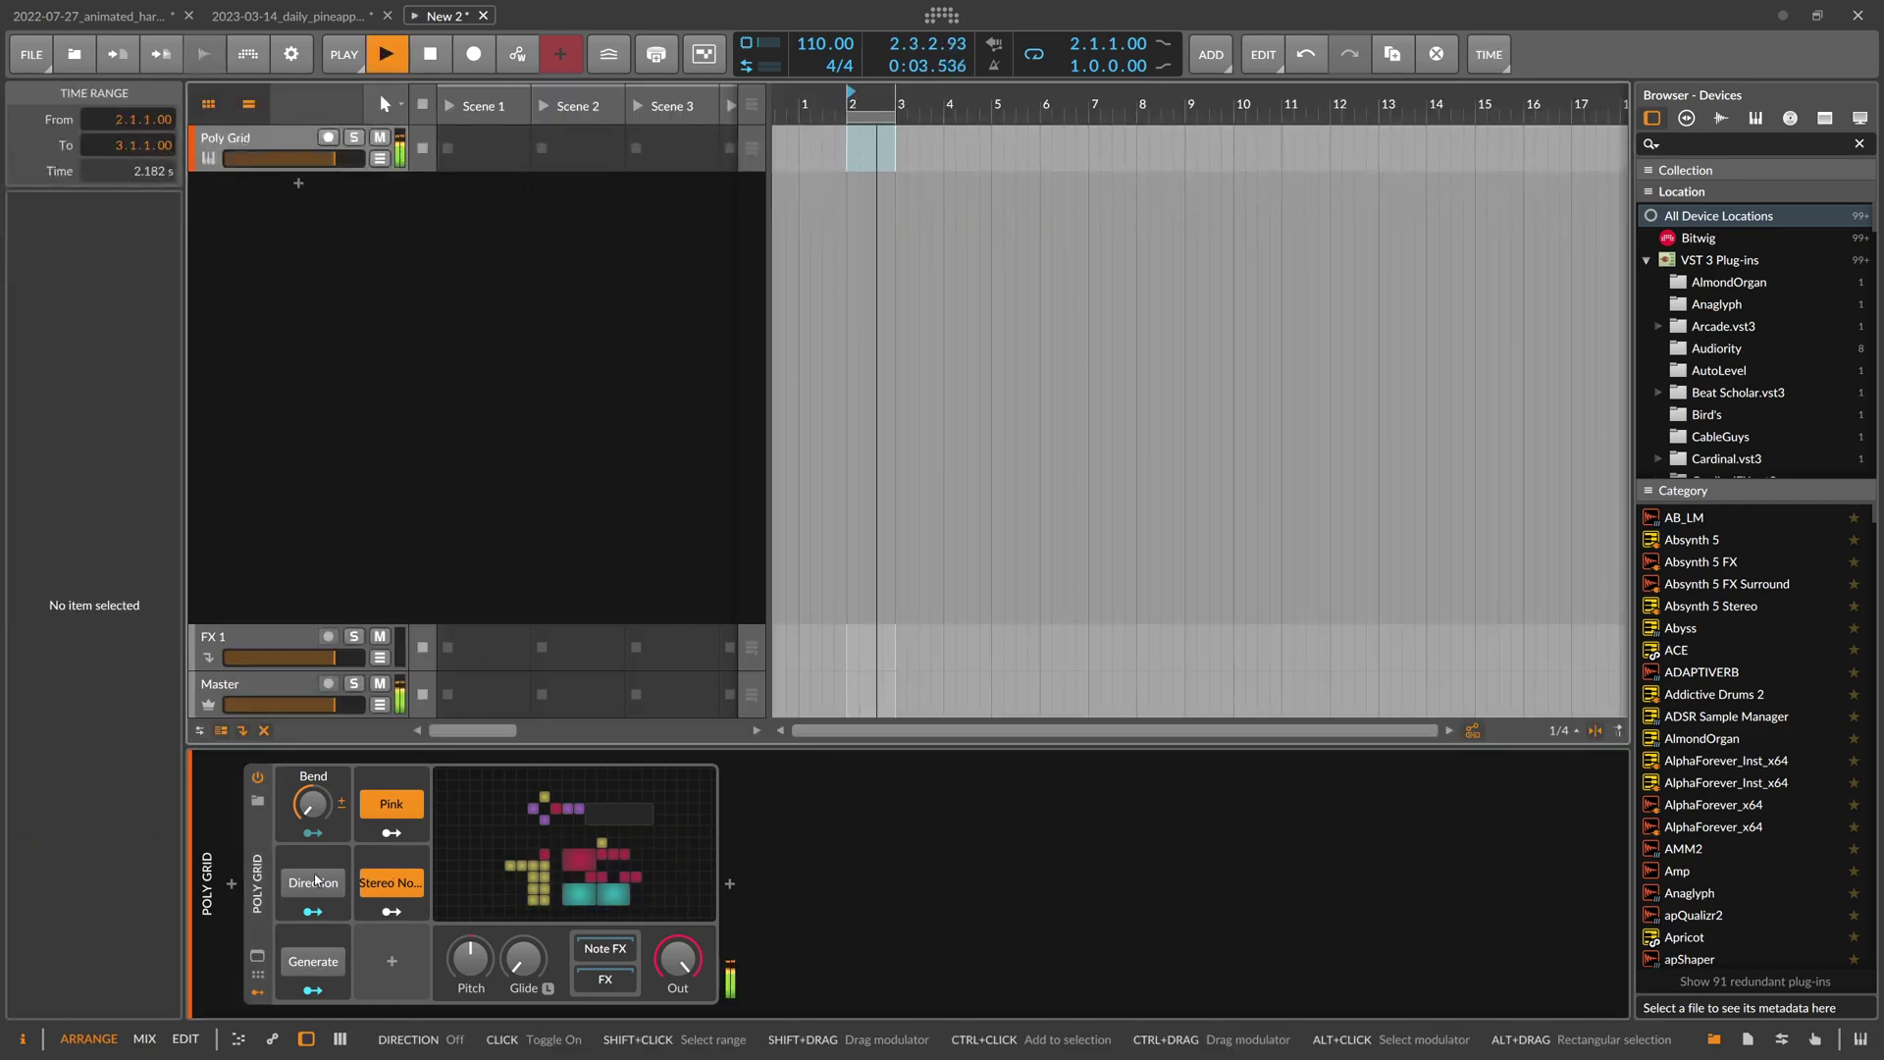
key(space)
key(space)
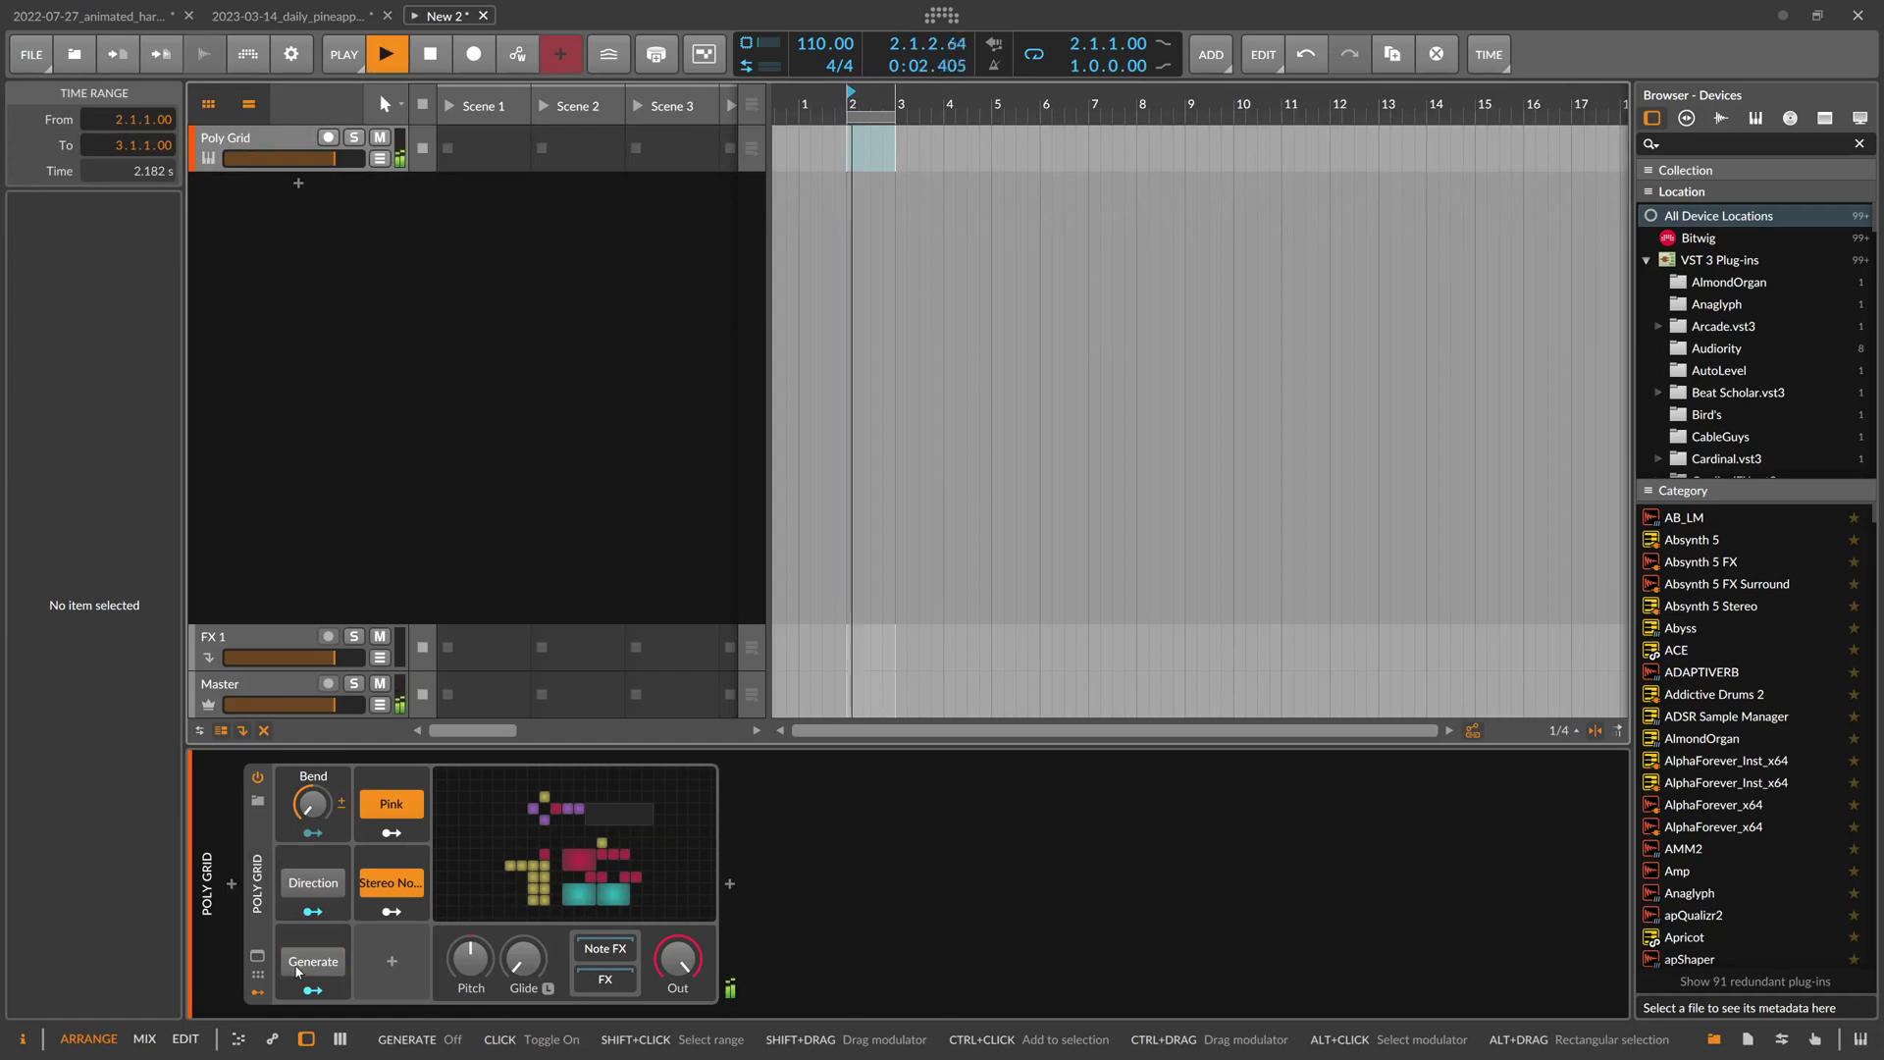
key(space)
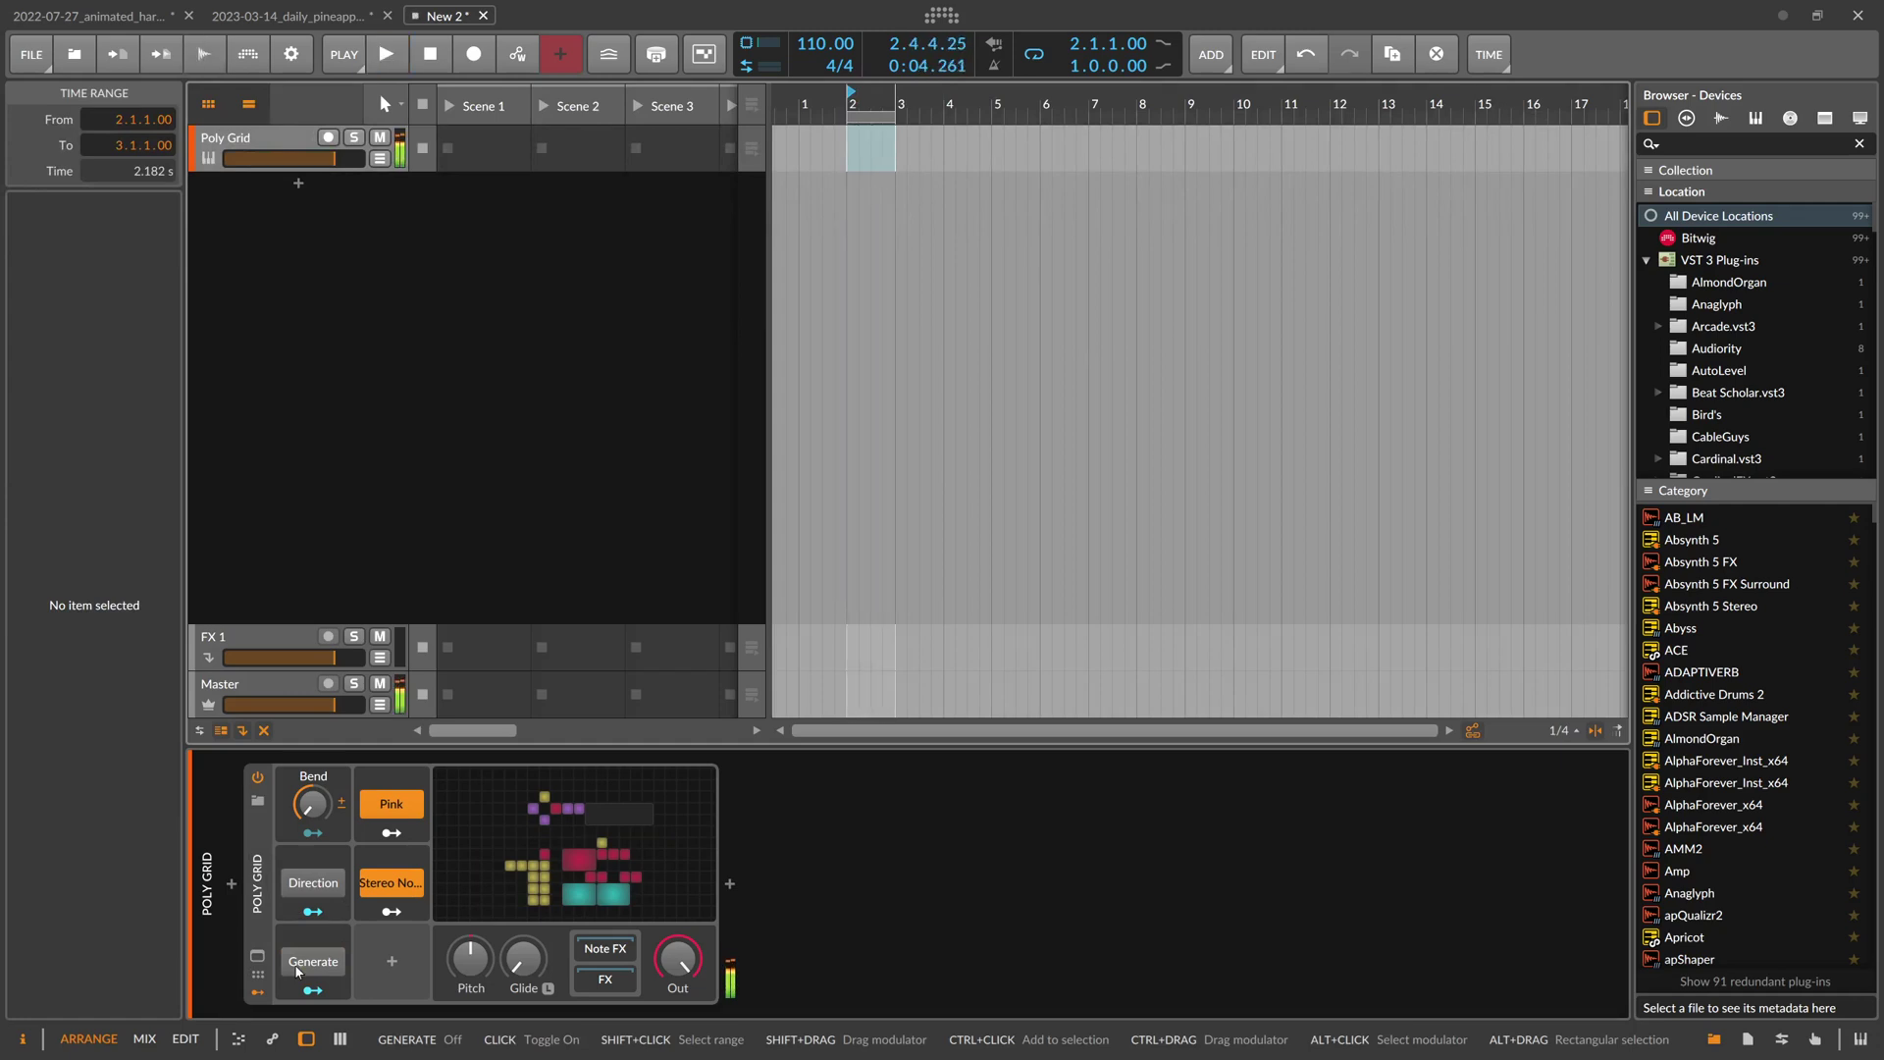
key(space)
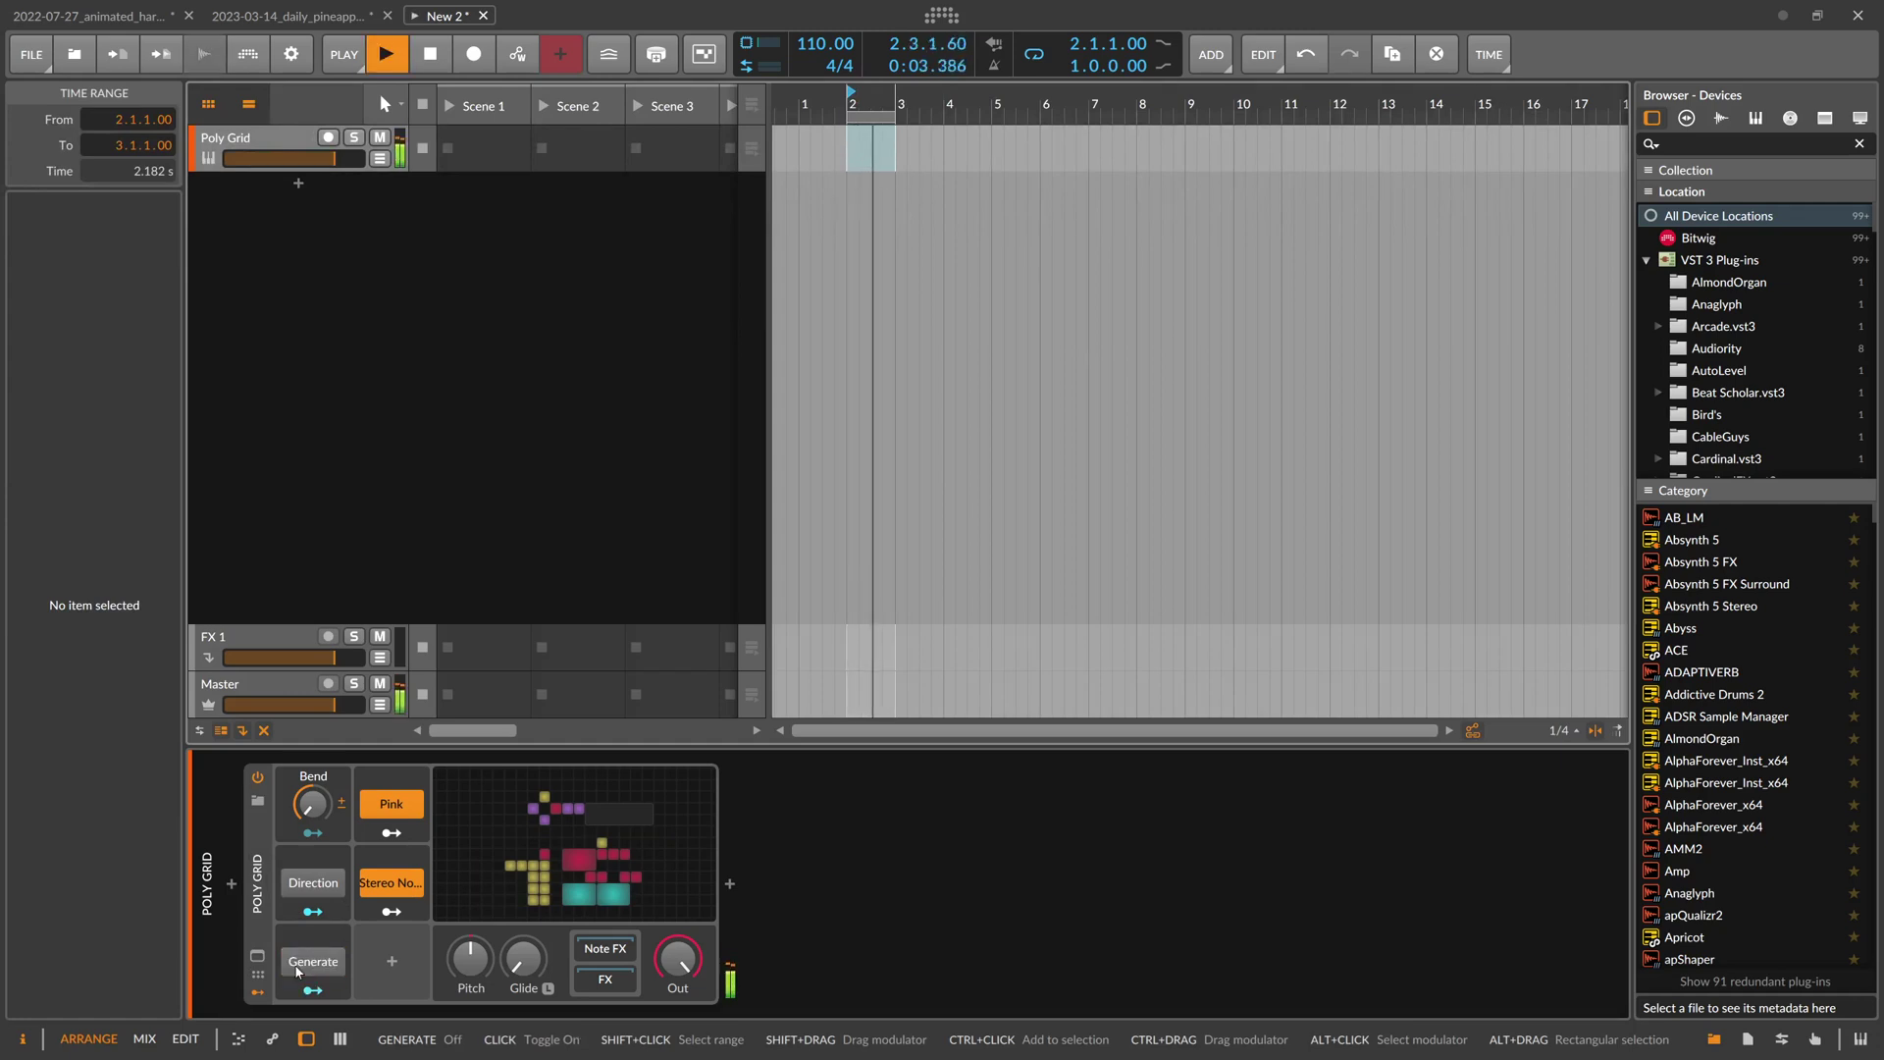
key(space)
key(space)
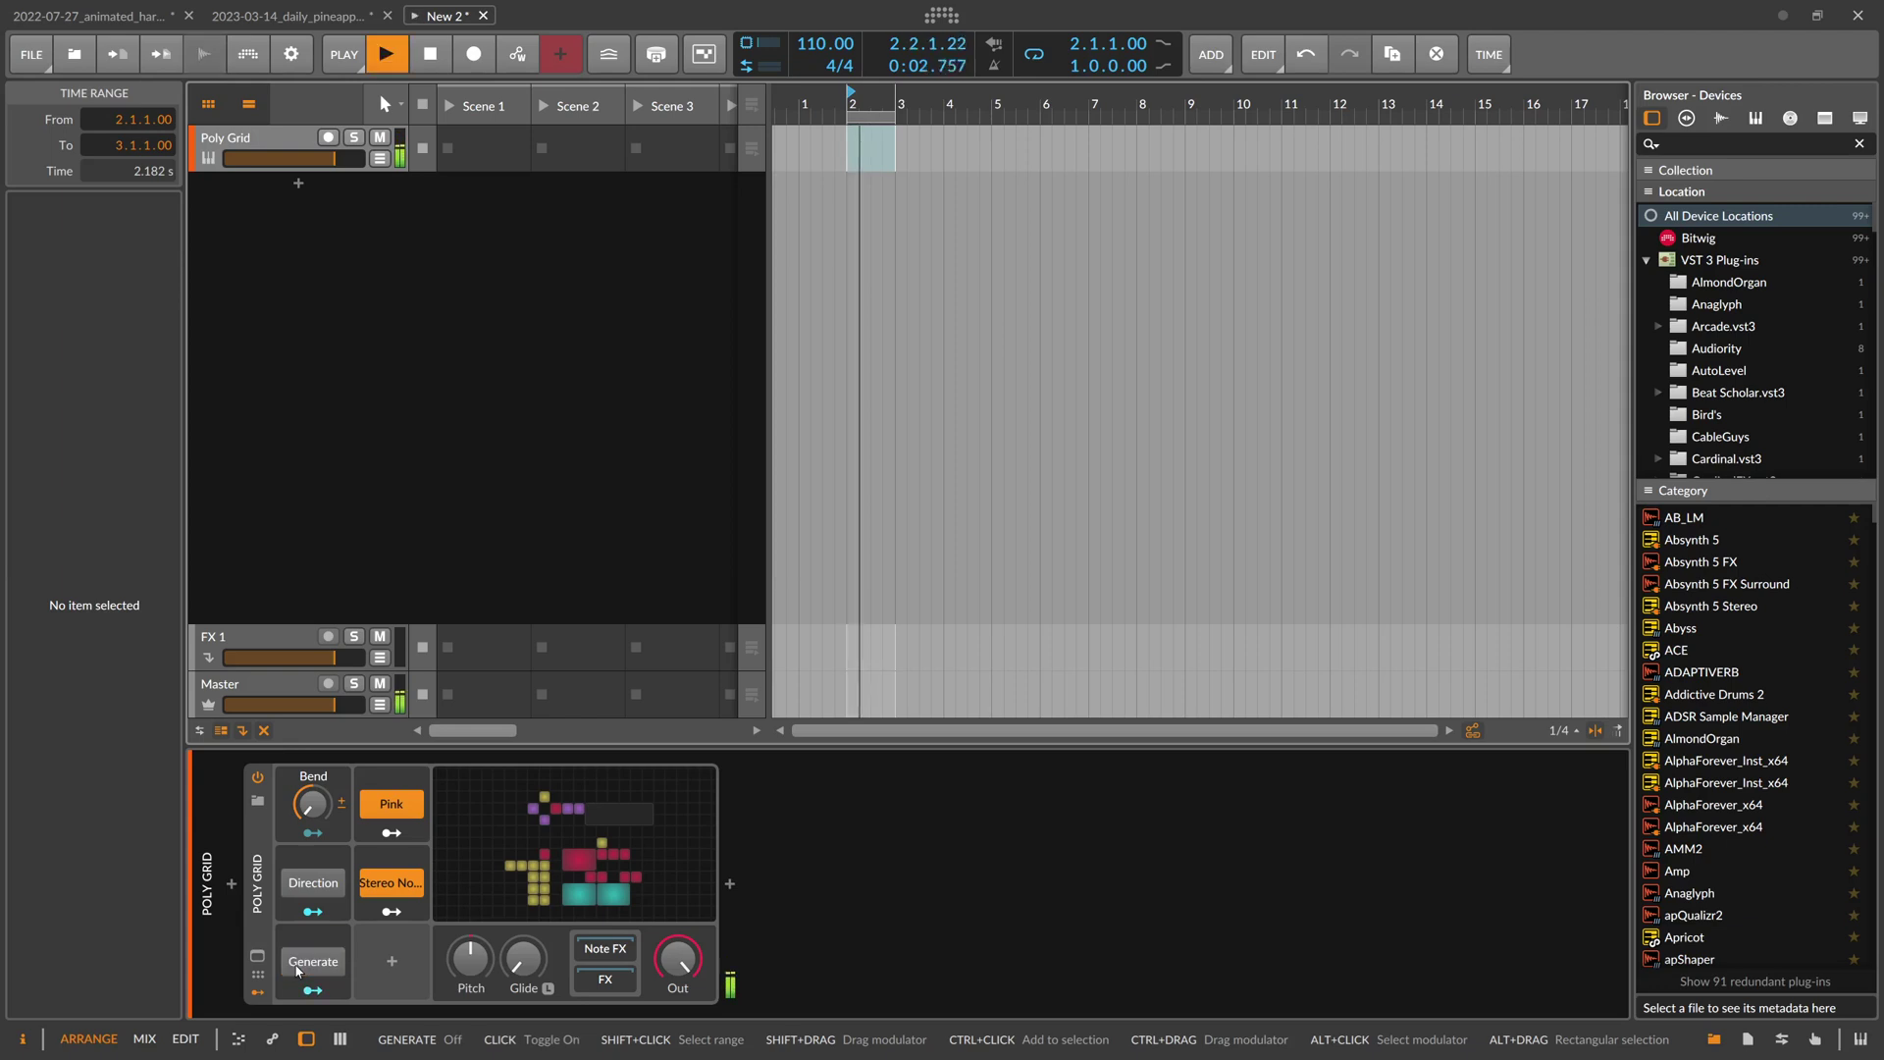
key(space)
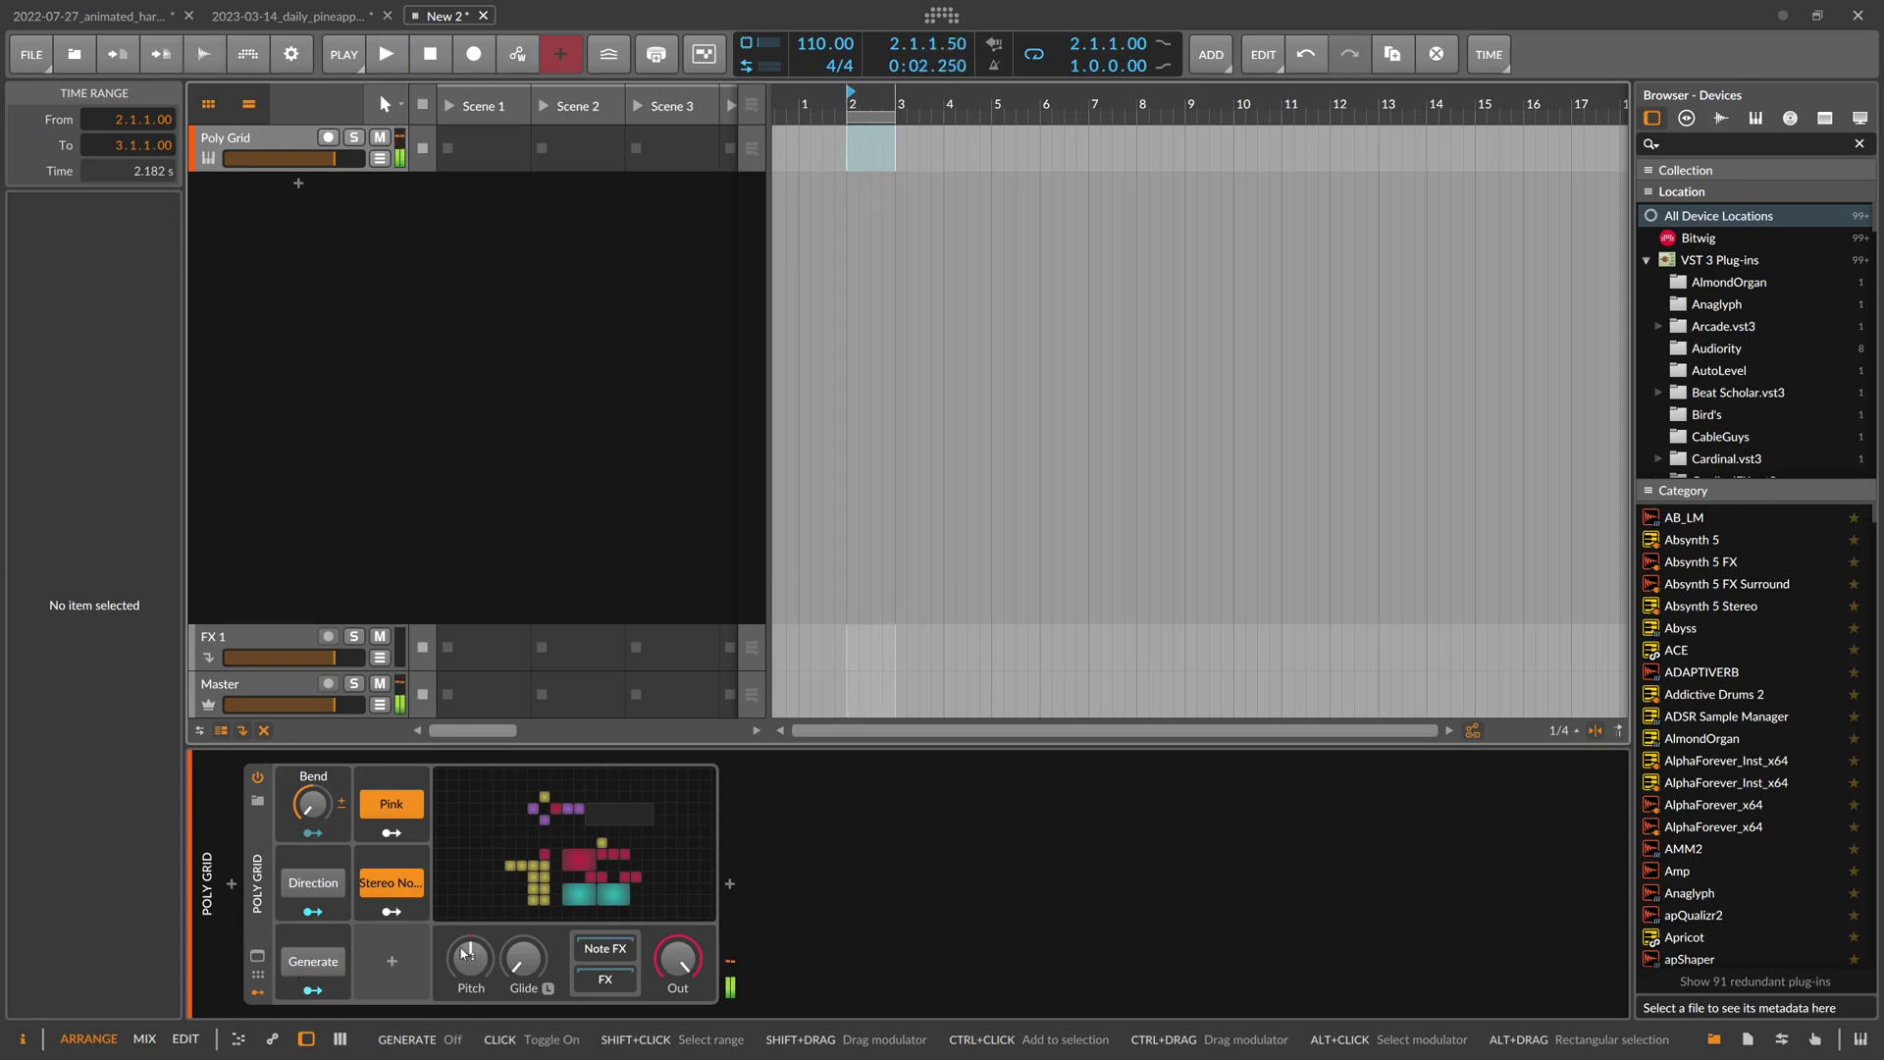
Add an EQ-2 device after the Poly Grid and set its low band to a low-cut filter
click(731, 884)
text(eq)
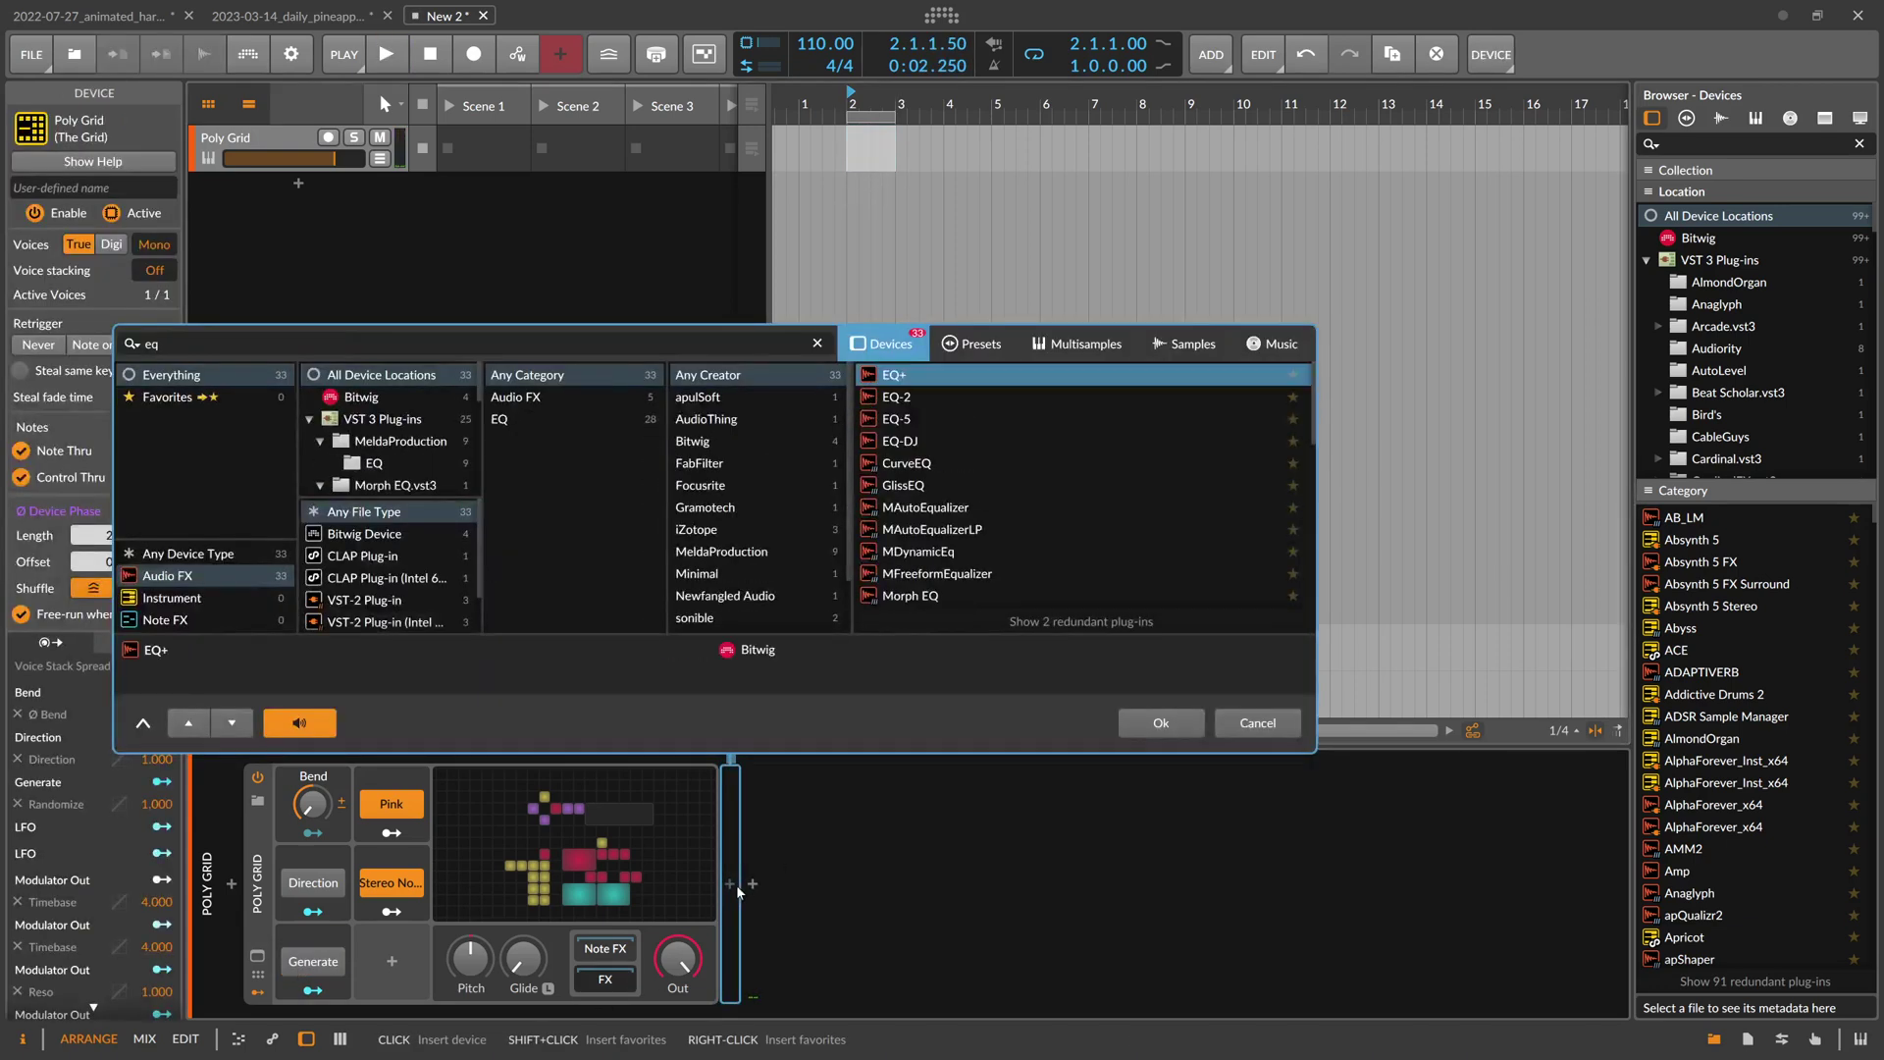
key(Down)
key(Return)
click(841, 919)
click(853, 950)
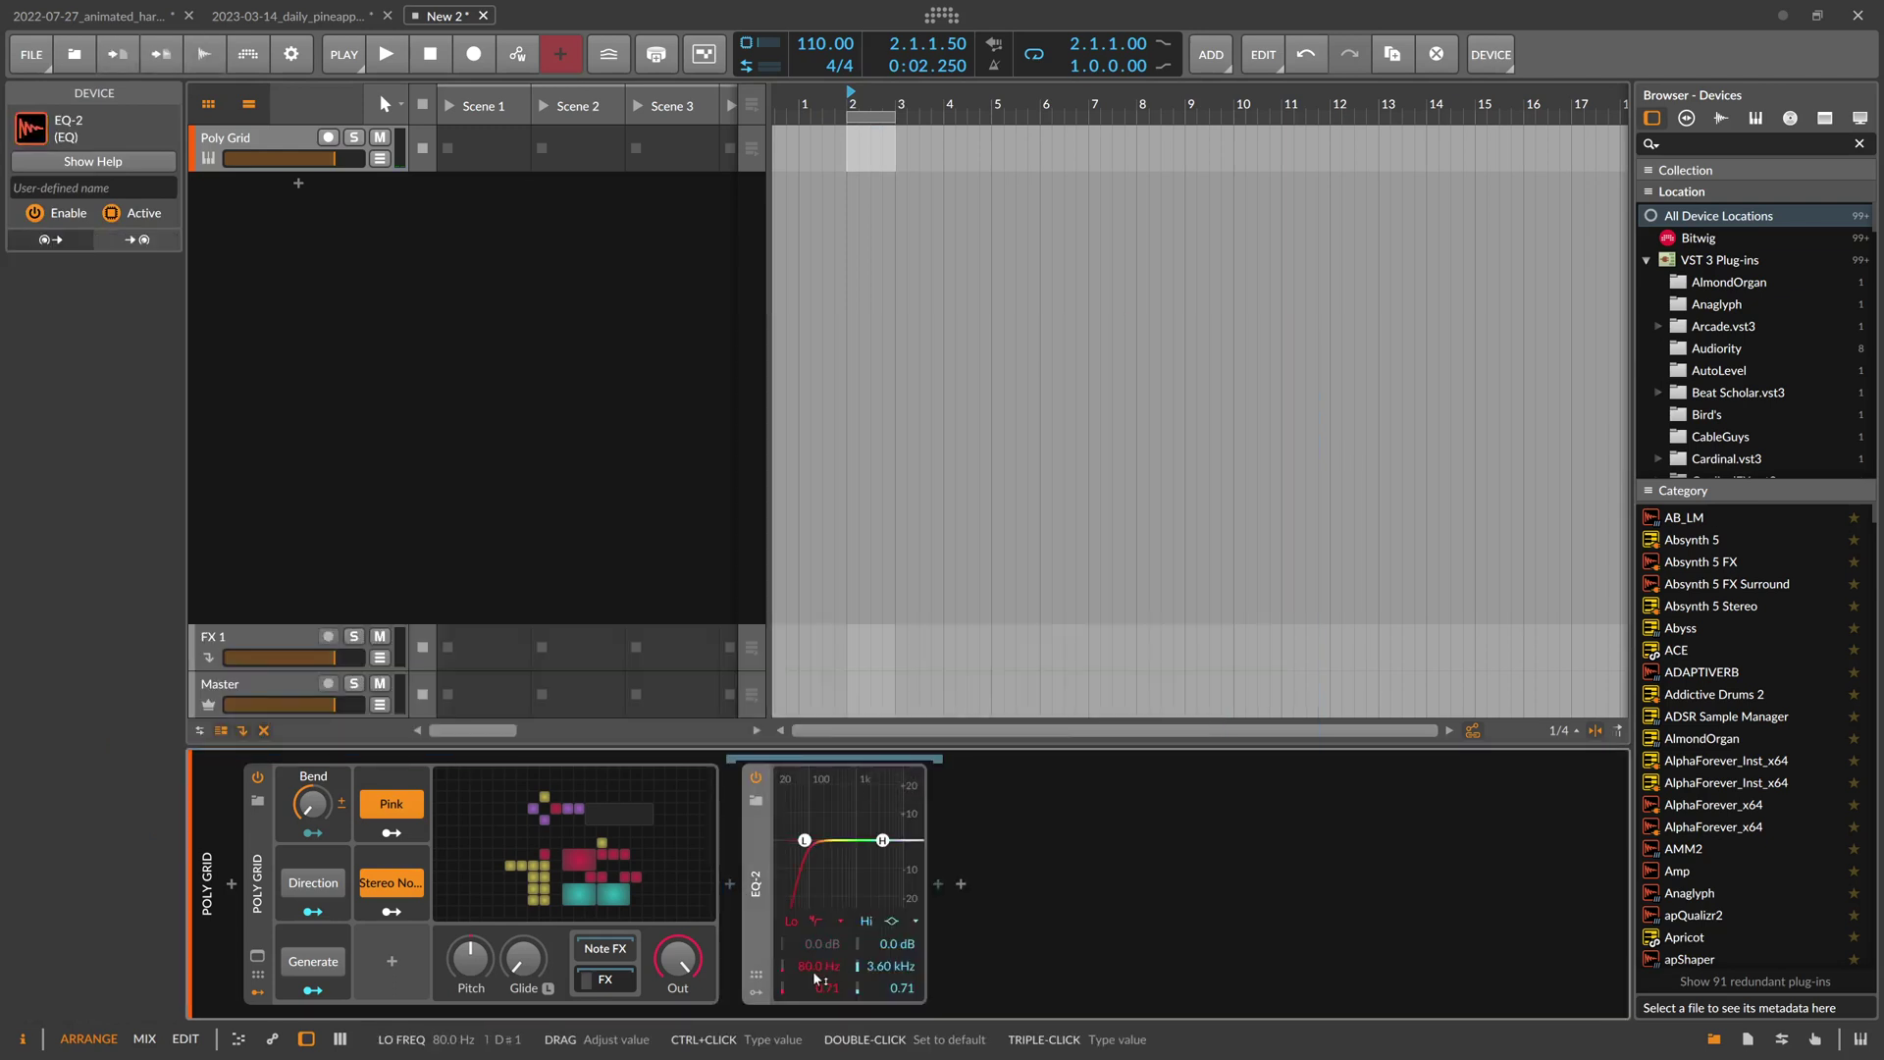
Audition the noise while shifting the EQ-2 low cut to about 660 Hz and back to about 289 Hz, with Q about 0.68
drag(818, 965, 819, 973)
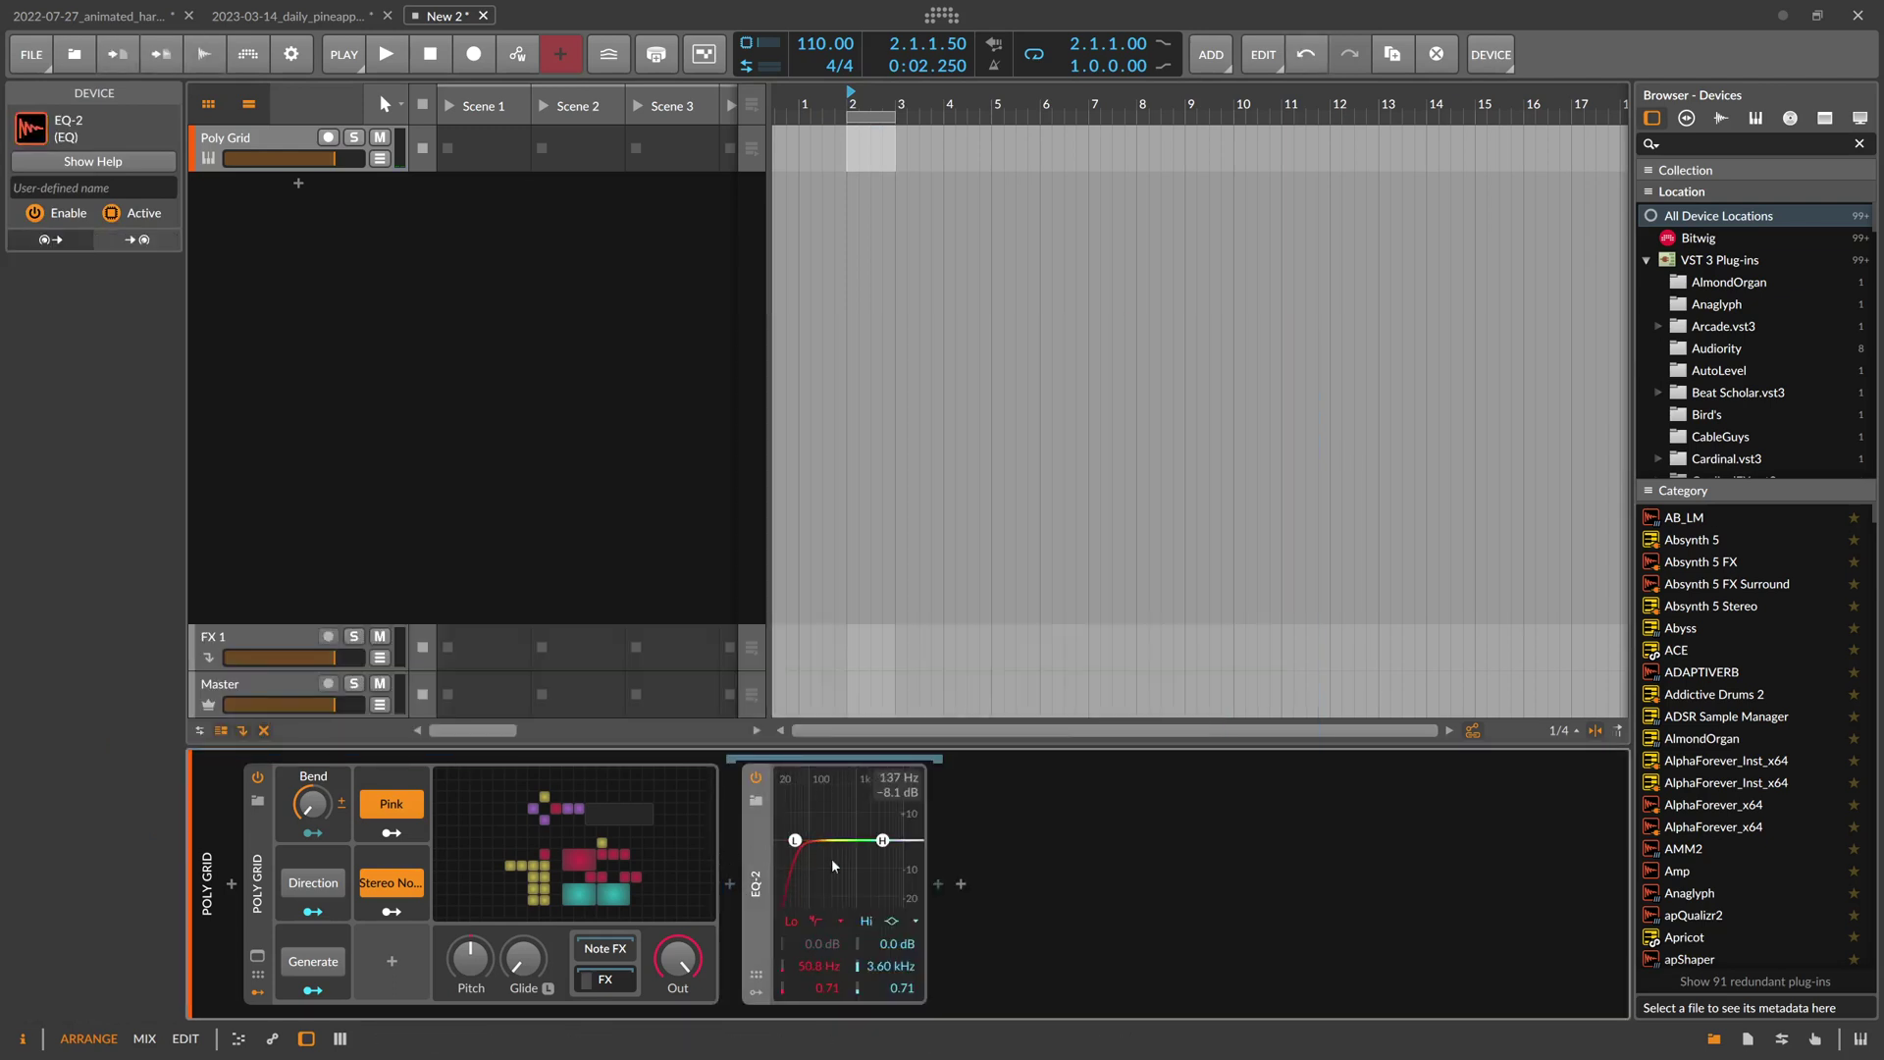
key(space)
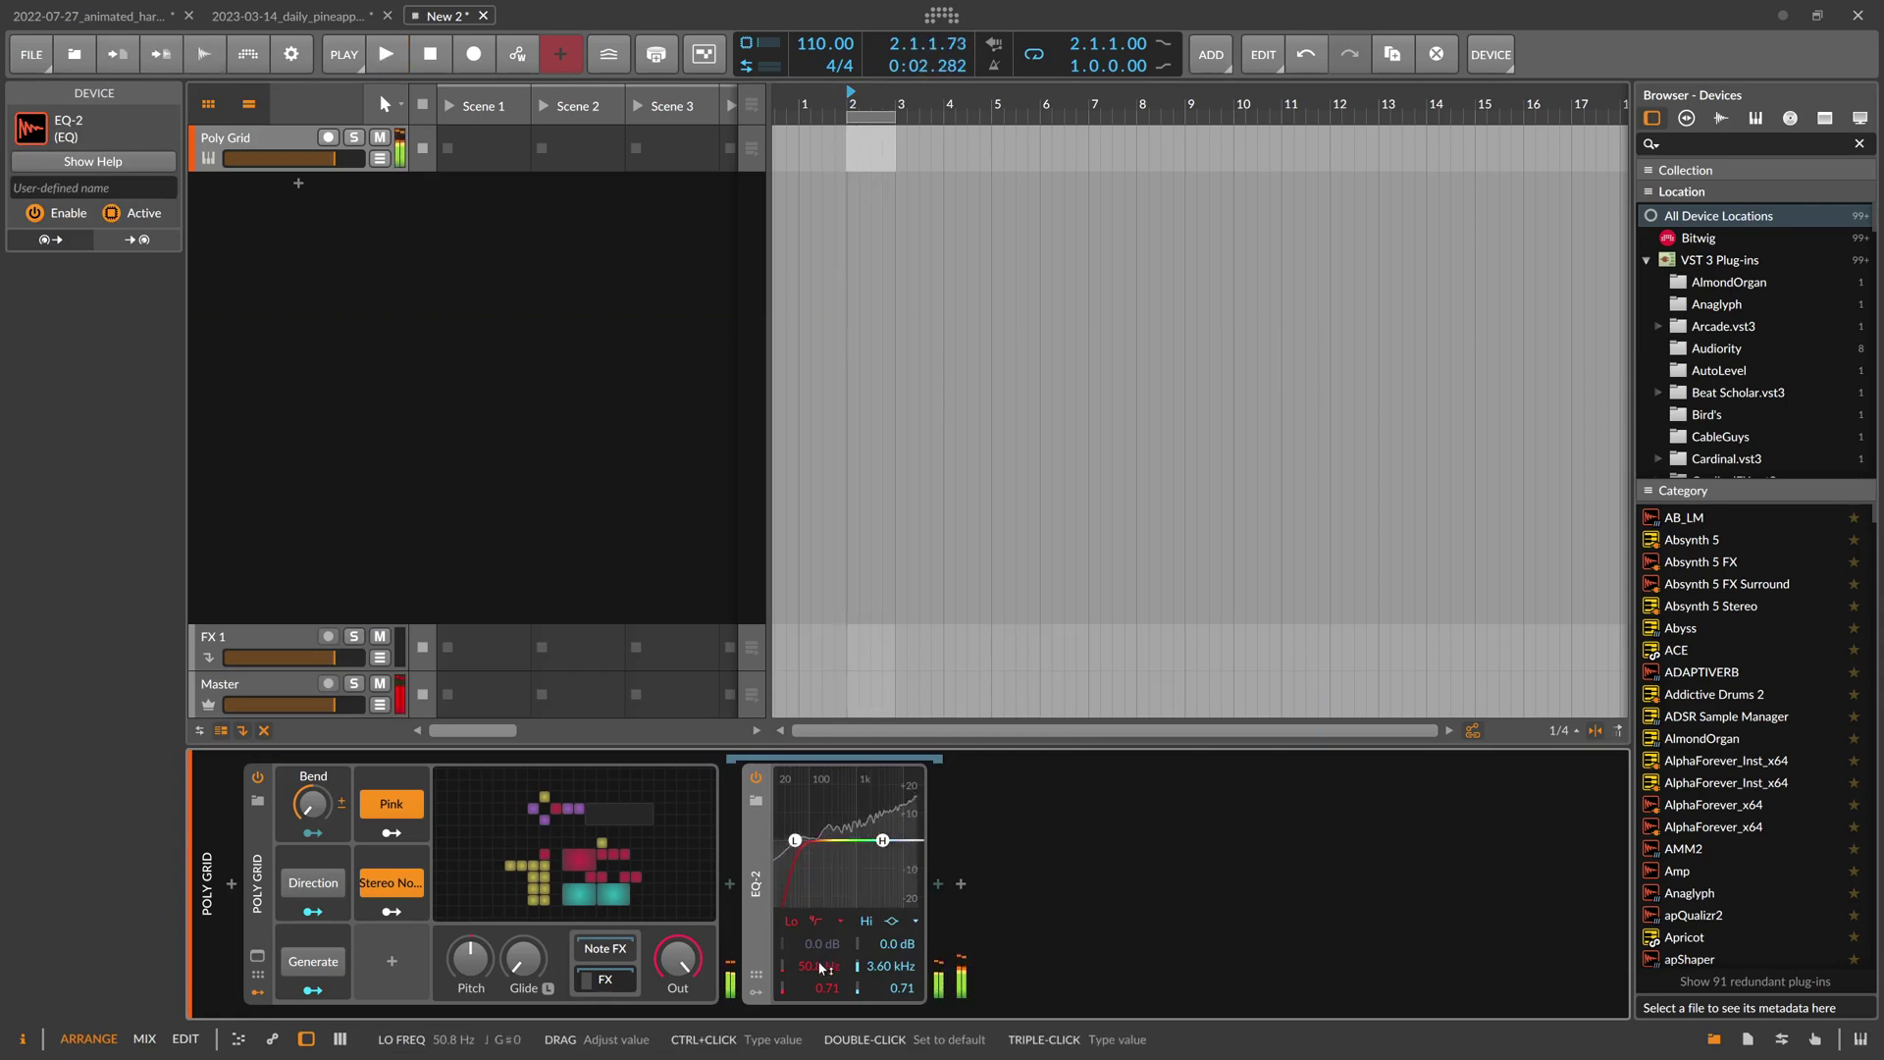
drag(822, 963, 795, 1055)
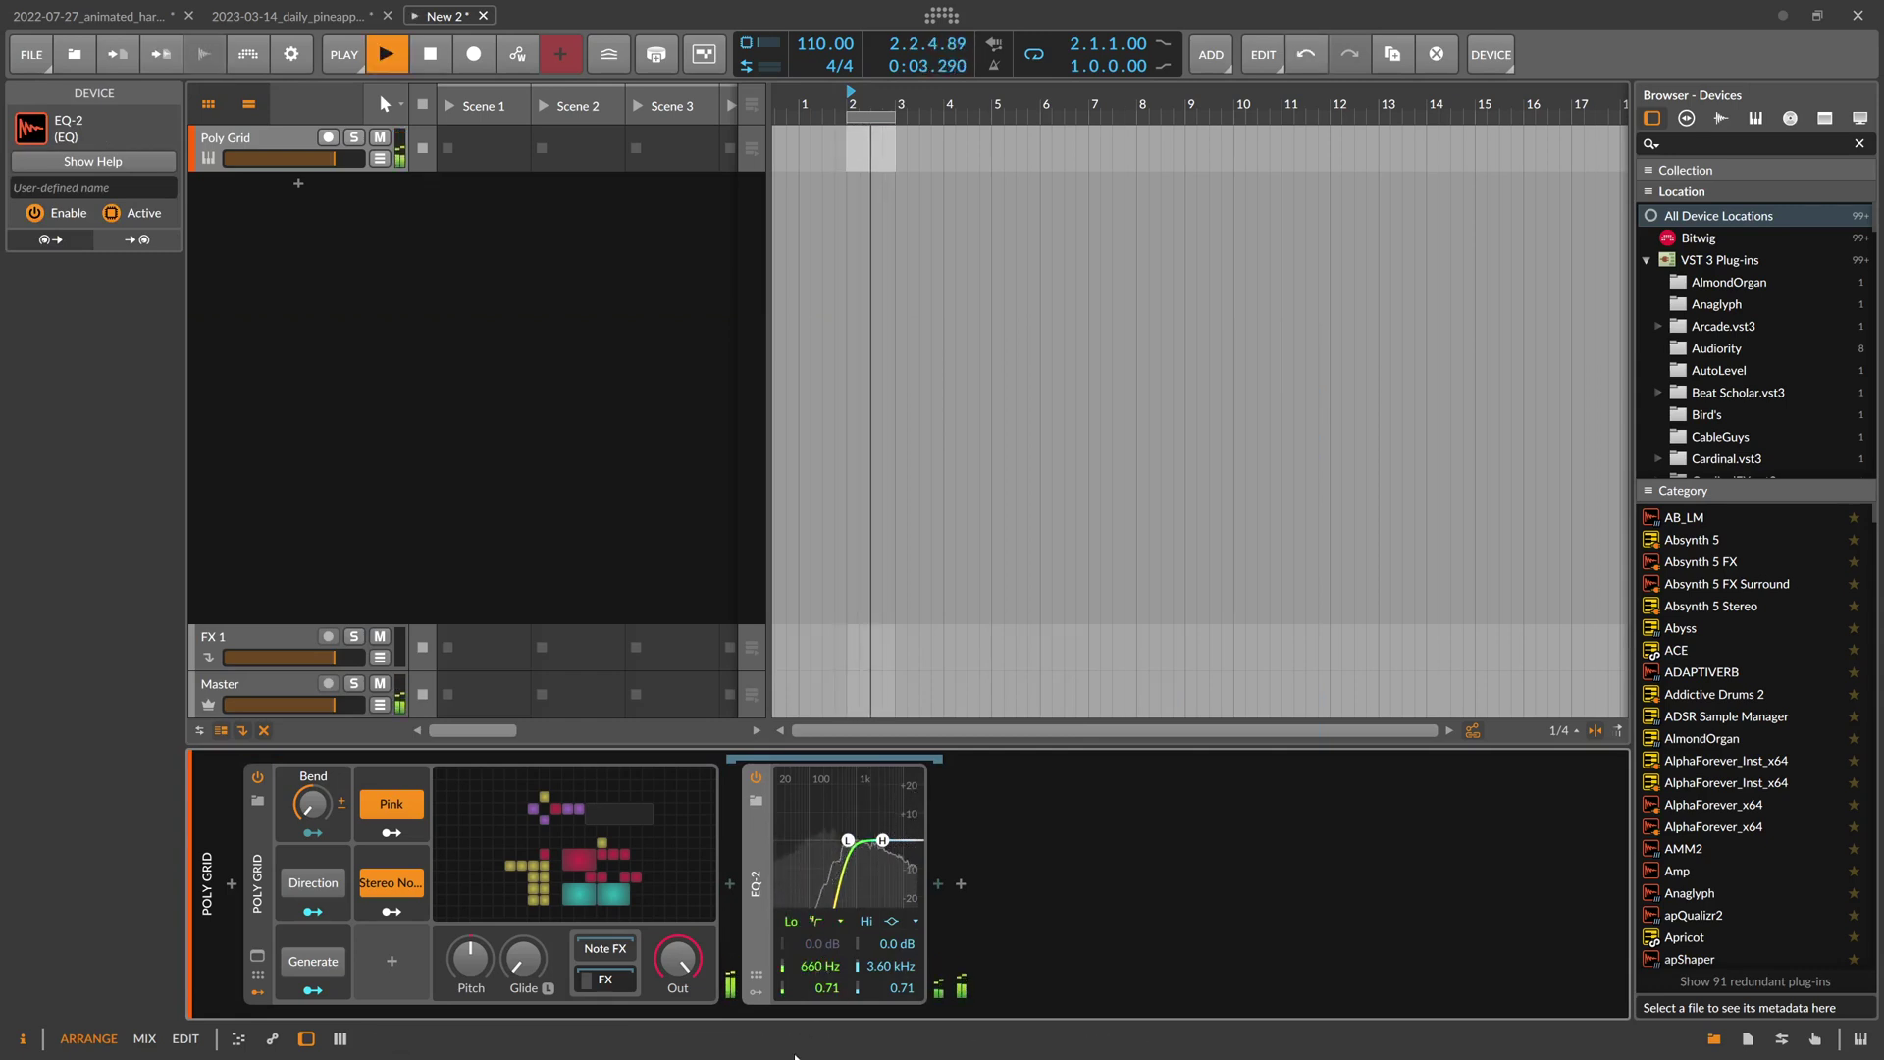
key(space)
drag(848, 841, 819, 842)
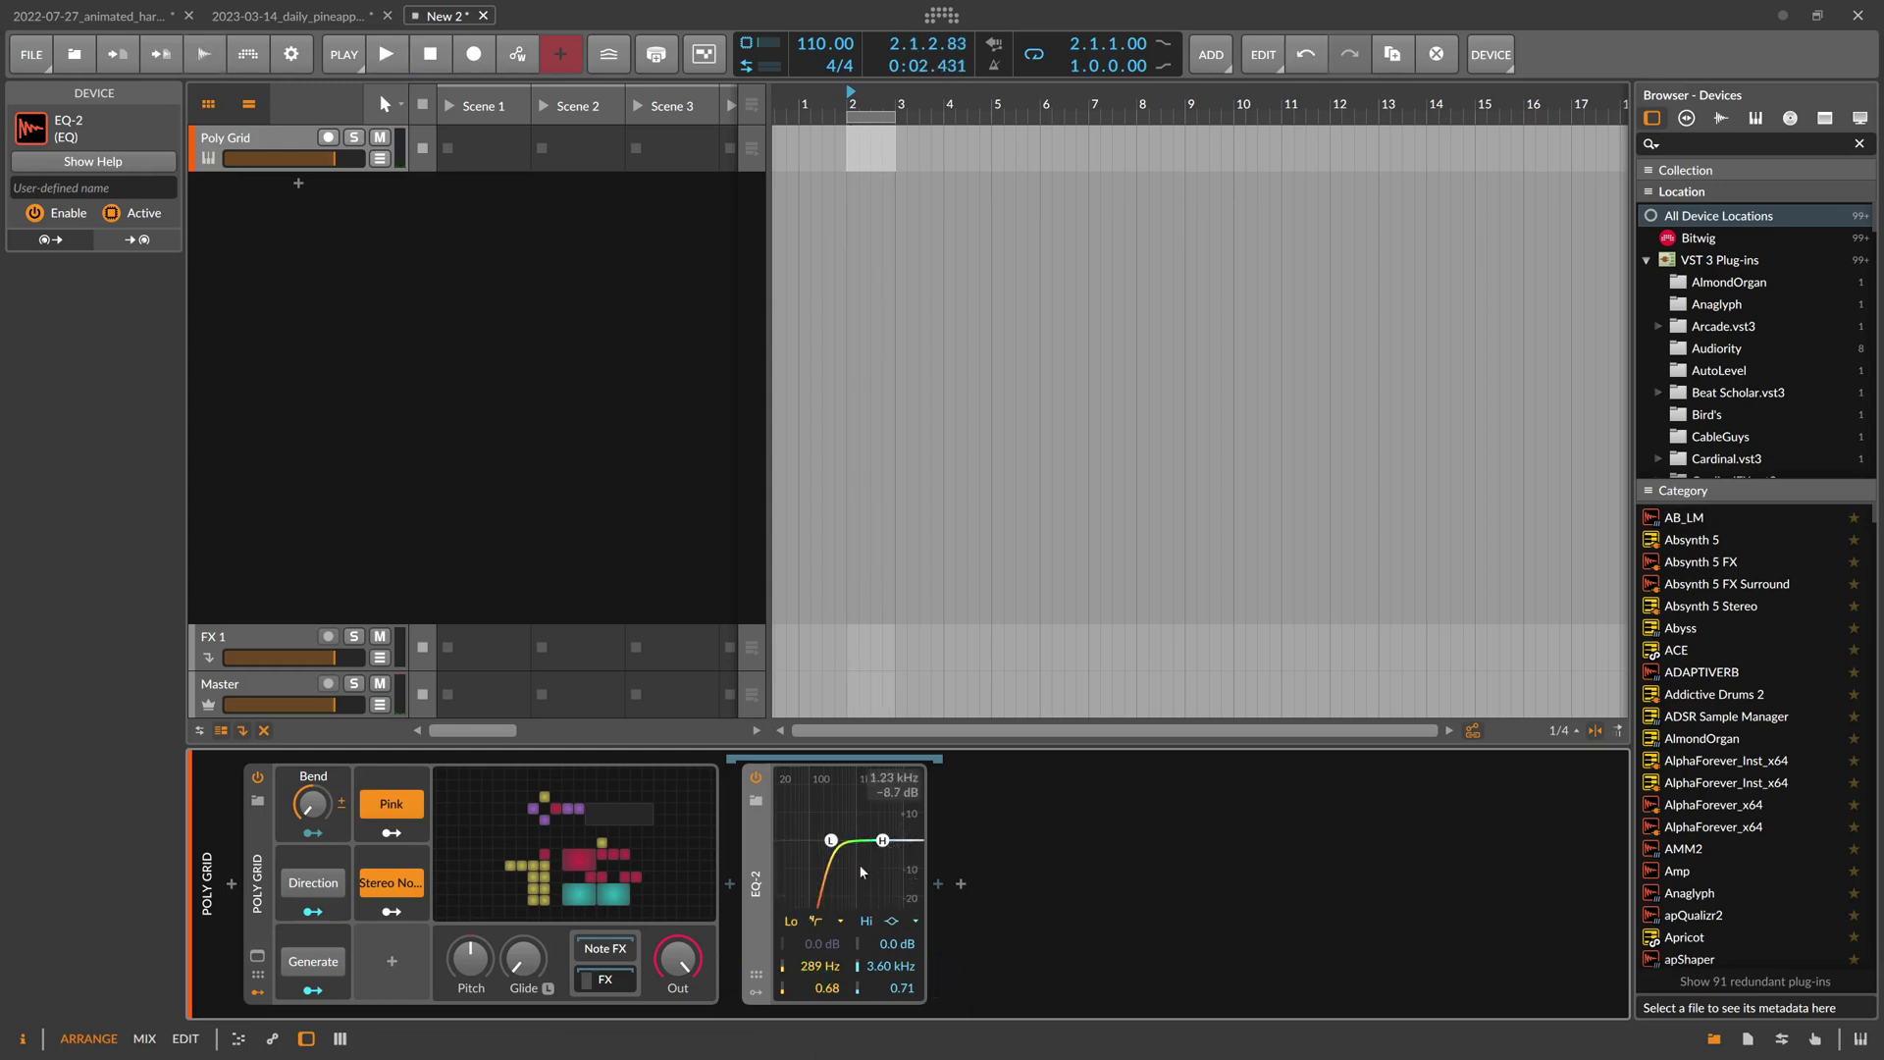
key(space)
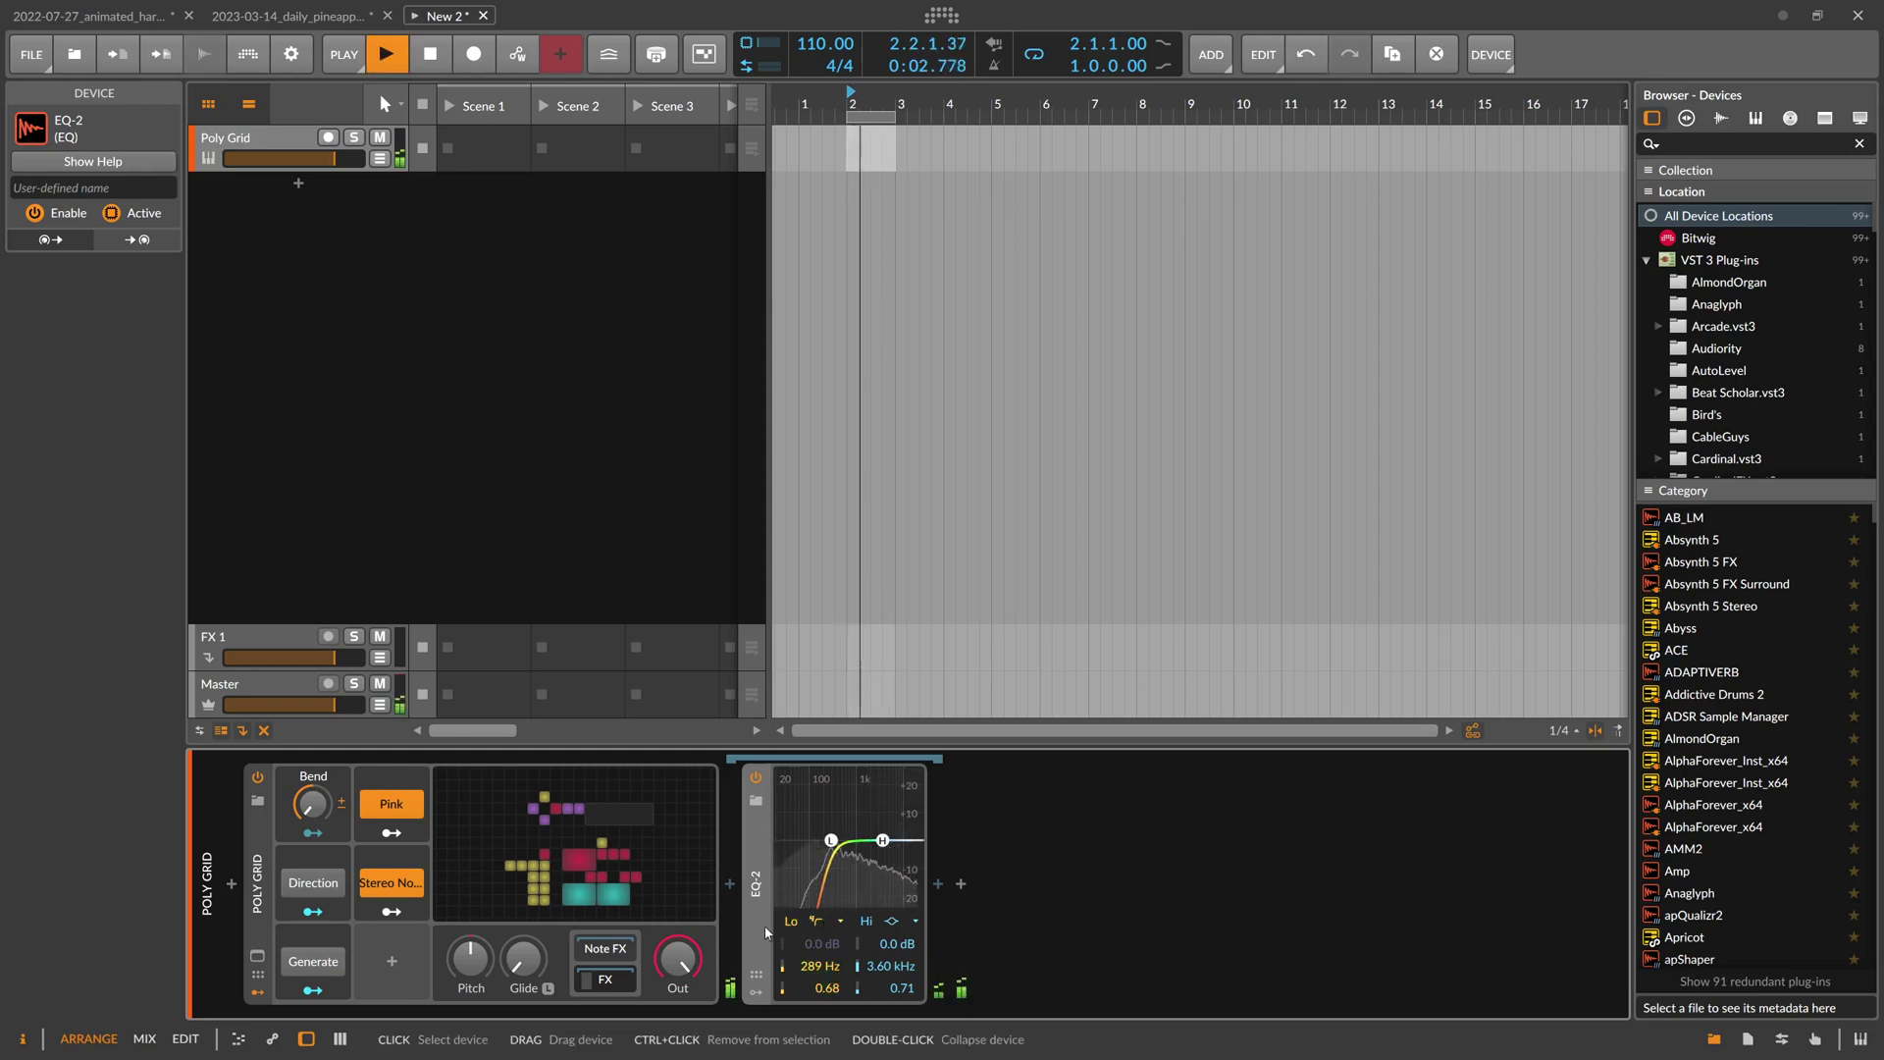
key(space)
Open the Poly Grid editor and add a Macro modulator in the free modulator slot beside Generate
click(579, 849)
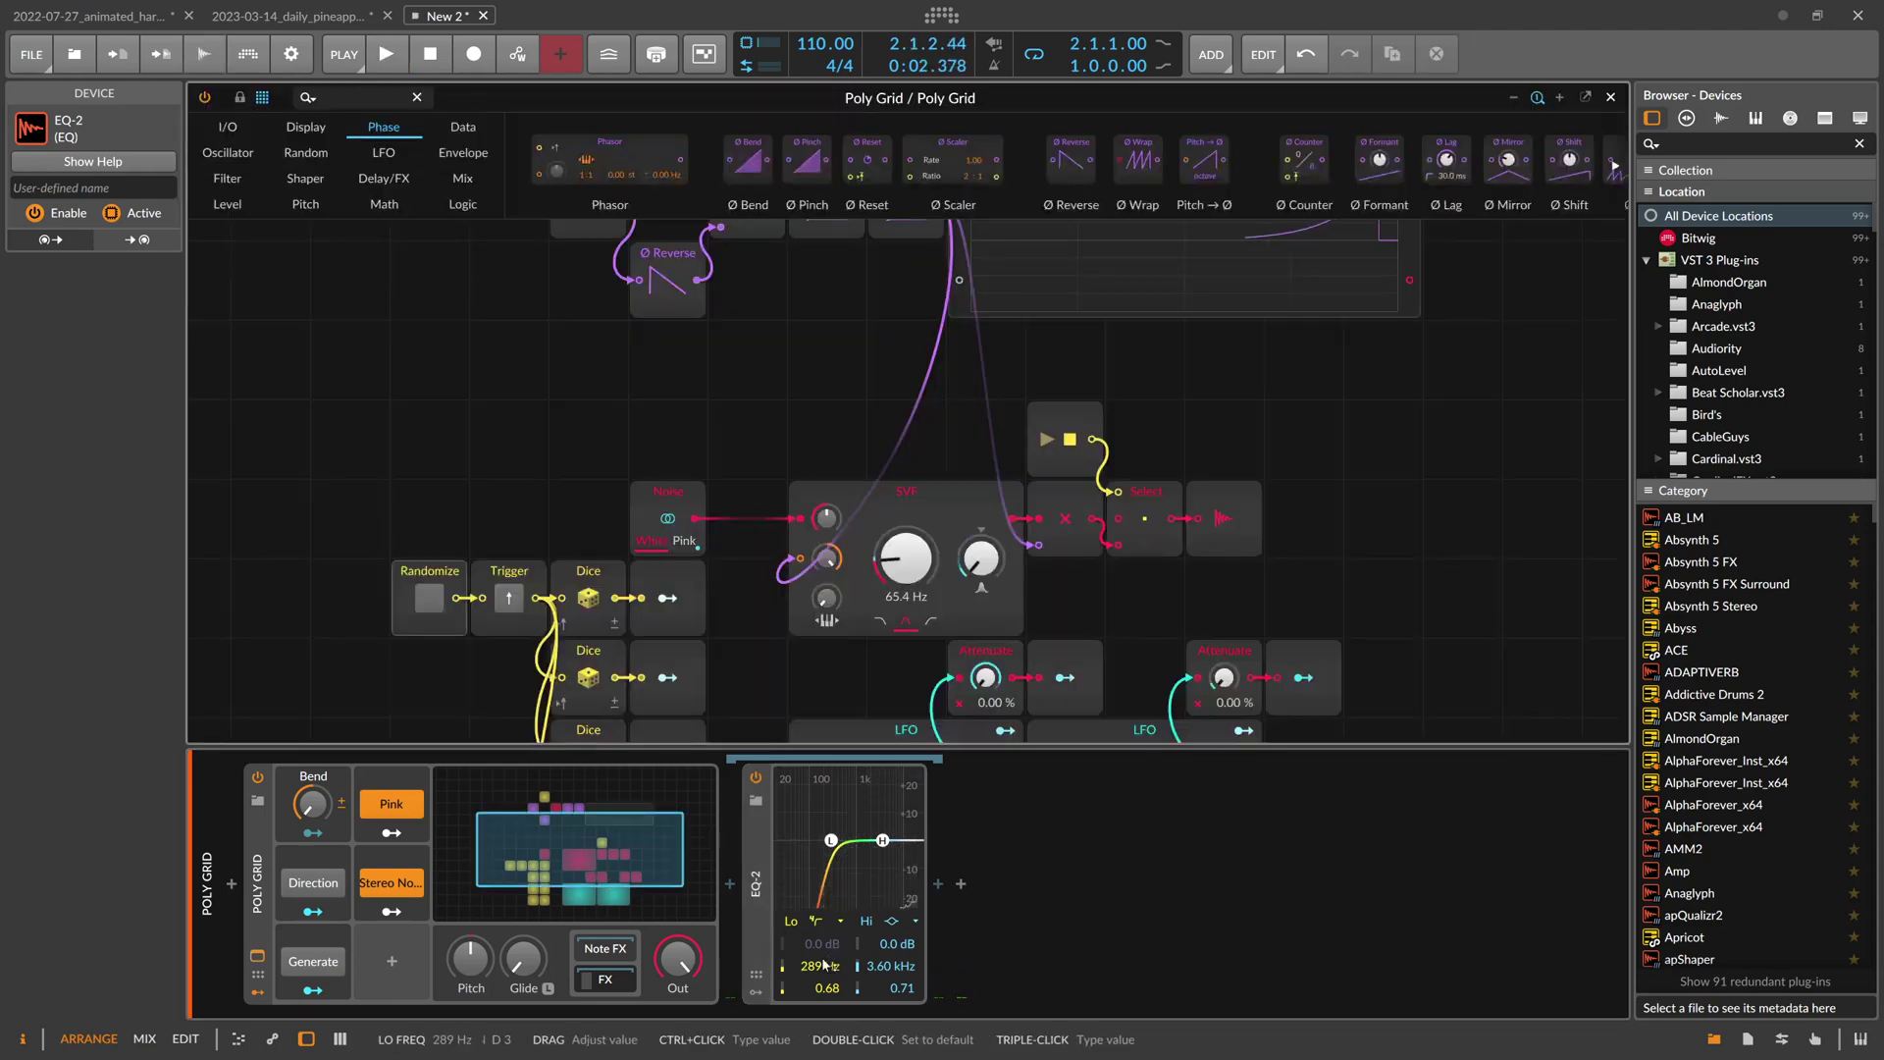
scroll(778, 968, down, 2)
click(392, 962)
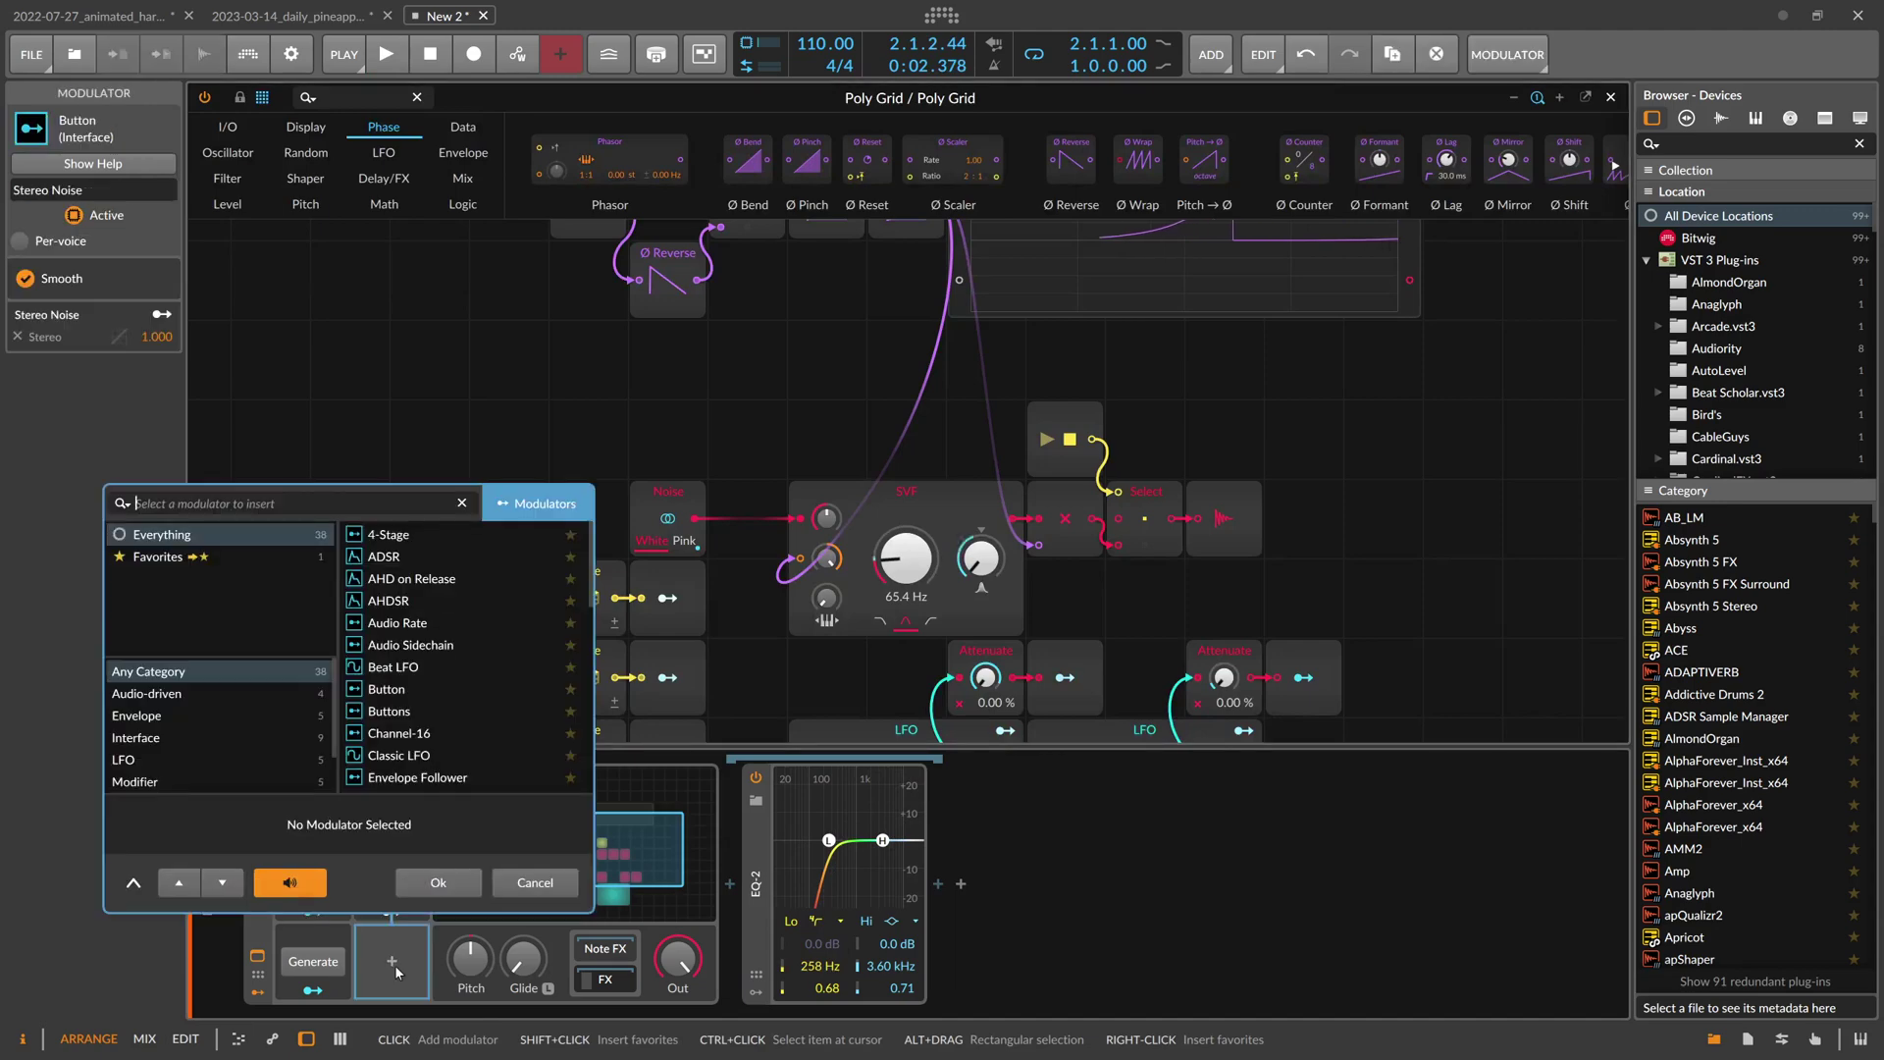
text(mac)
key(Return)
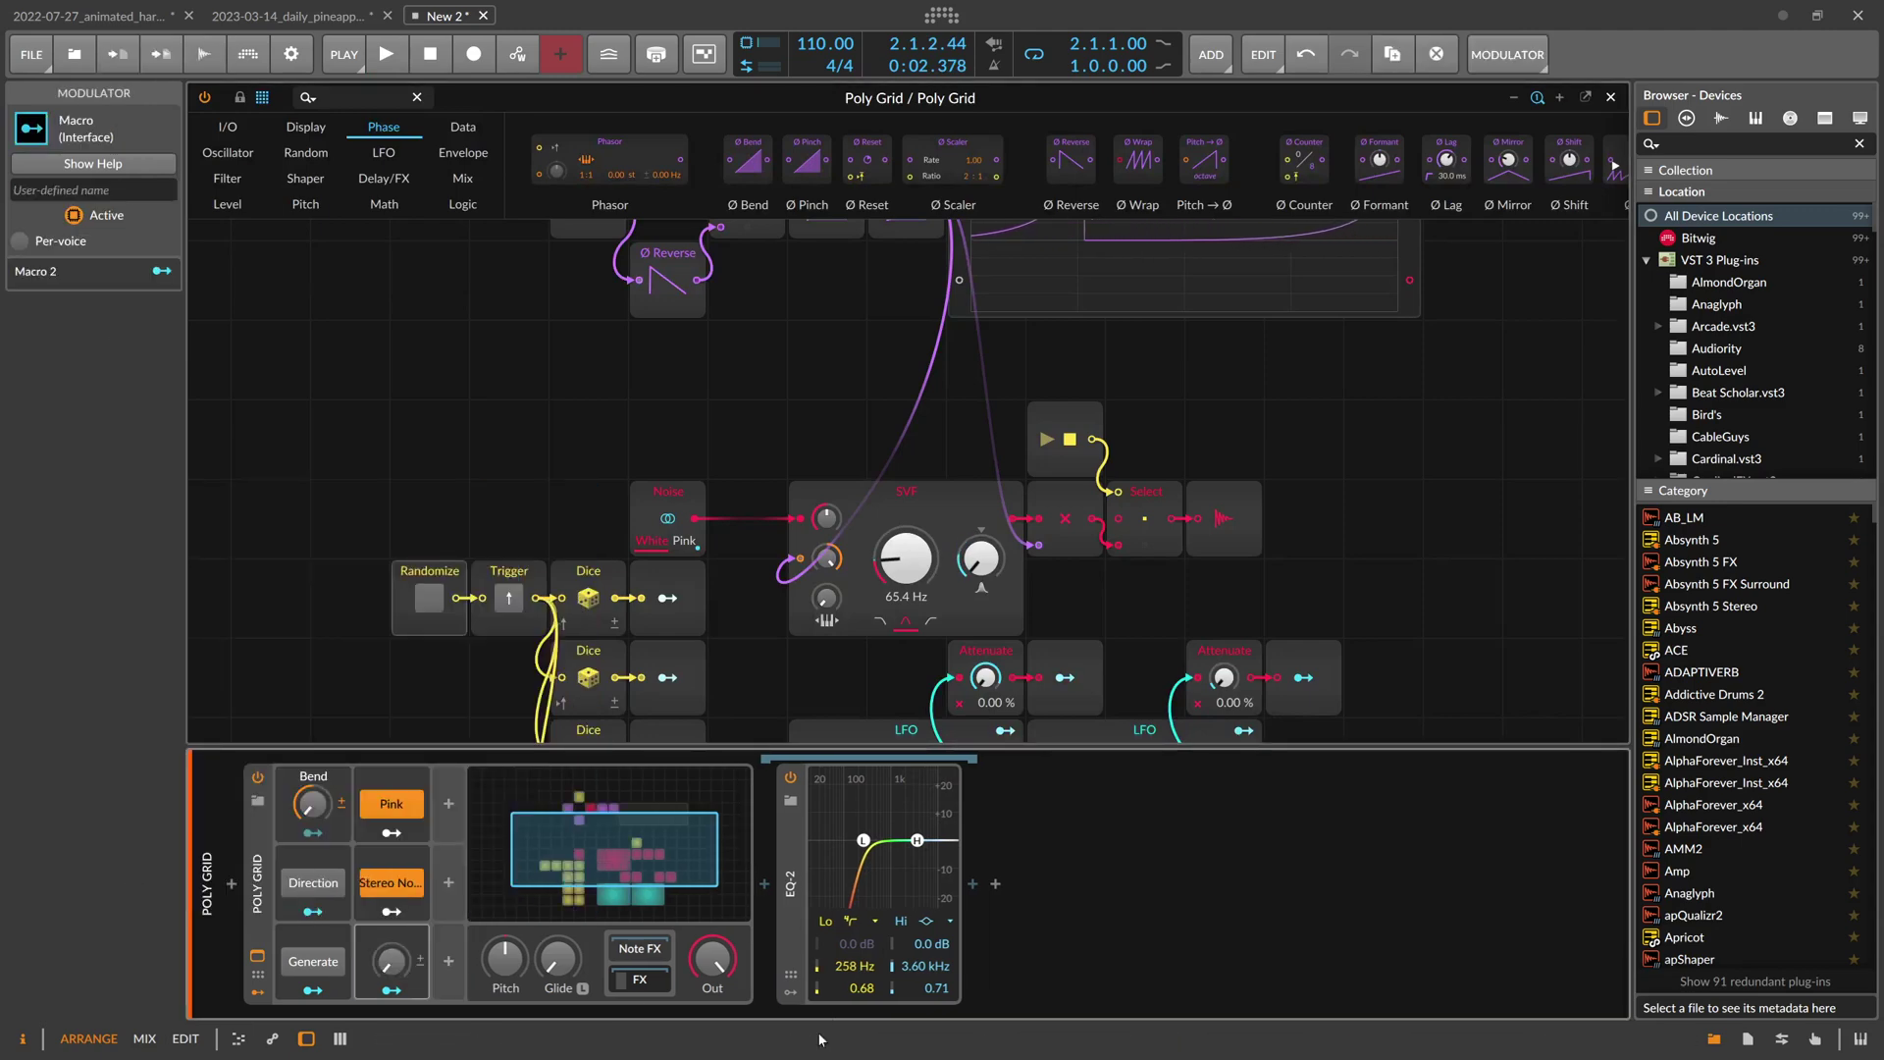
Set the EQ-2 low-cut frequency to C1
ctrl+click(848, 966)
text(C1)
key(Return)
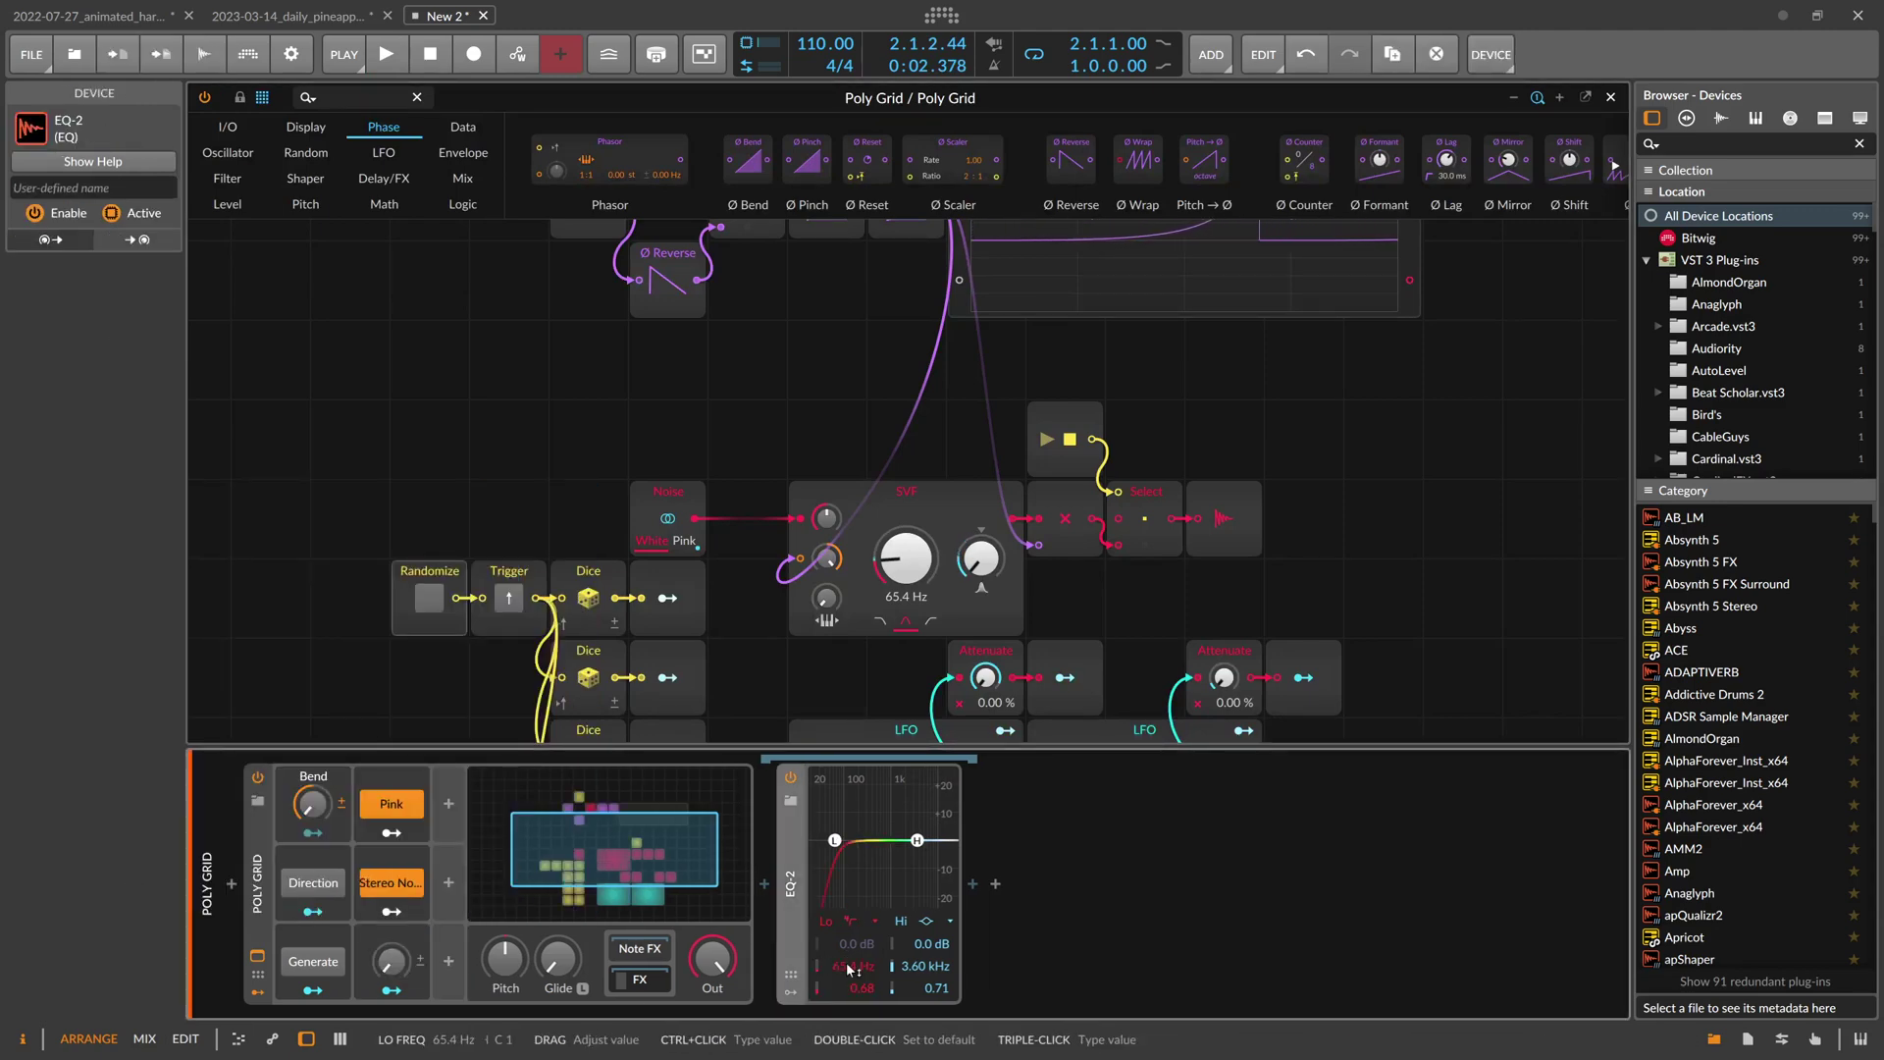
Map the new macro to the EQ-2 low-cut frequency with an amount of 48.00 and turn the macro knob down to minimum
click(391, 990)
drag(849, 966, 849, 942)
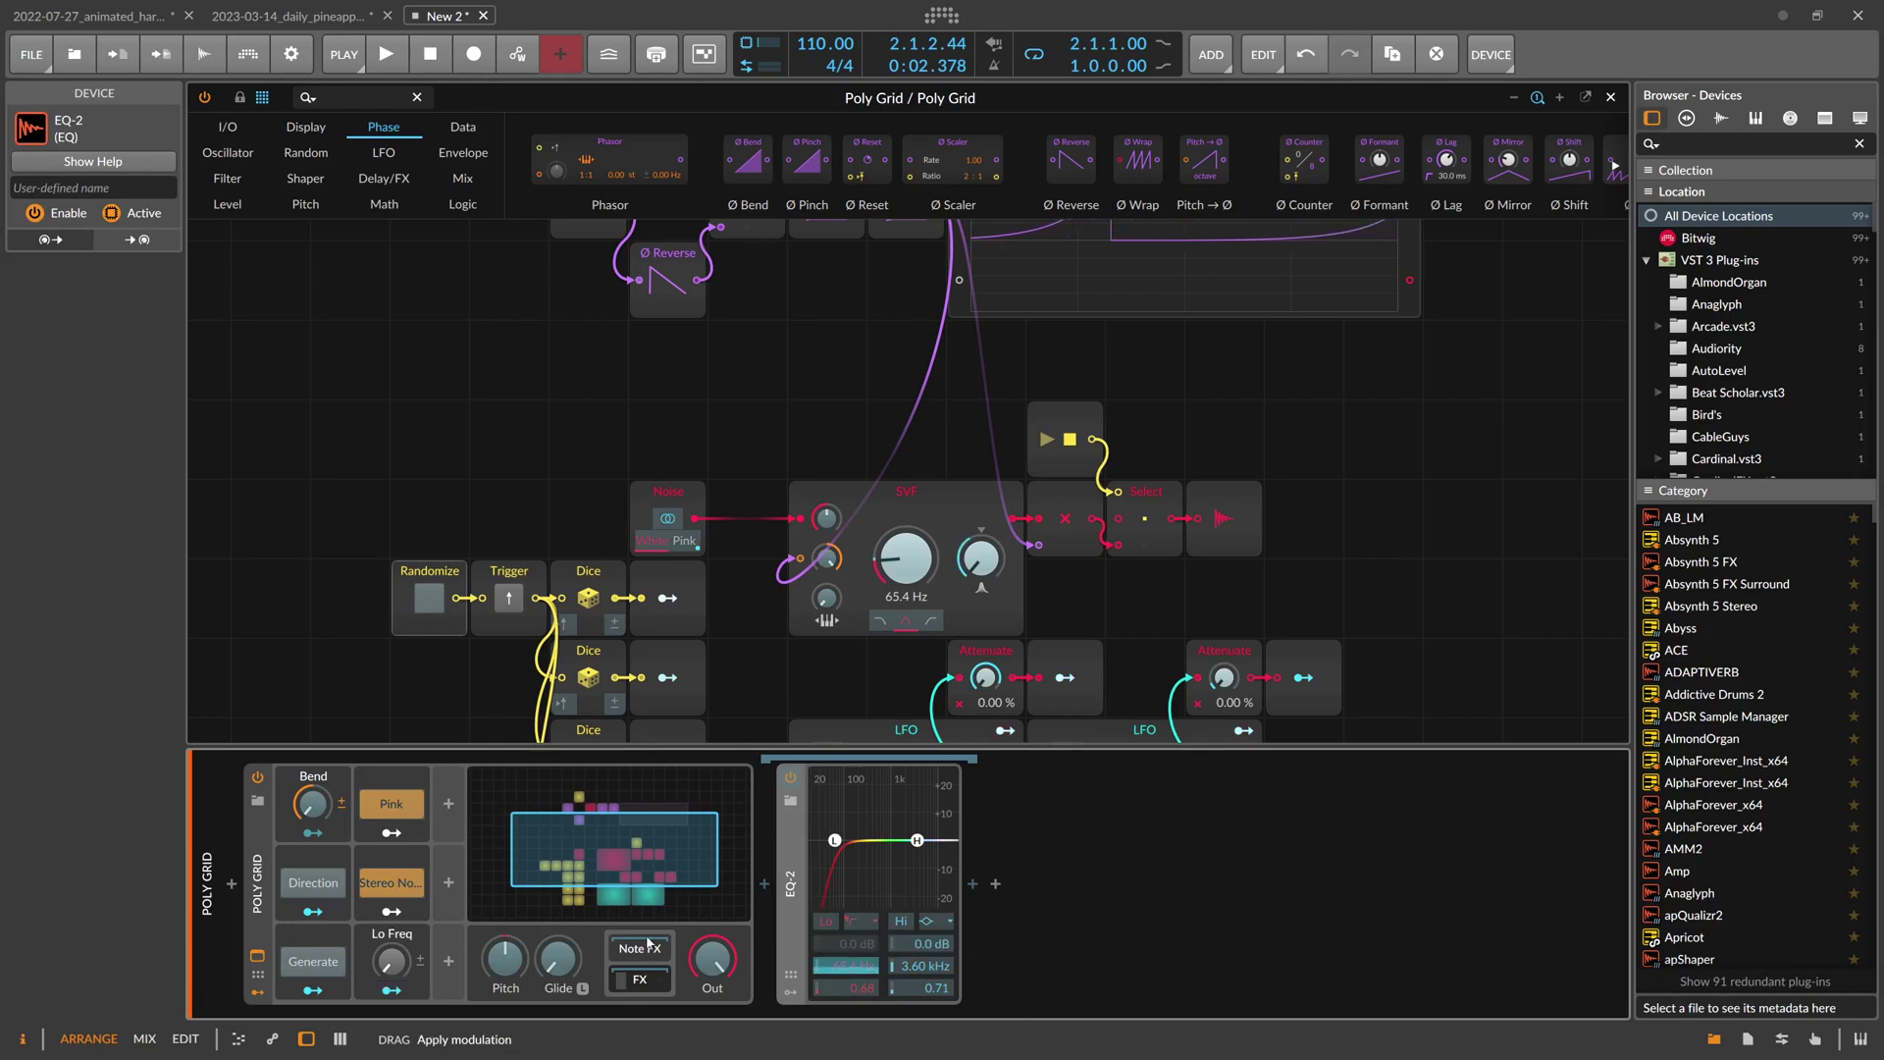
click(391, 990)
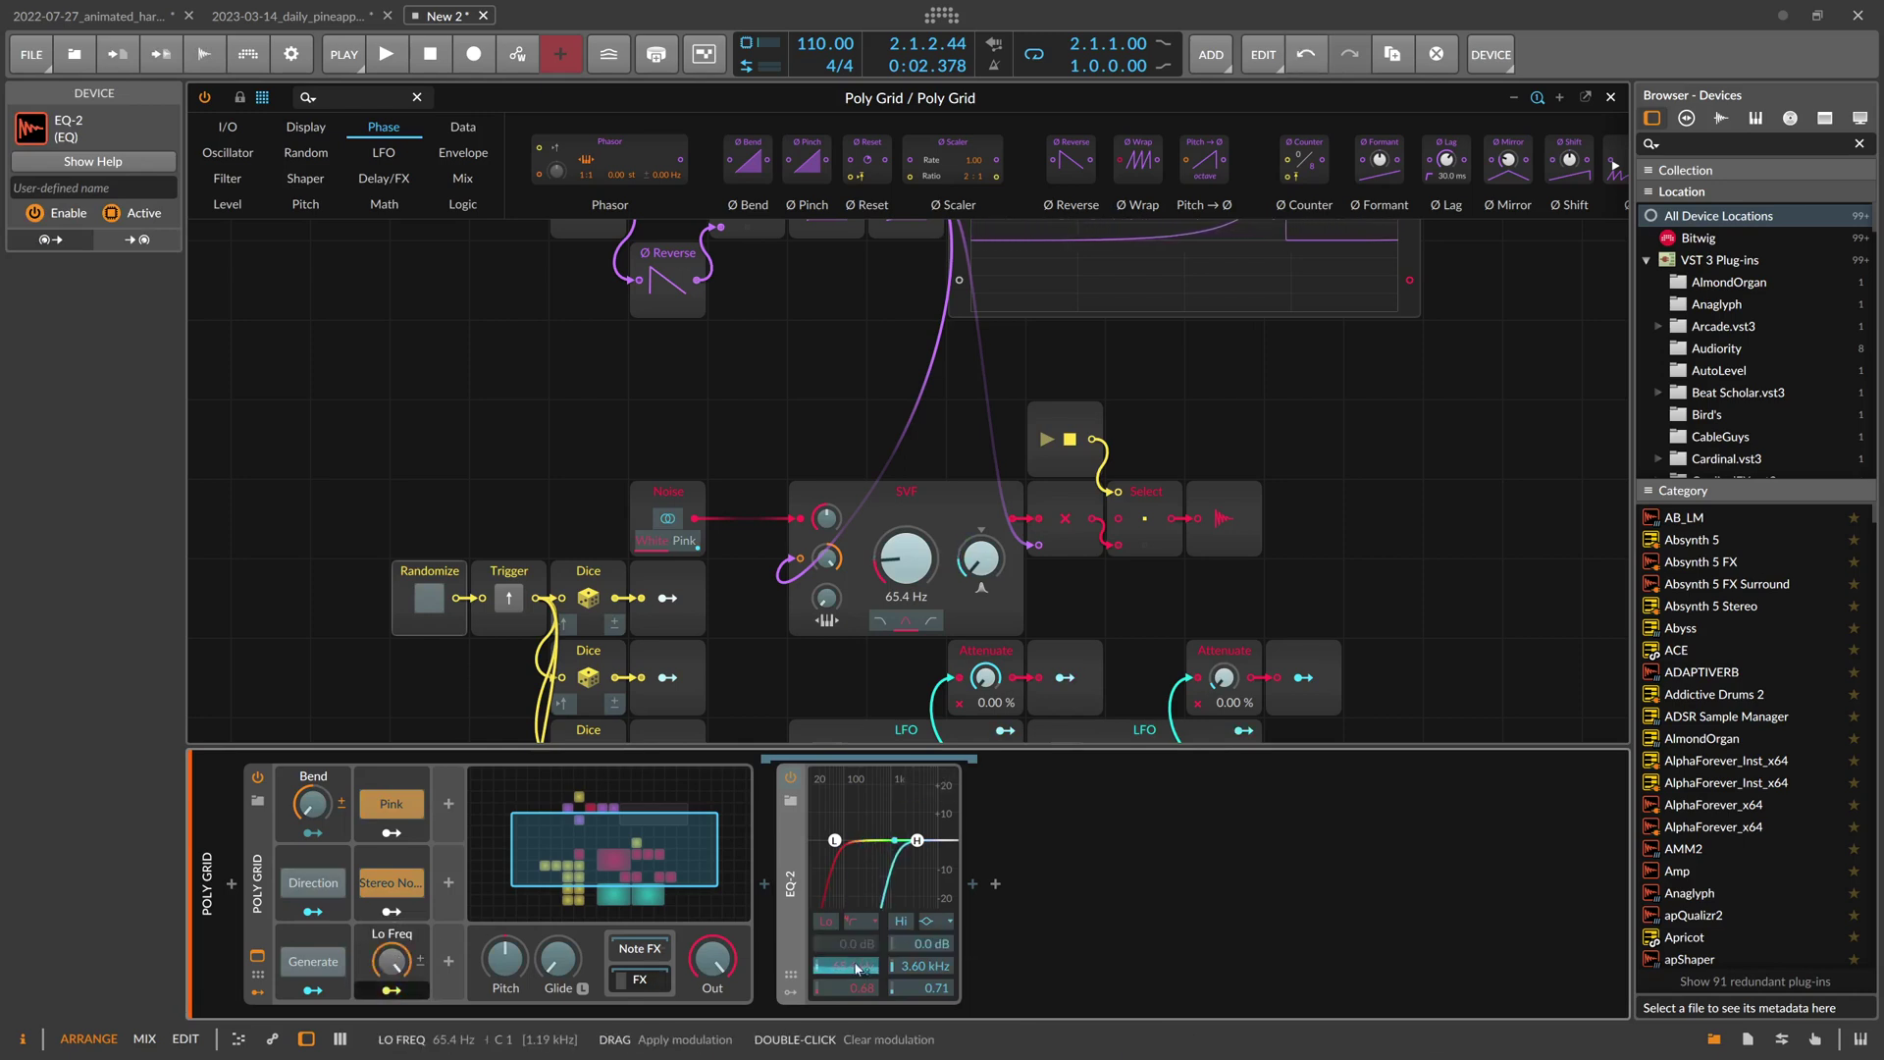
drag(849, 965, 848, 913)
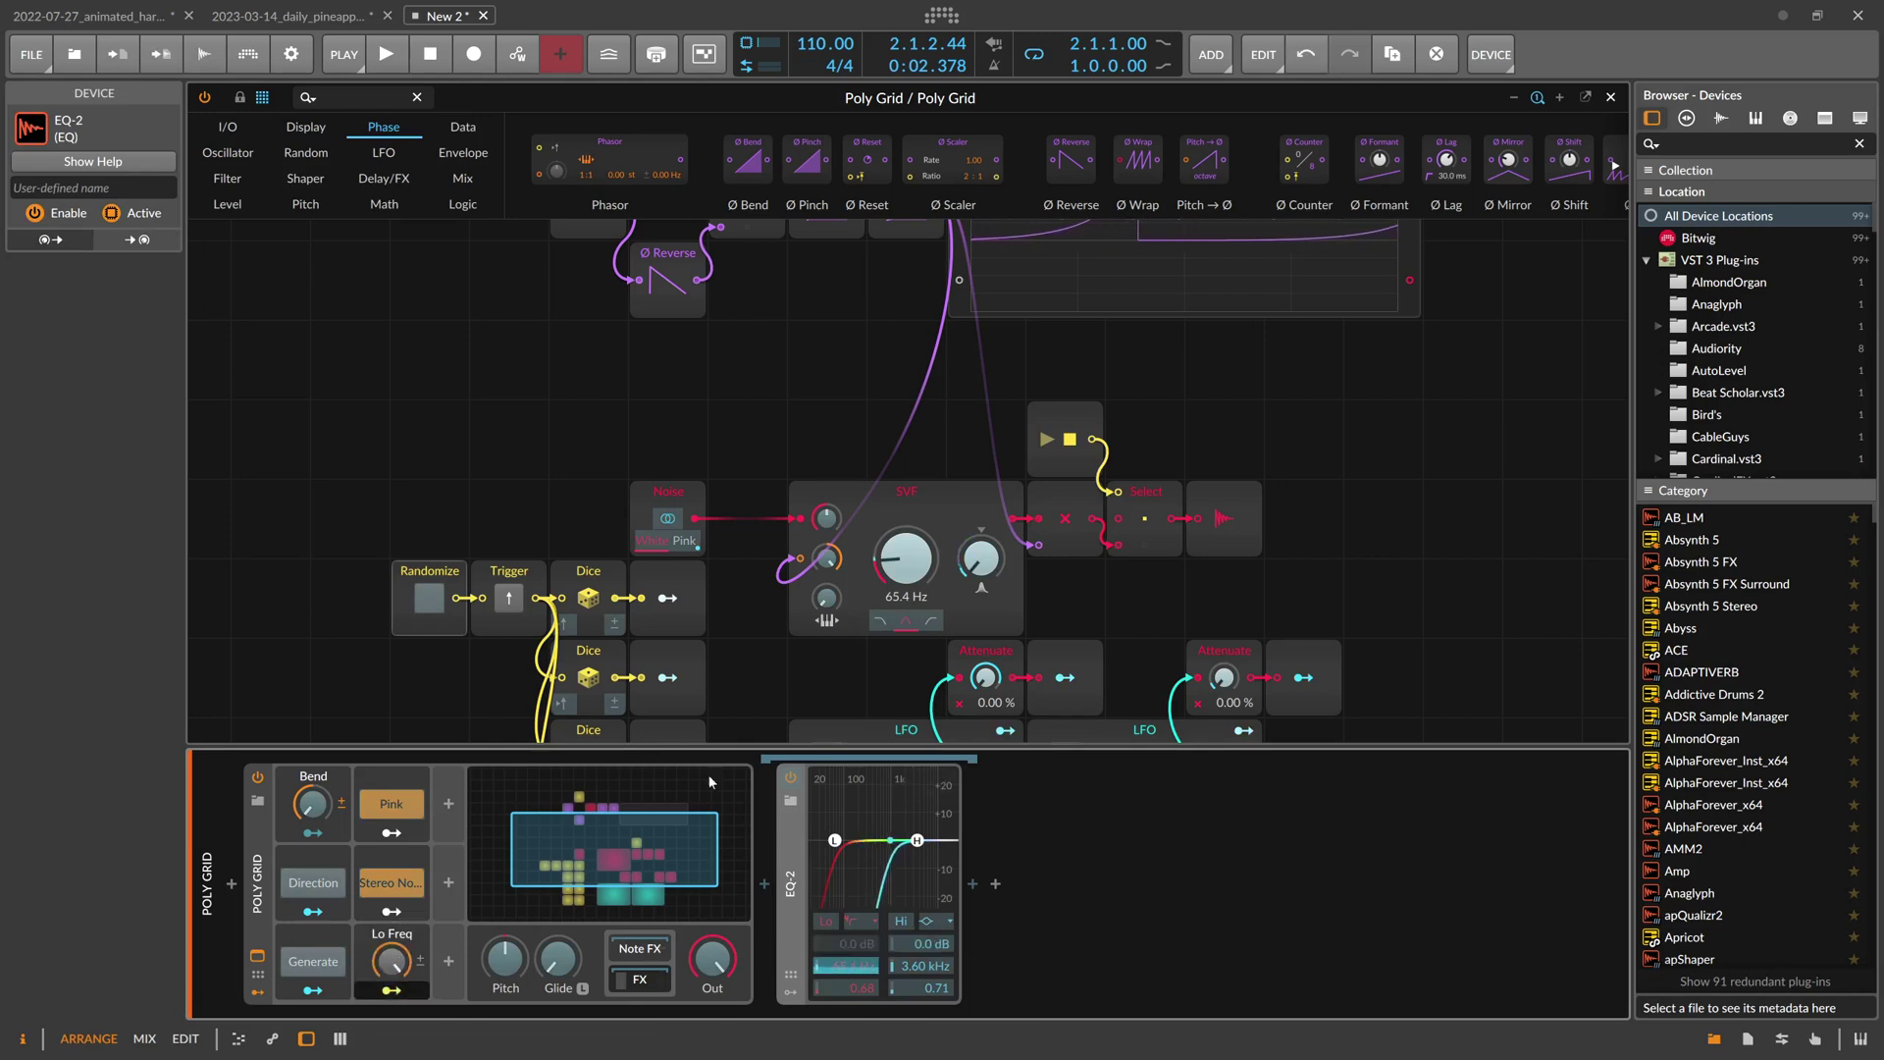
click(391, 934)
click(366, 953)
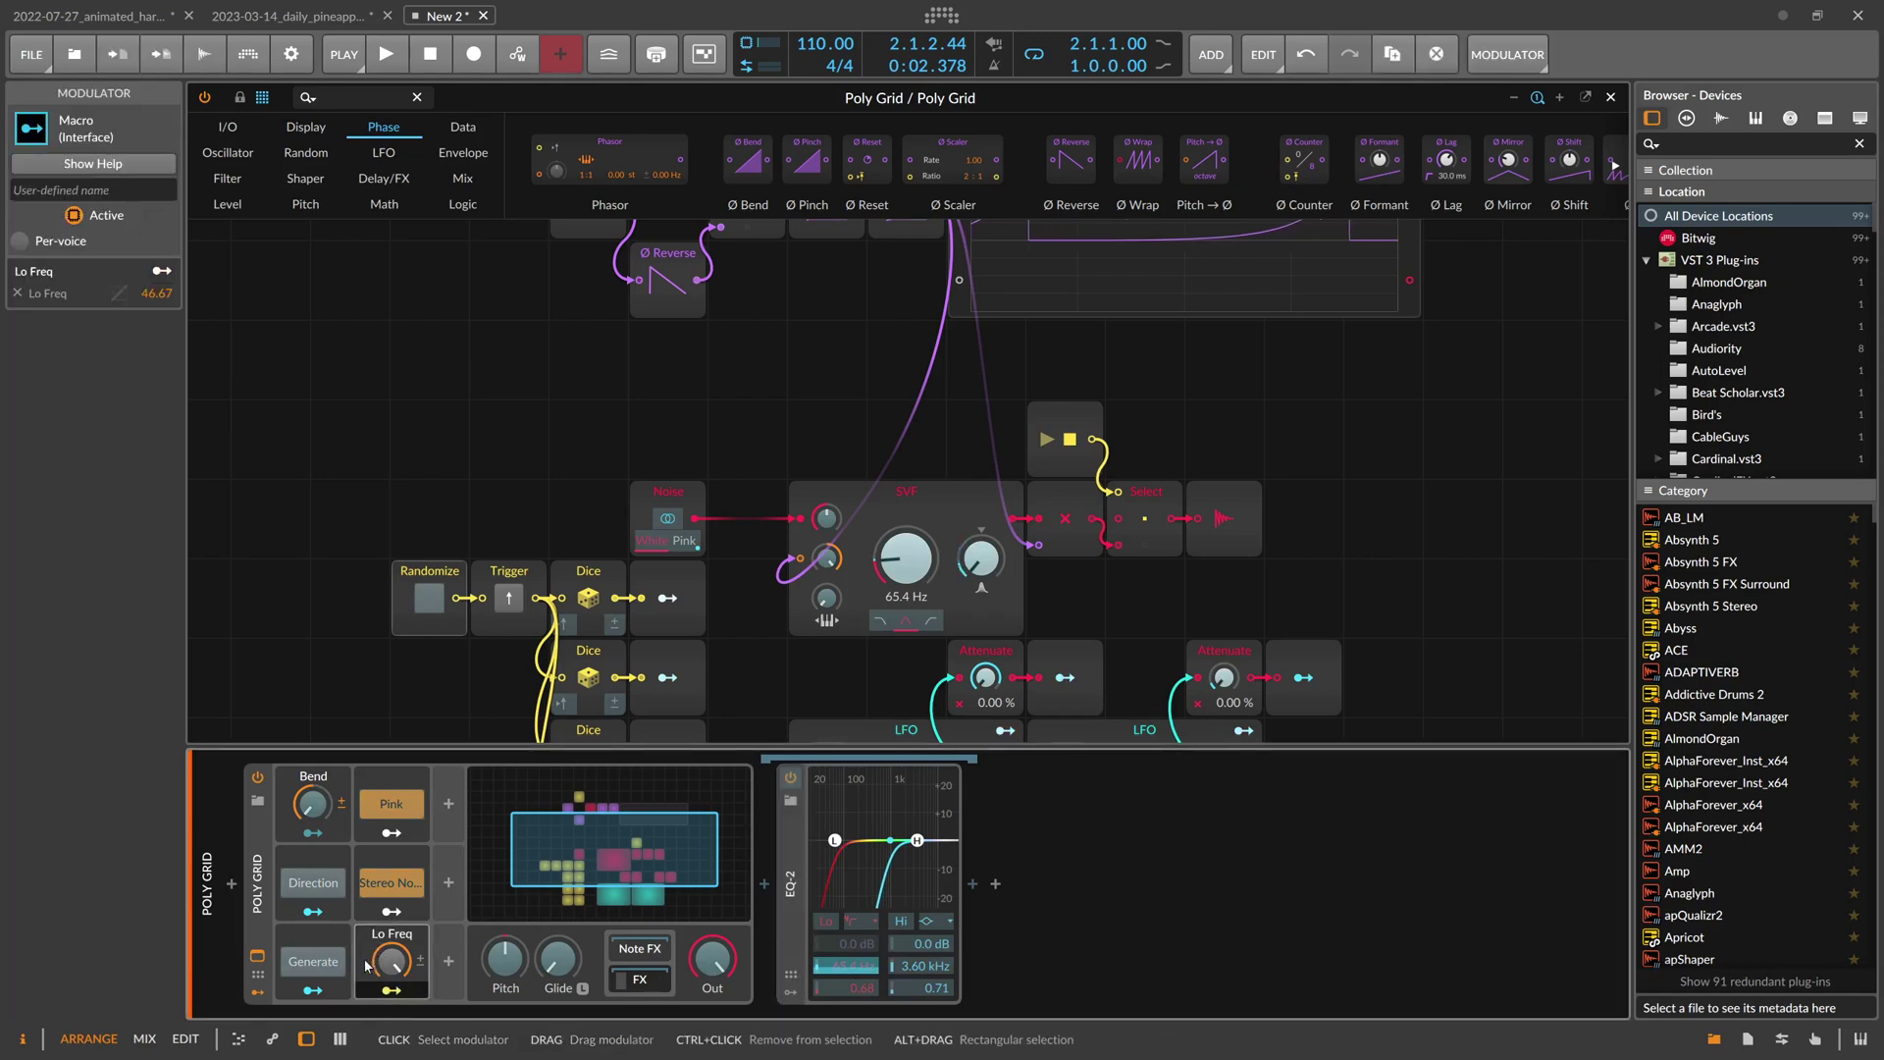
double_click(162, 293)
text(48)
key(Return)
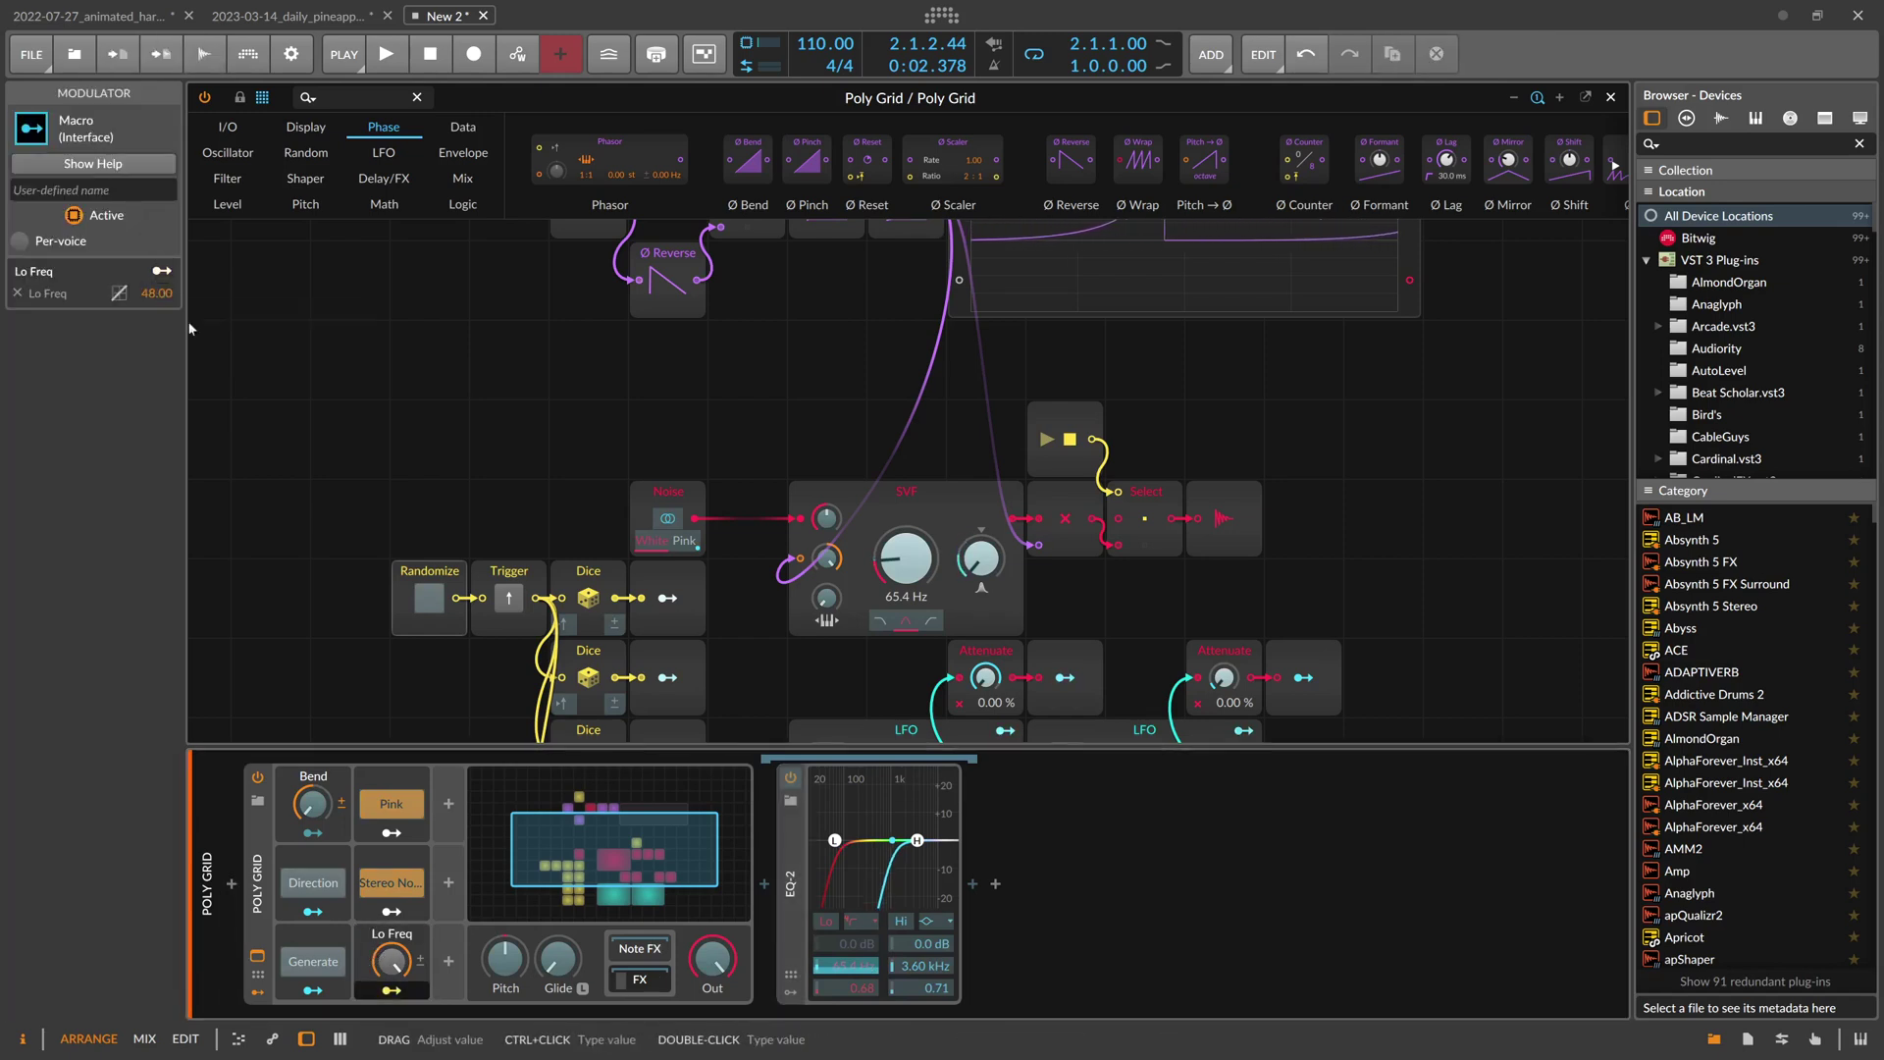
drag(391, 961, 391, 981)
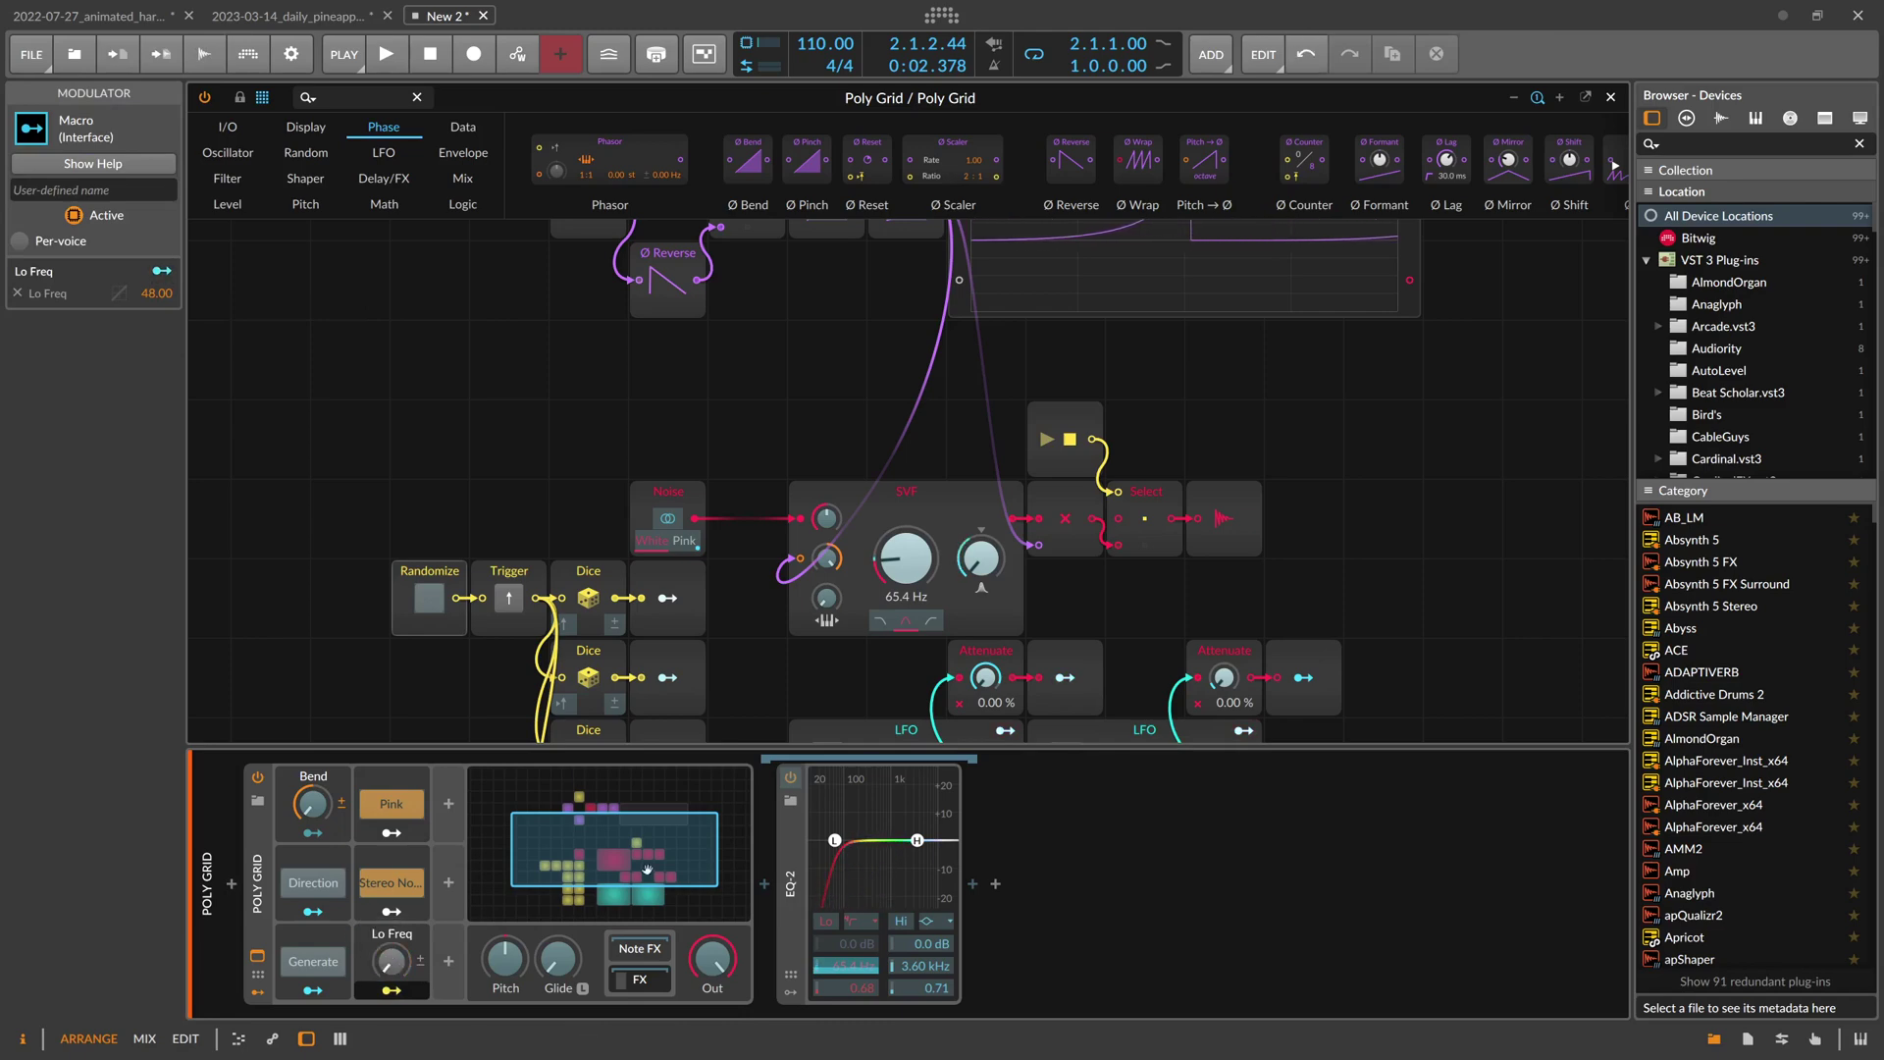
Find the Chorus+ module and insert it between the Select and Audio Out modules
scroll(721, 463, down, 2)
drag(721, 462, 551, 349)
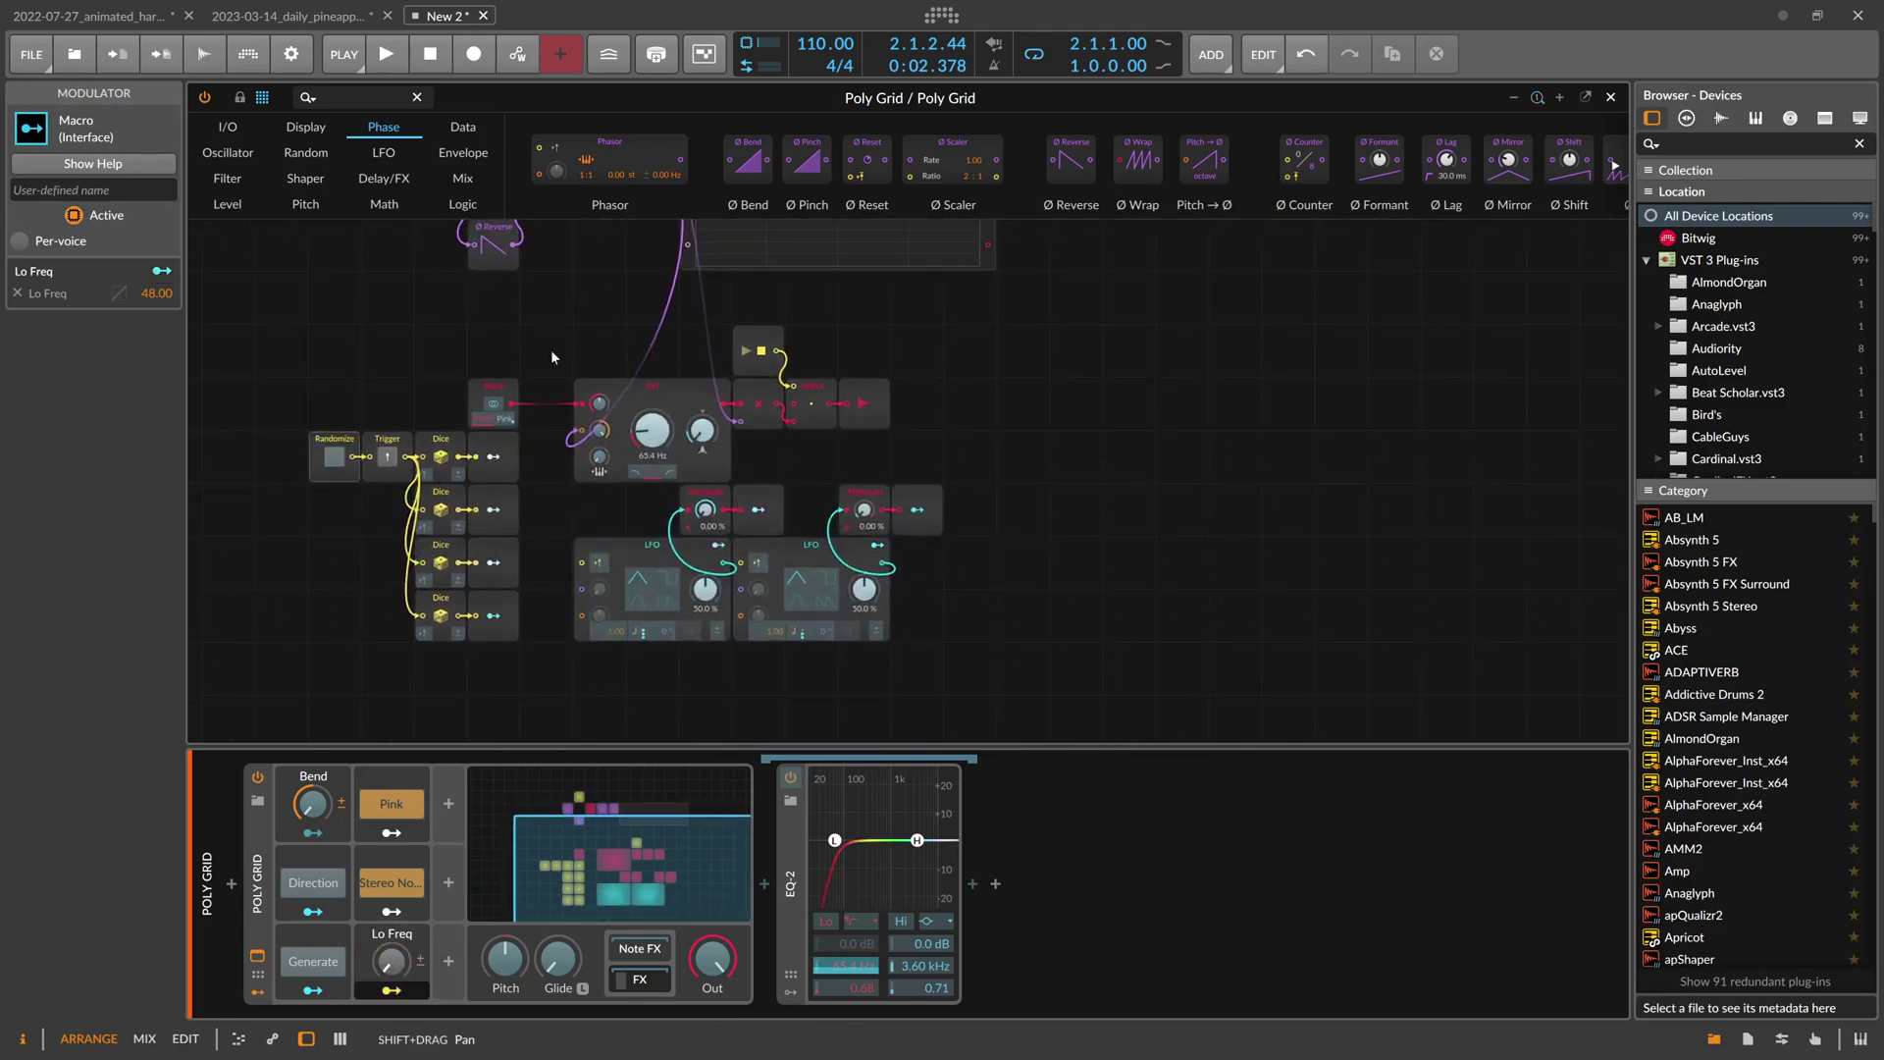
scroll(911, 427, up, 1)
drag(910, 427, 972, 439)
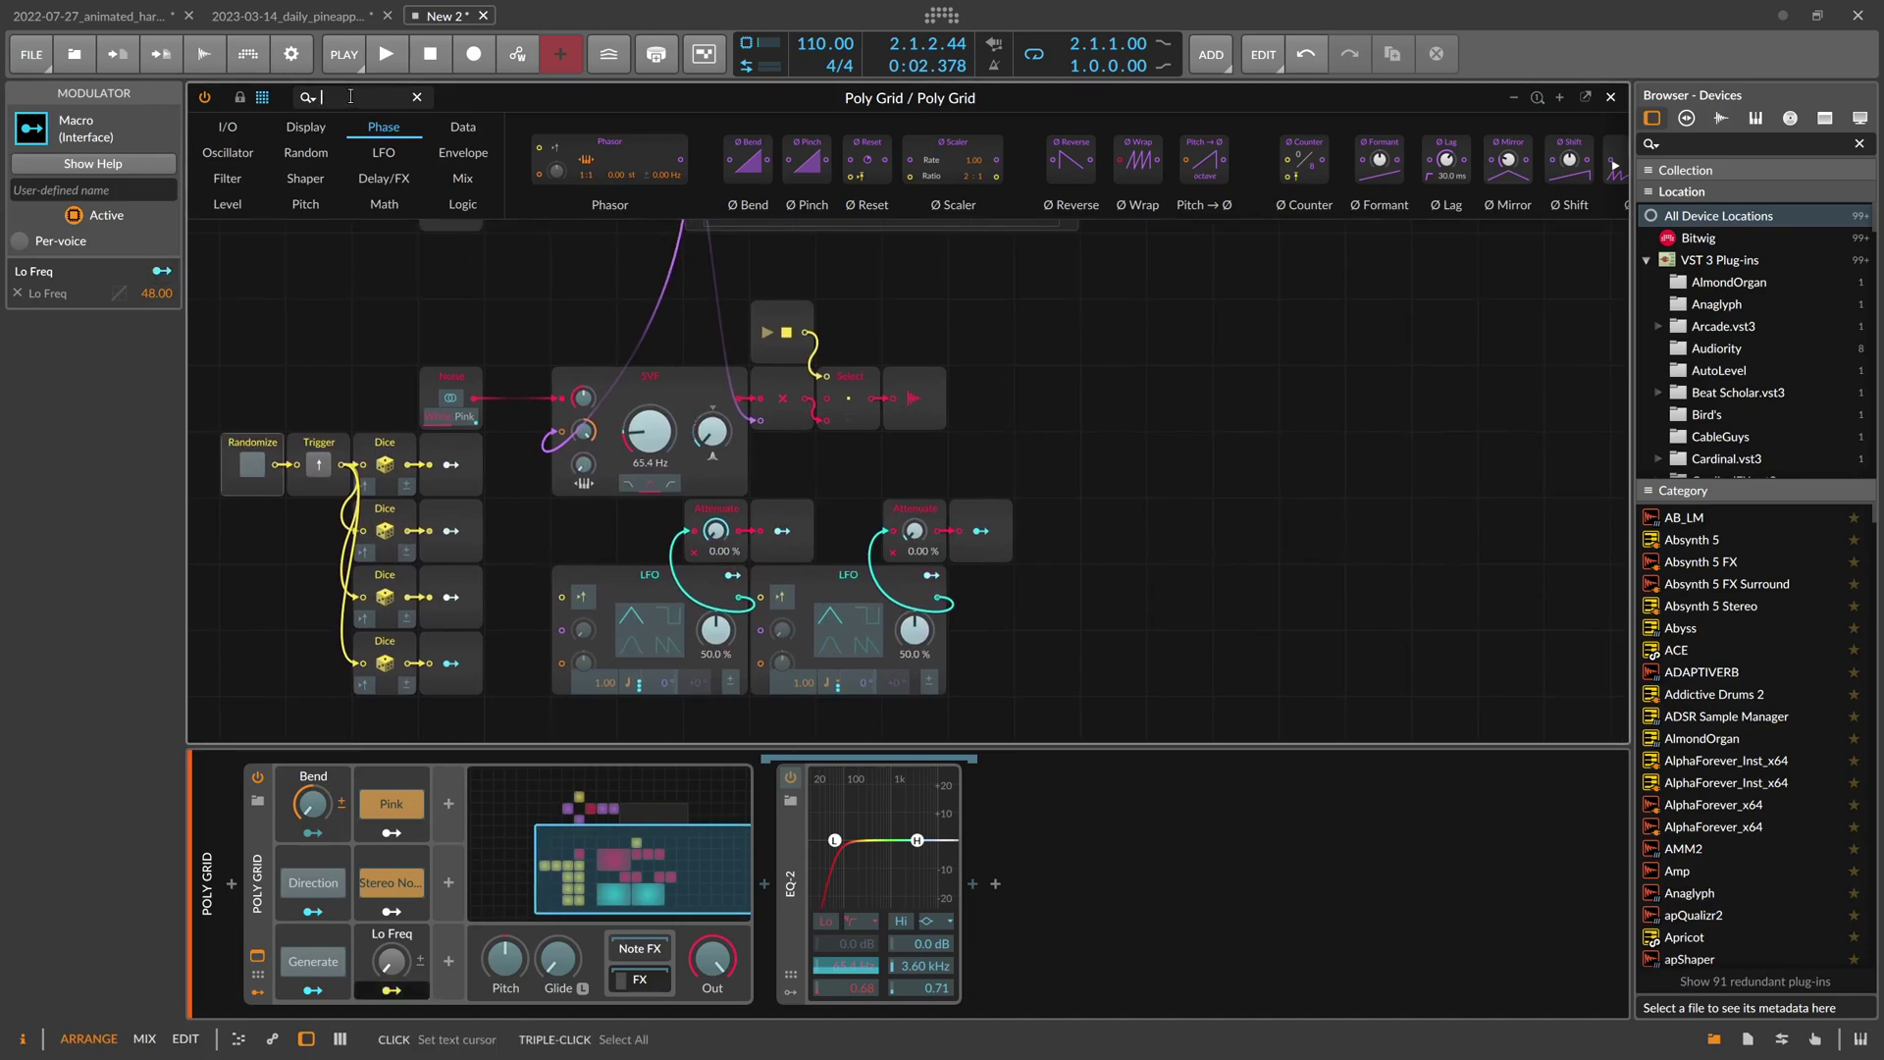
text(choru)
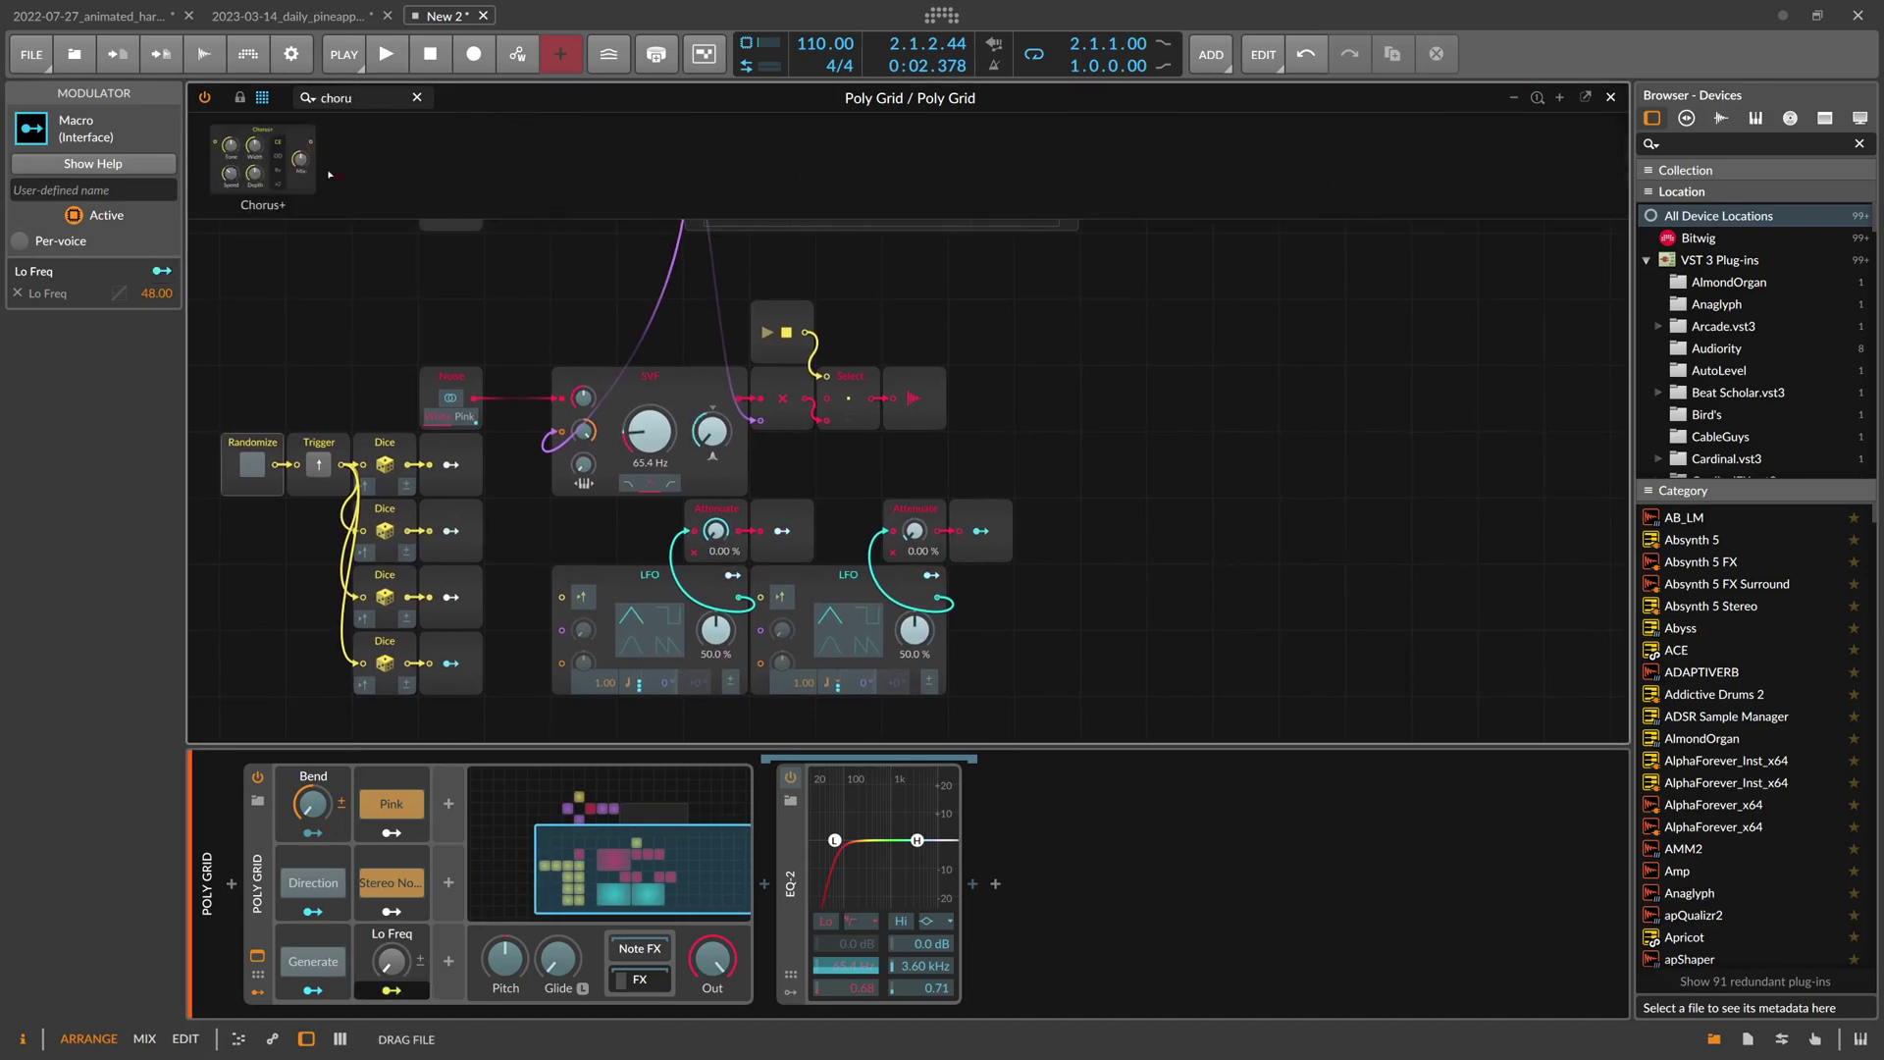
drag(330, 174, 912, 397)
click(1133, 382)
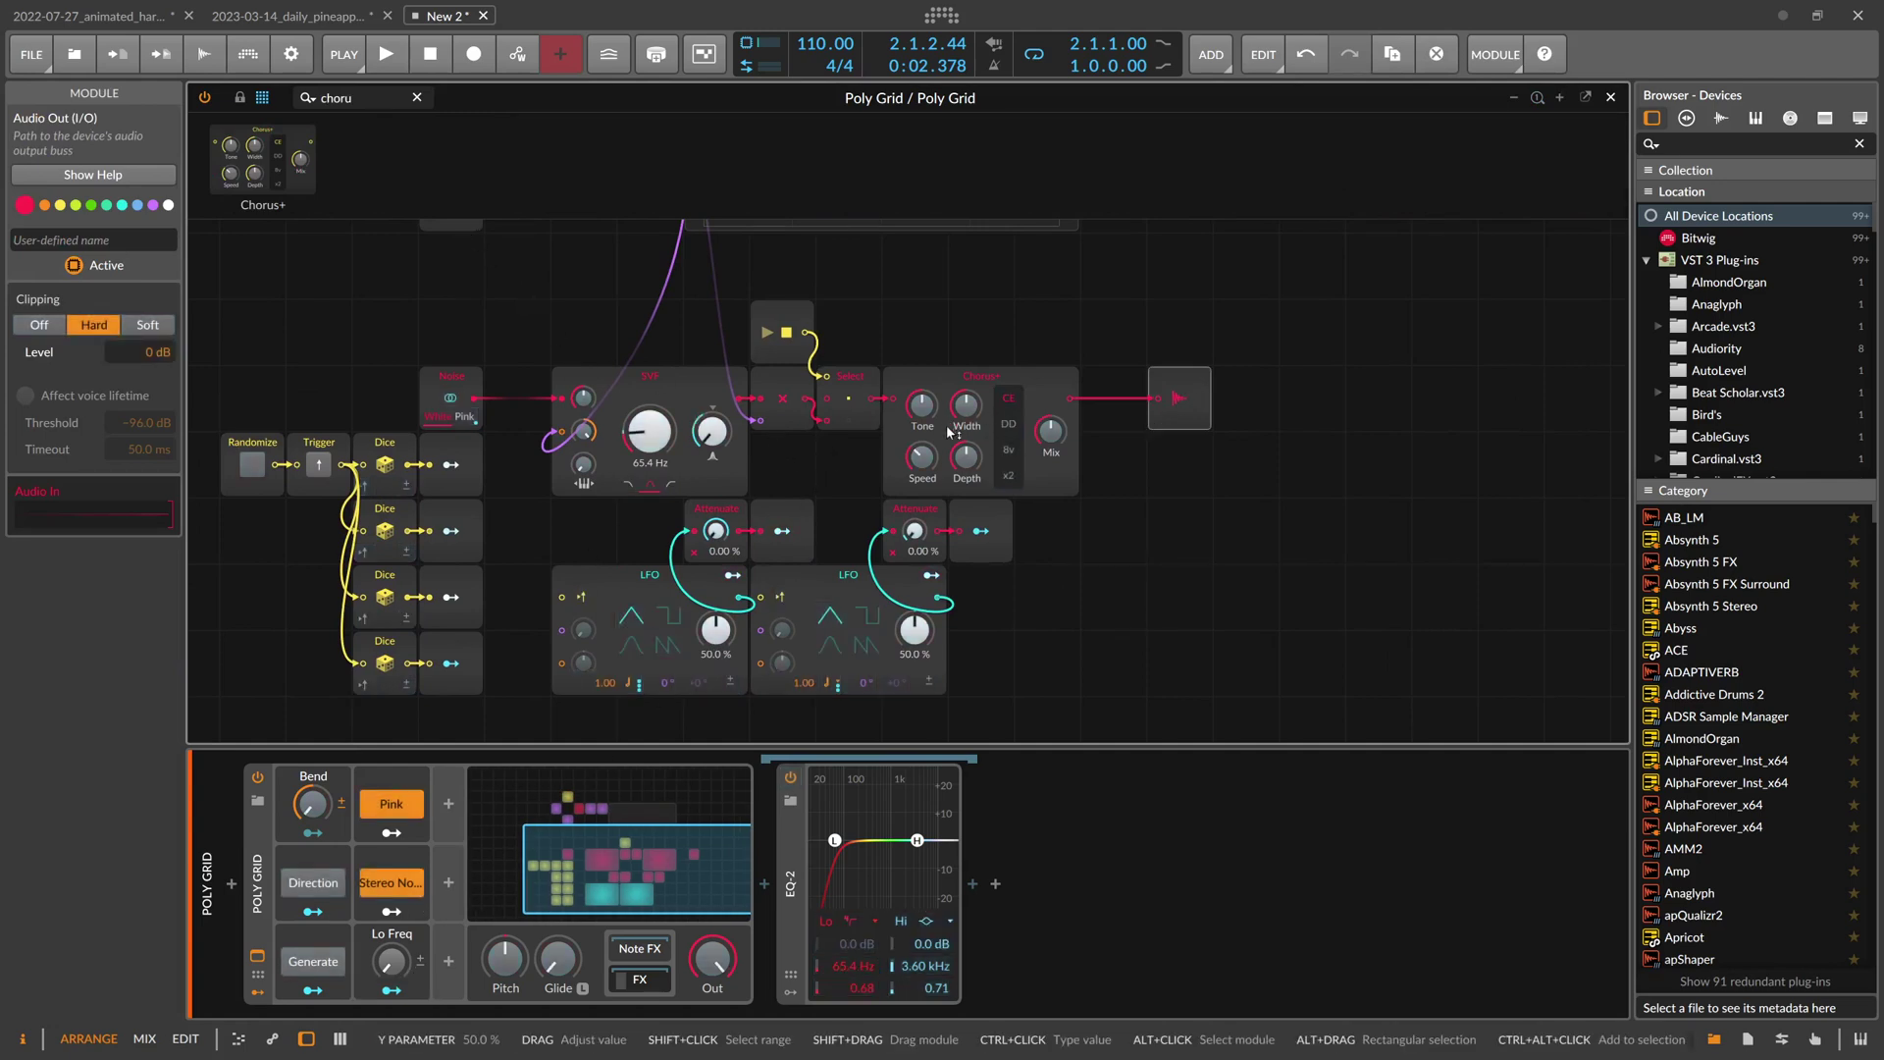
Audition the Chorus+ during playback while adjusting its Speed to about 47.7 %
key(space)
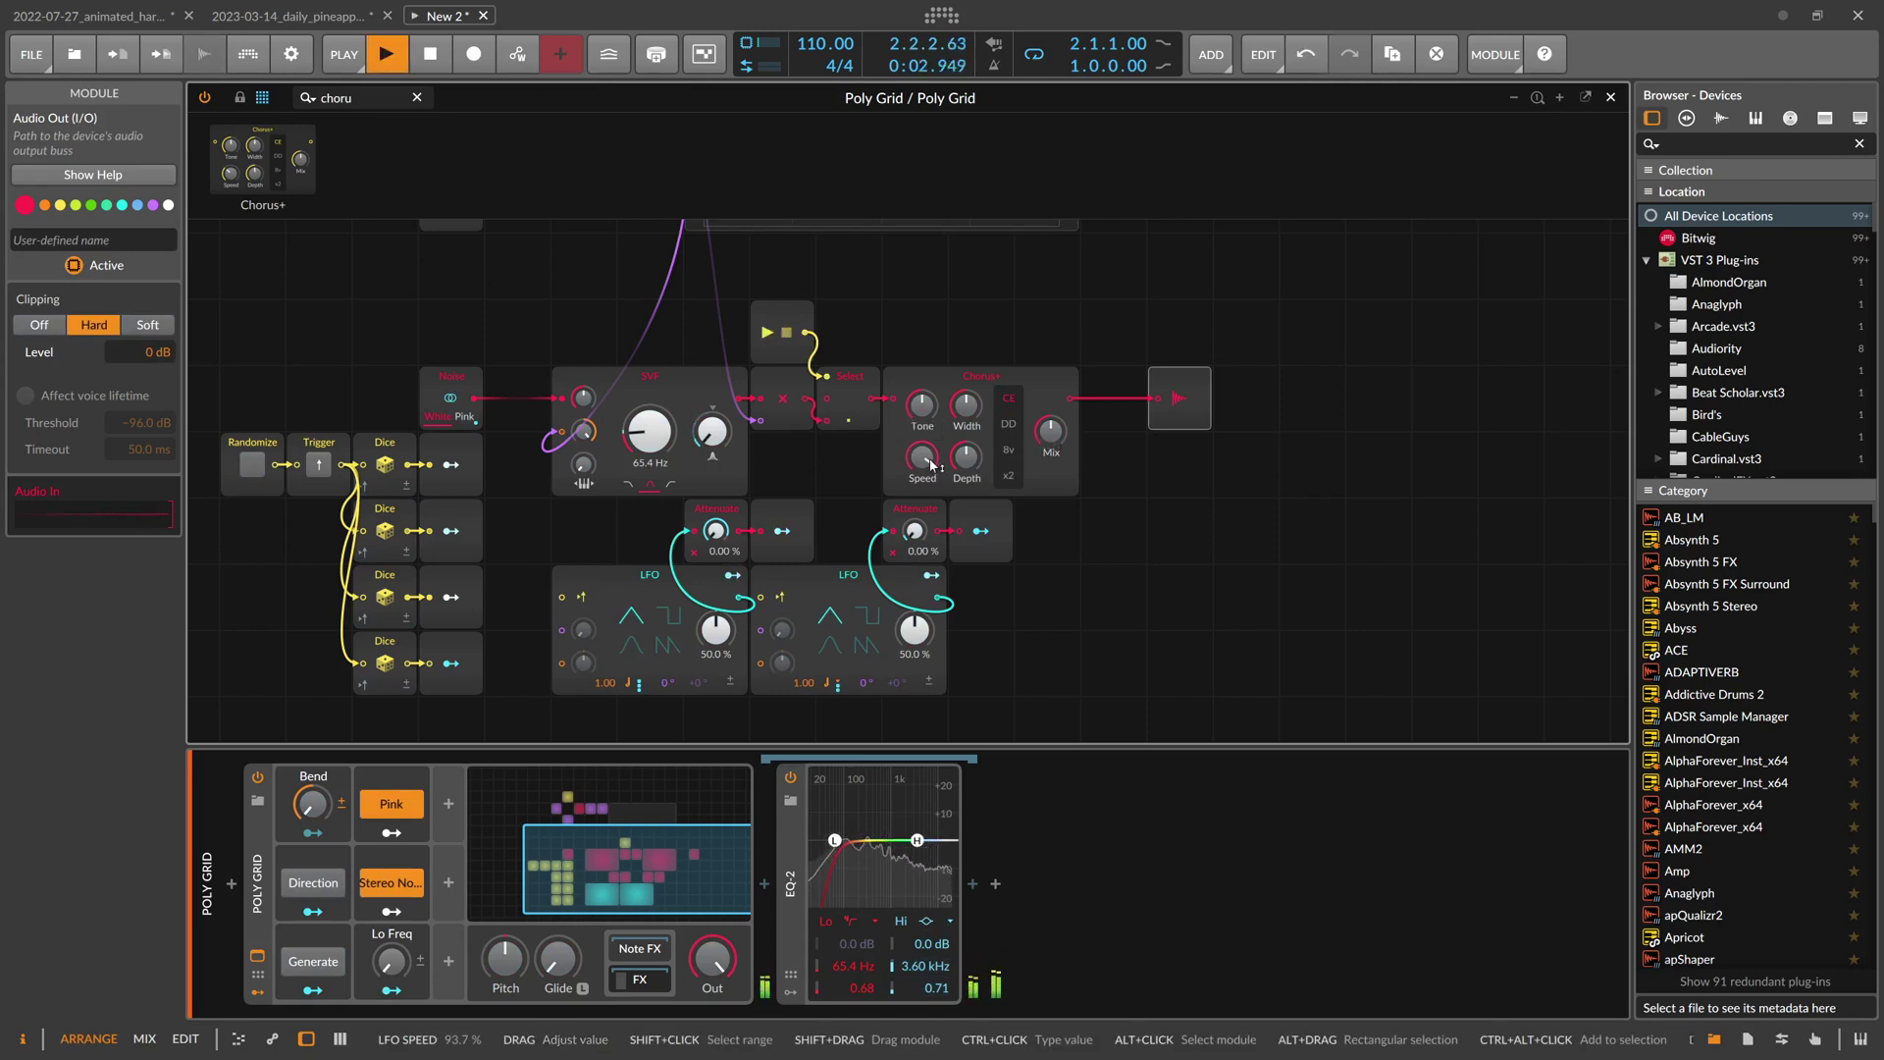
mouse_move(932, 465)
mouse_down()
mouse_move(932, 481)
mouse_move(922, 458)
mouse_up()
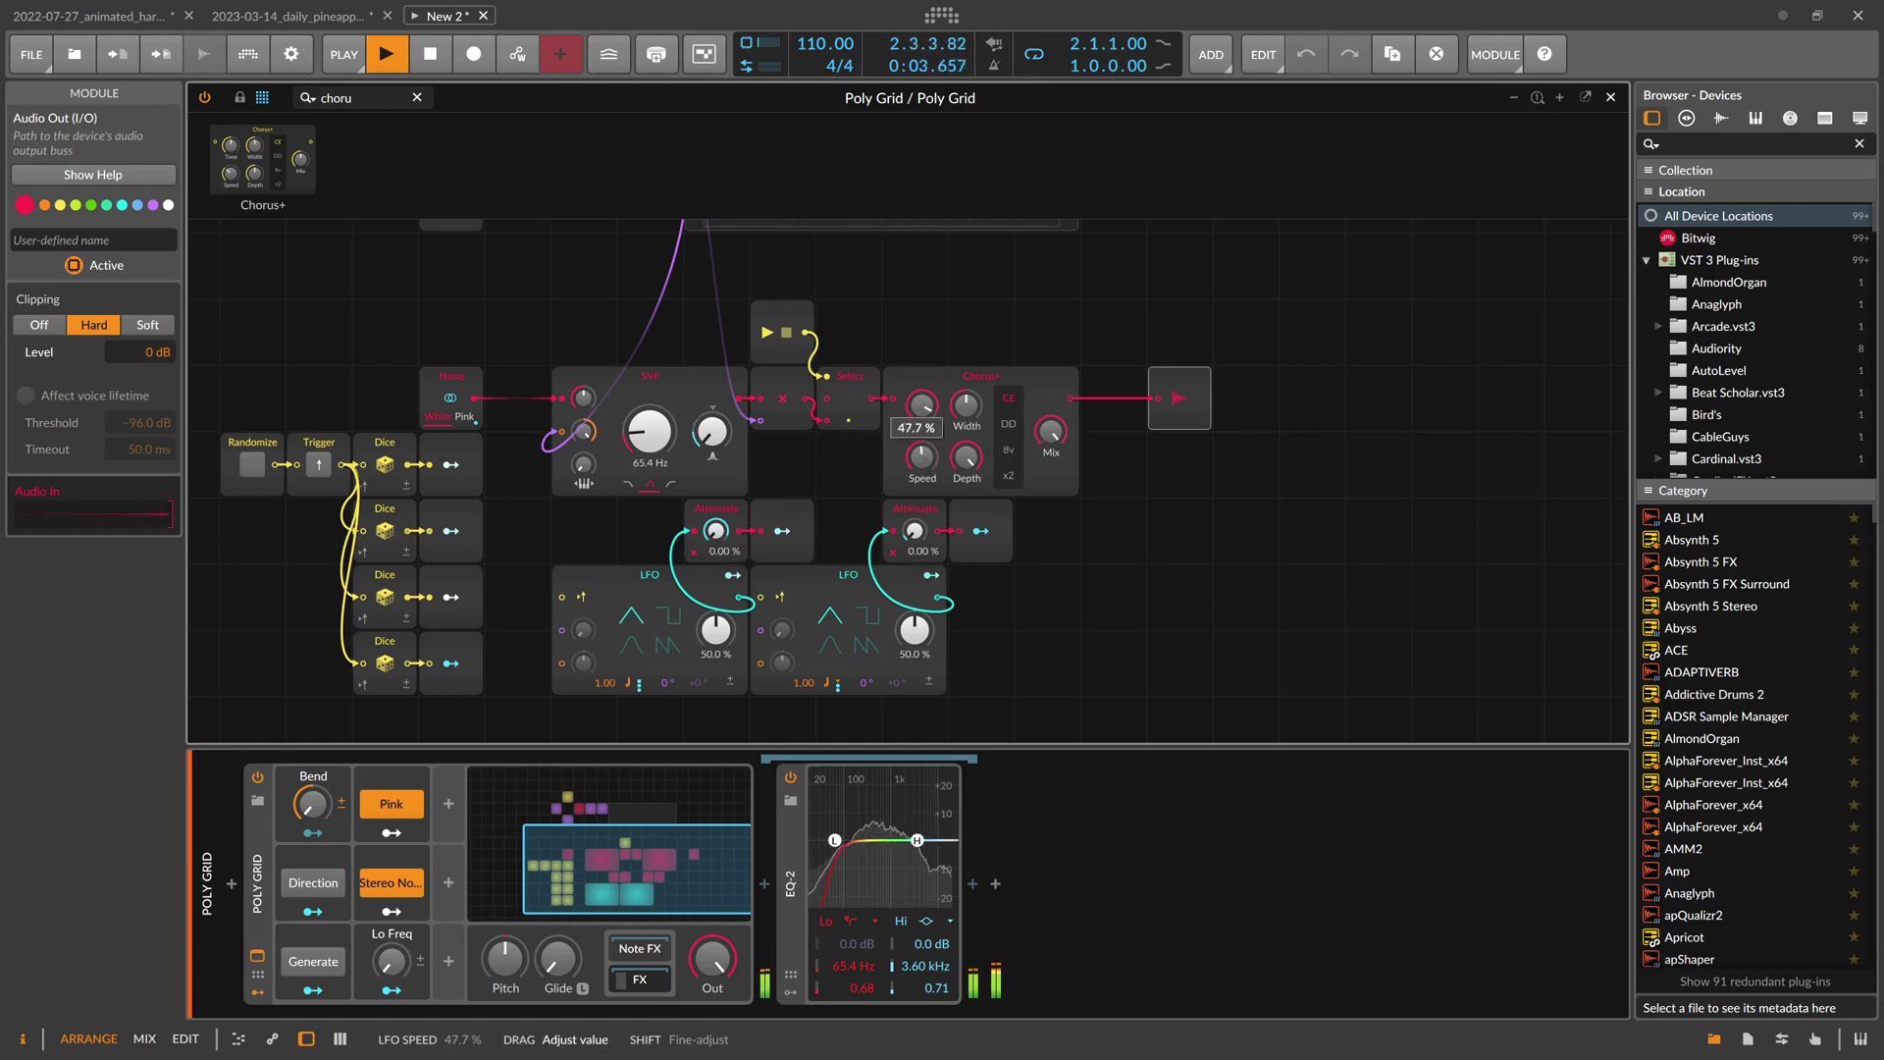
key(space)
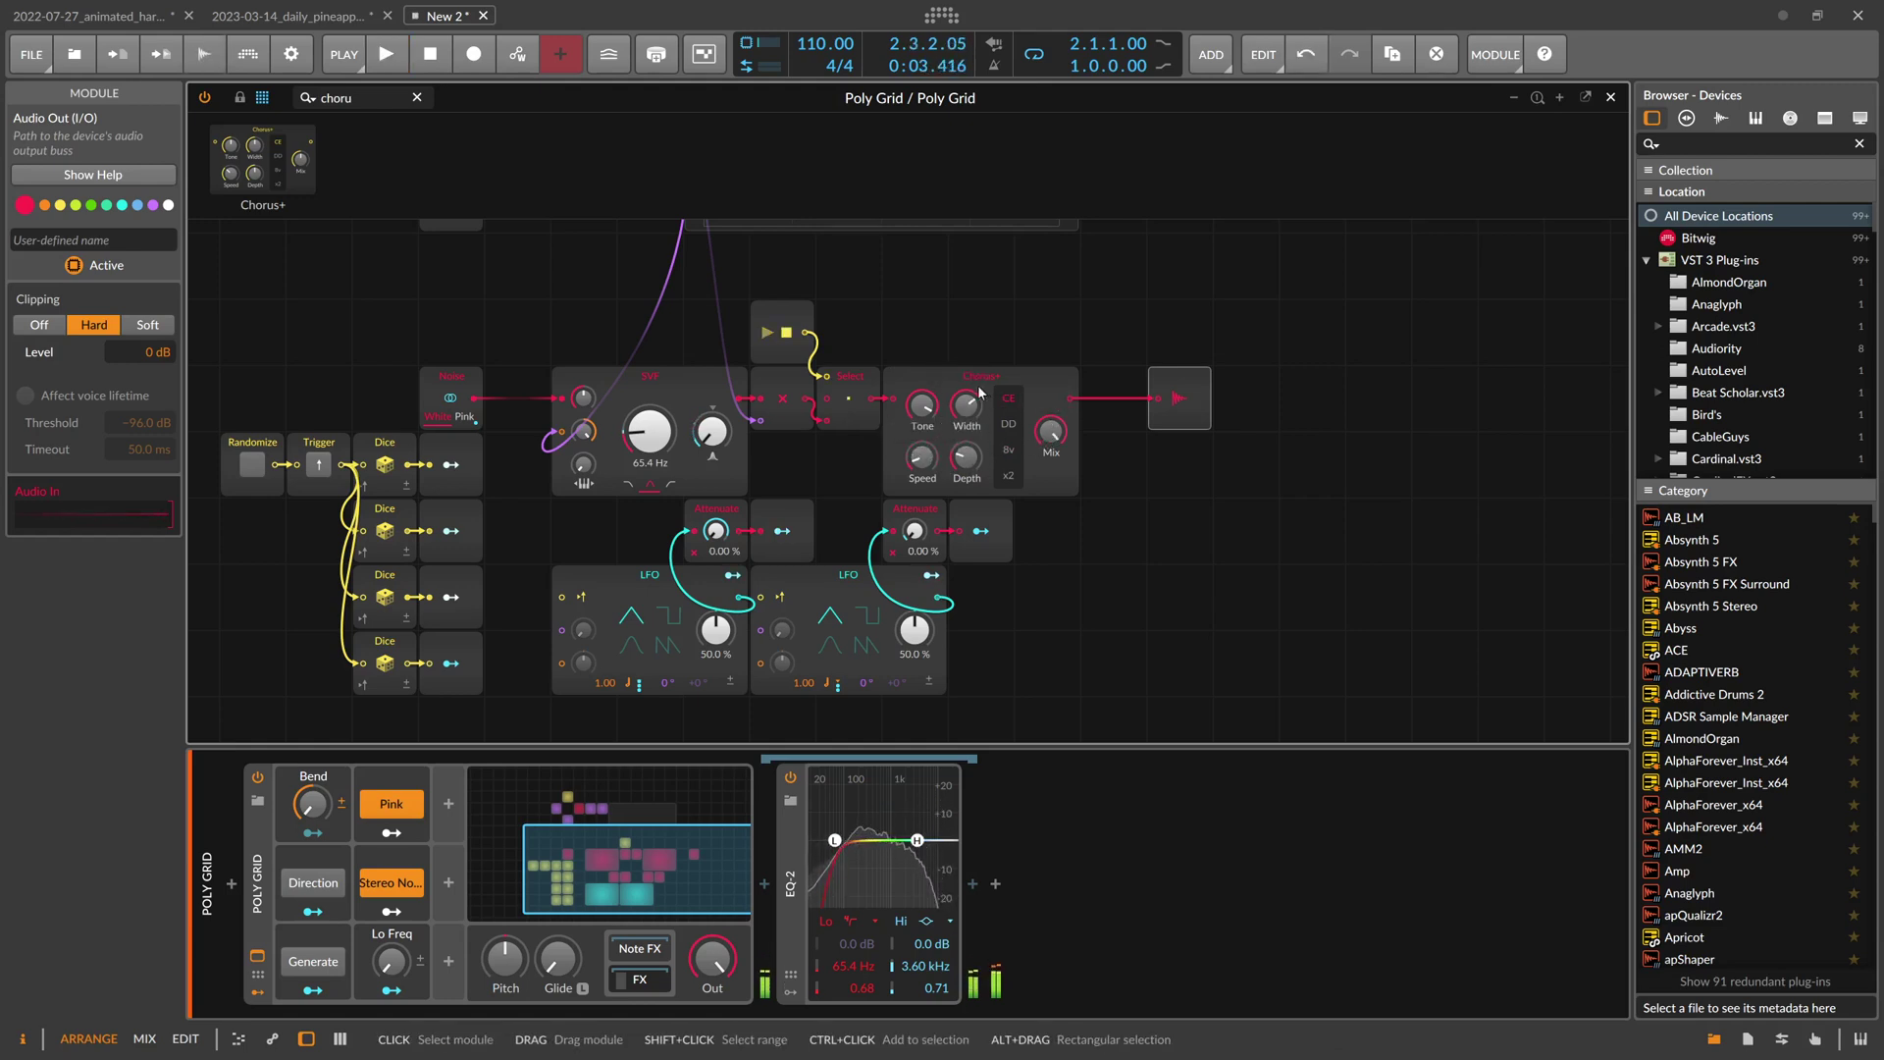
Replace the Chorus+ module with Phaser+ and adjust its Speed while auditioning the sweep
right_click(981, 388)
click(1035, 594)
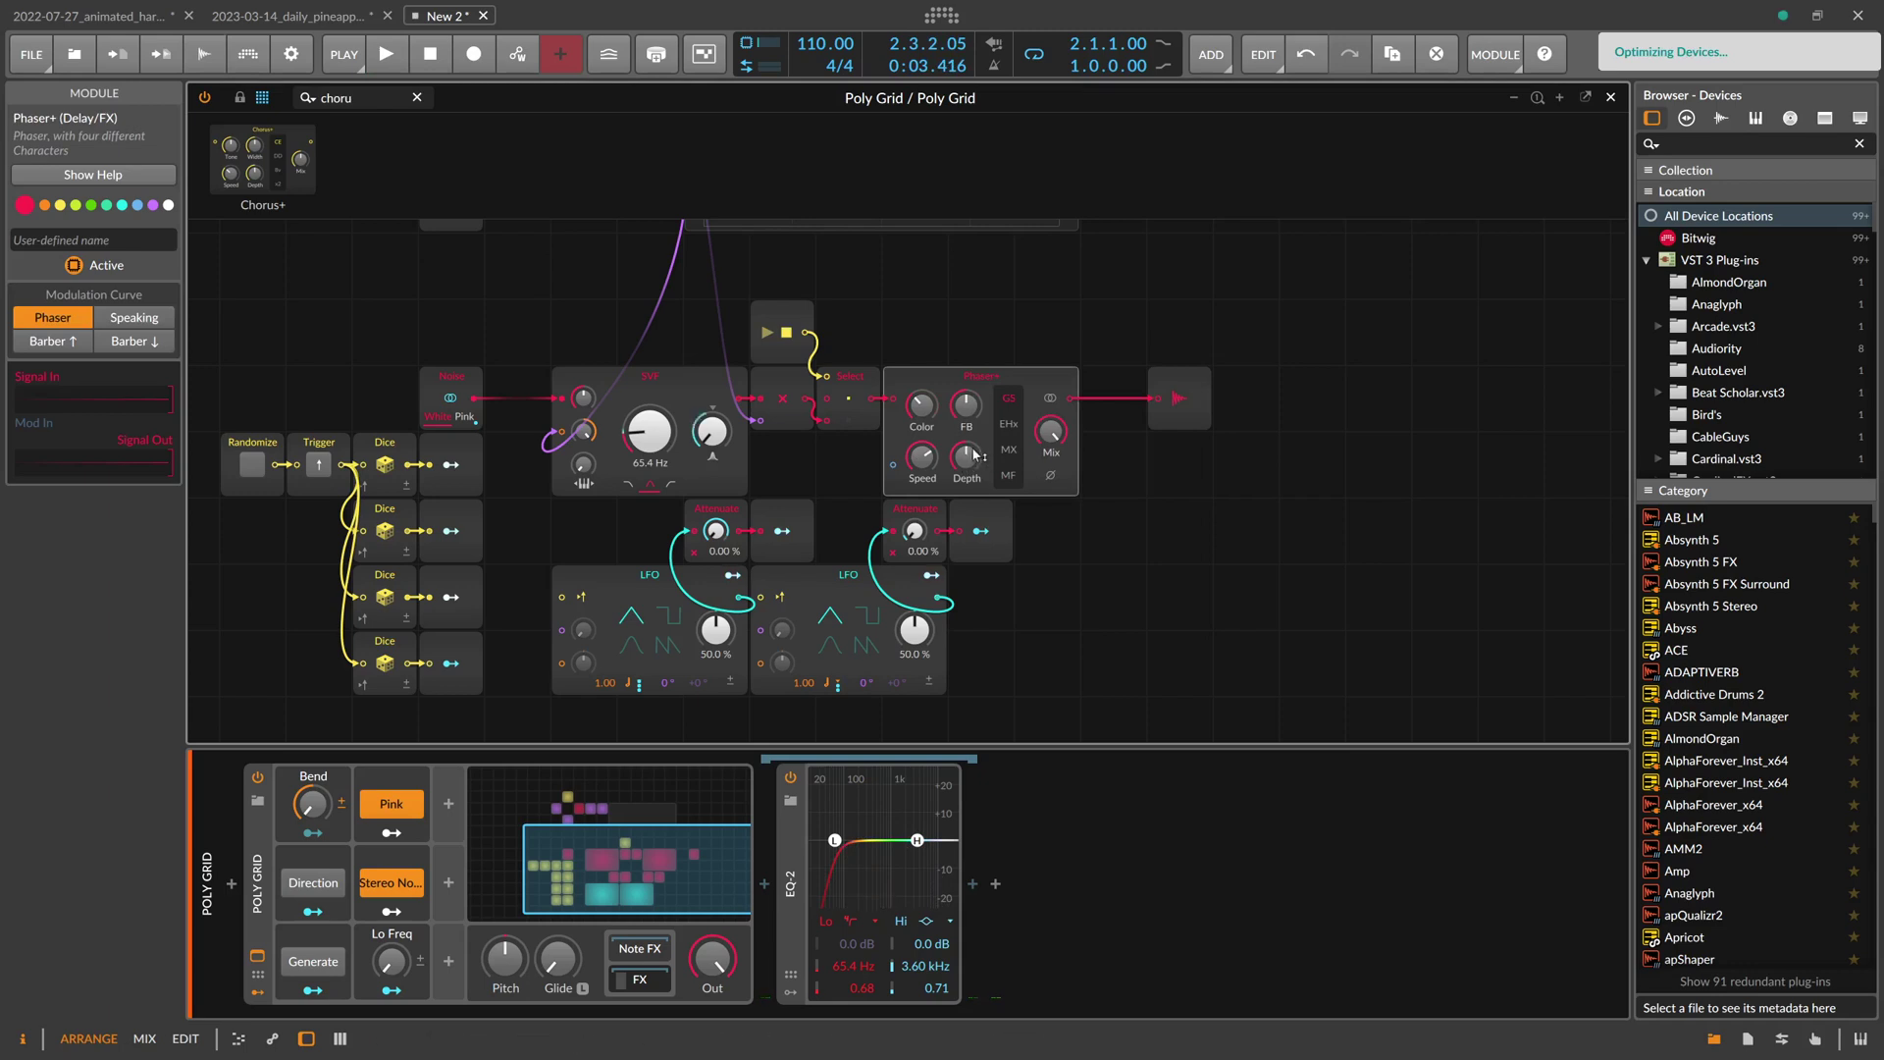
key(space)
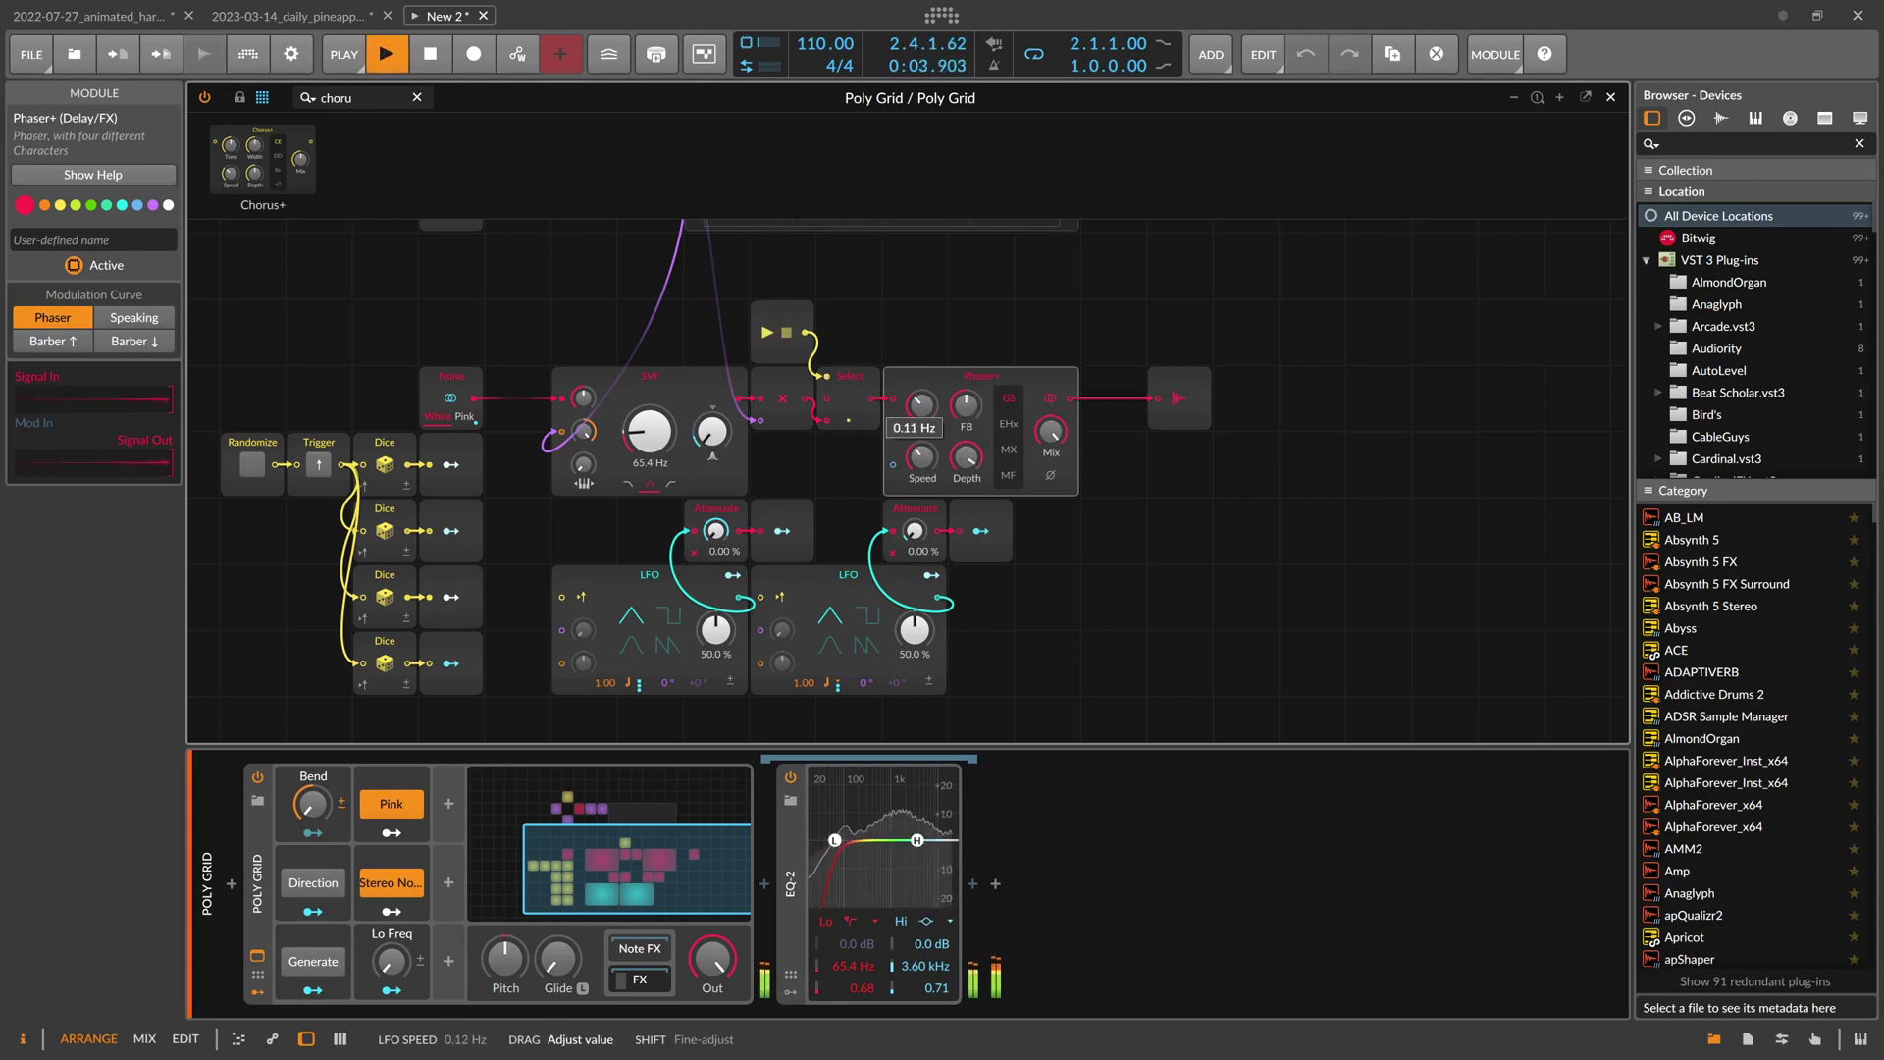
drag(921, 456, 921, 435)
key(space)
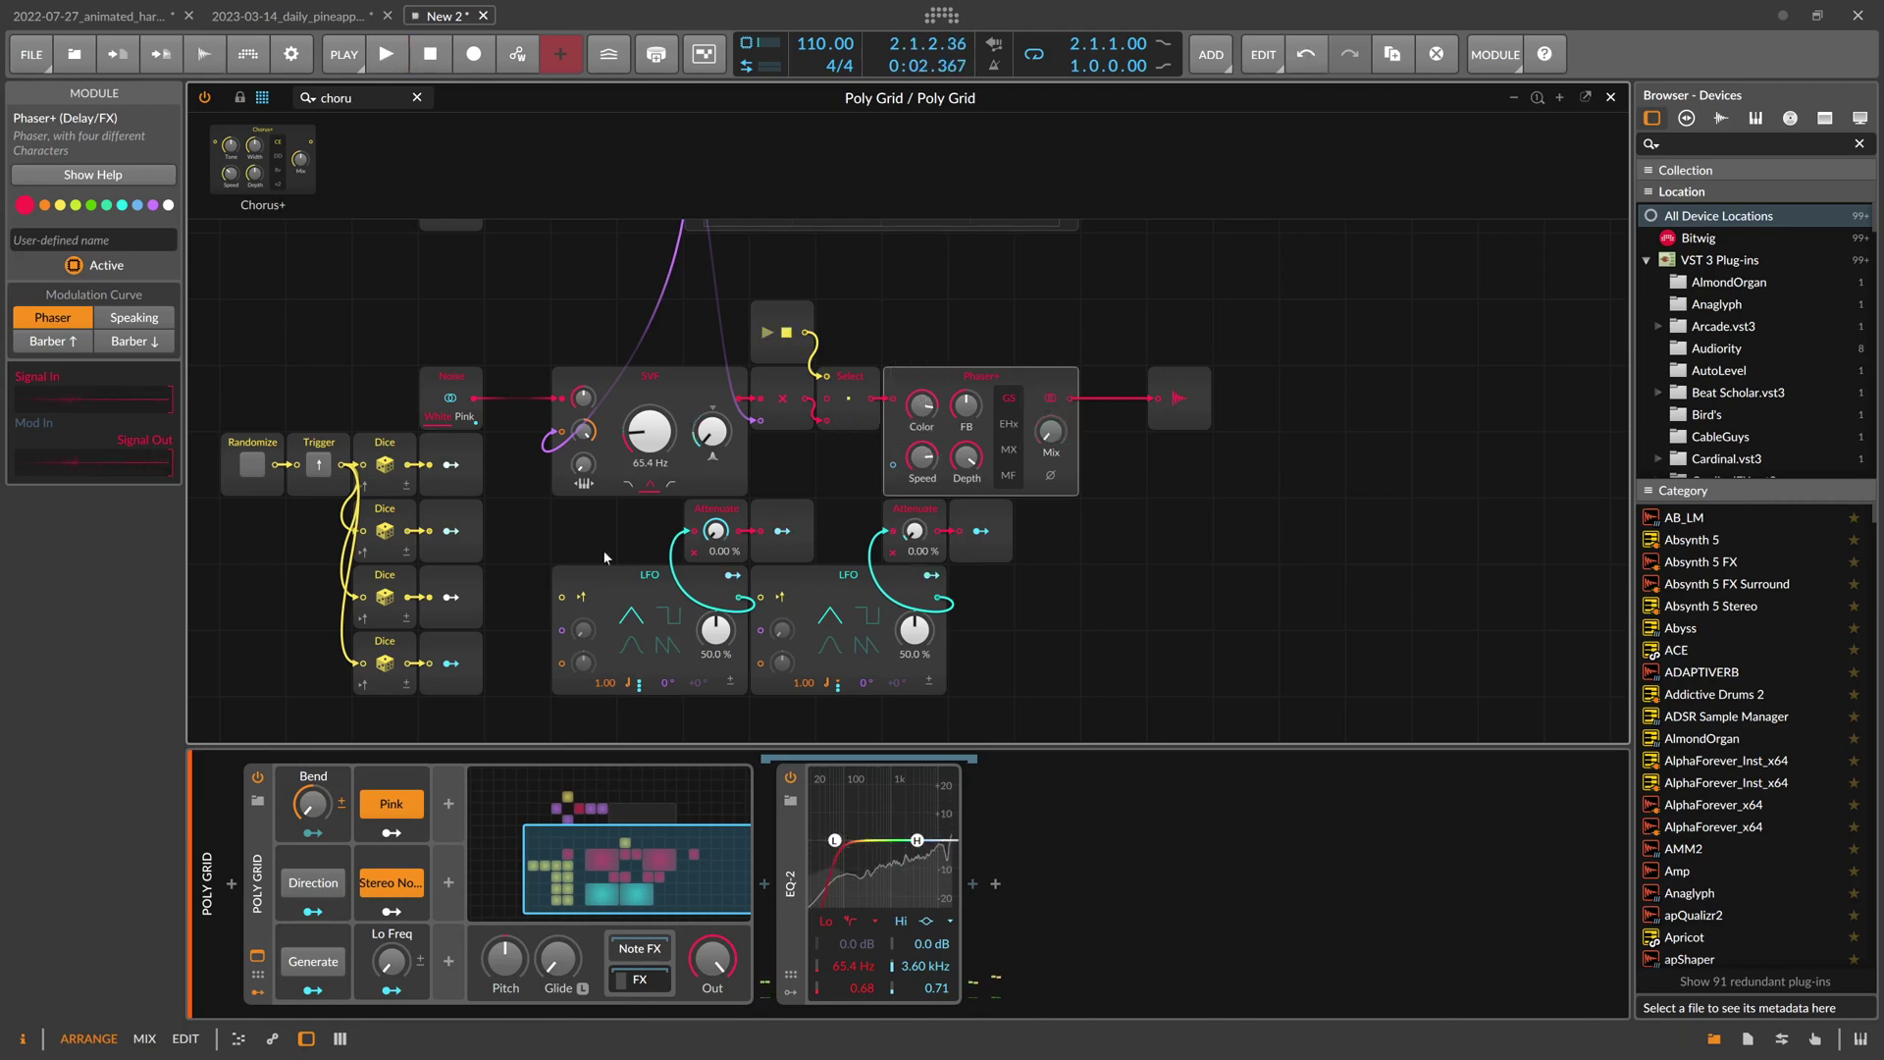
Duplicate the lowest Dice and Modulator Out pair and map the copy to the Phaser+ Mix
scroll(549, 565, down, 4)
drag(475, 588, 363, 461)
key(ctrl+d)
scroll(1100, 450, up, 3)
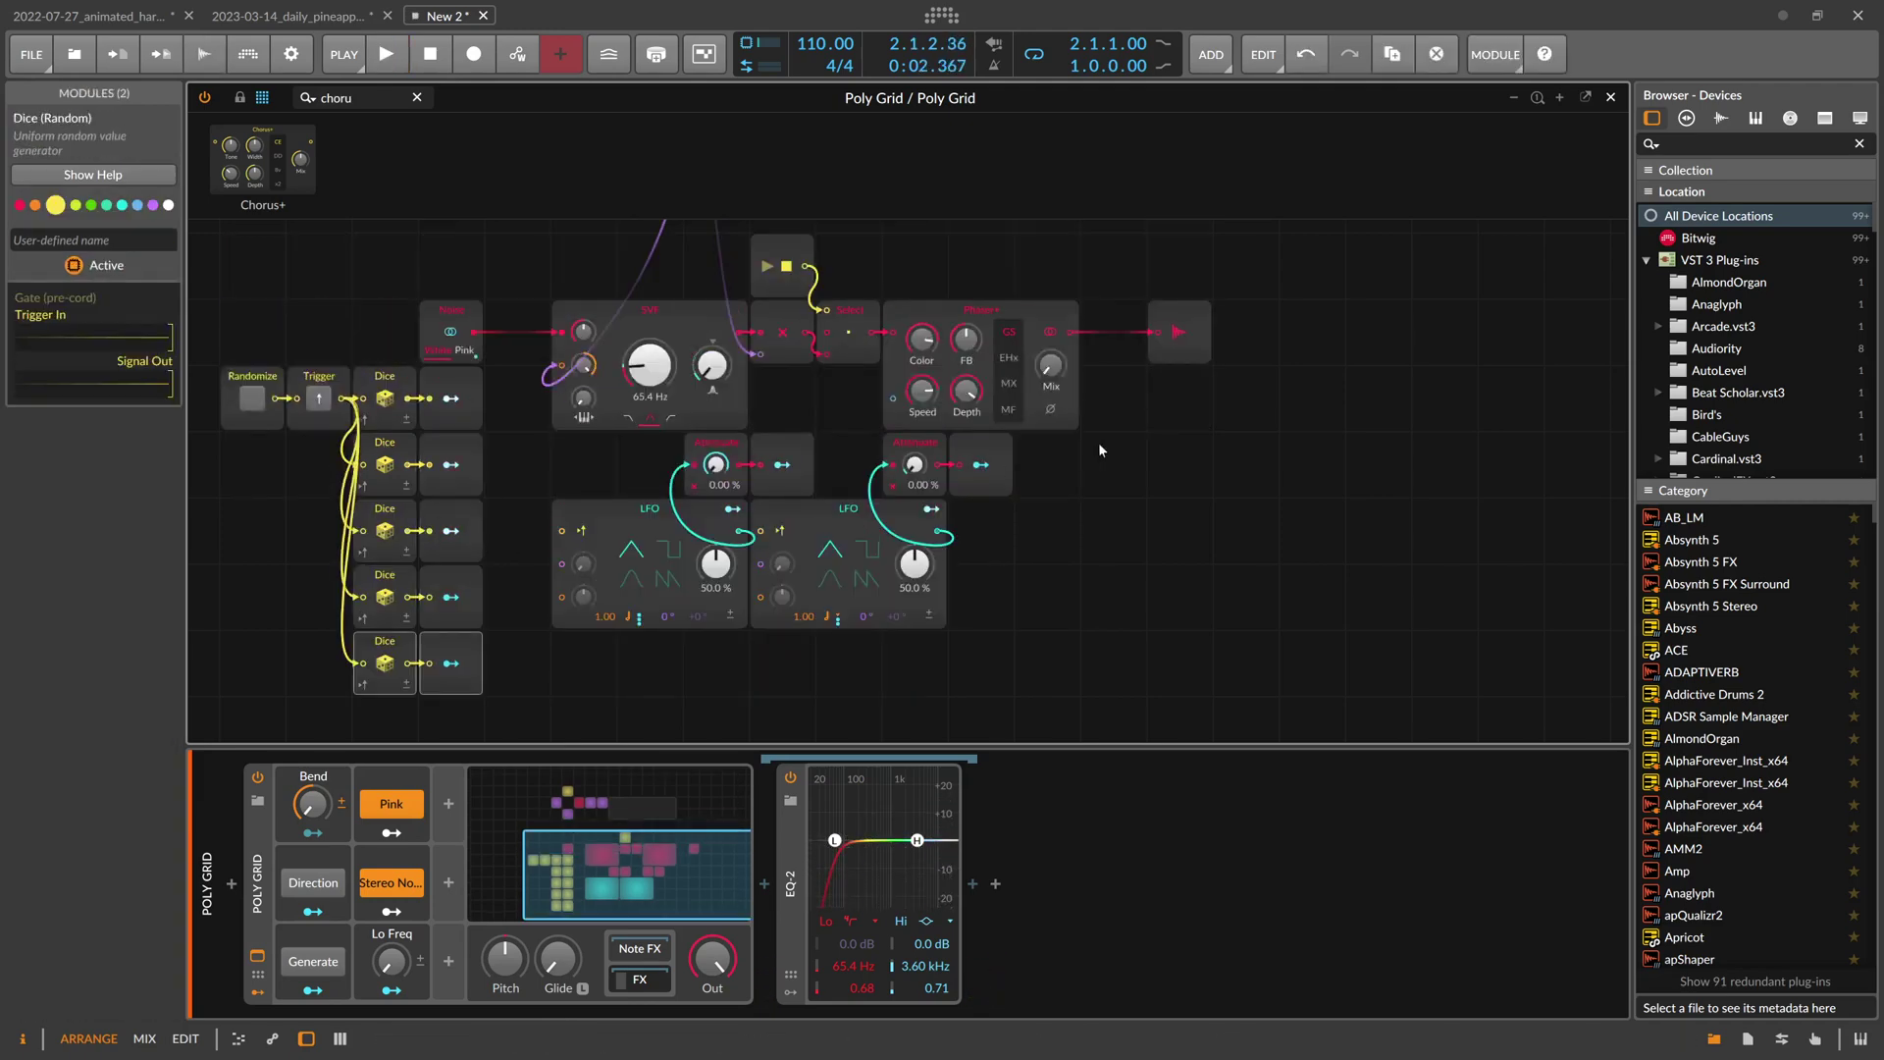
click(451, 664)
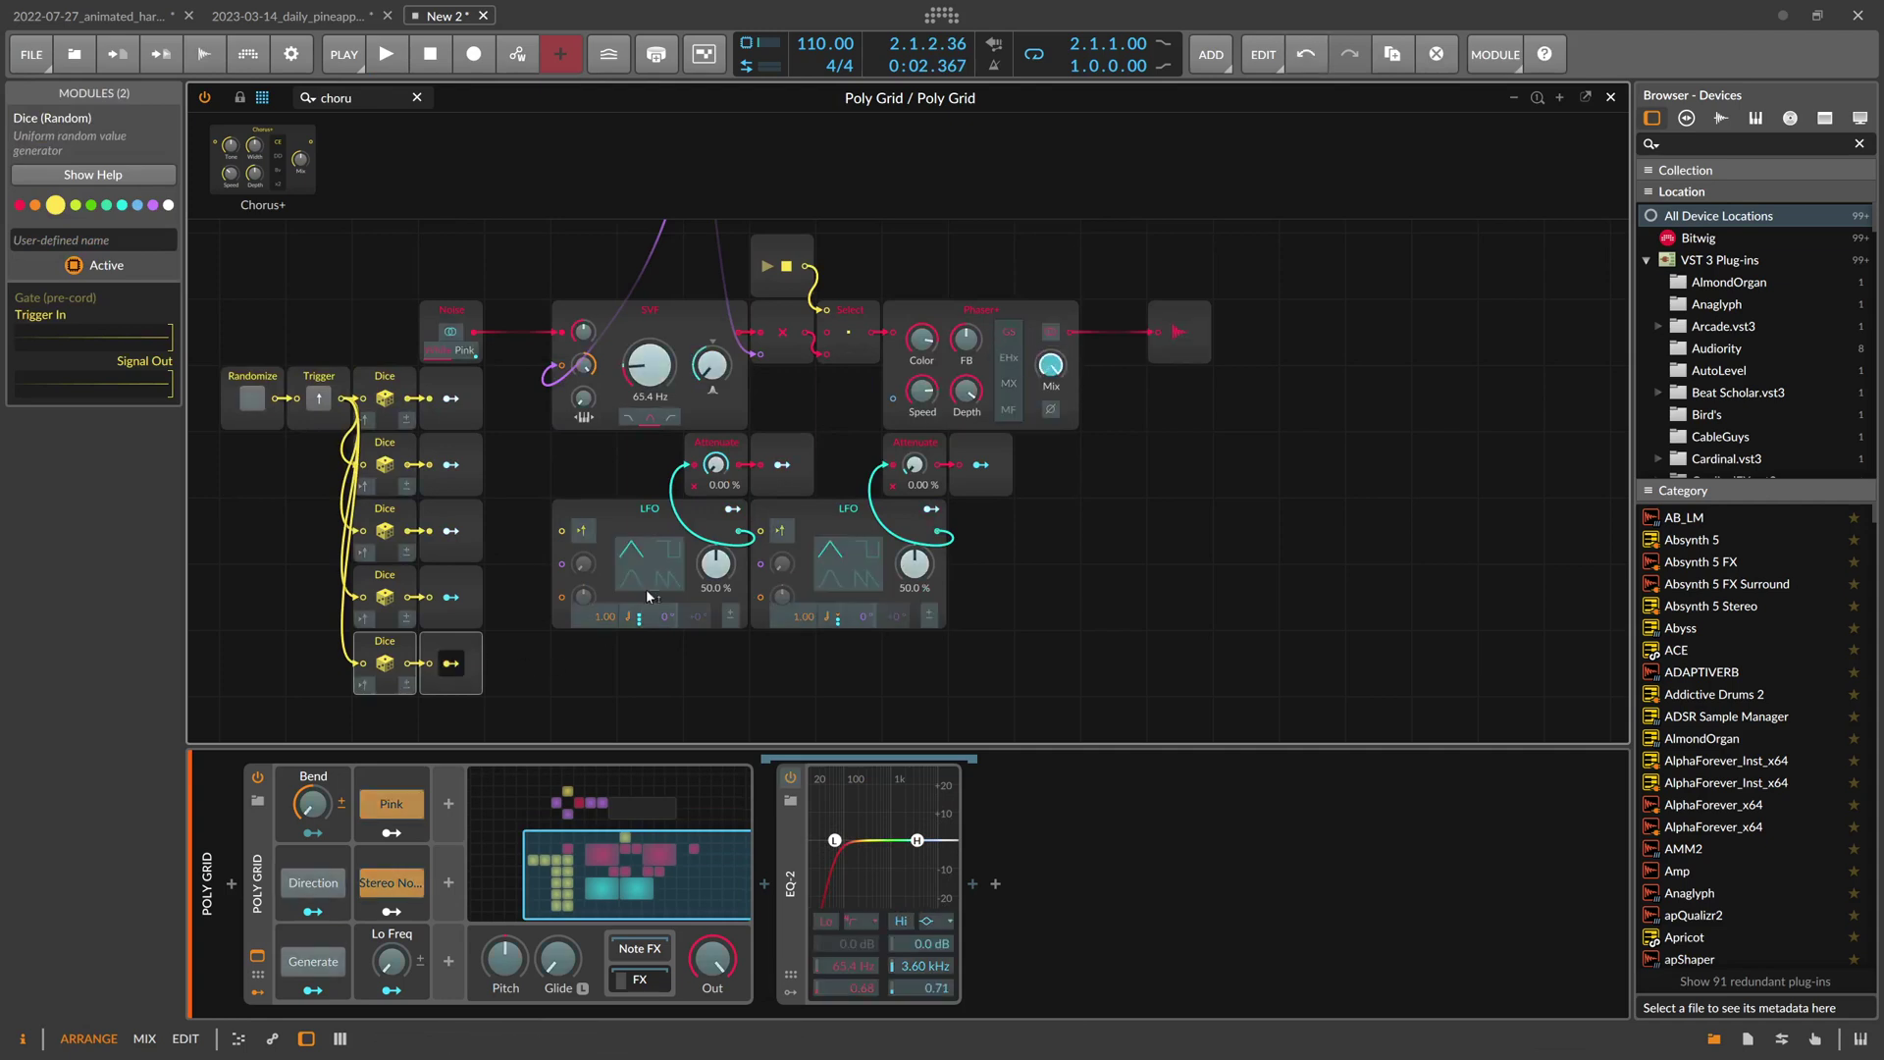
click(508, 660)
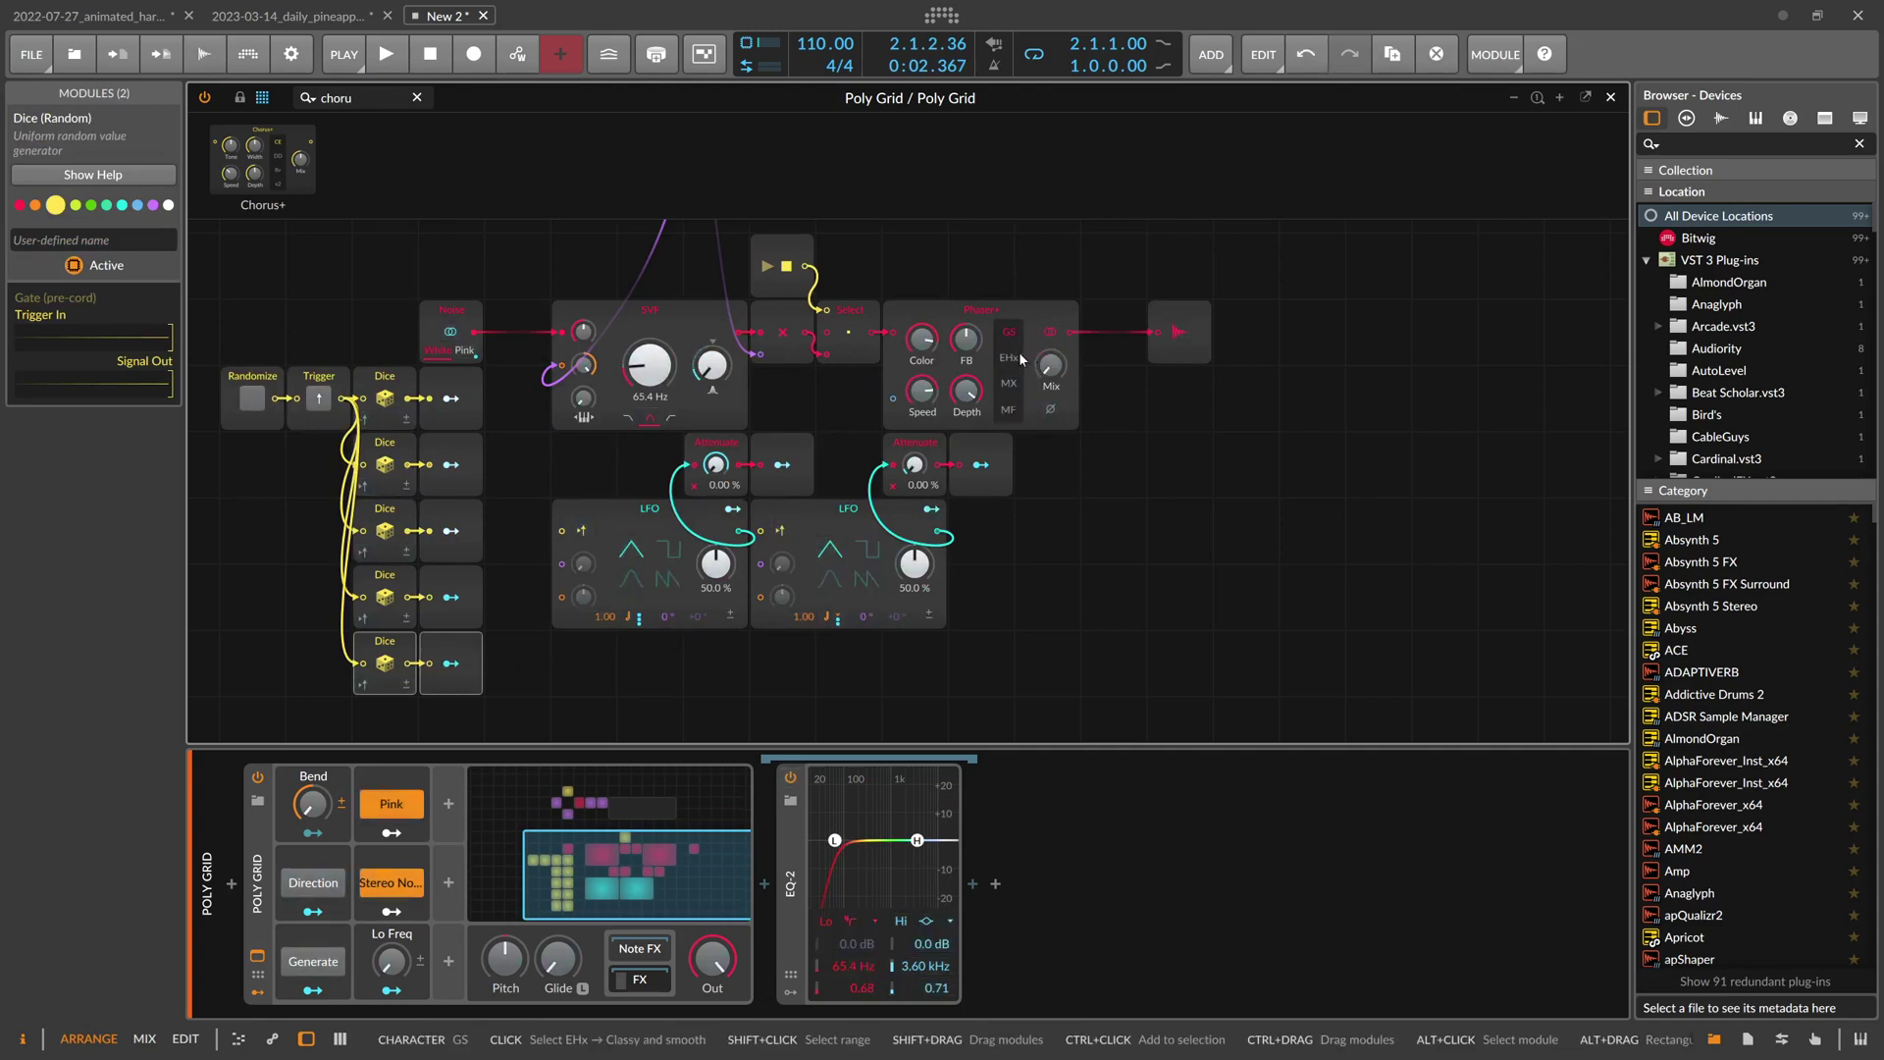
Duplicate the lowest Dice and Modulator Out pair again and map it to the Phaser+ Speed with an amount of about ×1.288
drag(520, 709, 392, 646)
drag(391, 646, 392, 712)
click(451, 726)
drag(922, 390, 922, 373)
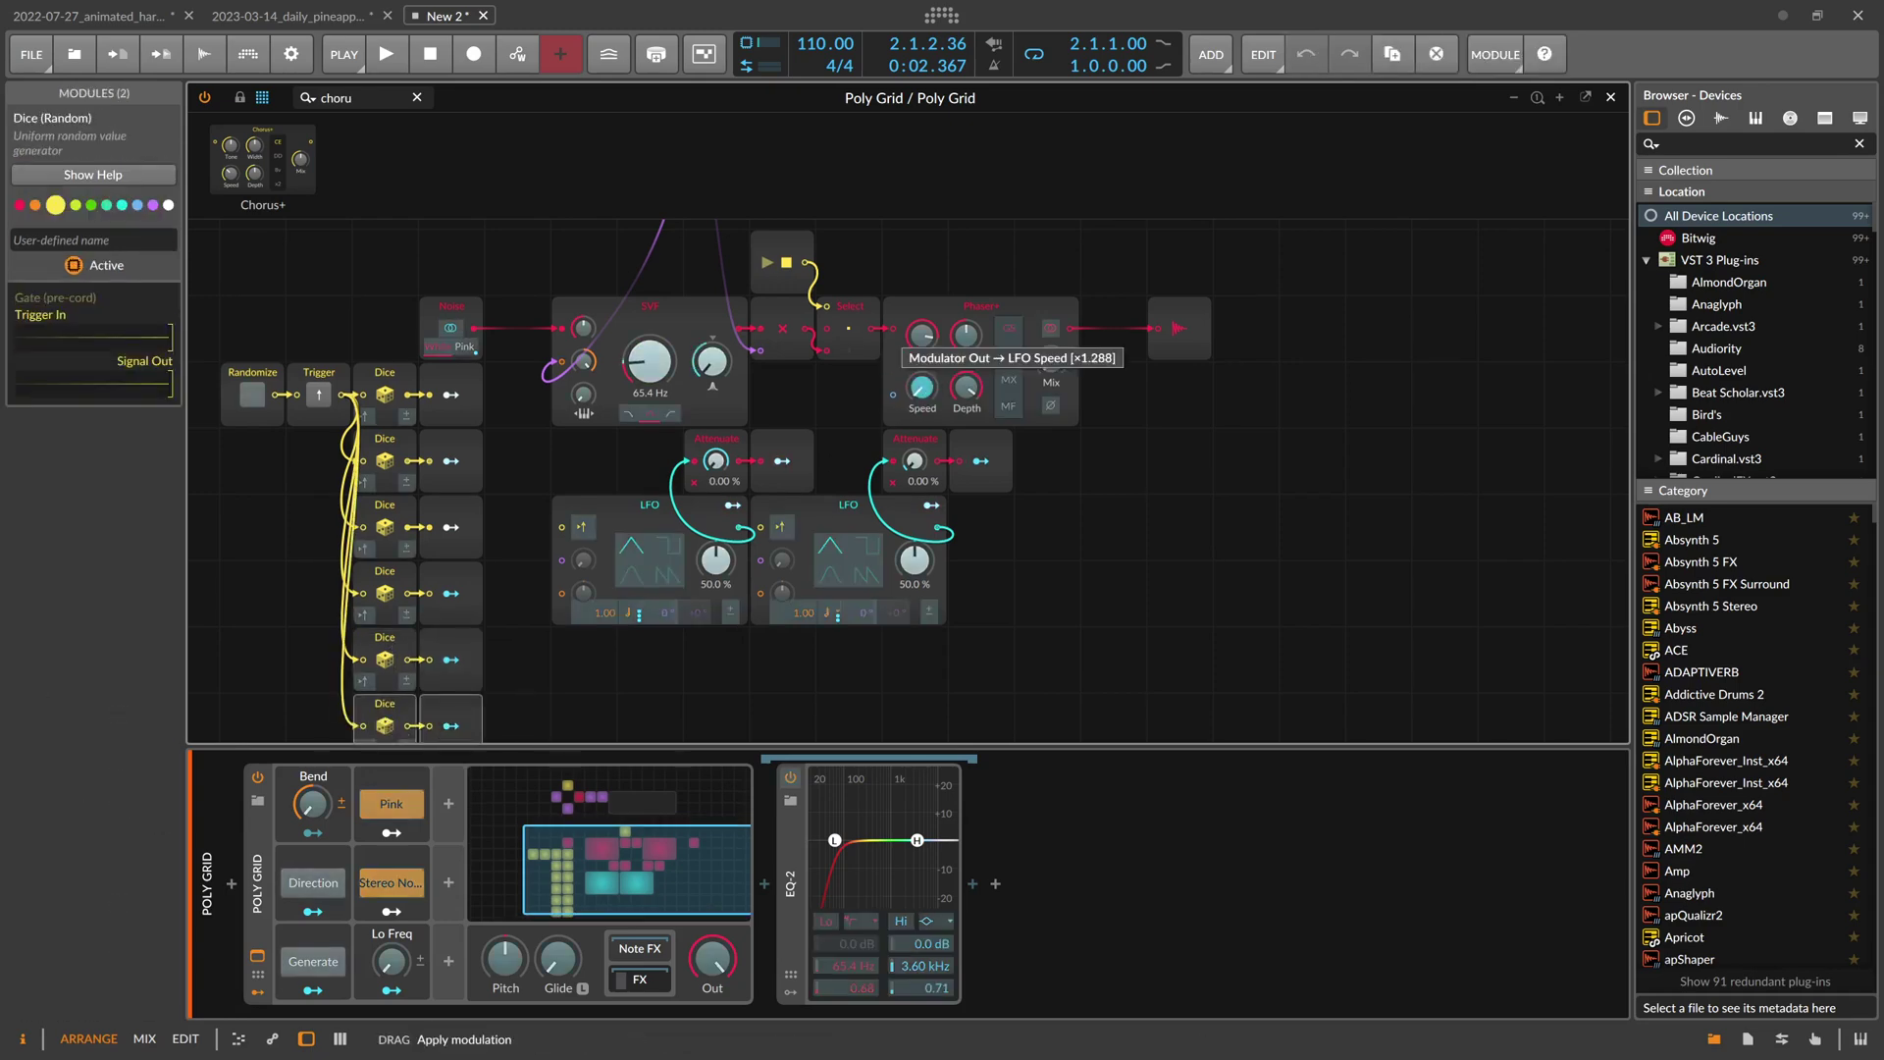
Add another duplicate of the Dice and Modulator Out pair below the column and map it to the Phaser+ Depth
scroll(987, 397, down, 3)
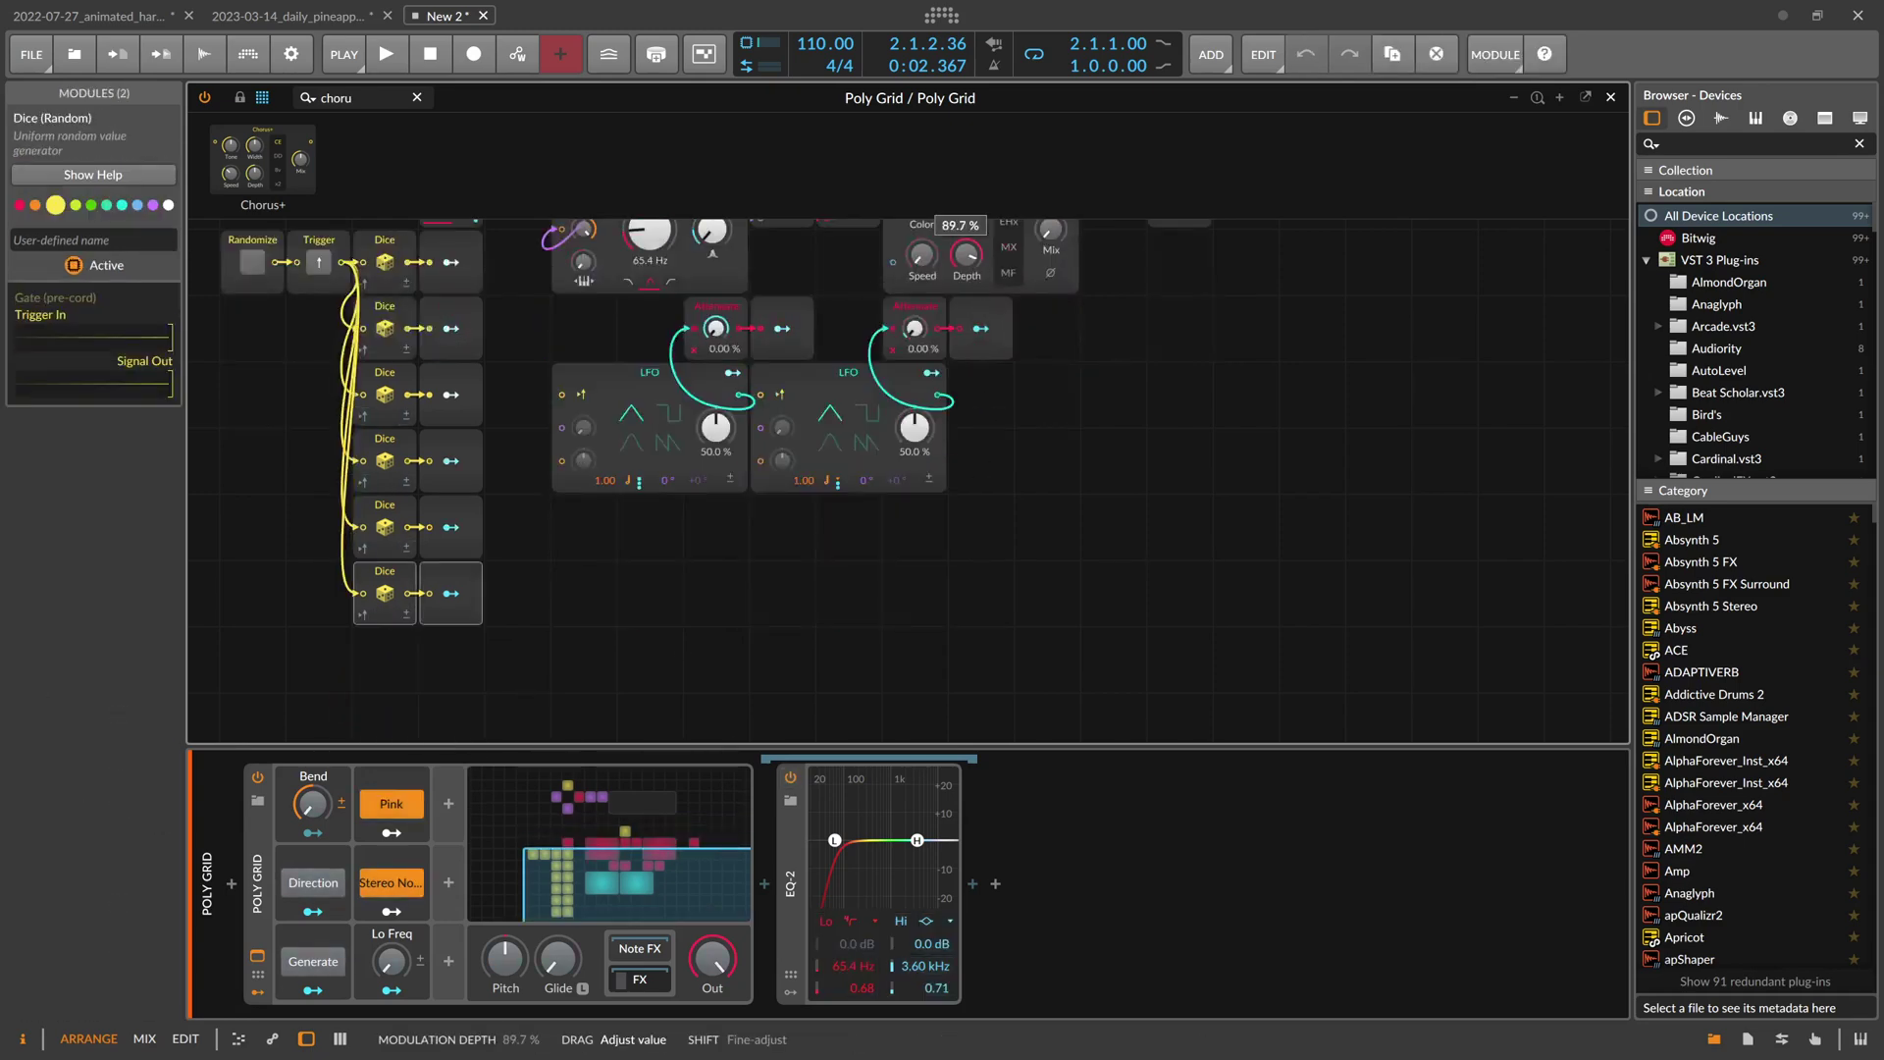
key(ctrl+d)
scroll(885, 429, up, 3)
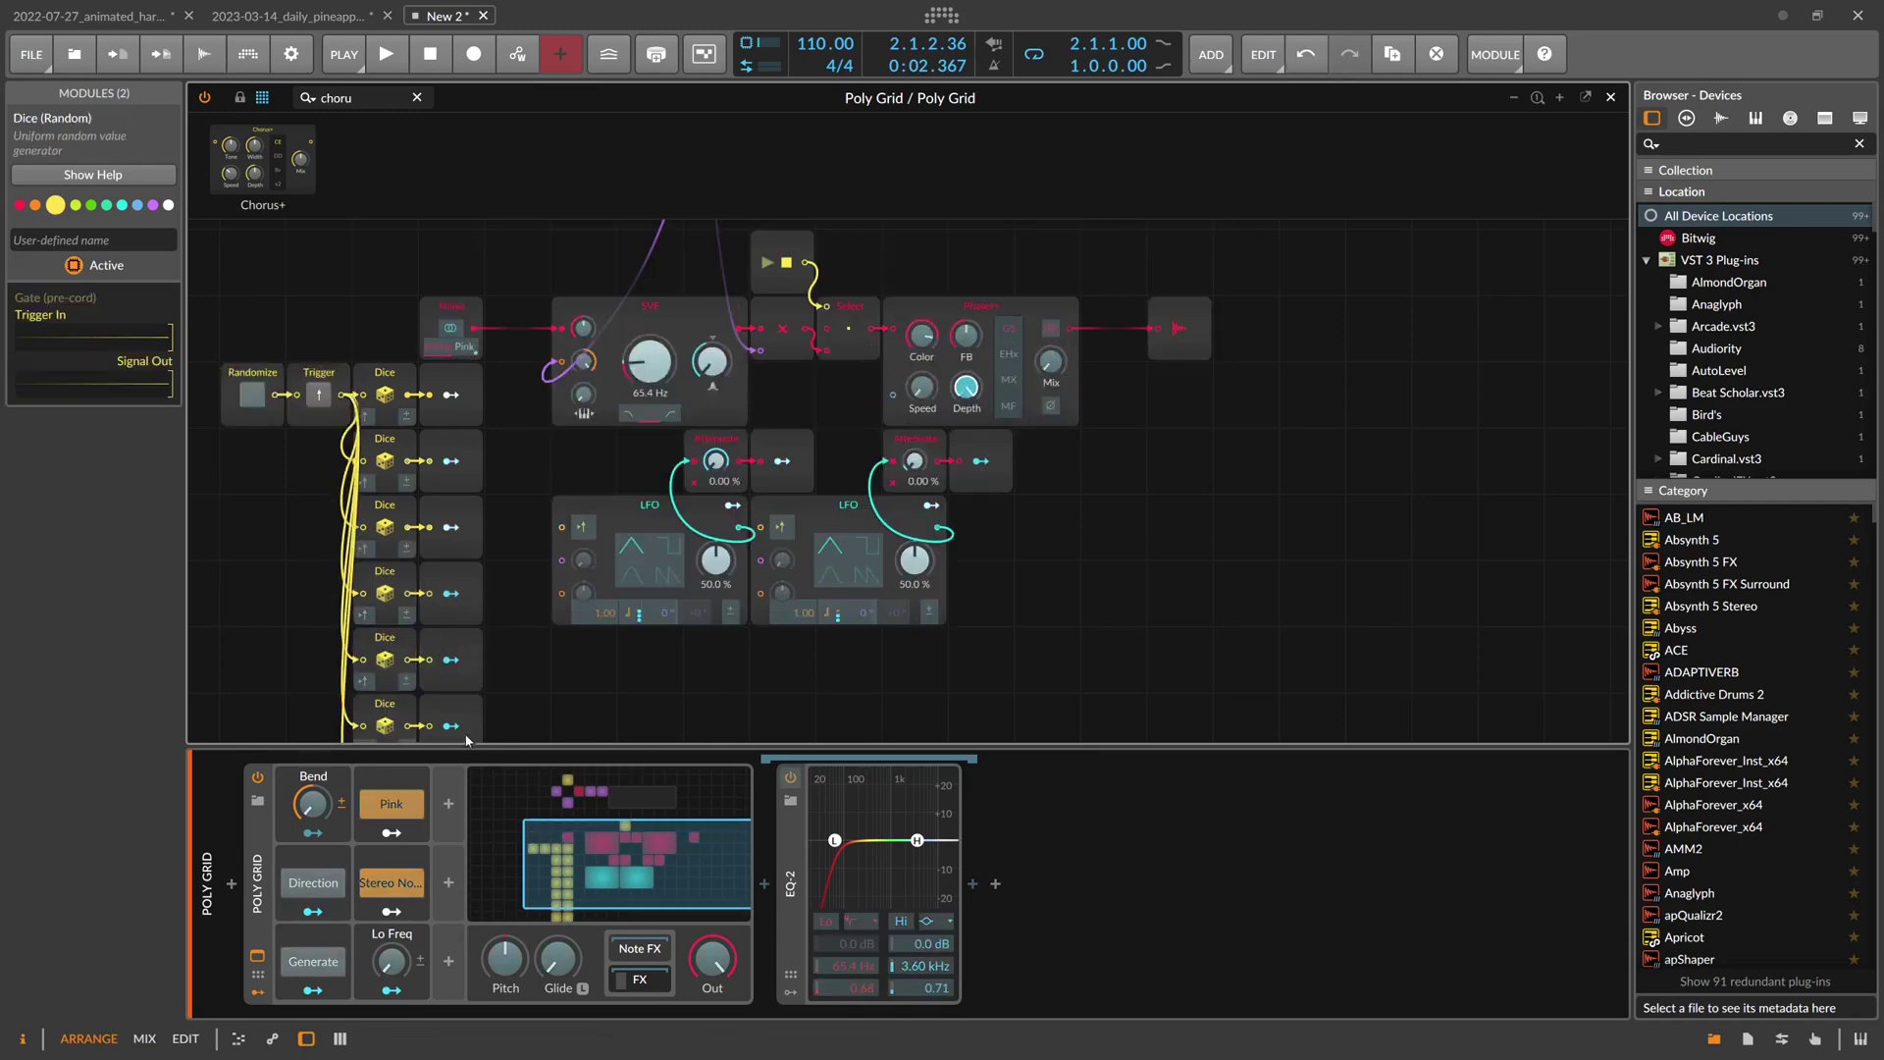
Add one more Dice and Modulator Out duplicate and map it to the Phaser+ Color with an amount of 100 %
scroll(481, 726, down, 3)
scroll(815, 554, up, 5)
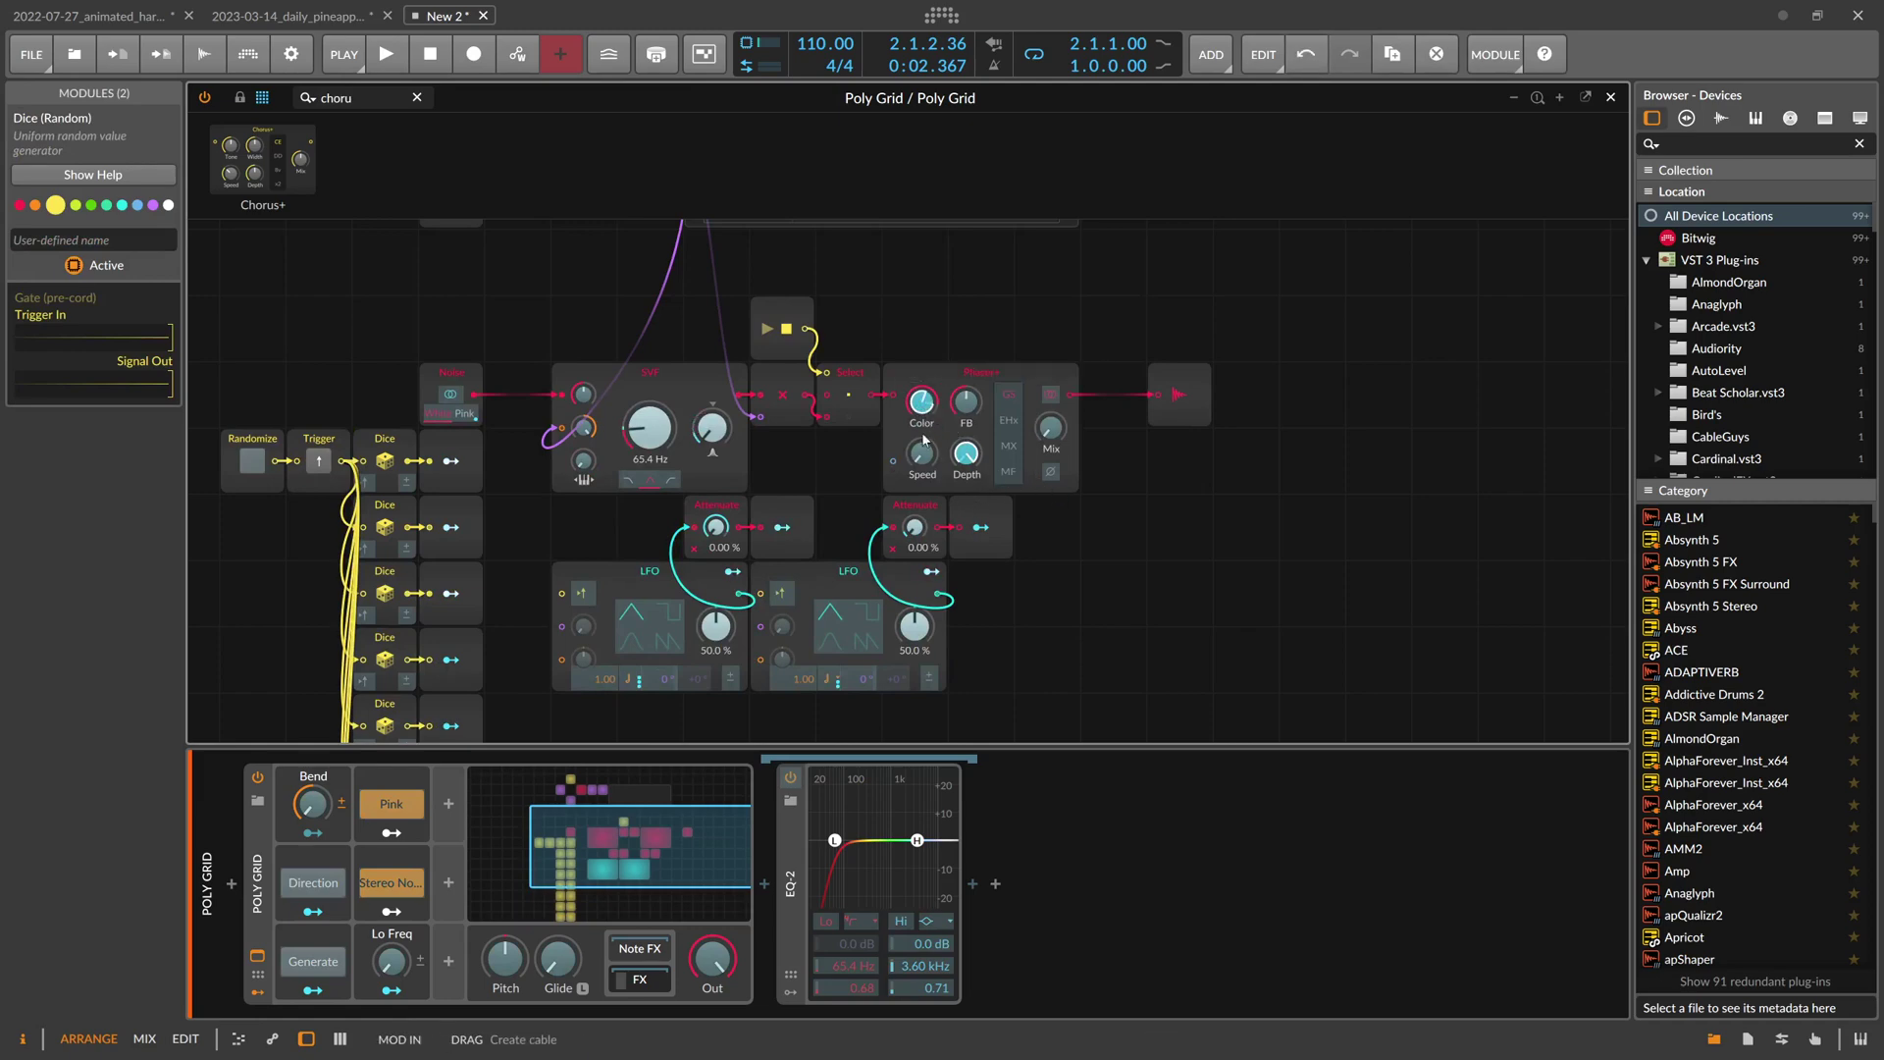
scroll(922, 404, down, 6)
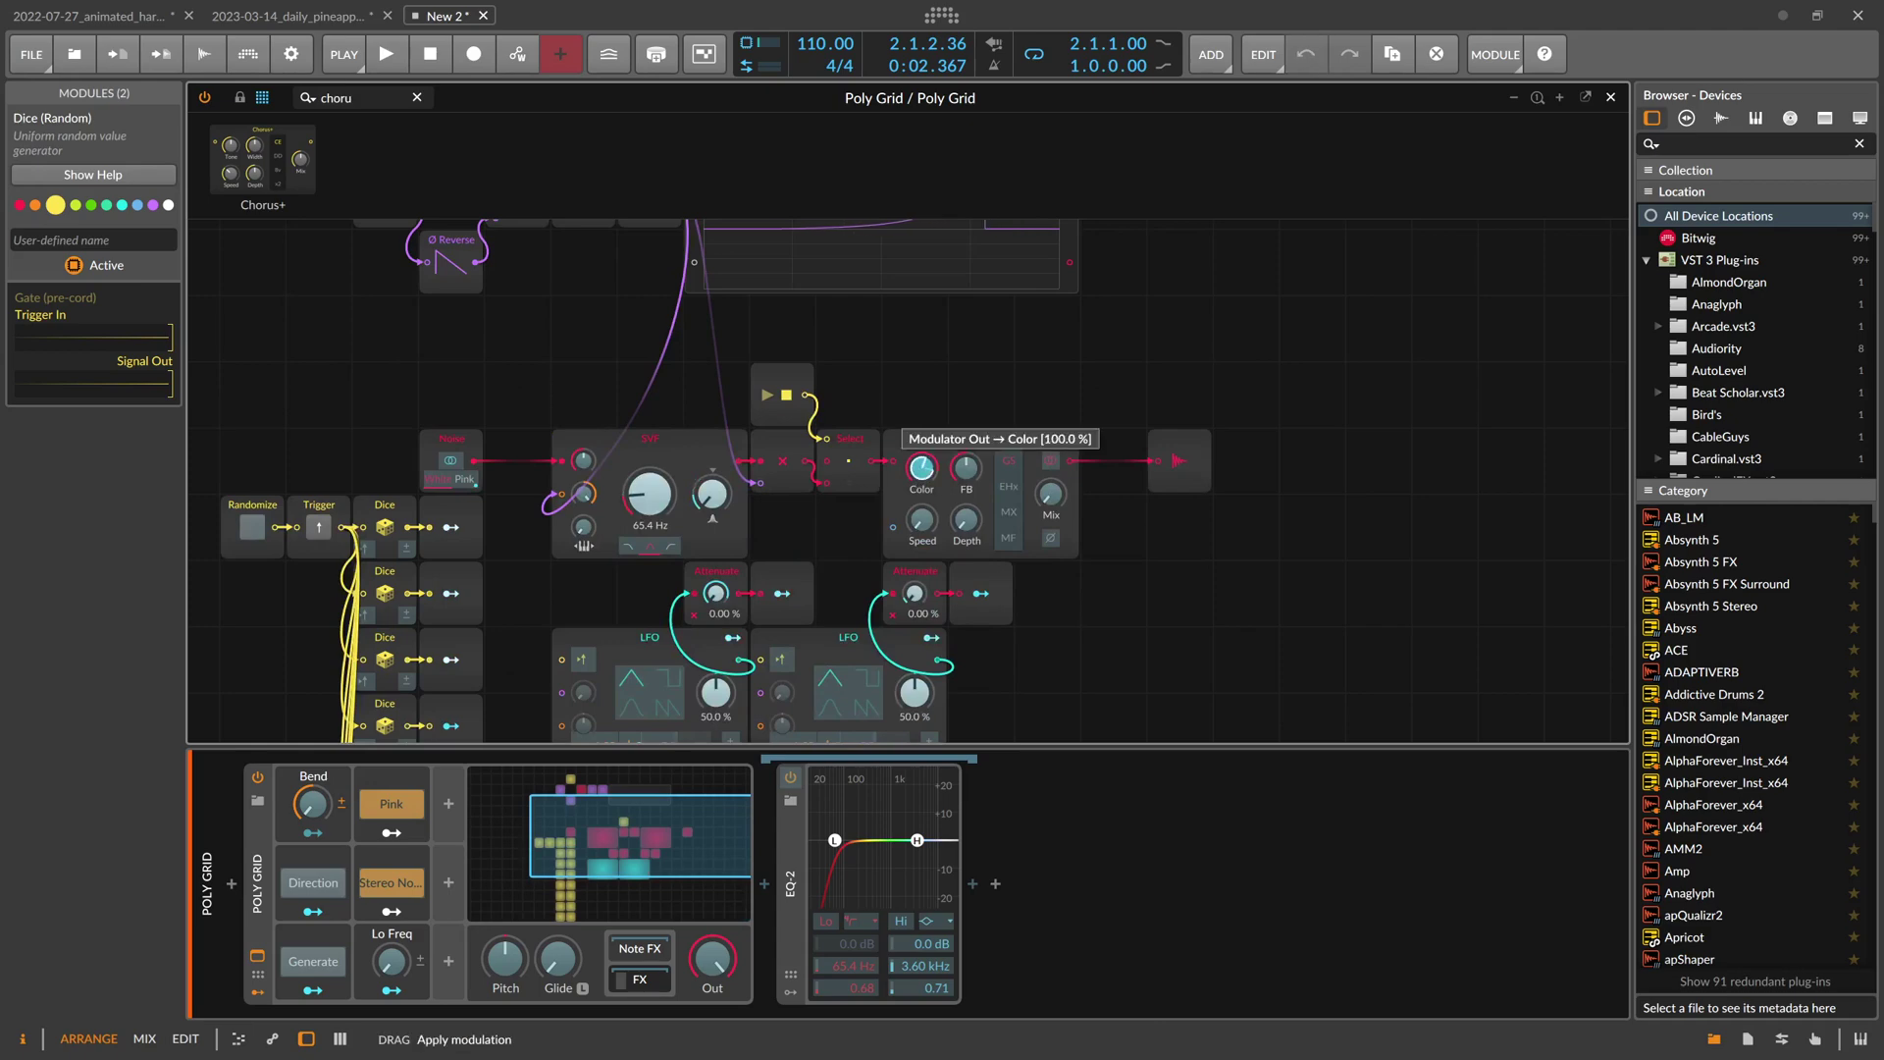
scroll(858, 452, down, 1)
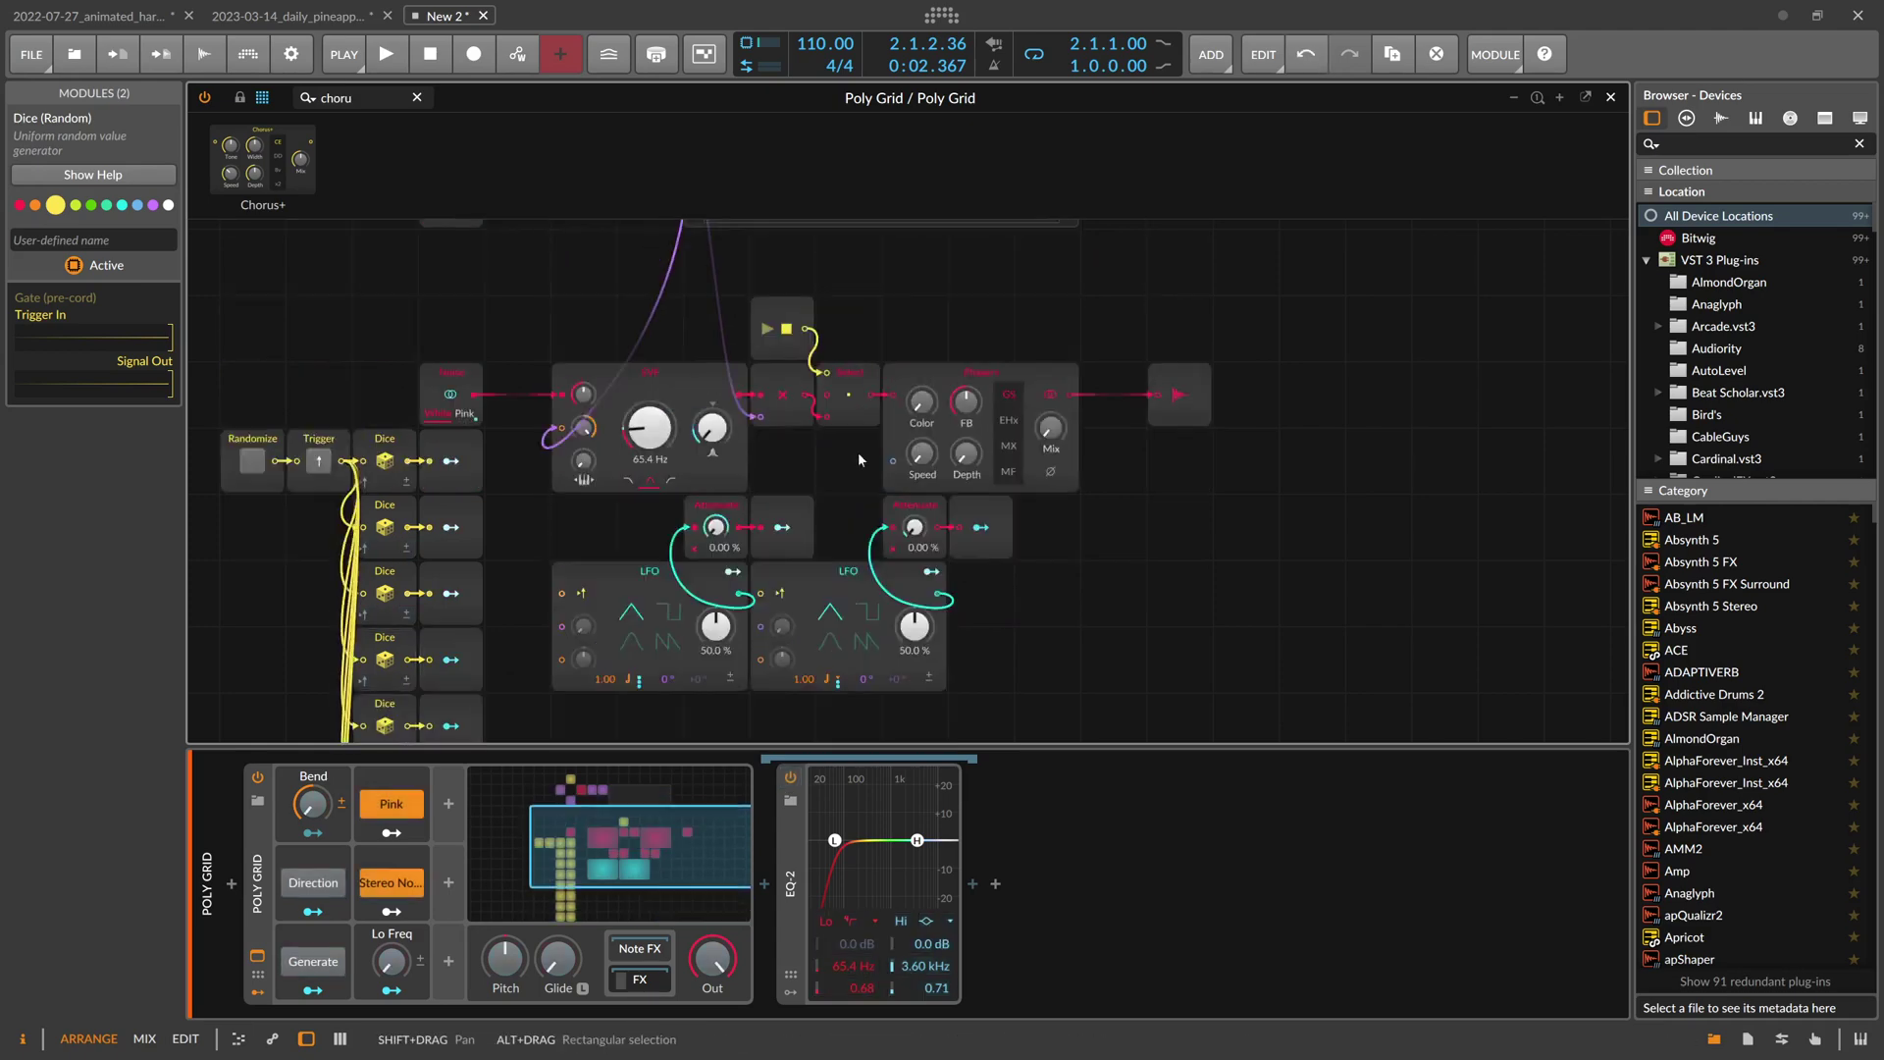
scroll(844, 490, up, 1)
scroll(828, 514, down, 4)
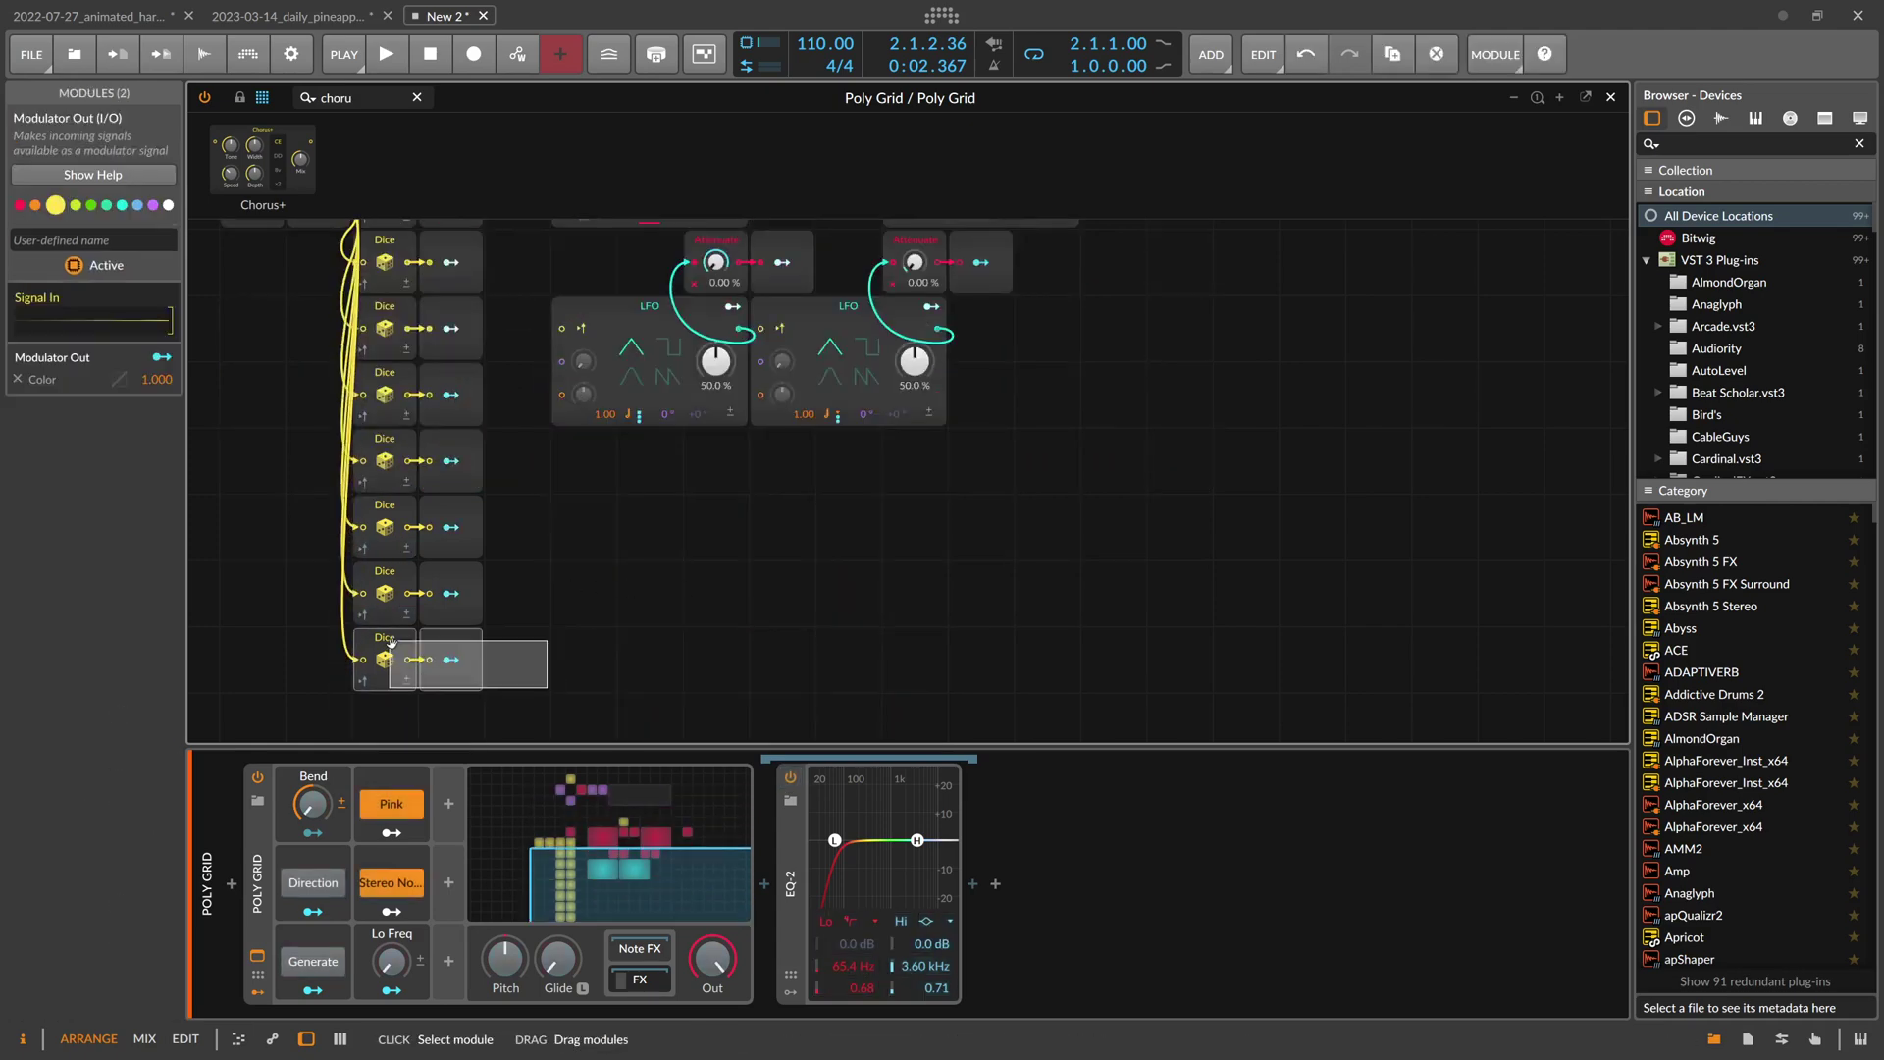
Duplicate the lowest Dice and Modulator Out pair twice, mapping one copy to the Phaser+ feedback and the other to its mode selector
scroll(961, 461, up, 4)
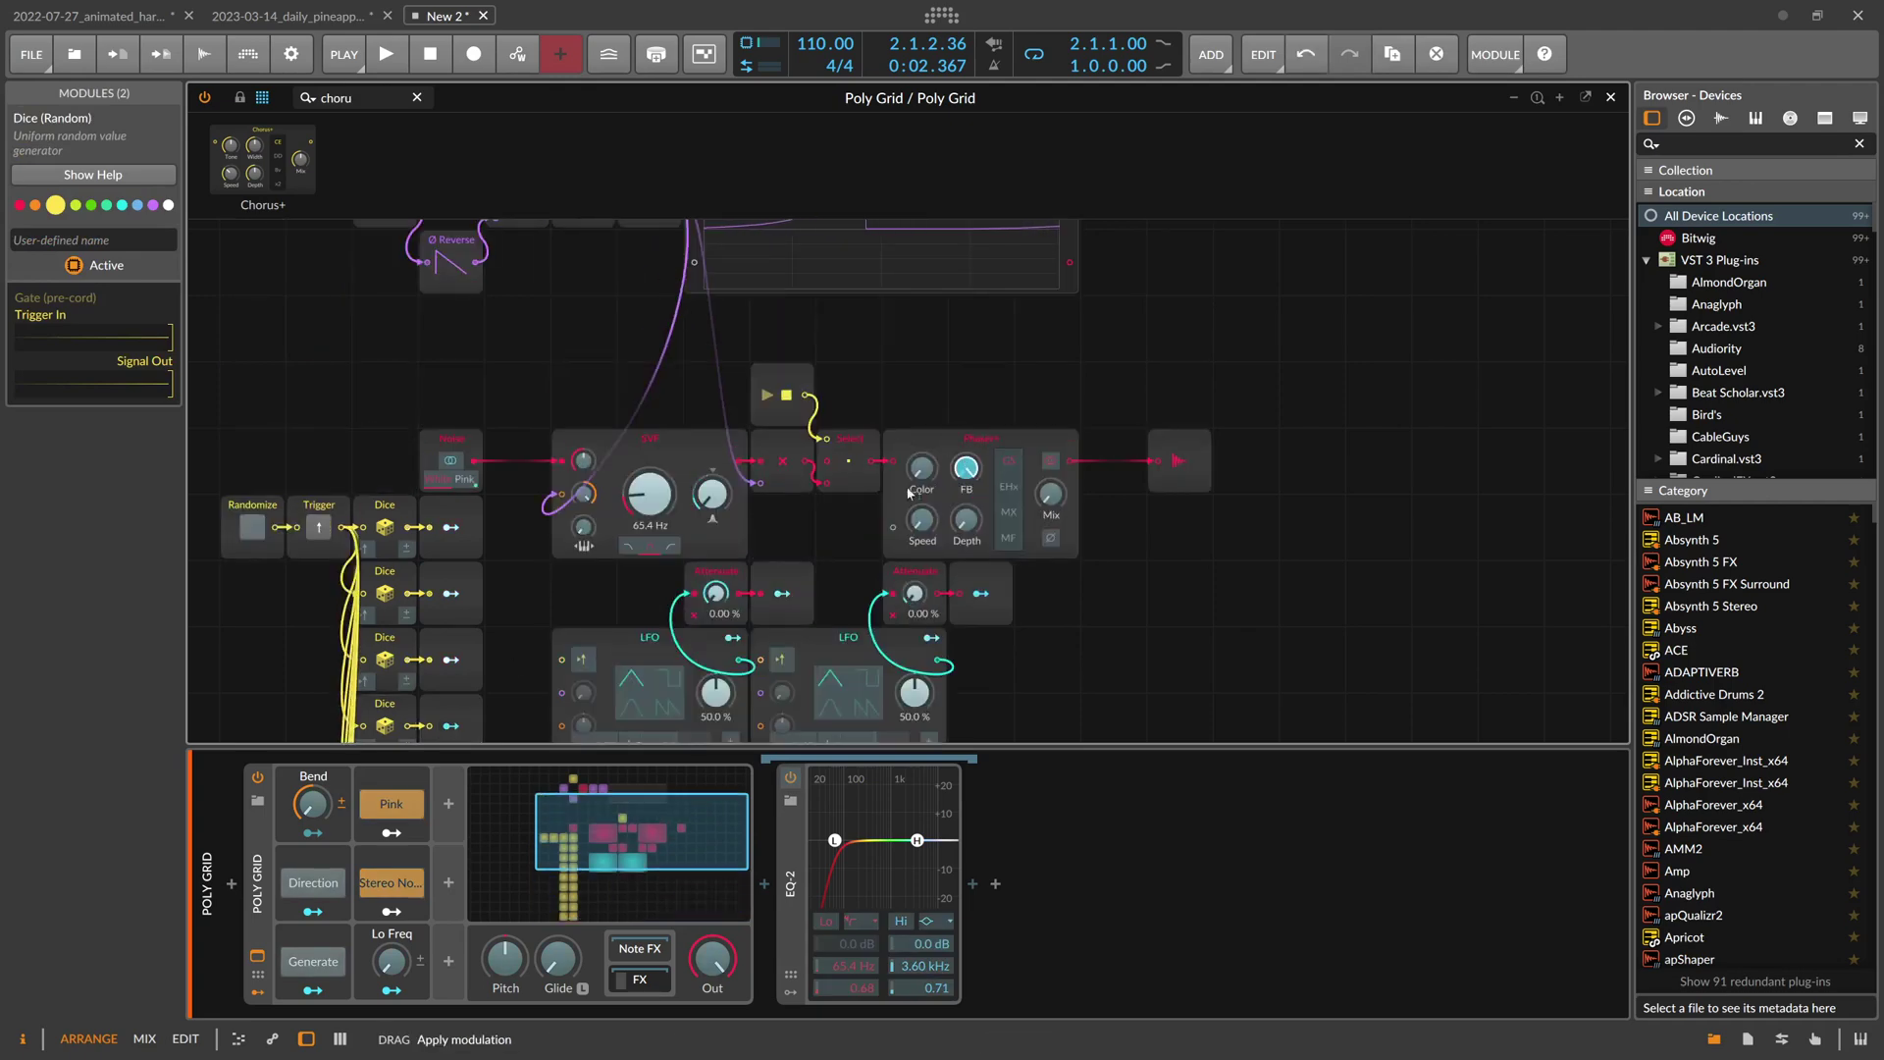
scroll(486, 697, down, 5)
click(390, 643)
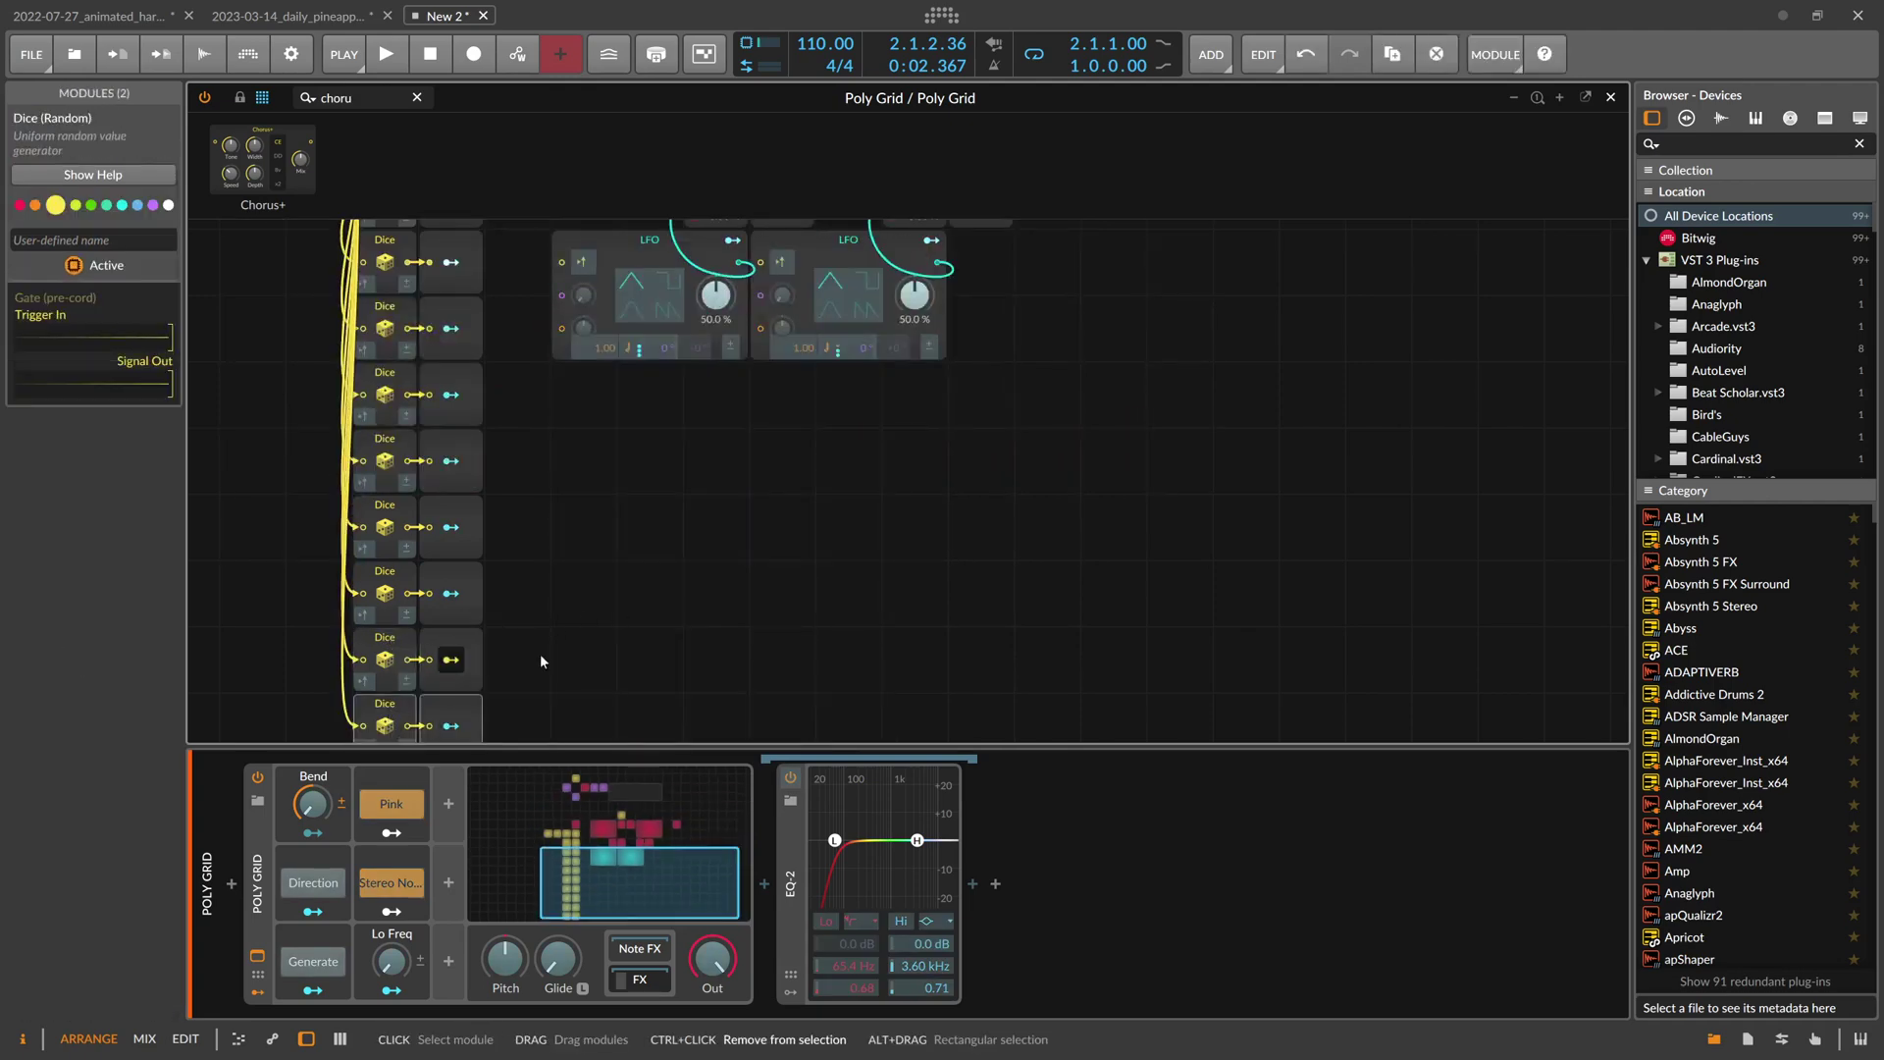
scroll(540, 653, up, 3)
scroll(978, 374, down, 5)
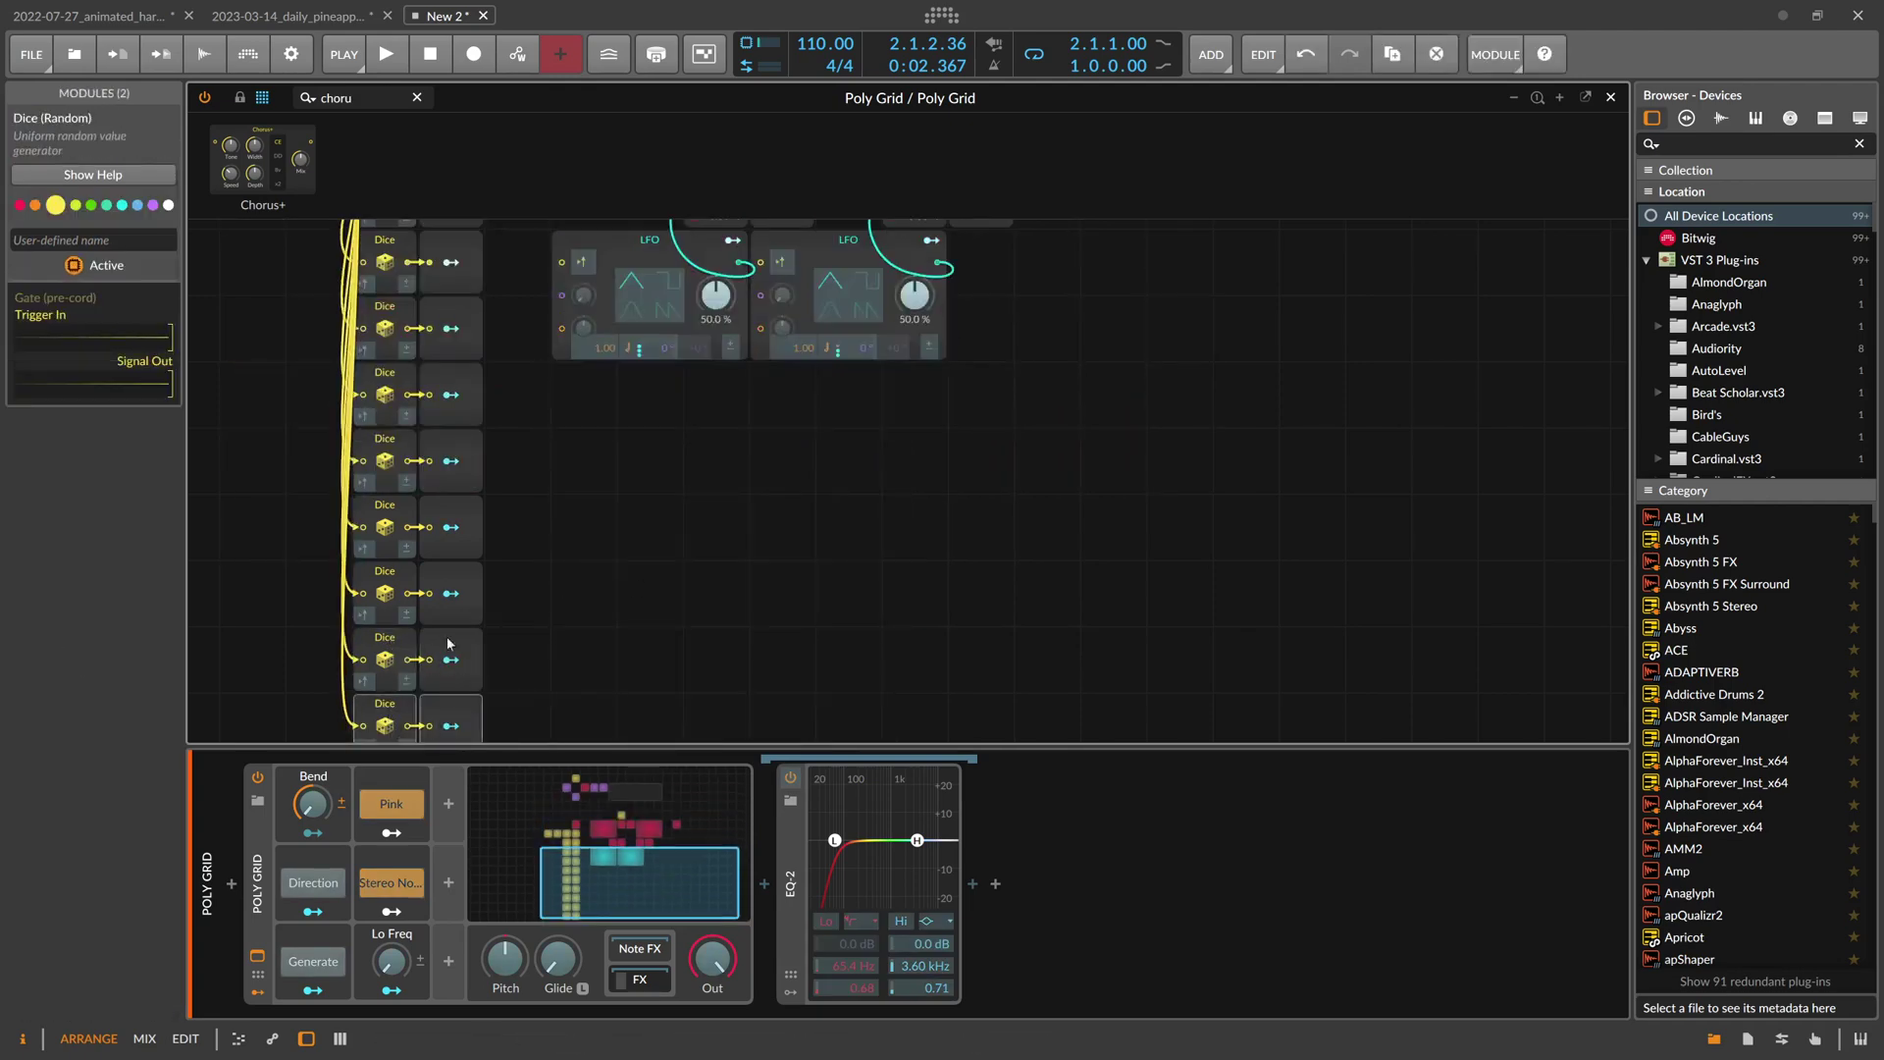
scroll(920, 375, up, 6)
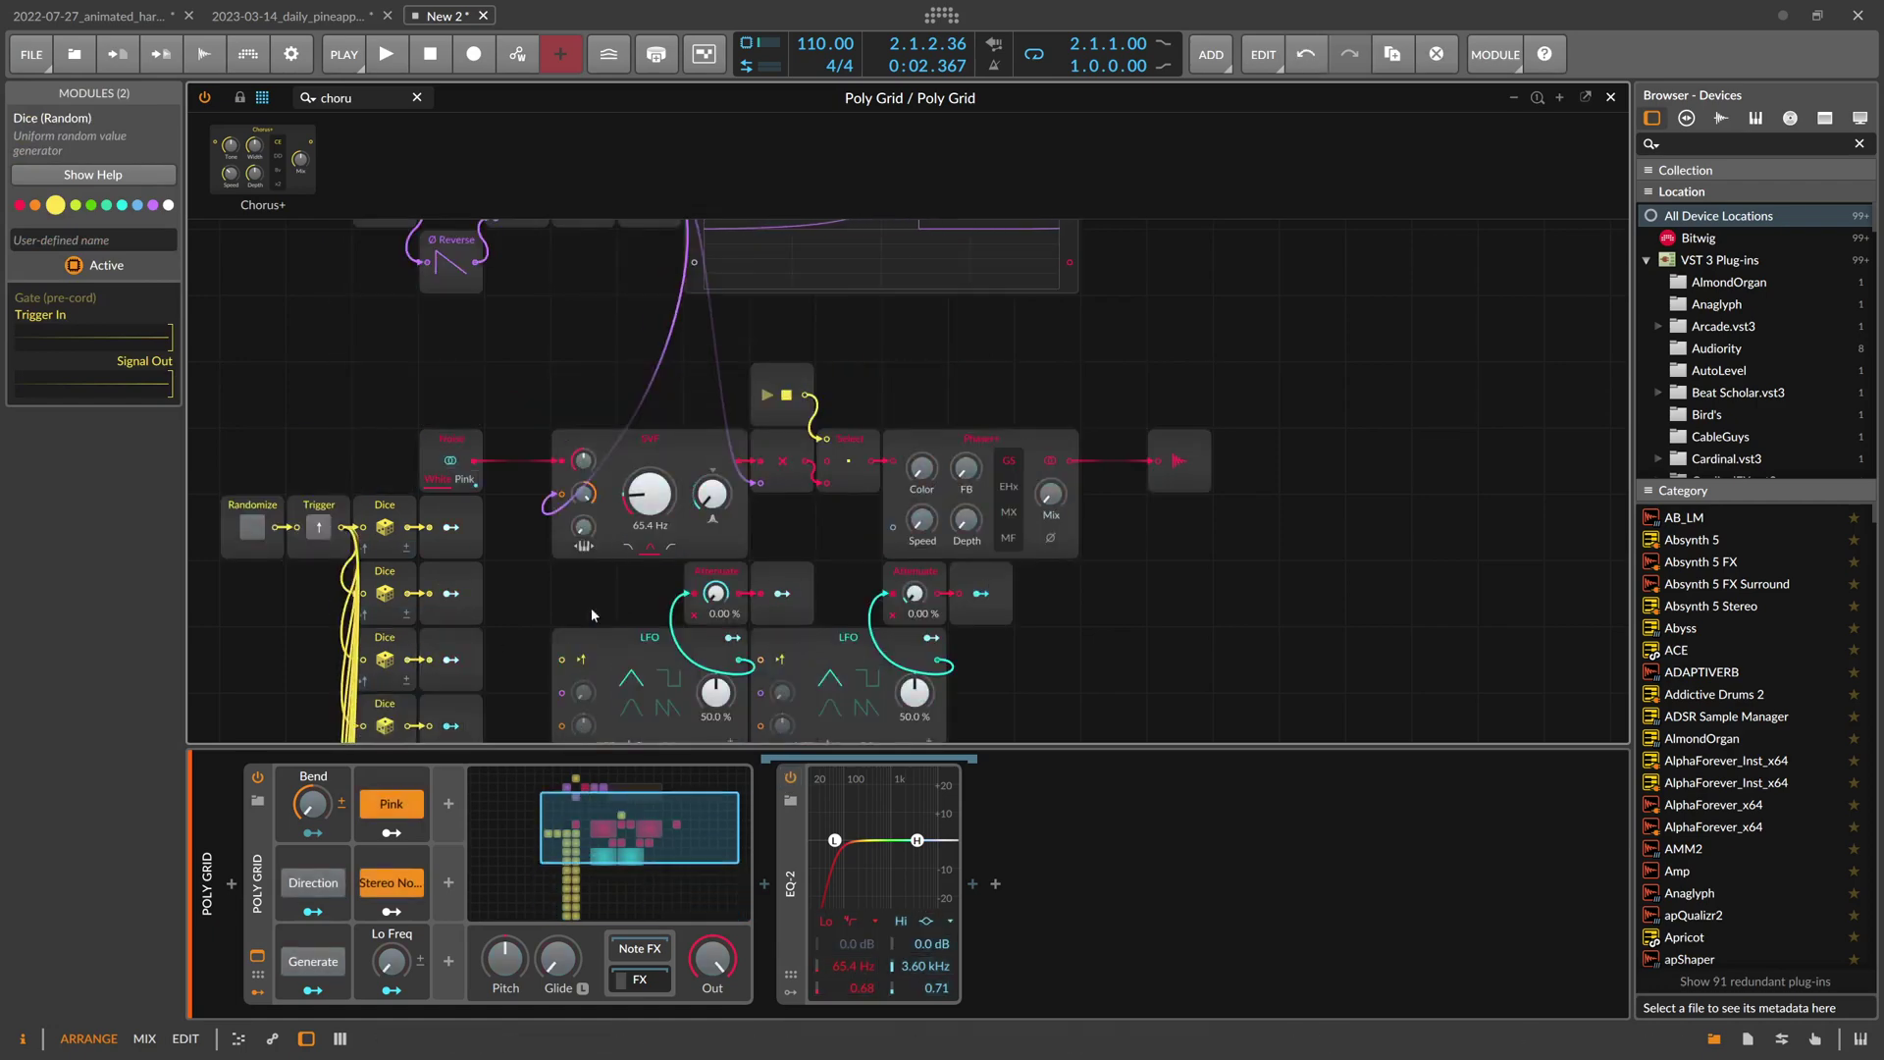
scroll(539, 628, down, 5)
scroll(981, 466, up, 6)
scroll(991, 510, down, 5)
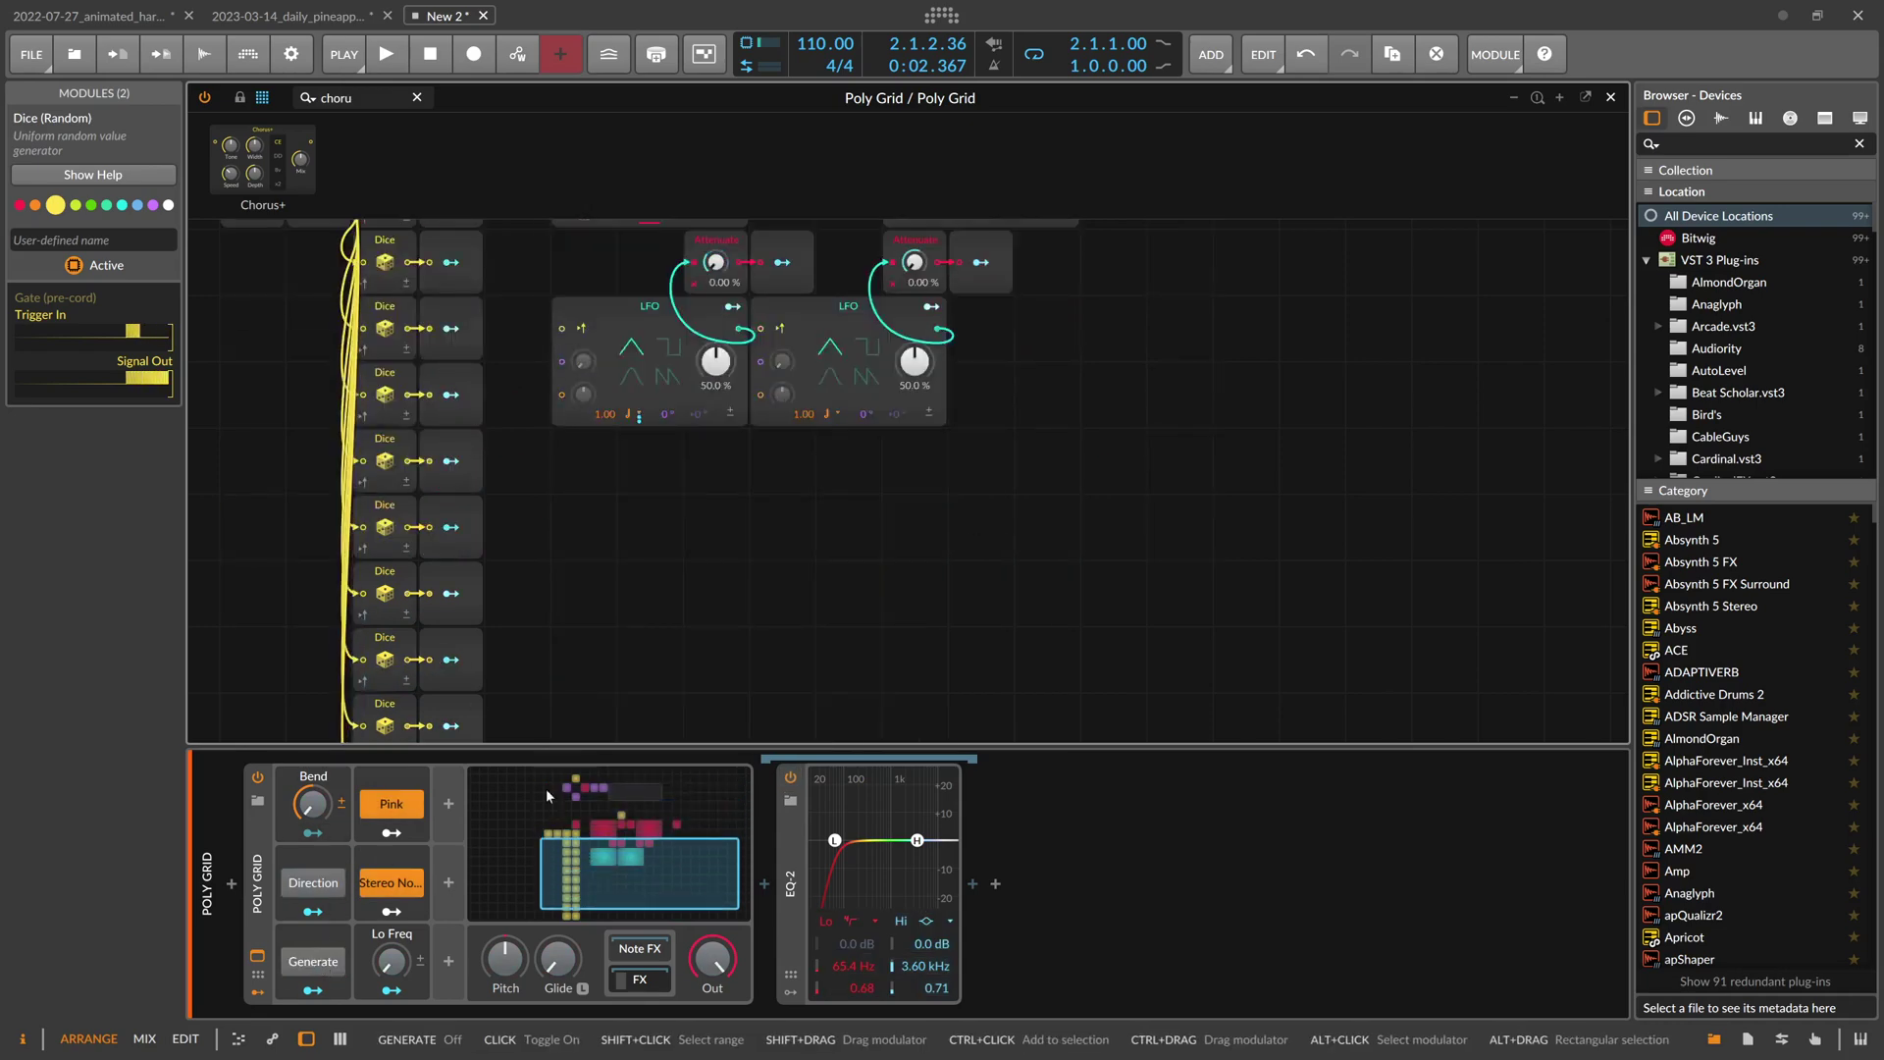
Play the sound while triggering Generate repeatedly to audition random settings, raise the Lo Freq macro, and stop playback
scroll(1050, 369, up, 3)
scroll(883, 510, down, 1)
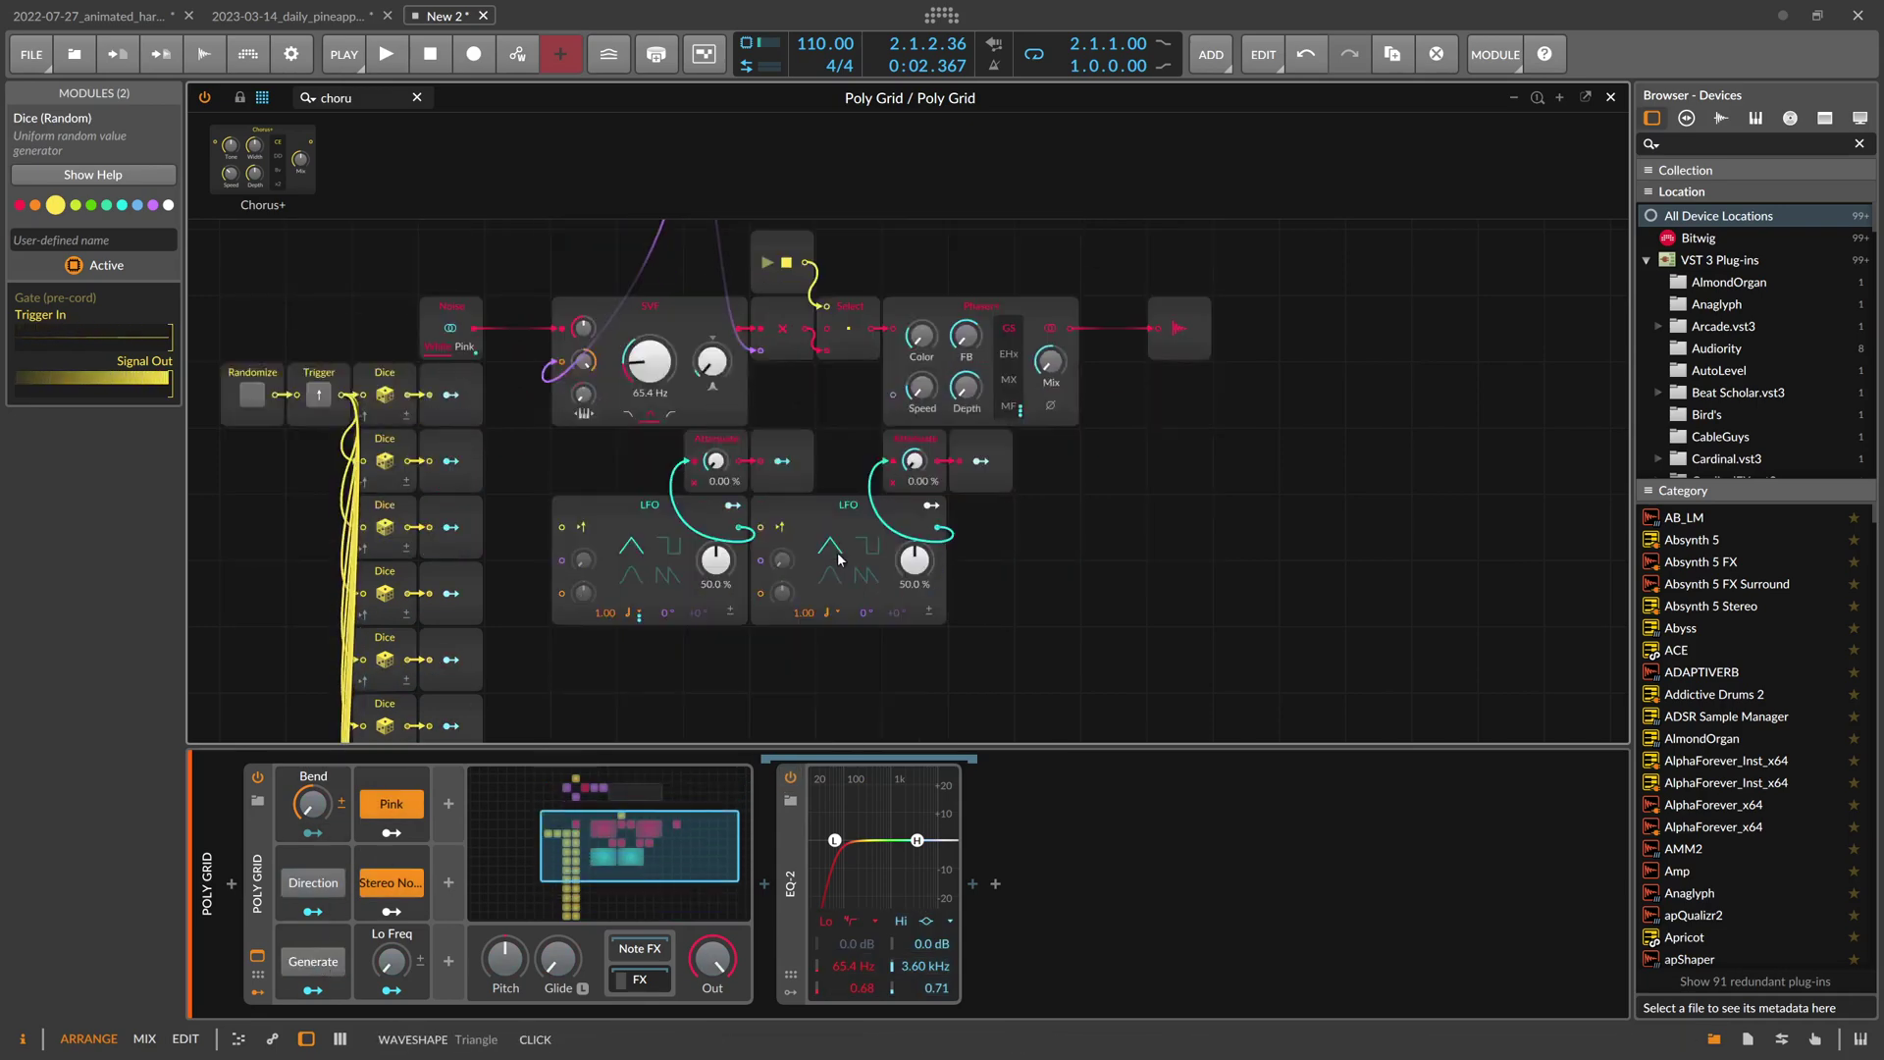
key(space)
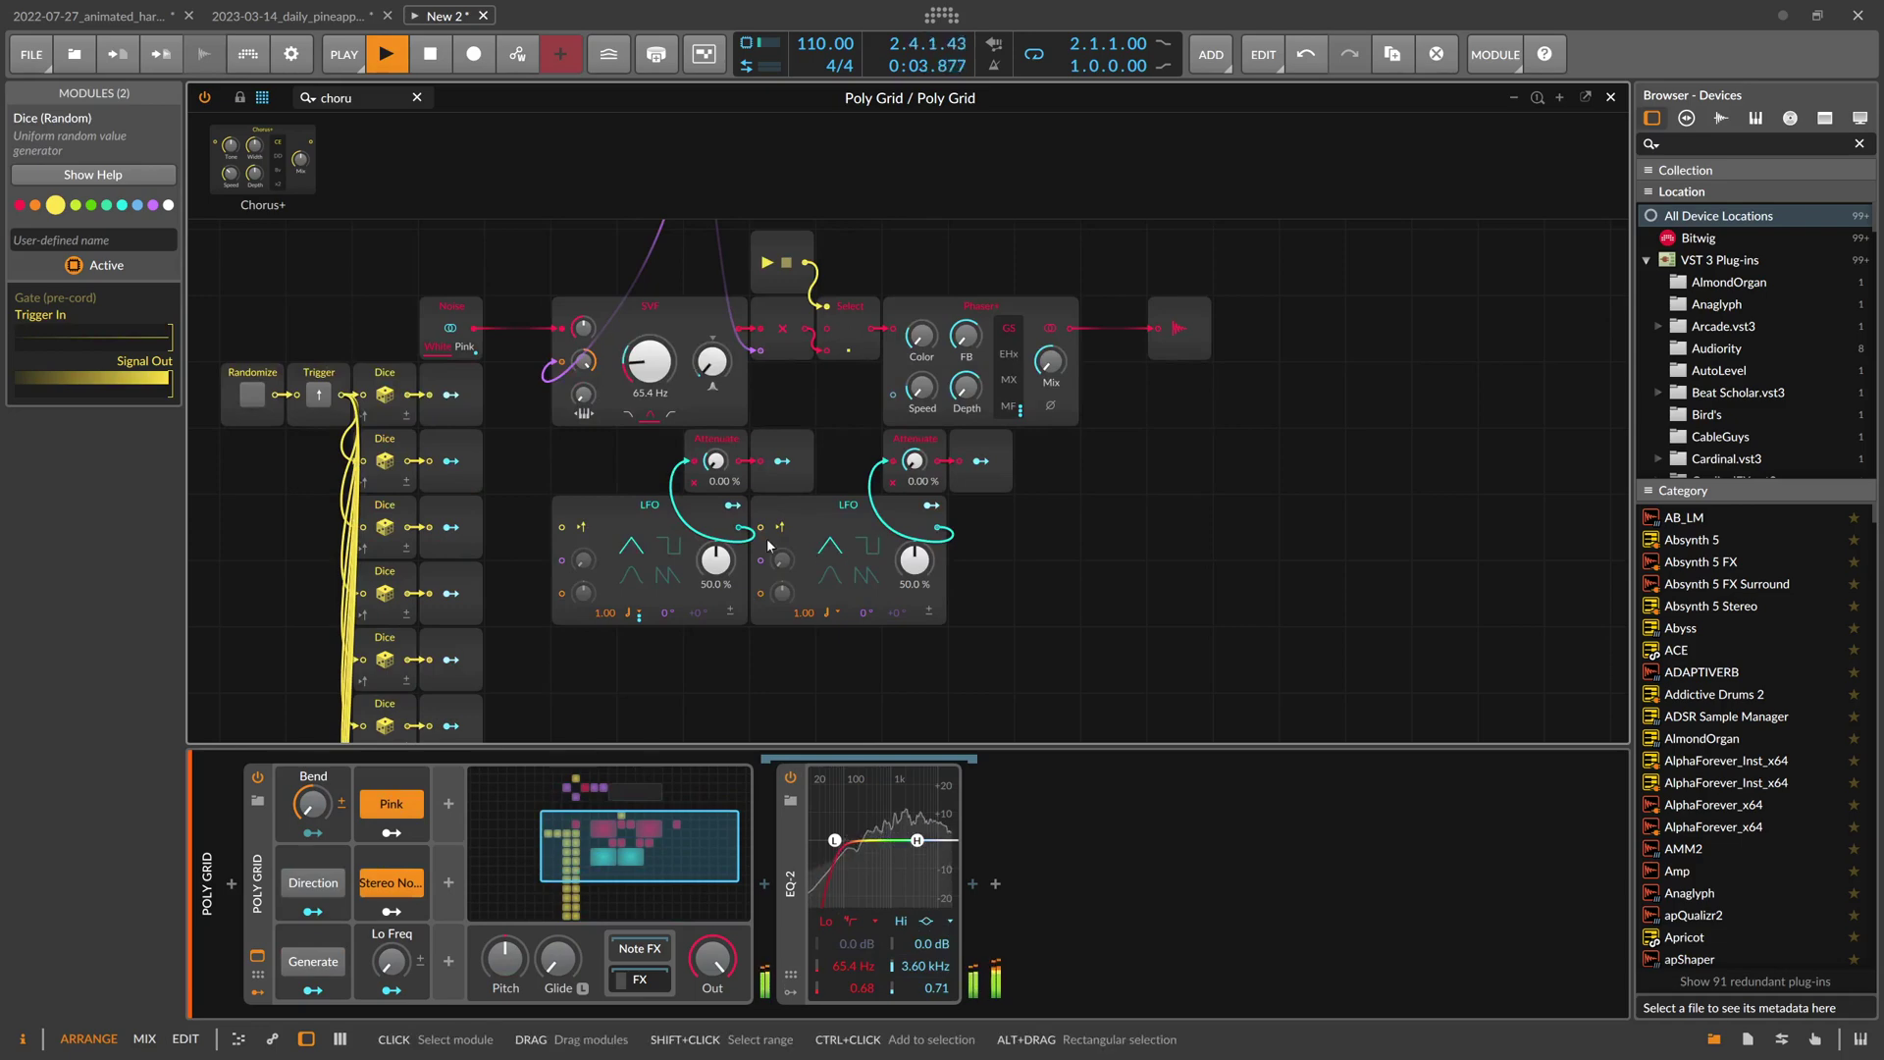
scroll(542, 597, down, 4)
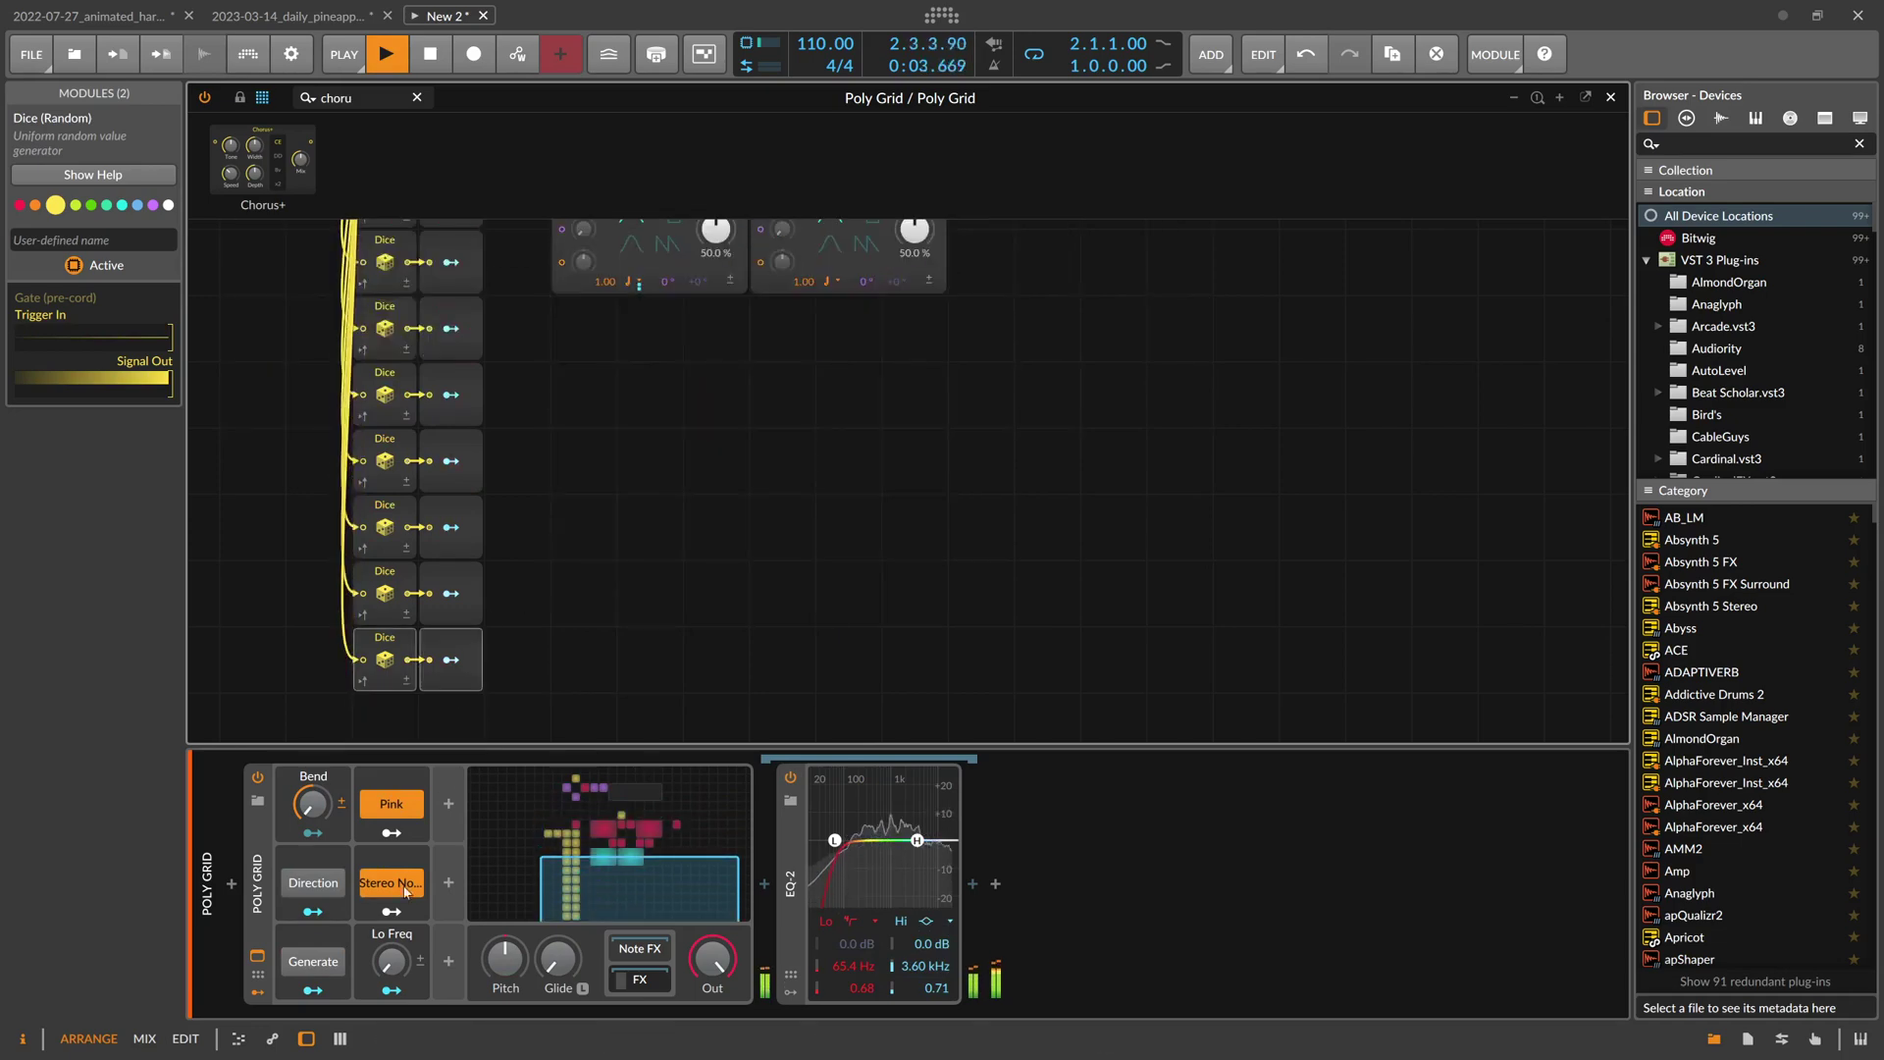
click(334, 966)
click(332, 965)
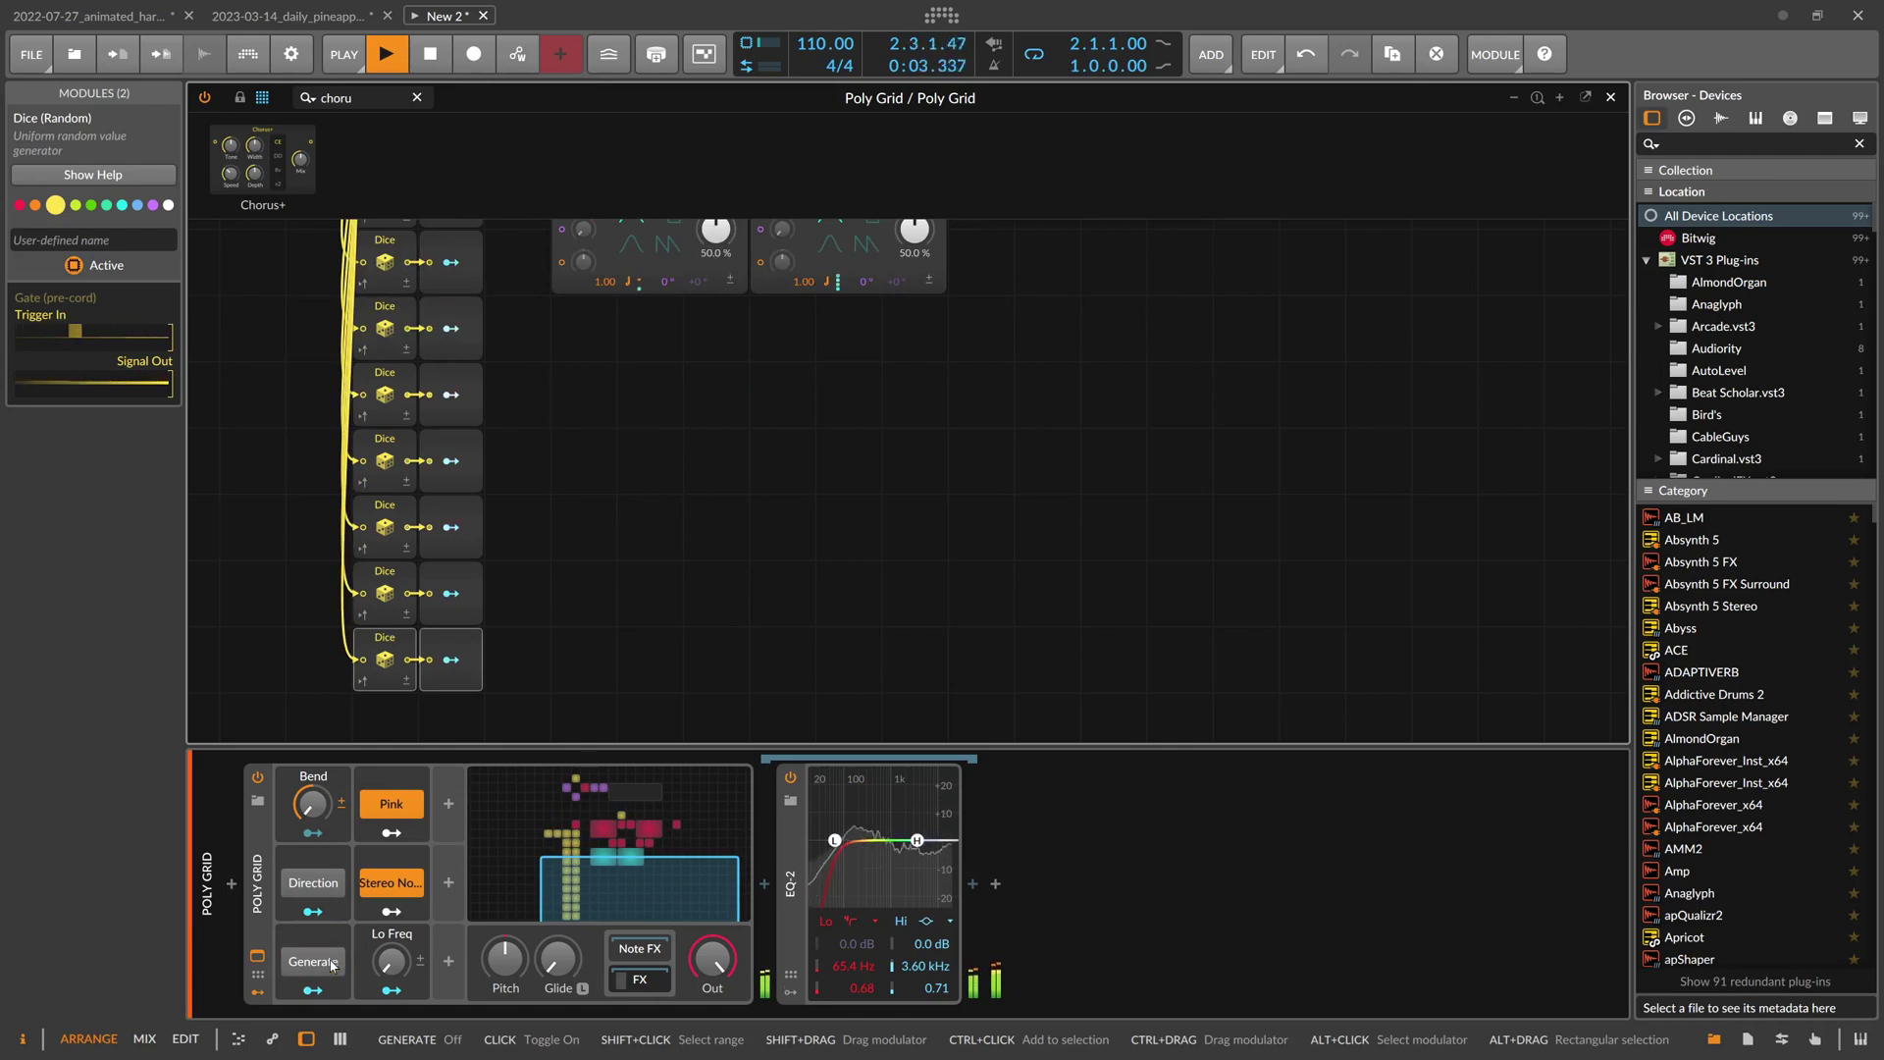
click(332, 966)
click(332, 966)
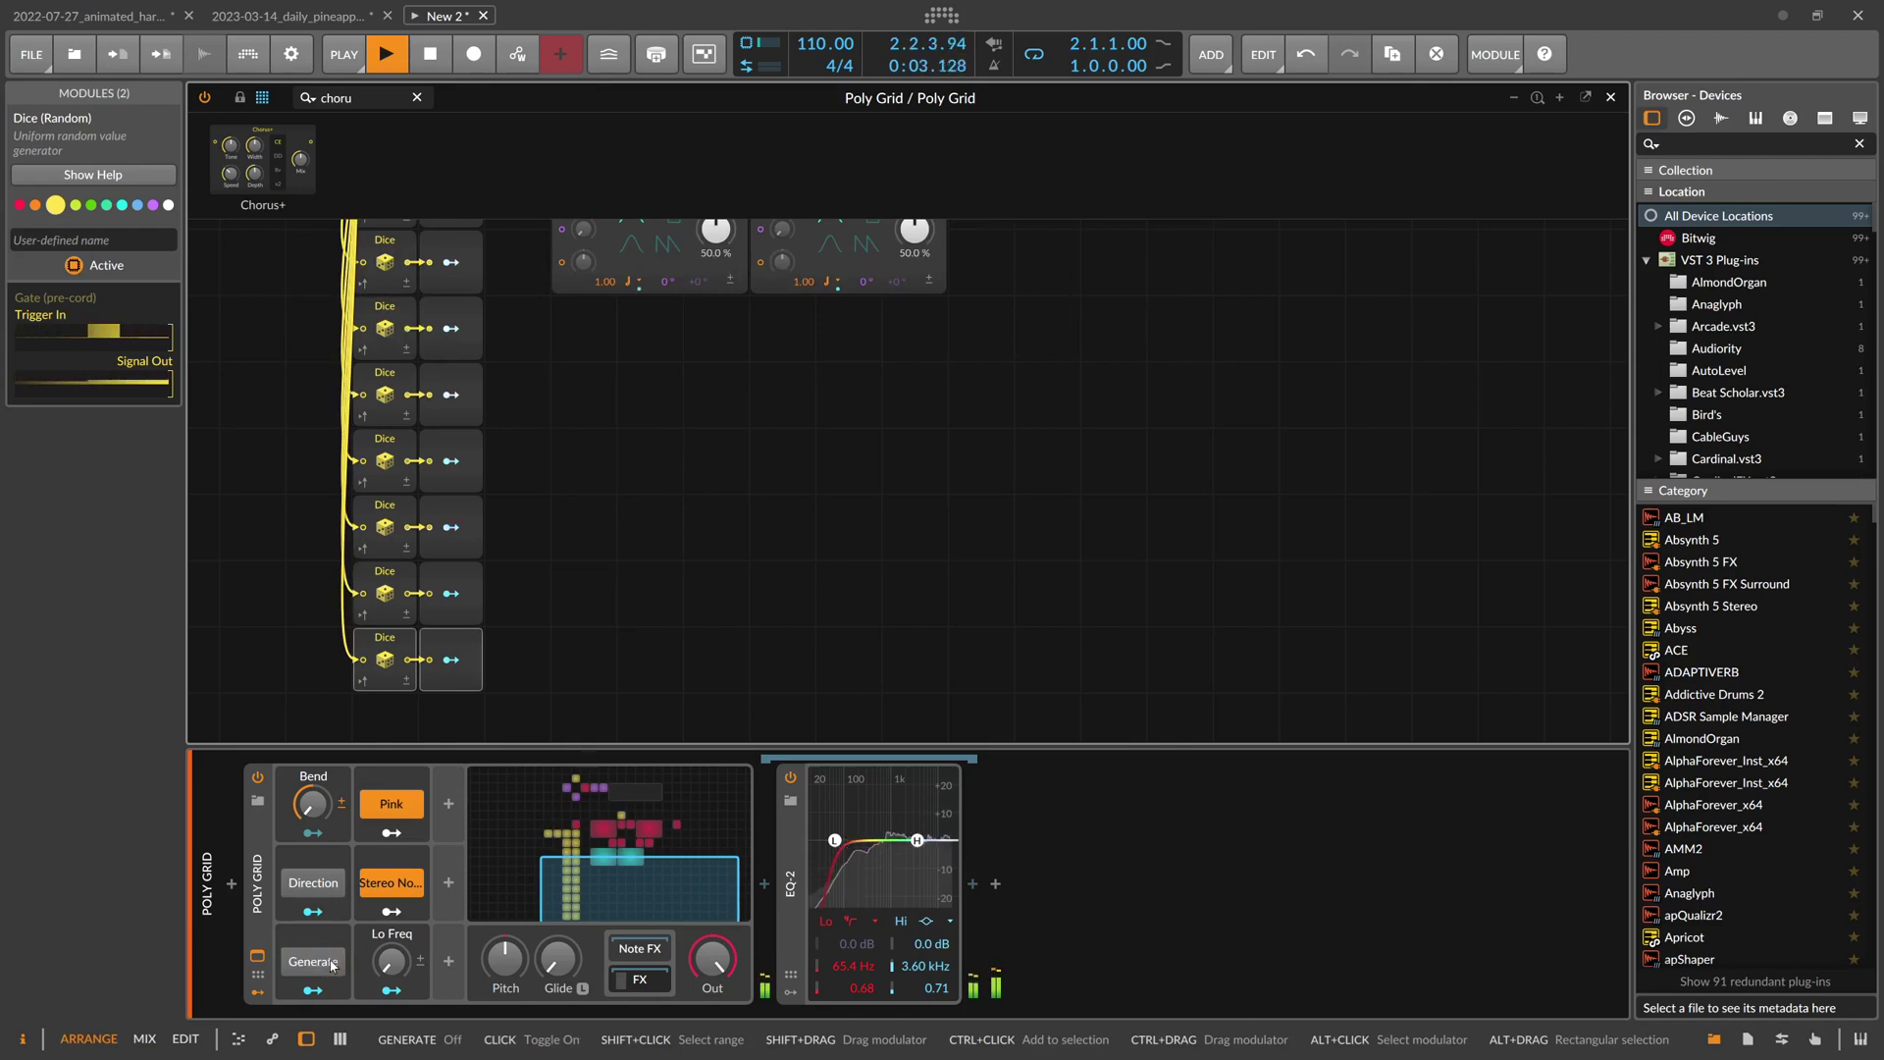
click(332, 965)
click(331, 965)
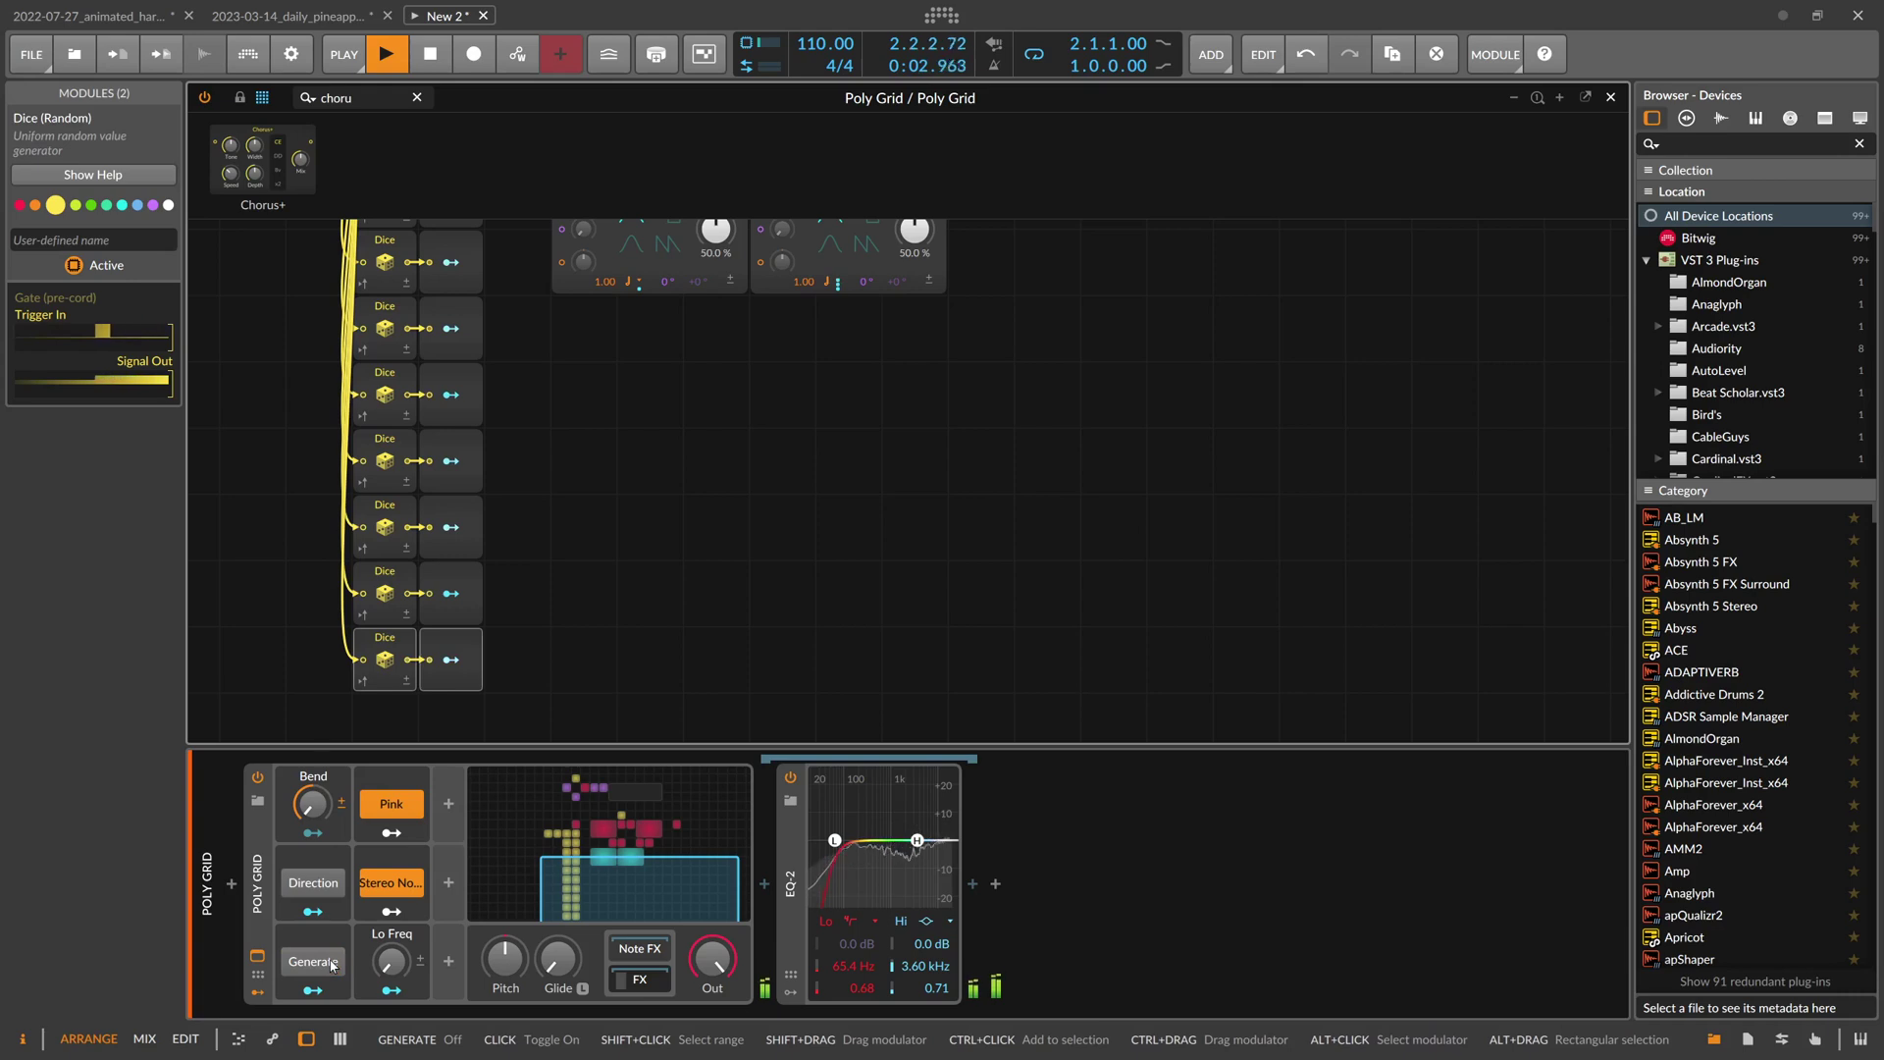
click(332, 965)
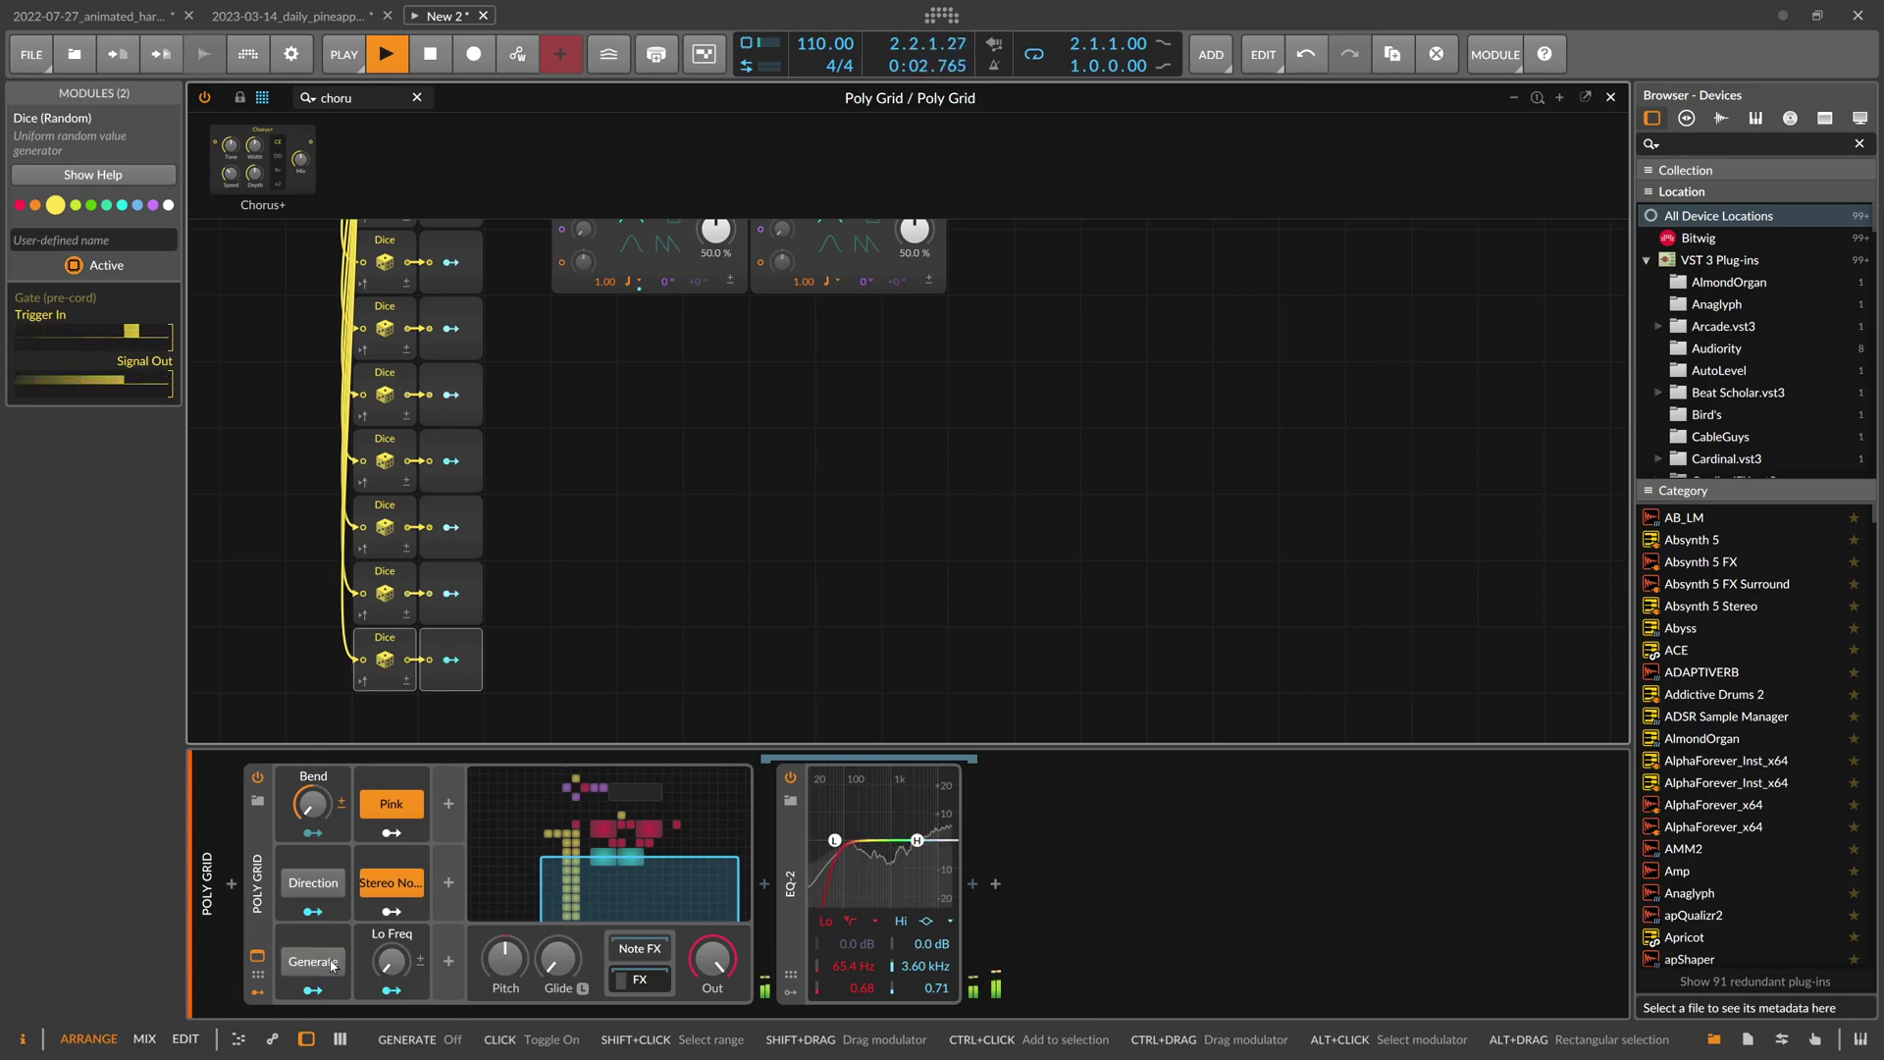
click(332, 966)
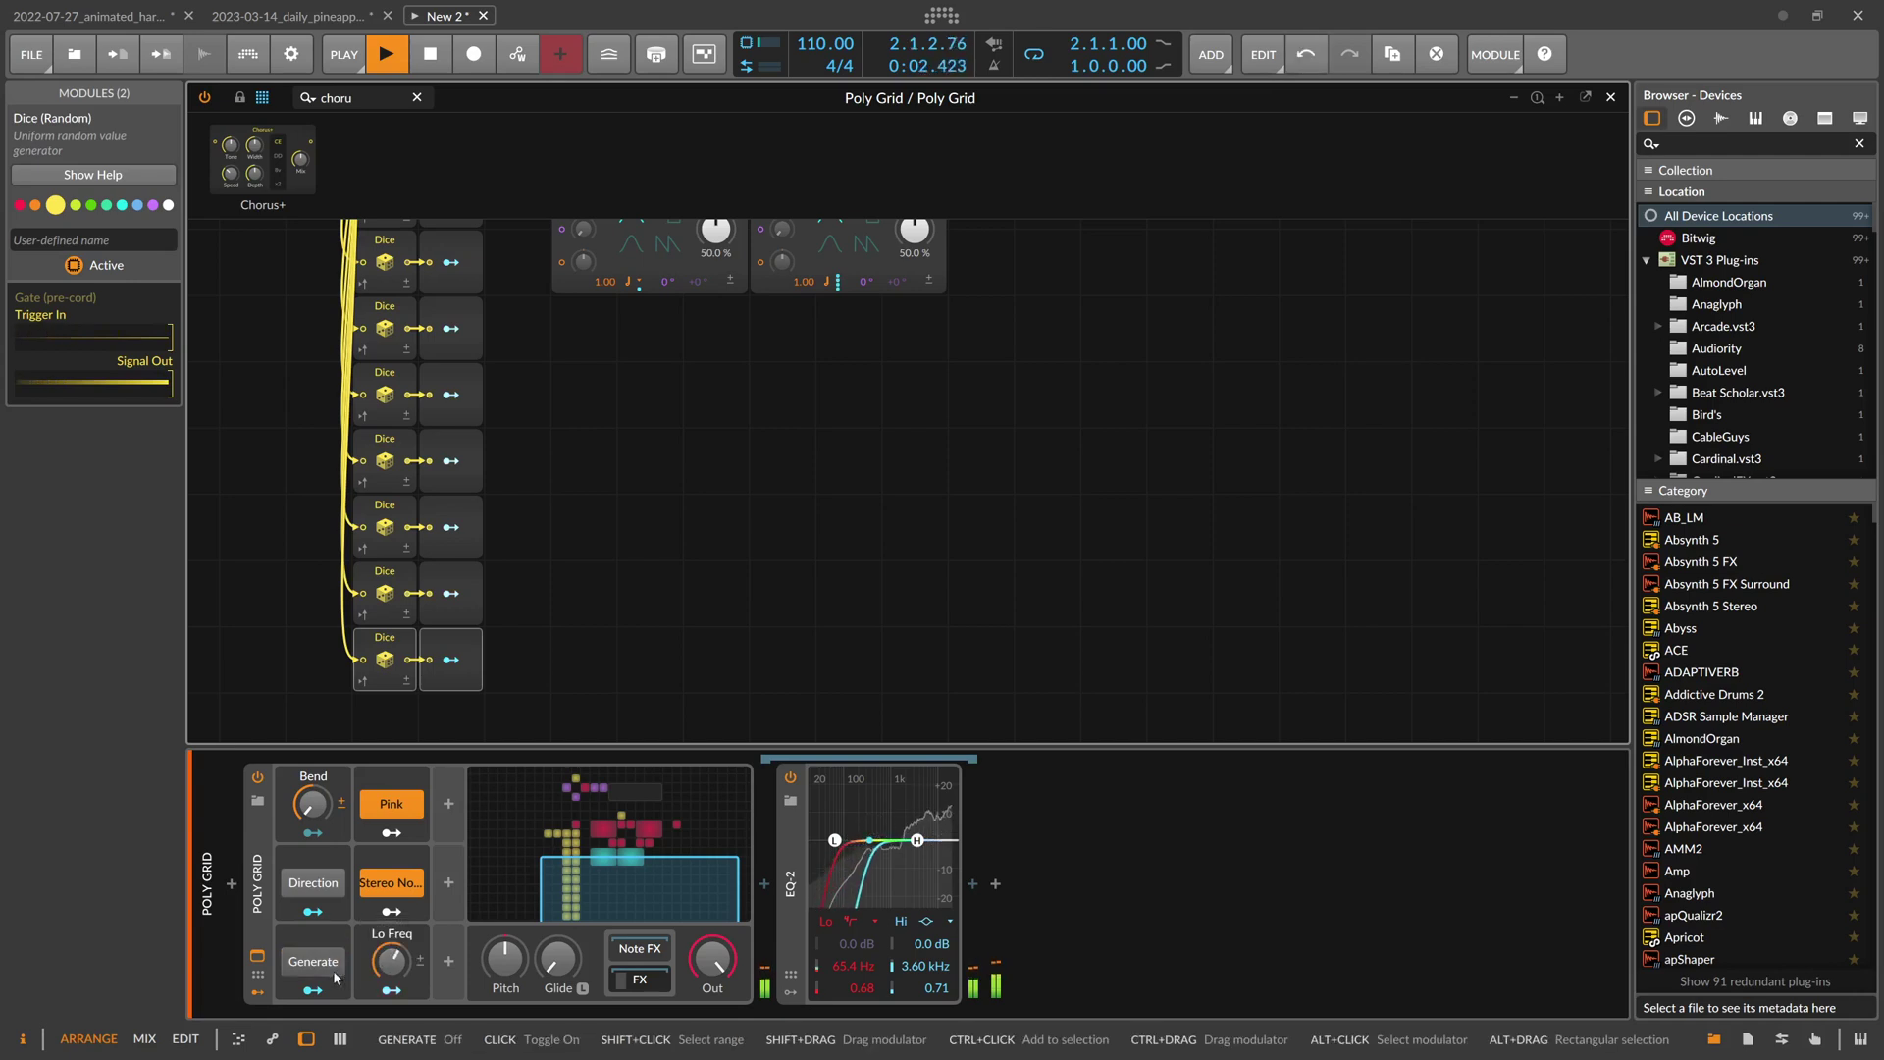
key(space)
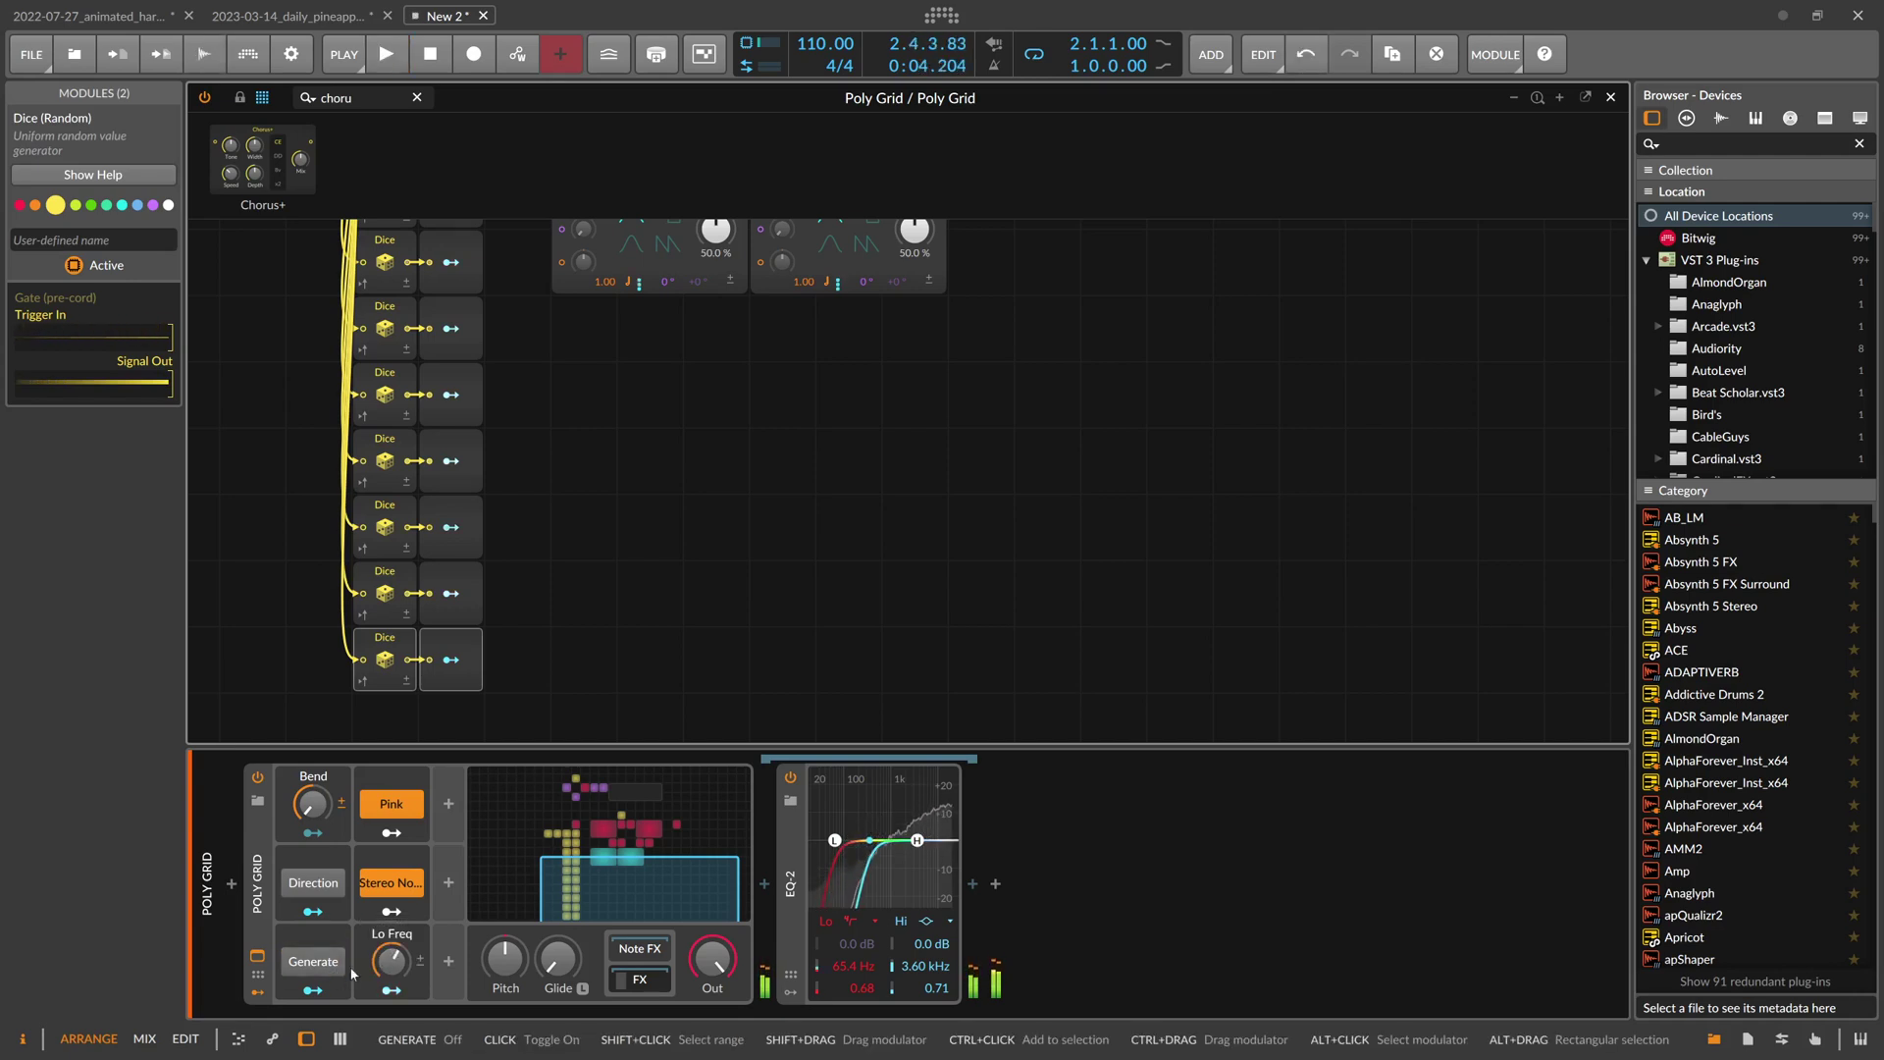
Name the Poly Grid device Riser and delete the EQ-2 that follows it
scroll(756, 424, up, 5)
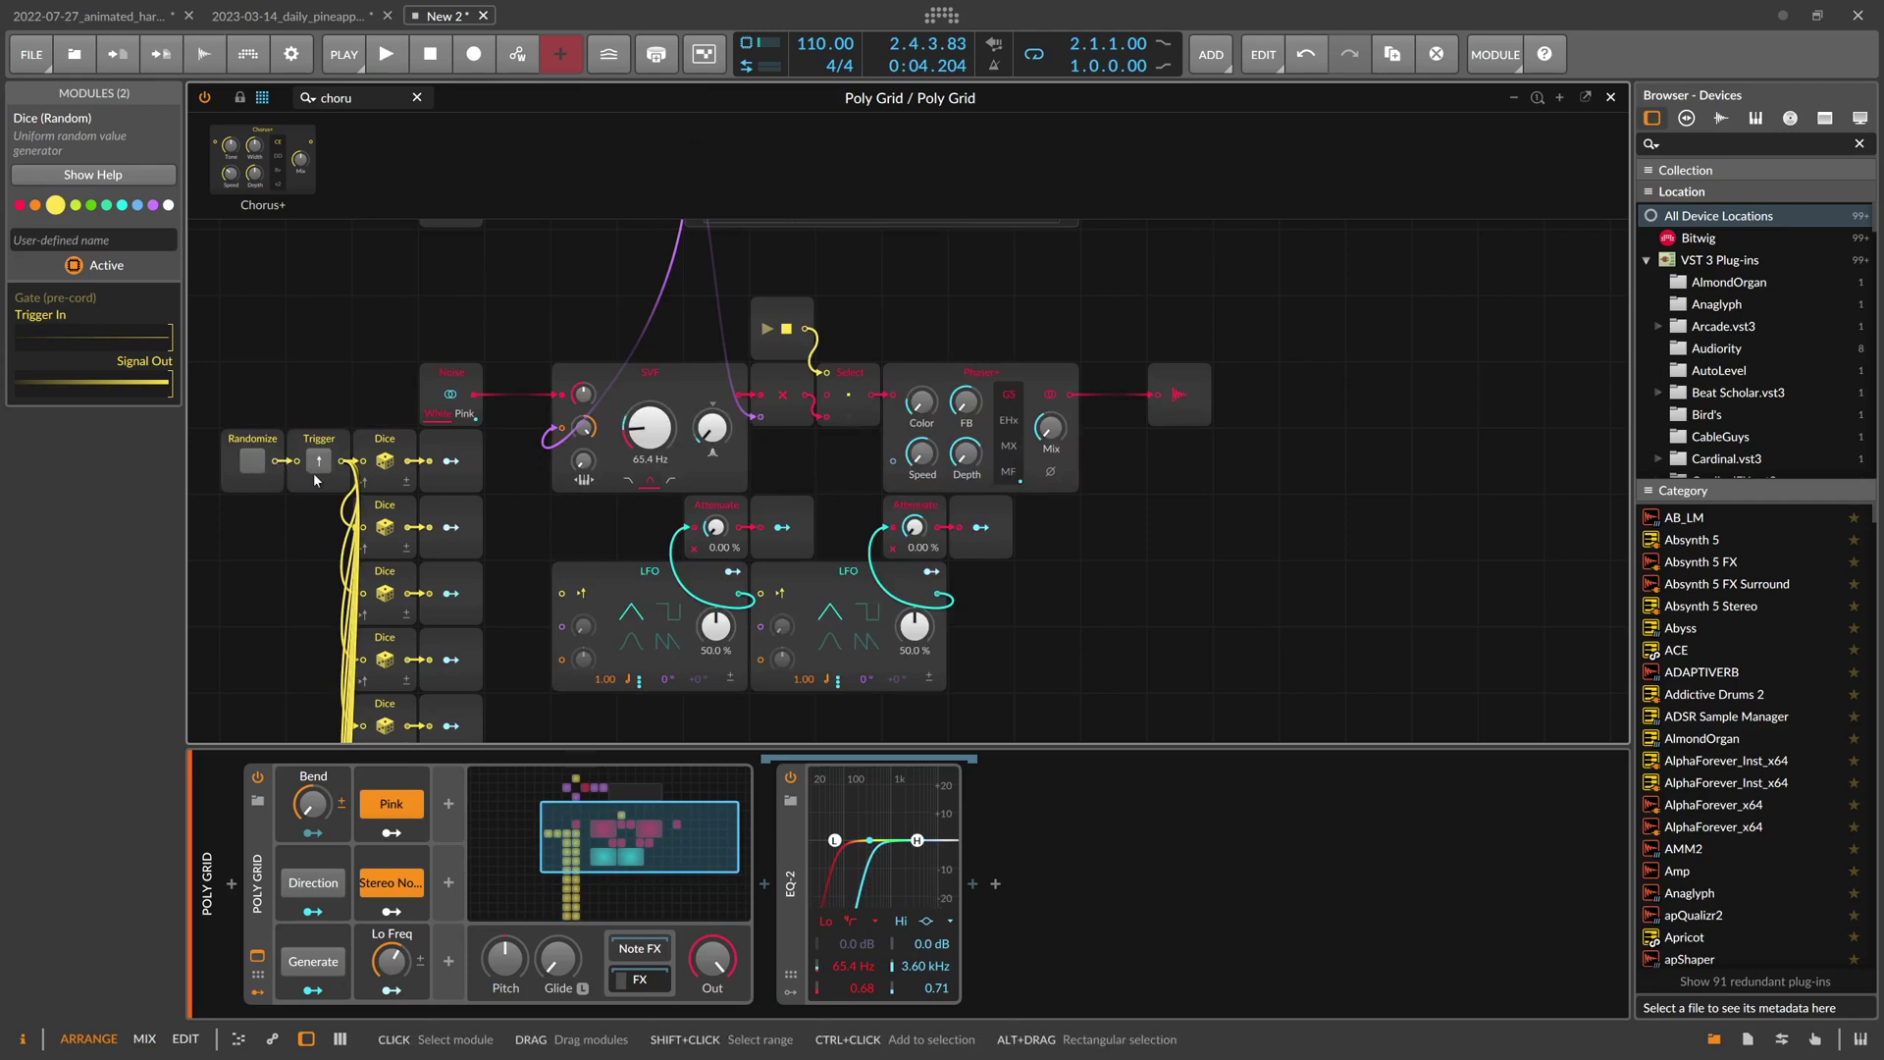
click(264, 876)
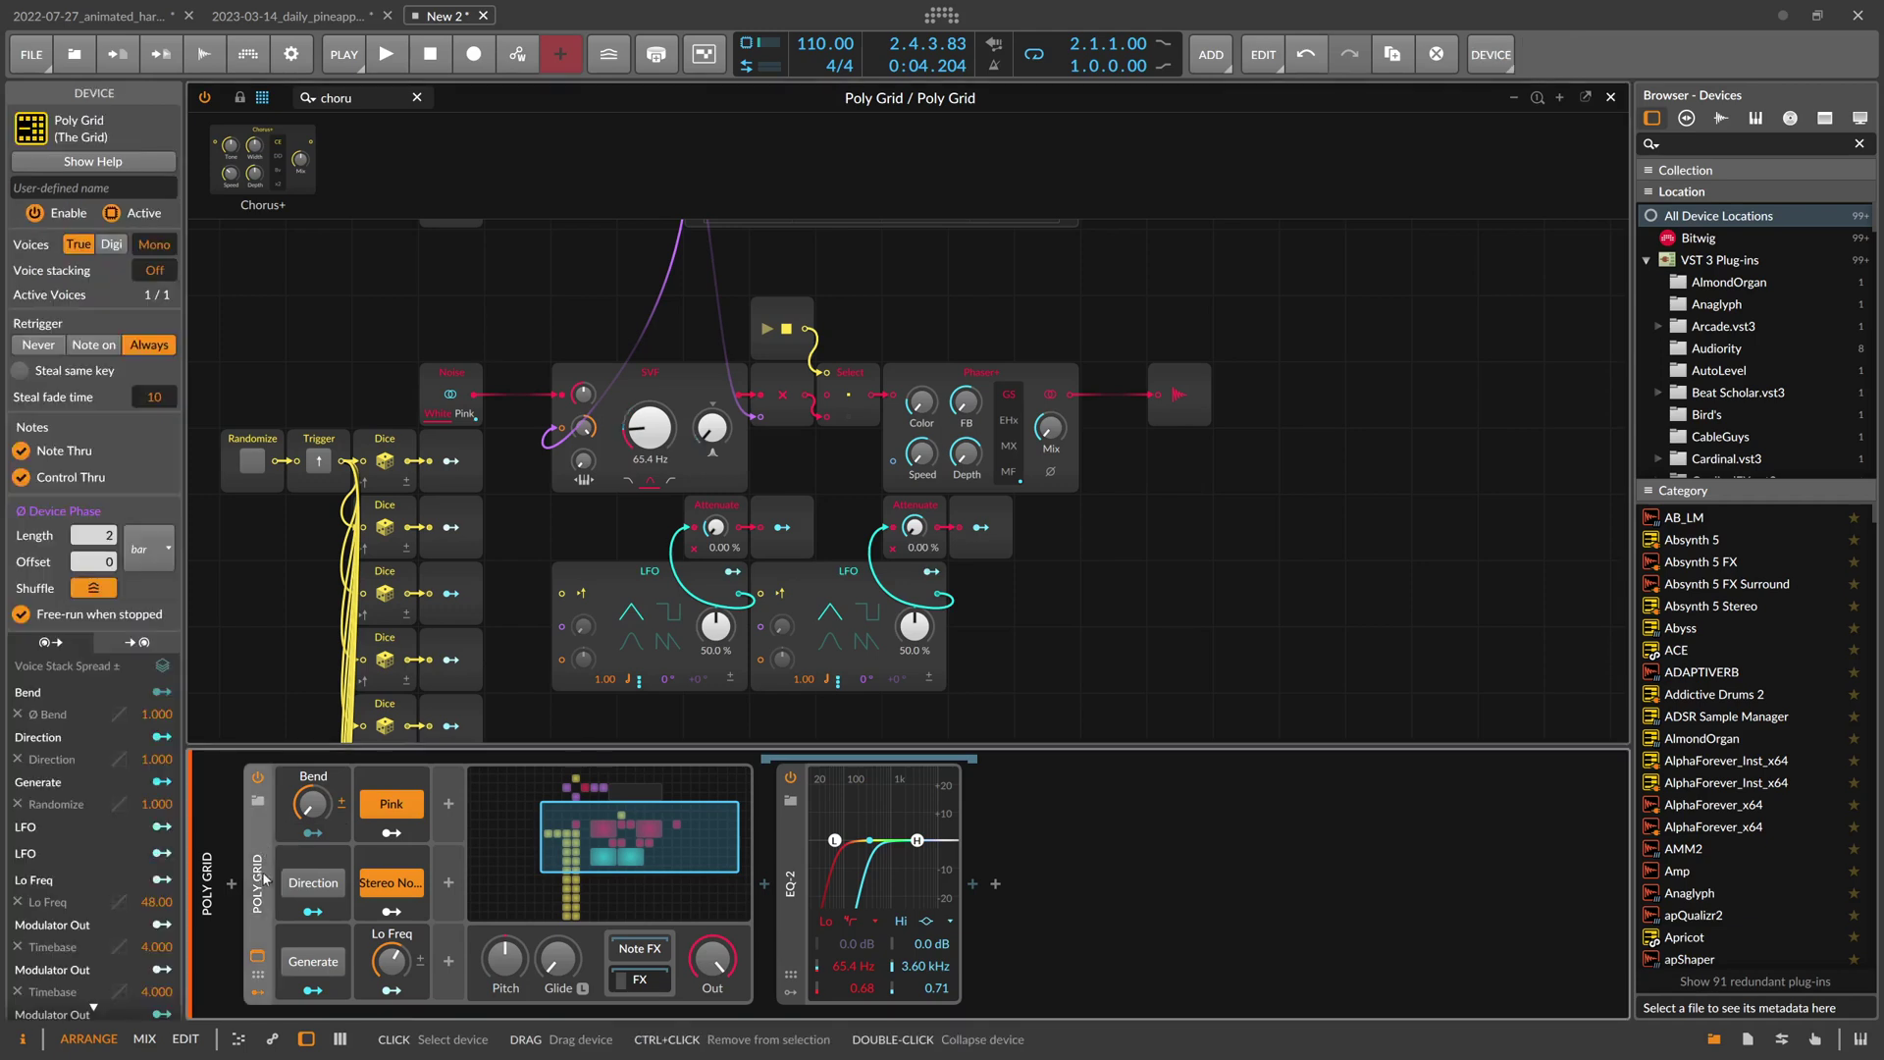
click(130, 189)
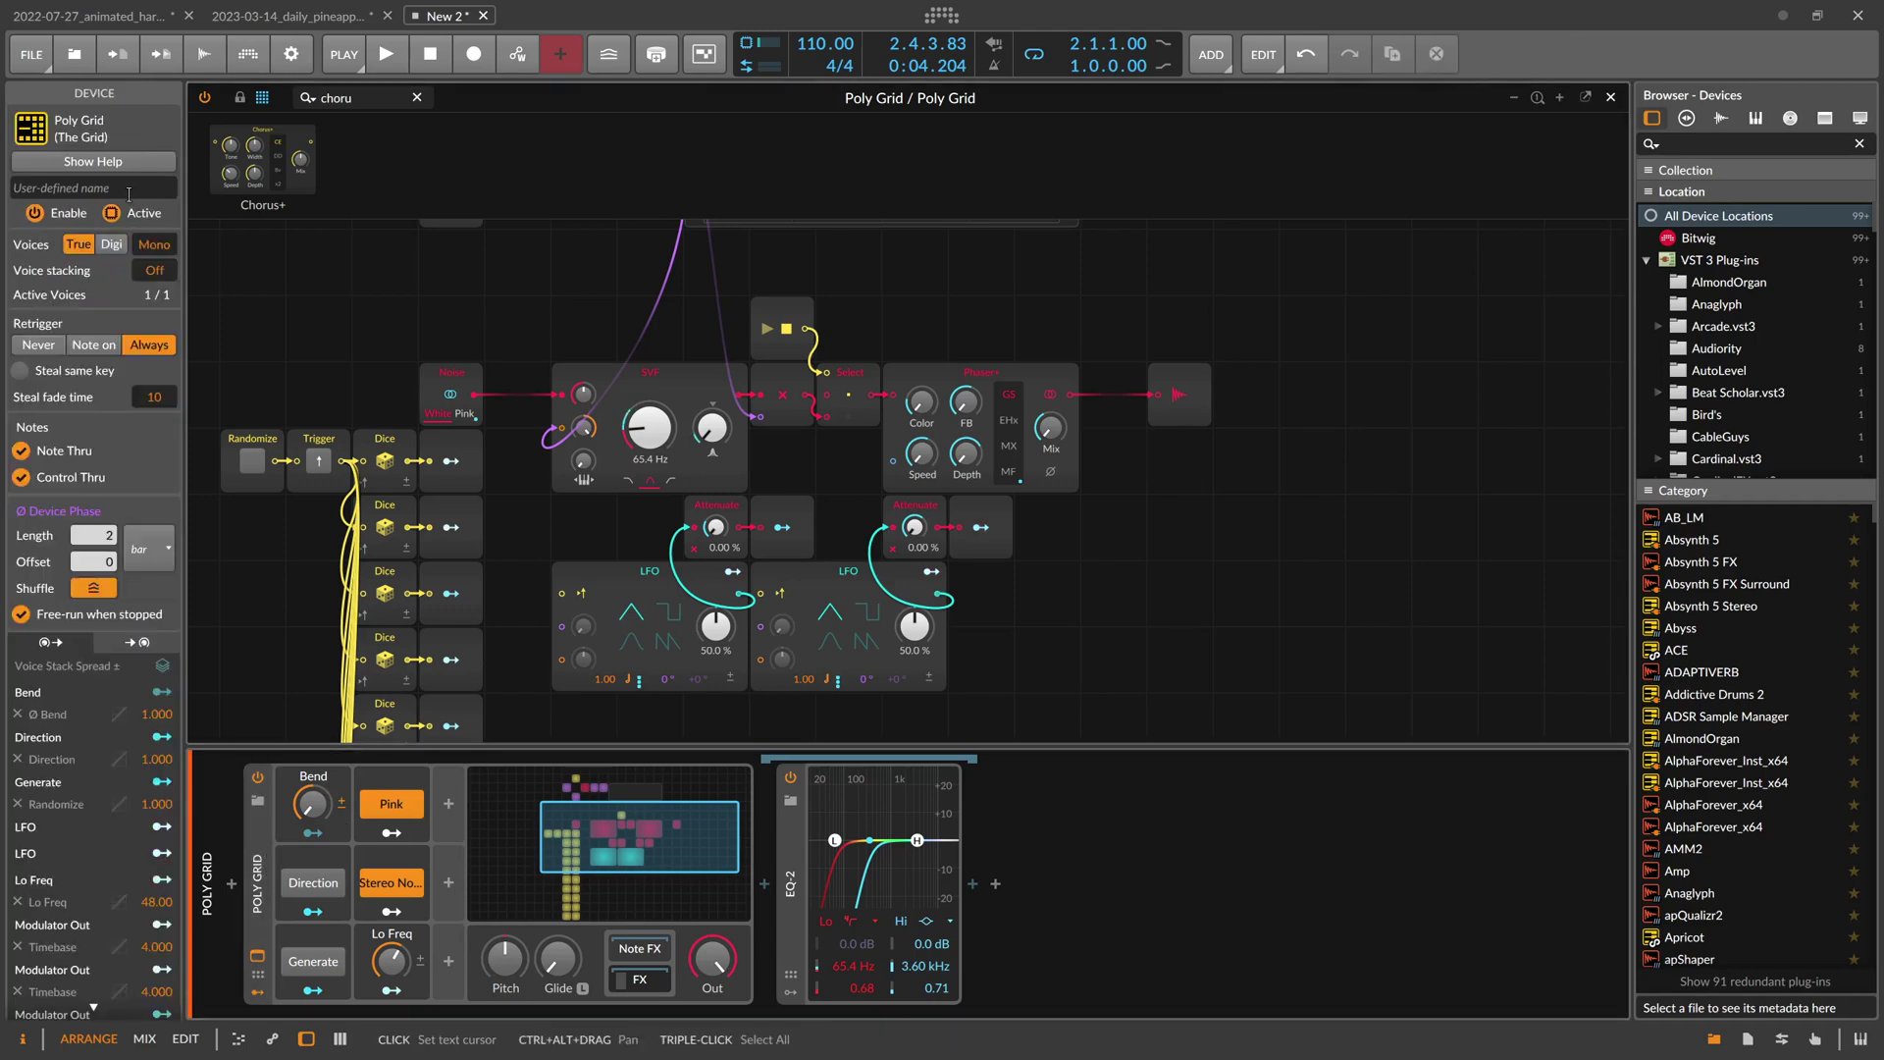
text(Riser)
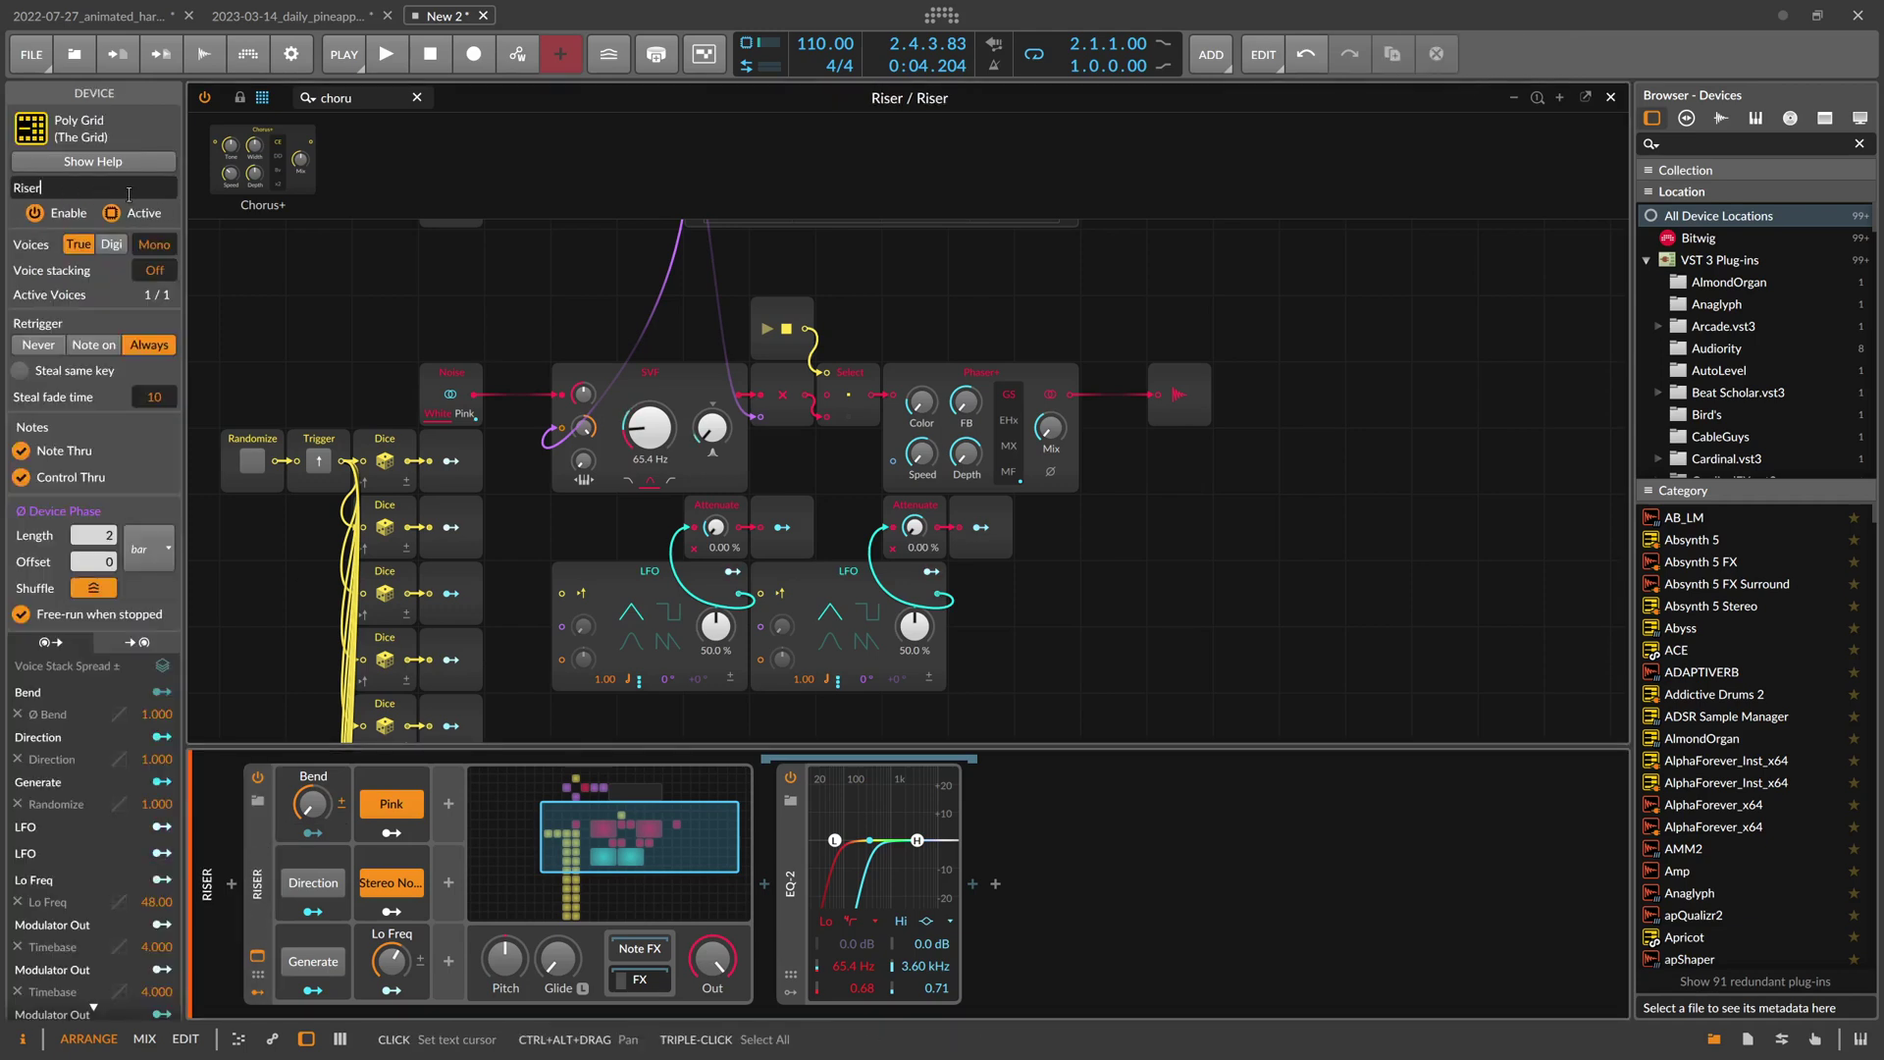
key(Return)
key(Delete)
Save the Riser device to the library as Riser-Tutorial, category FX, tag fast, with the description "Creates risers or impacts"
right_click(259, 873)
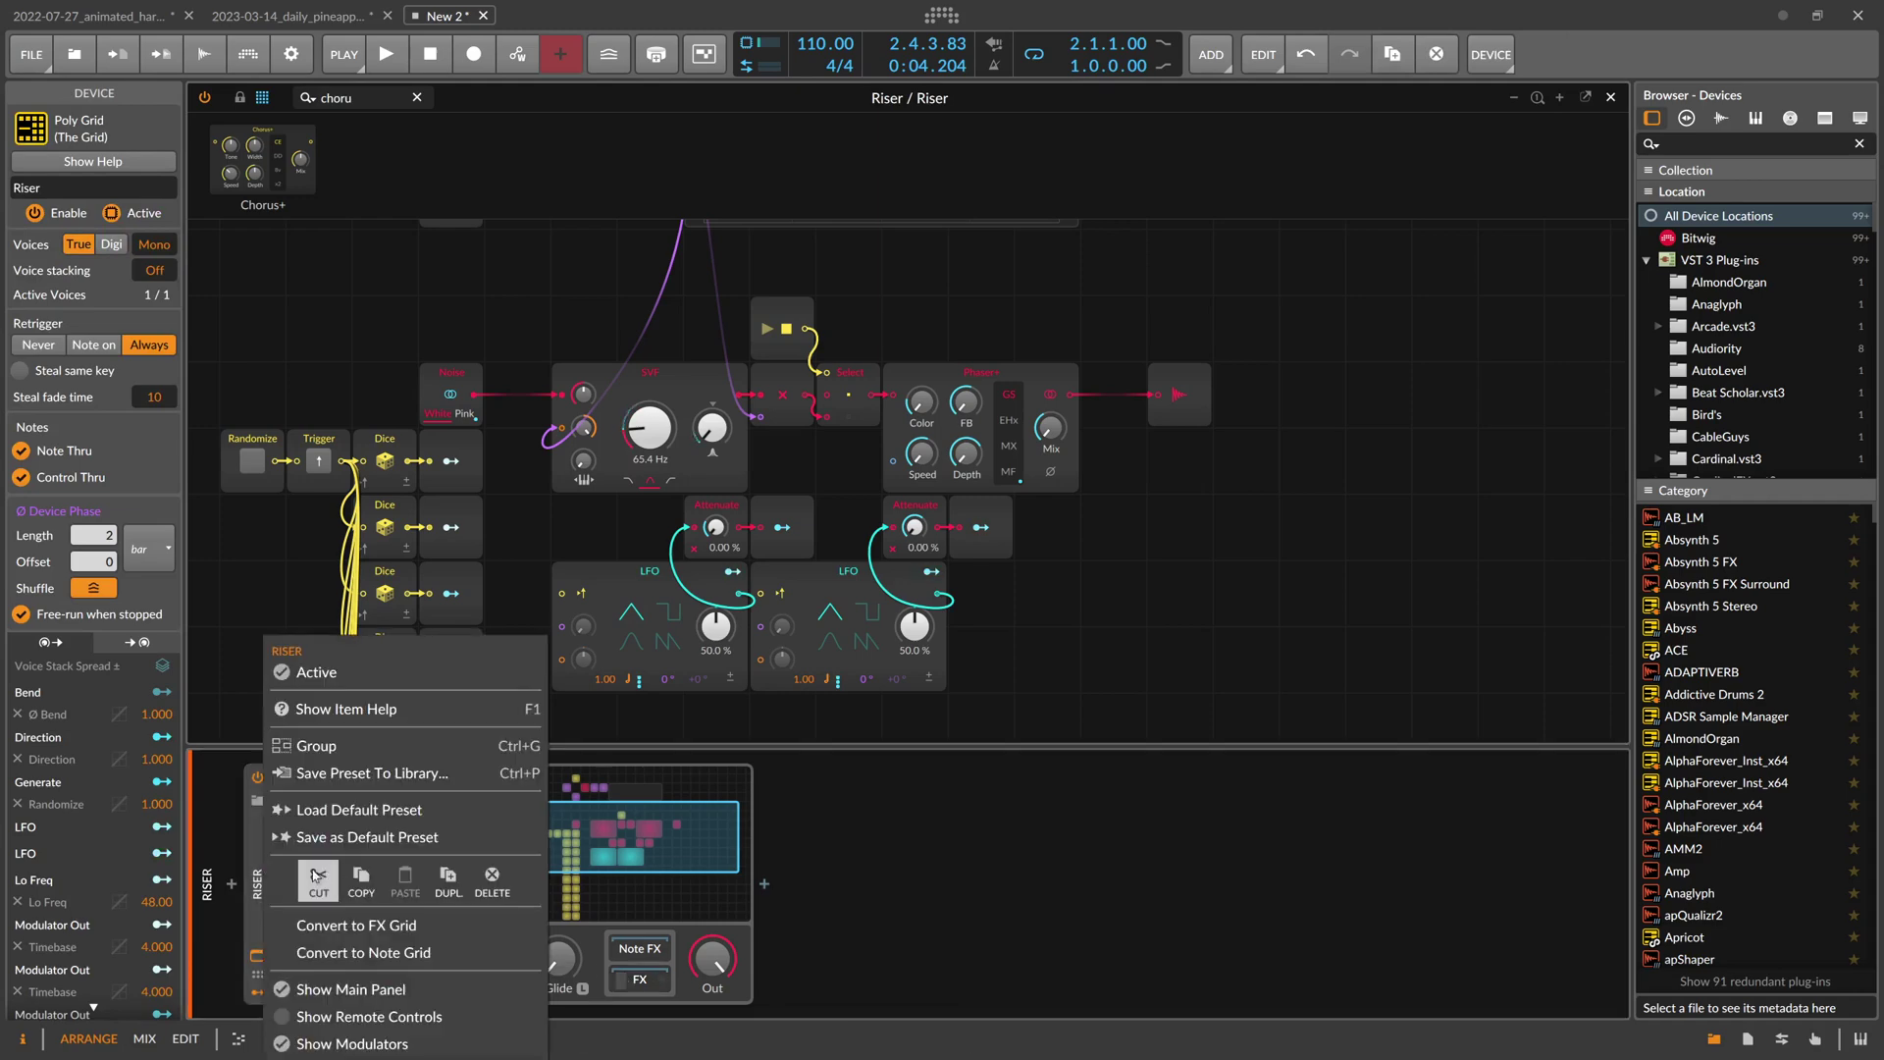
click(367, 775)
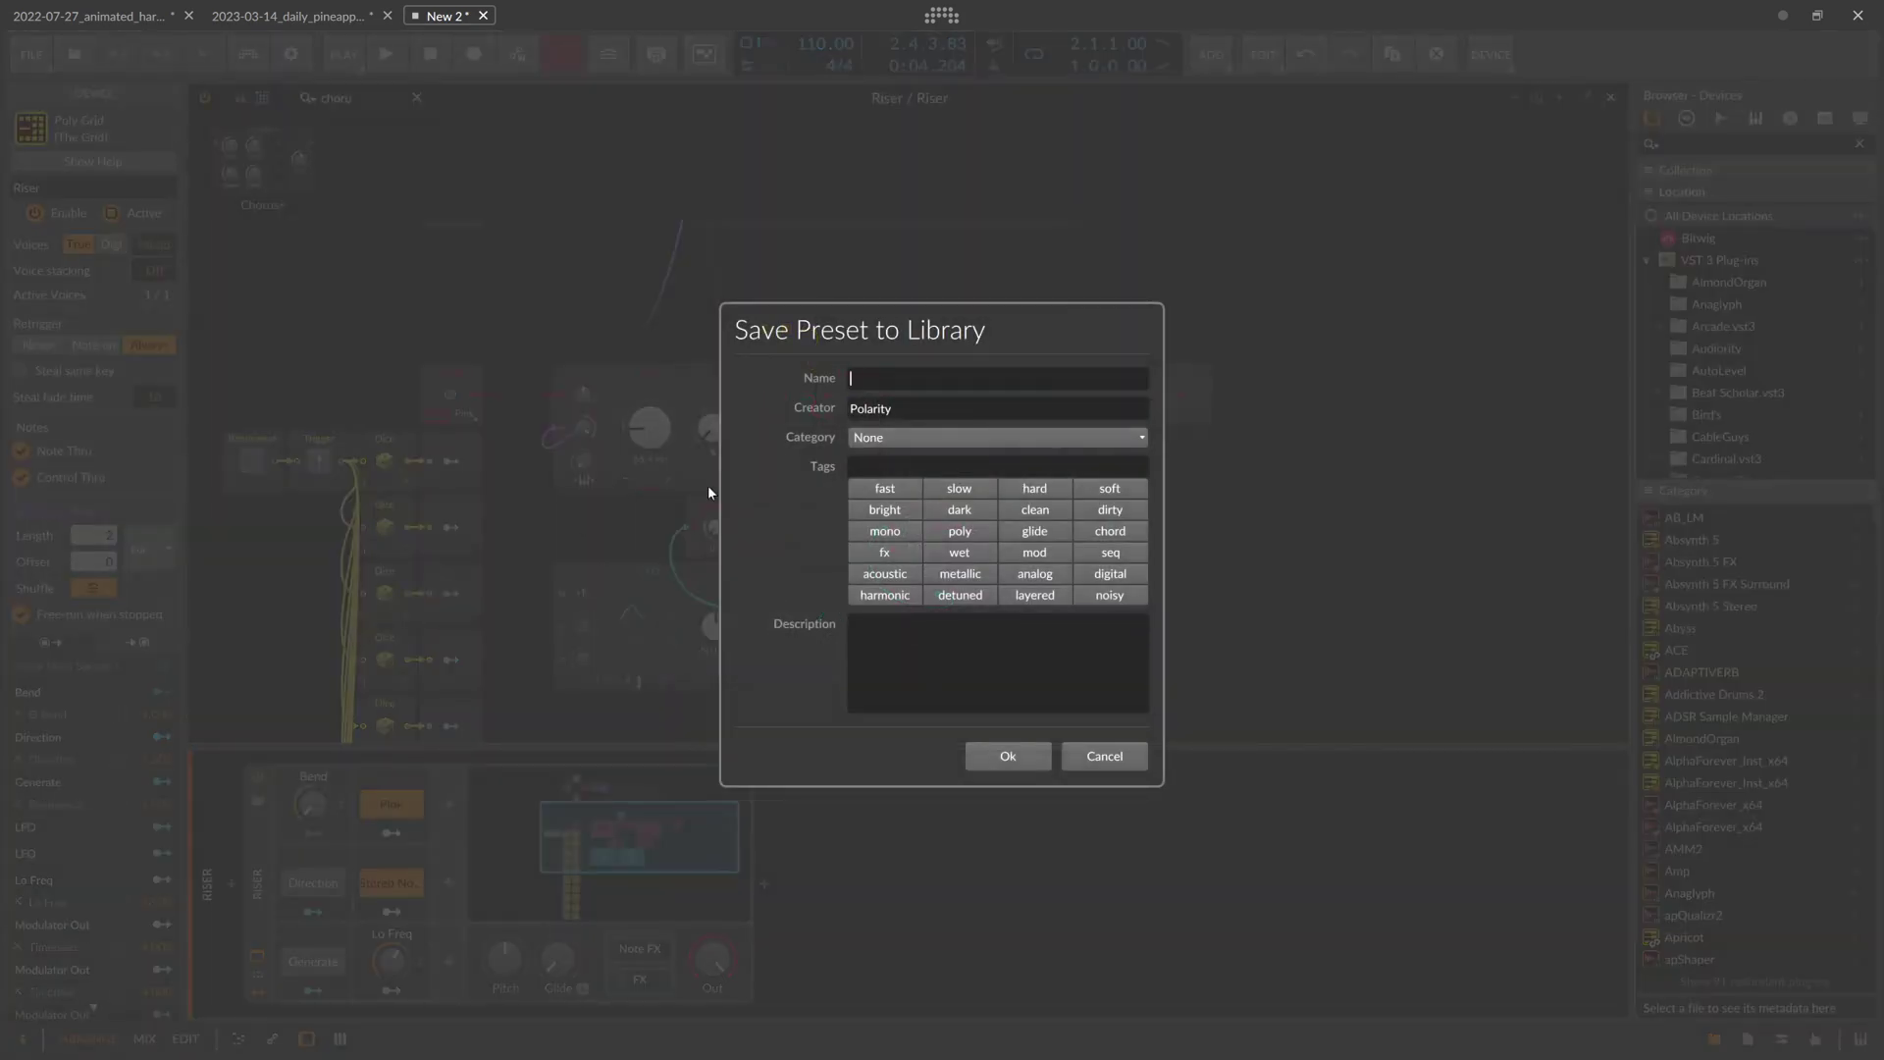
text(Riser-Tutorial)
click(868, 438)
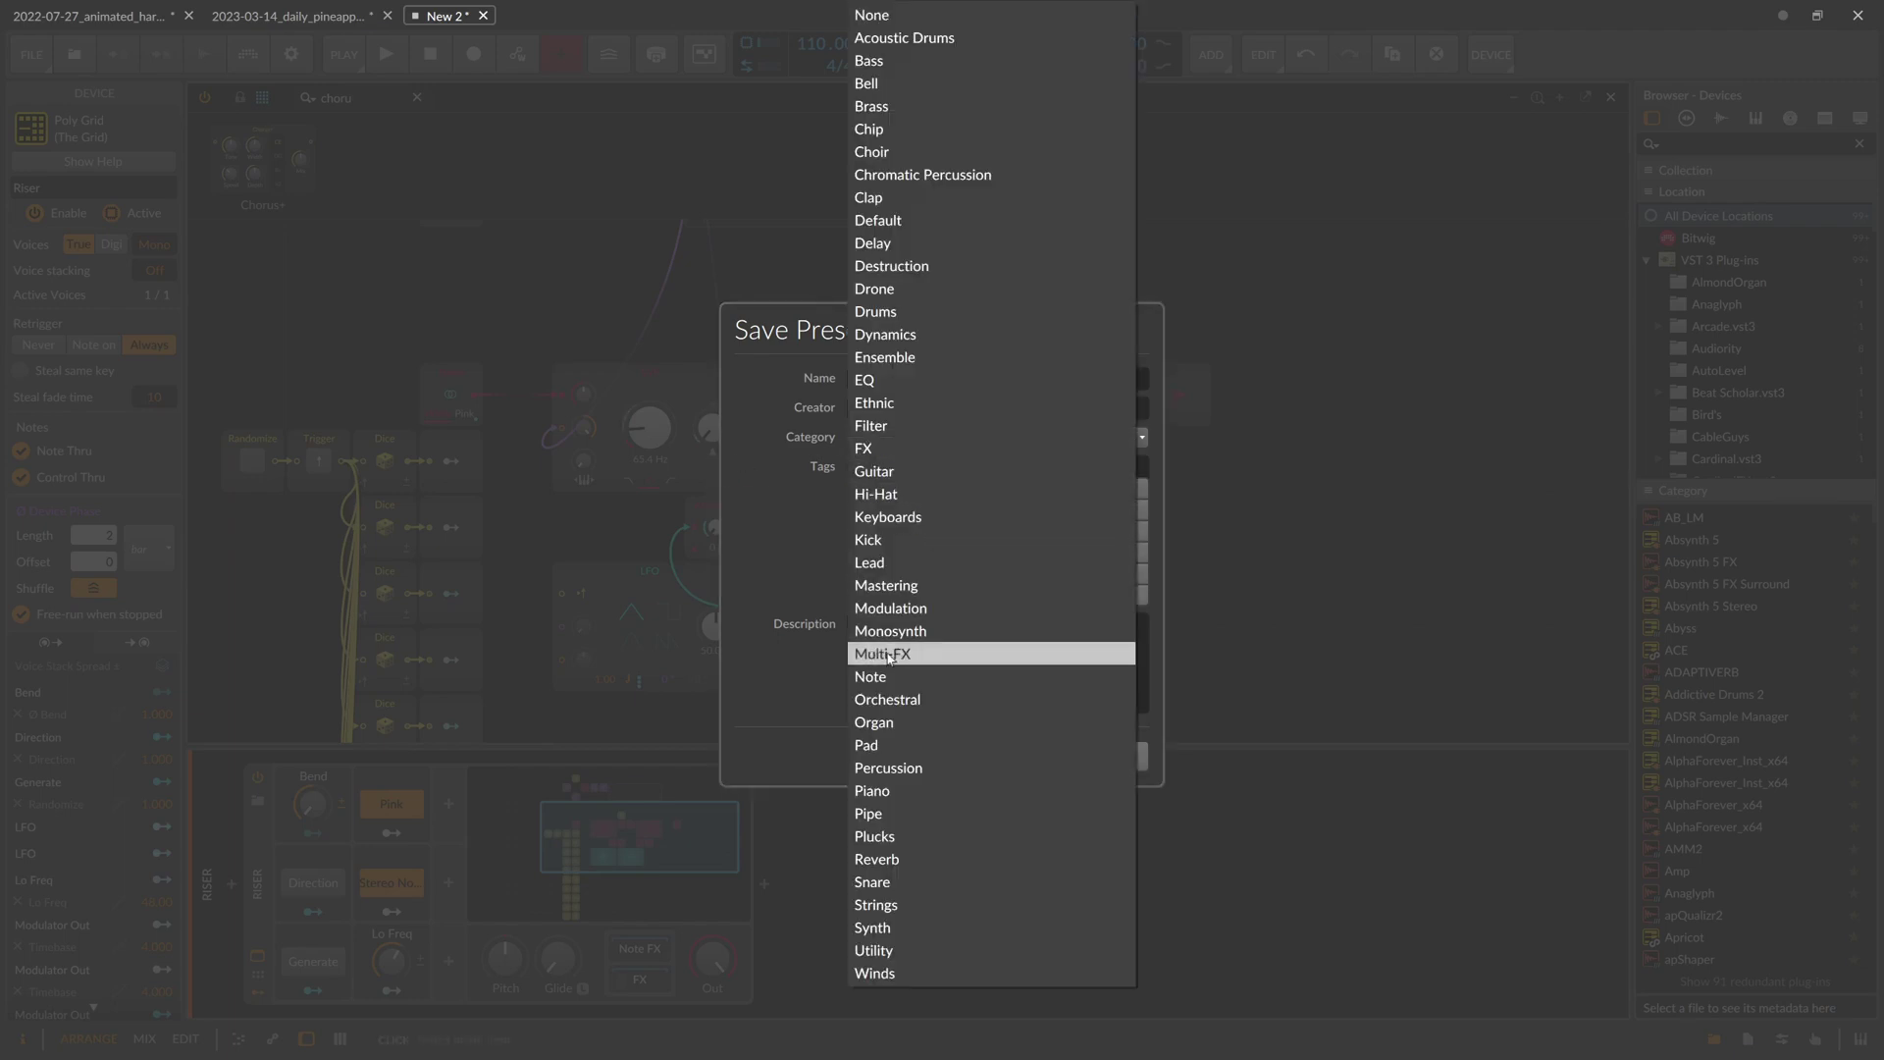
click(868, 449)
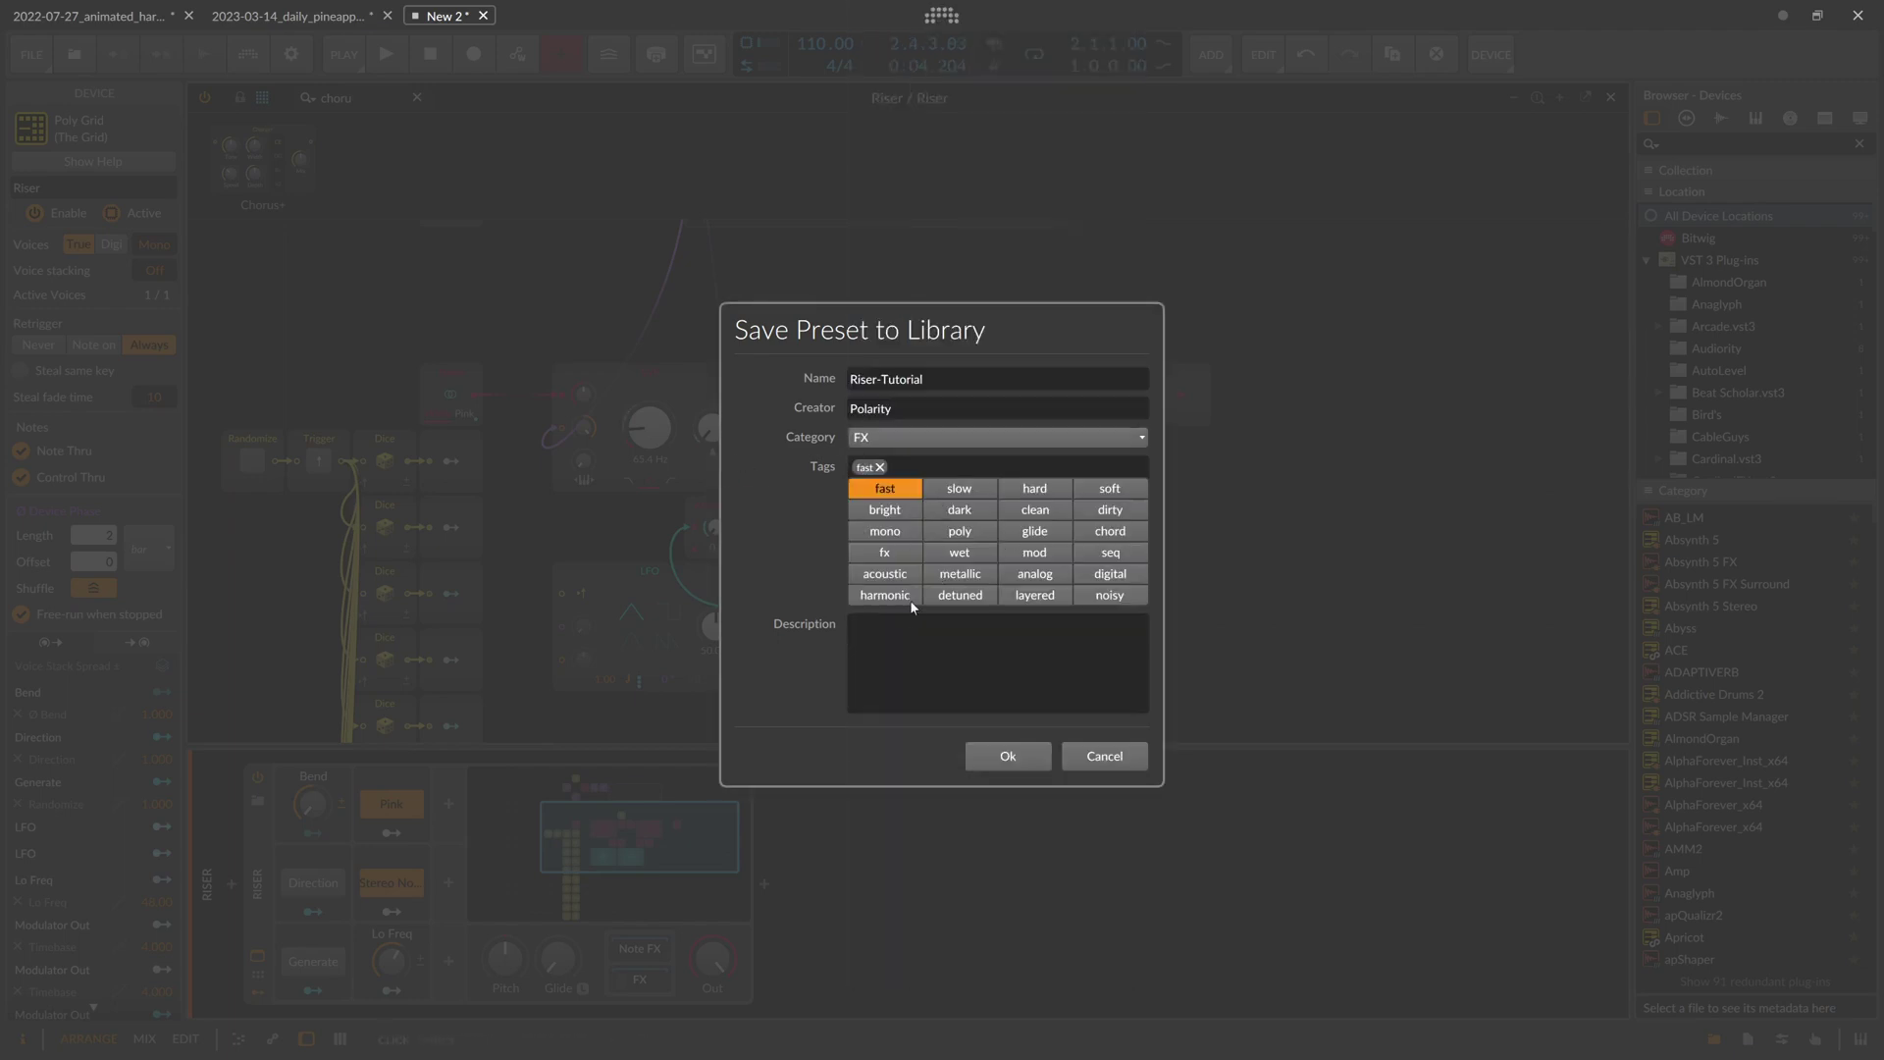
click(909, 670)
text(Creates risers or impacts)
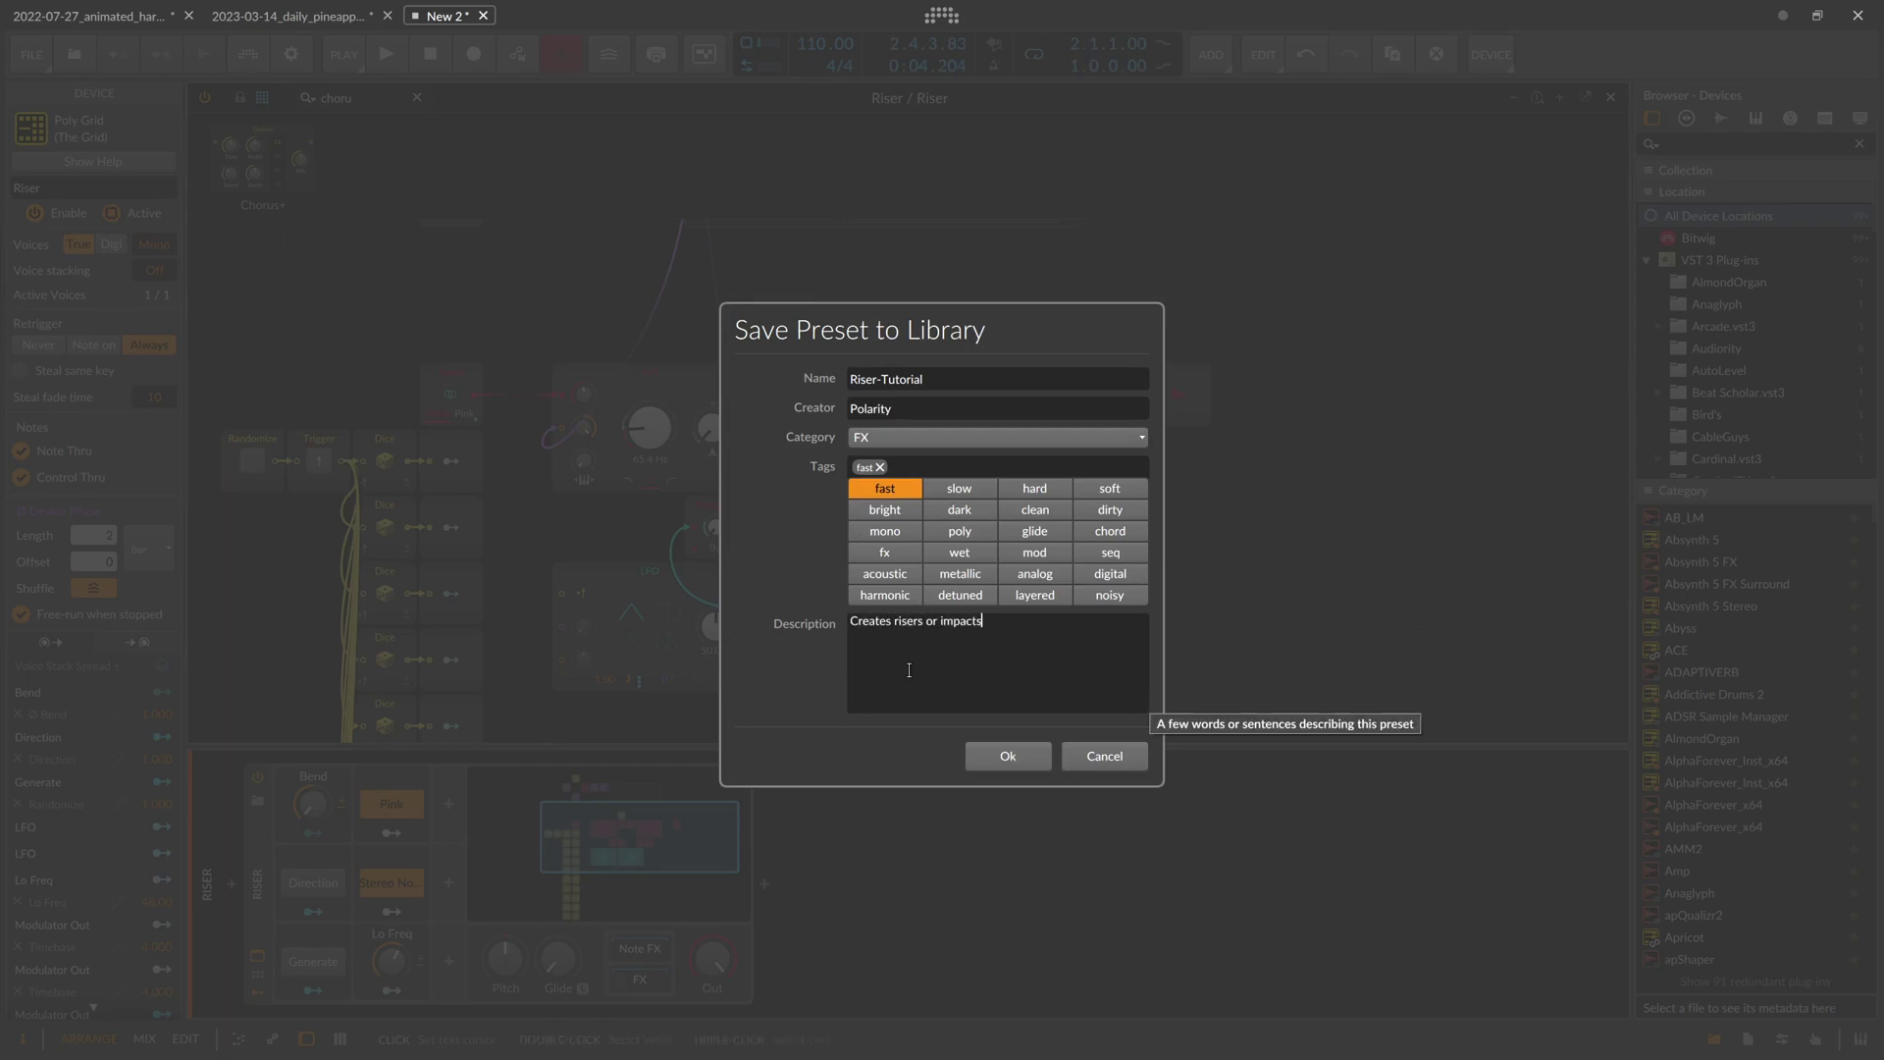
click(1008, 755)
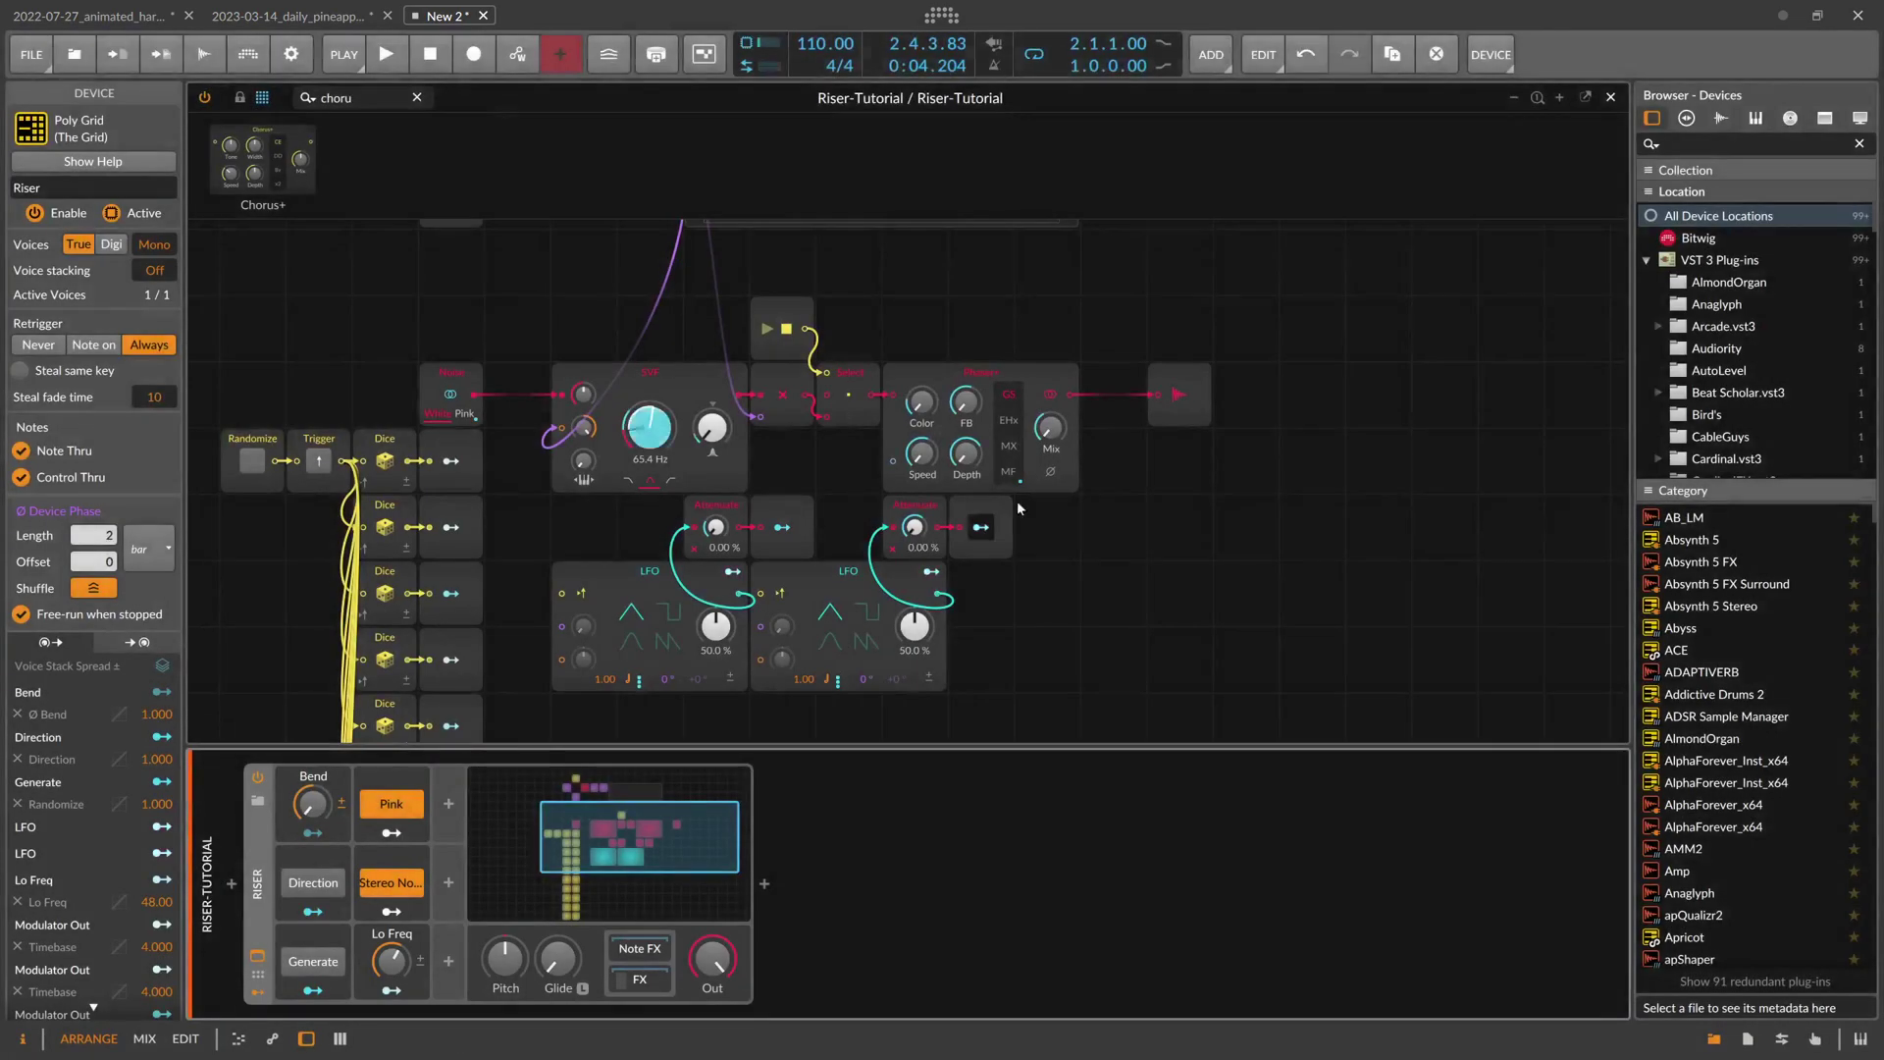
Close the grid editor and start playback with the Direction control switched on
click(1609, 97)
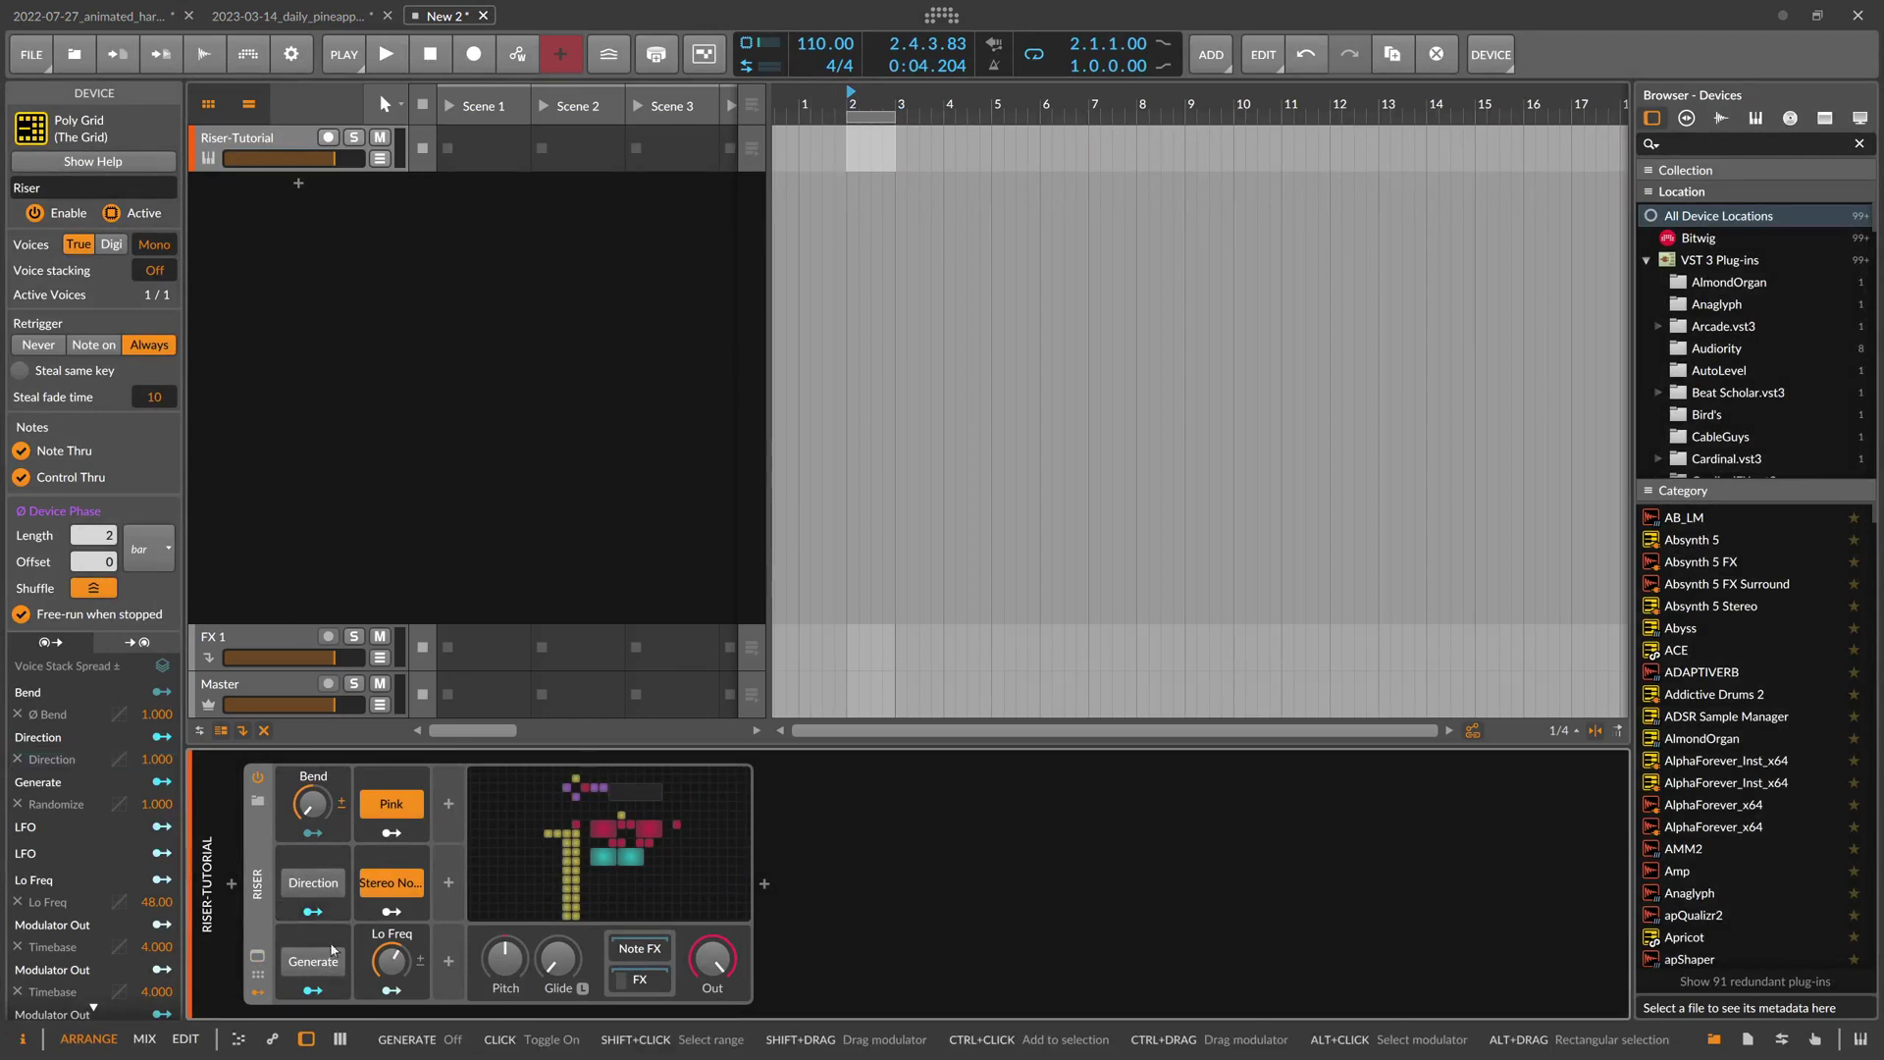
click(323, 886)
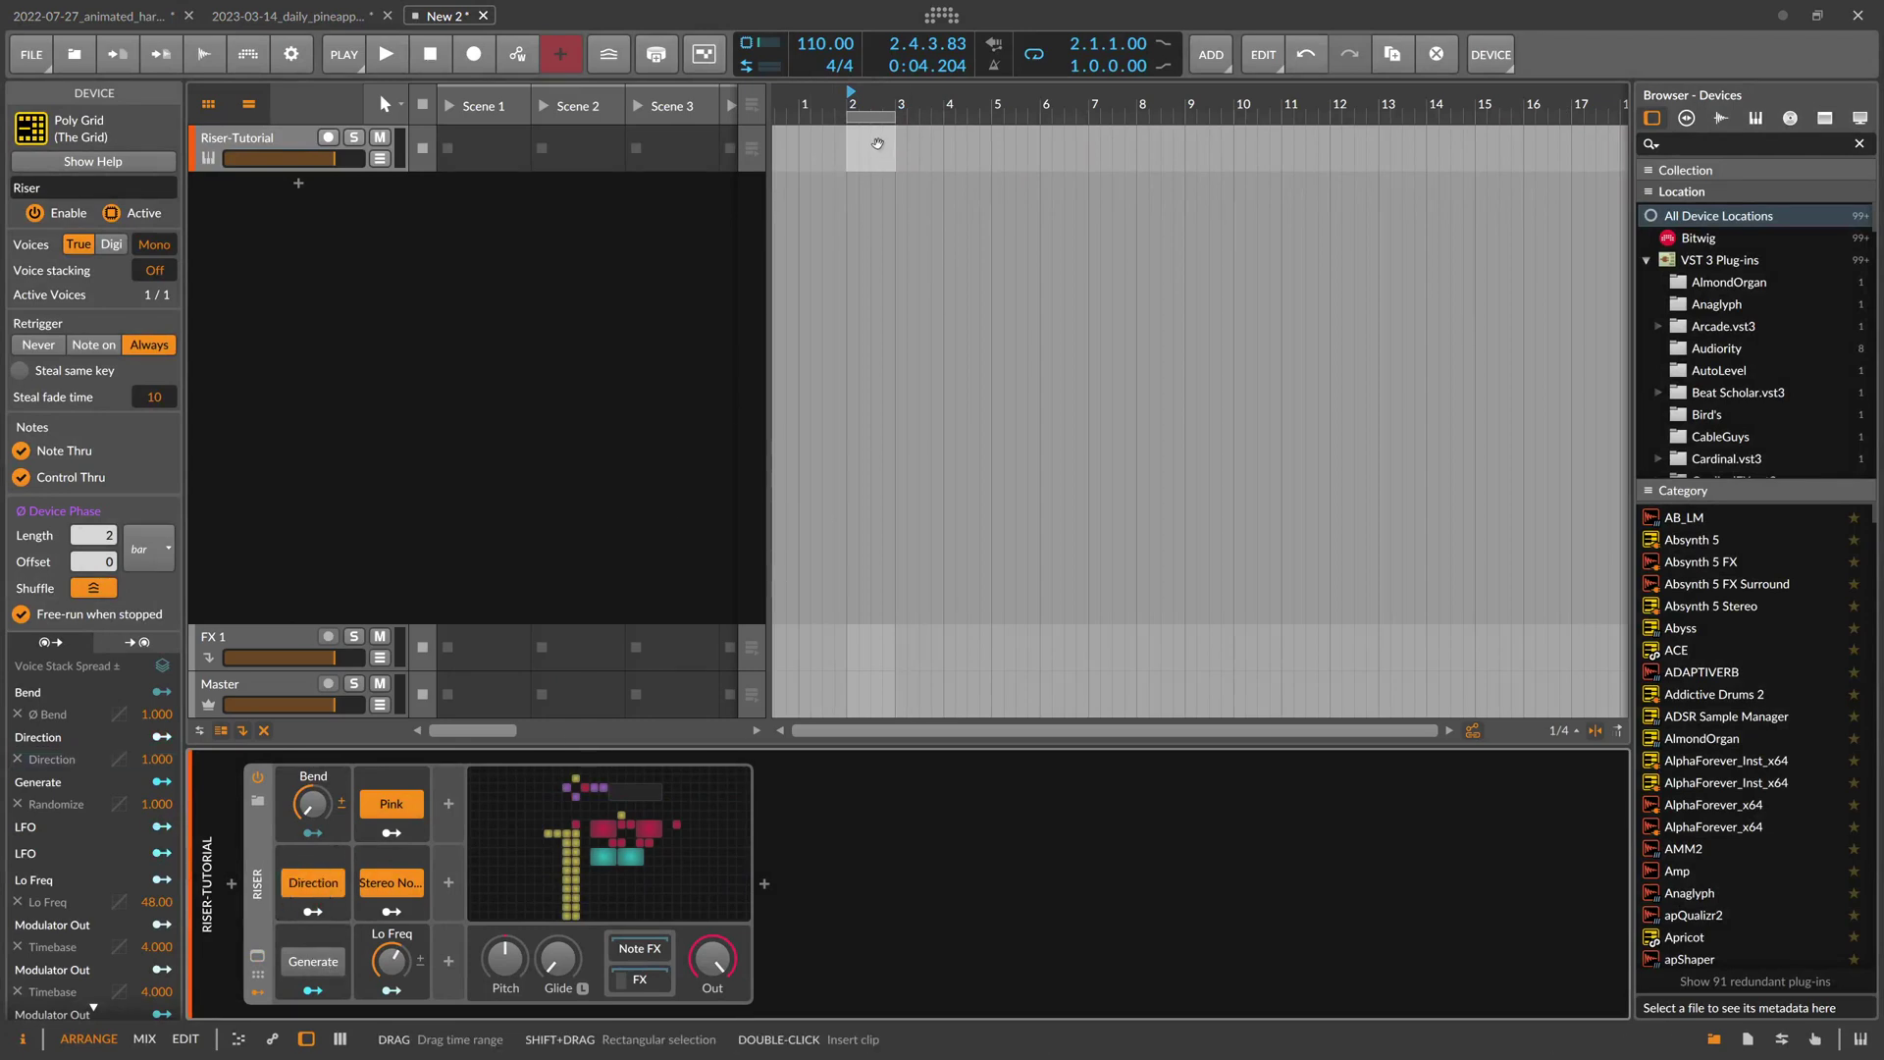
key(space)
Extend the arranger loop region to start at 1.1.1.00 with a length of 4.0.0.00 while listening, and stop playback
drag(878, 144, 957, 148)
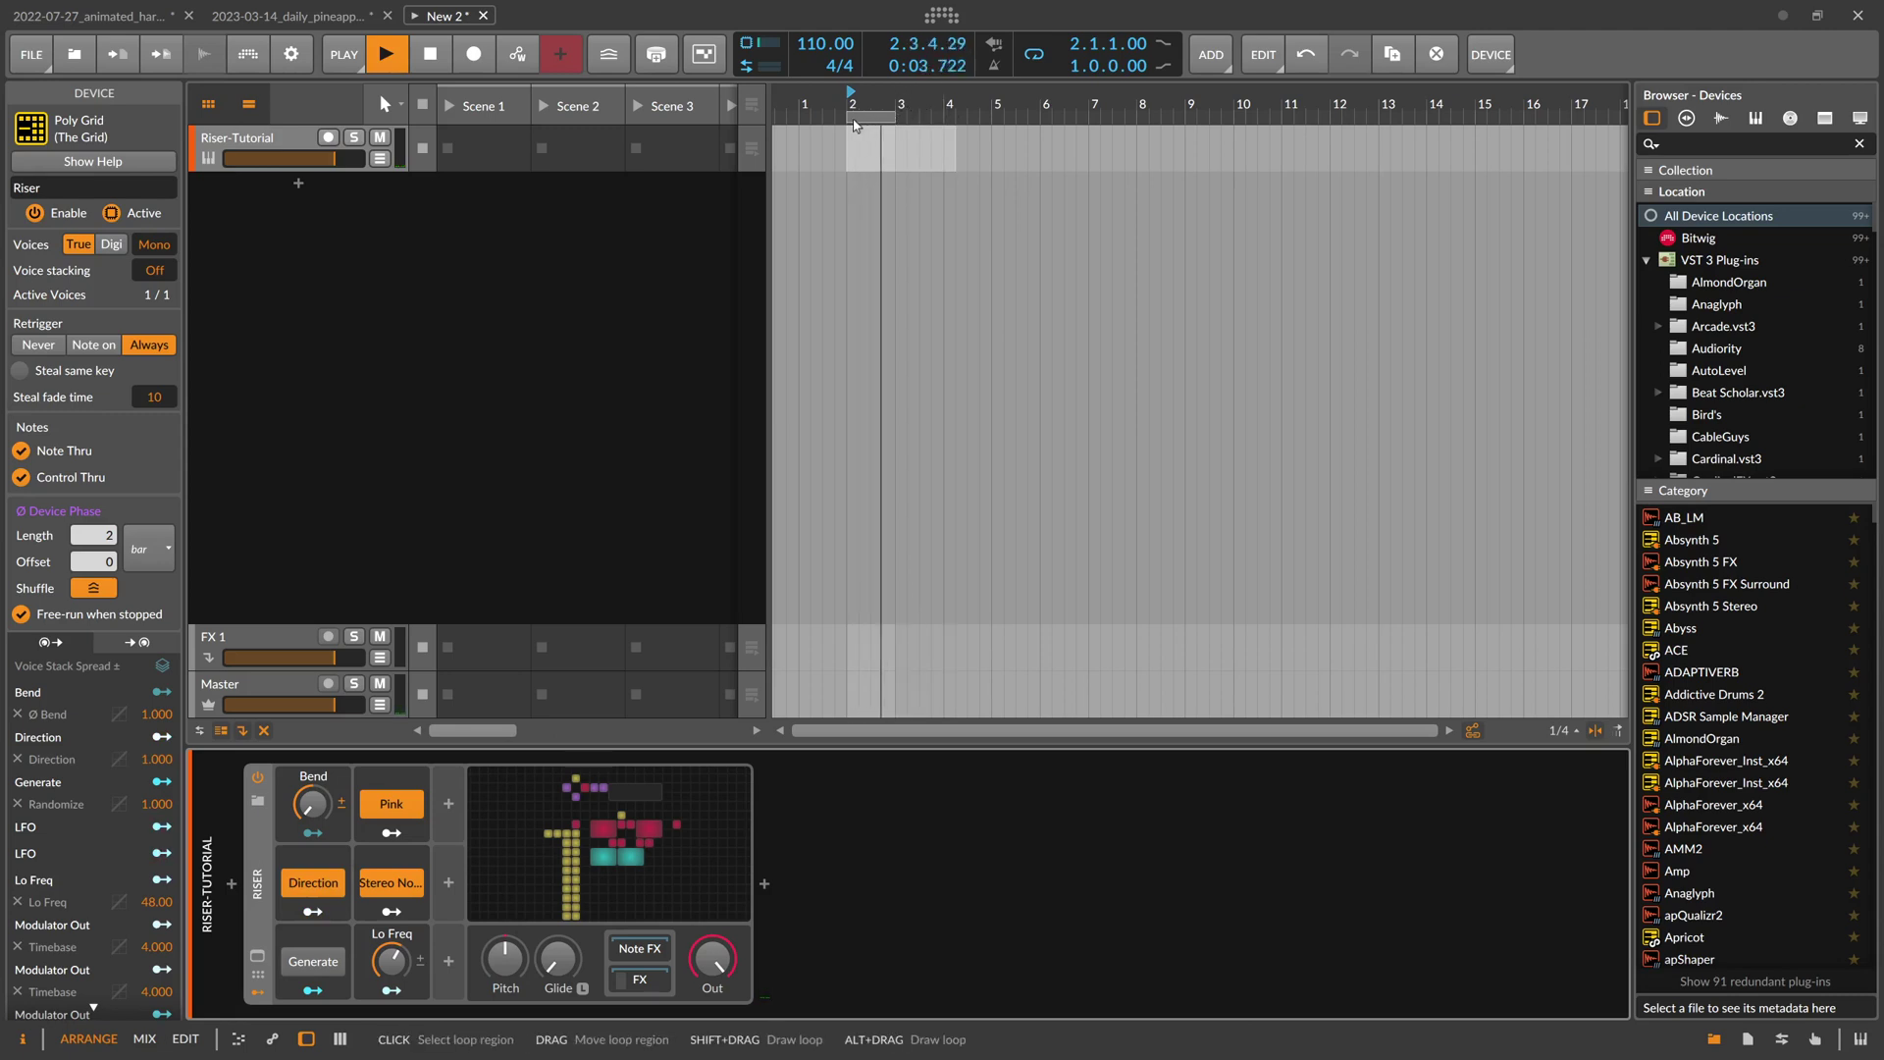
drag(893, 117, 969, 116)
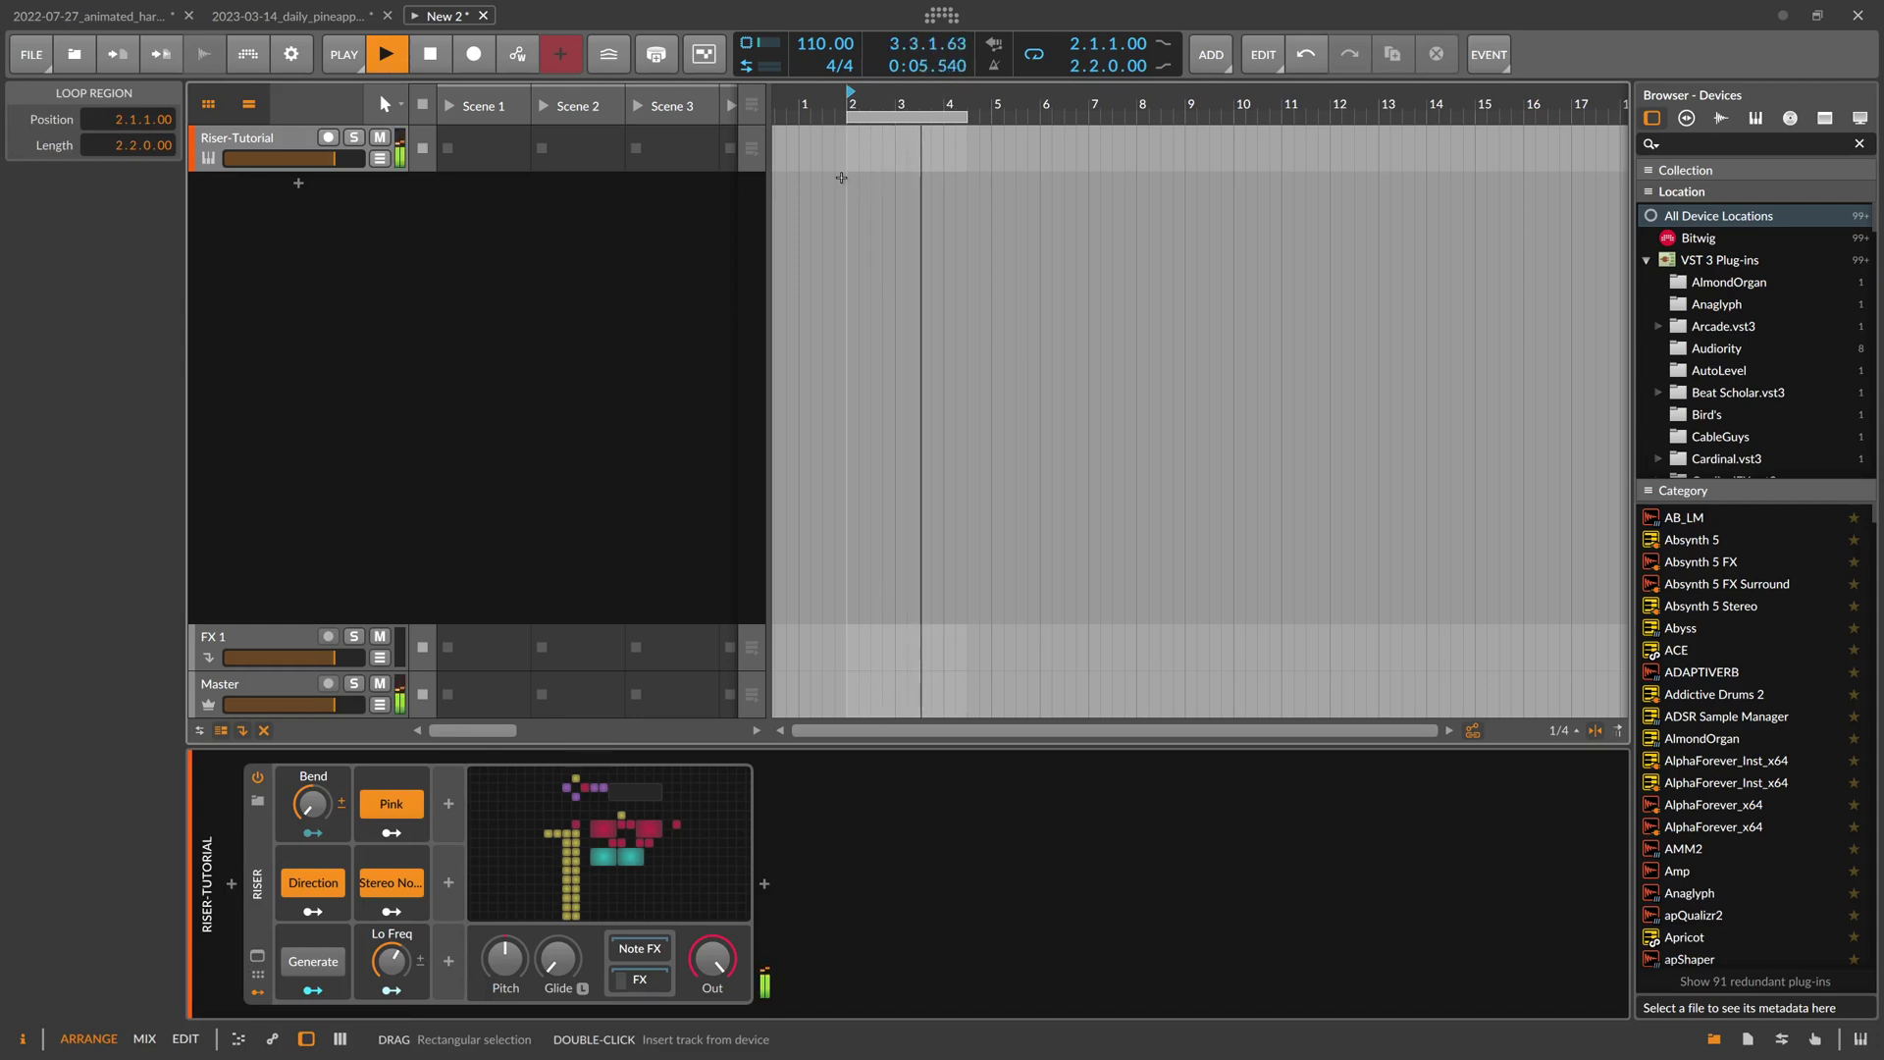
drag(968, 116, 991, 117)
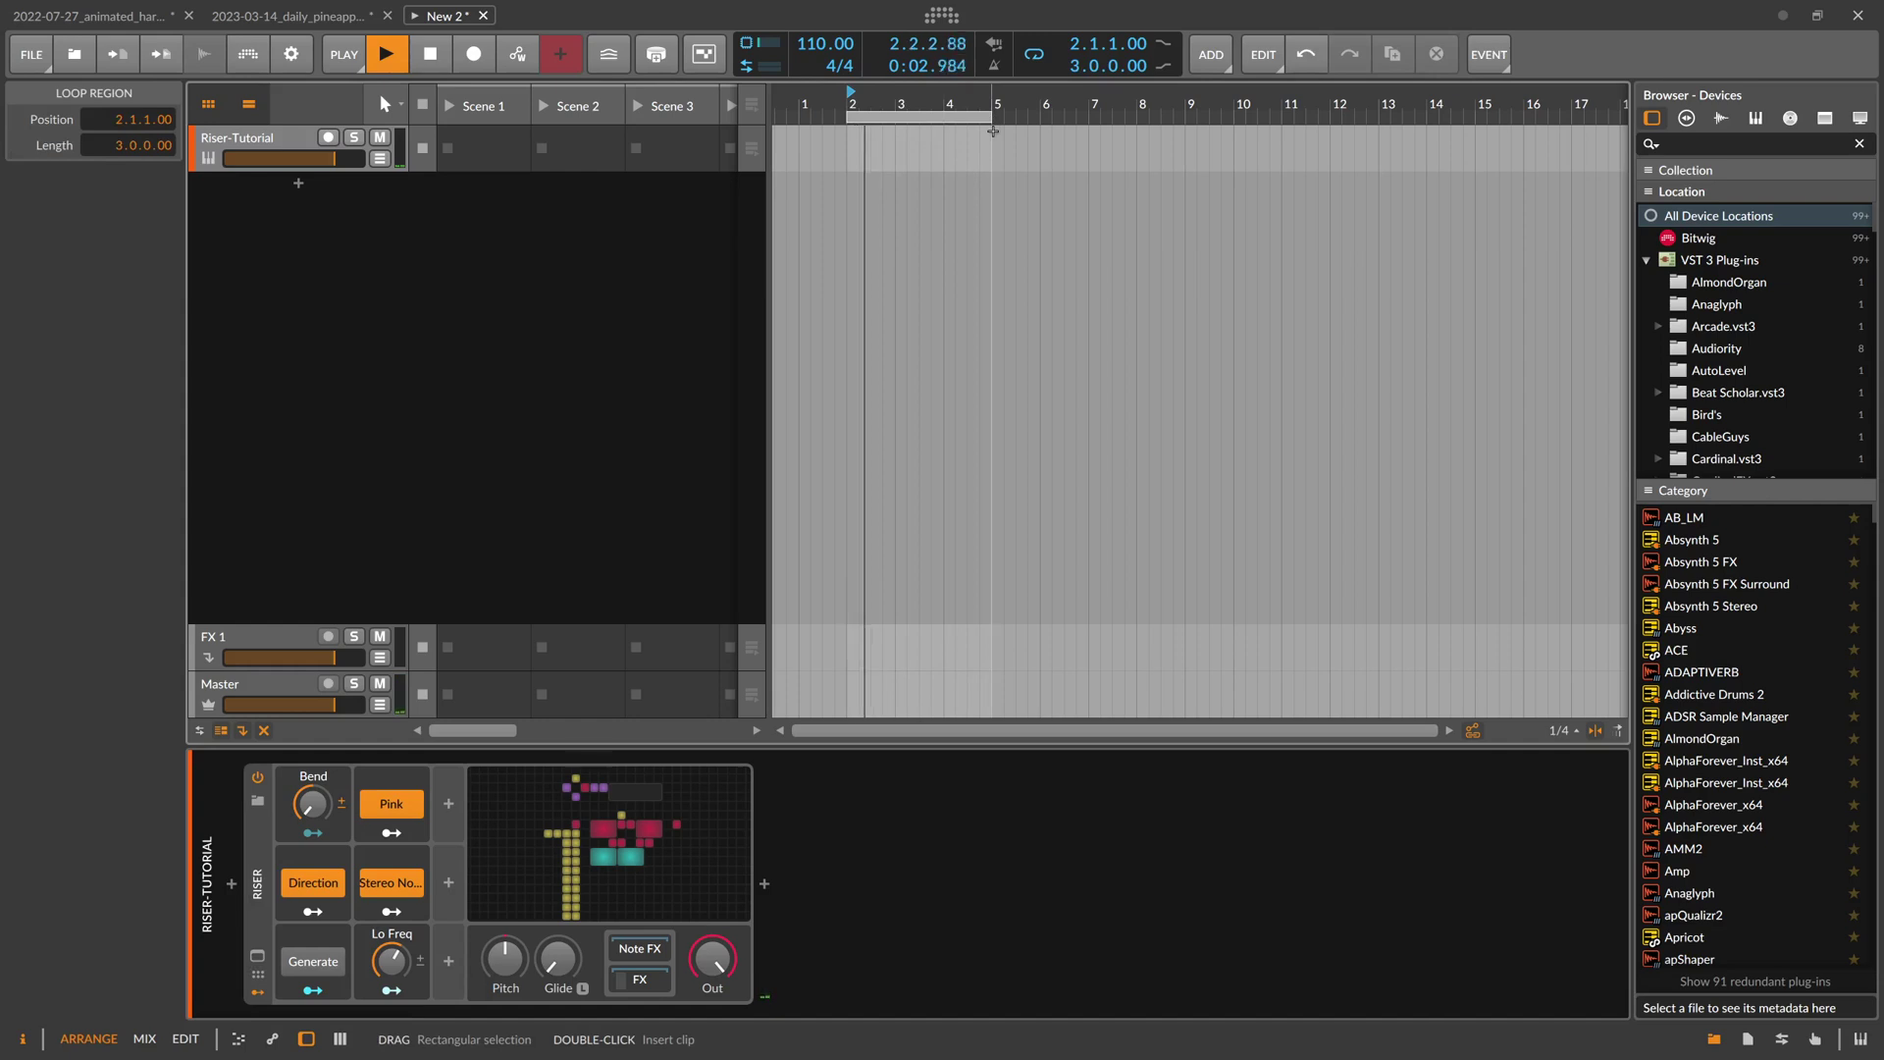
drag(850, 117, 785, 120)
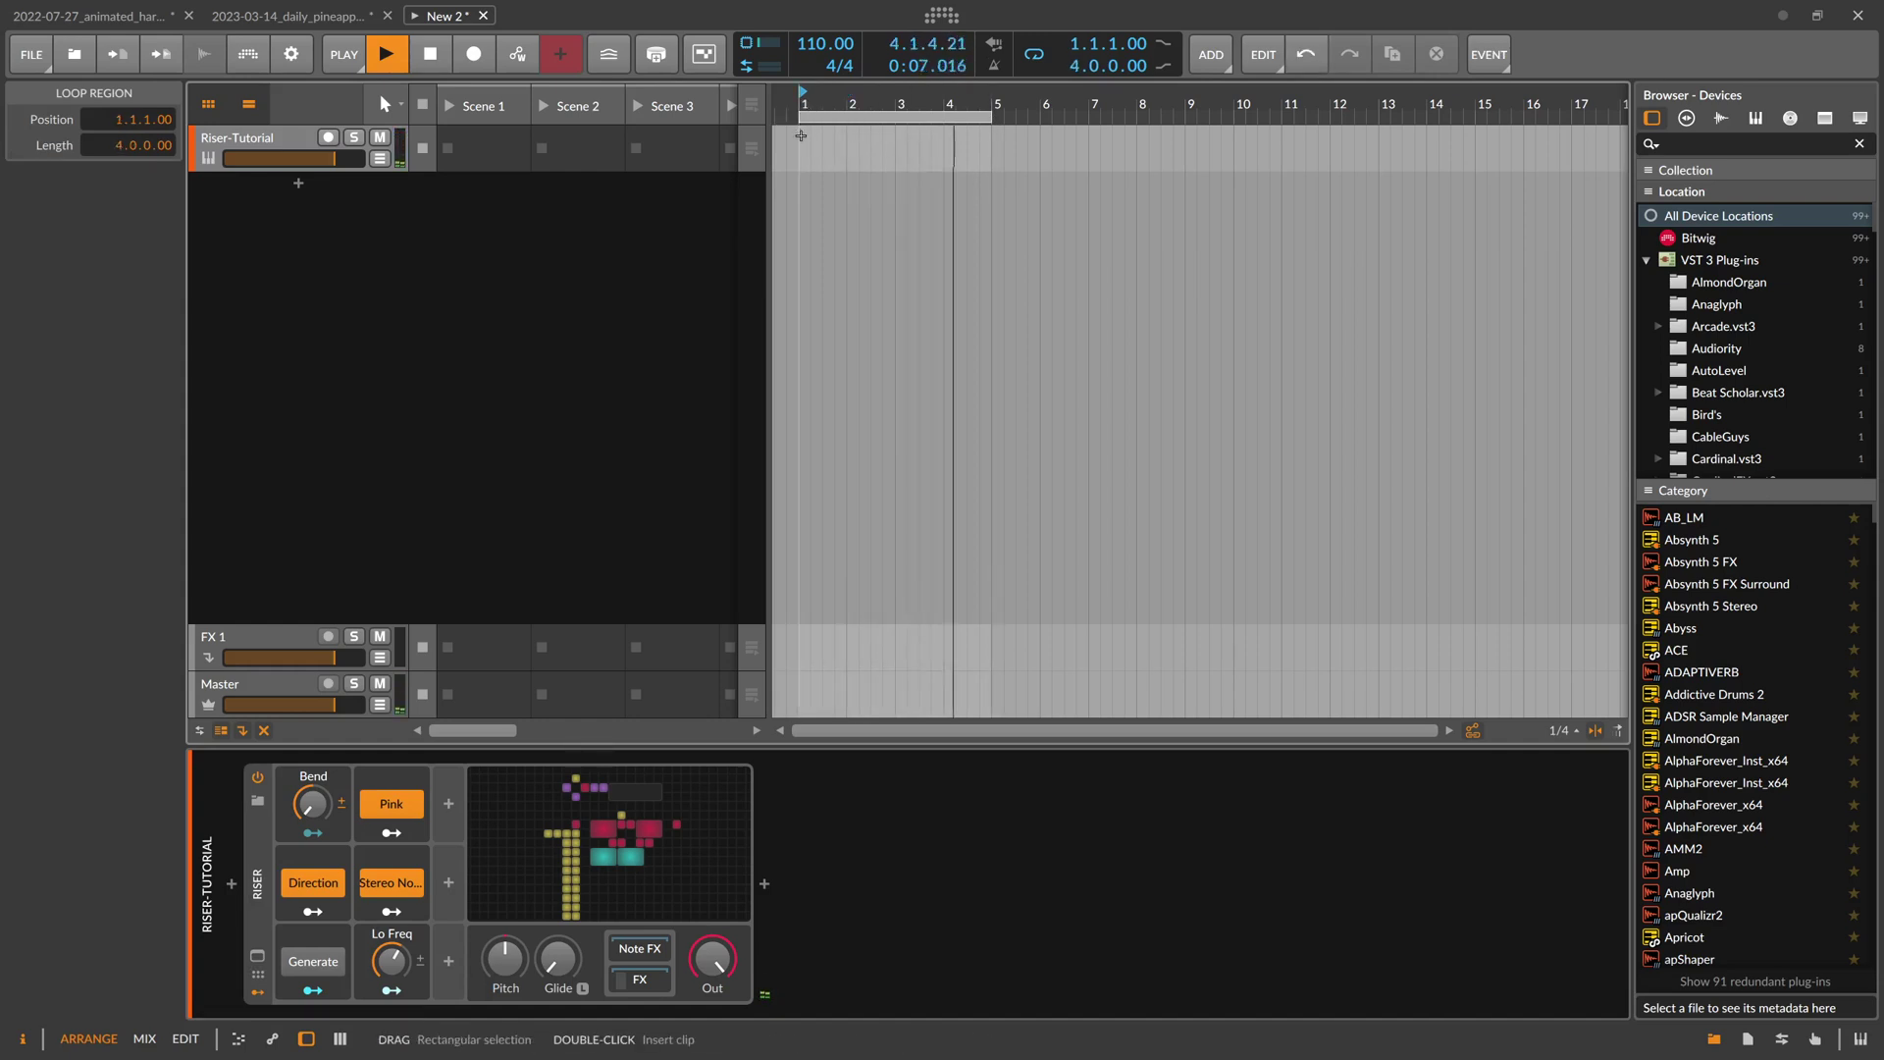
key(space)
Try automating a fade-in of the Riser Output in the track's automation lane, rising from -Inf dB at 1.1.1.00, and undo it
click(816, 140)
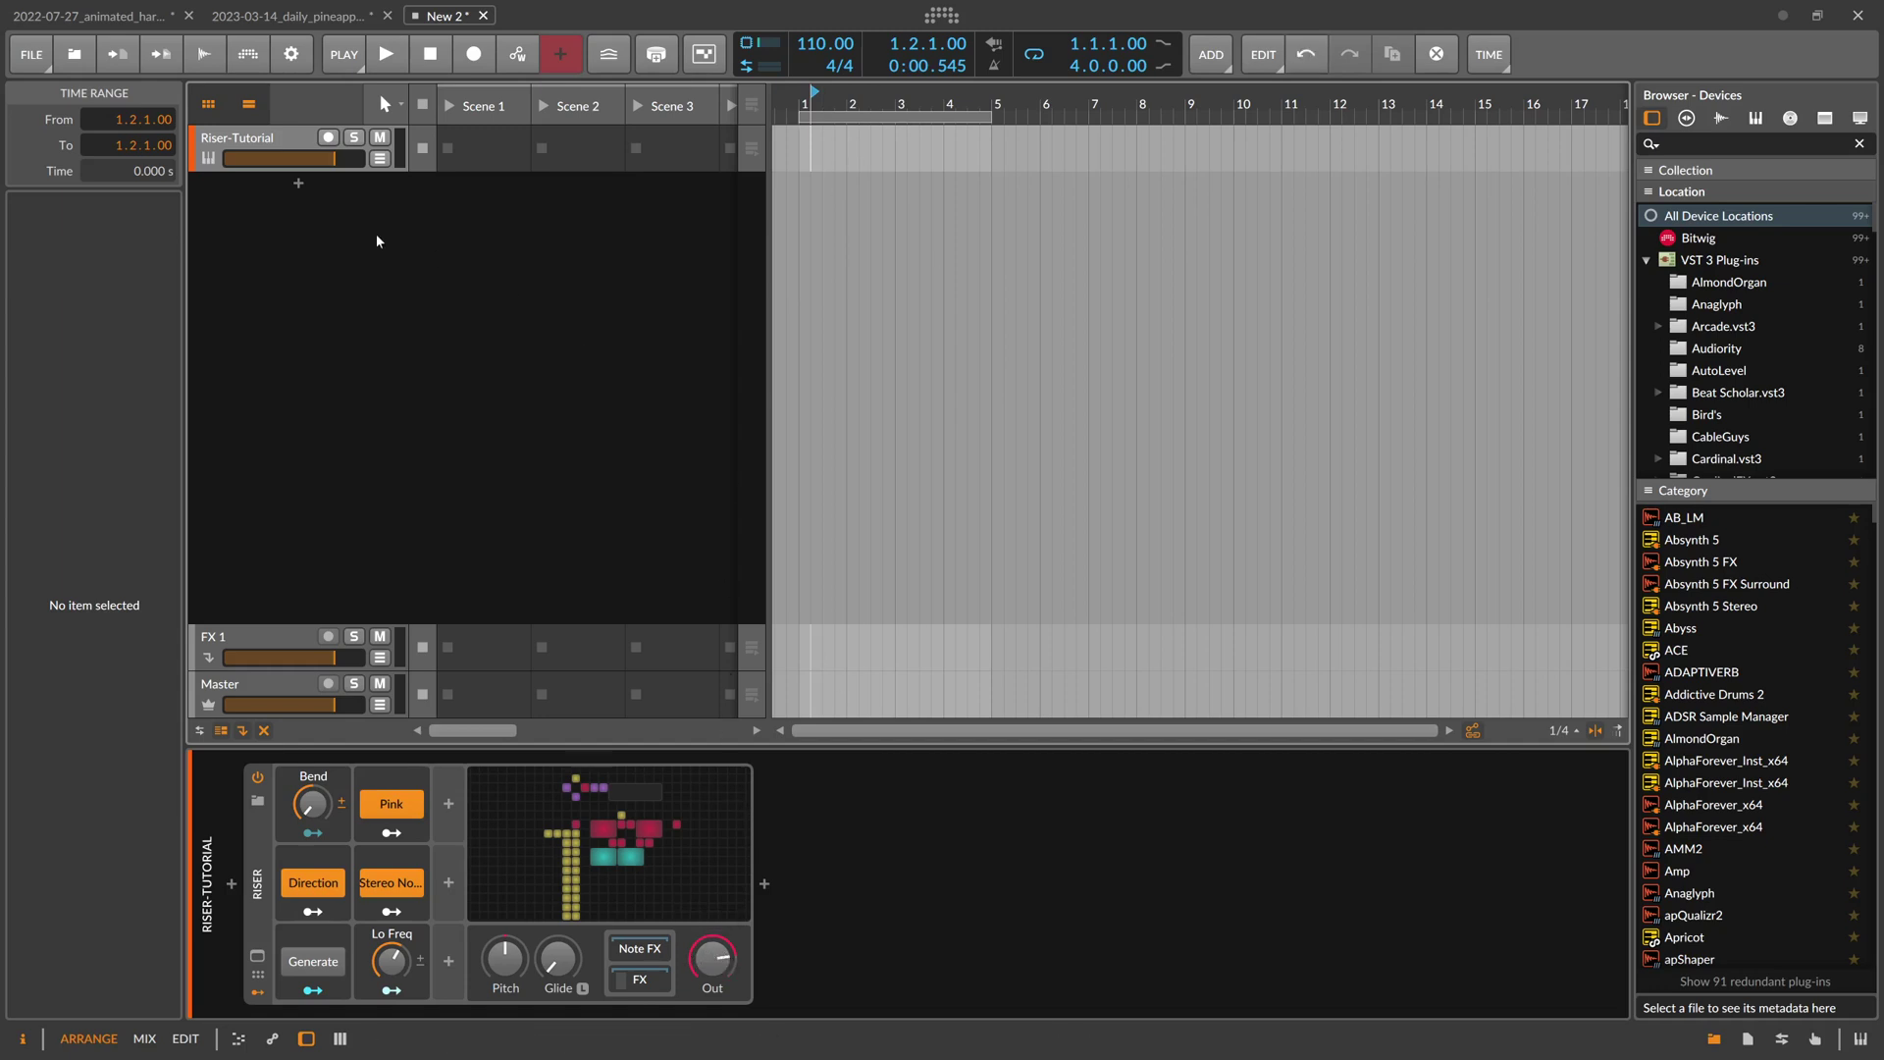
click(380, 158)
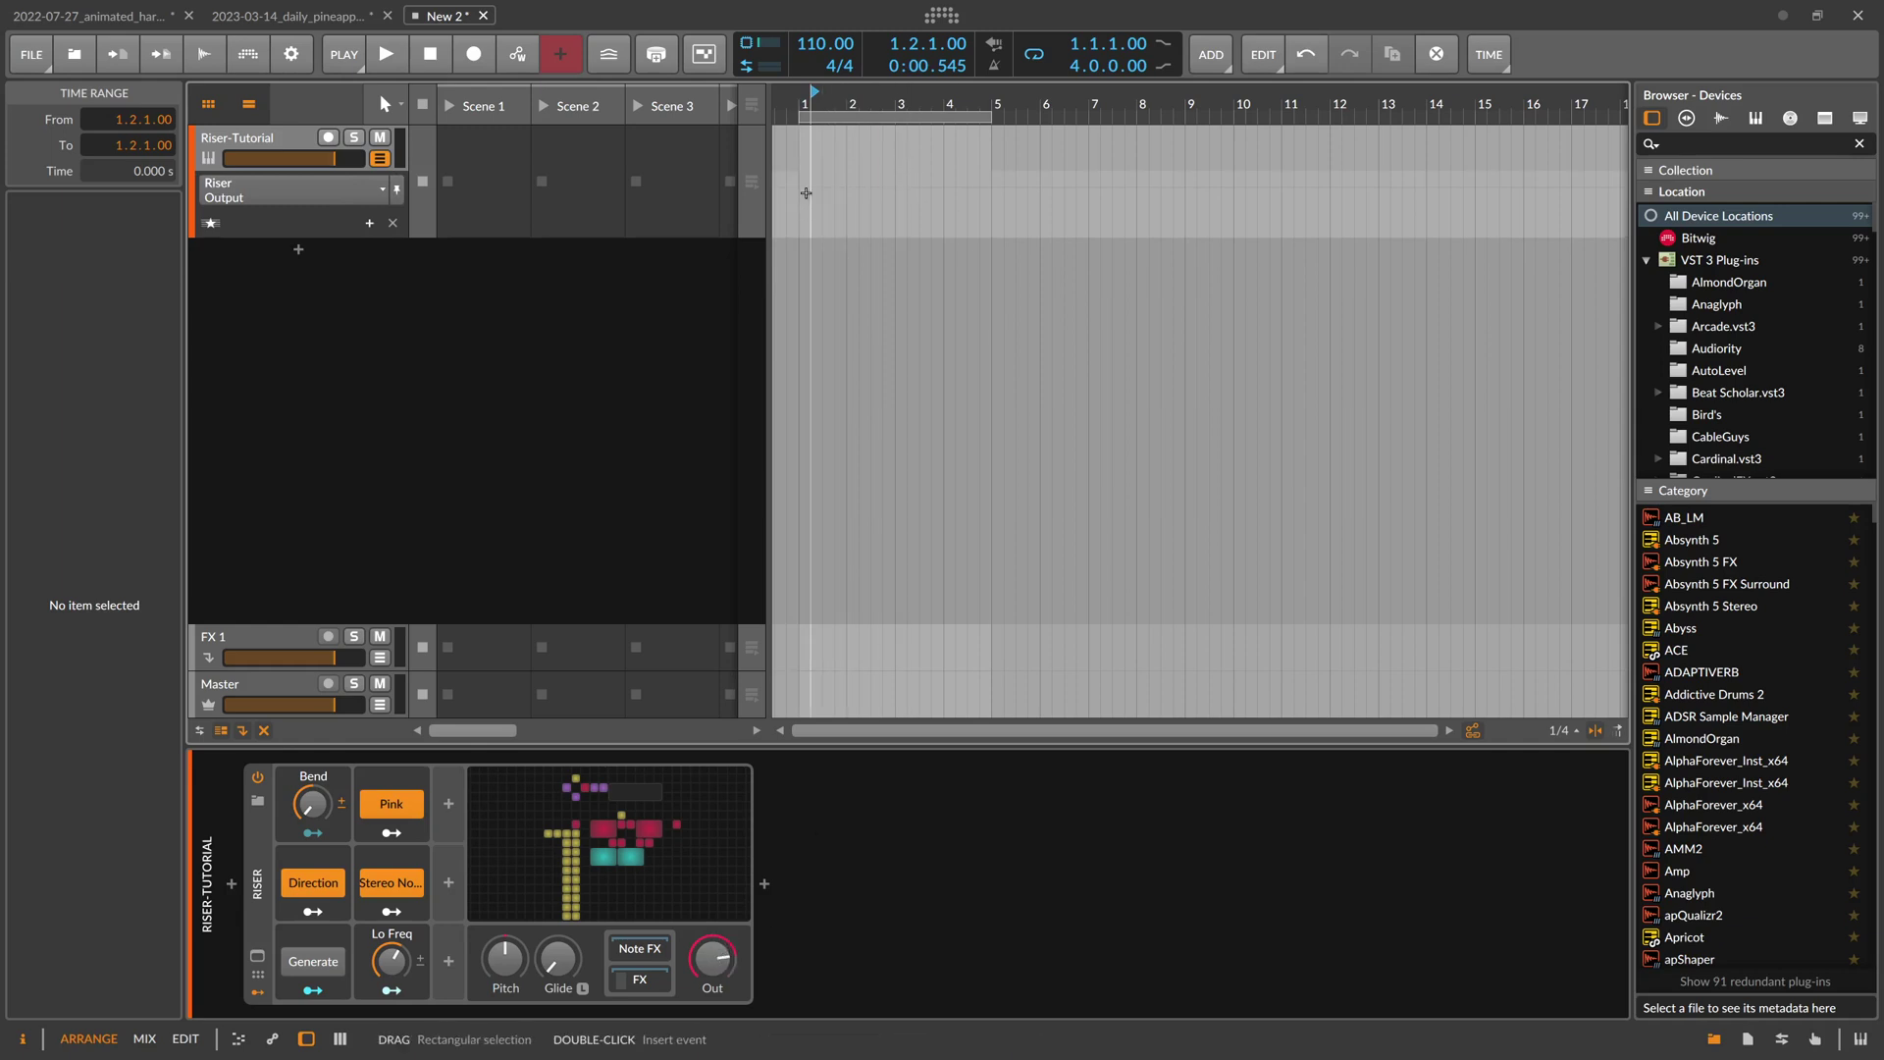
drag(806, 193, 809, 310)
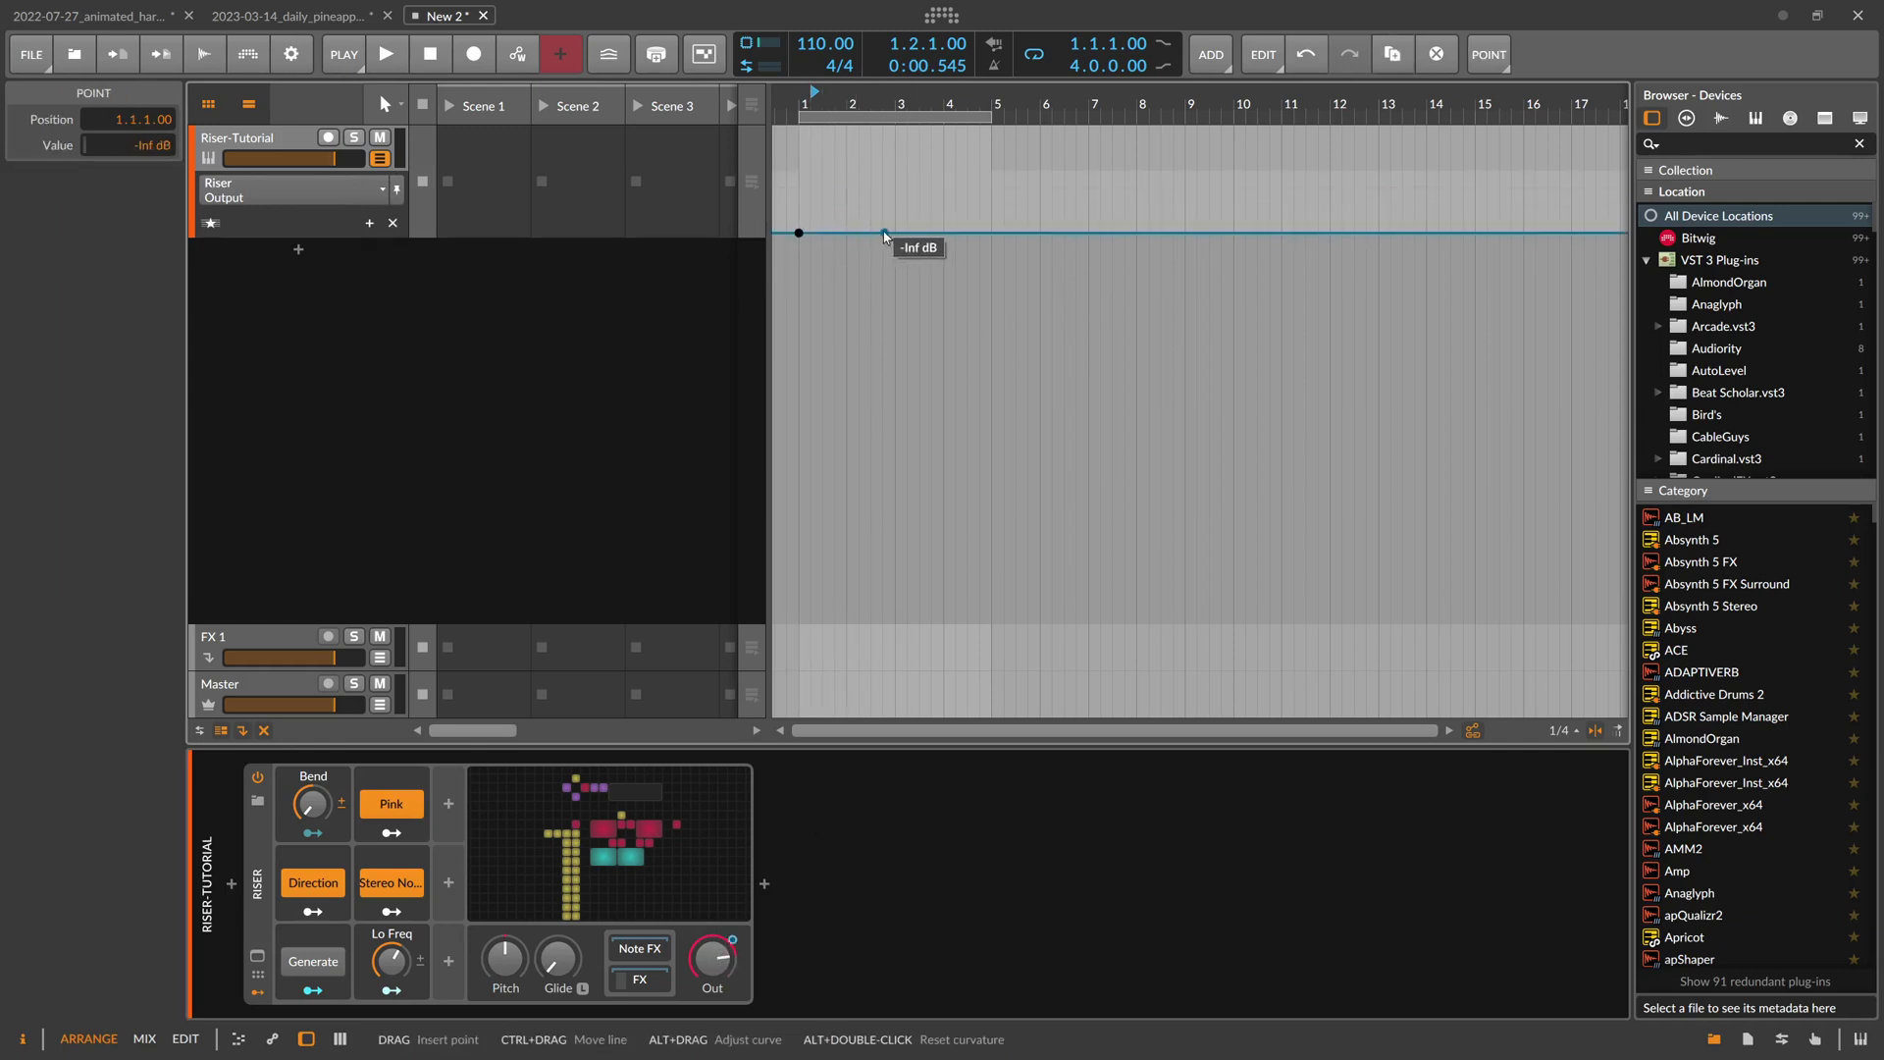
mouse_move(886, 232)
mouse_down()
mouse_move(893, 181)
mouse_move(860, 222)
mouse_up()
key(ctrl+z)
key(ctrl+z)
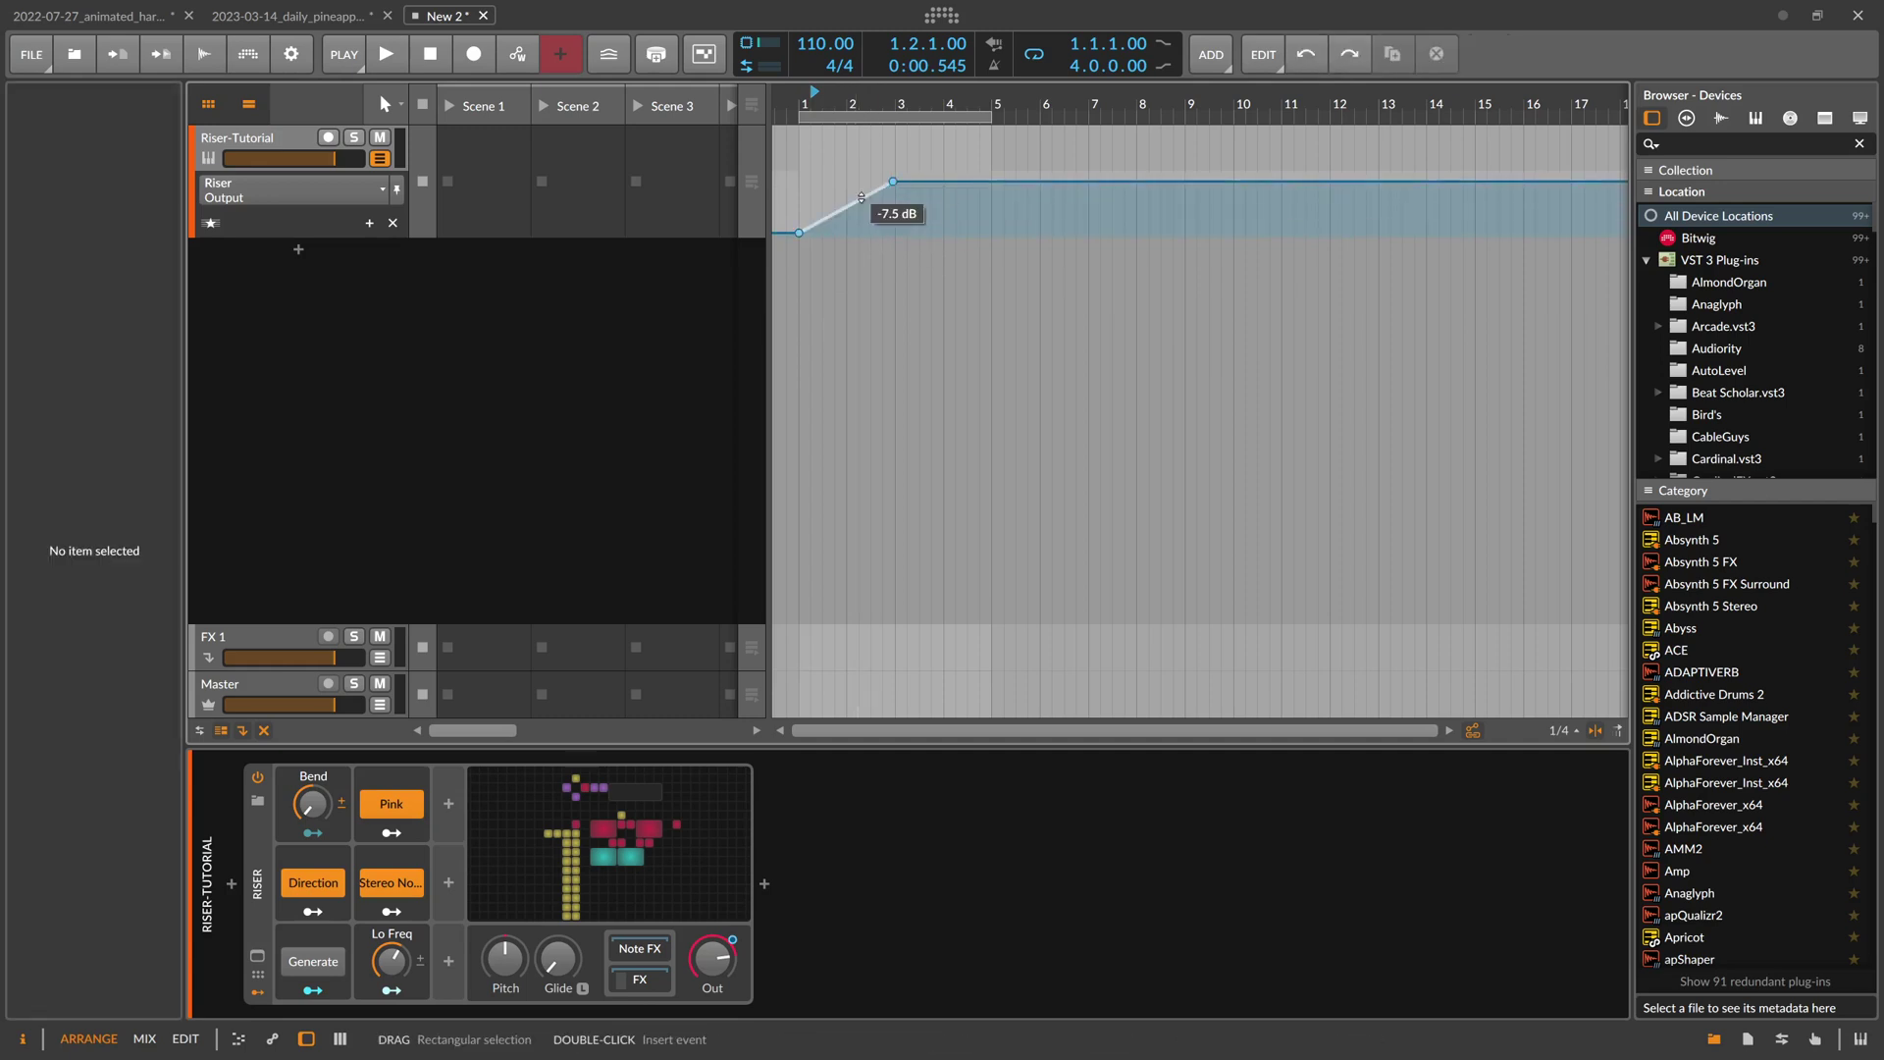
Delete the Transport Playing module above the Select module in the Riser grid
click(608, 844)
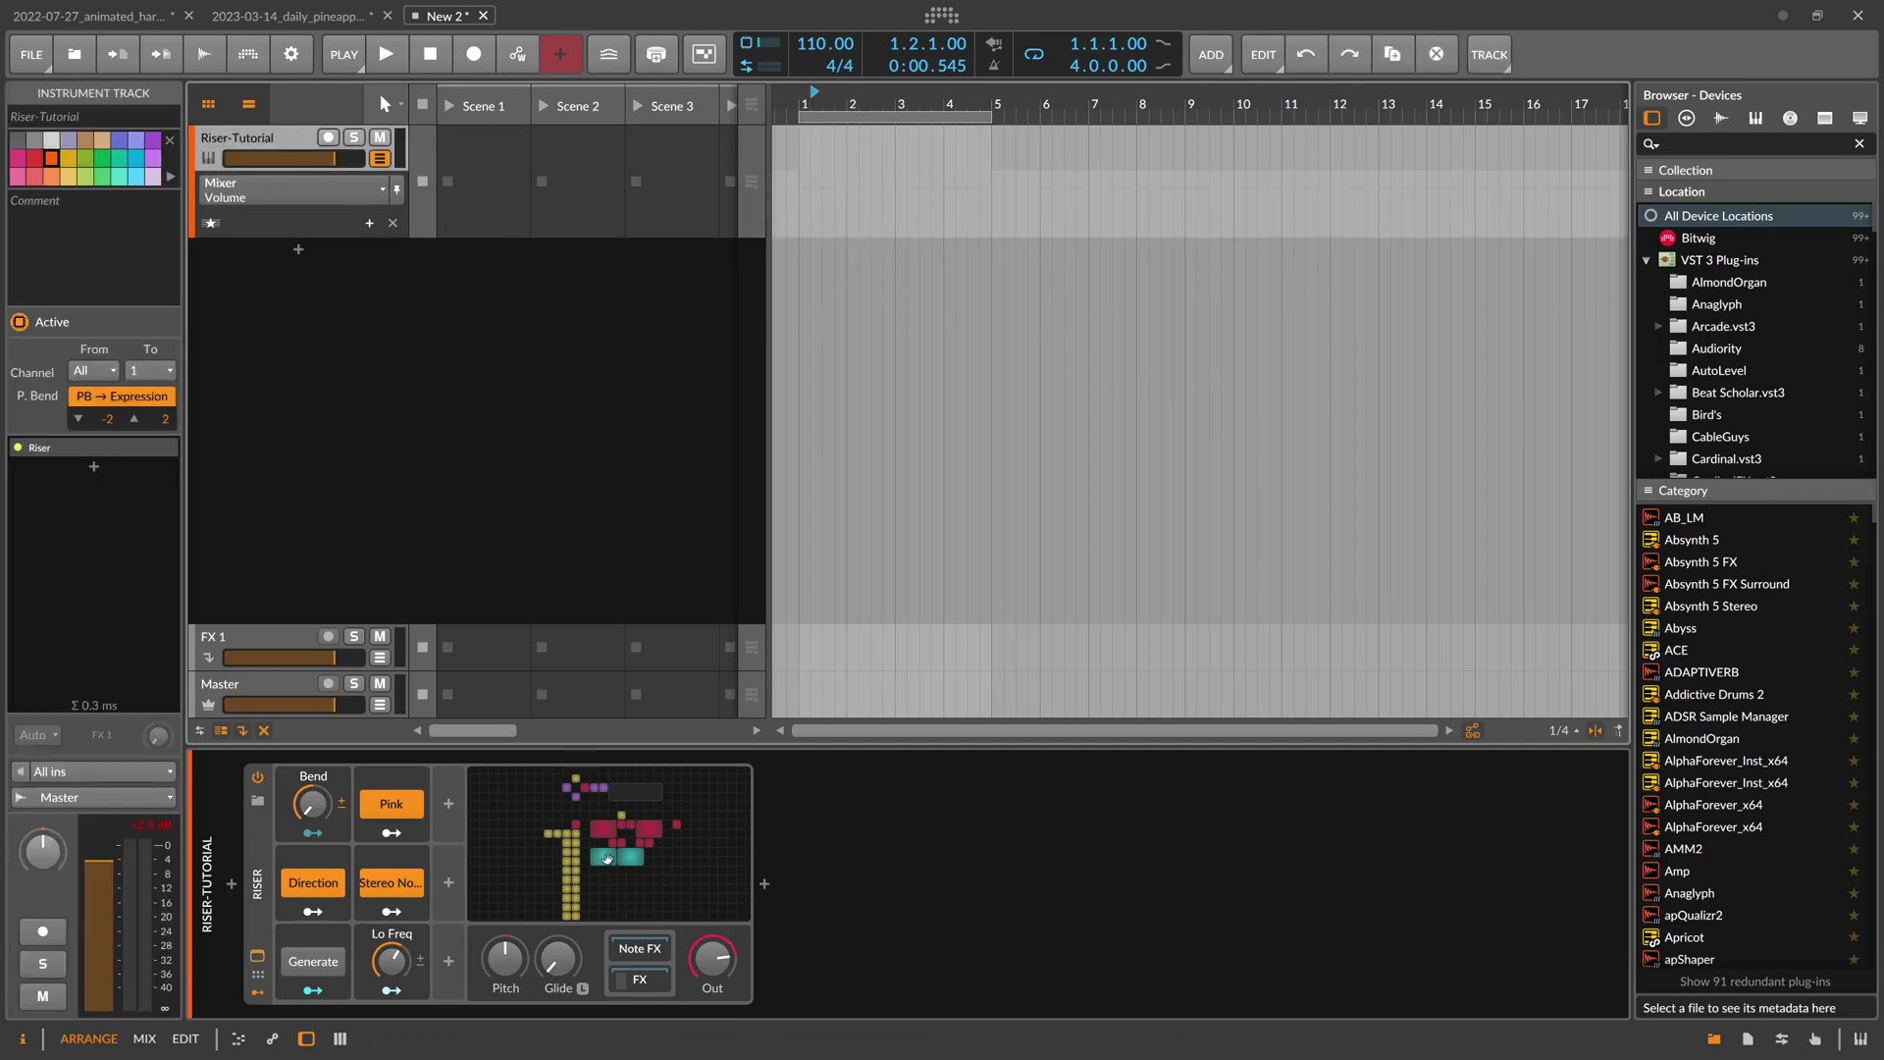
scroll(1207, 471, up, 3)
scroll(1128, 491, down, 1)
click(960, 381)
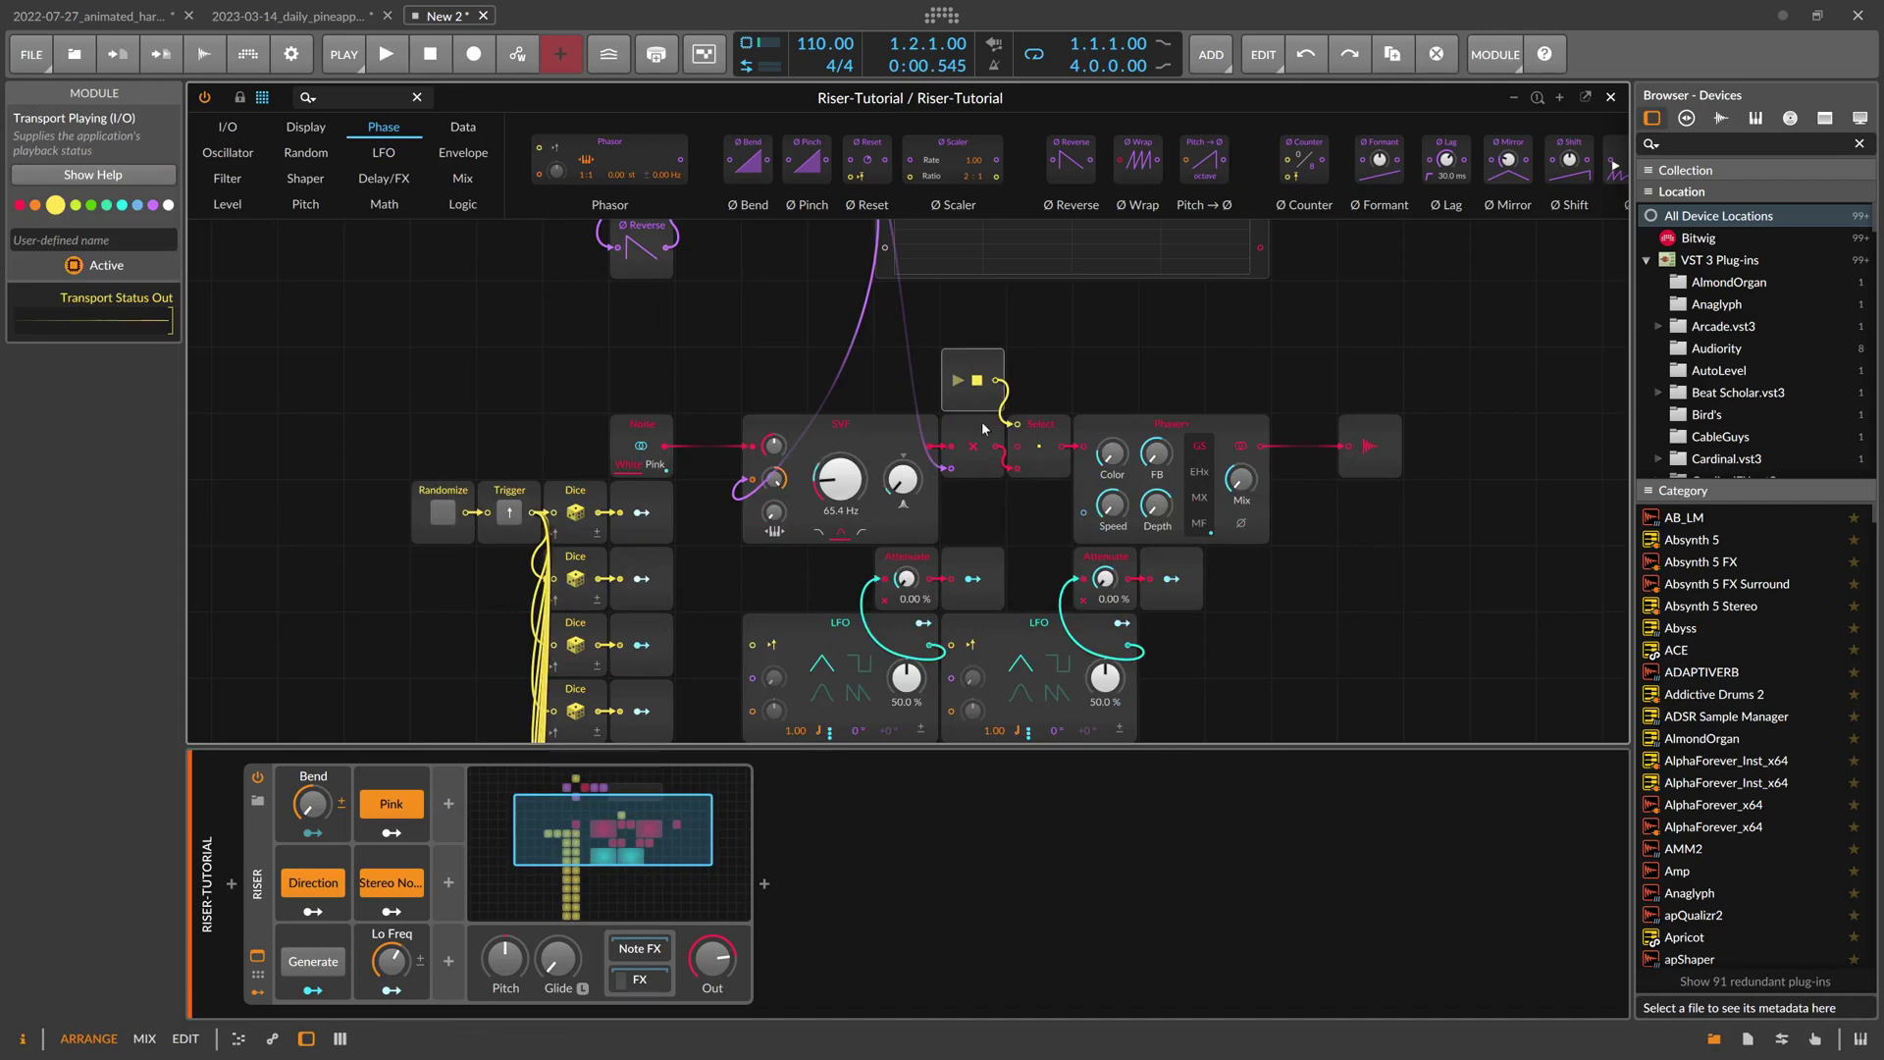
key(Delete)
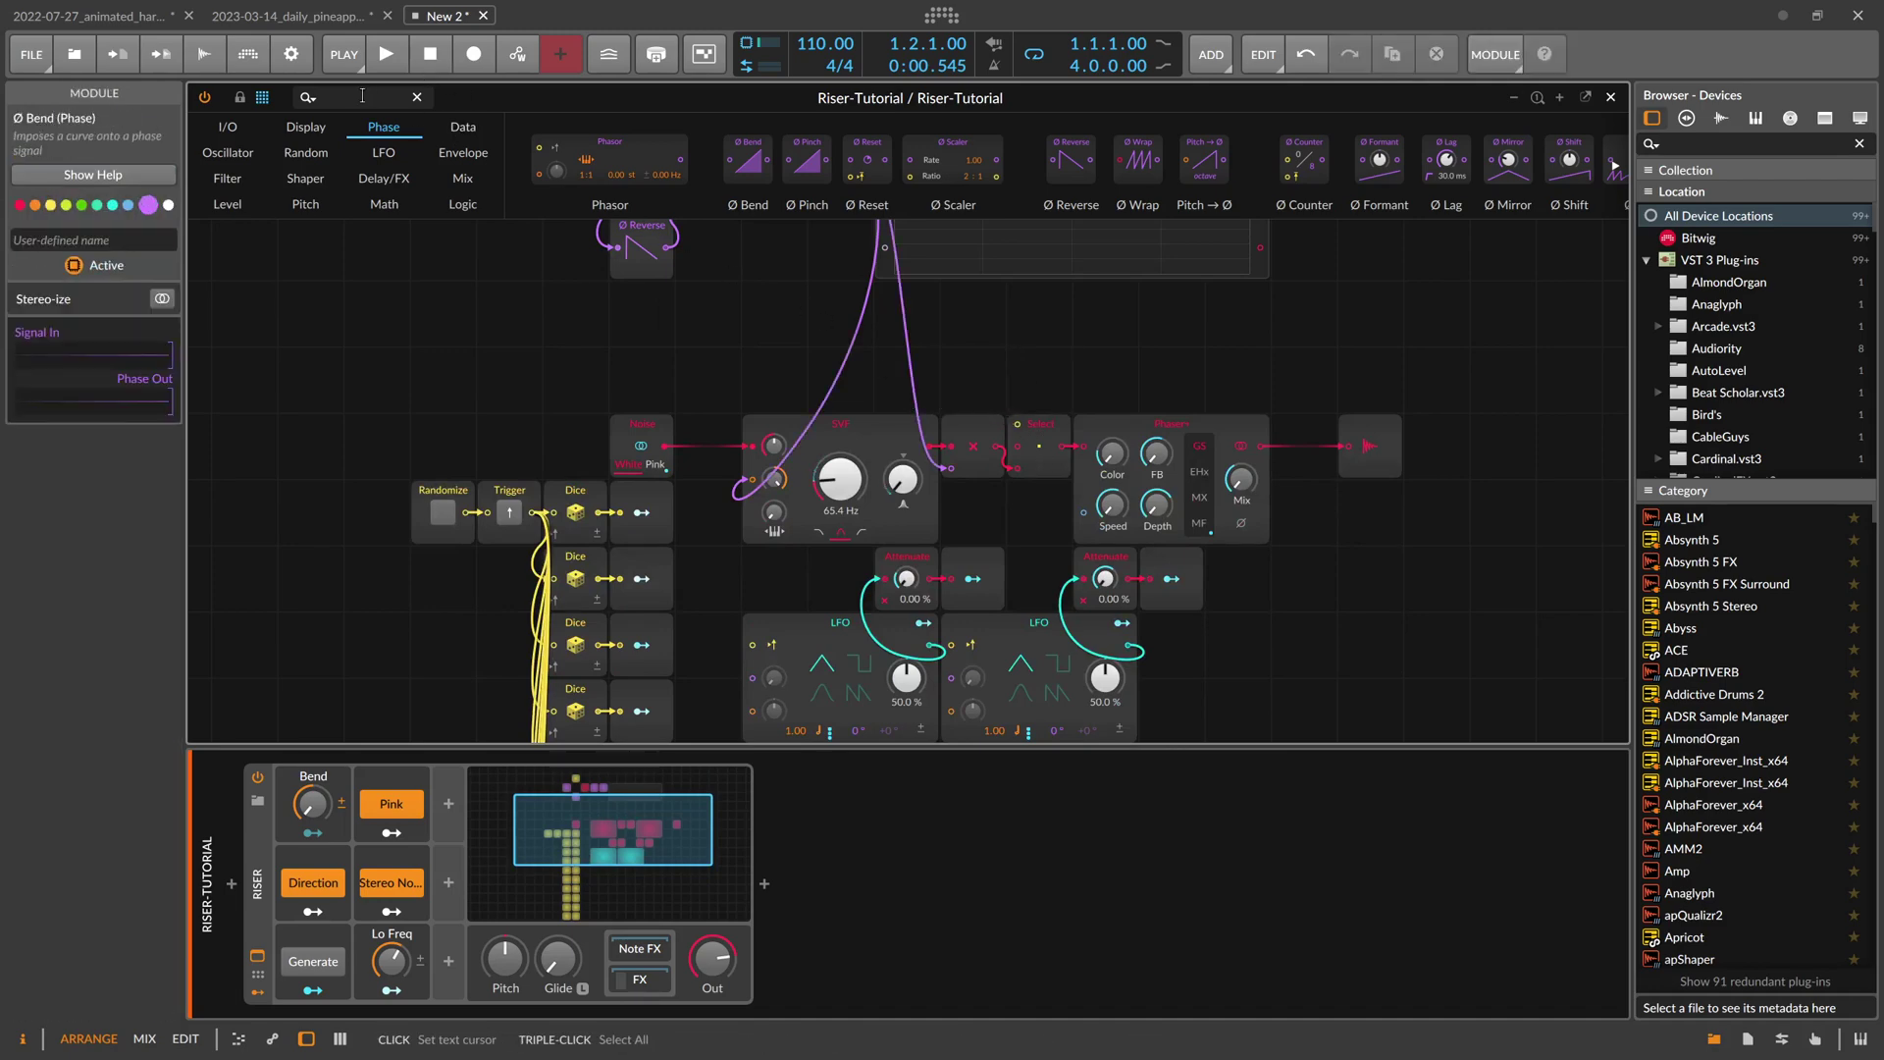
Add a Gate In module connected to the Select module's control input, and close the grid editor
click(360, 95)
text(gate)
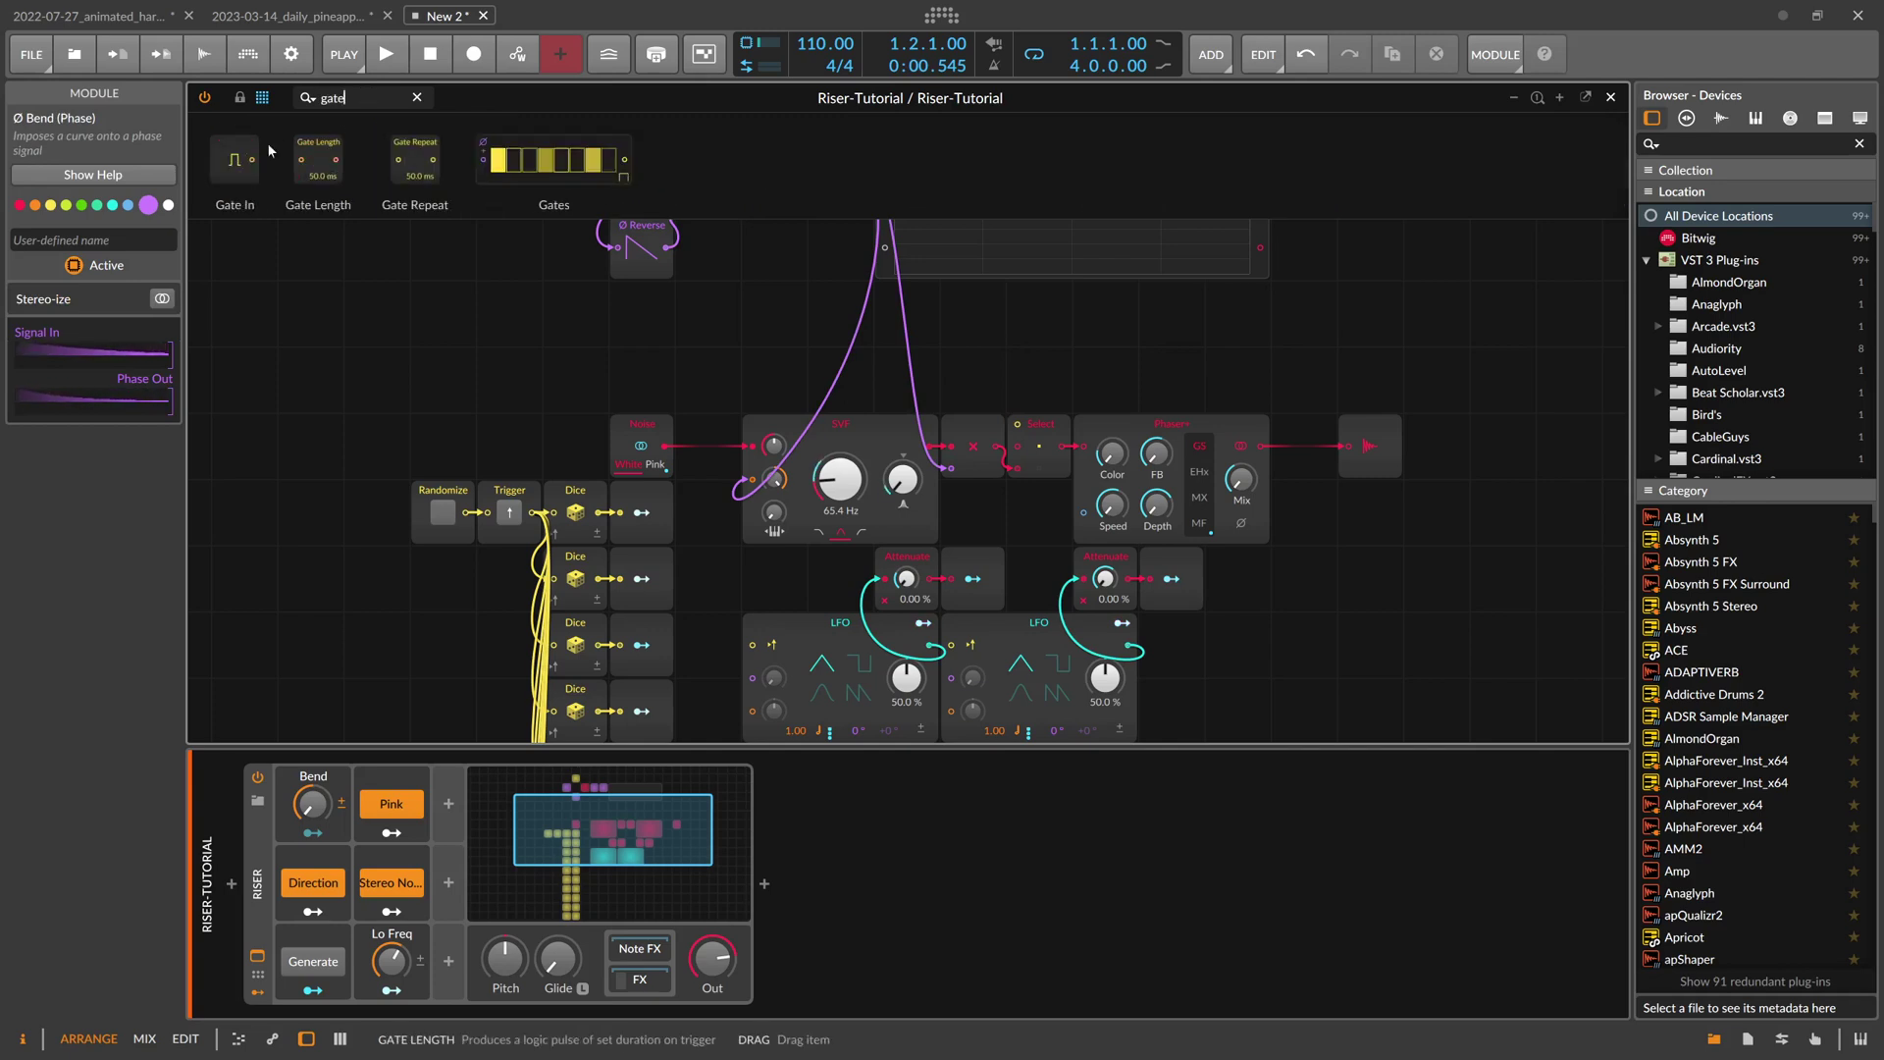
drag(235, 160, 1016, 424)
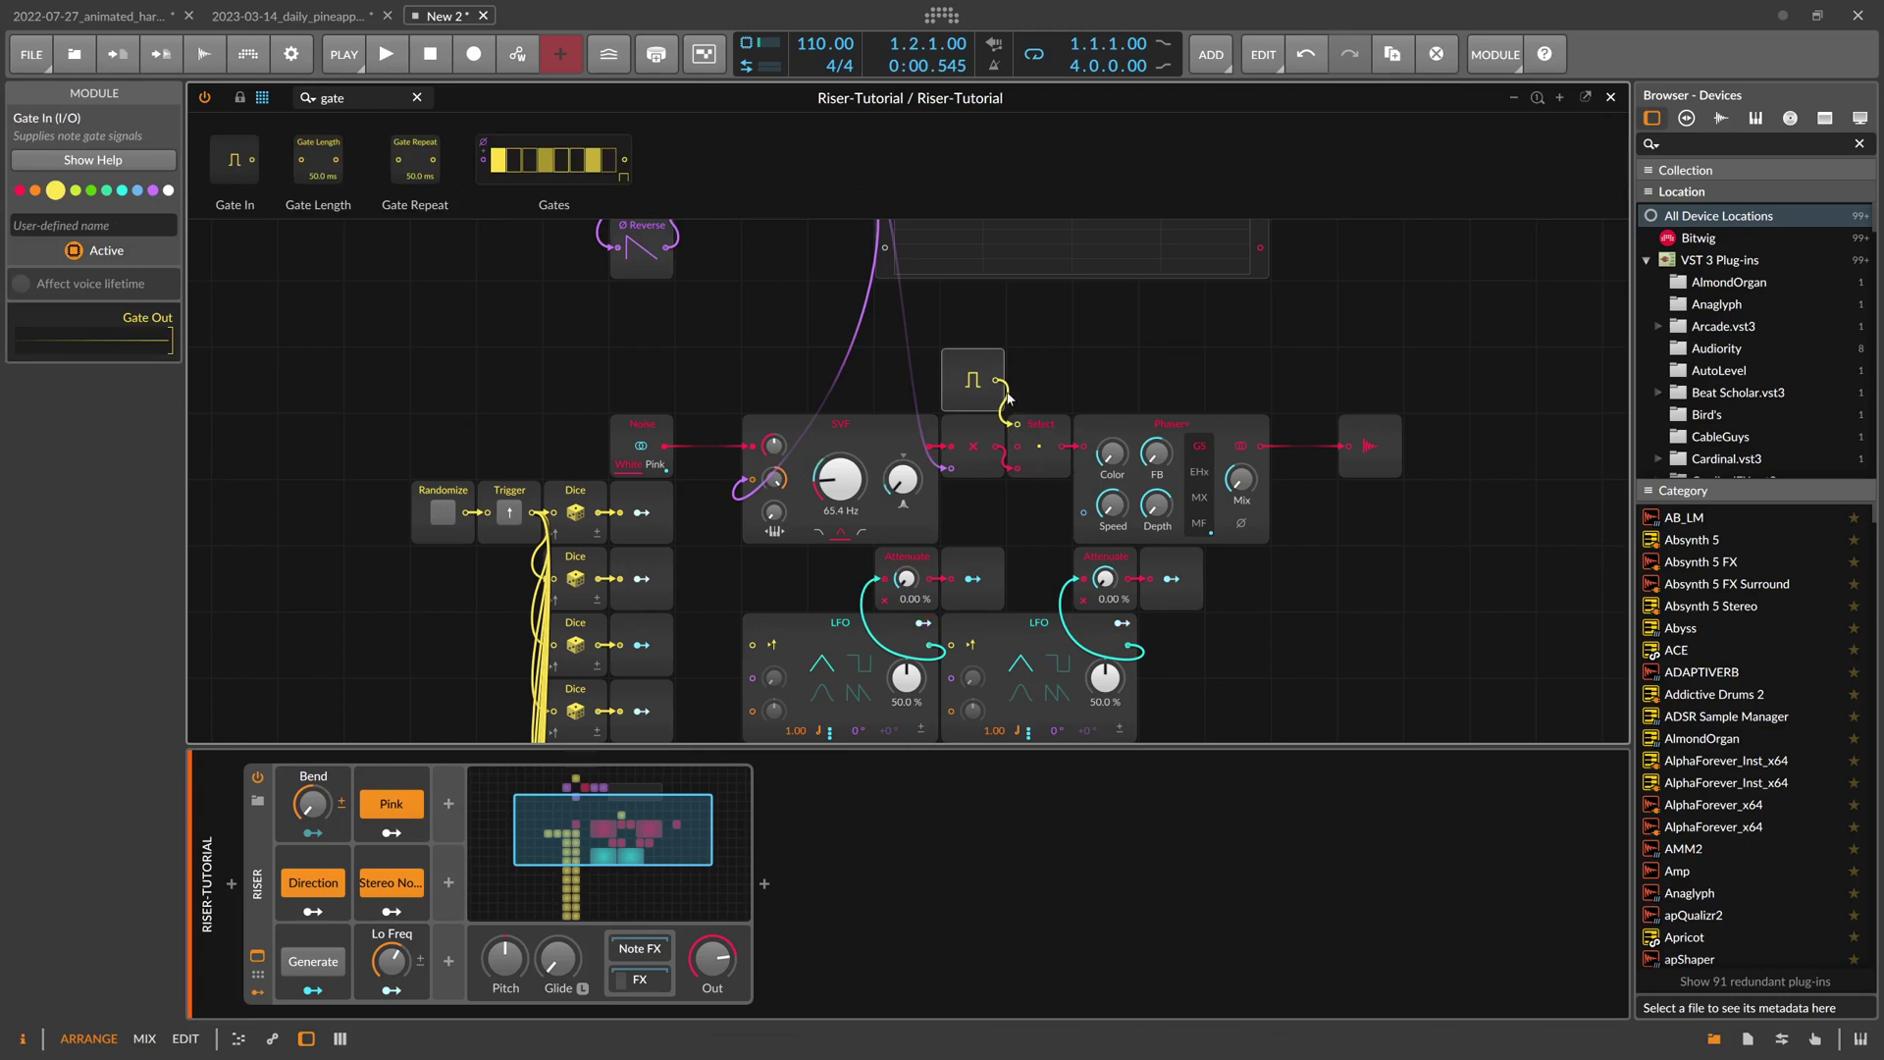
click(1610, 97)
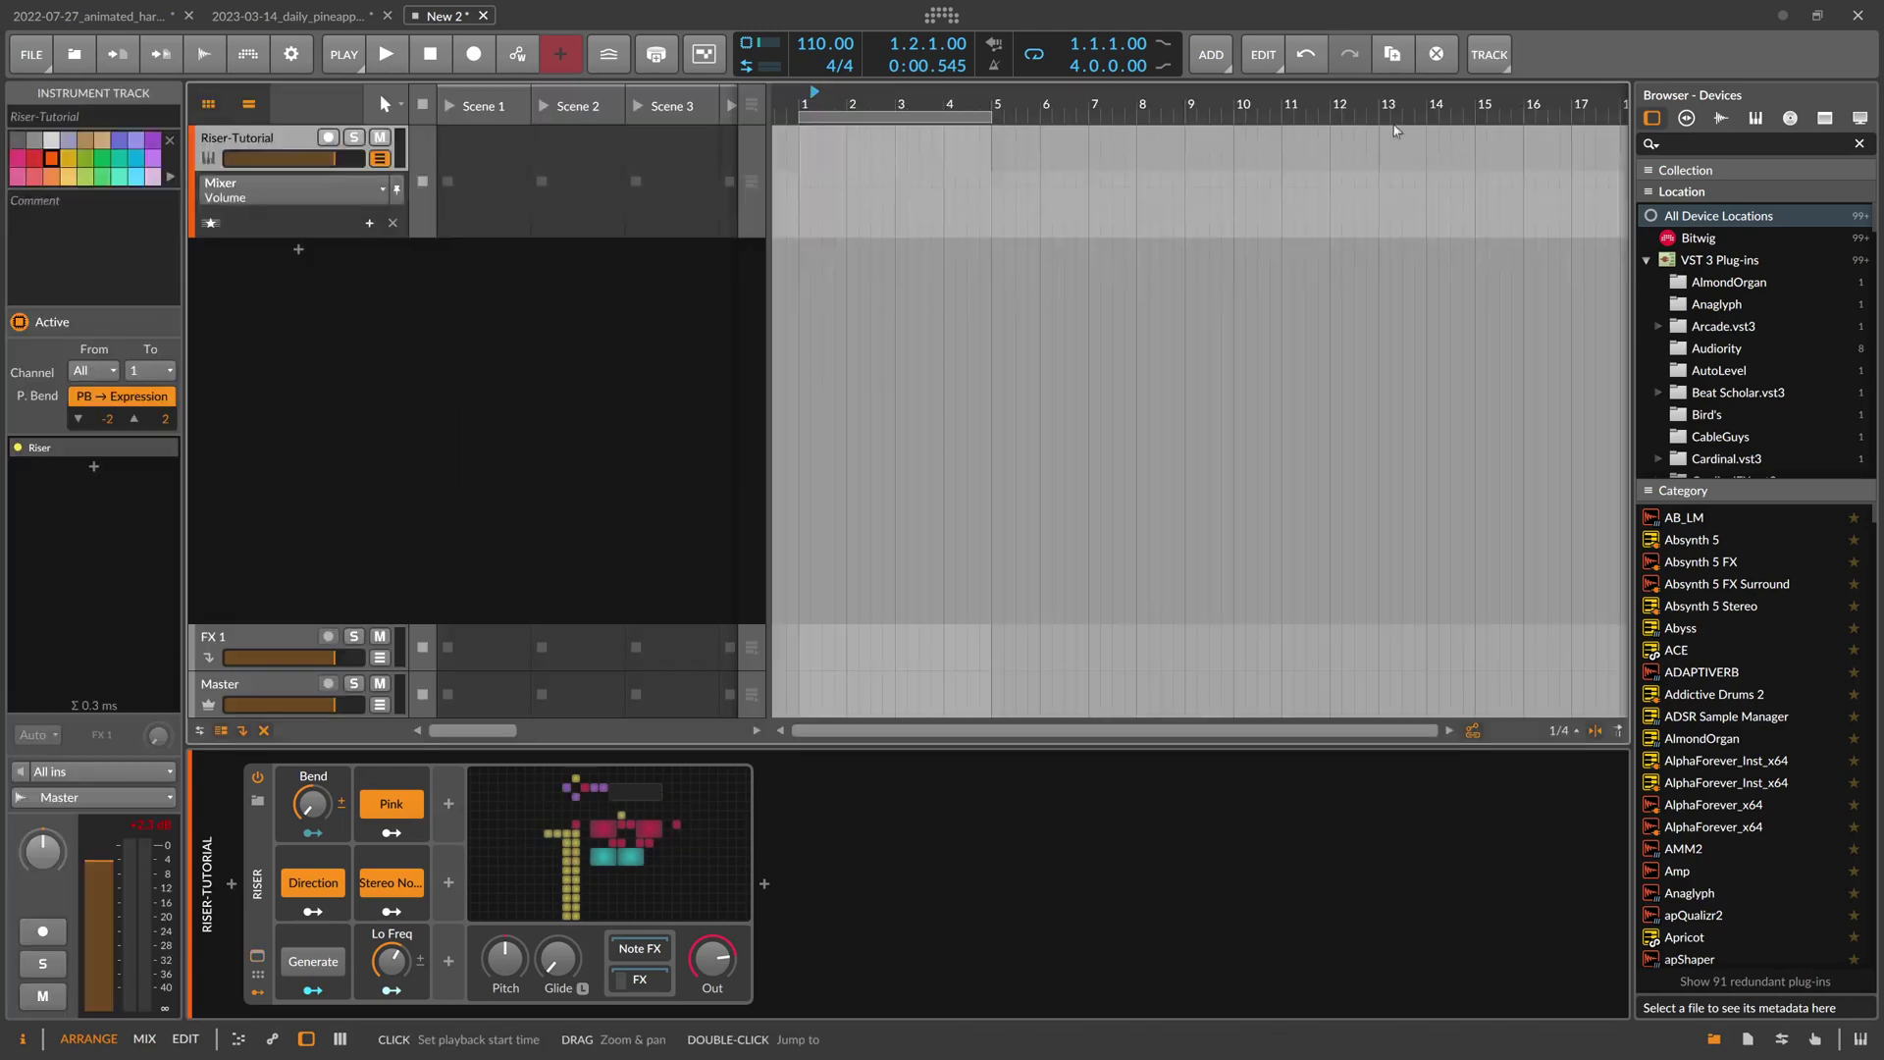
Create a clip of length 4.0.0.00 at 1.1.1.00 on the Riser-Tutorial track, containing a C3 note of length 2.0.0.00 from its start
double_click(807, 149)
drag(840, 135, 981, 141)
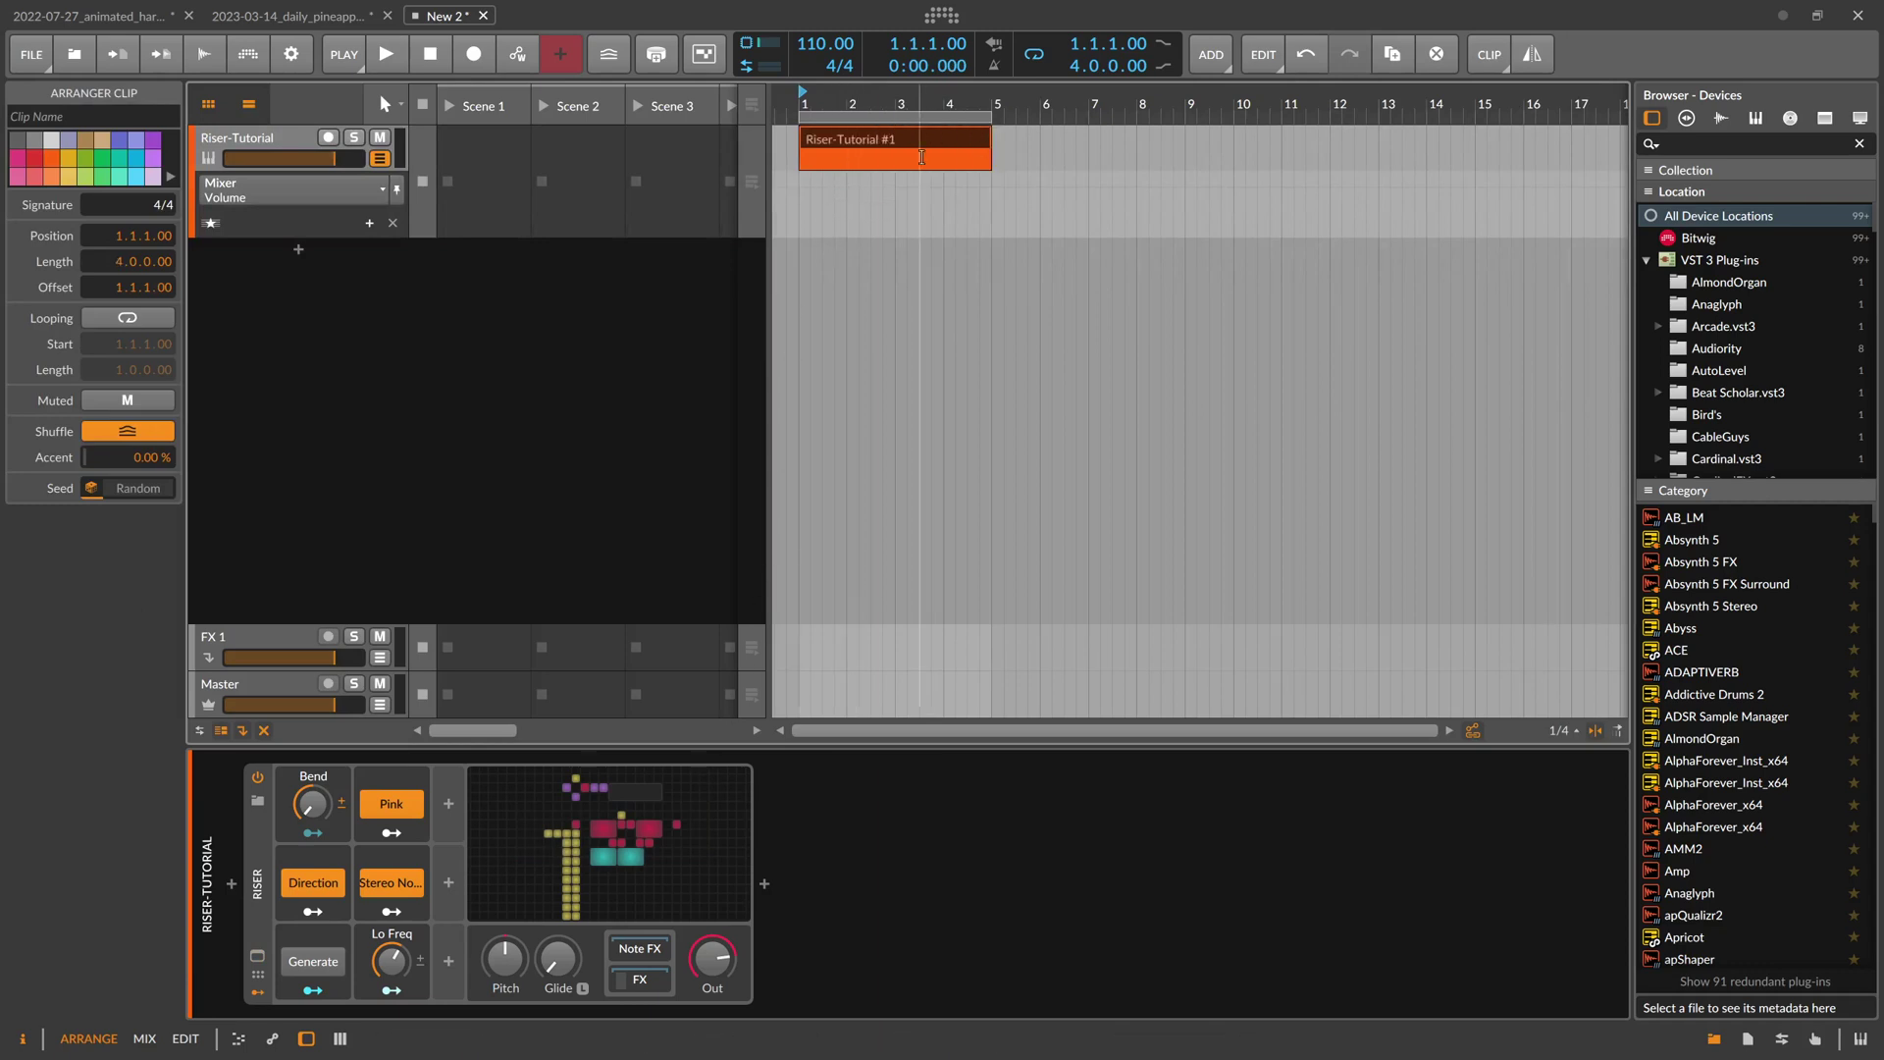
double_click(863, 145)
scroll(420, 802, down, 5)
double_click(406, 871)
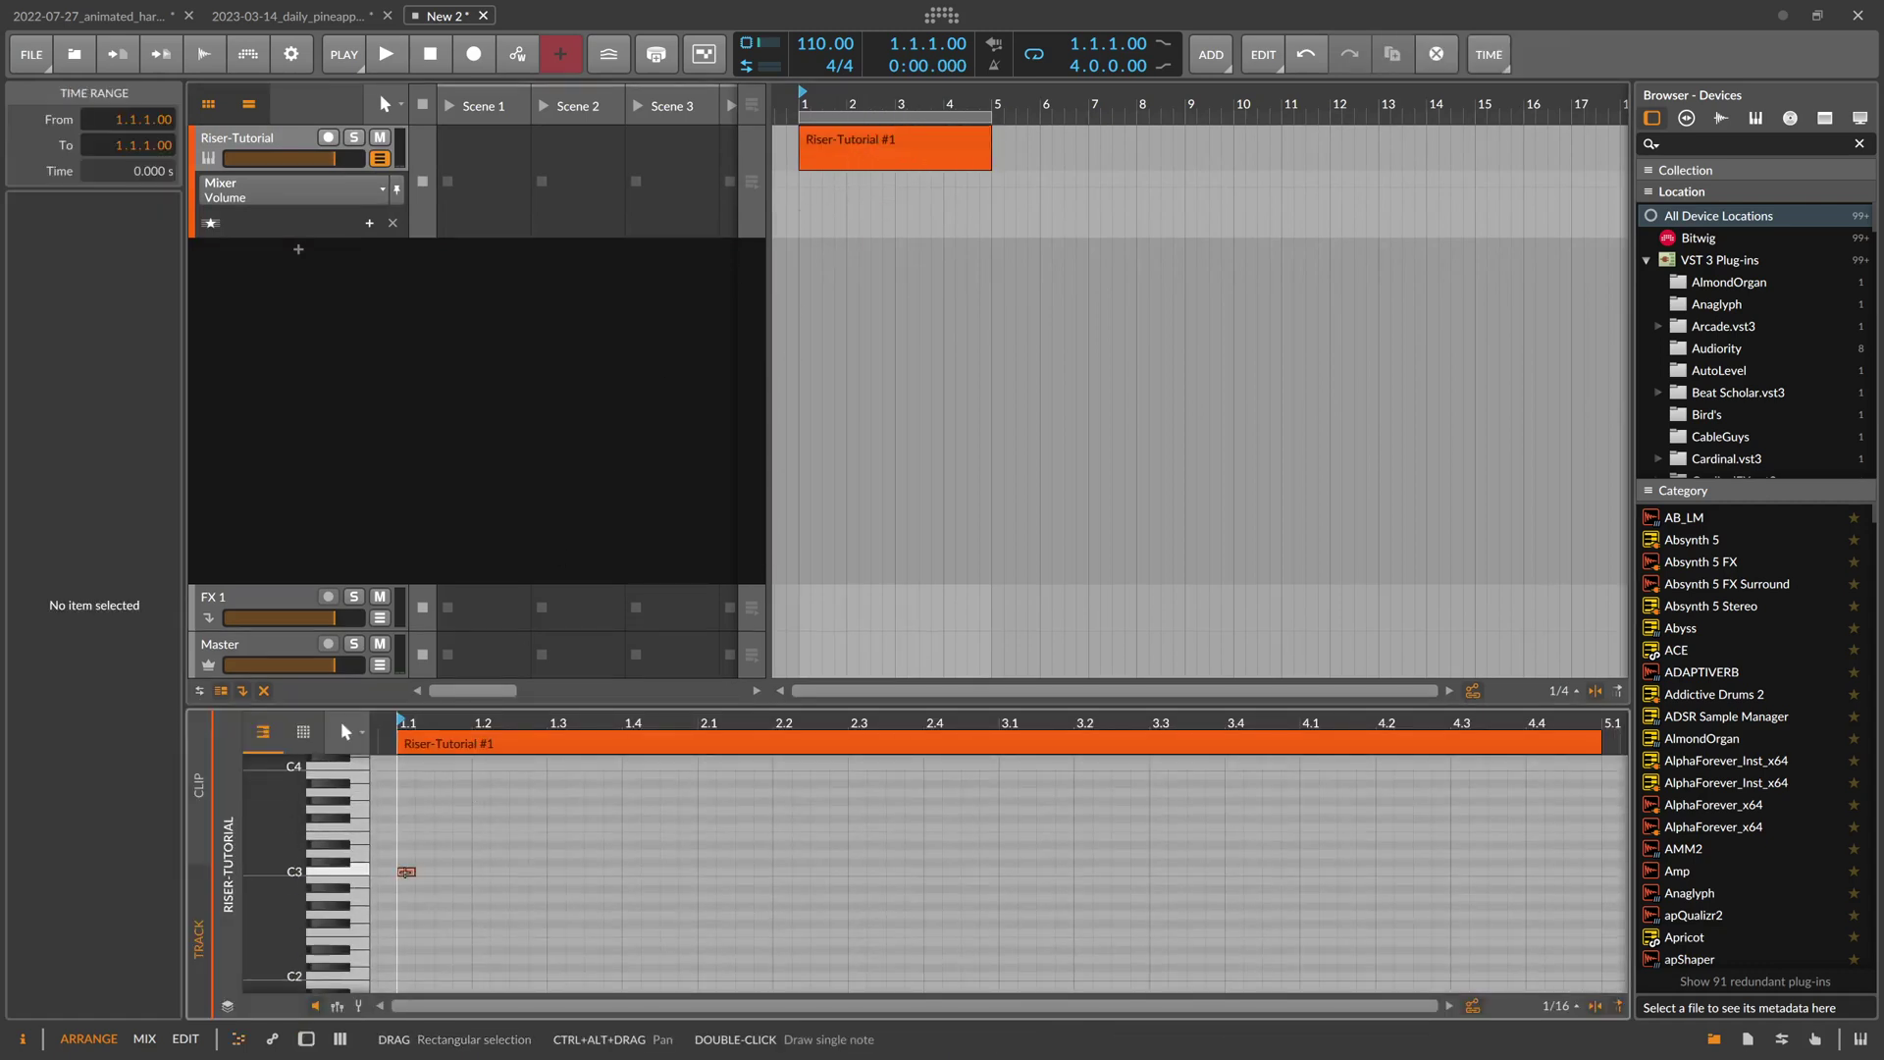
drag(419, 872, 1401, 888)
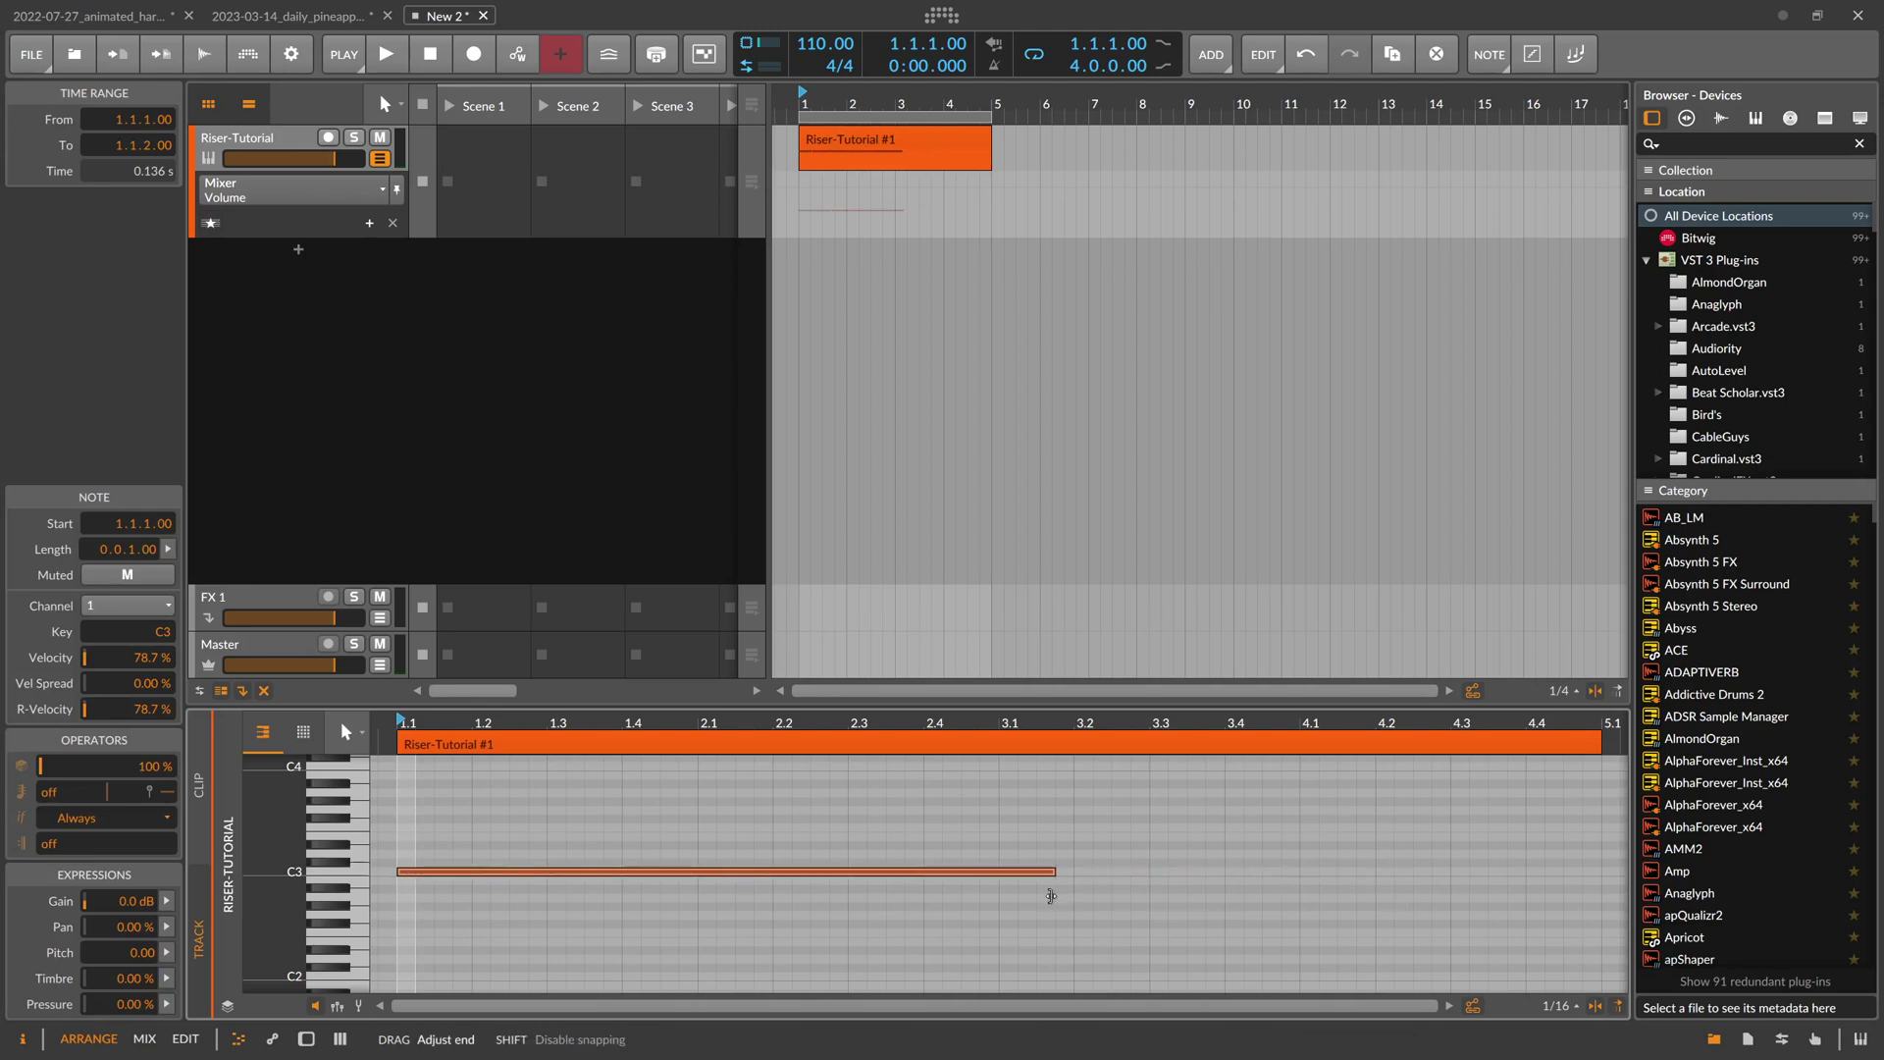
drag(1016, 904, 994, 904)
scroll(981, 864, down, 3)
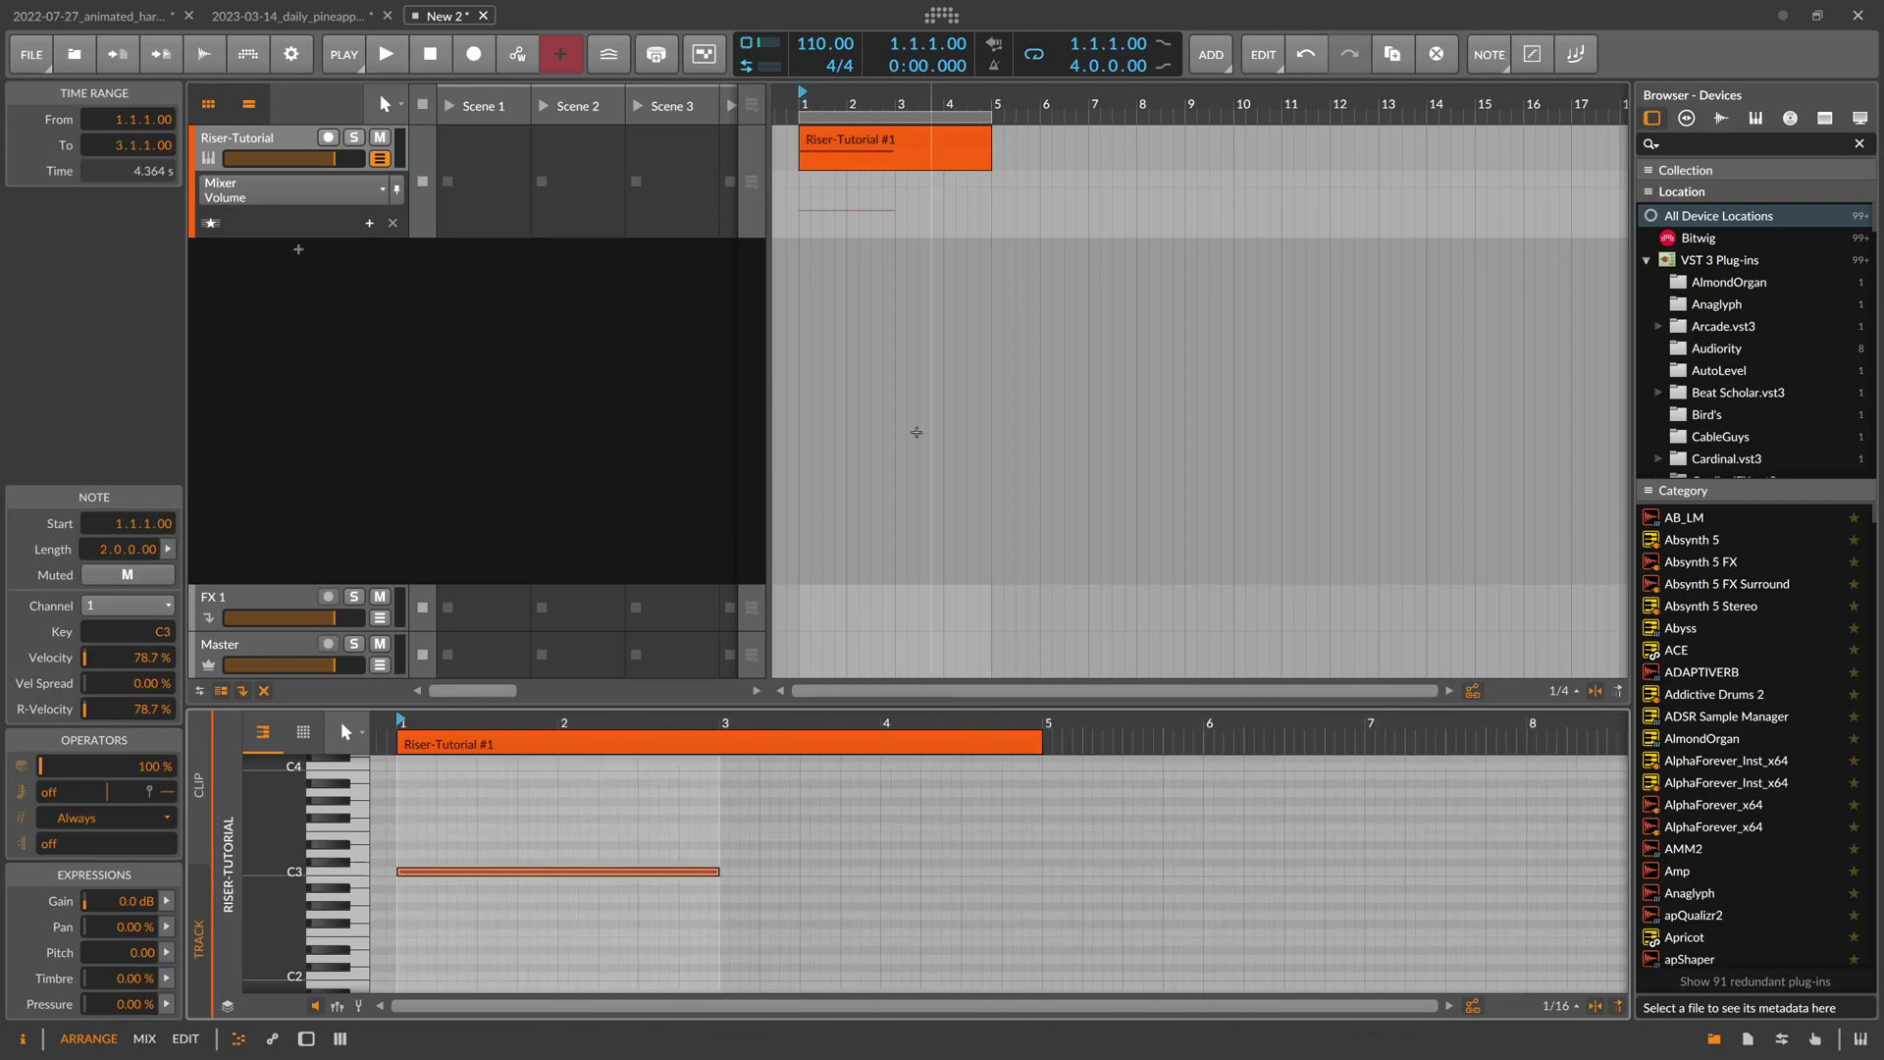
Examine the phase, Gate In, noise, filter, LFO and Dice sections of the Riser grid, and close the editor
key(d)
click(600, 821)
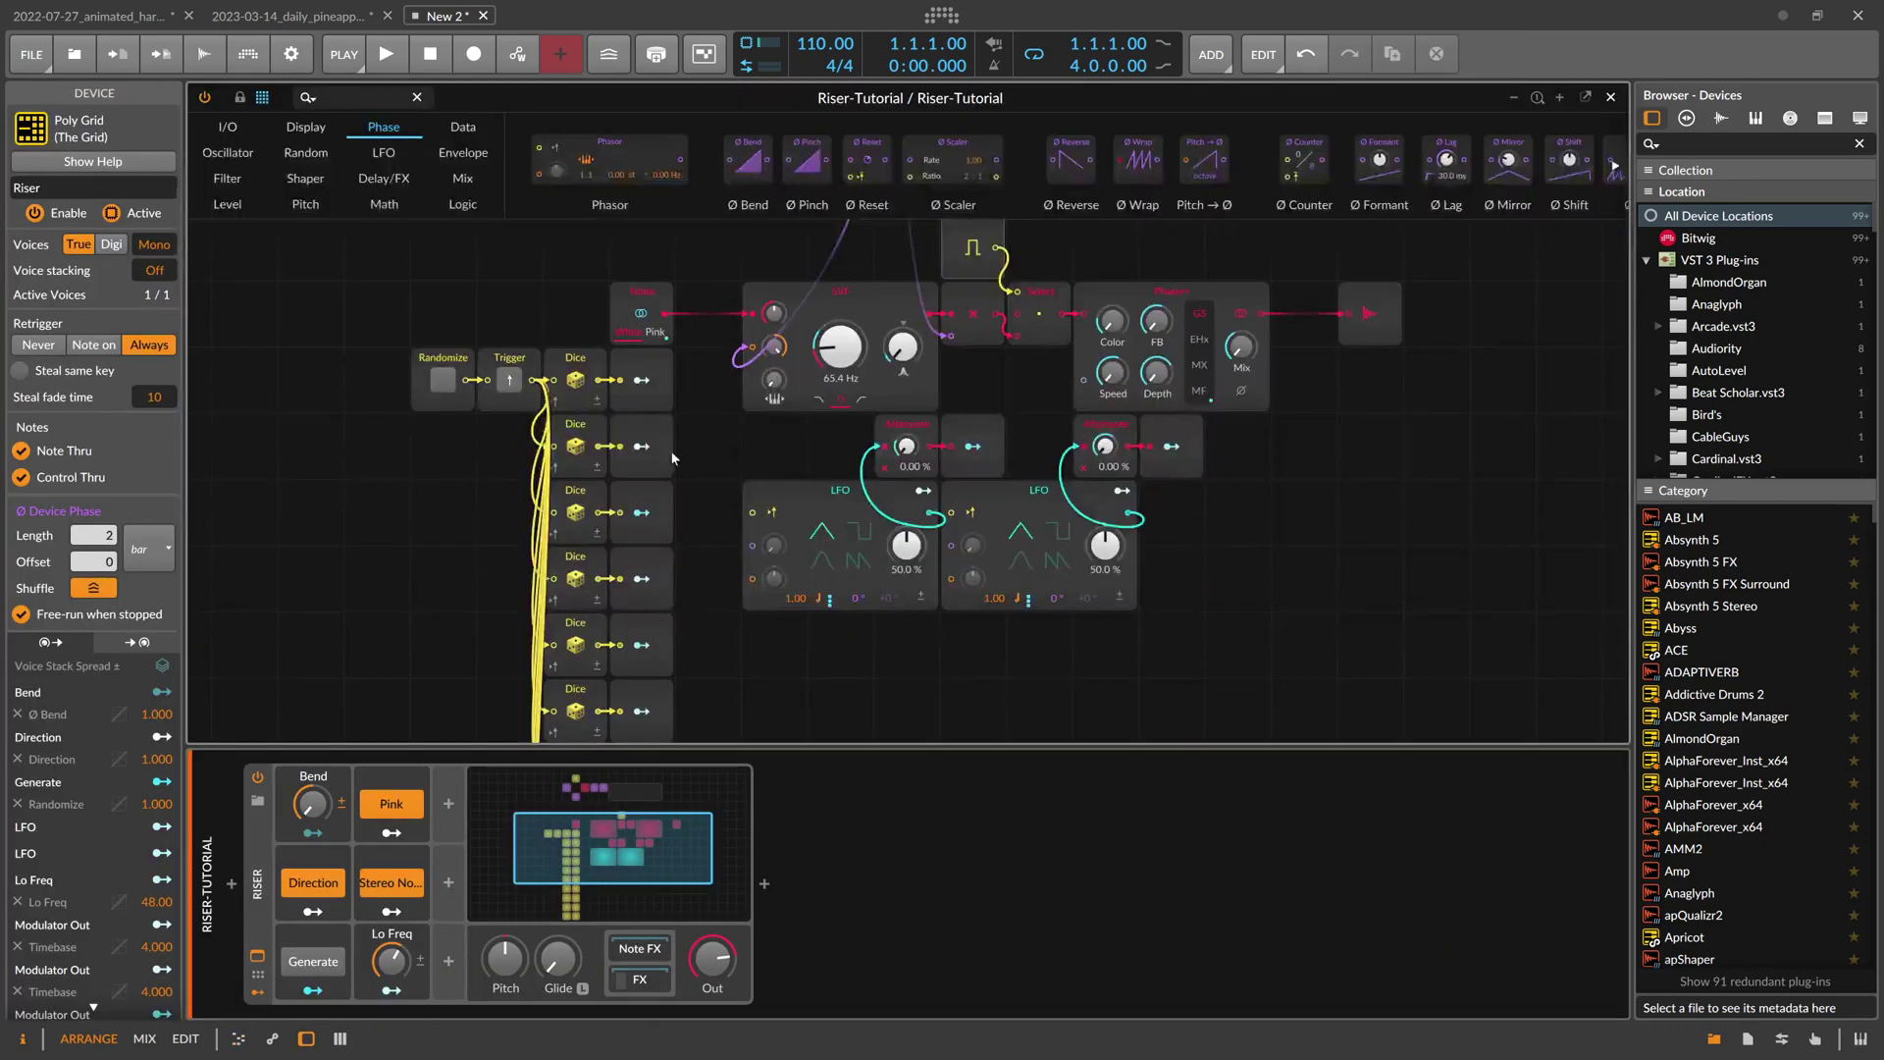
scroll(865, 381, up, 2)
scroll(803, 449, down, 3)
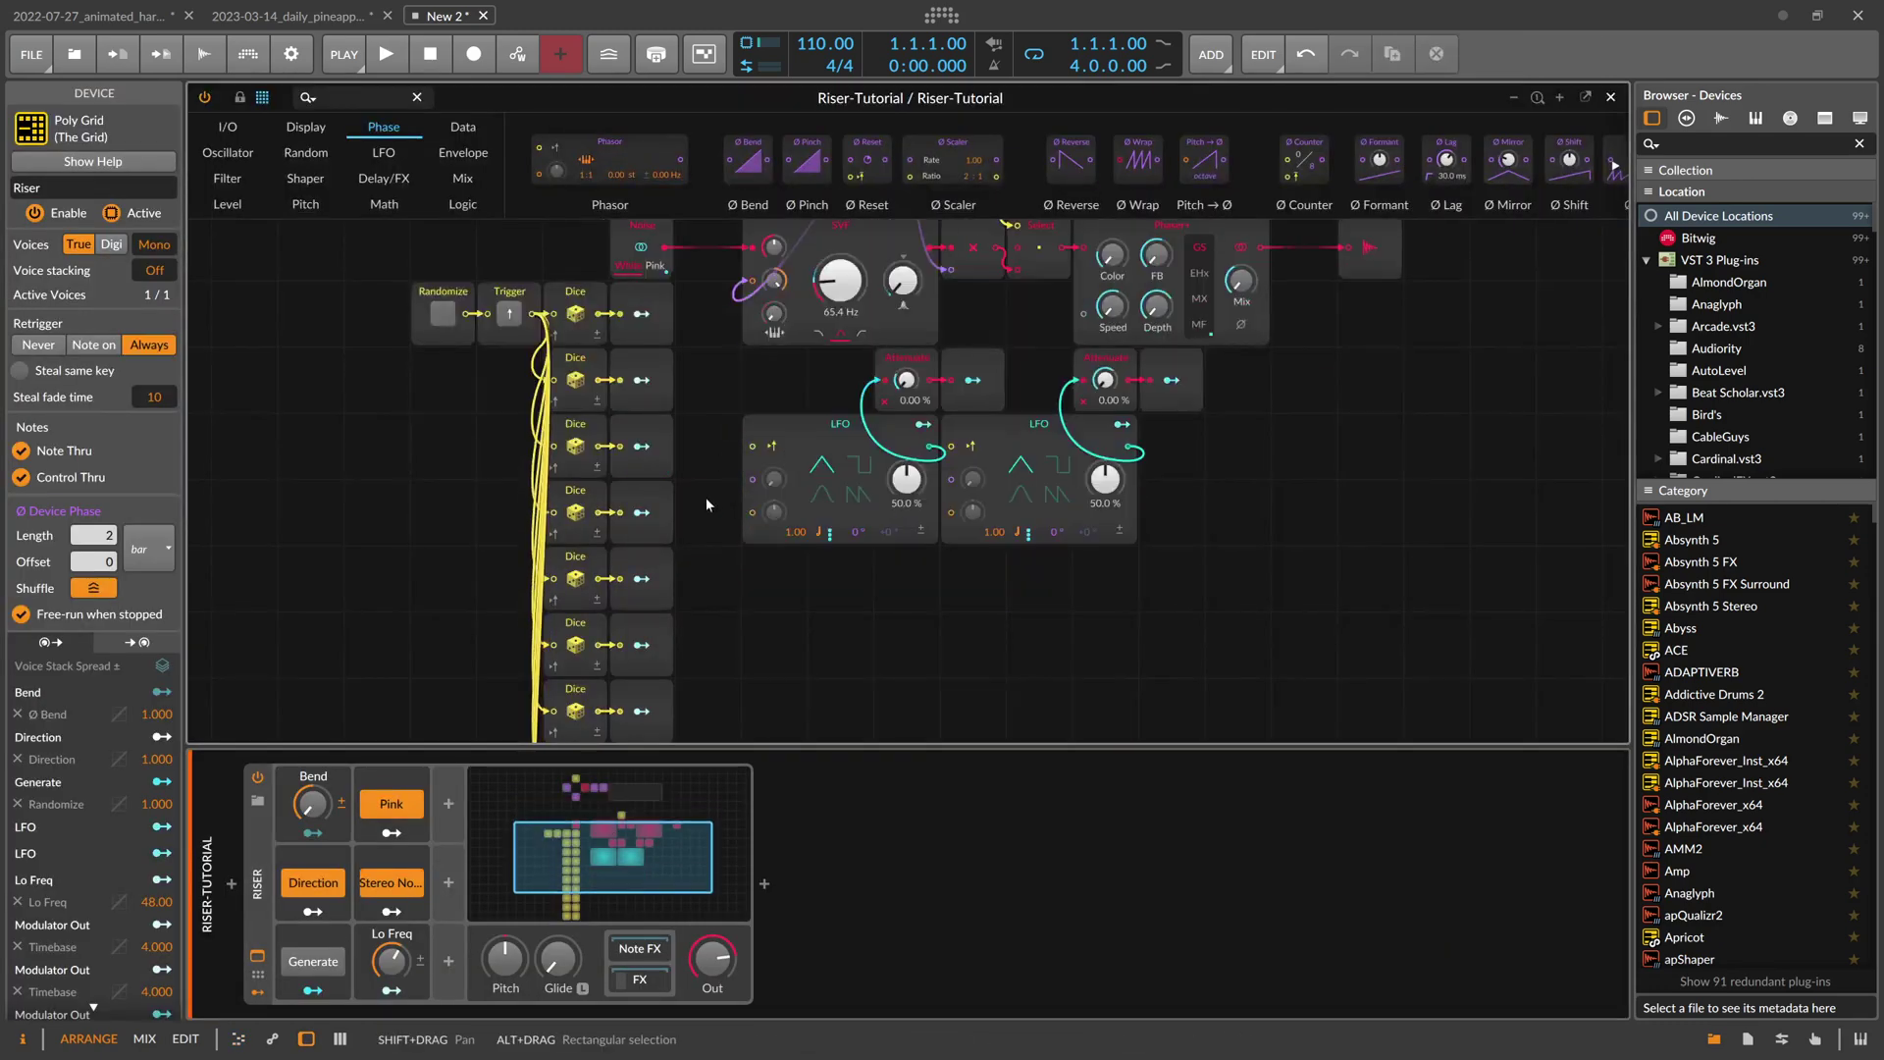
scroll(838, 422, up, 6)
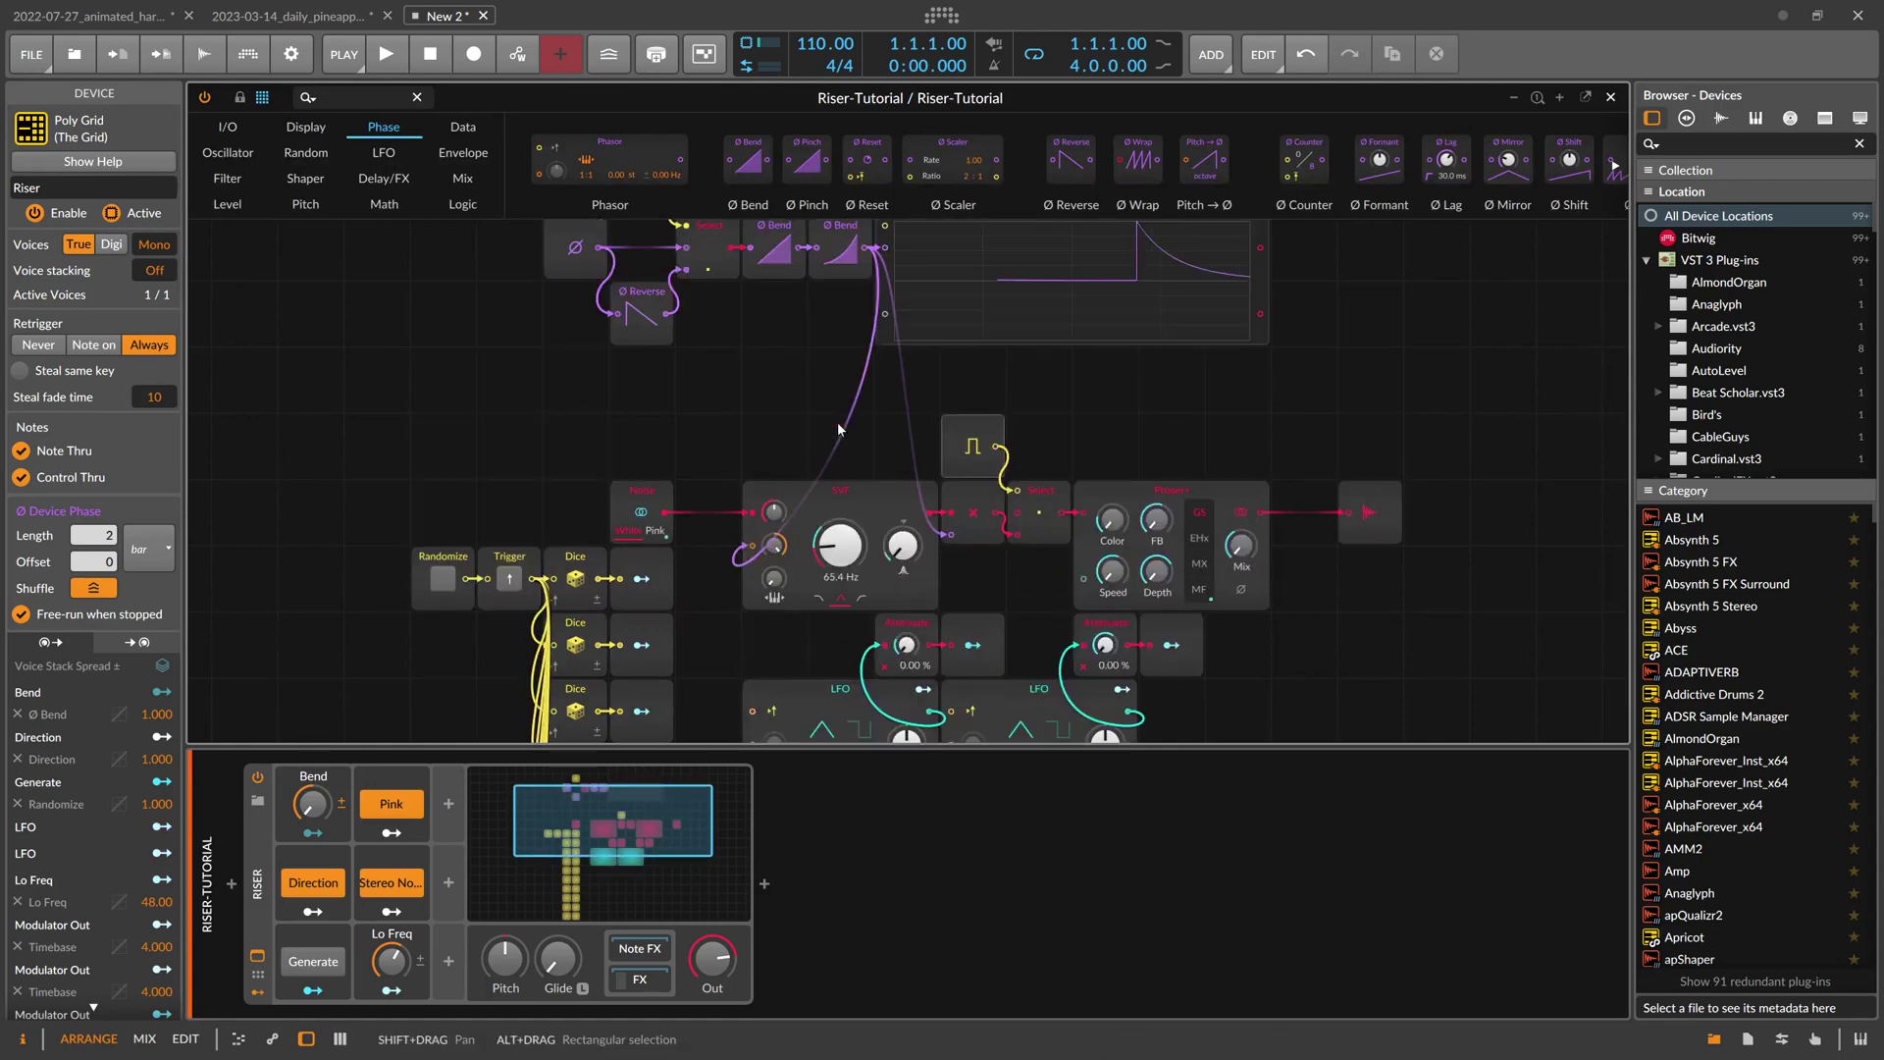
scroll(704, 438, down, 2)
scroll(703, 434, down, 6)
scroll(698, 434, up, 1)
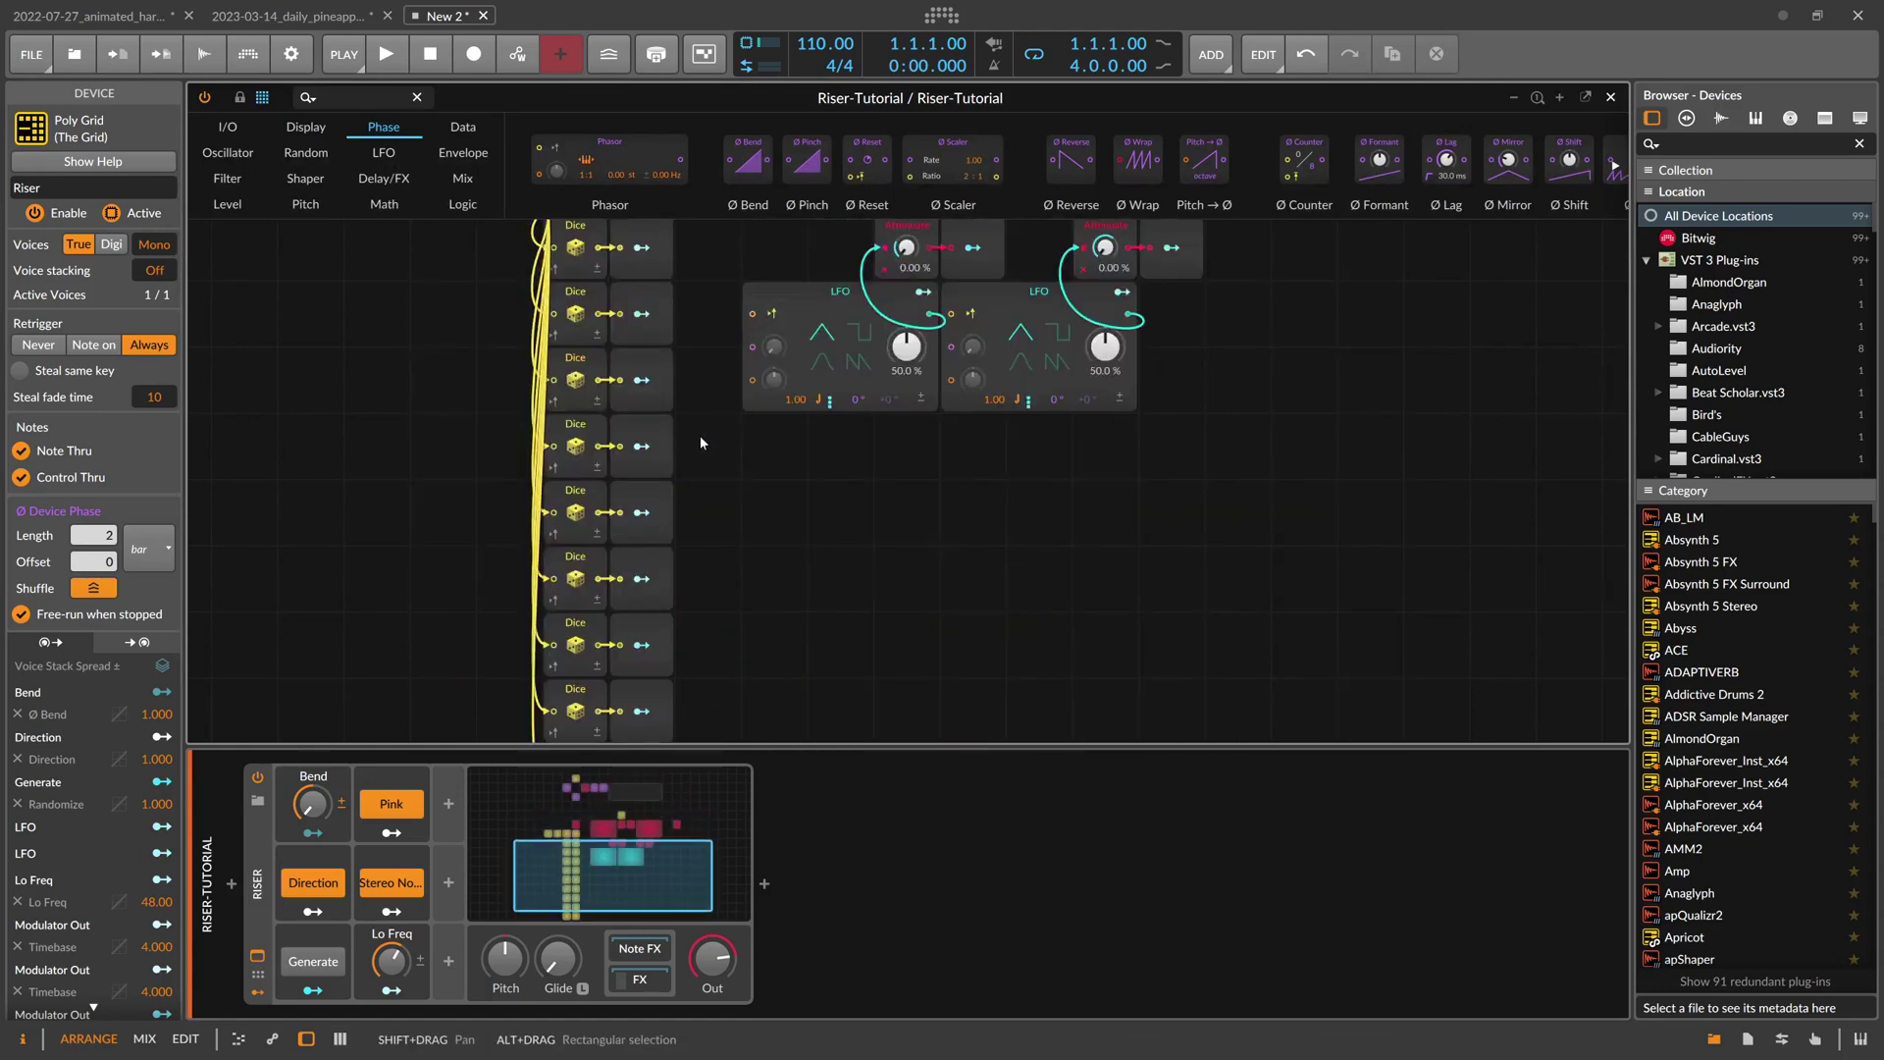
scroll(775, 485, up, 2)
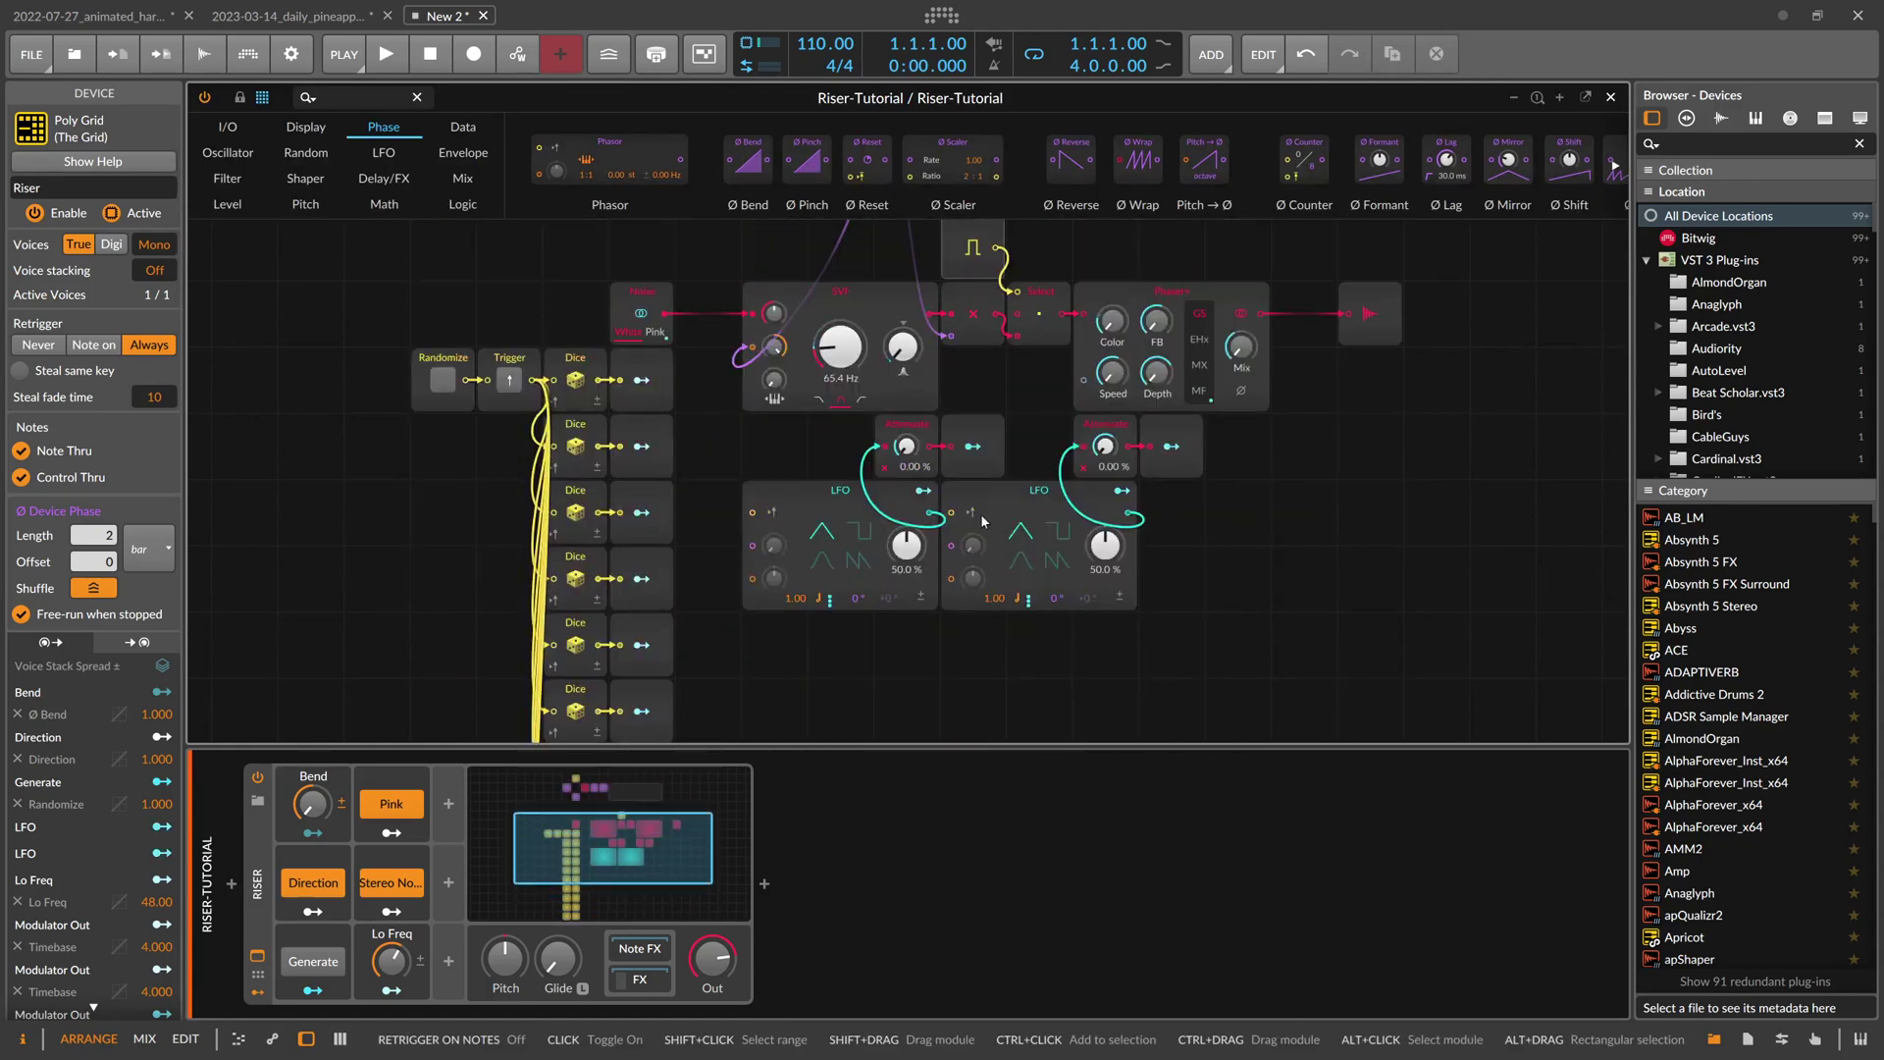
scroll(981, 515, up, 3)
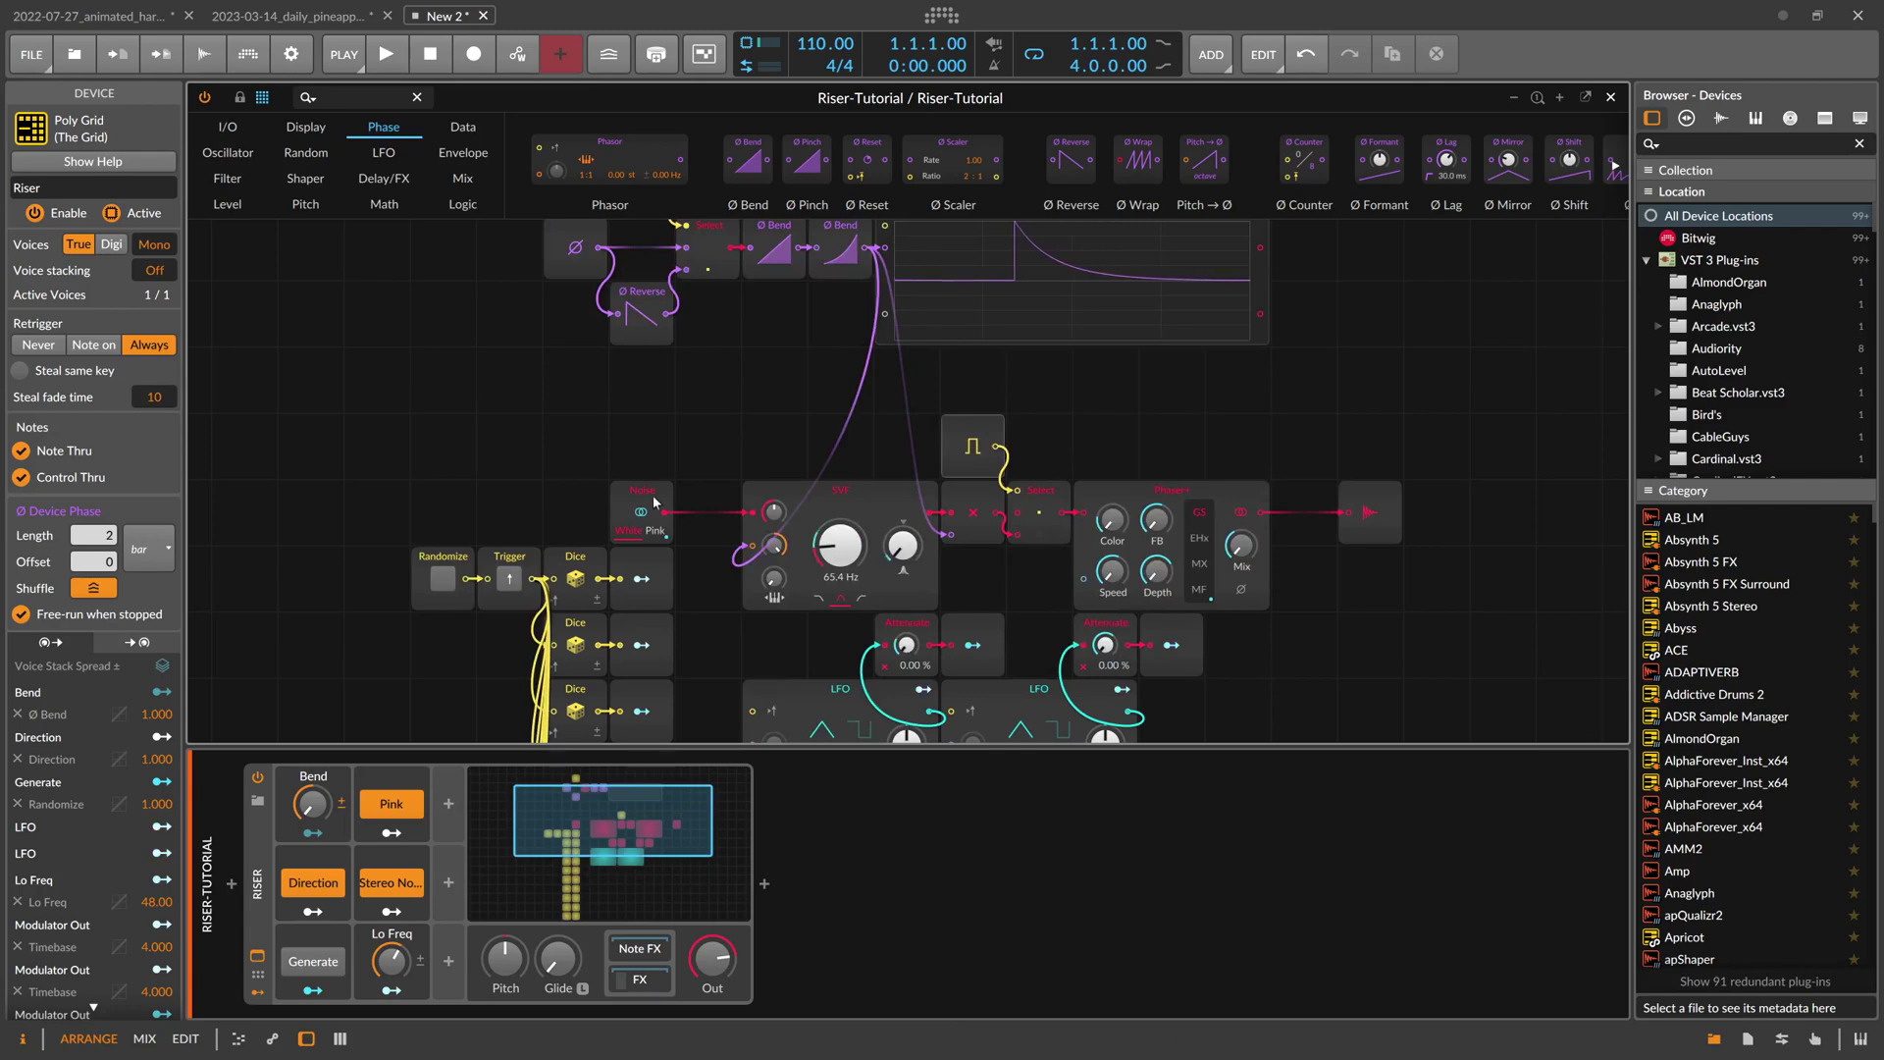
scroll(550, 597, up, 1)
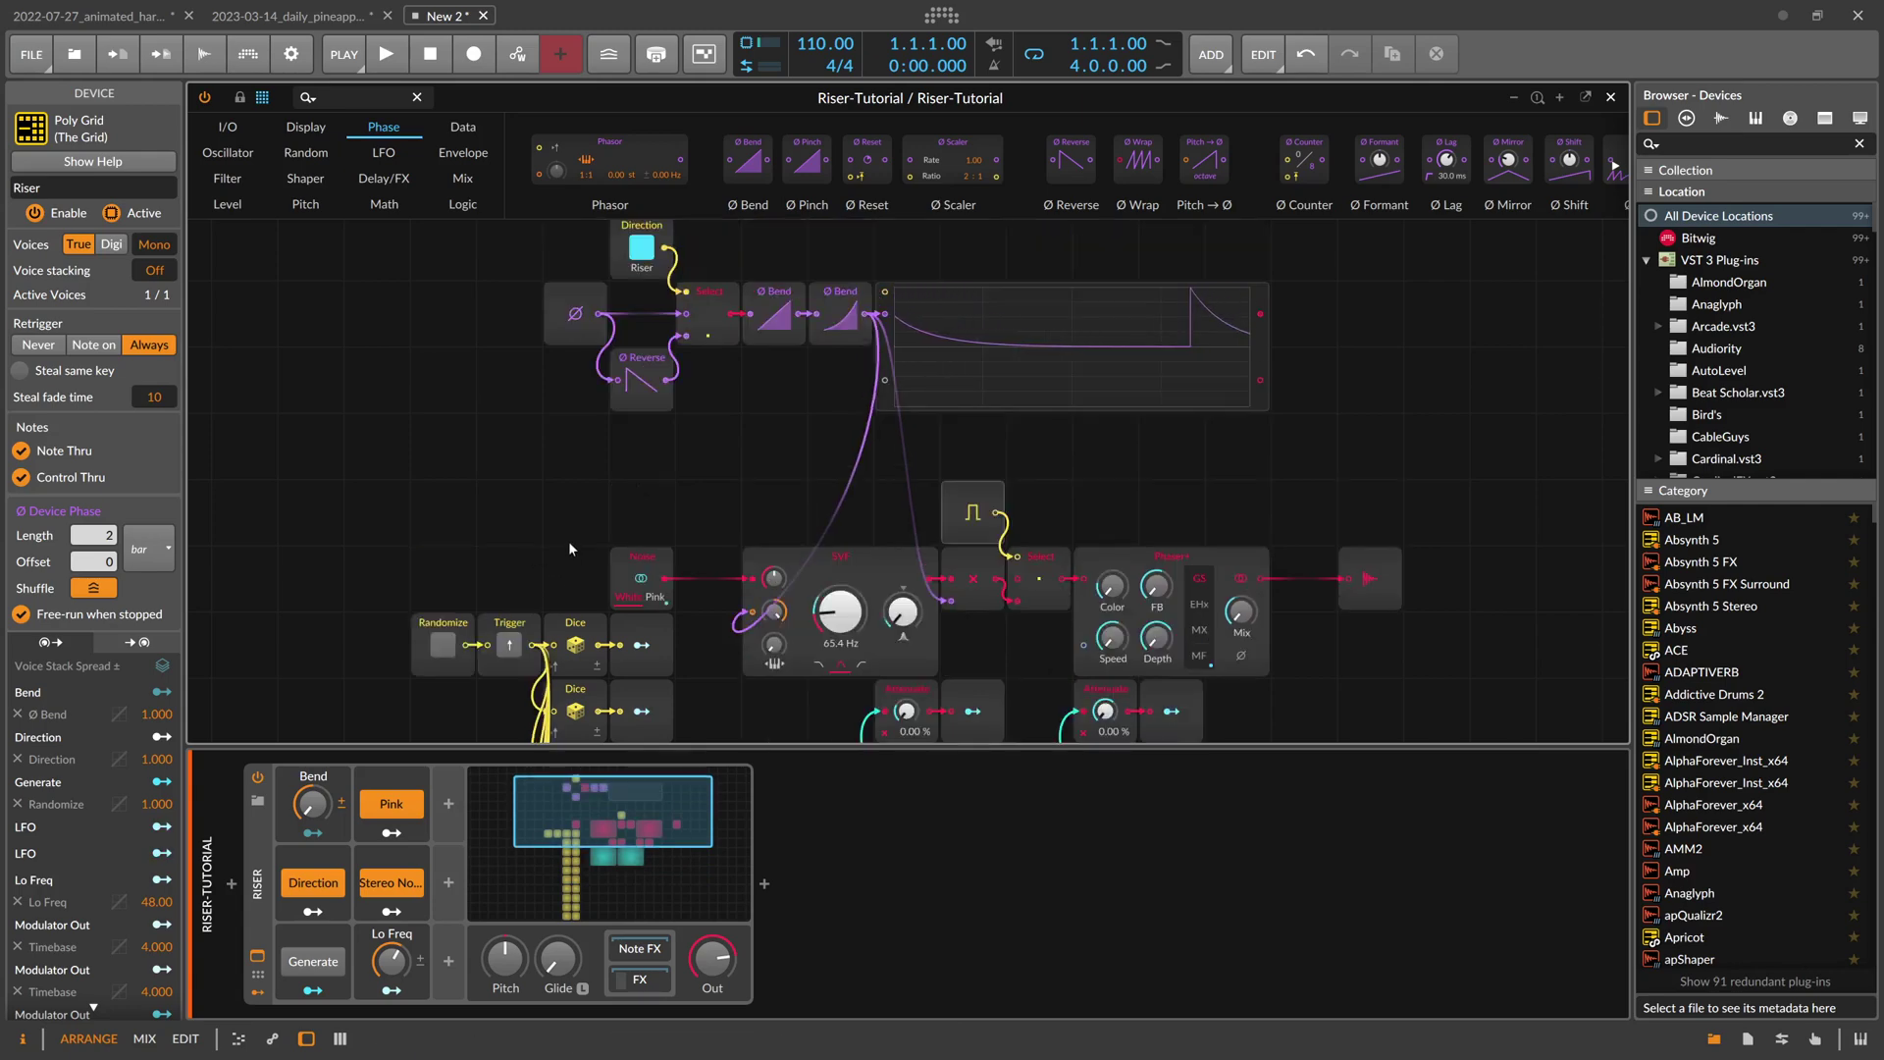
scroll(568, 539, up, 2)
scroll(684, 512, down, 5)
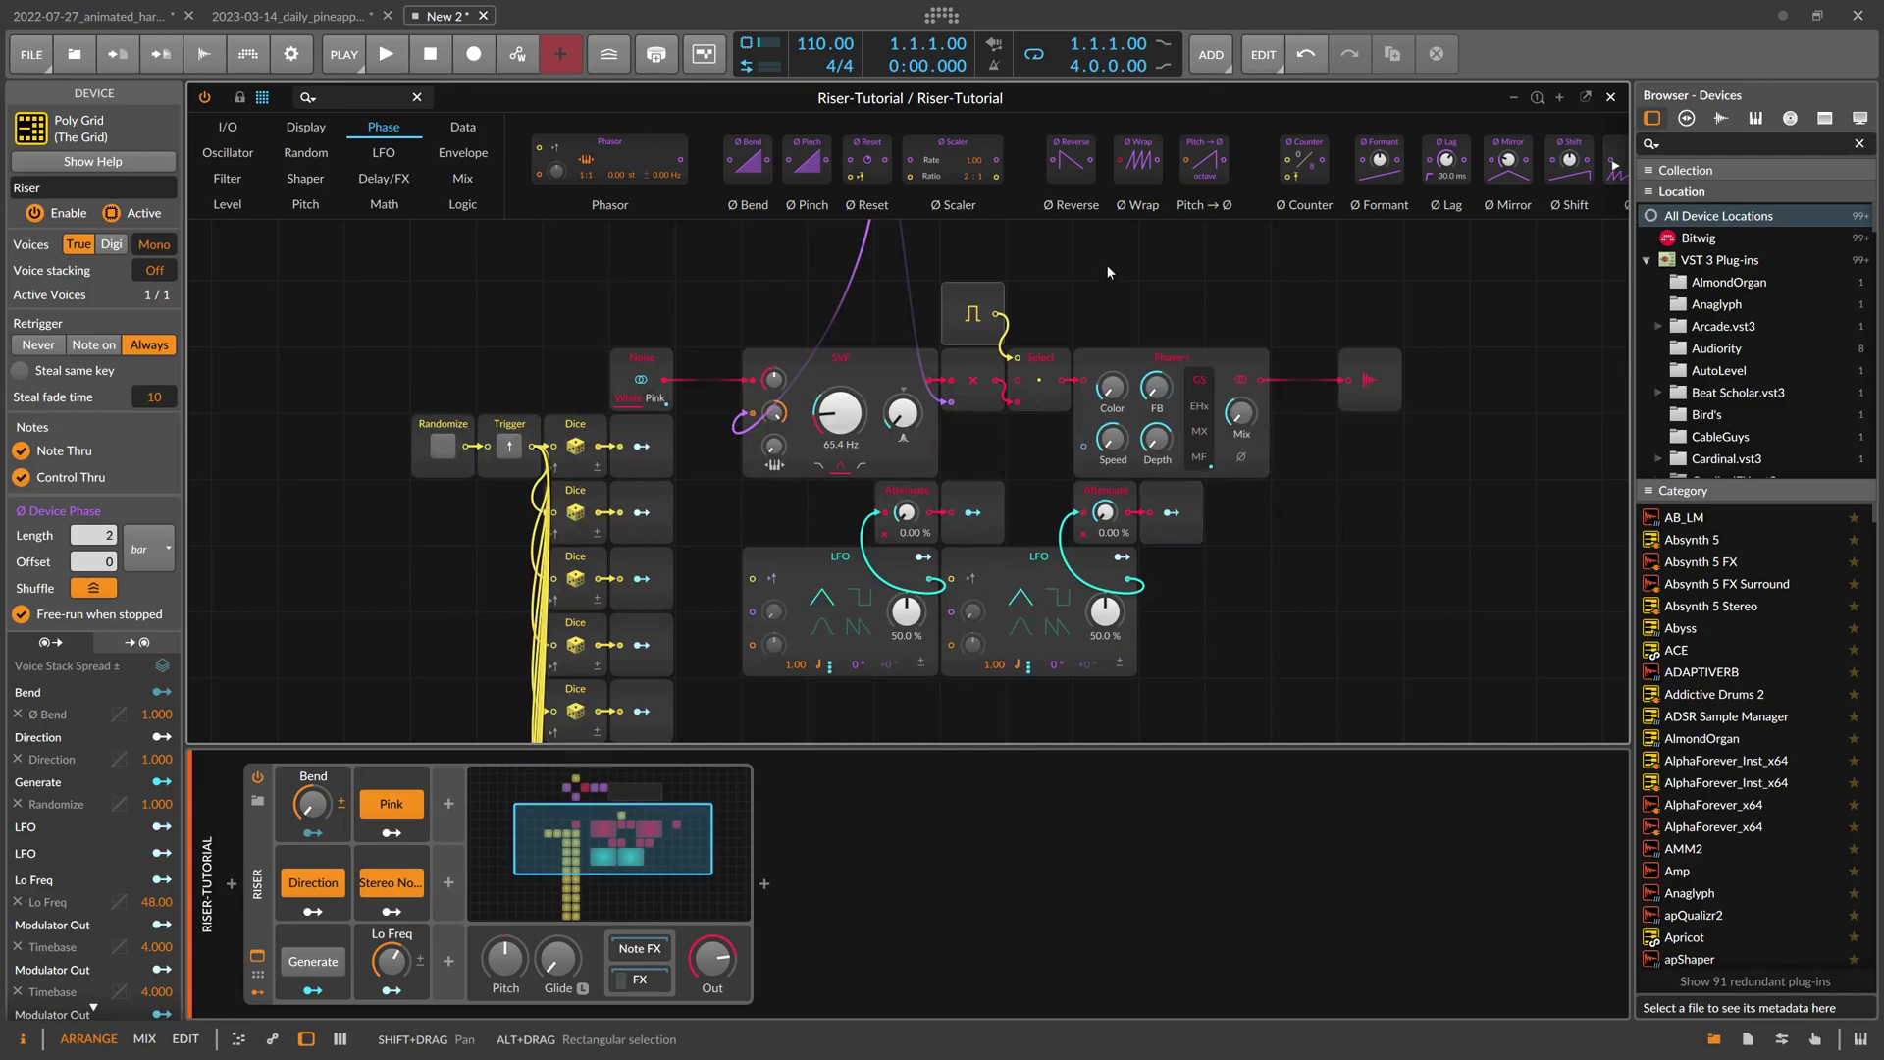
scroll(1105, 261, down, 1)
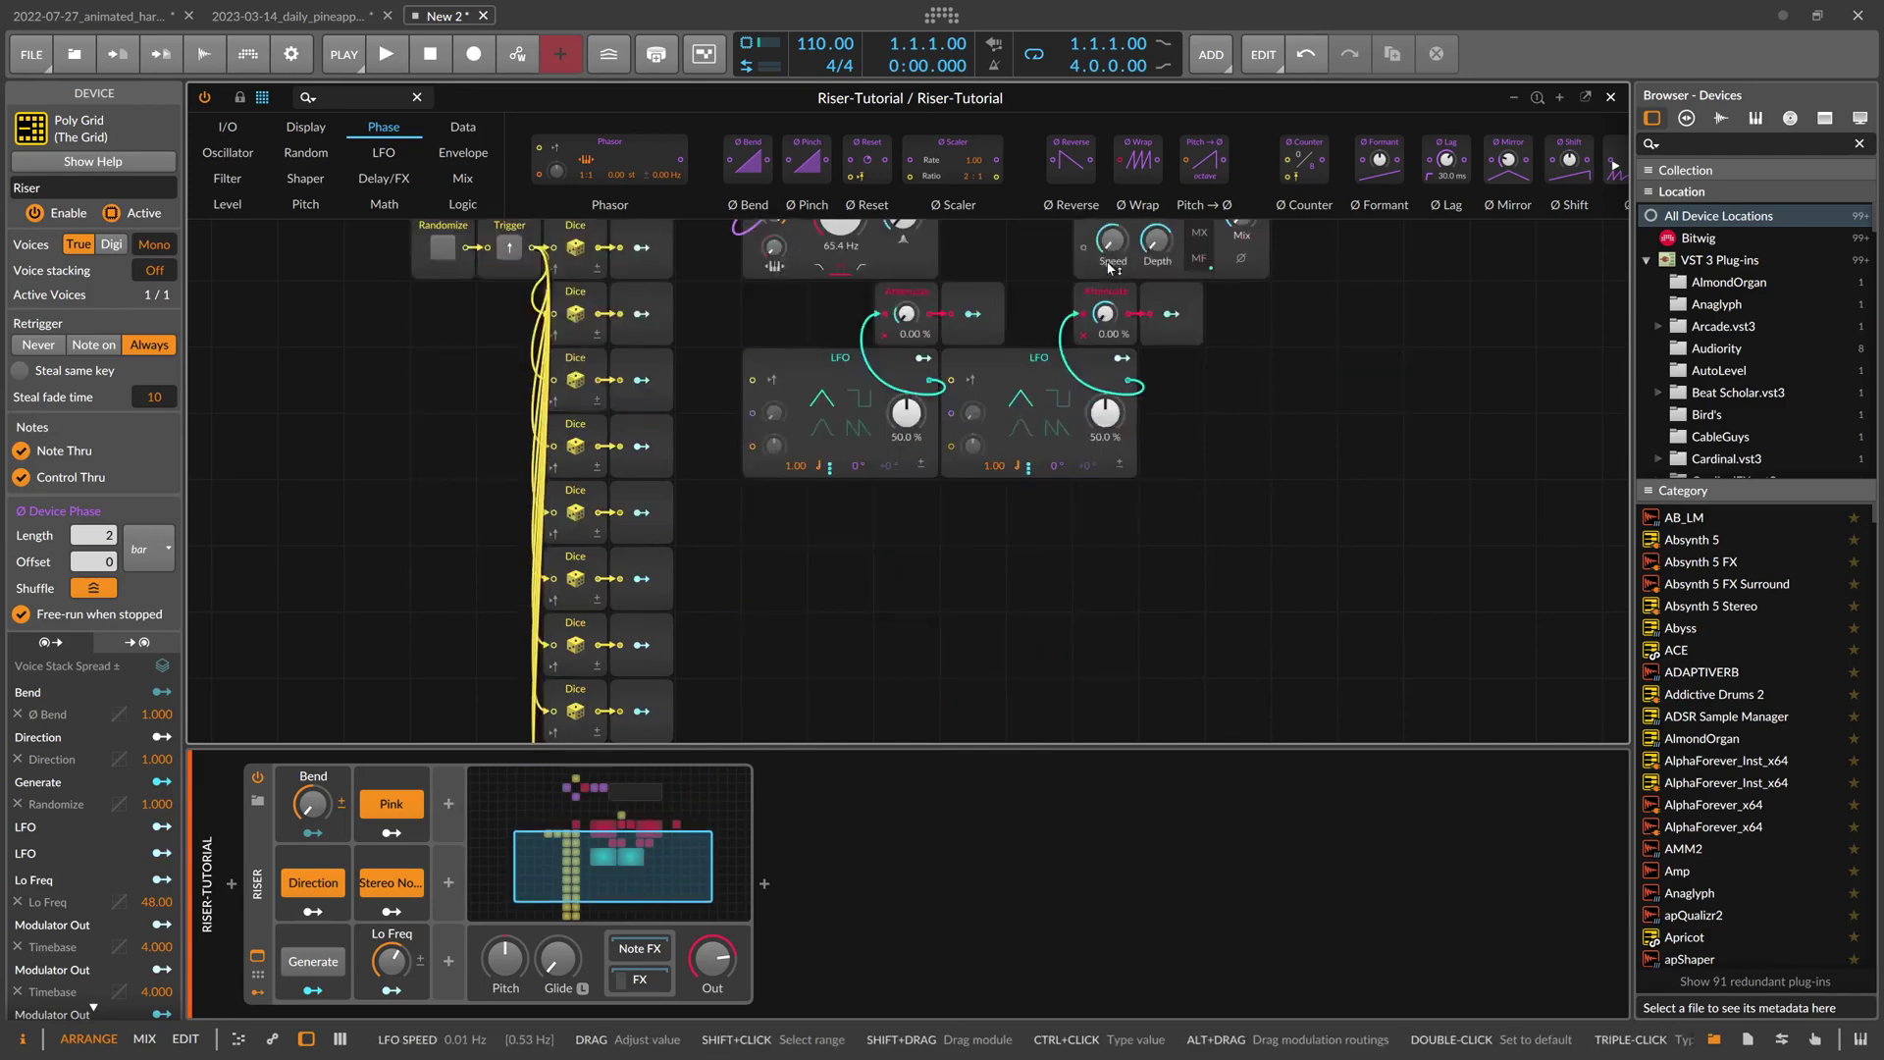
click(1610, 97)
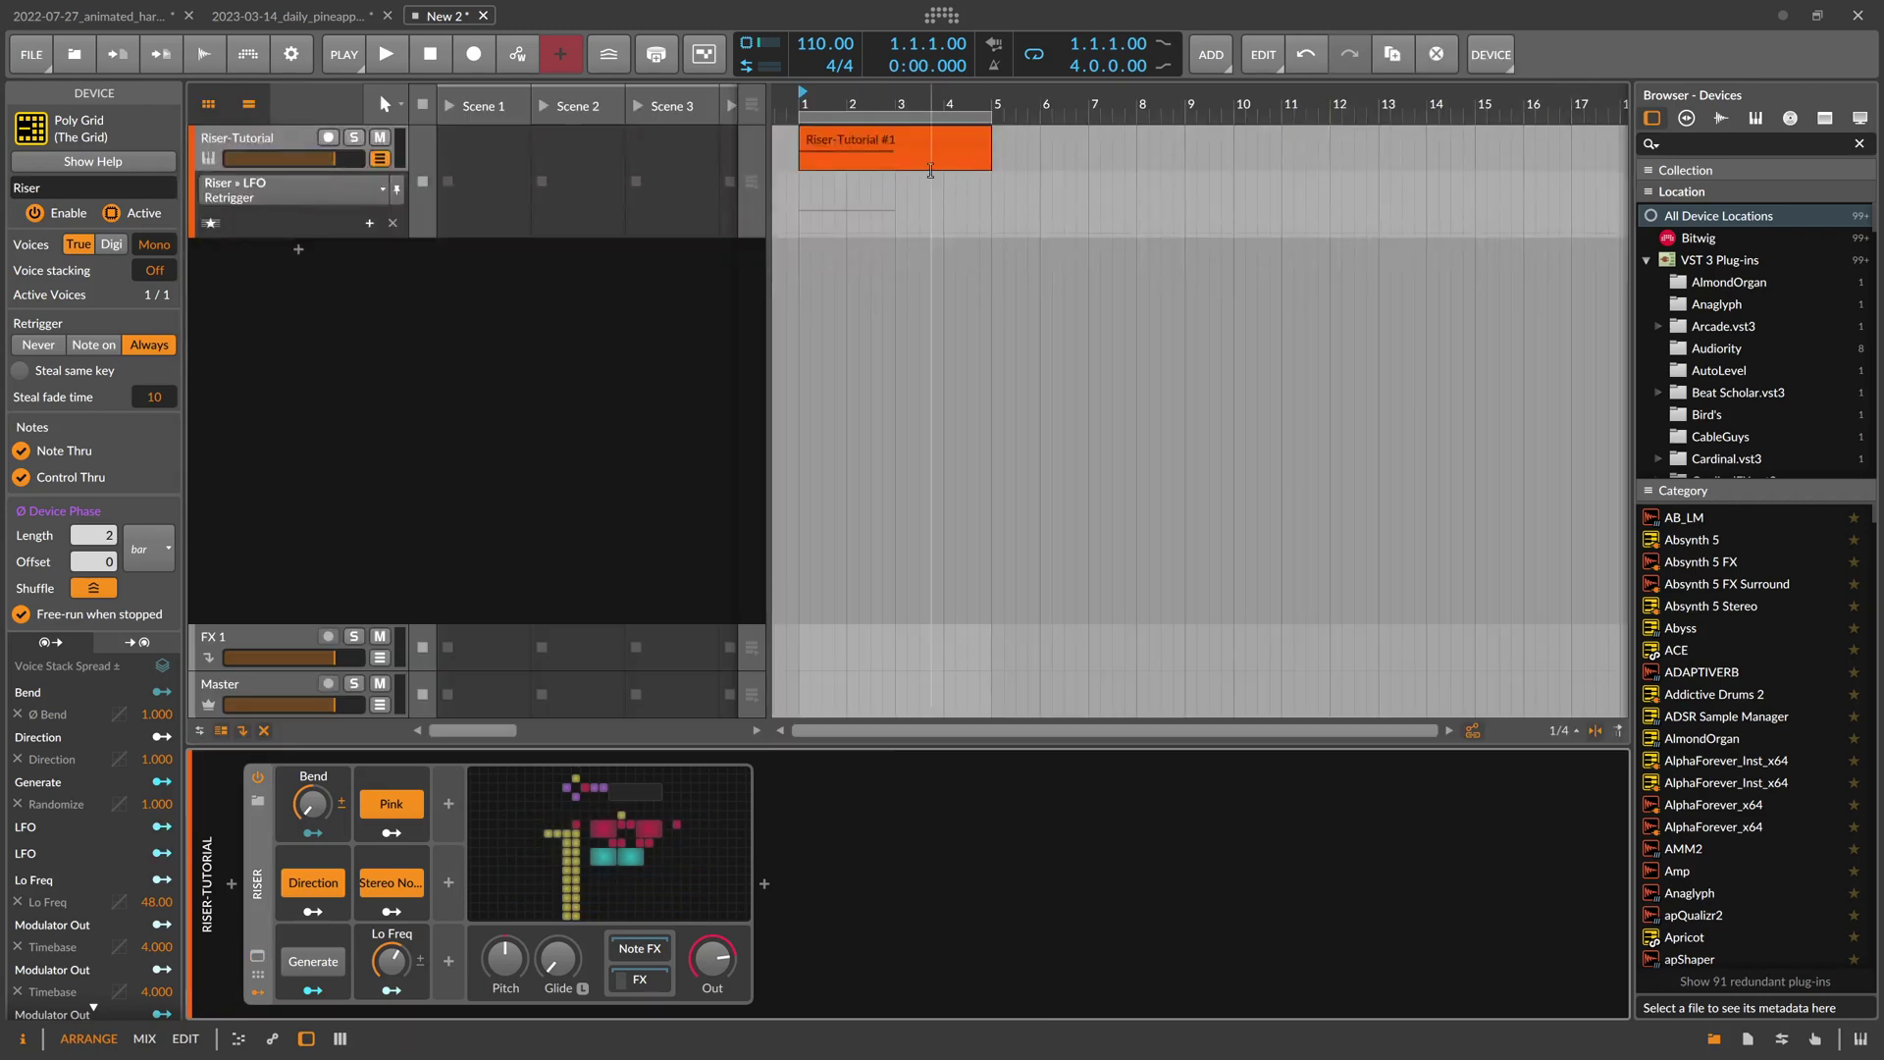
Shorten the Riser-Tutorial clip to a length of 2.0.0.00, listening to playback before and after
key(space)
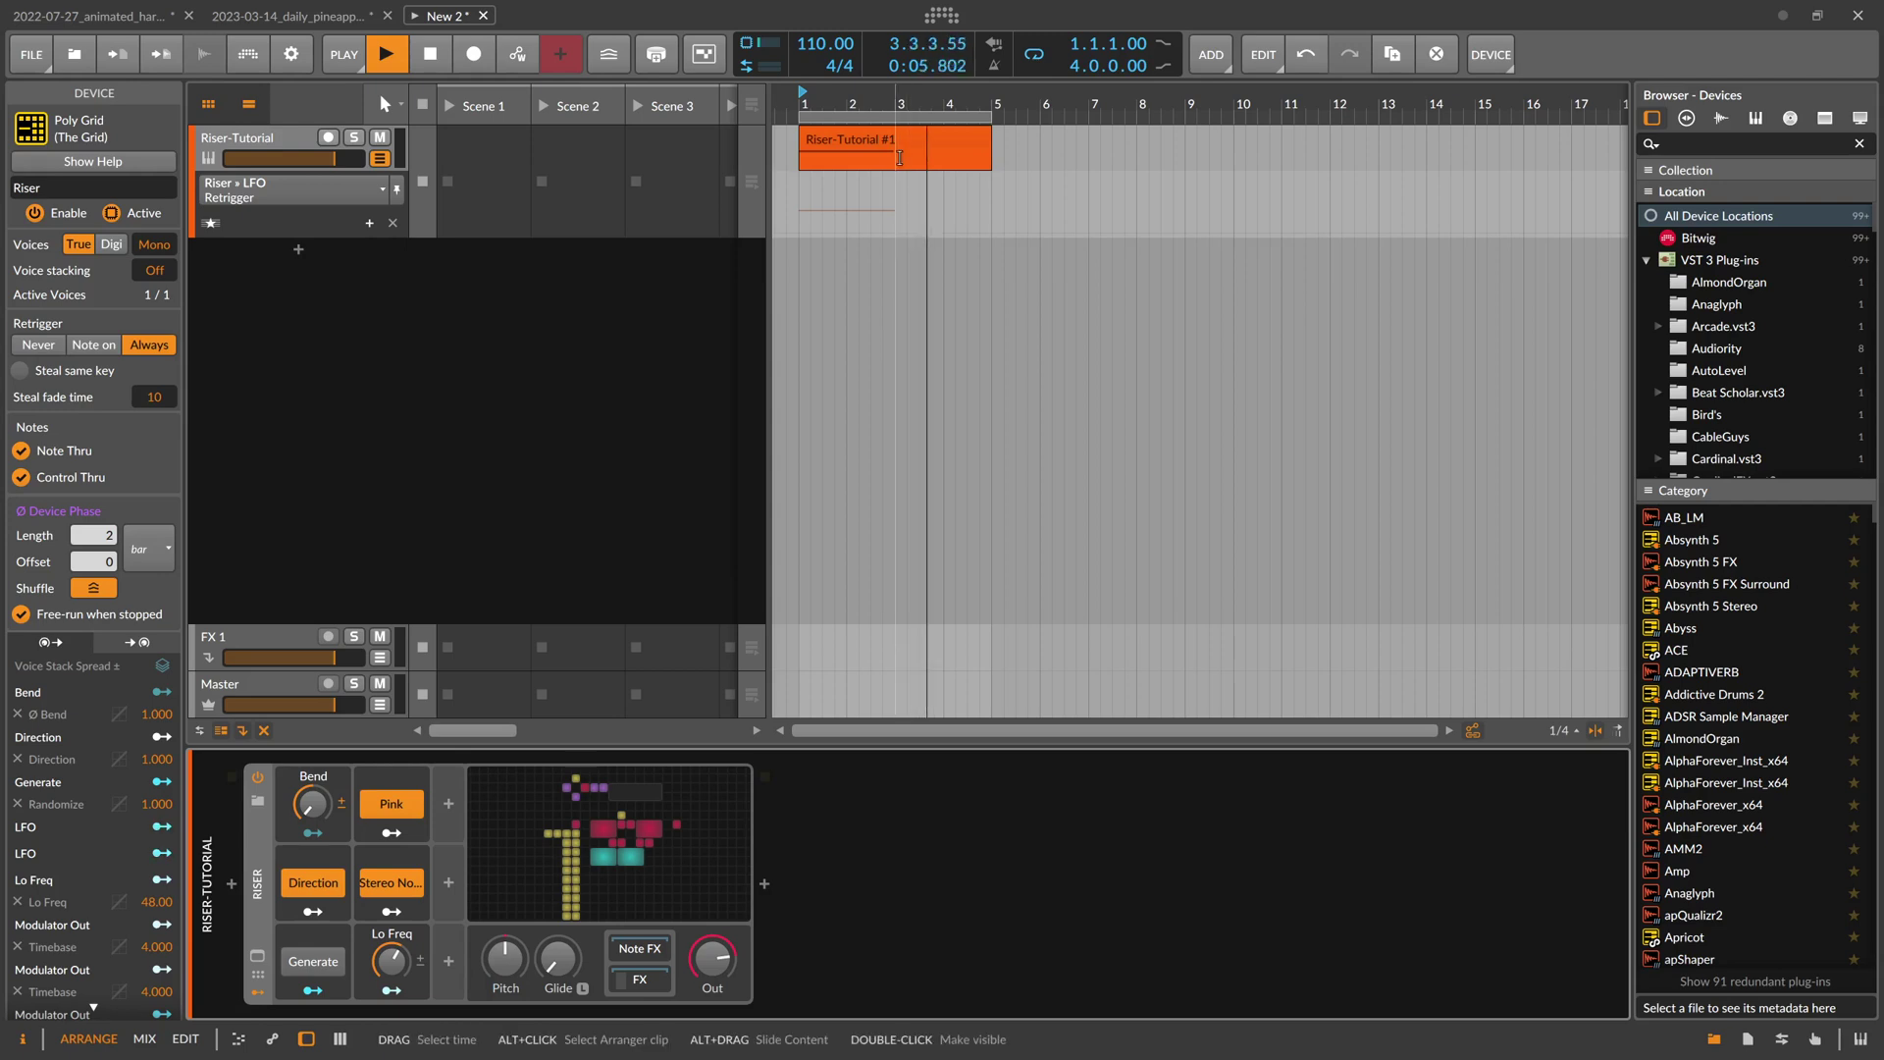
key(space)
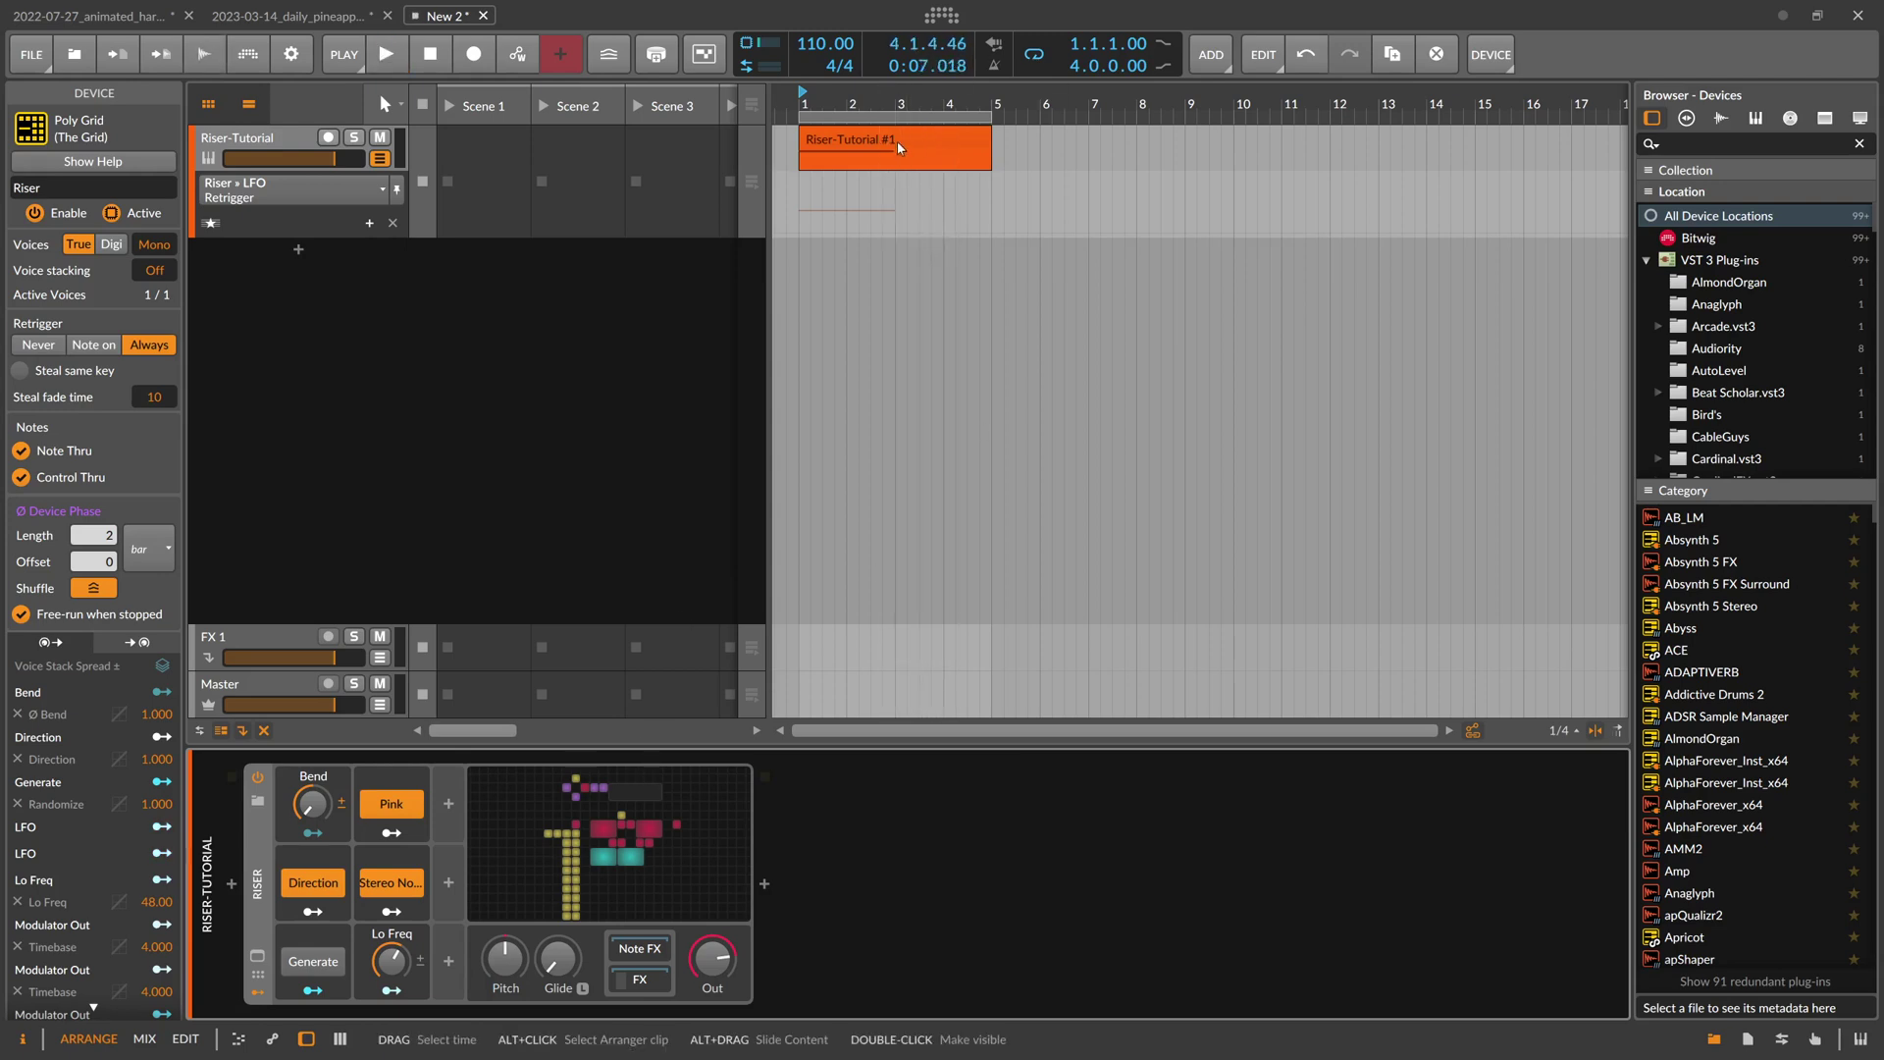
click(835, 157)
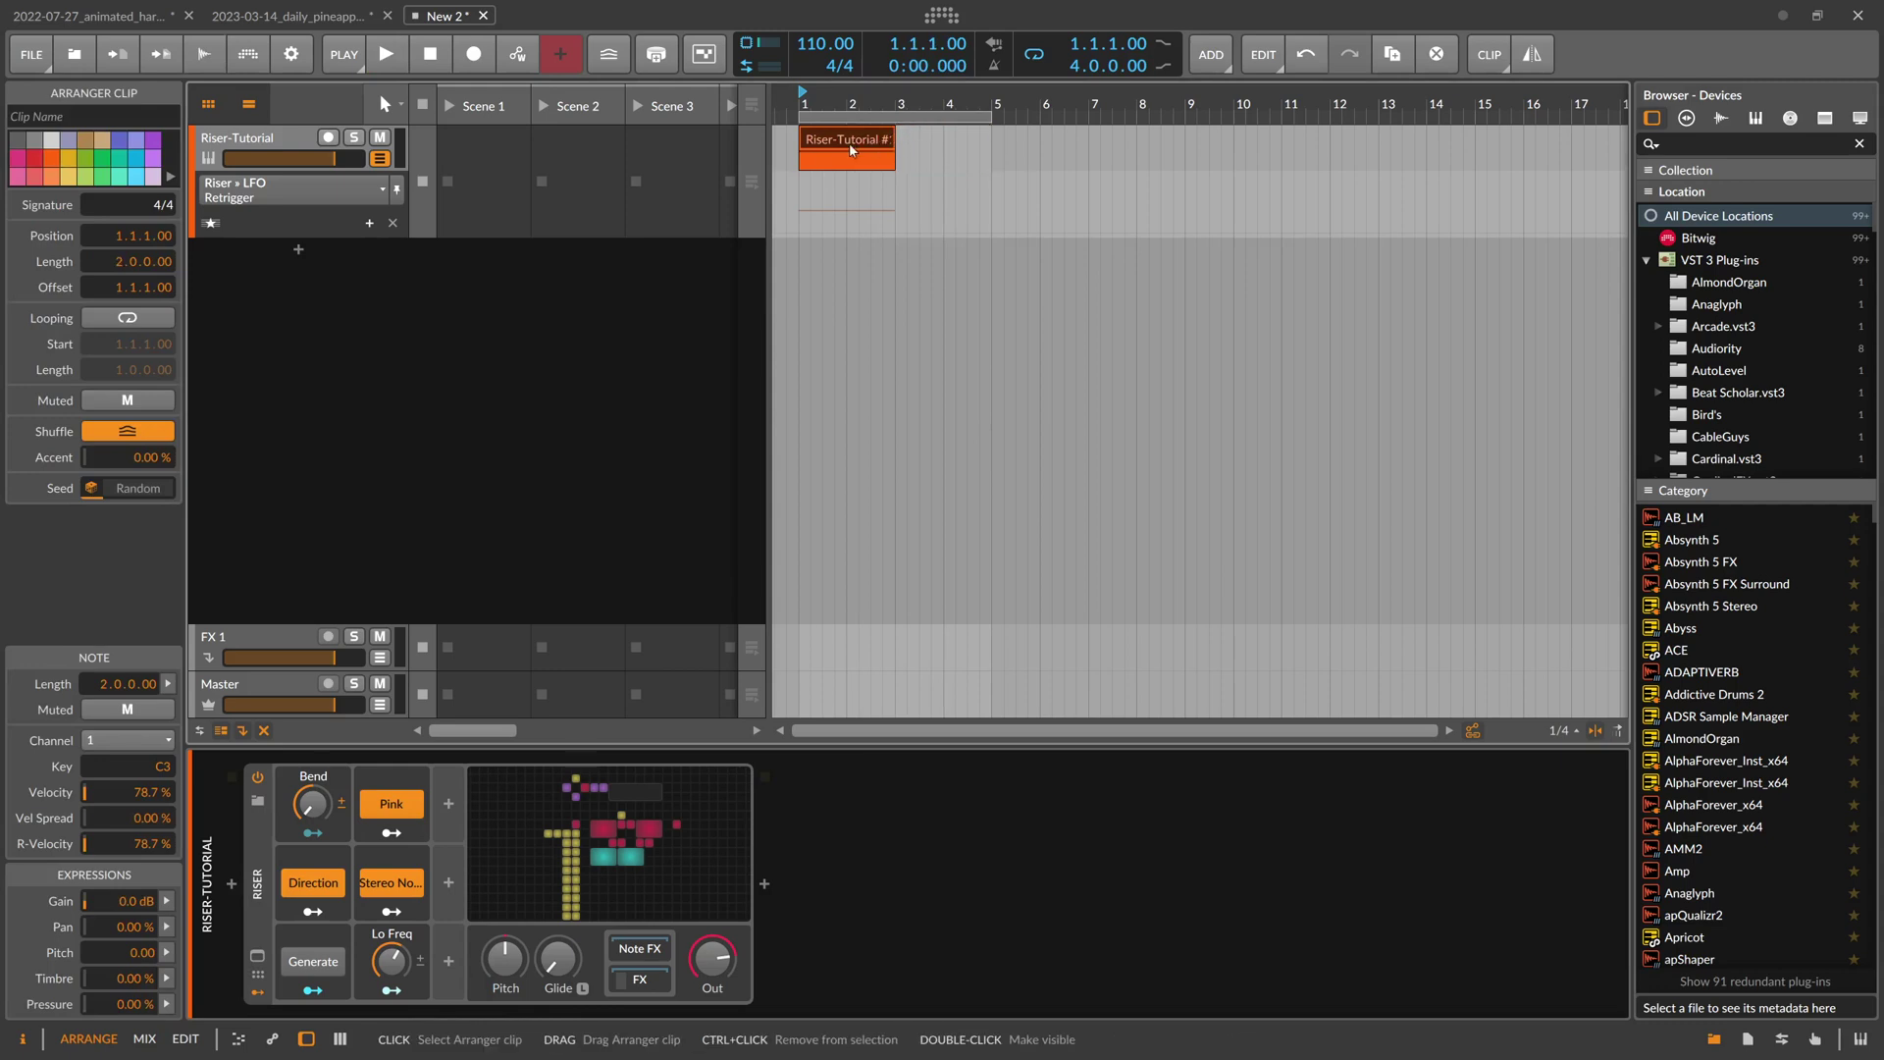
key(space)
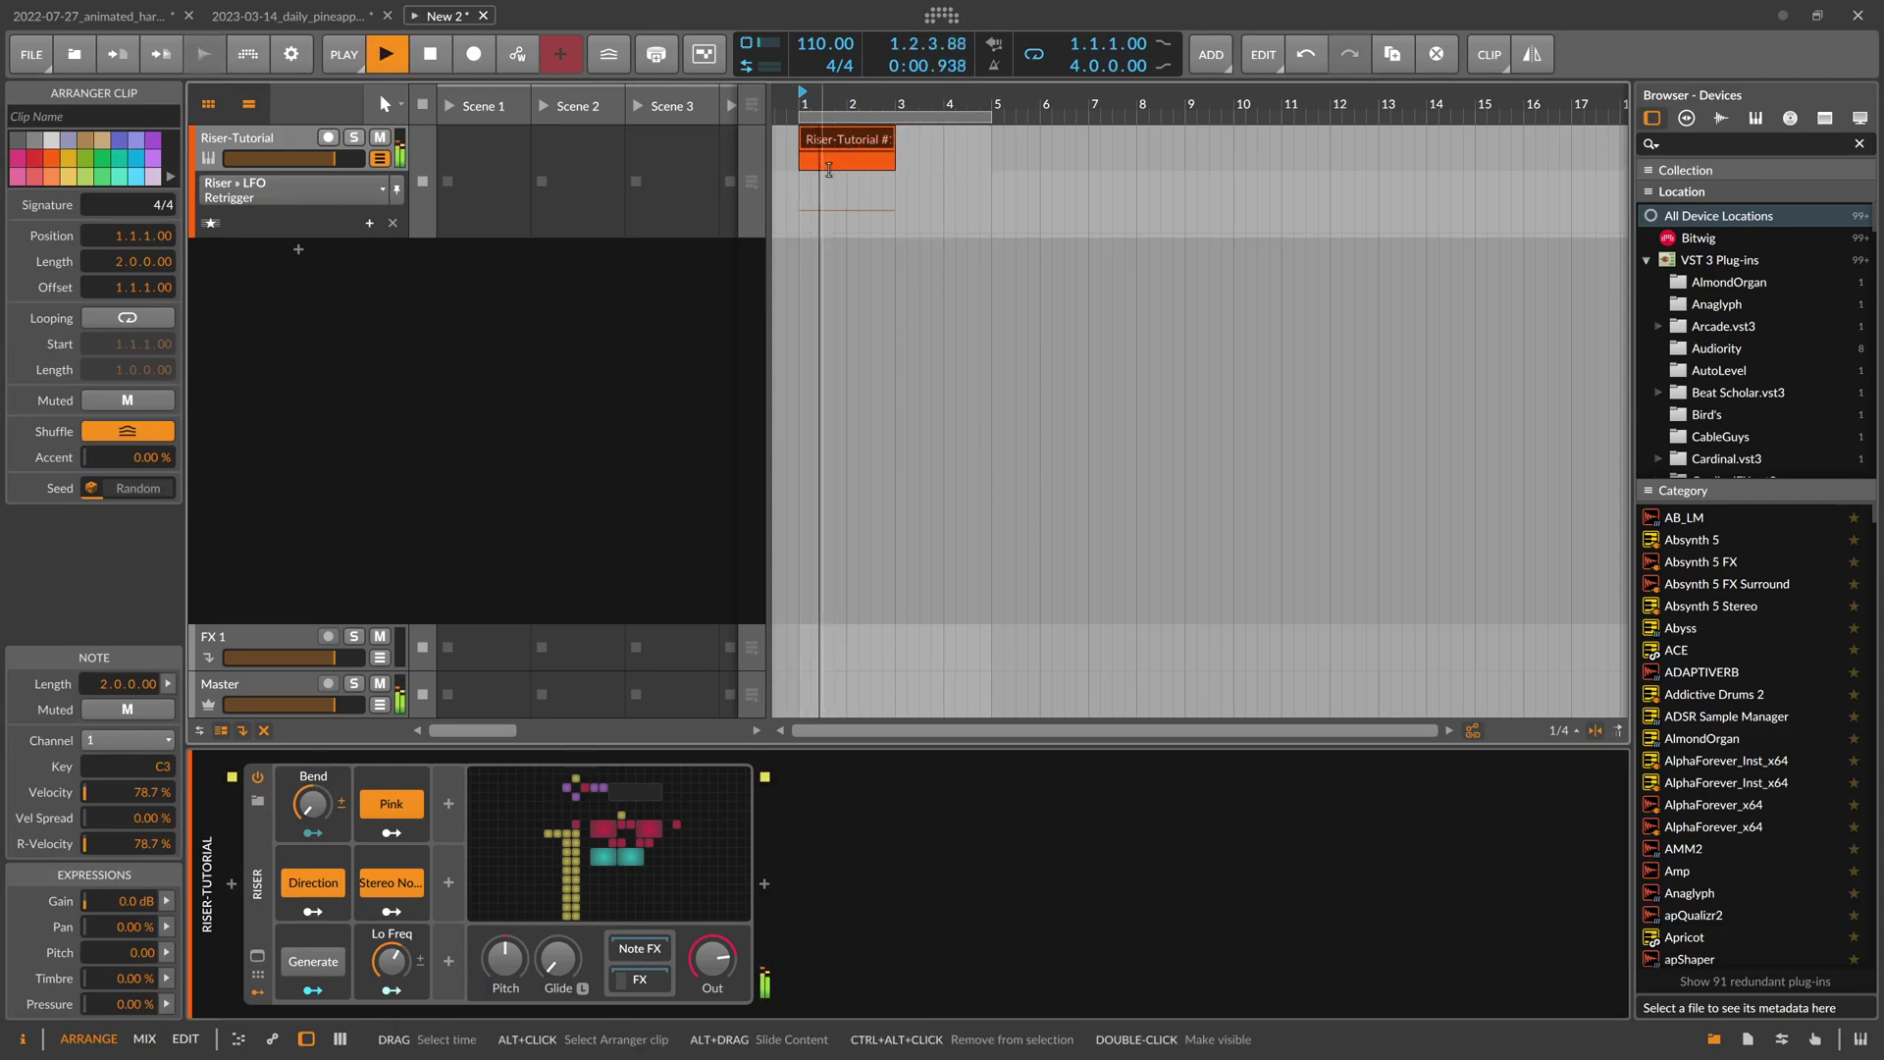
key(space)
Transpose the clip's note down one octave to C2 and start playback to hear it
double_click(829, 169)
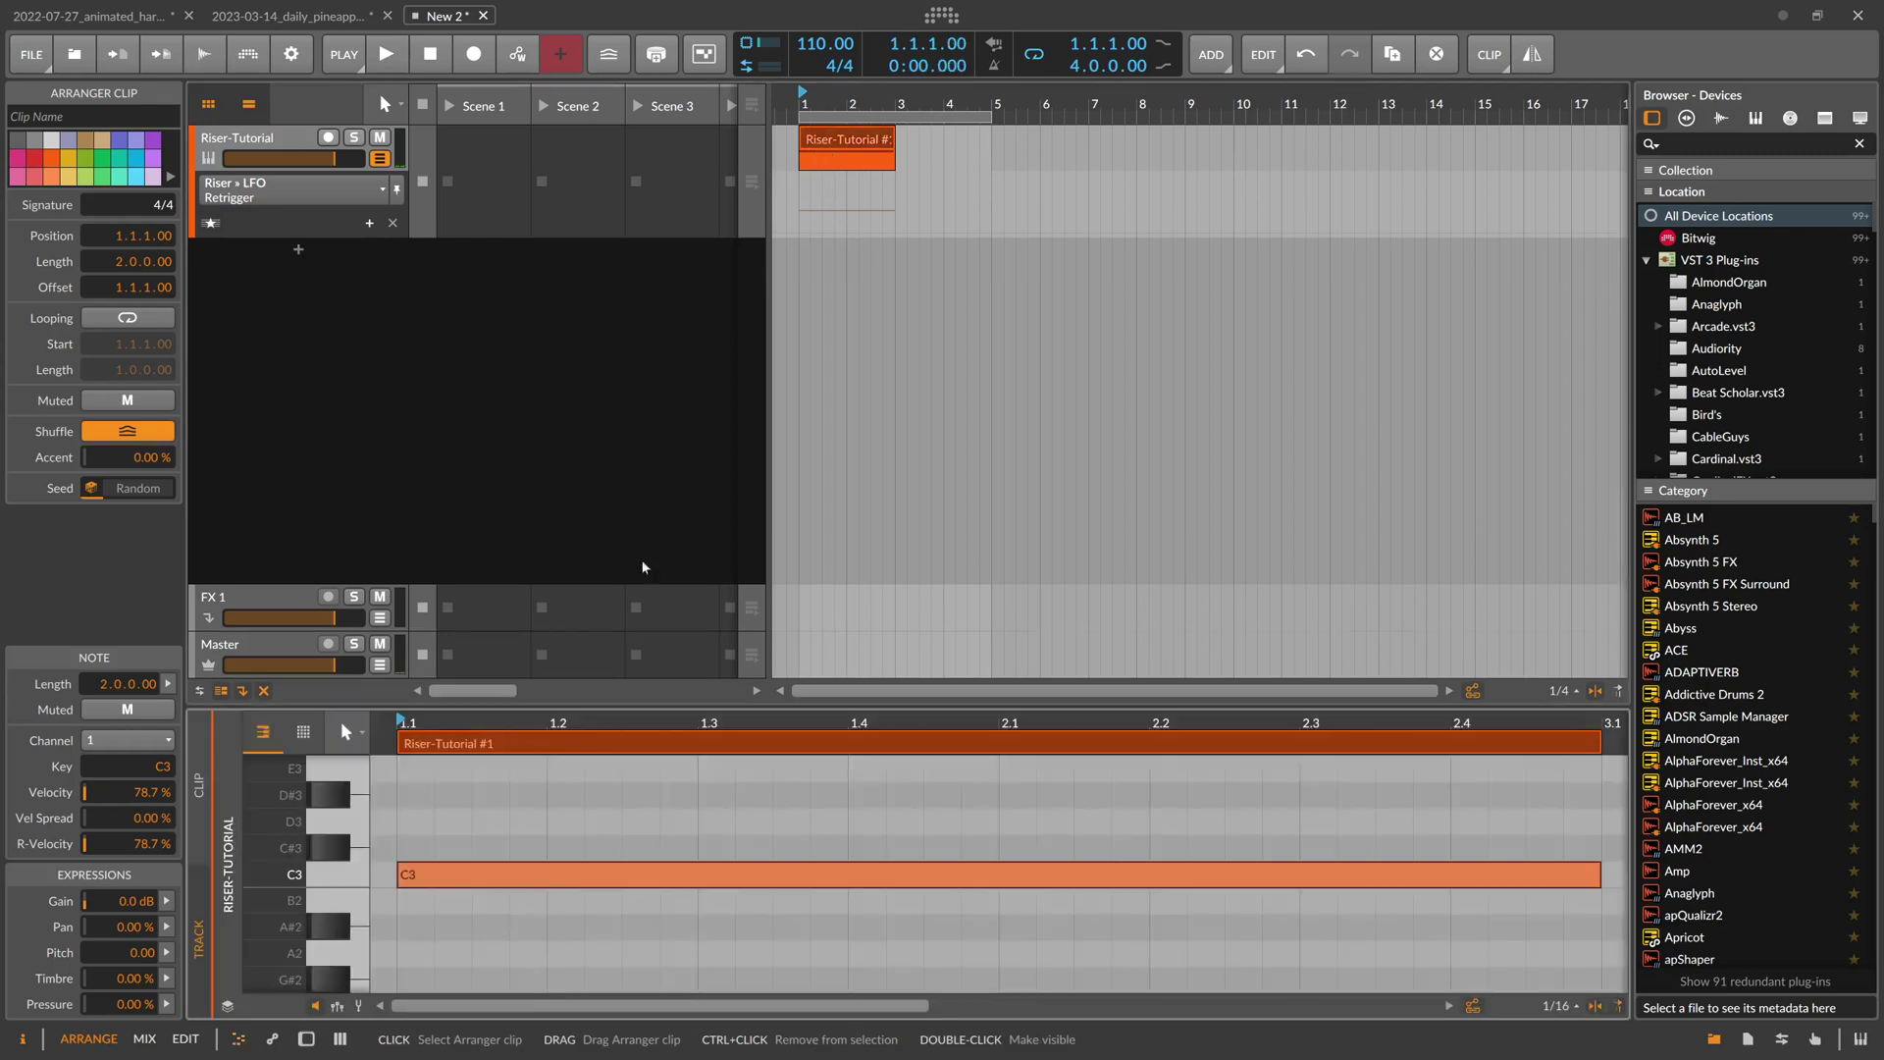
key(shift+Down)
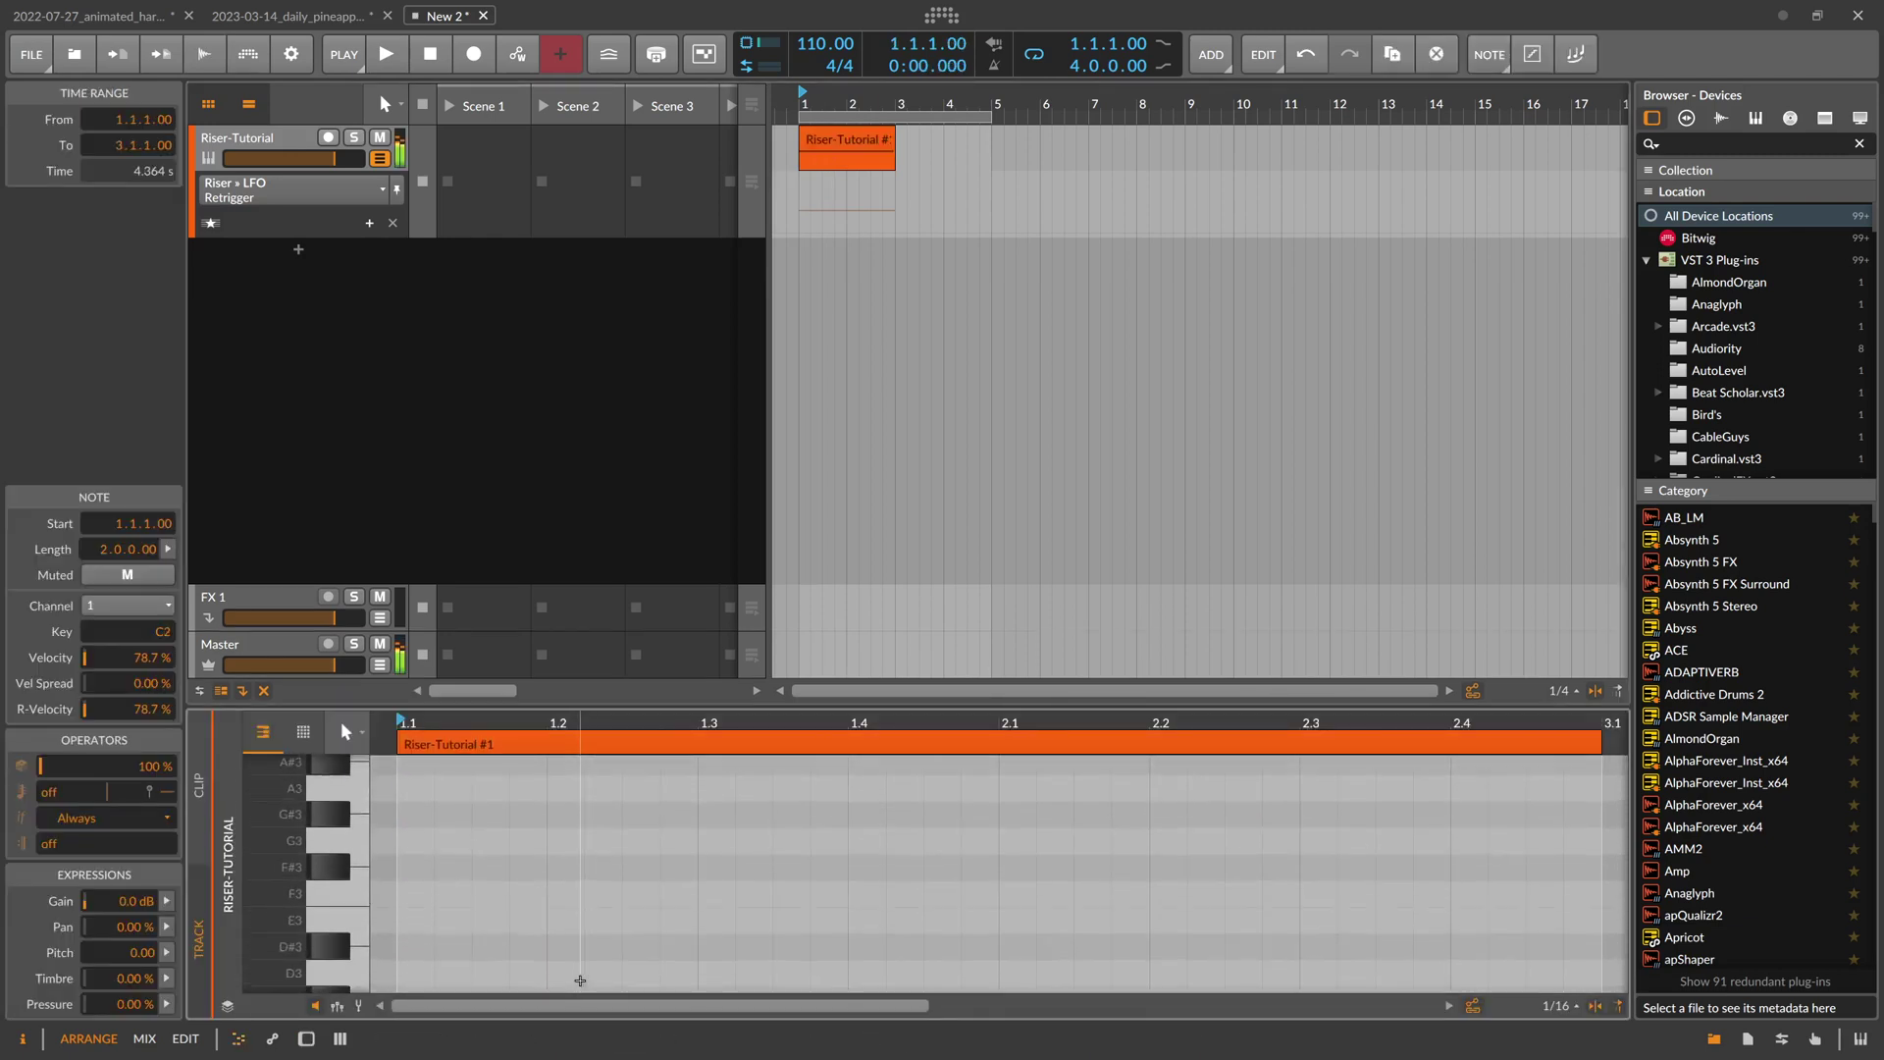
scroll(580, 980, up, 1)
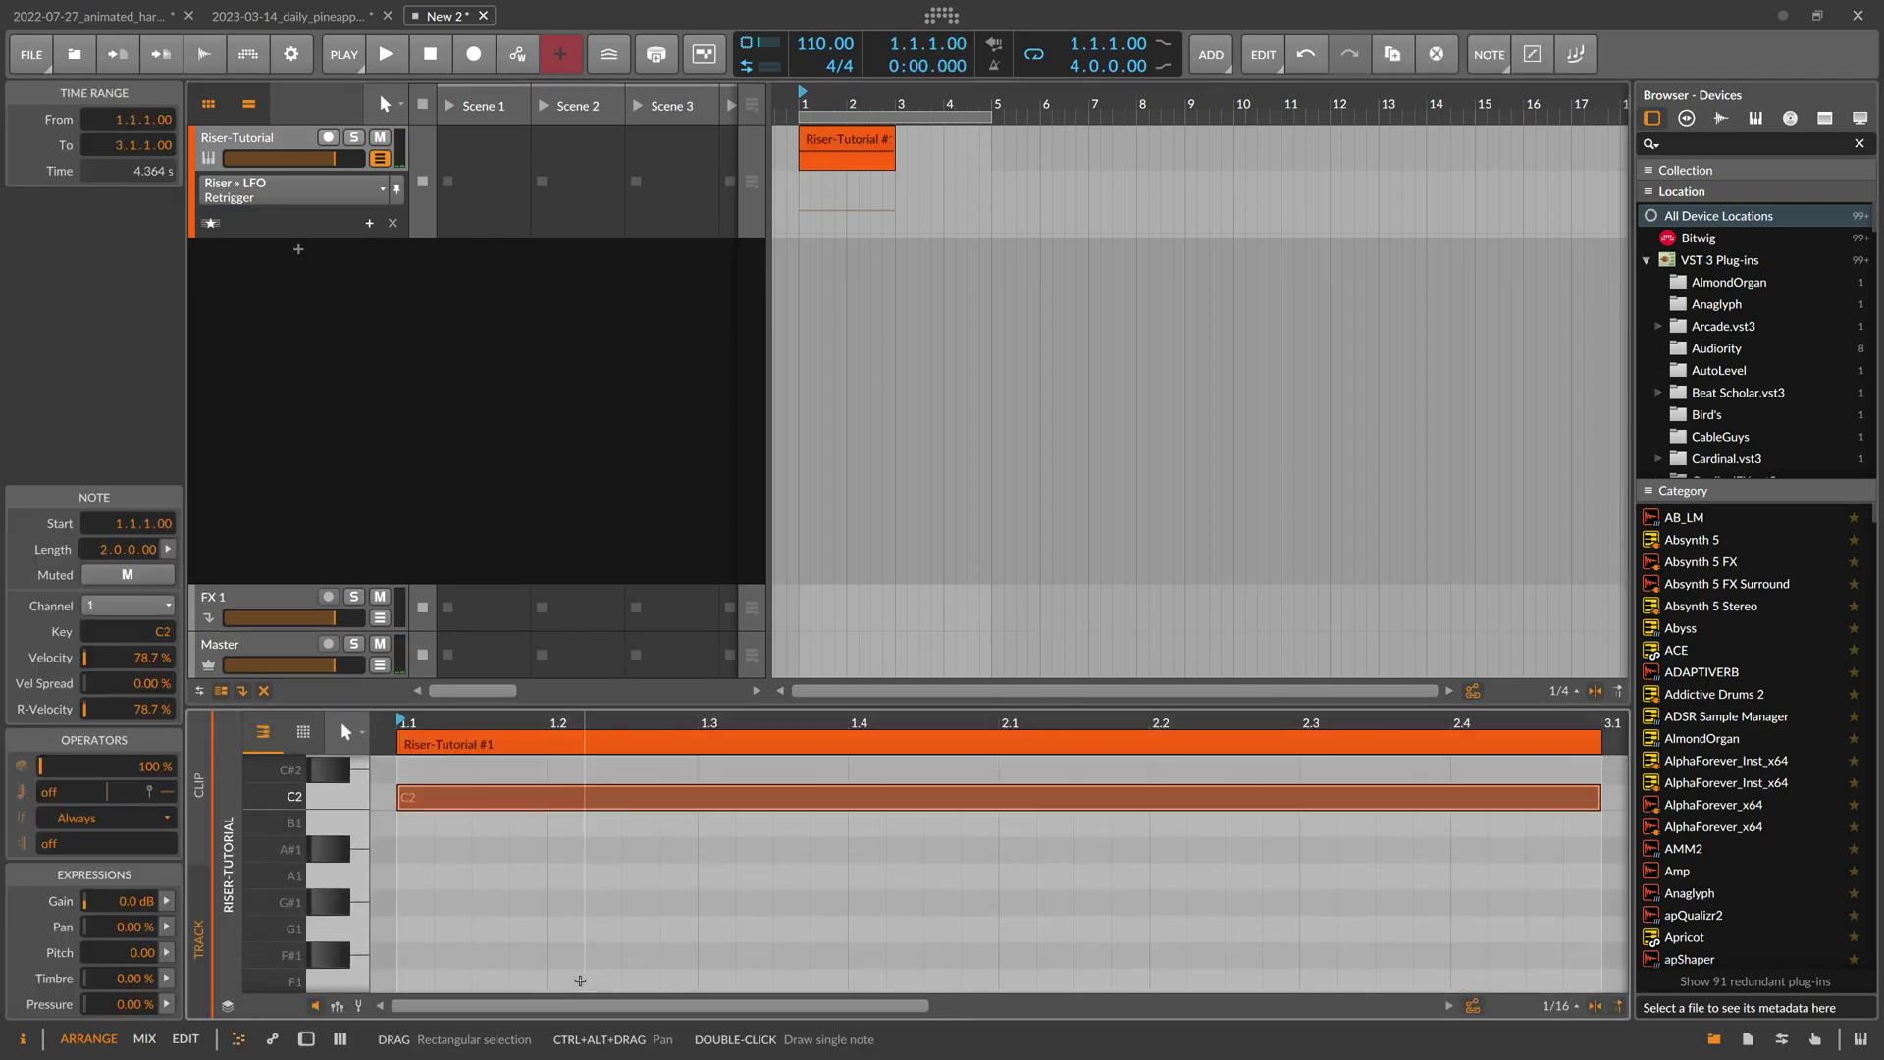
scroll(480, 723, down, 2)
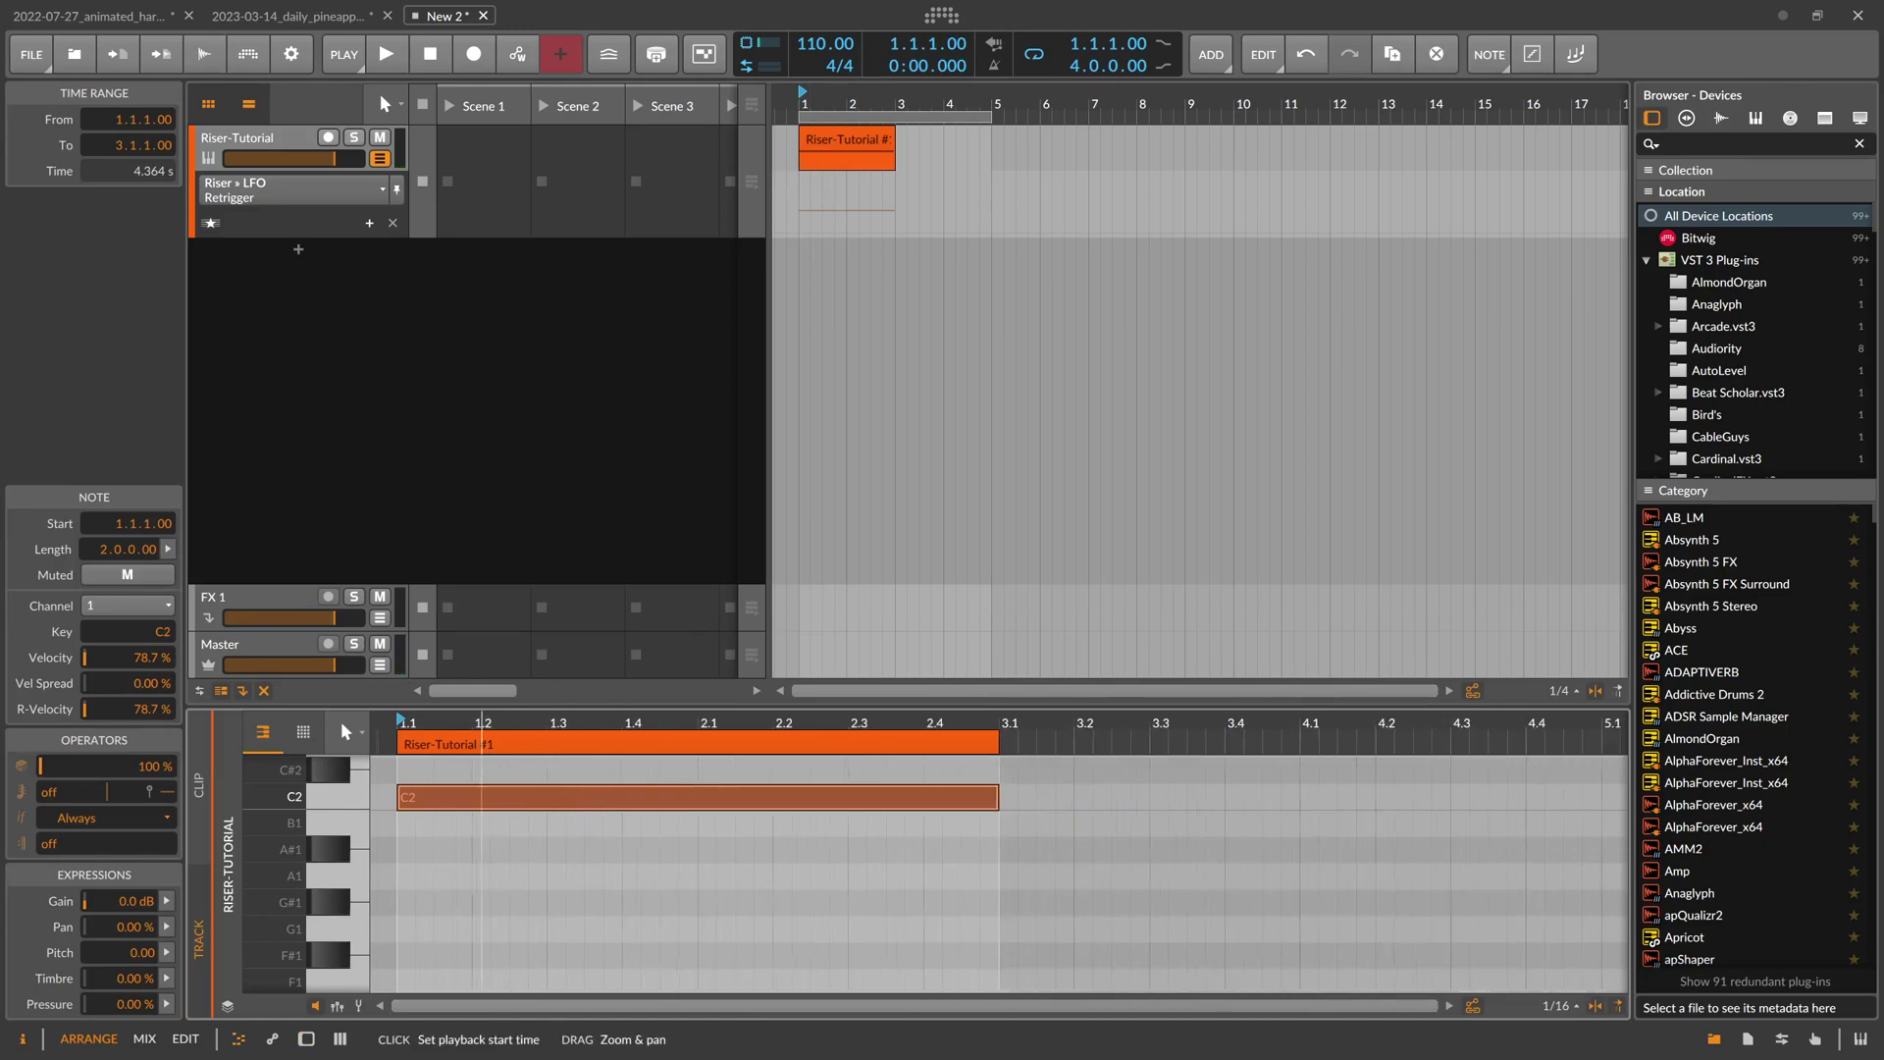
key(space)
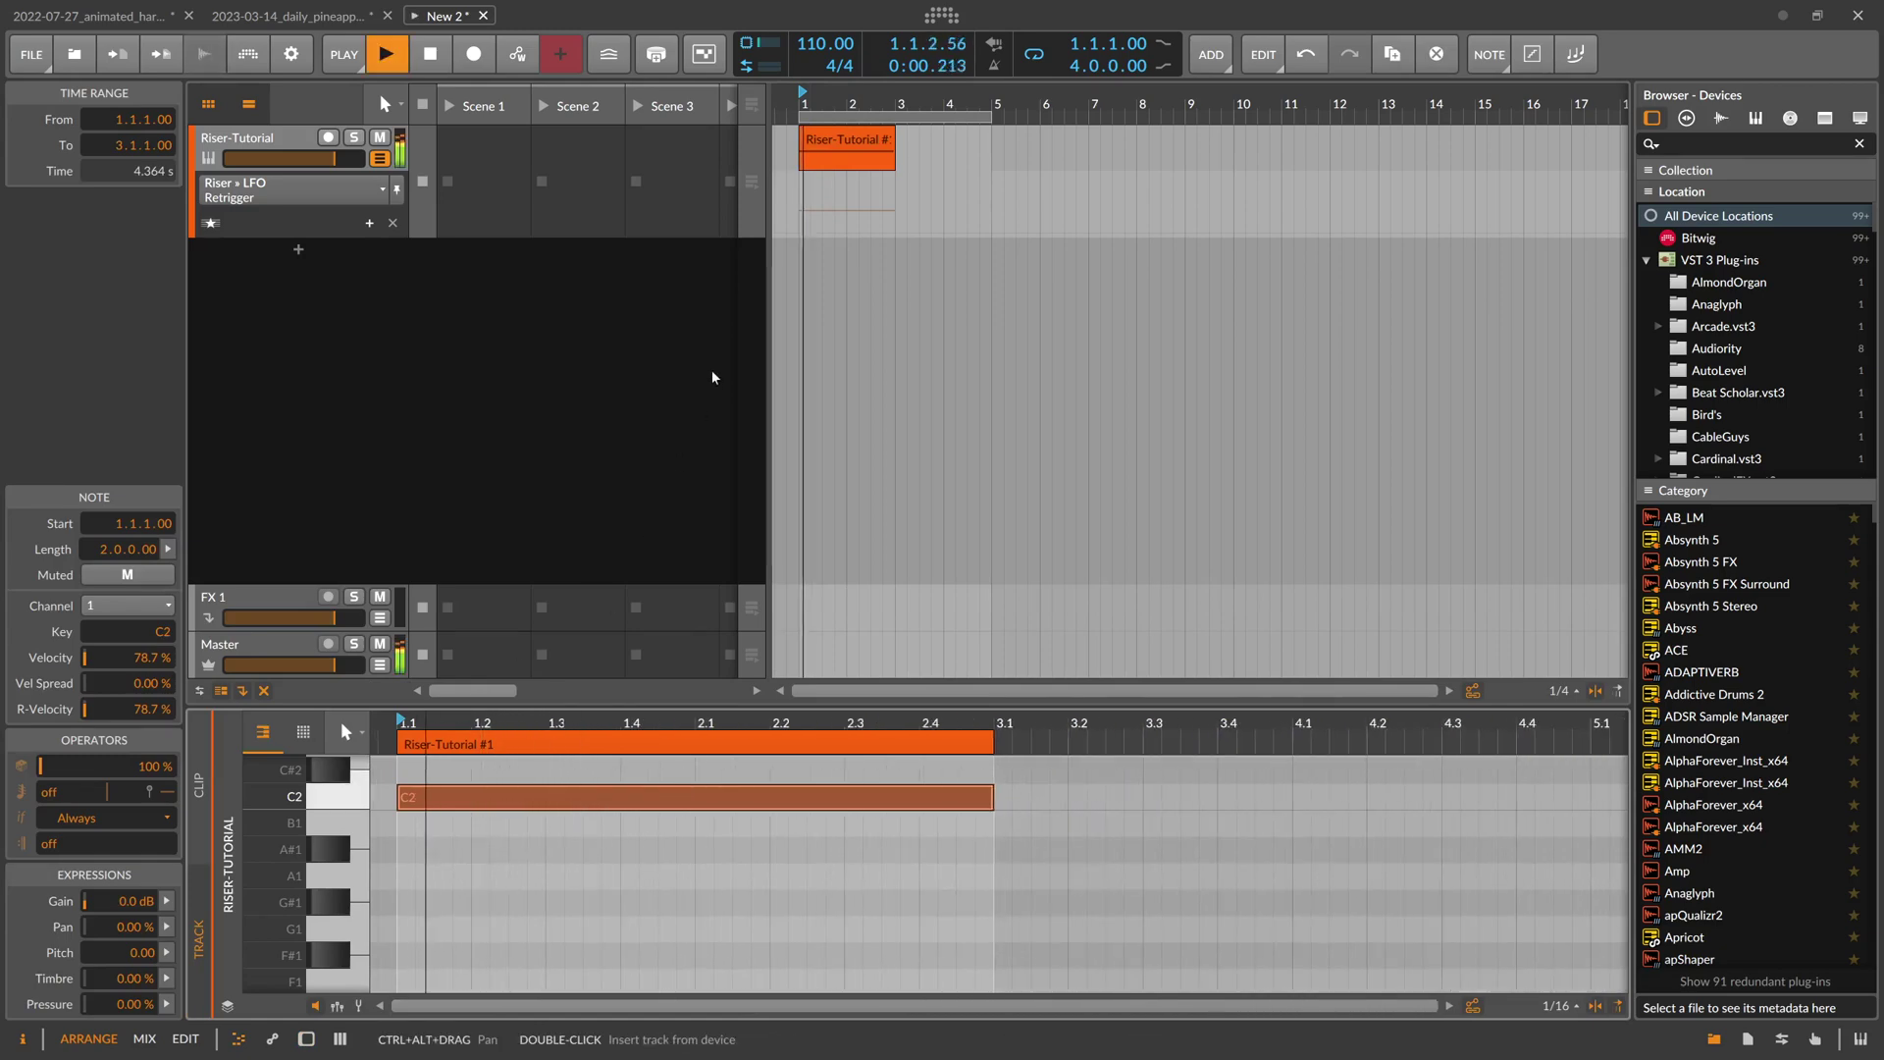
Reopen the Riser grid and check the gate-triggered sound at the Gate In module with short test playbacks
key(d)
click(634, 810)
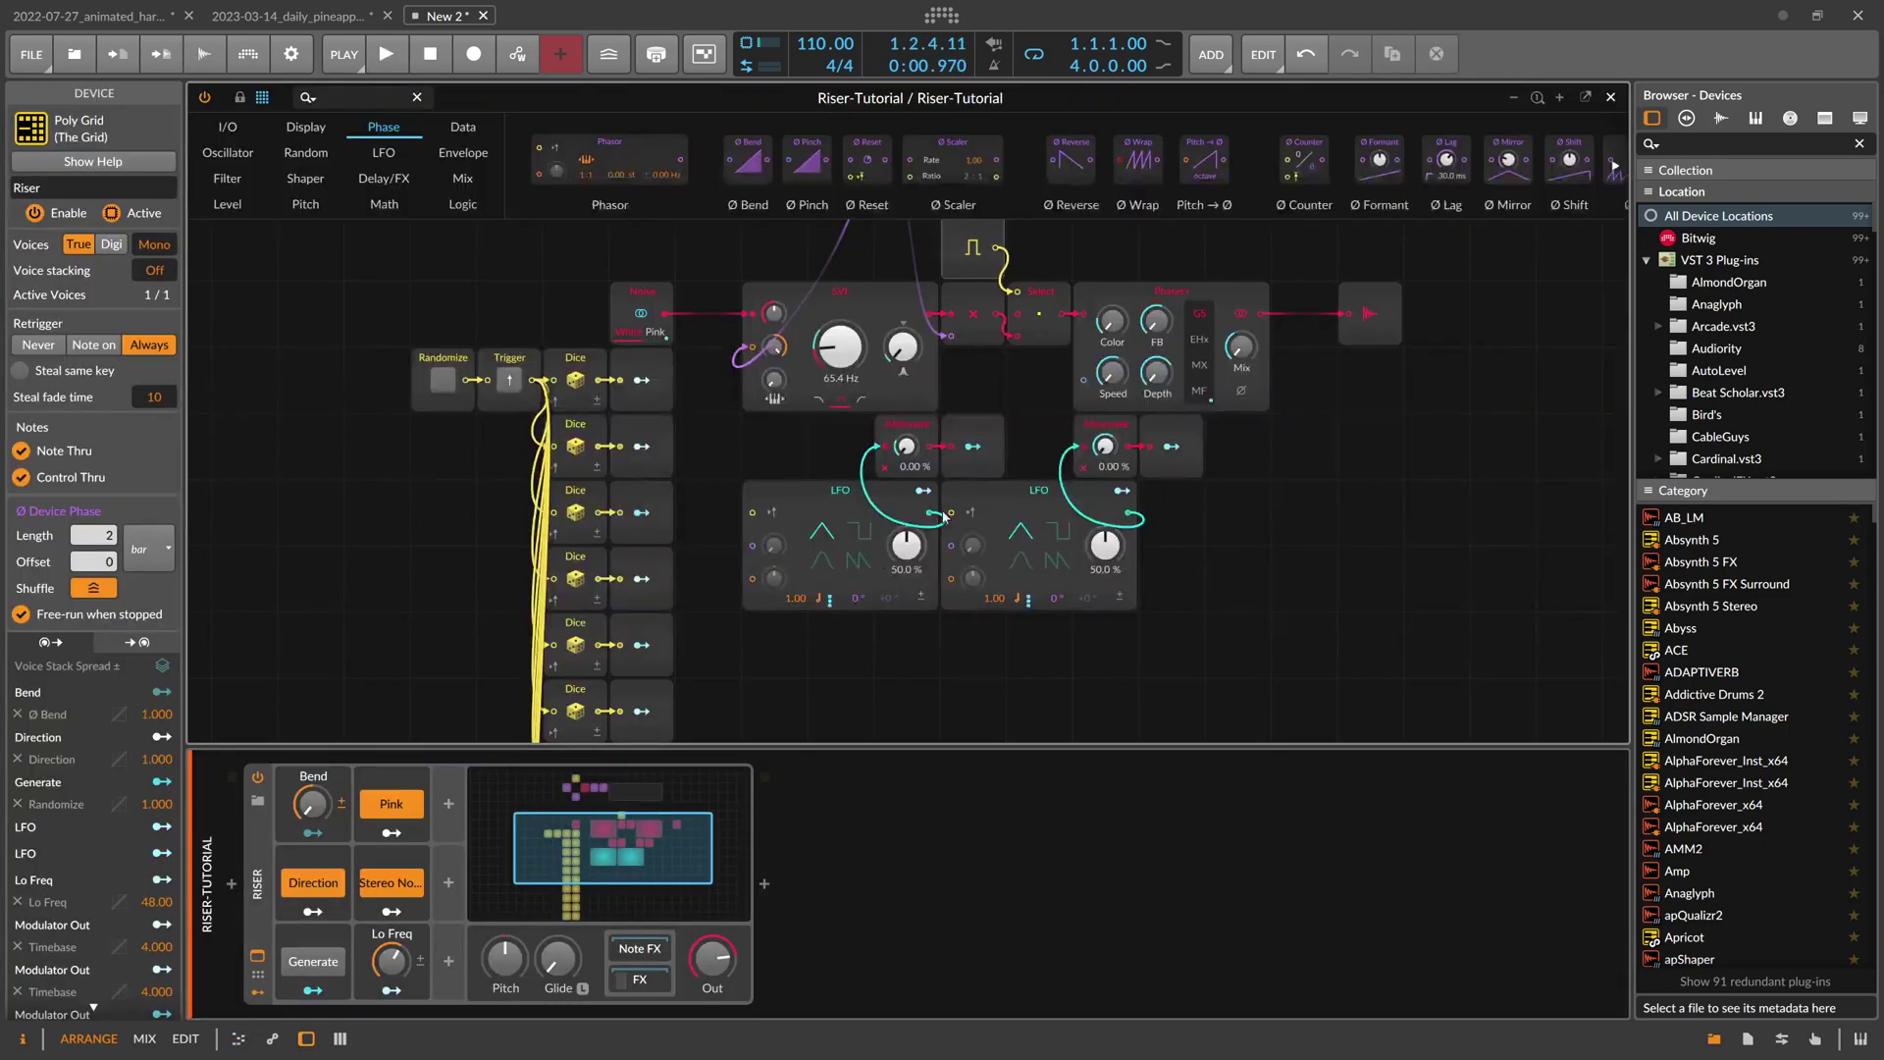
scroll(981, 324, up, 3)
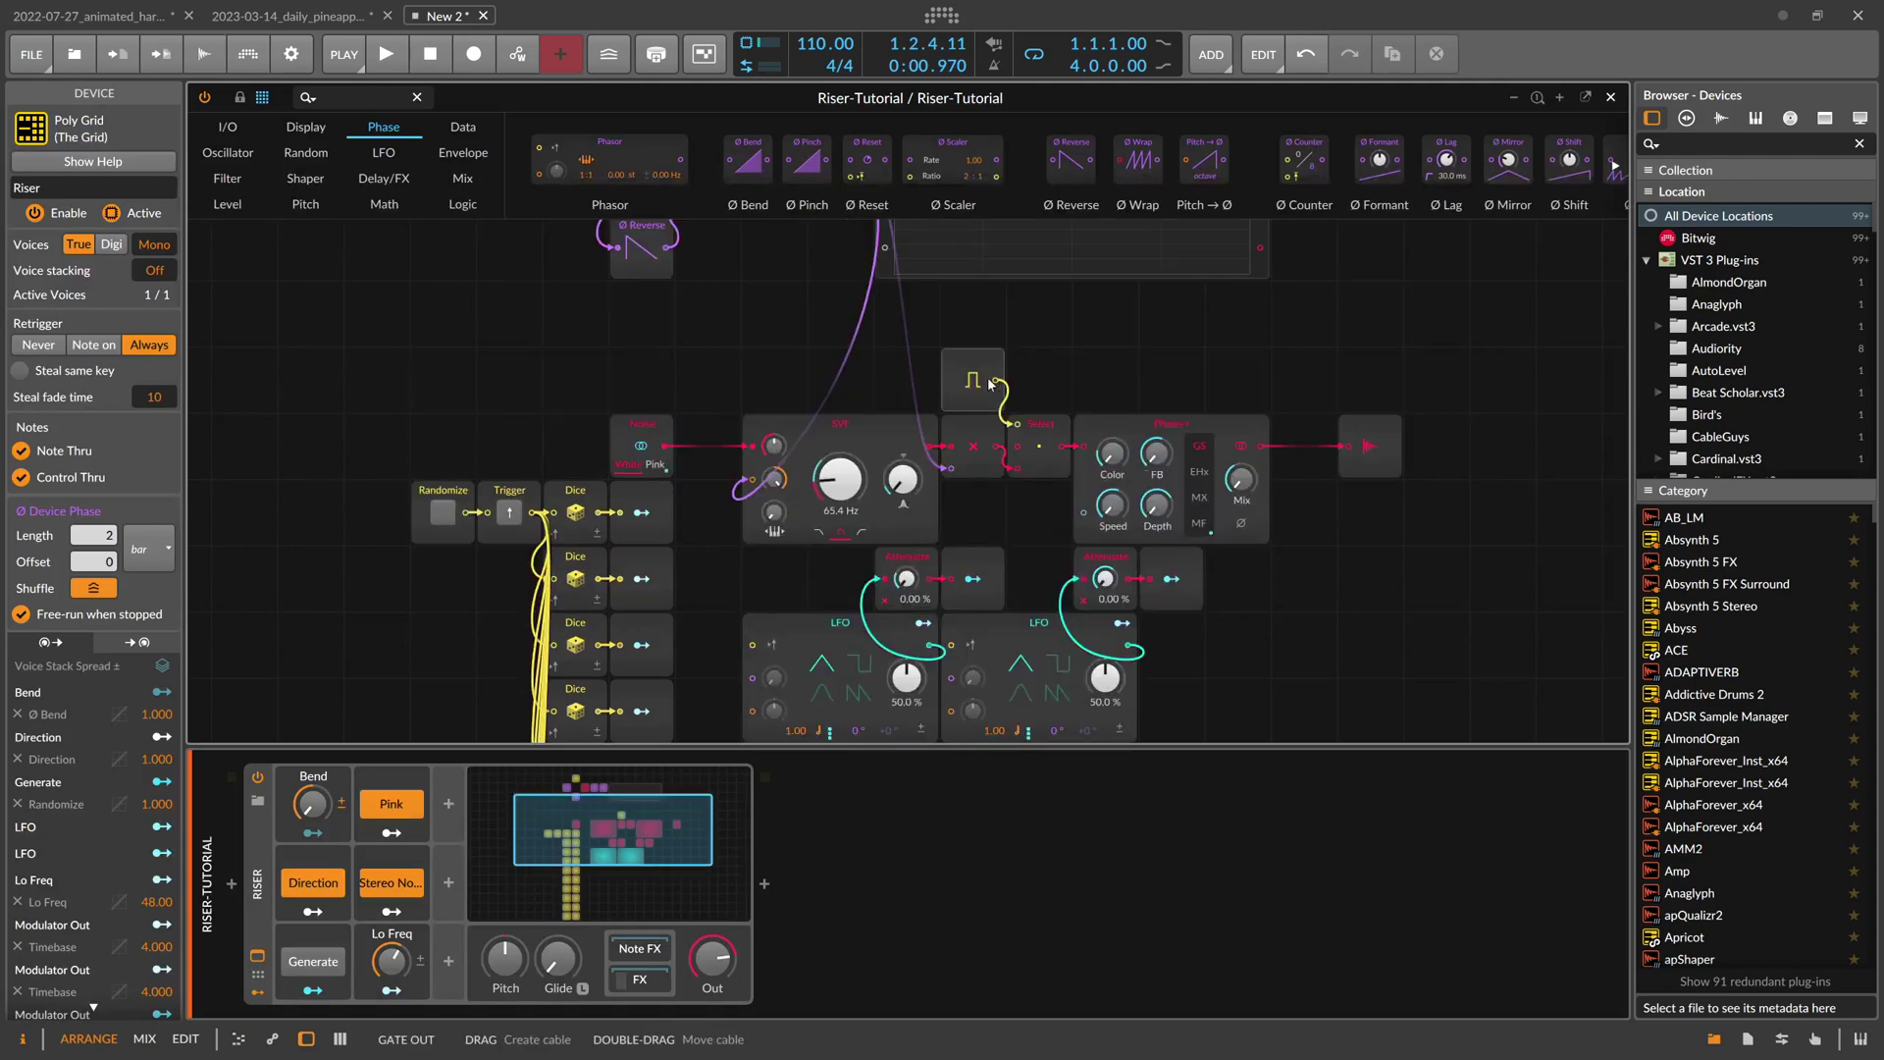
key(space)
key(space)
key(space)
key(space)
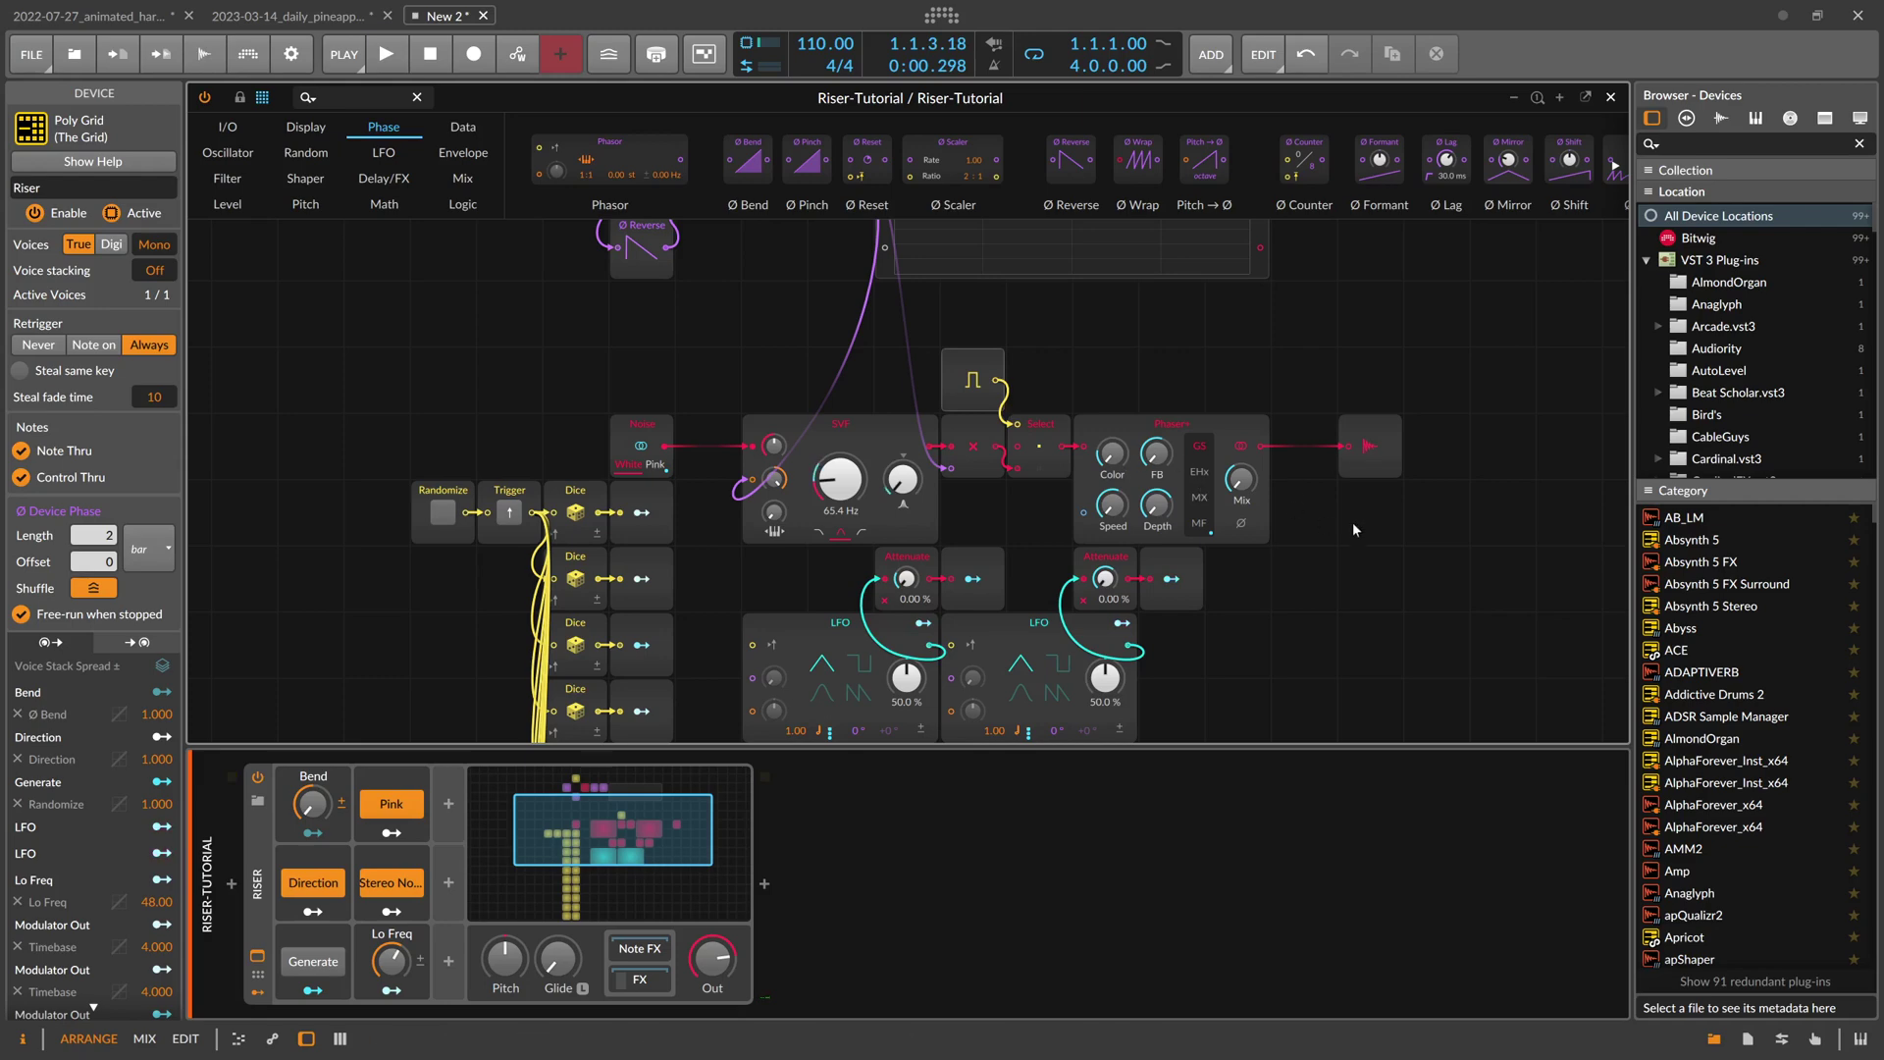
Open the Riser device's FX chain and insert a Reverb after the EQ-2
scroll(1205, 520, down, 2)
click(662, 992)
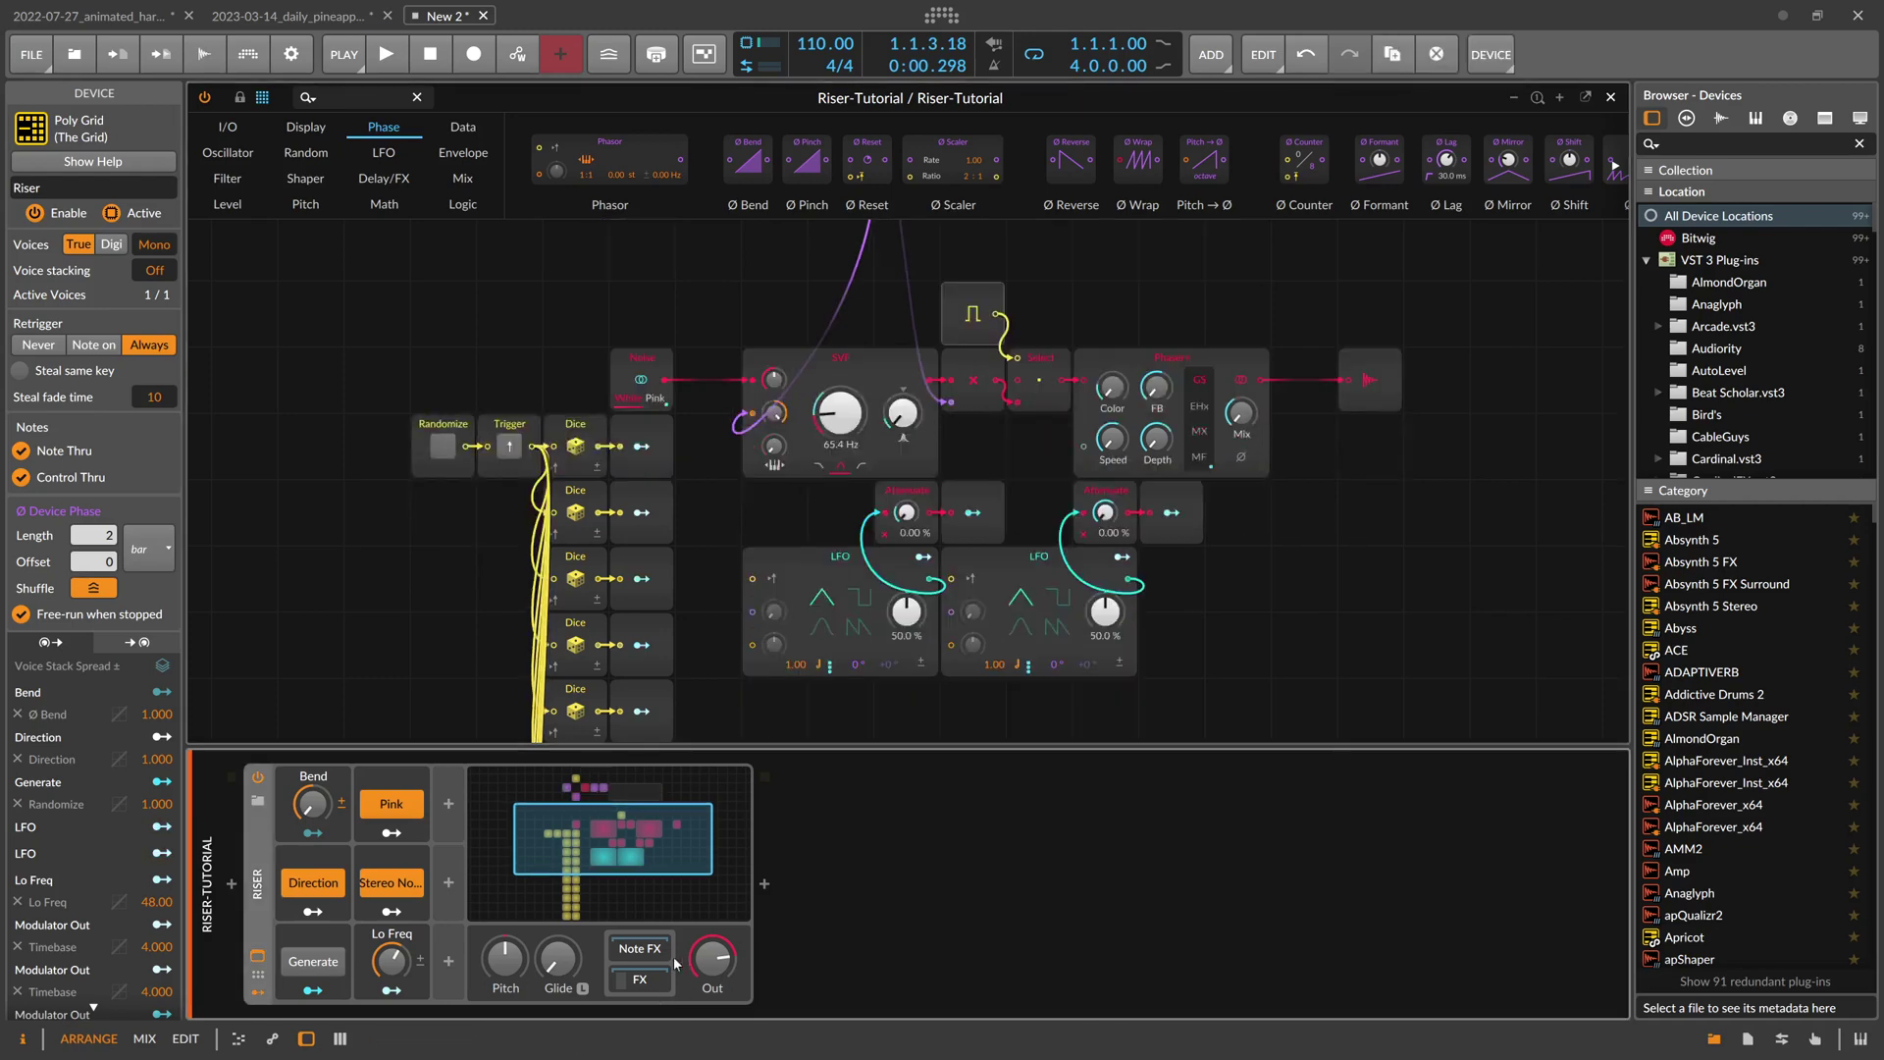
click(971, 887)
text(t)
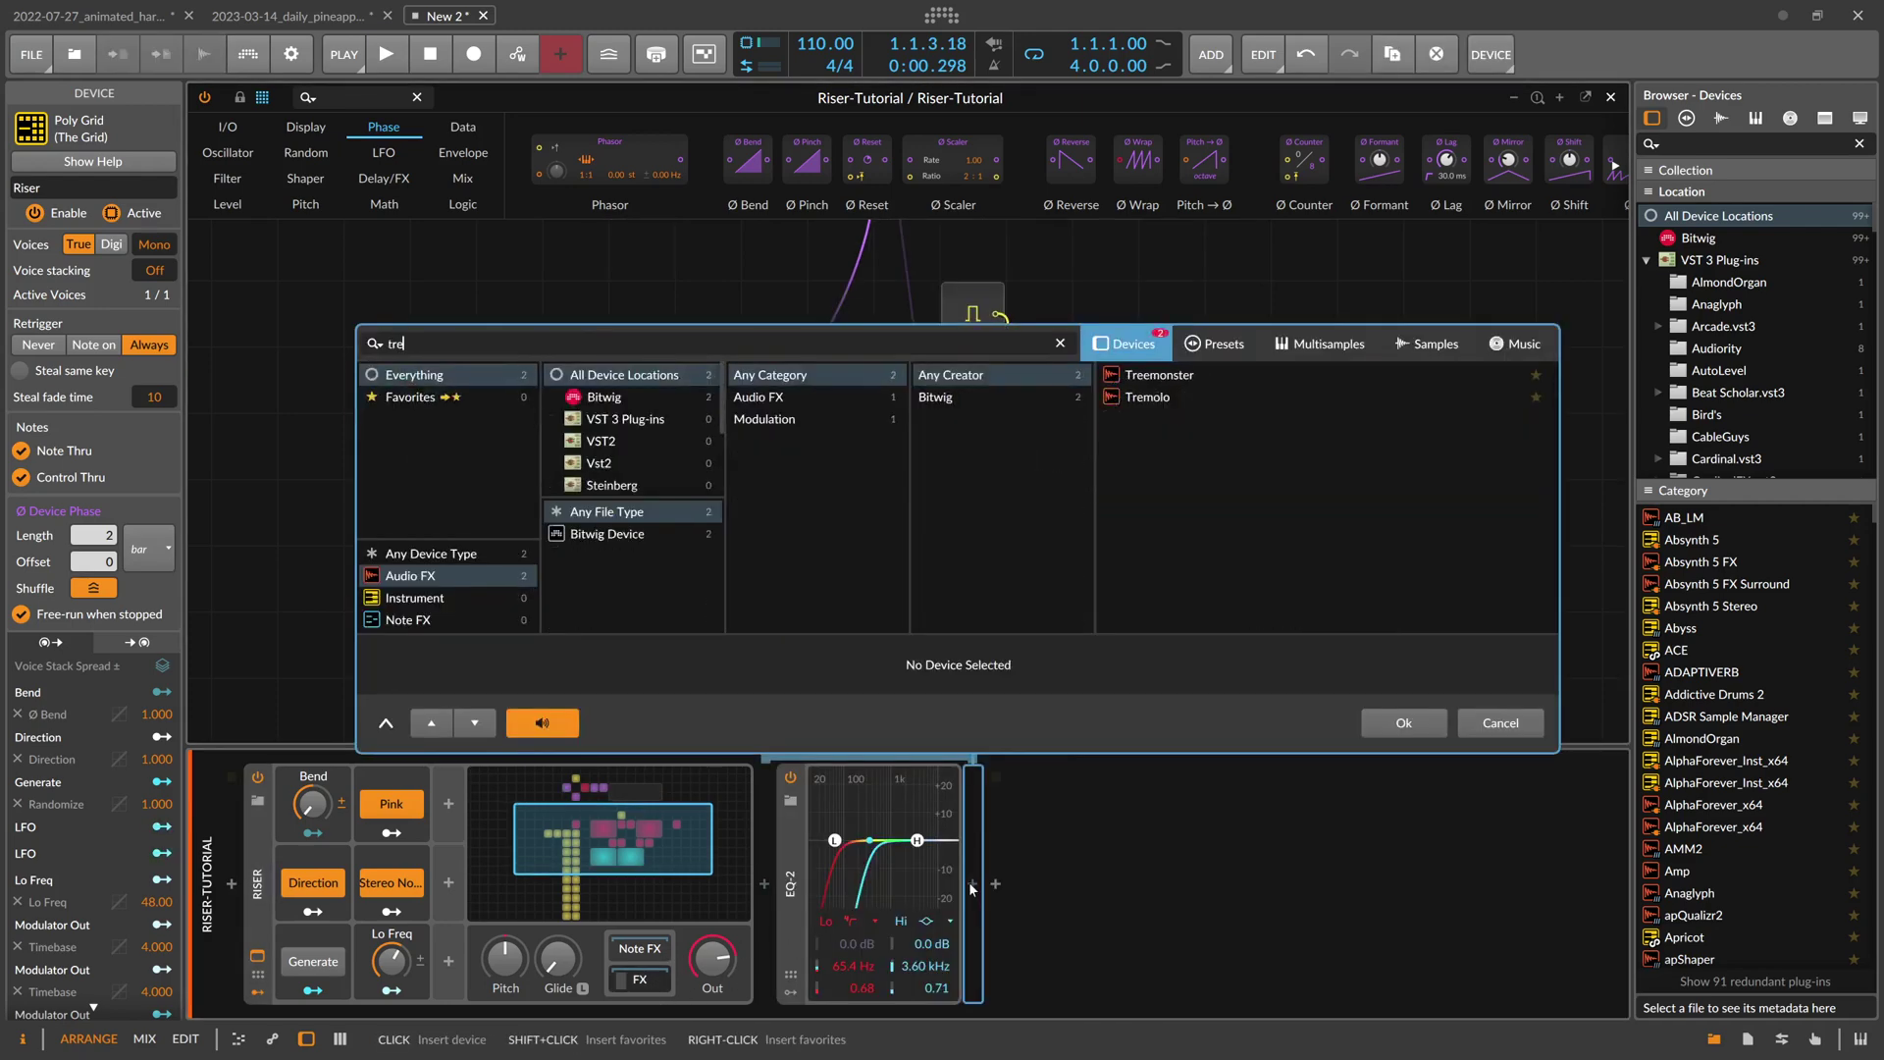
key(BackSpace)
text(reverb)
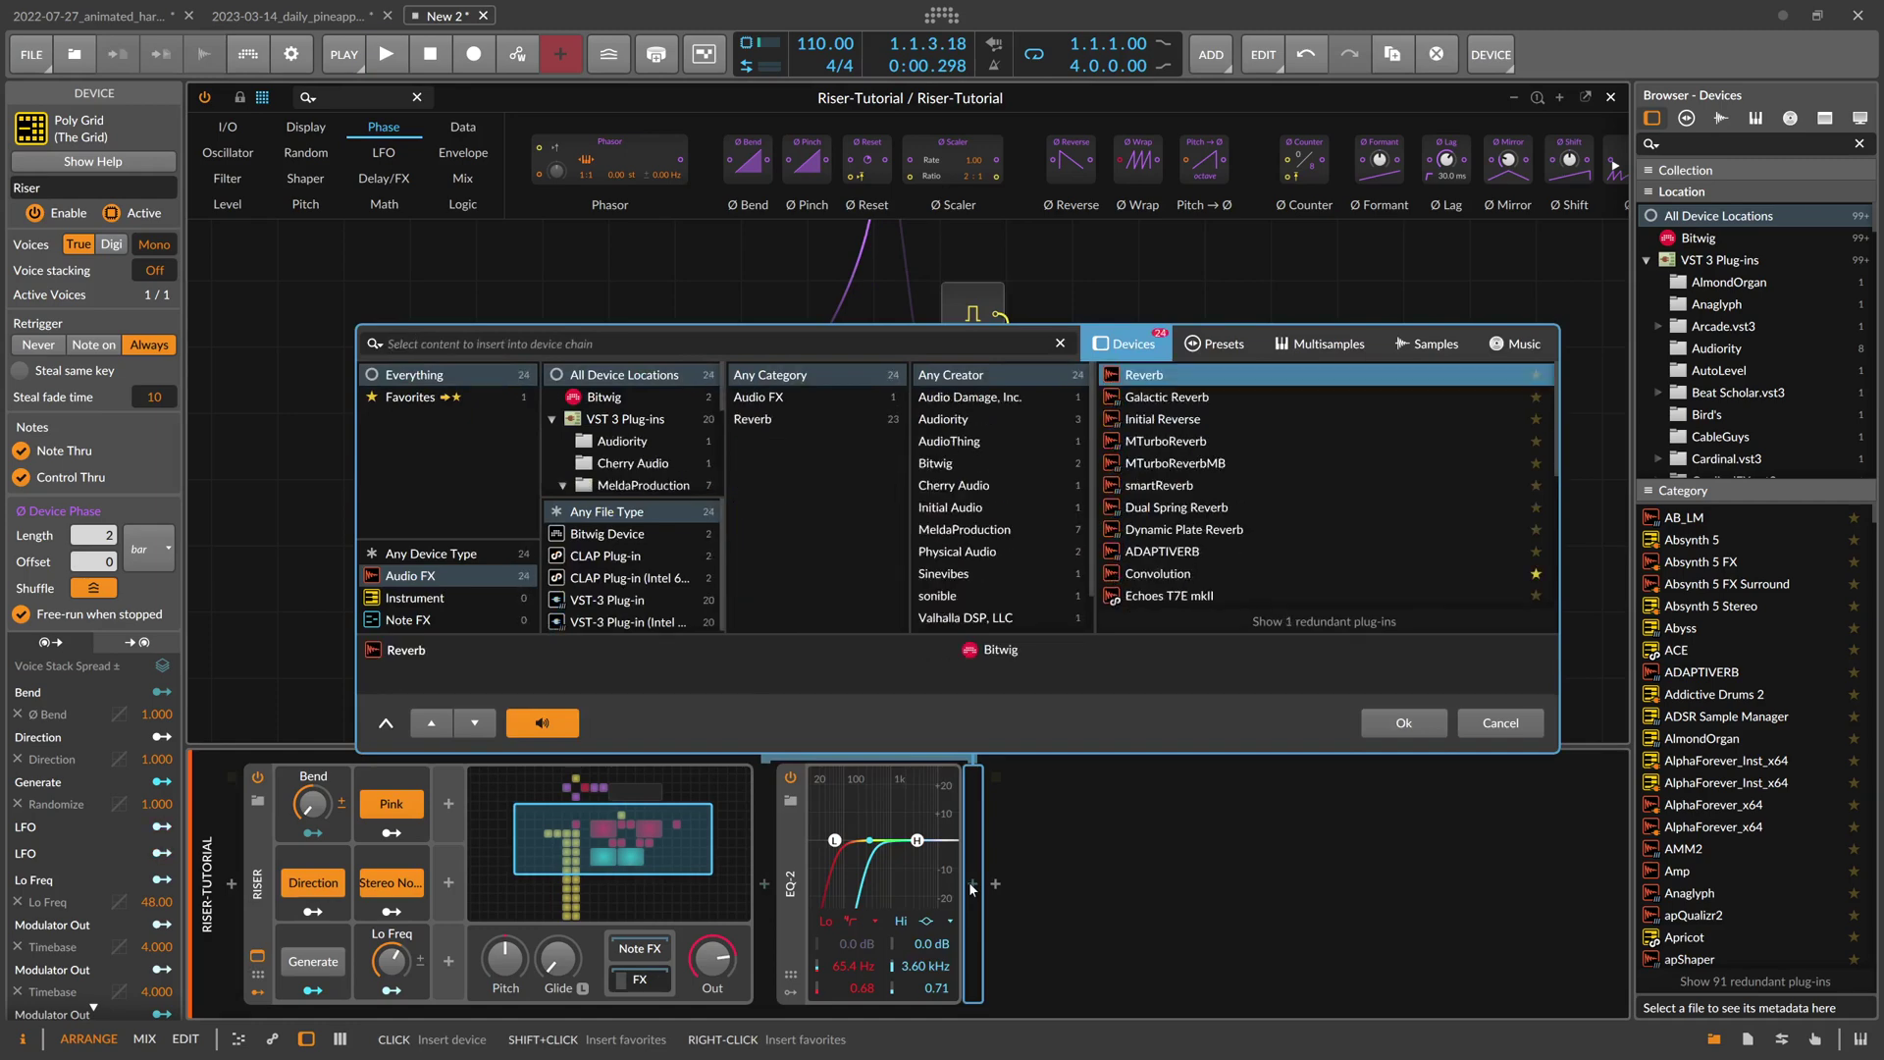
key(Return)
Set the Reverb's time to 6.56 s and raise its mix, listening to playback during and after the adjustment
scroll(1260, 950, up, 3)
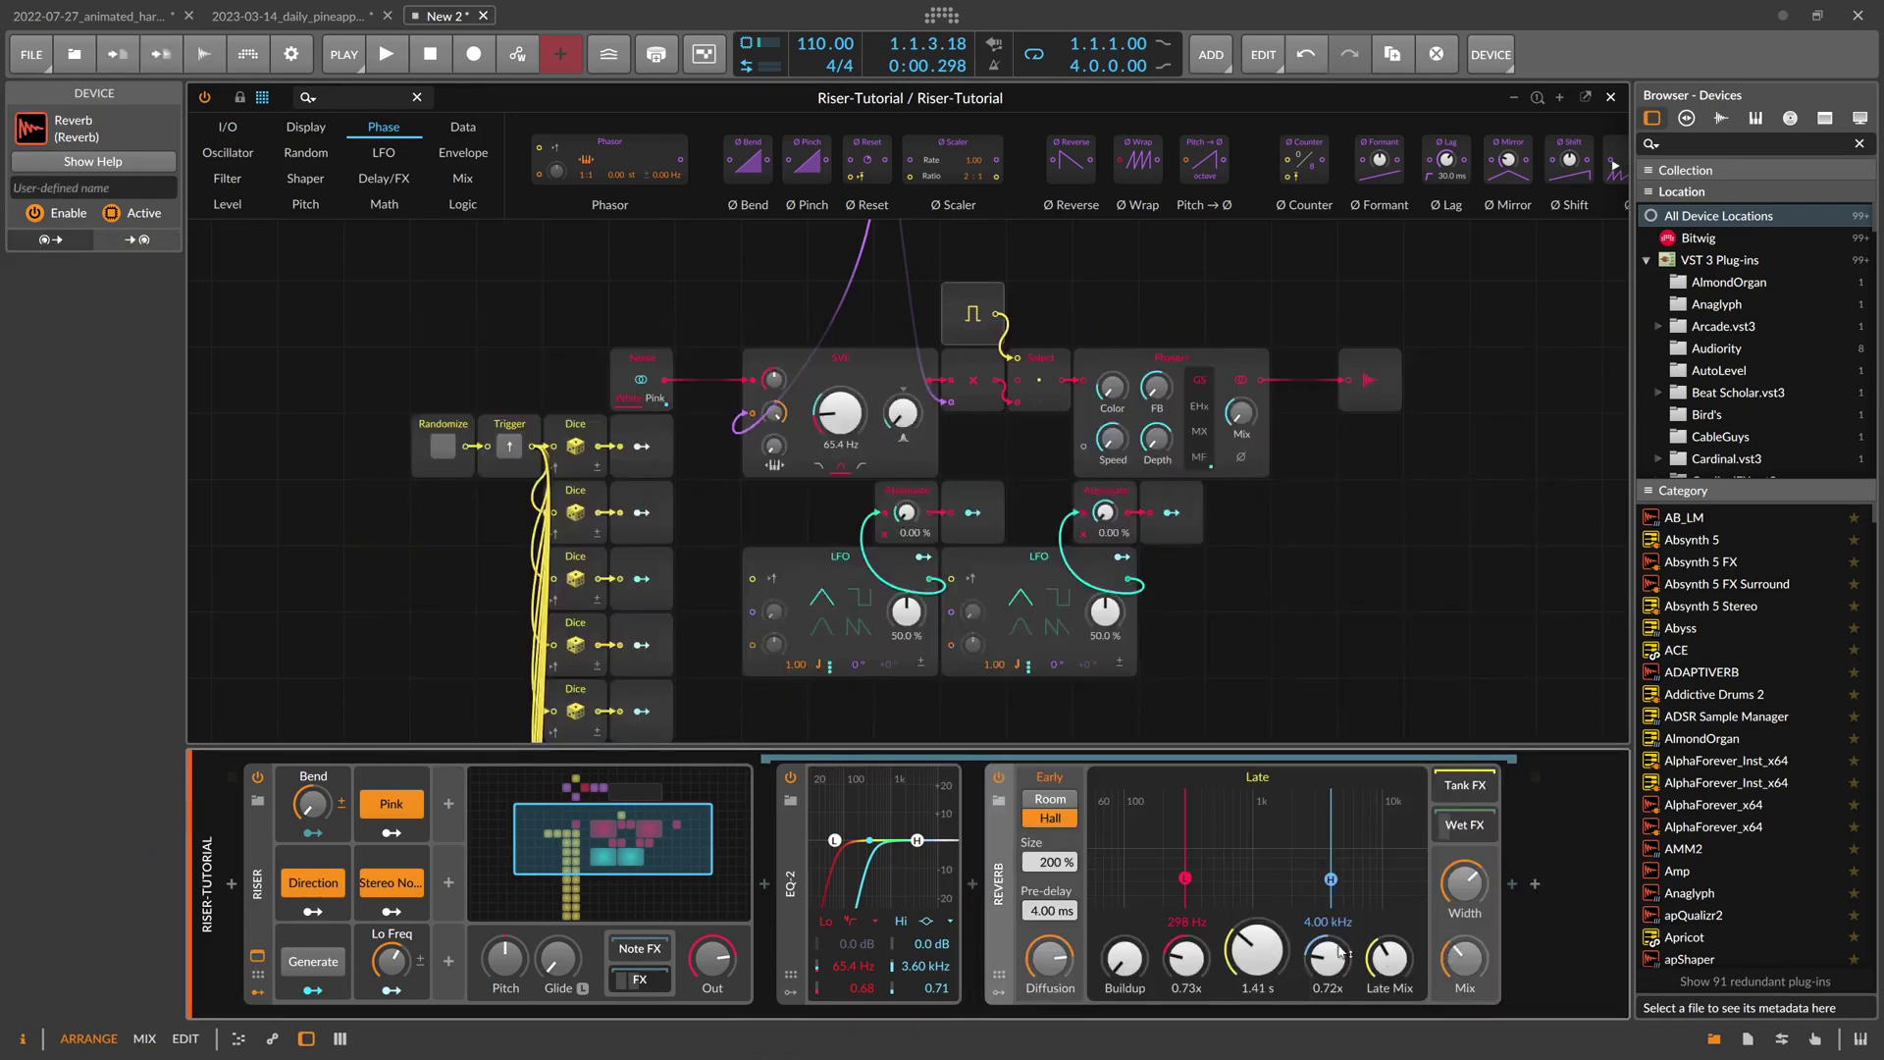
scroll(1265, 954, up, 2)
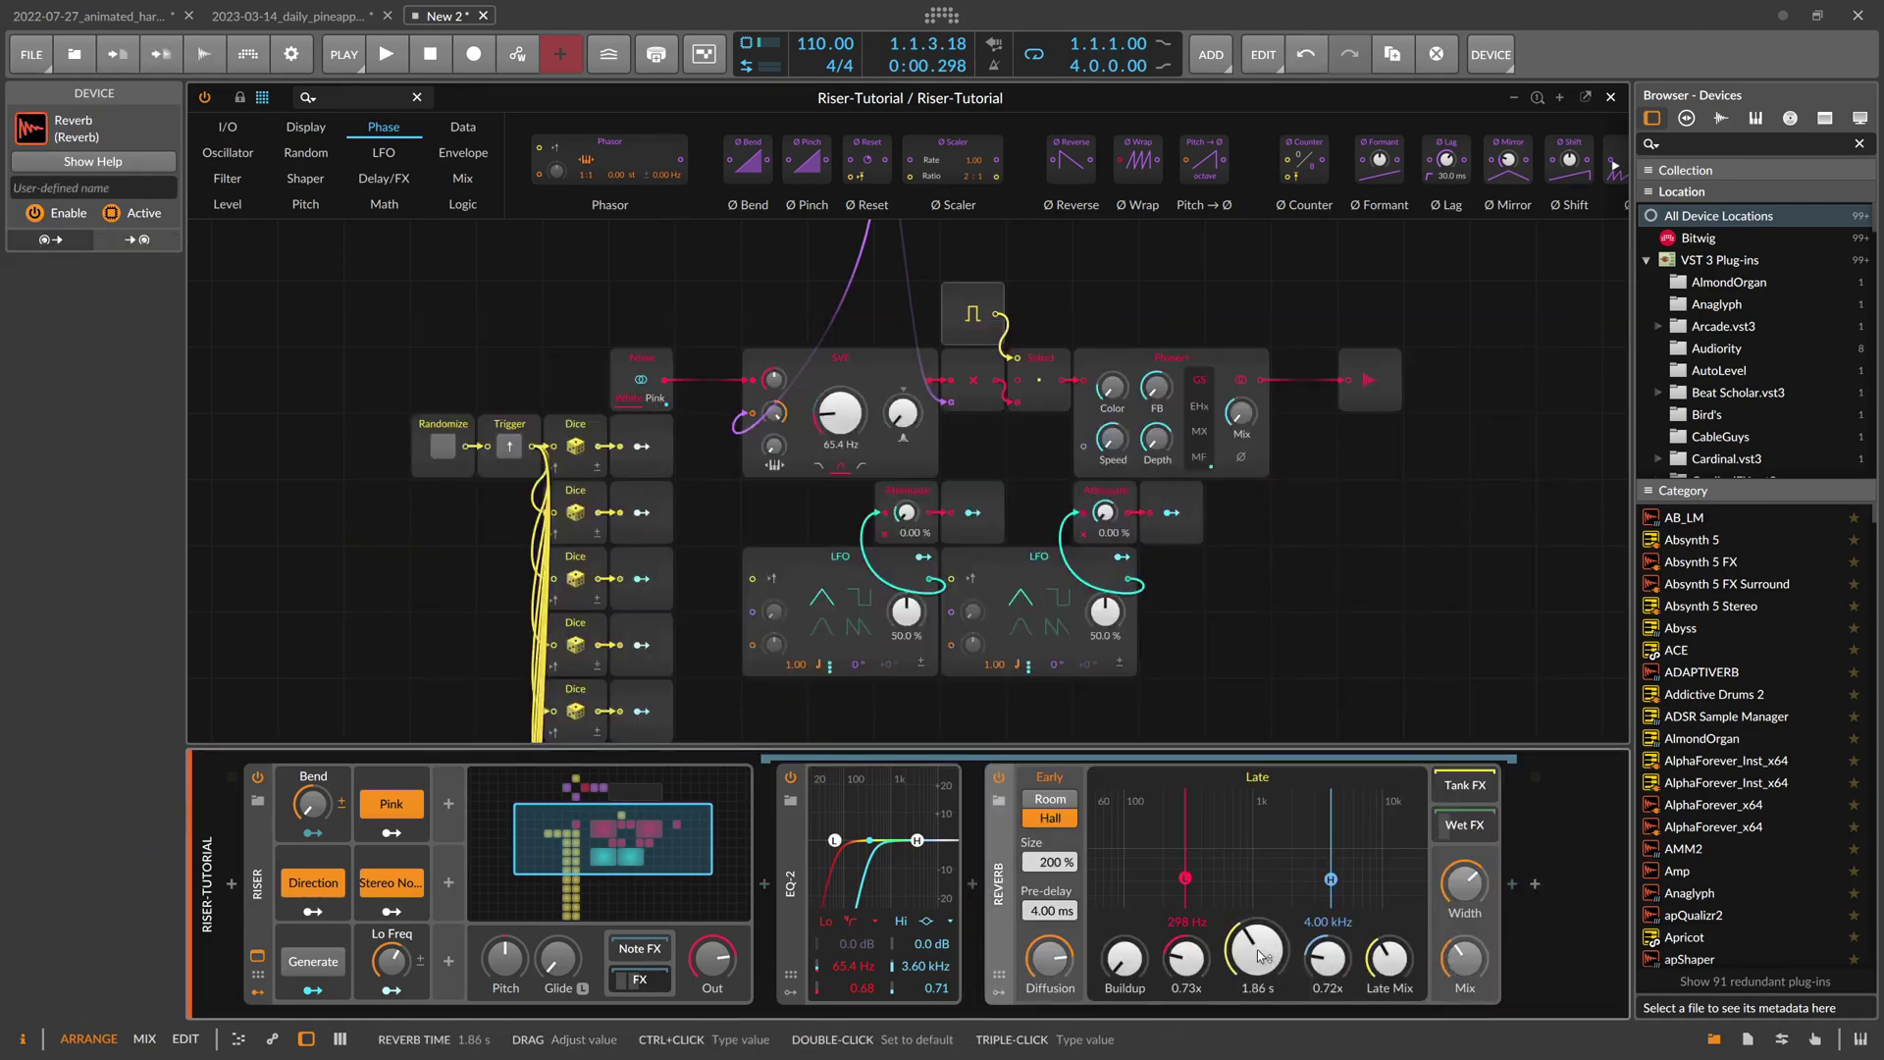
key(space)
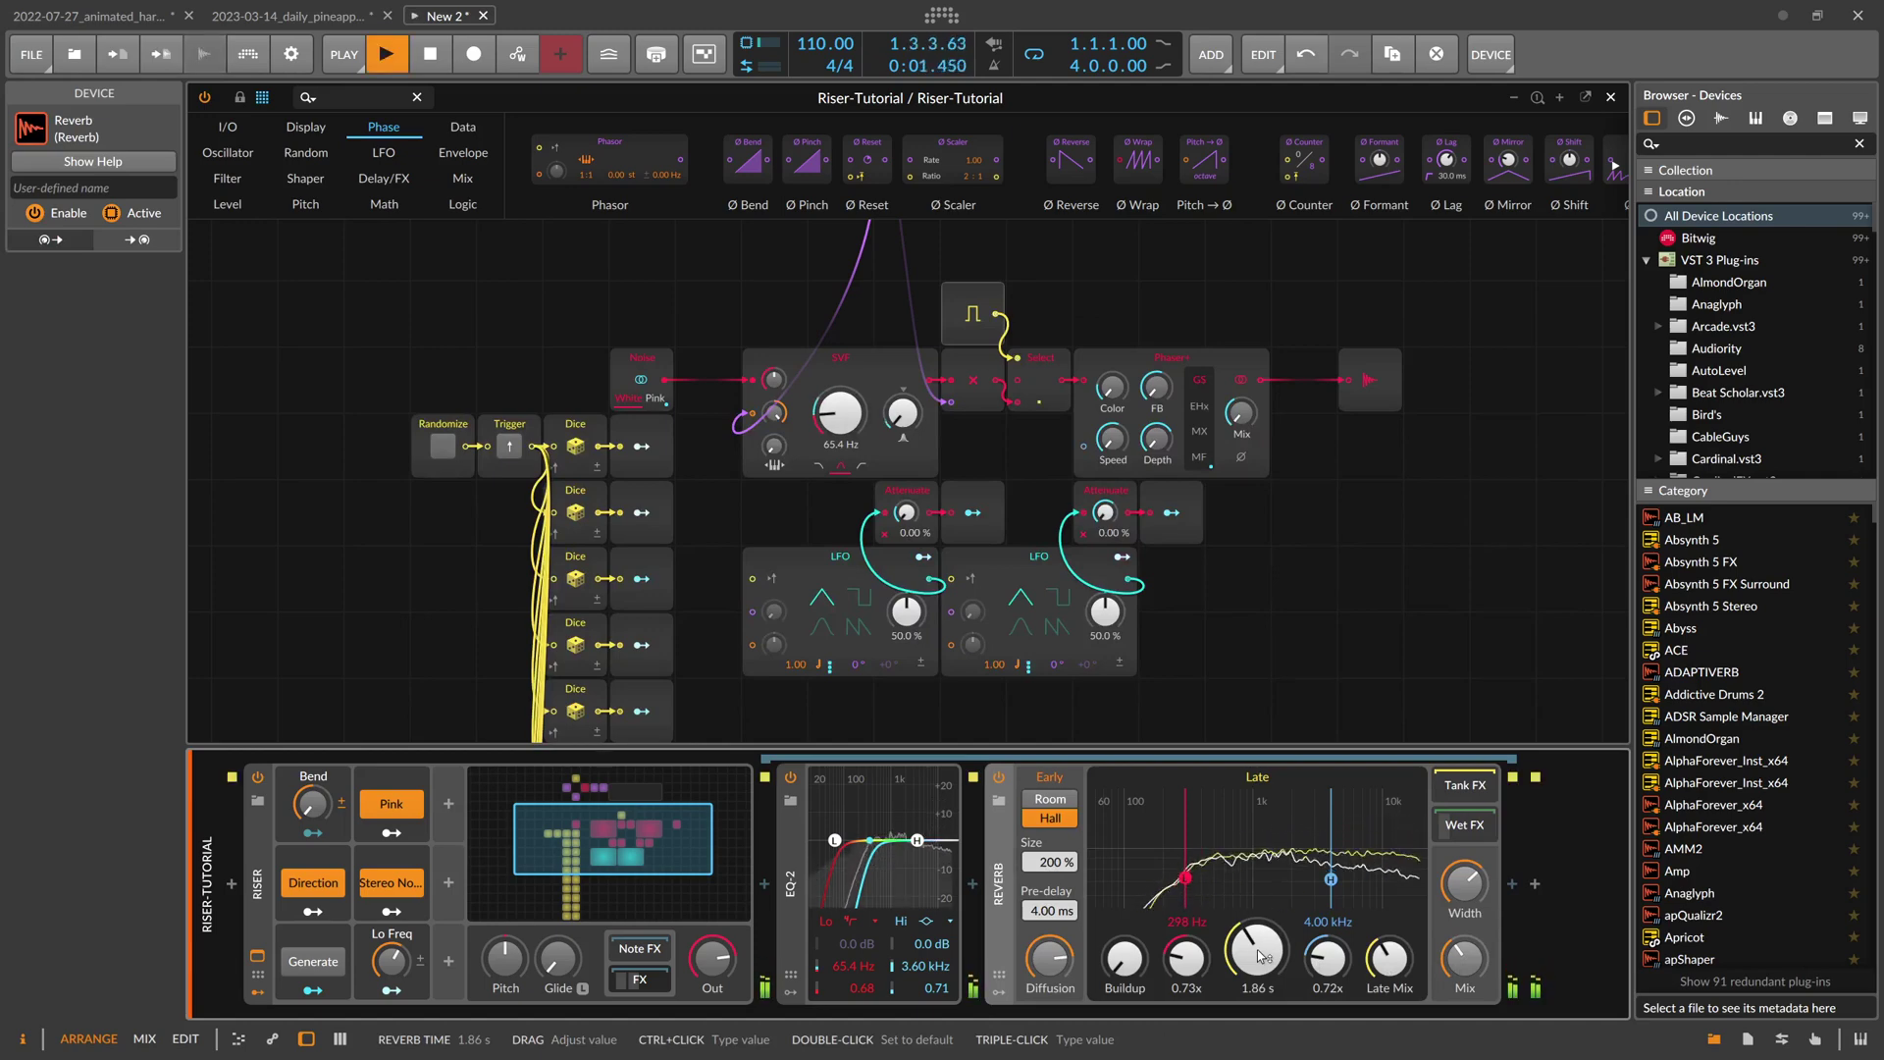
drag(1463, 958, 1462, 926)
drag(1260, 954, 1260, 883)
key(space)
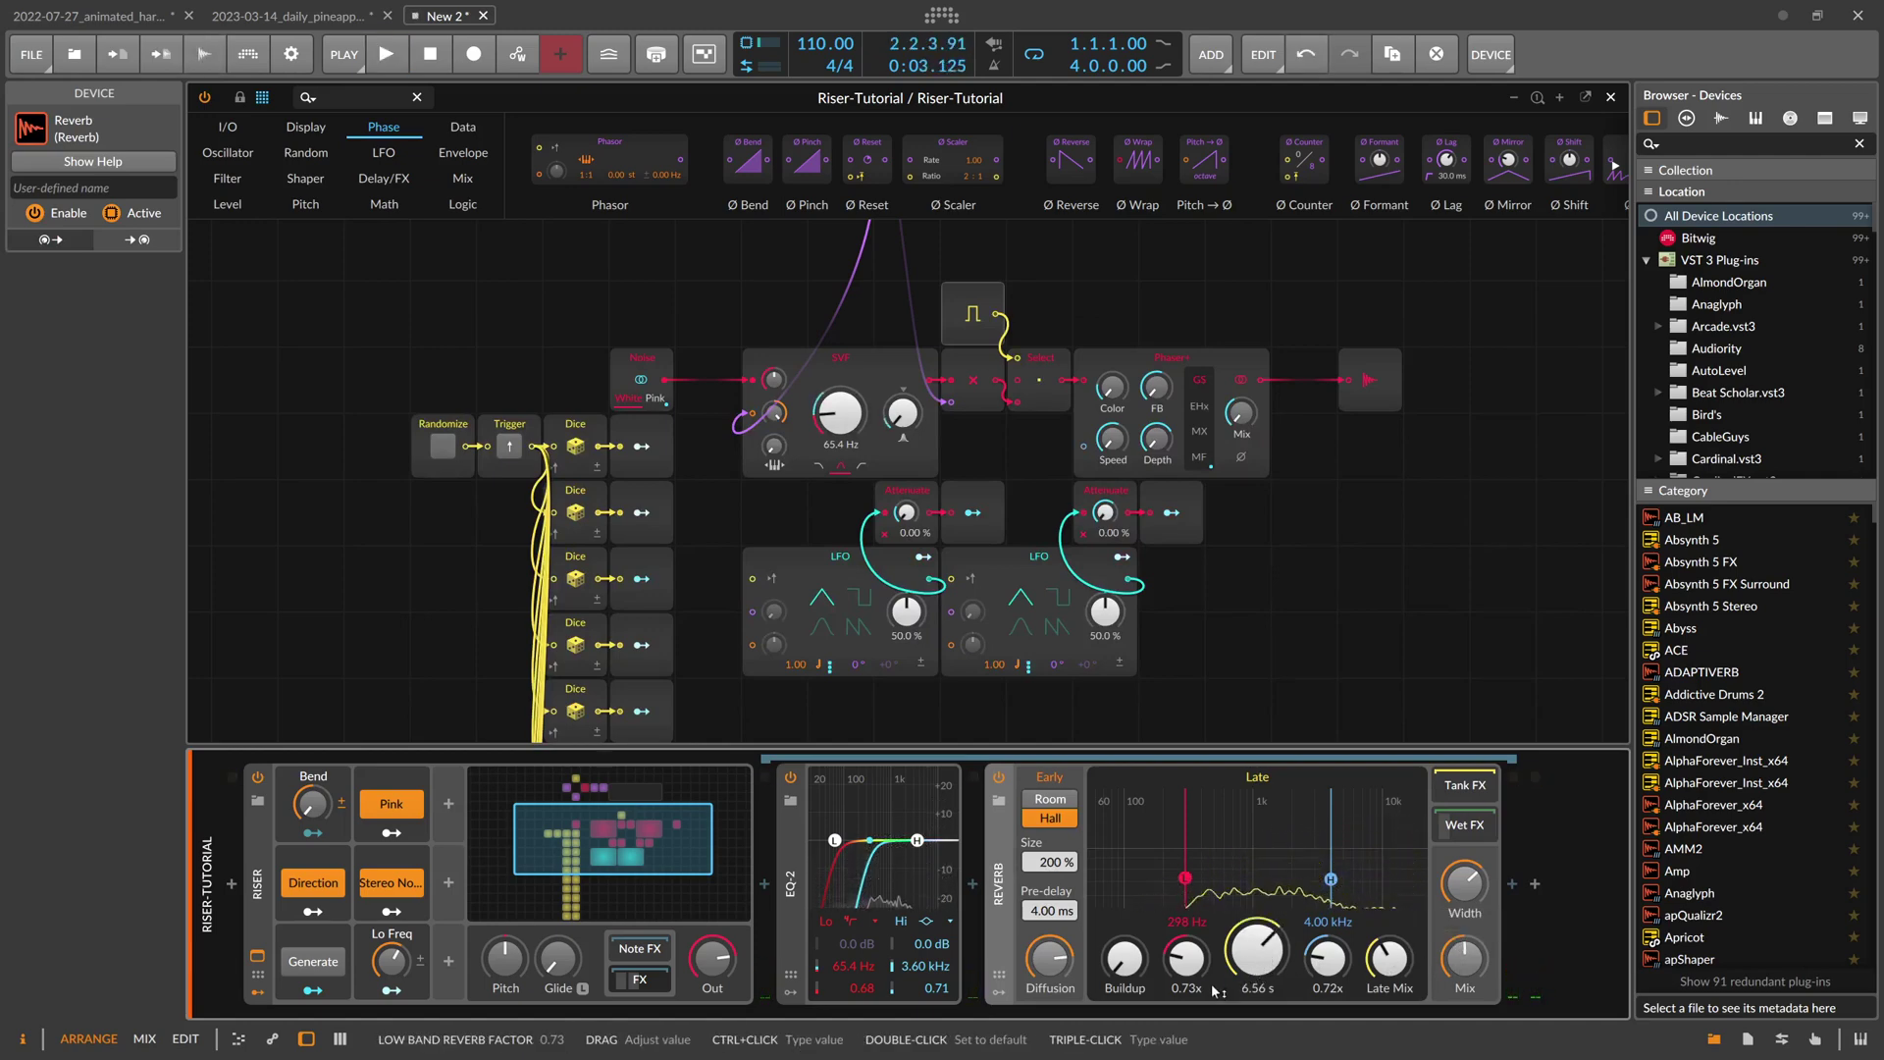
key(space)
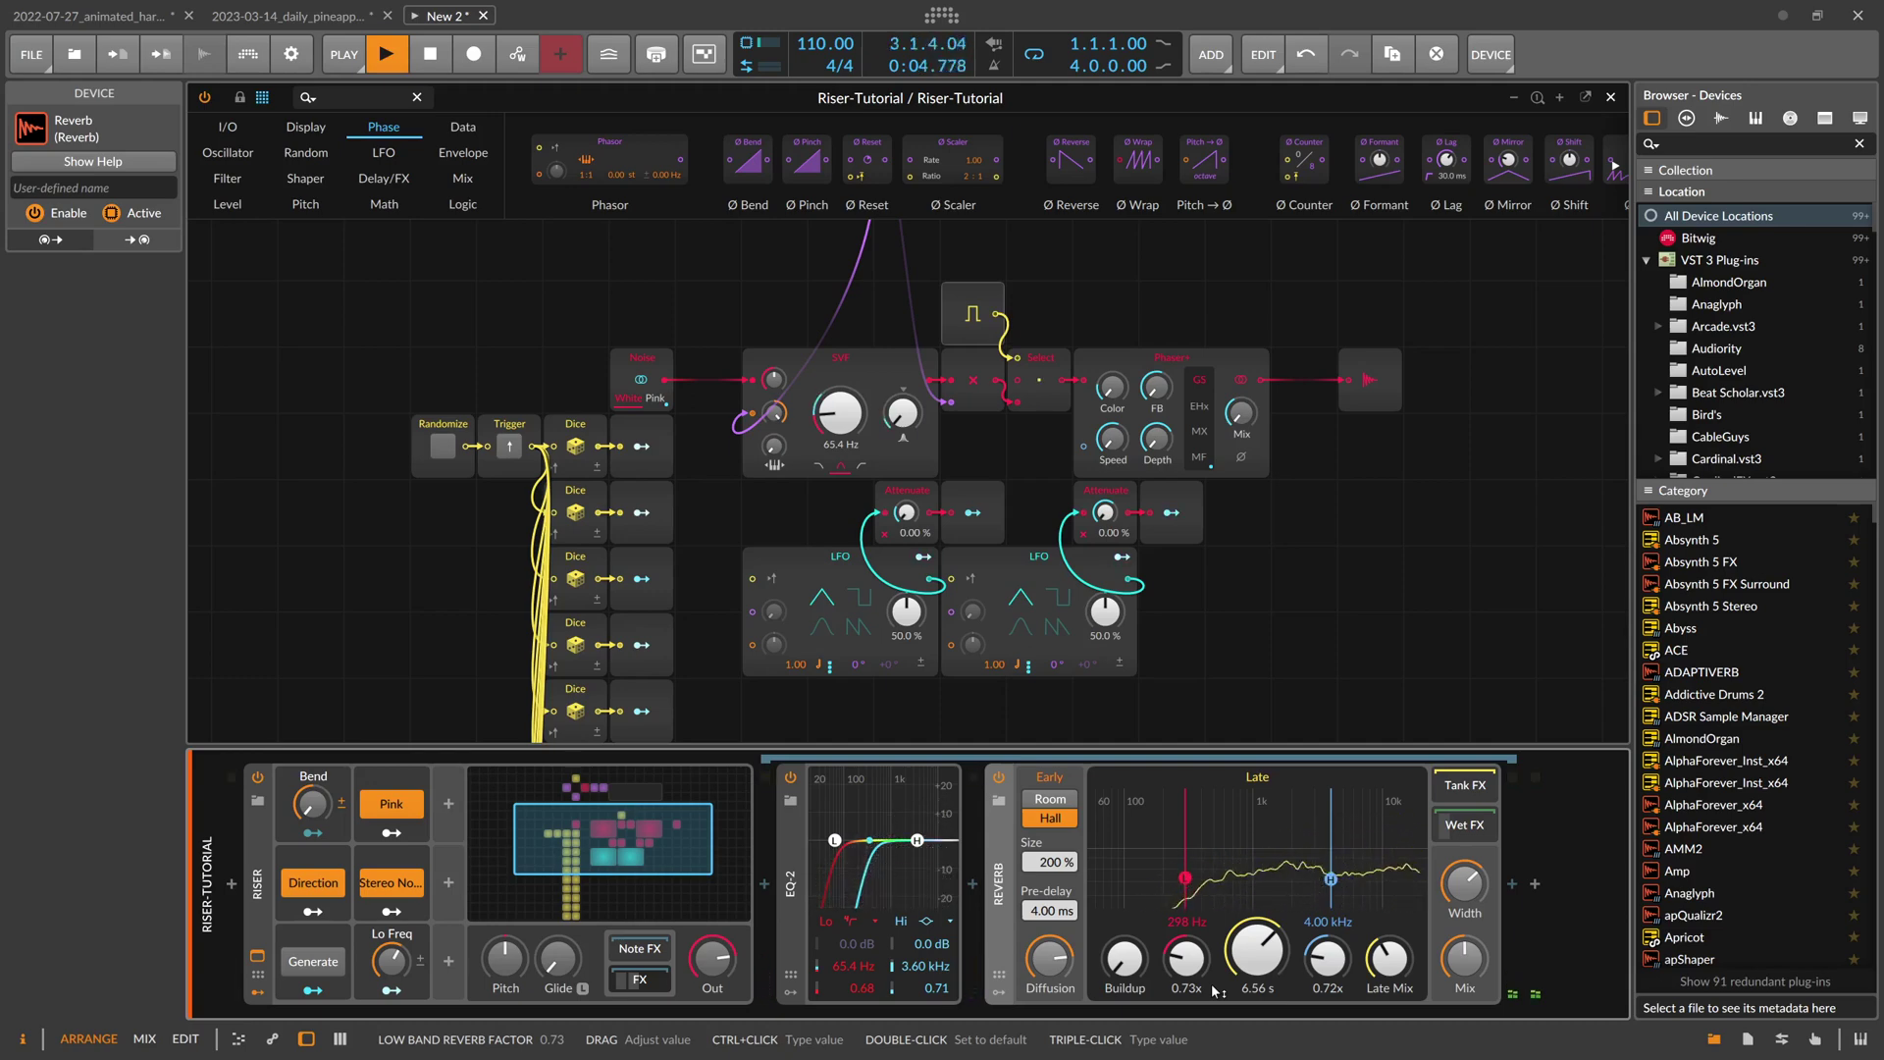
key(space)
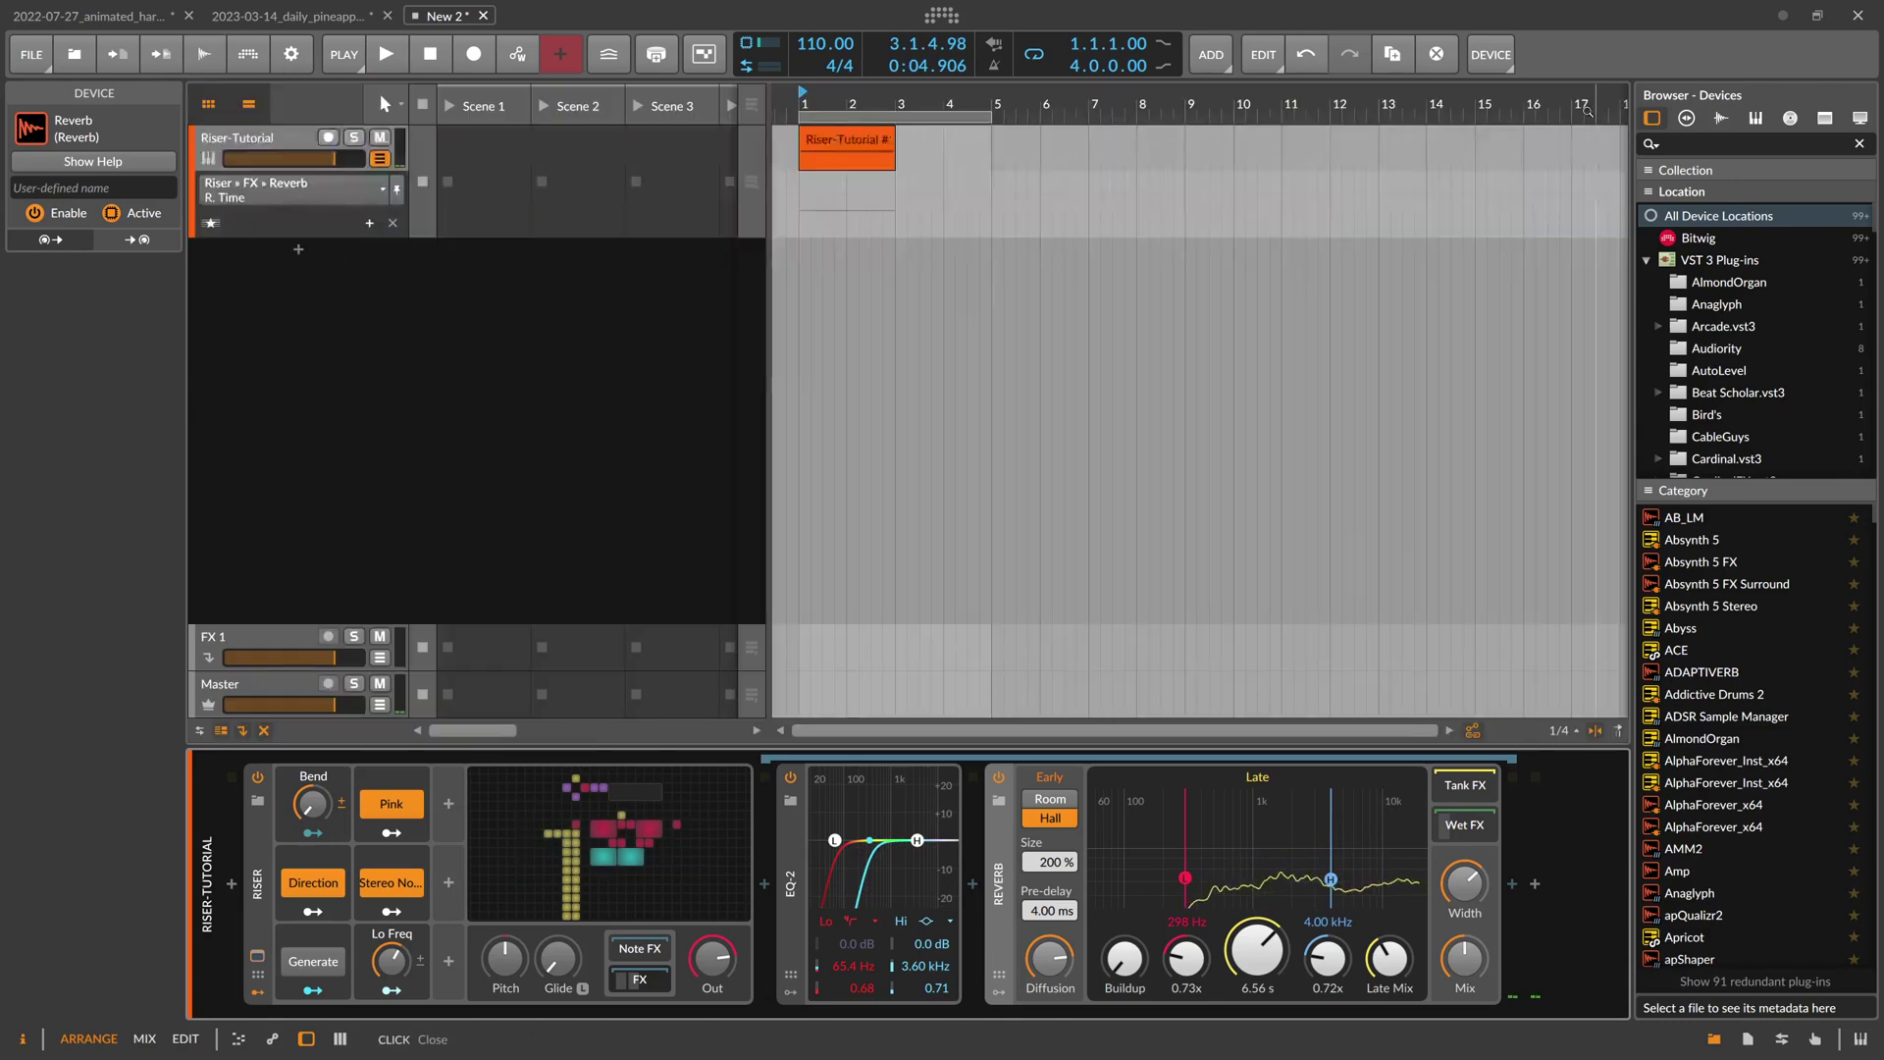
Collapse the FX chain and save the Riser device to the library as preset Riser-Tutorial in the FX category
click(414, 799)
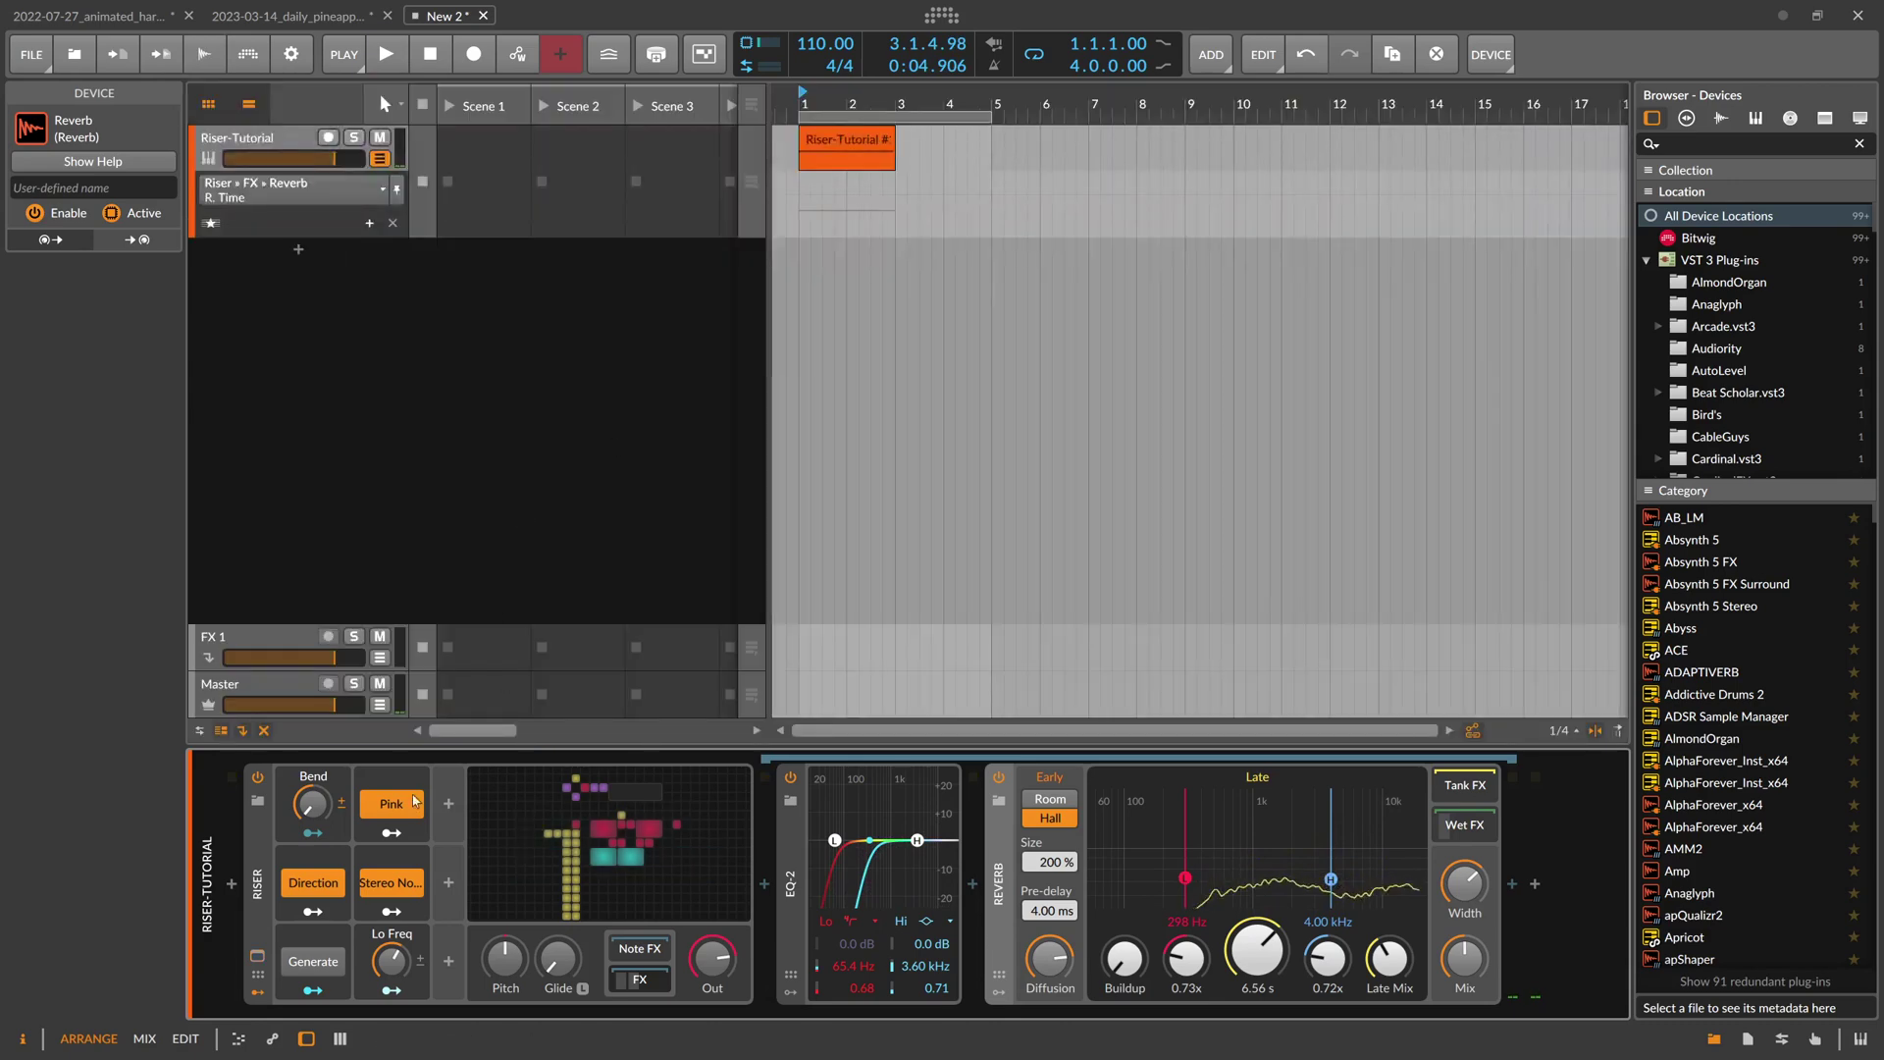
click(624, 986)
right_click(257, 883)
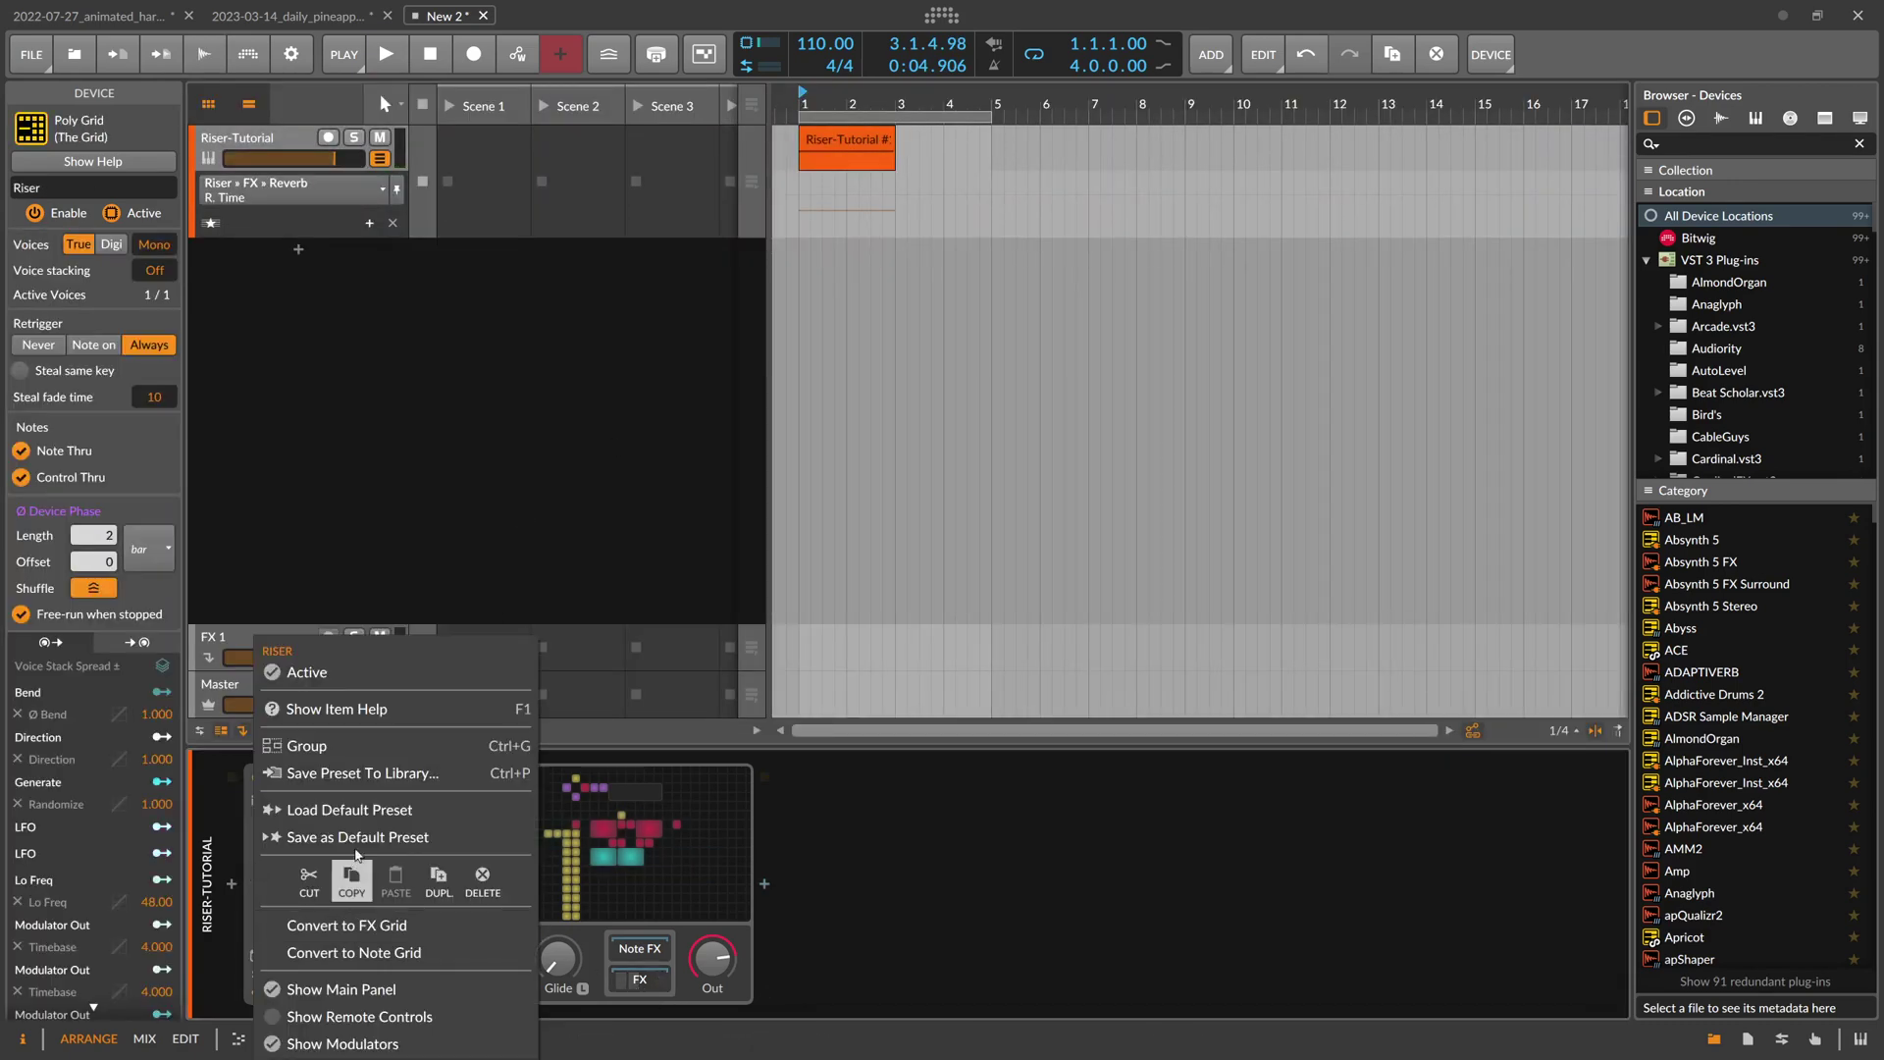
click(361, 773)
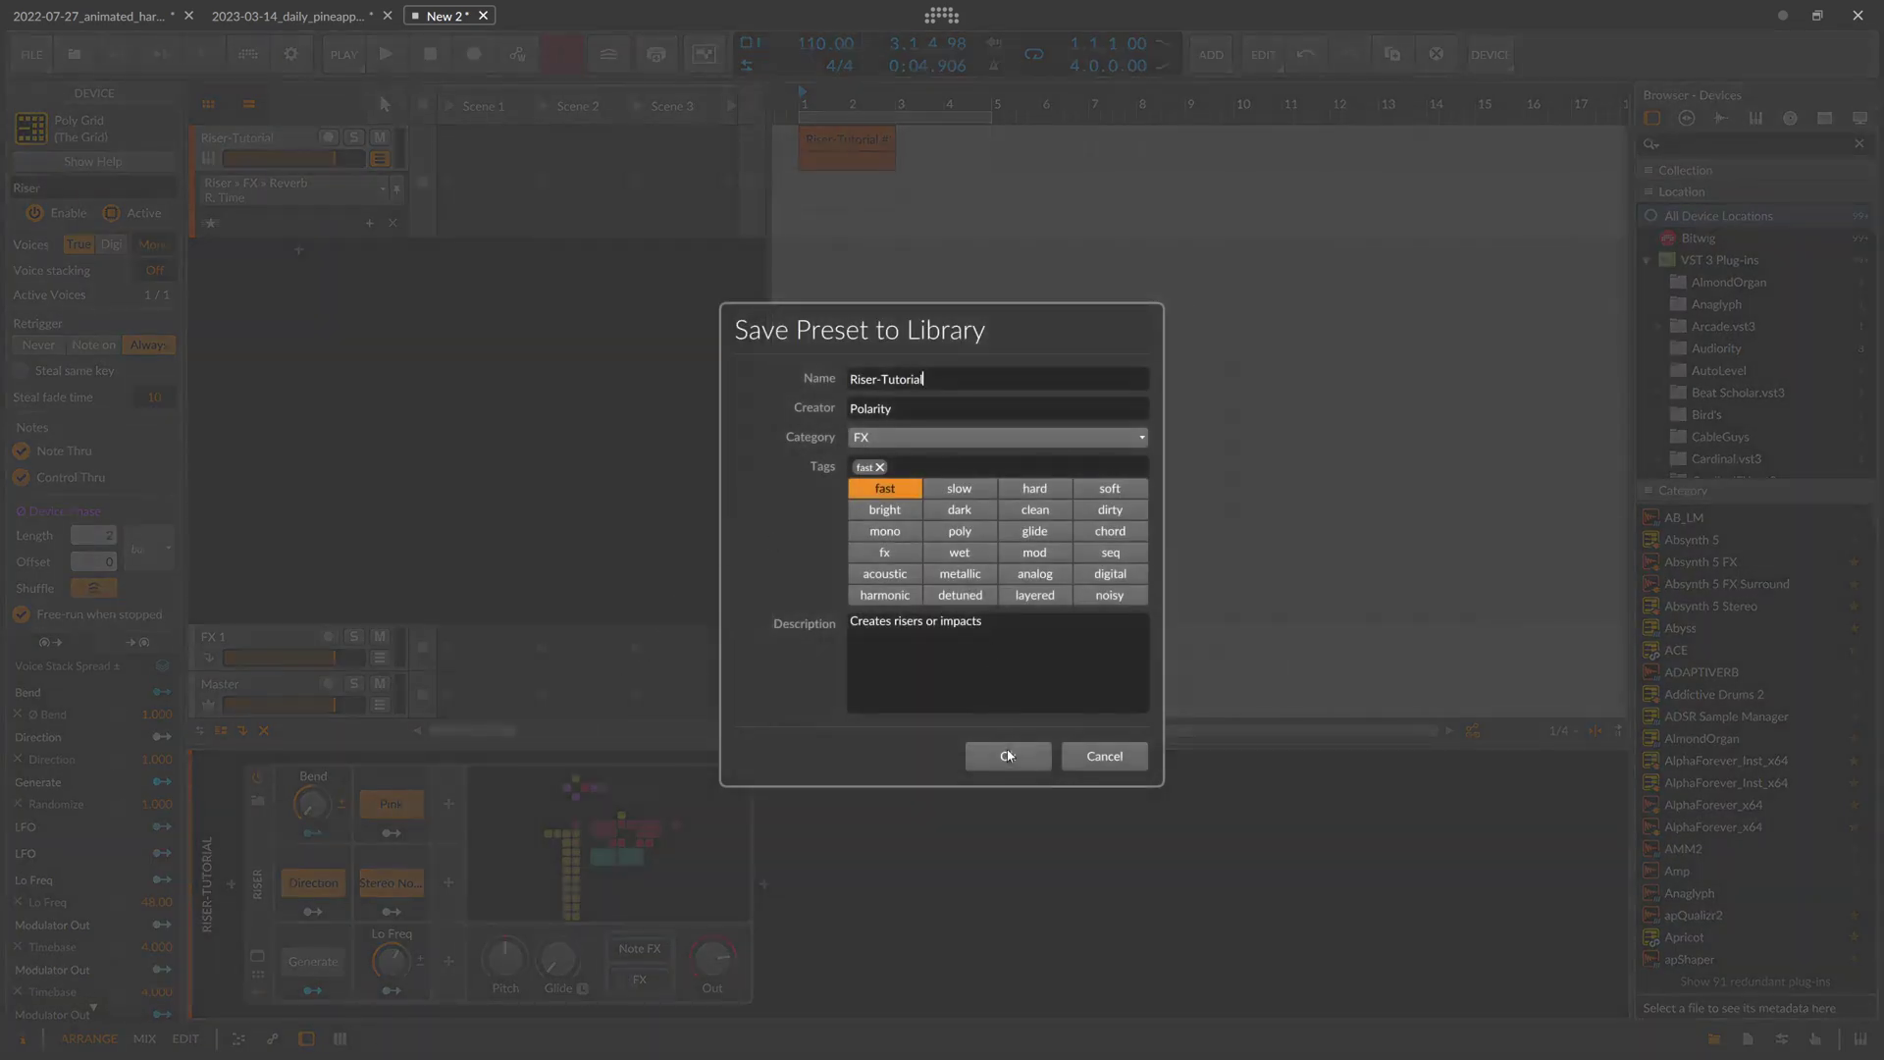
click(1008, 754)
click(998, 622)
Reopen the Riser grid and examine the phase section with its Phase In, Direction, Ø Reverse and Ø Bend modules
click(626, 844)
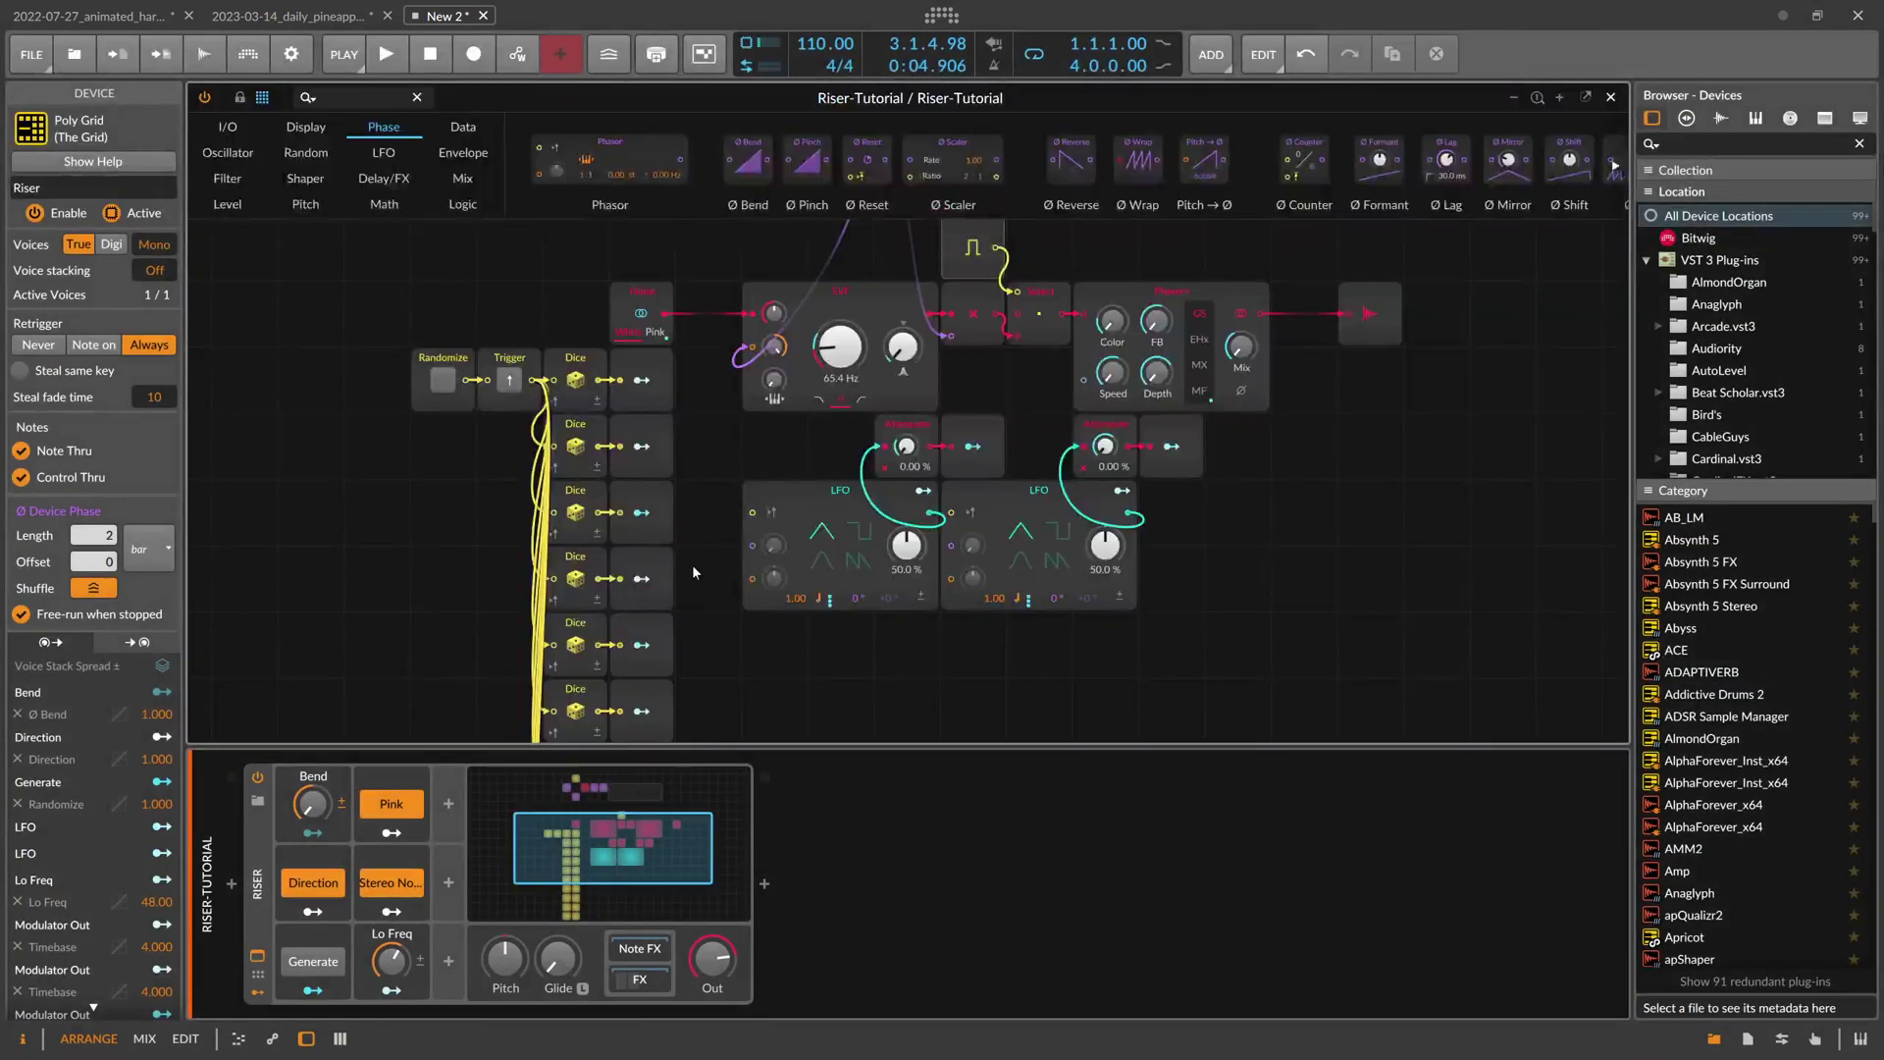
scroll(693, 556, down, 2)
drag(557, 384, 514, 434)
scroll(851, 589, up, 3)
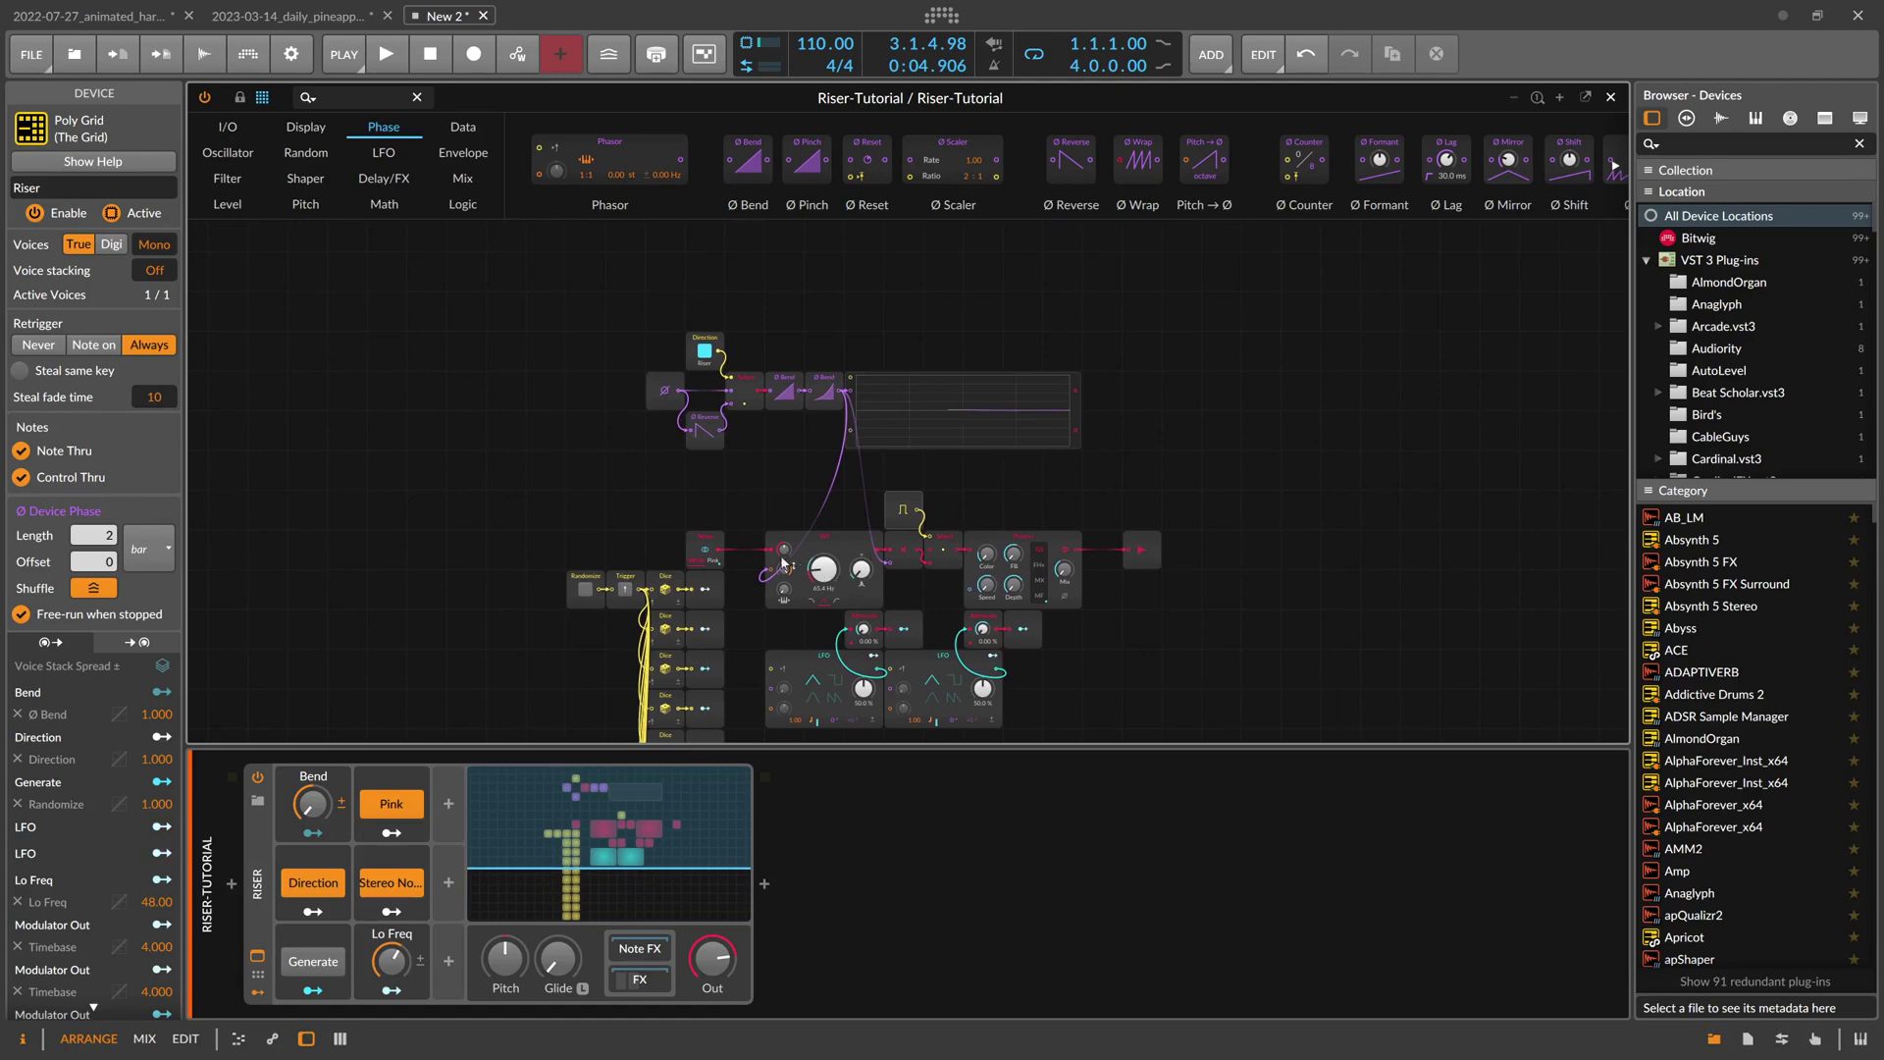
drag(593, 338, 1138, 471)
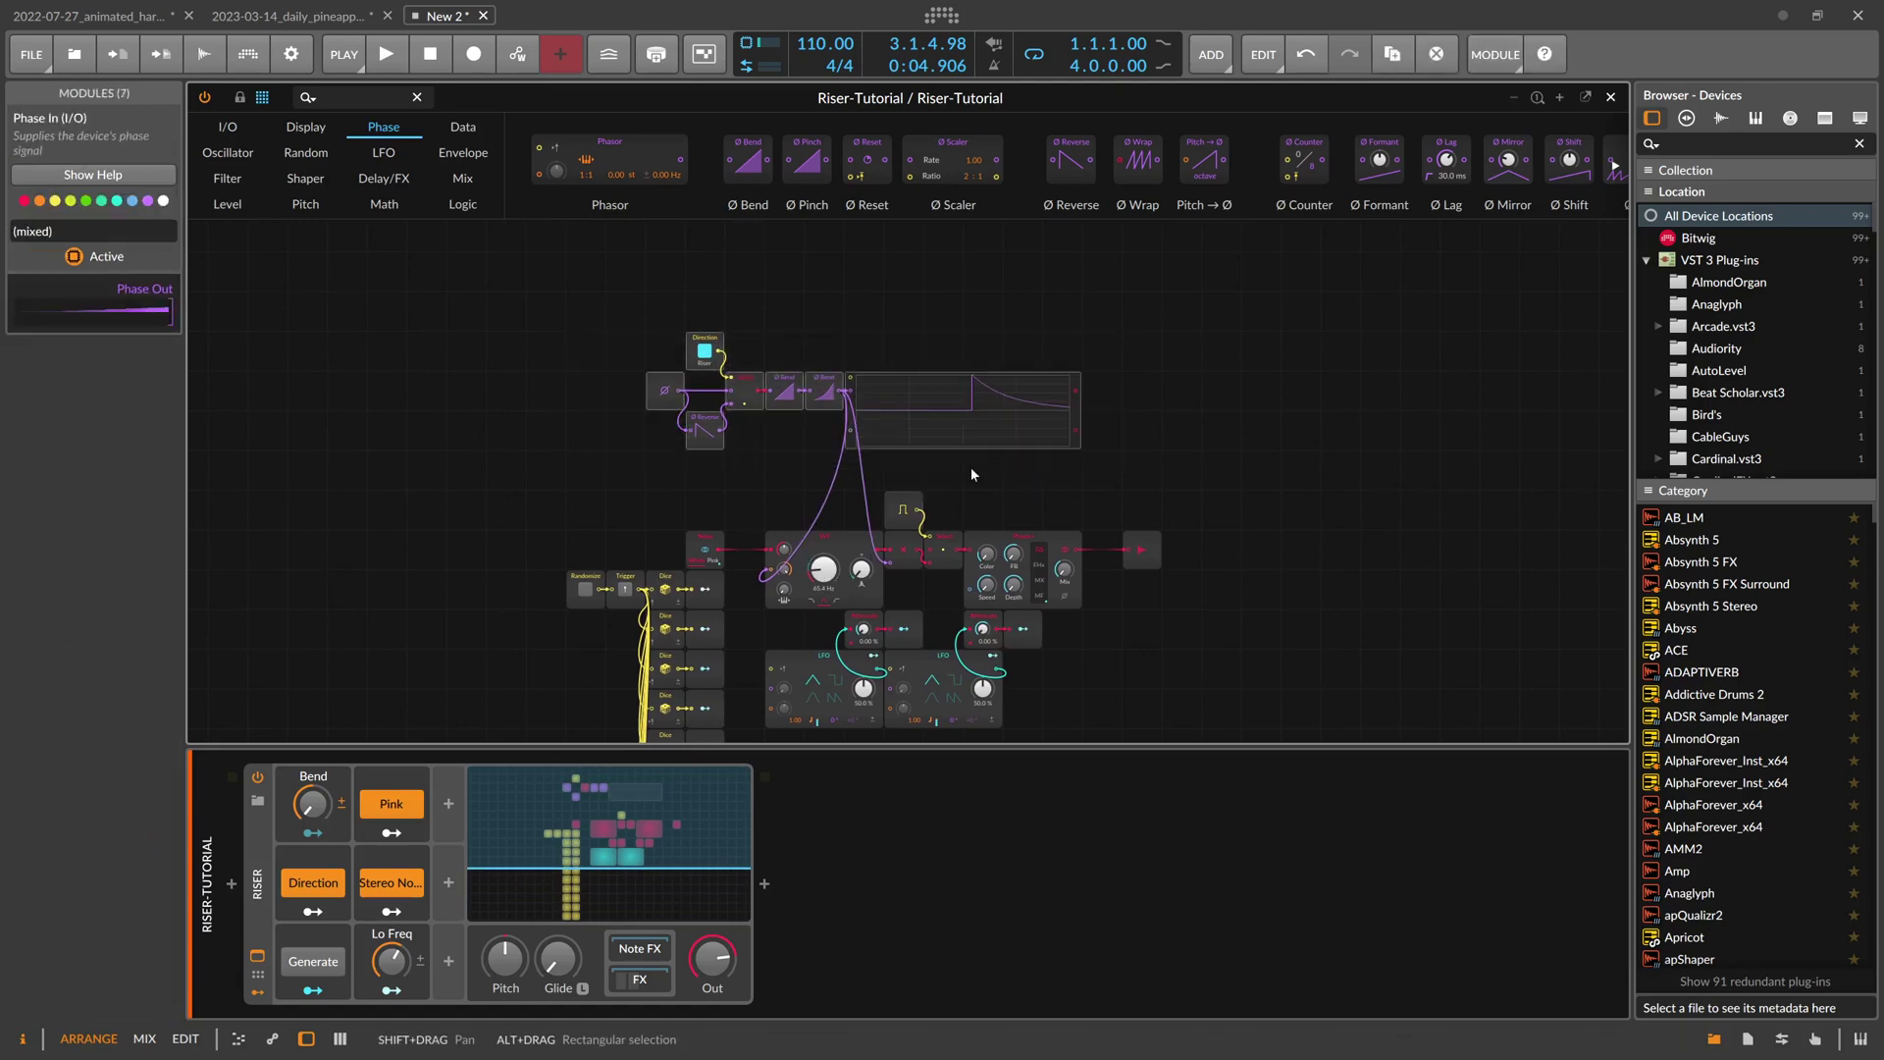
click(1032, 463)
scroll(737, 450, up, 2)
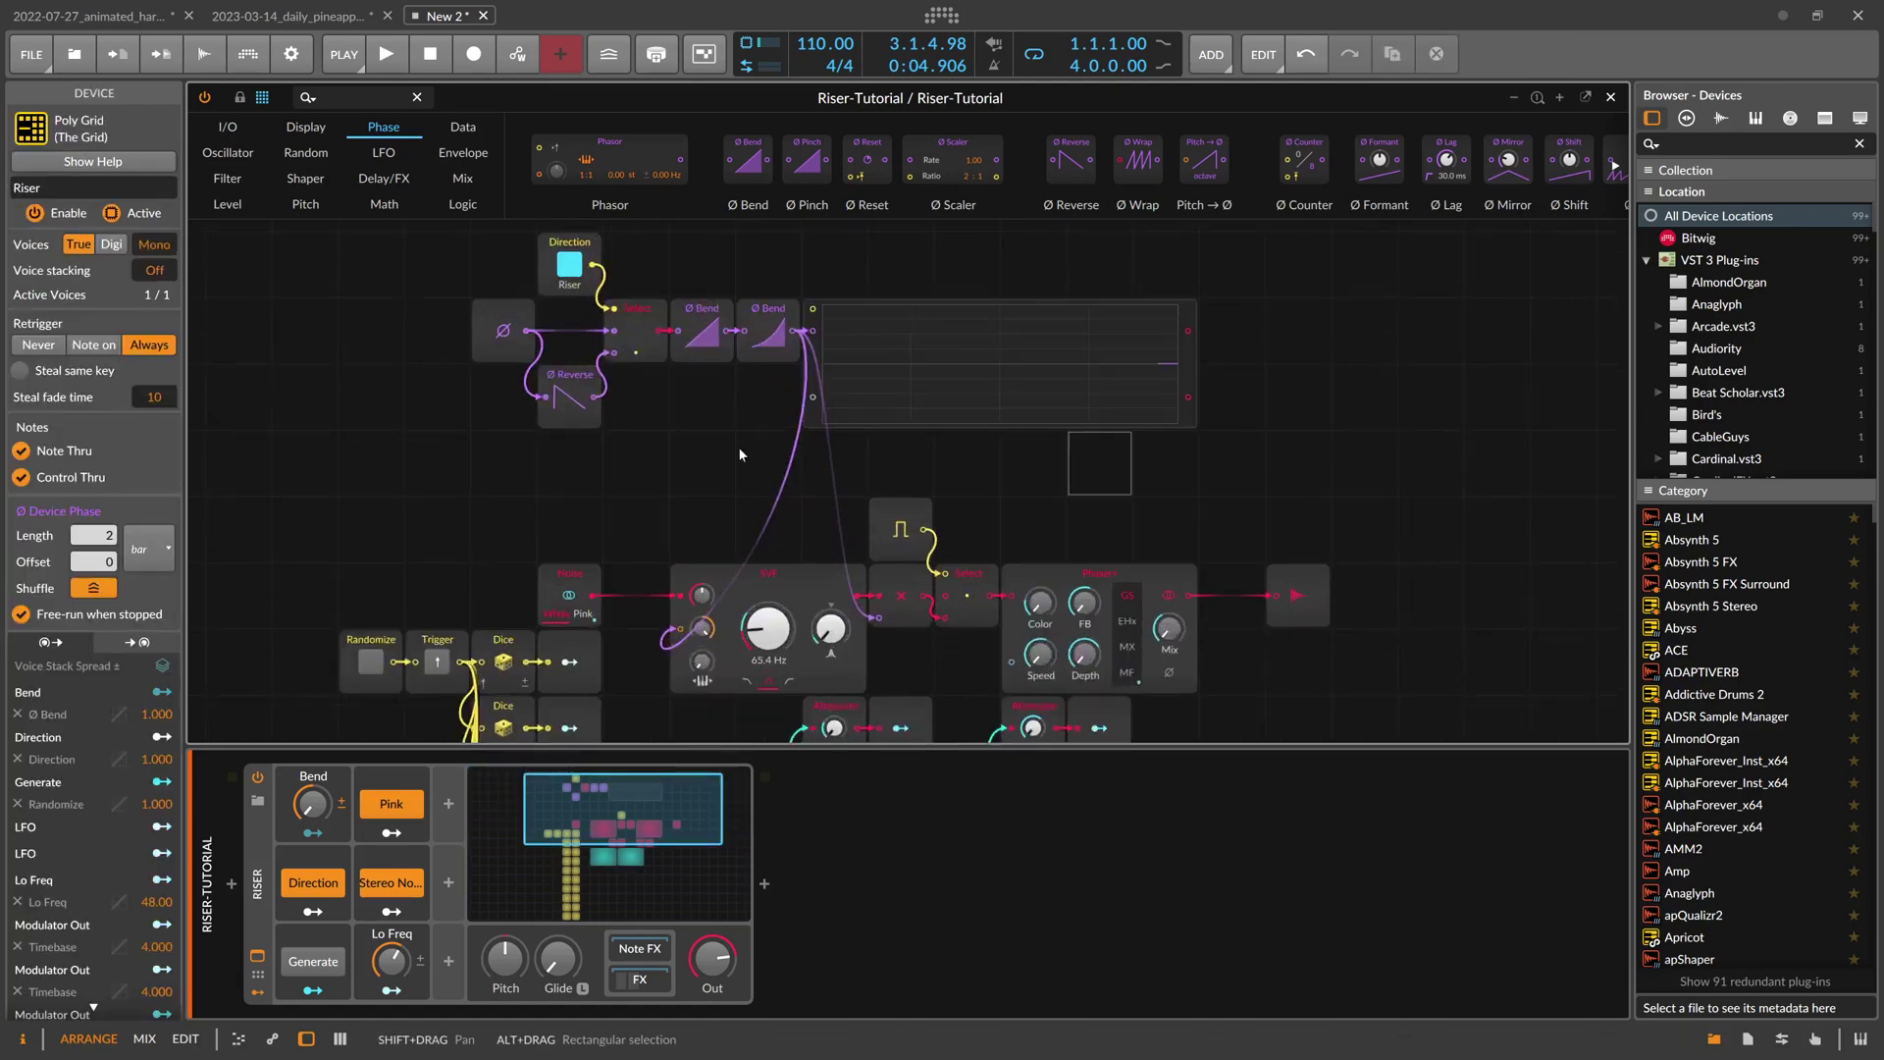
drag(740, 454, 767, 479)
click(567, 382)
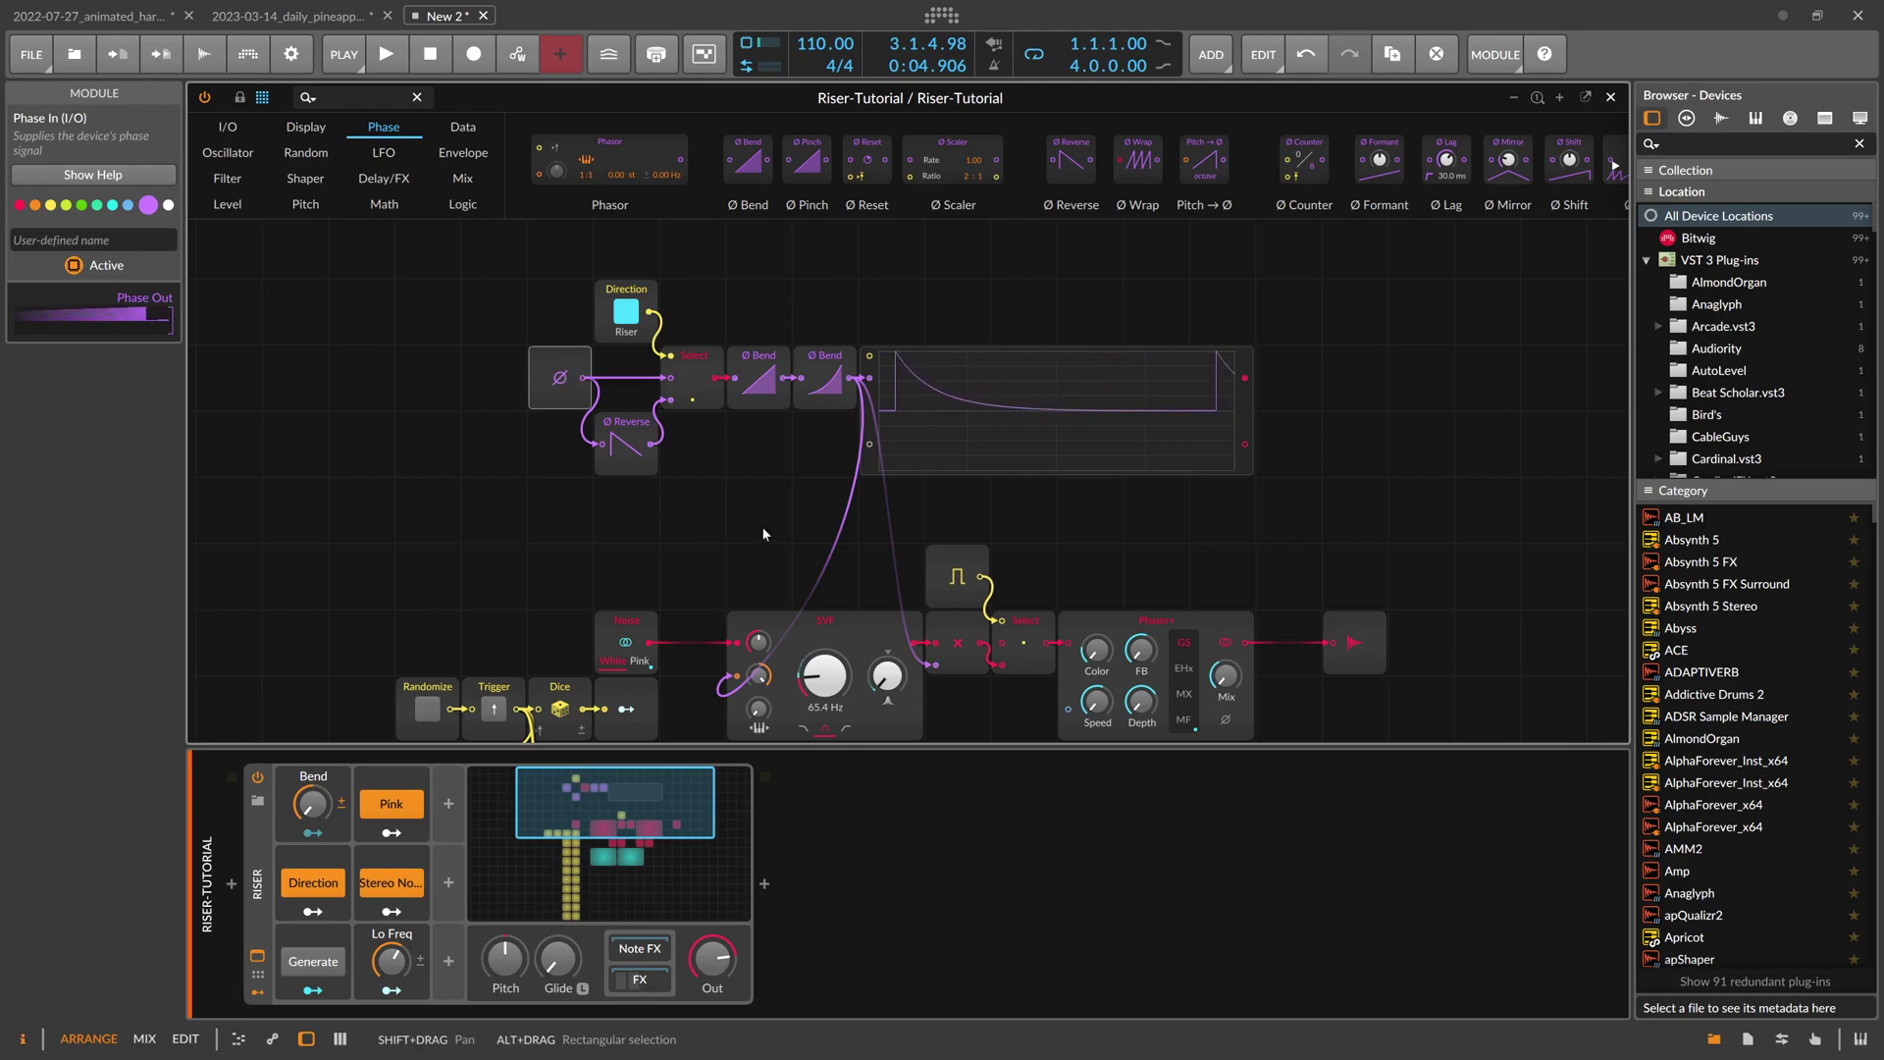
click(624, 286)
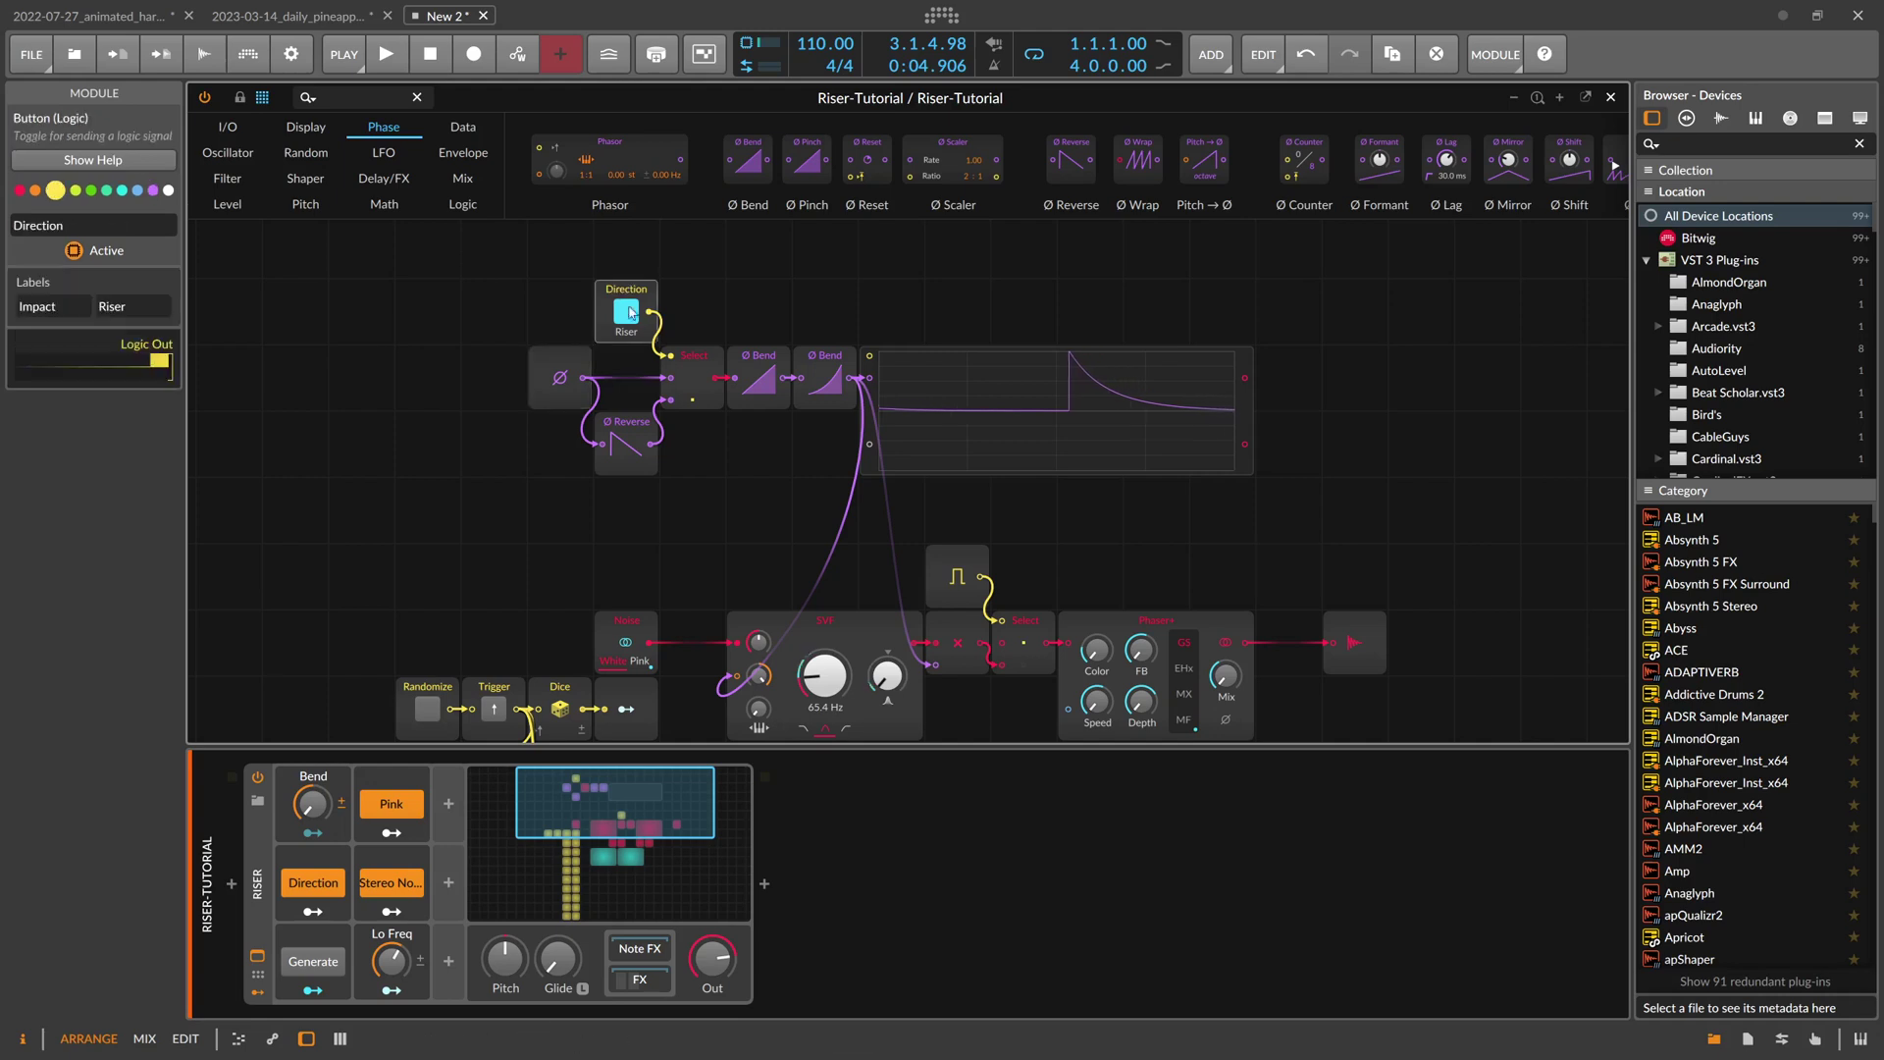
click(633, 428)
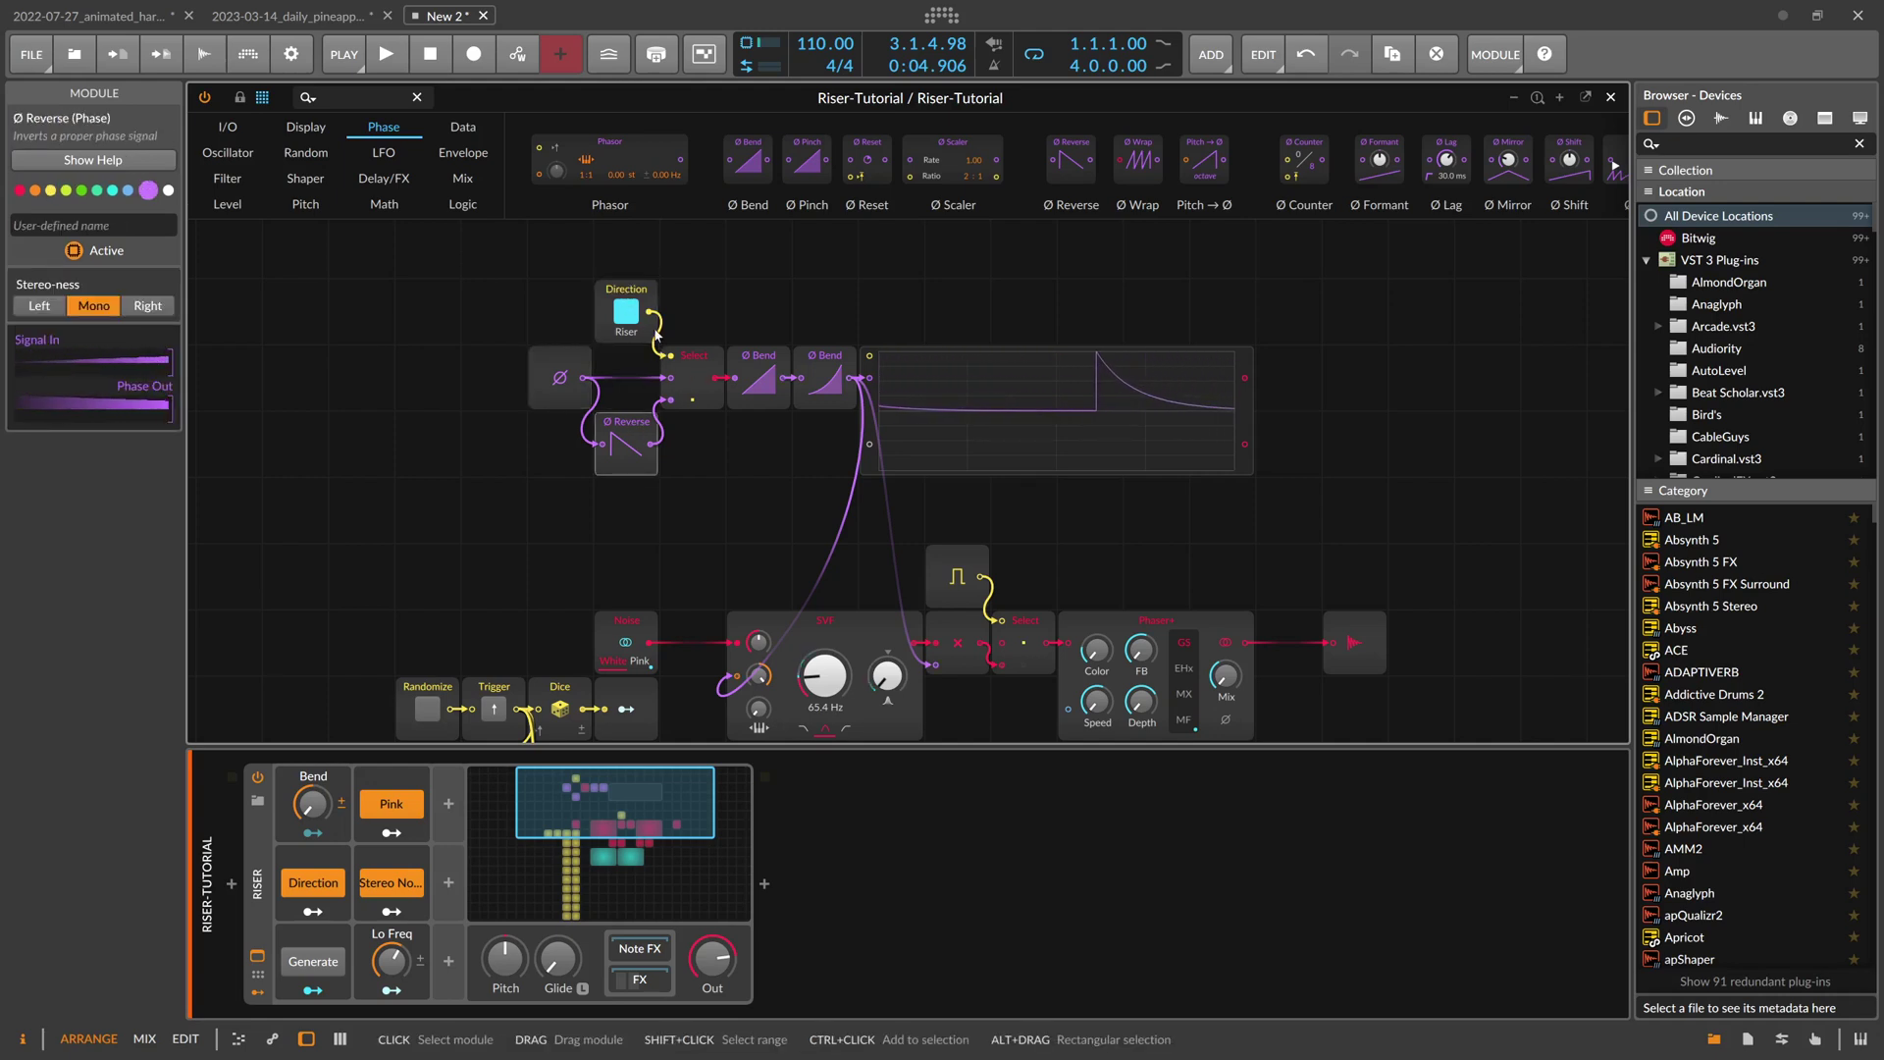
scroll(774, 281, down, 2)
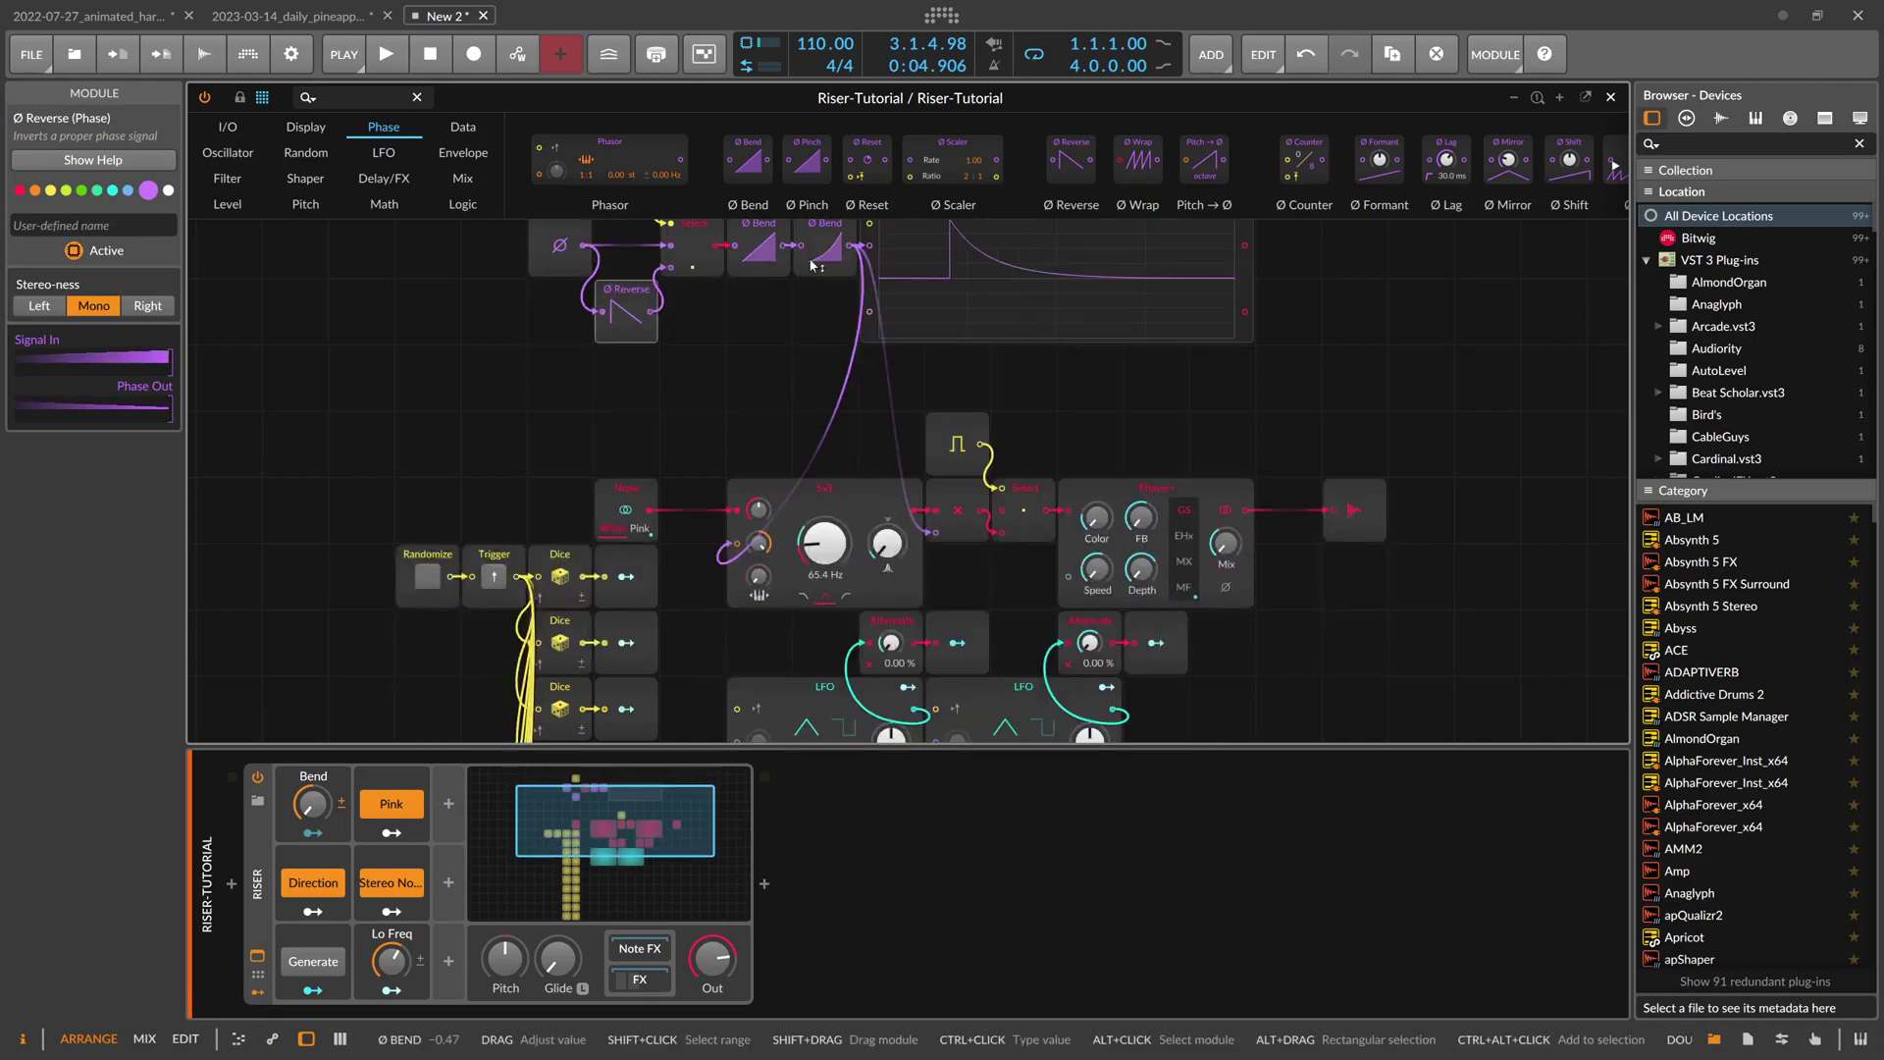
Try a Ø Mirror module between Select and the first Ø Bend, remove it and close the gap in the chain
scroll(771, 331, up, 2)
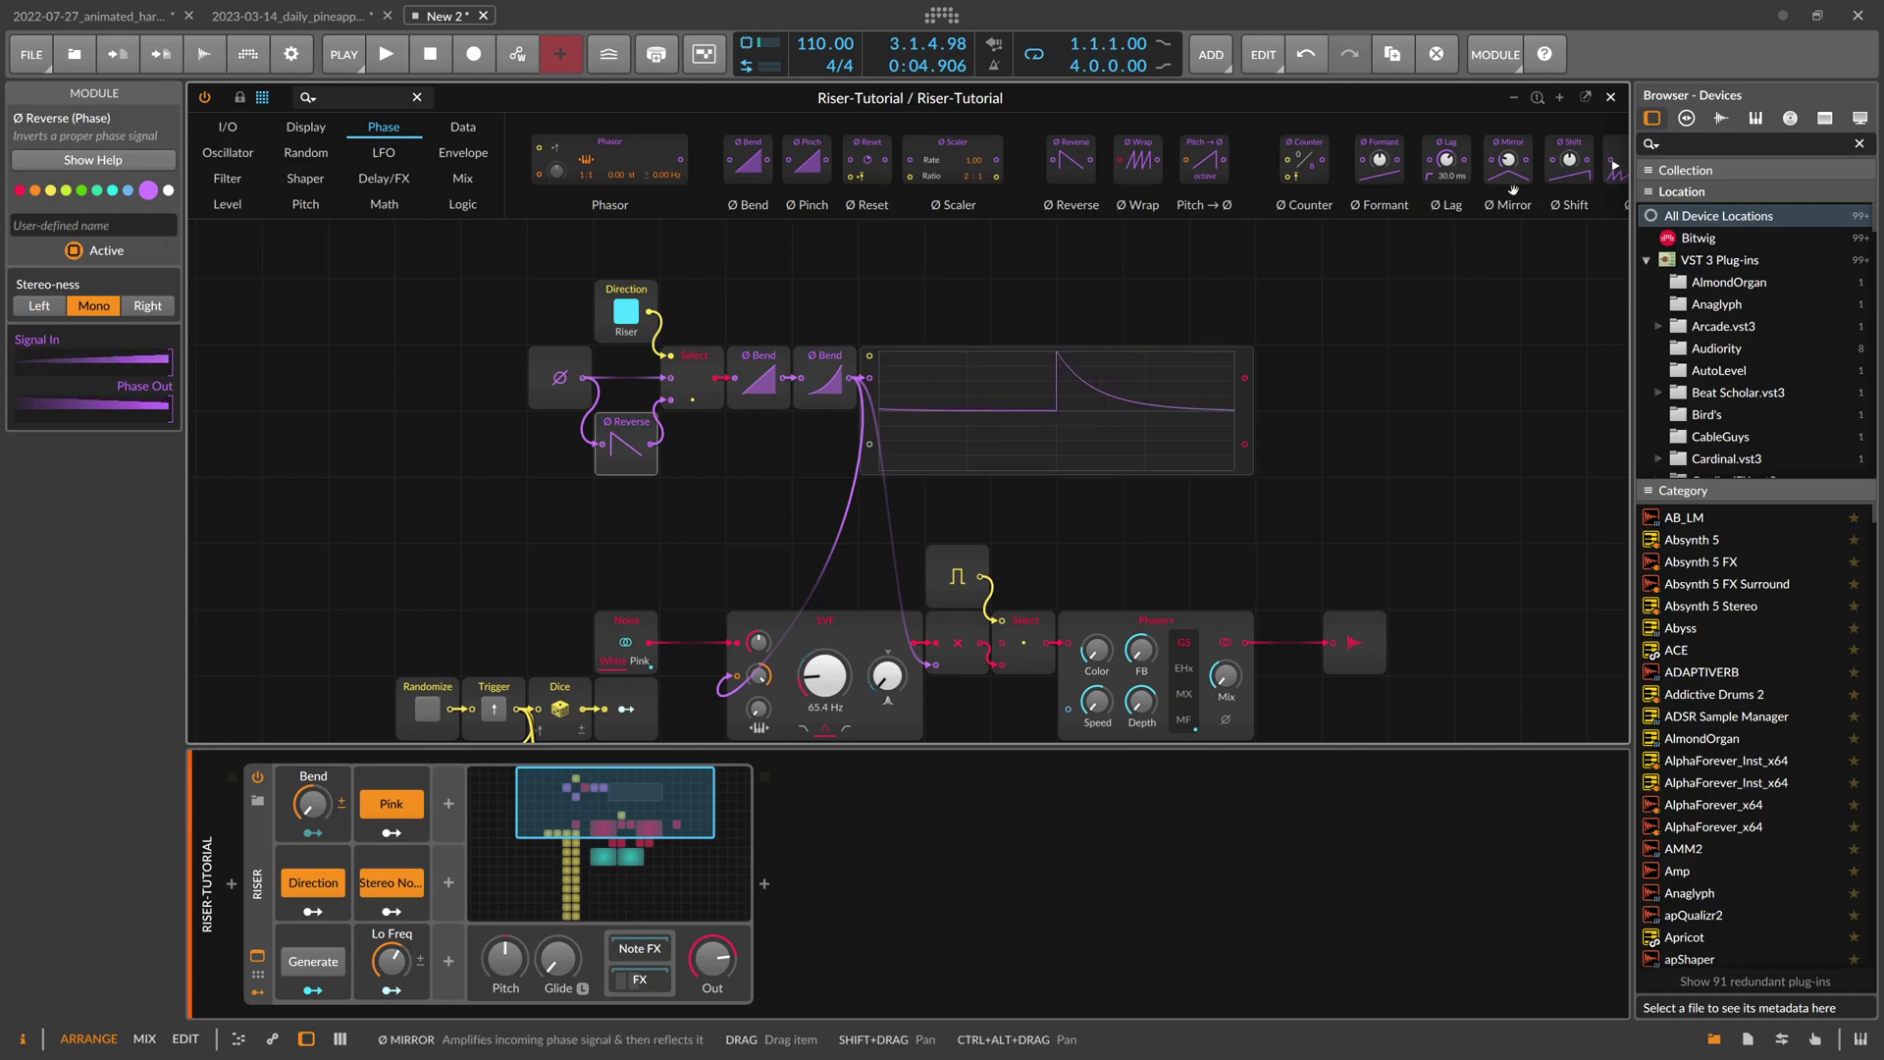
drag(1508, 162, 747, 385)
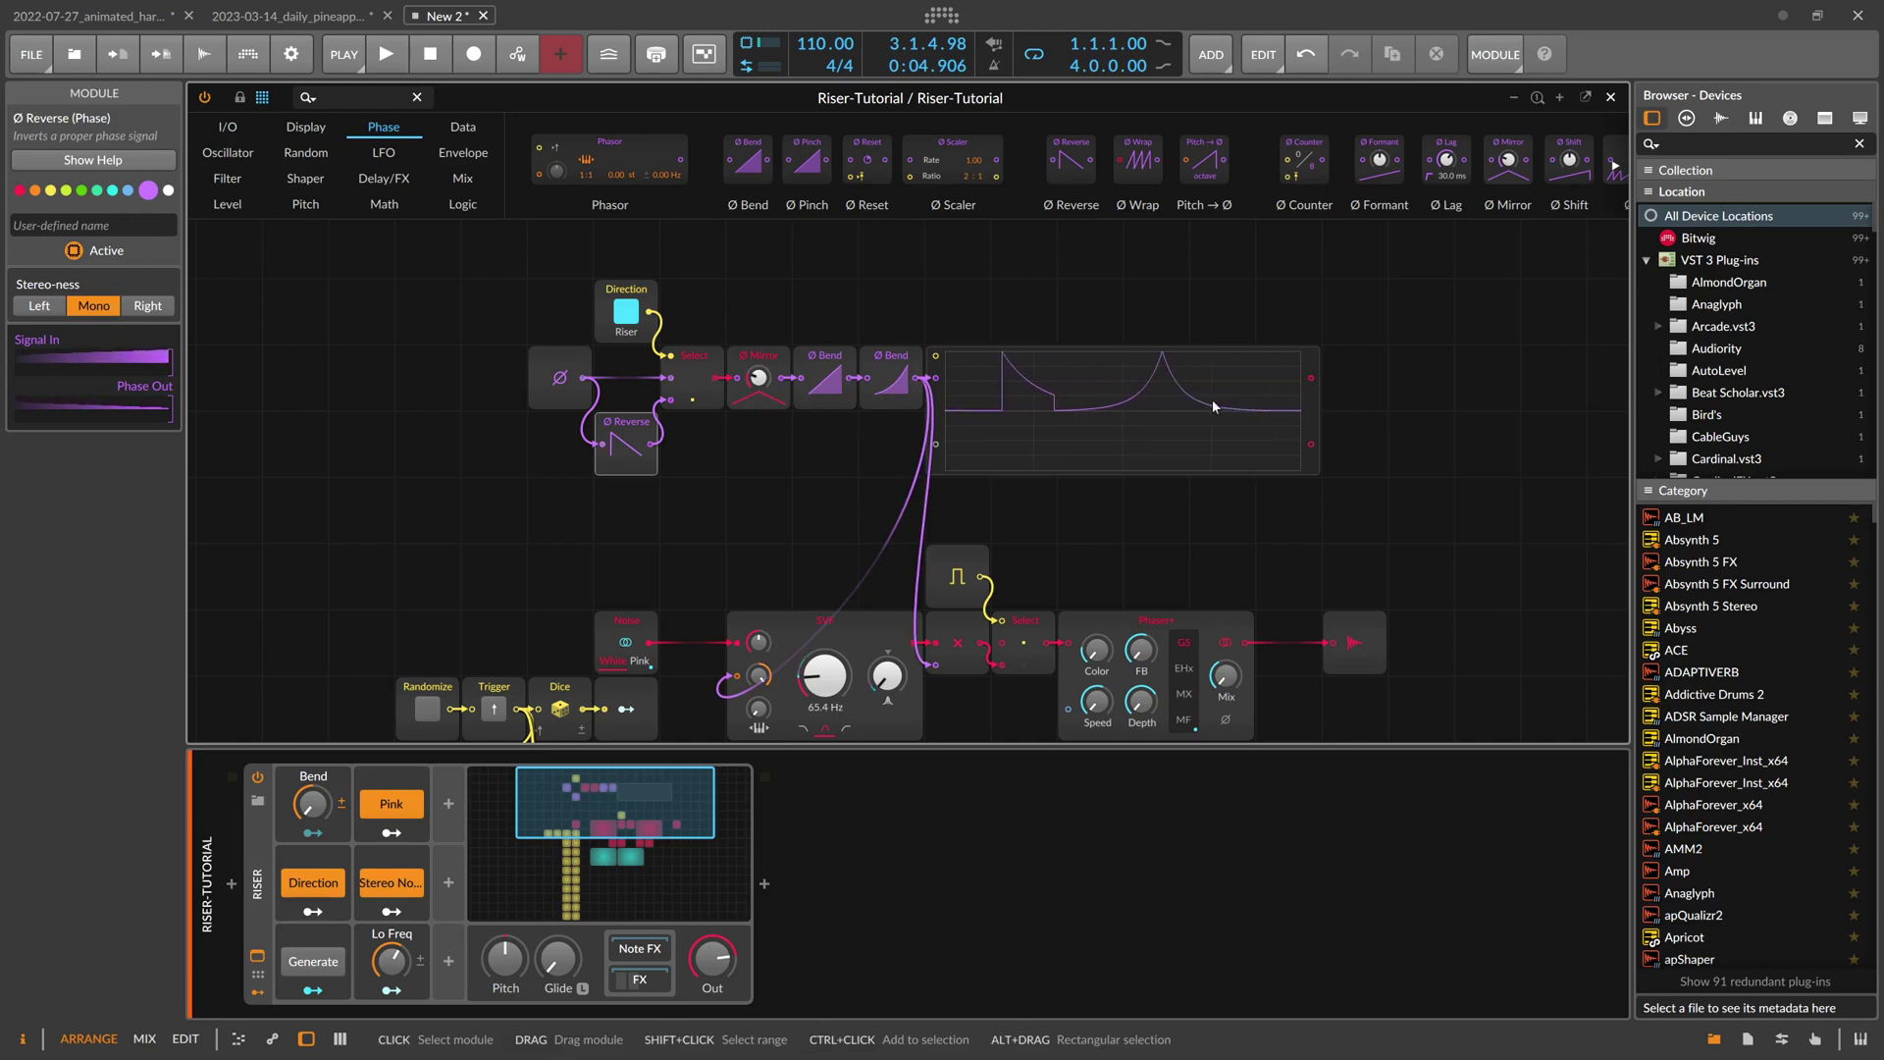
click(772, 356)
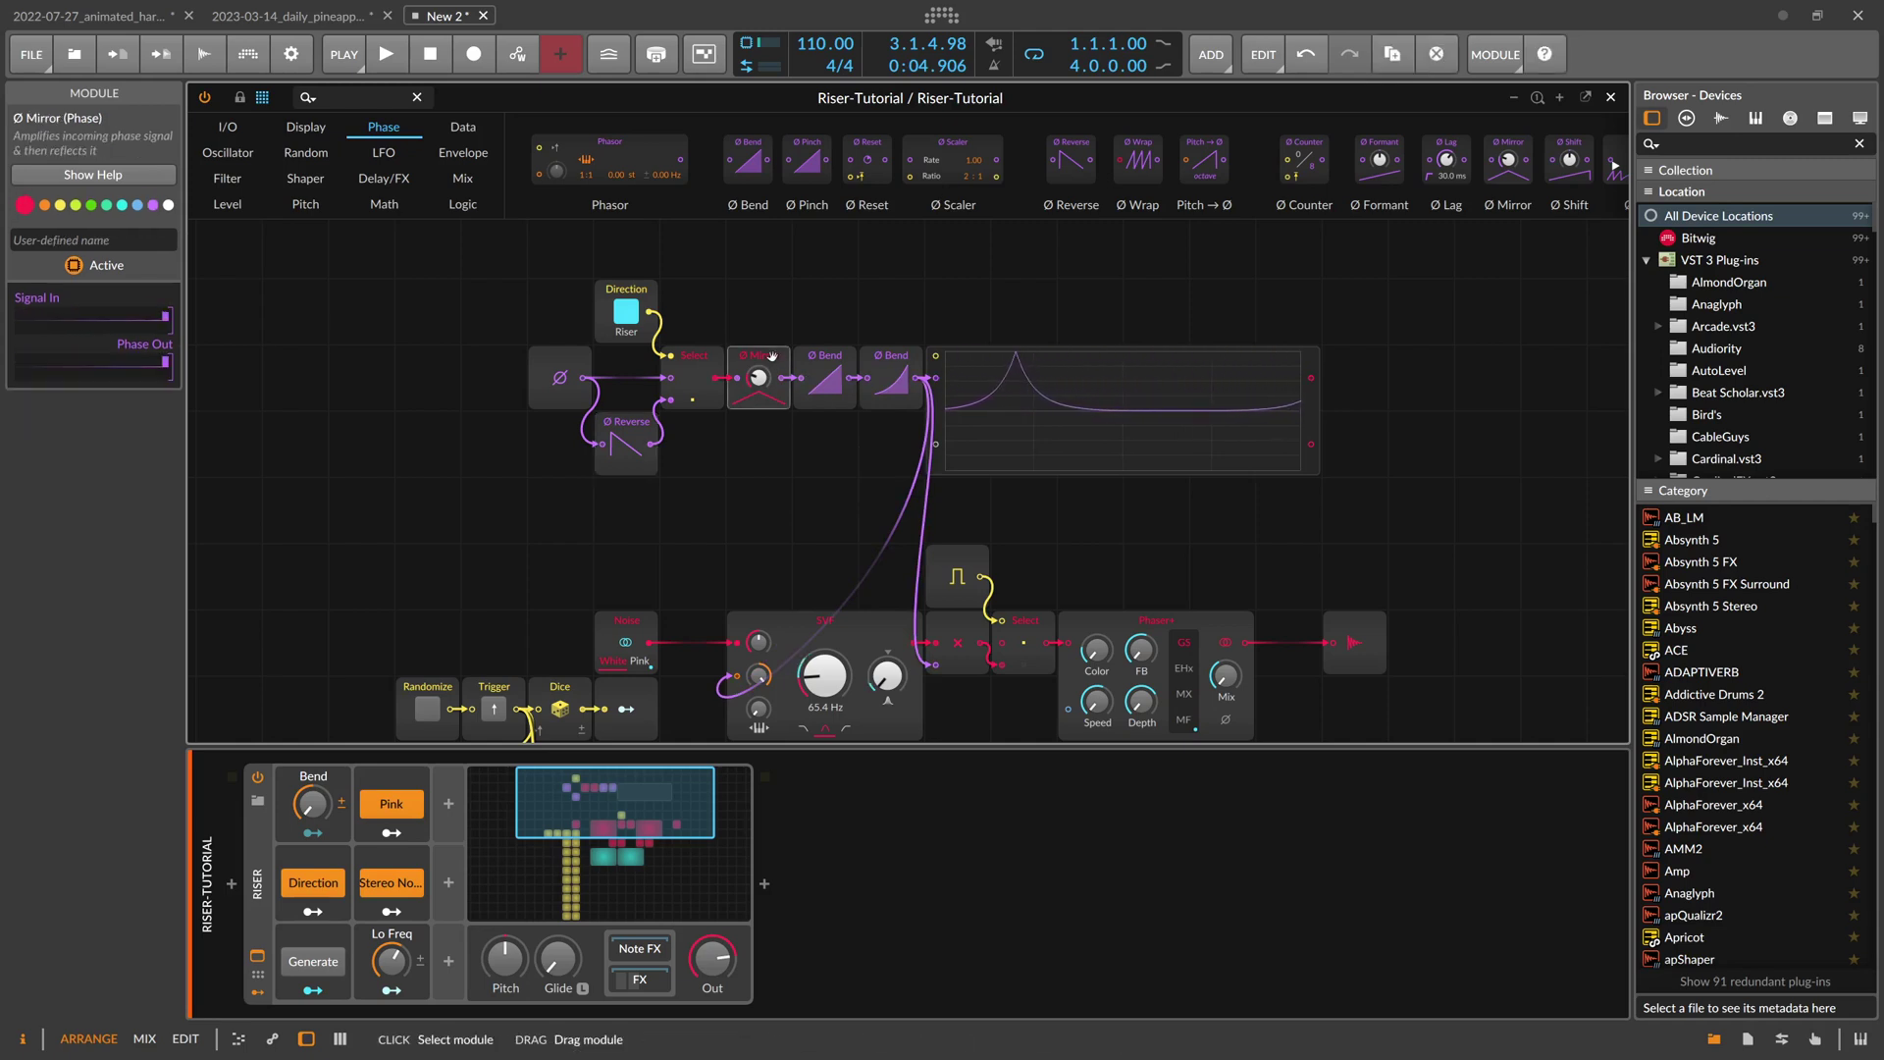
key(Delete)
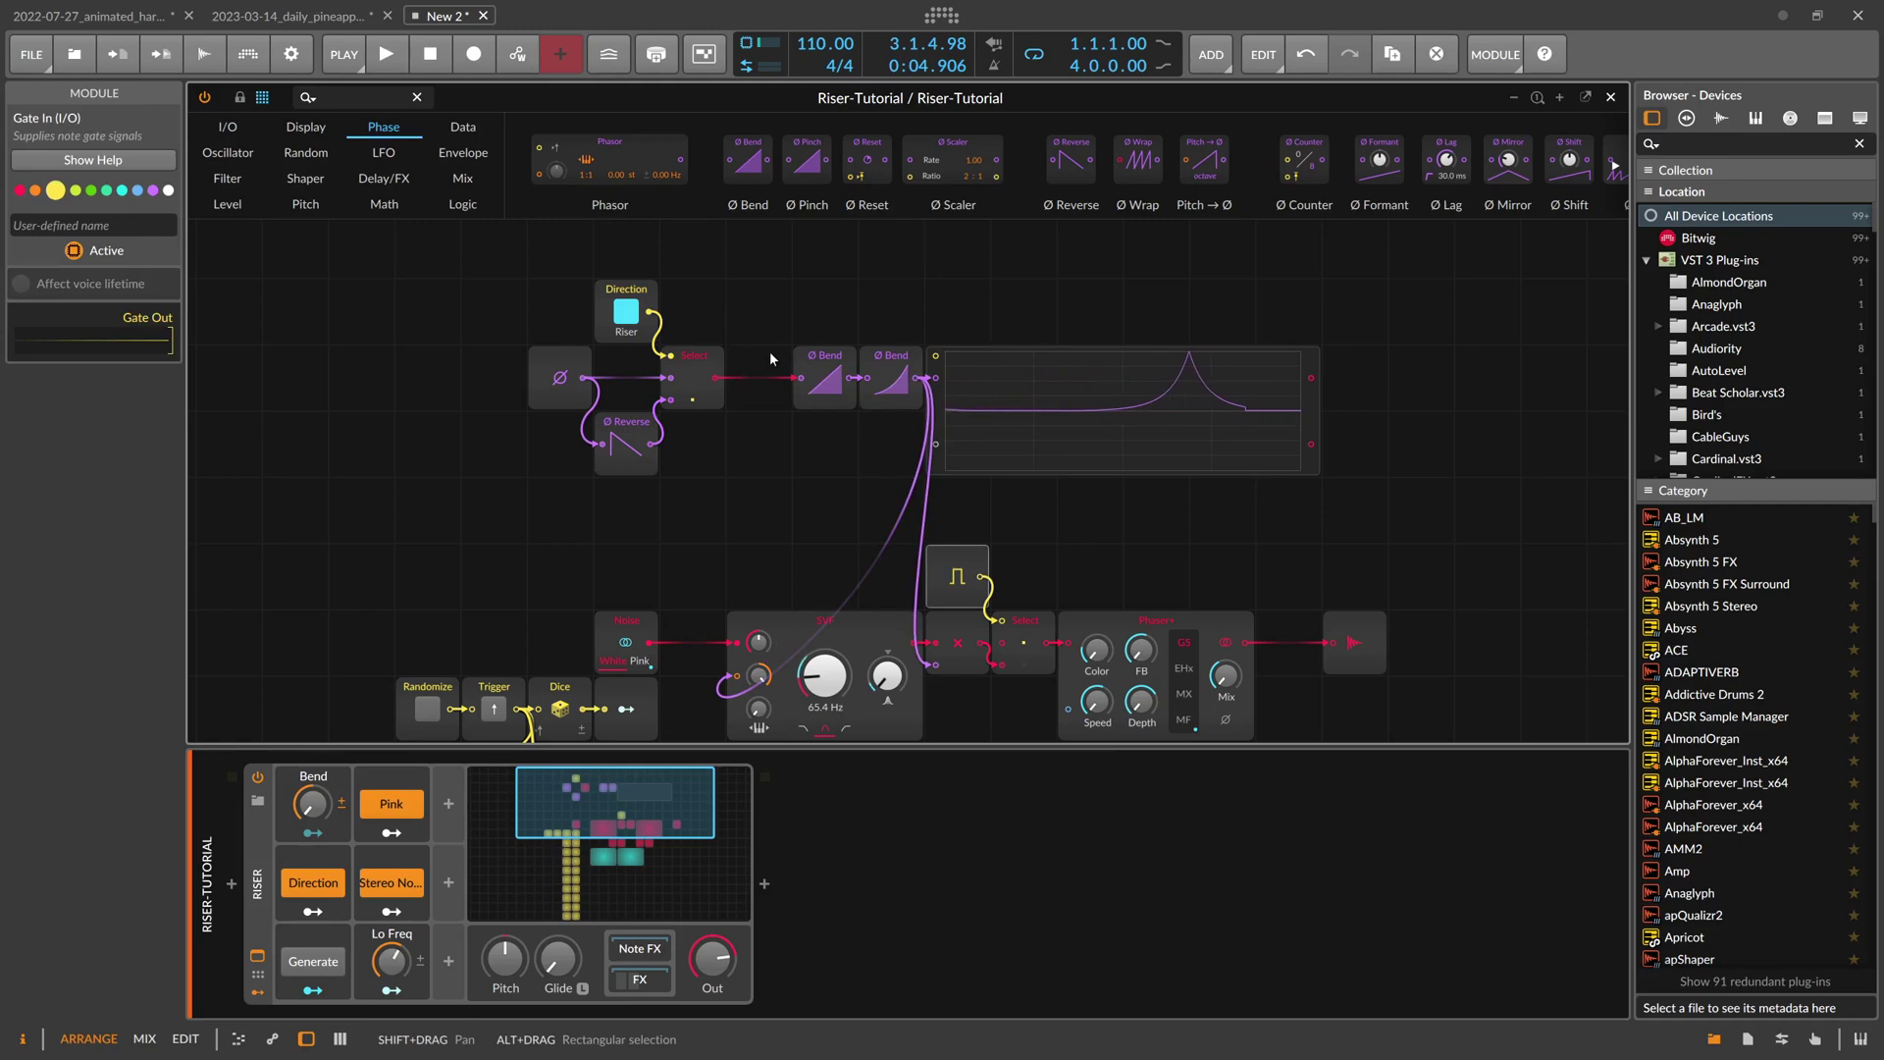
drag(825, 365, 759, 365)
Examine the noise path through the SVF filter, its LFOs and the Phaser+ module, undoing a trial move of the first LFO
scroll(794, 383, down, 5)
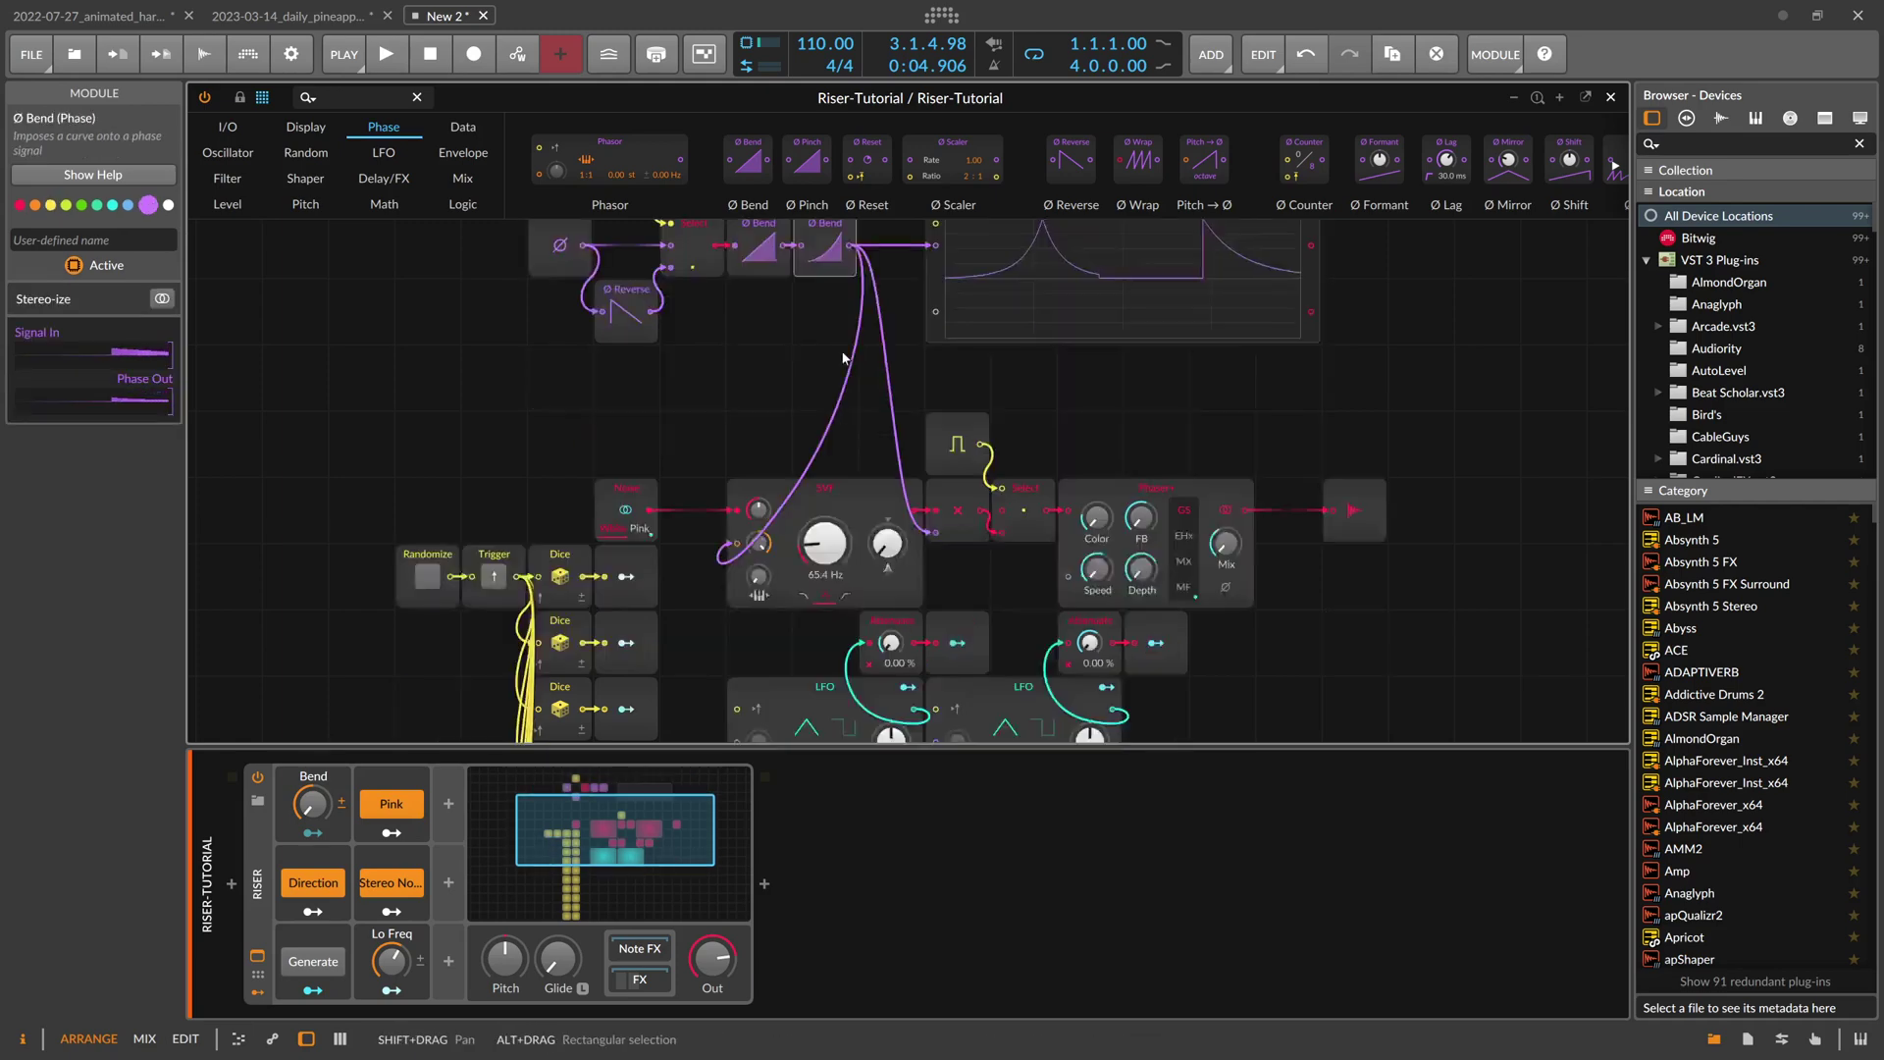
scroll(772, 385, up, 2)
click(785, 424)
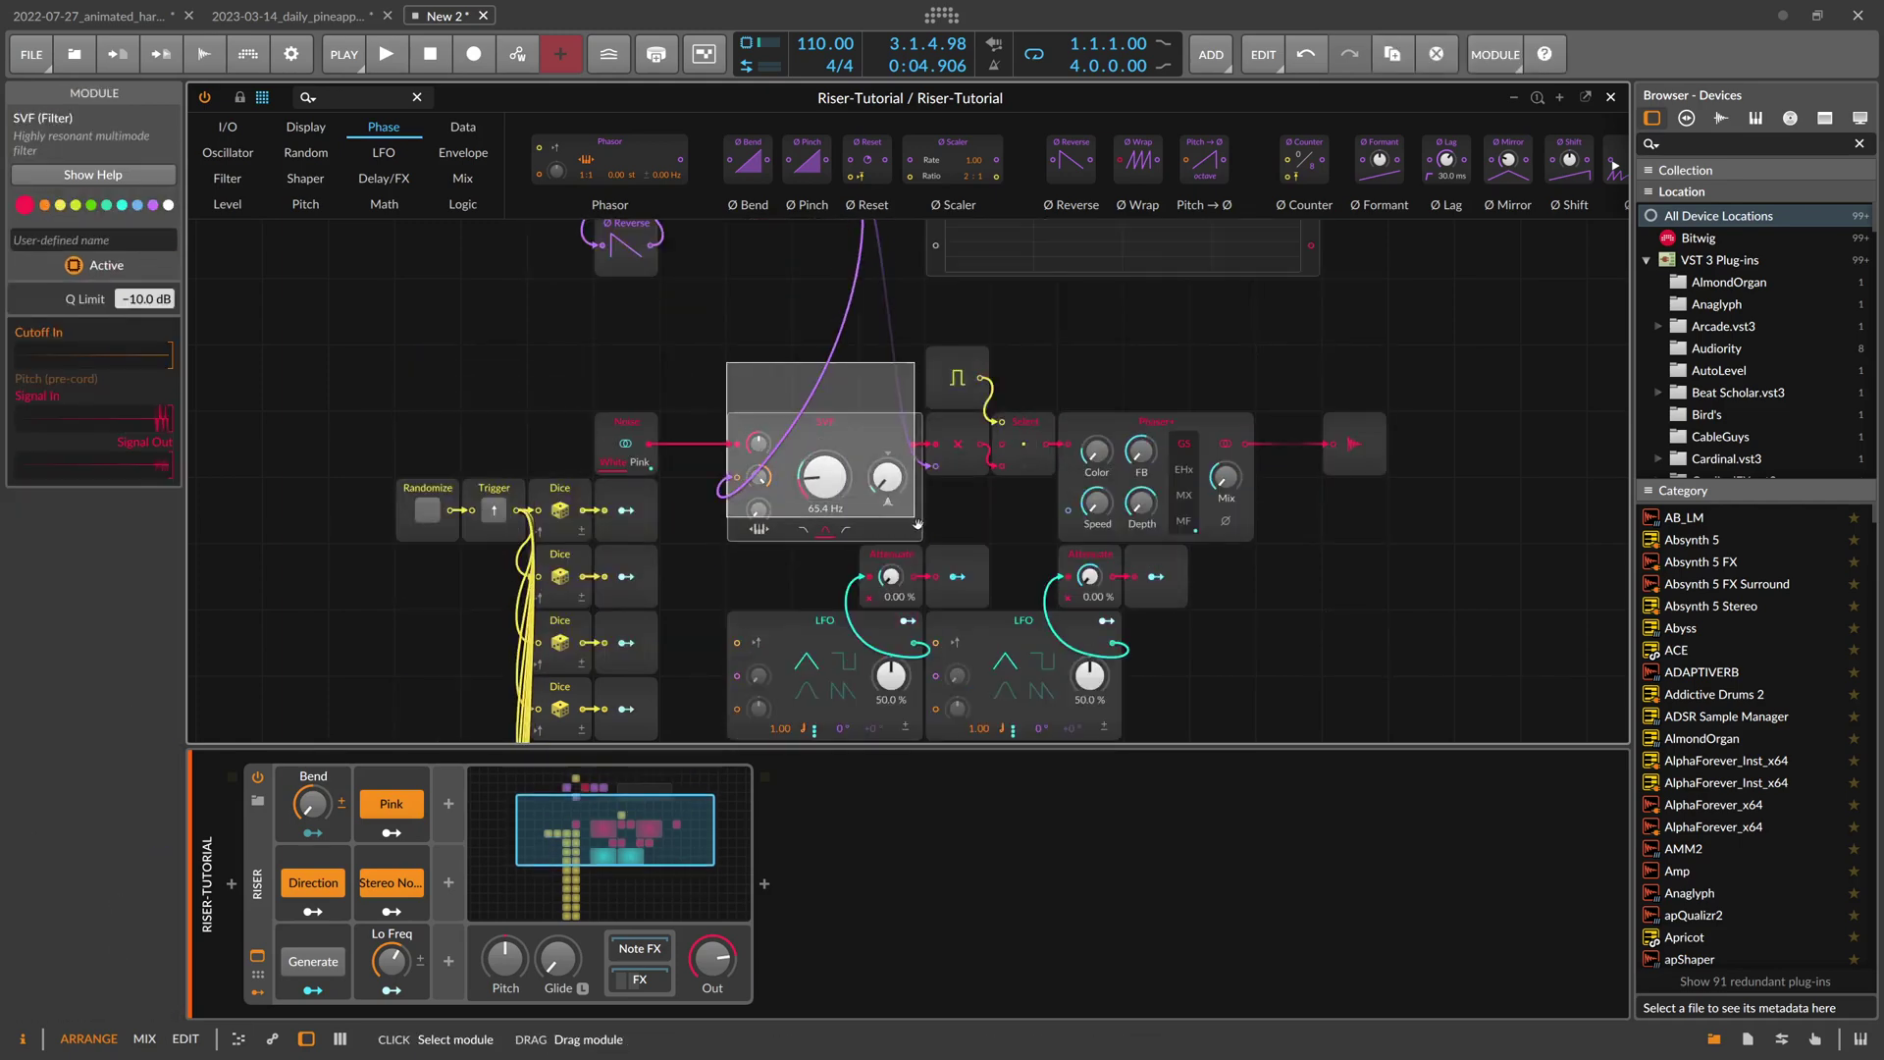
scroll(986, 498, down, 1)
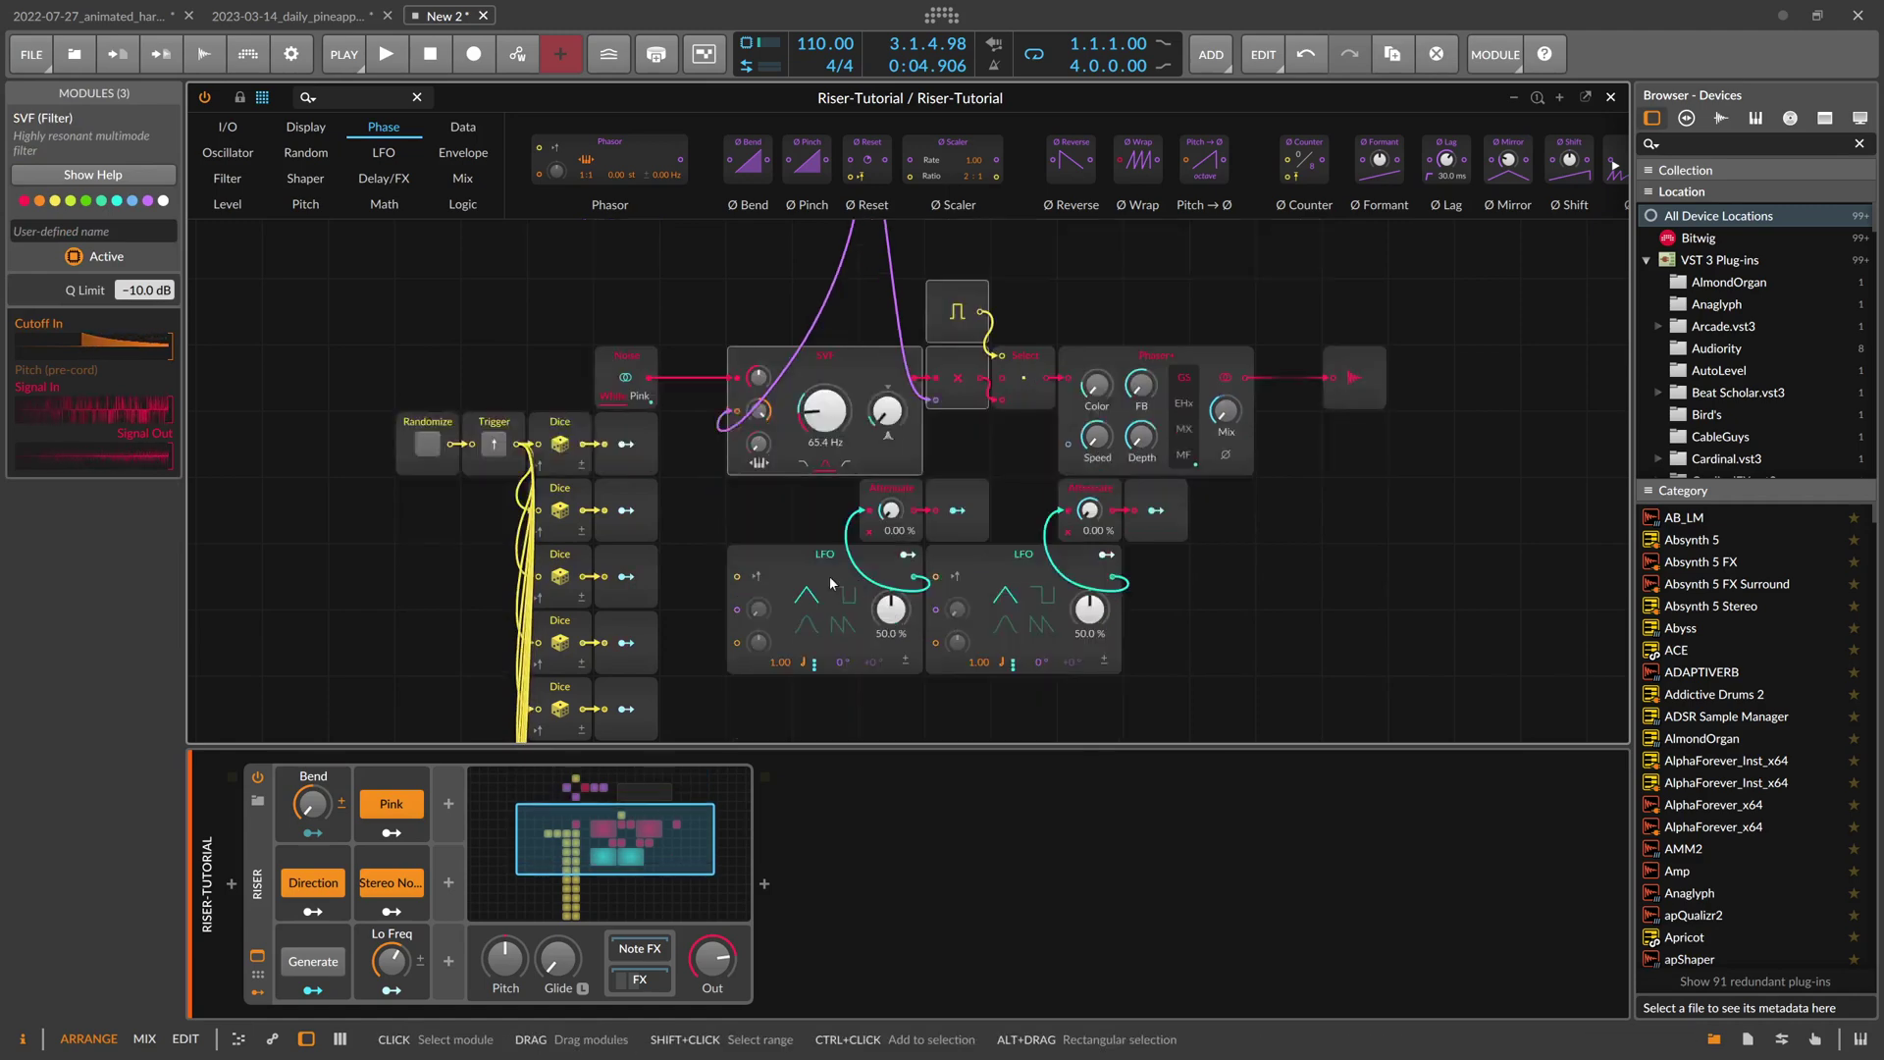
drag(824, 554, 1287, 621)
key(ctrl+z)
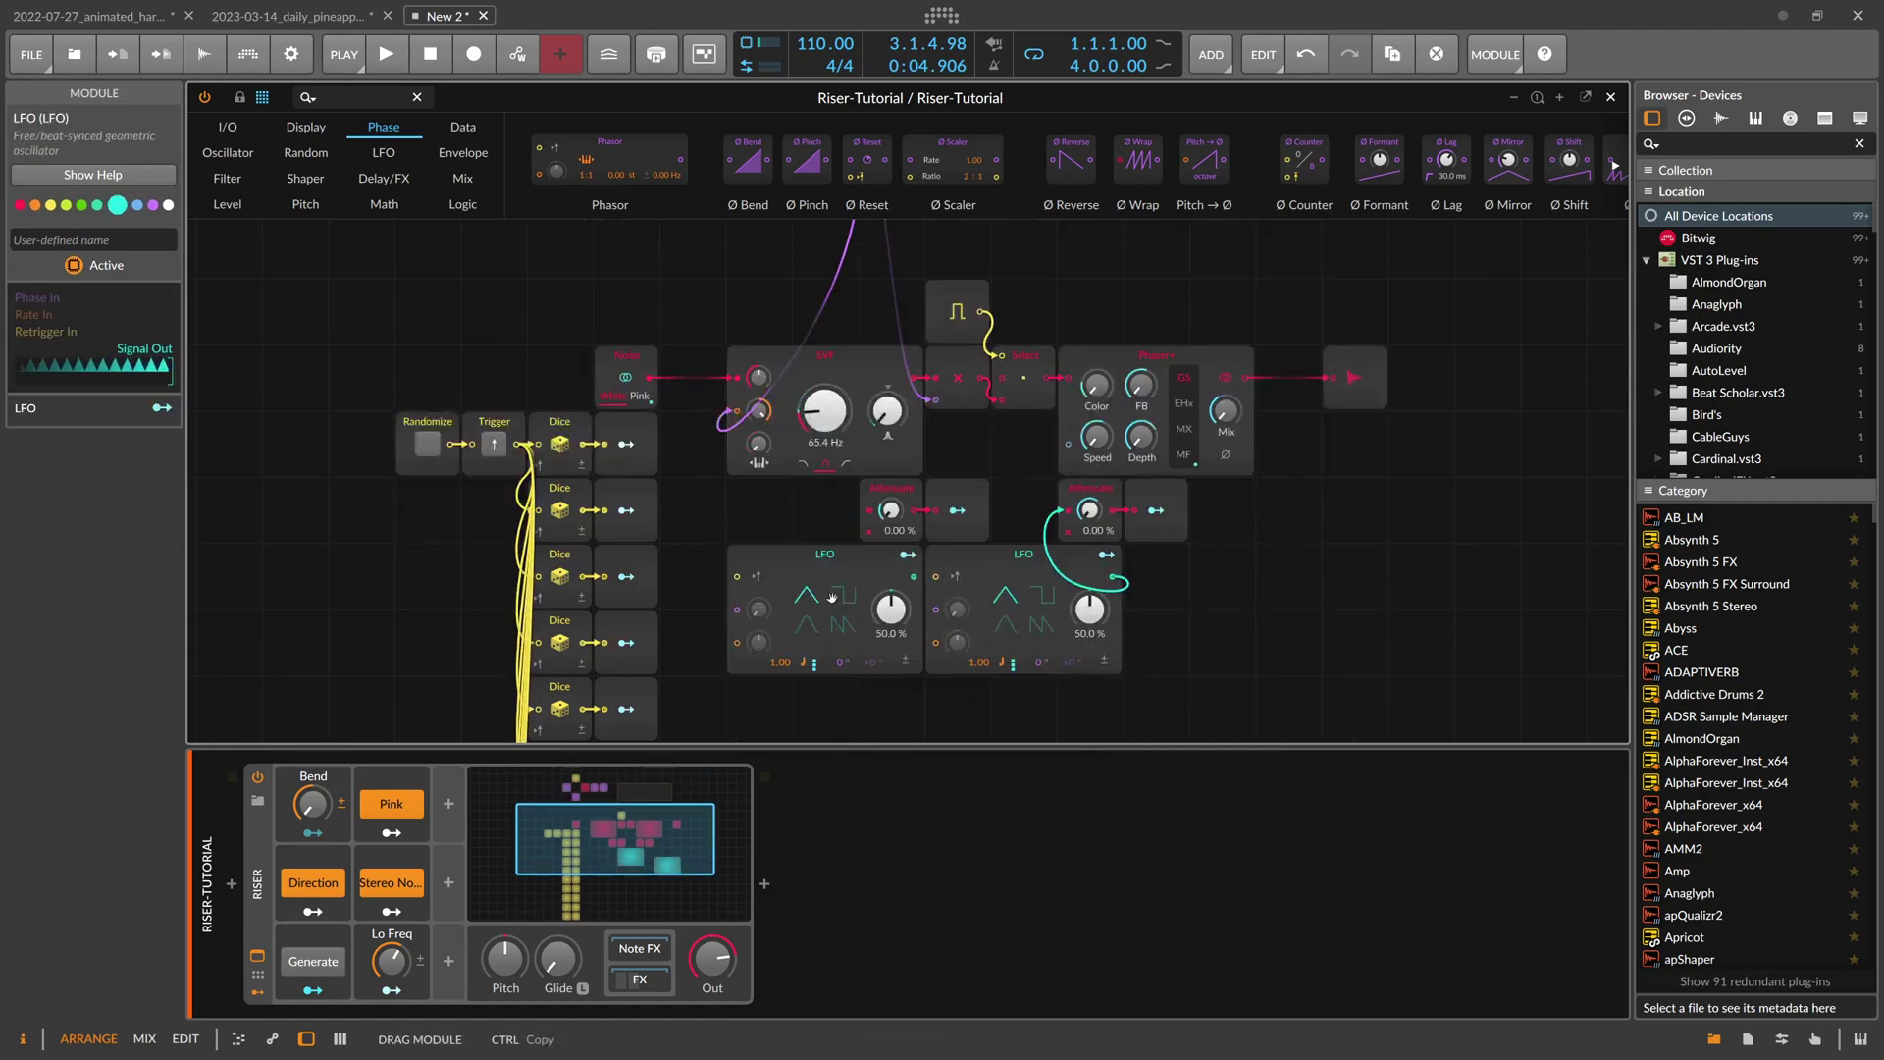
scroll(1111, 385, up, 1)
click(1111, 390)
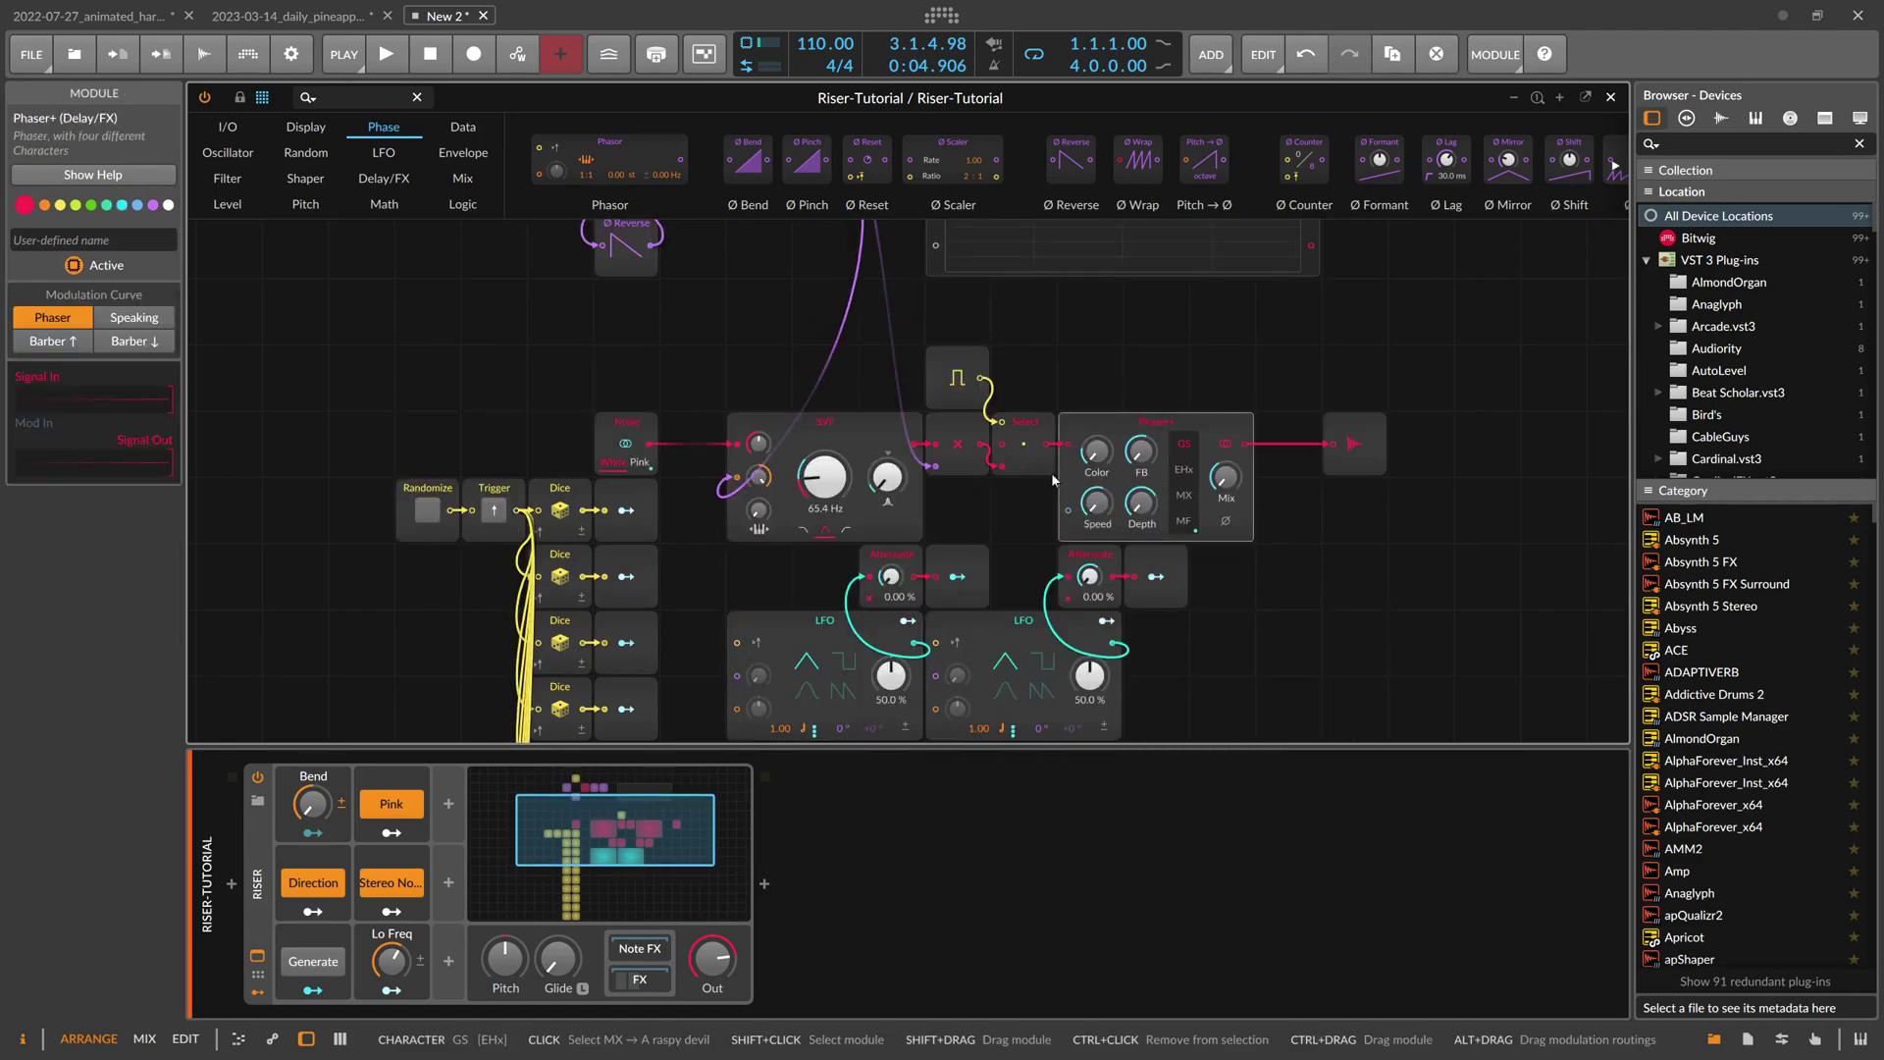
Examine the Randomize, Trigger and Dice modules and the timebase options of the first LFO
scroll(1051, 473, down, 3)
drag(356, 296, 674, 697)
scroll(675, 700, up, 3)
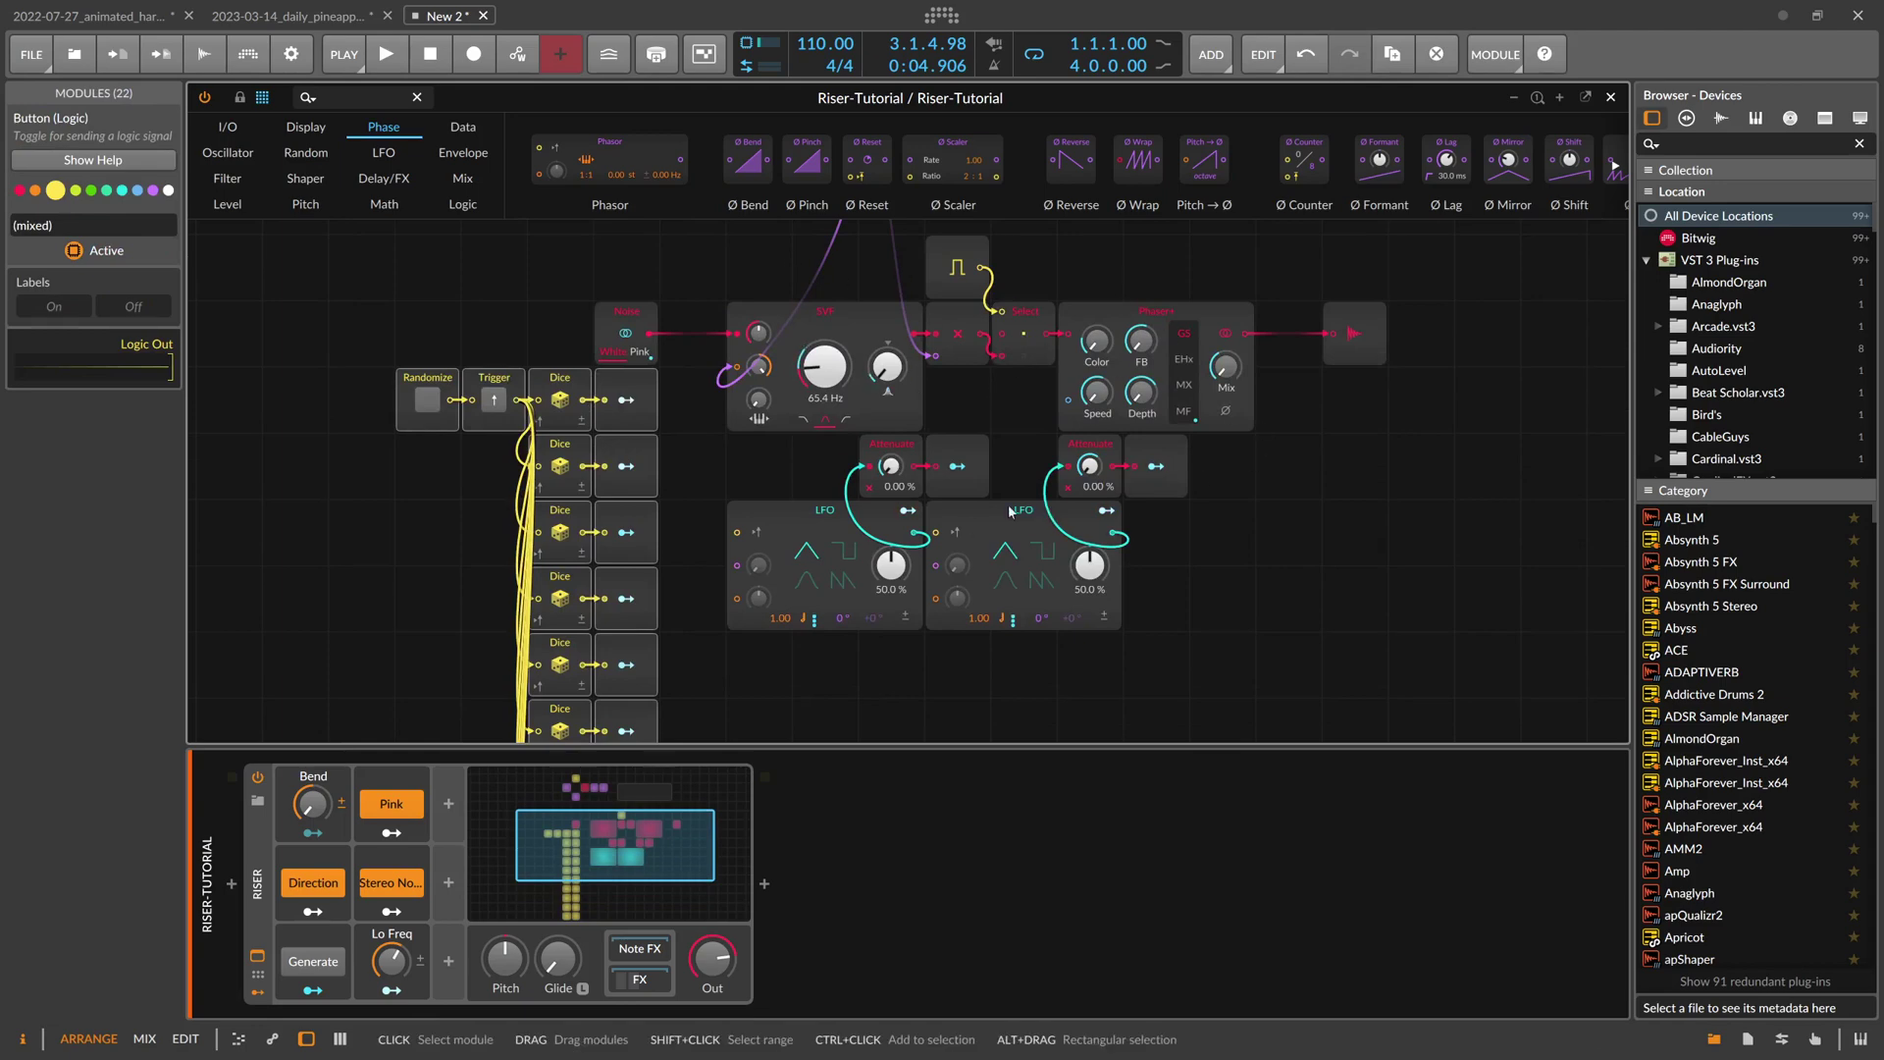
scroll(883, 479, up, 1)
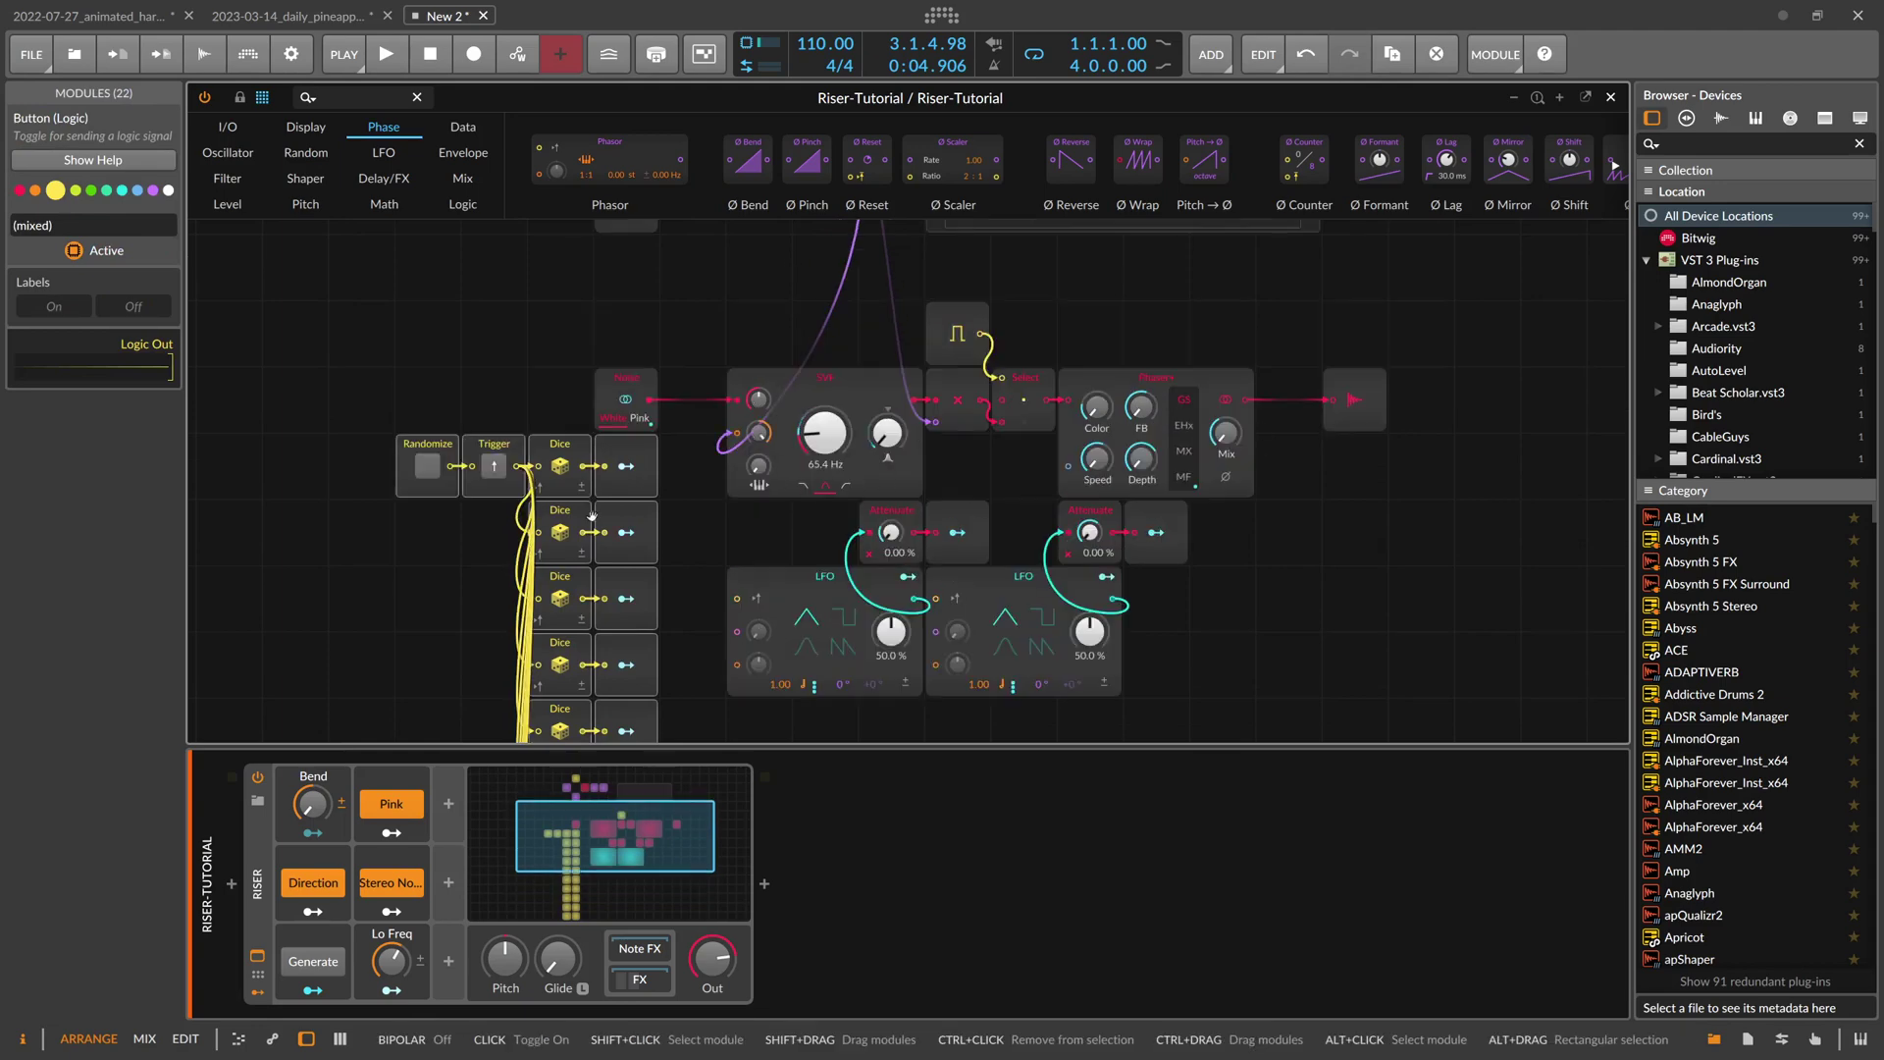
scroll(883, 484, down, 1)
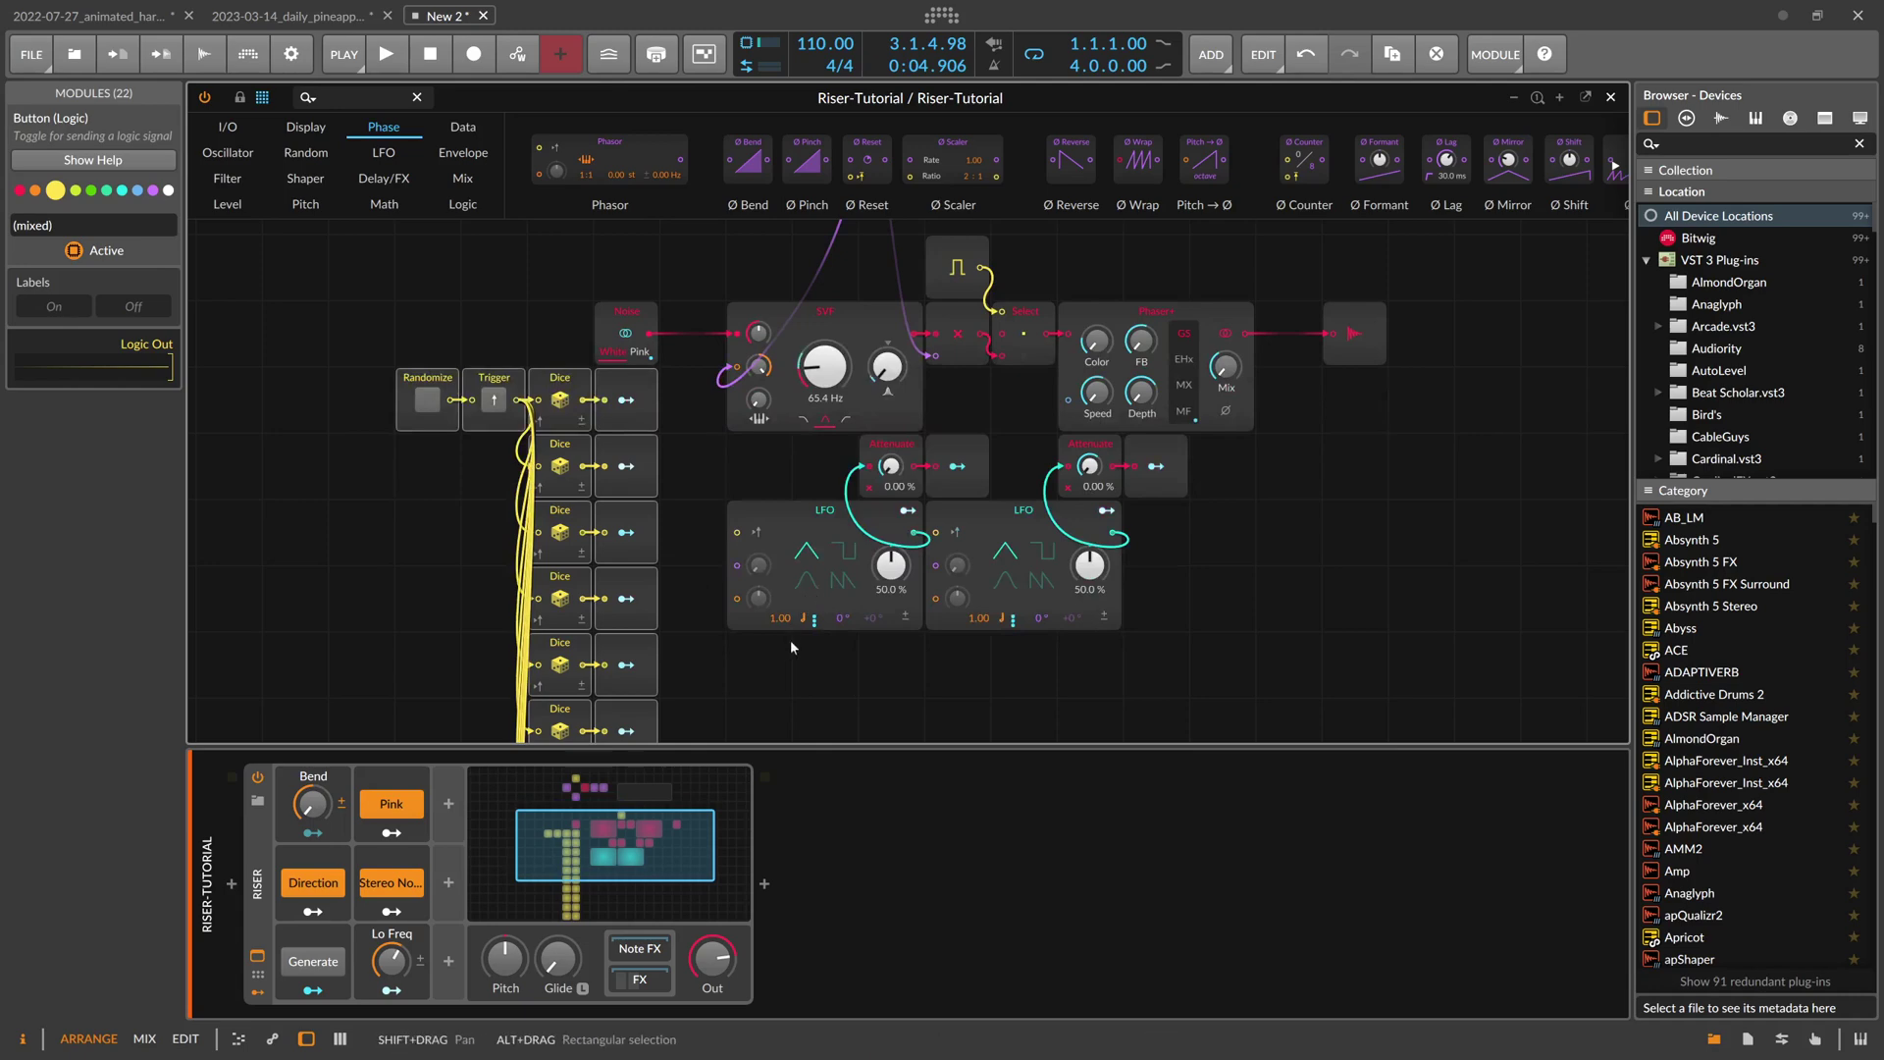
click(803, 619)
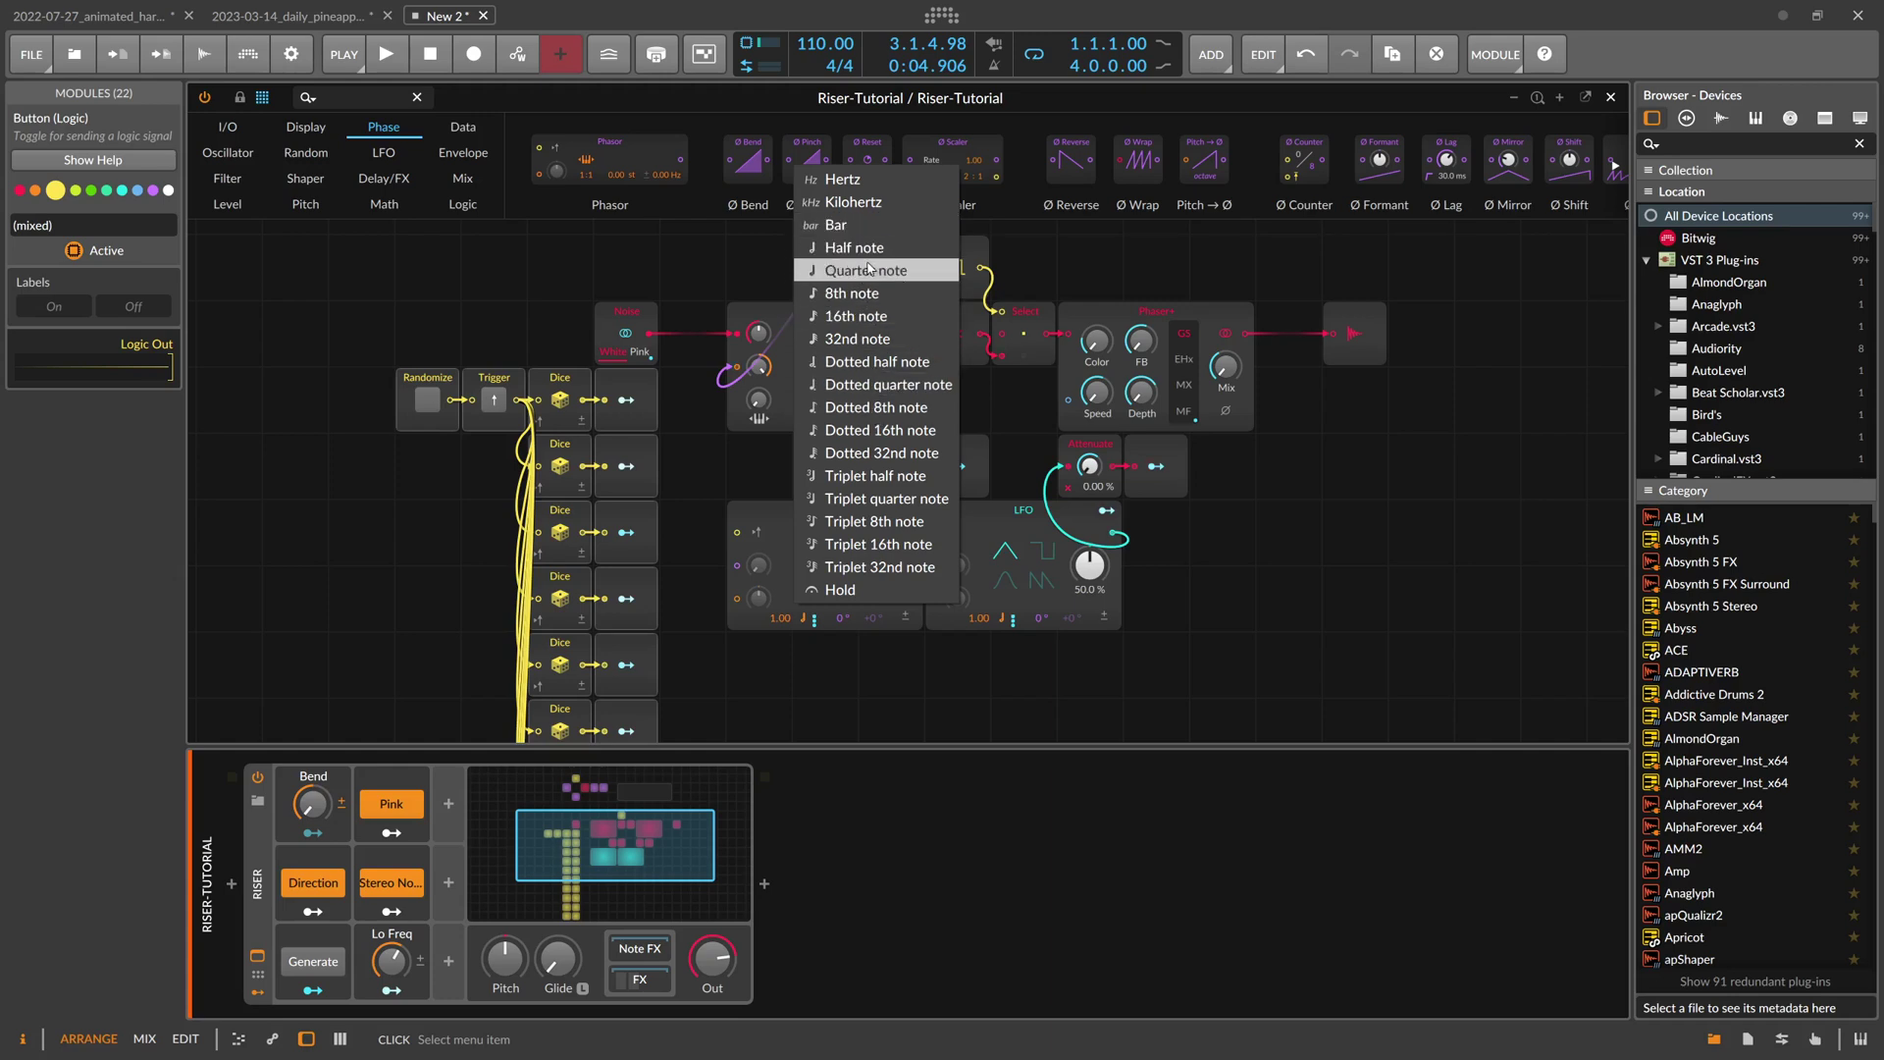
click(876, 341)
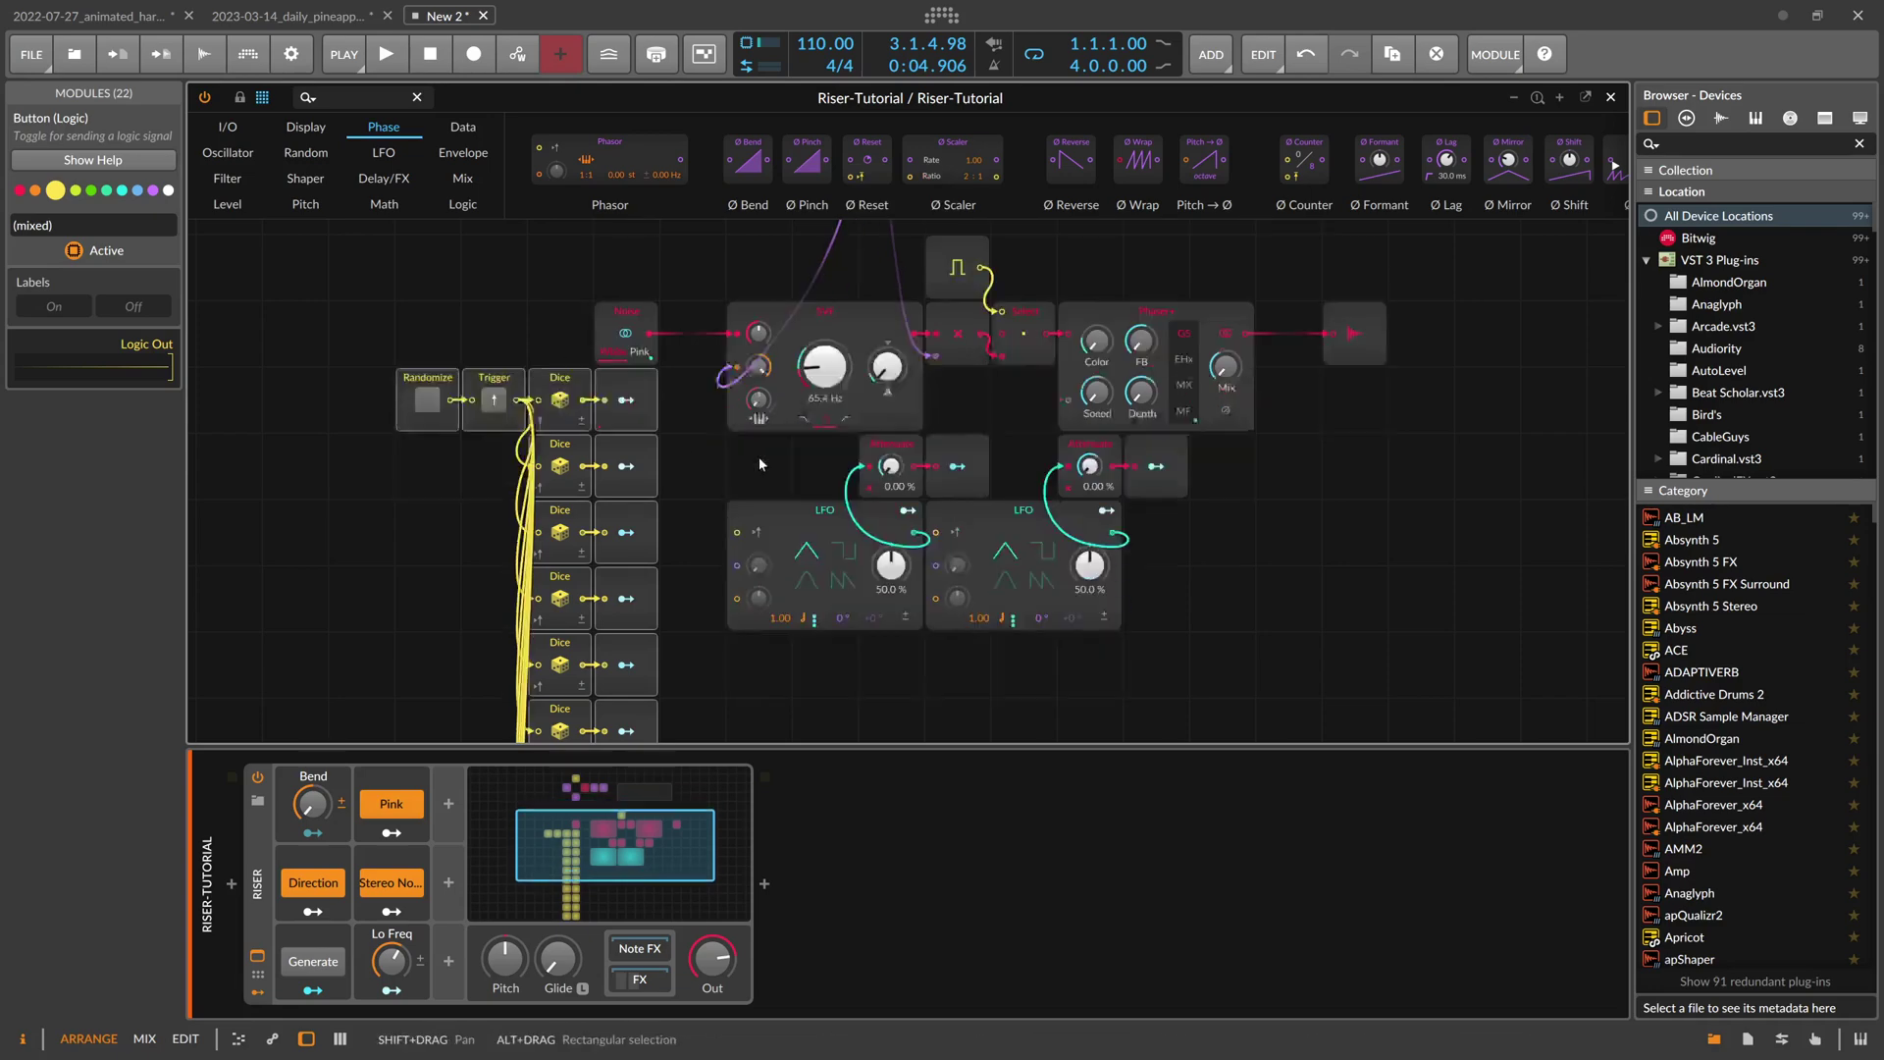
scroll(757, 456, down, 4)
scroll(1017, 473, up, 4)
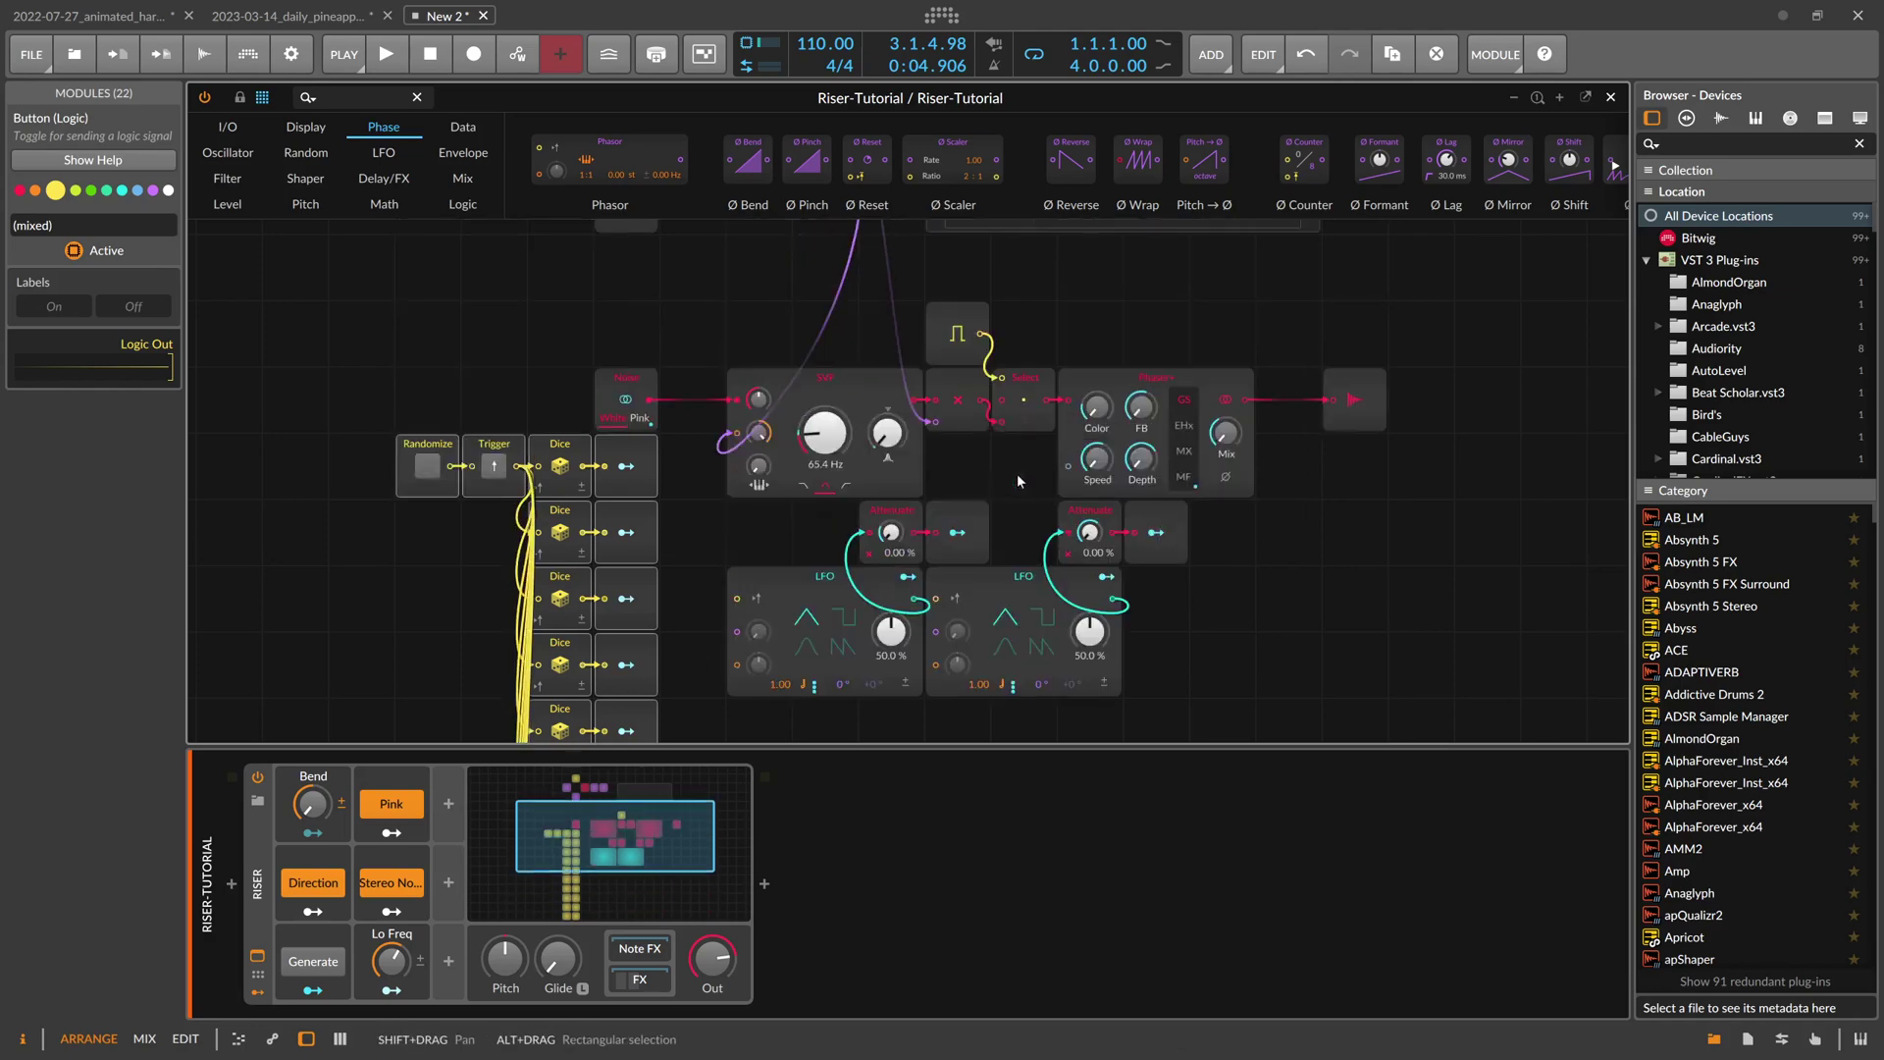
Close the Riser grid editor and hide the clip launcher so the arranger fills the view
scroll(1021, 473, up, 4)
click(1611, 97)
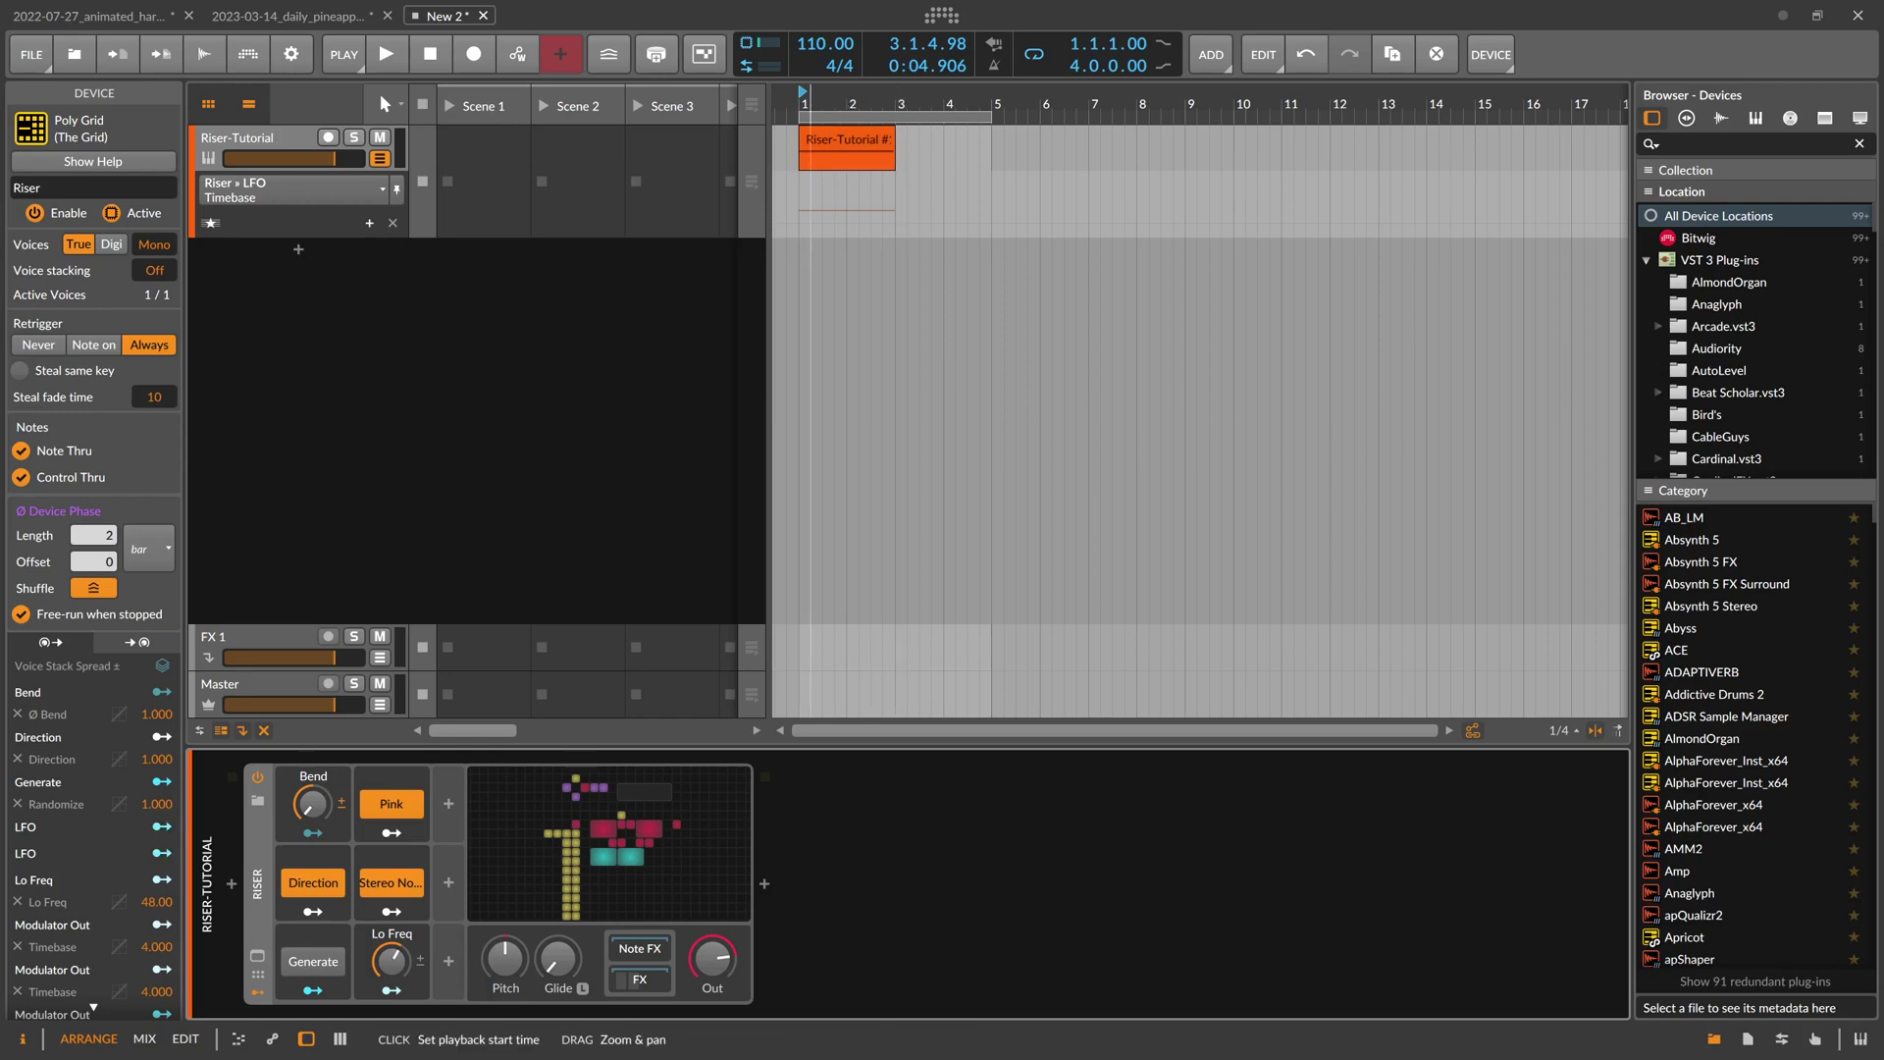
scroll(795, 108, up, 2)
click(263, 108)
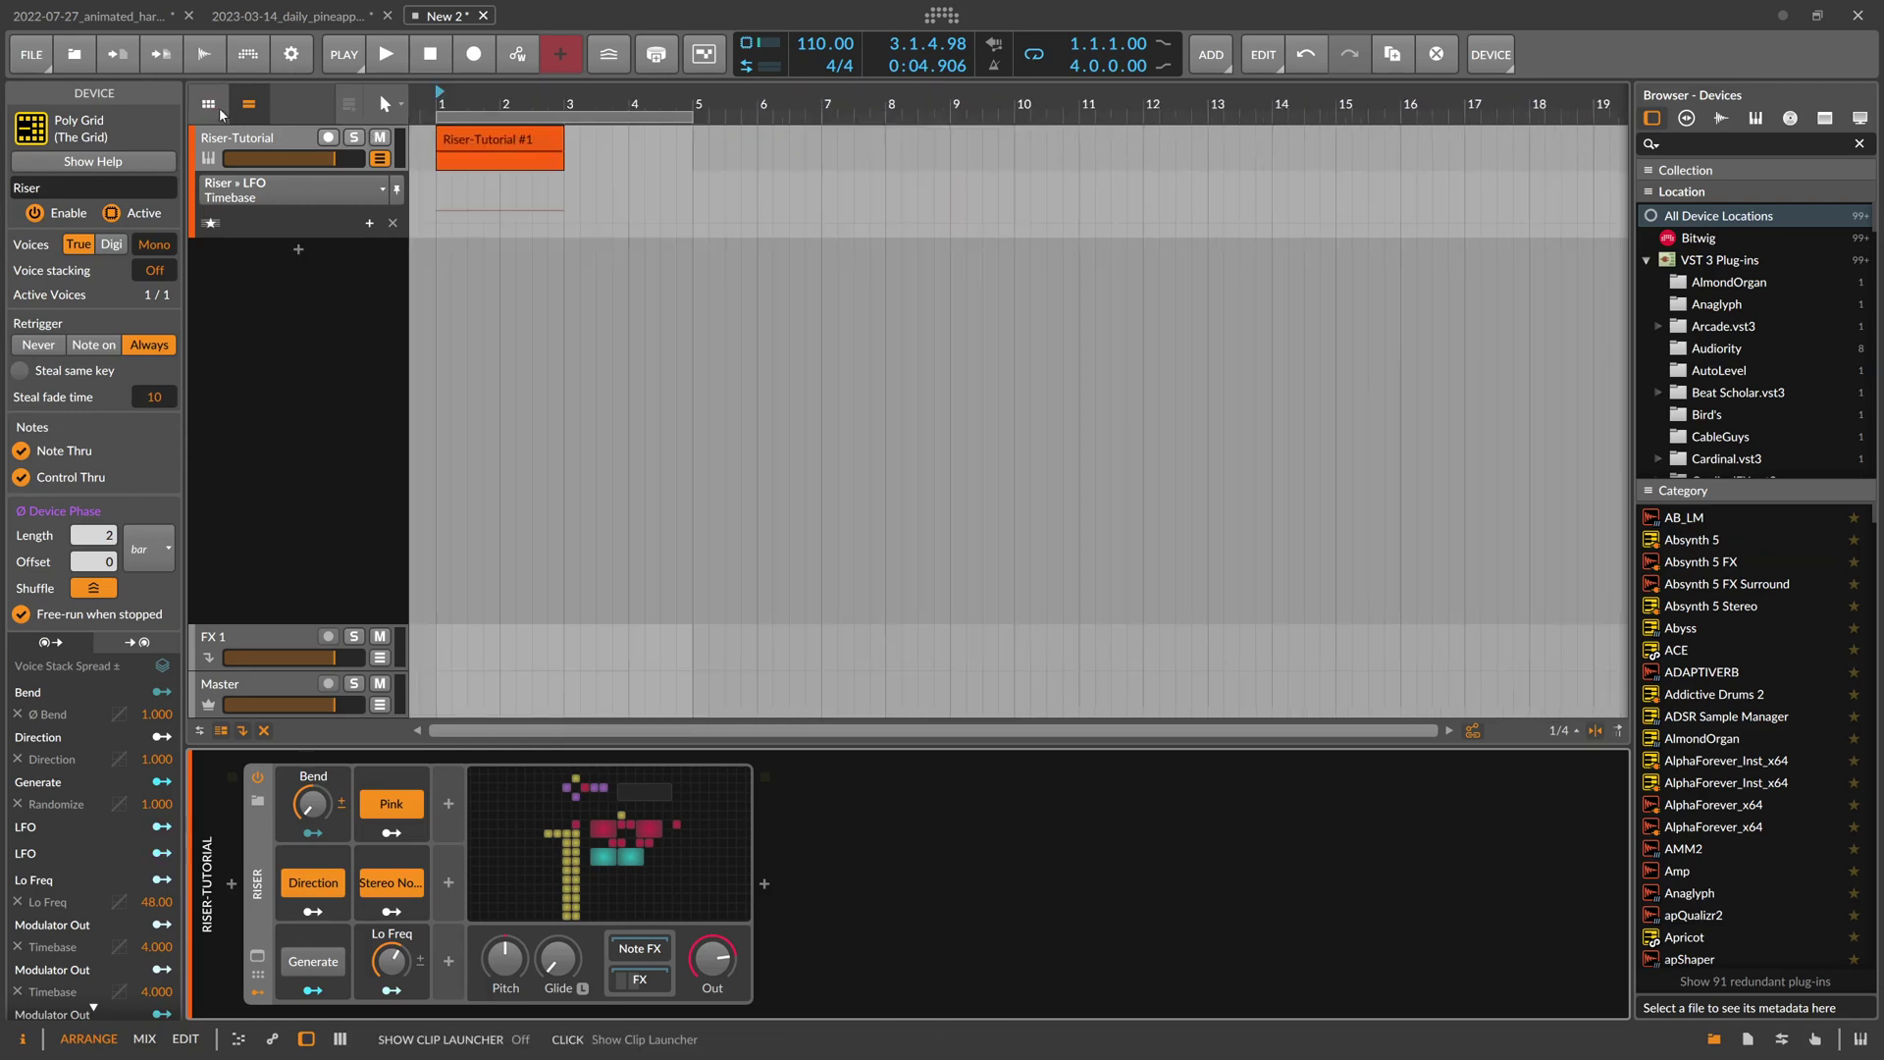
click(263, 108)
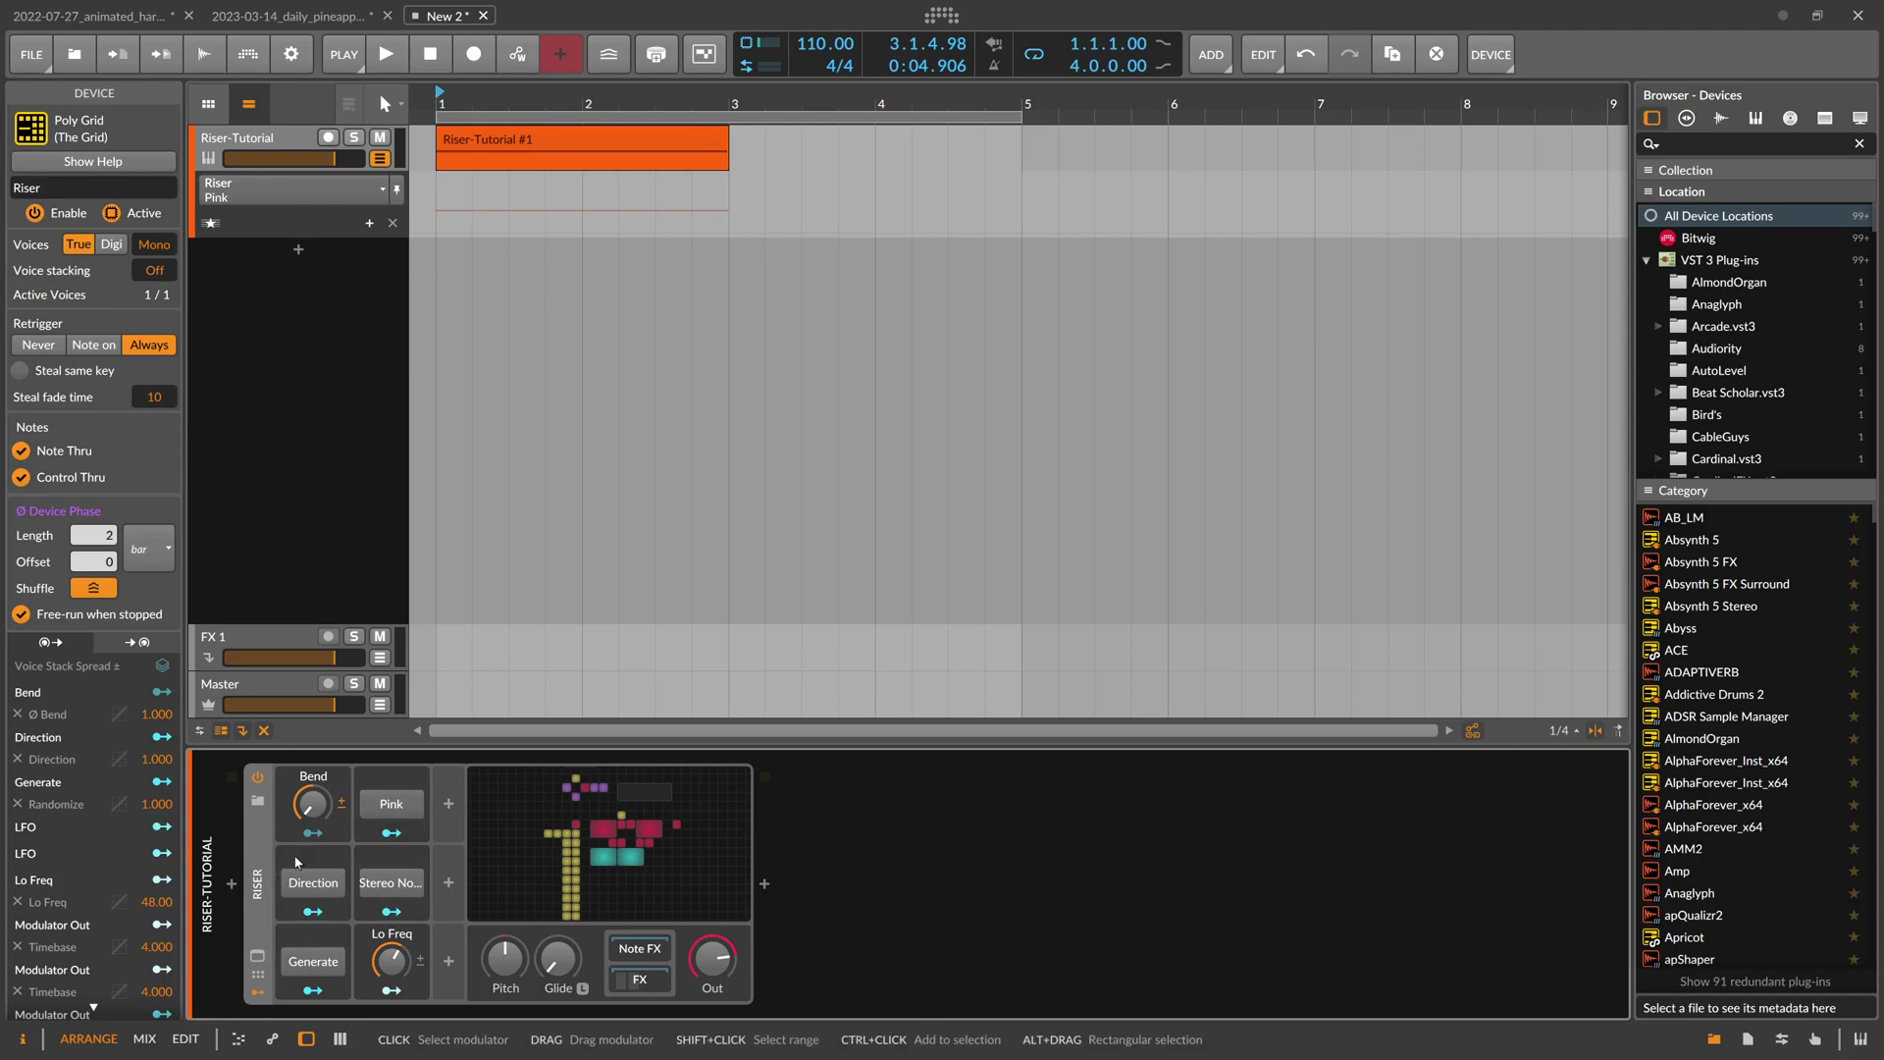
Activate the audio engine in the 2023-03-14 daily project and paste in a copy of the Riser-Tutorial track below Risers
click(330, 21)
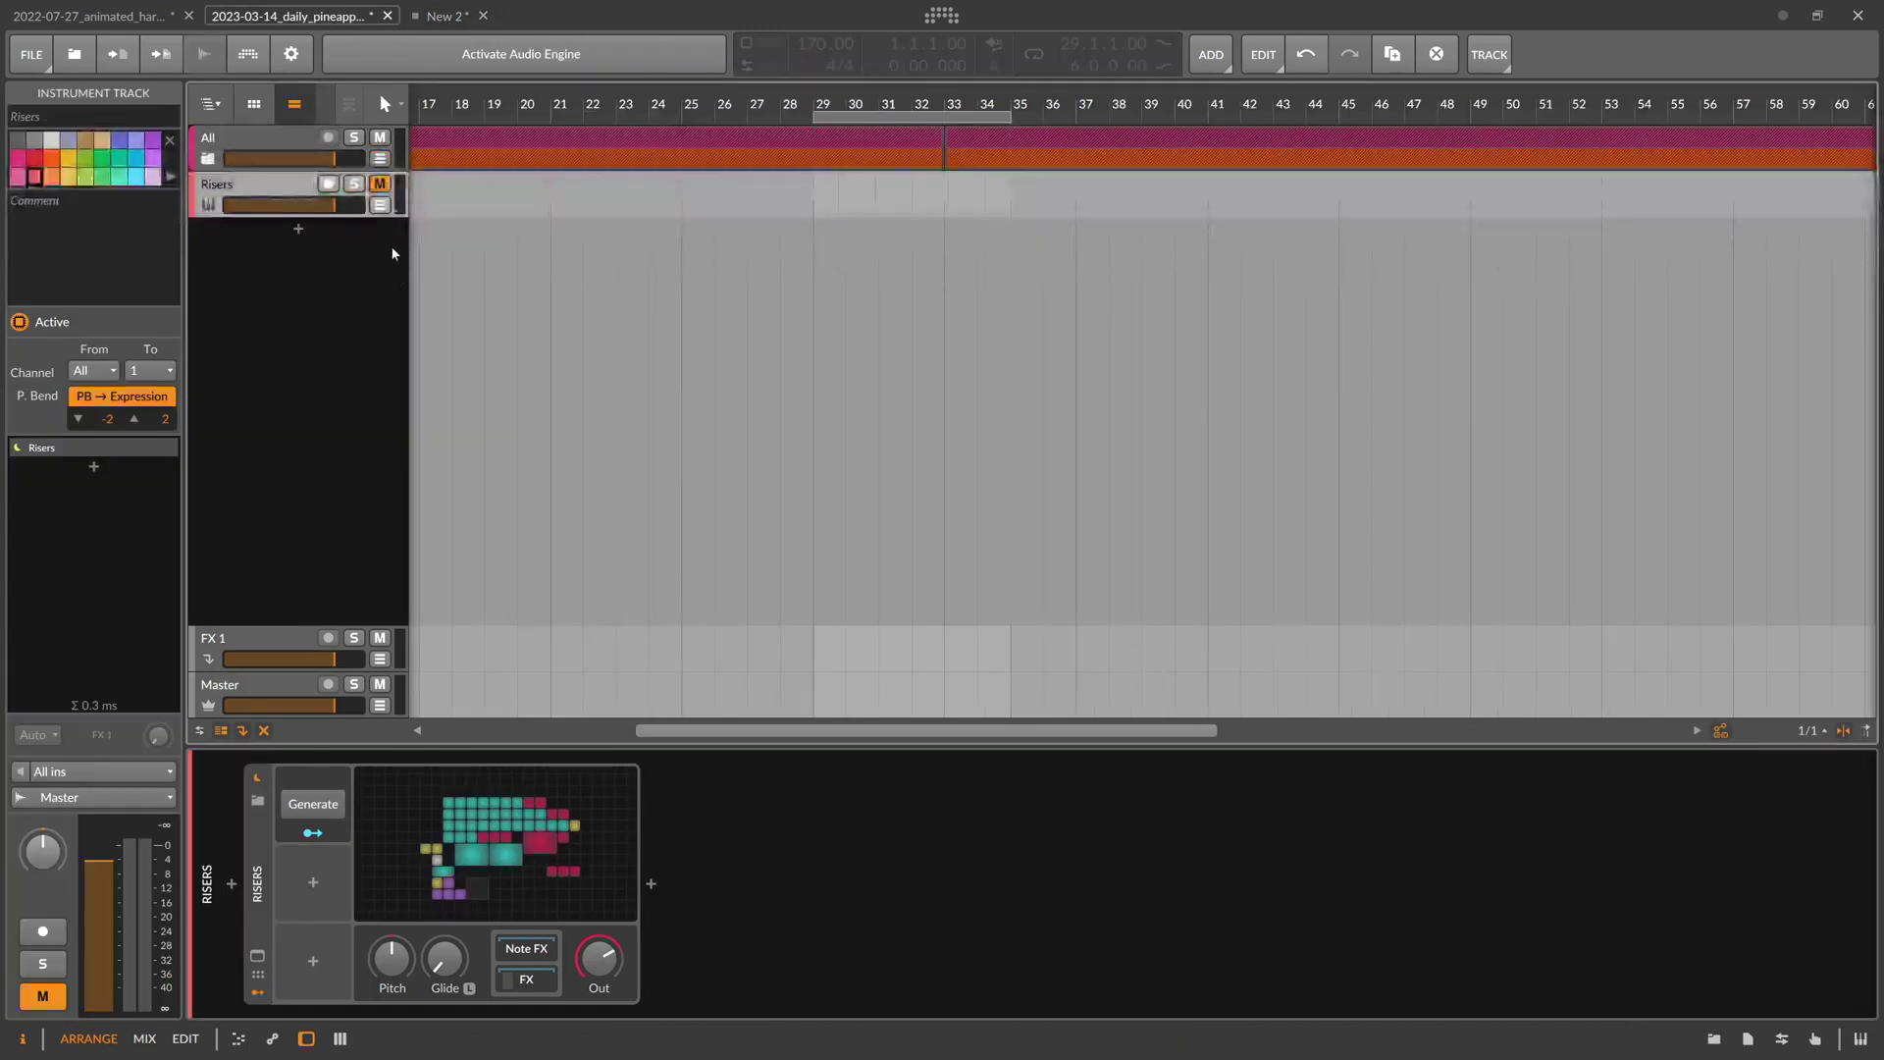
click(447, 59)
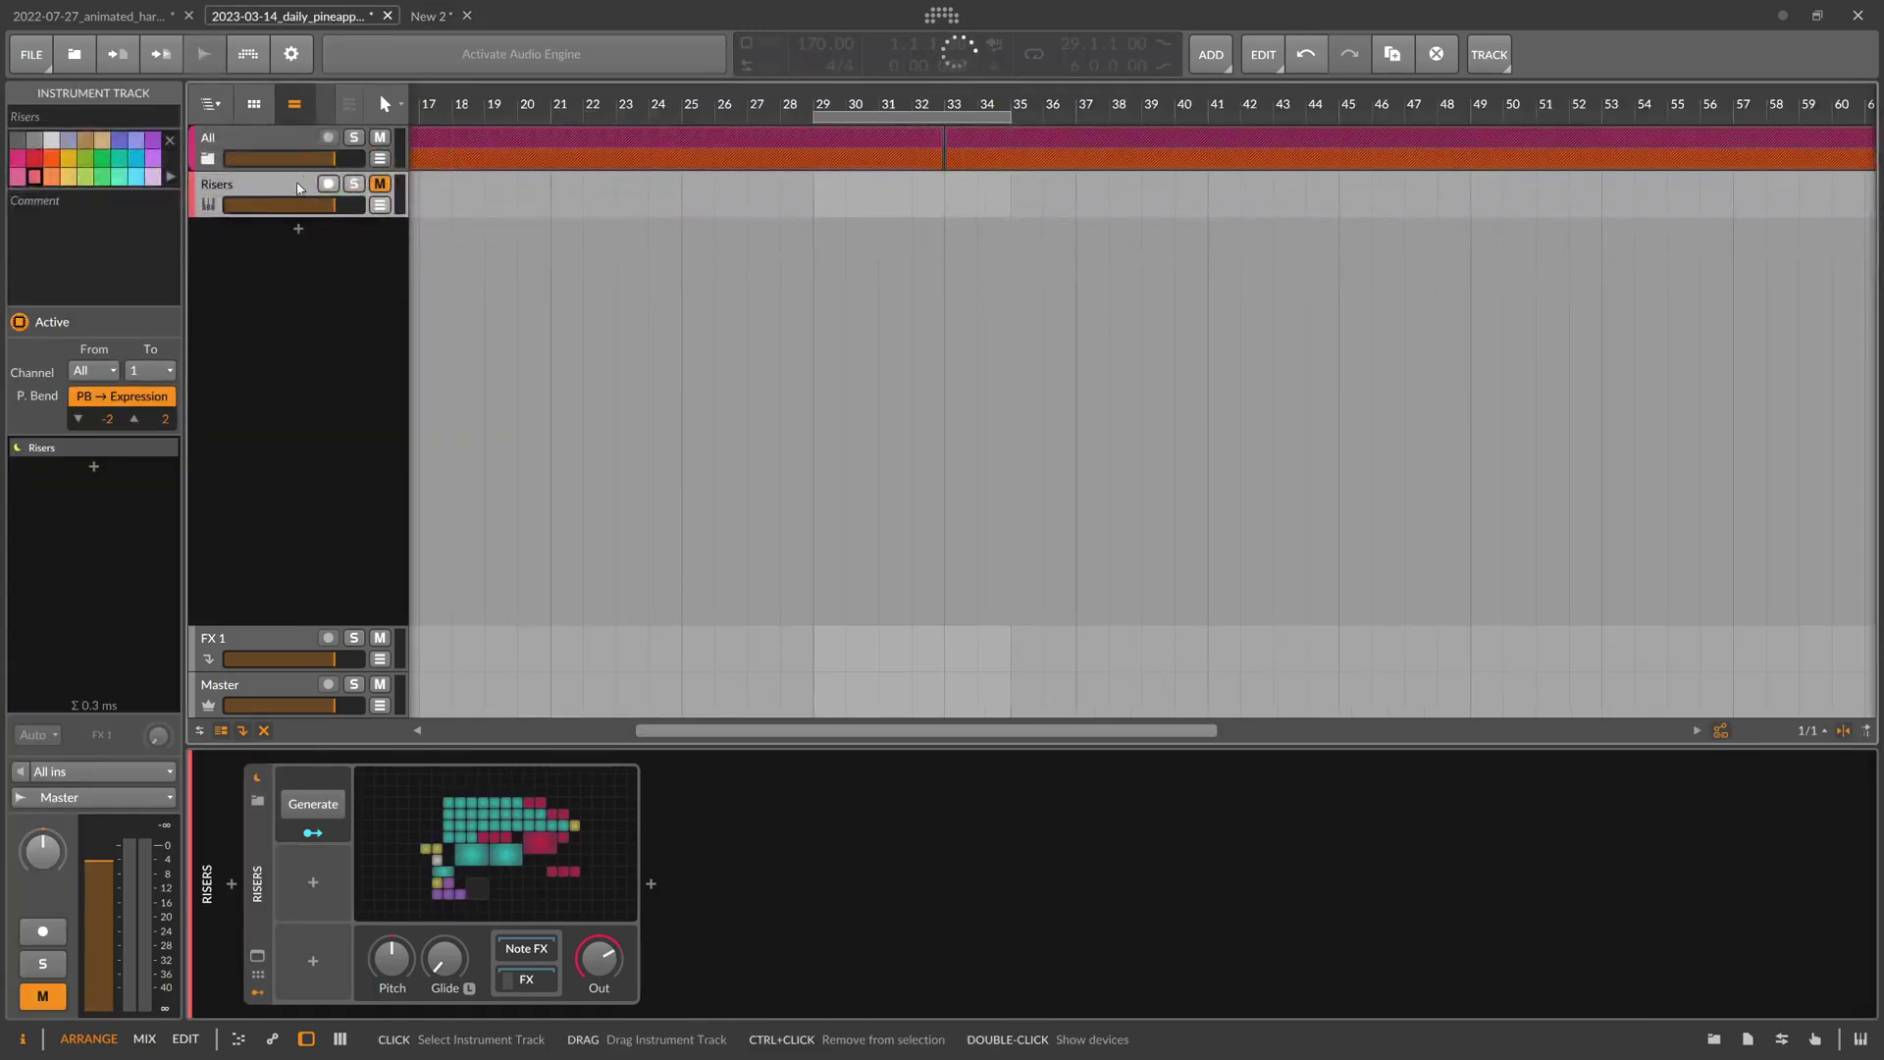
click(427, 17)
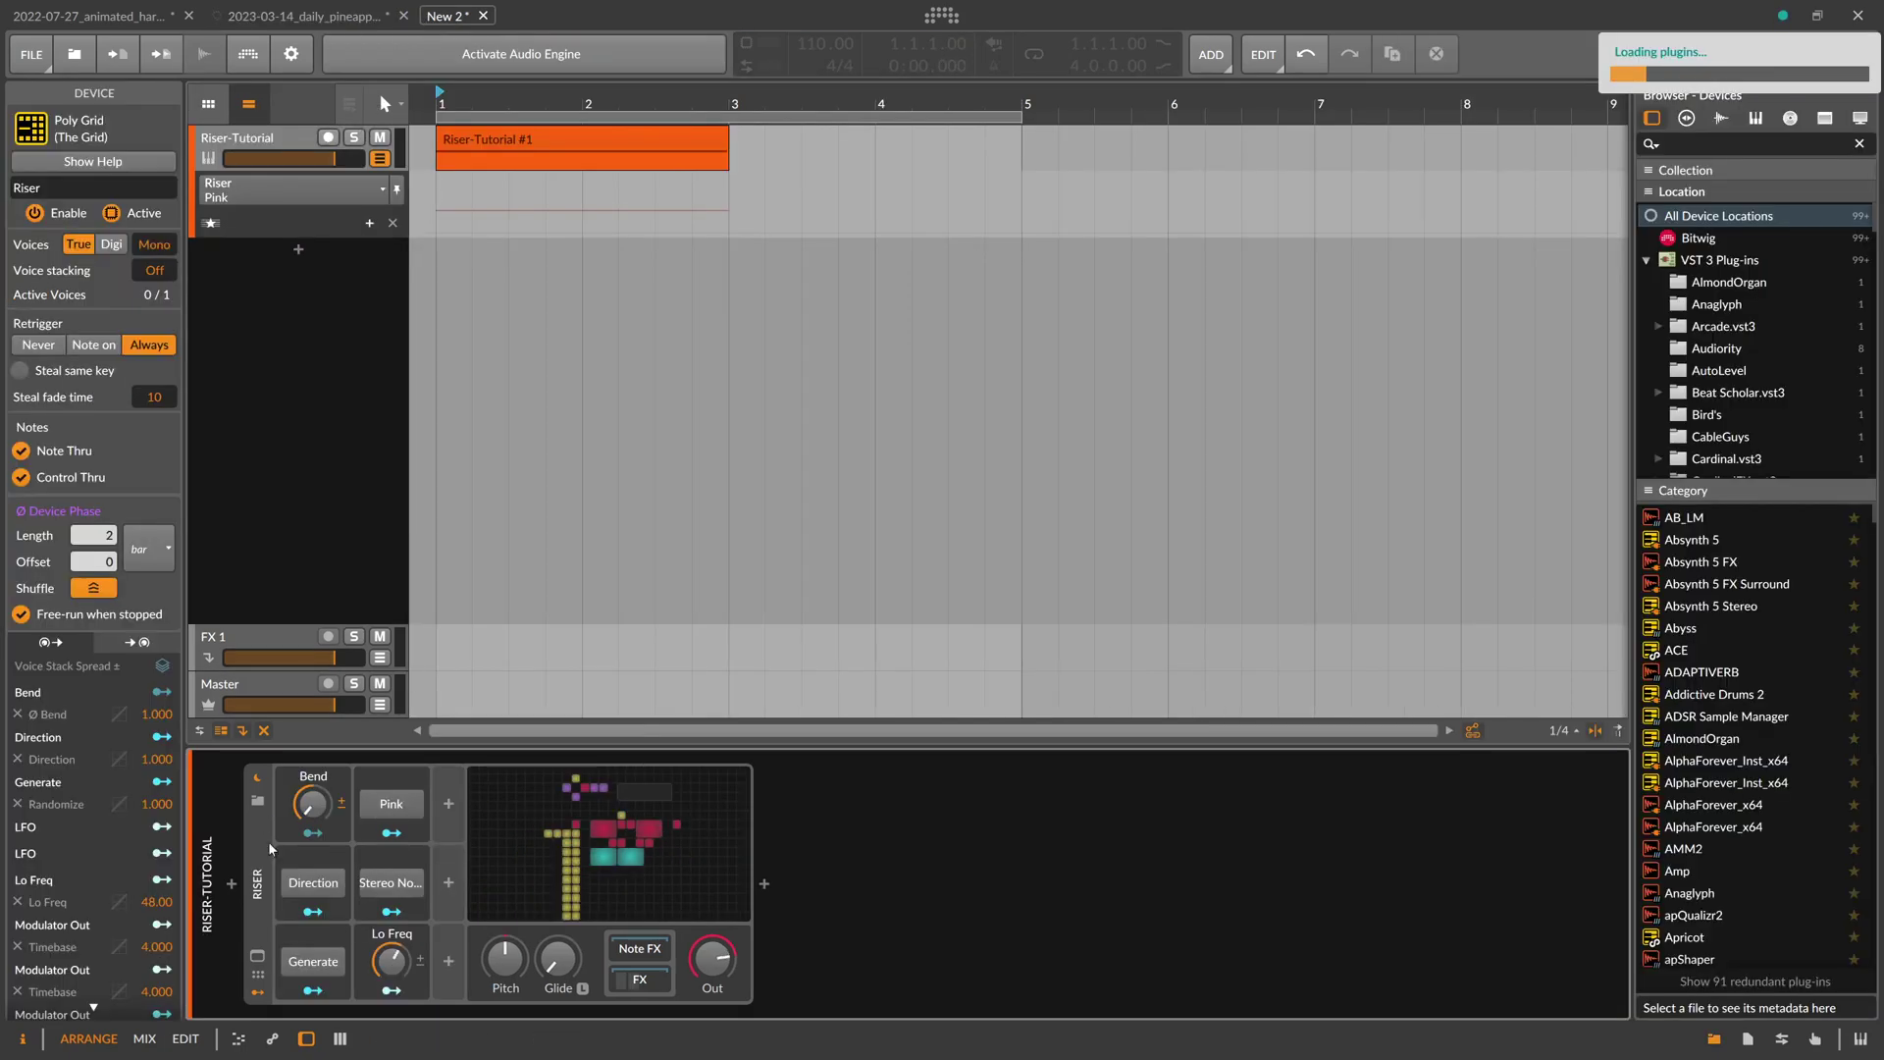
click(304, 15)
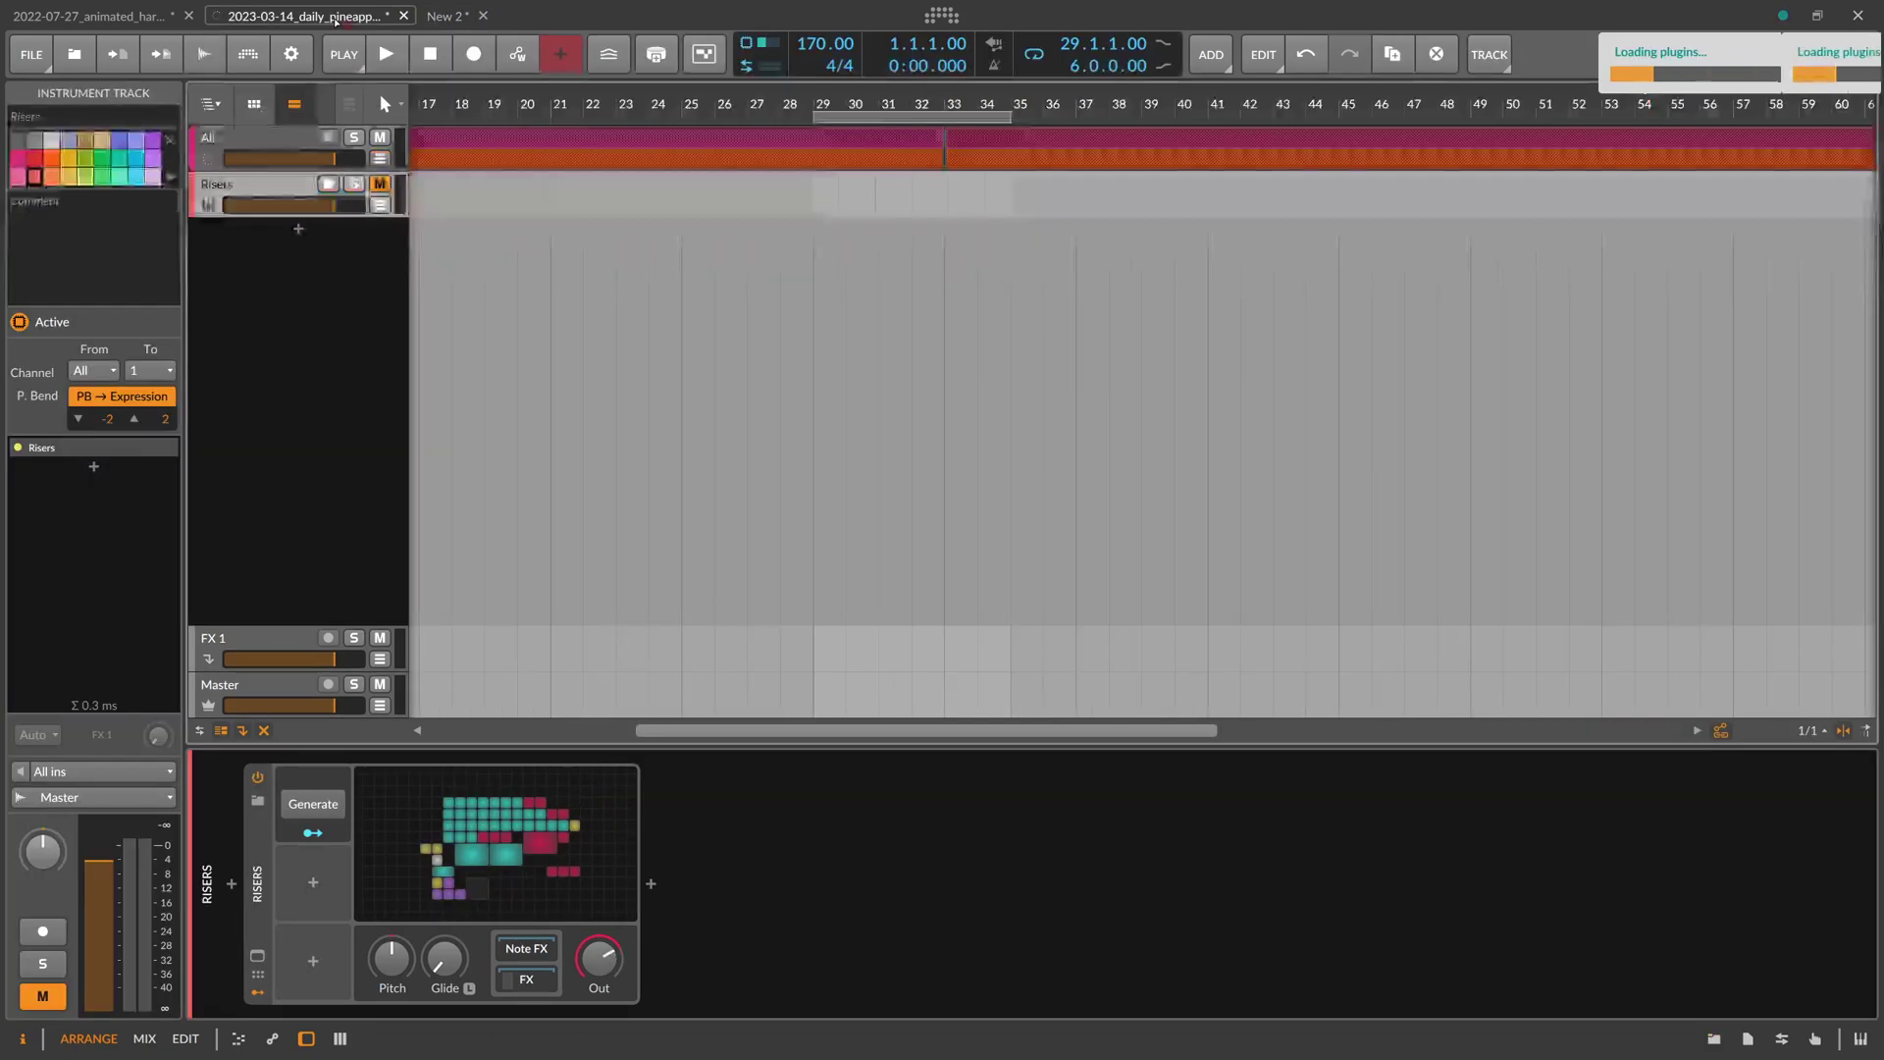
click(358, 353)
key(ctrl+v)
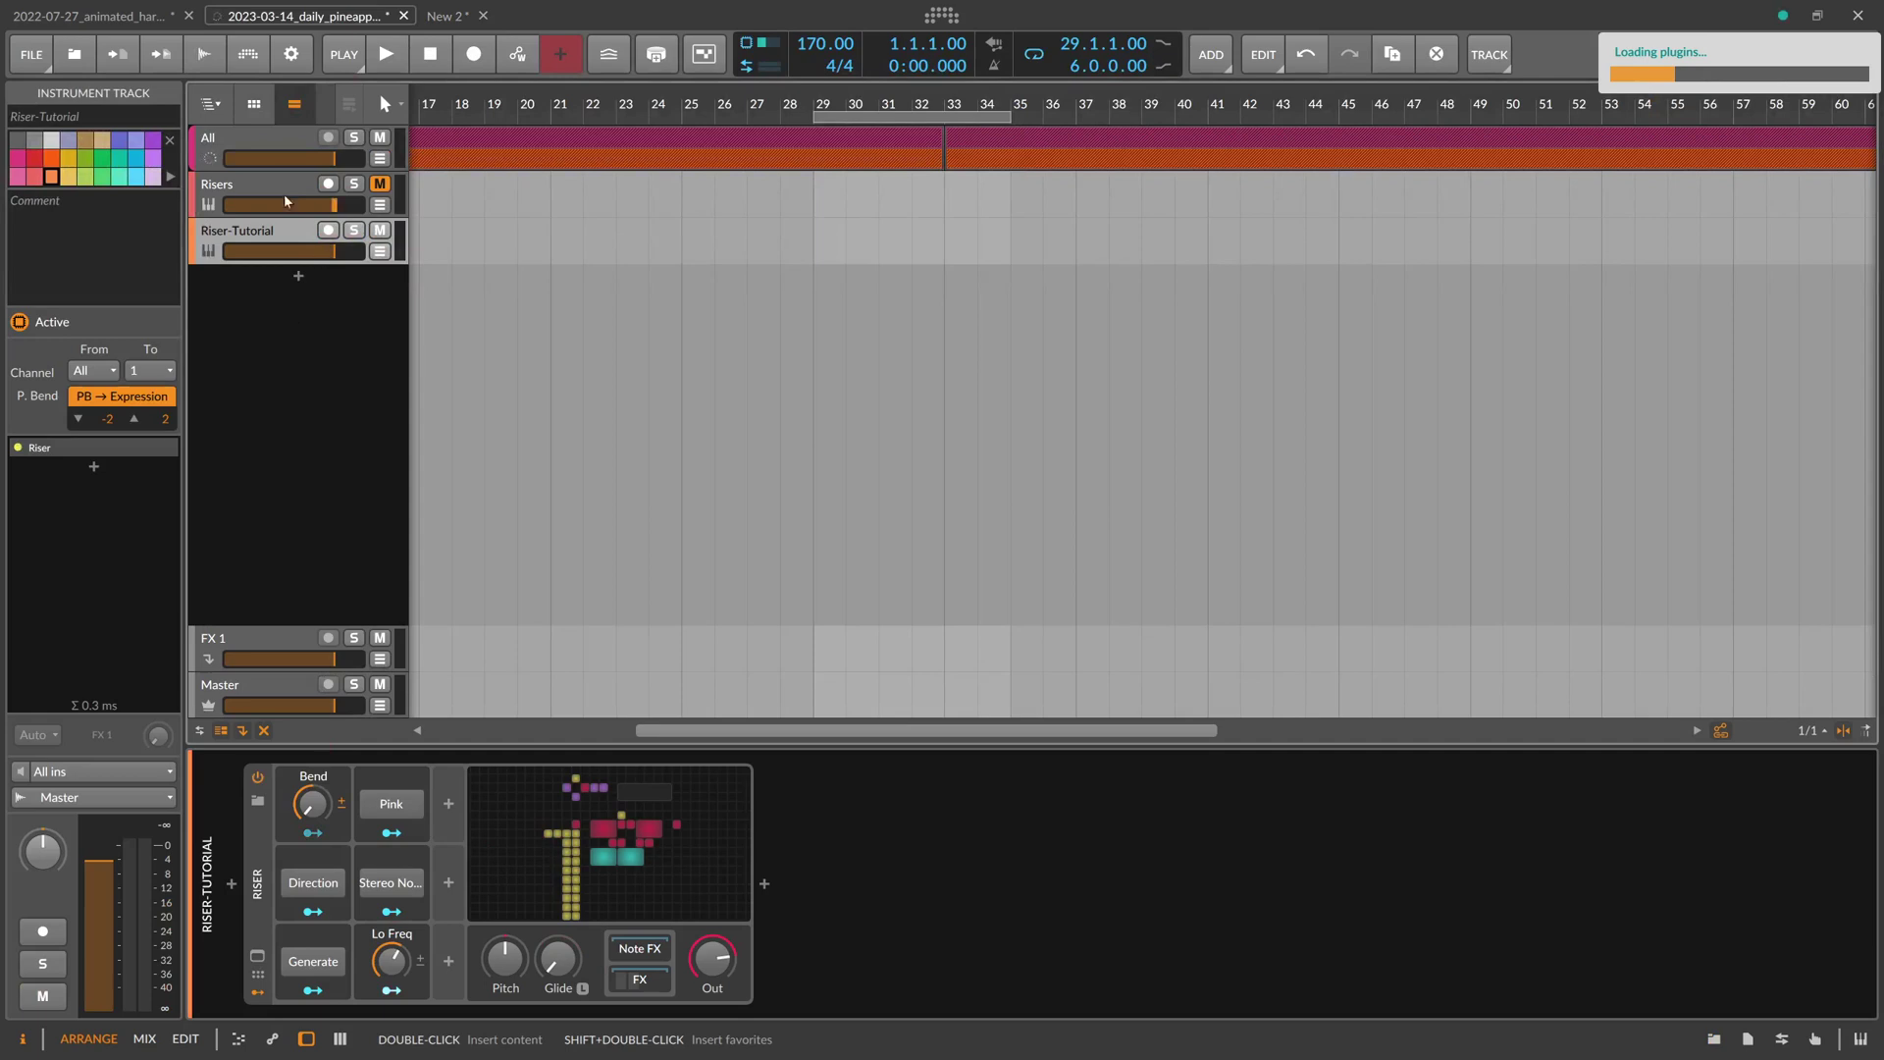
Compare the devices of the Risers and Riser-Tutorial tracks and play the song from bar 29
click(284, 200)
scroll(419, 266, down, 1)
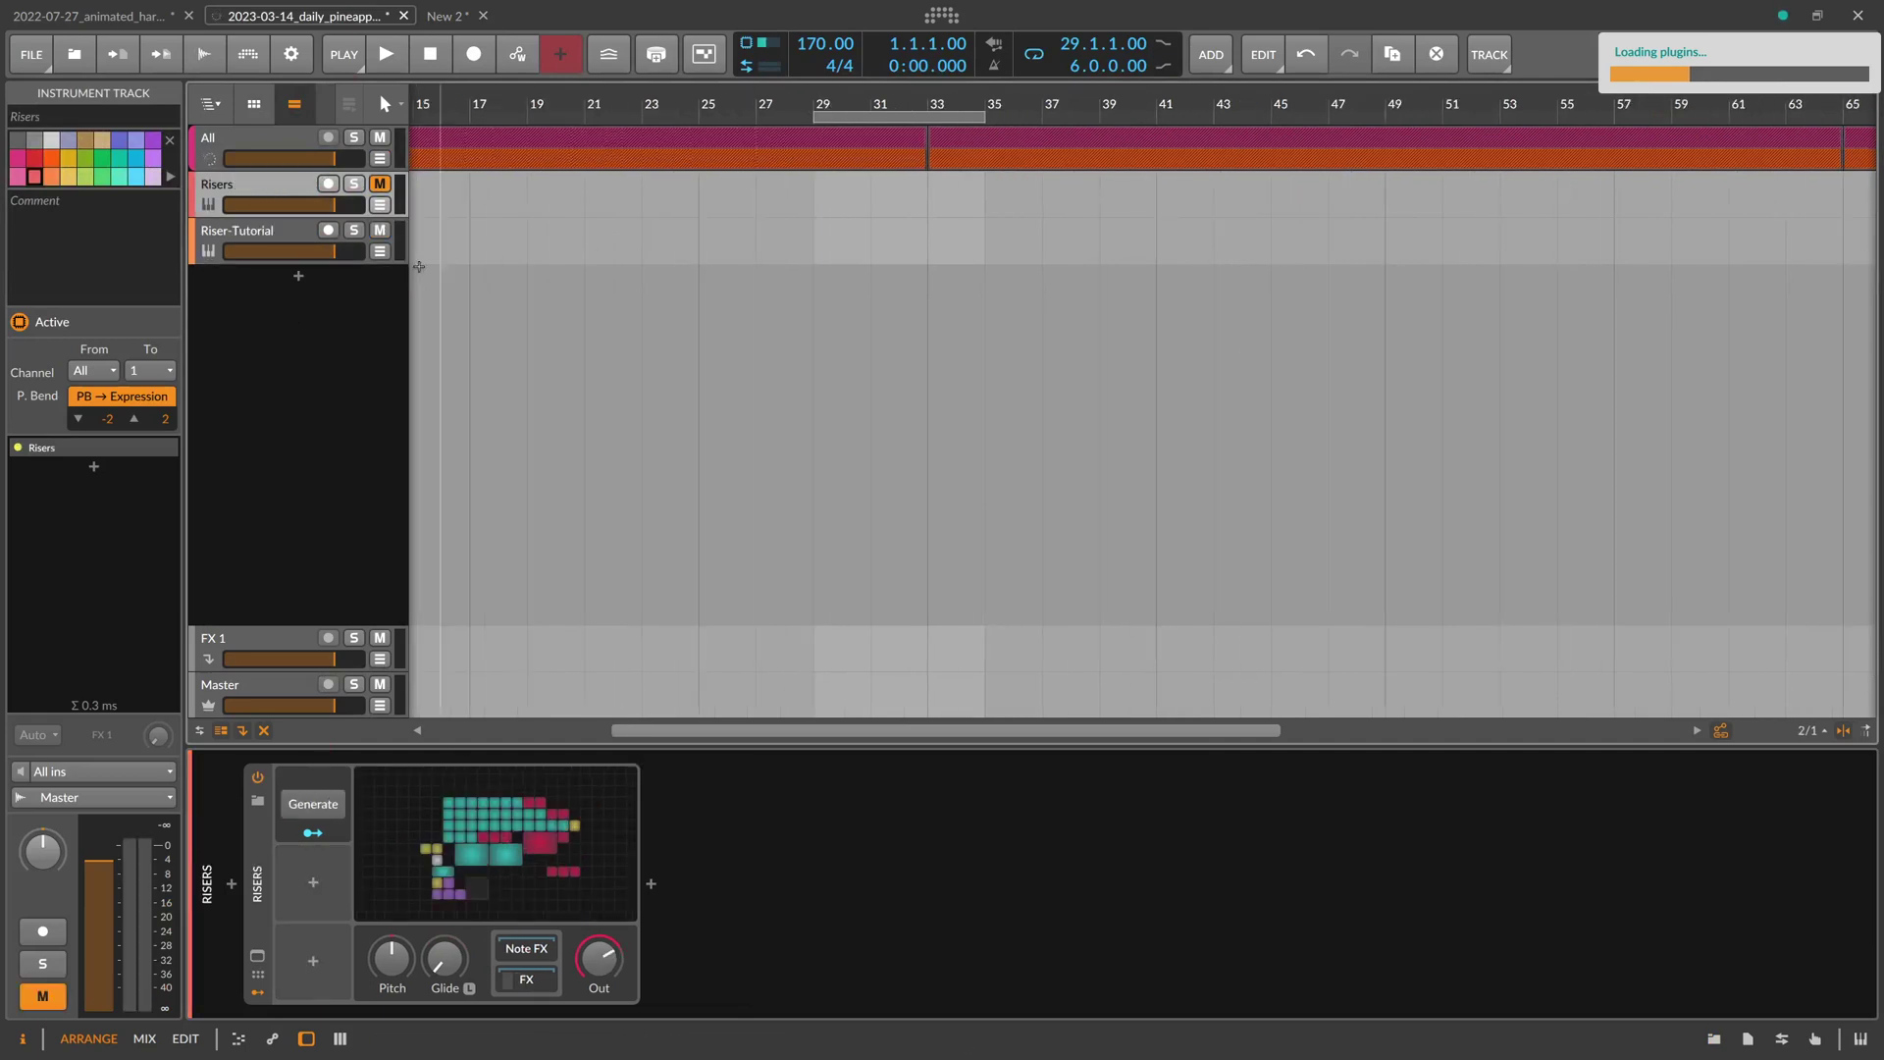
click(261, 245)
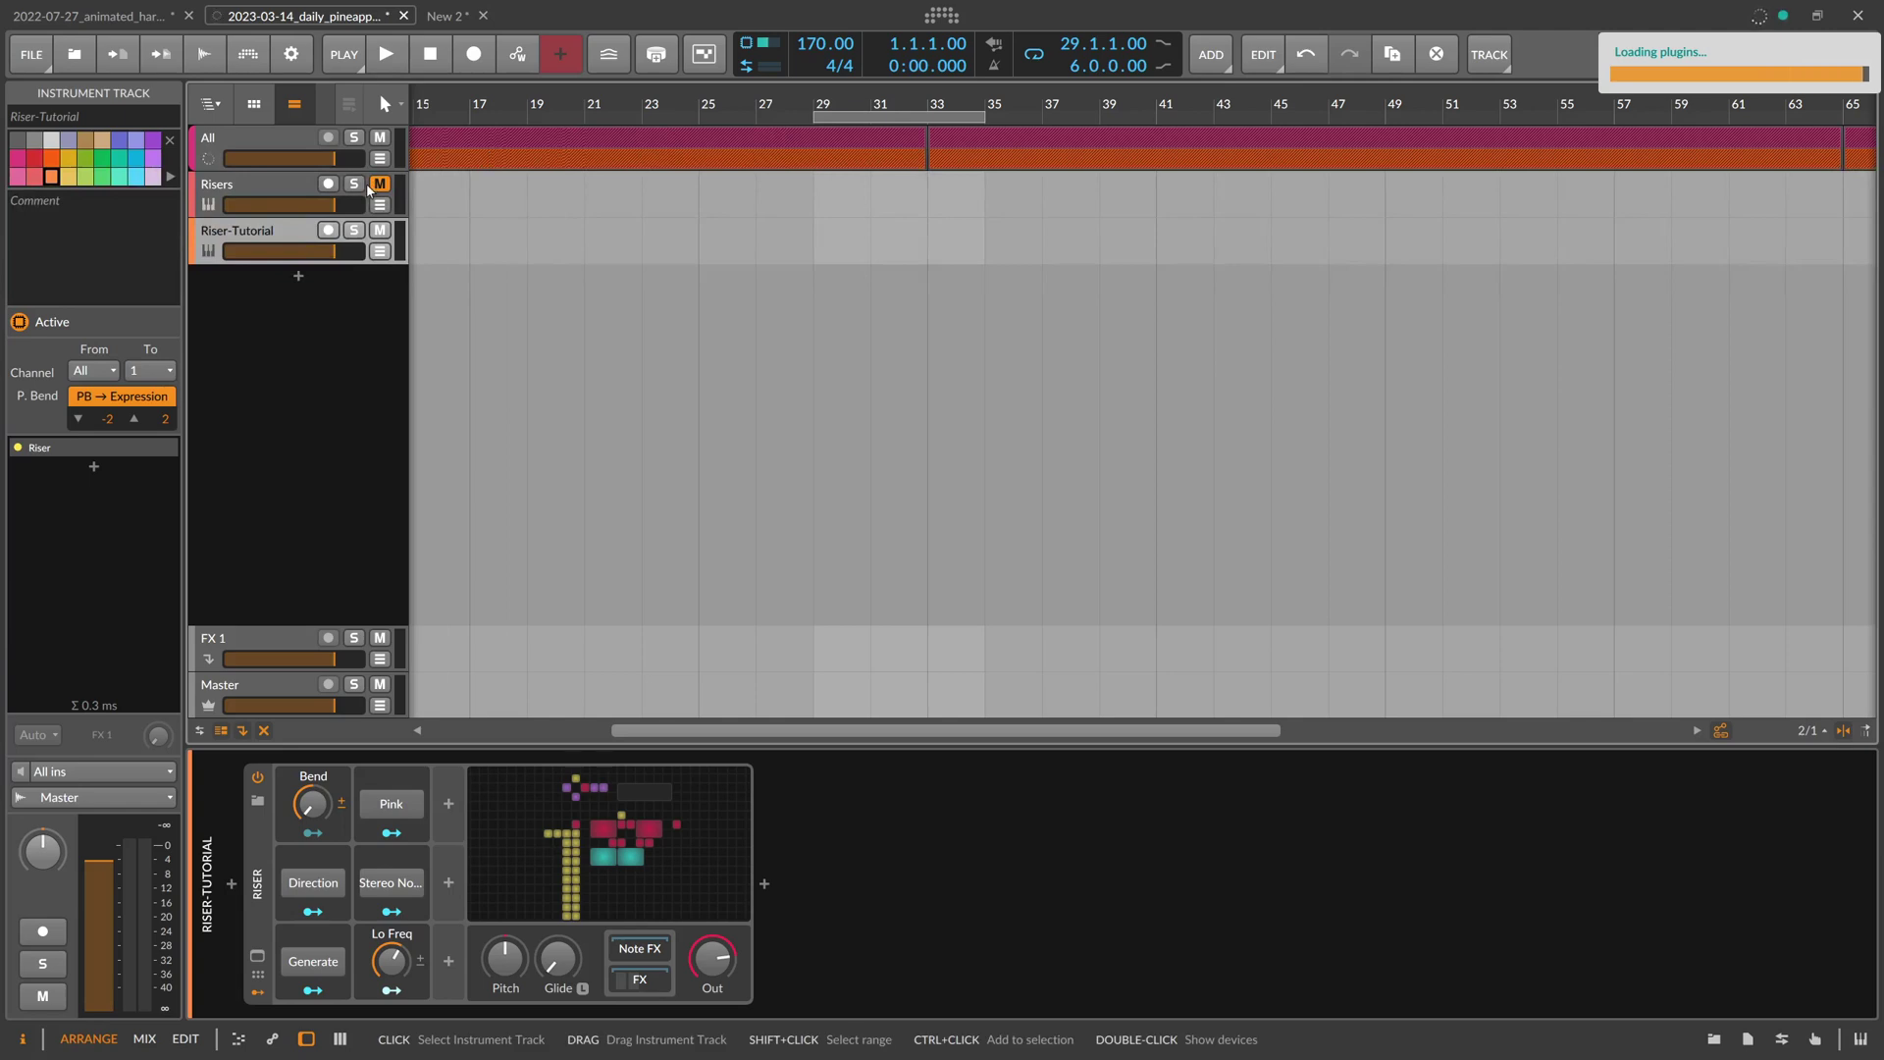
click(817, 112)
key(space)
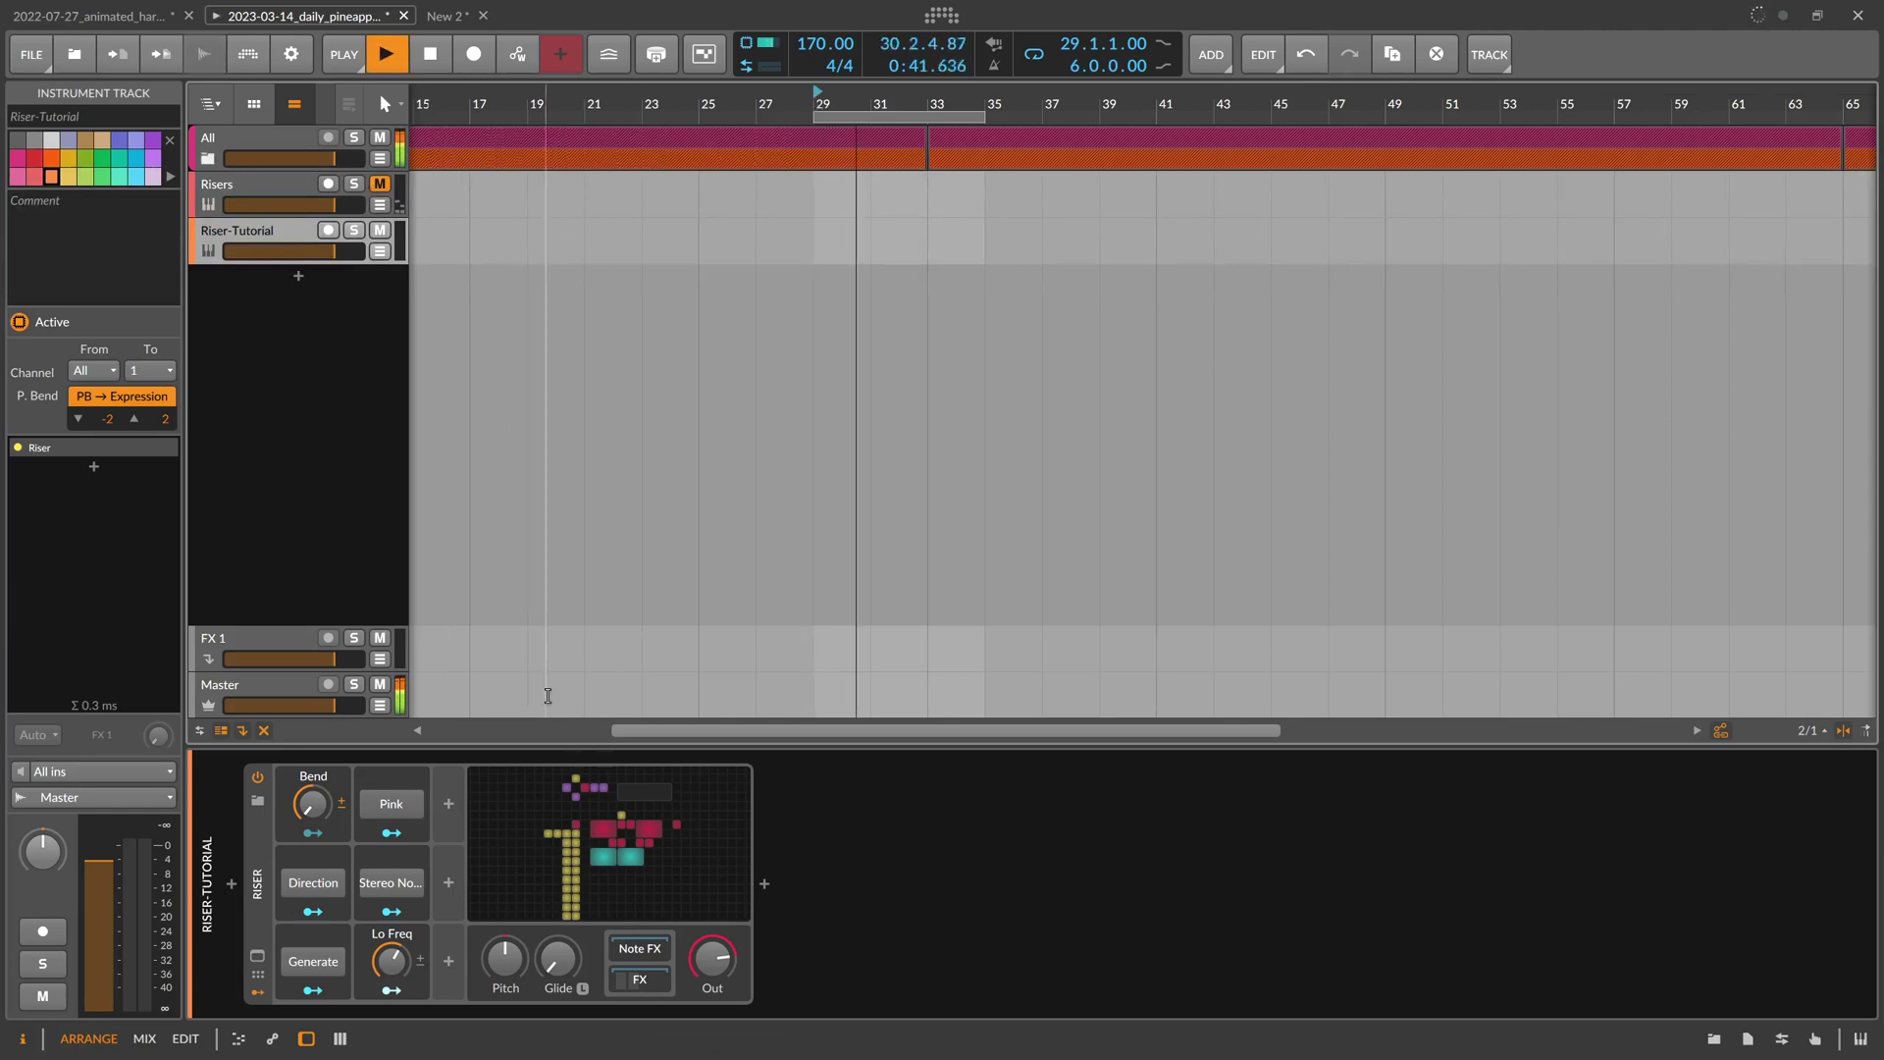
key(space)
Create a four-bar clip at bar 29 on the Riser-Tutorial track and fill it with one sustained C4 note
double_click(829, 232)
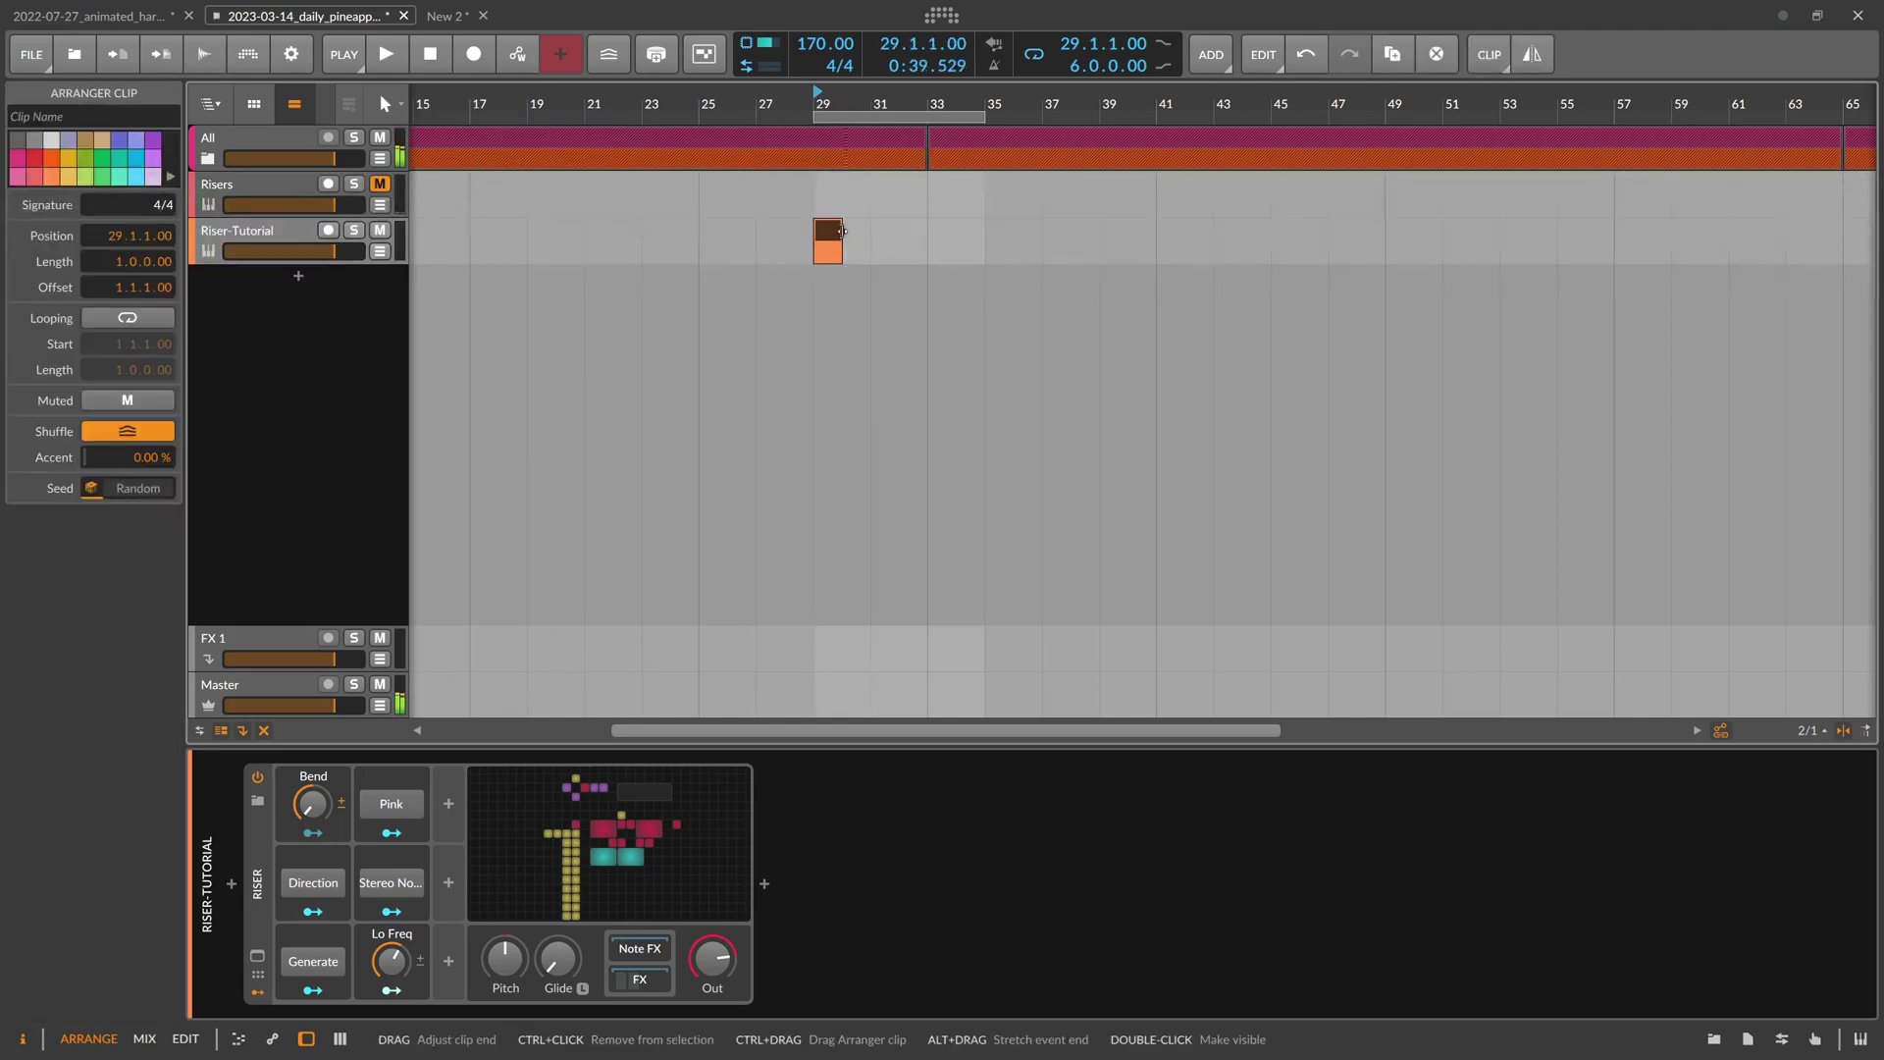
drag(842, 232, 927, 232)
double_click(883, 240)
double_click(407, 768)
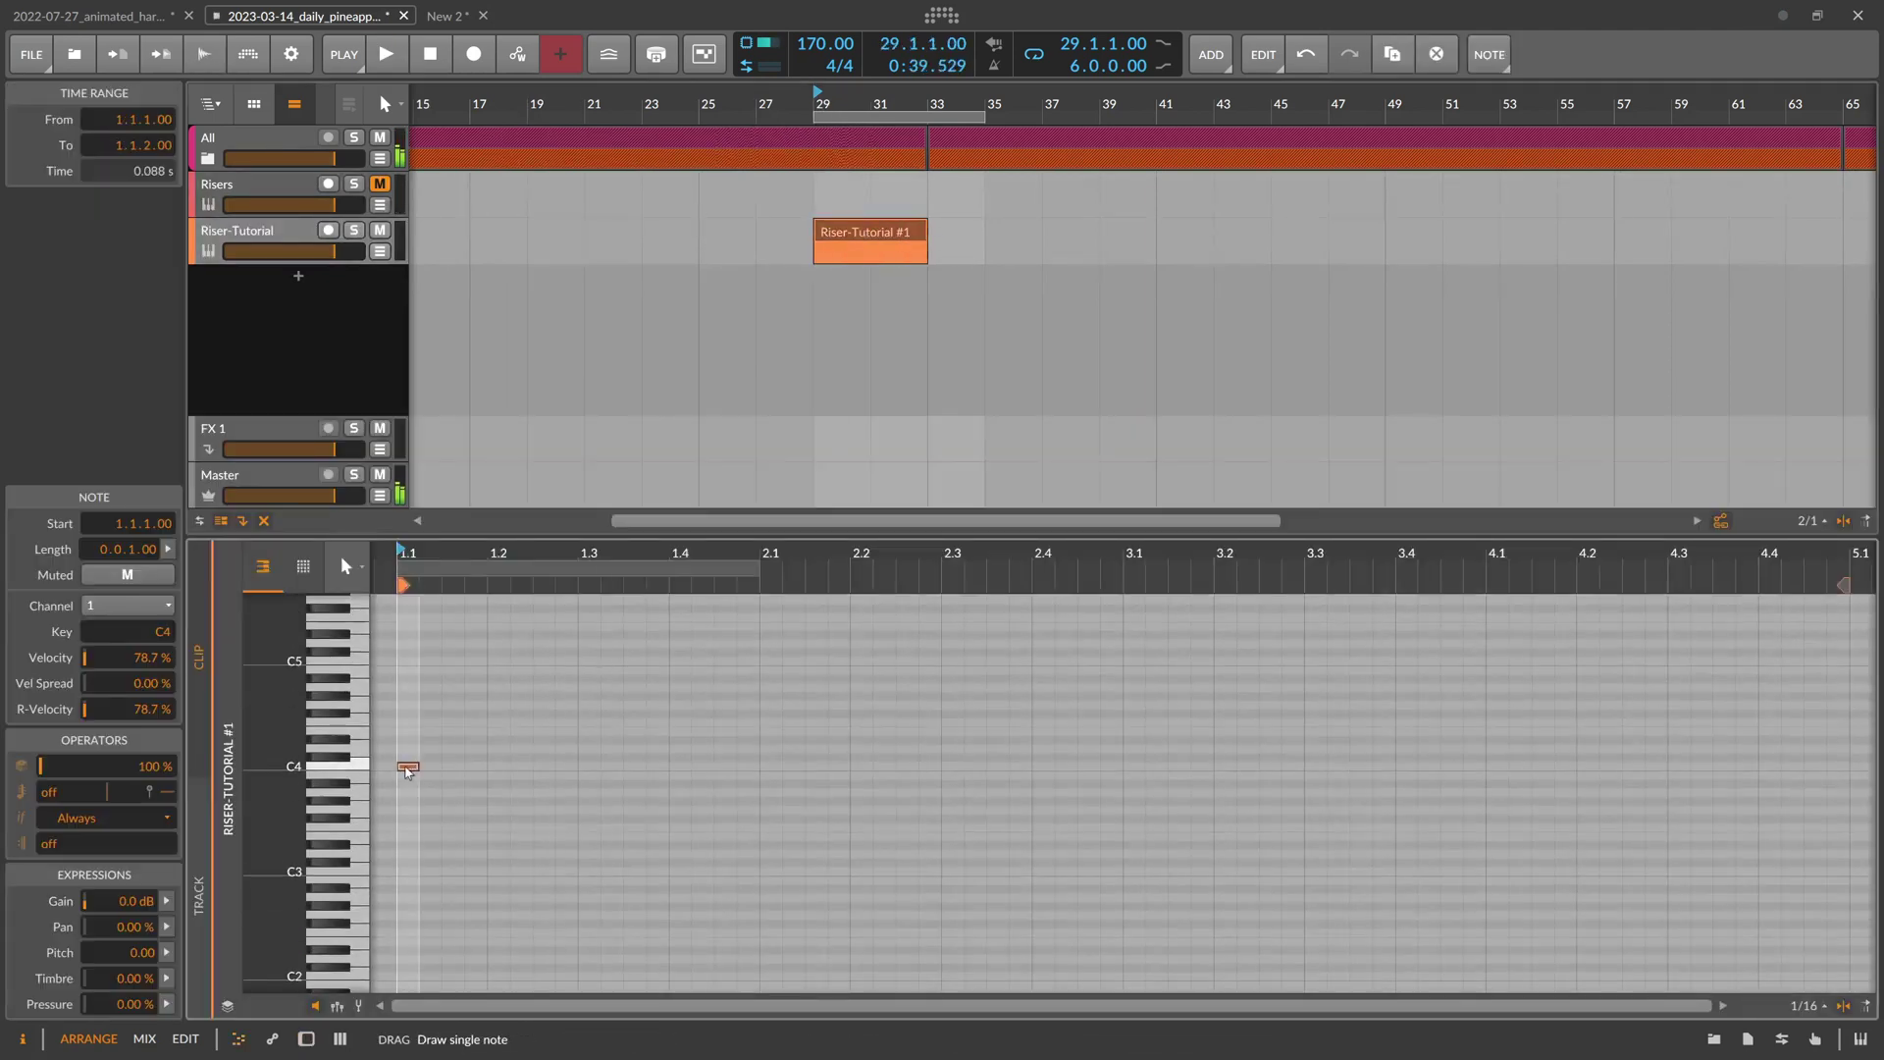
drag(419, 767, 1621, 767)
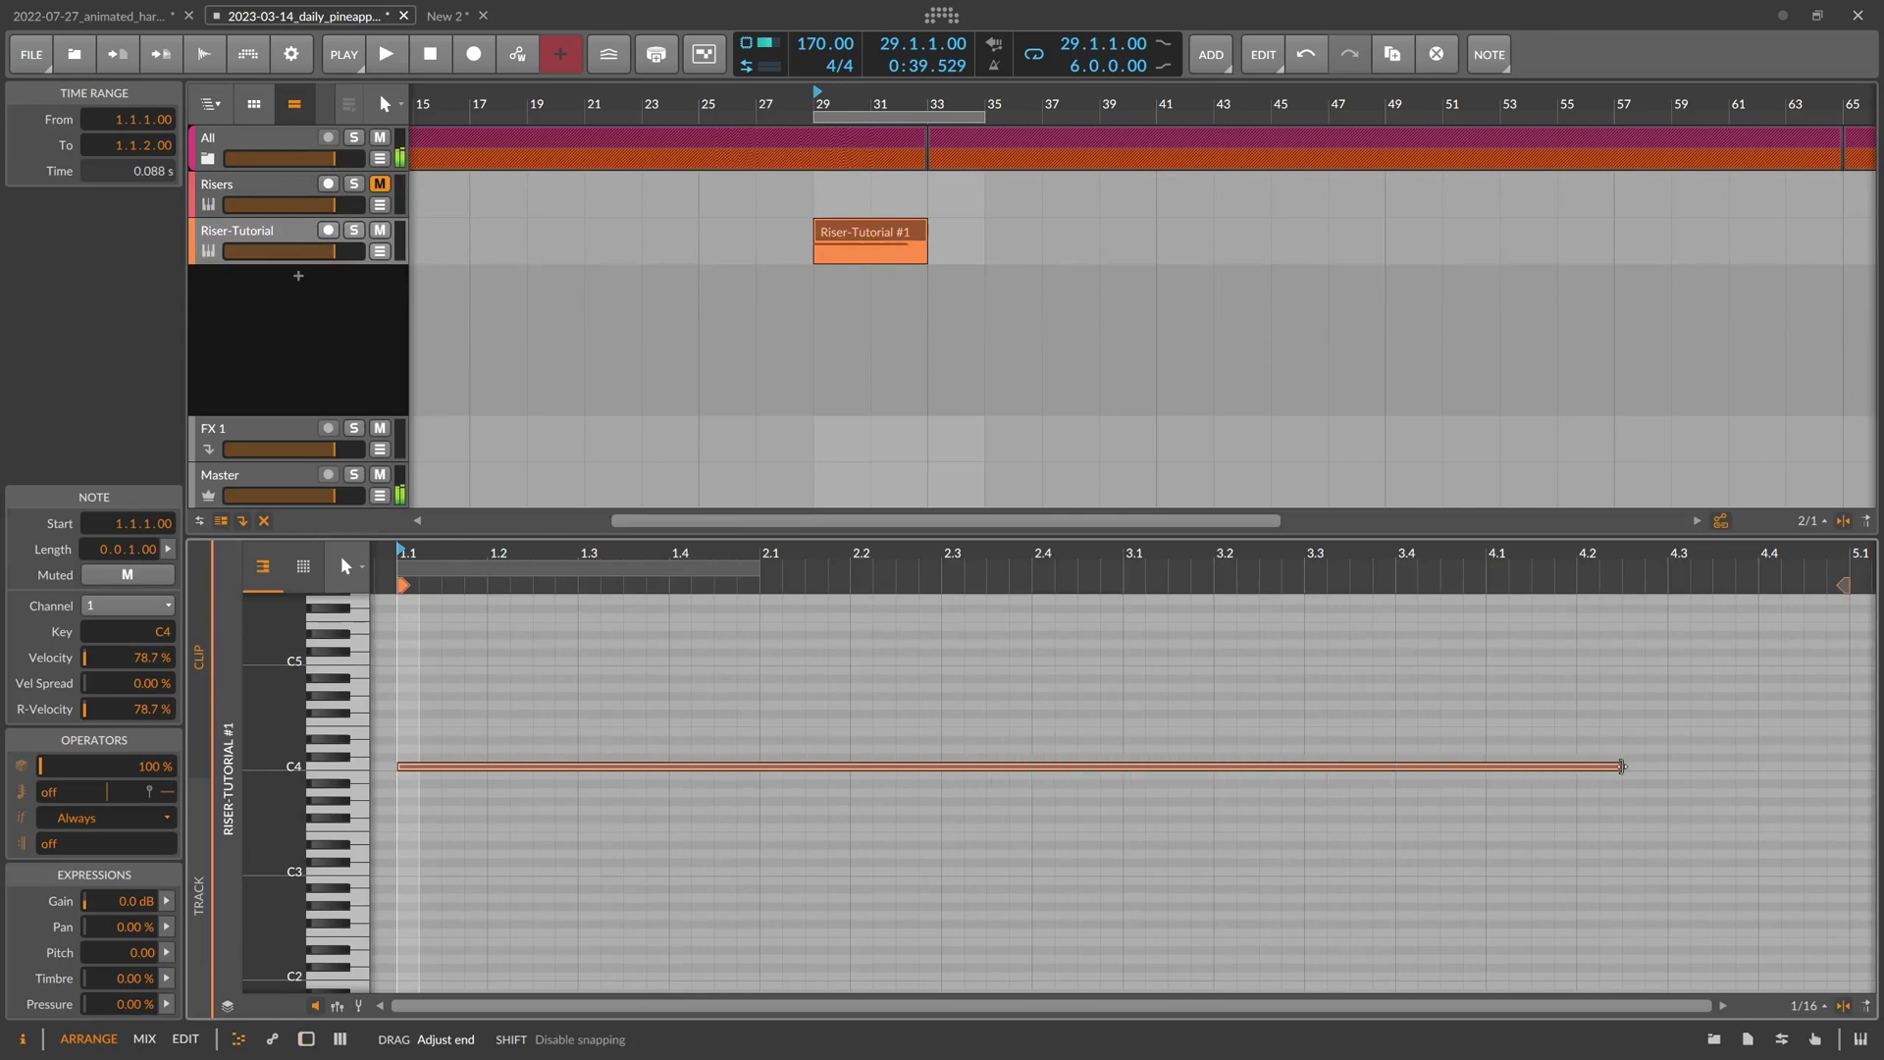
drag(1840, 775, 1842, 775)
Play the new riser clip in the song and show the Riser-Tutorial track's devices
key(space)
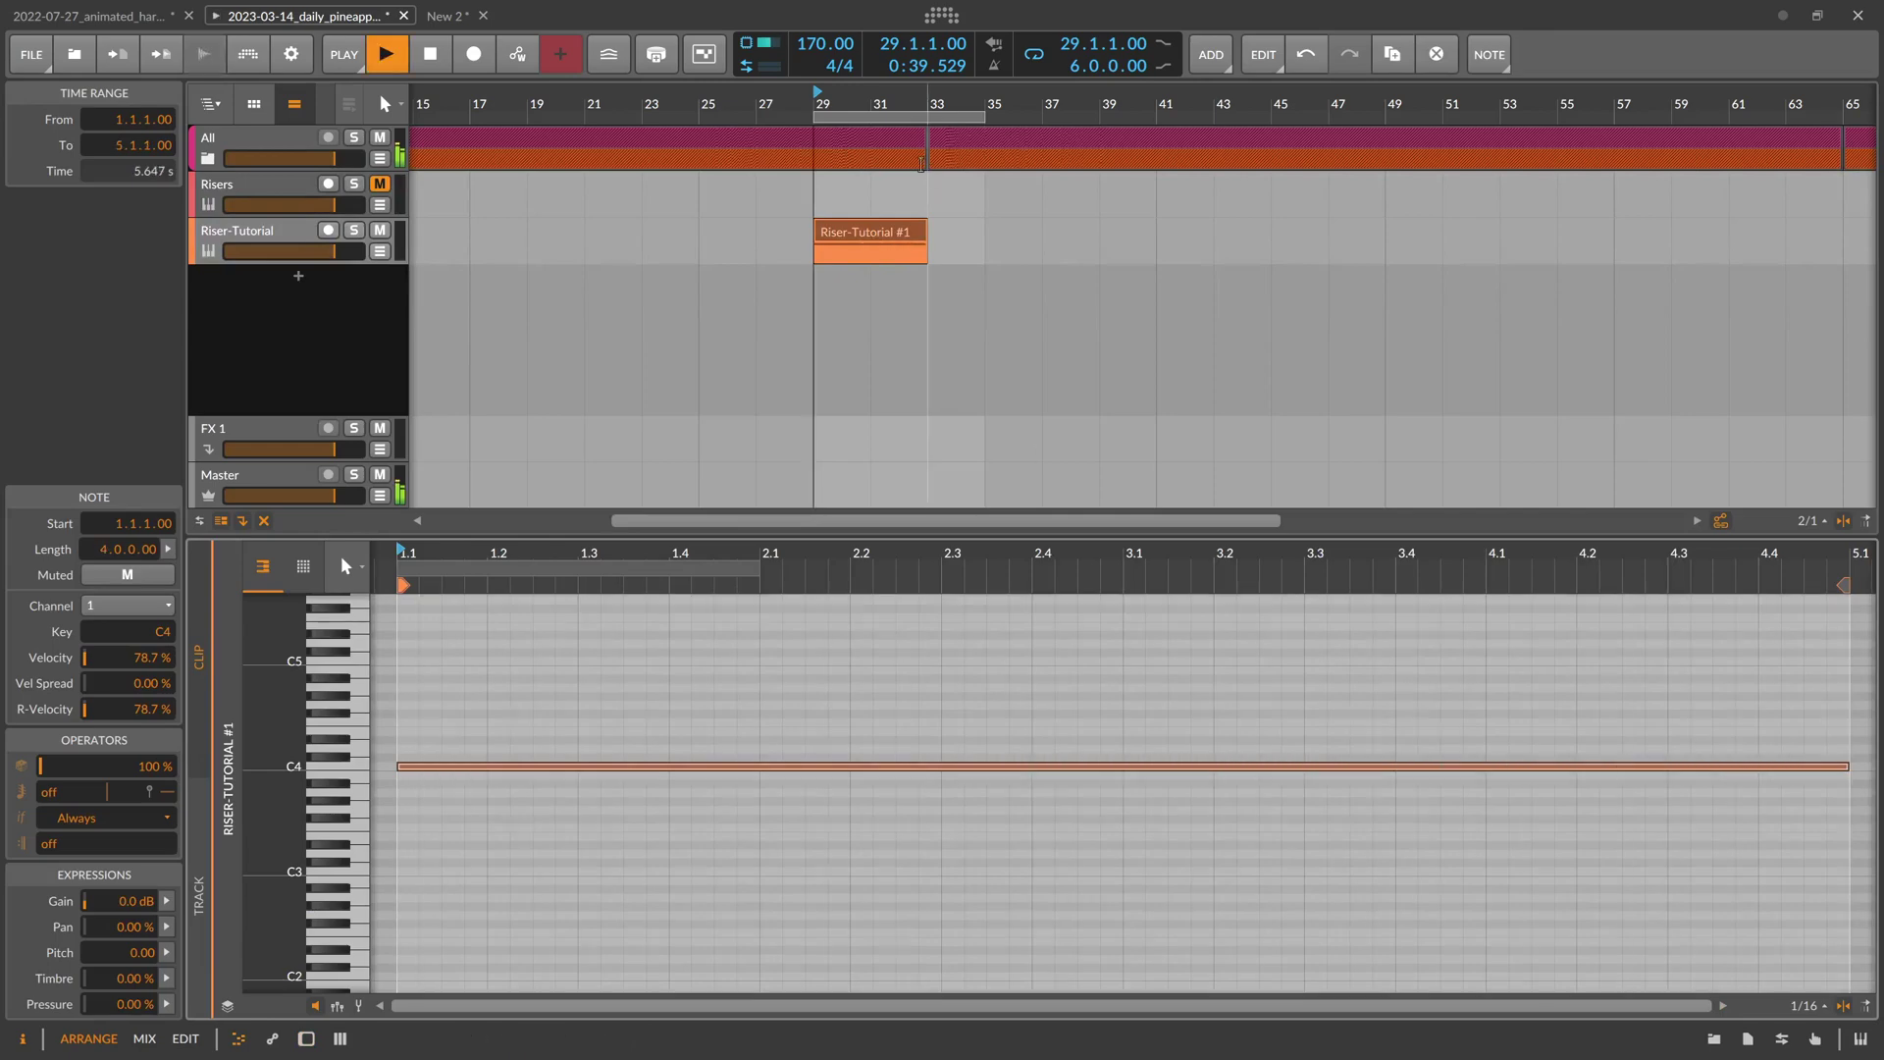
scroll(839, 130, down, 2)
double_click(285, 236)
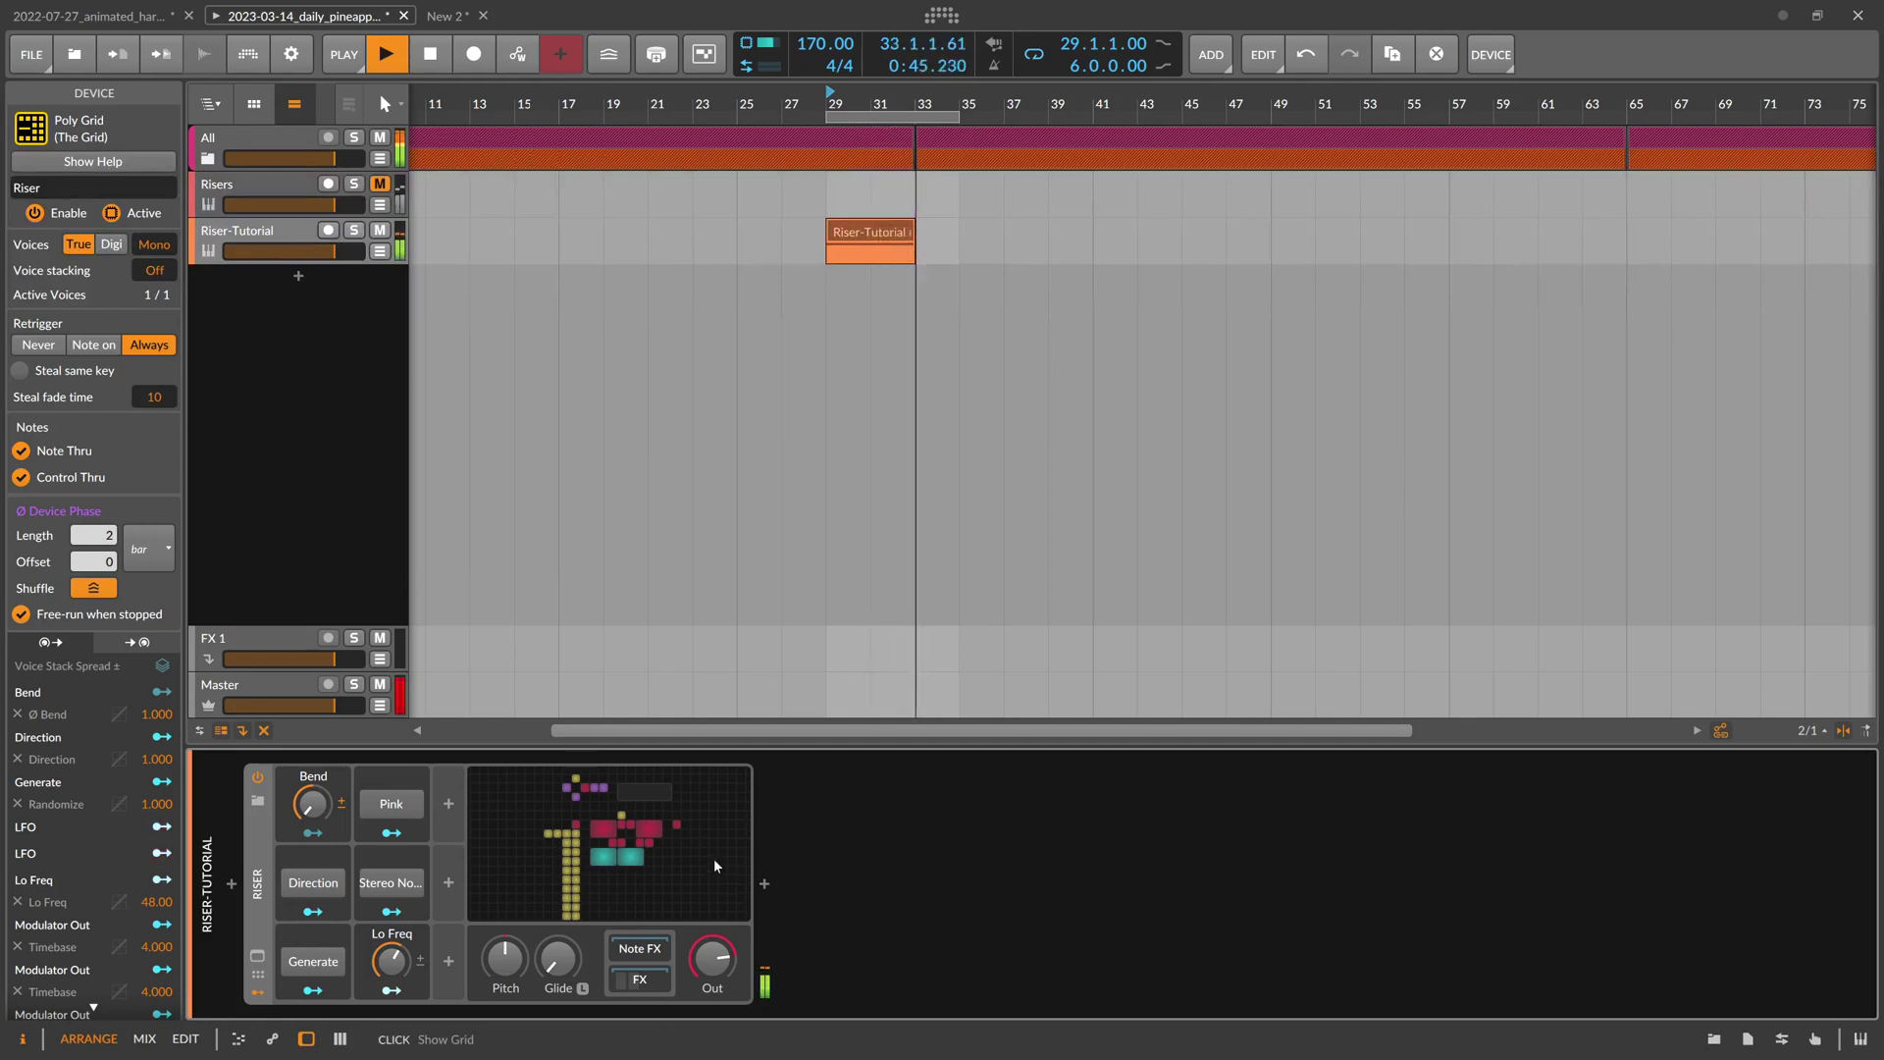
key(space)
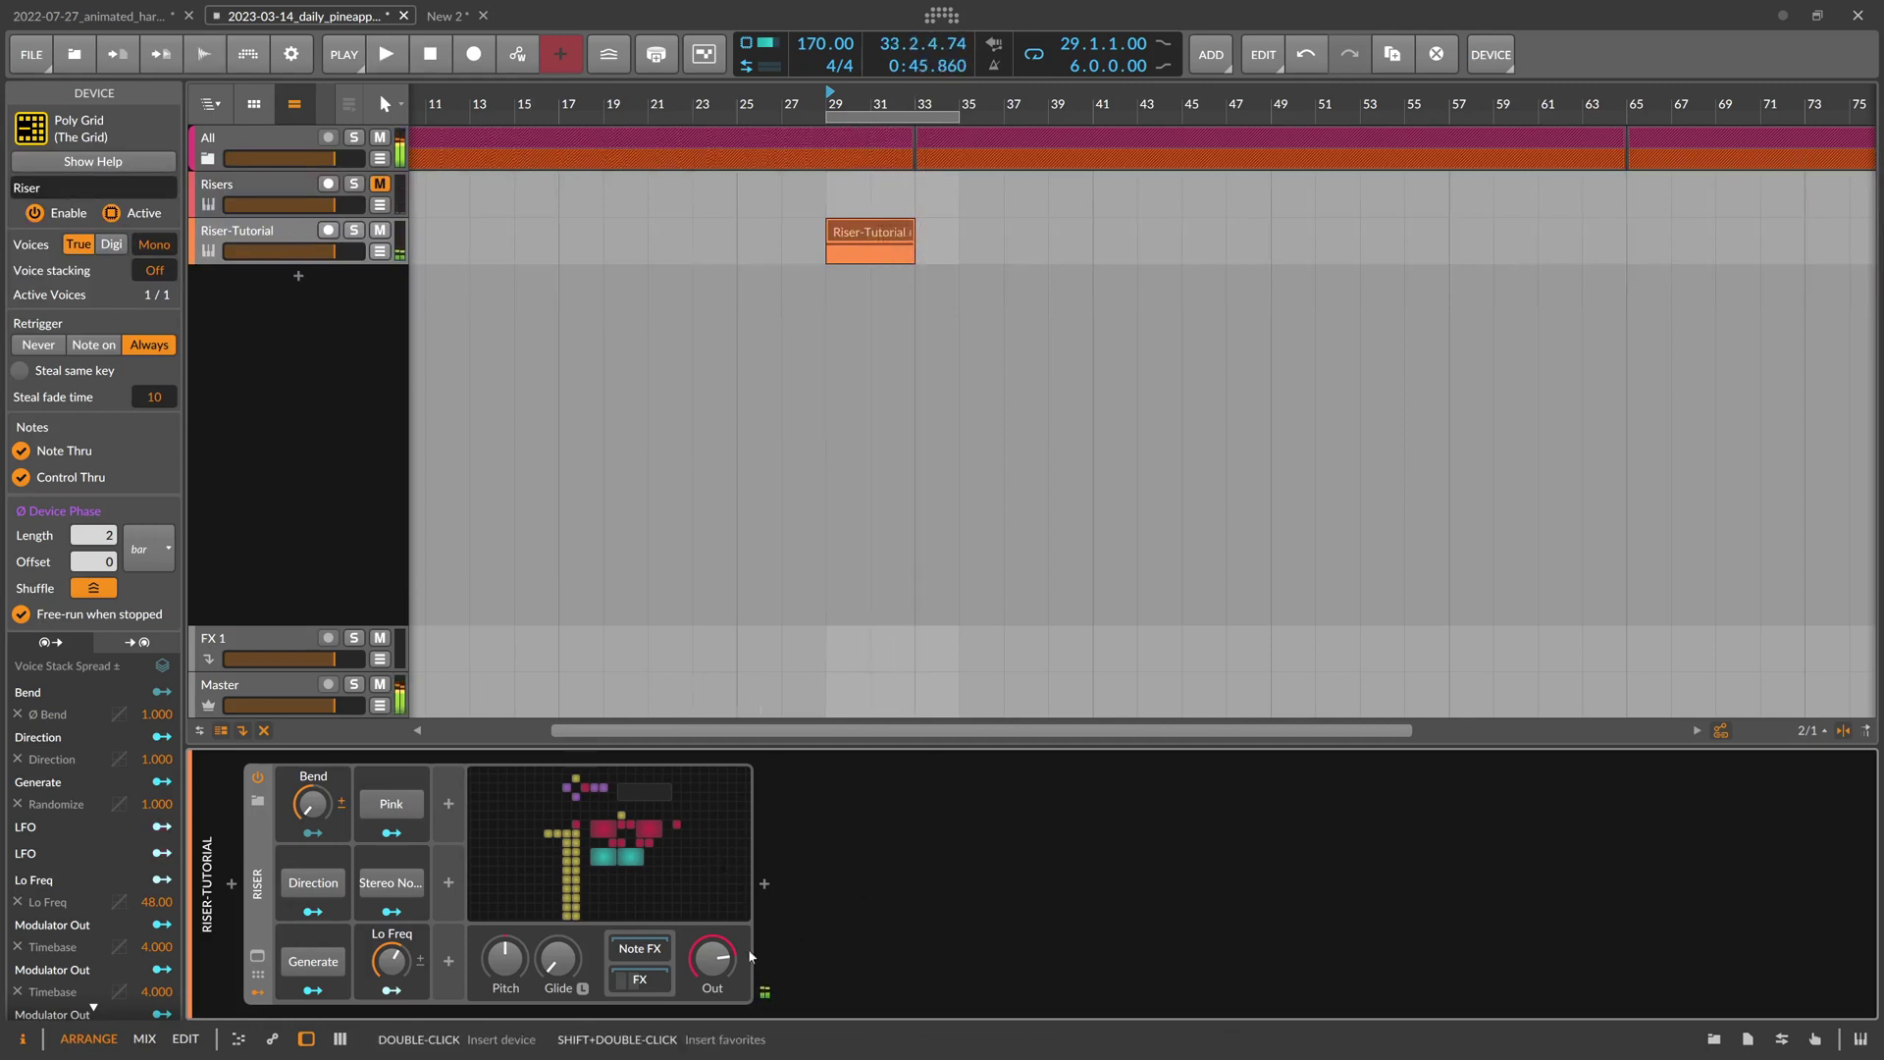
Add a Peak Limiter after the Reverb in Riser's FX chain and audition it from bar 31
click(640, 979)
click(1512, 885)
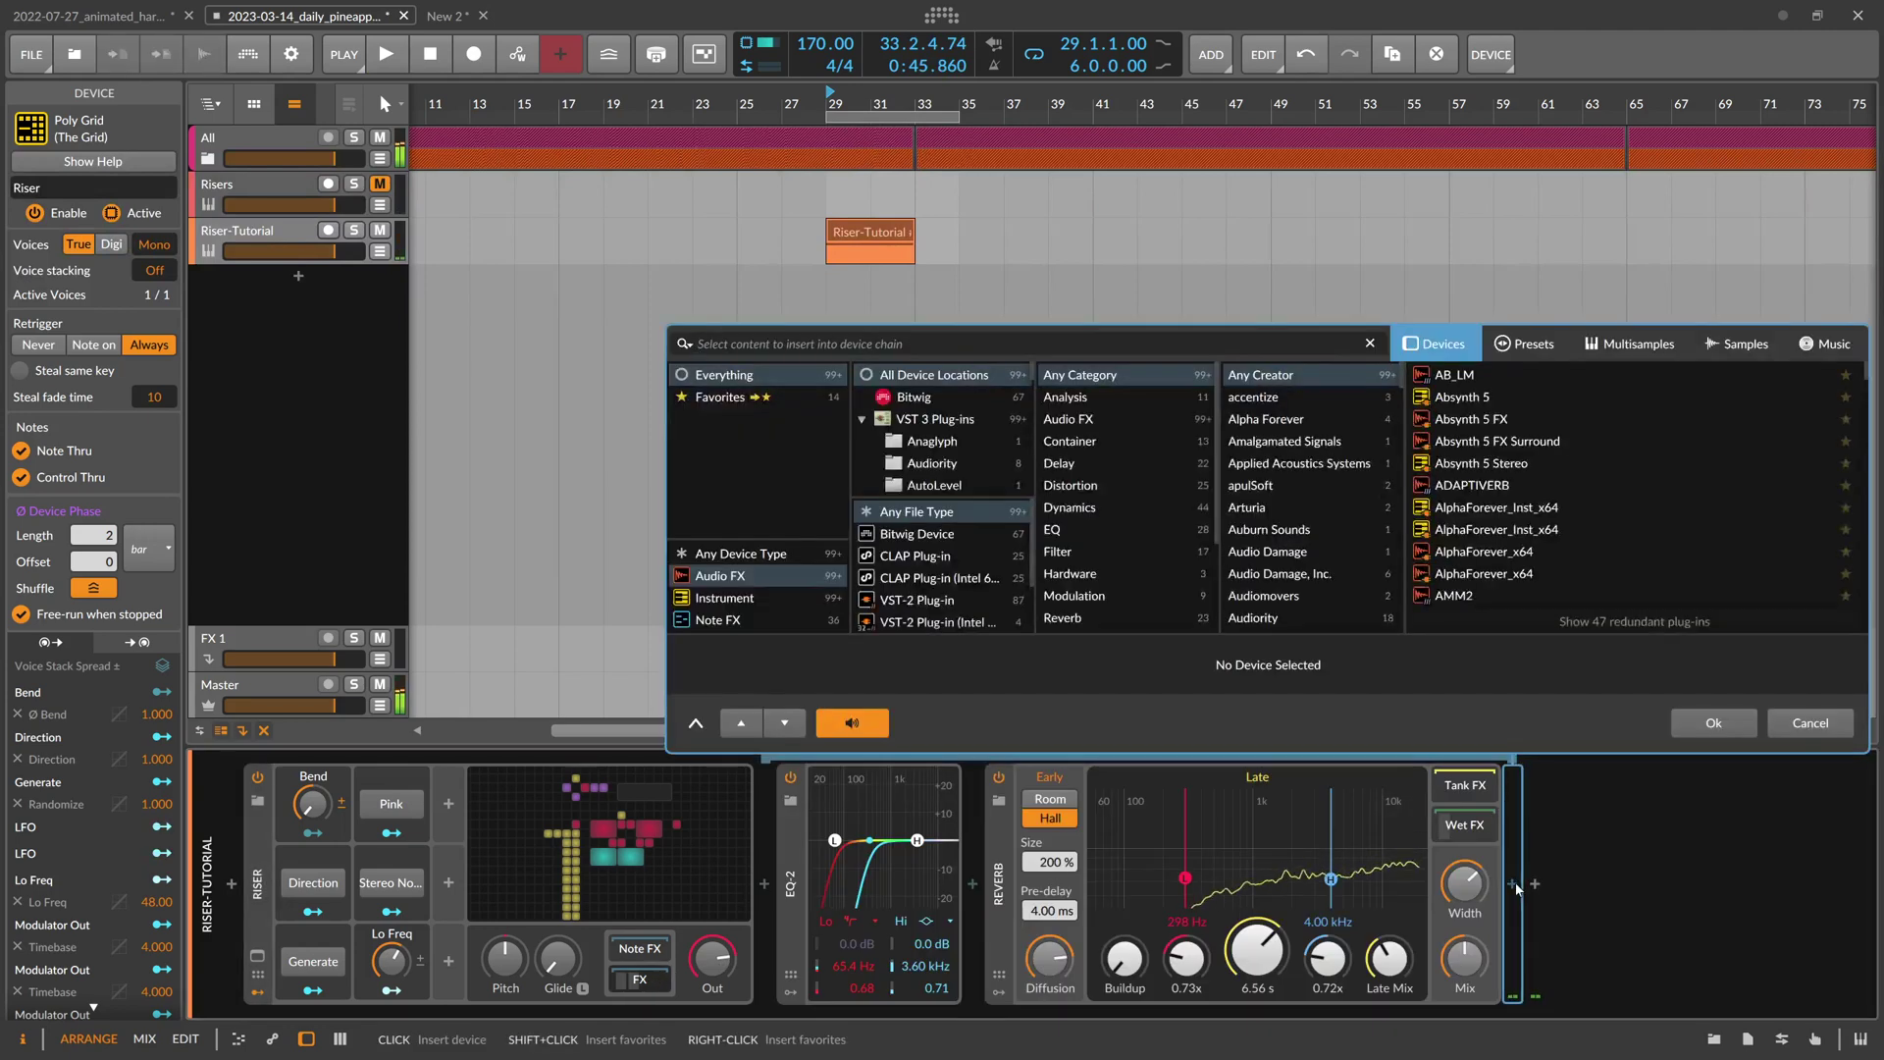
text(peak)
key(Return)
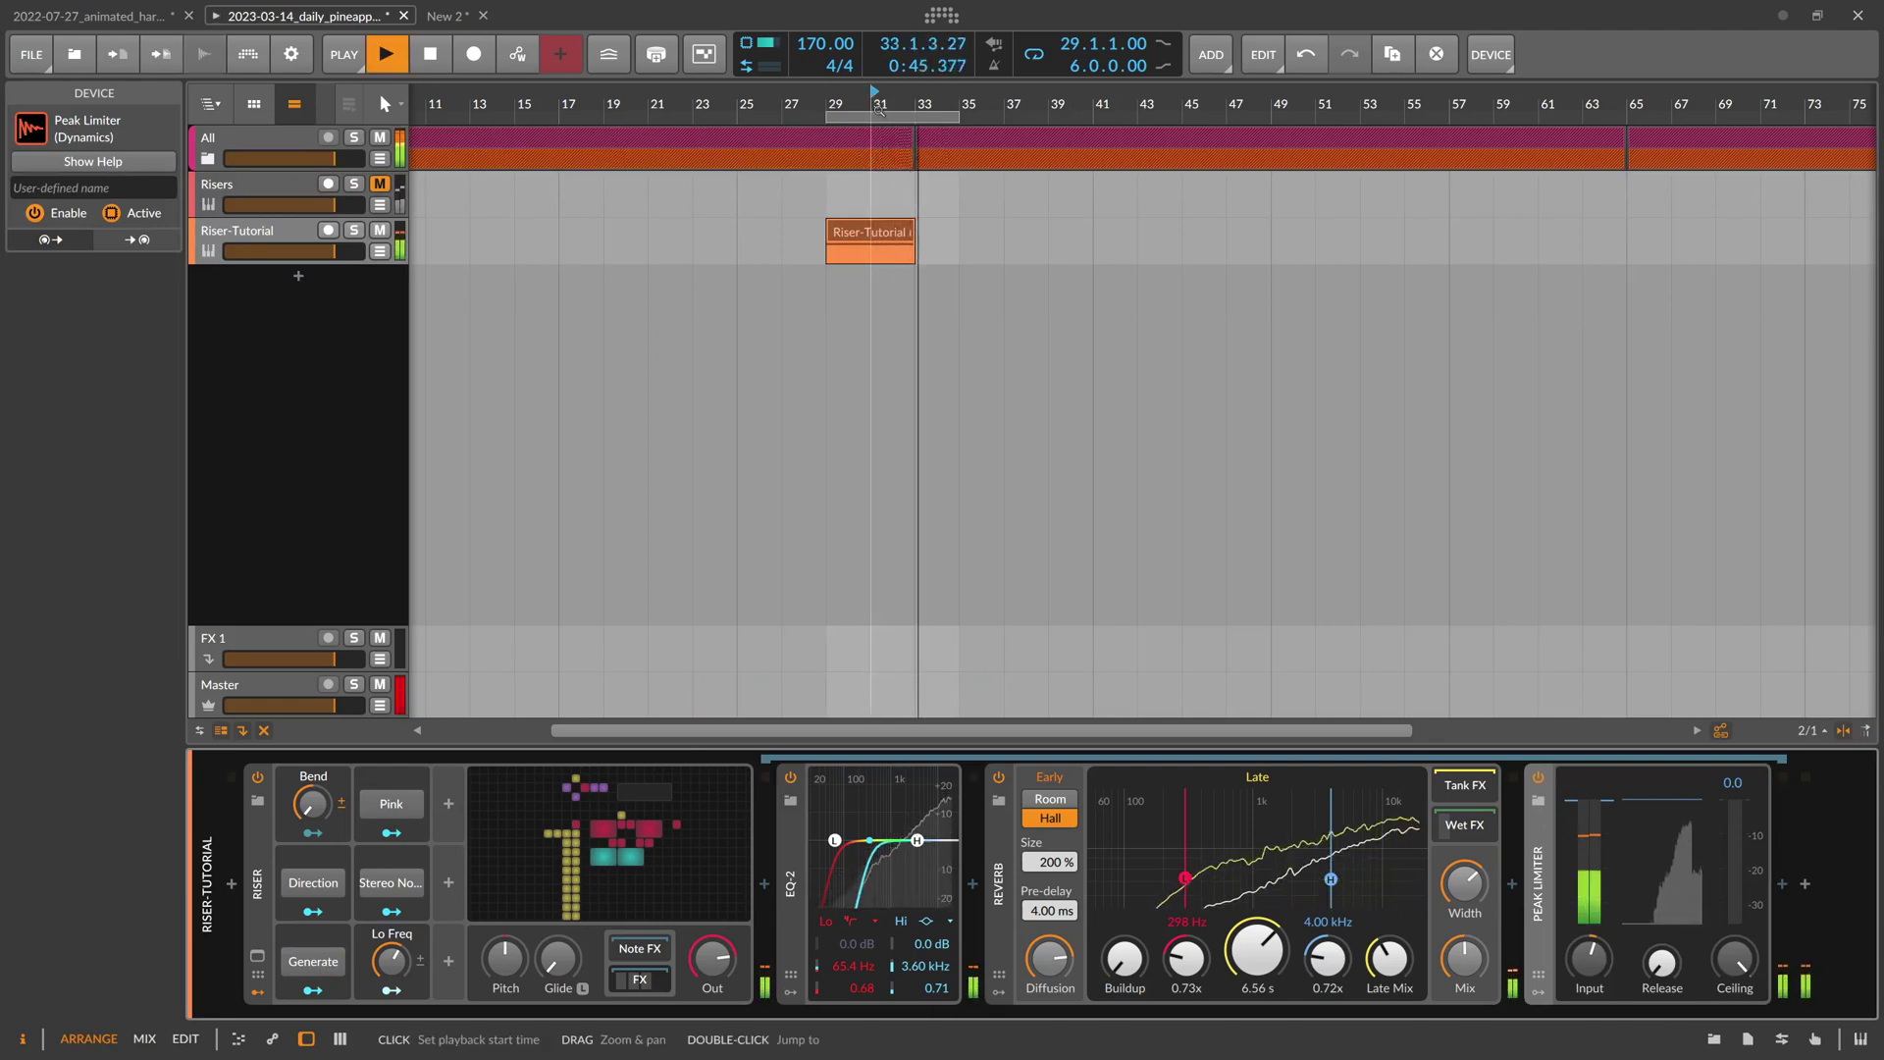
key(space)
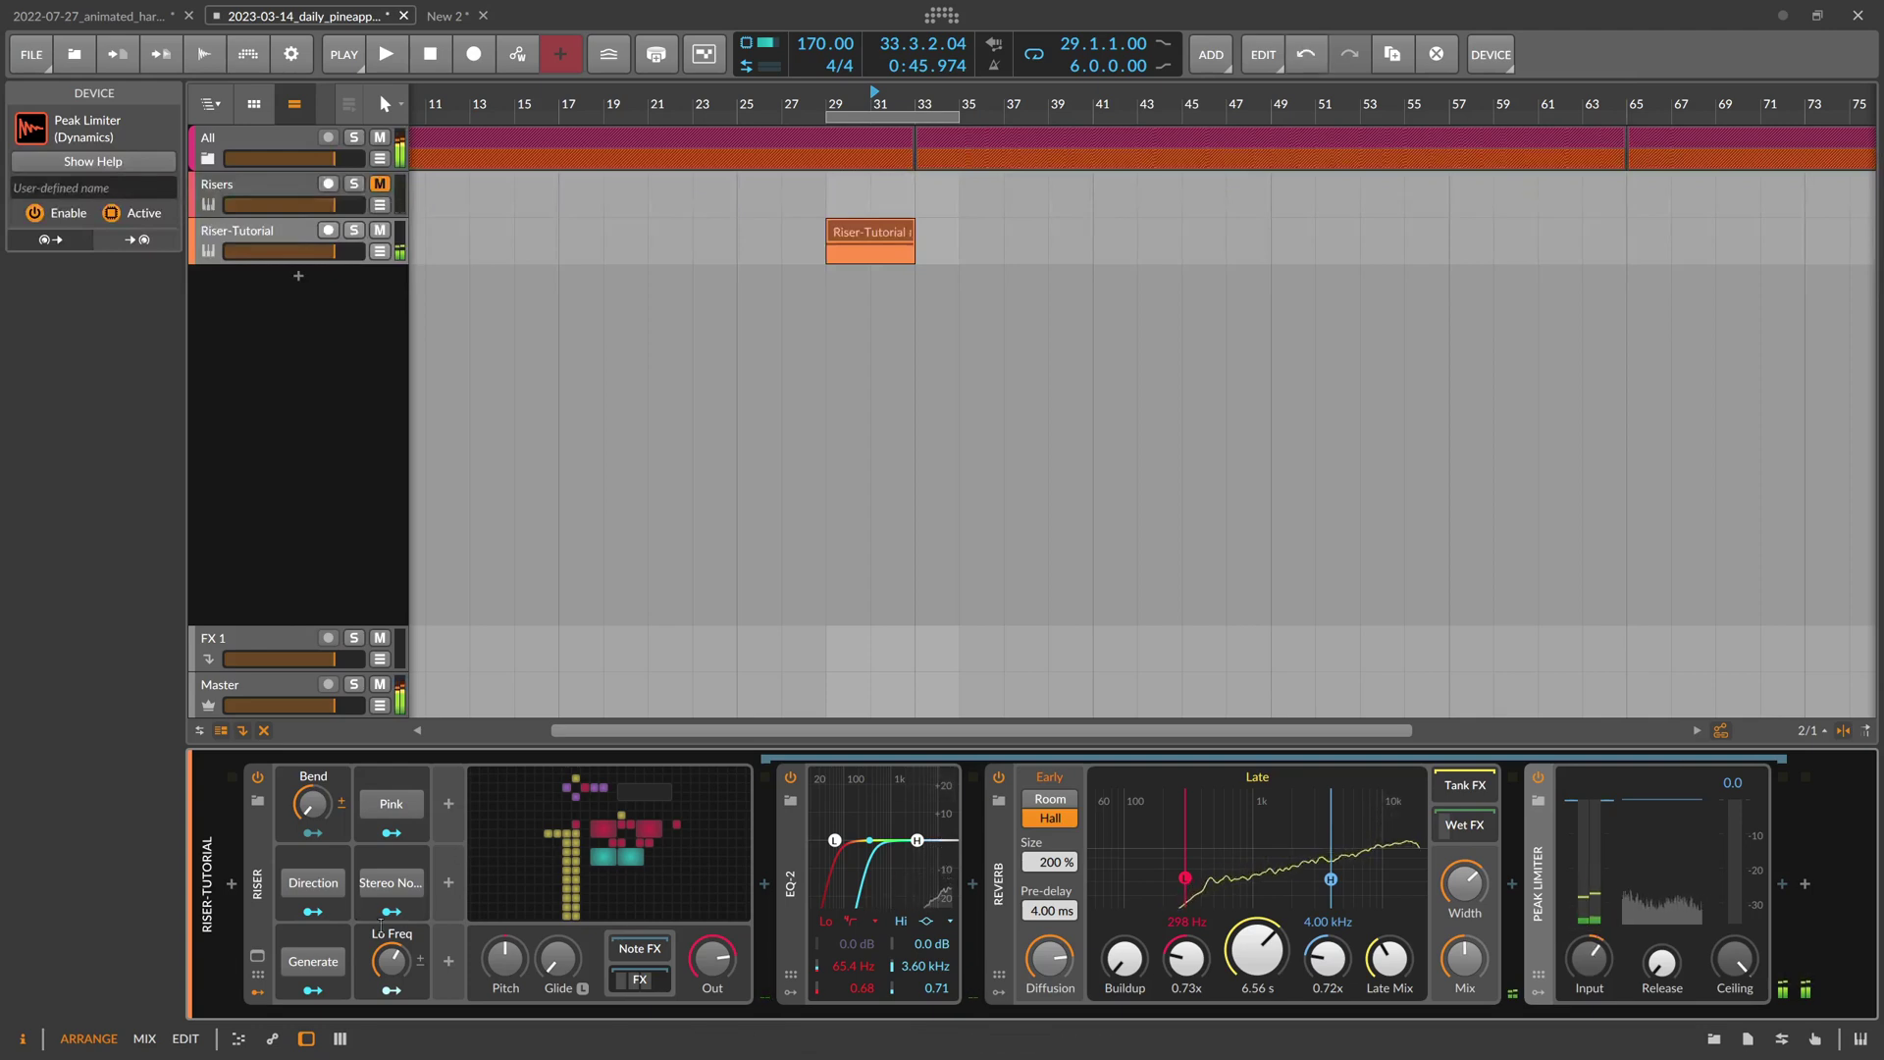
Randomize the riser's settings twice and listen to the new variation in the song
click(327, 961)
click(327, 962)
key(space)
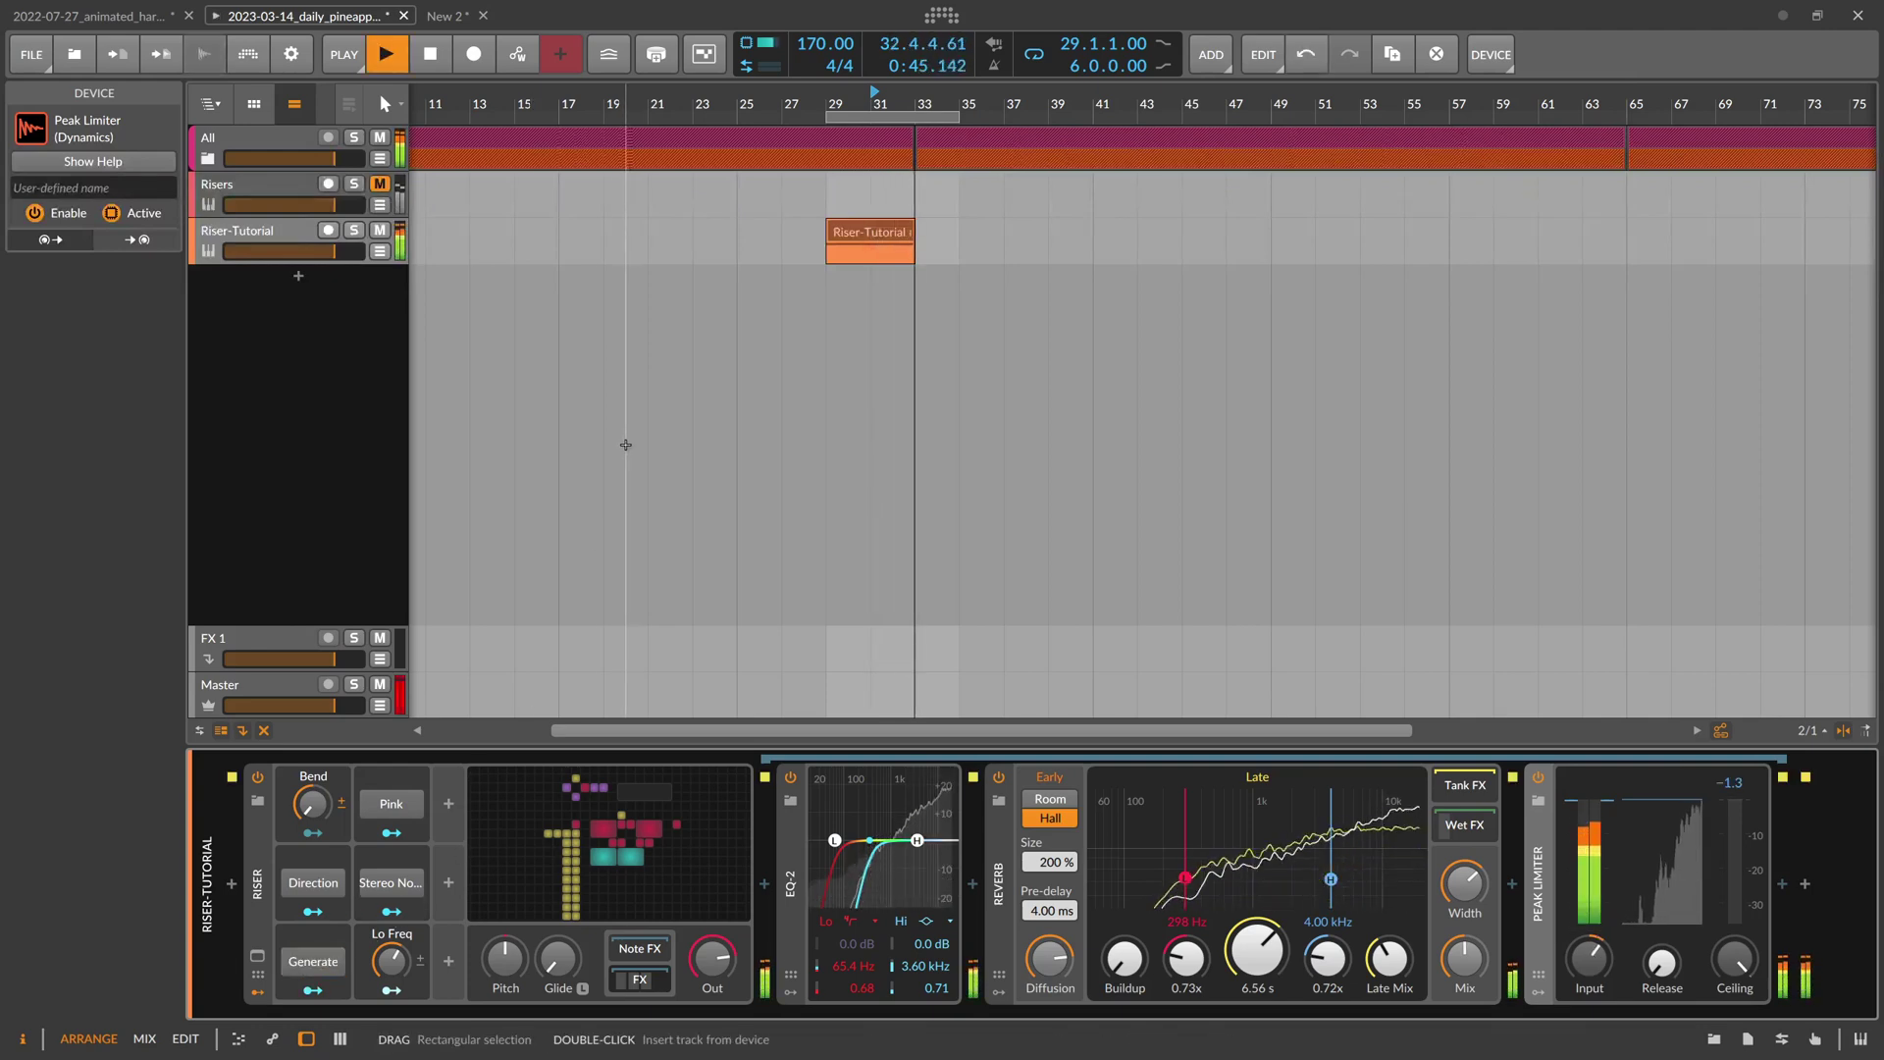
key(space)
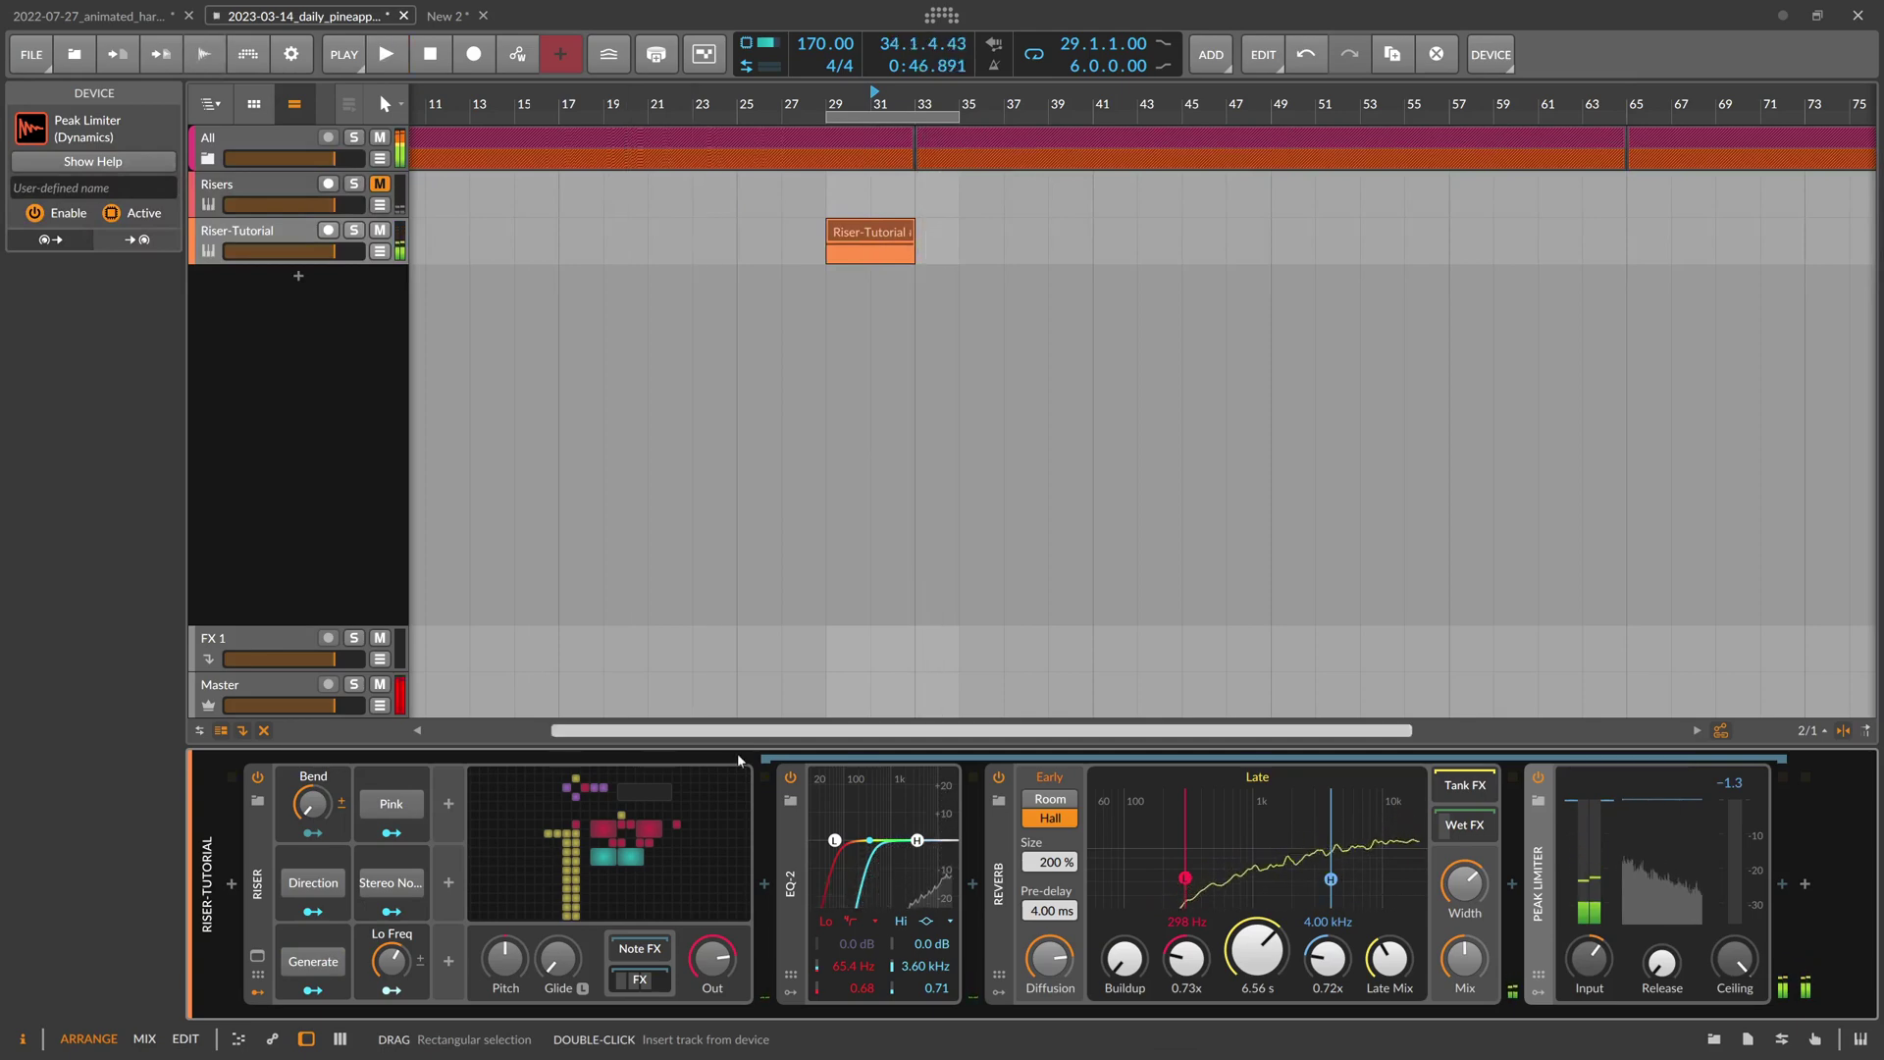
Open the Riser grid, set the SVF filter's cutoff frequency to C1 and audition the sweep
click(731, 785)
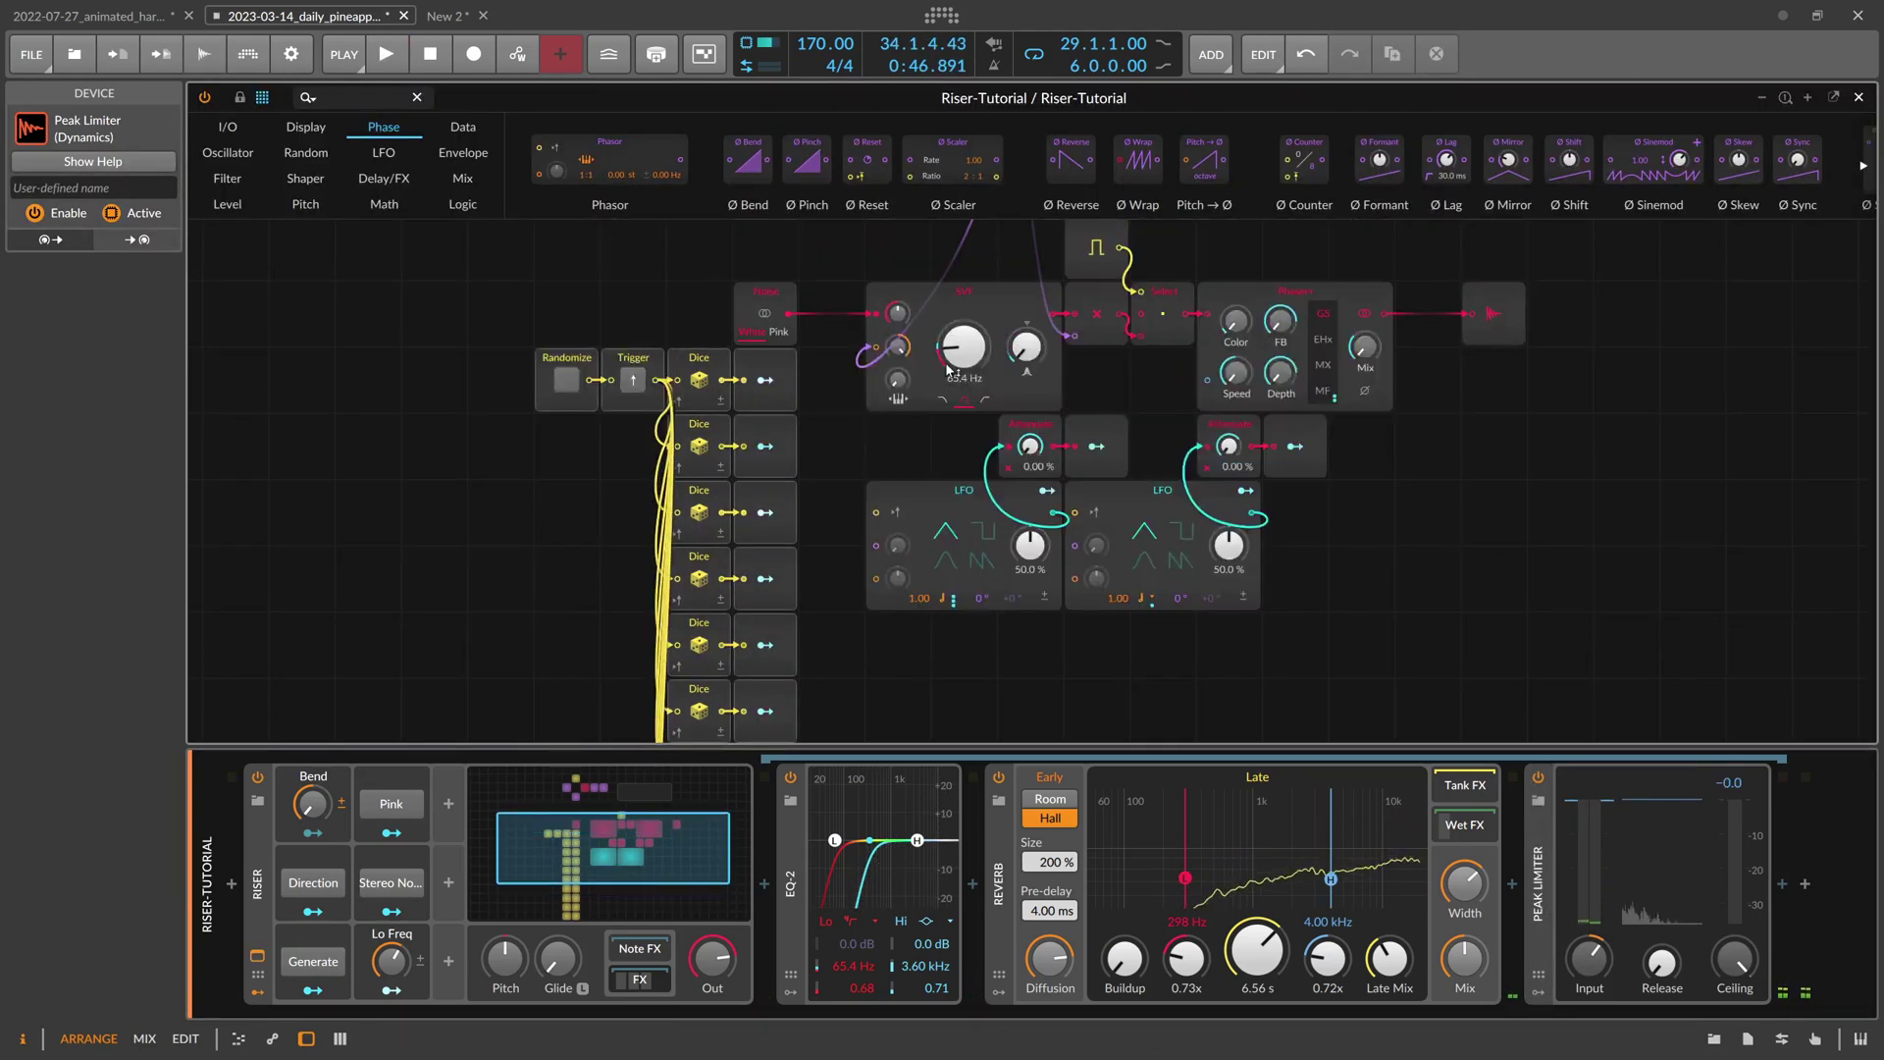
scroll(897, 350, up, 3)
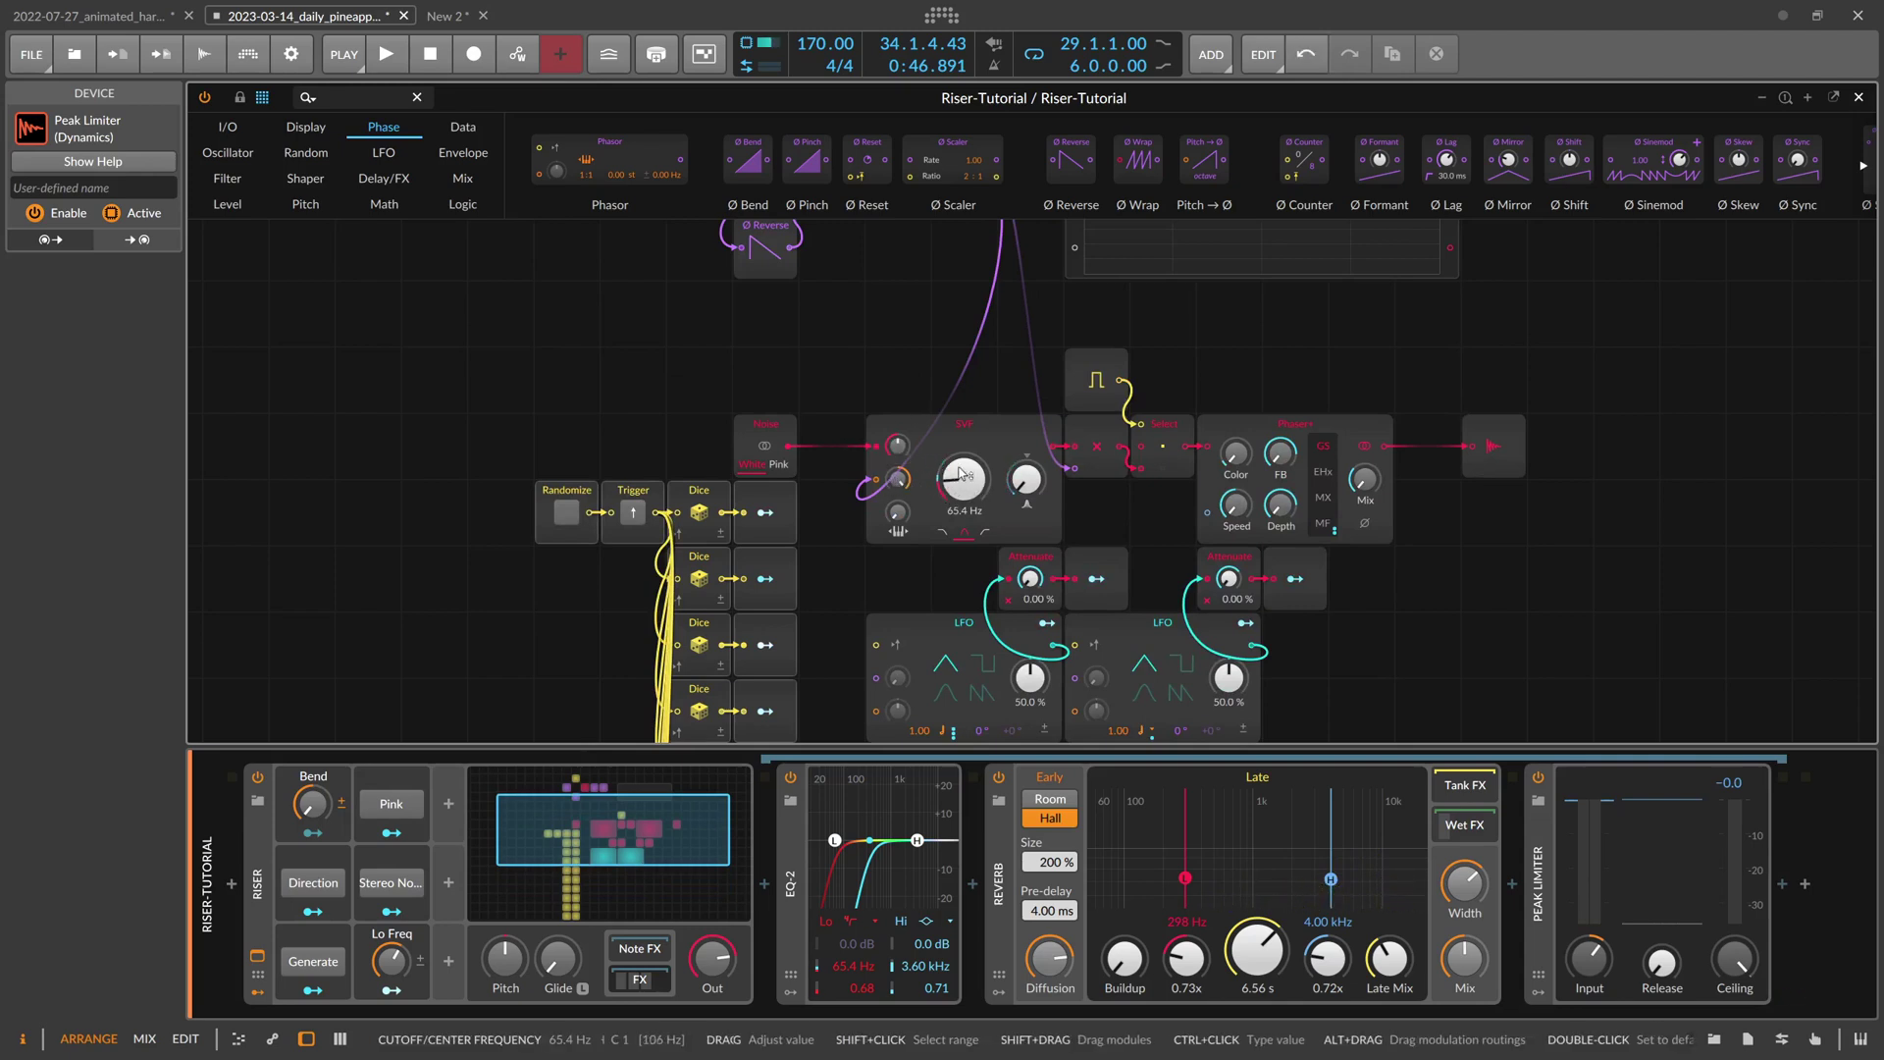
drag(984, 503, 965, 488)
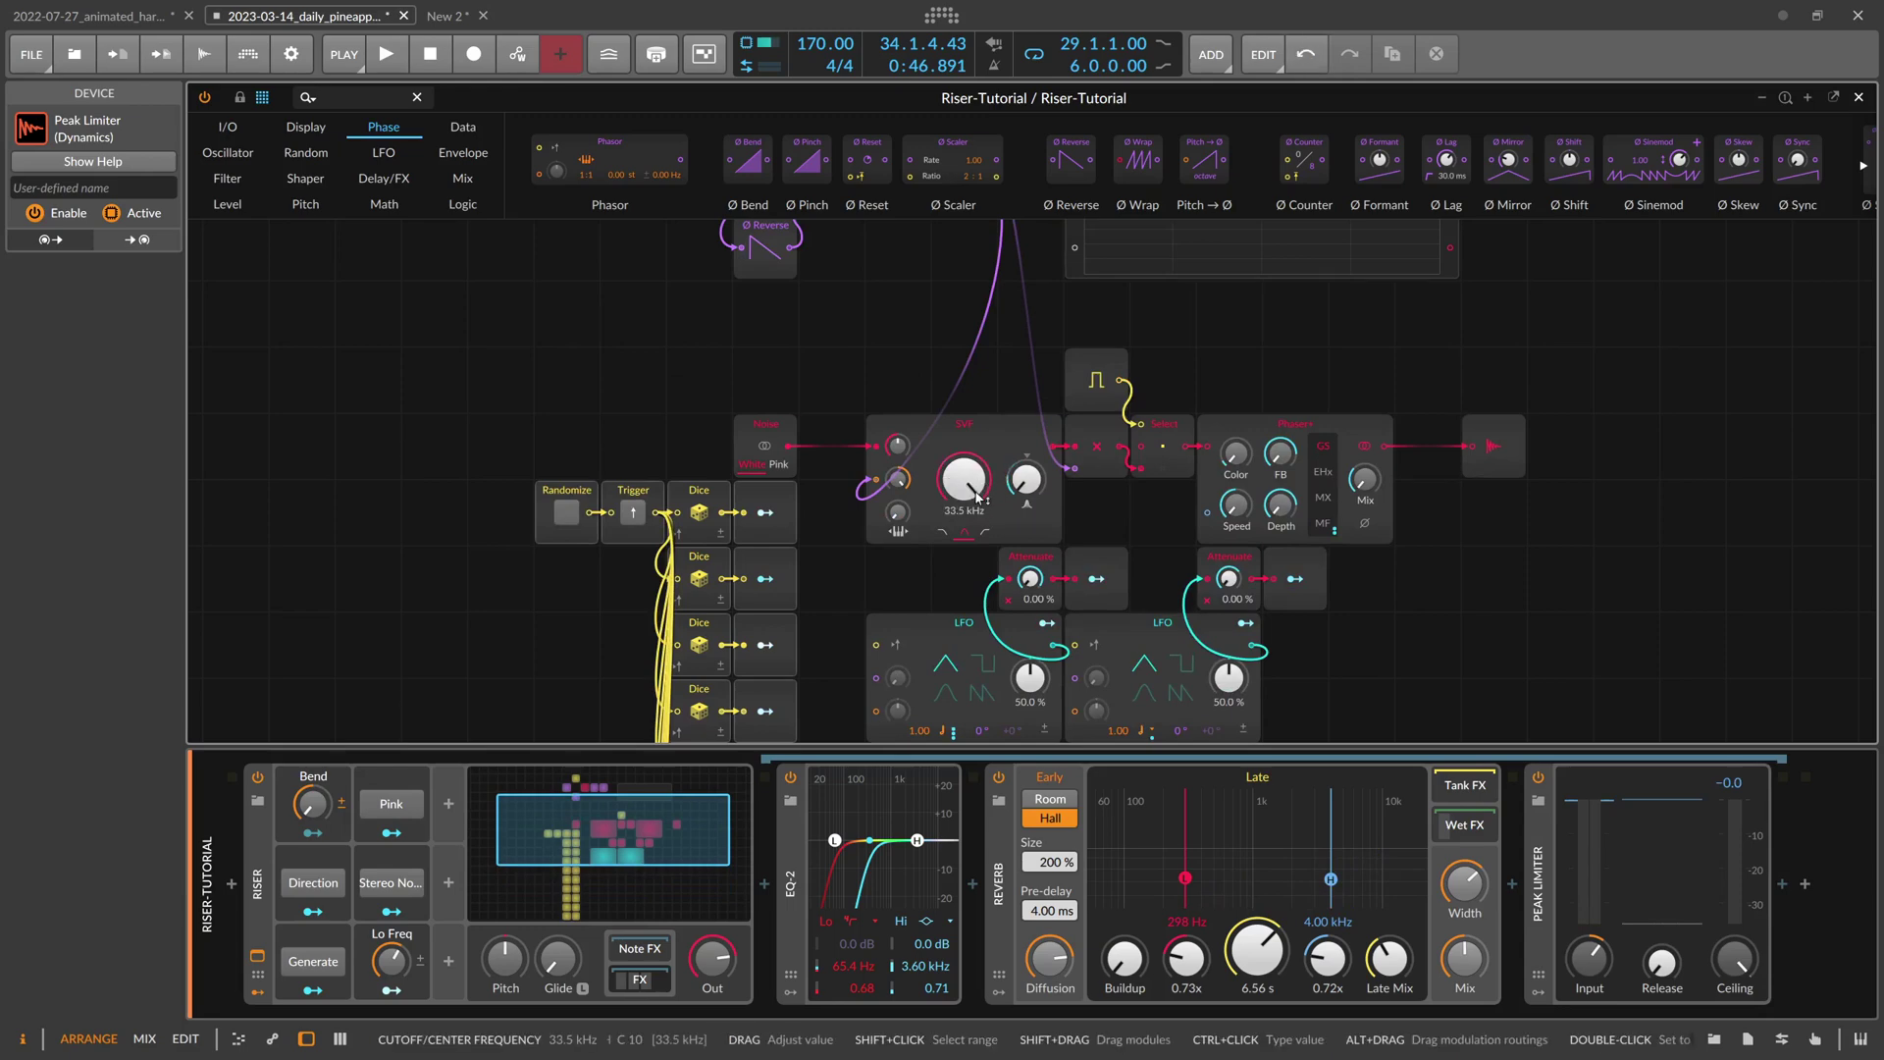
drag(963, 478, 963, 598)
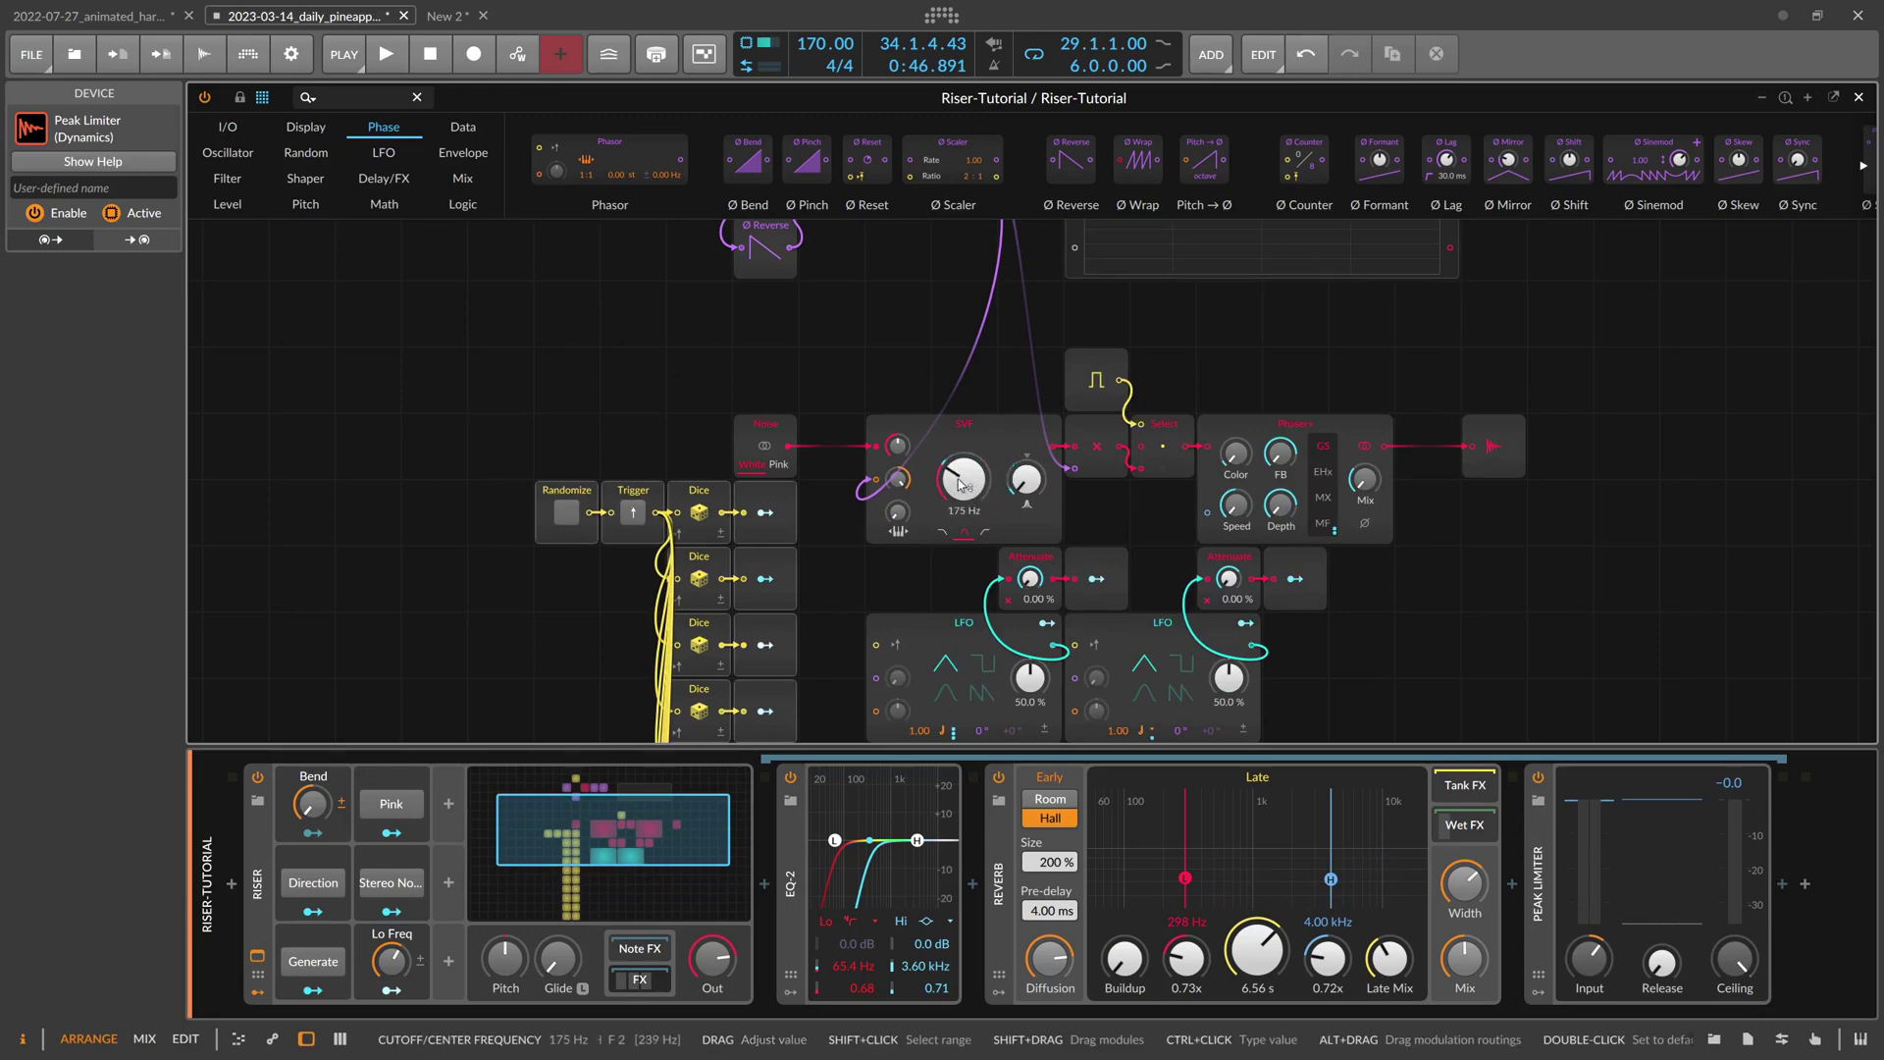
ctrl+click(963, 478)
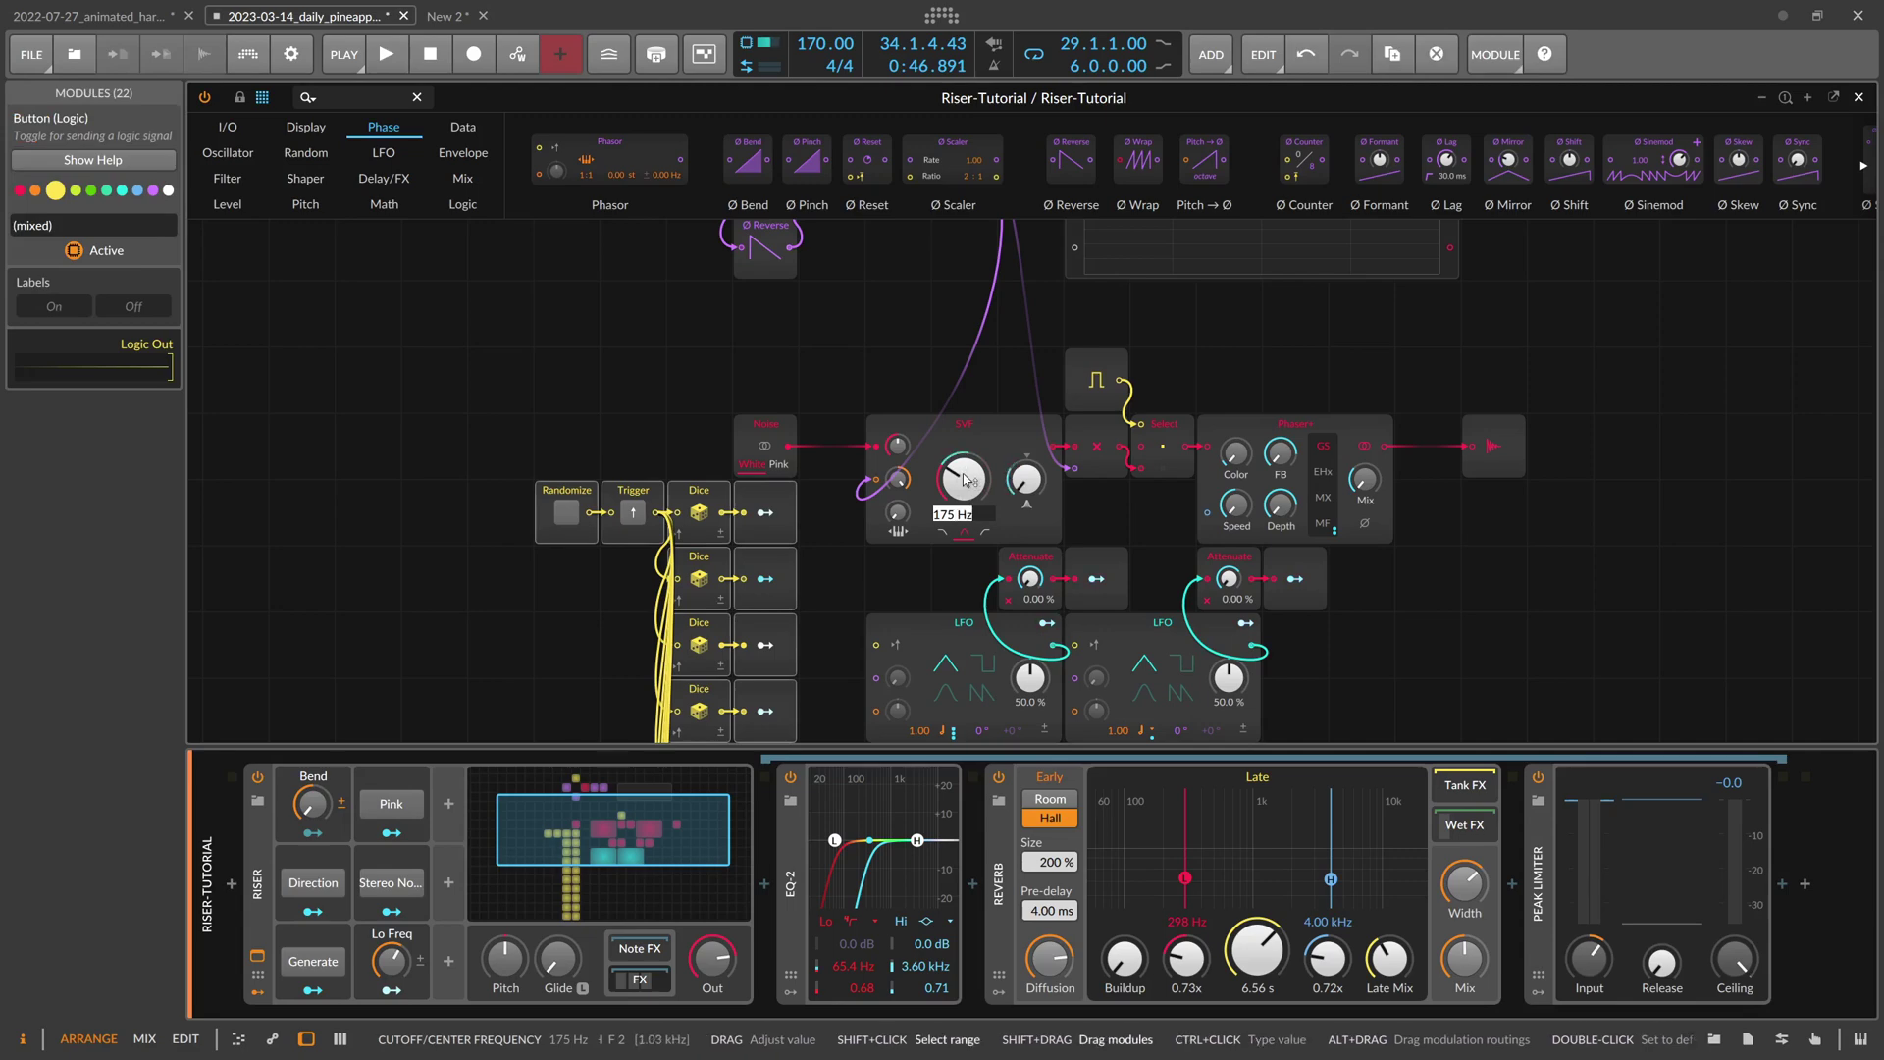
text(c1)
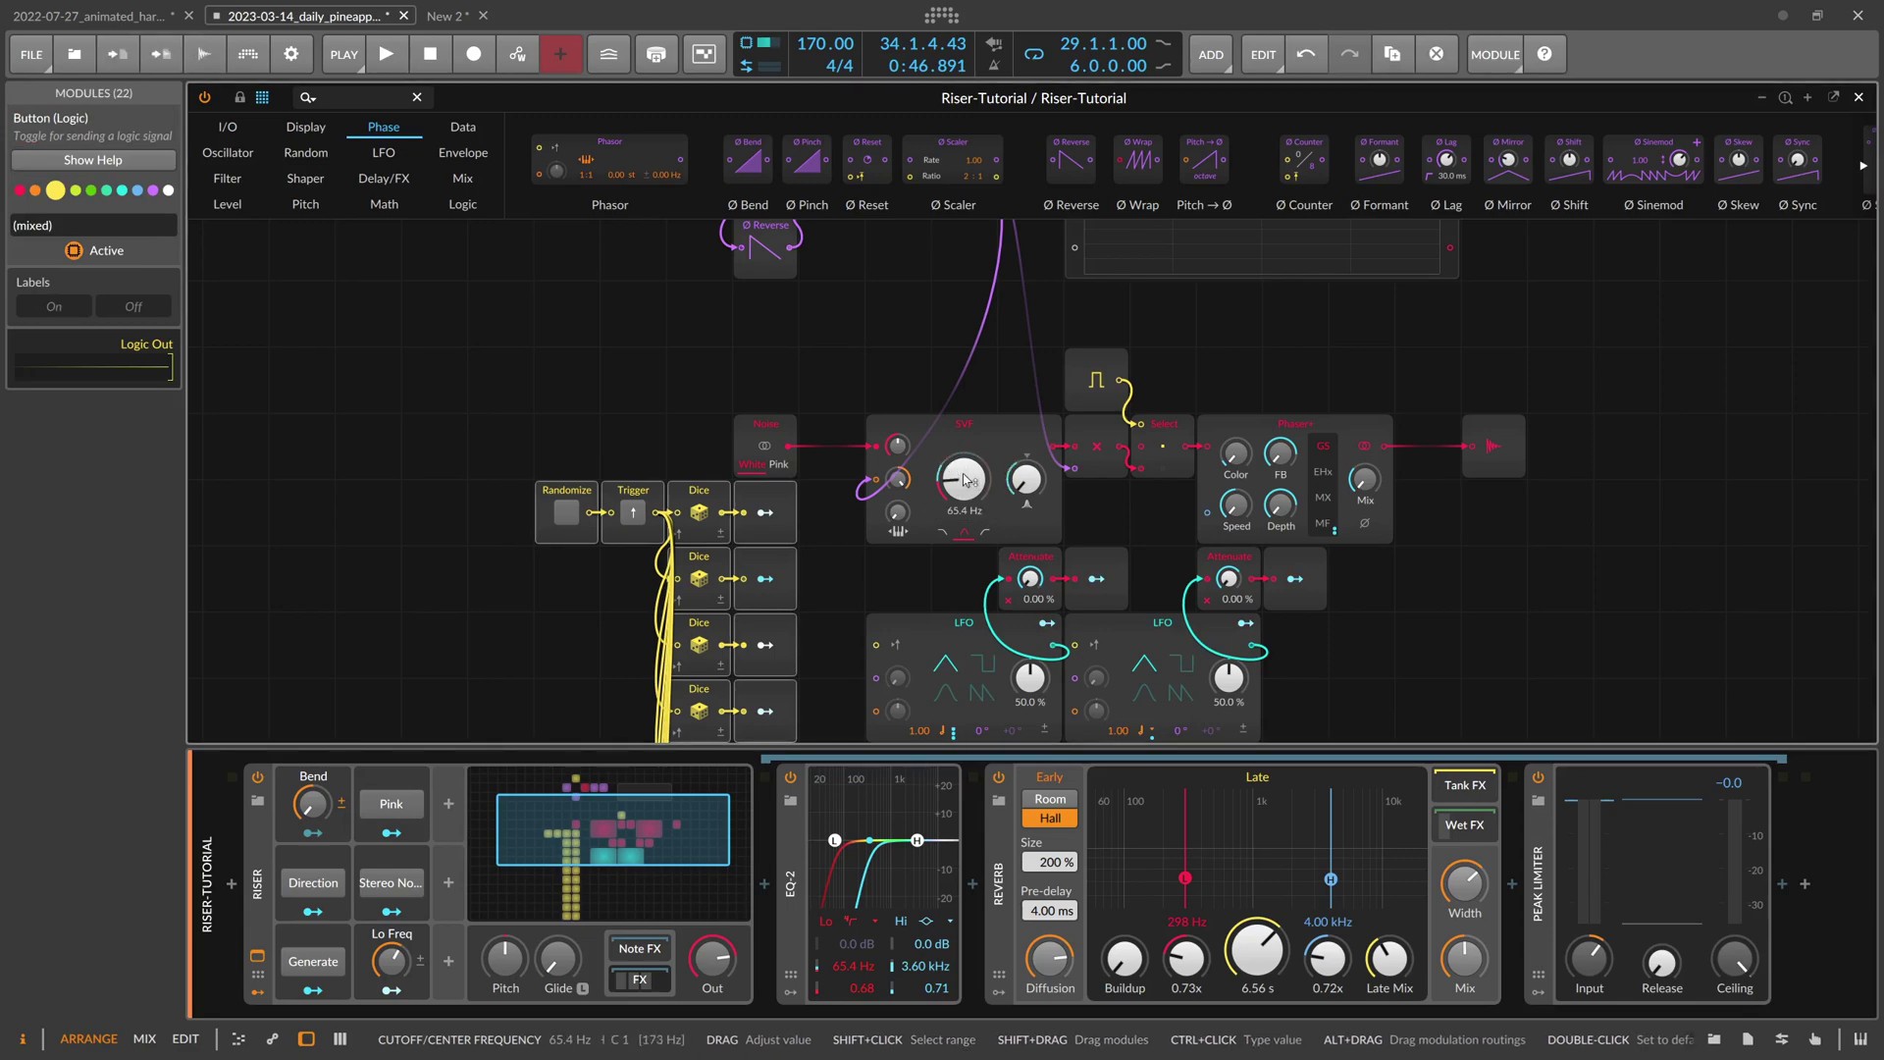
key(Return)
mouse_move(897, 444)
drag(897, 443, 897, 443)
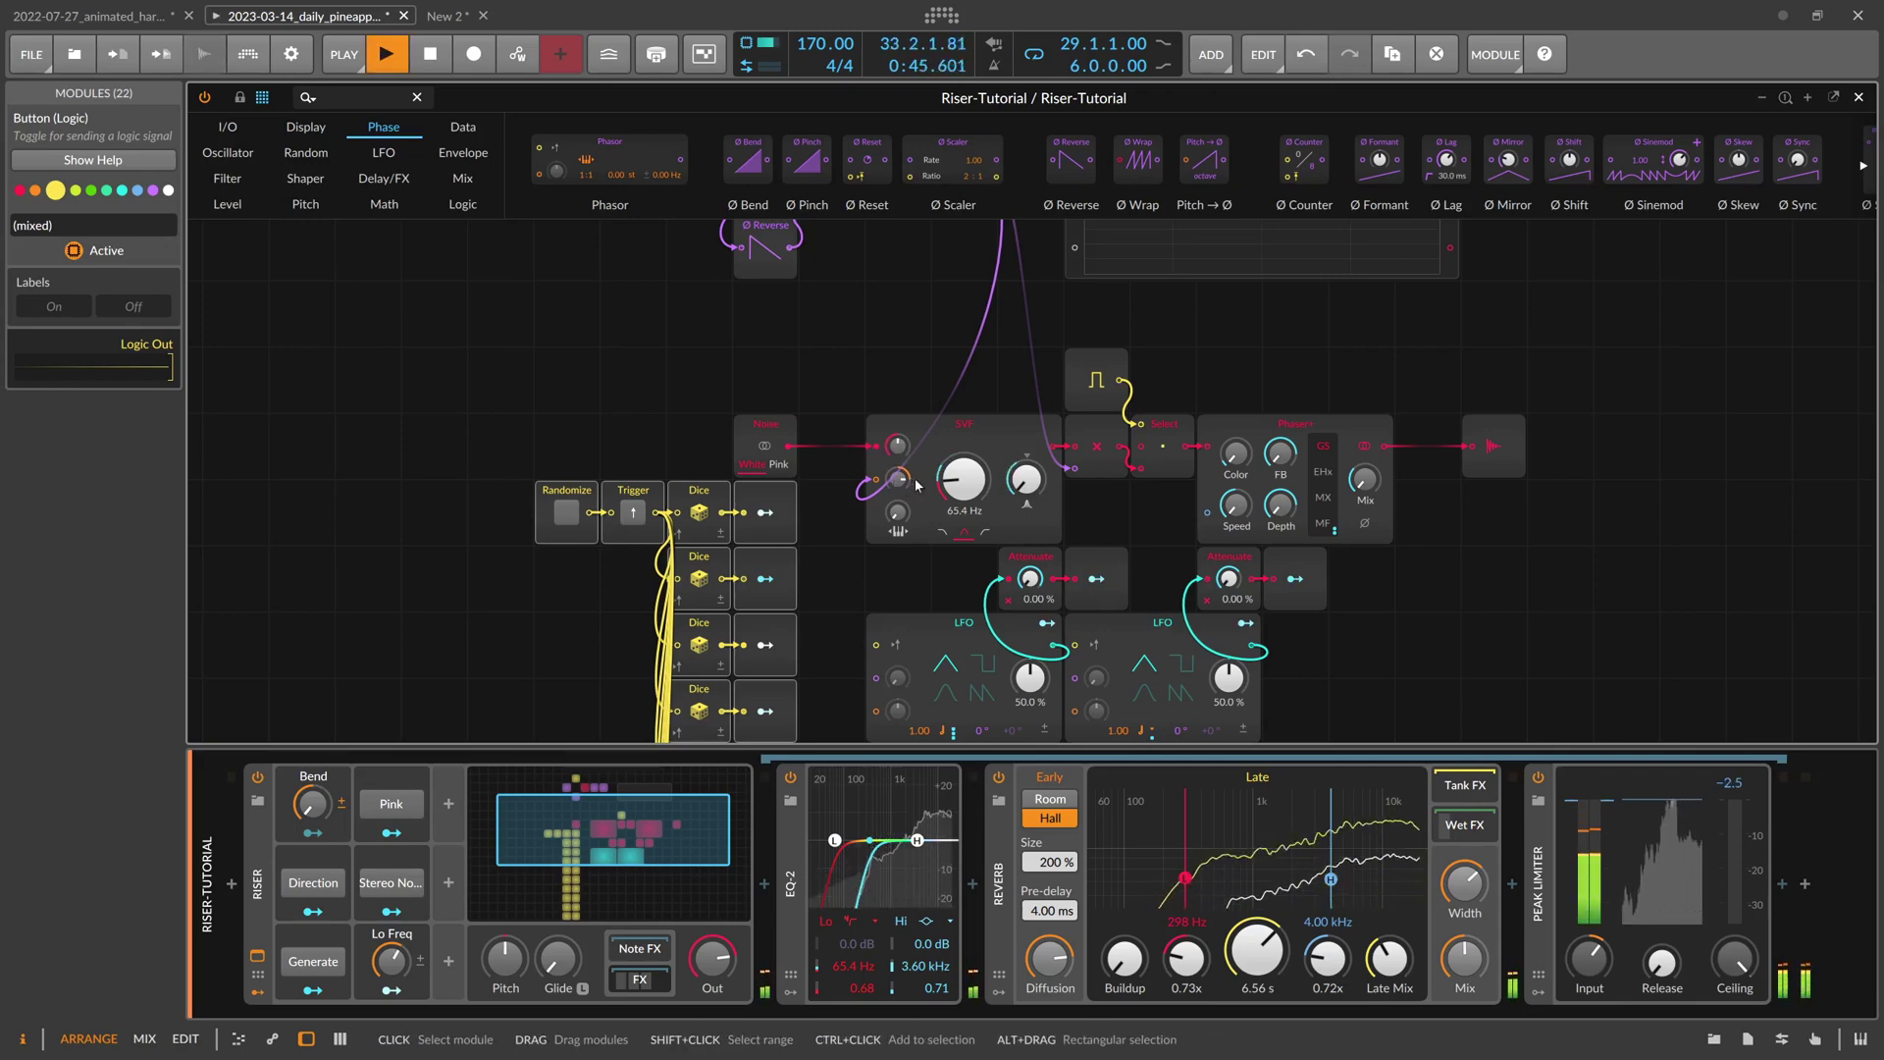
key(space)
Try a device phase length of 4 bars on the Riser device and play the clip
scroll(918, 481, up, 3)
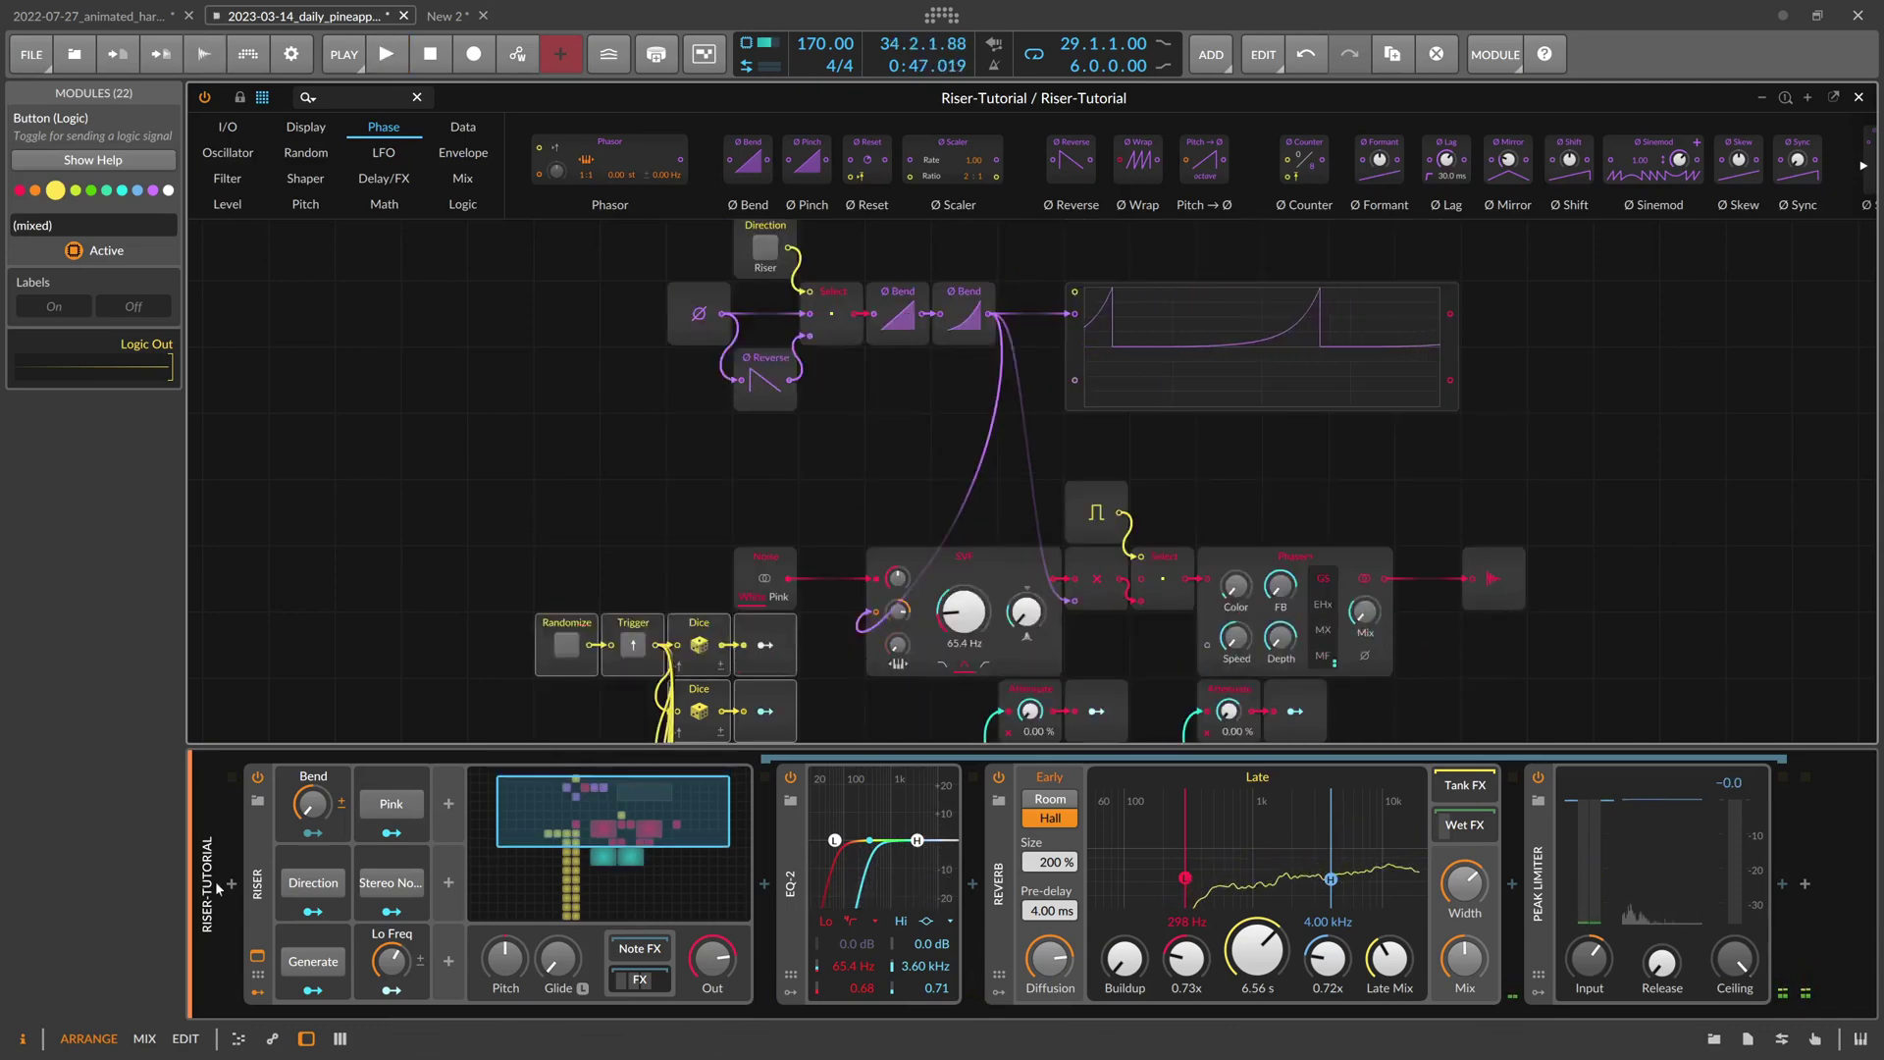
click(263, 869)
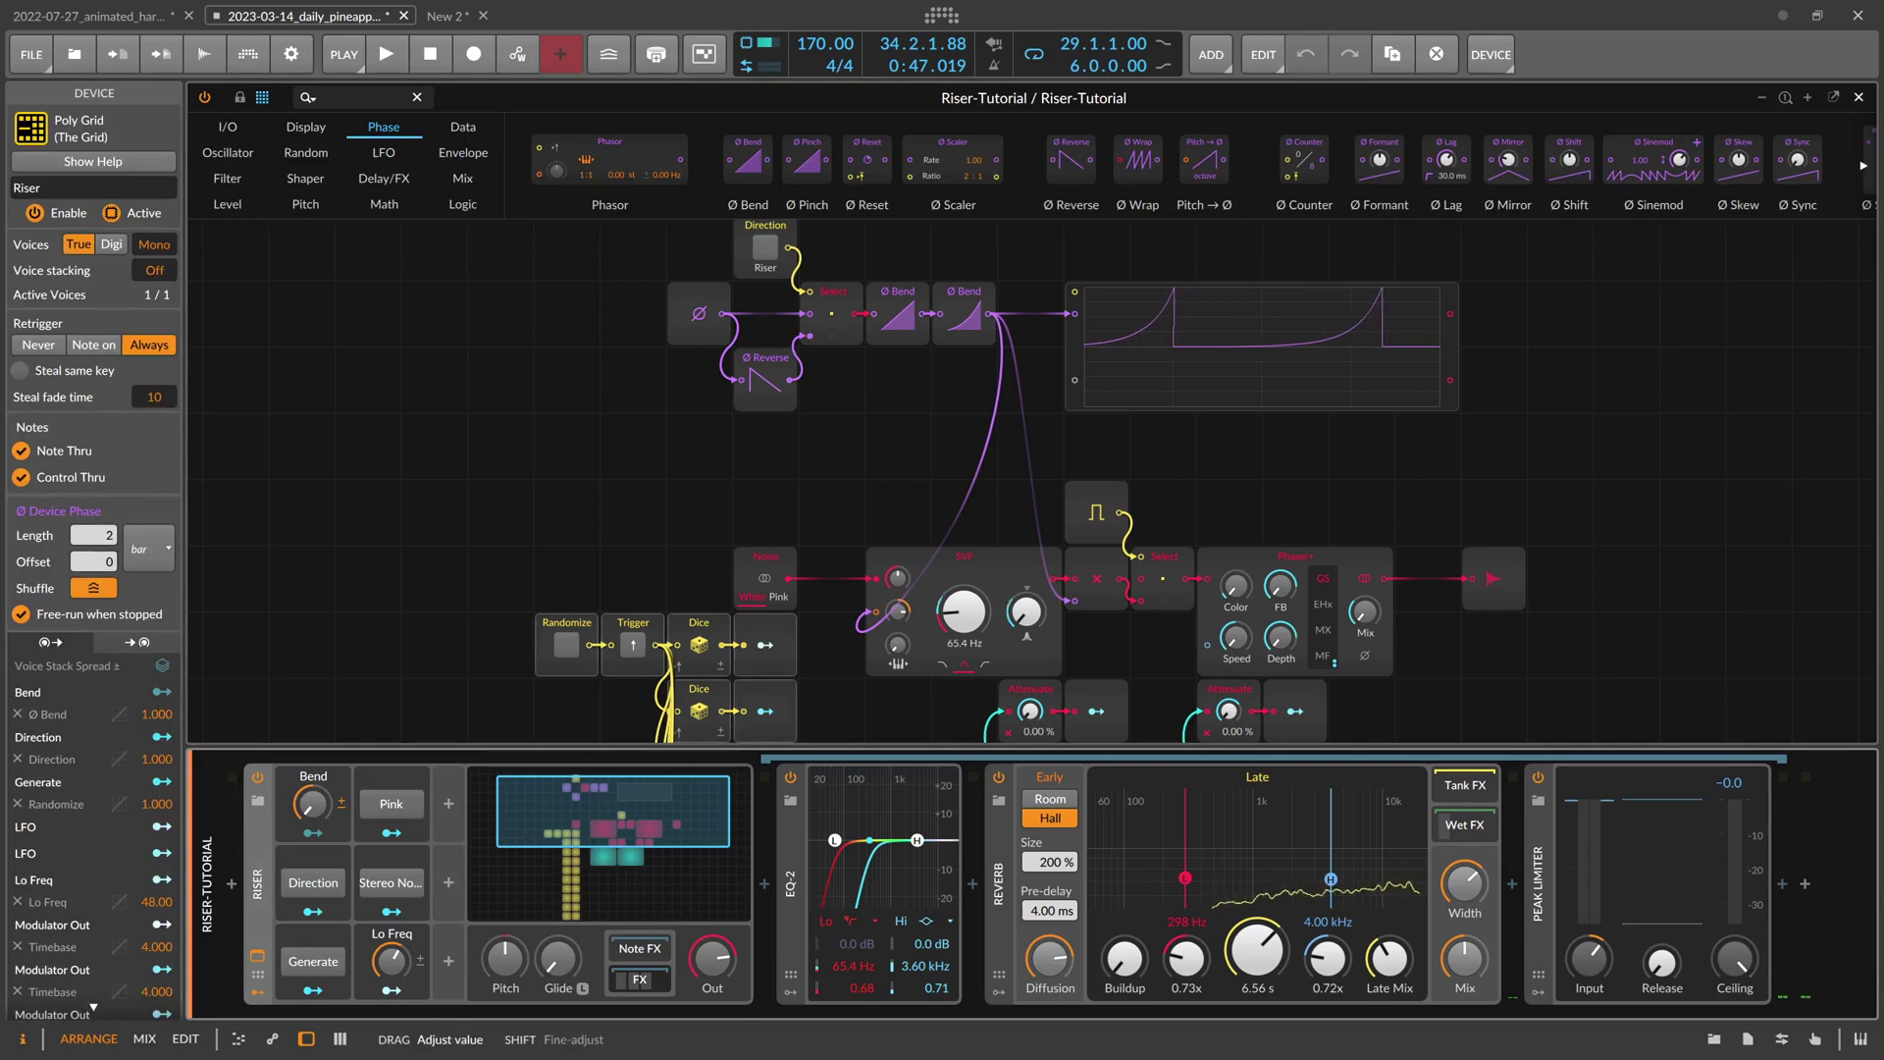
key(space)
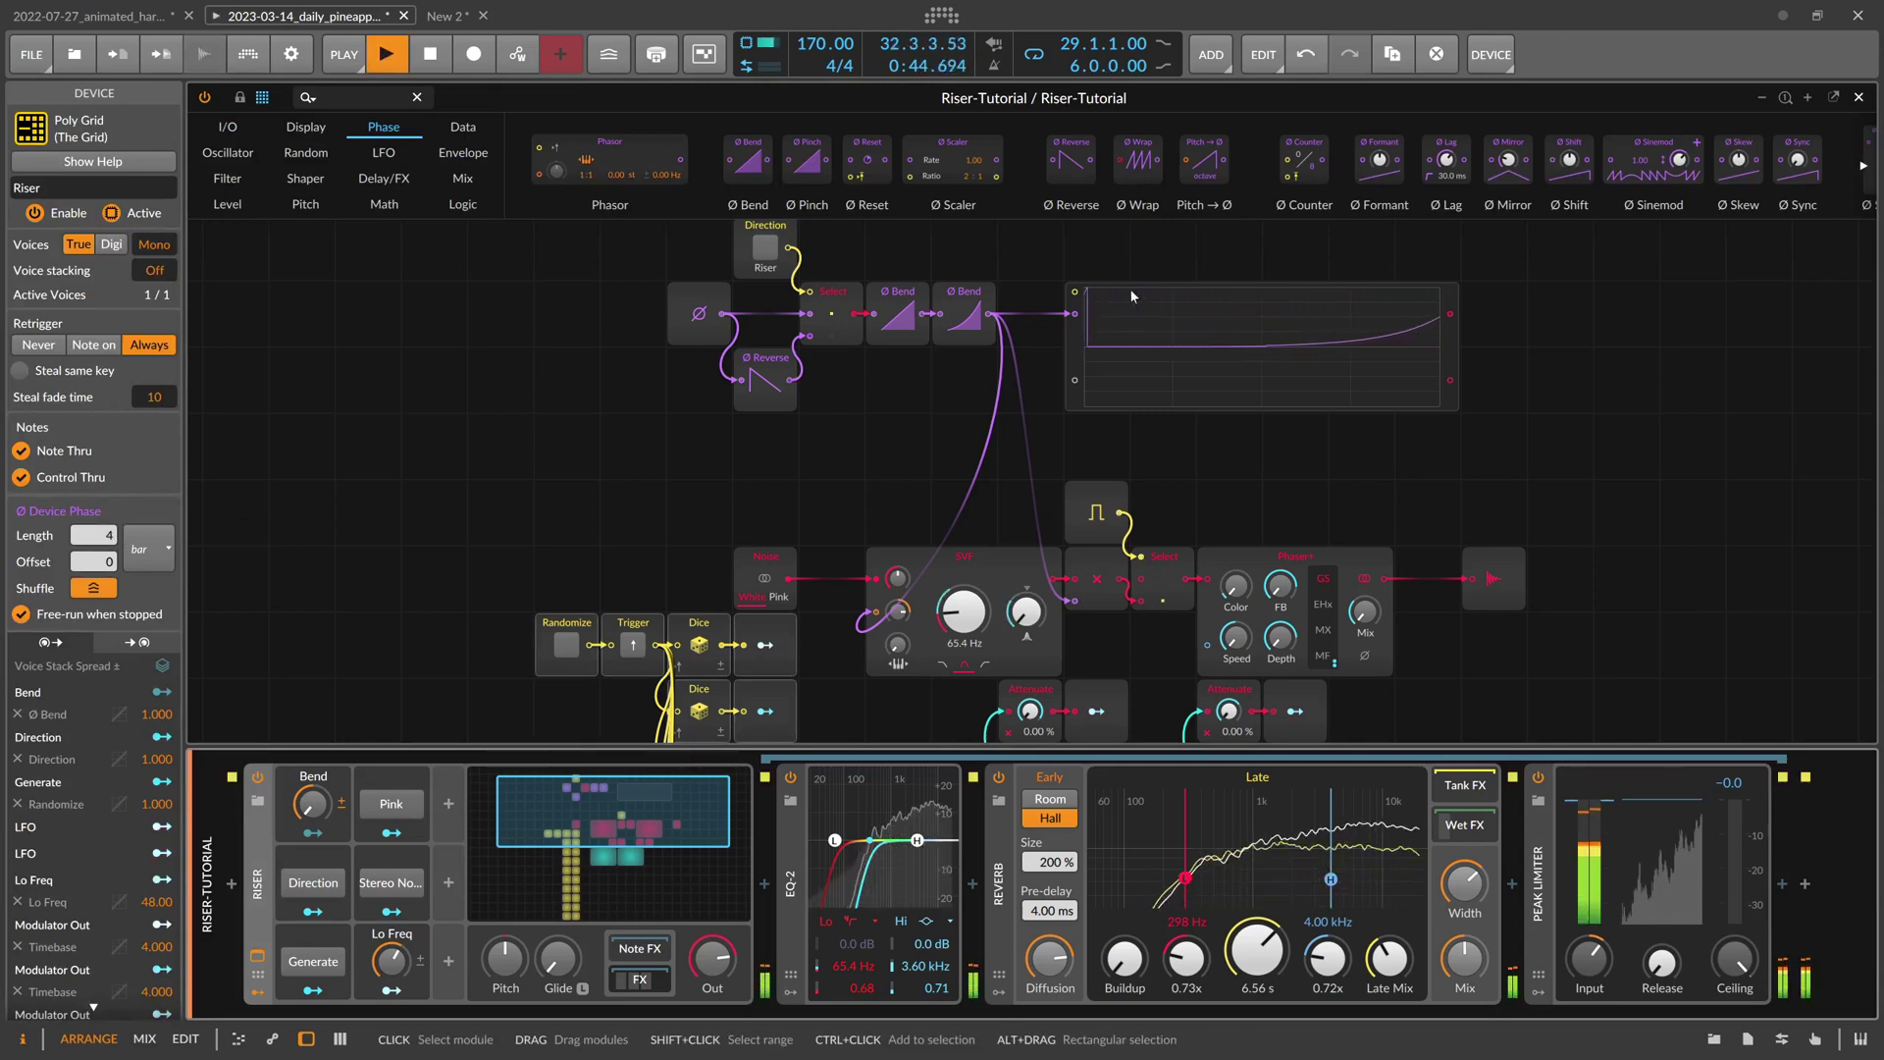
key(space)
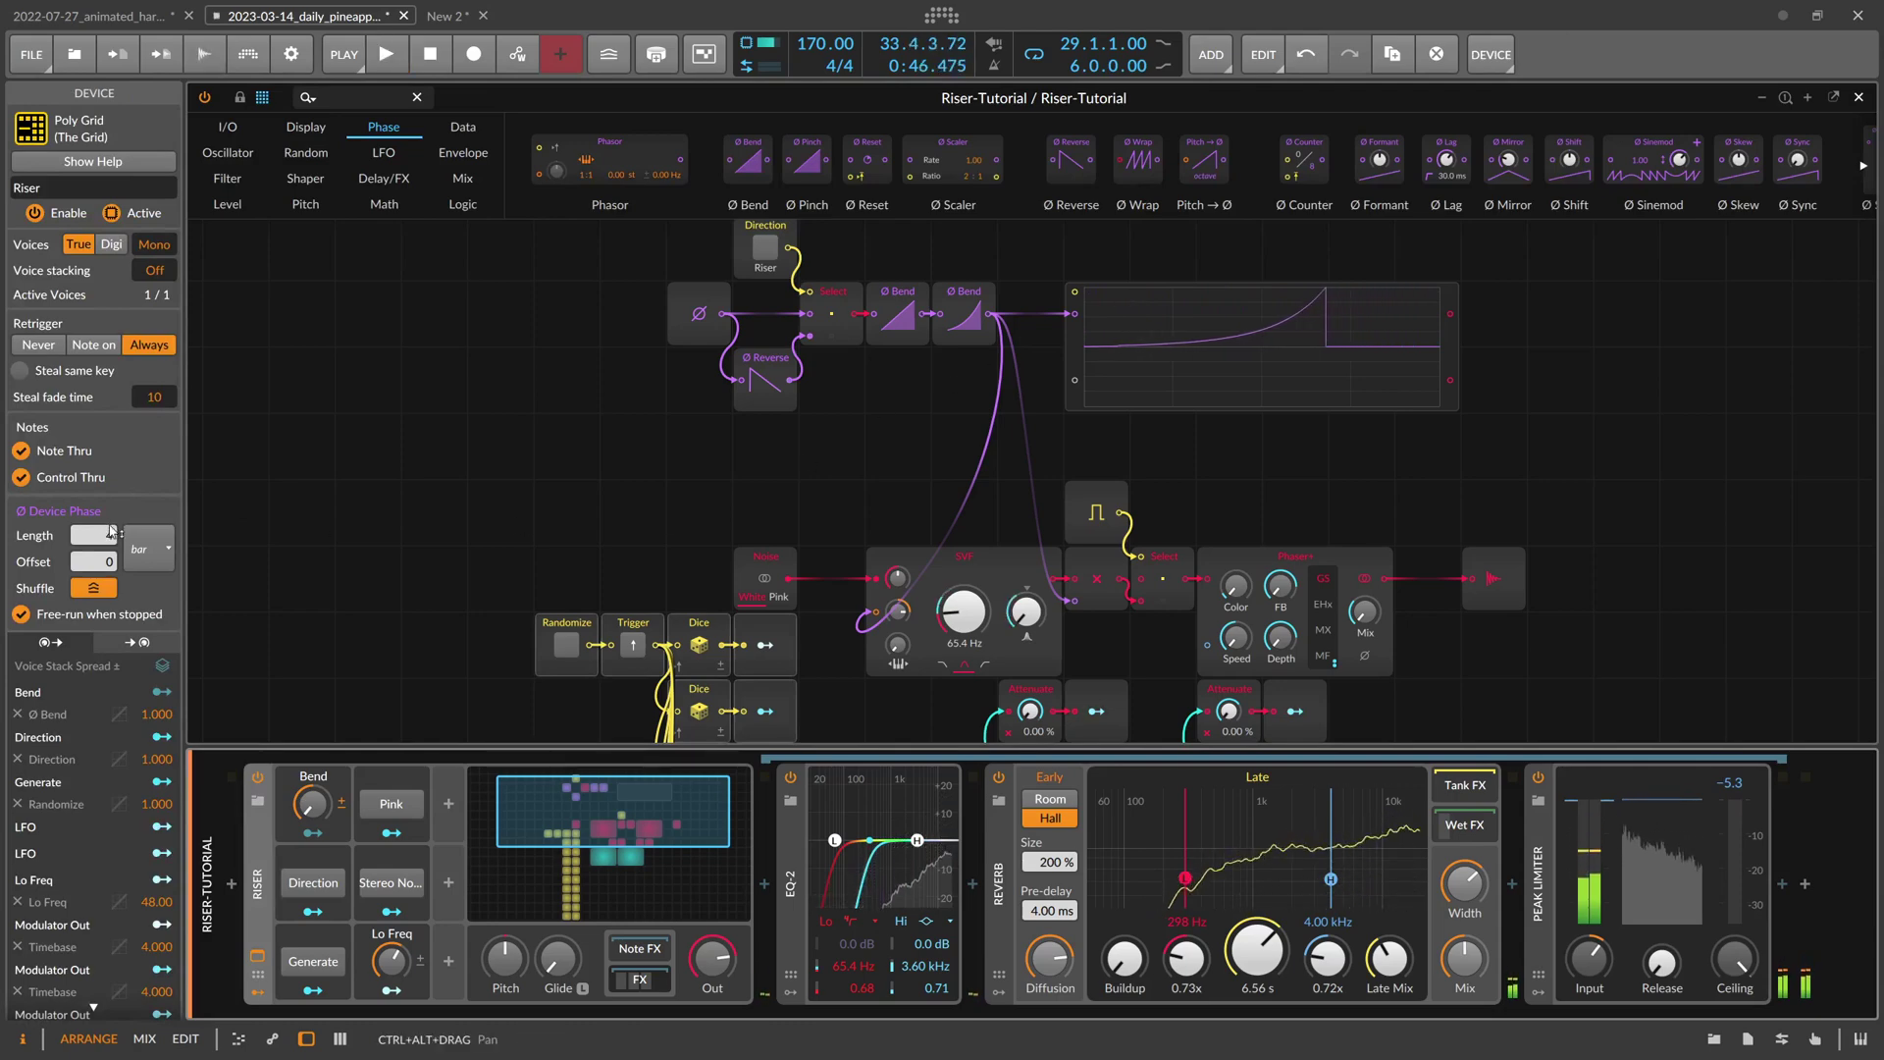
Set the Riser device phase length to 8 bars and lower the Reverb's mix while auditioning the clip
drag(93, 535, 93, 520)
key(space)
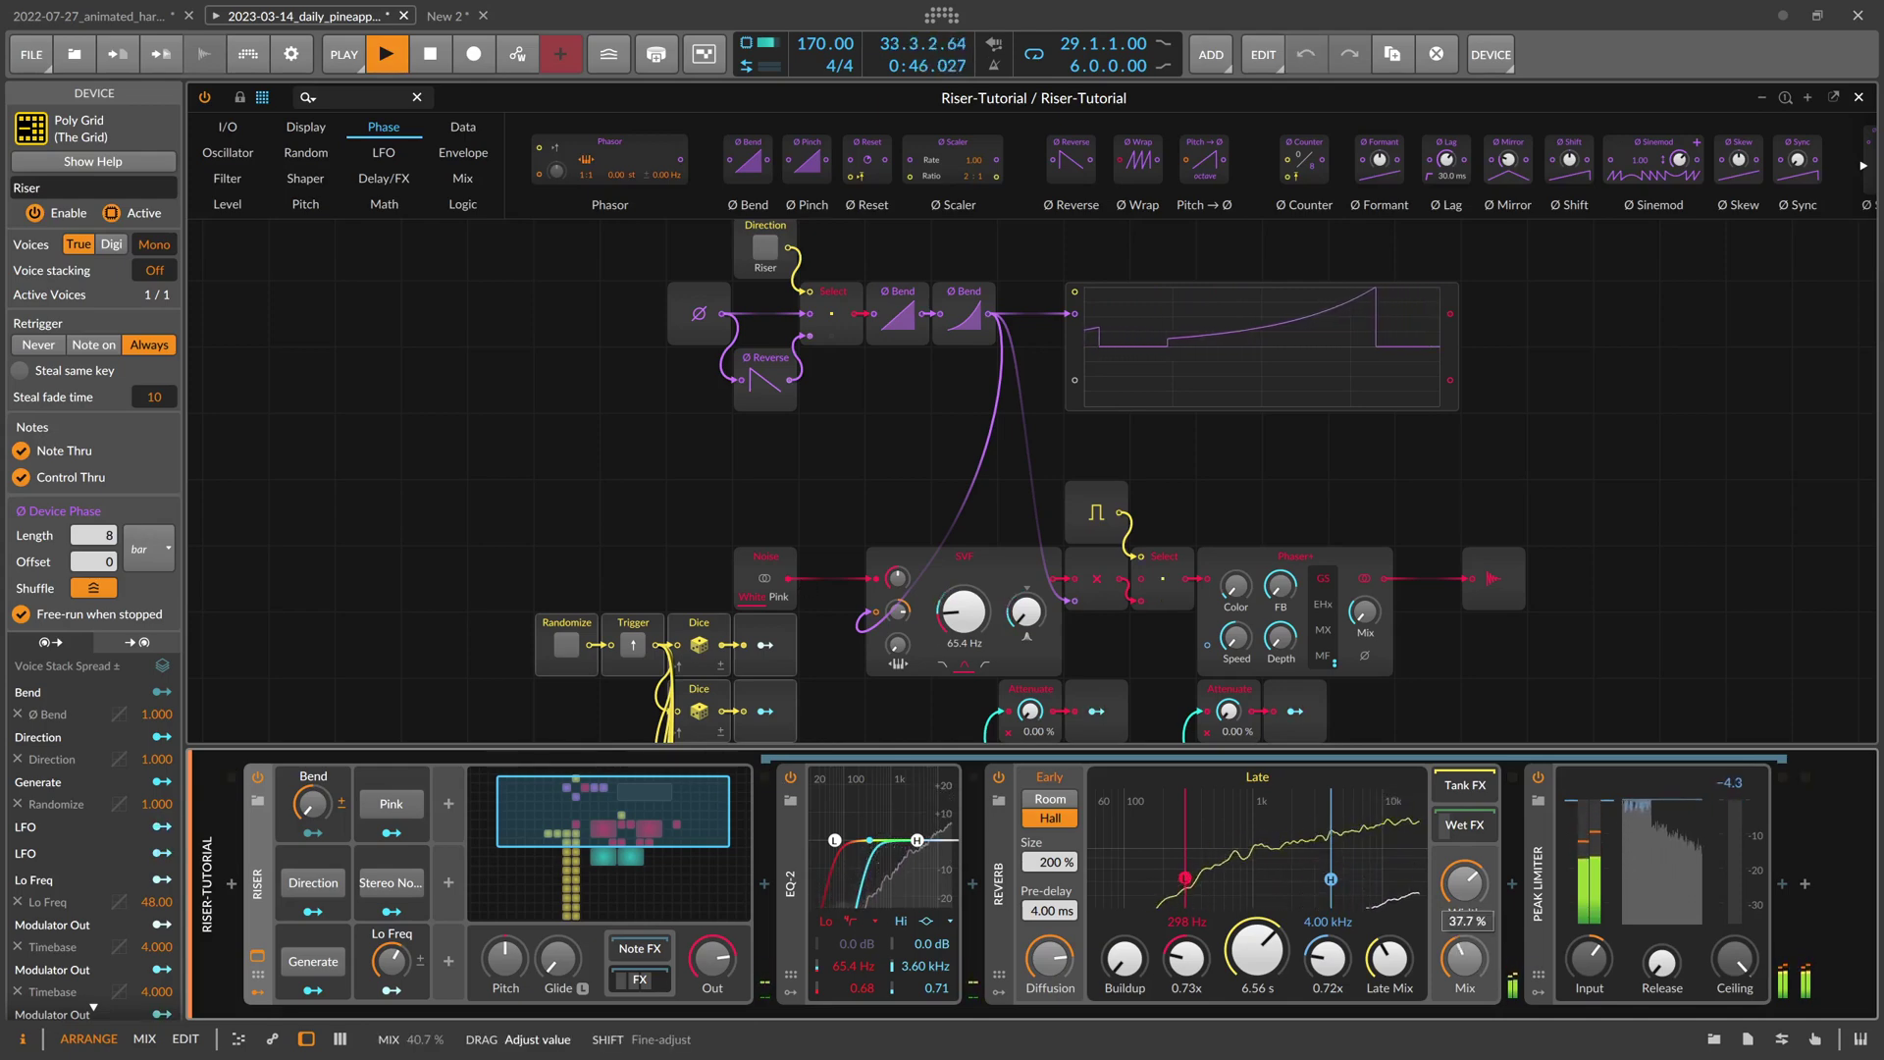
key(space)
key(space)
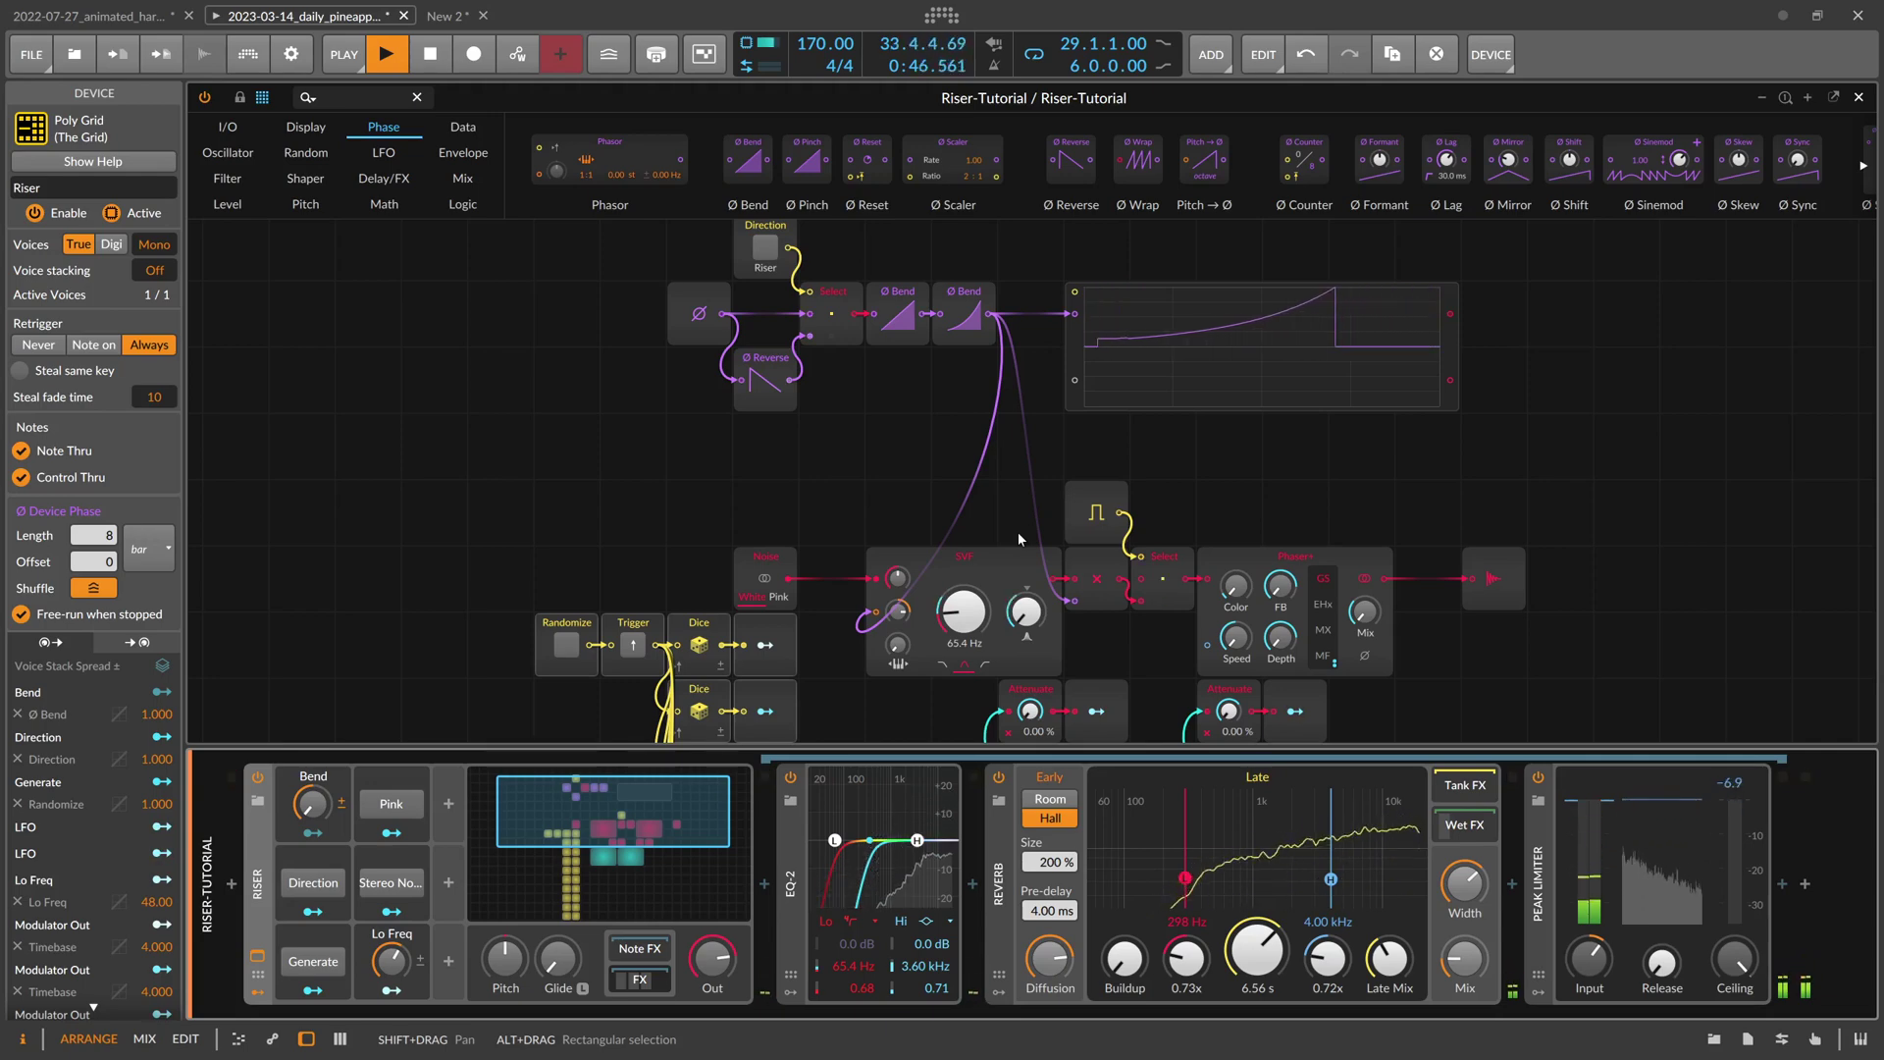
Stop playback and close the Riser grid to return to the arrangement
right_click(1363, 612)
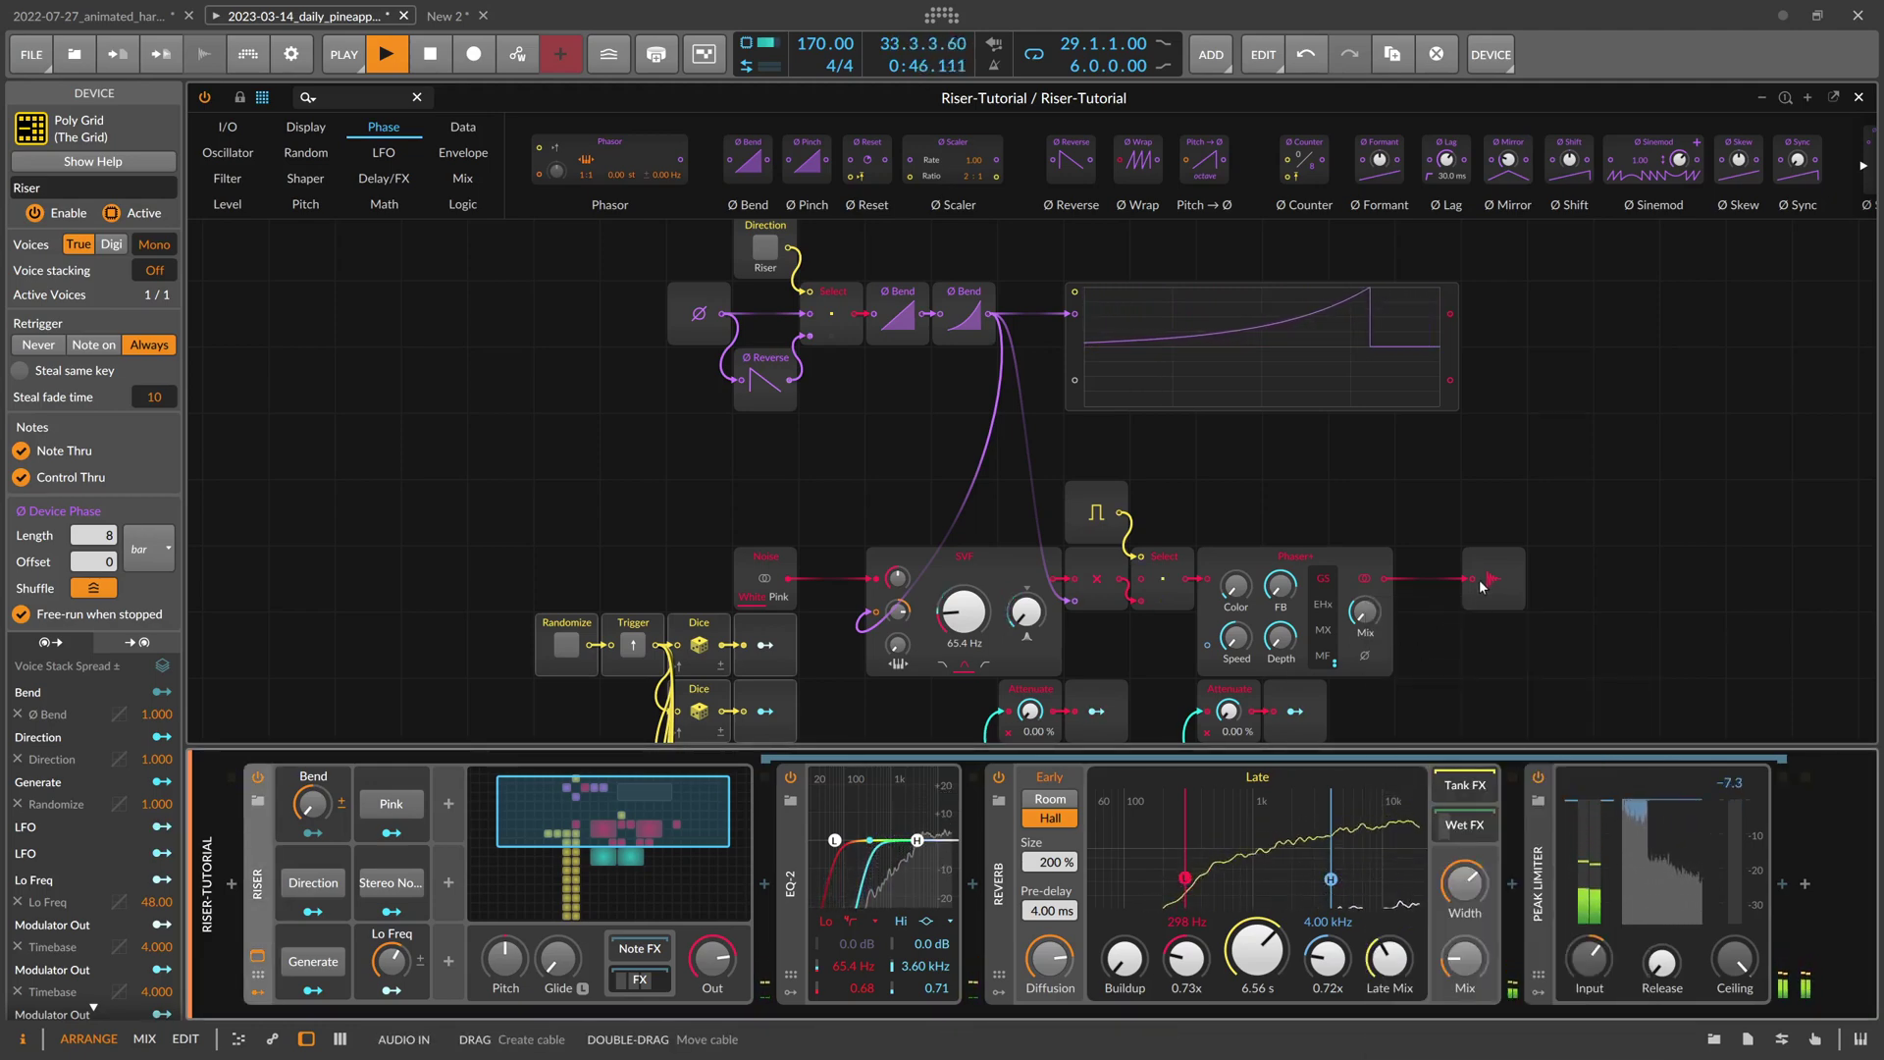
key(space)
key(Escape)
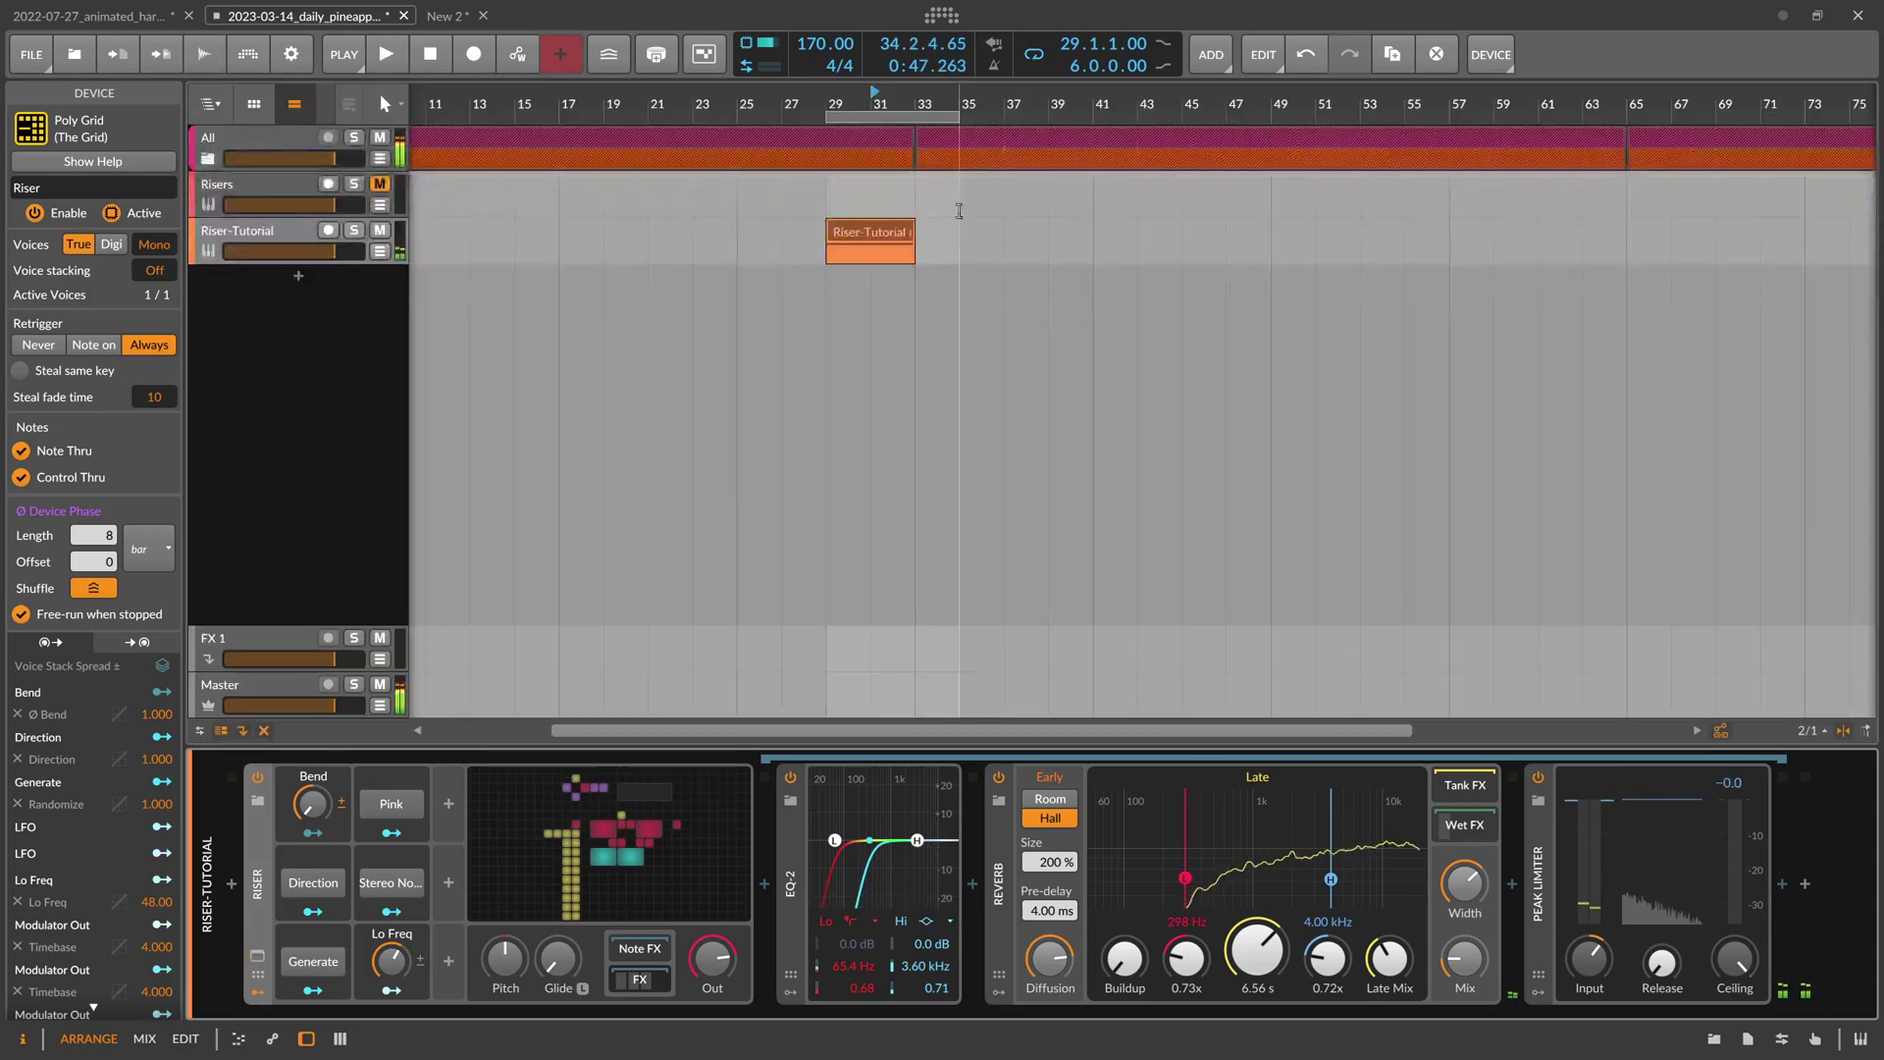
Extend the loop back to bar 27, move the Riser-Tutorial clip there, and lengthen the clip and its C4 note to six bars
drag(830, 114, 782, 114)
click(837, 233)
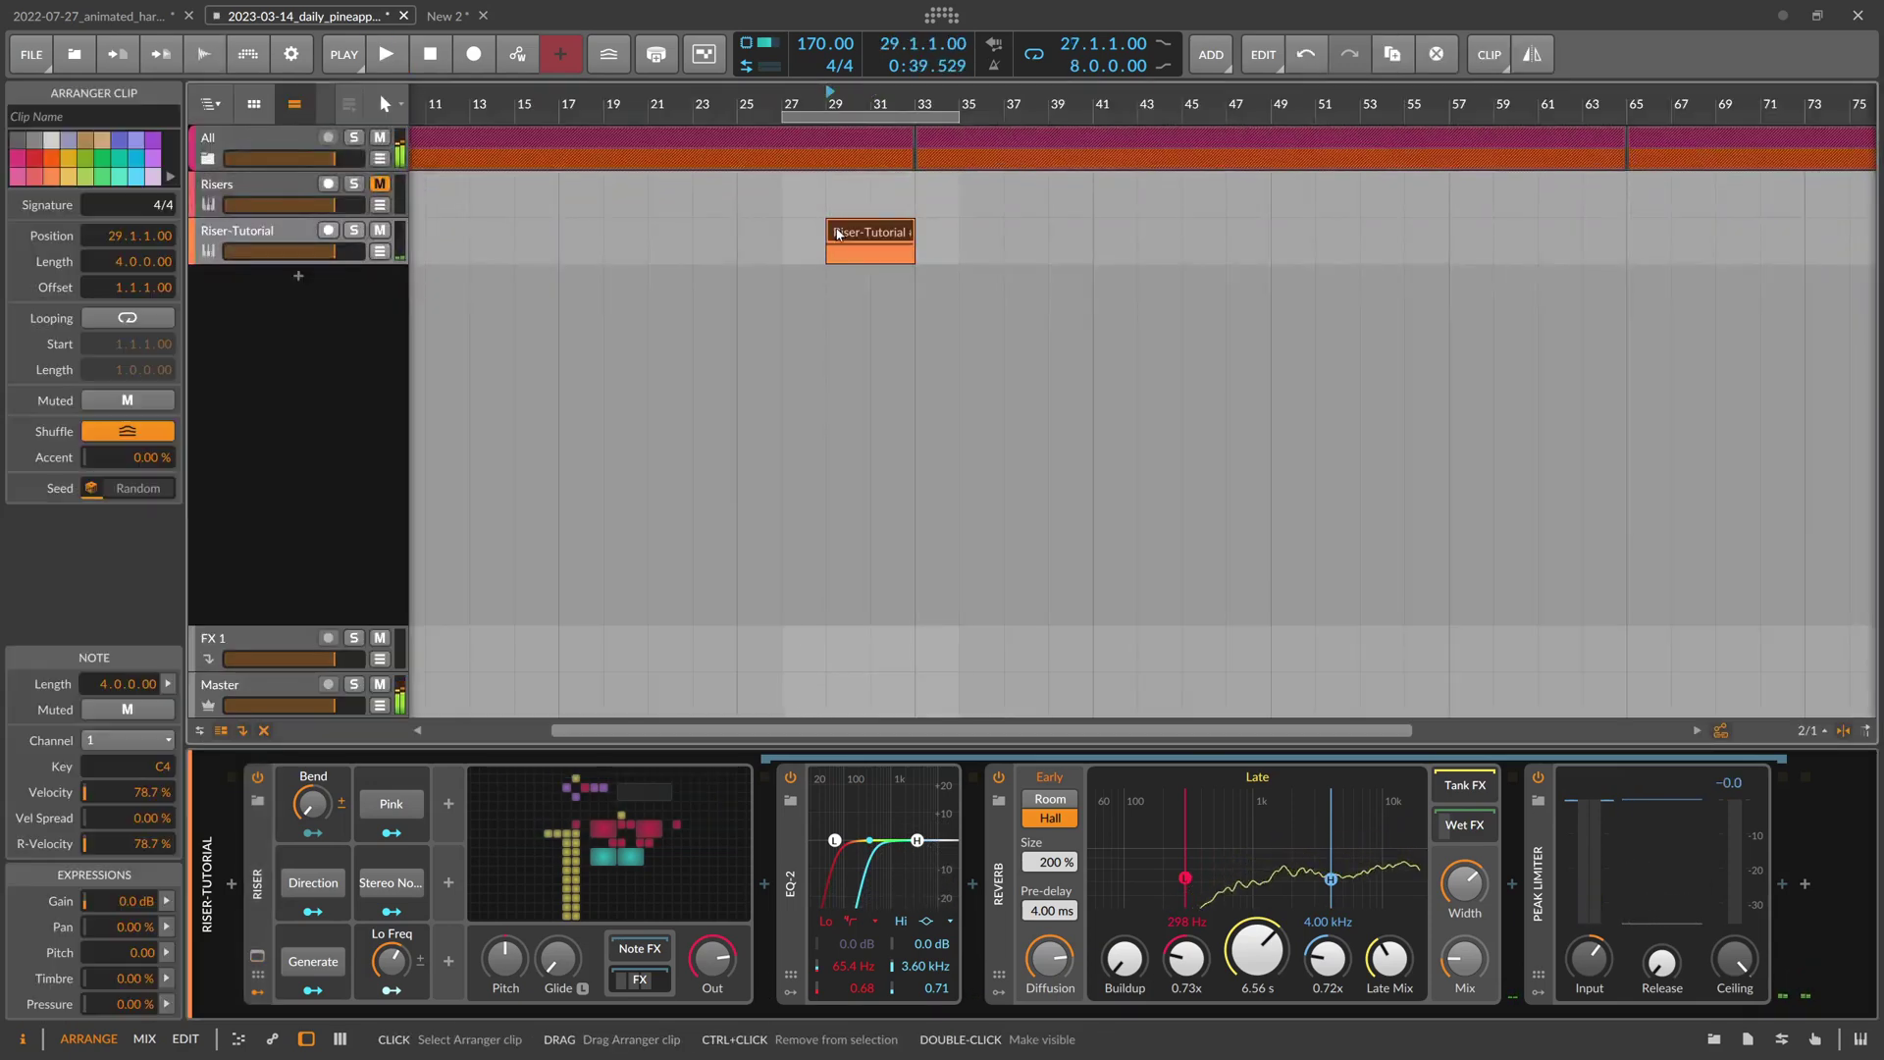
drag(850, 236, 805, 236)
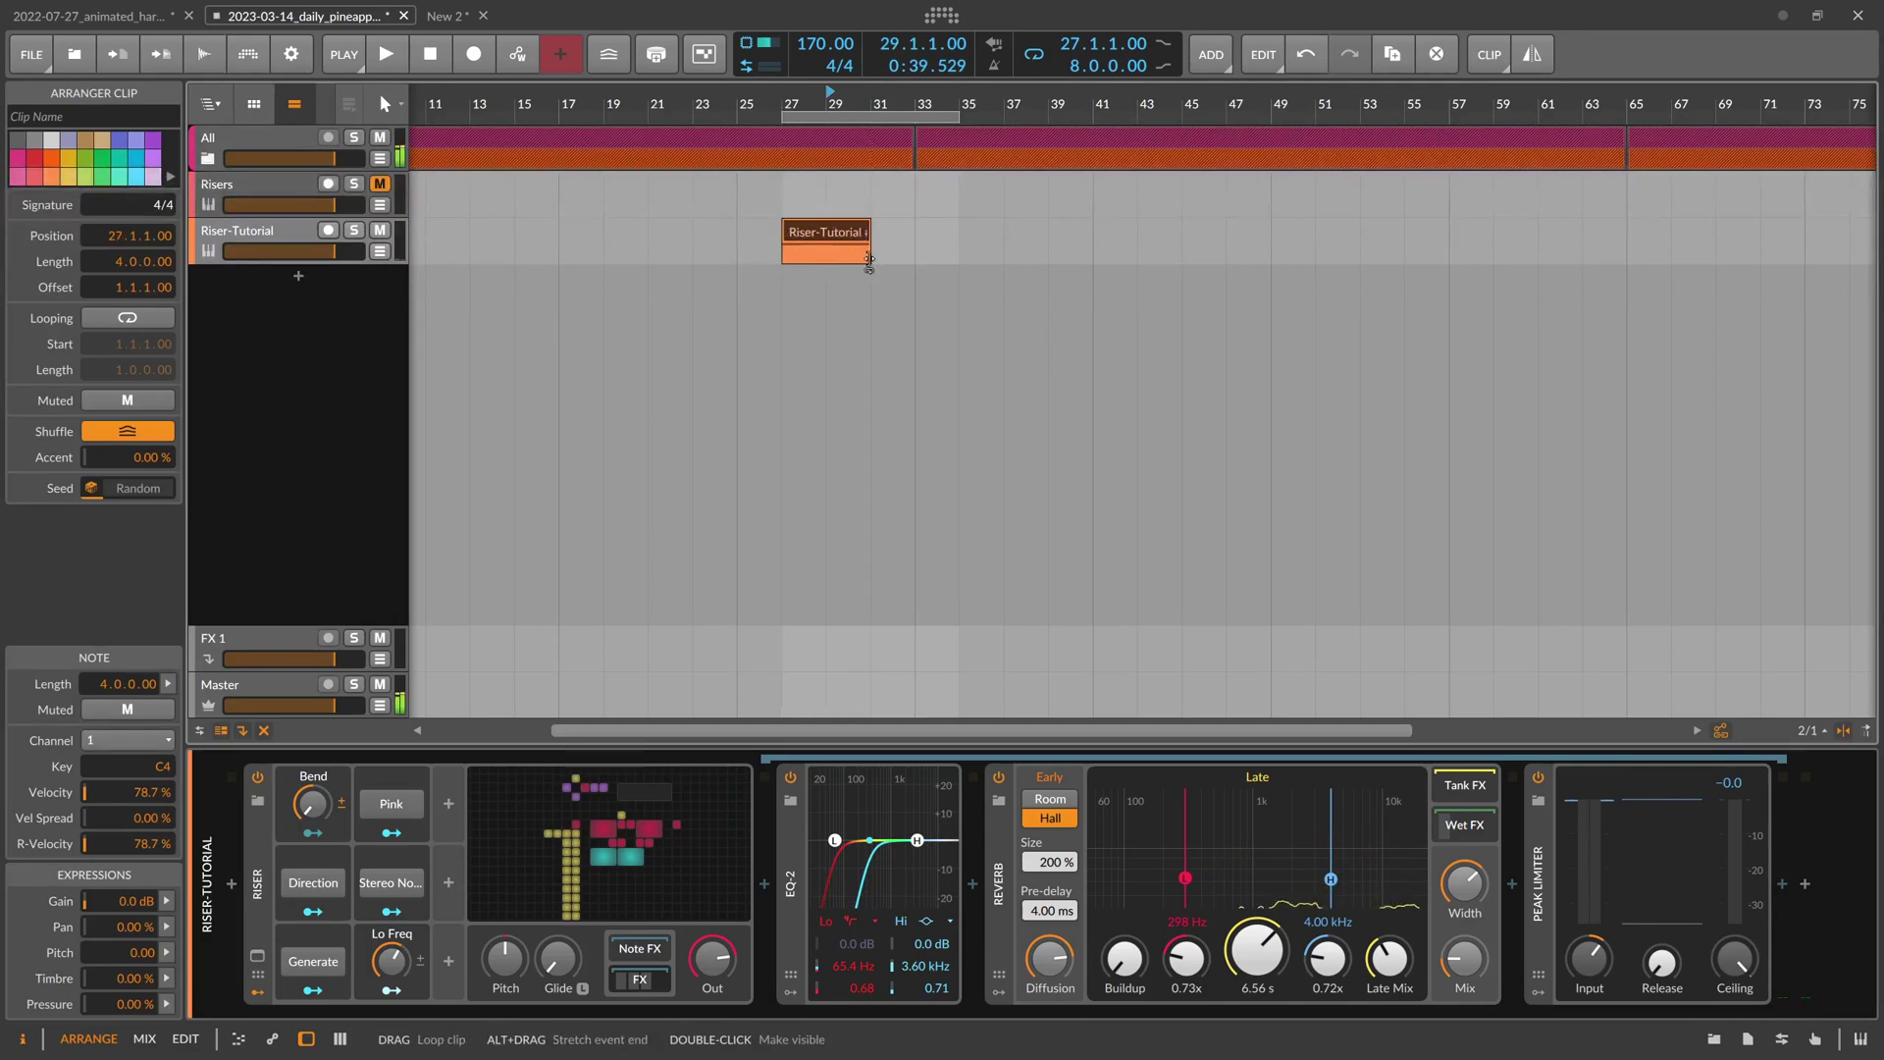
drag(869, 260, 914, 257)
double_click(879, 234)
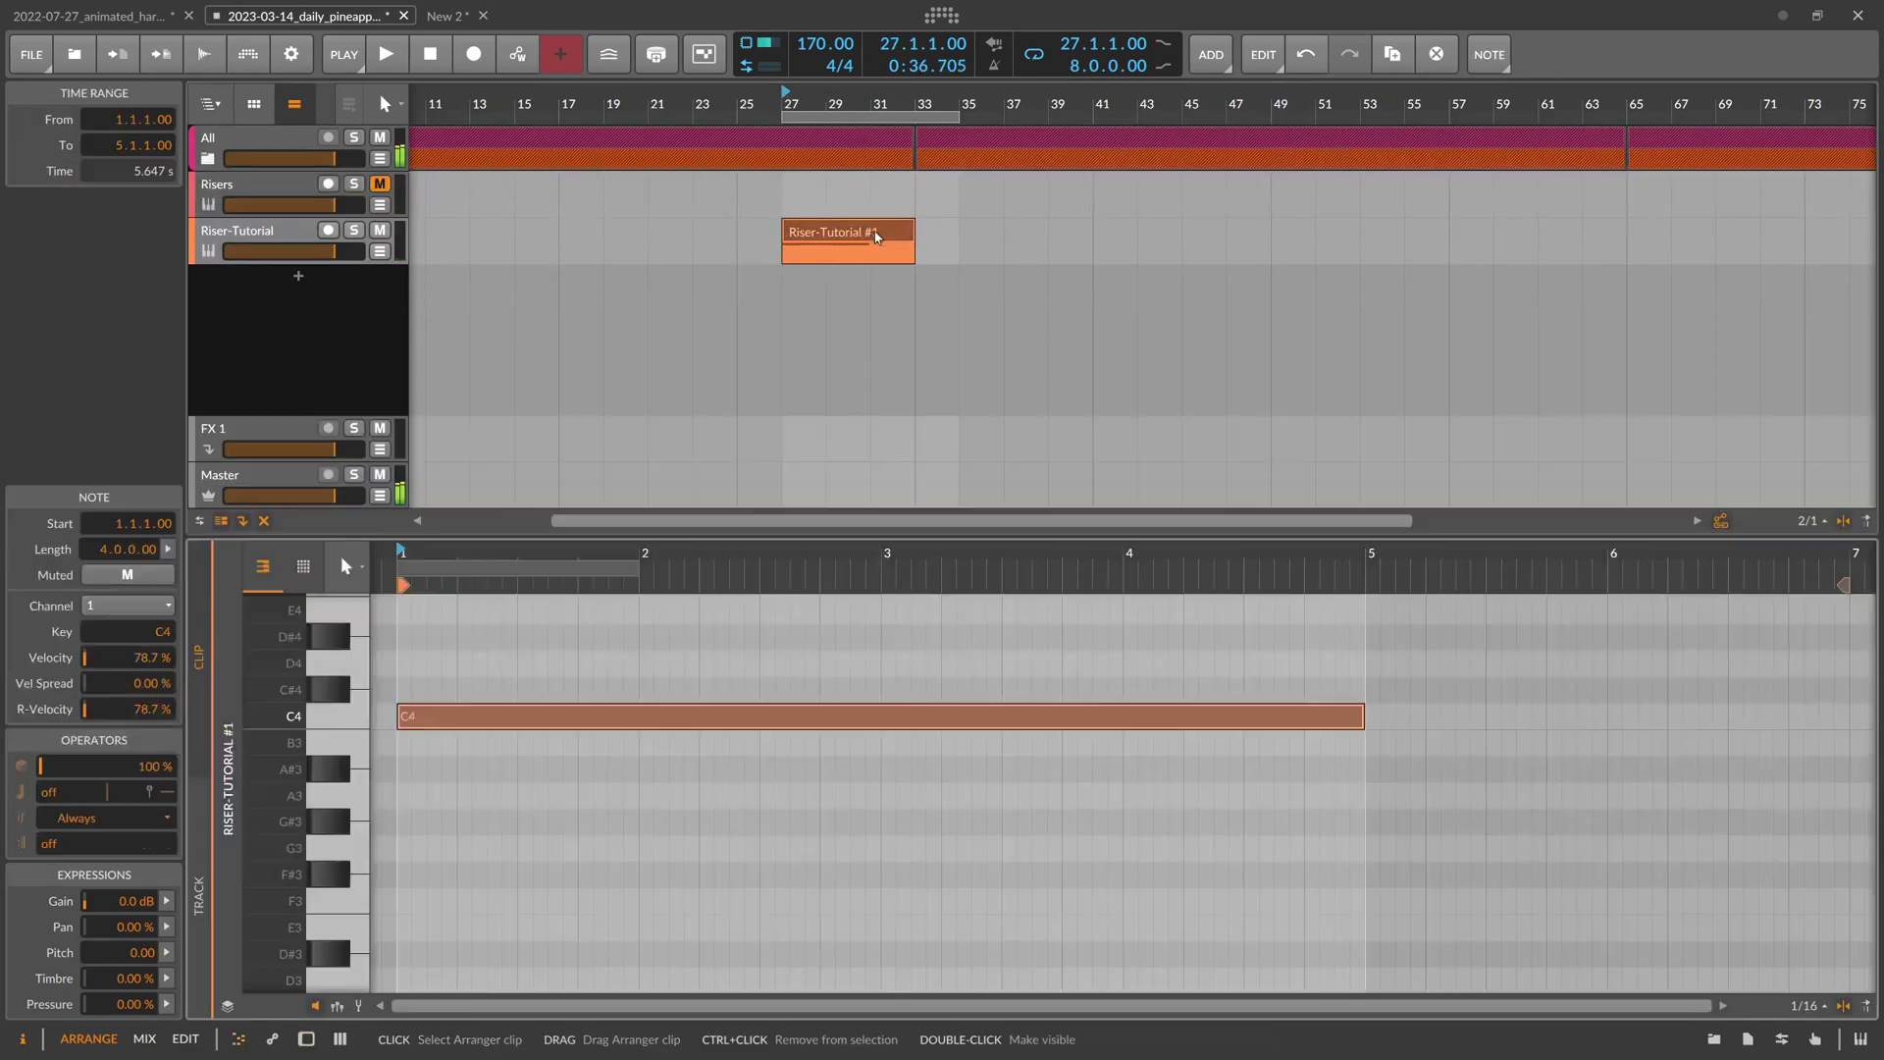
drag(1363, 716, 1849, 716)
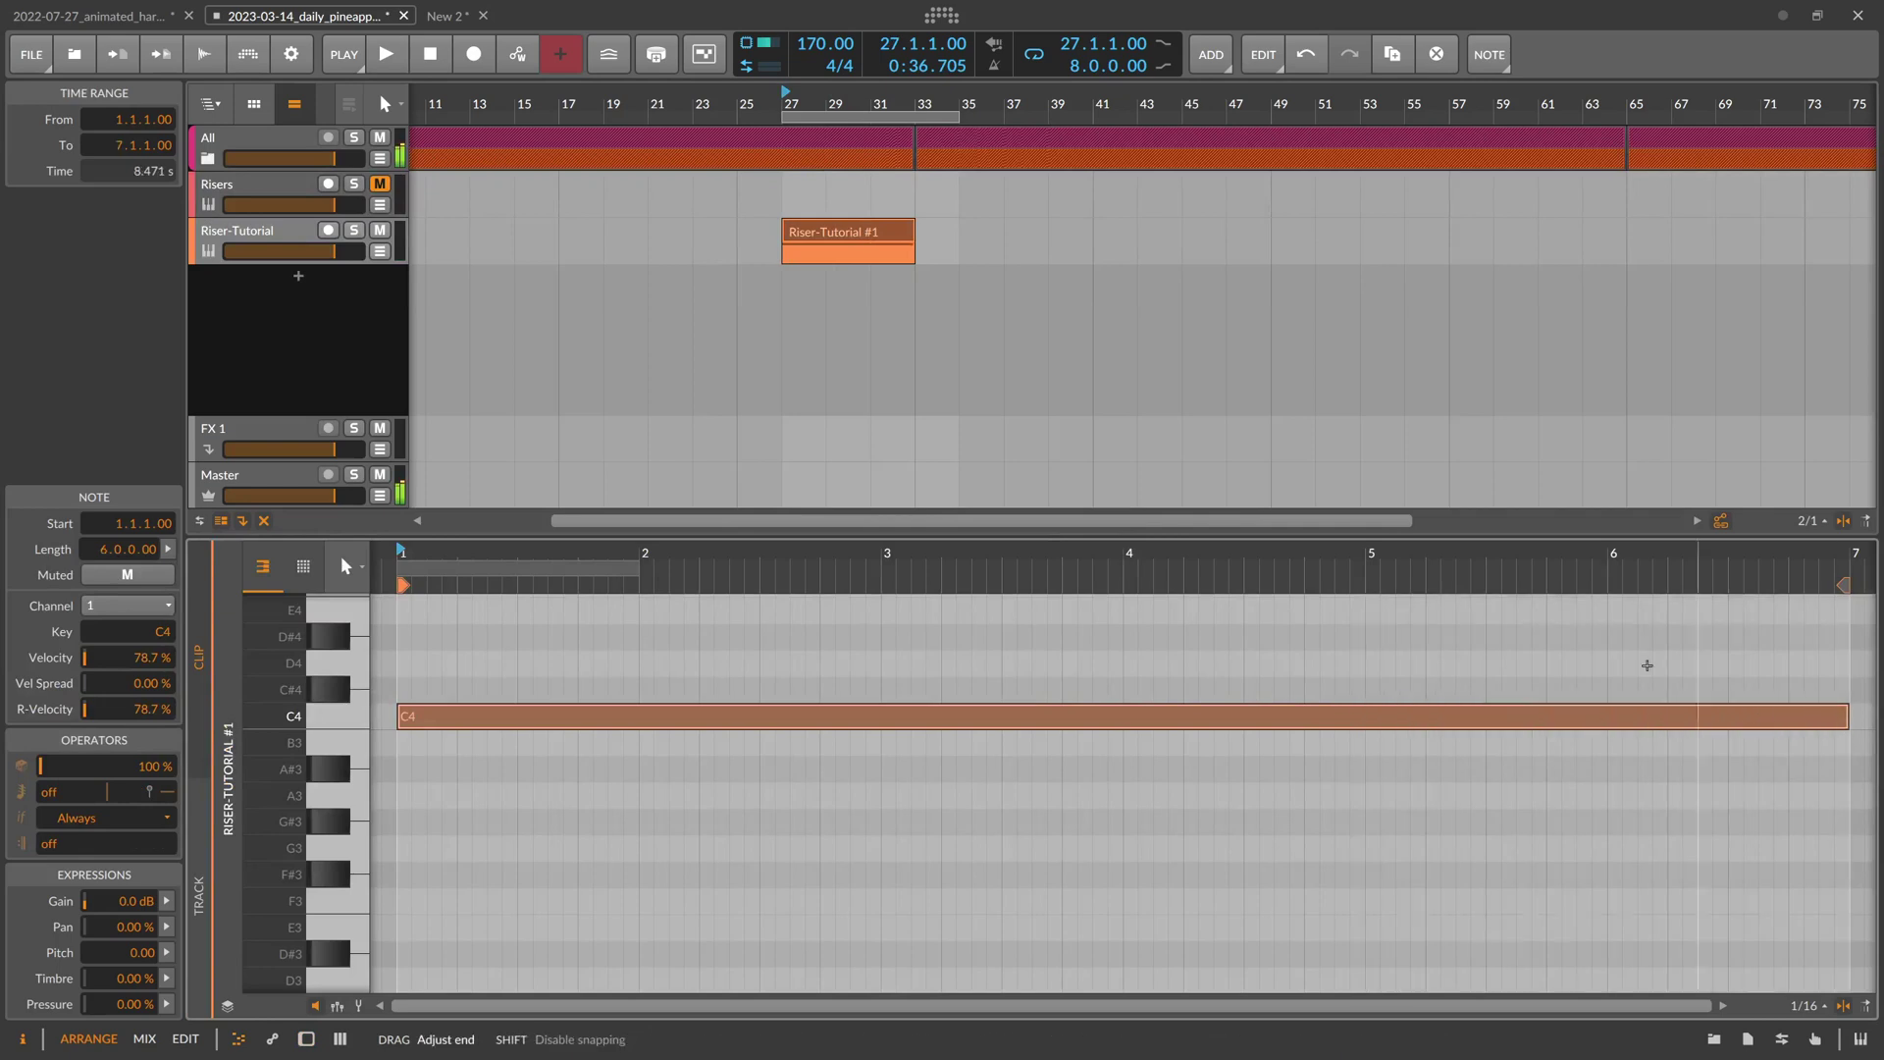
Bounce the six-bar Riser-Tutorial clip to a new audio track
scroll(876, 120, down, 3)
click(696, 231)
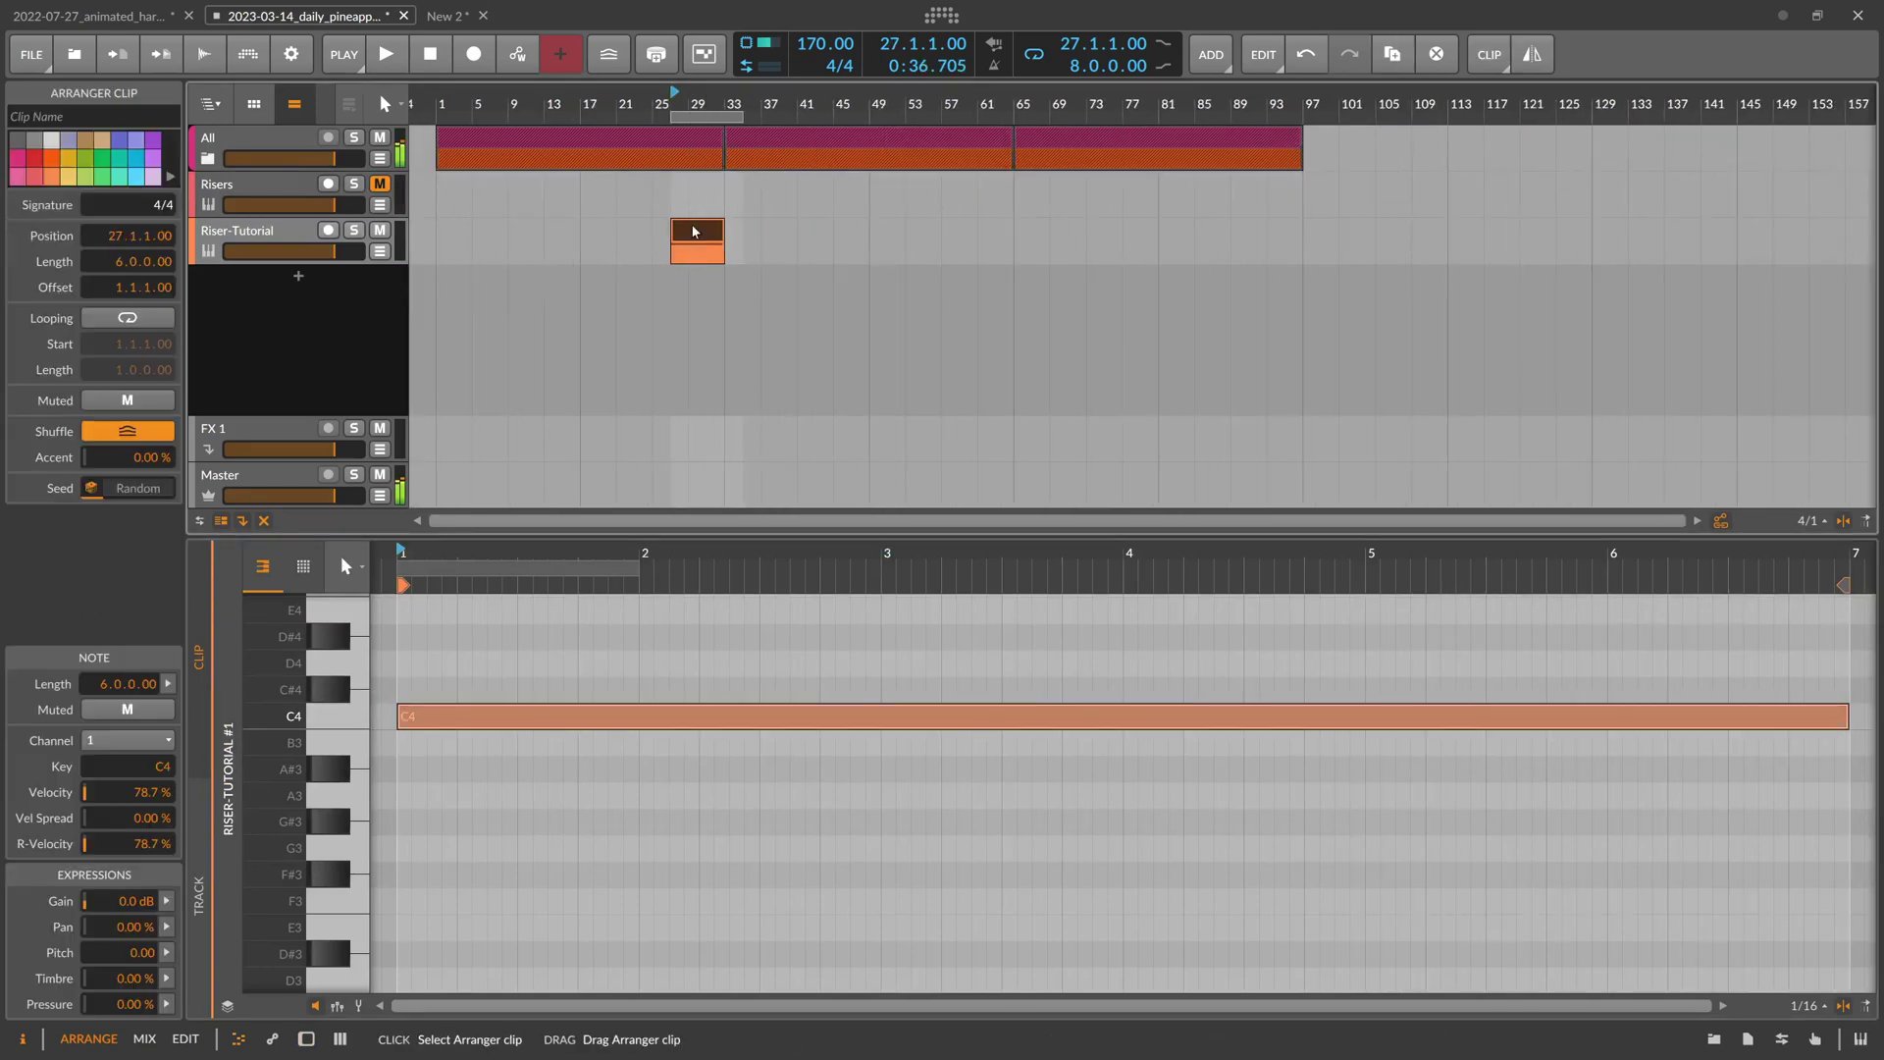
right_click(696, 232)
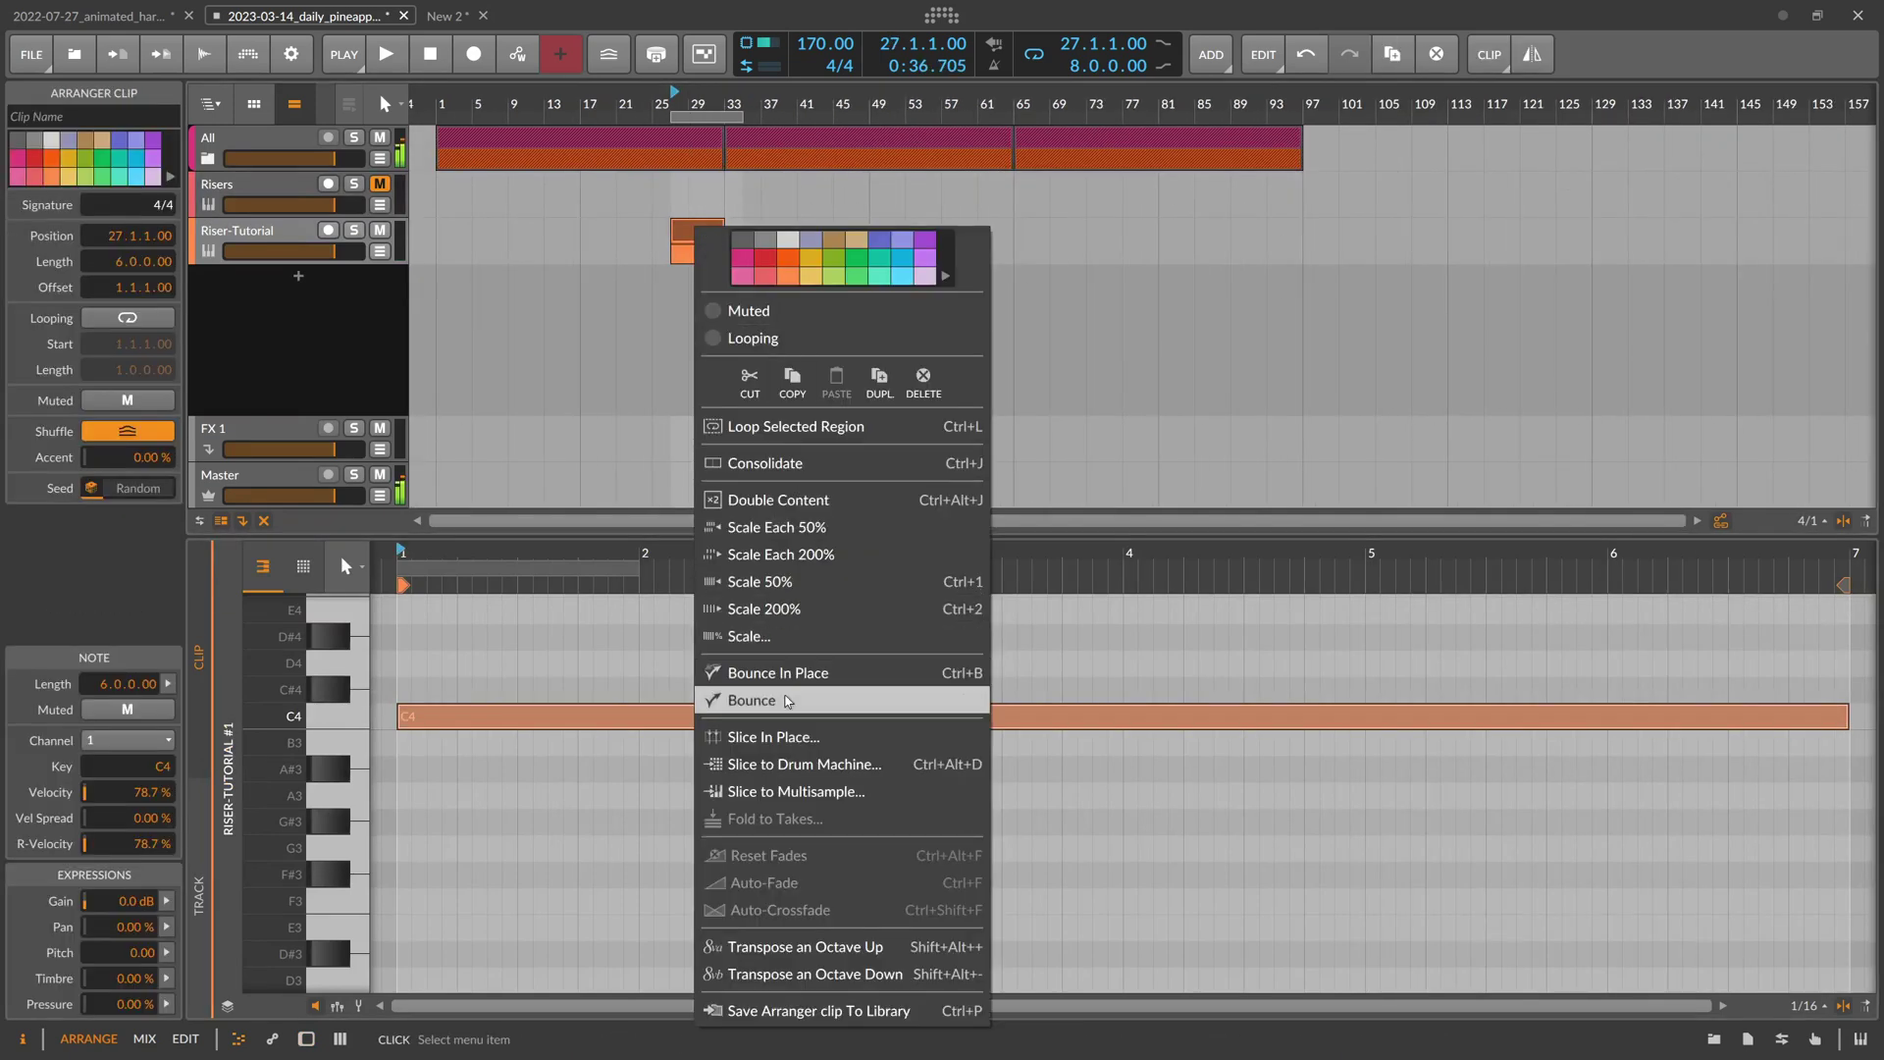
click(787, 700)
click(1001, 762)
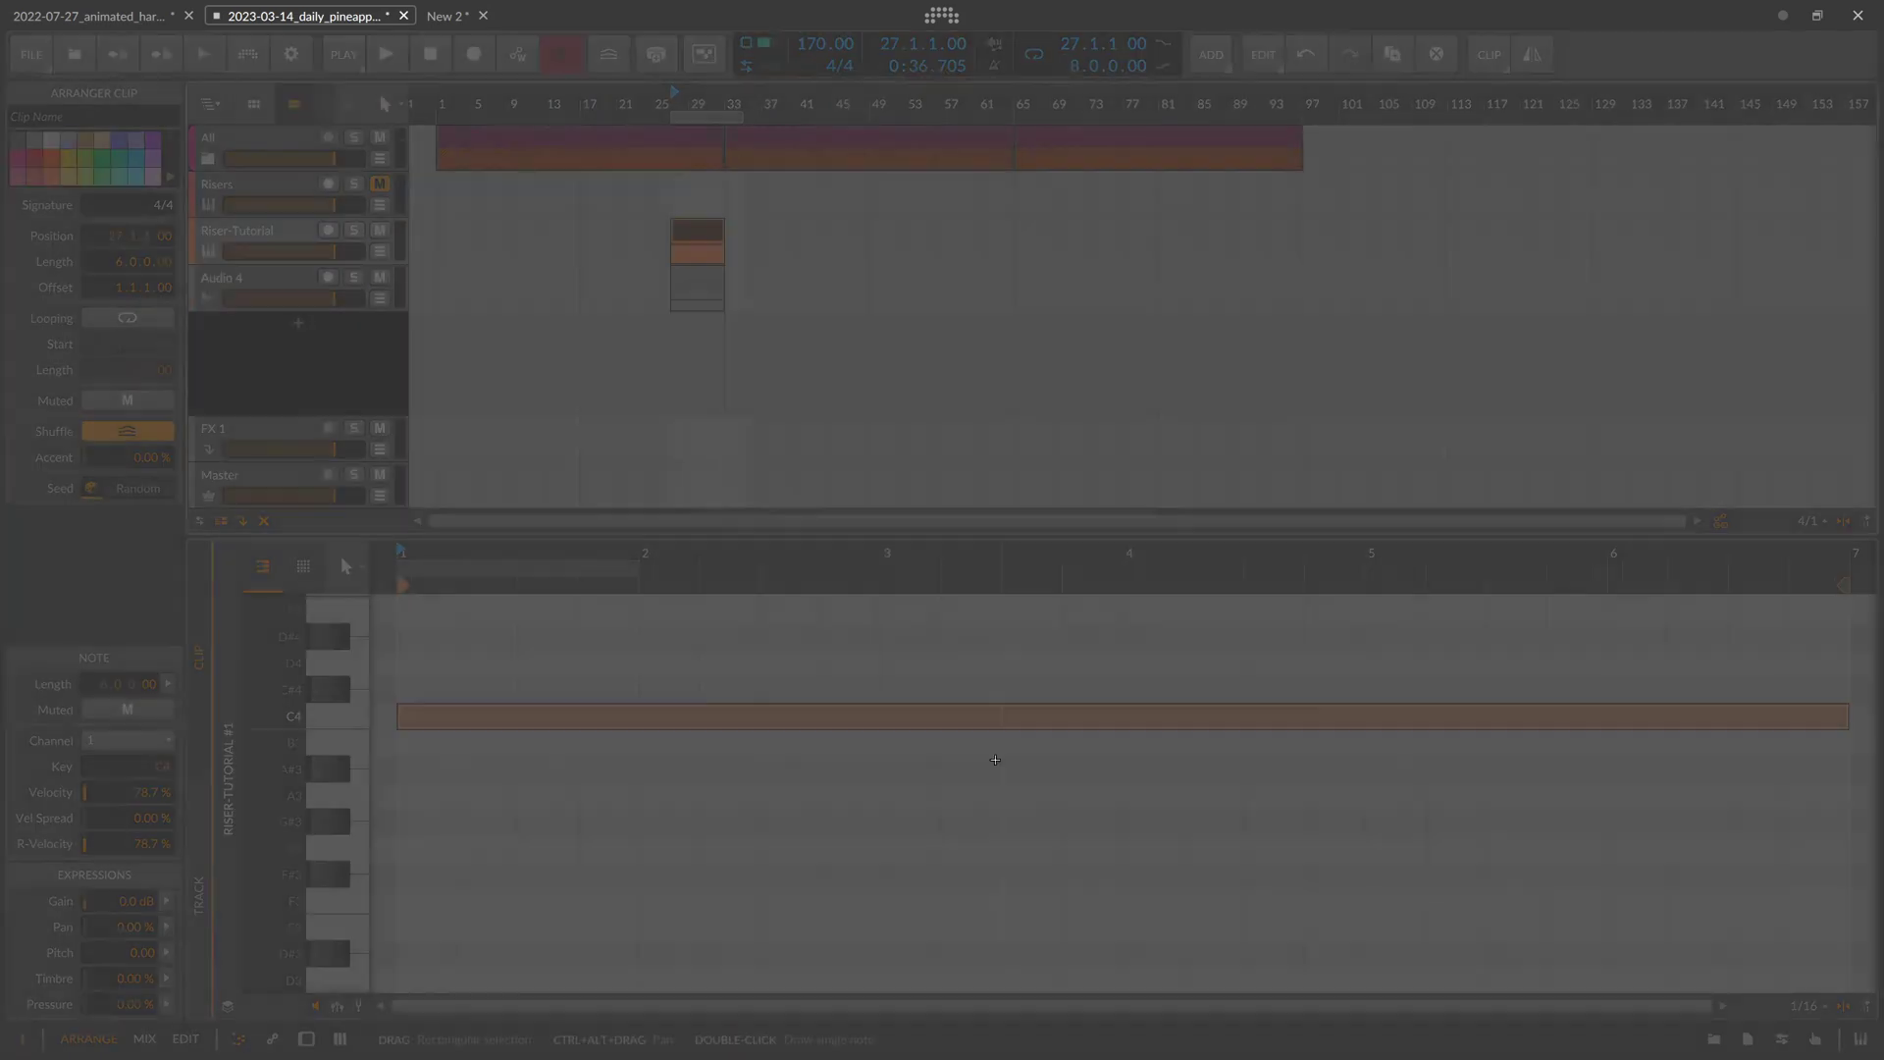
drag(691, 98, 700, 99)
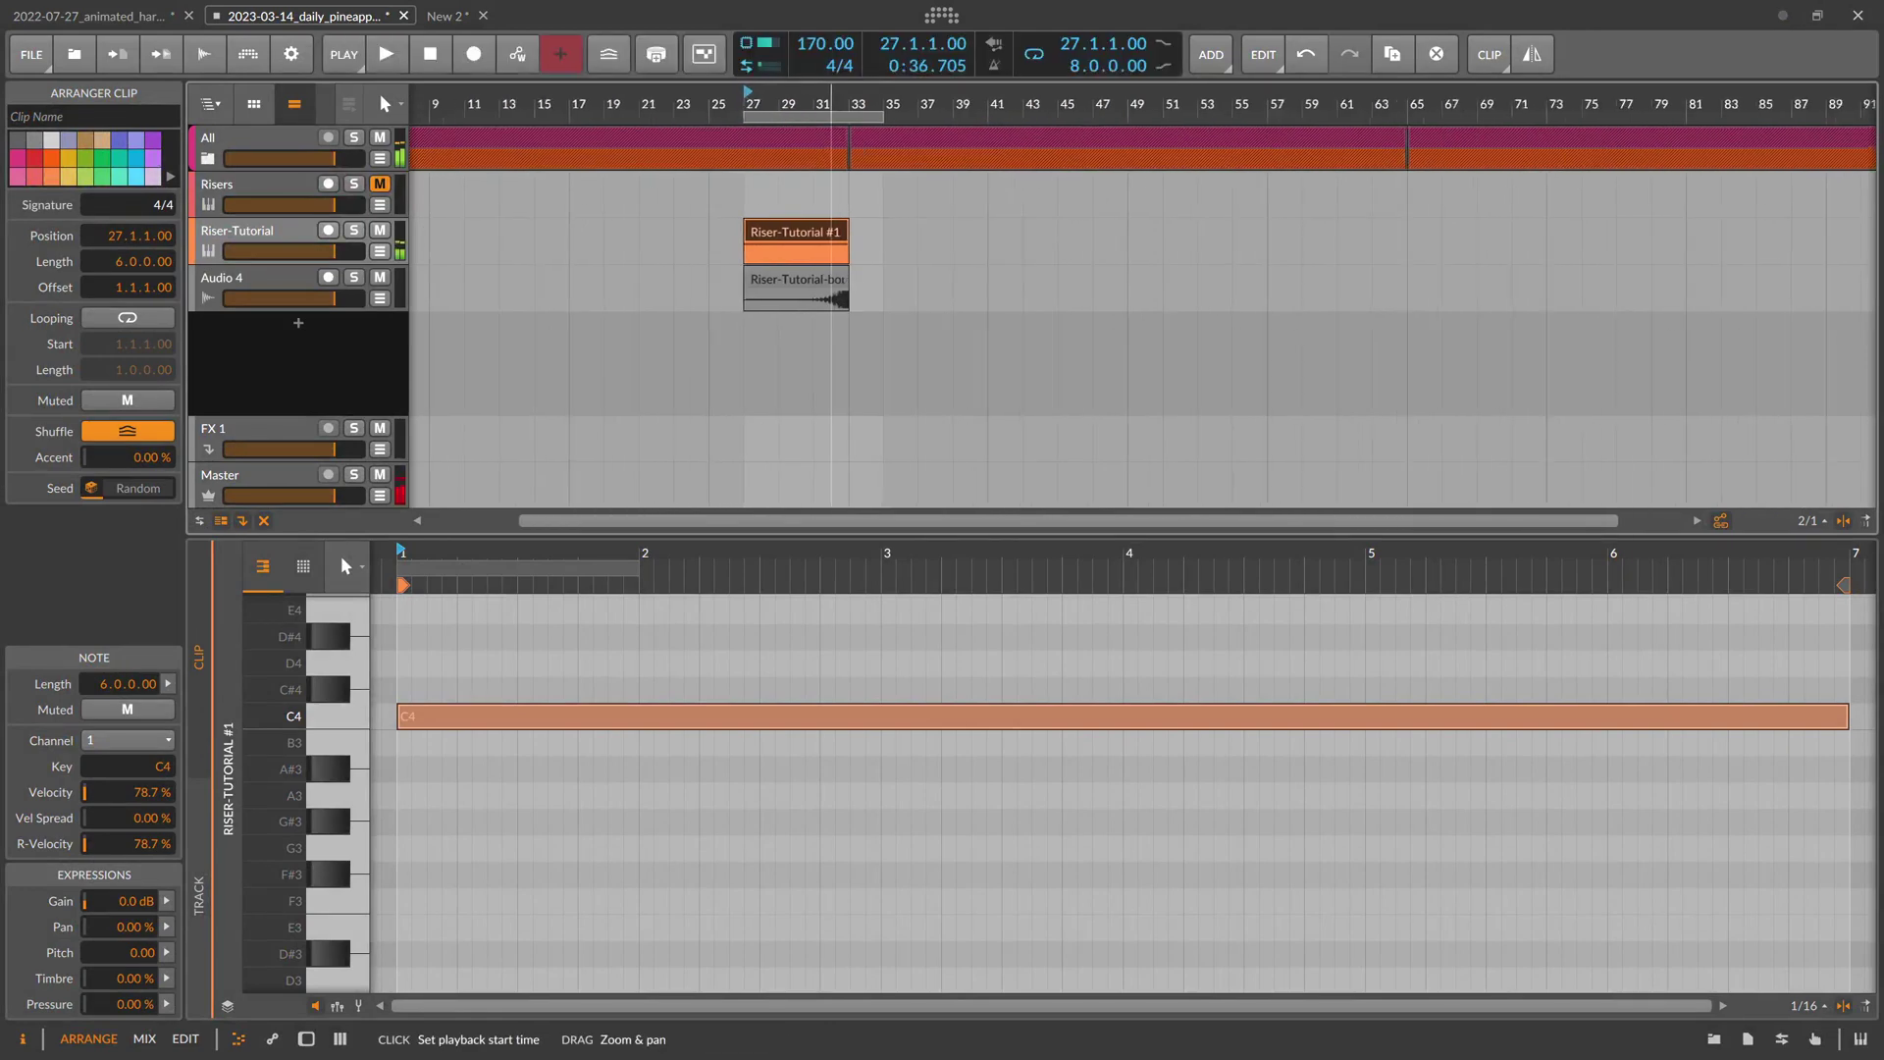
Move the bounced riser audio clip on its track to bar 59, so it ends at the section change at bar 65
scroll(844, 130, up, 3)
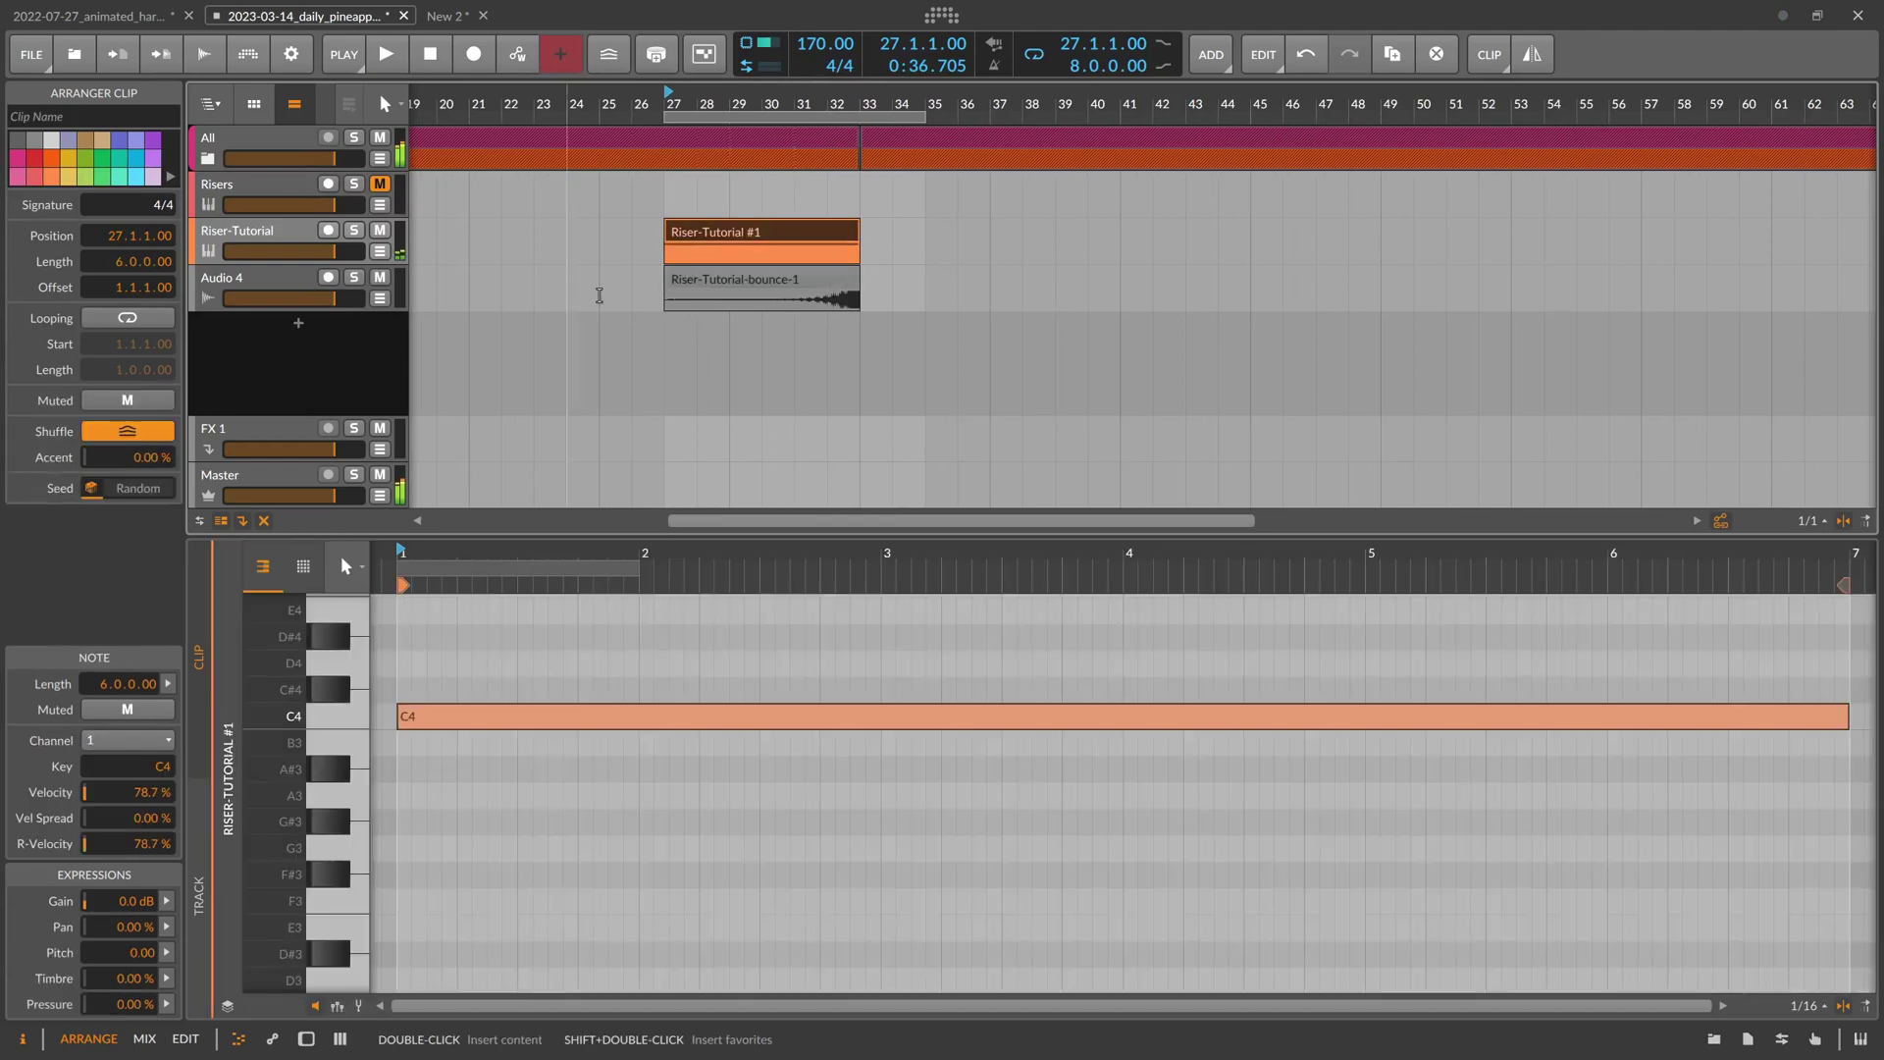
drag(713, 287, 931, 285)
scroll(680, 290, down, 5)
scroll(927, 284, up, 5)
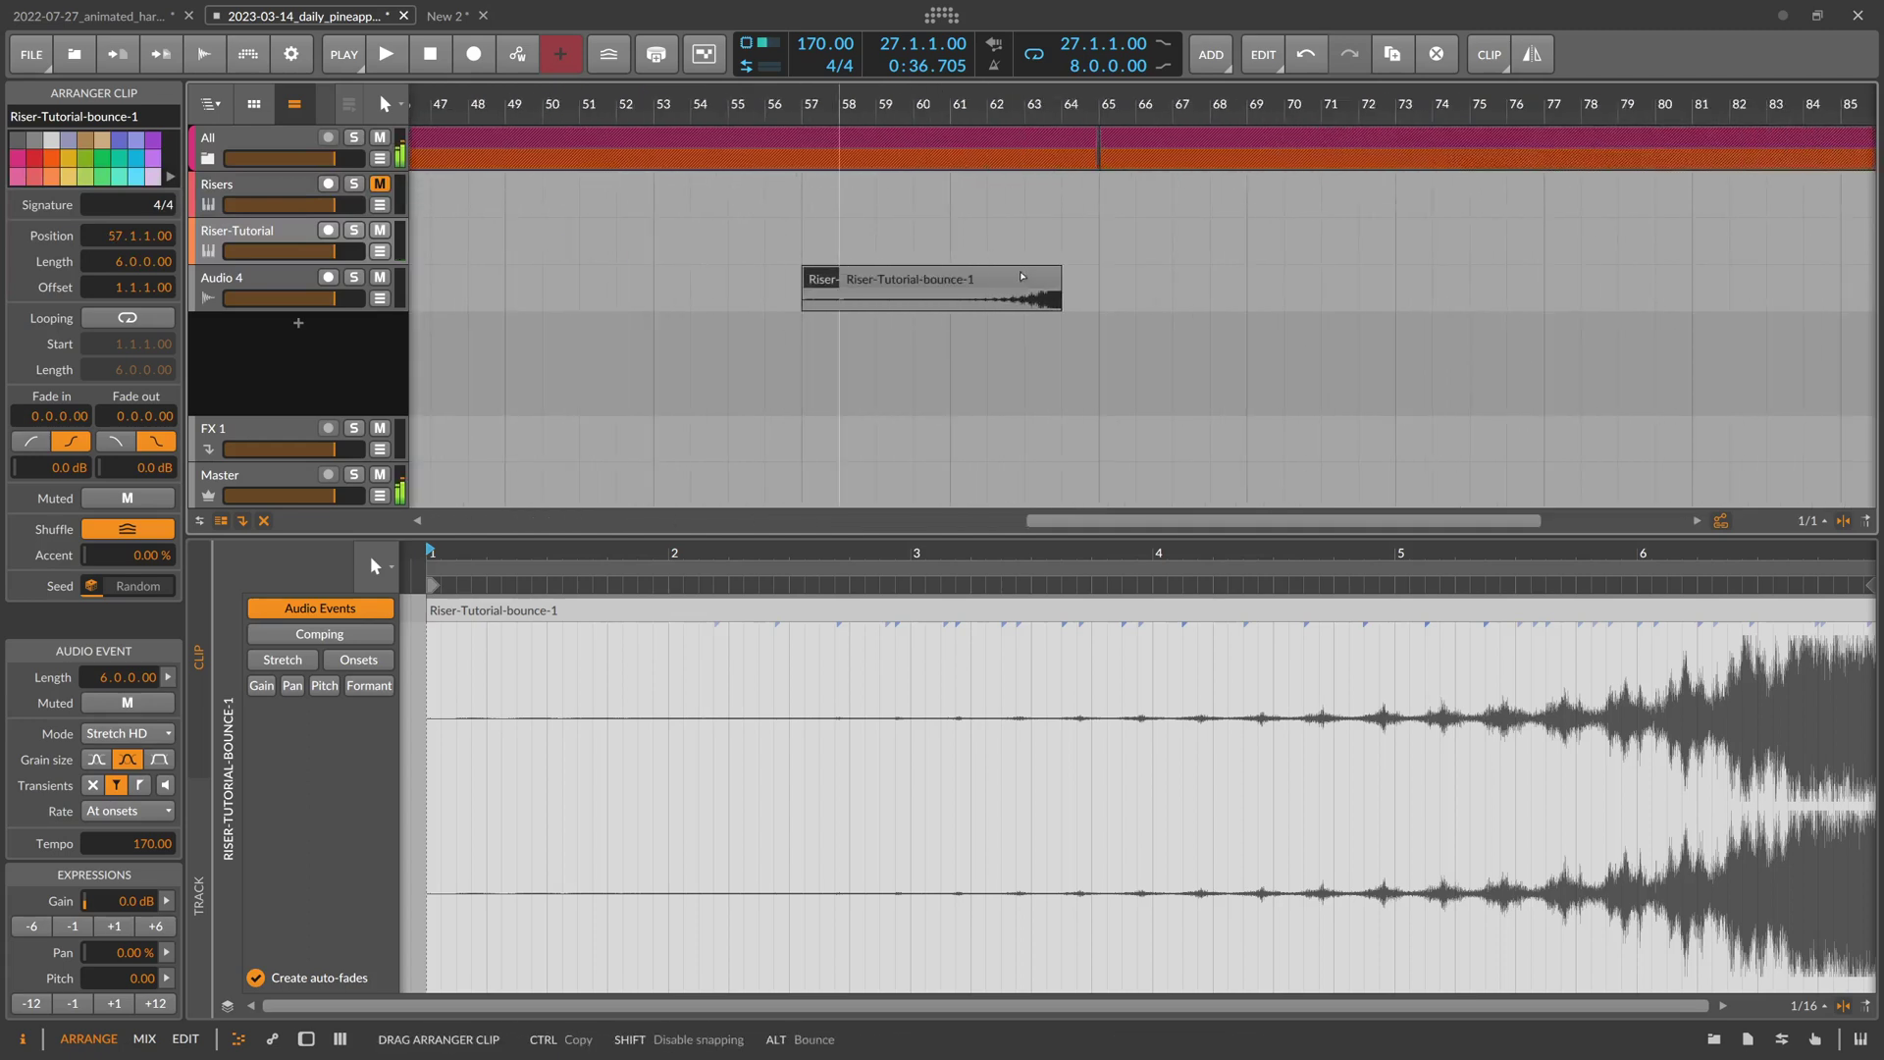
drag(1055, 276, 1055, 277)
scroll(1054, 277, down, 3)
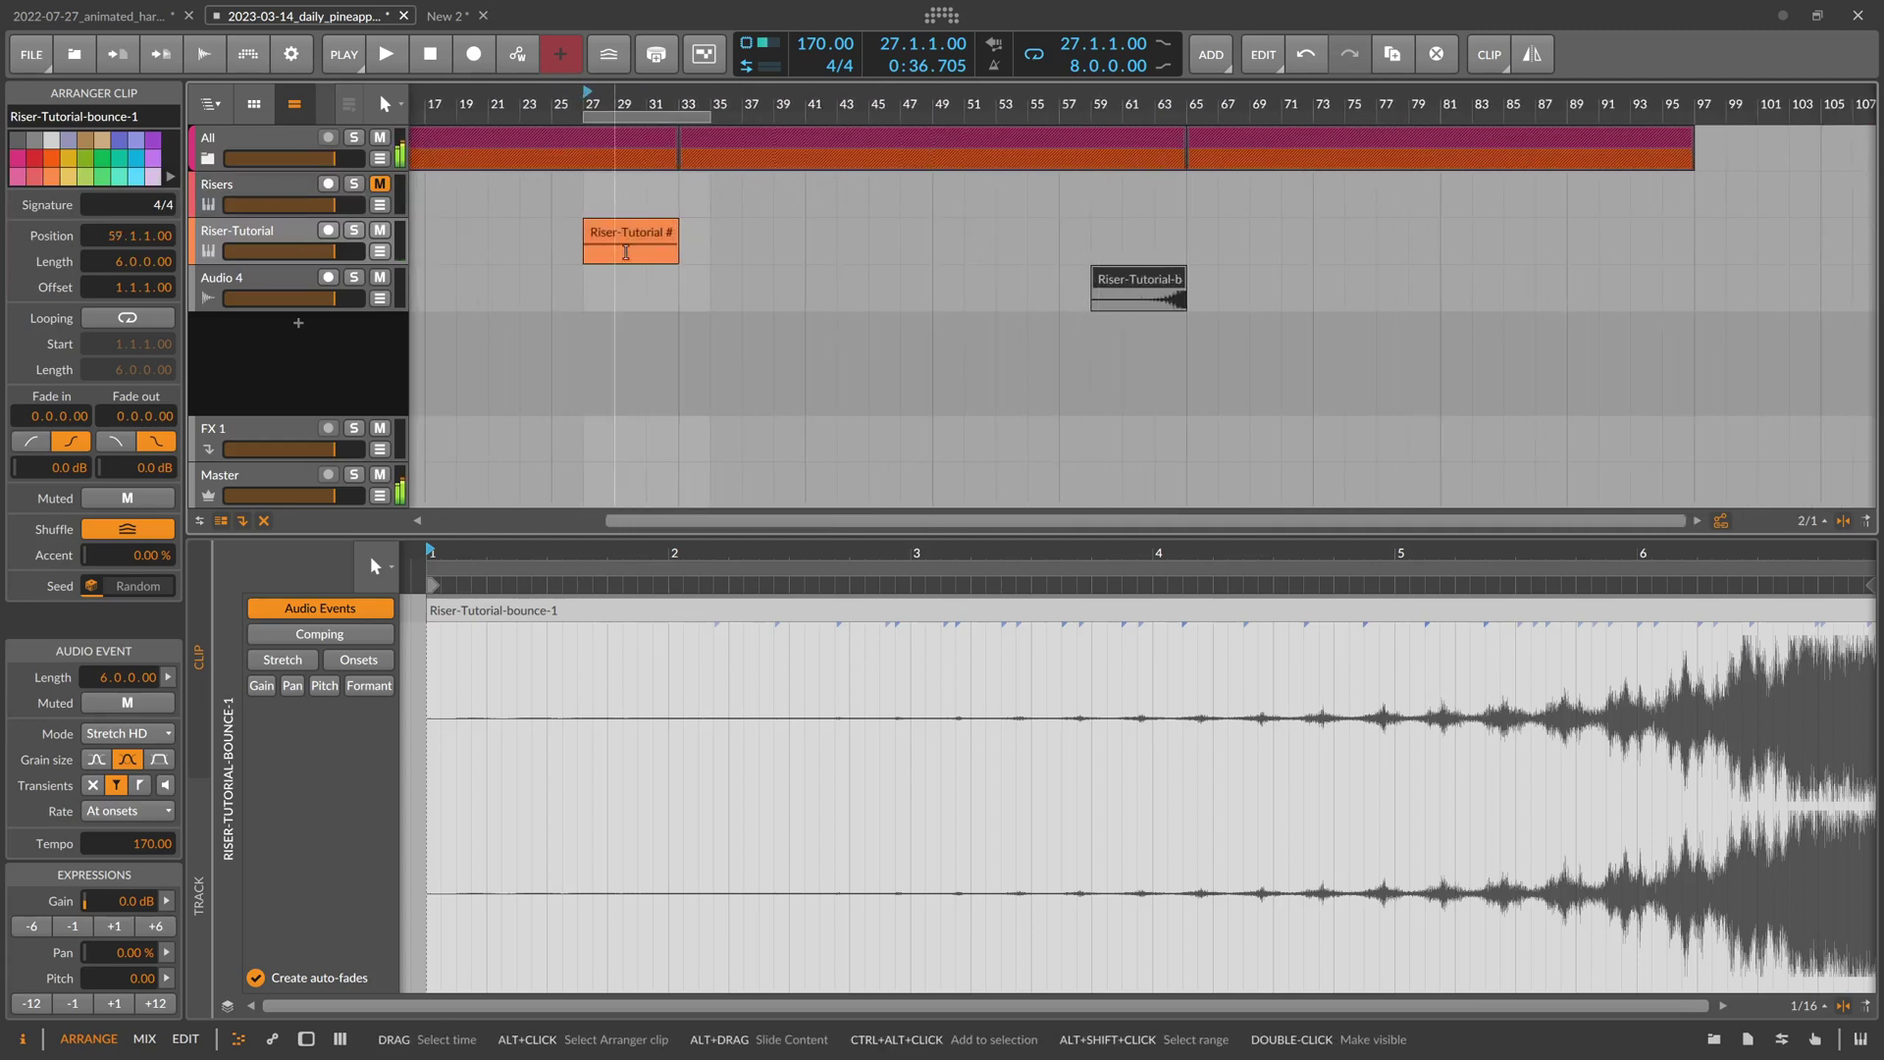
Show the Riser-Tutorial track's devices and audition the riser in the song from bar 27
click(633, 240)
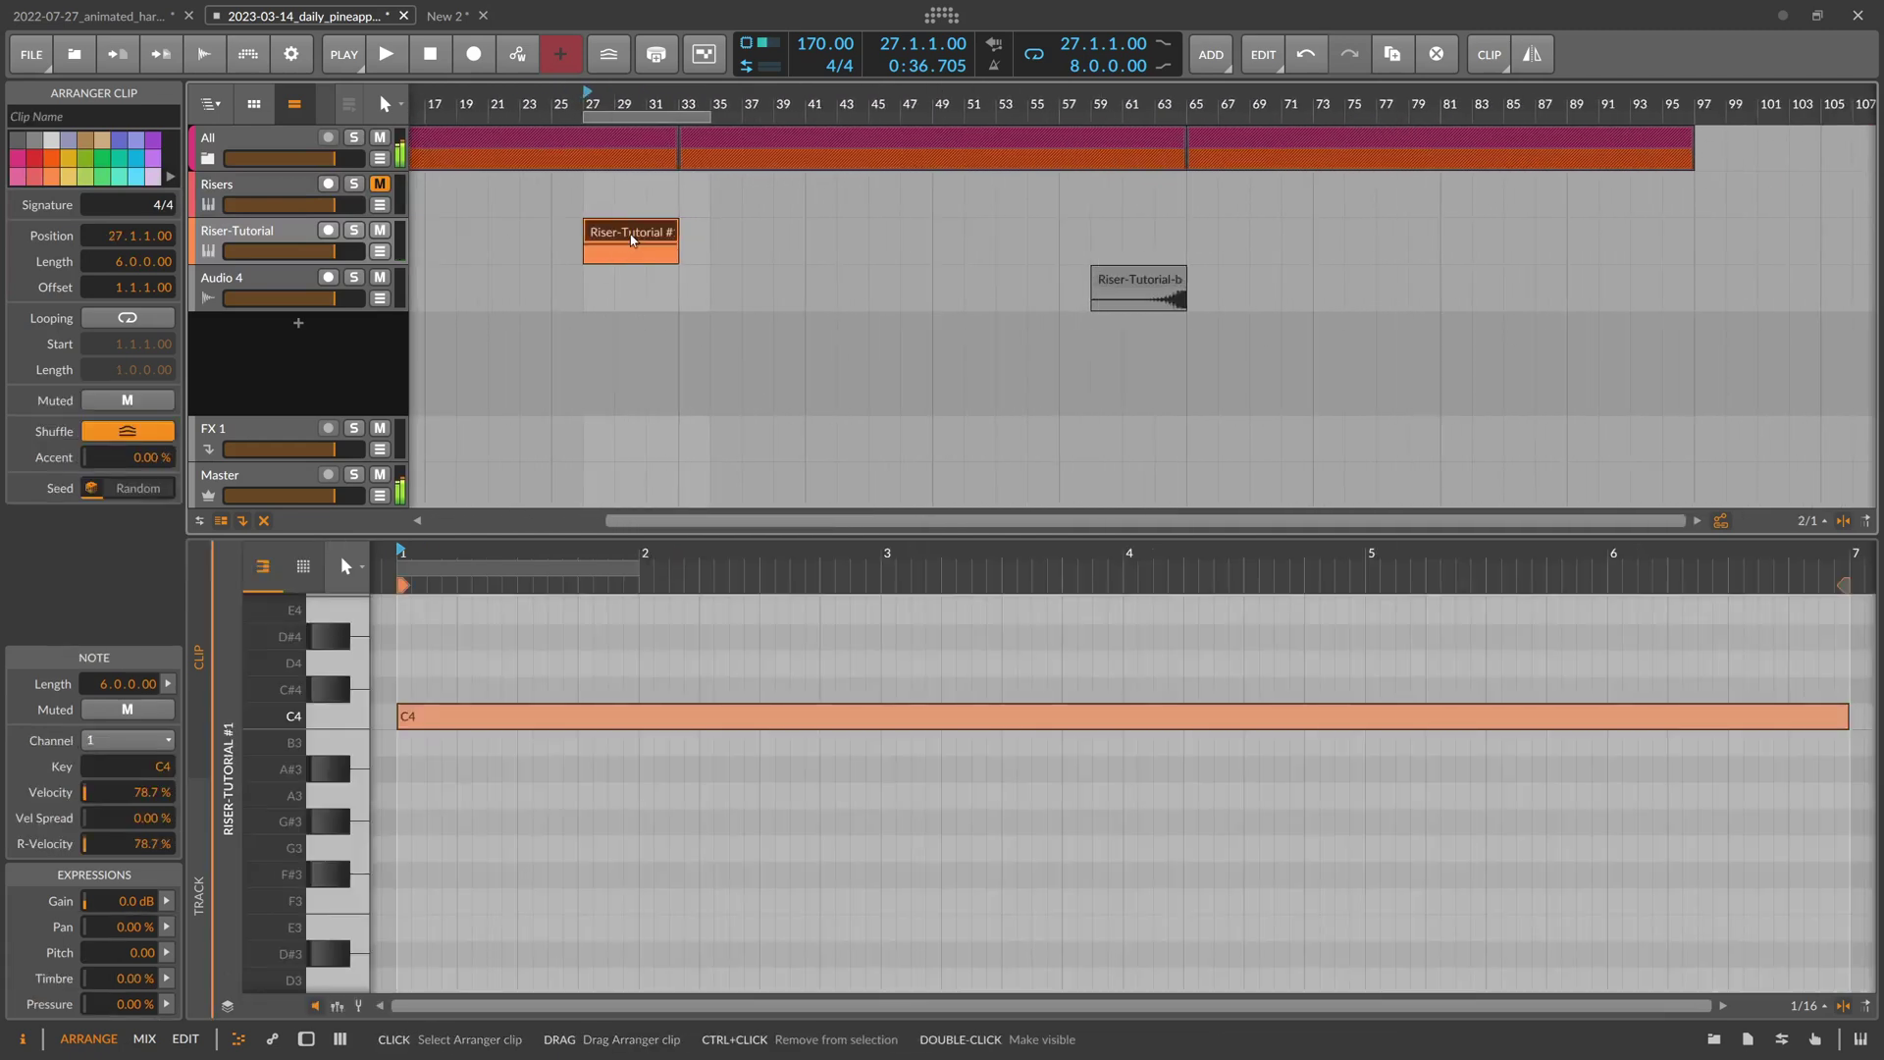
double_click(292, 244)
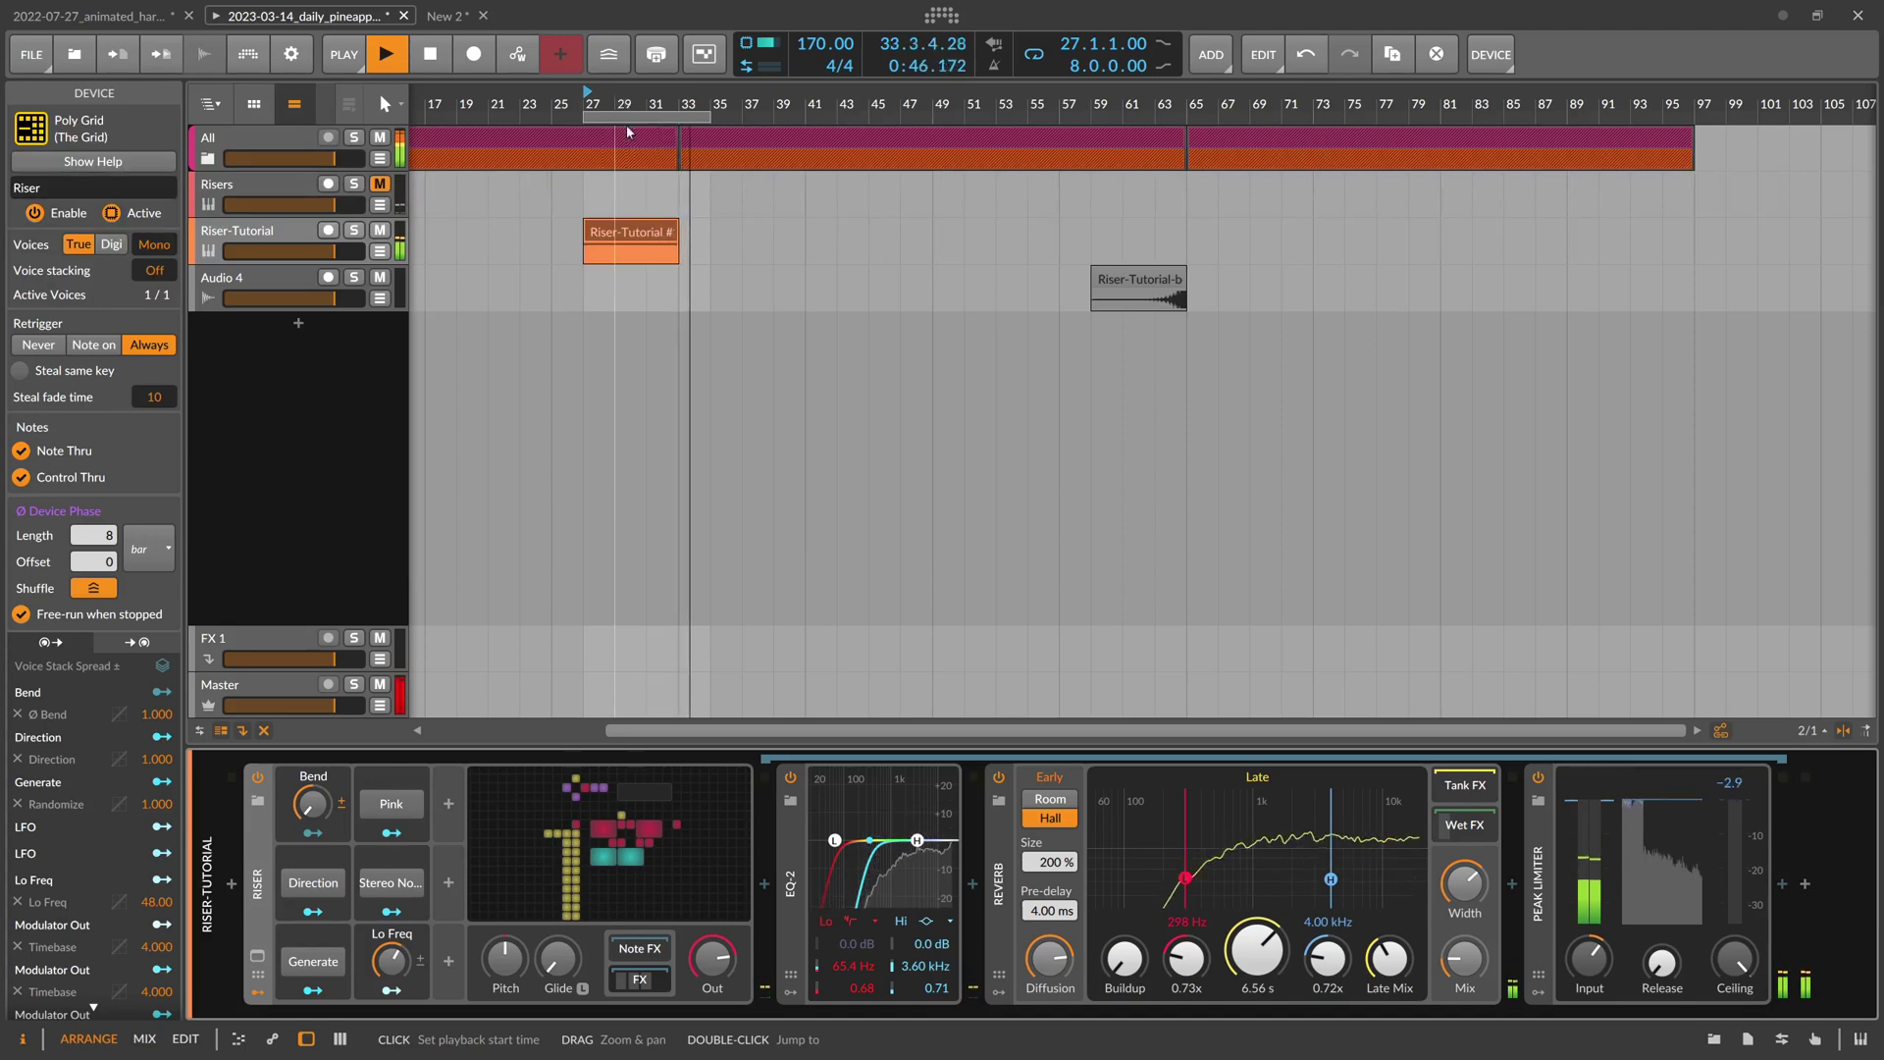
key(space)
Bounce the Riser-Tutorial clip again to a second new audio track
click(650, 231)
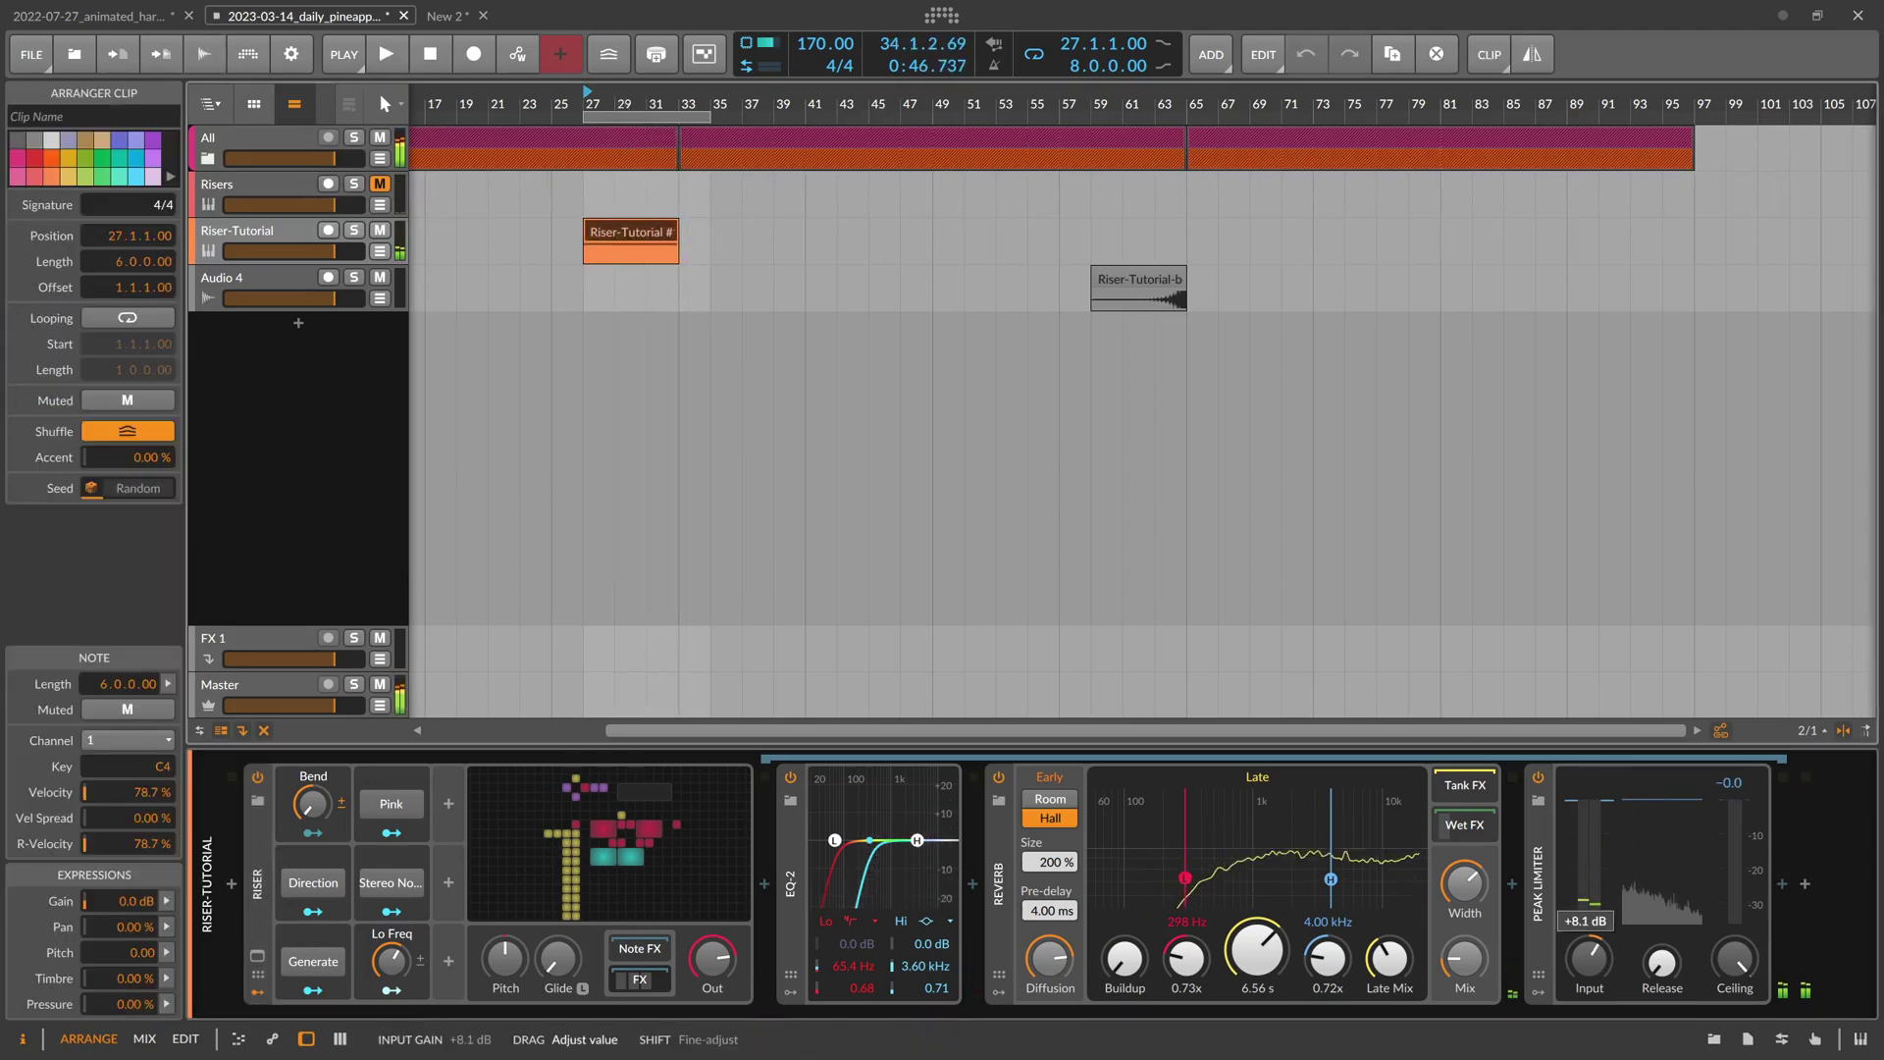
right_click(640, 233)
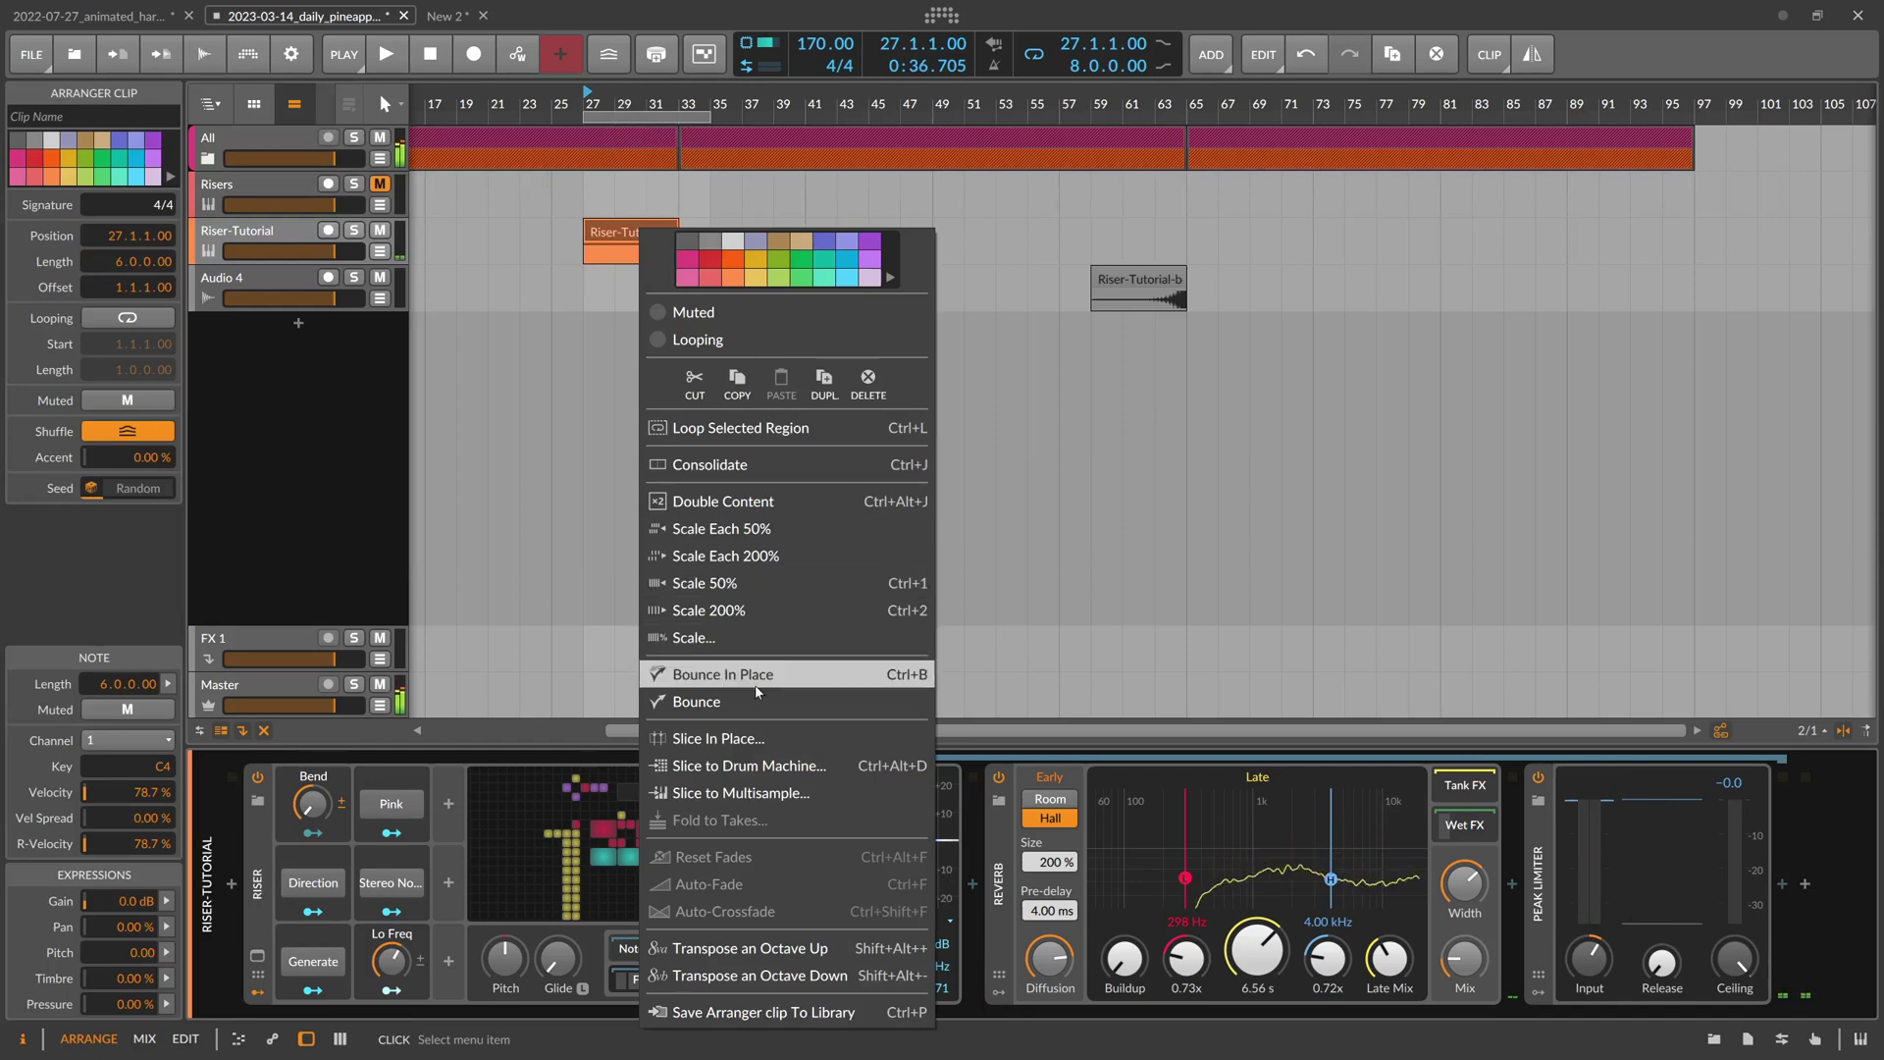
click(687, 816)
click(1002, 763)
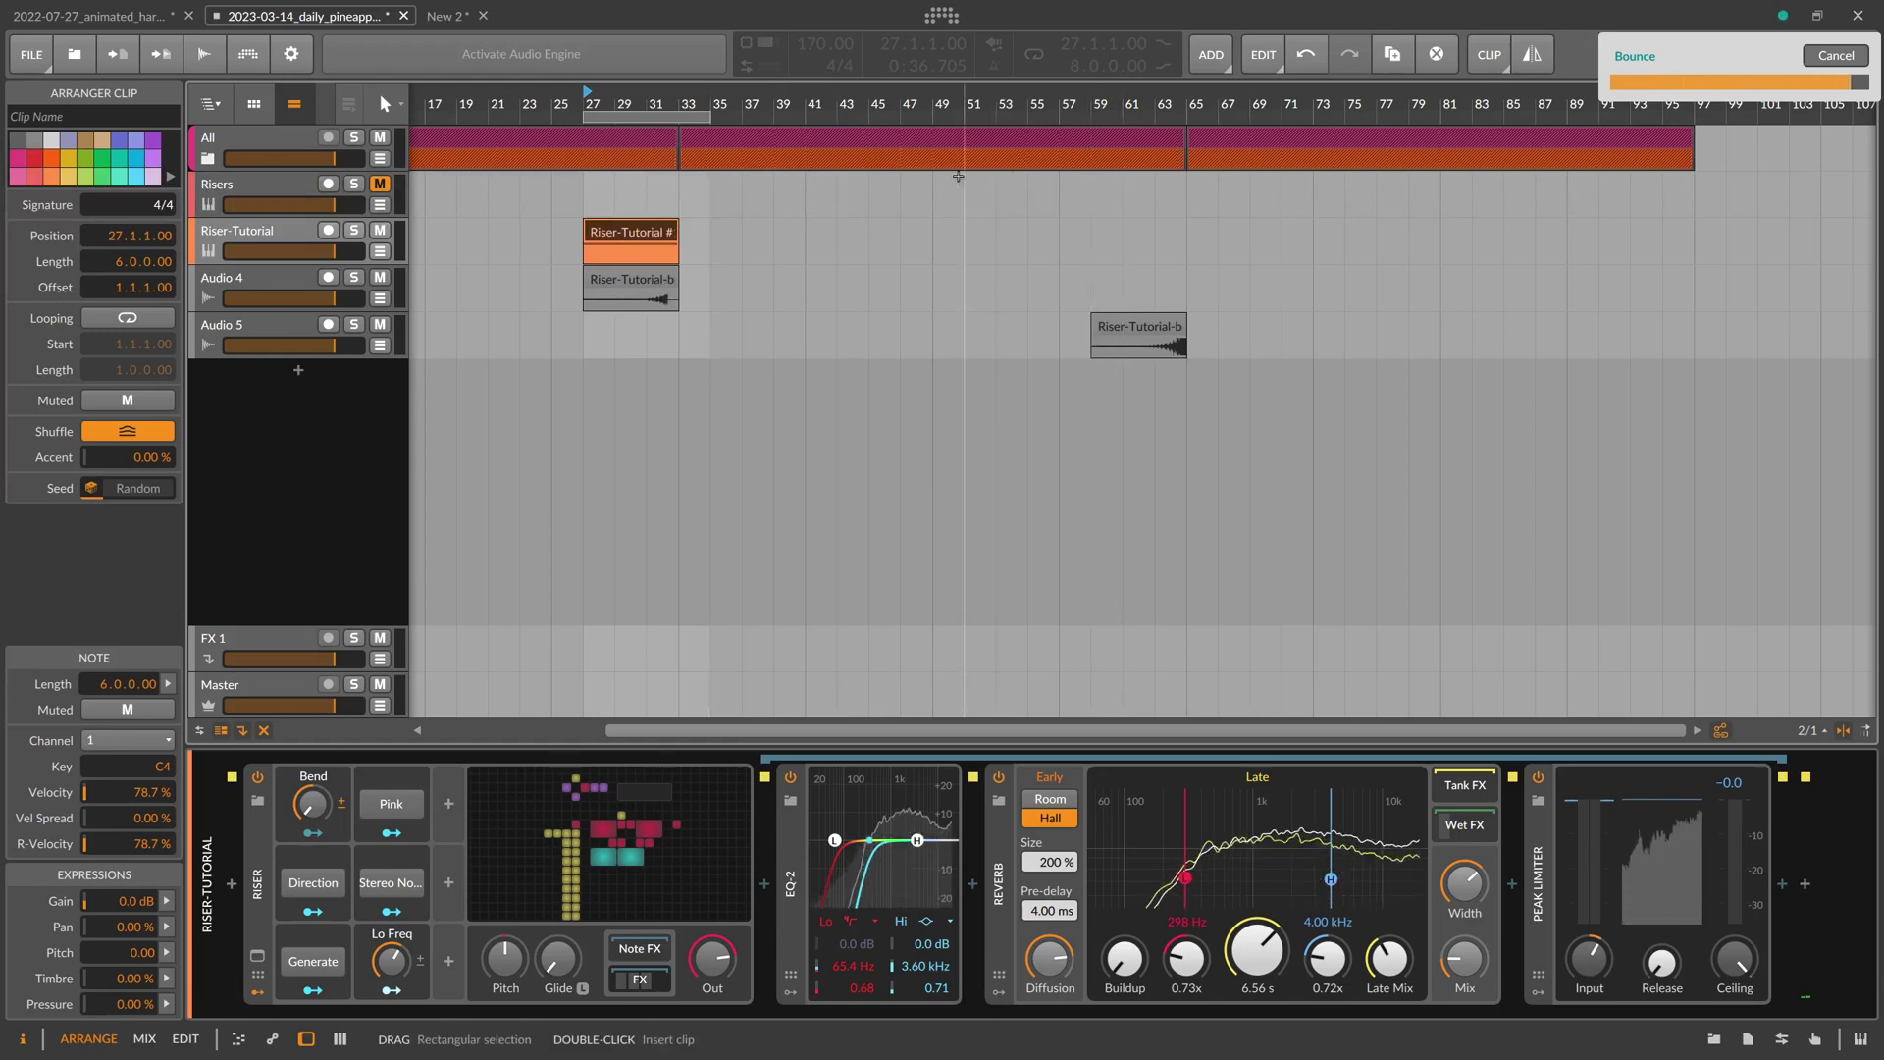
scroll(743, 176, up, 3)
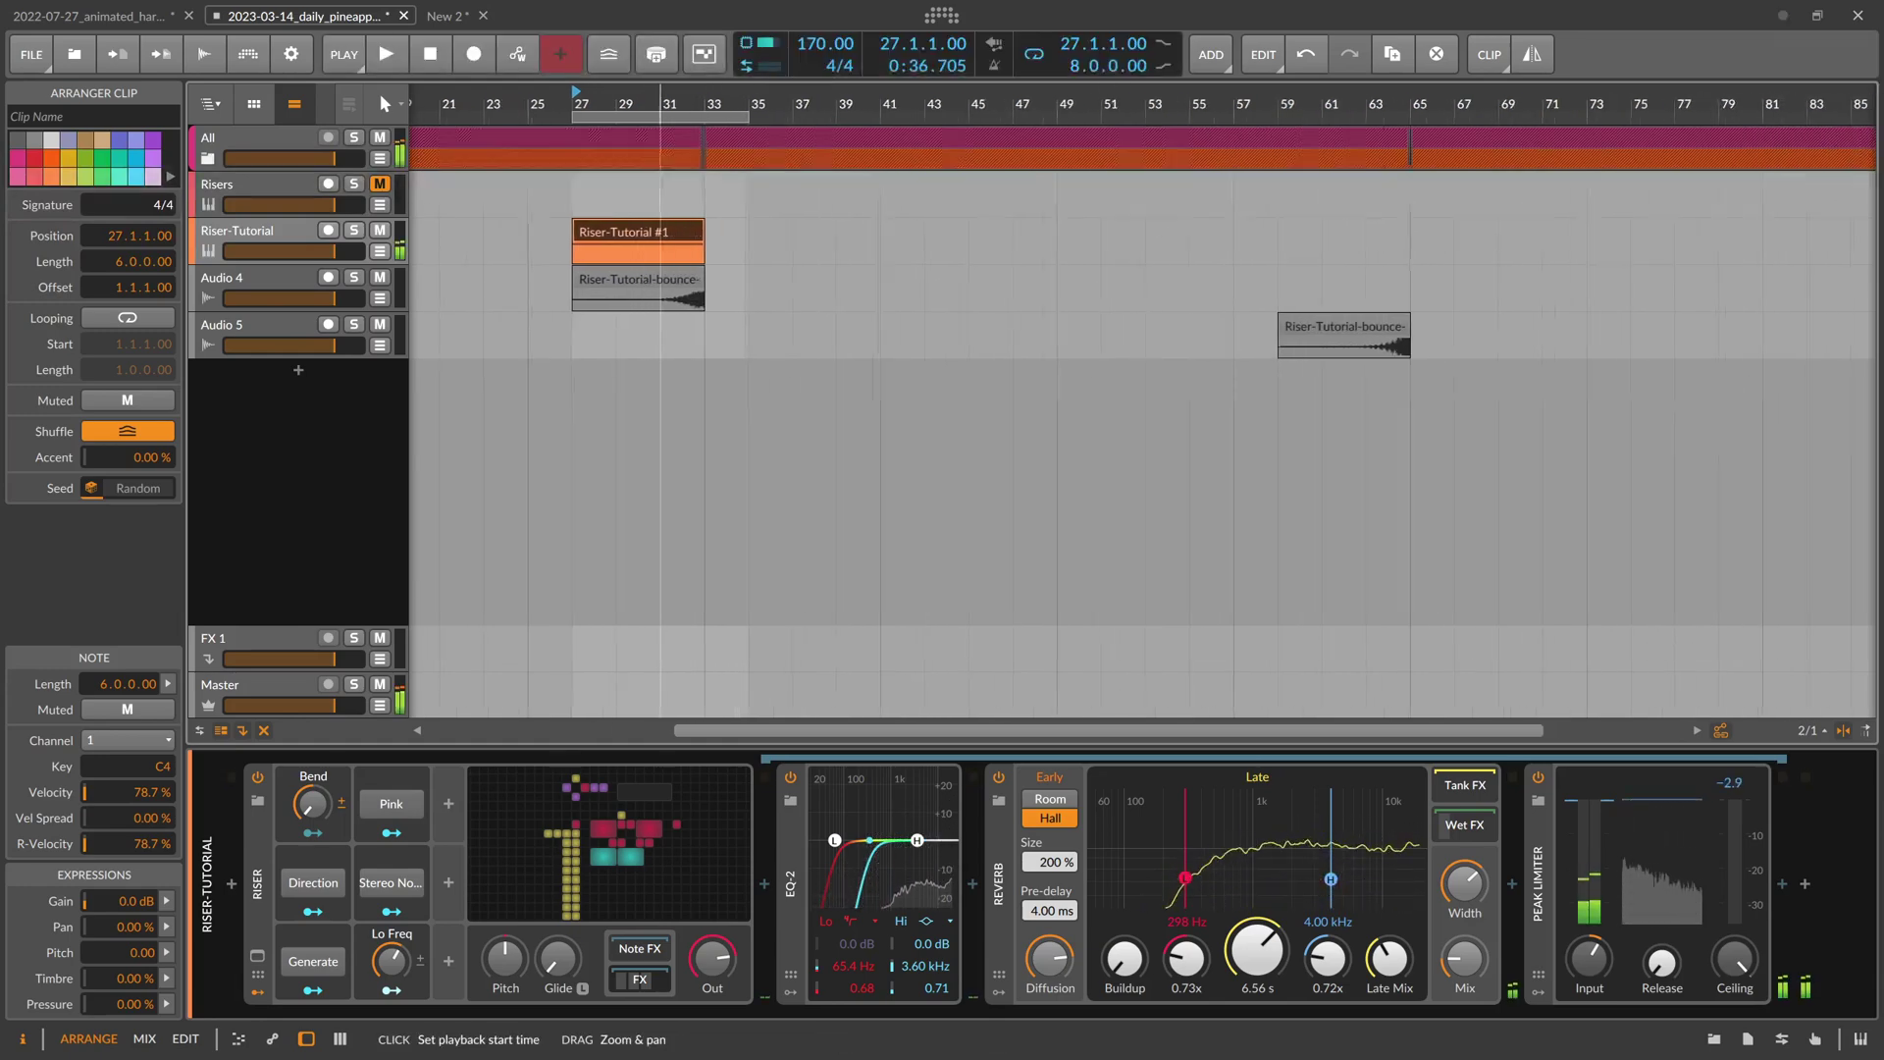
Move the Riser-Tutorial-bounce-2 clip to bar 91, ending with the song's last section at bar 97
drag(804, 279, 1647, 279)
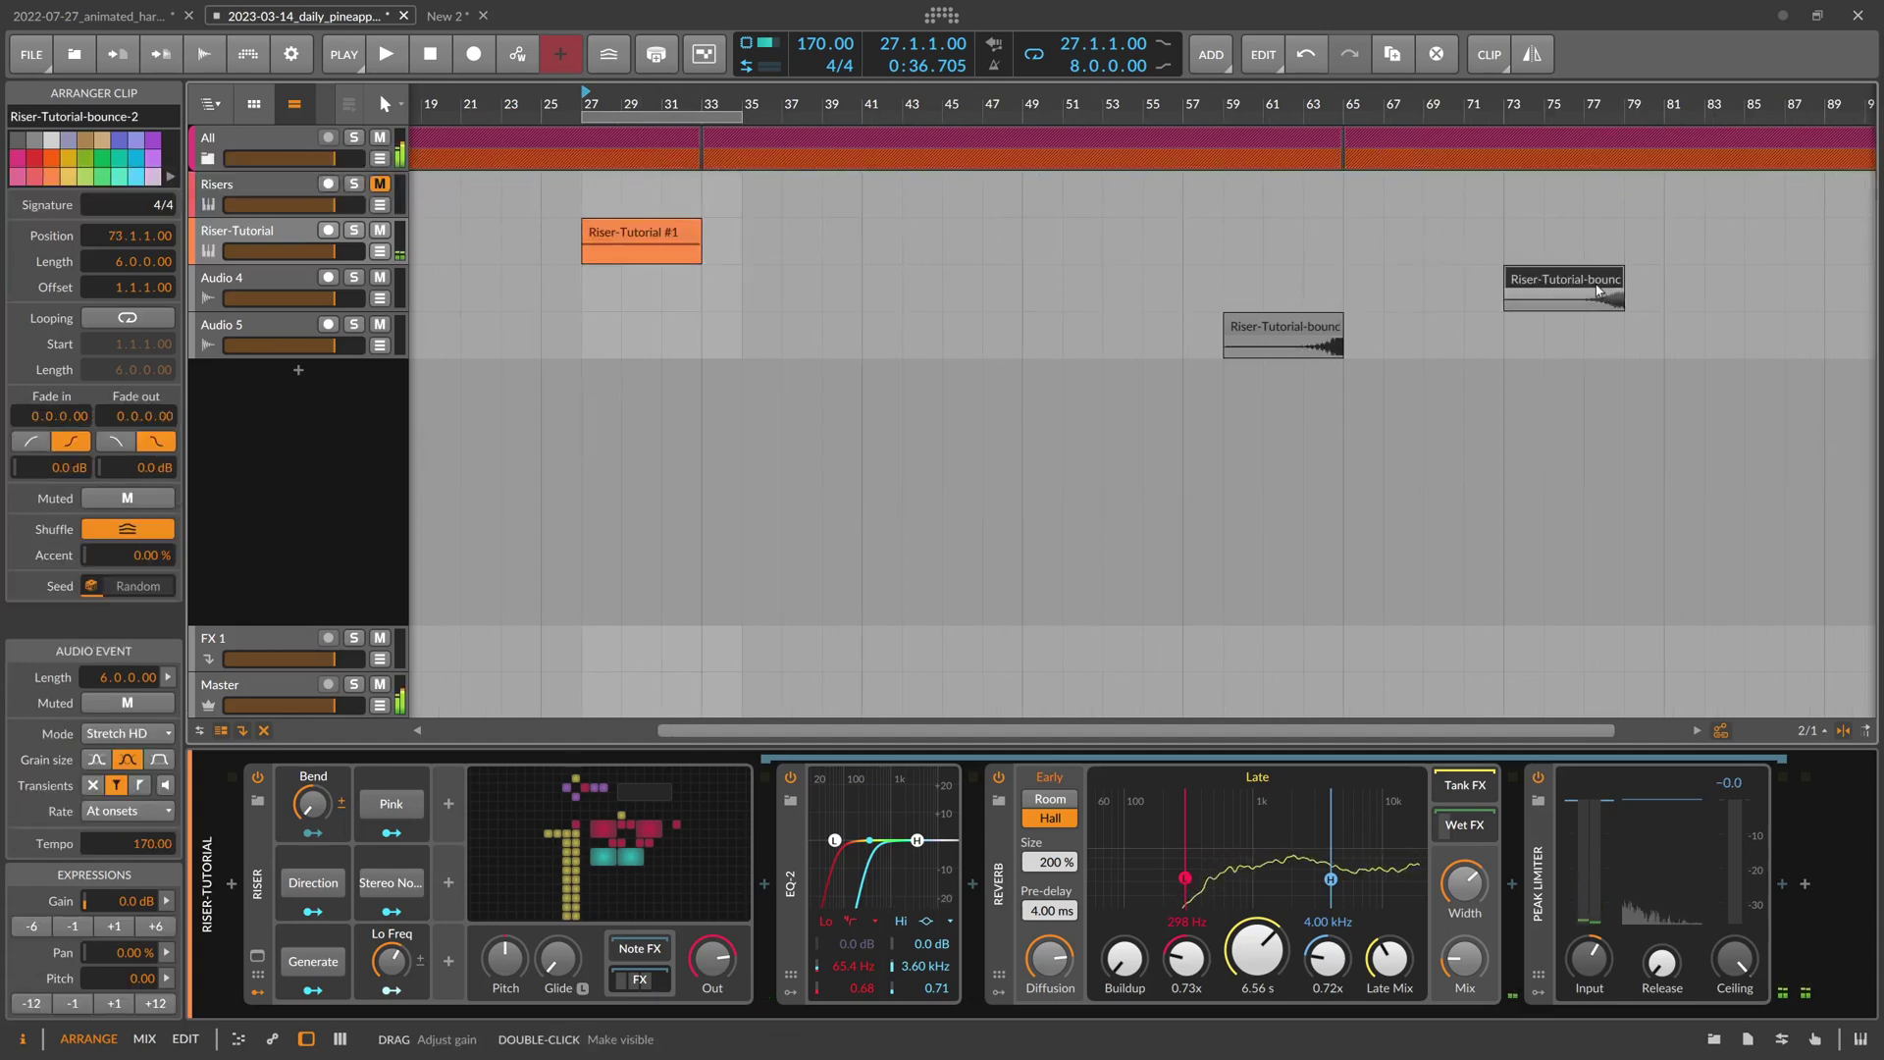
scroll(1278, 200, down, 3)
drag(1156, 284, 1334, 284)
scroll(1347, 235, up, 3)
scroll(1061, 284, down, 1)
drag(1063, 103, 1063, 59)
drag(650, 103, 710, 172)
drag(710, 103, 664, 73)
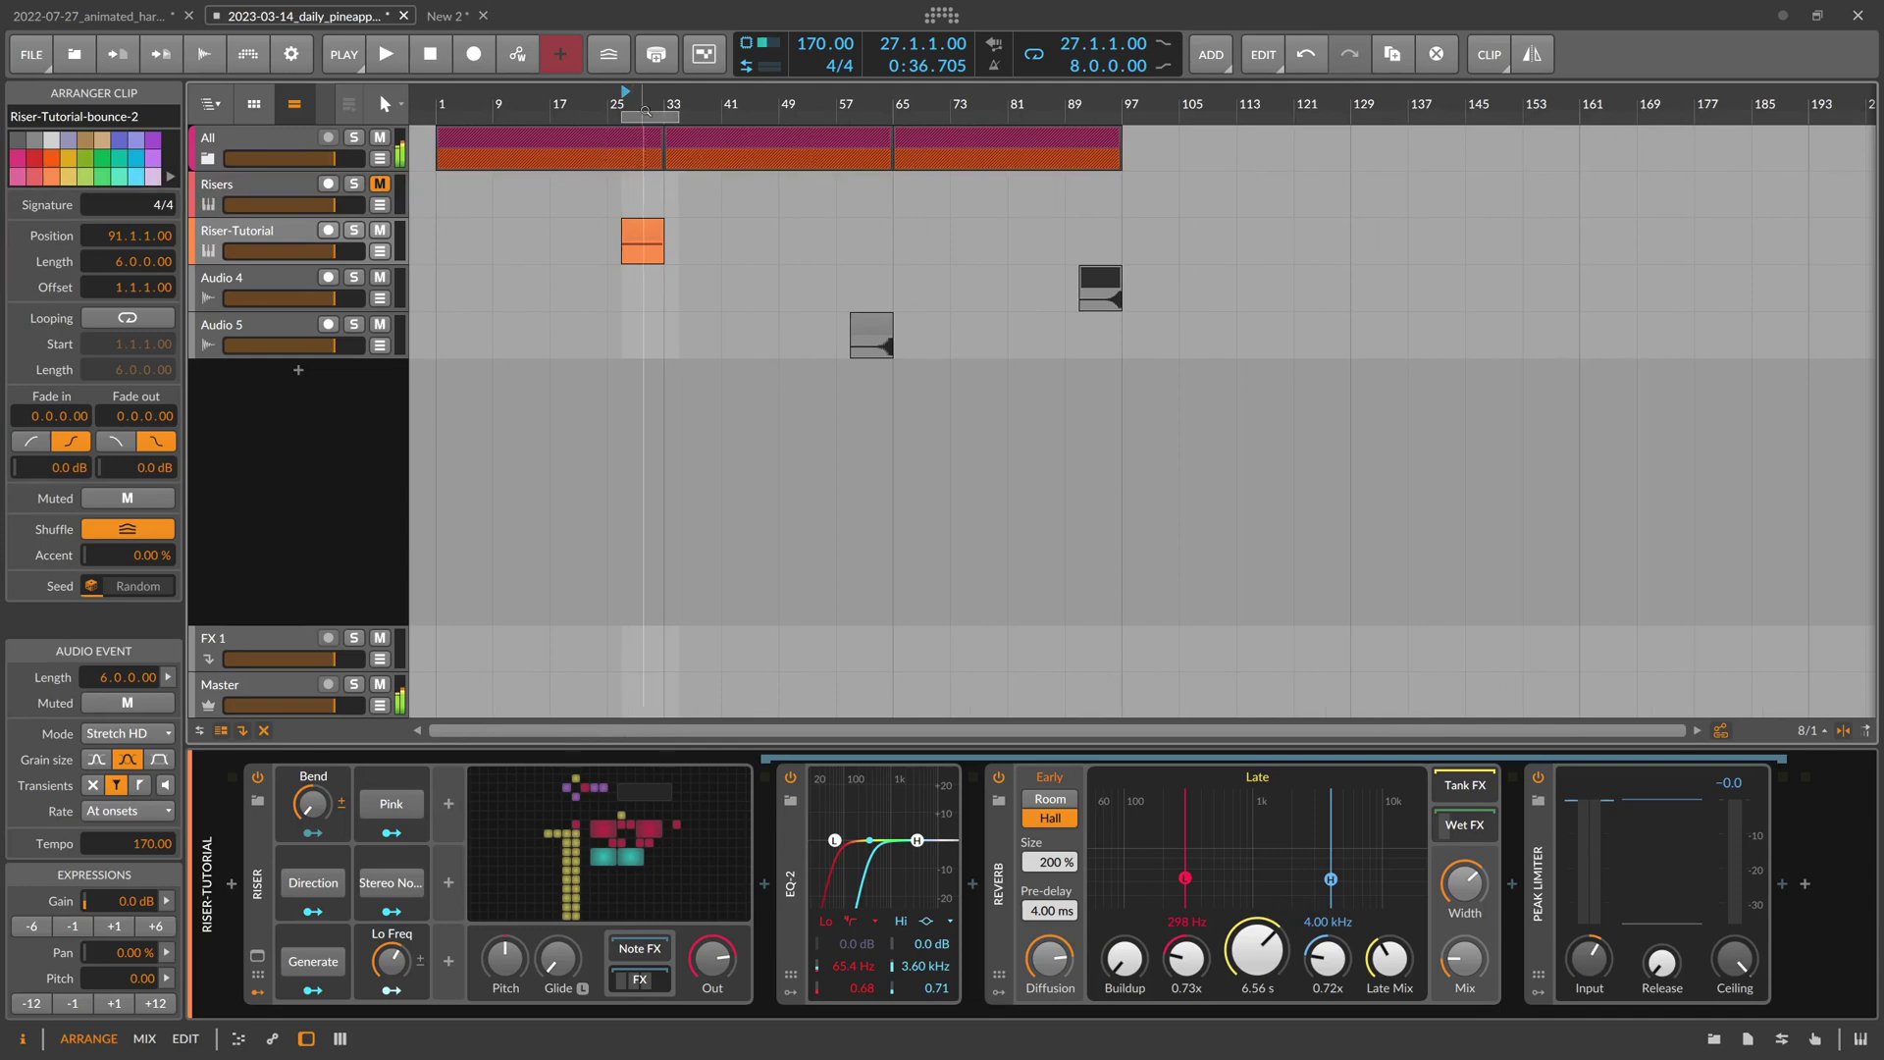
Select the Riser-Tutorial track and listen to its riser clip through the drop at bar 33
drag(645, 110, 673, 228)
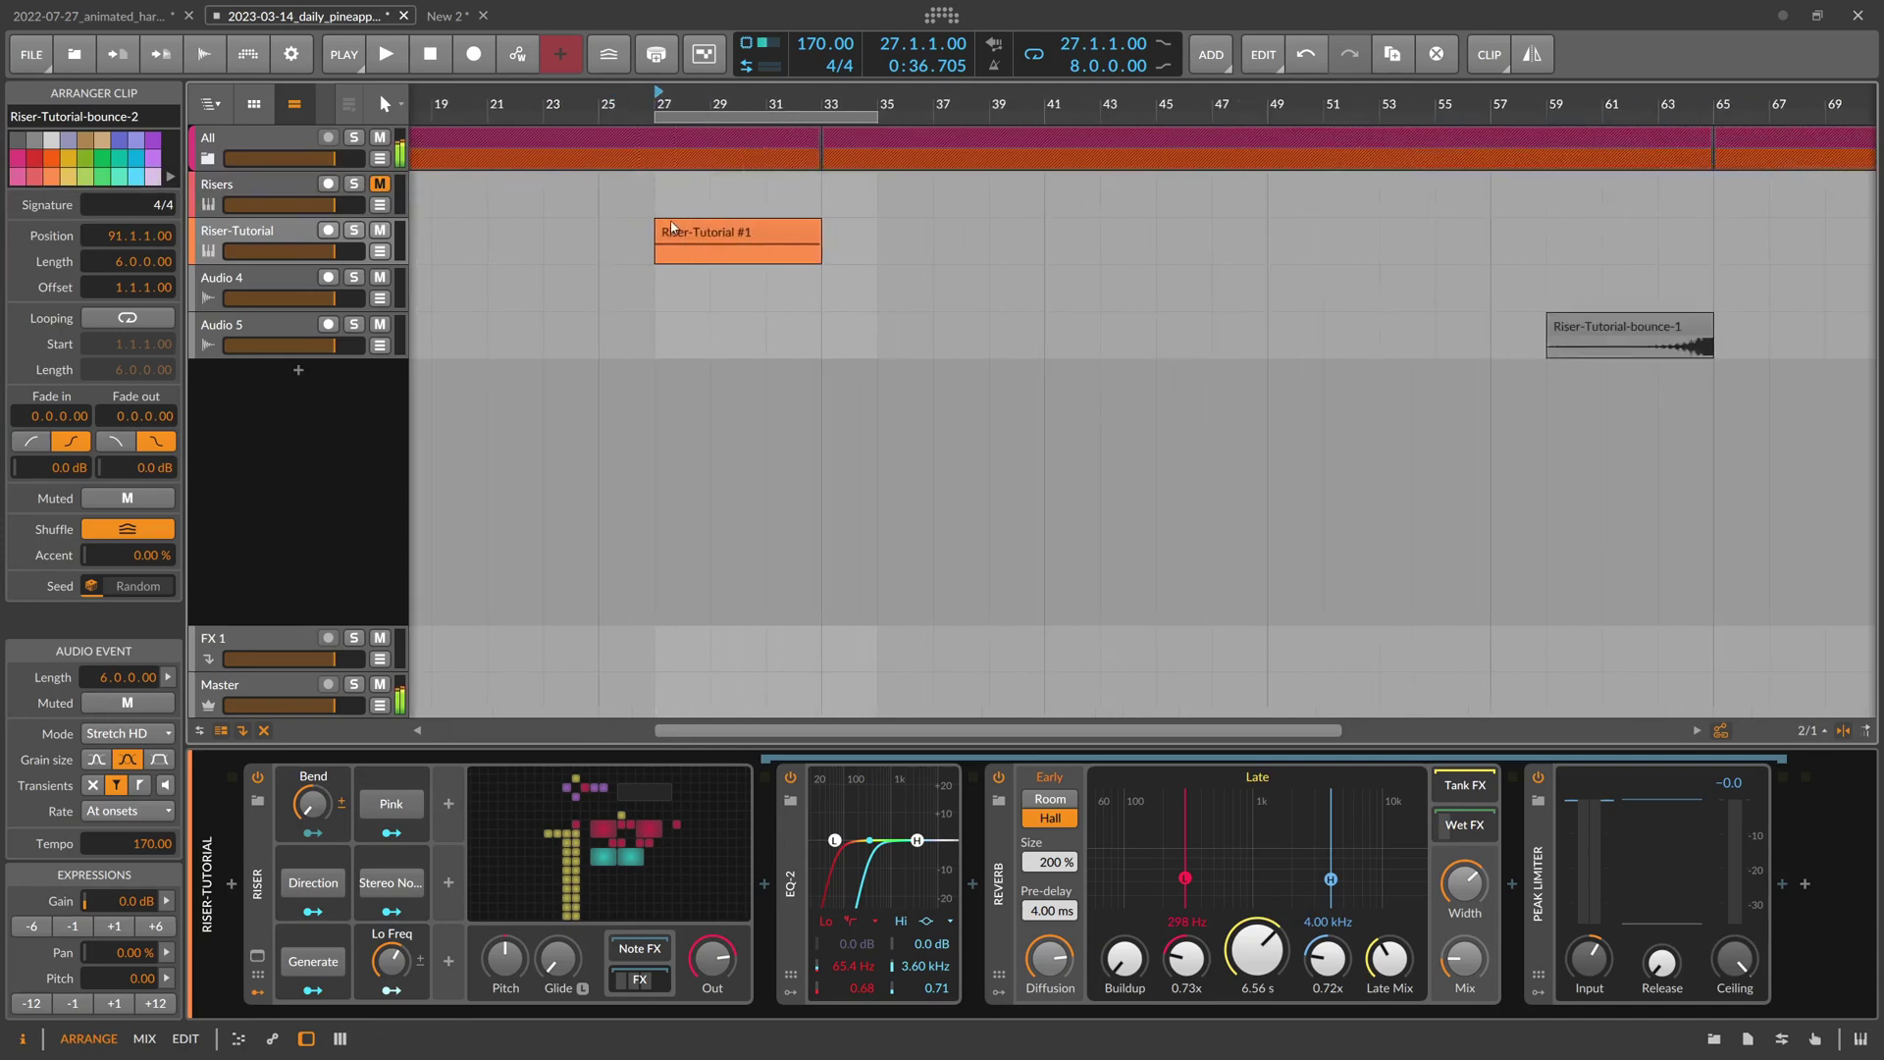
click(301, 251)
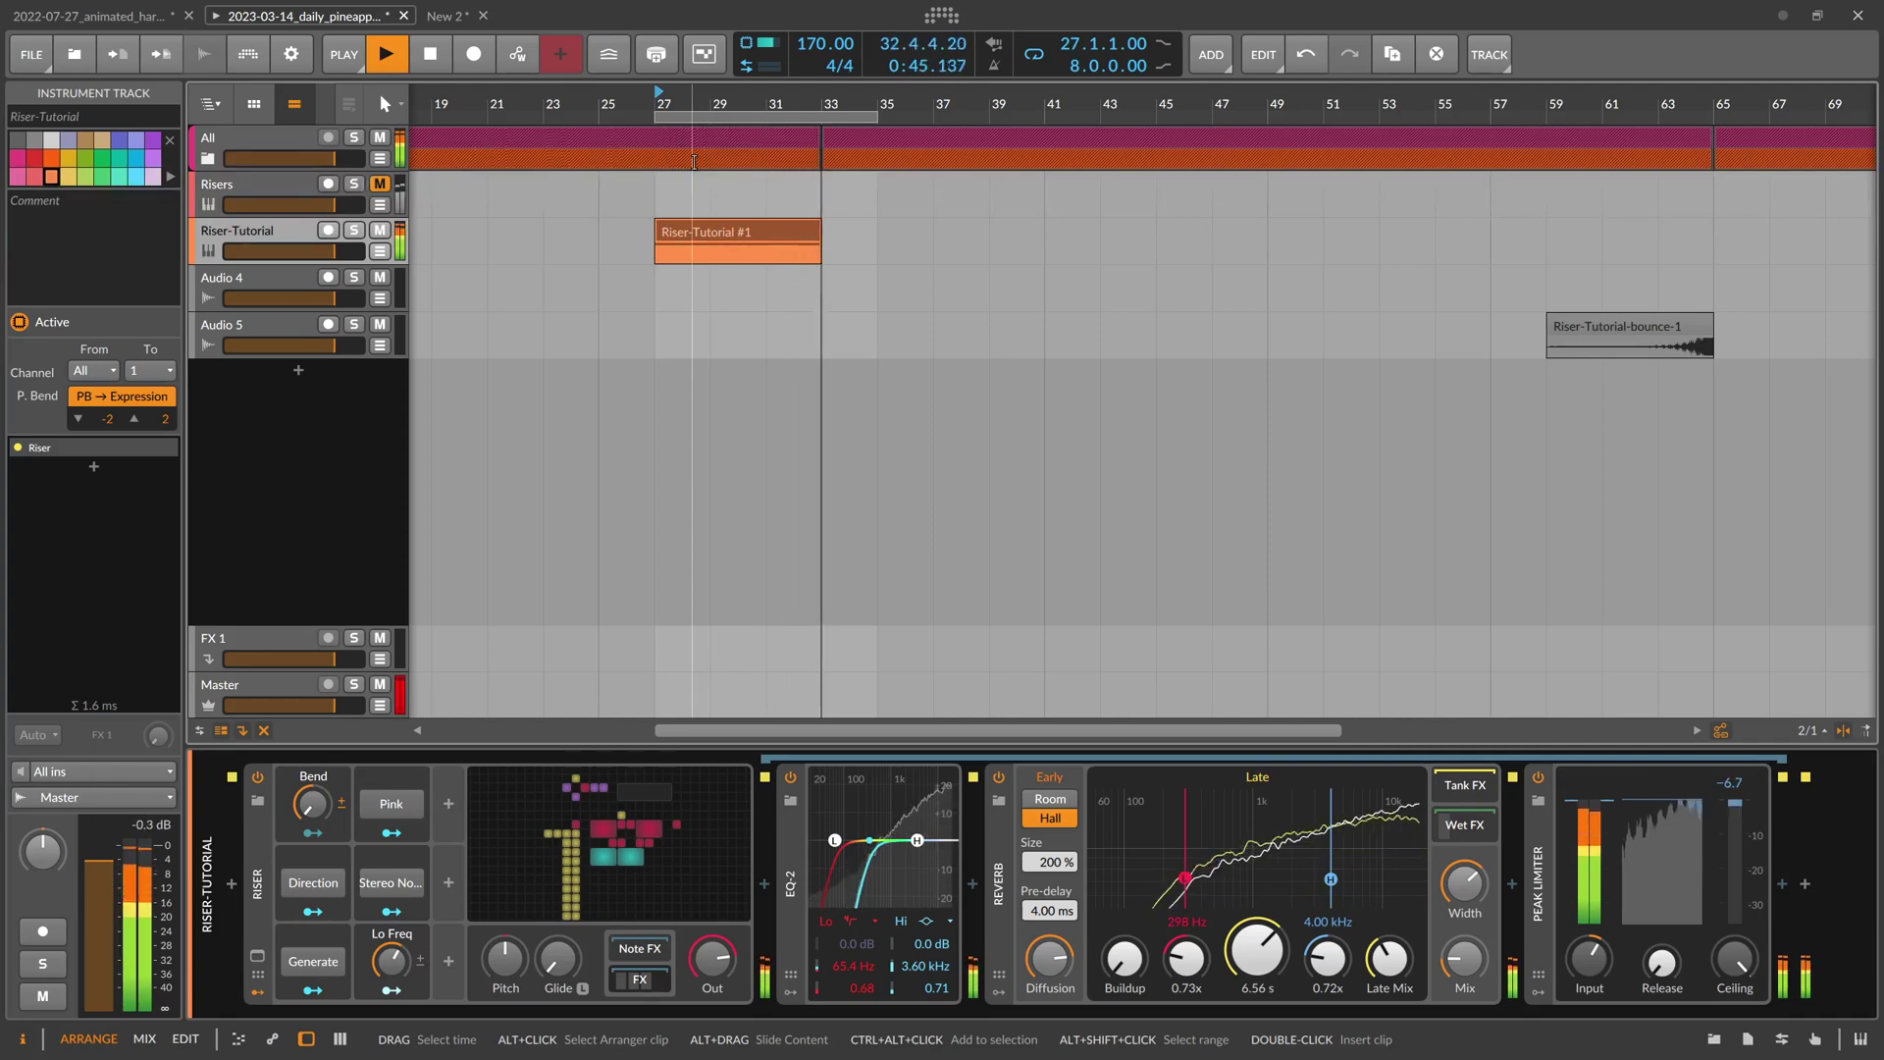
click(720, 233)
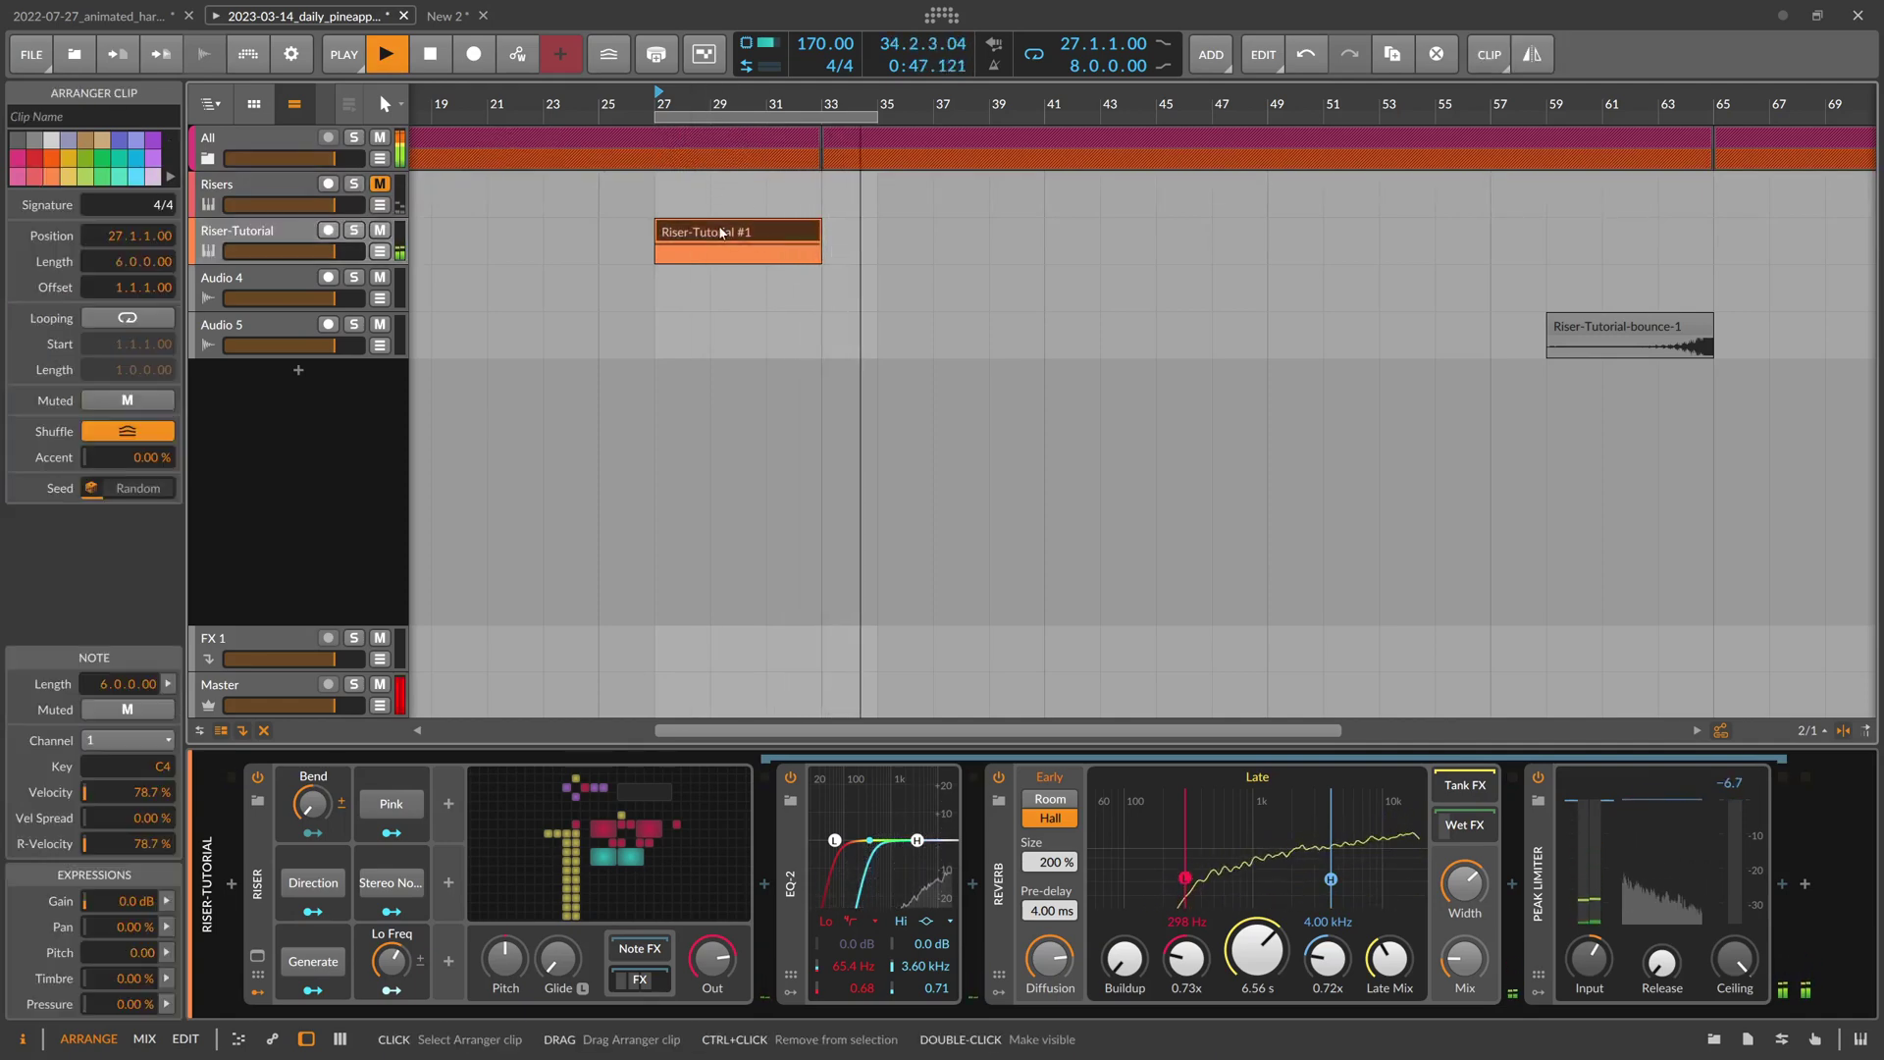
key(space)
Bounce the time range from bar 27 to 35 on the Riser-Tutorial track post-fader at 32-bit floating-point, including the reverb tail
drag(671, 248, 868, 250)
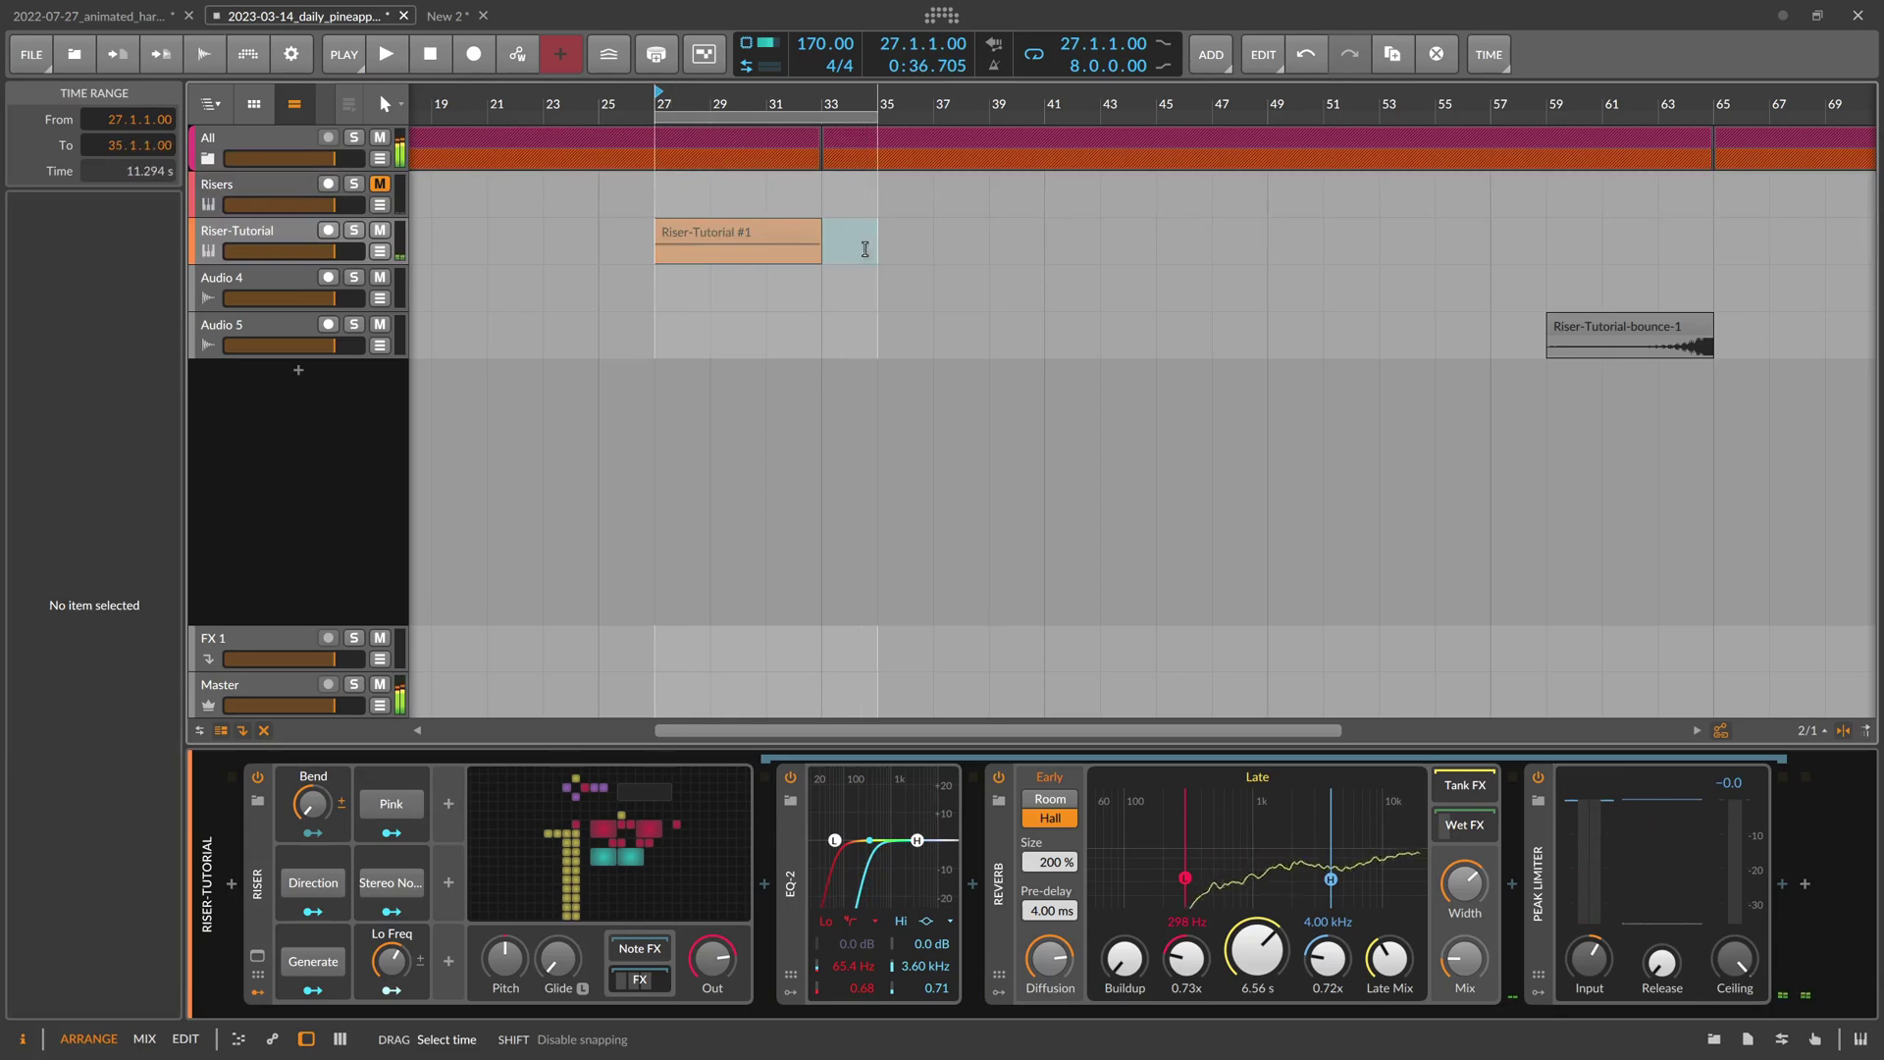
right_click(868, 250)
click(885, 413)
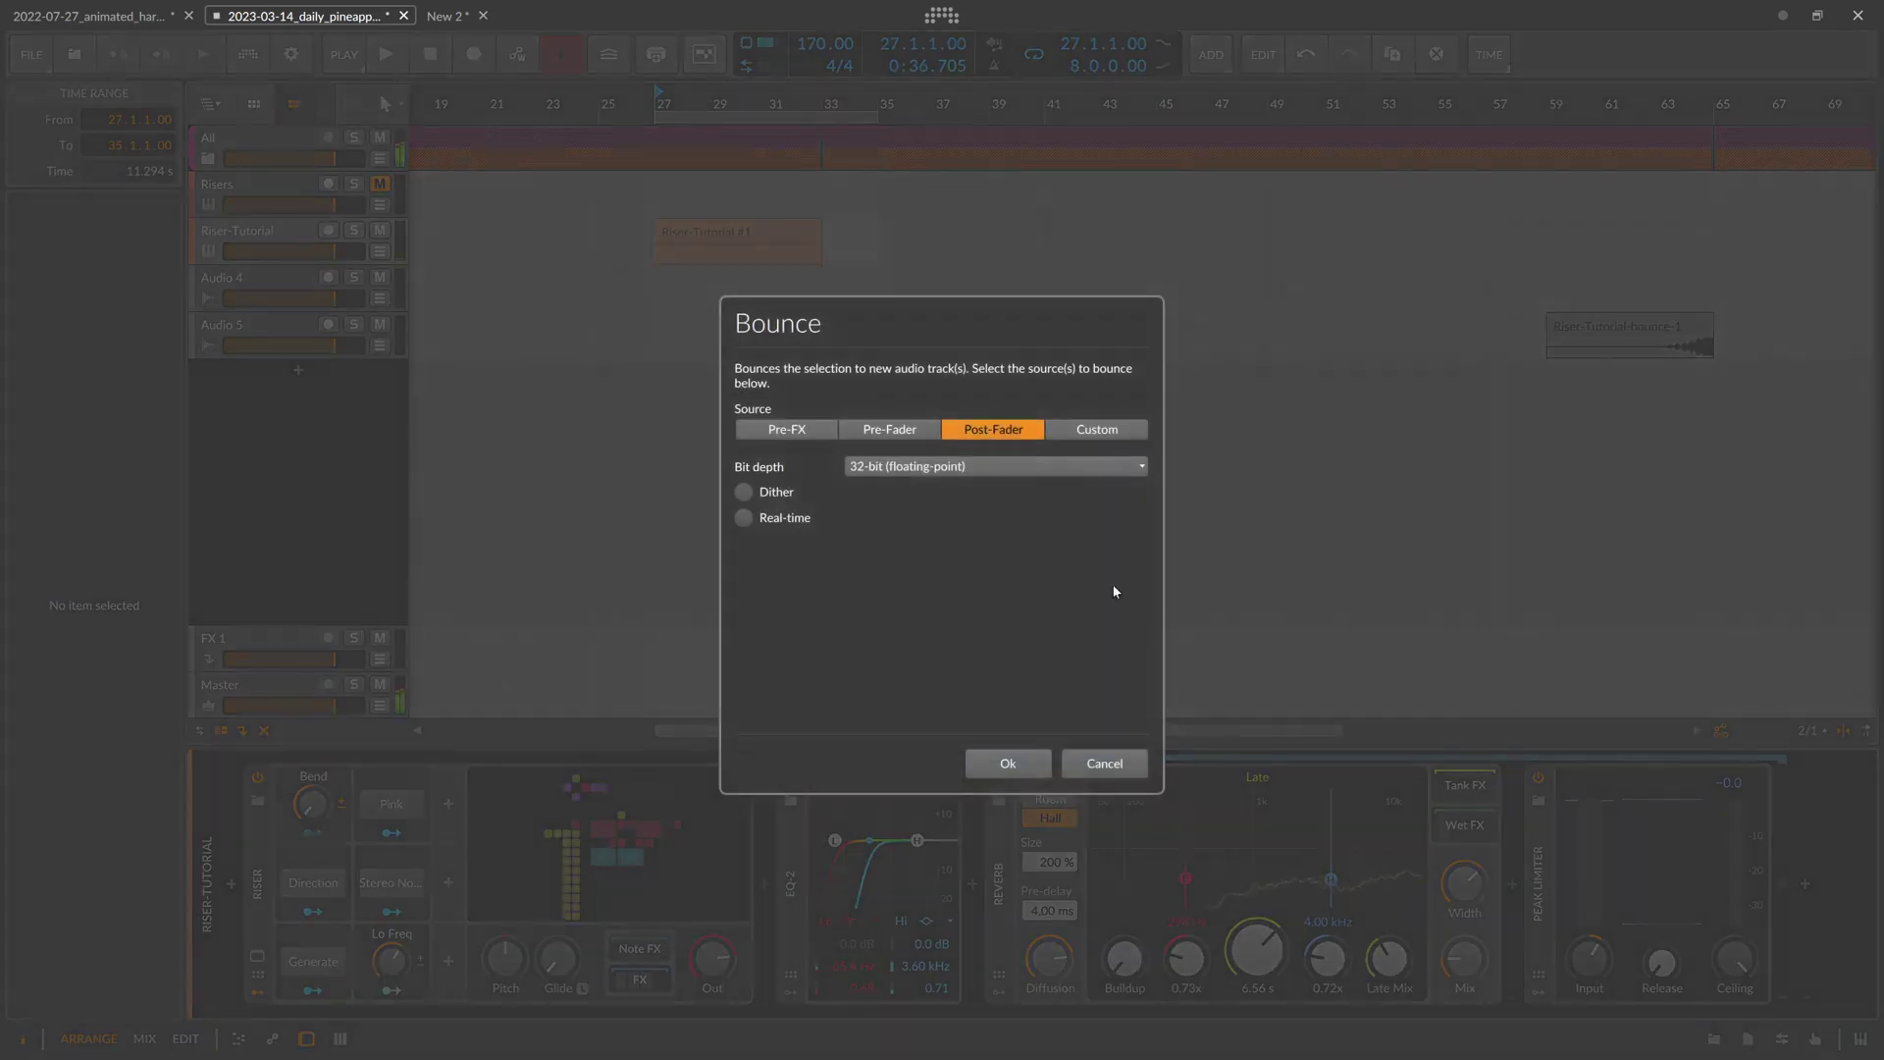
click(1021, 763)
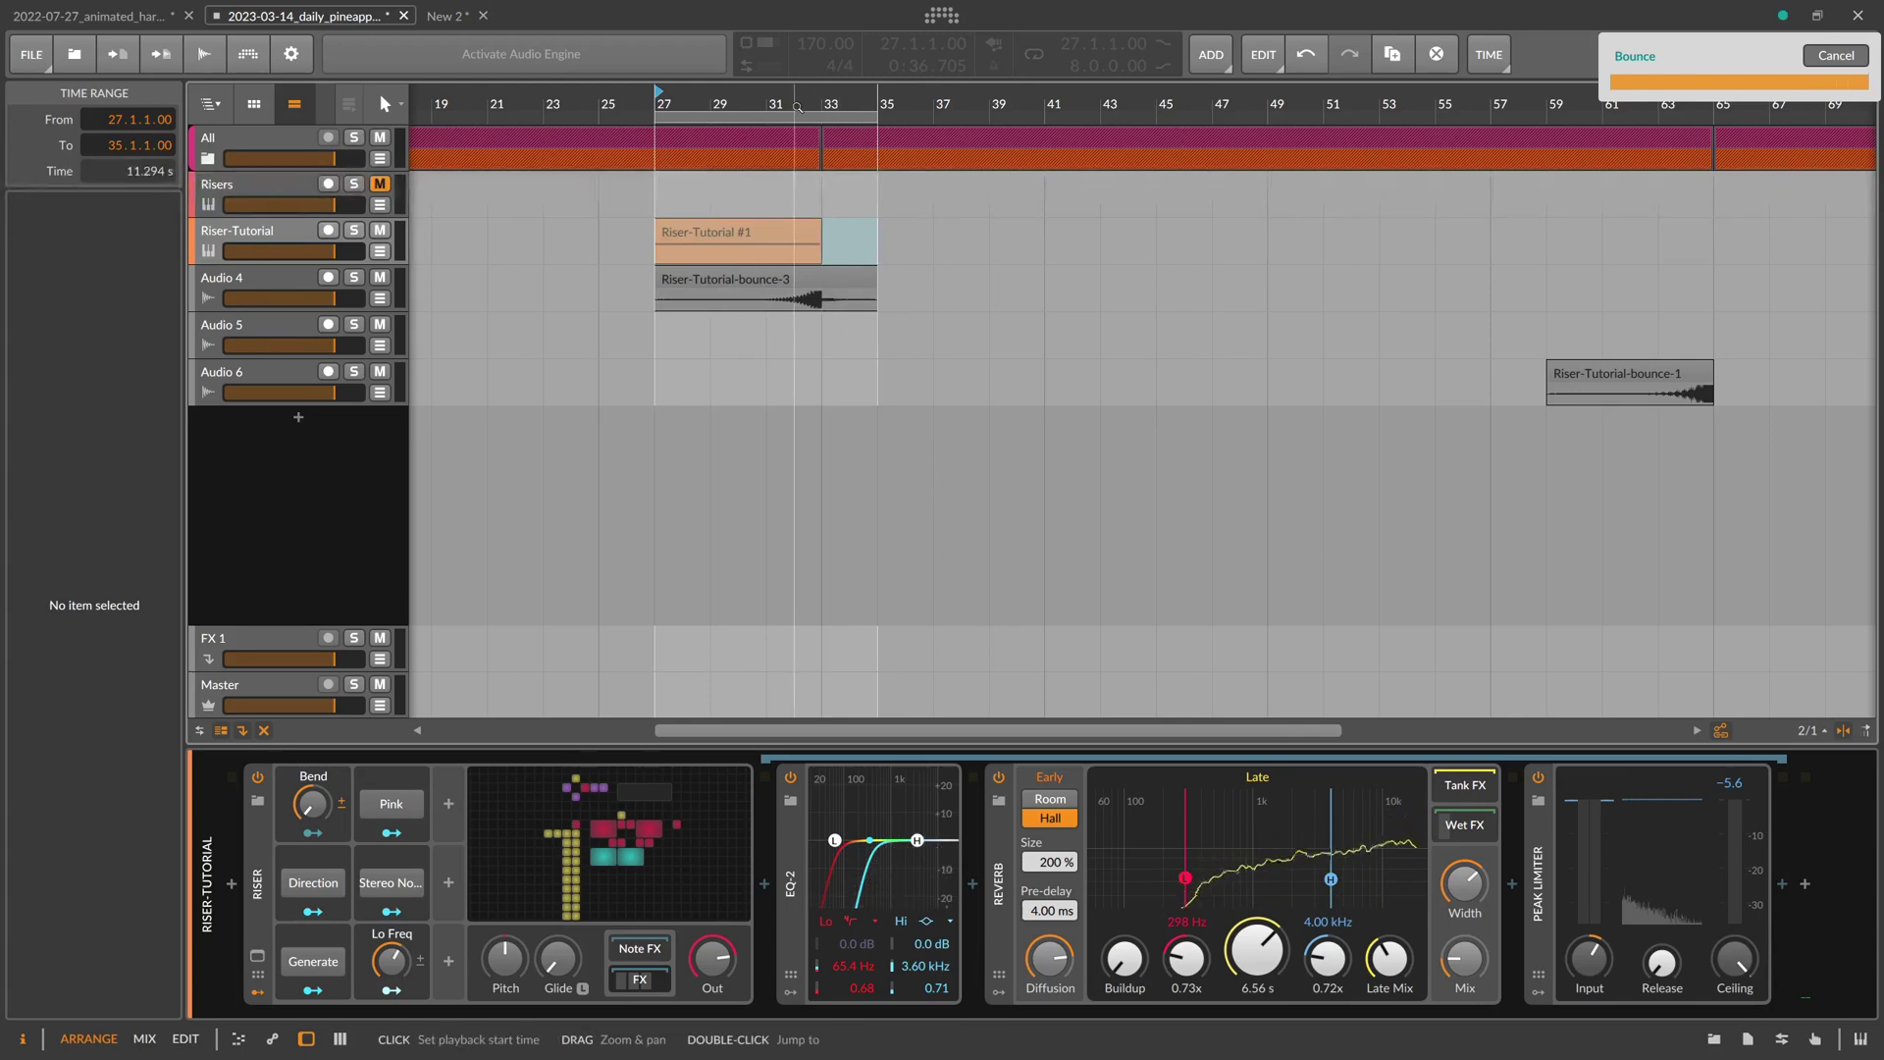
Delete the Riser-Tutorial instrument track, keeping only its bounced audio tracks
drag(797, 106, 806, 129)
click(262, 231)
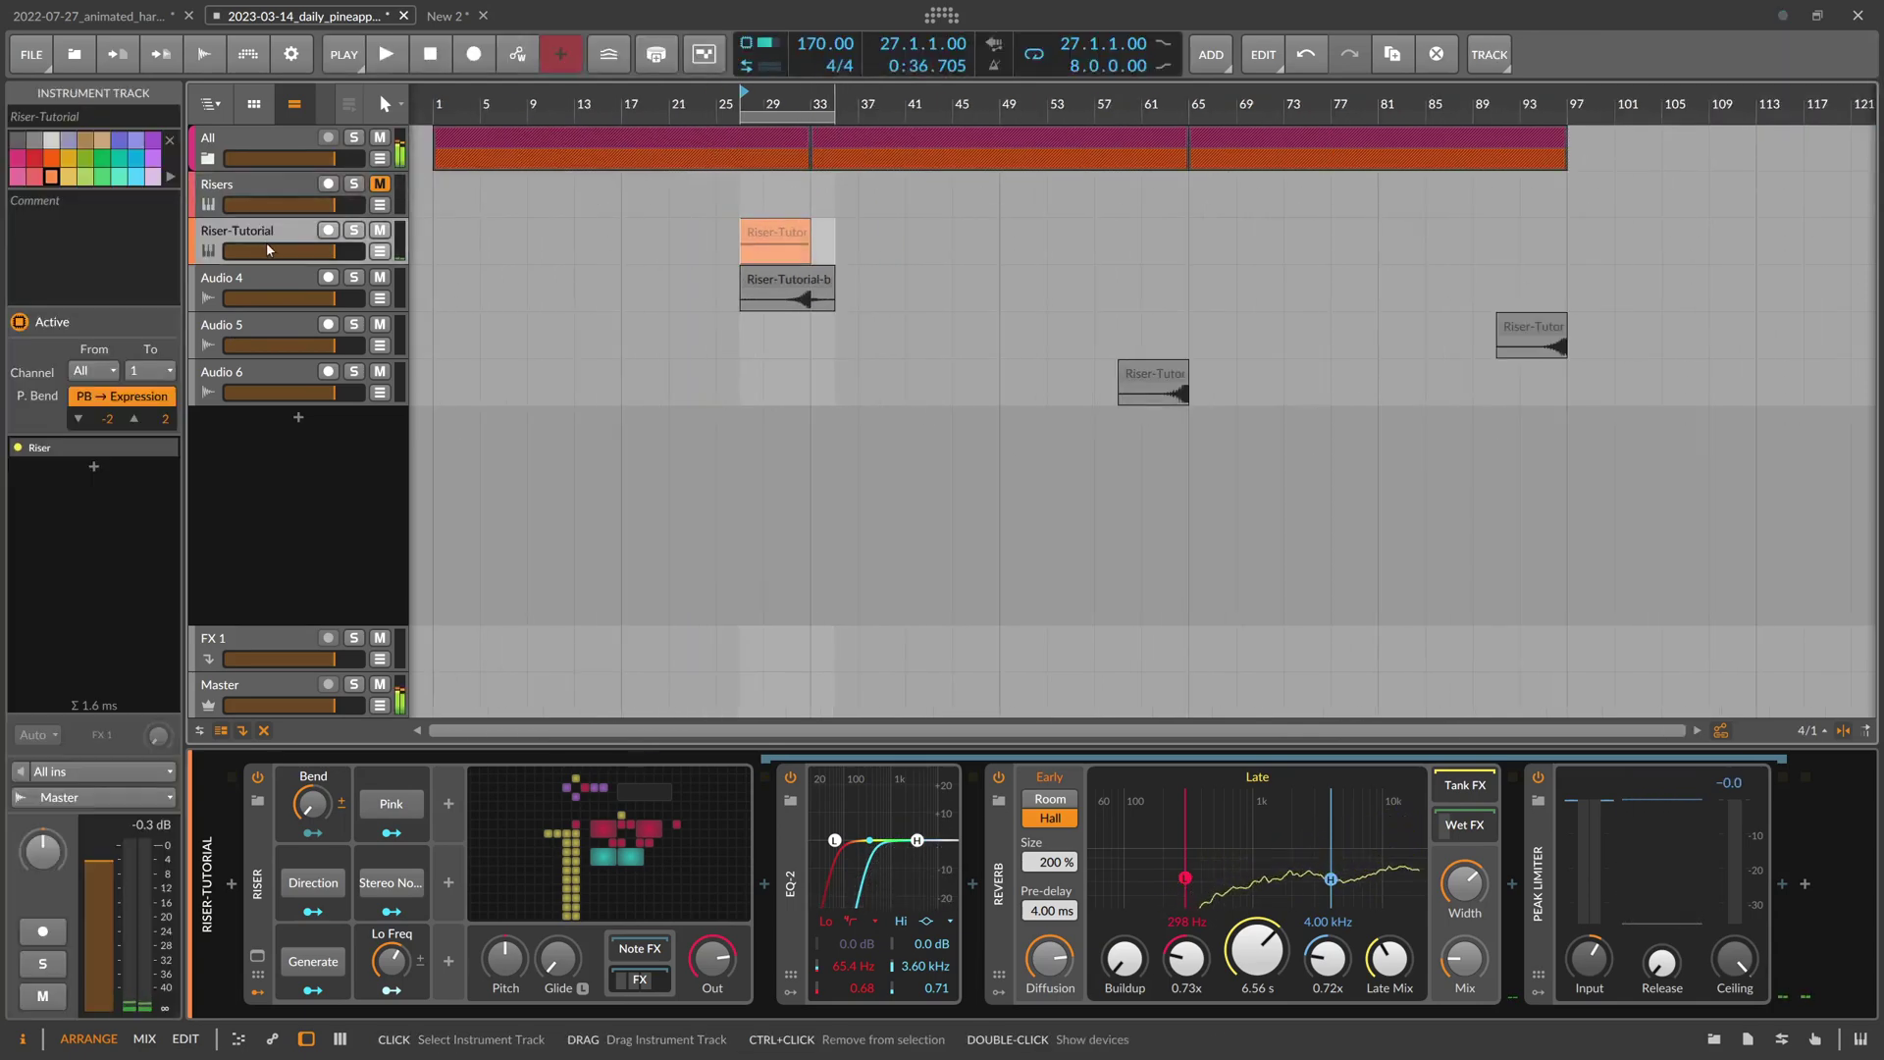
key(Delete)
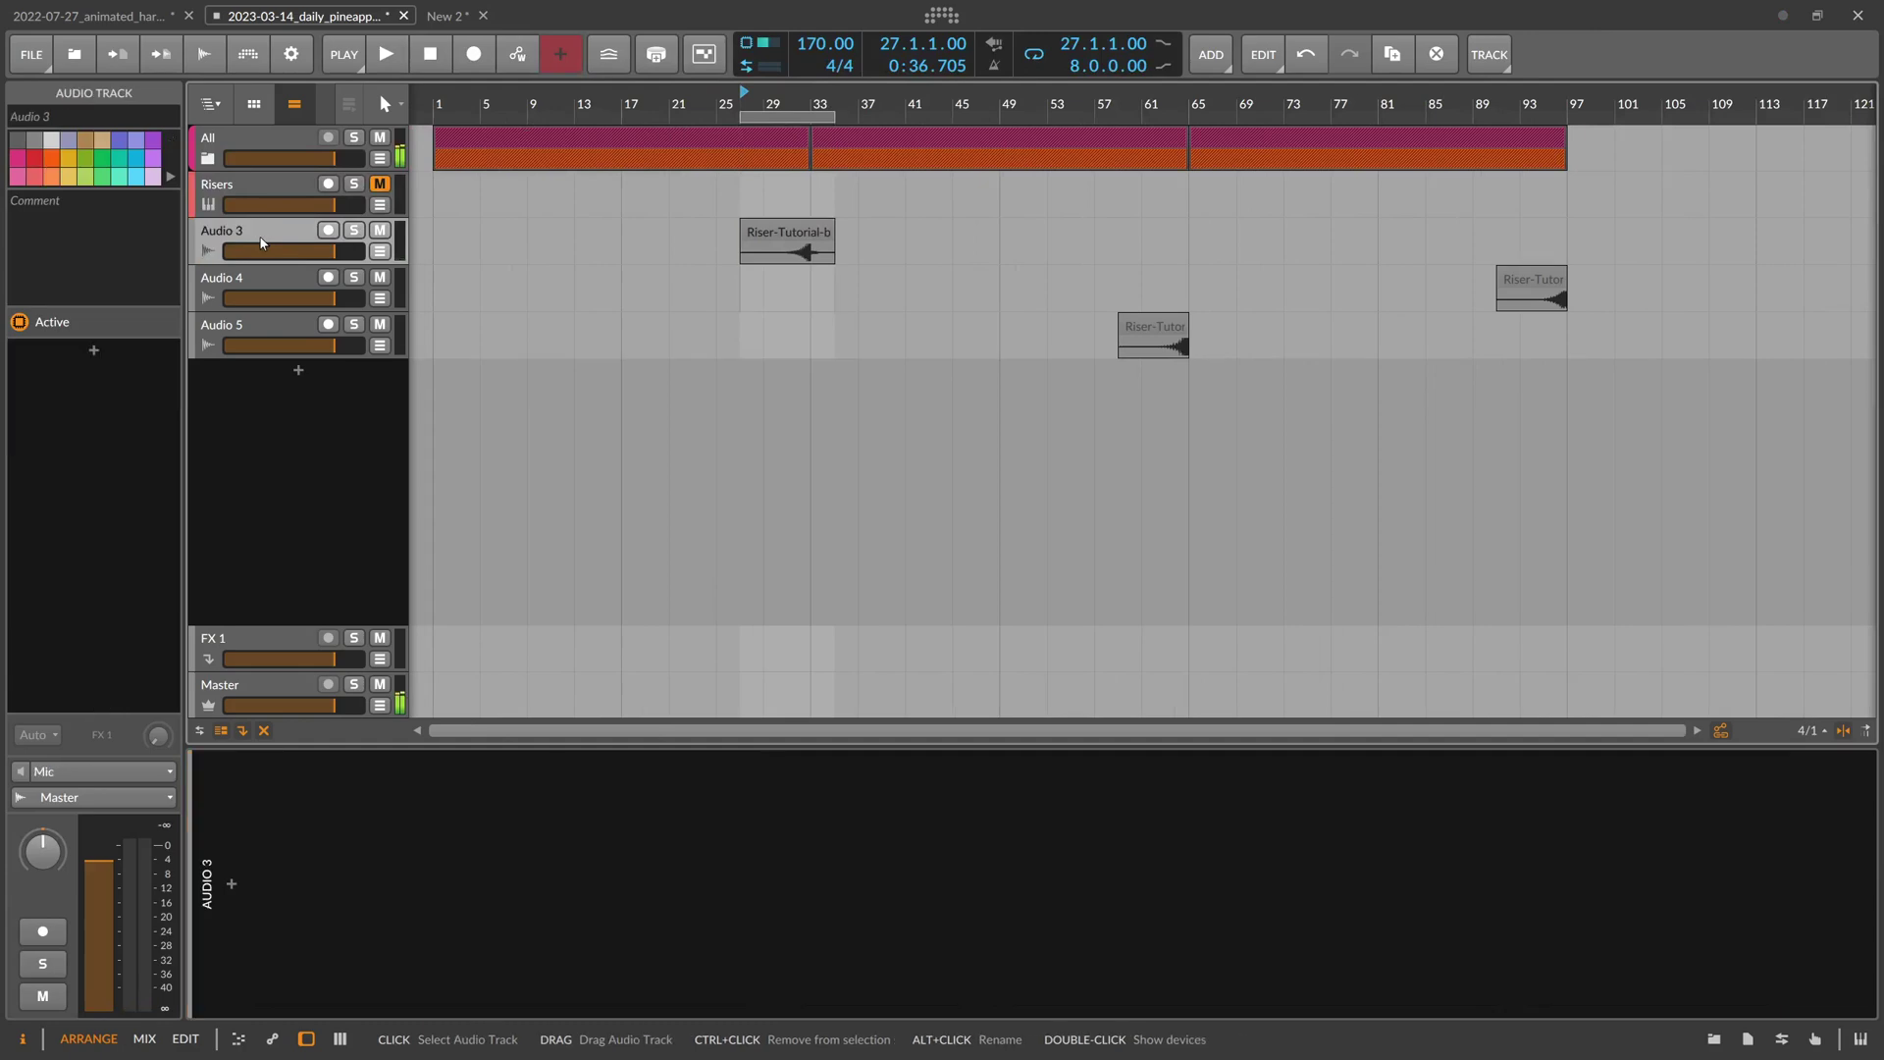
click(1153, 339)
drag(1153, 339, 1148, 244)
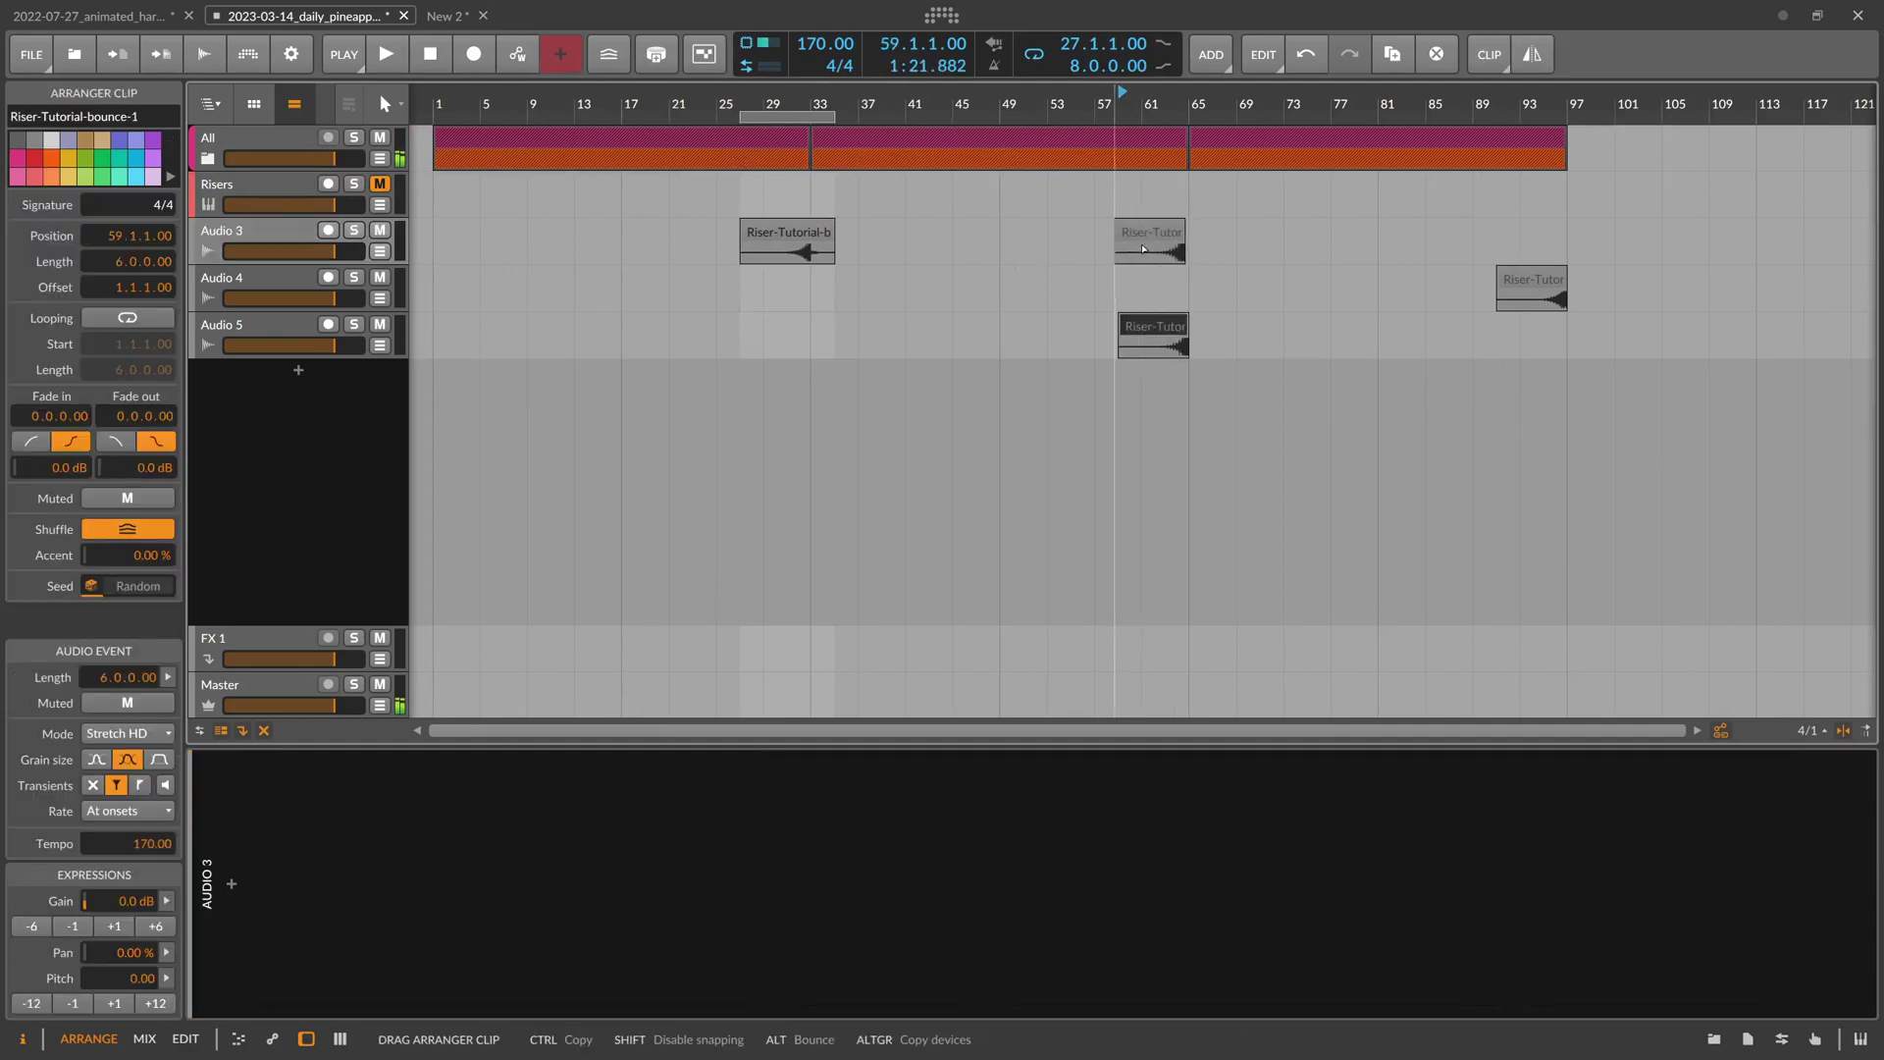
key(ctrl+z)
Move the Riser-Tutorial-bounce-1 and Riser-Tutorial-bounce-2 clips up to the Audio 3 track, keeping them at bars 59 and 91
scroll(1173, 329, up, 5)
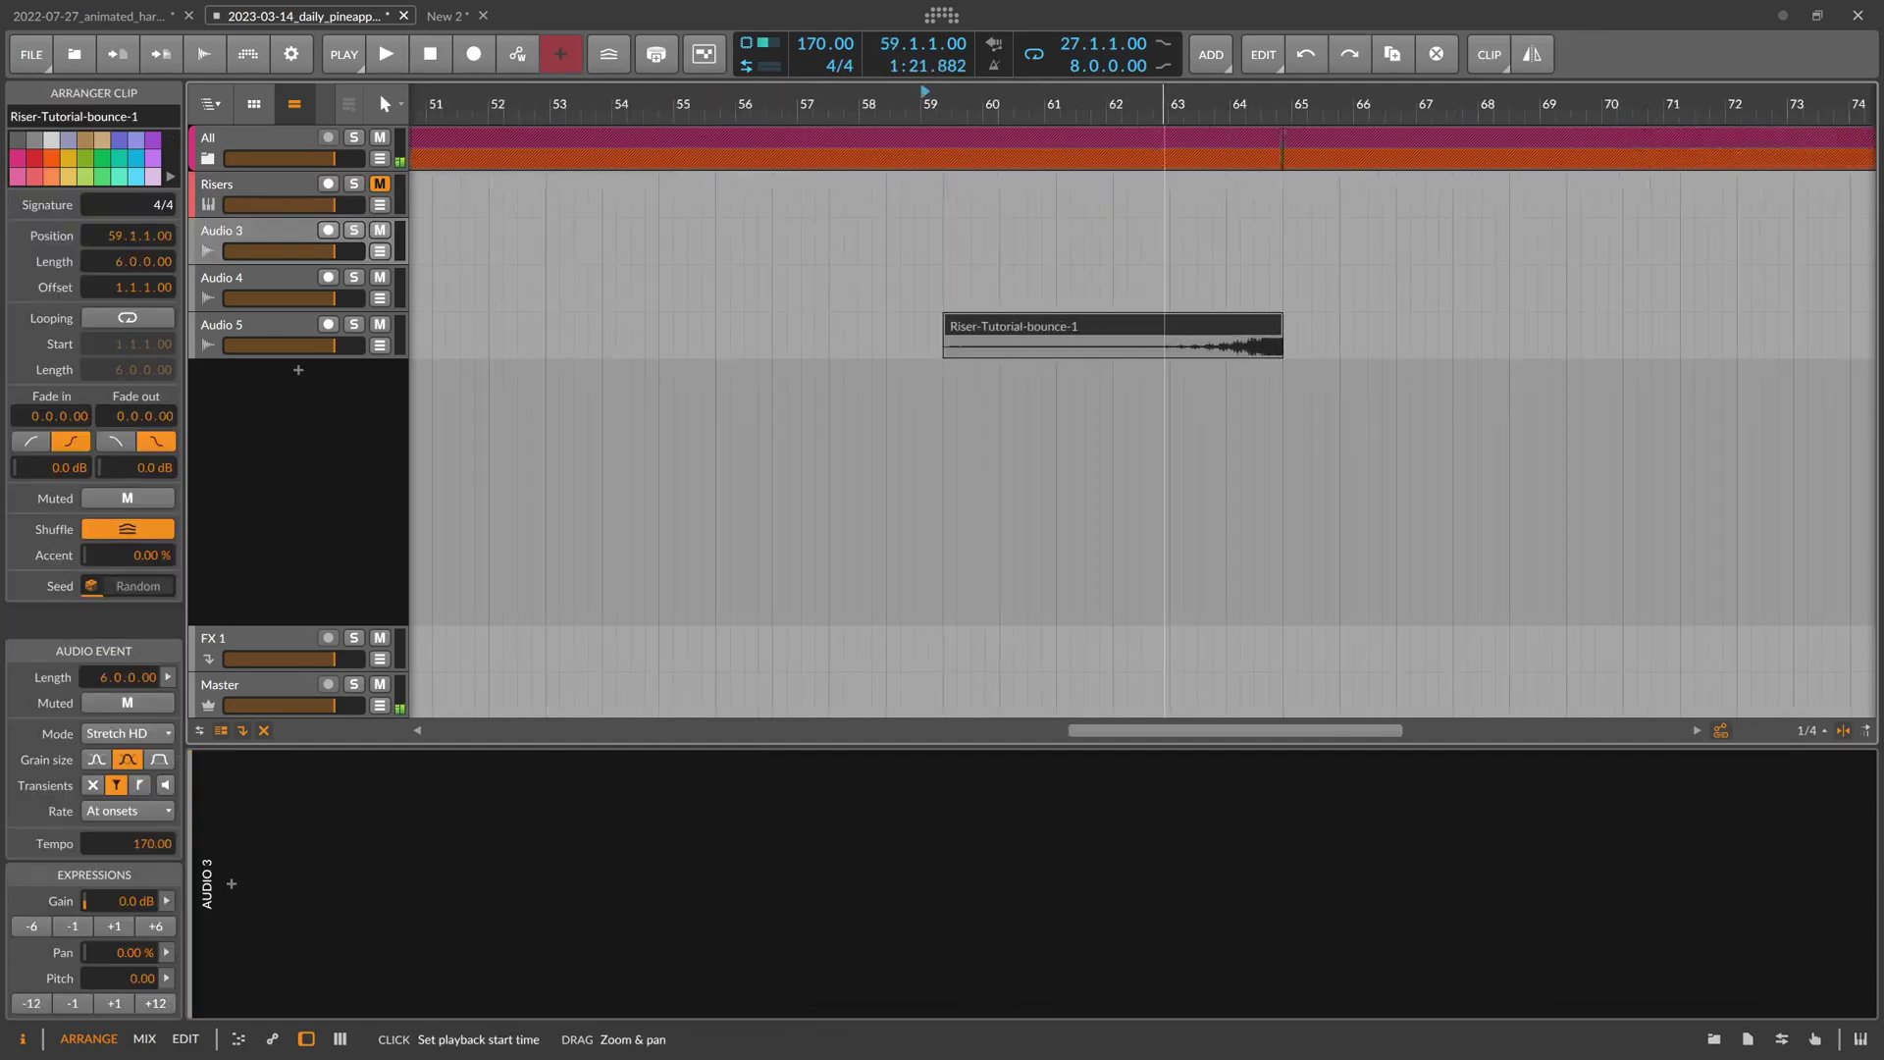
drag(1208, 333, 1217, 228)
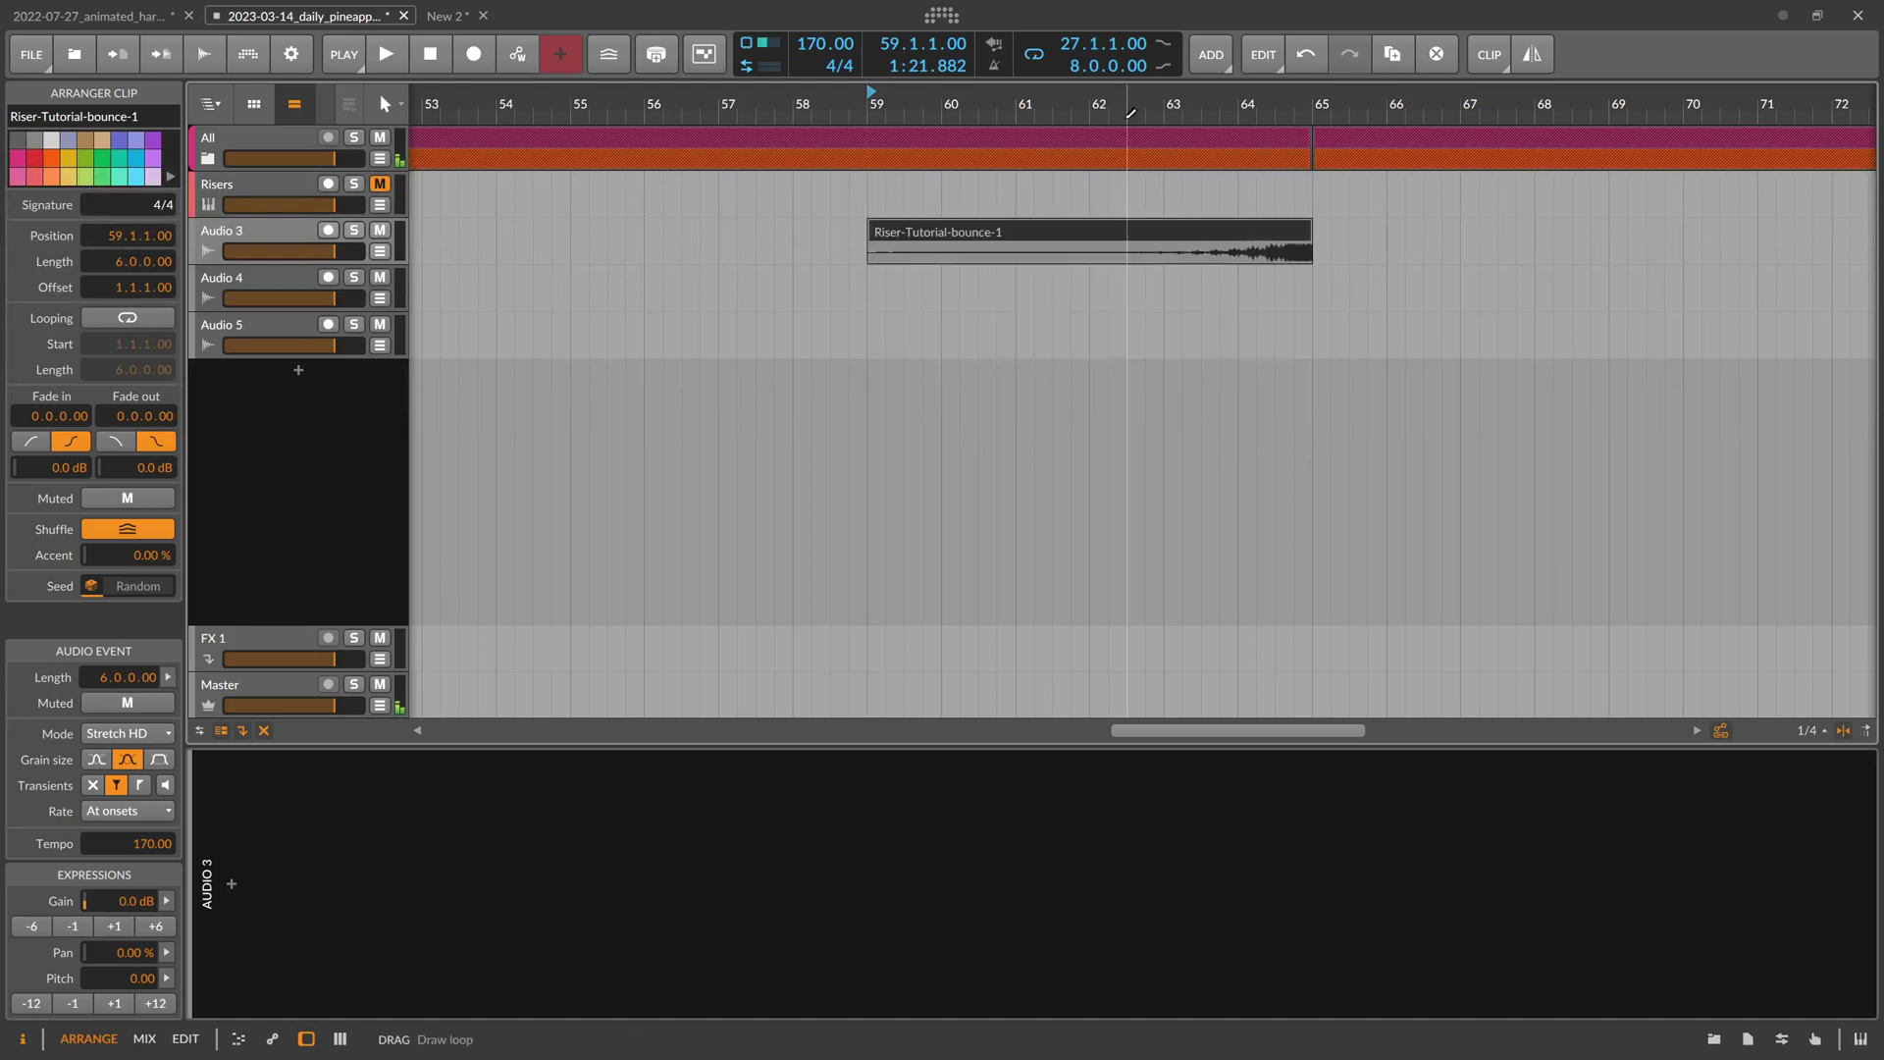
scroll(1265, 225, down, 4)
drag(1669, 104, 1669, 147)
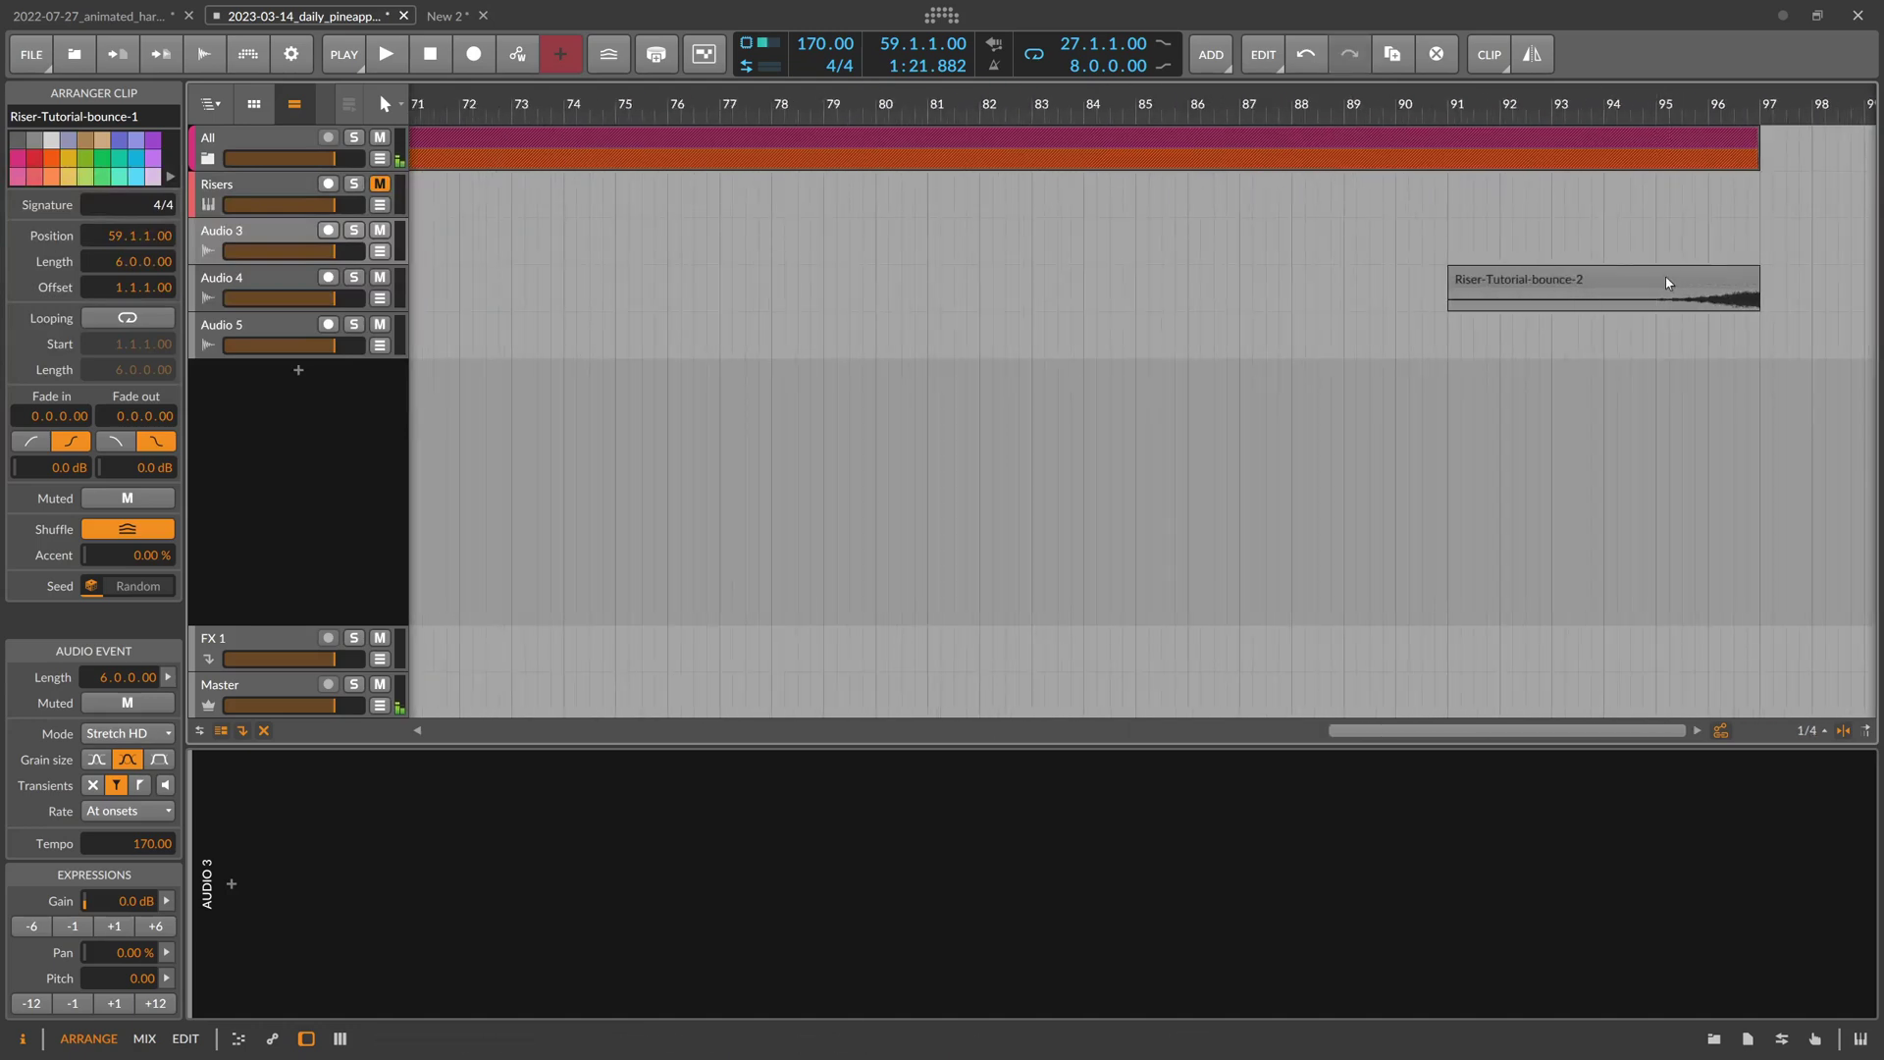
drag(1669, 281, 1669, 233)
Delete the two empty audio tracks and rename the track holding the three bounced clips Risers
drag(1175, 106, 895, 96)
click(276, 286)
key(Delete)
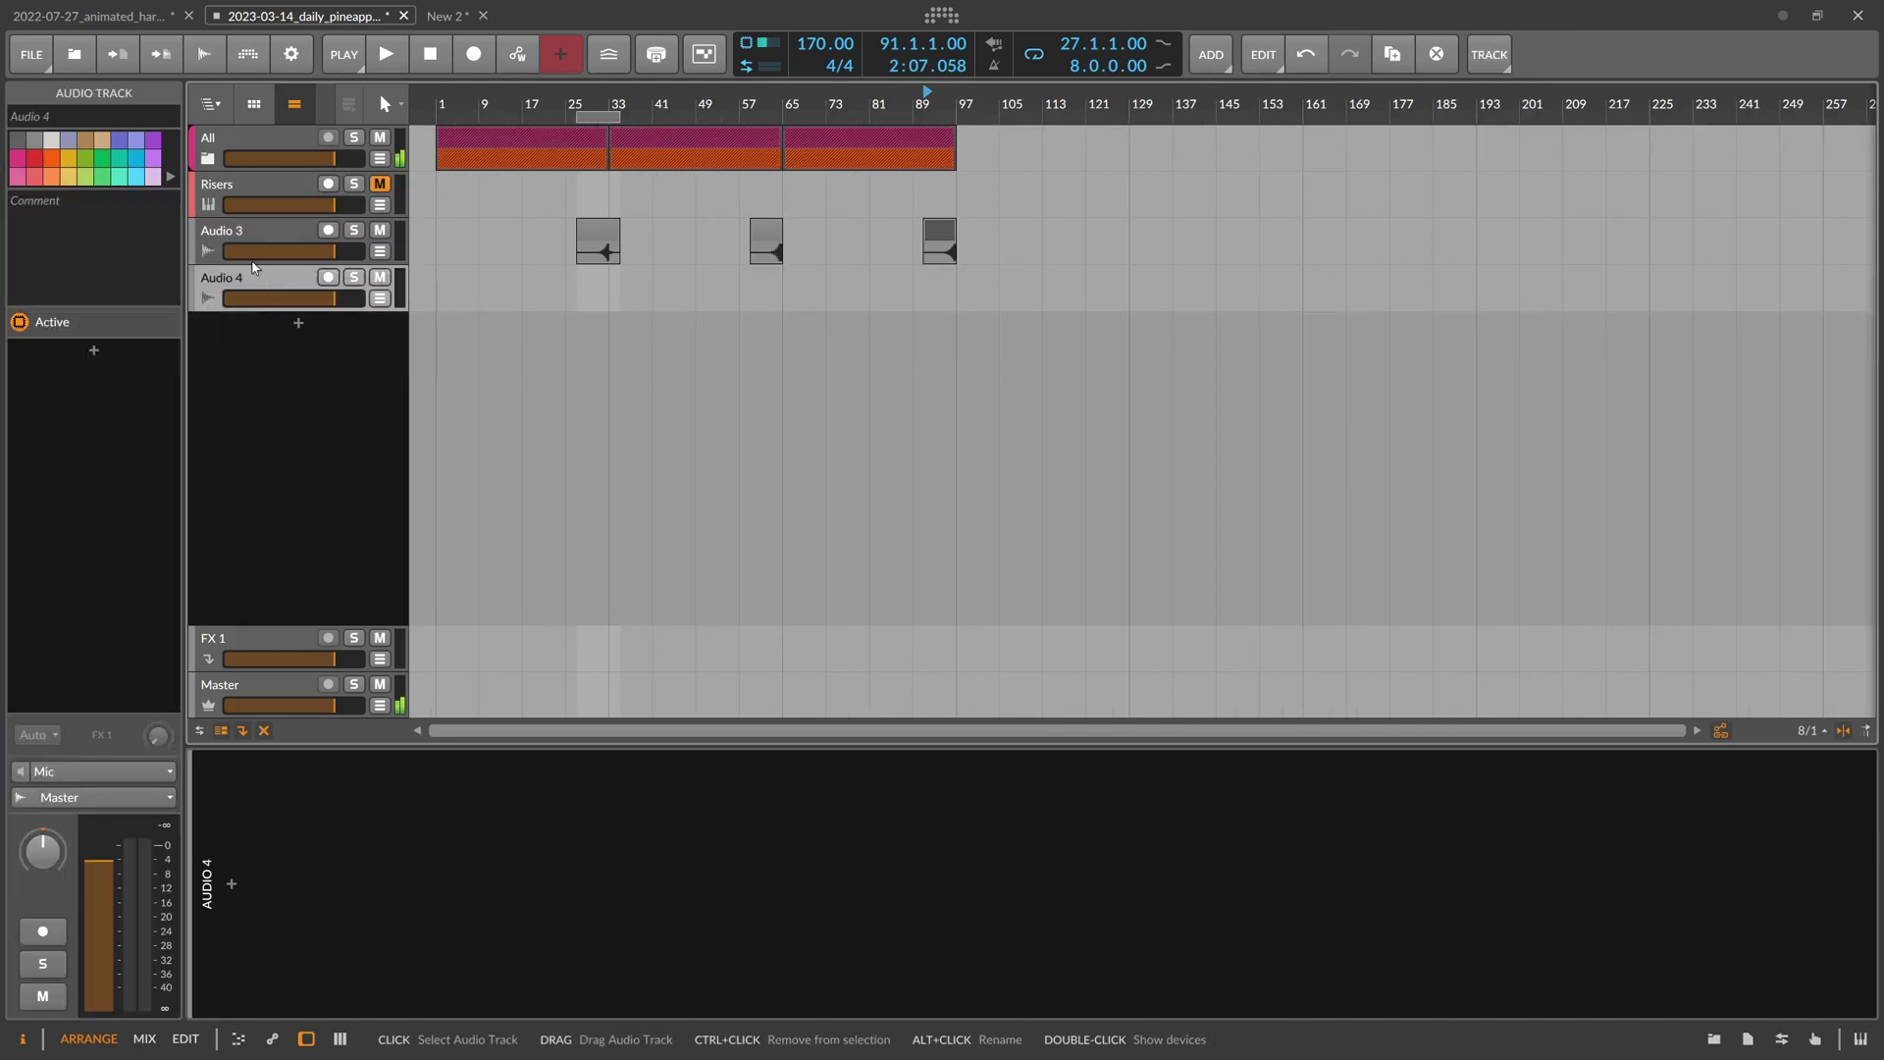
key(Delete)
key(ctrl+r)
text(Risers)
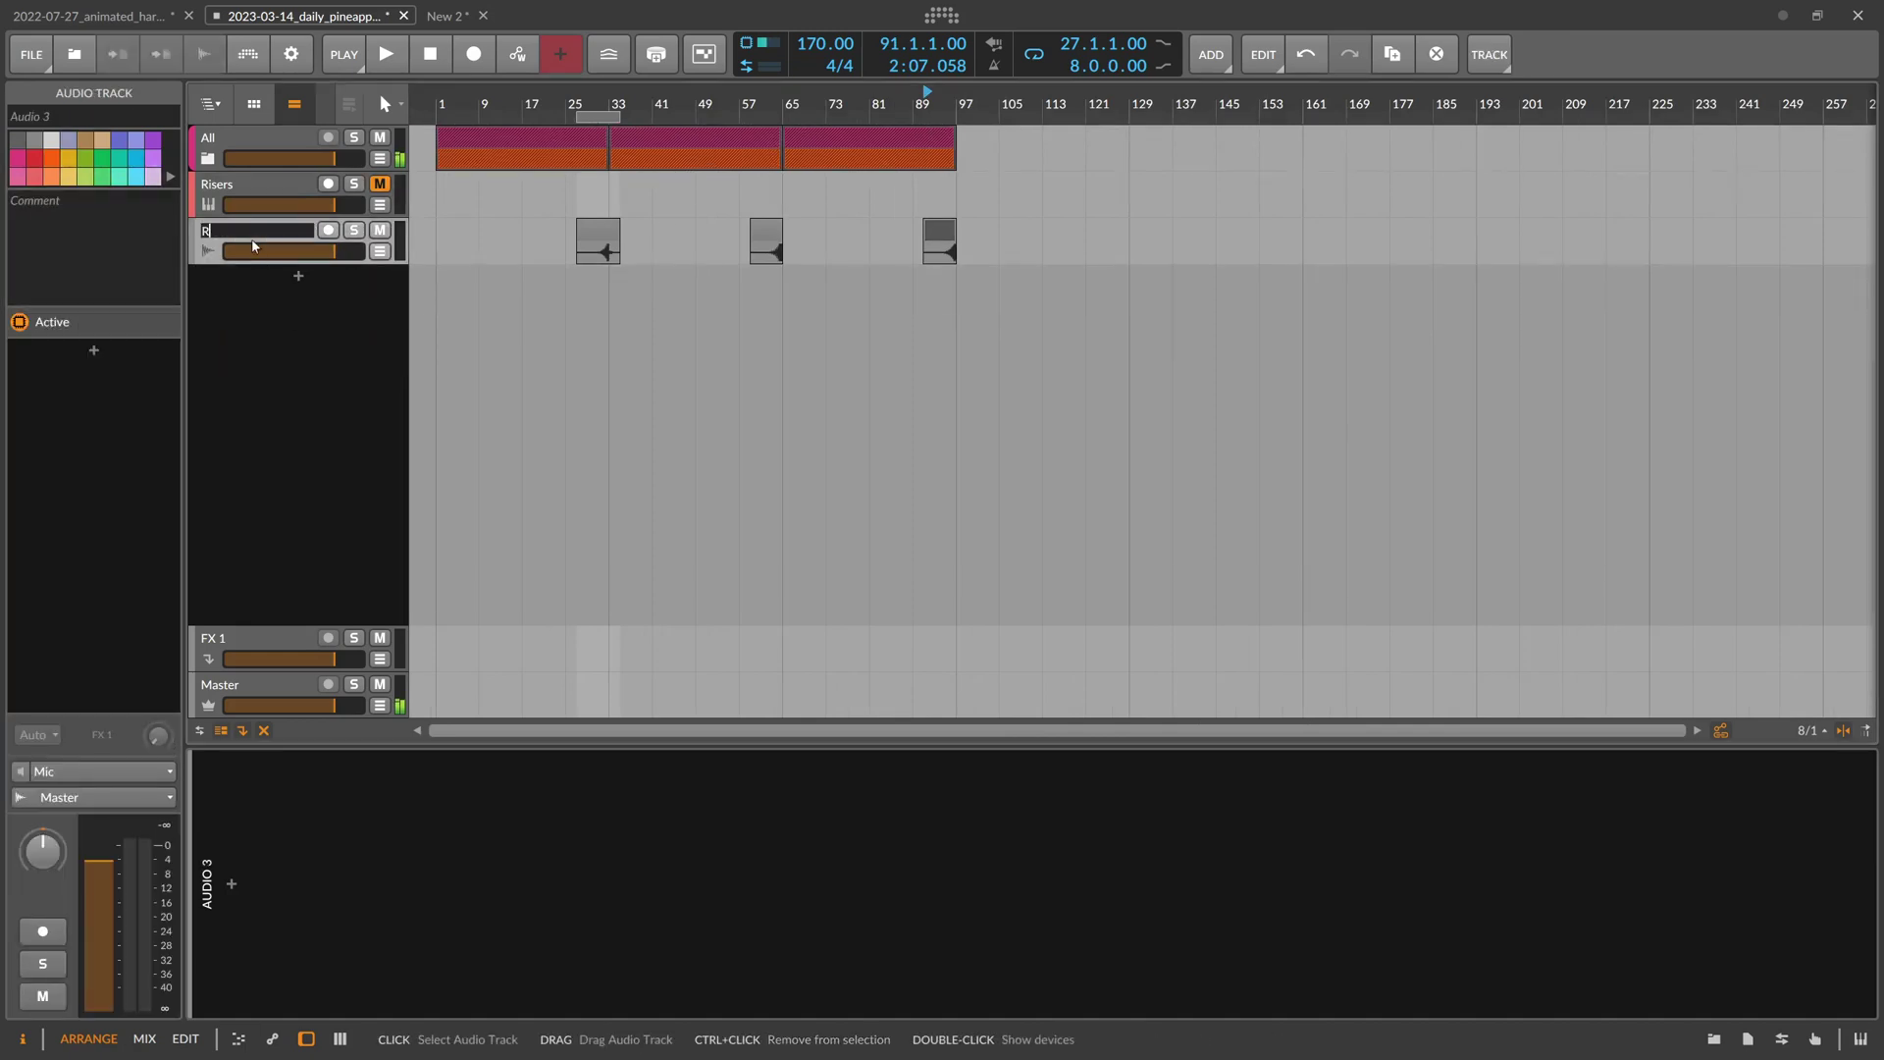
Confirm the new track name, play the song from bar 31 and lower the Risers audio track's volume to -9.4 dB
key(Return)
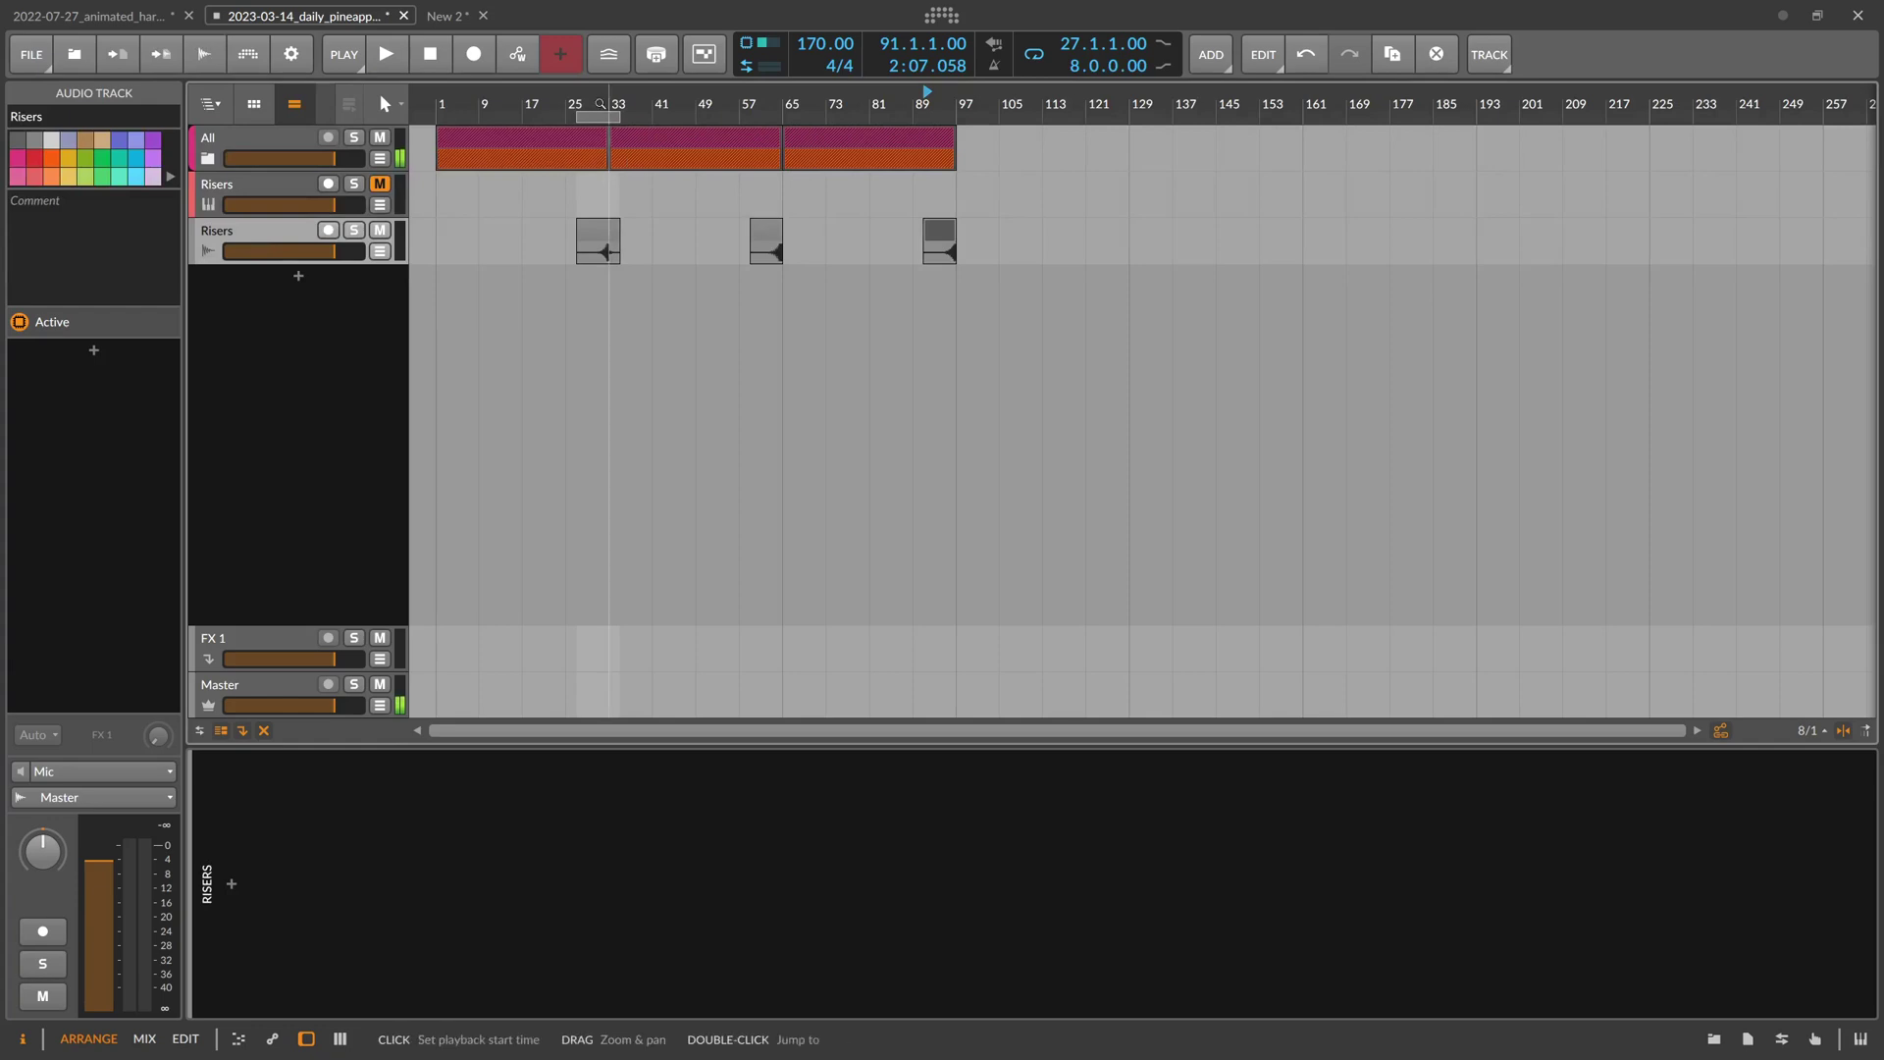
drag(621, 104, 716, 117)
click(656, 104)
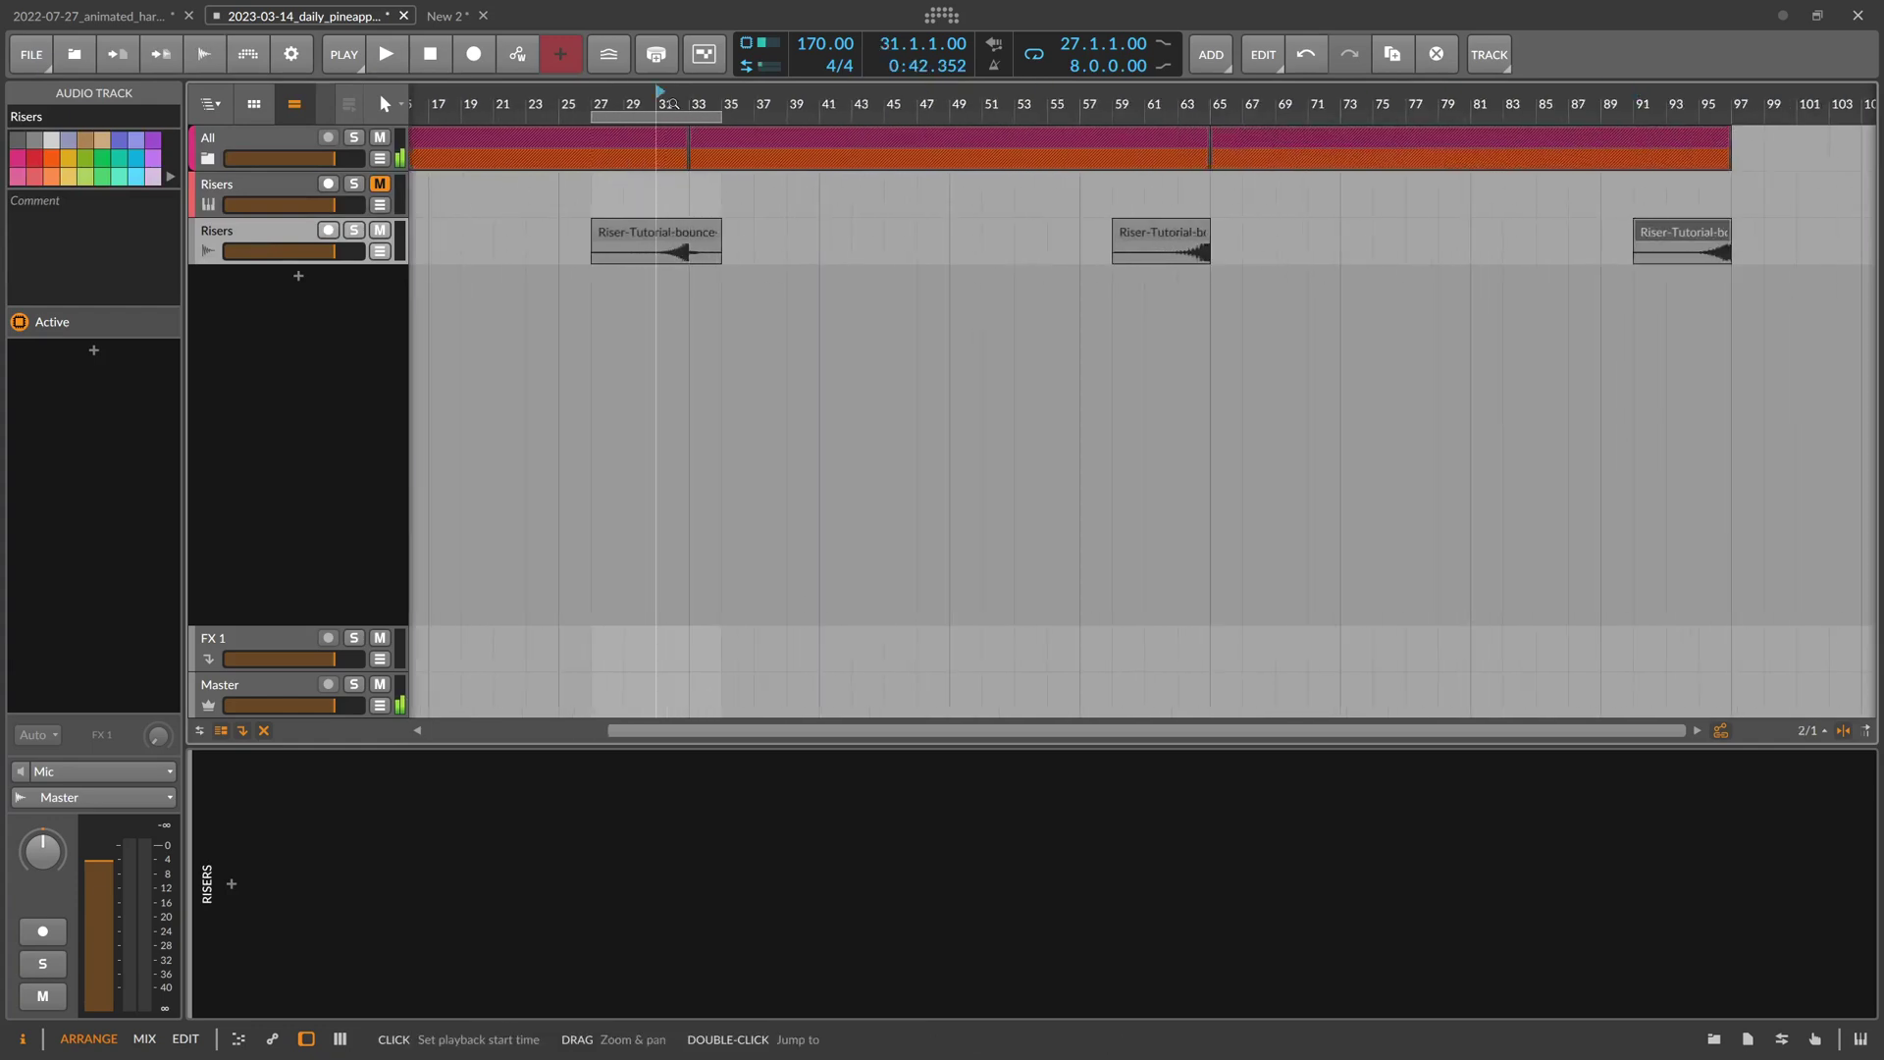
key(space)
drag(333, 251, 299, 251)
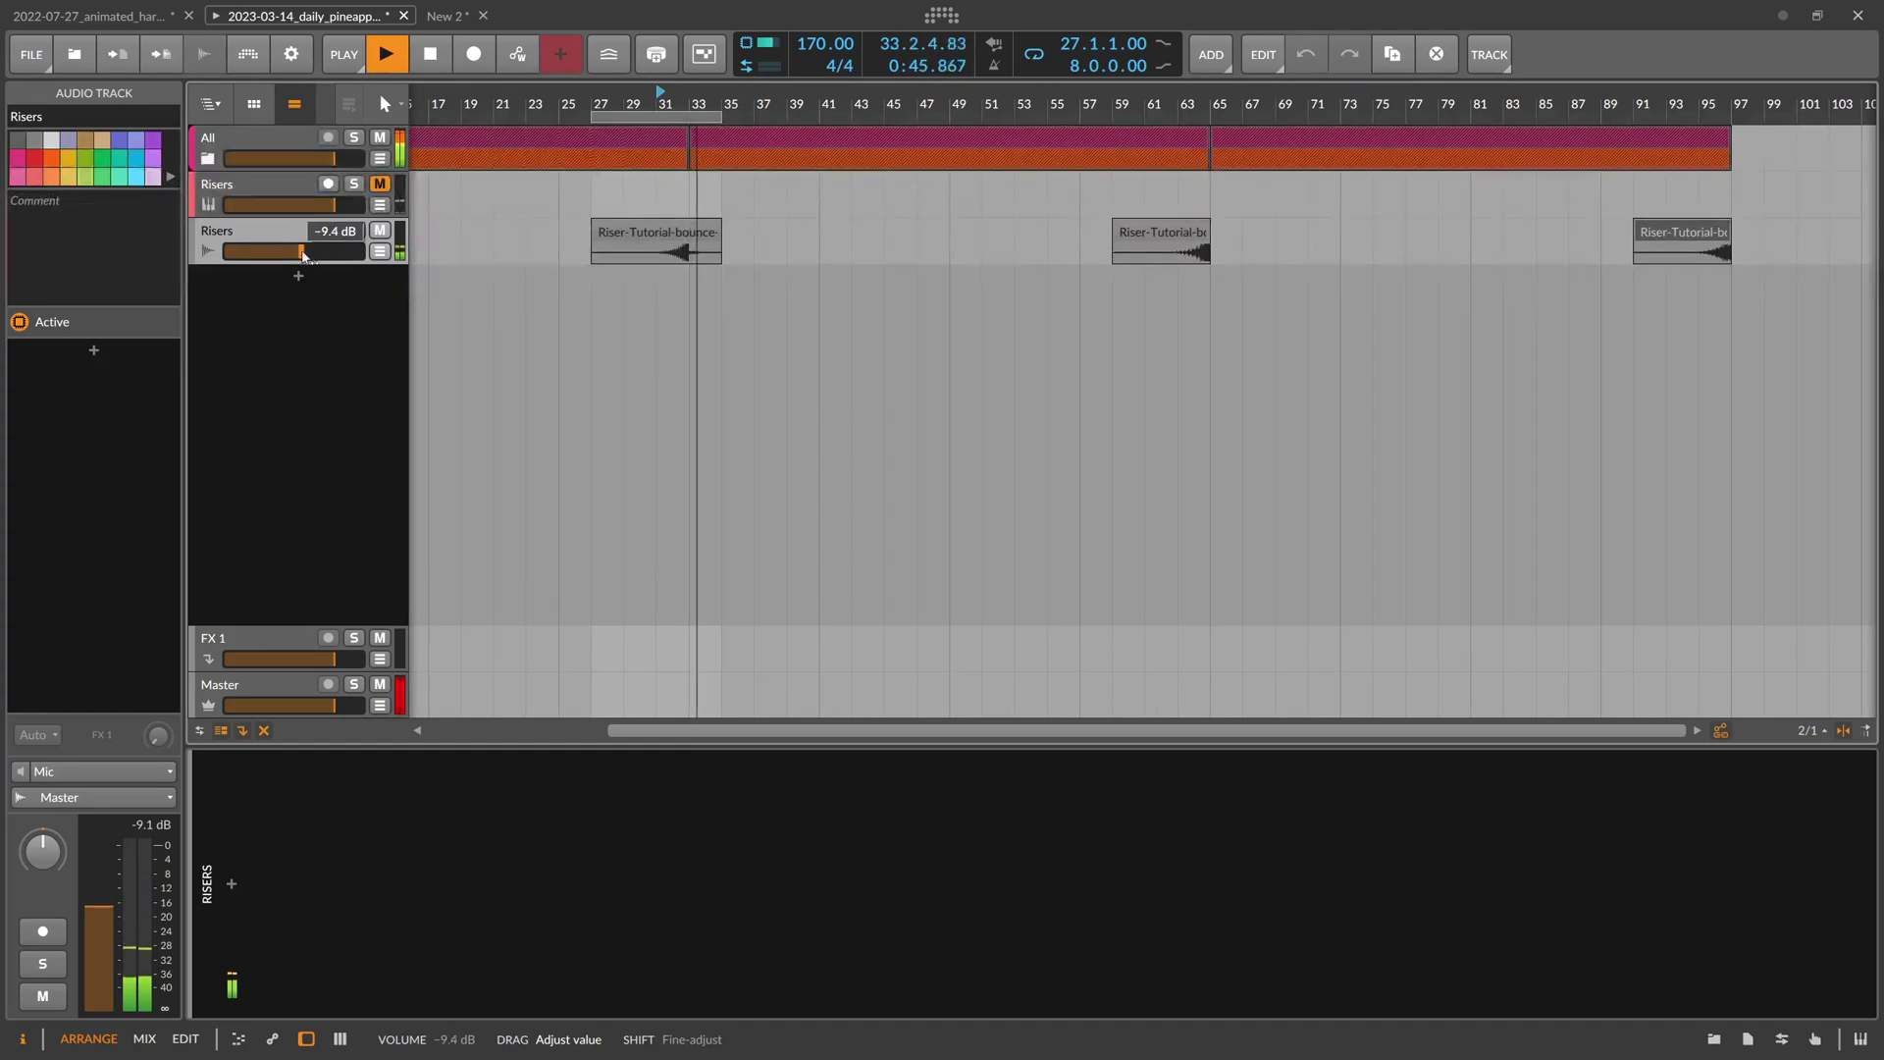
Extend the loop region to 50 bars and set the Risers audio track's volume to -7.1 dB while auditioning the riser from bar 63
drag(721, 117, 1405, 117)
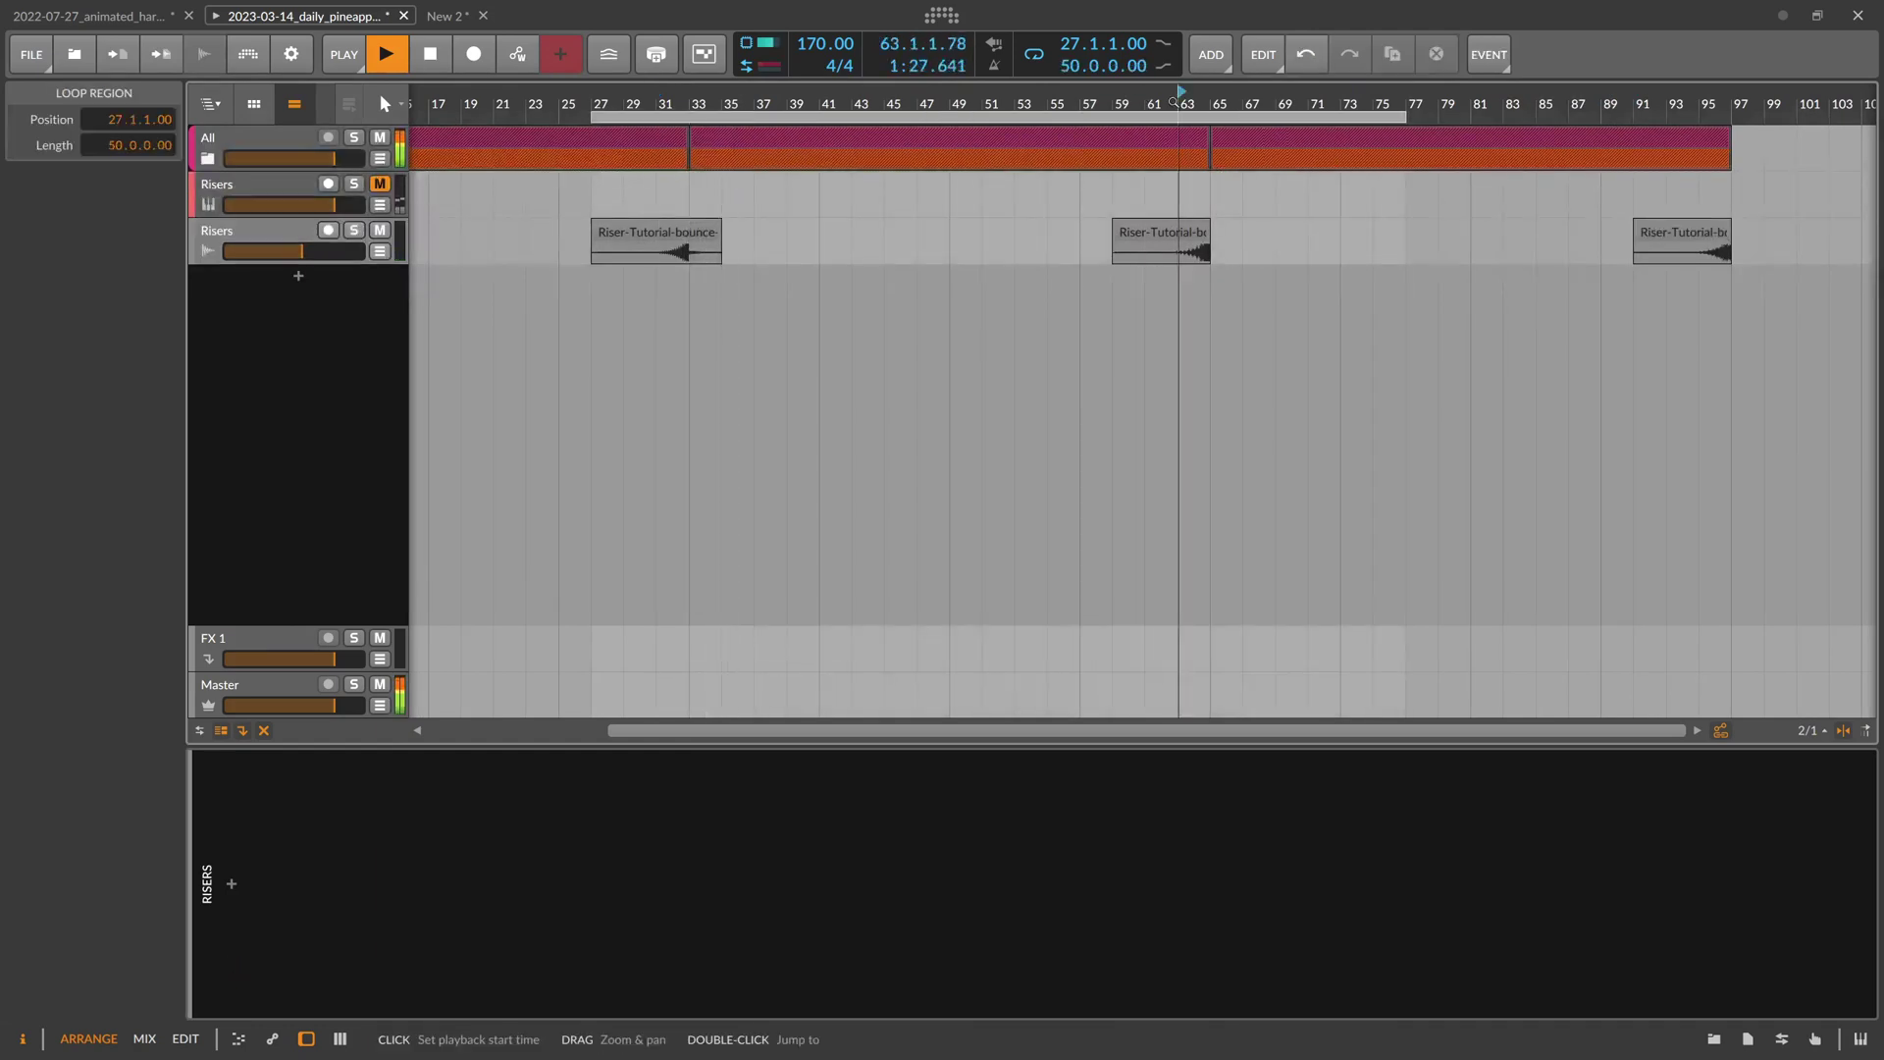
drag(1174, 102, 1159, 109)
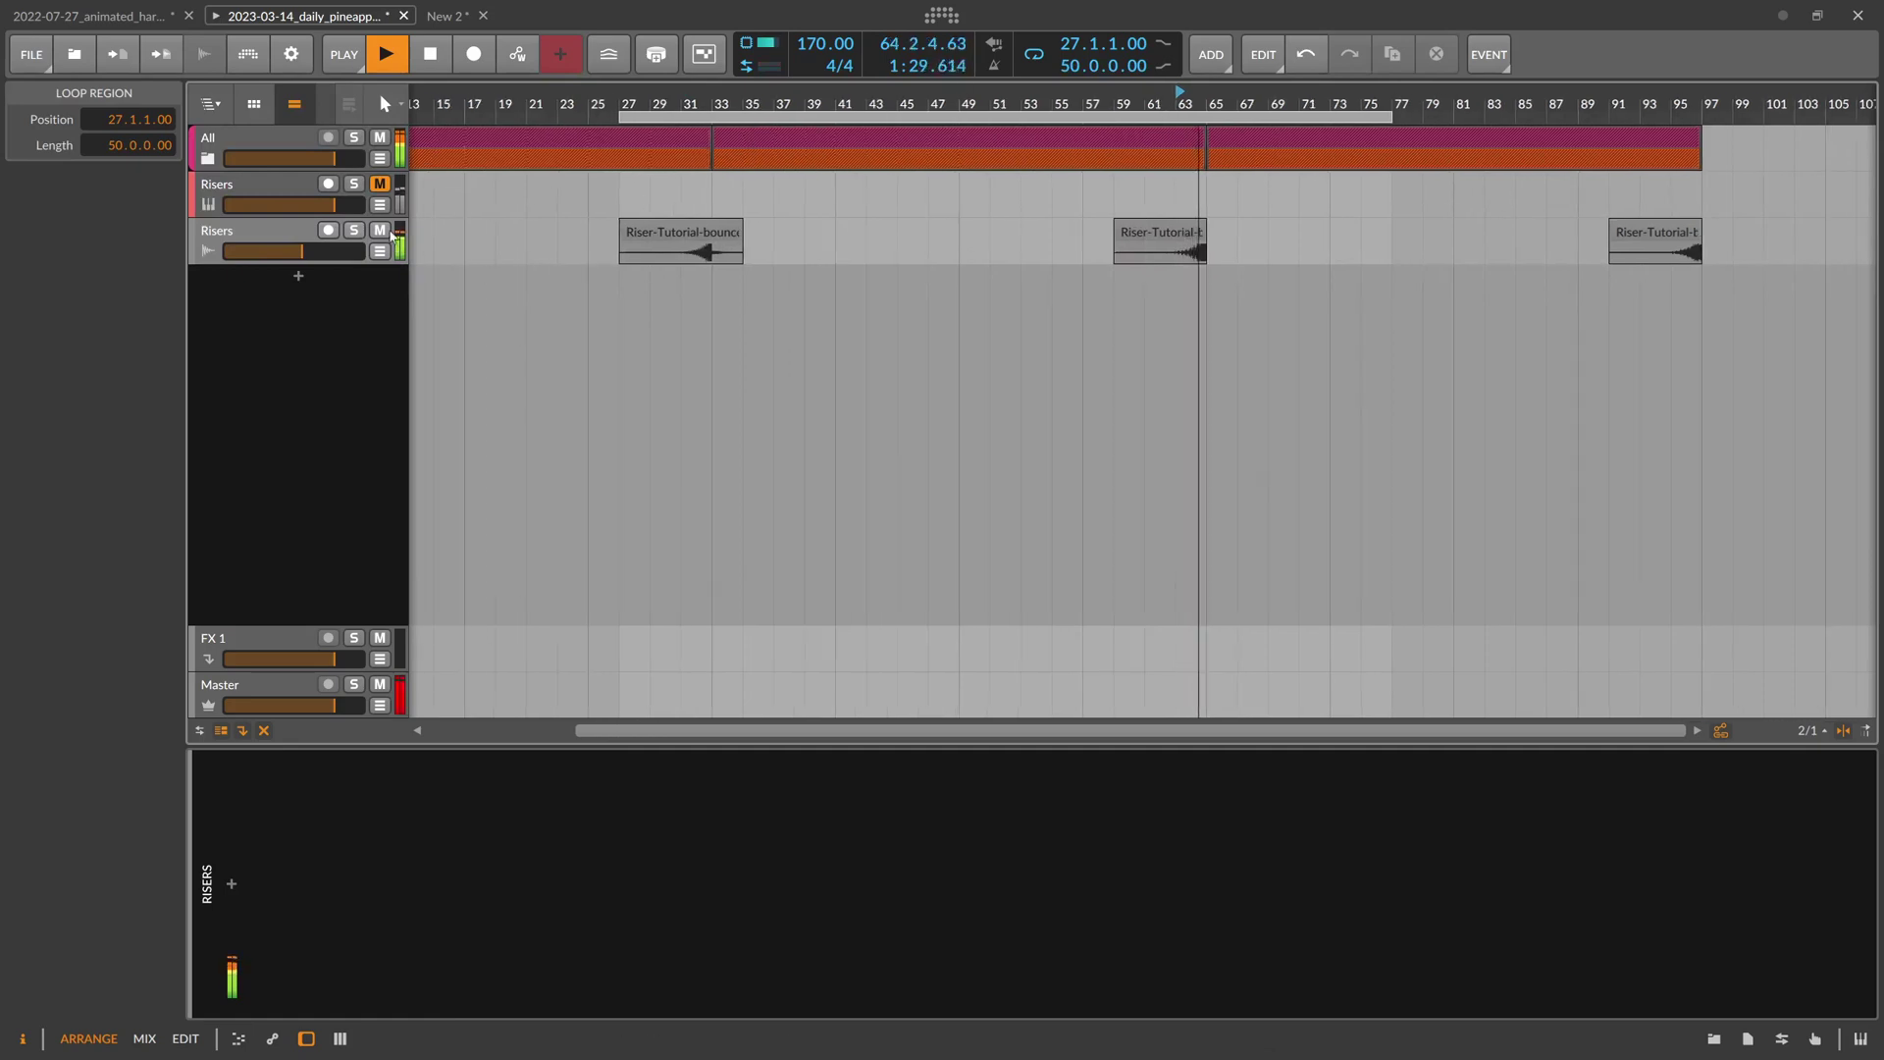
drag(301, 251, 307, 251)
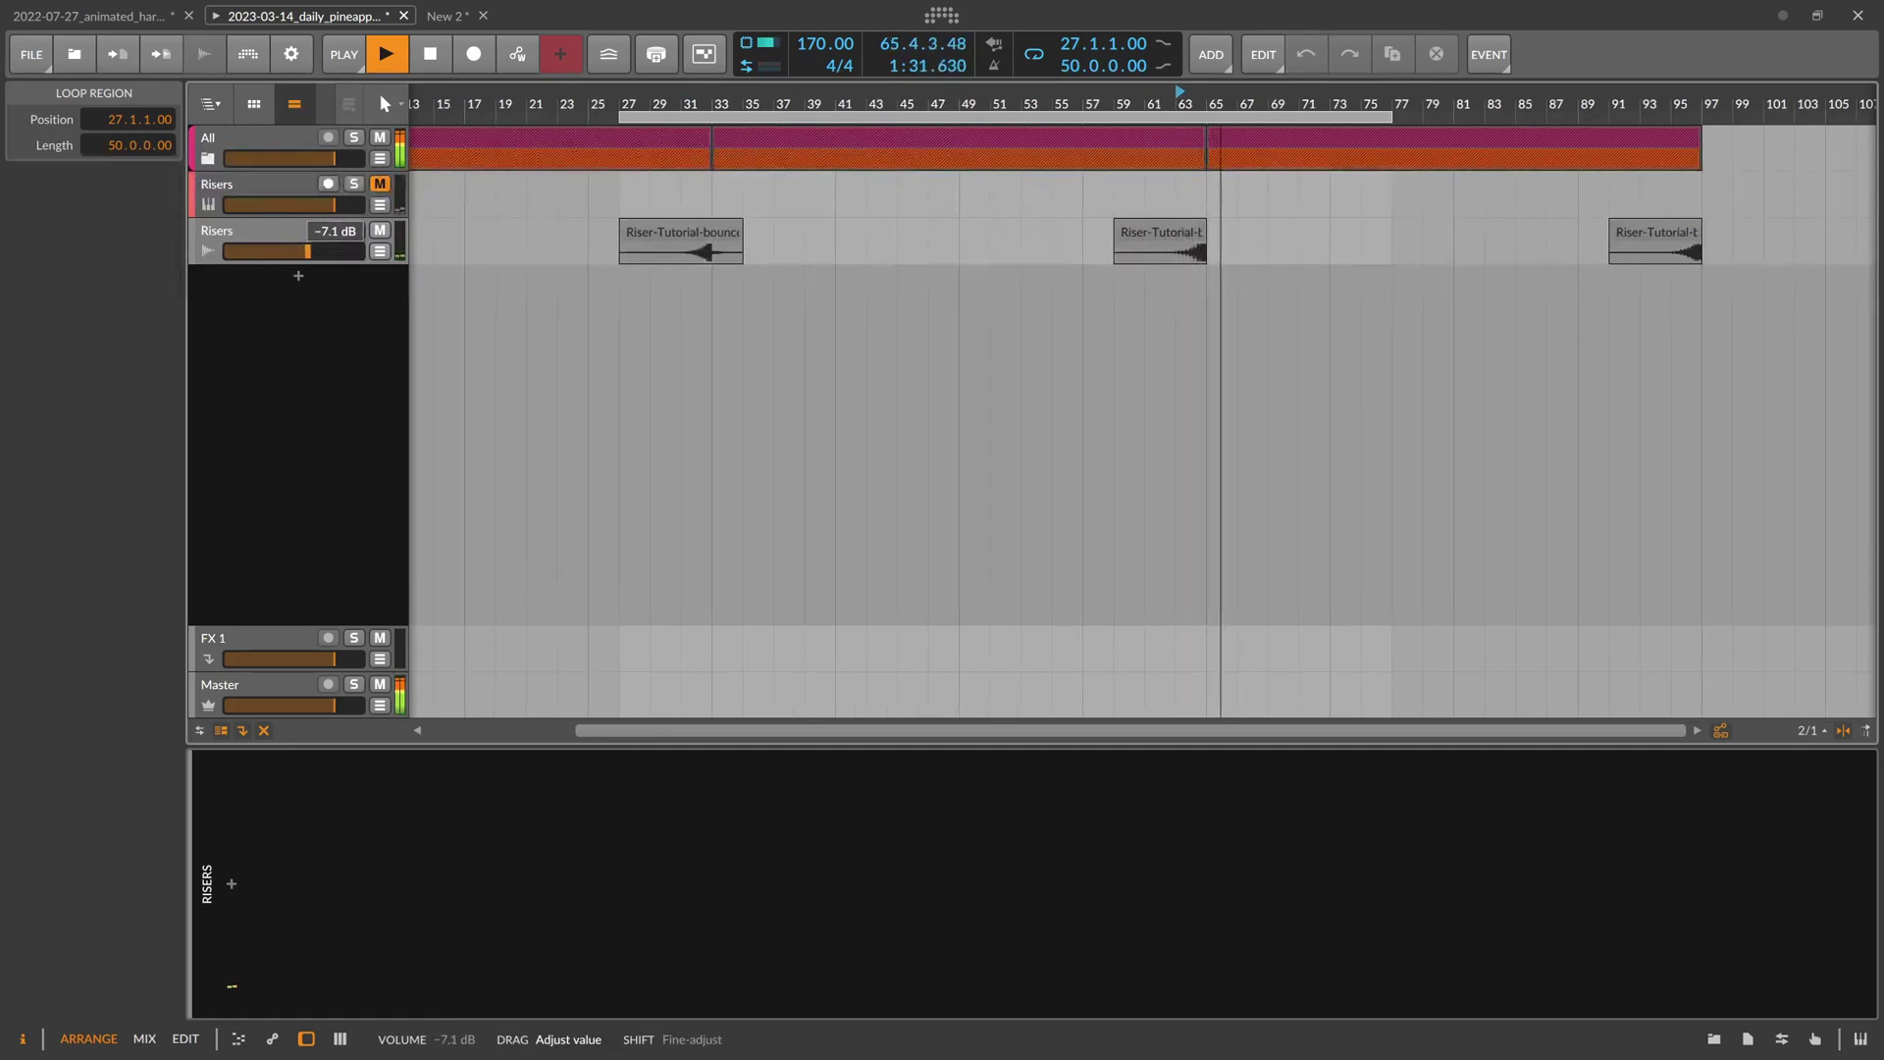
Set the loop region to span 96 bars from bar 1 and stop playback
drag(817, 104, 432, 137)
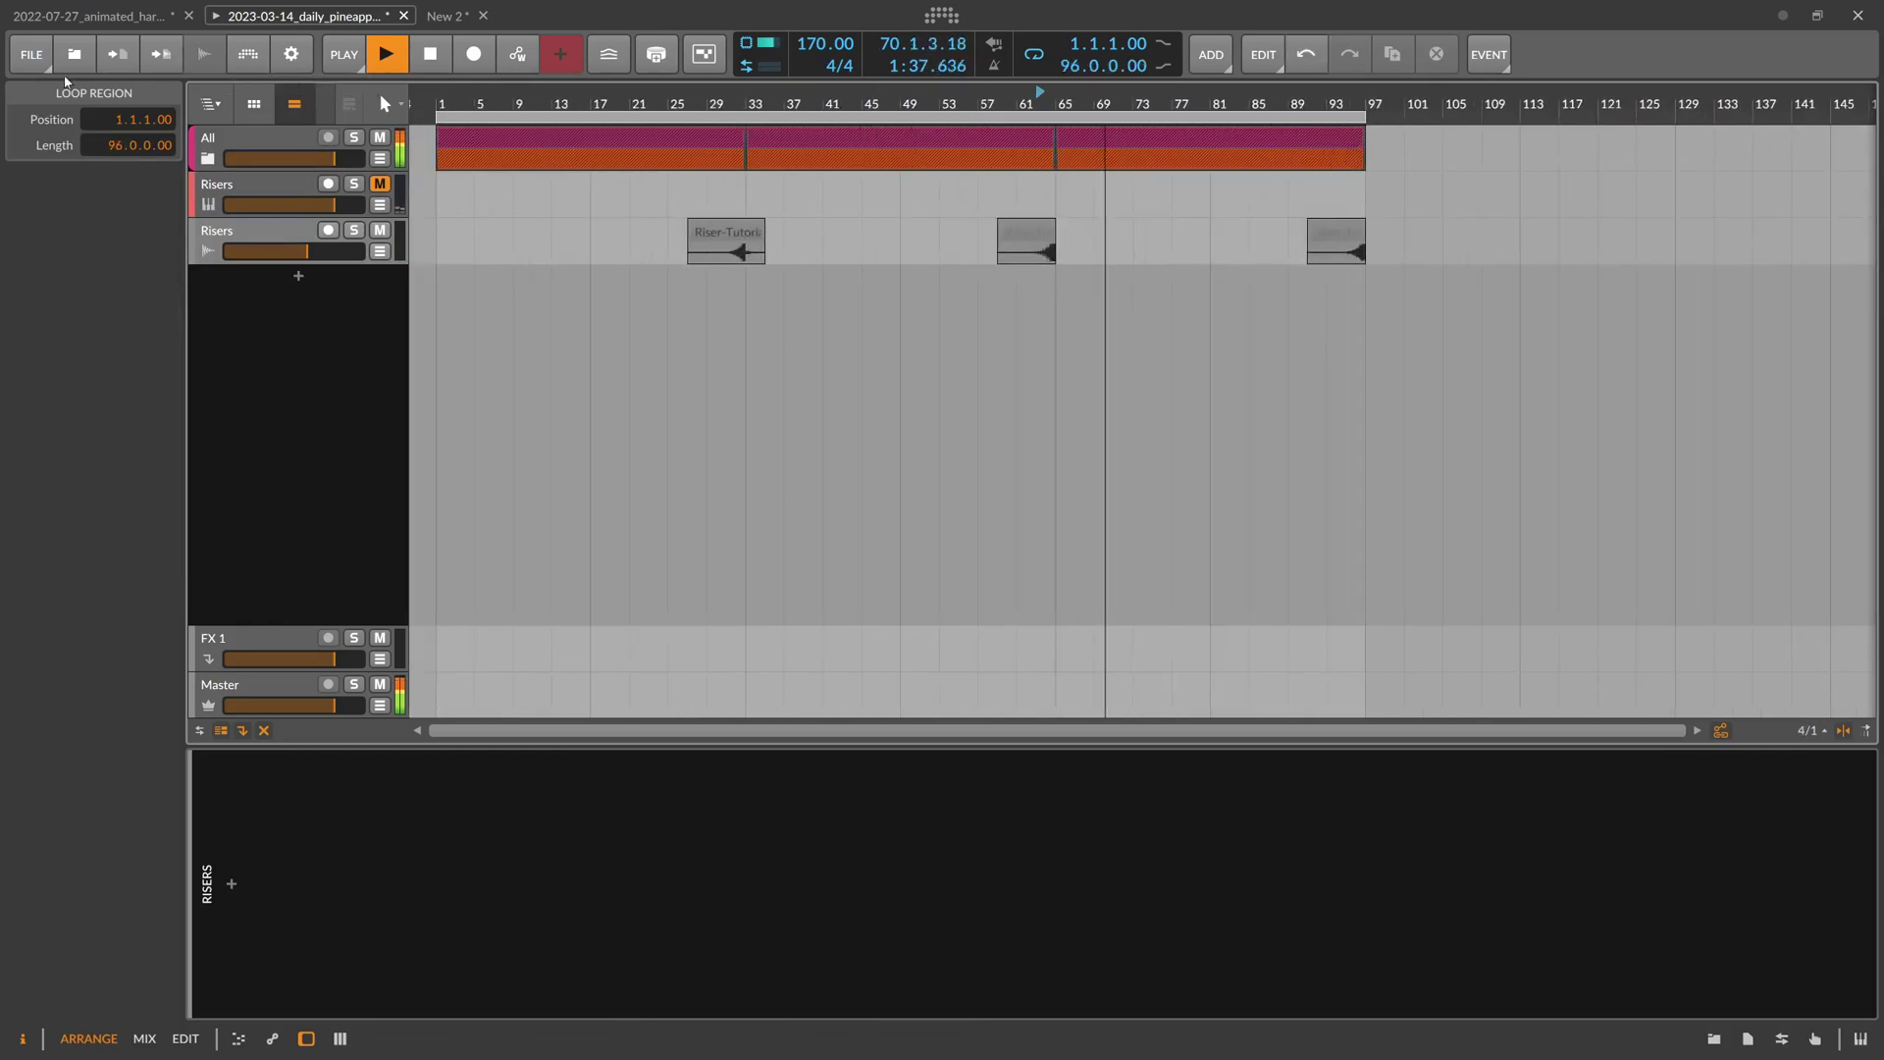
click(31, 54)
click(59, 155)
key(space)
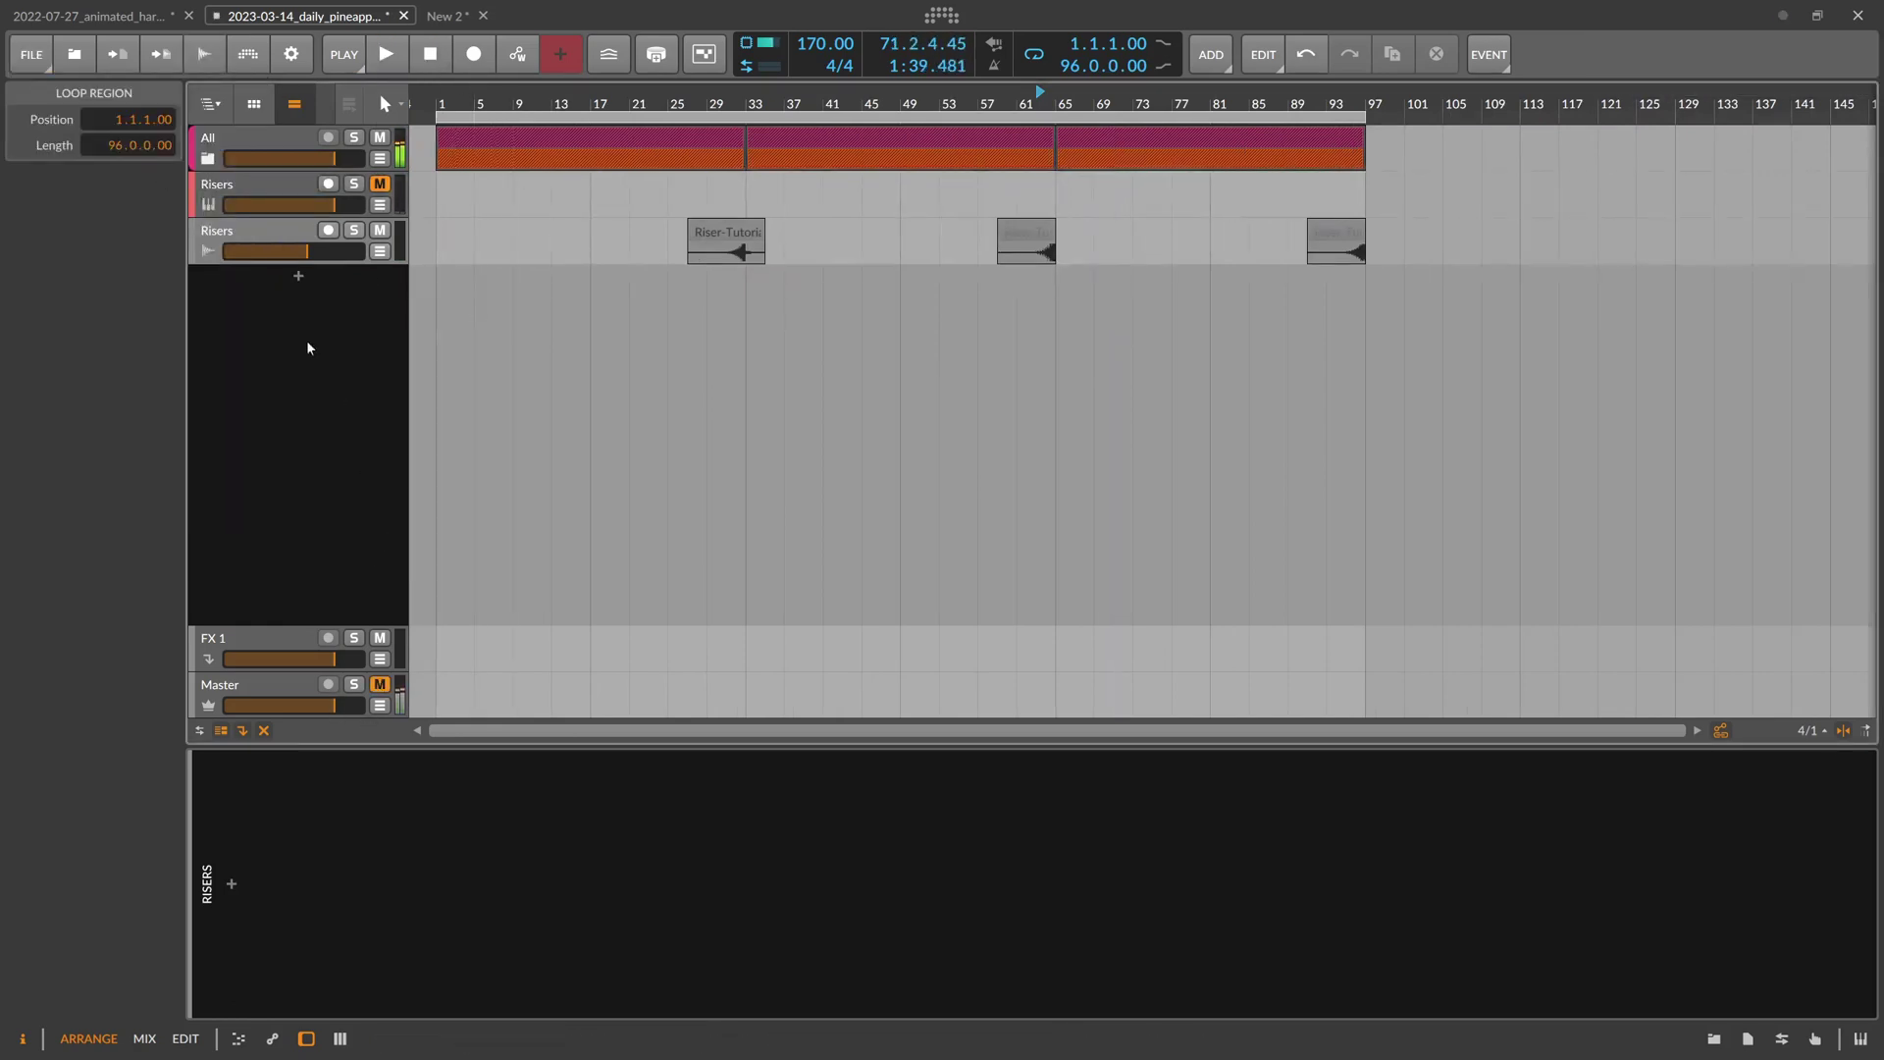
Switch to the New 2 project and open the Riser Poly Grid patch in an enlarged editor to examine its module layout
key(ctrl+Tab)
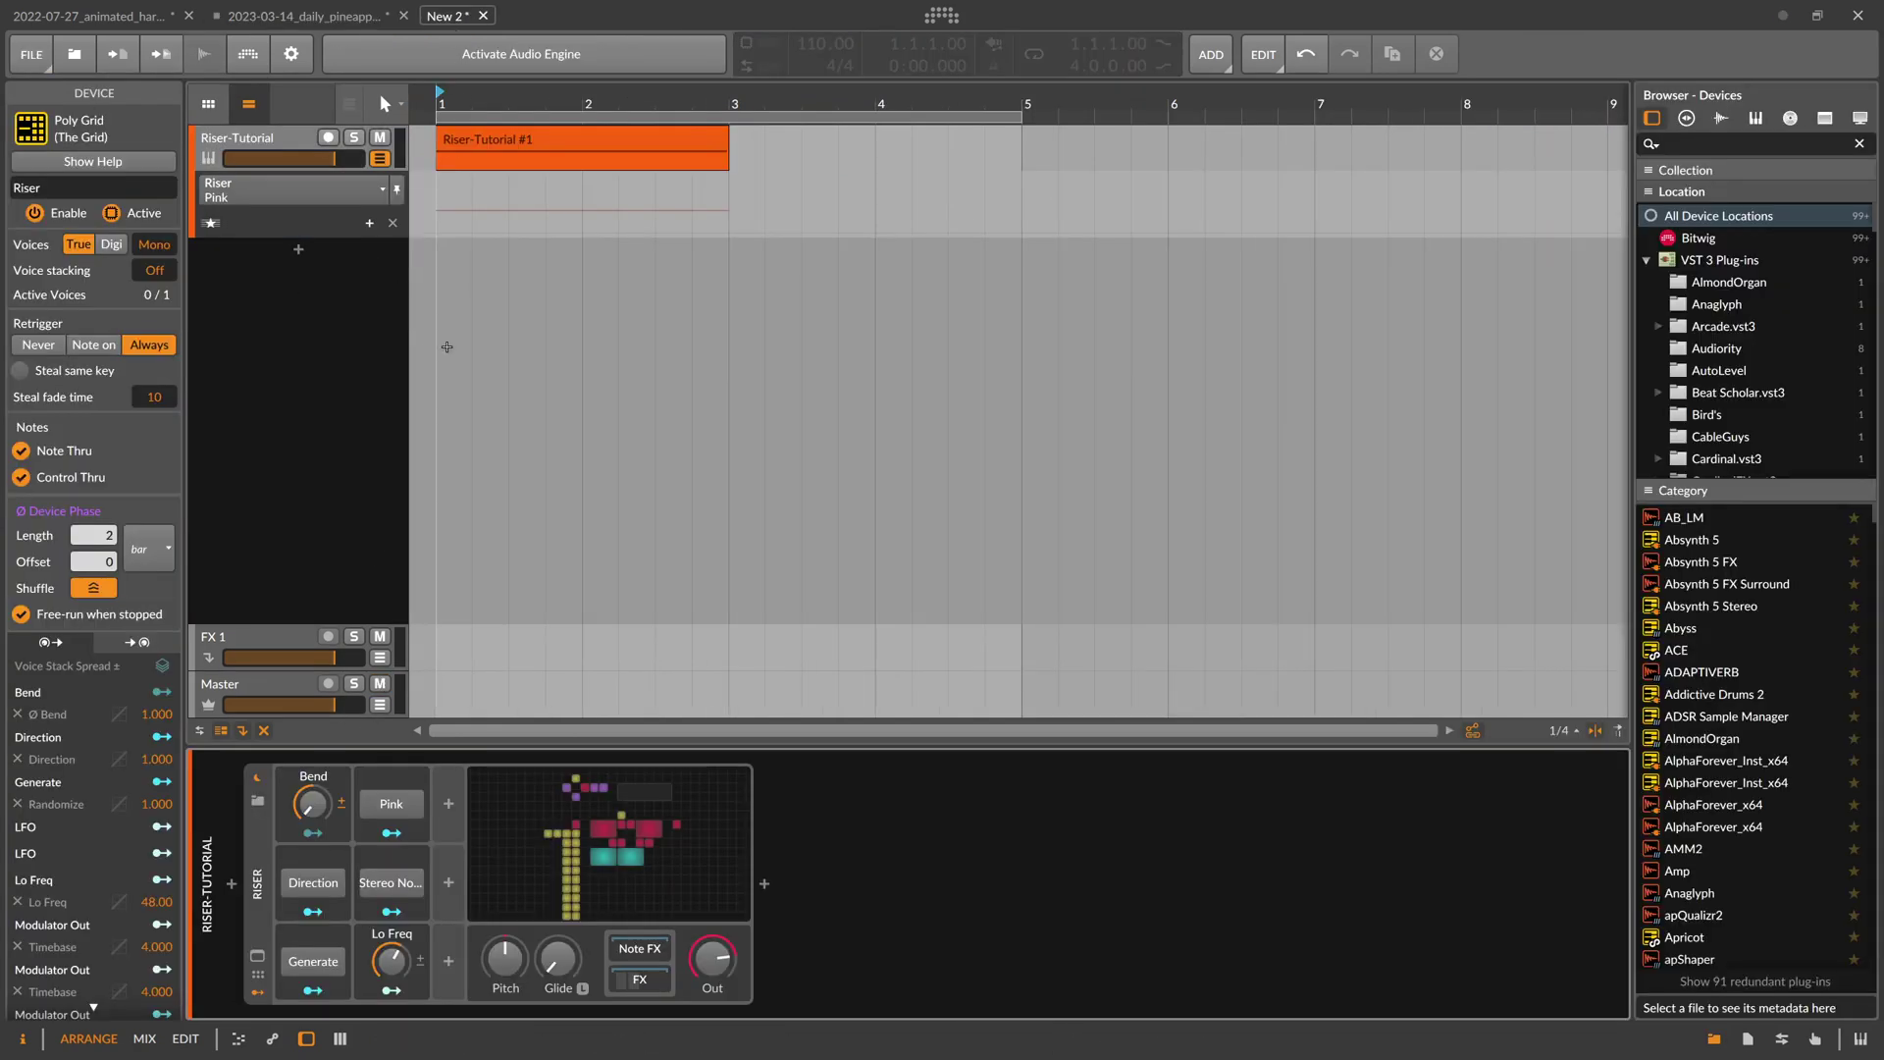
click(569, 782)
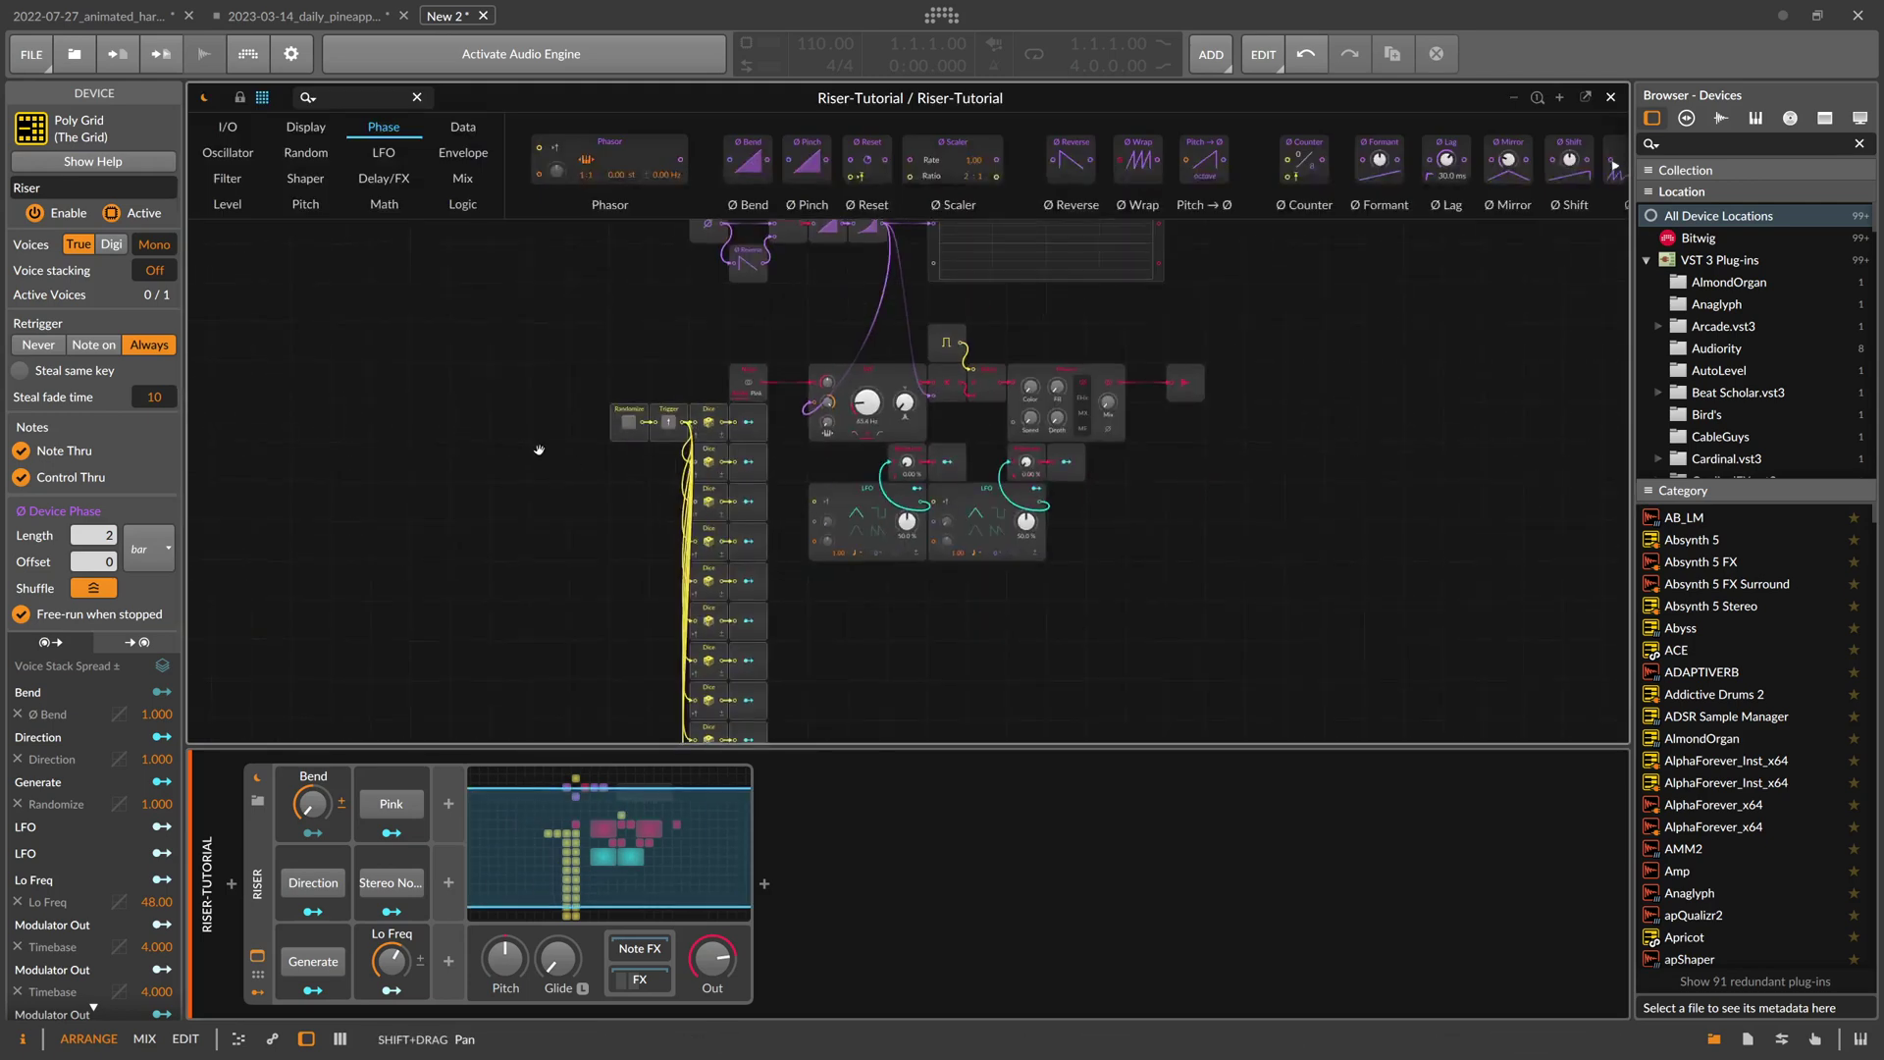
scroll(579, 436, up, 2)
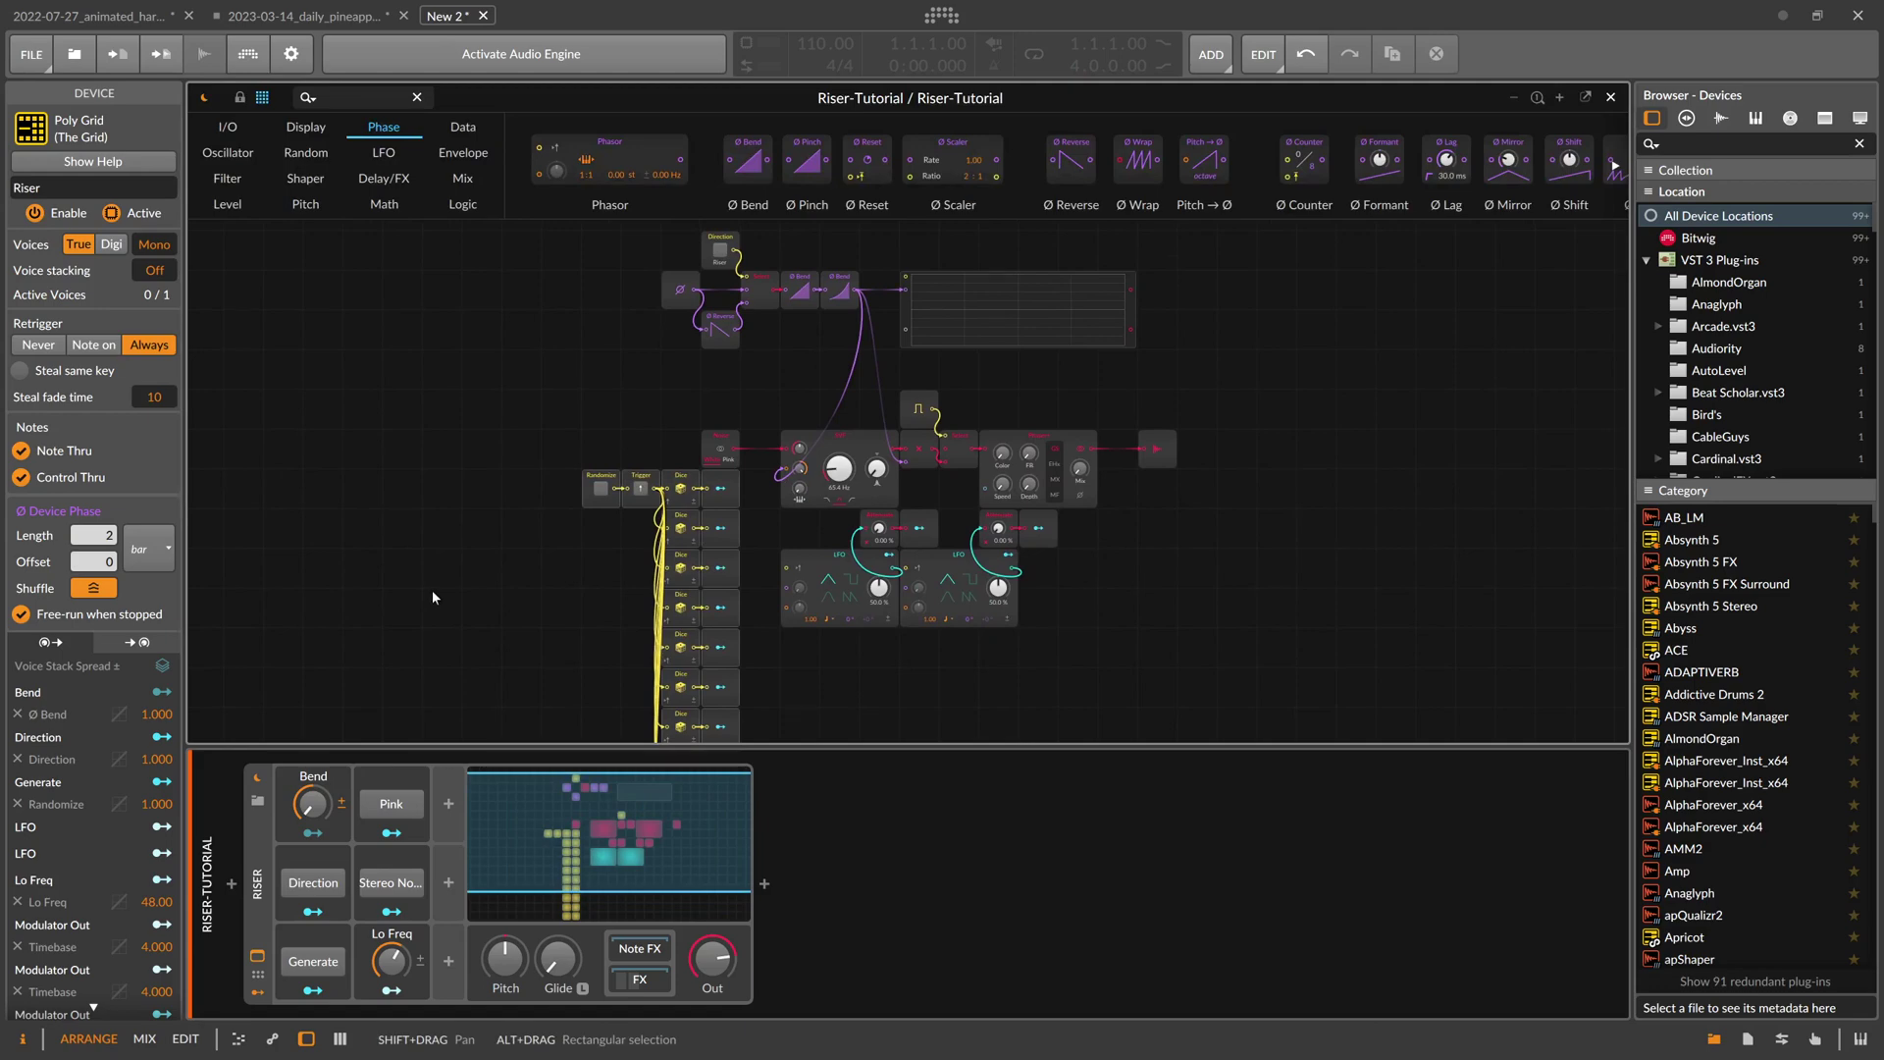
scroll(481, 569, down, 5)
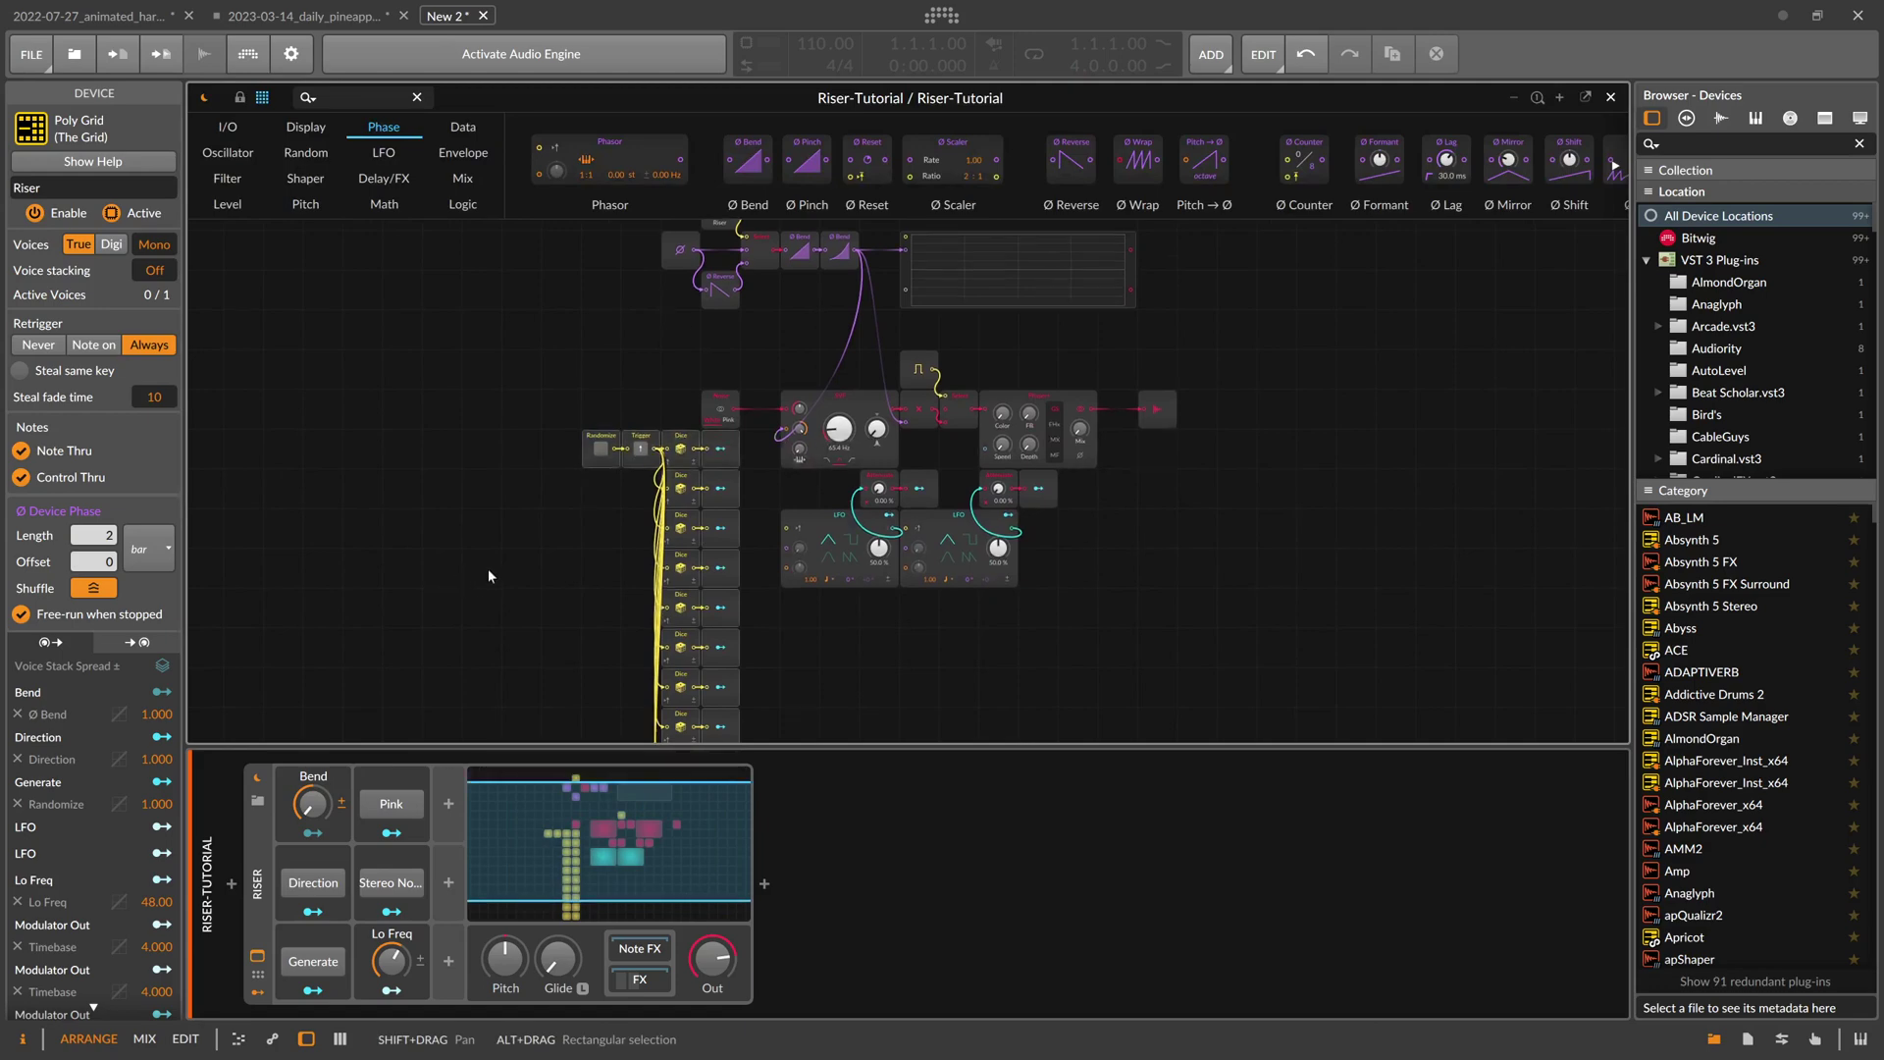
scroll(490, 582, up, 6)
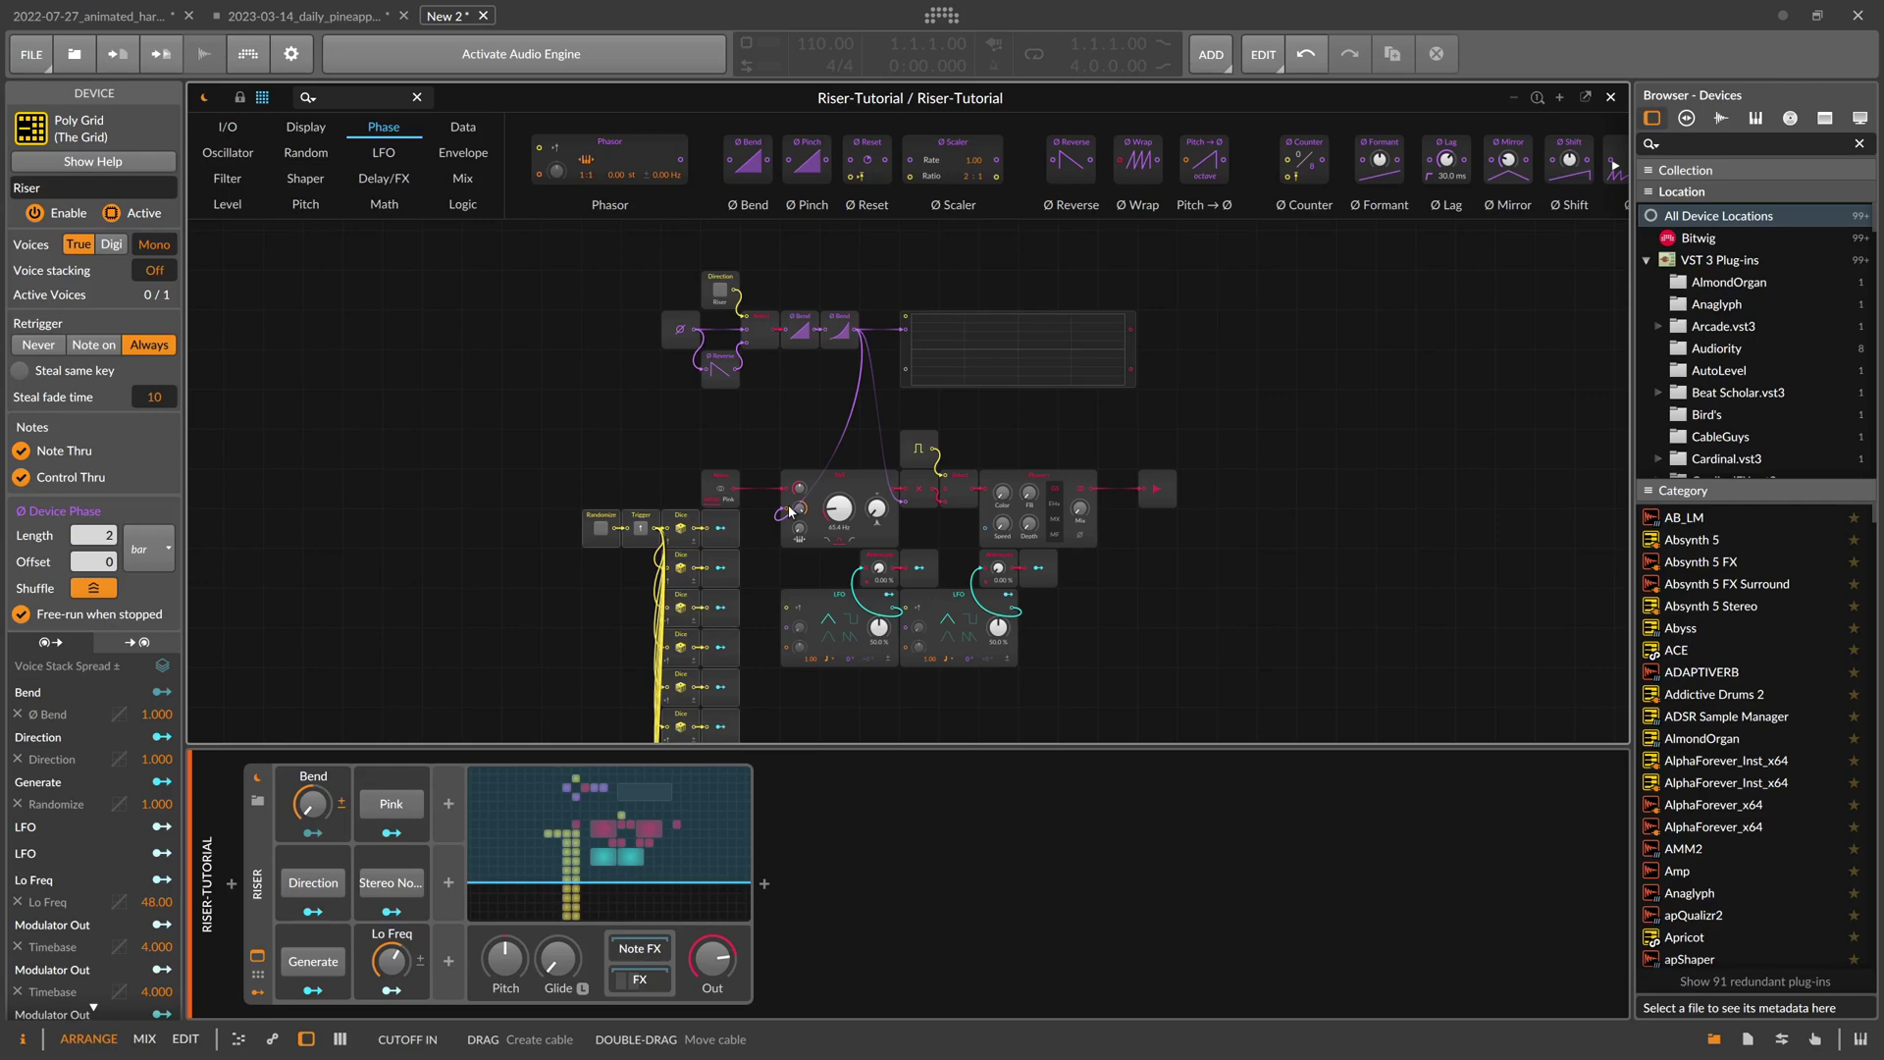
click(306, 1038)
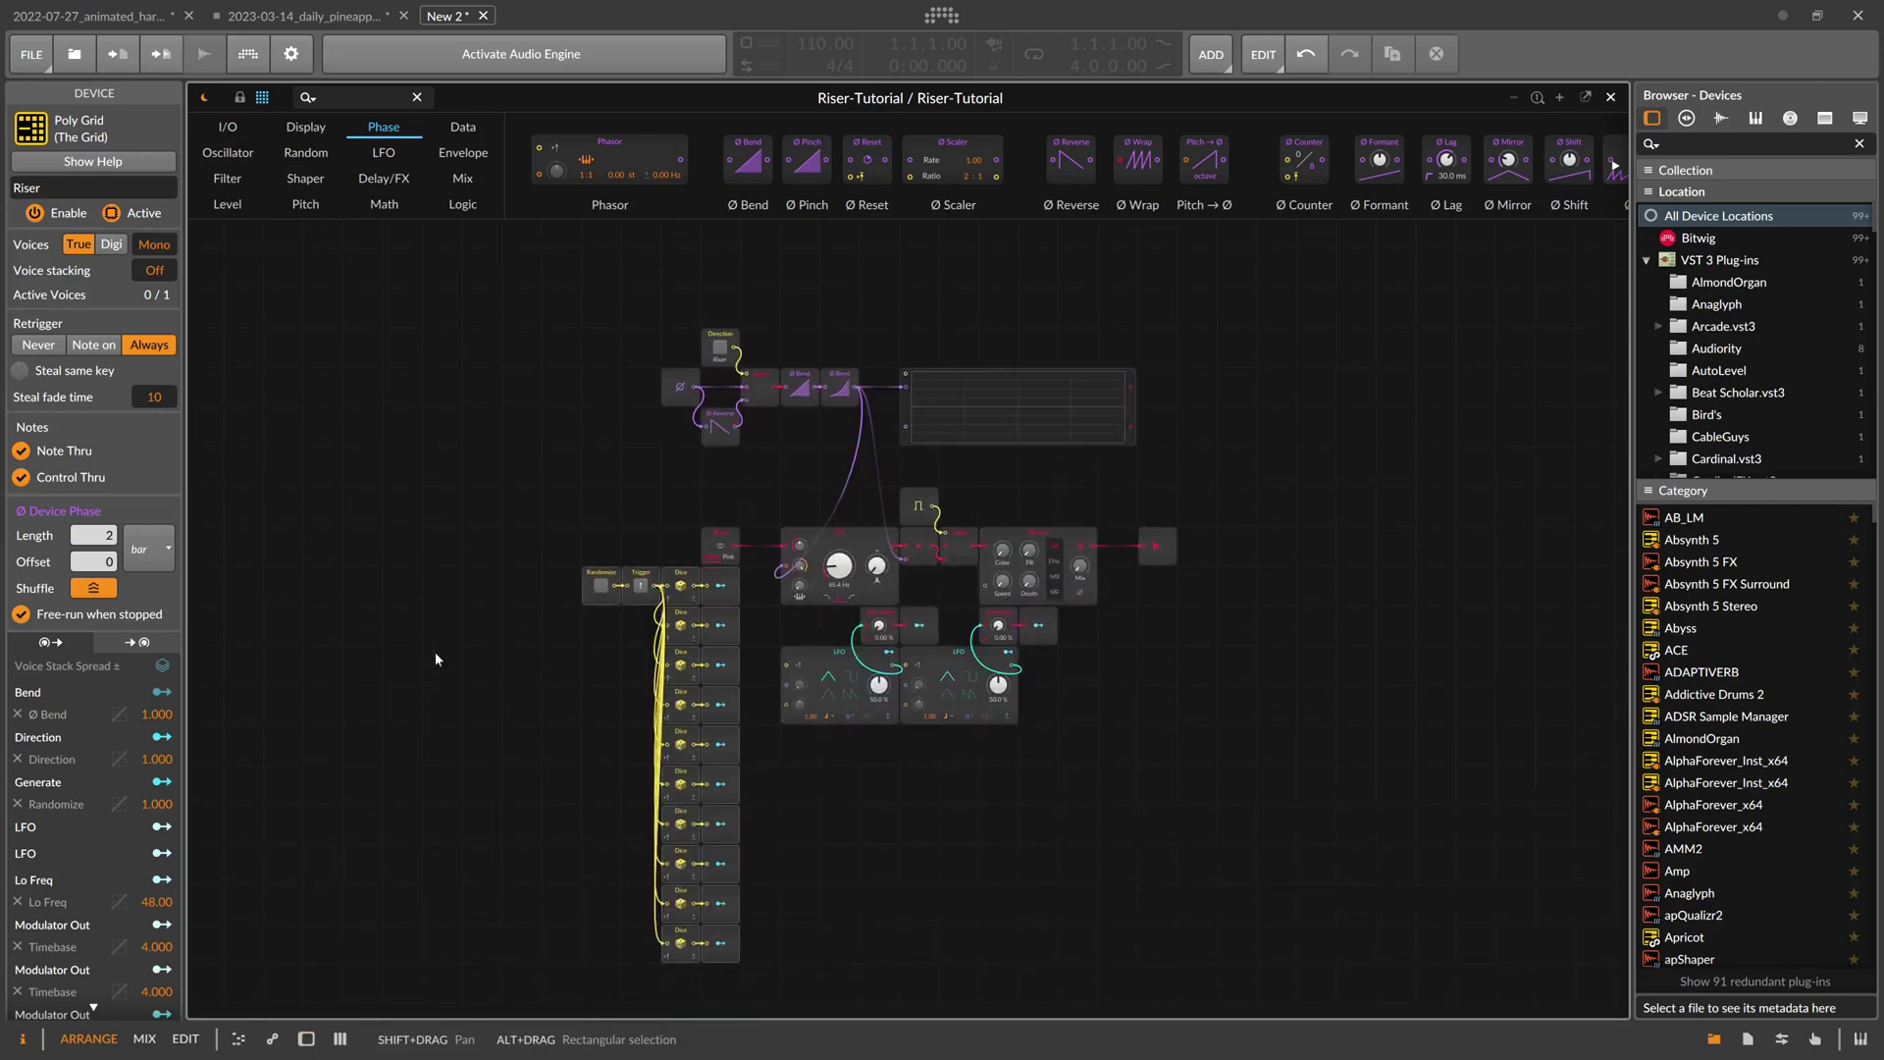
scroll(465, 624, up, 5)
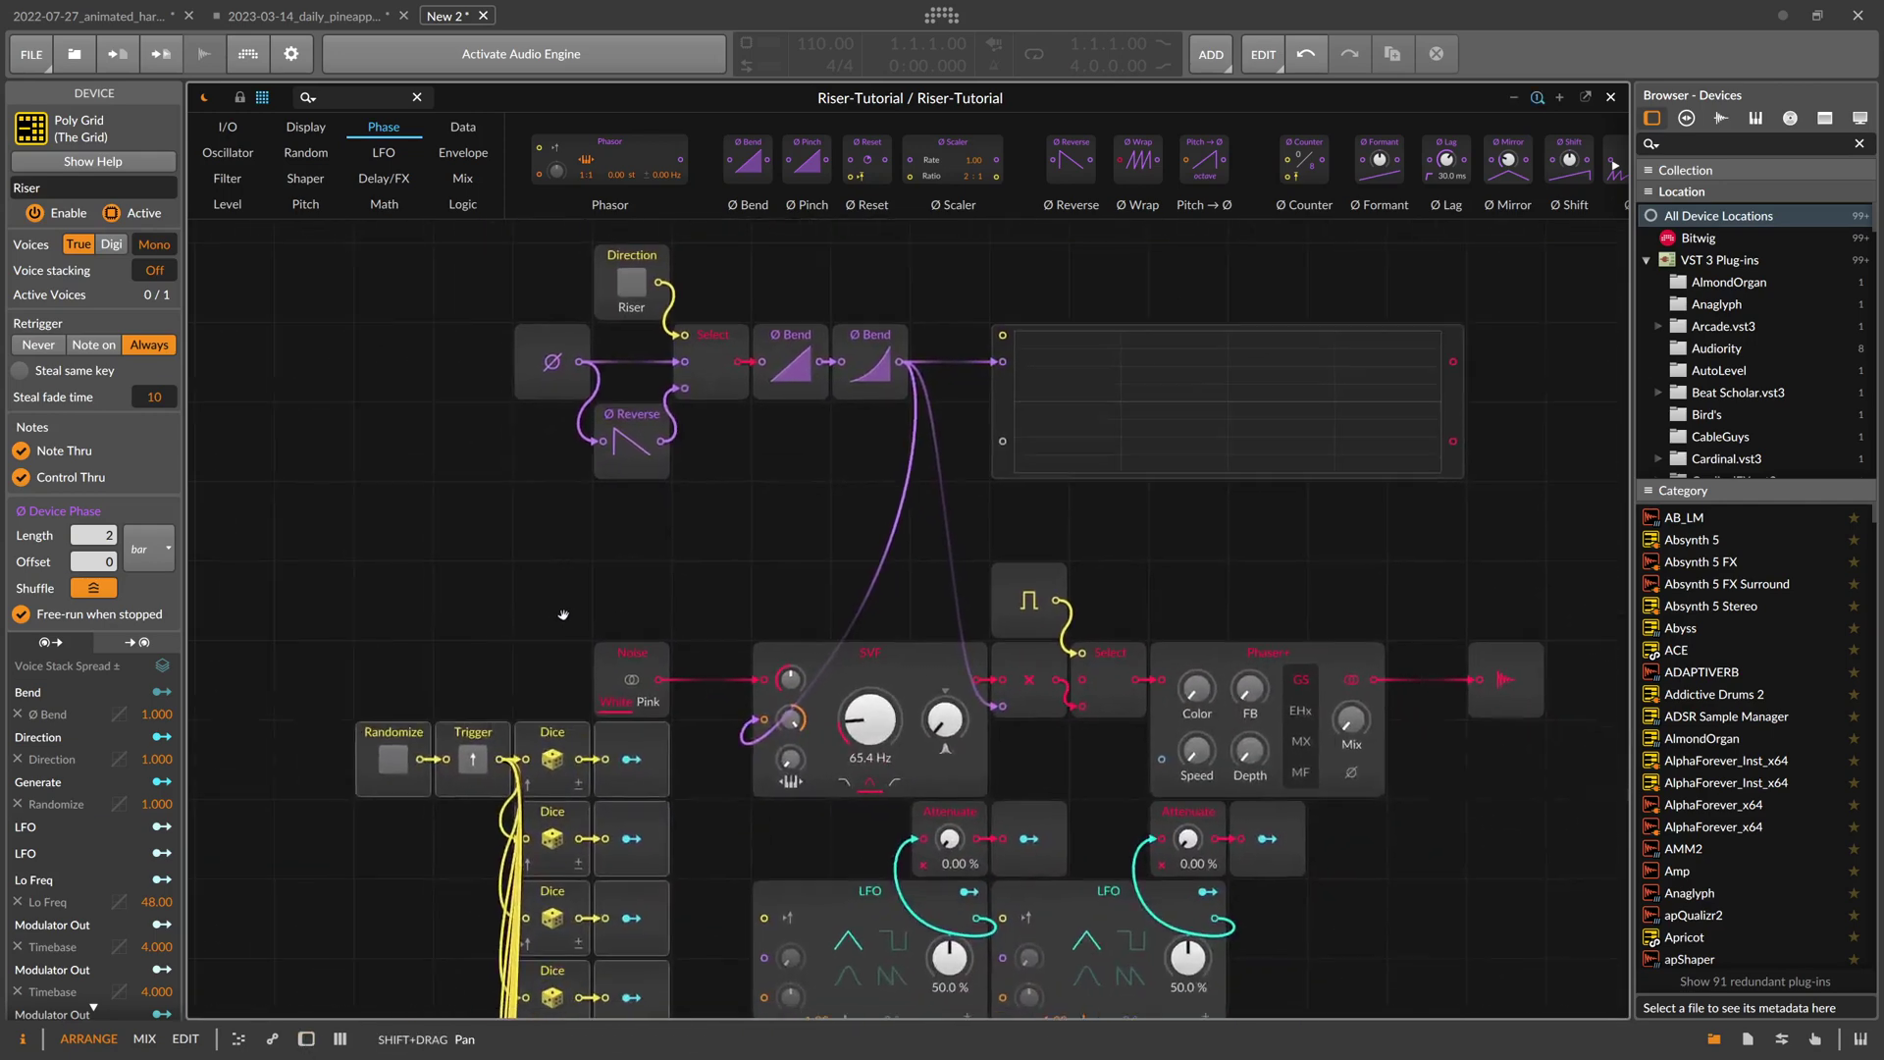
drag(563, 614, 555, 616)
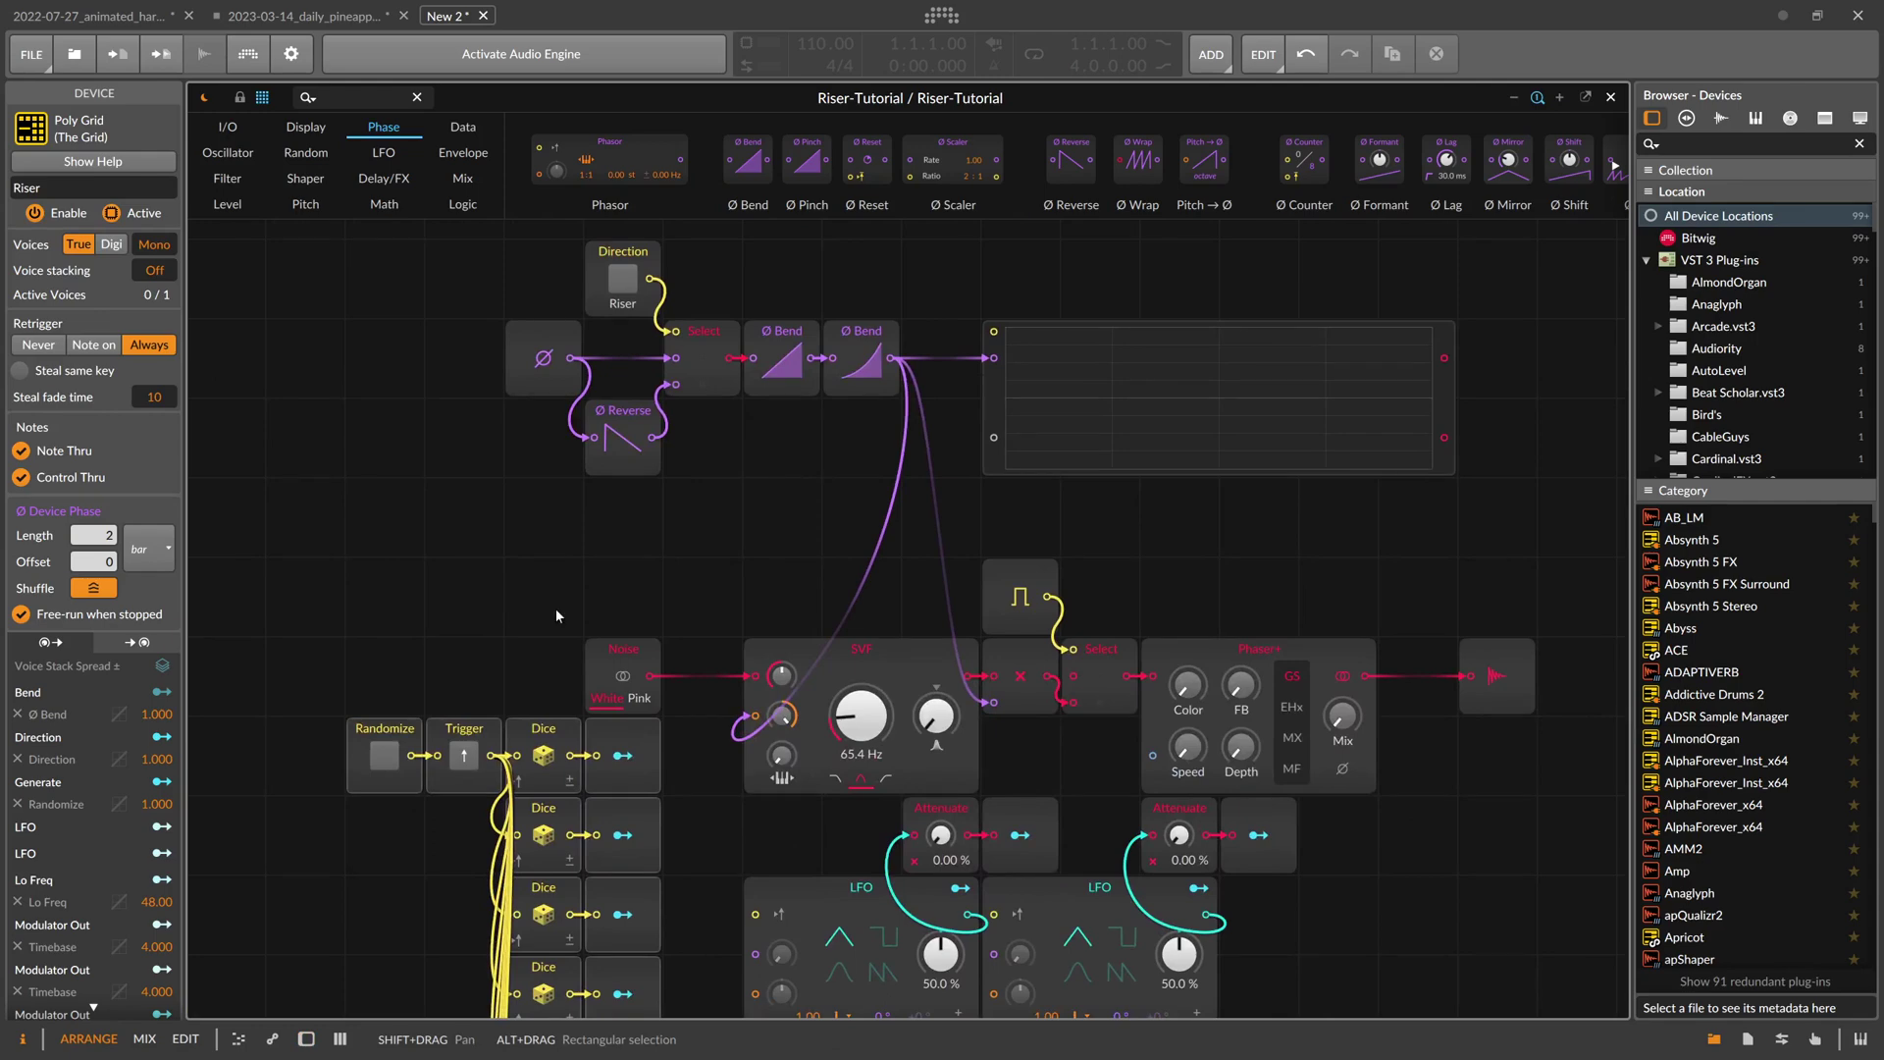